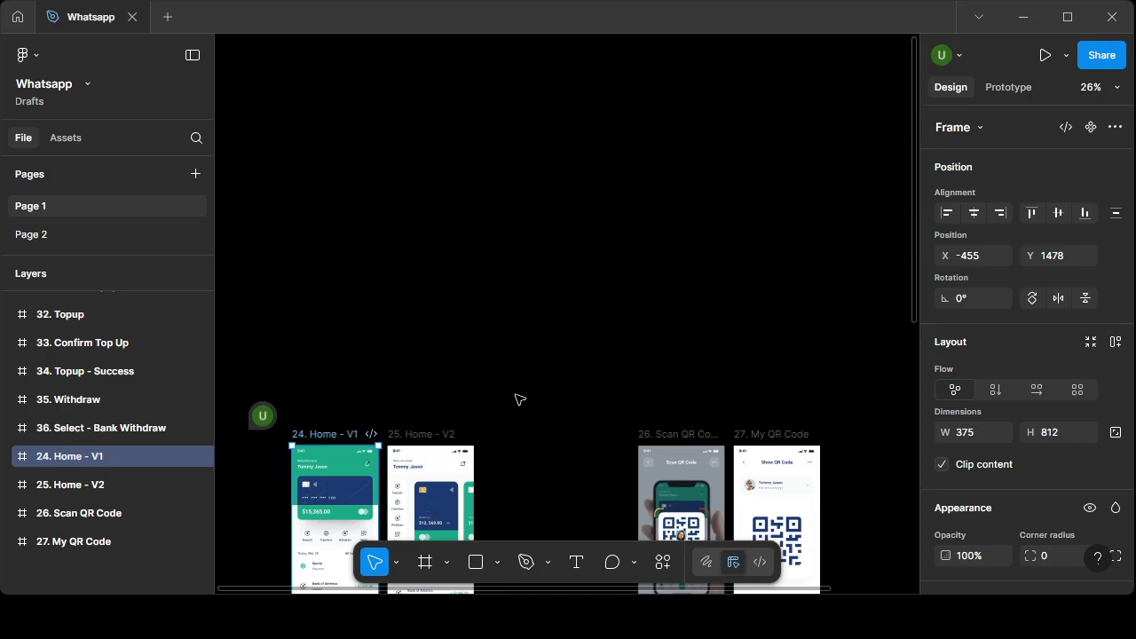
- Scroll down Page 1 of the Whatsapp file to view the banking-app screen frames
scroll(521, 385, "down", 3)
- Duplicate the 24. Home - V1 frame, placing the copy beside the 27. My QR Code screen
left_click_drag(769, 472, 734, 196)
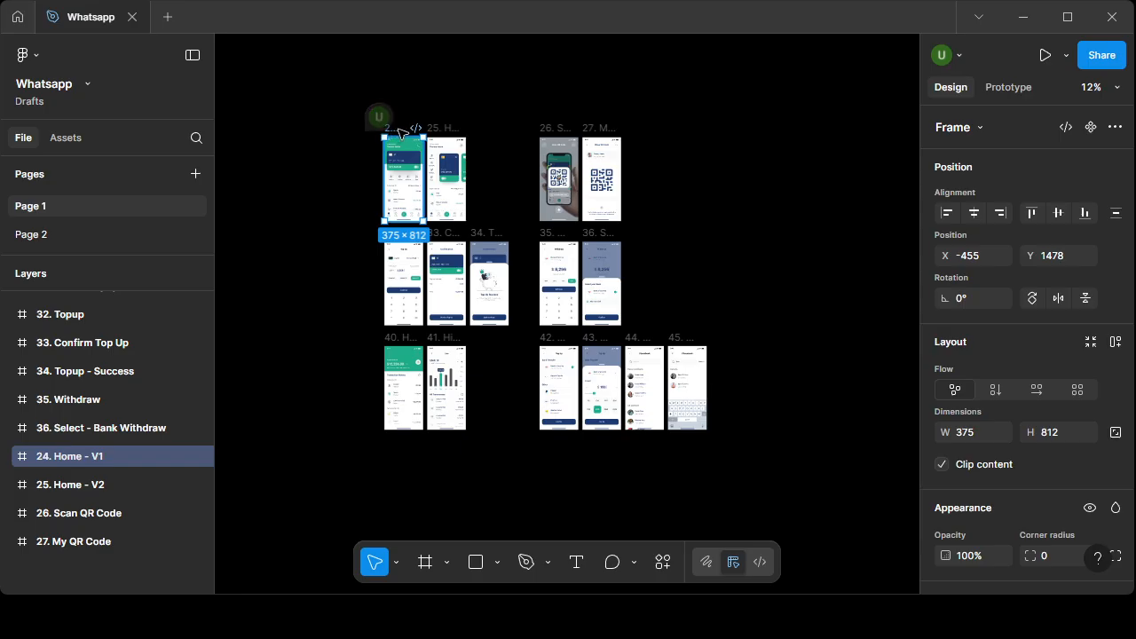
mouse_move(400, 133)
left_mouse_down()
mouse_move(736, 107)
mouse_move(383, 128)
left_mouse_up()
scroll(391, 135, "up", 3)
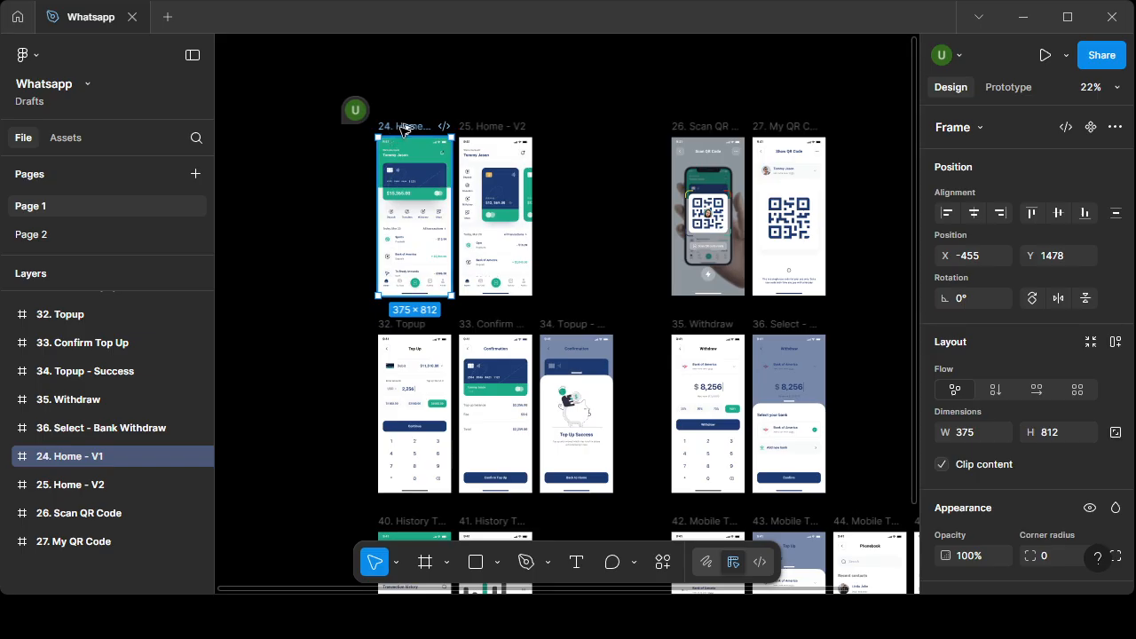
left_click_drag(404, 131, 880, 130)
- Move the copied home screen far right of the frame grid, to X 5101, Y 1353
scroll(848, 328, "right", 5)
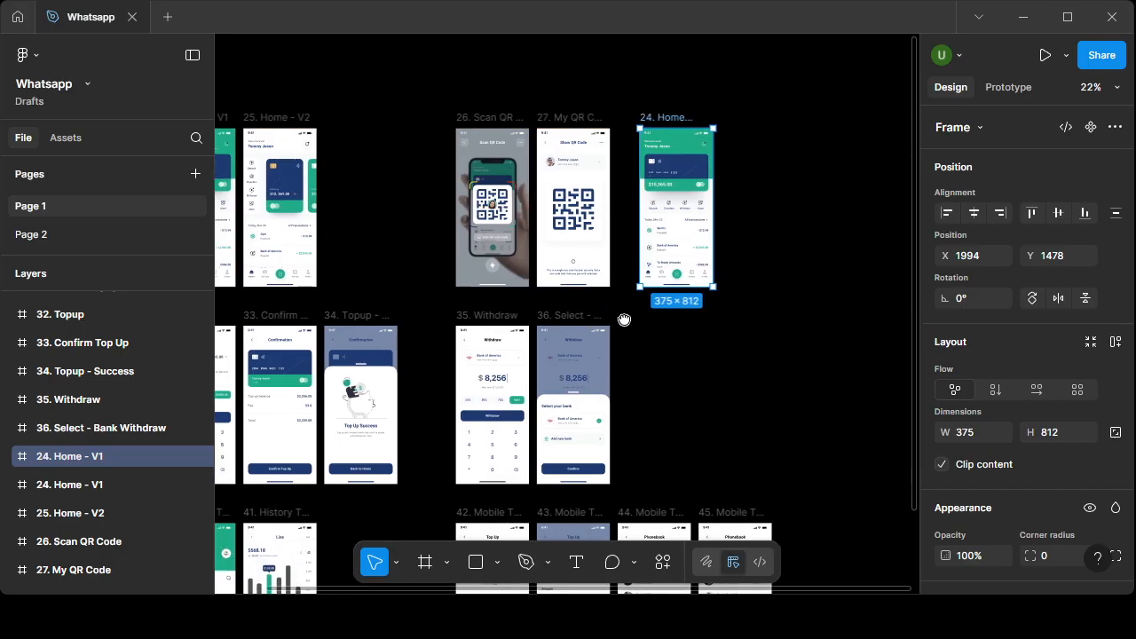
left_click_drag(627, 134, 806, 133)
scroll(532, 180, "right", 5)
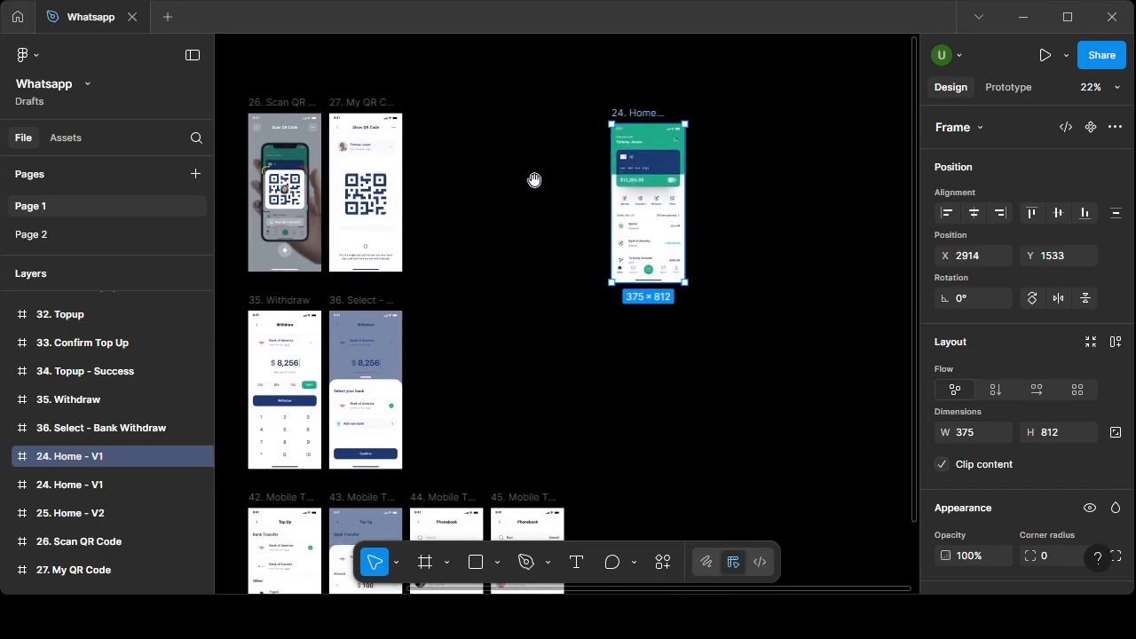
left_click_drag(634, 110, 868, 95)
scroll(623, 235, "down", 3)
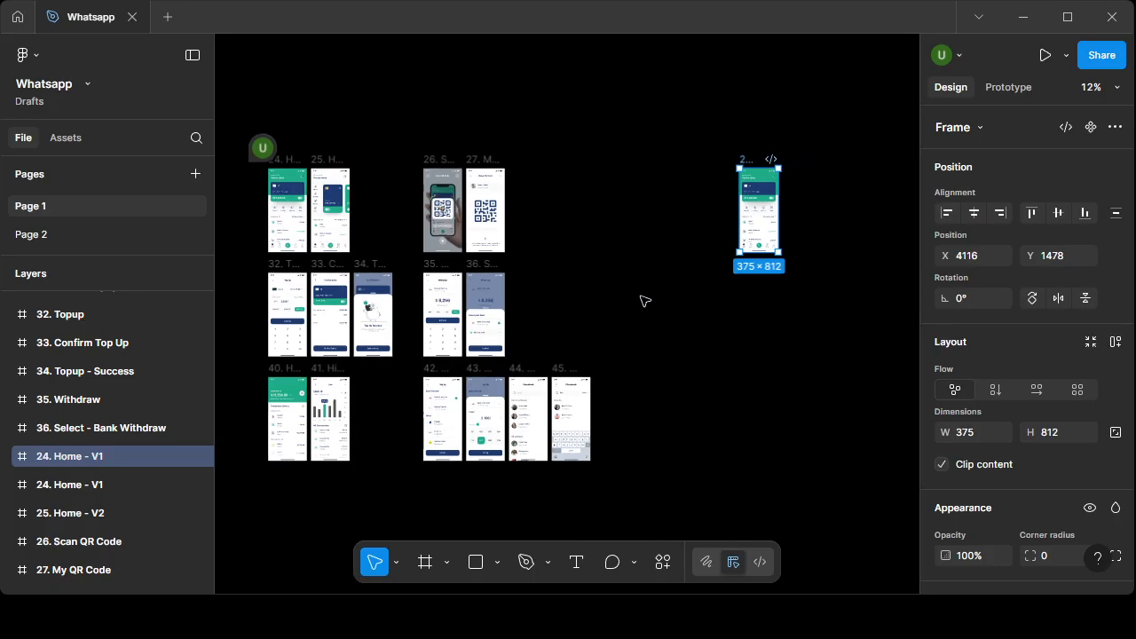
scroll(748, 163, "left", 2)
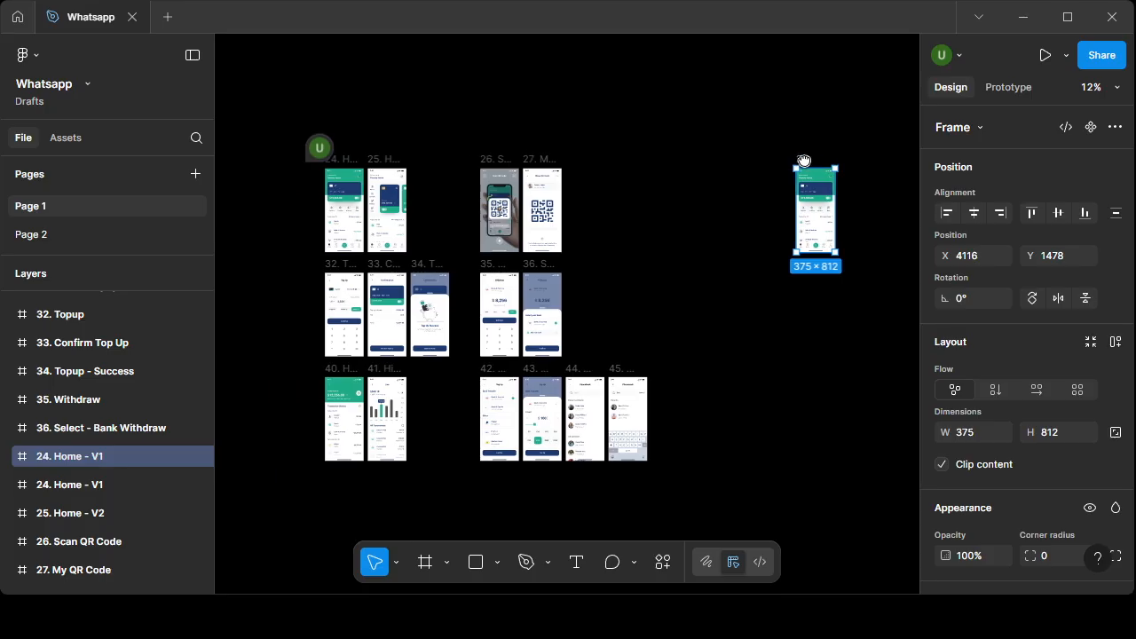
scroll(723, 251, "down", 1)
left_click_drag(276, 132, 726, 484)
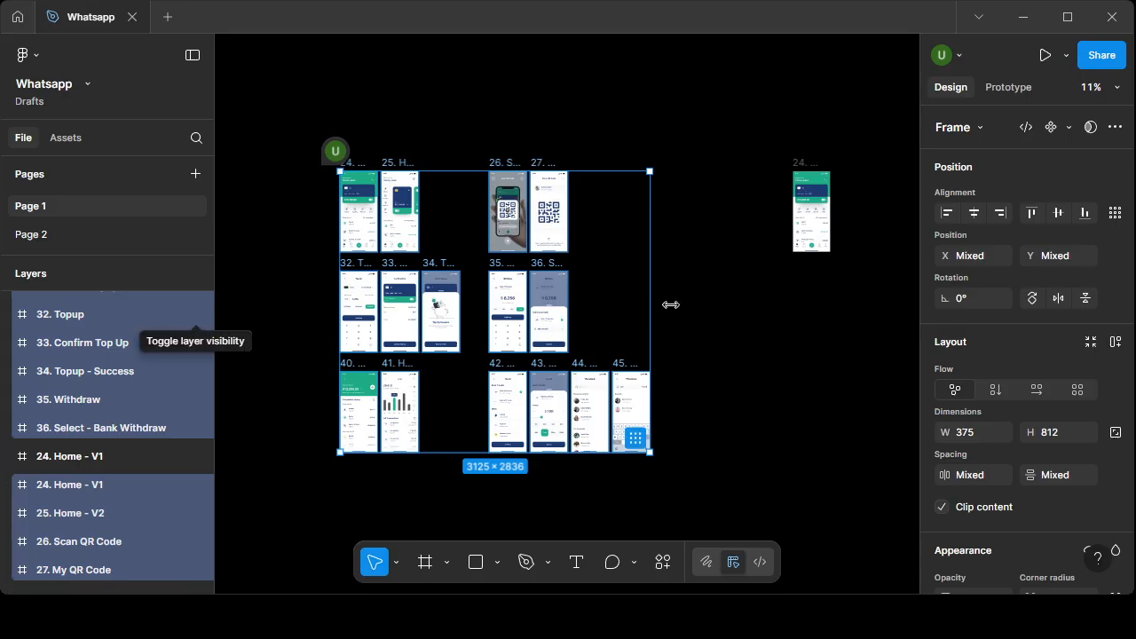
left_click(825, 329)
left_click_drag(824, 330, 565, 314)
left_click_drag(556, 151, 654, 144)
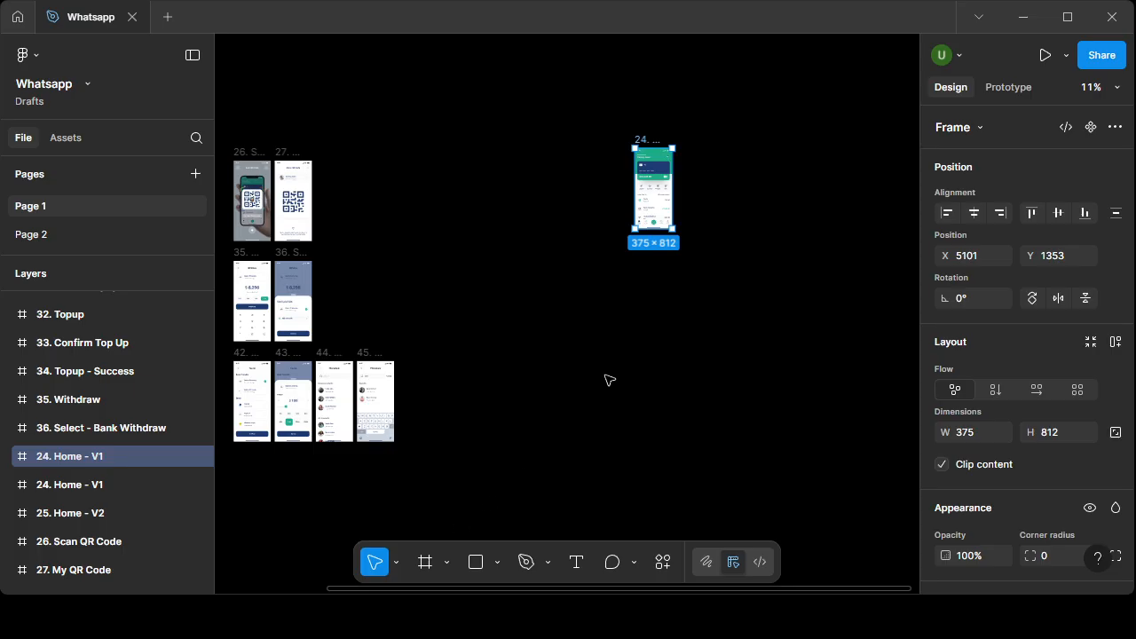
left_click(655, 359)
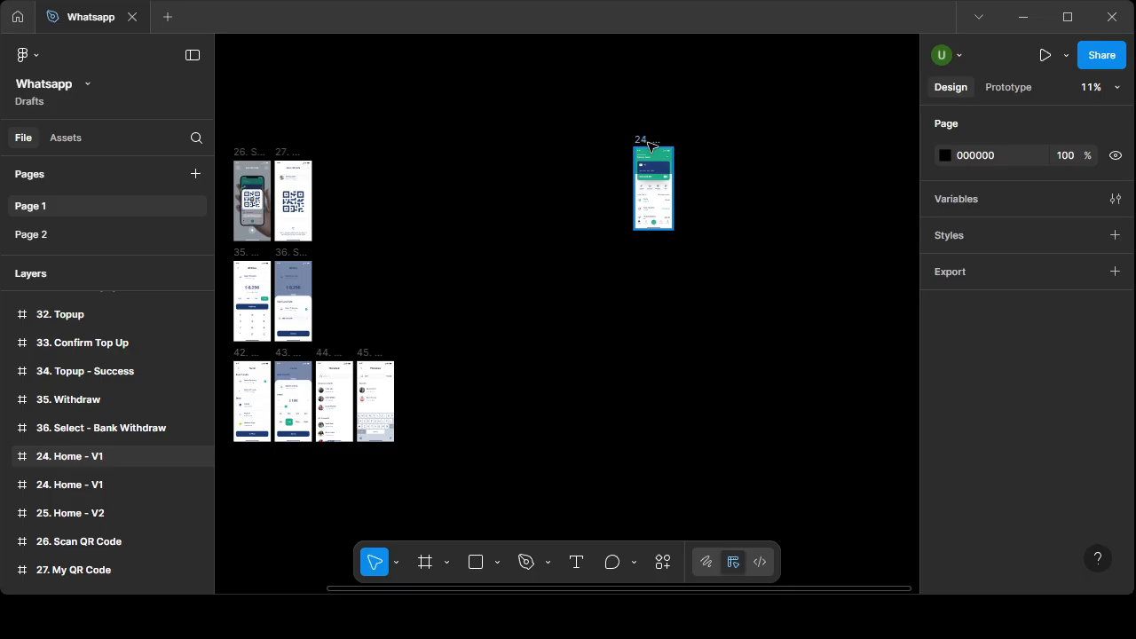
- Shift the copied home screen left, closer to the frame grid
left_click_drag(648, 147, 508, 143)
left_click(629, 274)
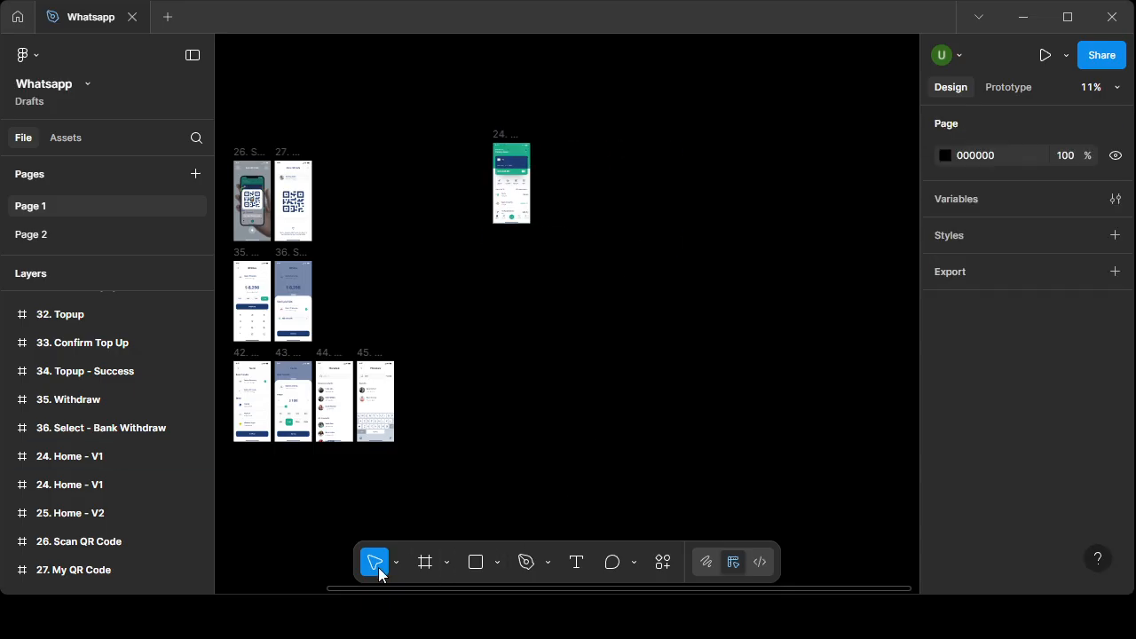
left_click(425, 562)
scroll(645, 296, "right", 5)
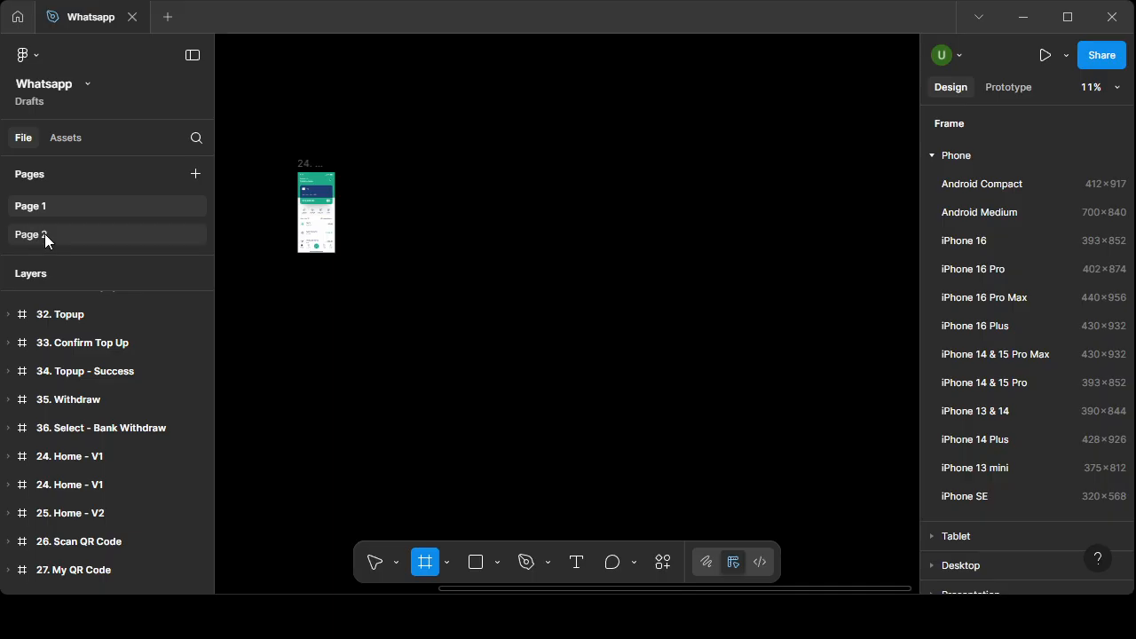
left_click(378, 553)
- Cut the copied 24. Home - V1 frame from Page 1 and paste it onto Page 2
left_click(307, 163)
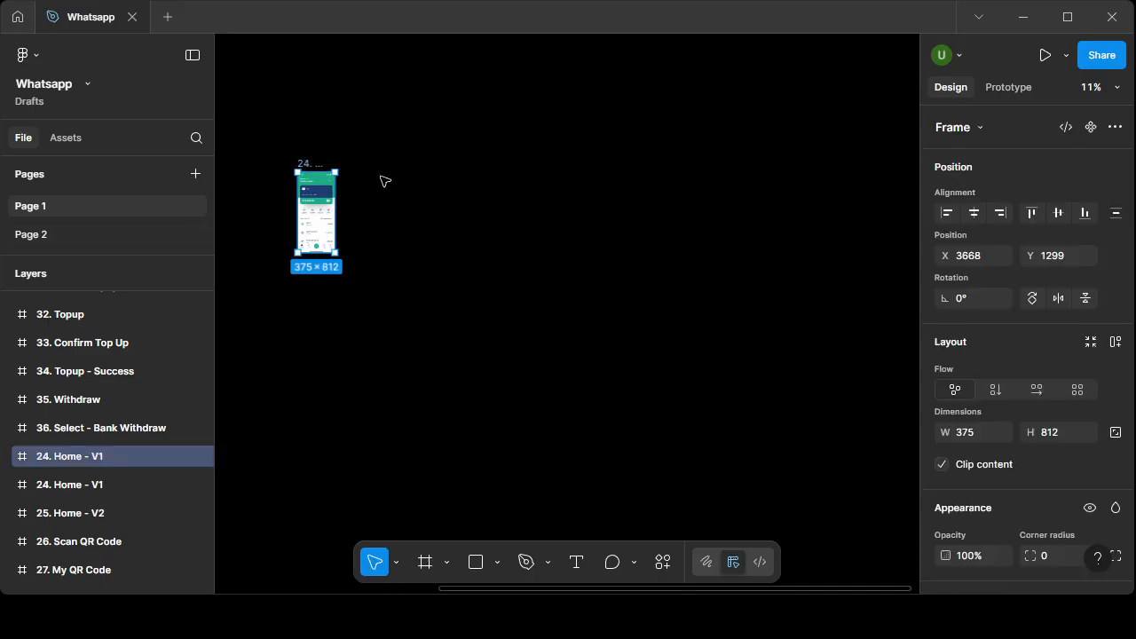
key("Delete")
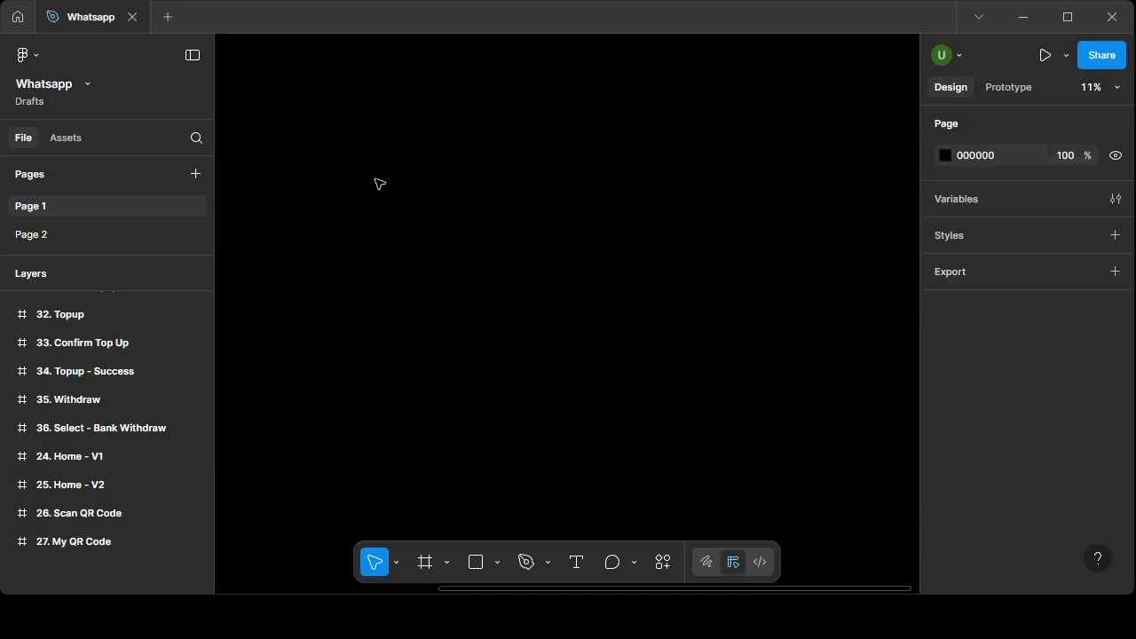
right_click(148, 205)
left_click(292, 233)
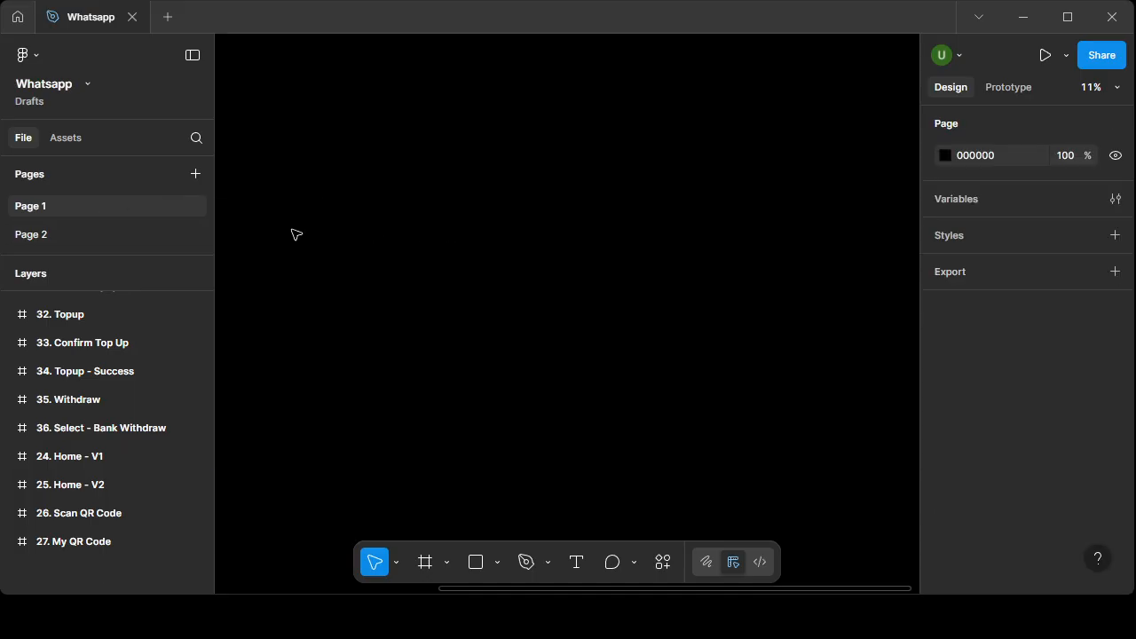
left_click(91, 236)
key("ctrl+v")
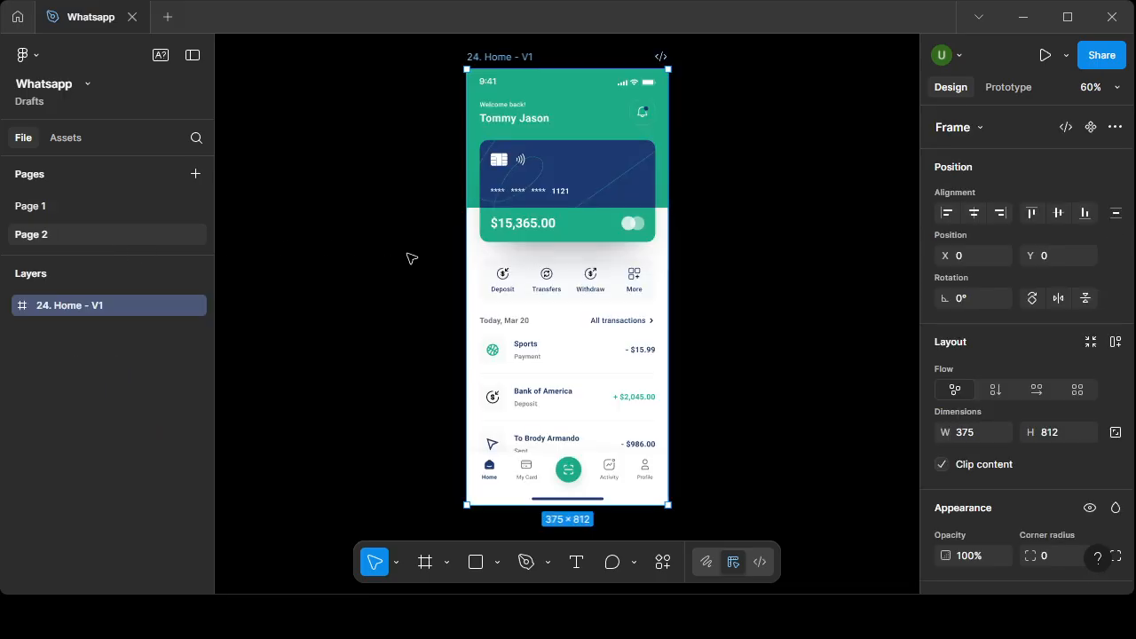
- Draw a new 2796×1570 frame beside the pasted home screen
left_click(771, 329)
scroll(732, 337, "down", 3)
scroll(732, 338, "right", 4)
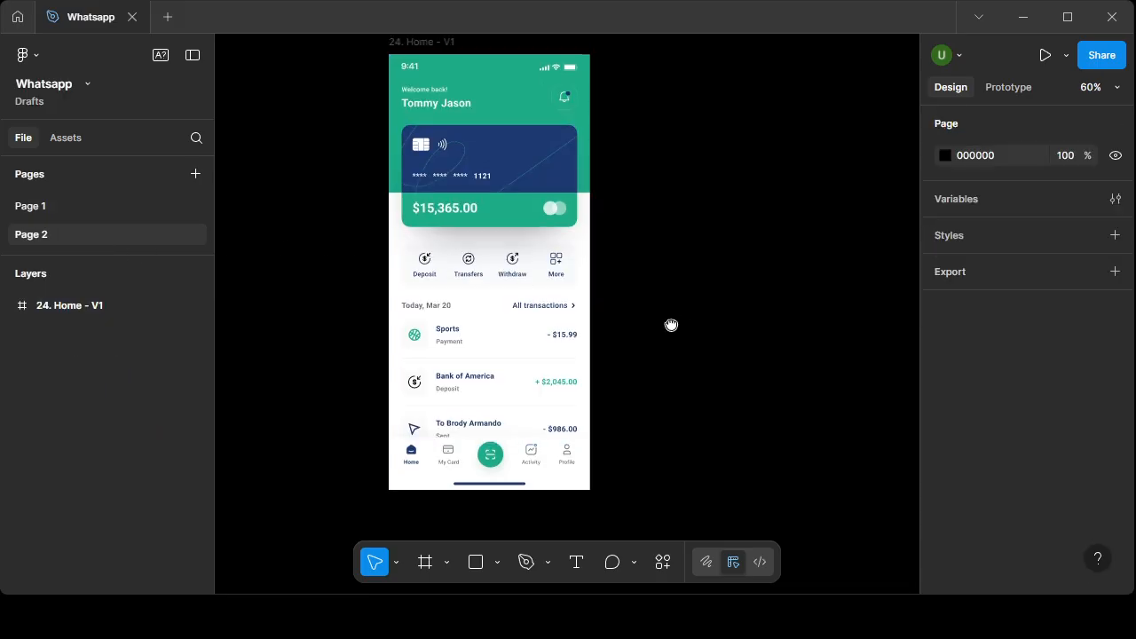
left_click_drag(649, 294, 627, 424)
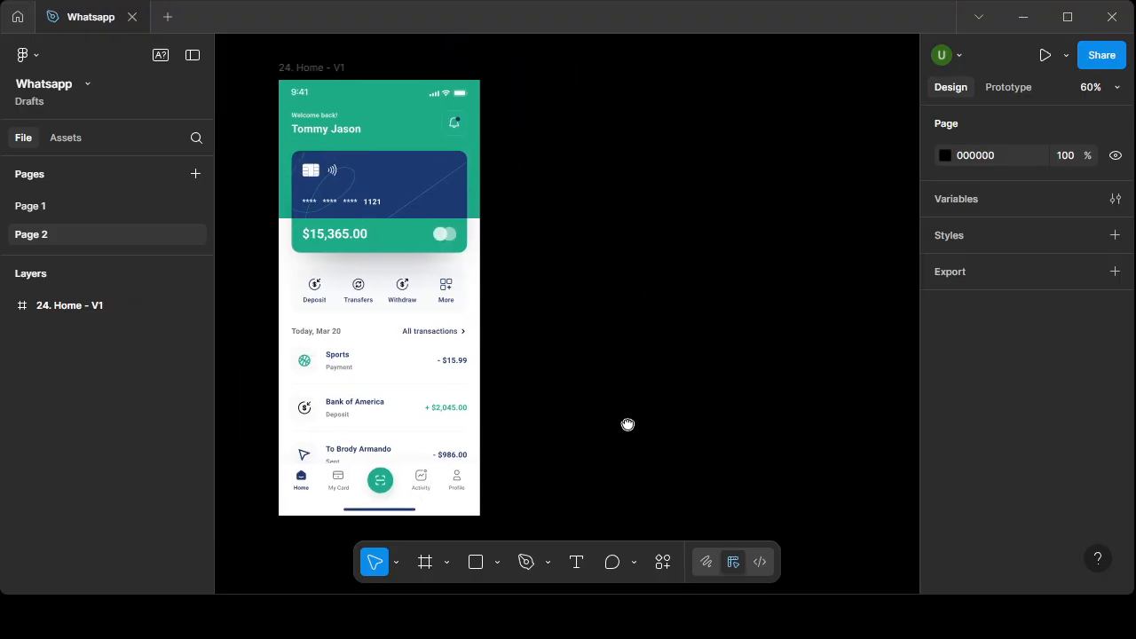
left_click(424, 563)
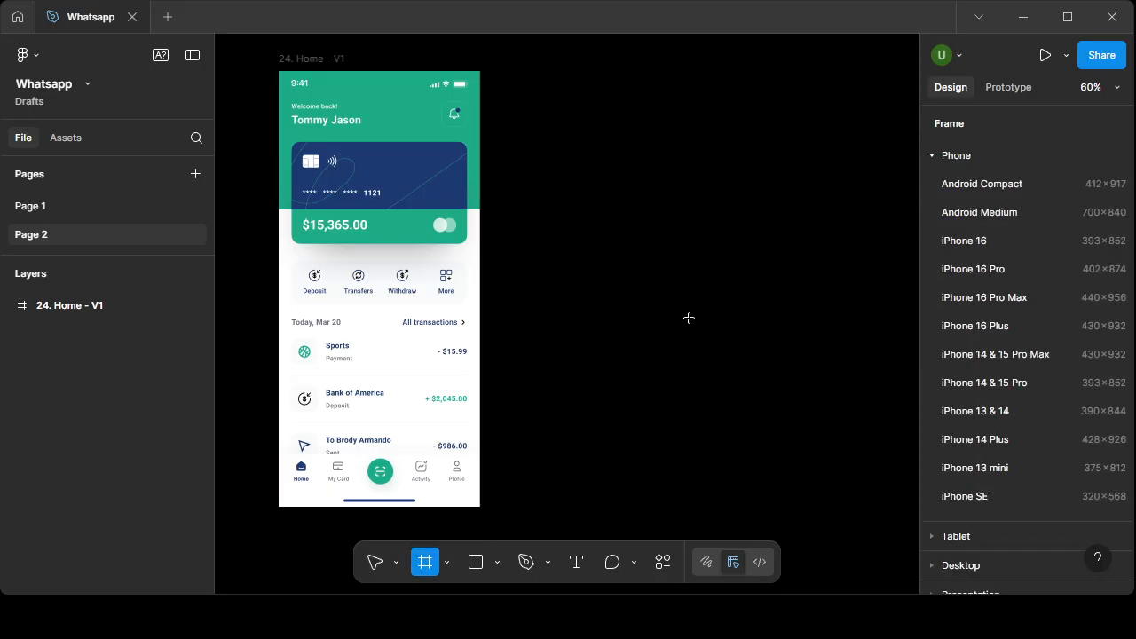
scroll(689, 318, "down", 5)
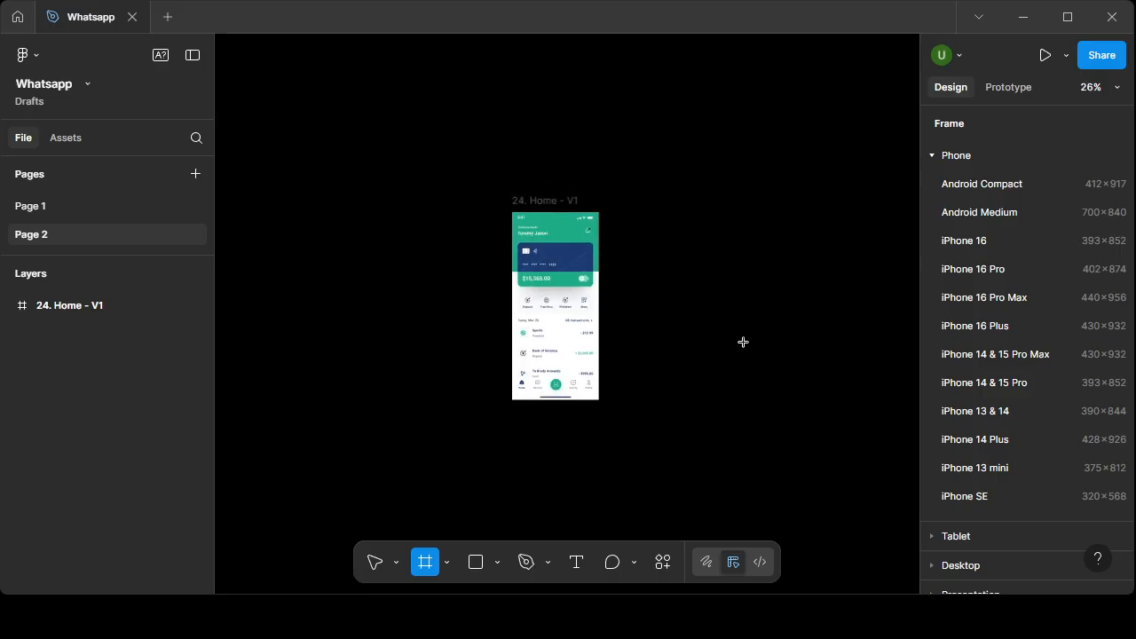
scroll(743, 340, "right", 3)
left_click_drag(376, 92, 834, 456)
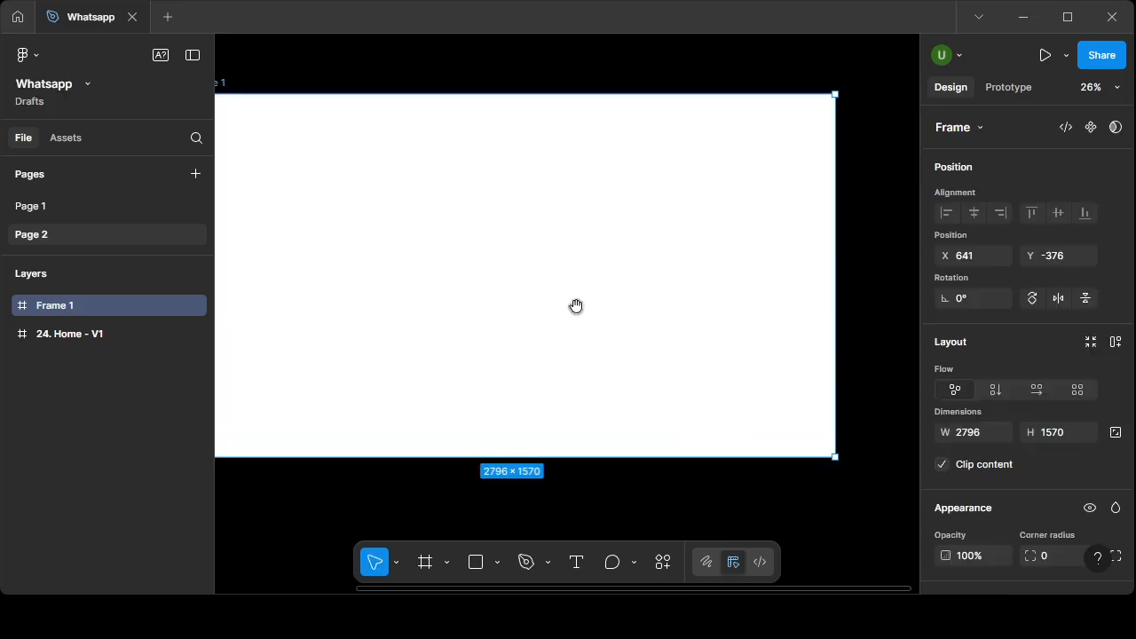
left_click_drag(577, 307, 651, 337)
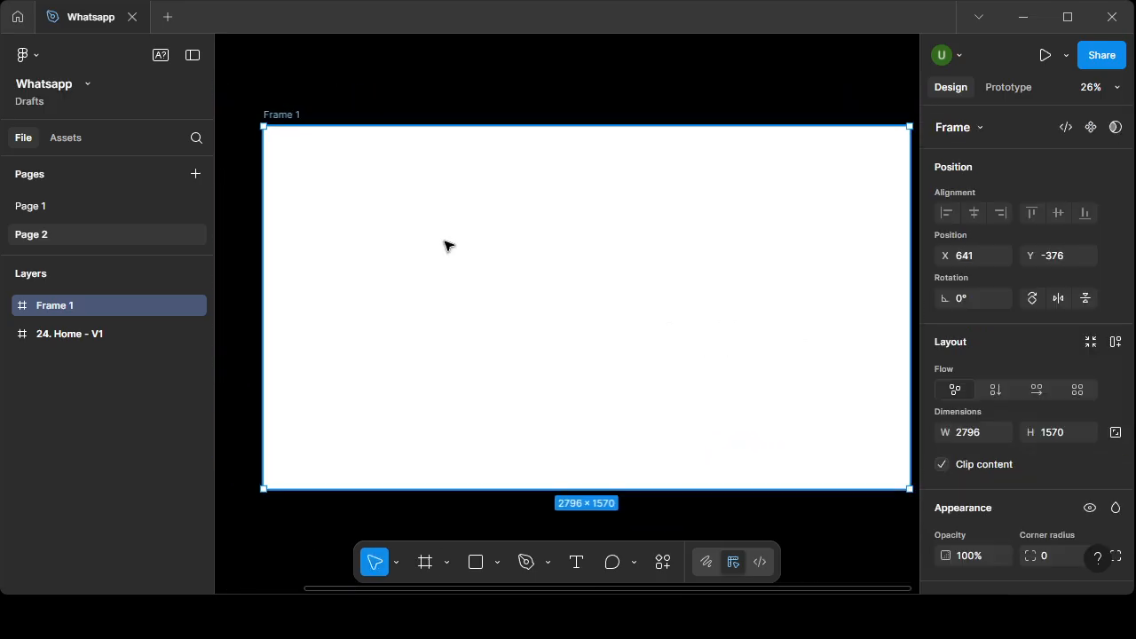
- Rename the new frame 'Replica' and move the home screen just above it
double_click(279, 115)
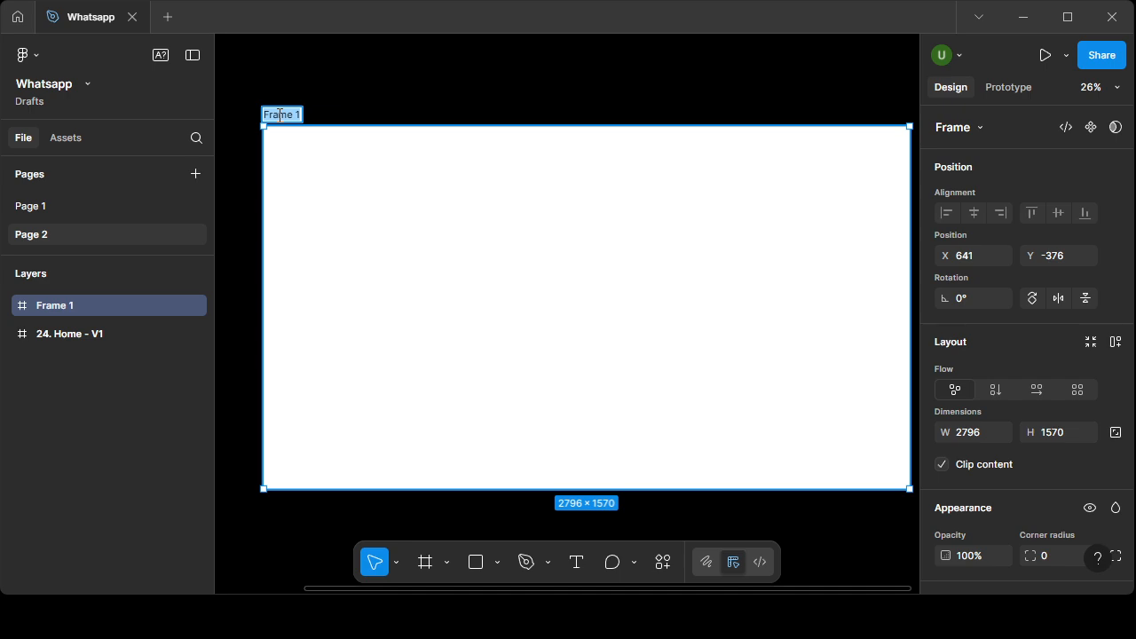
type("Rep")
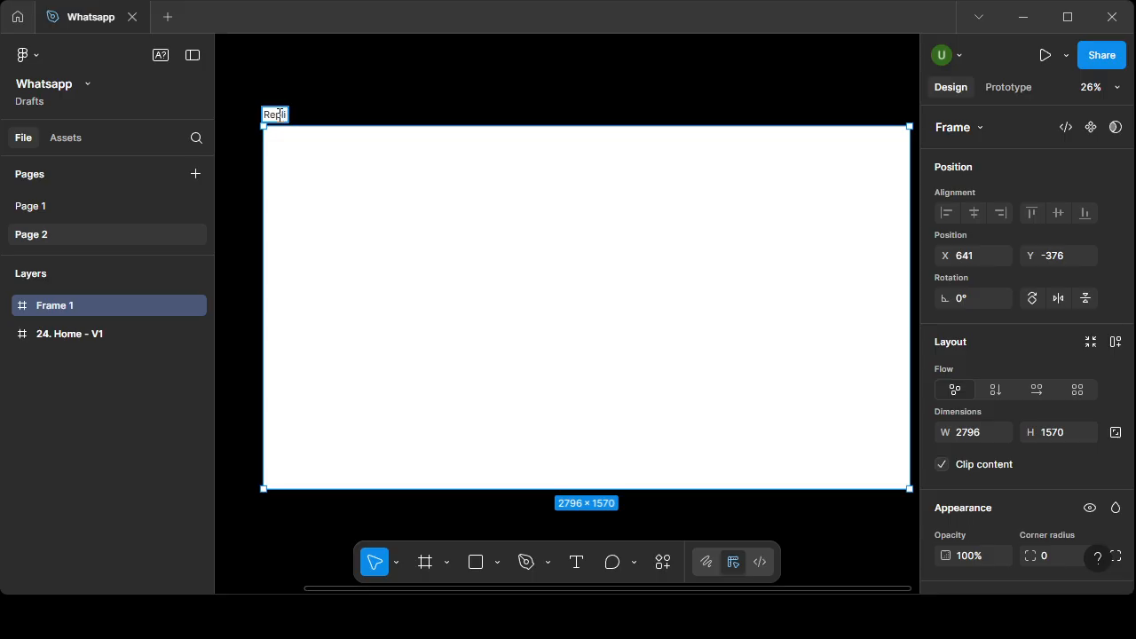
type("lica")
key("Return")
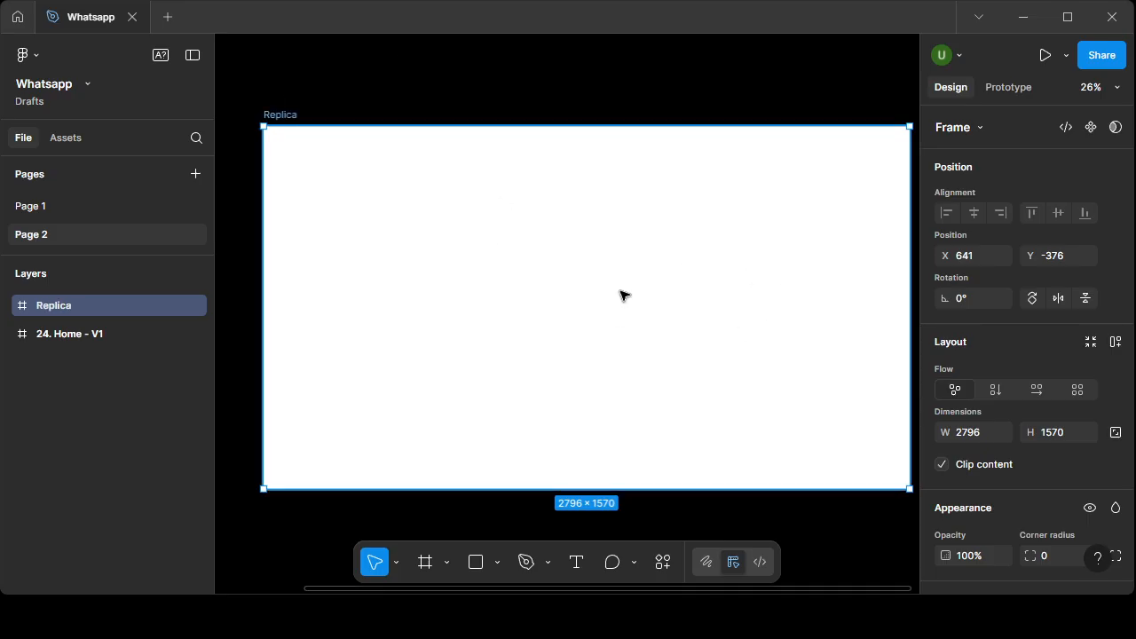
scroll(618, 282, "down", 3)
left_click_drag(363, 233, 589, 243)
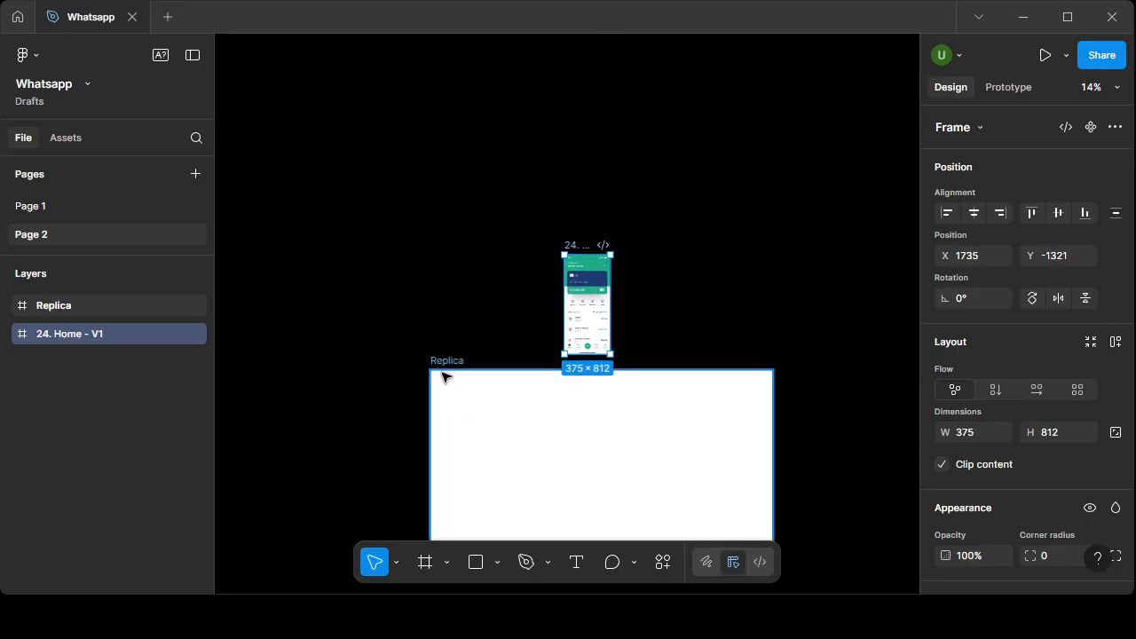
- Widen the Replica frame on both sides and make it 2367 high
left_click(659, 455)
left_click_drag(430, 452, 223, 452)
scroll(691, 462, "down", 2)
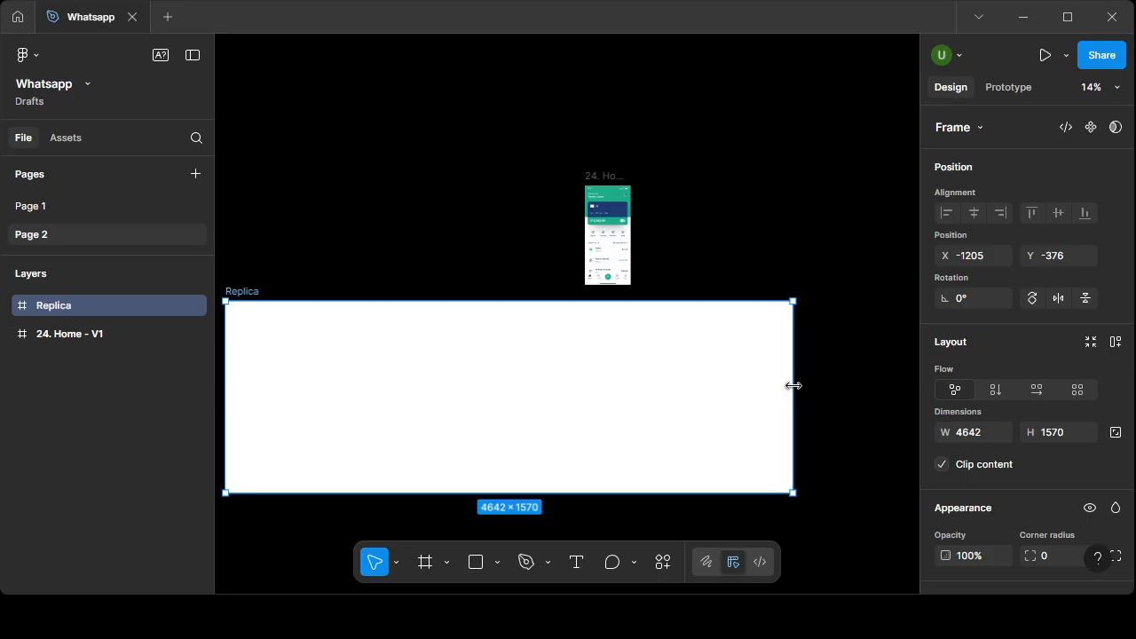
left_click_drag(791, 388, 927, 391)
left_click(957, 57)
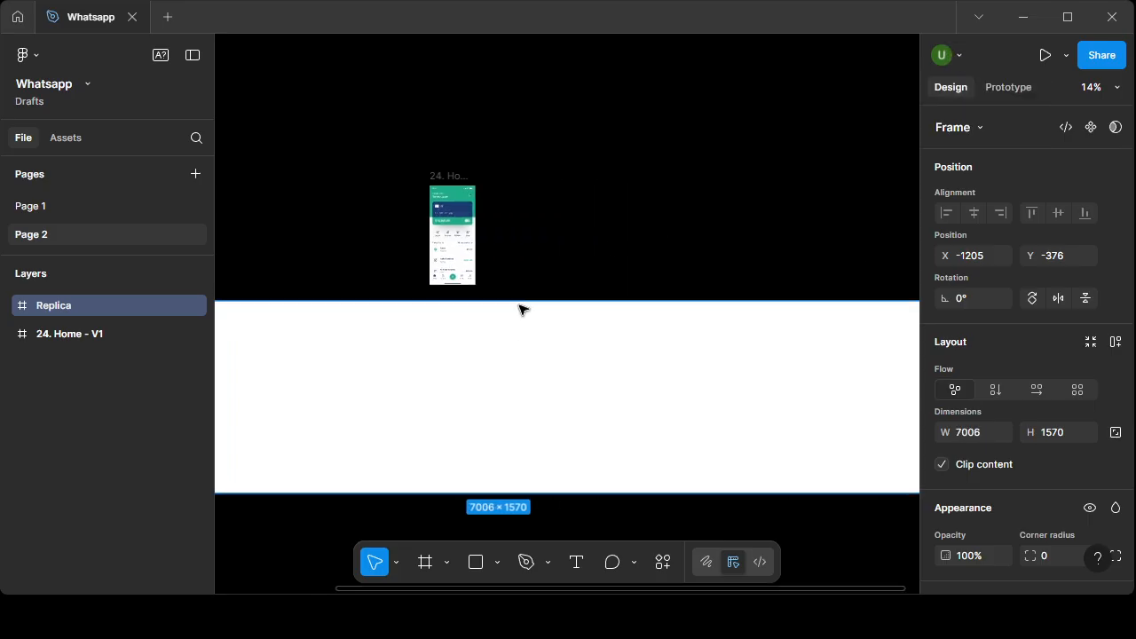
scroll(517, 327, "down", 2)
left_click_drag(503, 438, 502, 505)
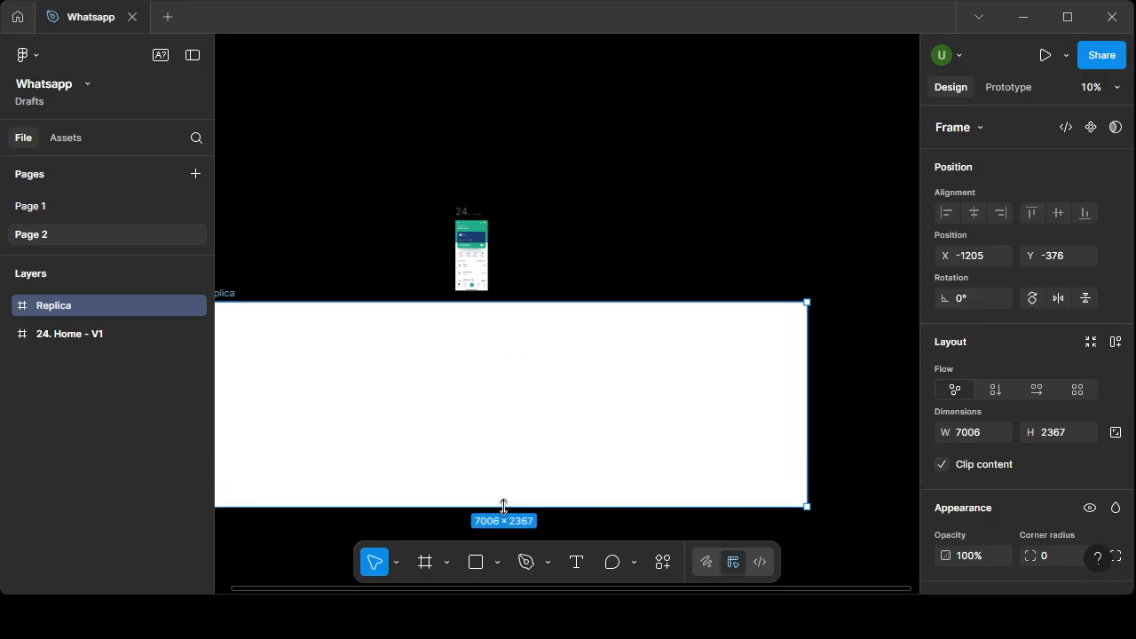
left_click(608, 232)
left_click_drag(560, 387, 627, 344)
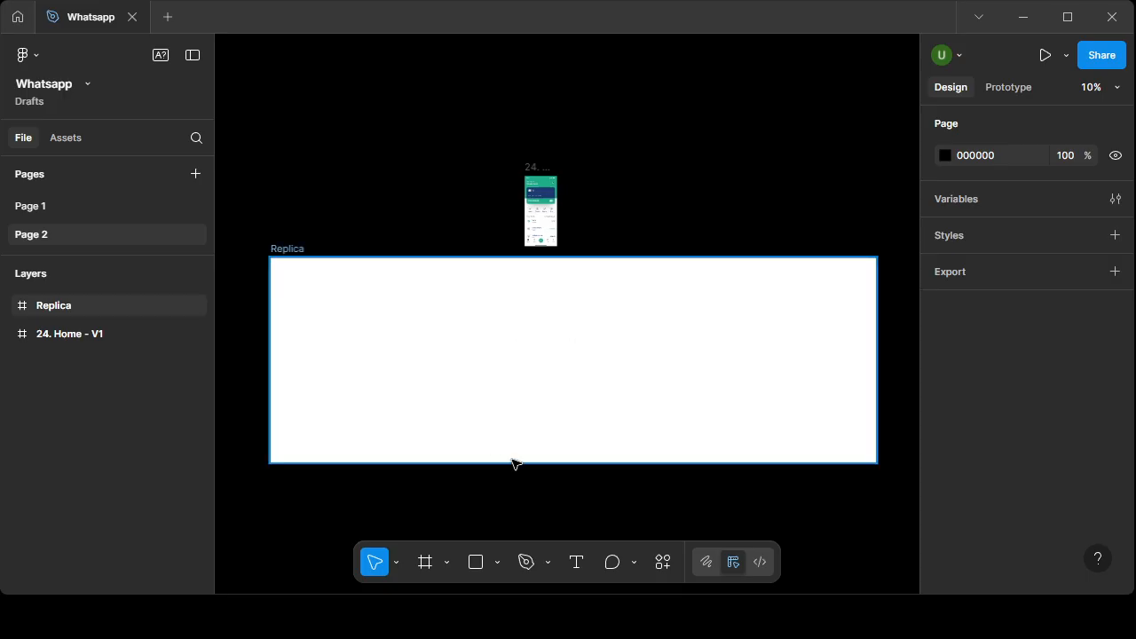
- Stretch Replica to 7006×2500 and move it right of the home screen
left_click(297, 251)
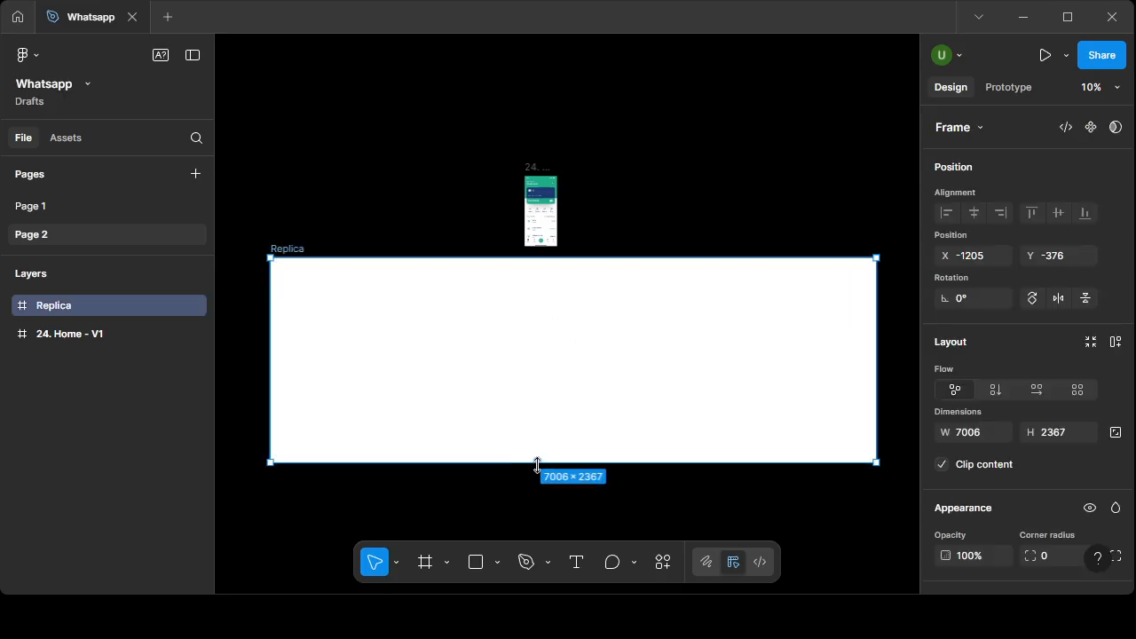
mouse_move(538, 463)
left_mouse_down()
mouse_move(539, 515)
mouse_move(539, 474)
left_mouse_up()
left_click(679, 180)
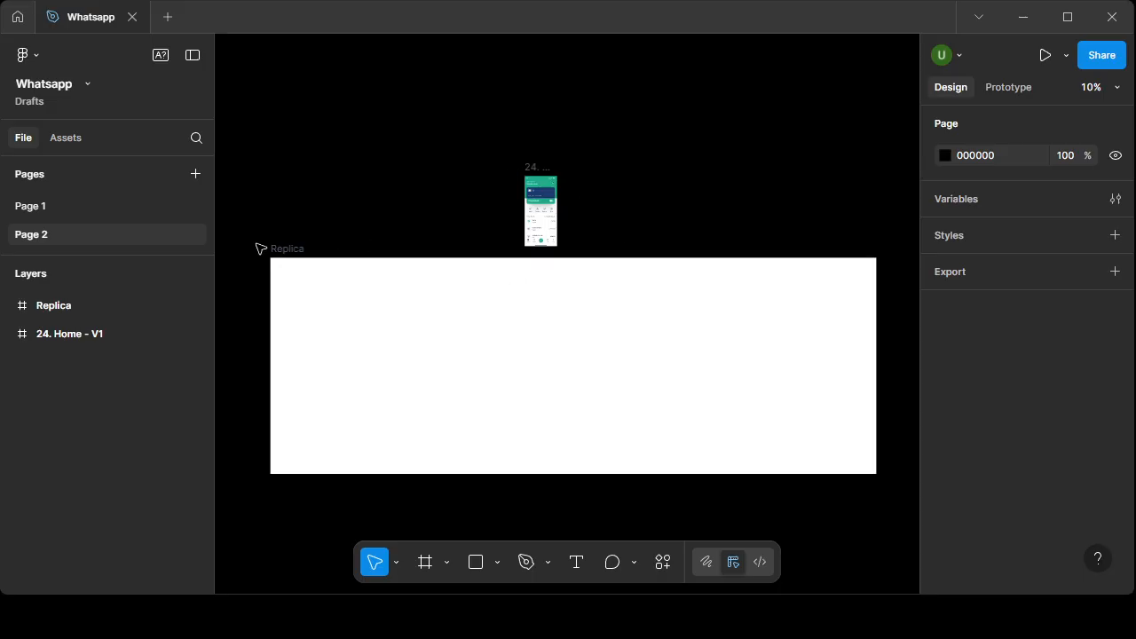
left_click(295, 258)
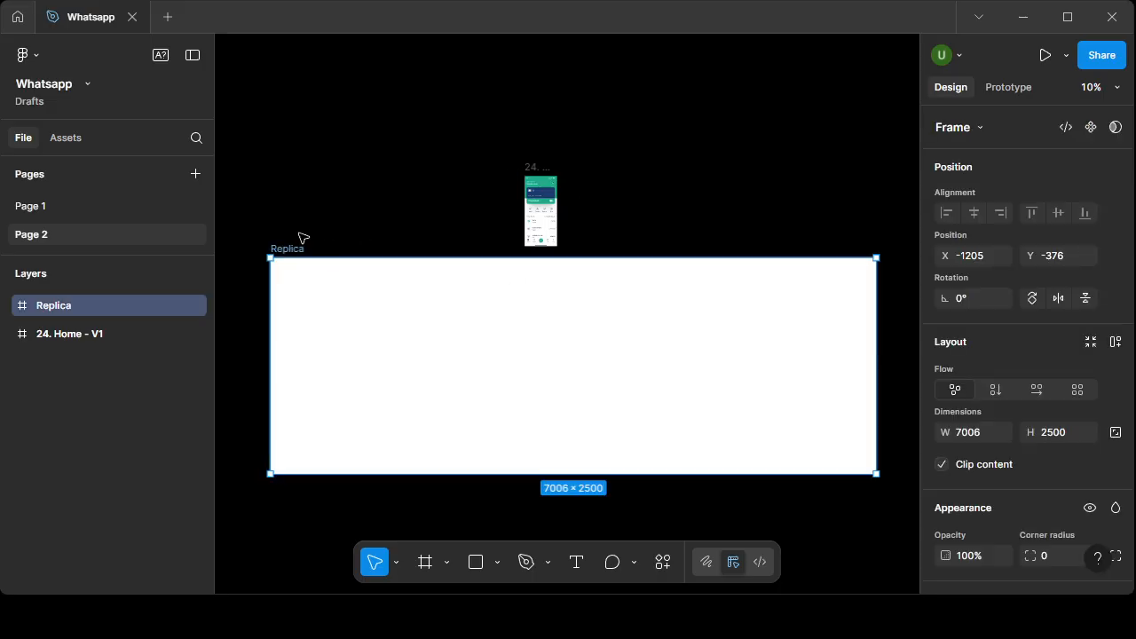
left_click_drag(292, 251, 322, 185)
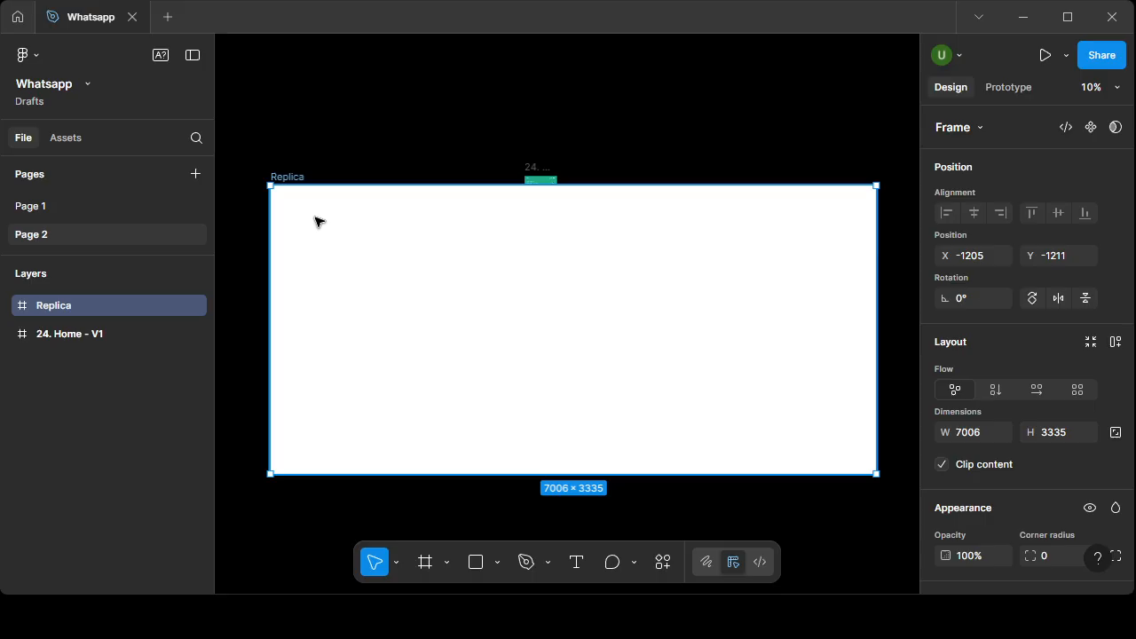
key("ctrl+z")
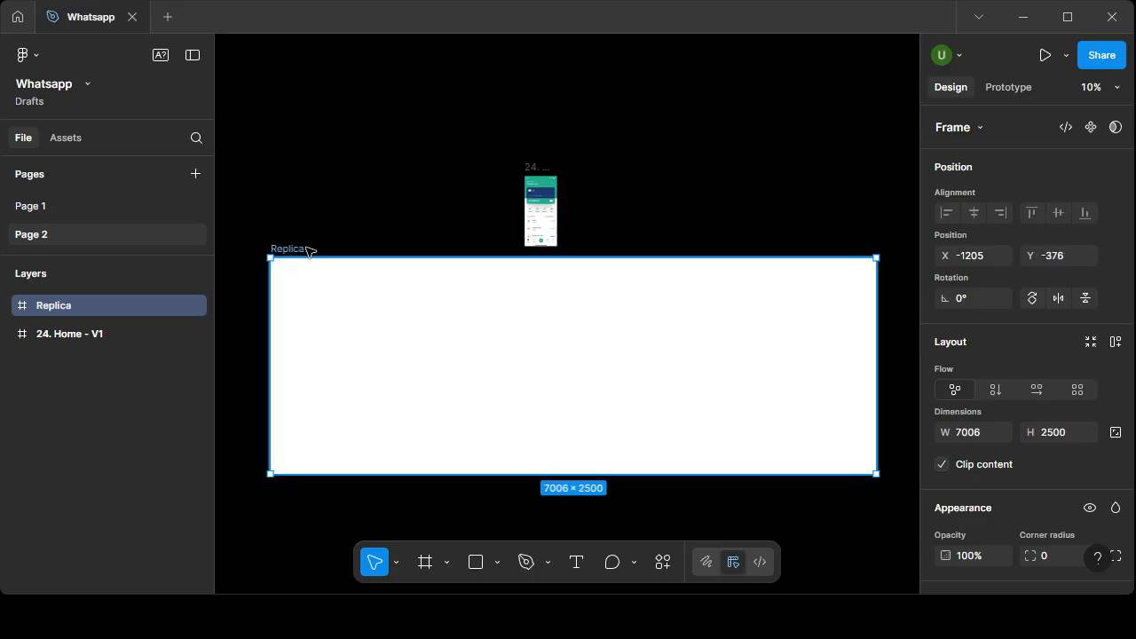
left_click_drag(309, 252, 857, 174)
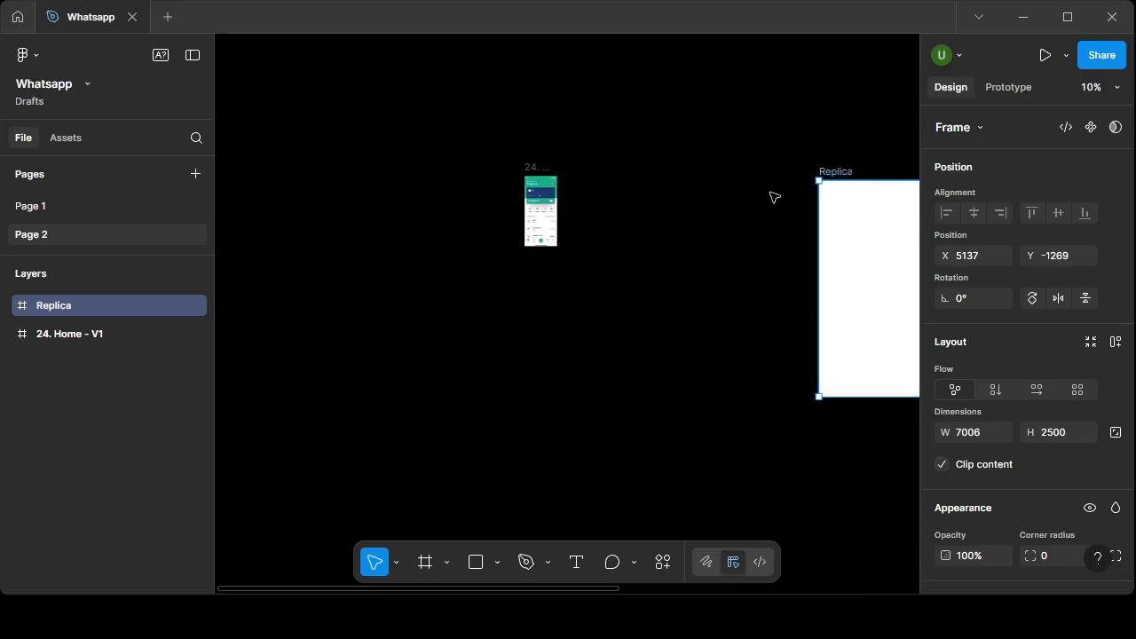
left_click_drag(722, 278, 649, 284)
scroll(649, 284, "right", 2)
left_click_drag(665, 180, 778, 141)
left_click(366, 221)
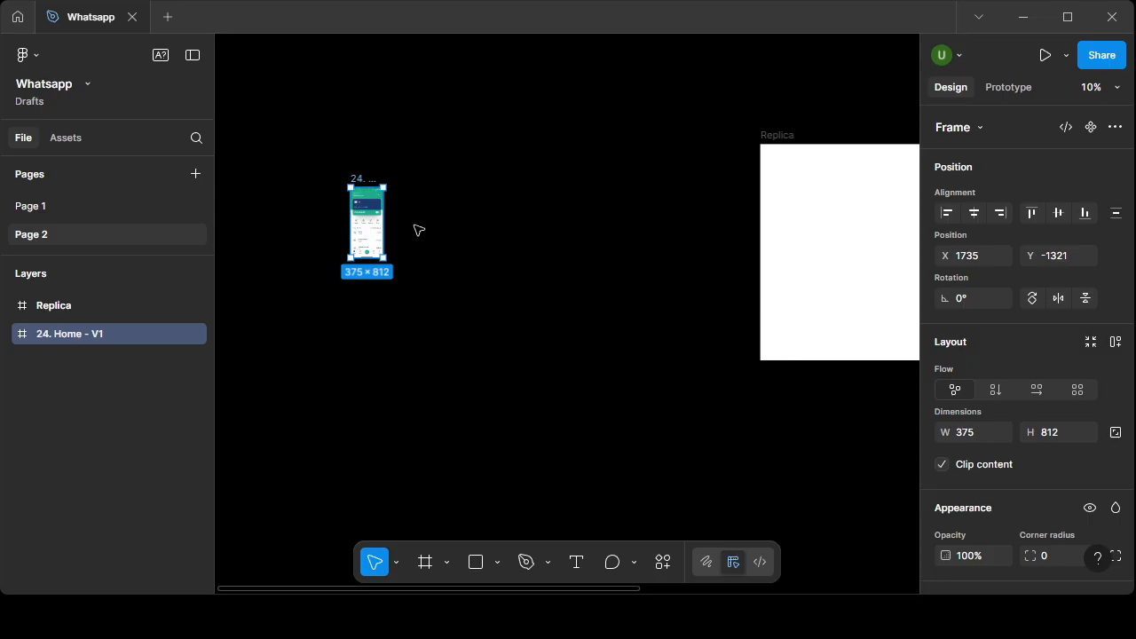
scroll(382, 185, "up", 5)
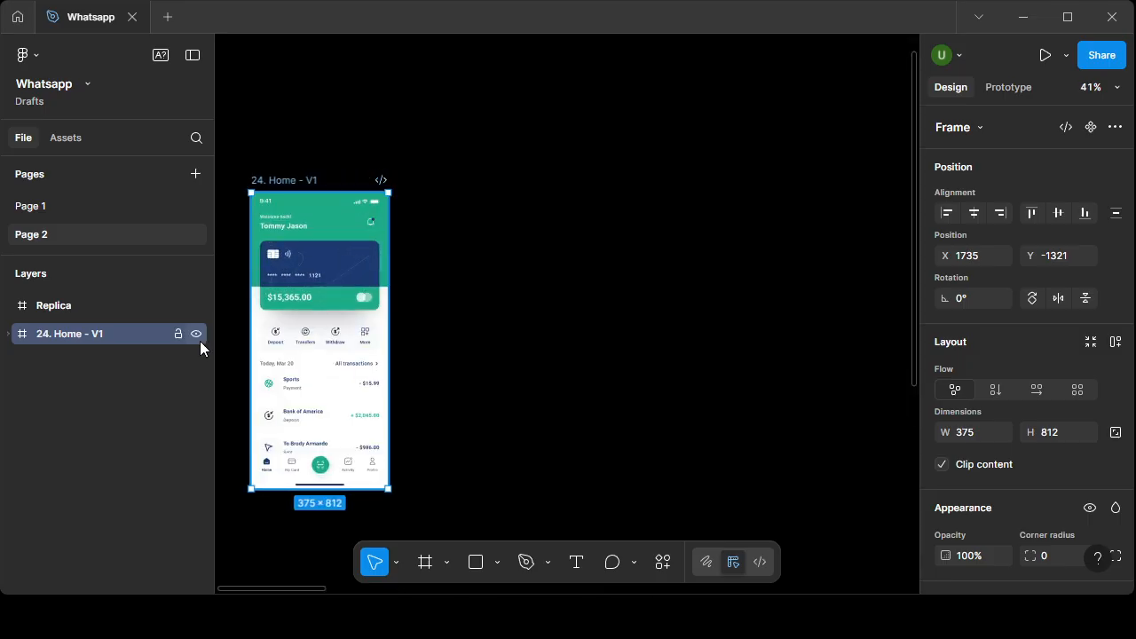
left_click(178, 334)
left_click_drag(446, 328, 585, 248)
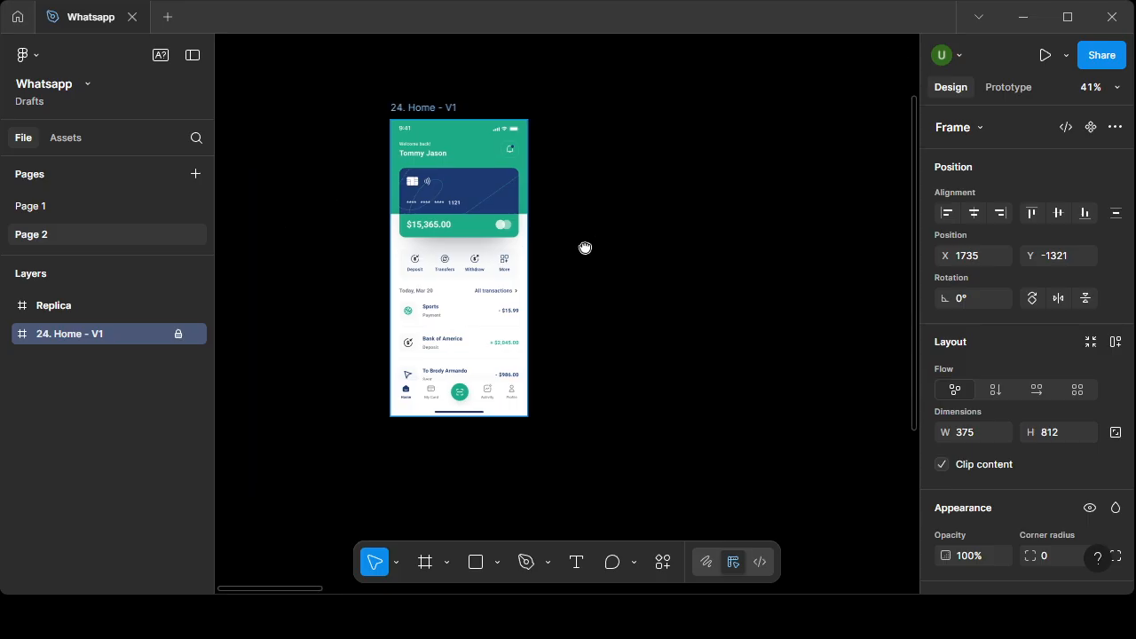
scroll(469, 160, "up", 3)
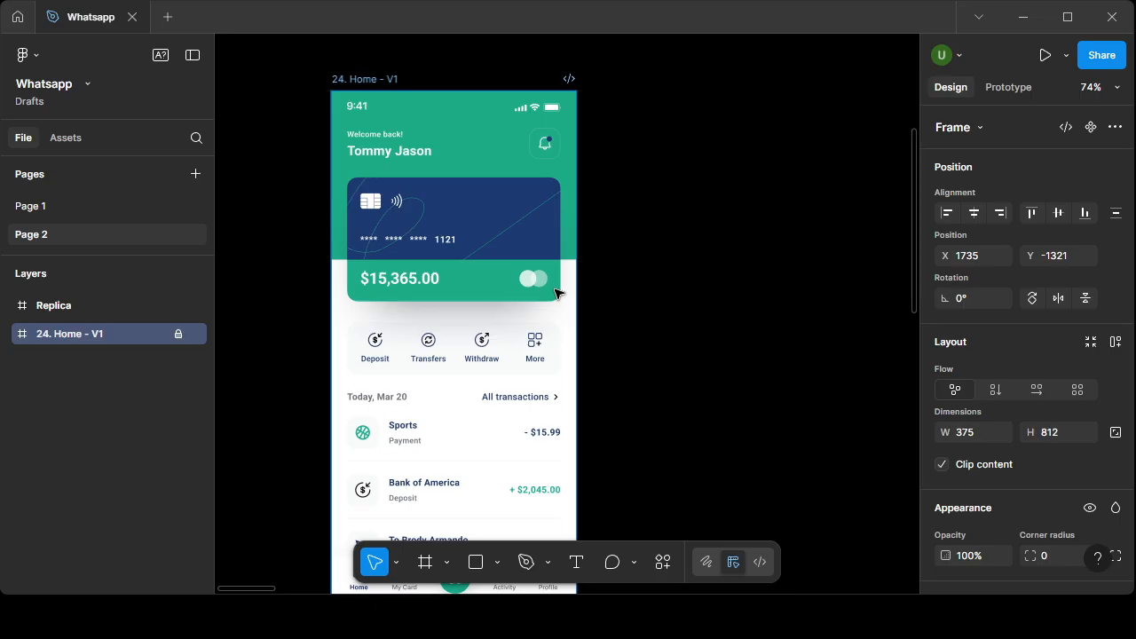
scroll(558, 293, "down", 4)
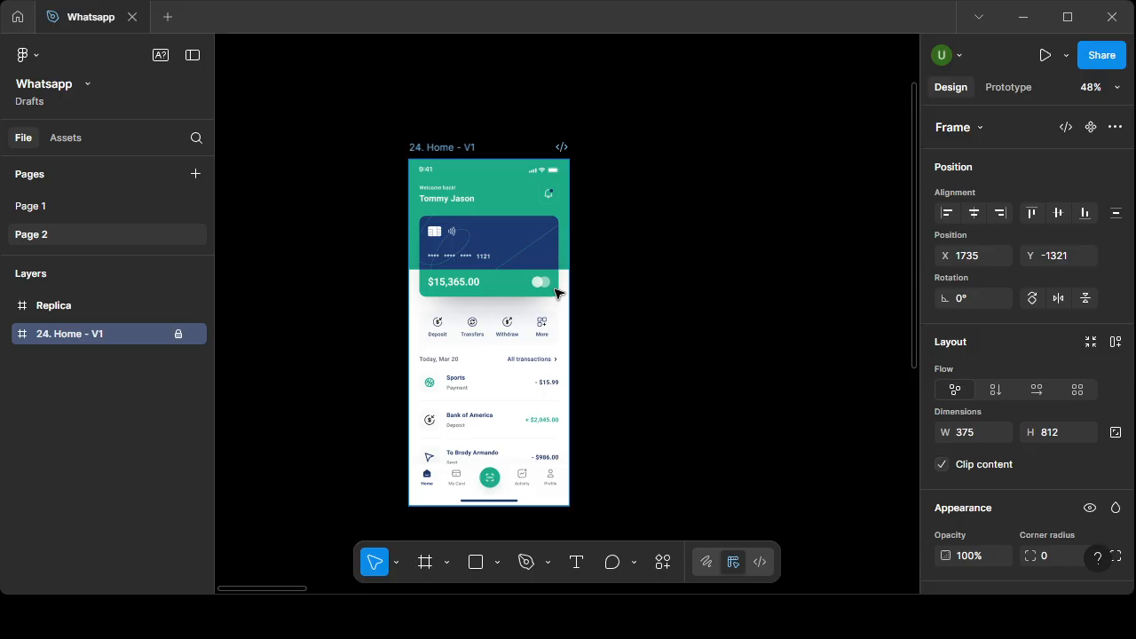
left_click(335, 145)
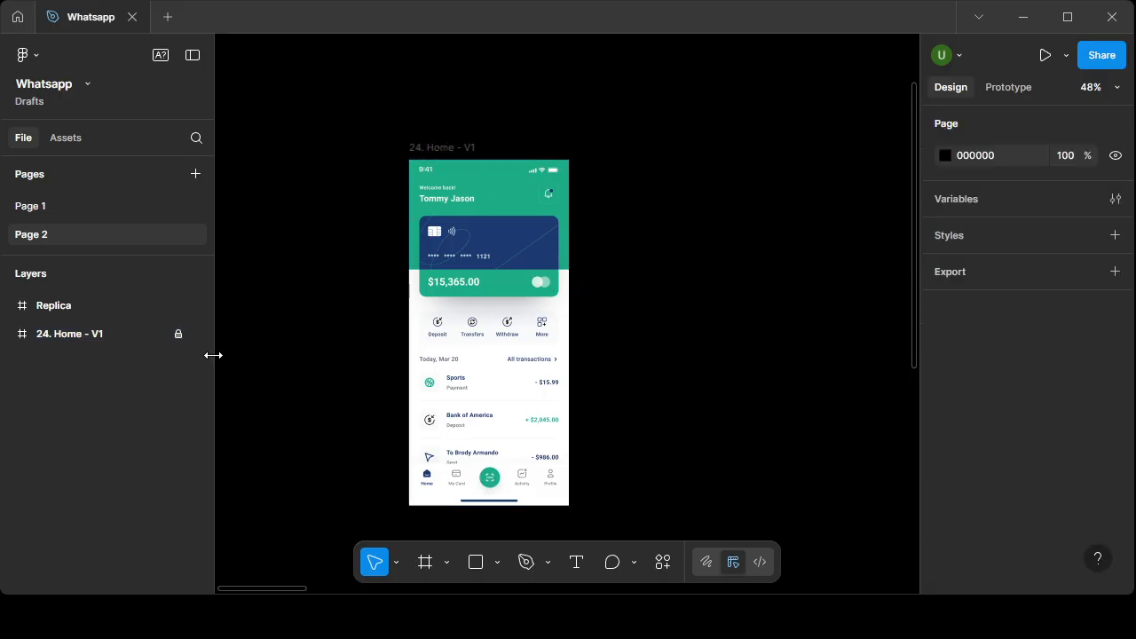
- Unlock the 24. Home - V1 frame and shift it left to X 1535, Y -1338
left_click(179, 335)
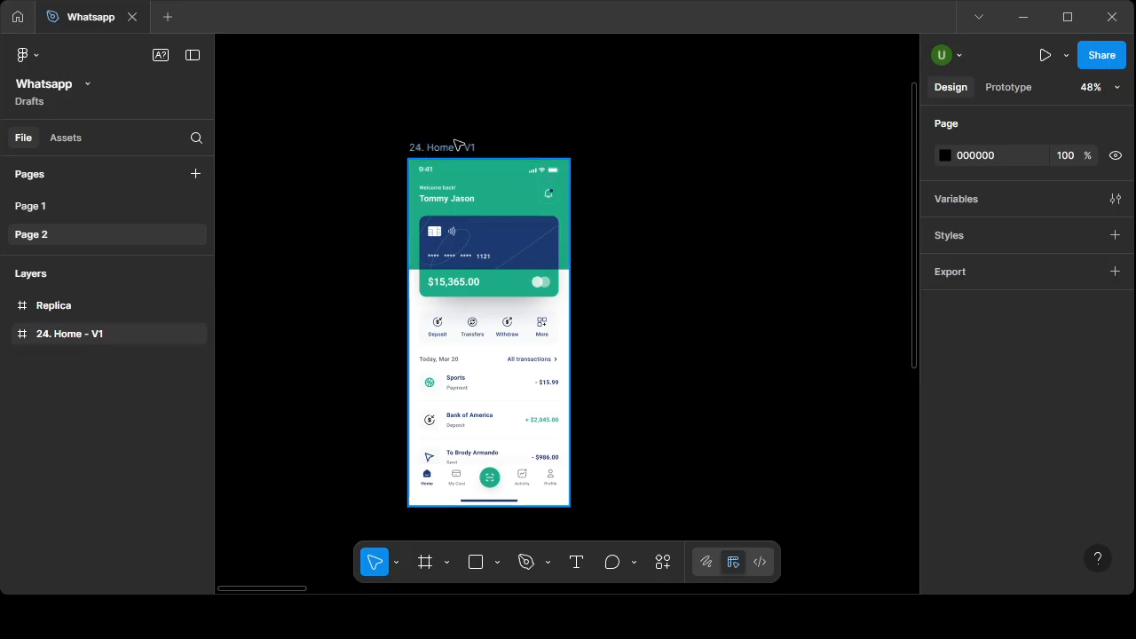
left_click_drag(459, 146, 373, 140)
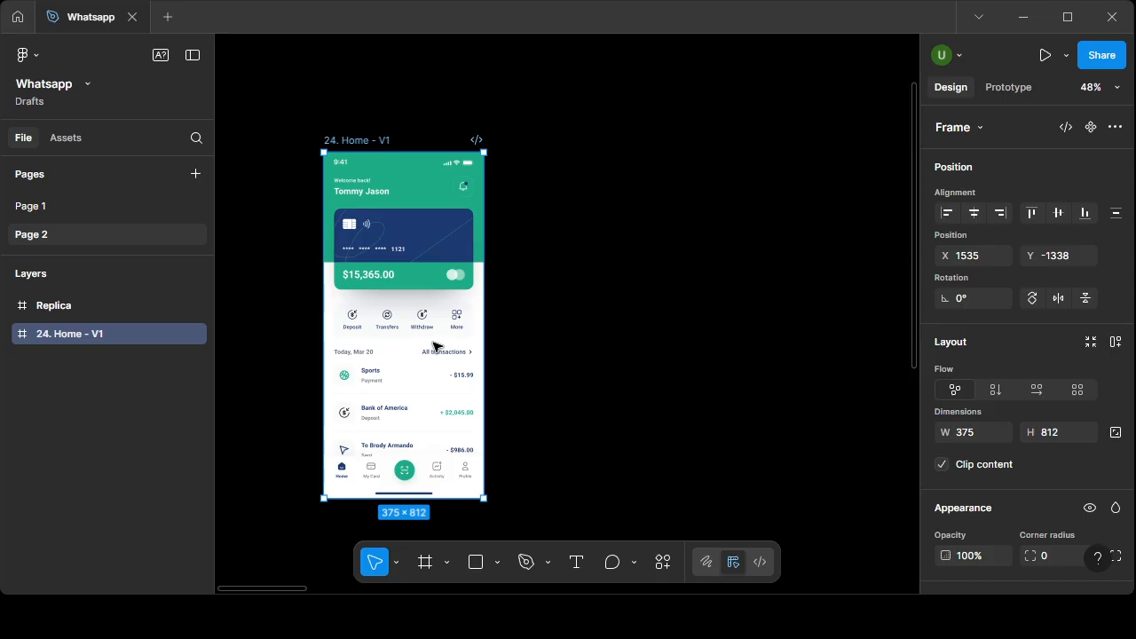
scroll(313, 471, "up", 5)
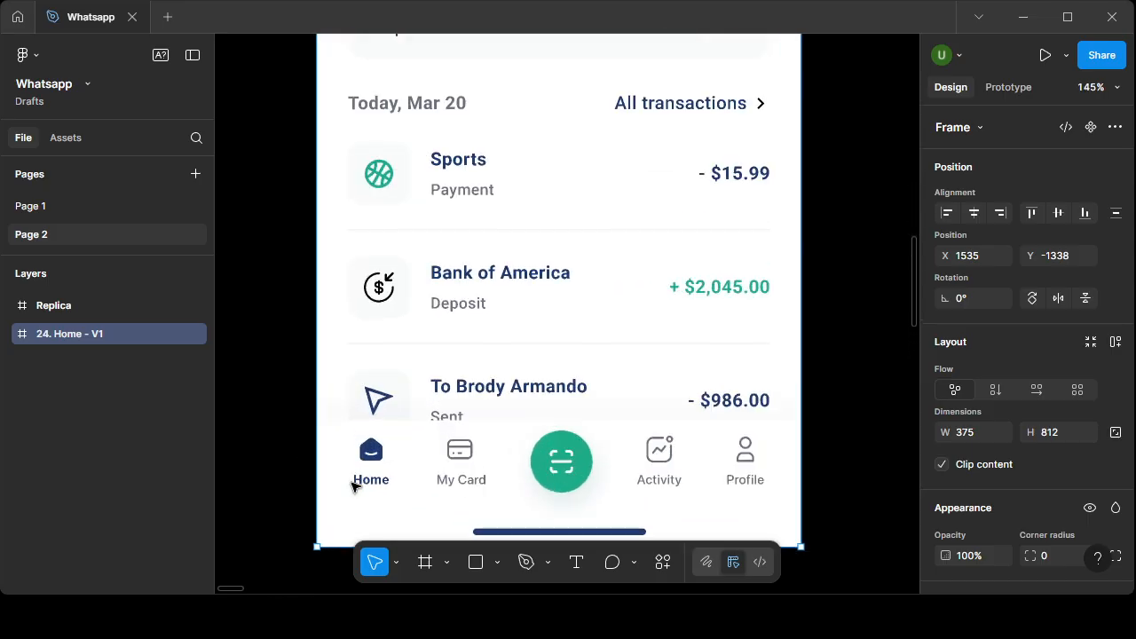
scroll(352, 484, "down", 5)
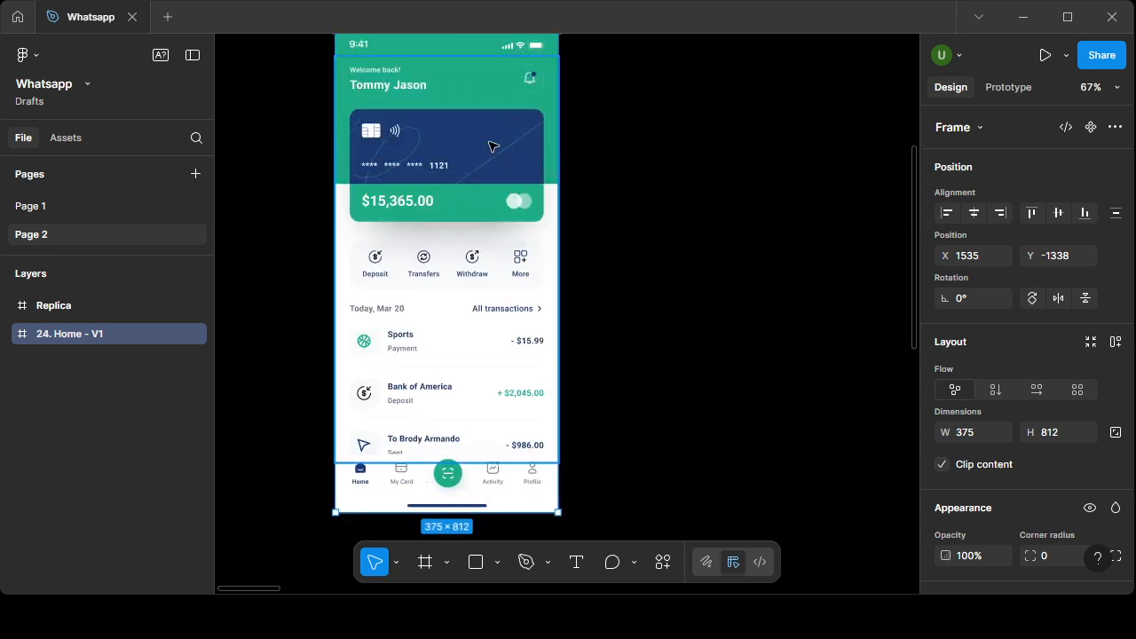
scroll(486, 364, "up", 2)
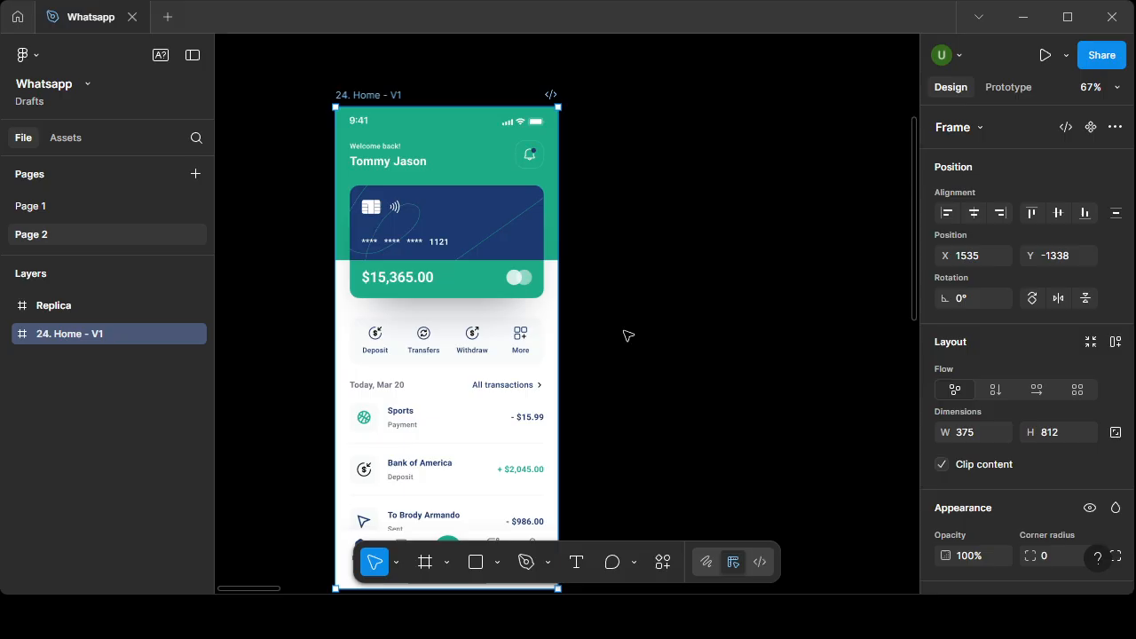
left_click(643, 358)
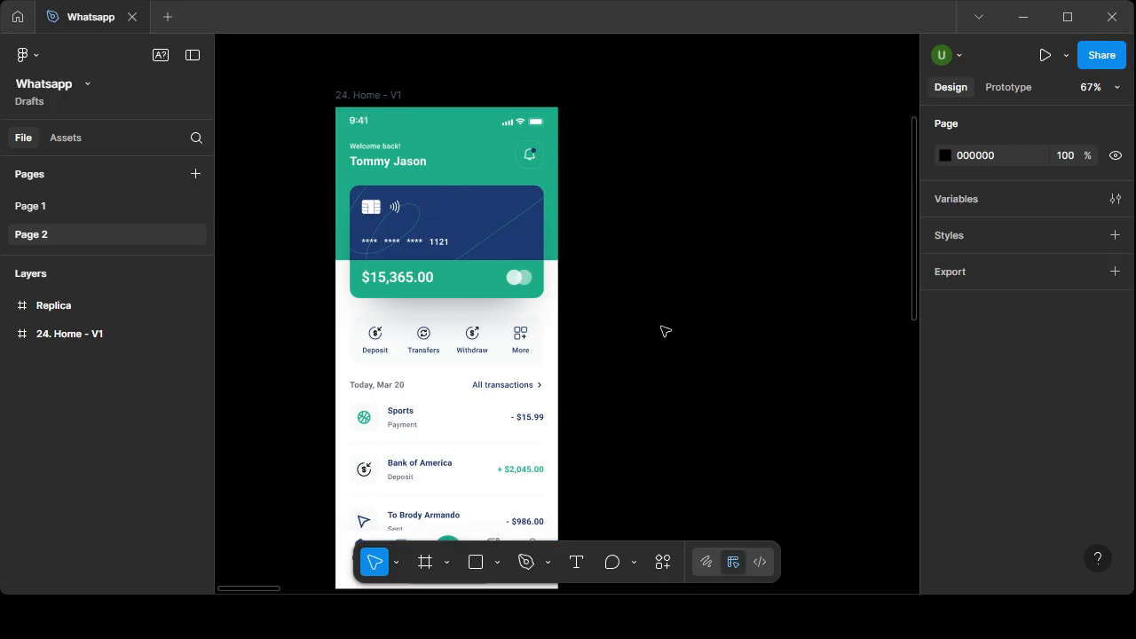
scroll(665, 331, "down", 5)
scroll(666, 331, "up", 3)
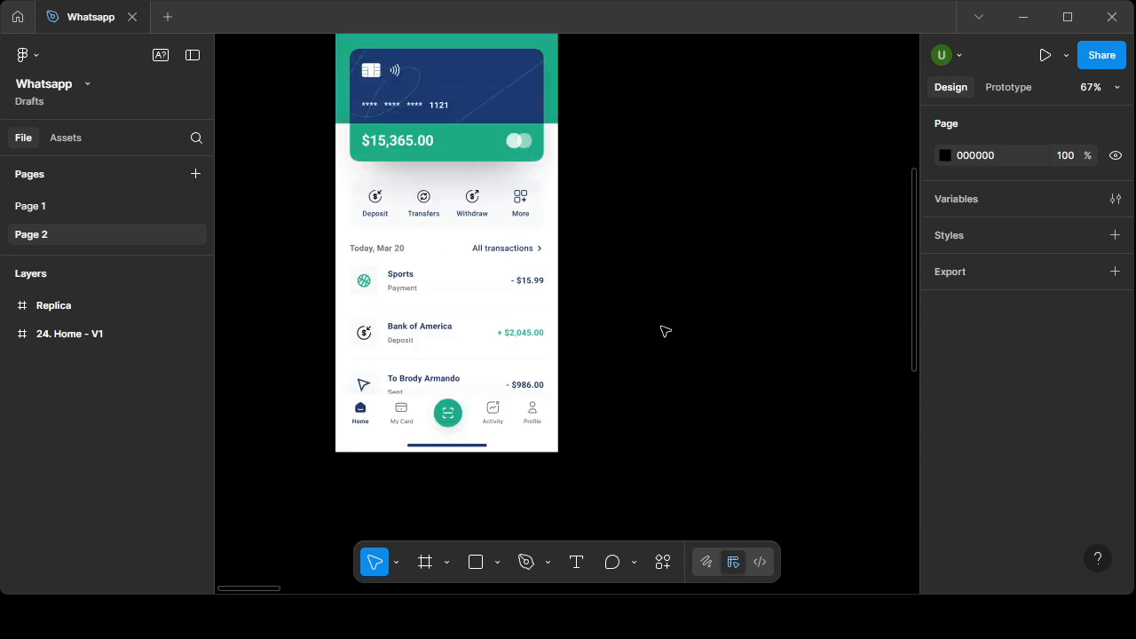
scroll(666, 331, "up", 2)
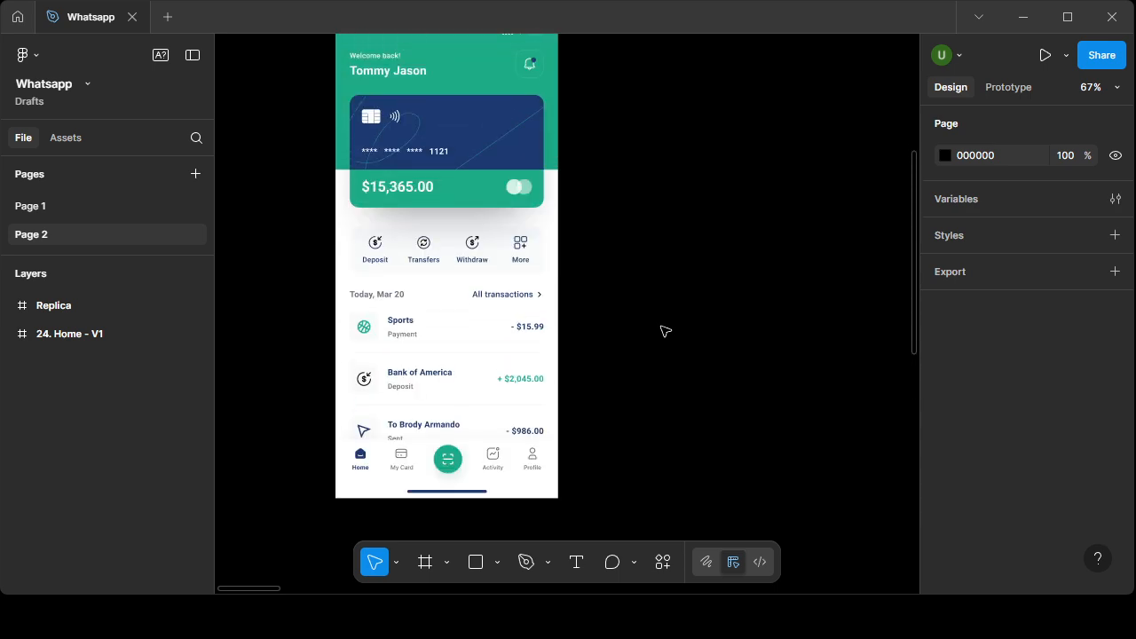
scroll(666, 331, "up", 1)
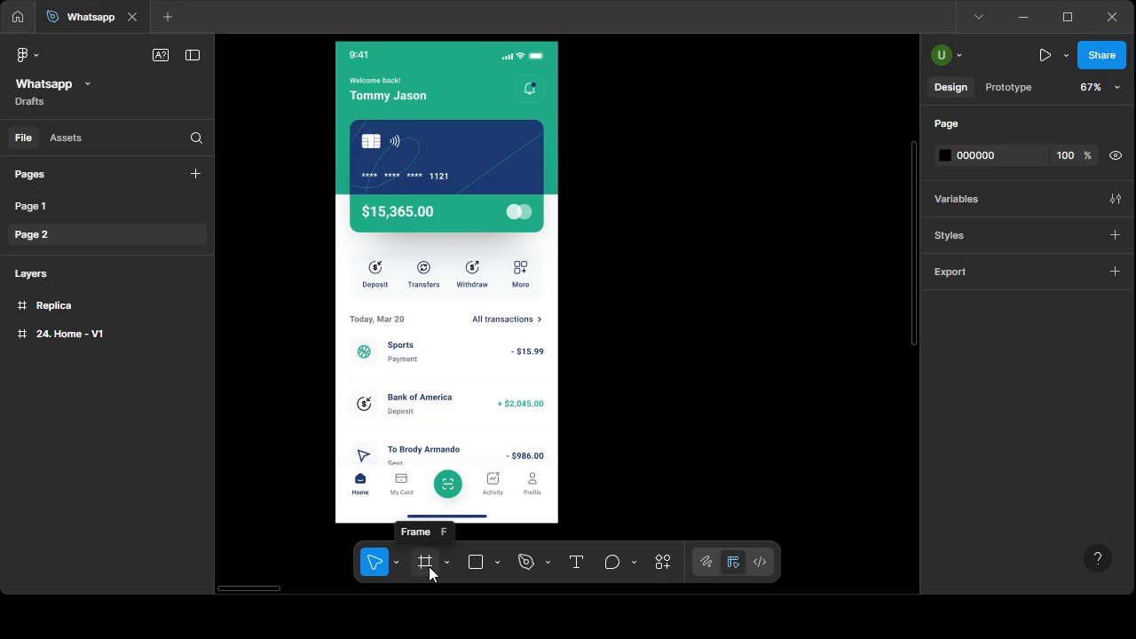
scroll(524, 377, "up", 1)
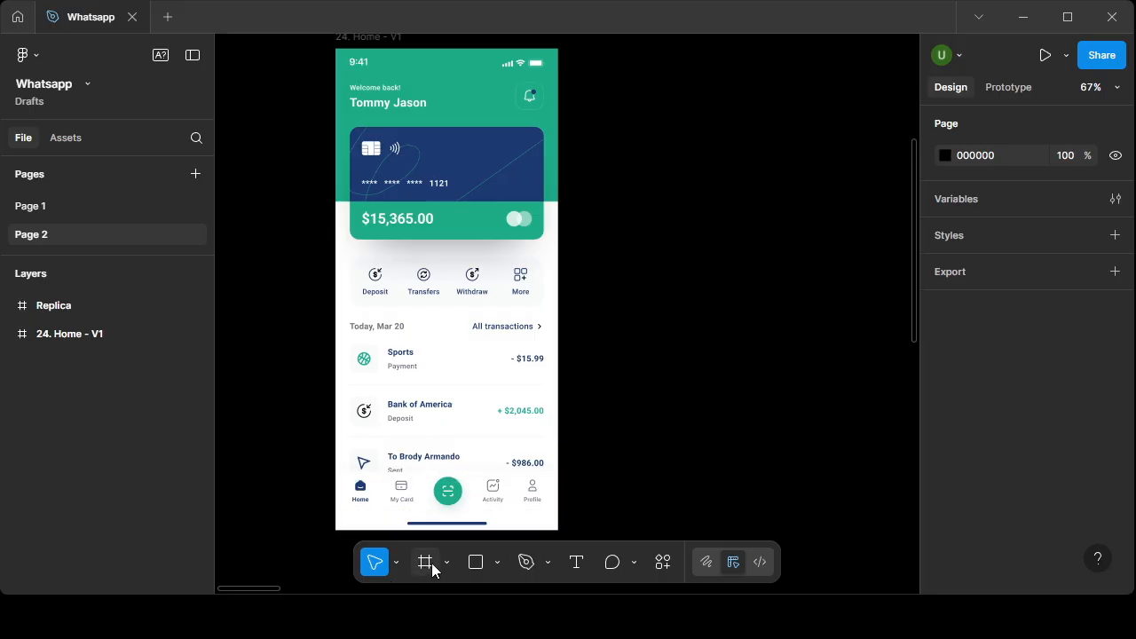
left_click(429, 563)
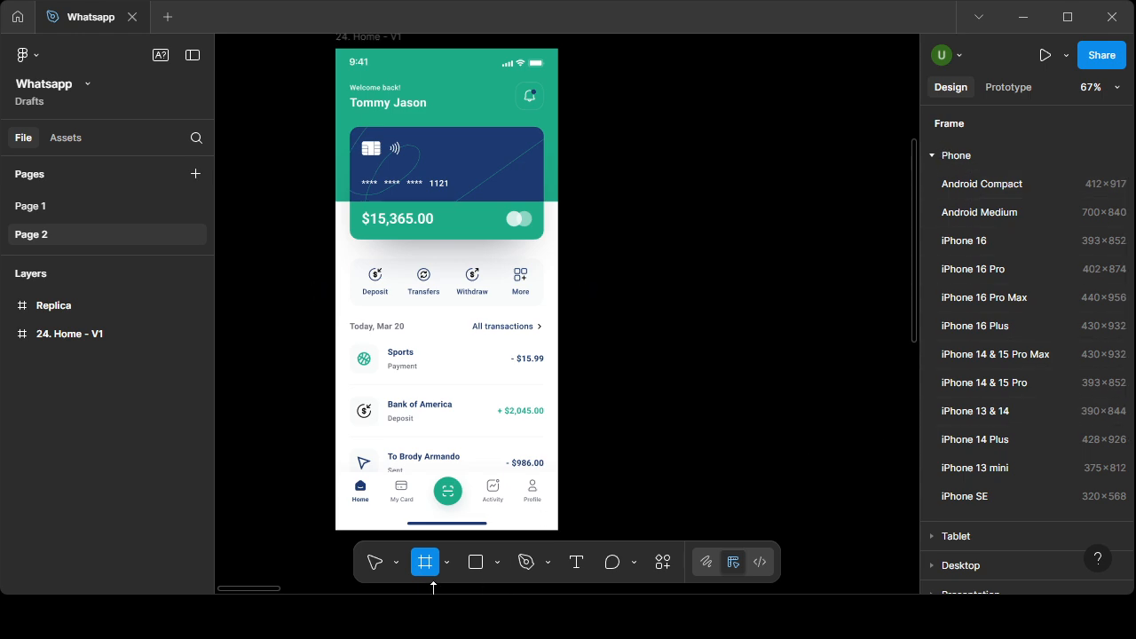
left_click(940, 158)
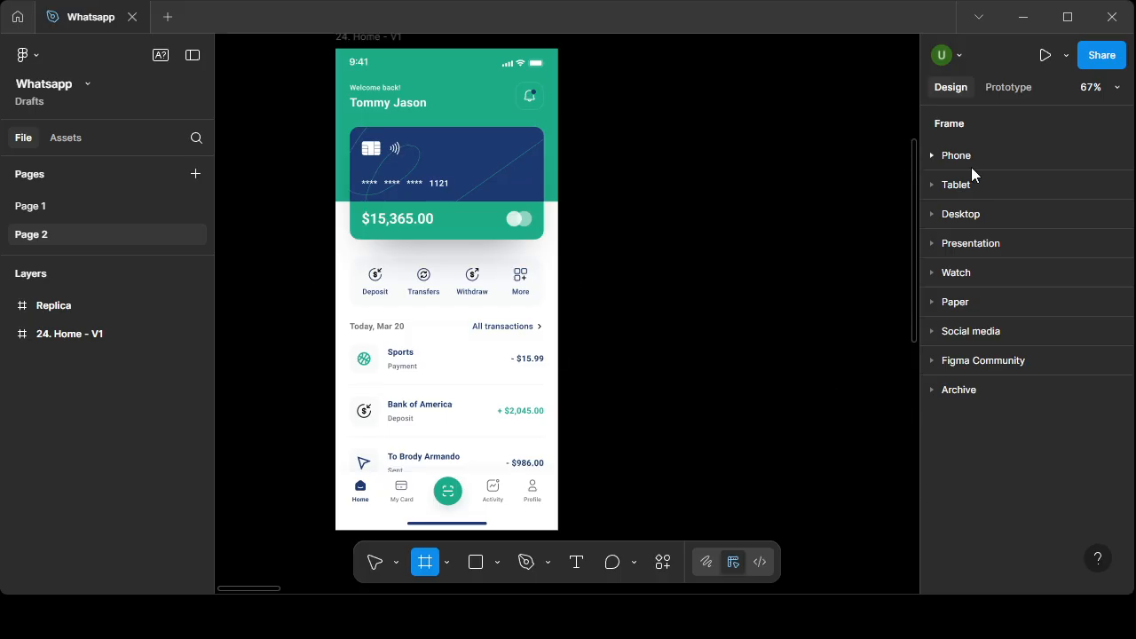
left_click(933, 157)
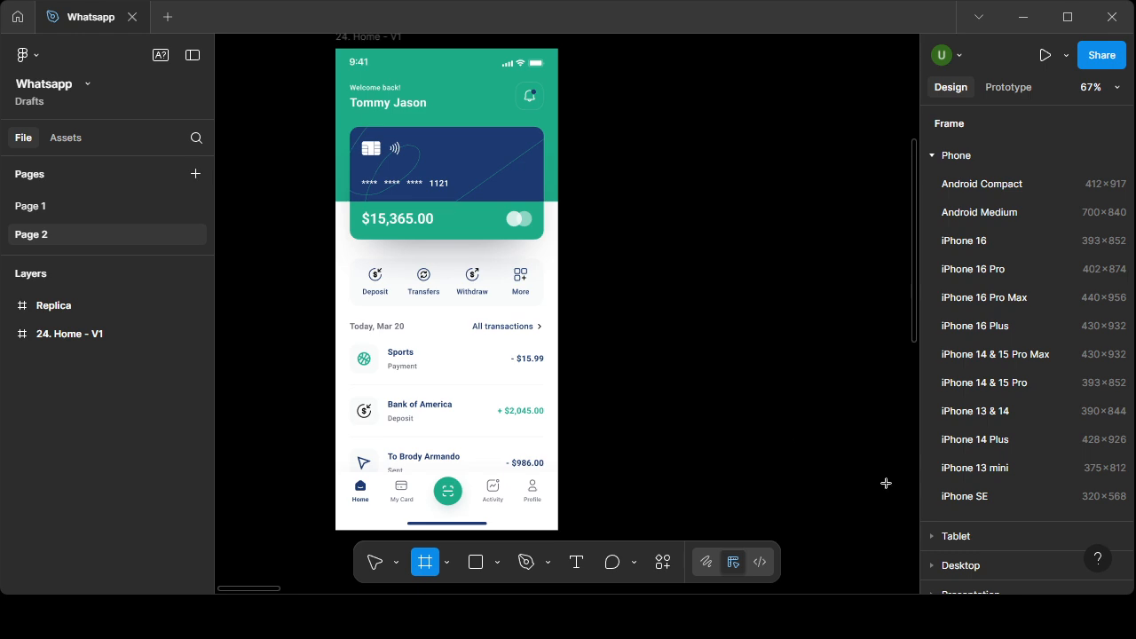
left_click(380, 575)
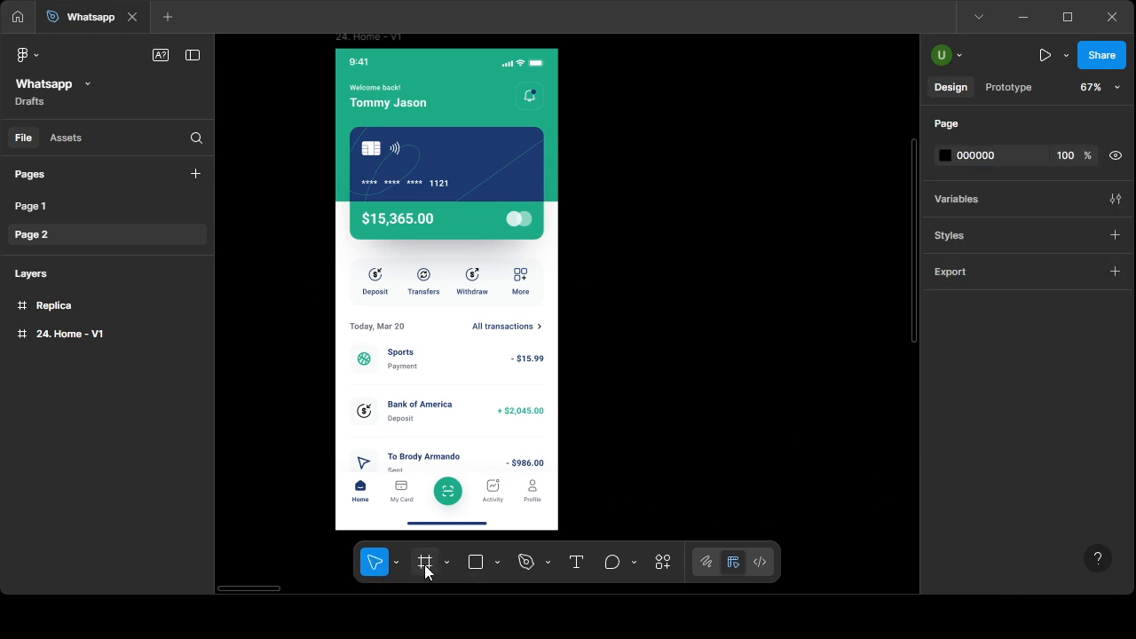
- Switch to the Frame tool to list Phone presets from Android Compact to iPhone SE
left_click(420, 566)
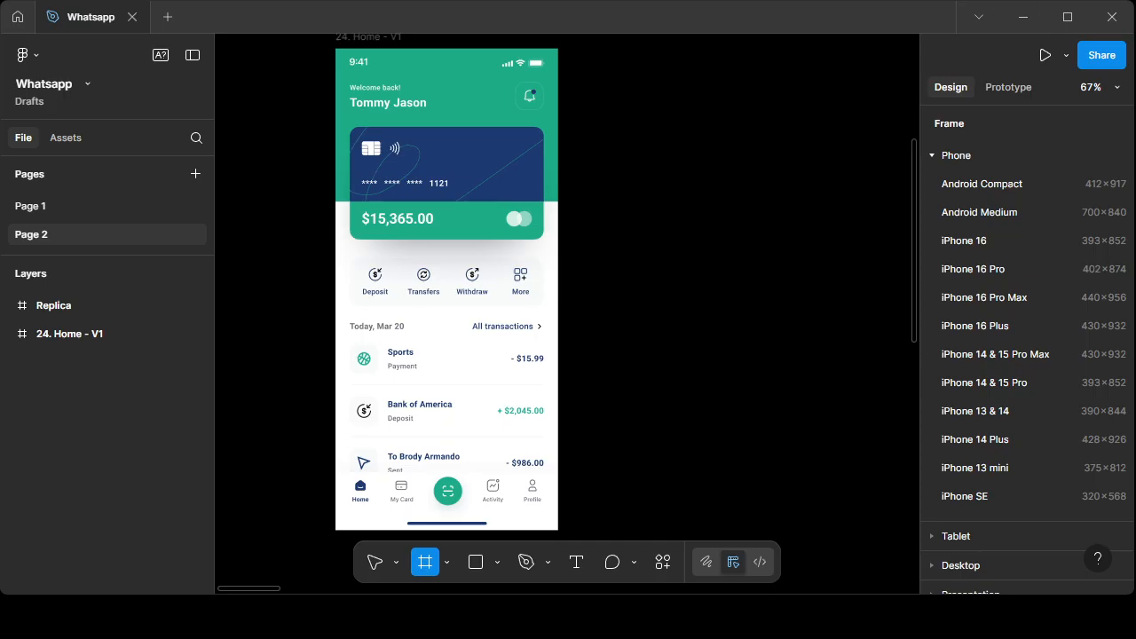
- Minimize the Figma window, hiding the Page 2 banking screen and Replica frame
left_click(1024, 17)
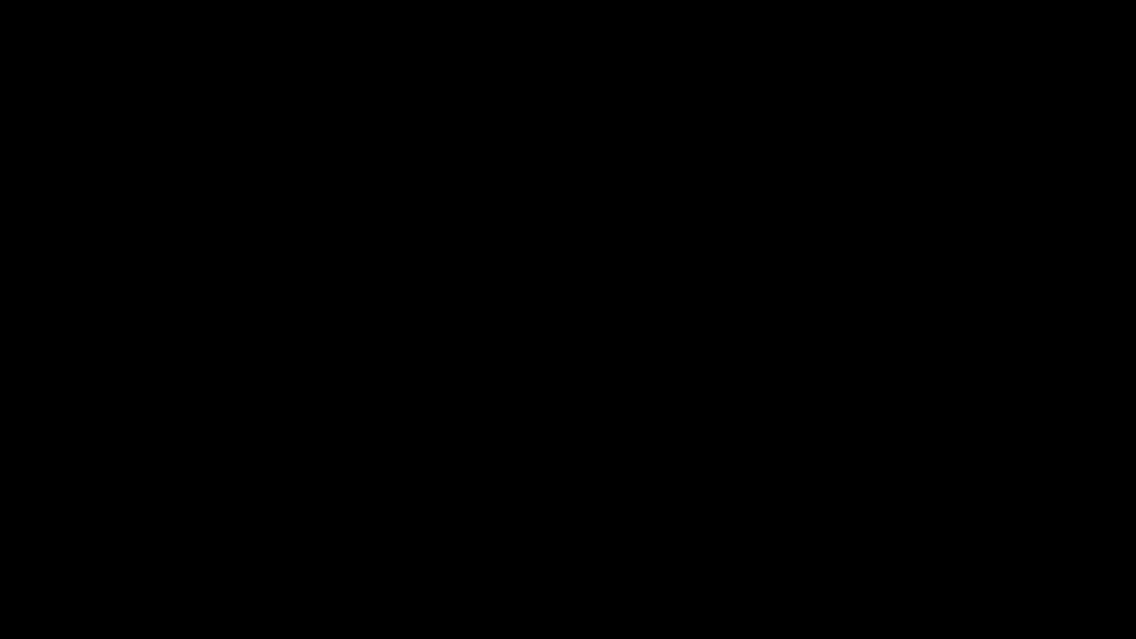
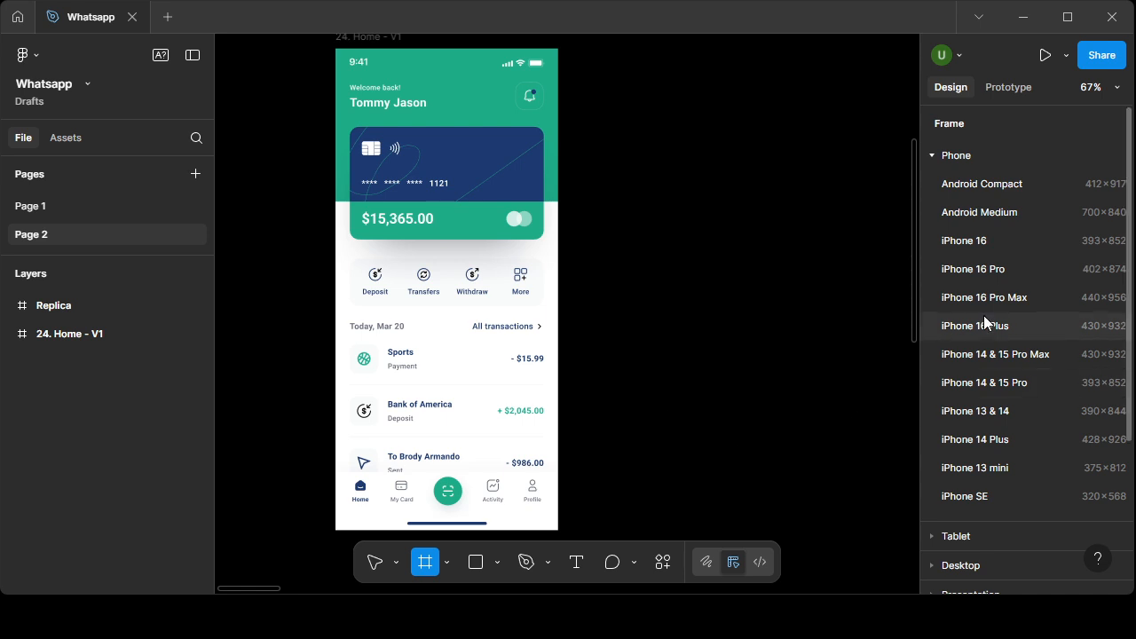
- Add a blank 393×852 iPhone 16 frame and drag it beside the 24. Home - V1 design
left_click(996, 239)
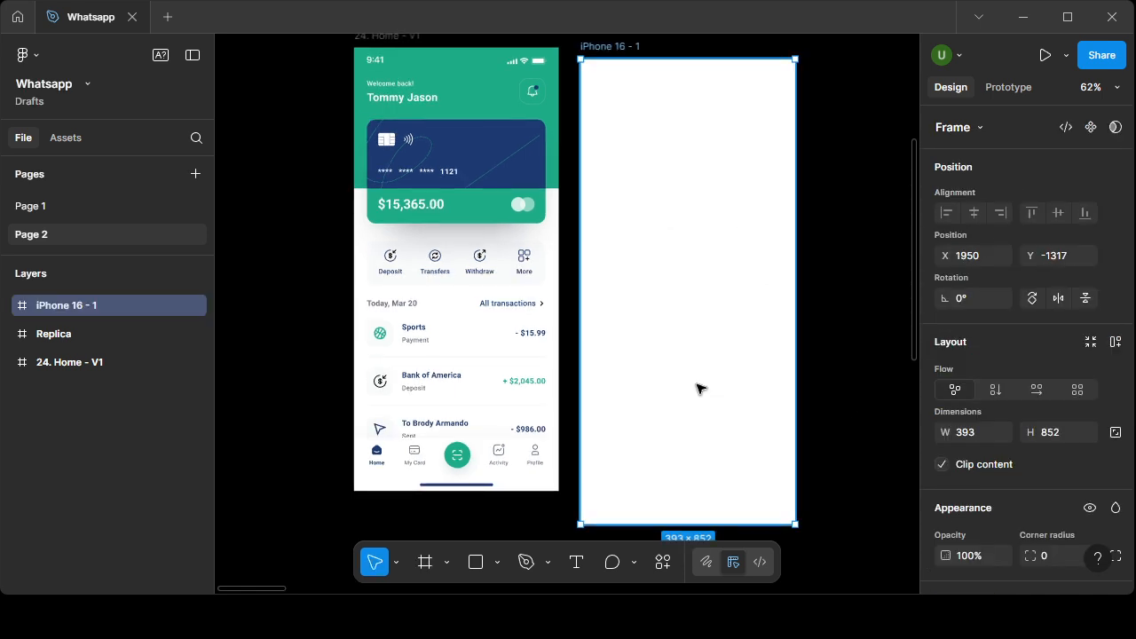
scroll(703, 386, "up", 3)
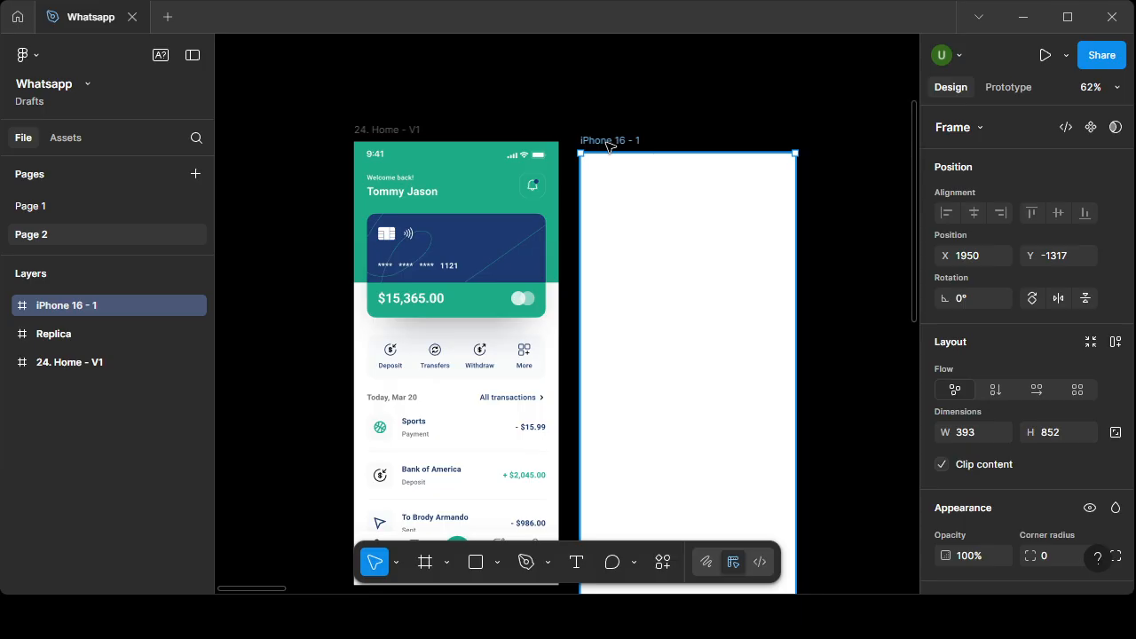
left_click_drag(609, 140, 631, 131)
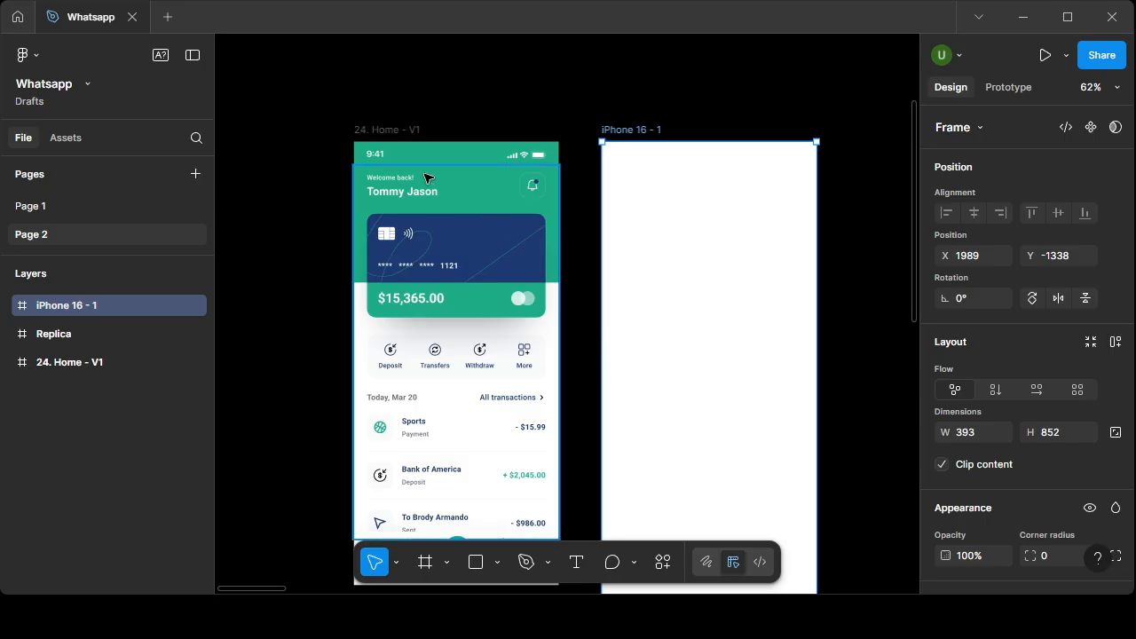
- Zoom in on the Home design's 9:41 status bar, zoom back out, and pick the Text tool
scroll(379, 165, "up", 5, "ctrl")
scroll(591, 160, "up", 3, "ctrl")
scroll(591, 160, "down", 3, "ctrl")
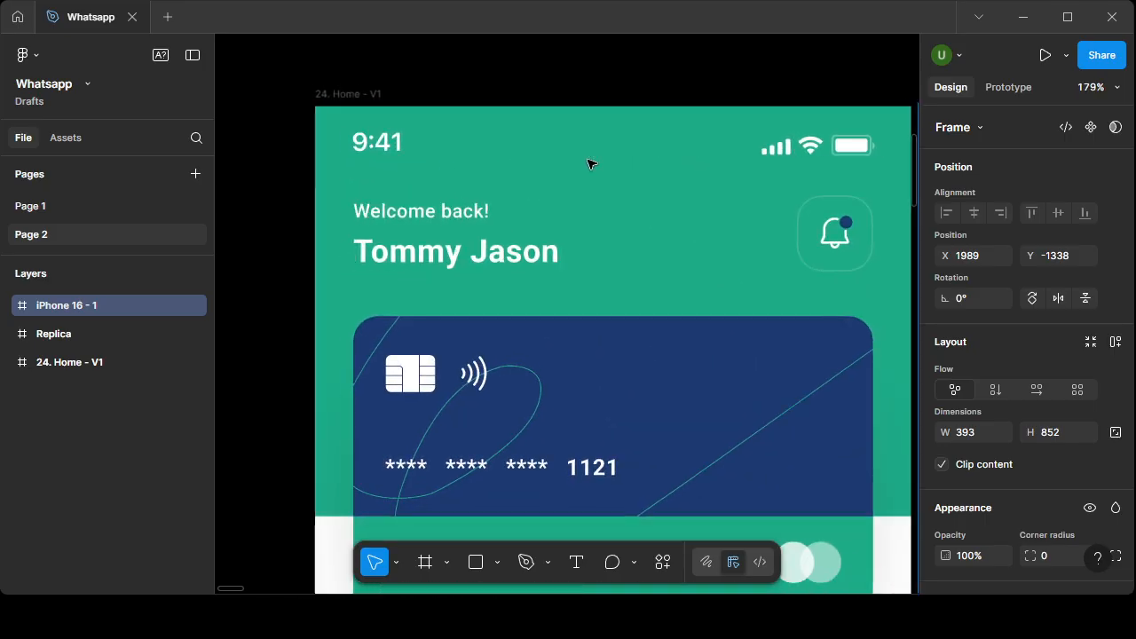
scroll(869, 164, "up", 1, "ctrl")
scroll(868, 164, "up", 2, "ctrl")
scroll(869, 165, "down", 1, "ctrl")
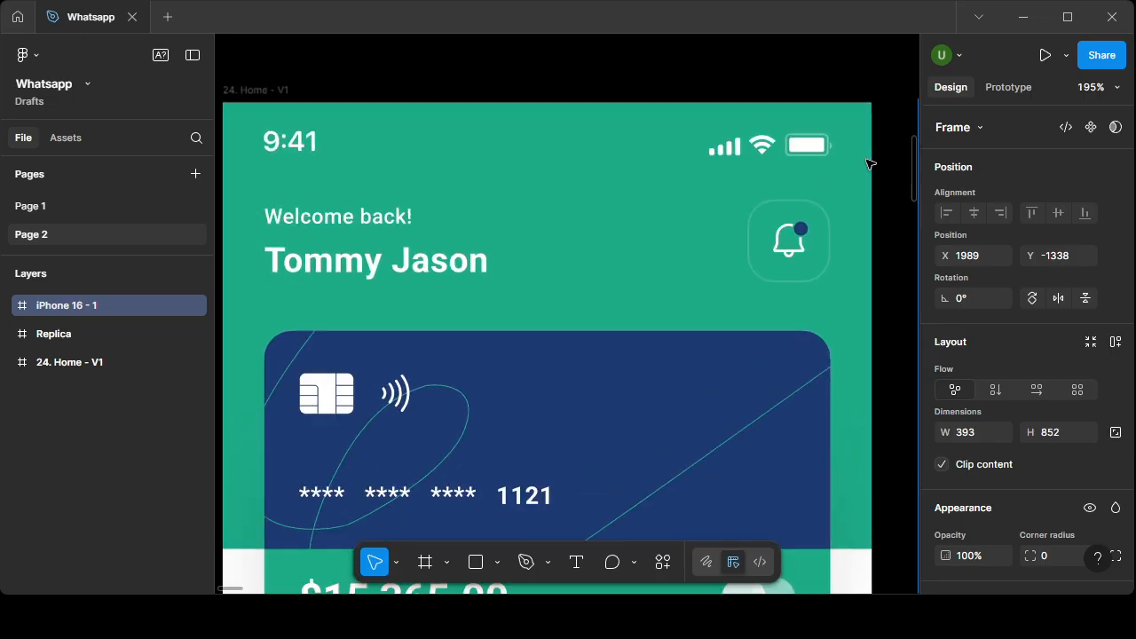
scroll(865, 152, "up", 2, "ctrl")
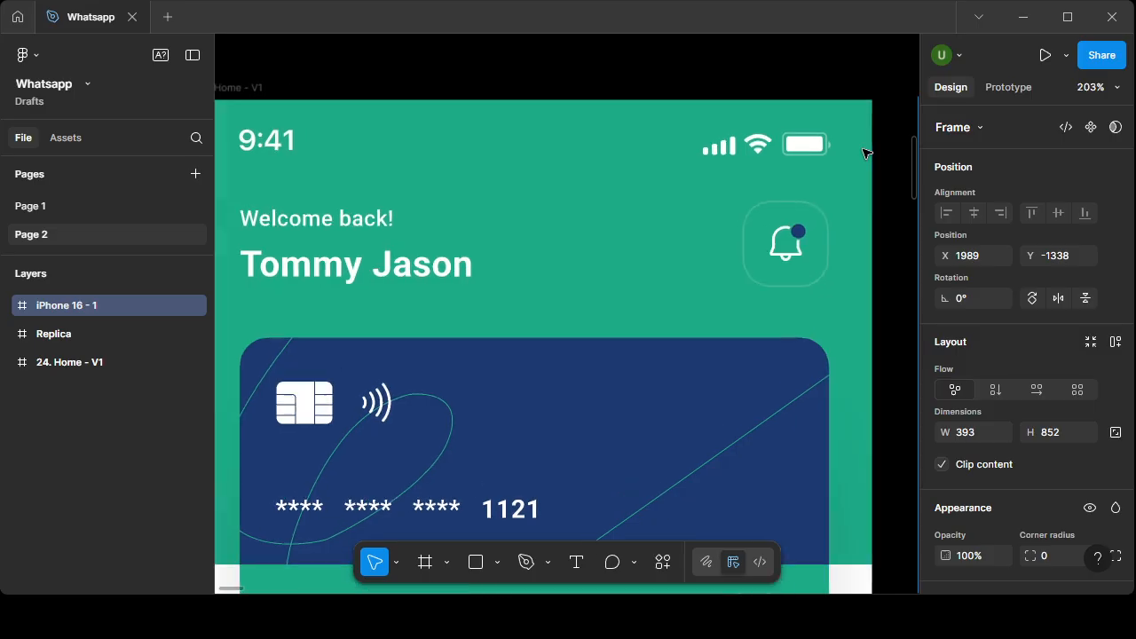
scroll(865, 153, "down", 2, "ctrl")
scroll(865, 152, "up", 1, "ctrl")
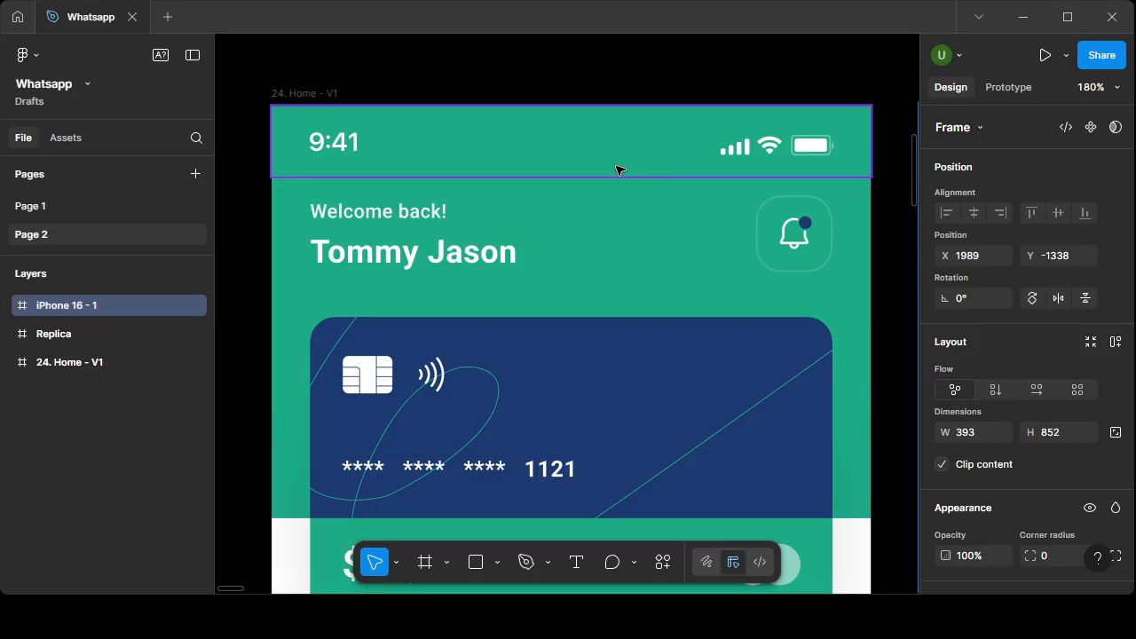
scroll(619, 169, "down", 6)
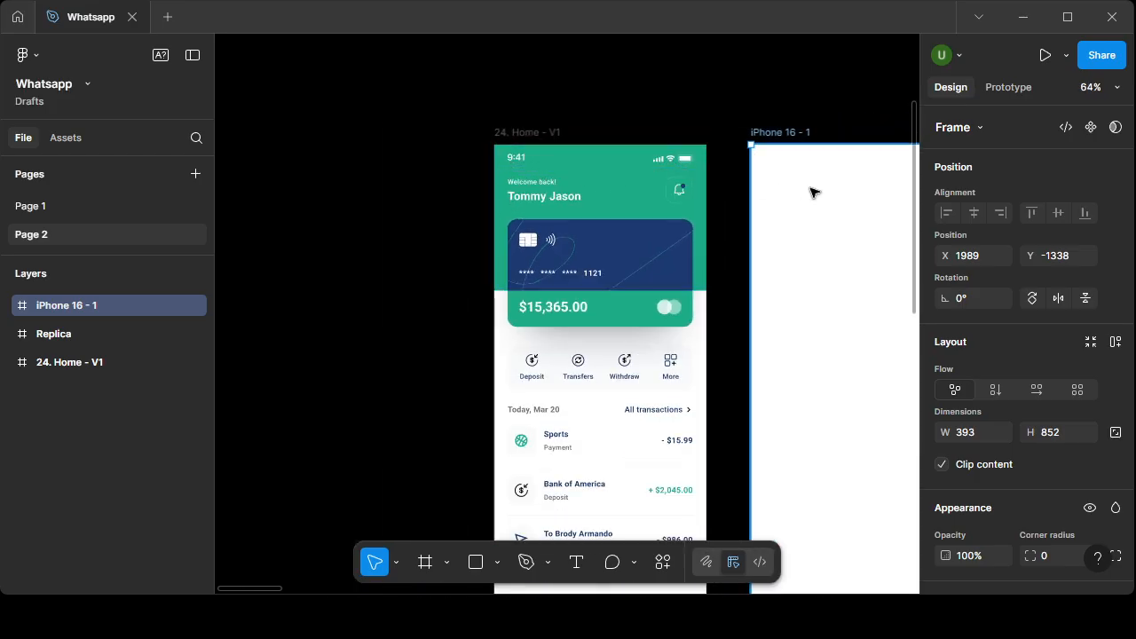
scroll(844, 211, "right", 4)
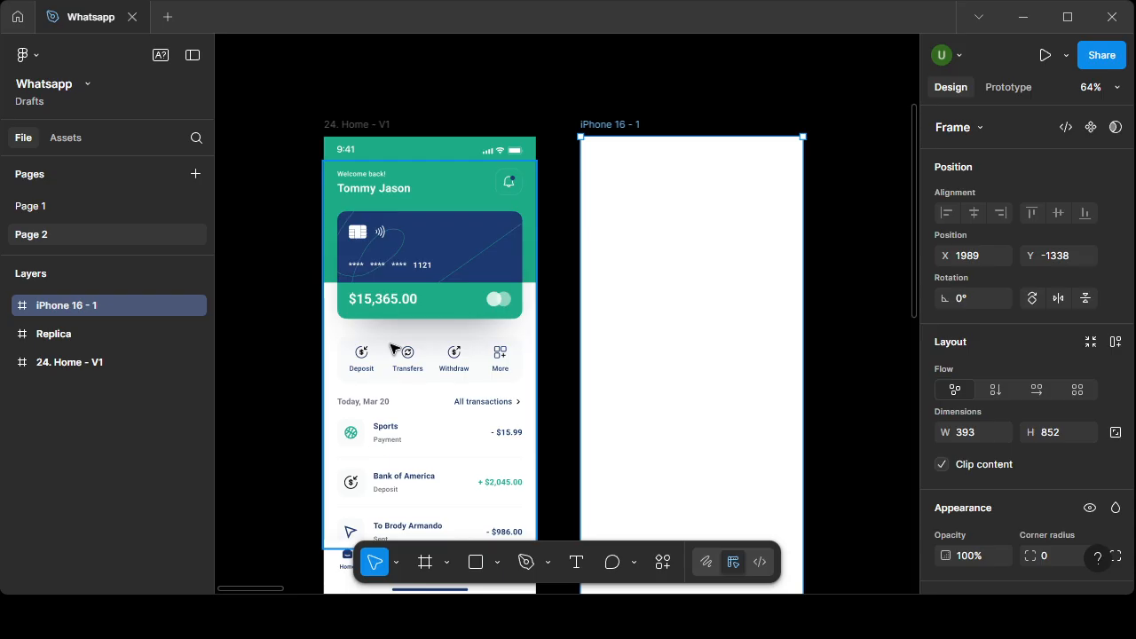
scroll(395, 349, "down", 6)
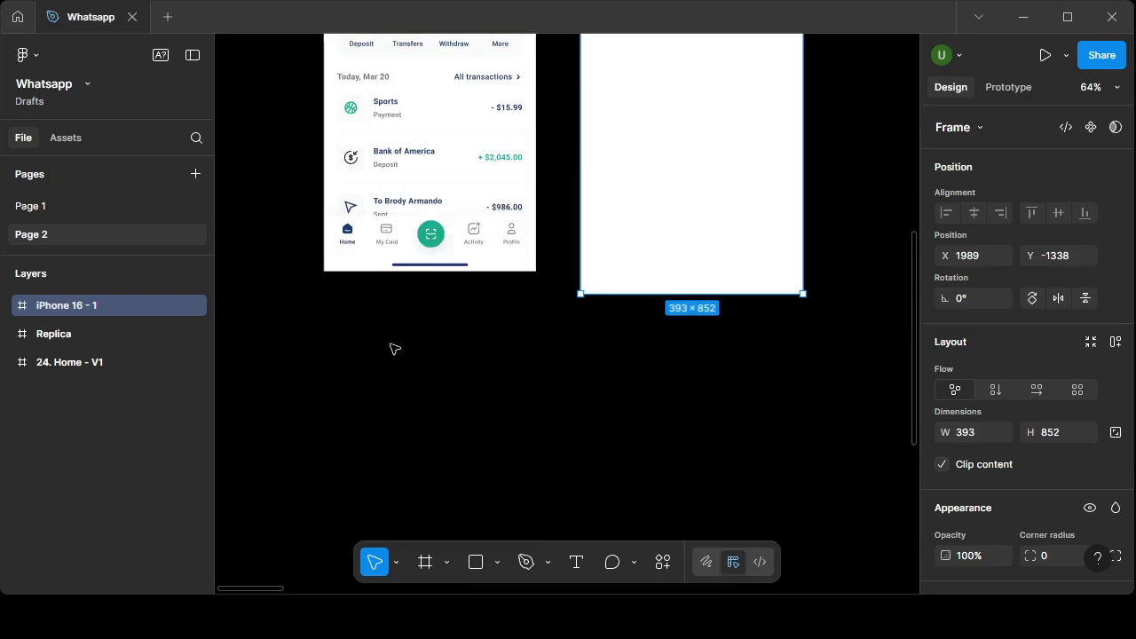
scroll(393, 350, "up", 5)
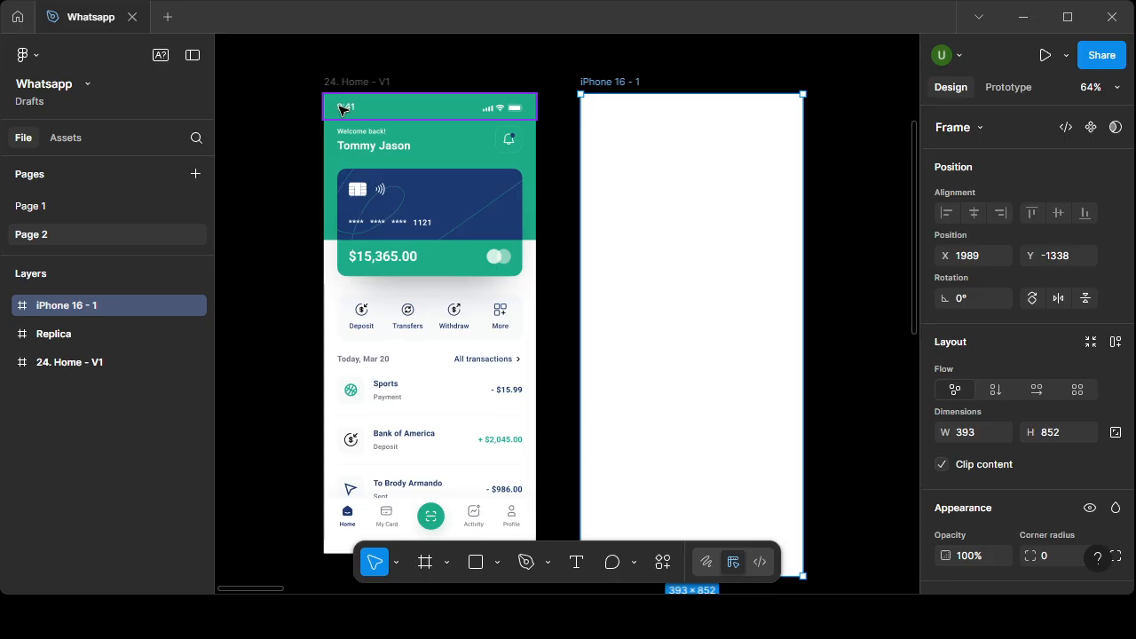
scroll(347, 109, "up", 3)
scroll(347, 108, "down", 2)
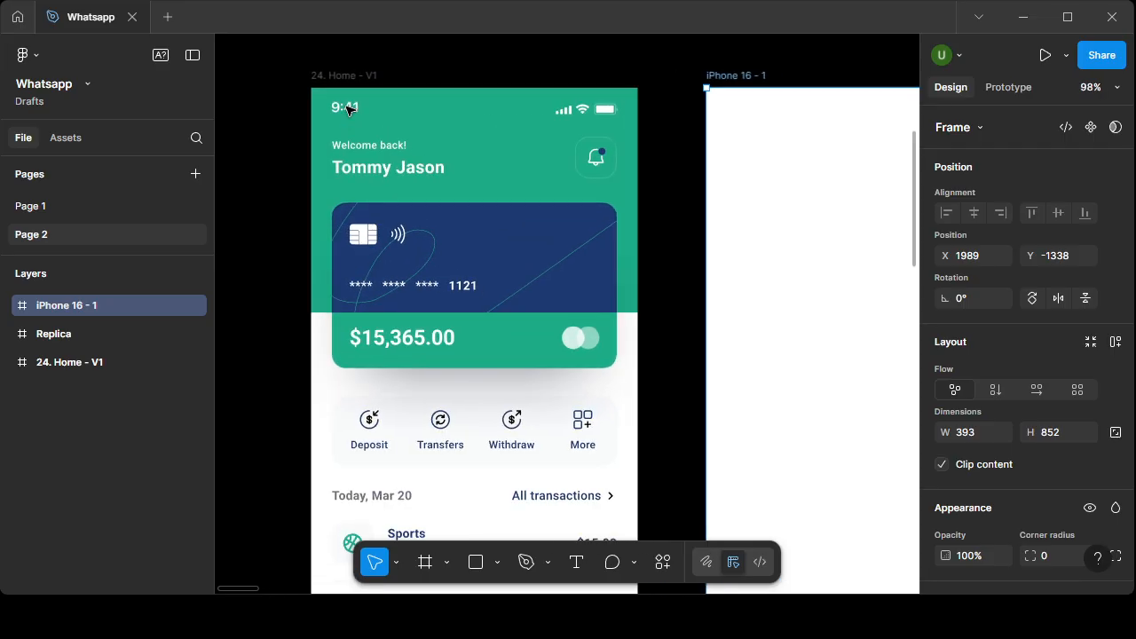
left_click(578, 565)
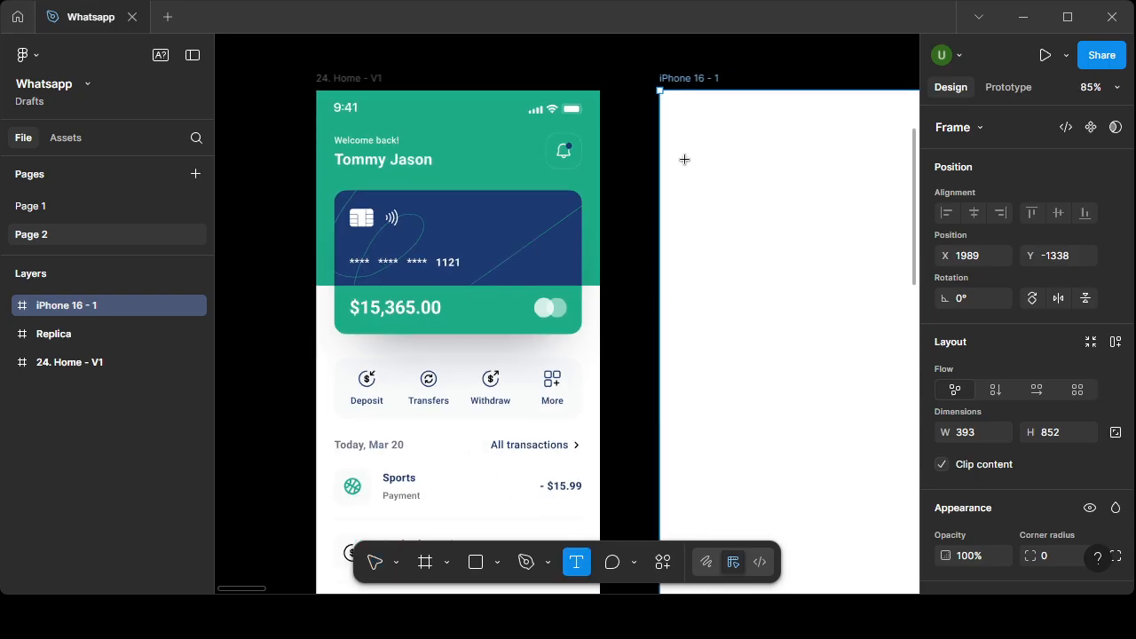
- Add a '9:41' text layer at the top-left of the iPhone 16 - 1 frame
scroll(654, 246, "up", 2)
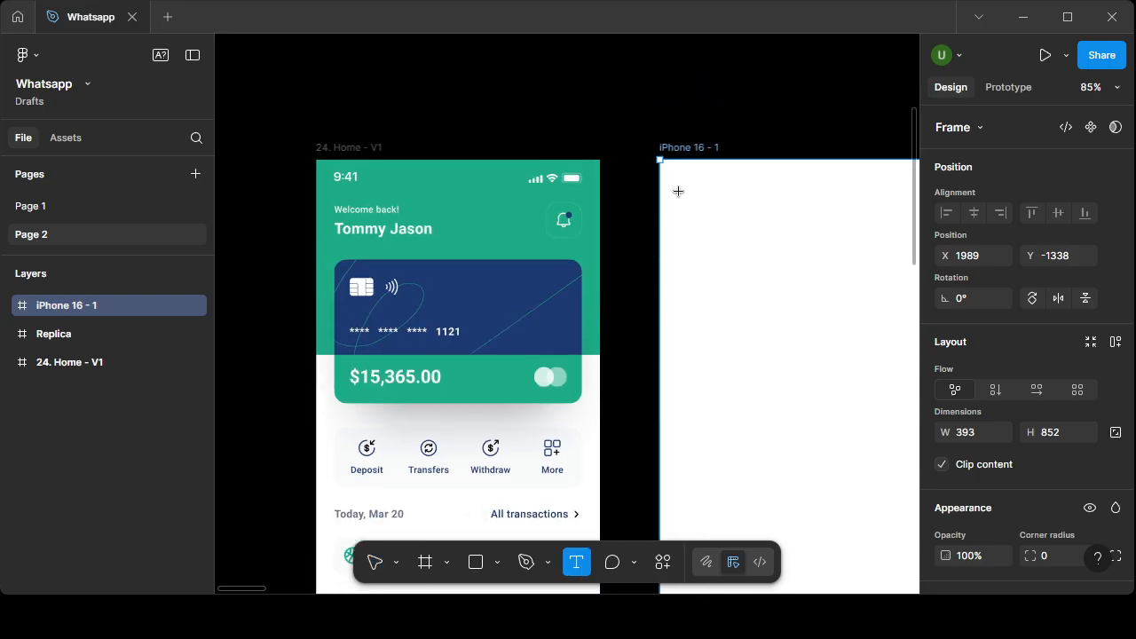
left_click(678, 188)
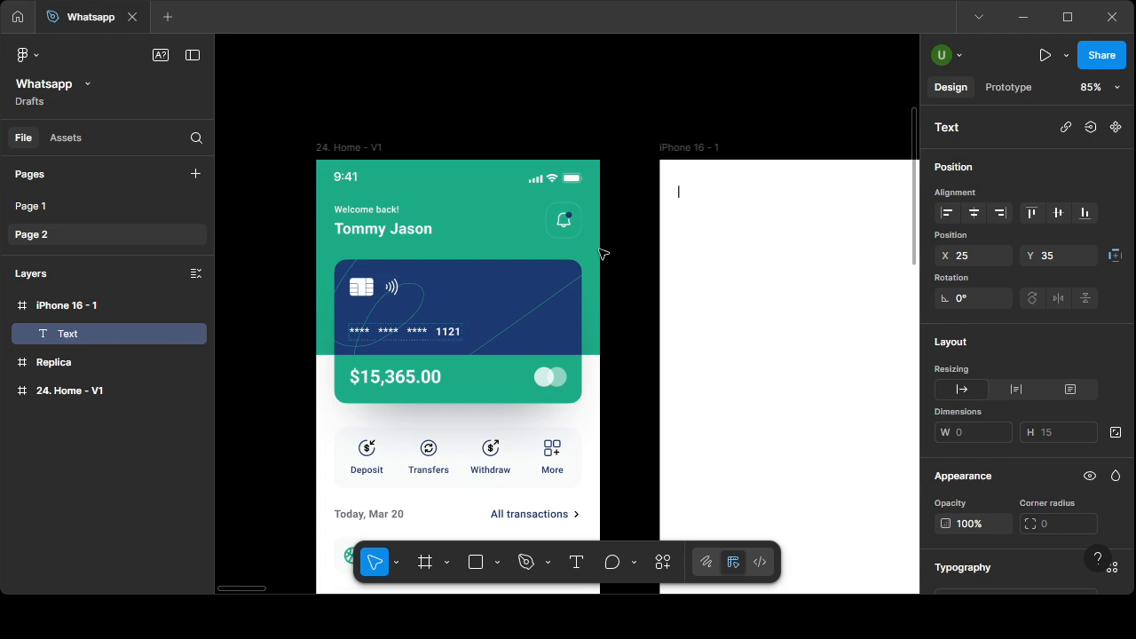
type("9:41")
key("Escape")
left_click(808, 247)
left_click_drag(726, 250, 631, 278)
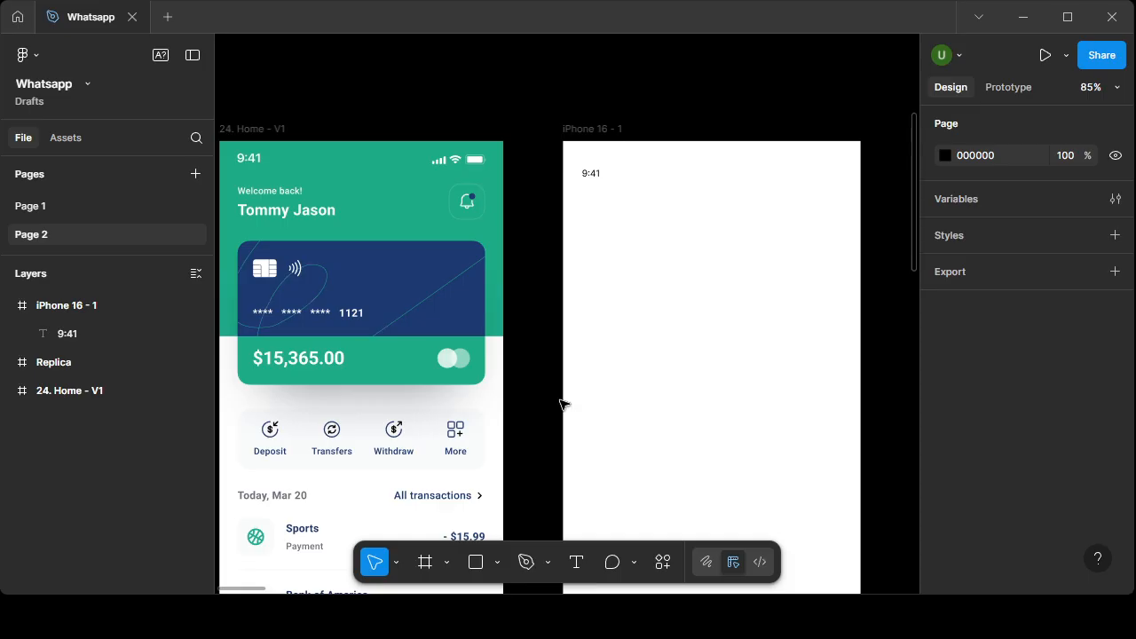
- Find the Iconify plugin under Plugins & widgets and run it
left_click(661, 564)
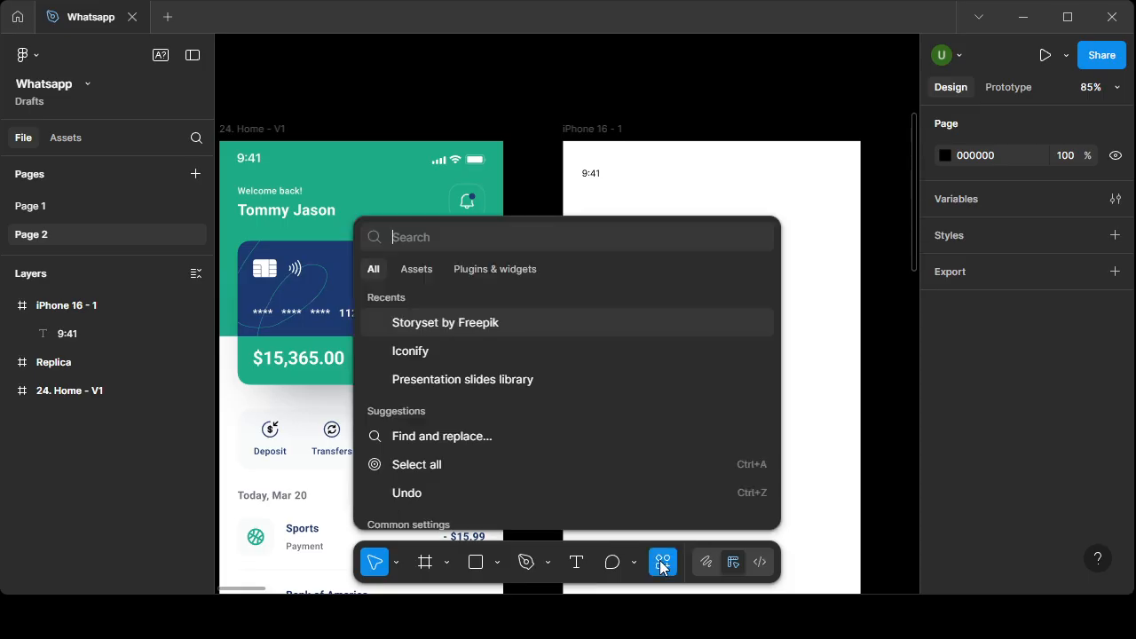
left_click(493, 271)
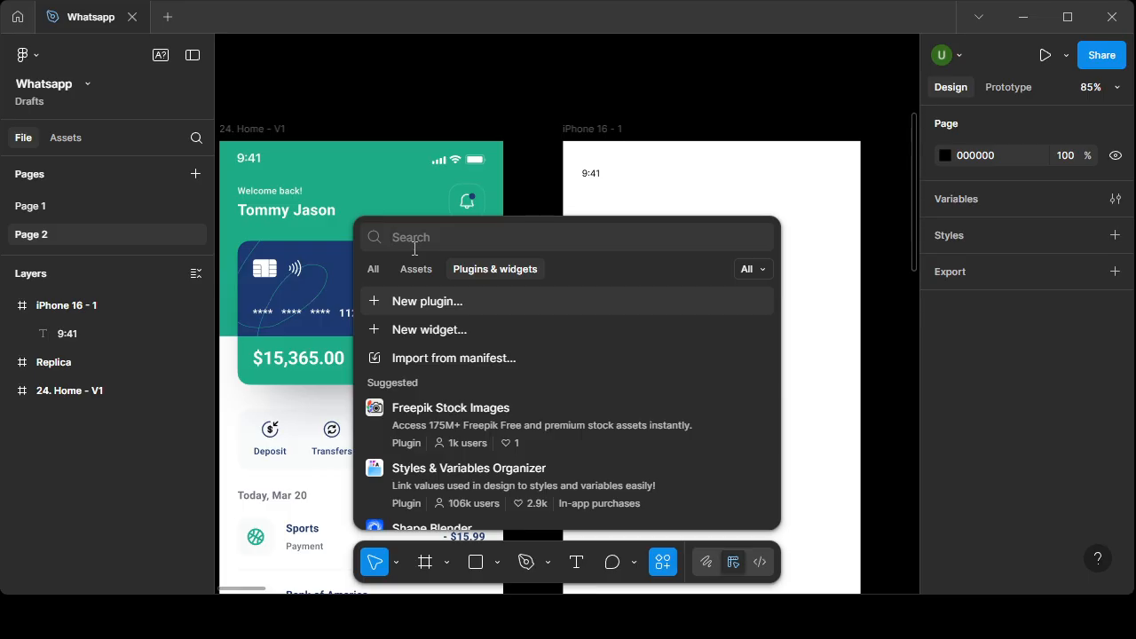
type("iconc")
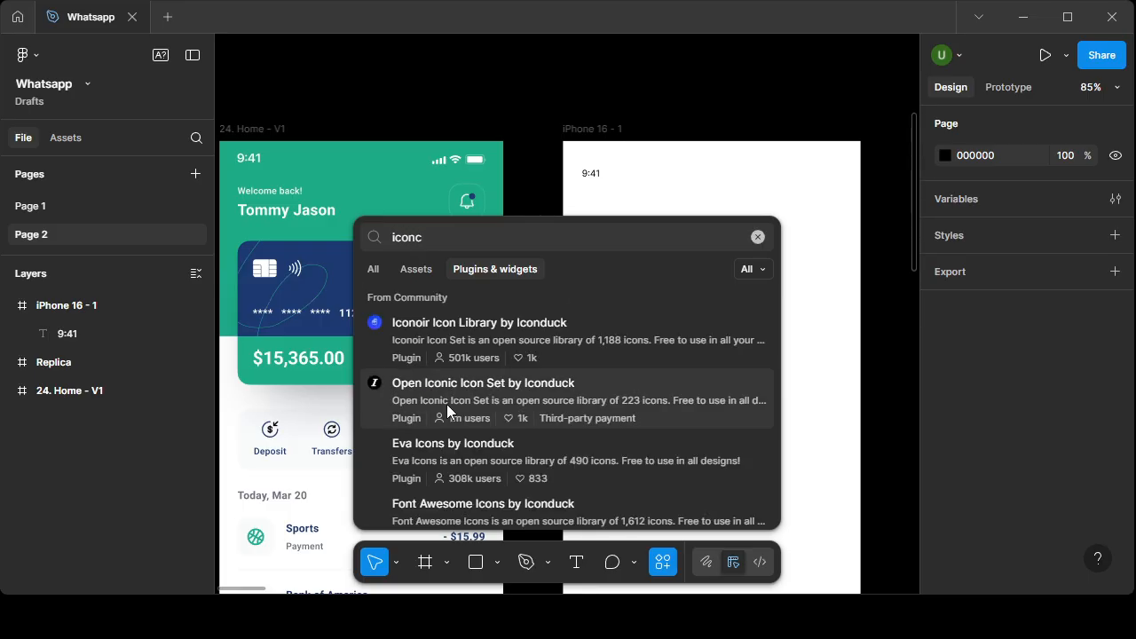
key("BackSpace")
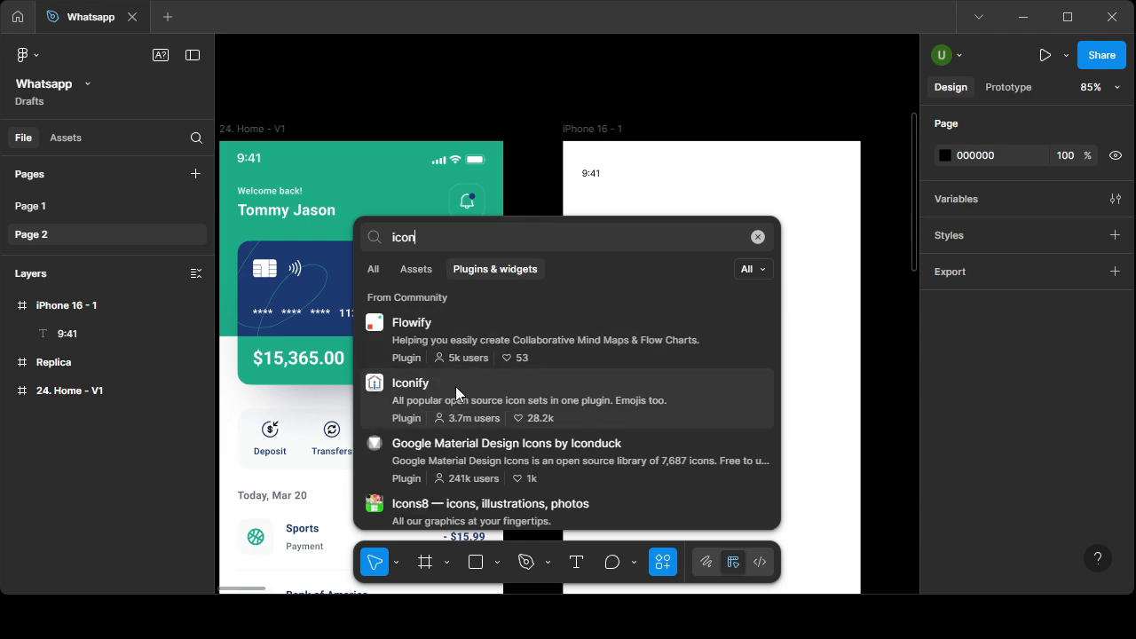
left_click(456, 386)
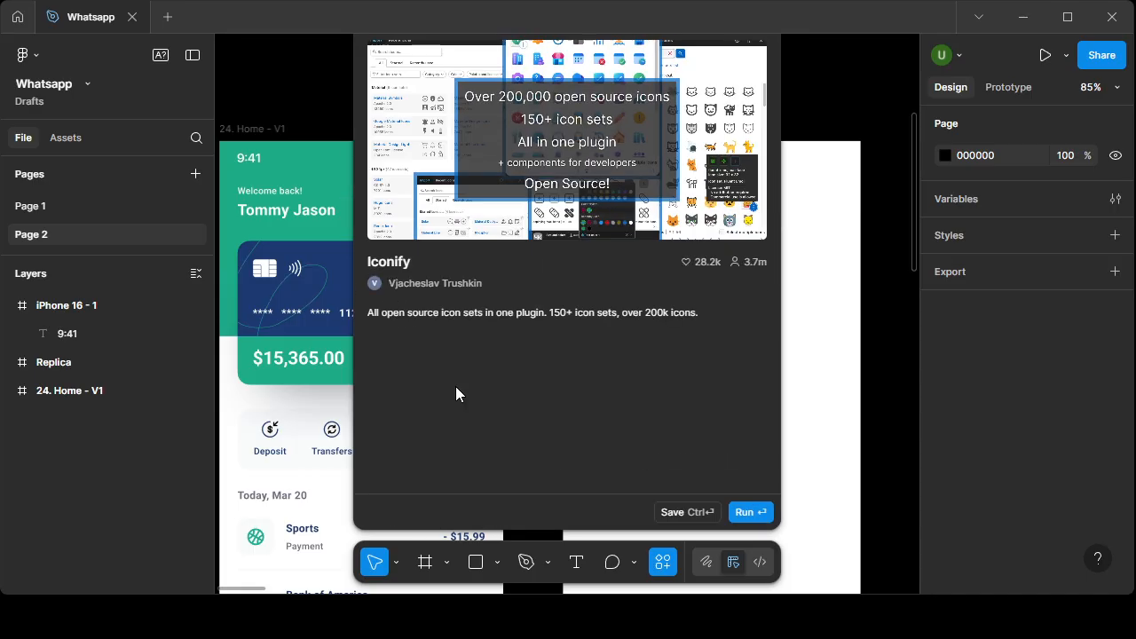
left_click(742, 513)
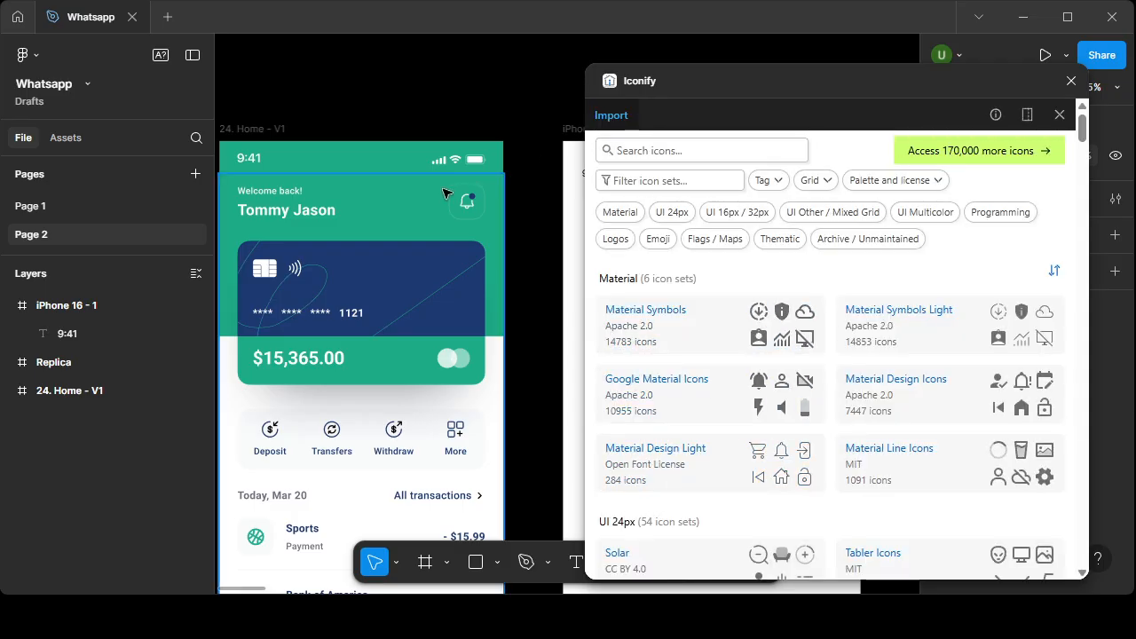
- Search Iconify for 'cellular' icons, correcting the misspelled 'celular'
left_click(627, 150)
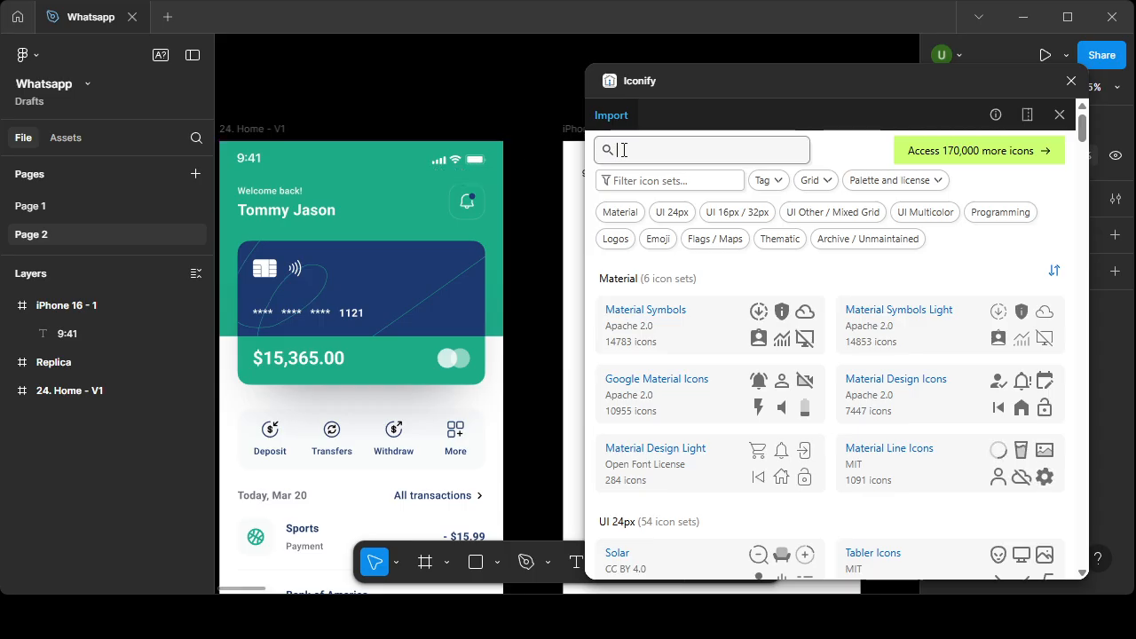
type("ce")
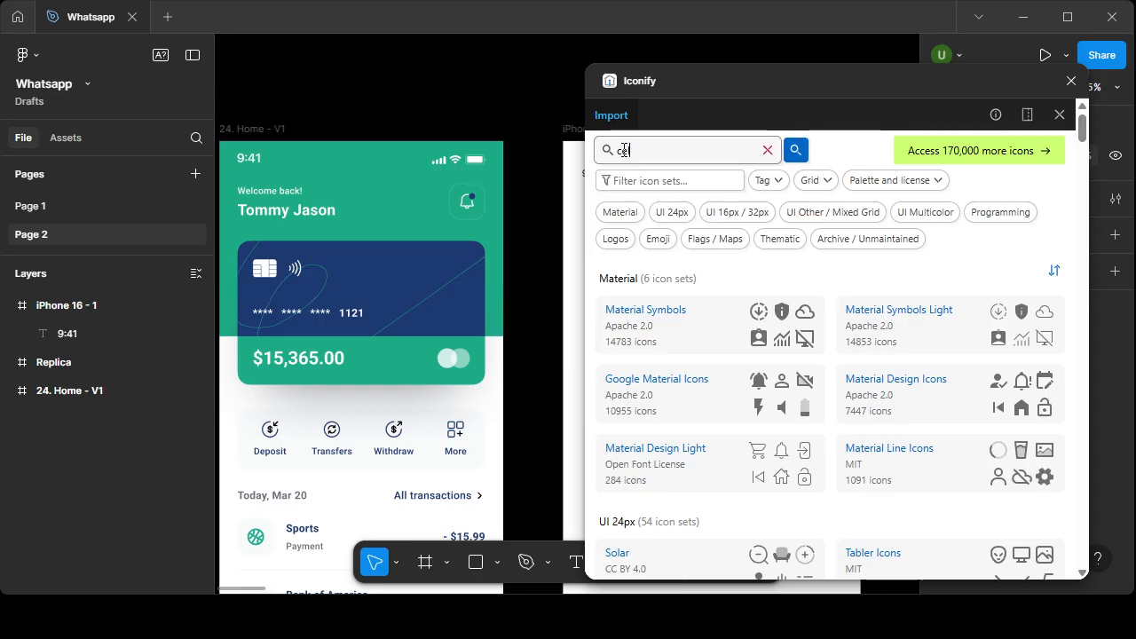
type("lular")
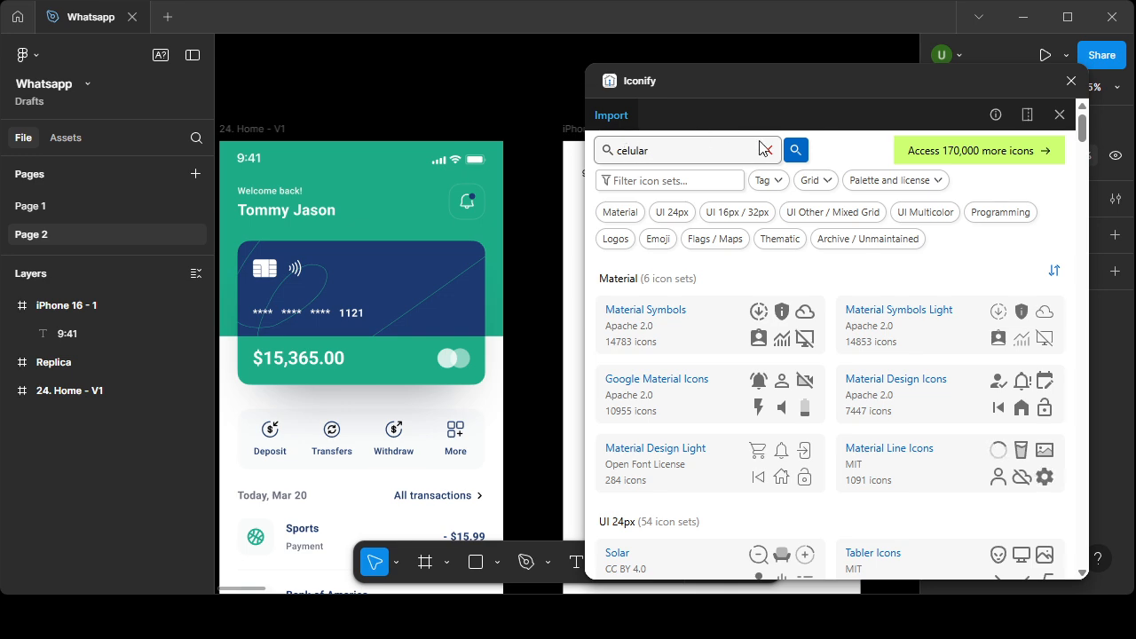
left_click(802, 157)
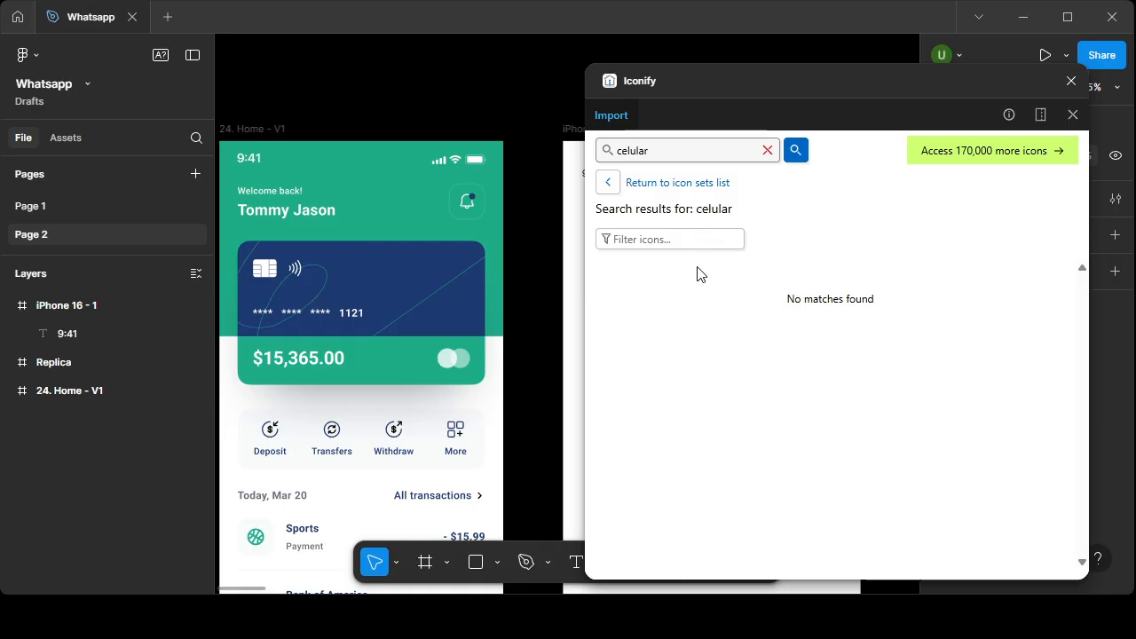
left_click(647, 156)
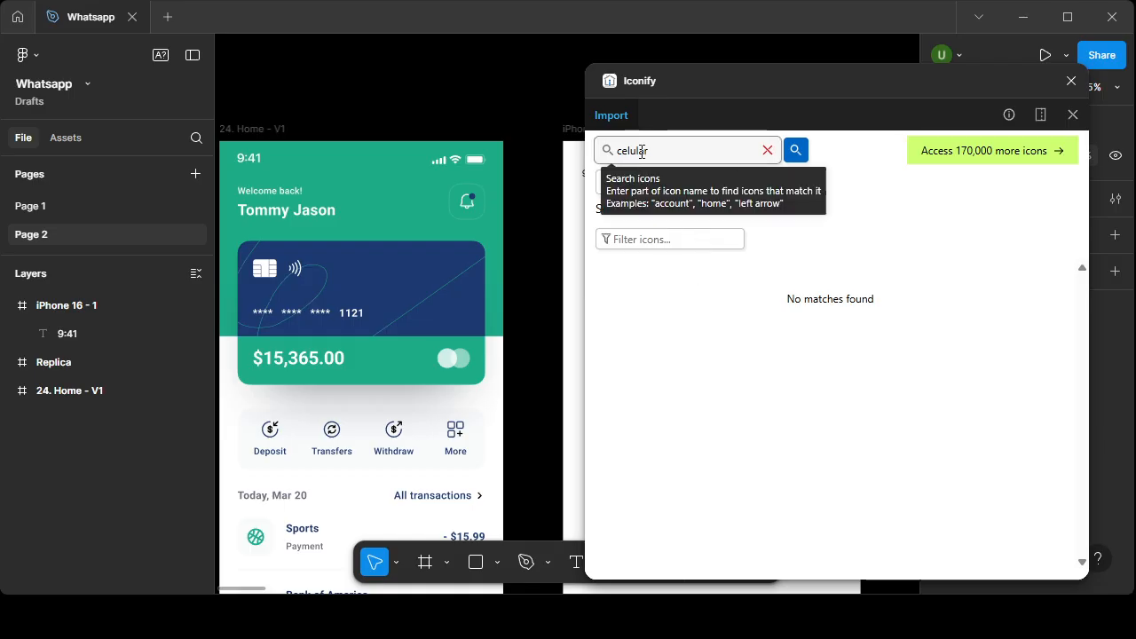
left_click(639, 150)
type("l")
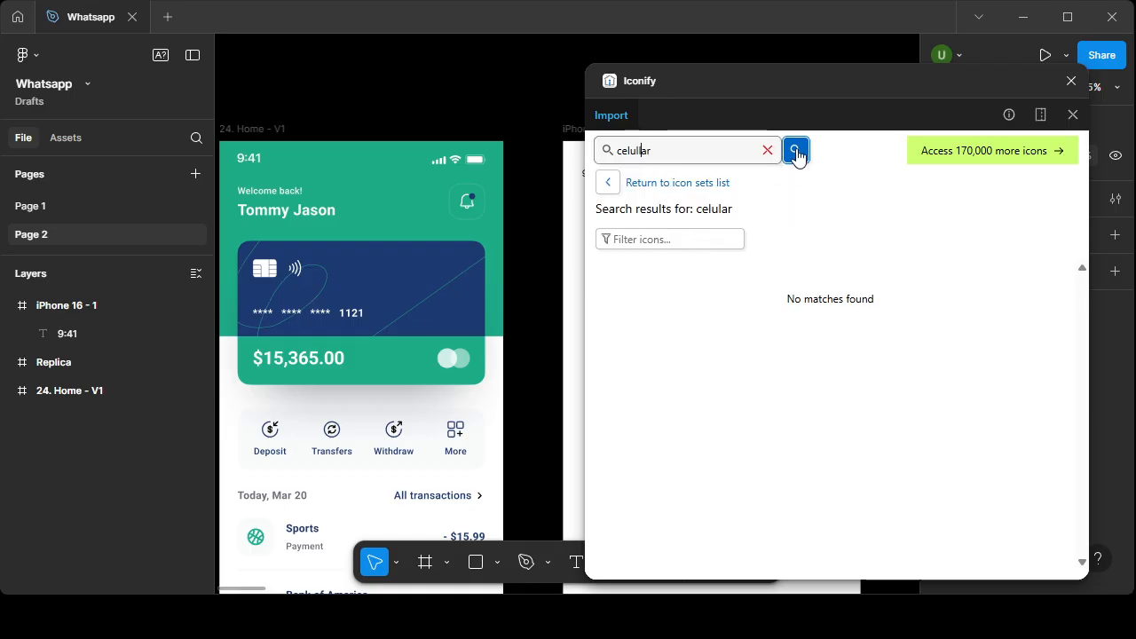
left_click(796, 151)
left_click(654, 150)
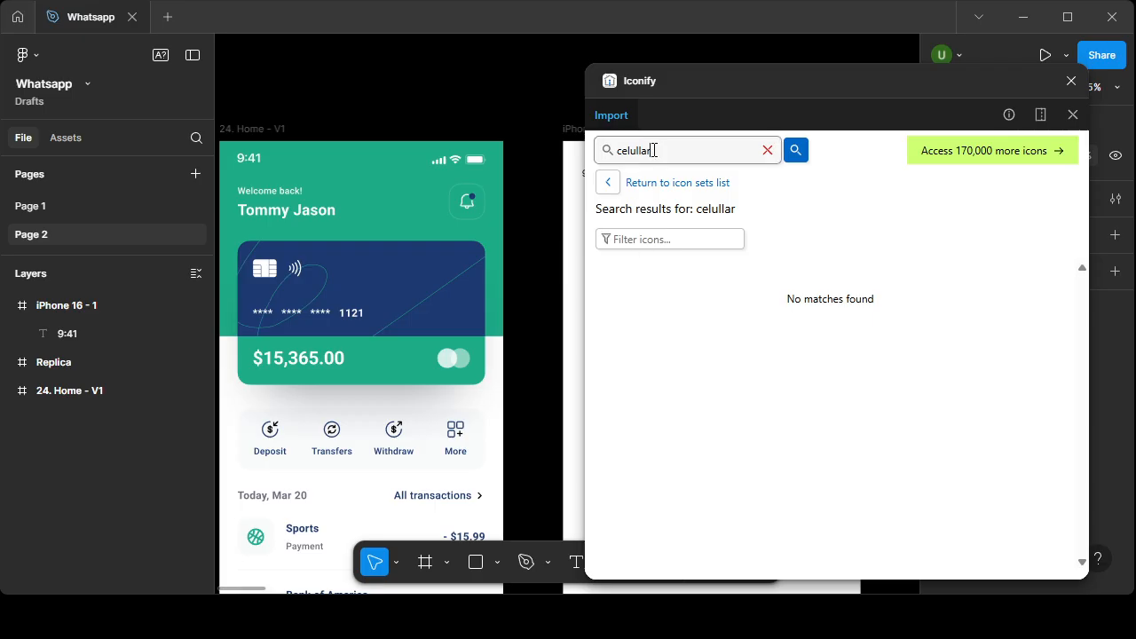
key("BackSpace")
key("BackSpace")
key("BackSpace")
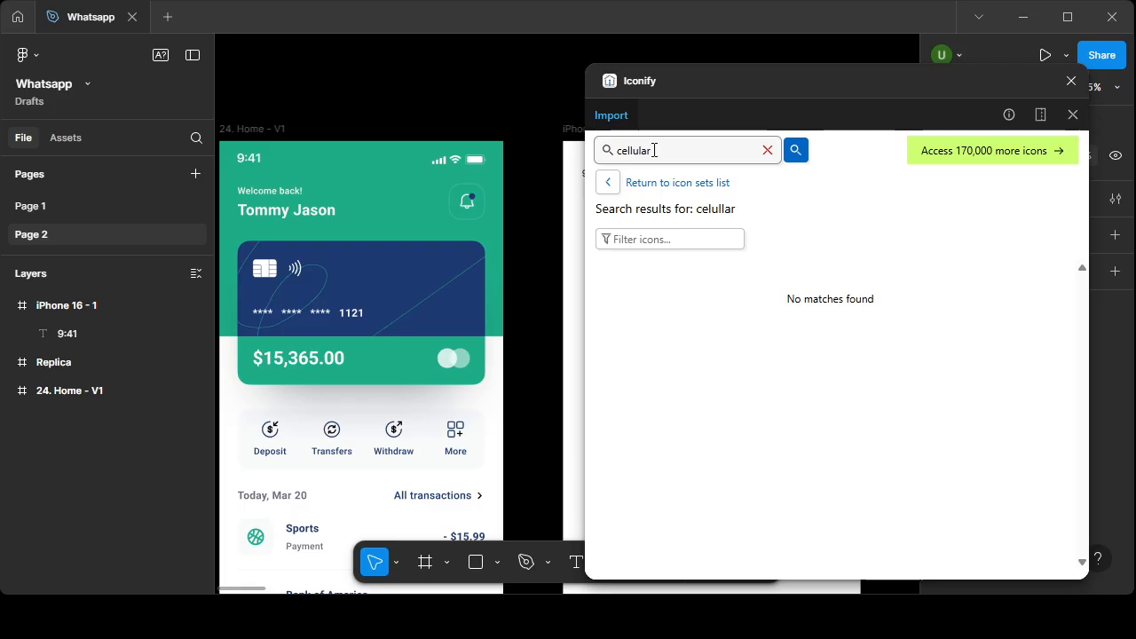
key("Return")
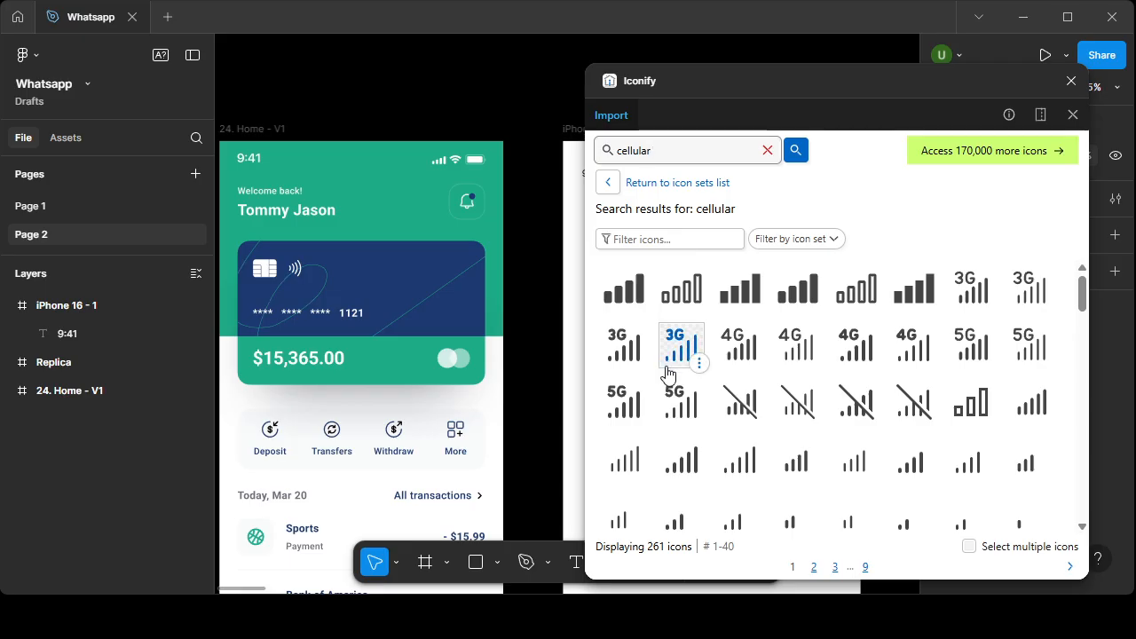
- Pick the solid four-bar cellular signal icon, keeping the import size at auto (64)
left_click(731, 284)
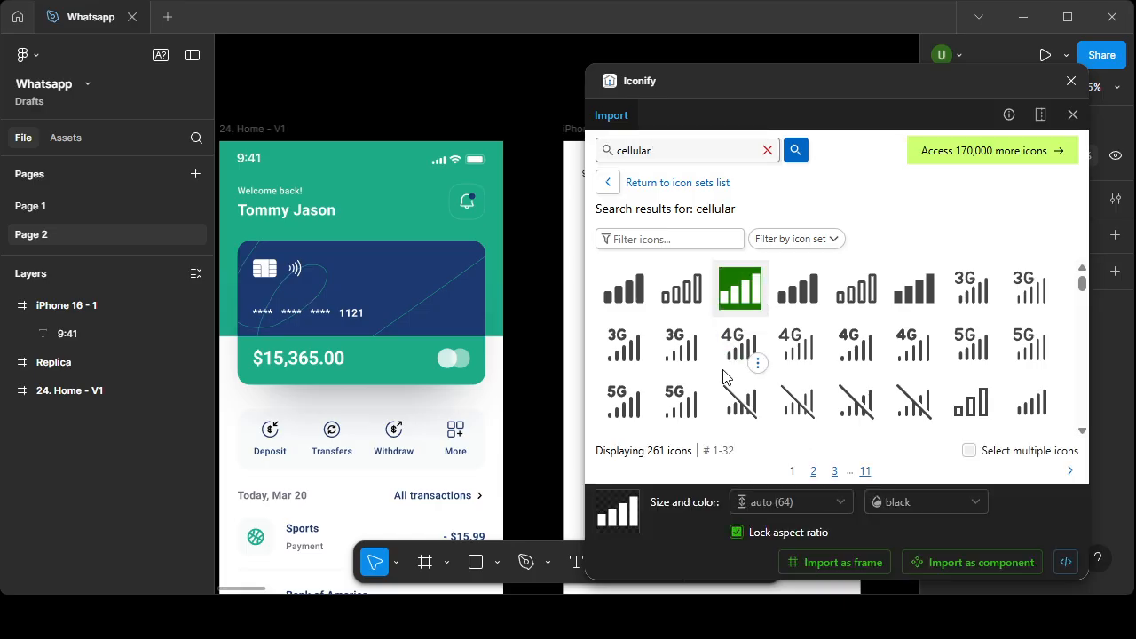
left_click(810, 507)
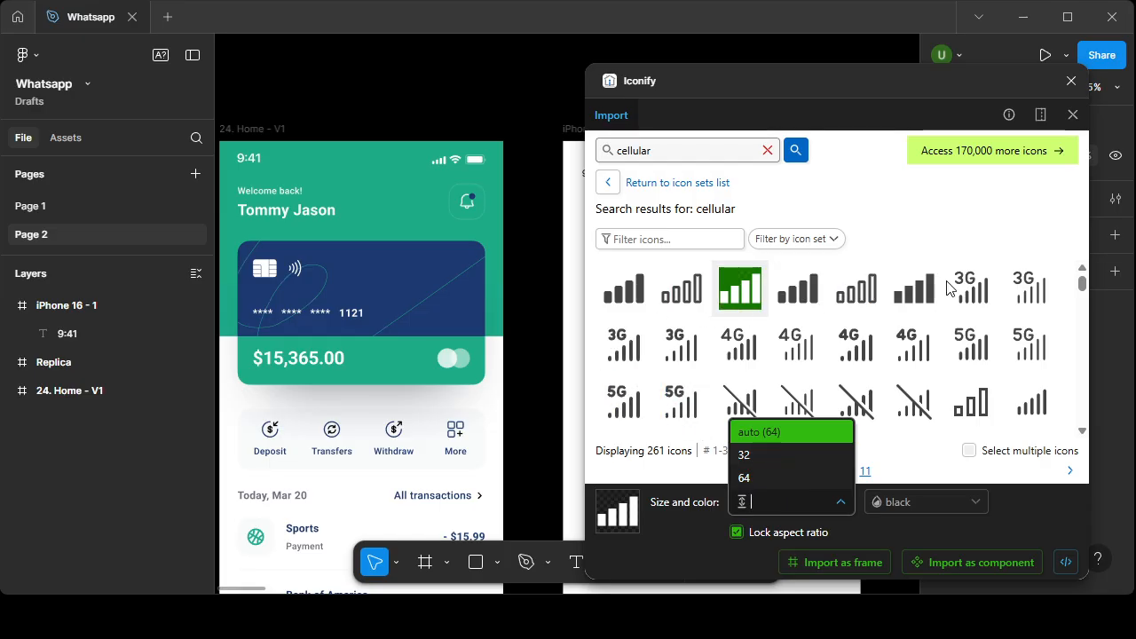
left_click(913, 290)
left_click(914, 288)
left_click(797, 503)
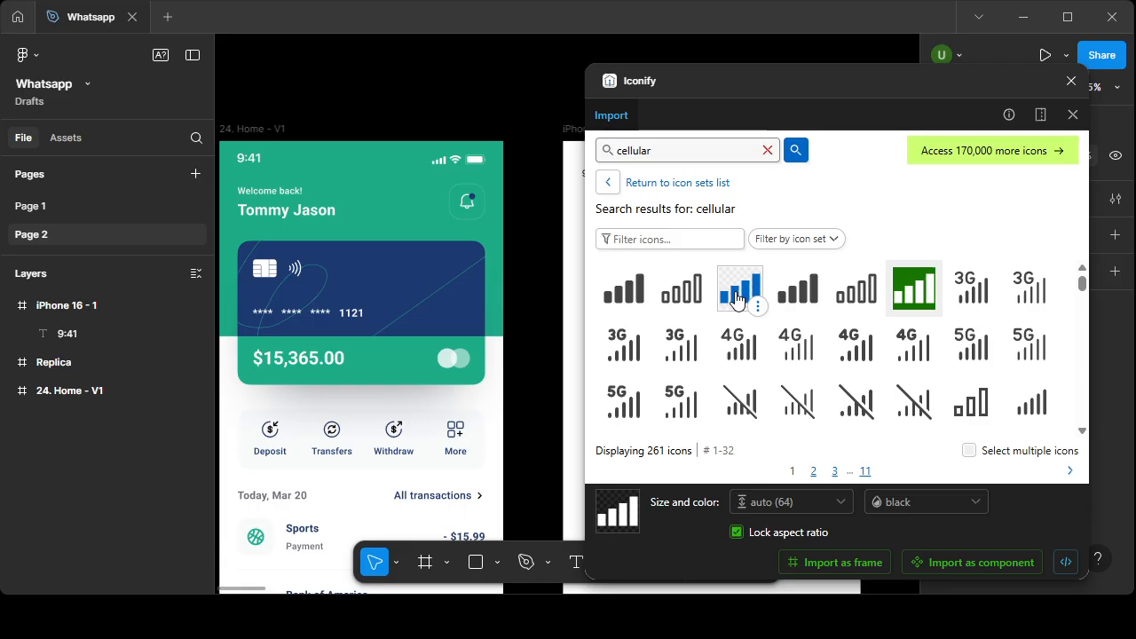
scroll(737, 299, "down", 10)
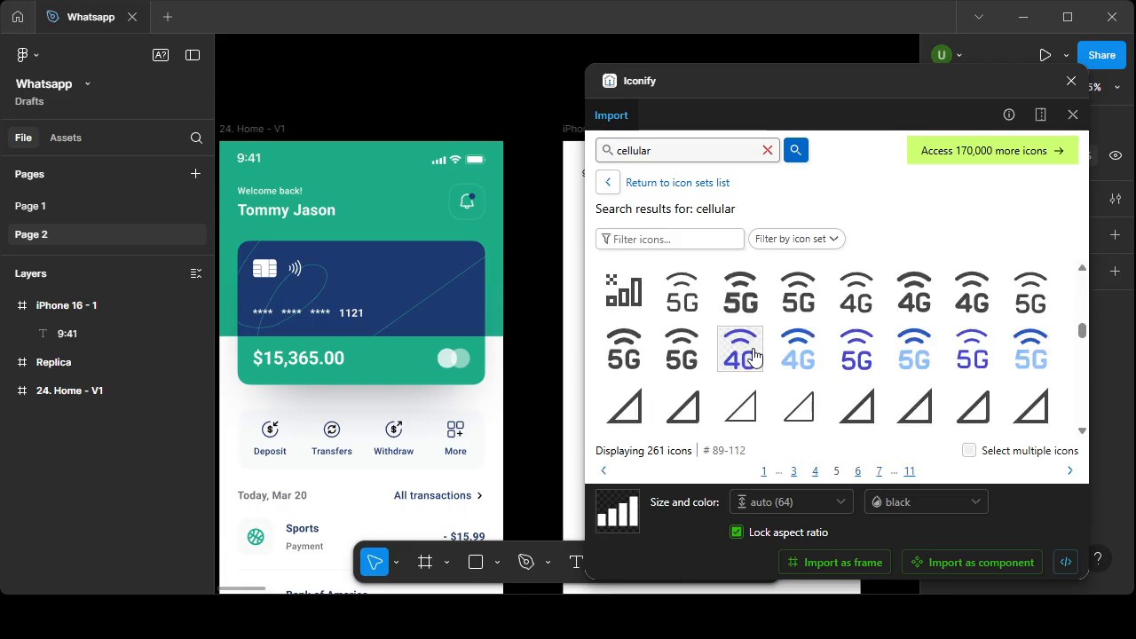
scroll(752, 355, "up", 10)
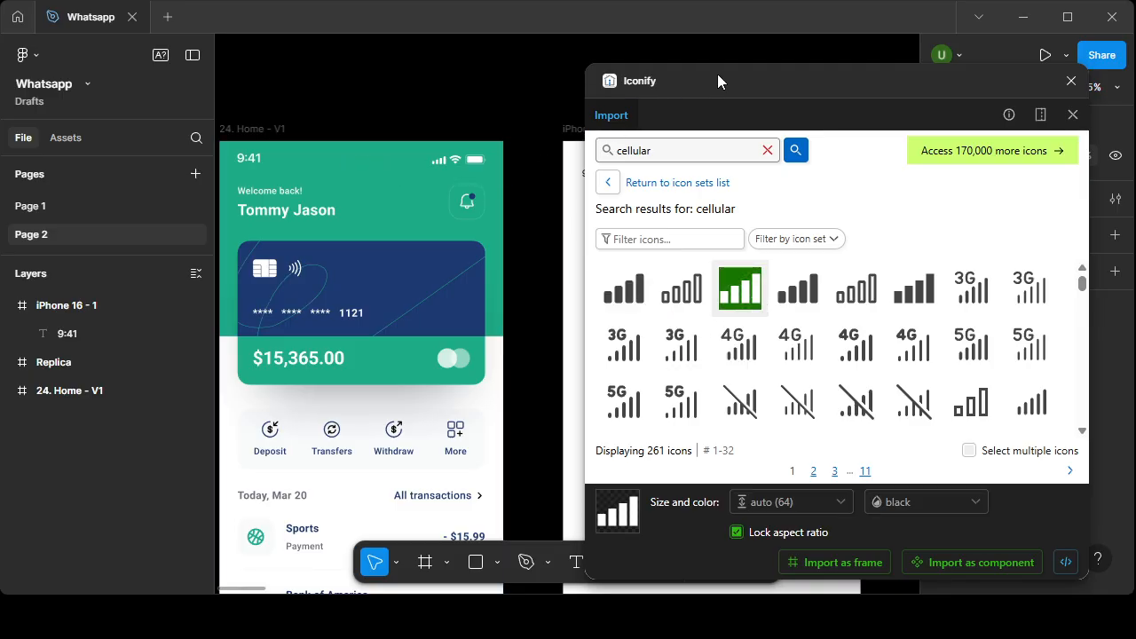
left_click_drag(719, 81, 763, 96)
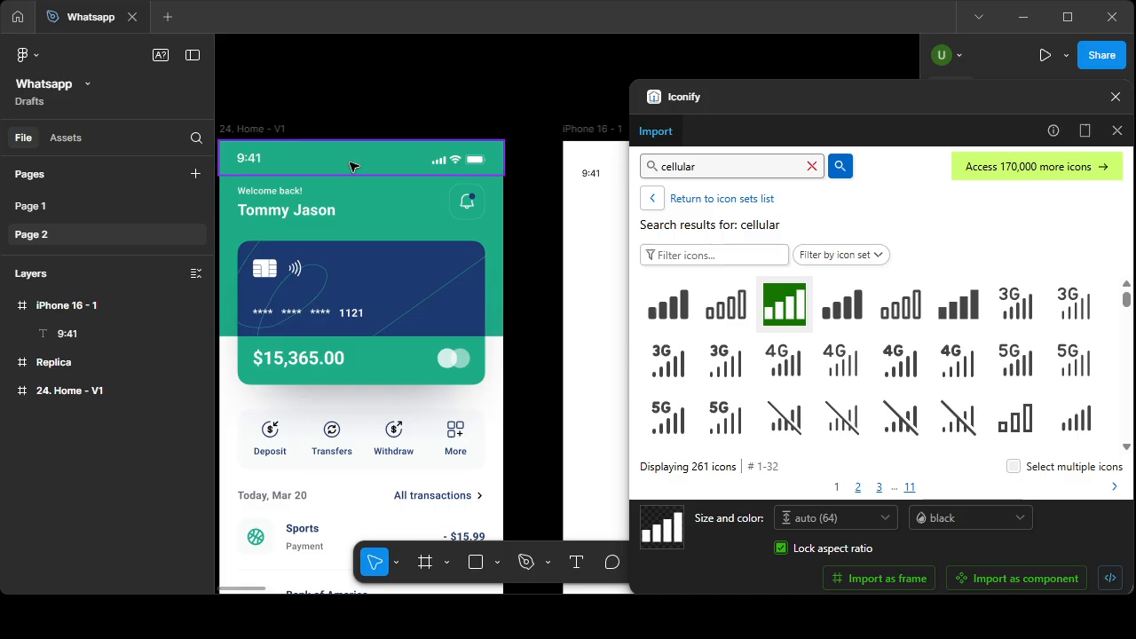
- Spread the two frames apart and drag the ion:cellular-sharp icon into iPhone 16 - 1
scroll(352, 167, "down", 5)
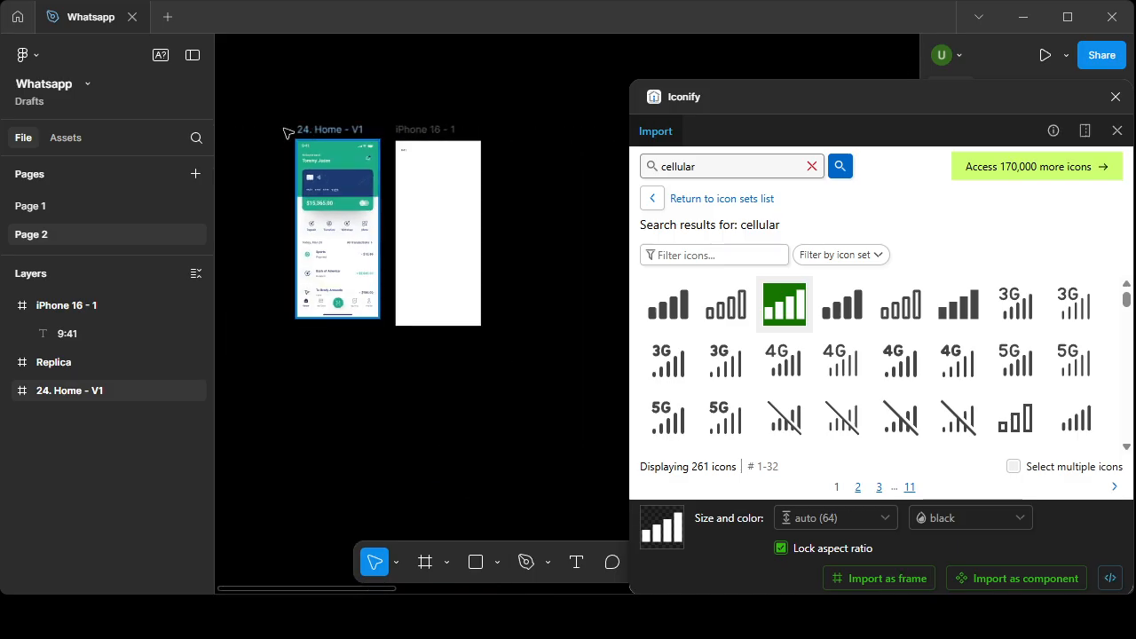
left_click_drag(289, 133, 237, 133)
left_click_drag(413, 124, 475, 133)
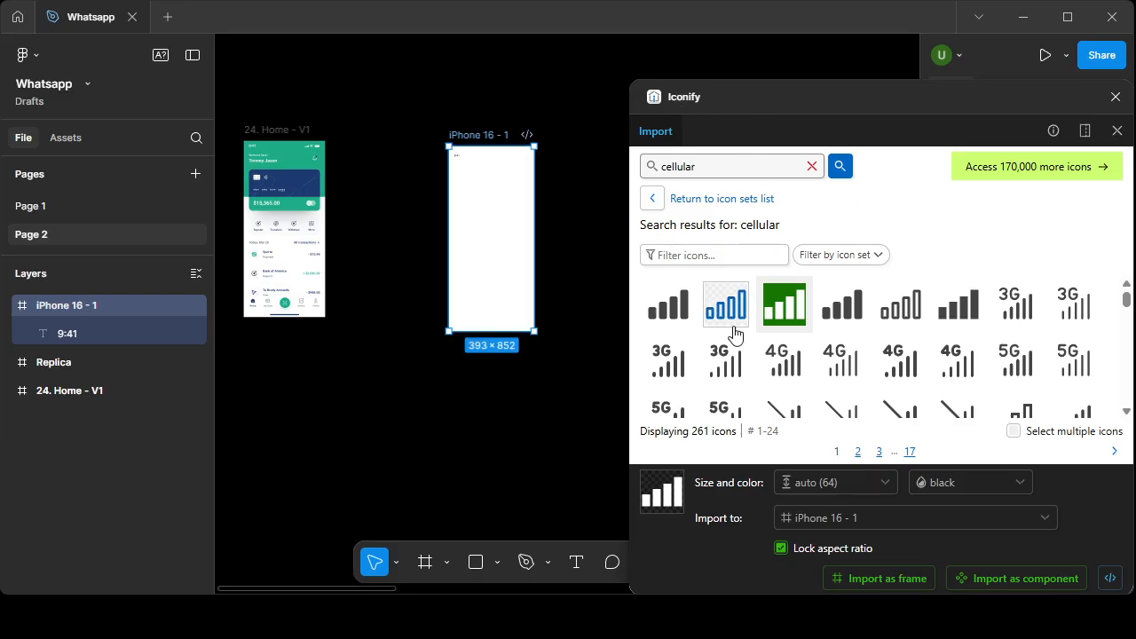
left_click_drag(740, 91, 680, 75)
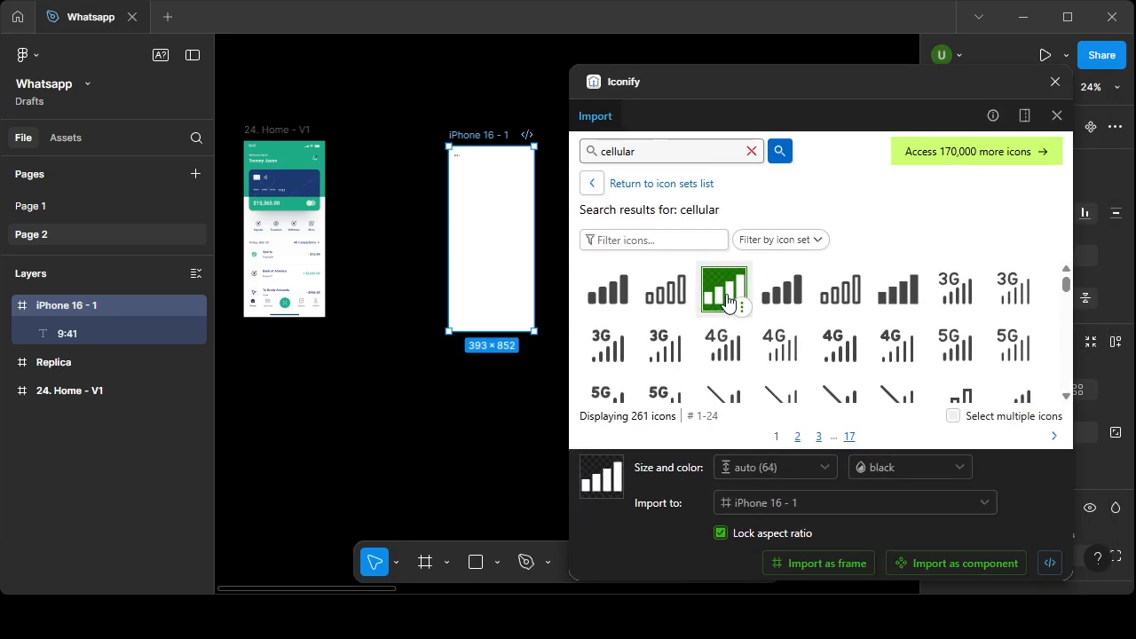
left_click_drag(730, 293, 501, 206)
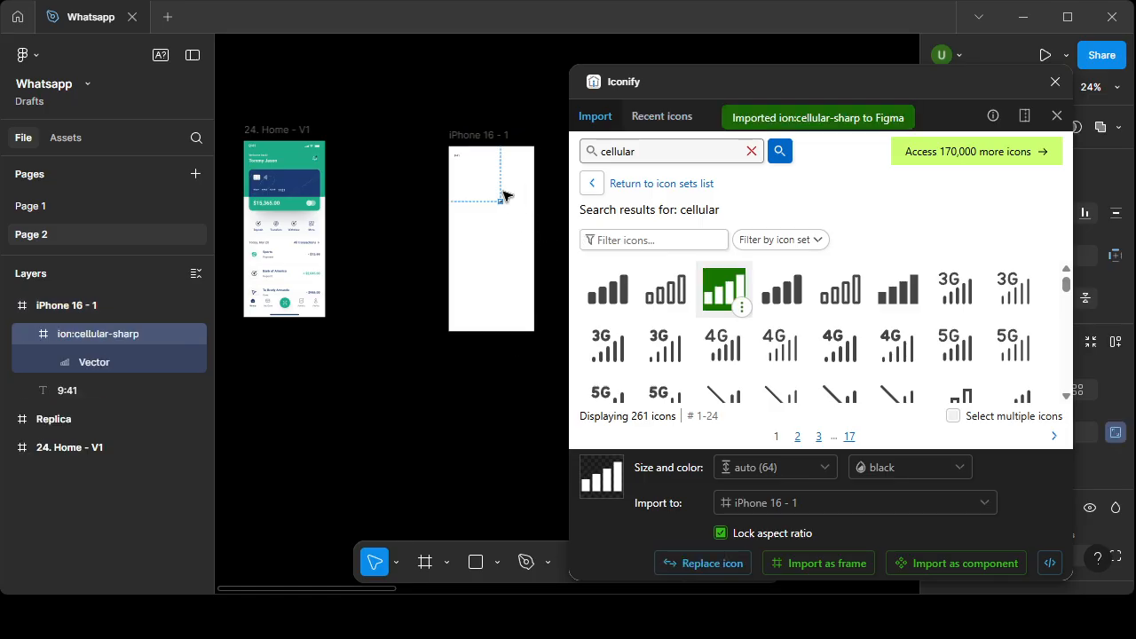
scroll(502, 204, "up", 5)
scroll(499, 206, "down", 8)
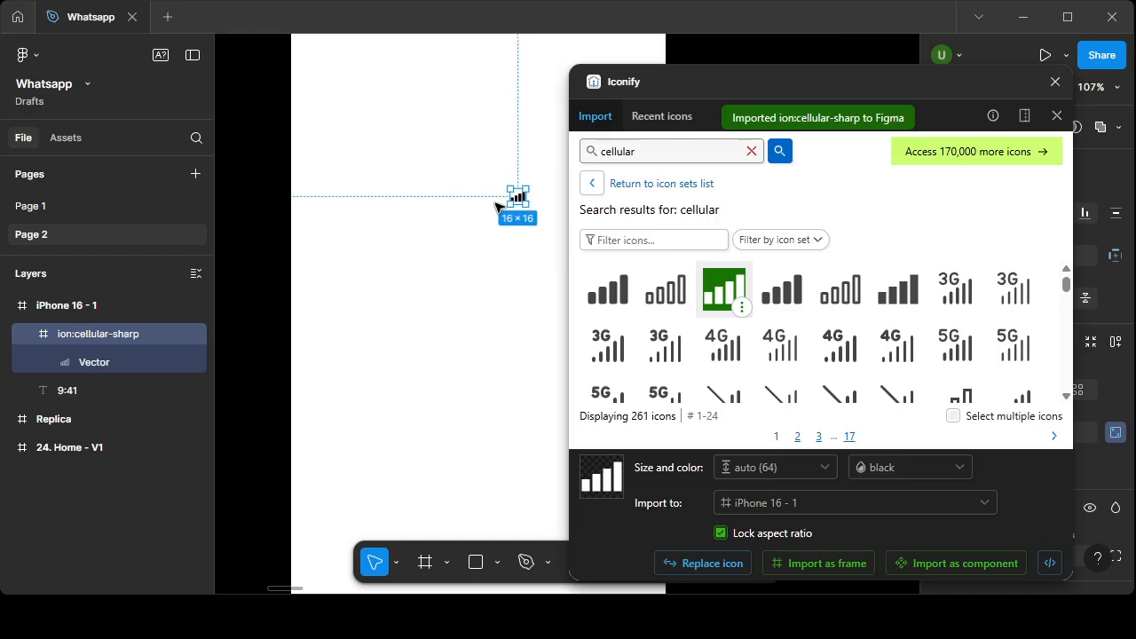
scroll(296, 177, "up", 5)
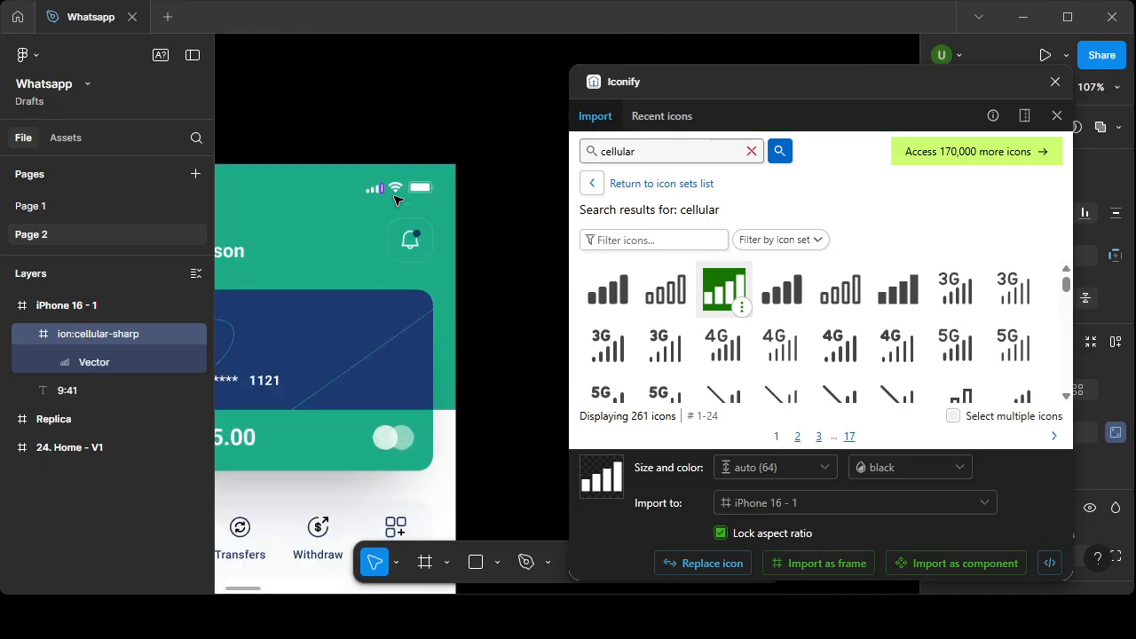
- Search Iconify for 'wifi' and bring the iPhone 16 - 1 frame into view
left_click(648, 151)
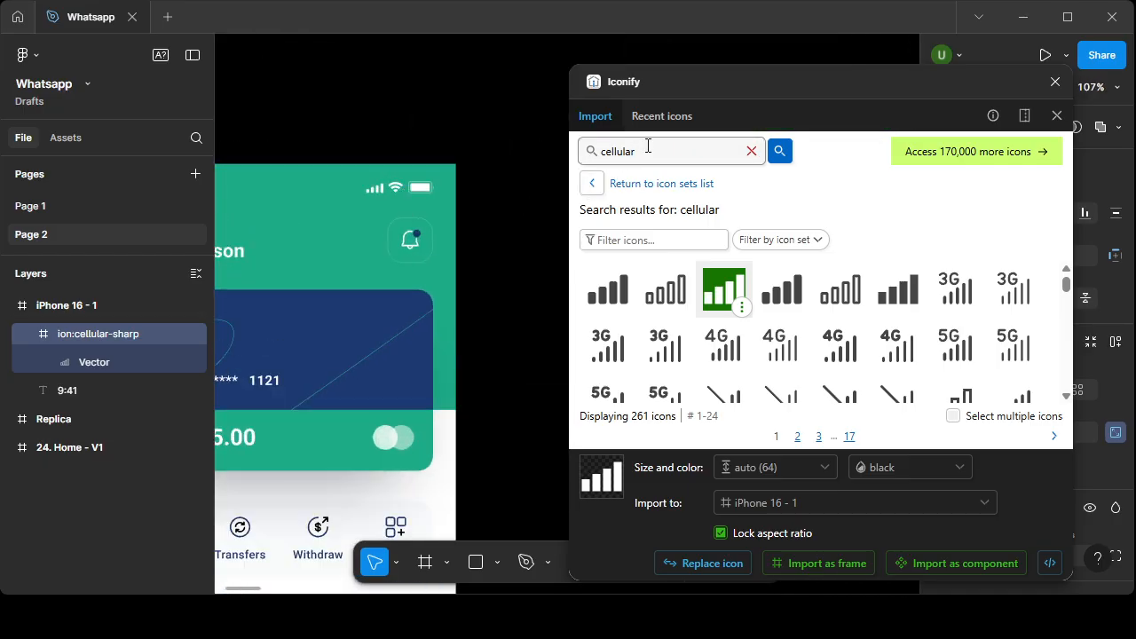
key("BackSpace")
key("BackSpace")
key("BackSpace")
key("BackSpace")
key("BackSpace")
key("BackSpace")
key("BackSpace")
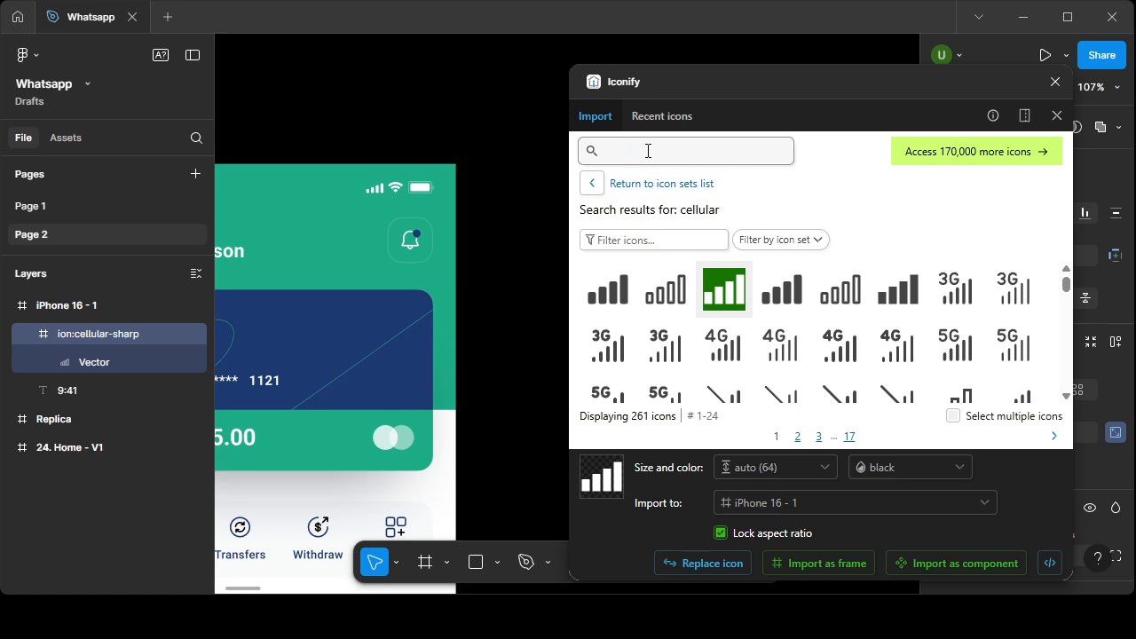
type("wifi")
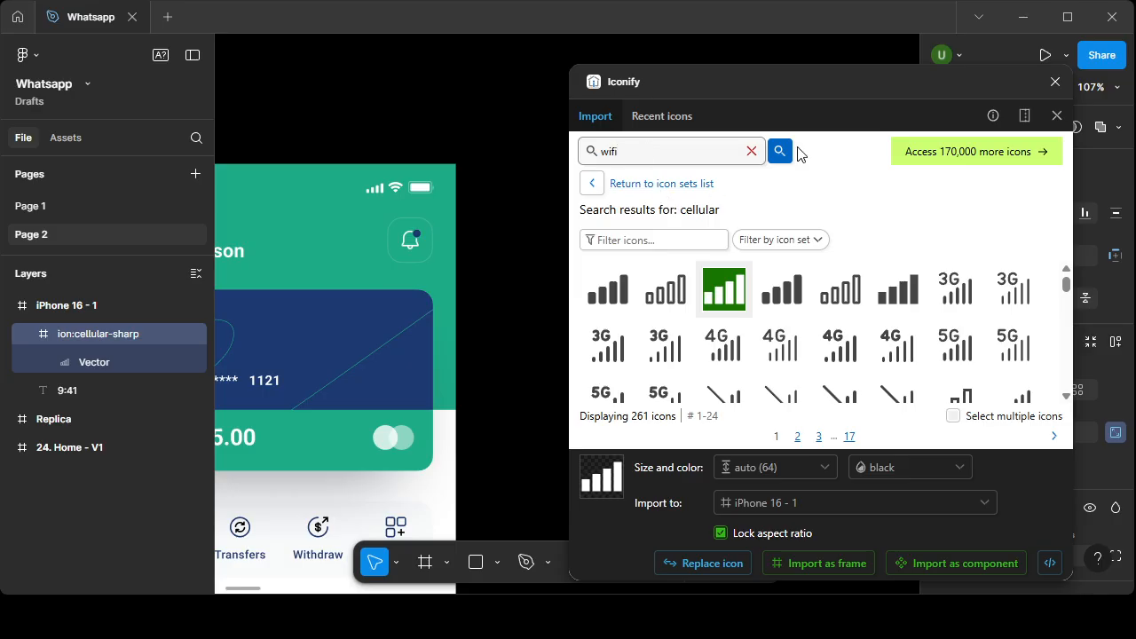
left_click(522, 379)
left_click_drag(538, 329, 350, 147)
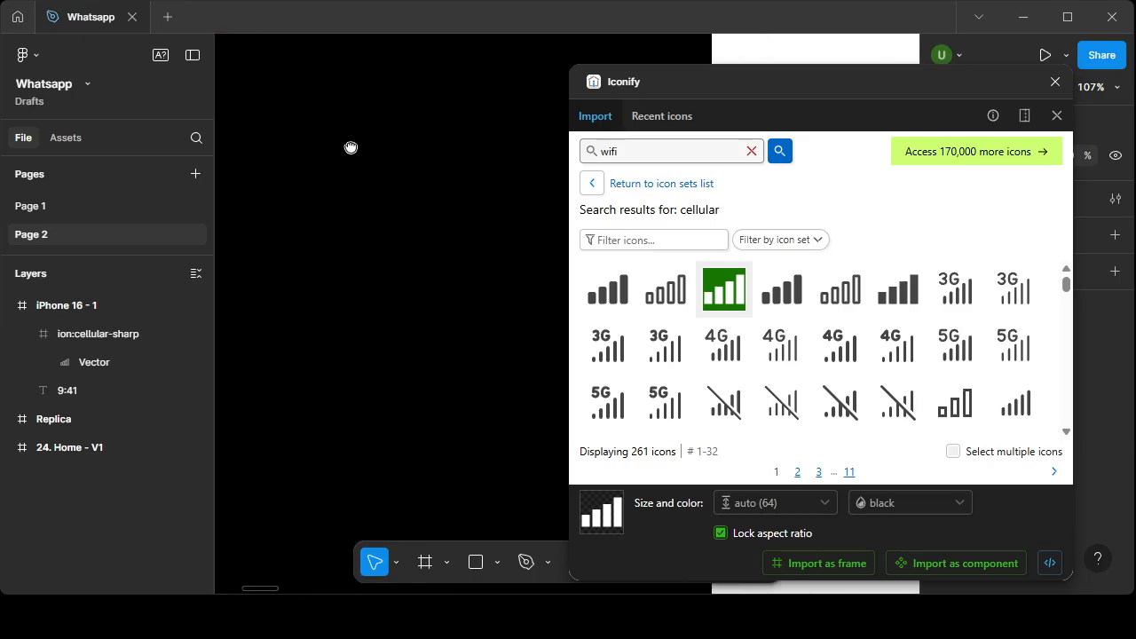
left_click(780, 151)
scroll(503, 208, "down", 5)
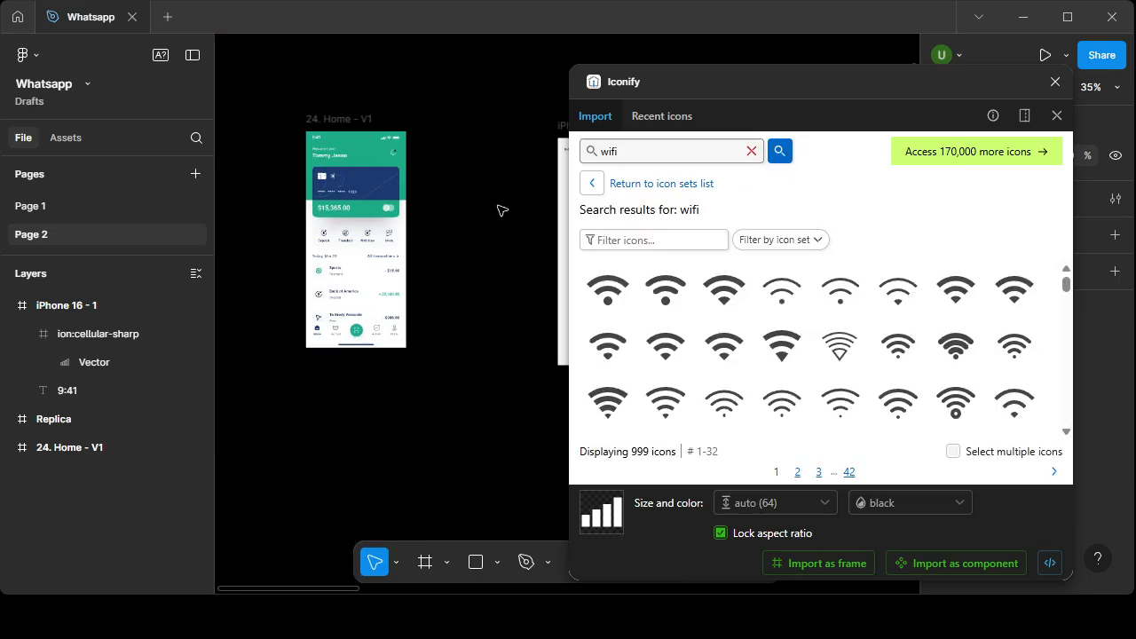
scroll(502, 211, "down", 1)
left_click_drag(509, 210, 329, 202)
left_click(501, 174)
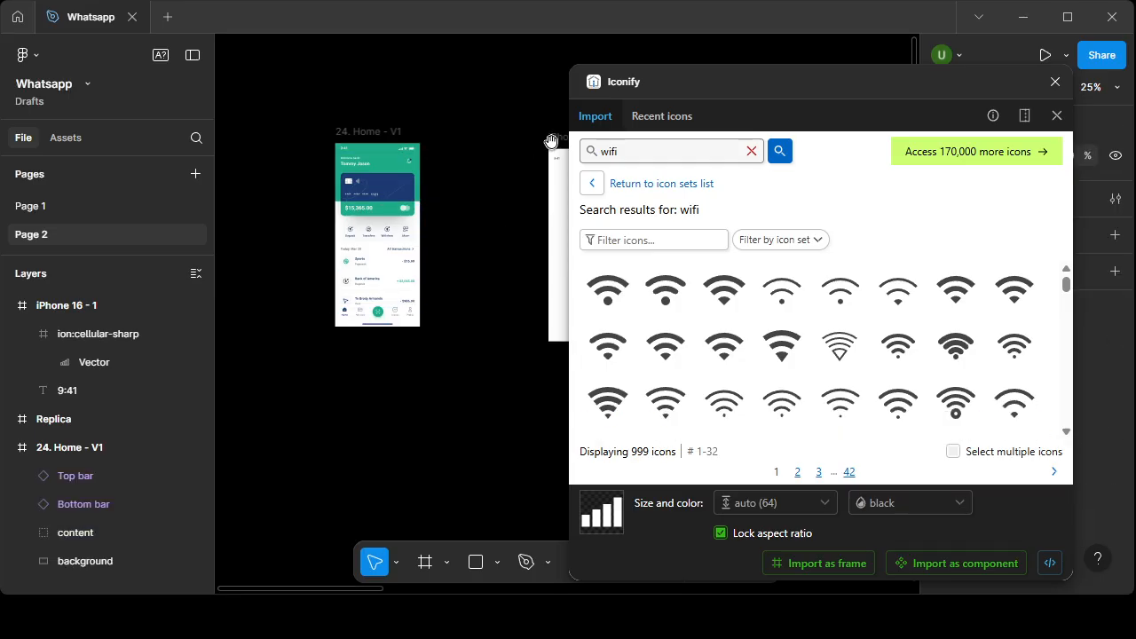
left_click_drag(495, 152, 385, 145)
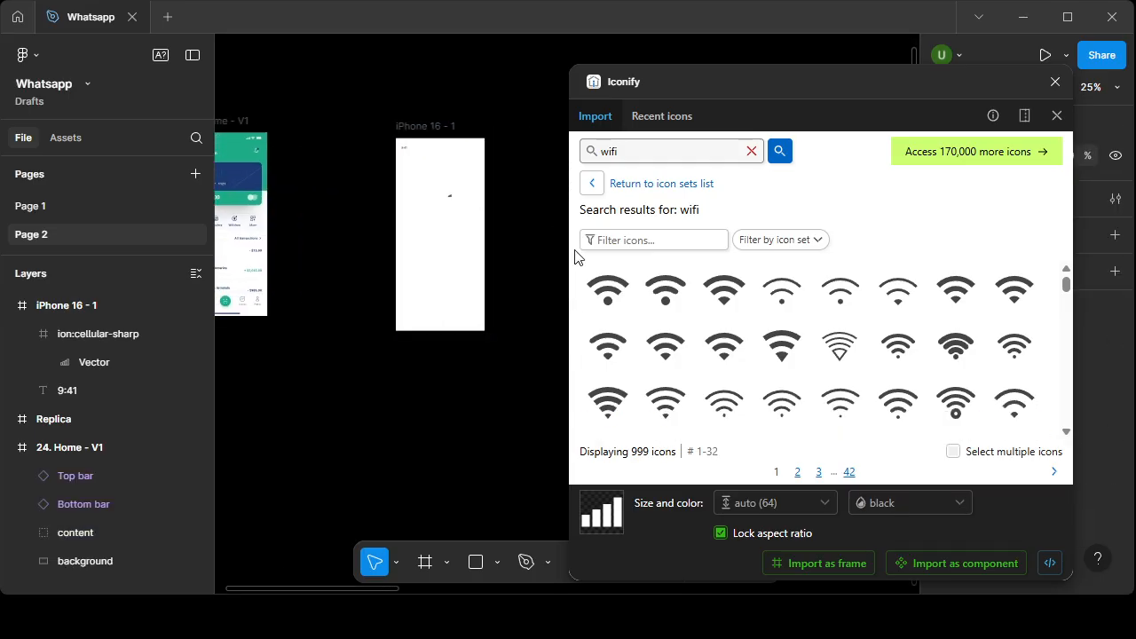
- Drag the filled material-symbols:wifi-sharp icon into iPhone 16 - 1 beside the cellular icon
scroll(257, 124, "up", 5)
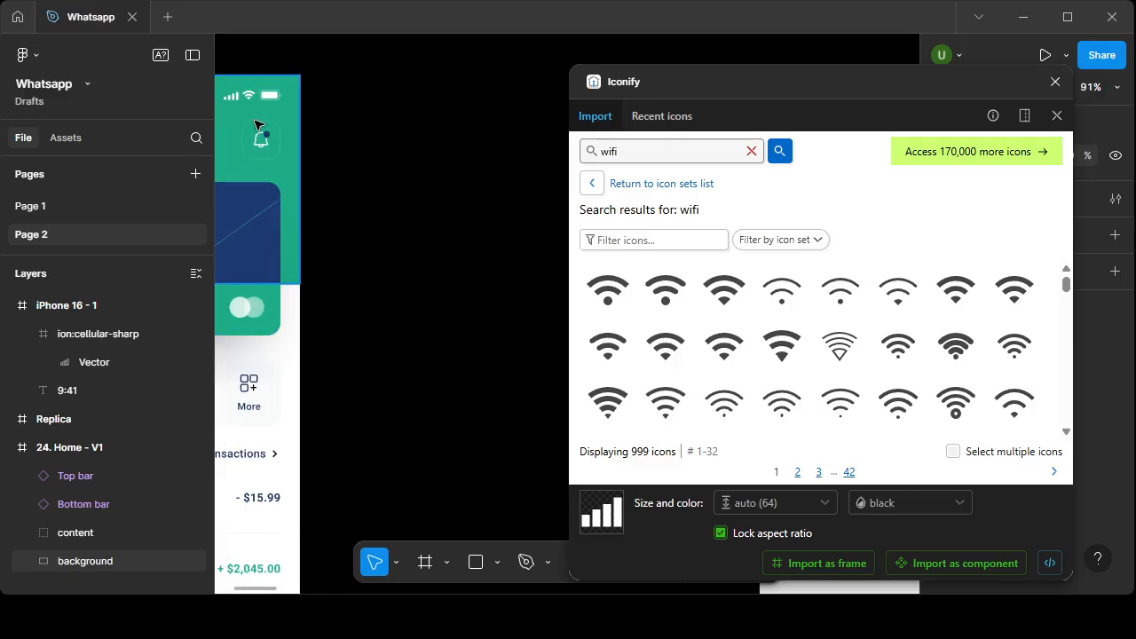
scroll(255, 108, "up", 3)
scroll(299, 119, "down", 5)
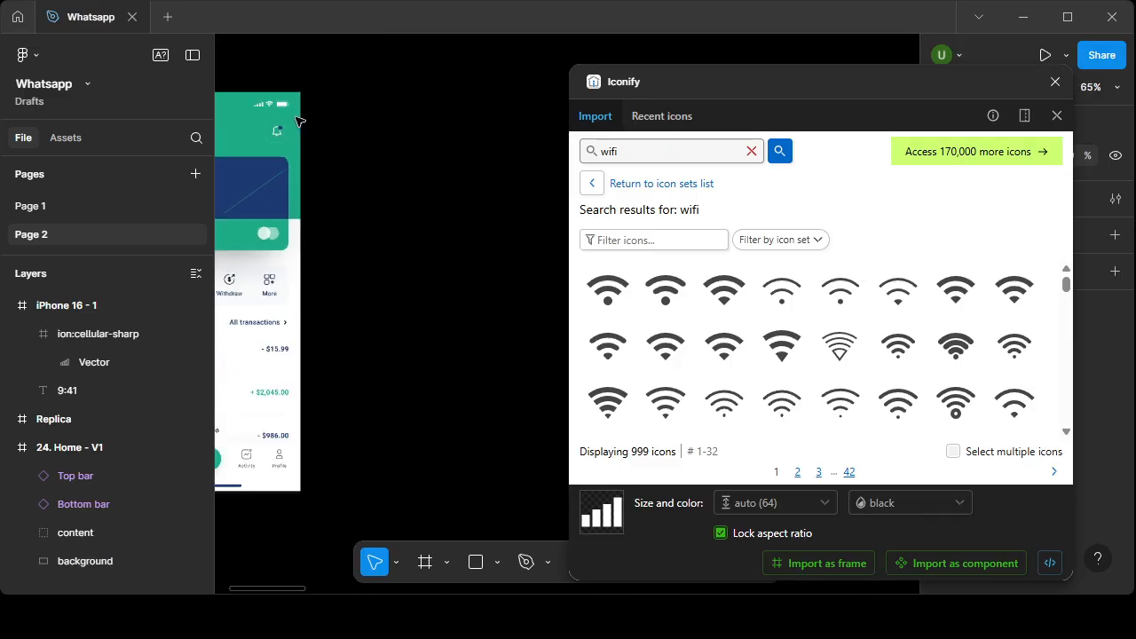
left_click(724, 289)
scroll(469, 257, "down", 3)
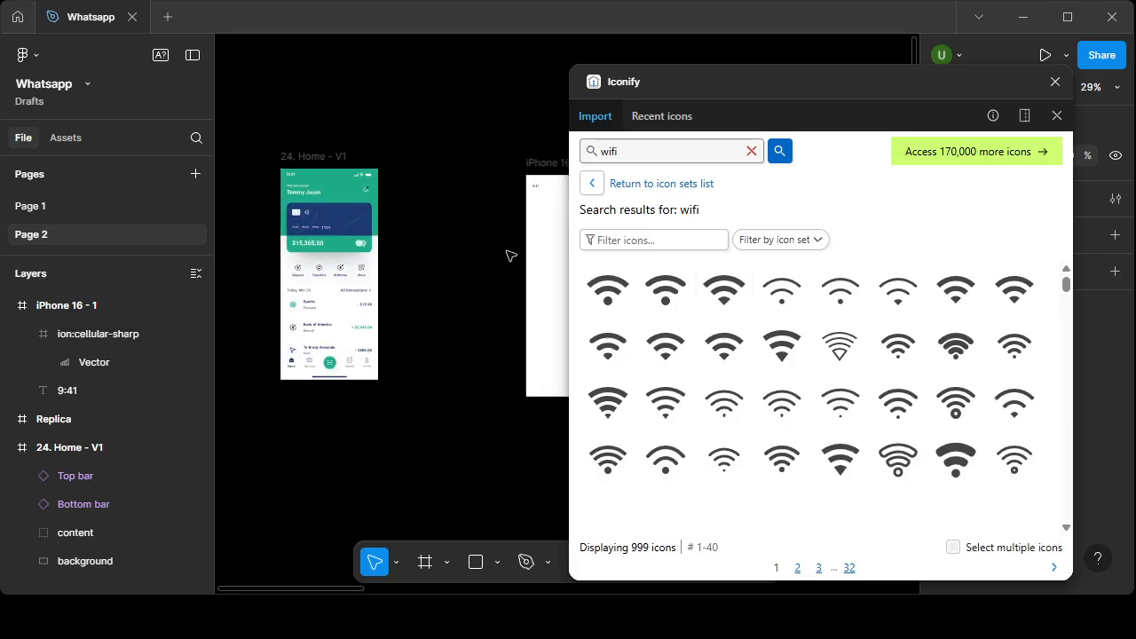
left_click_drag(540, 189, 382, 158)
left_click_drag(742, 306, 404, 229)
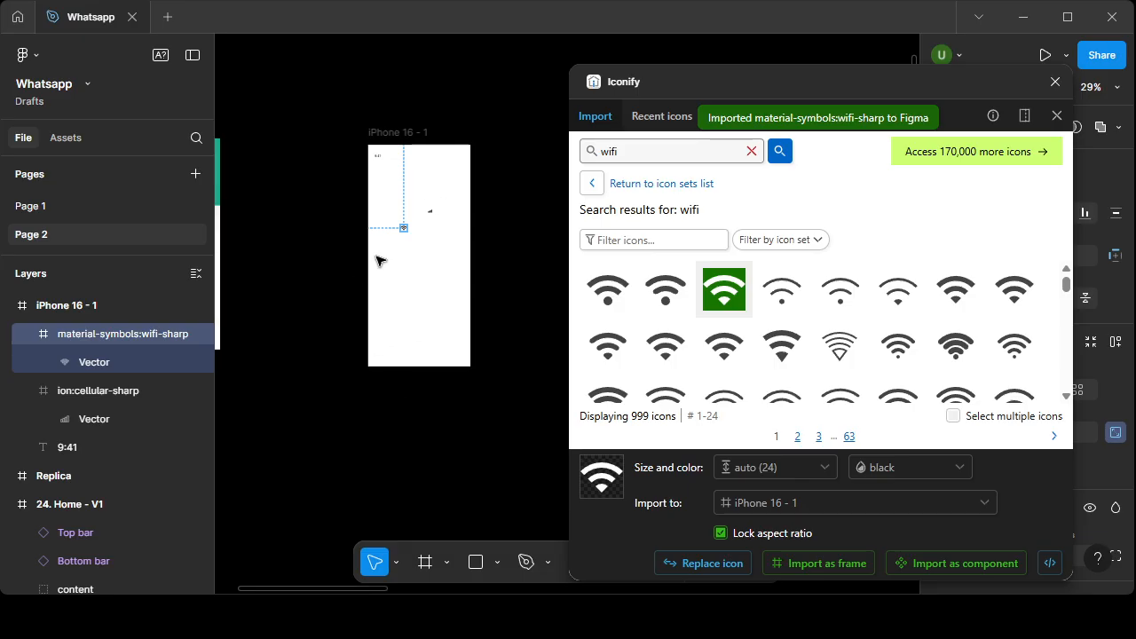
left_click(402, 134)
scroll(436, 393, "left", 5)
scroll(436, 393, "up", 2)
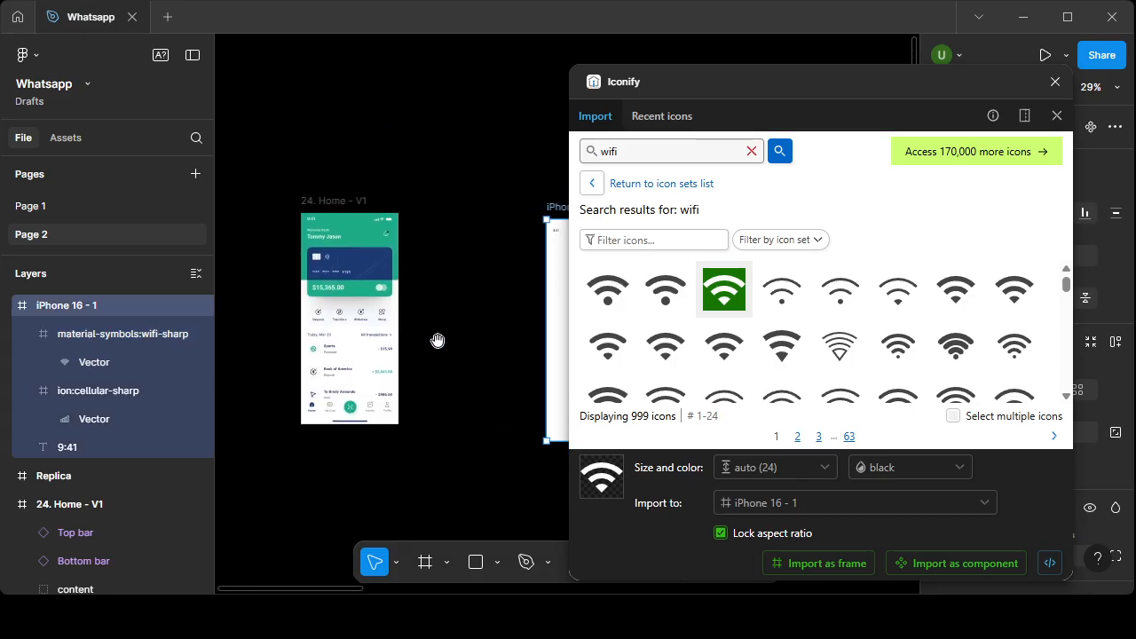
scroll(317, 237, "up", 5)
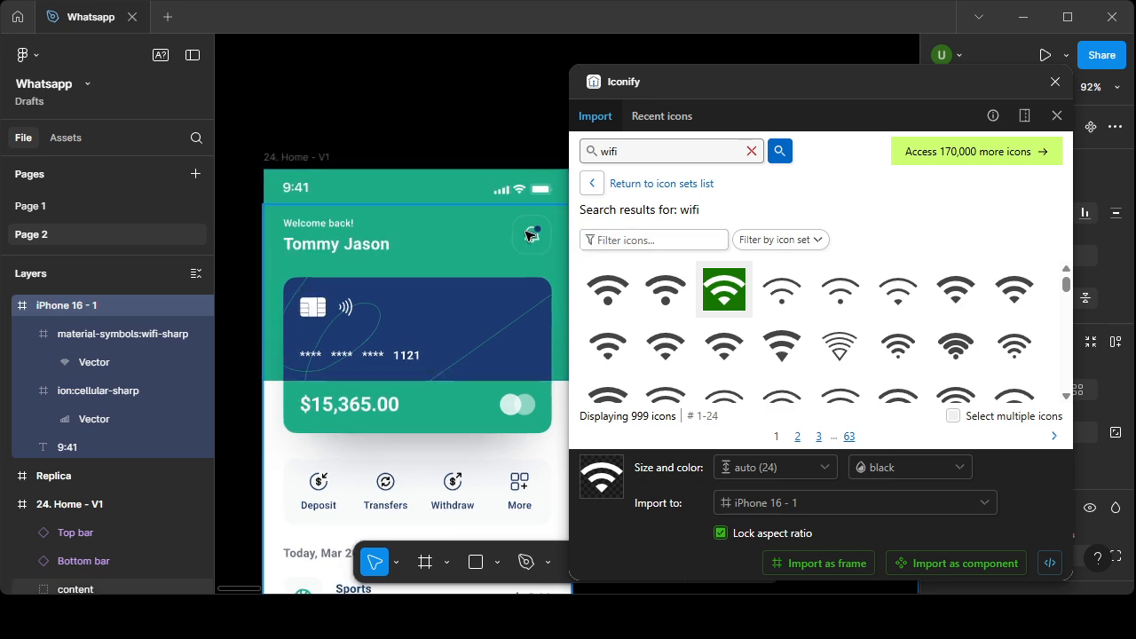
- Search Iconify for 'notification' icons, fixing the misspelled 'notifaction'
left_click(639, 148)
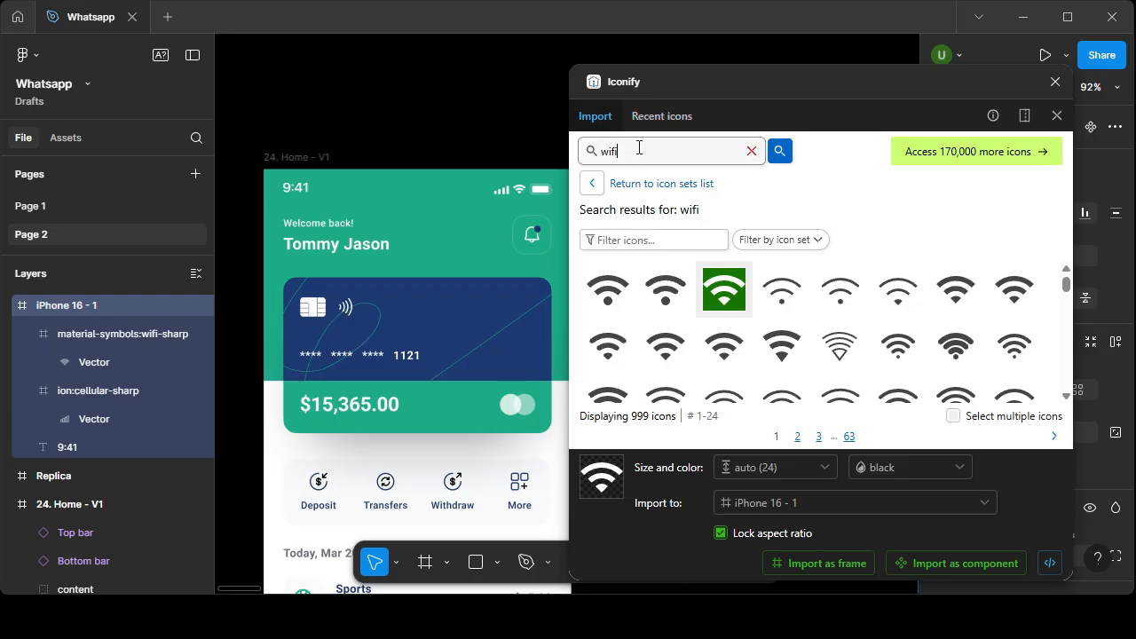
key("BackSpace")
key("BackSpace")
key("BackSpace")
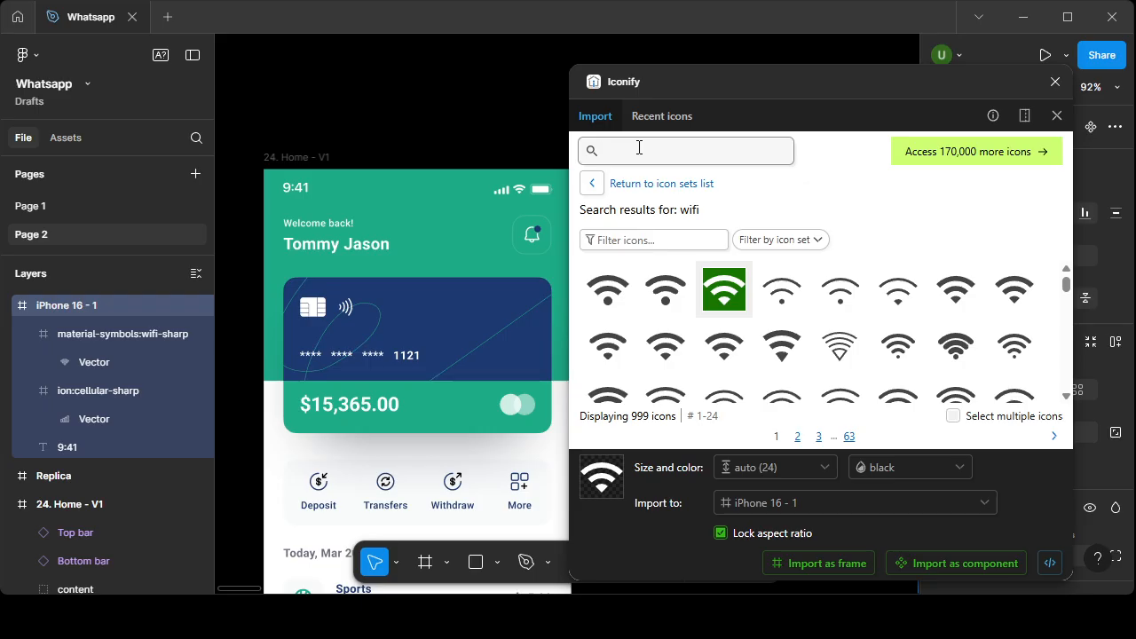
type("notifac")
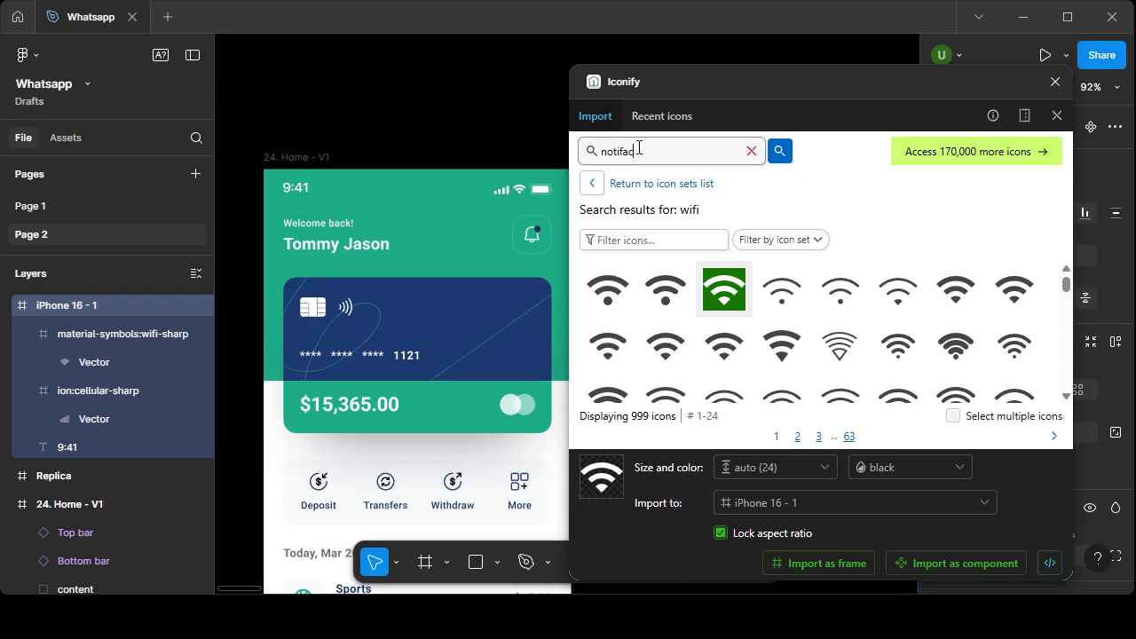
type("tion")
left_click(779, 151)
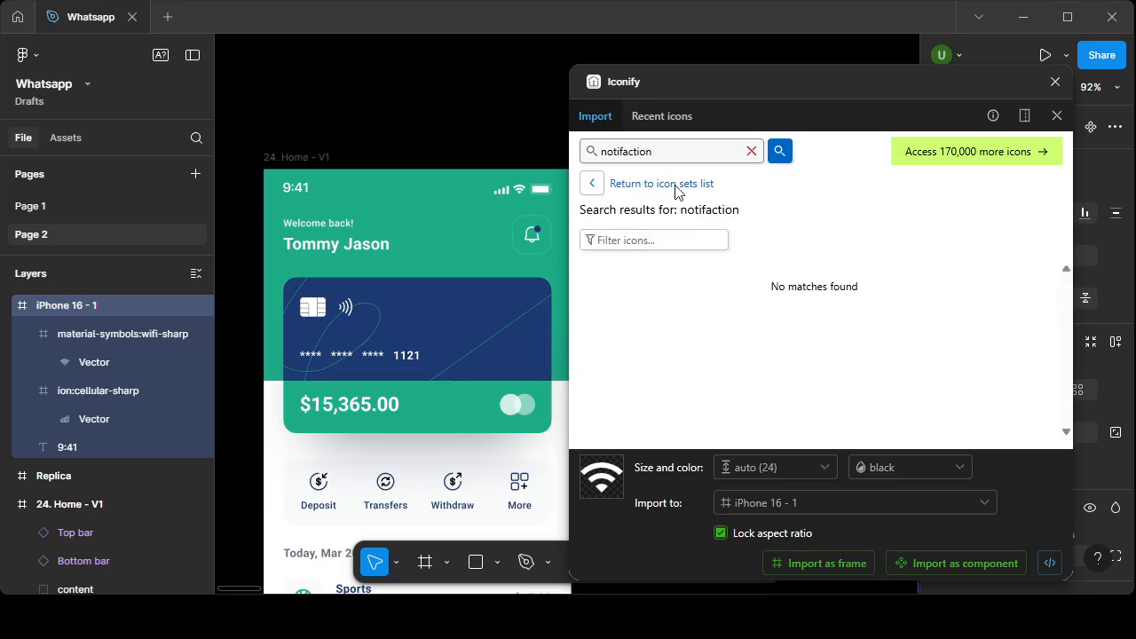
left_click(638, 153)
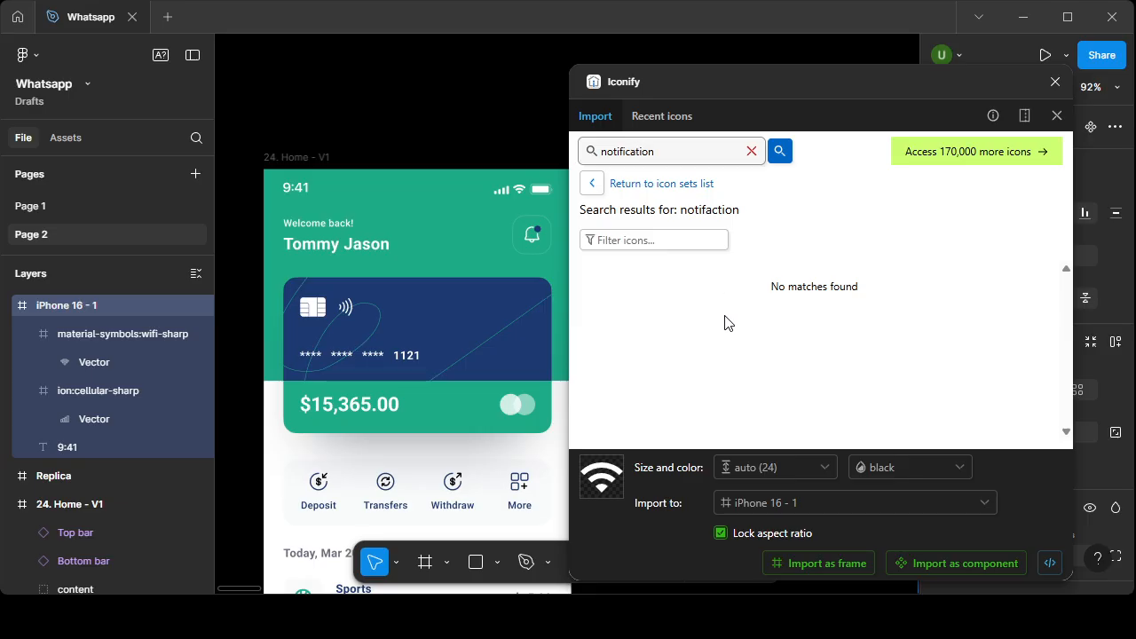
key("Return")
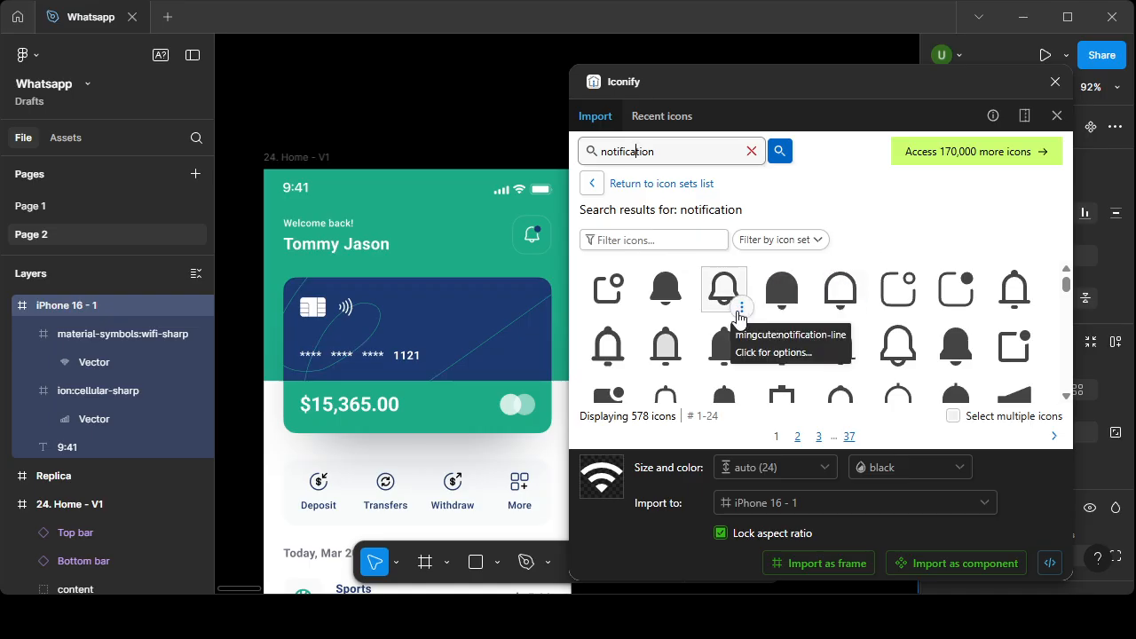
- Import the outlined hugeicons:notification-01 bell into the iPhone 16 - 1 frame
scroll(738, 317, "down", 3)
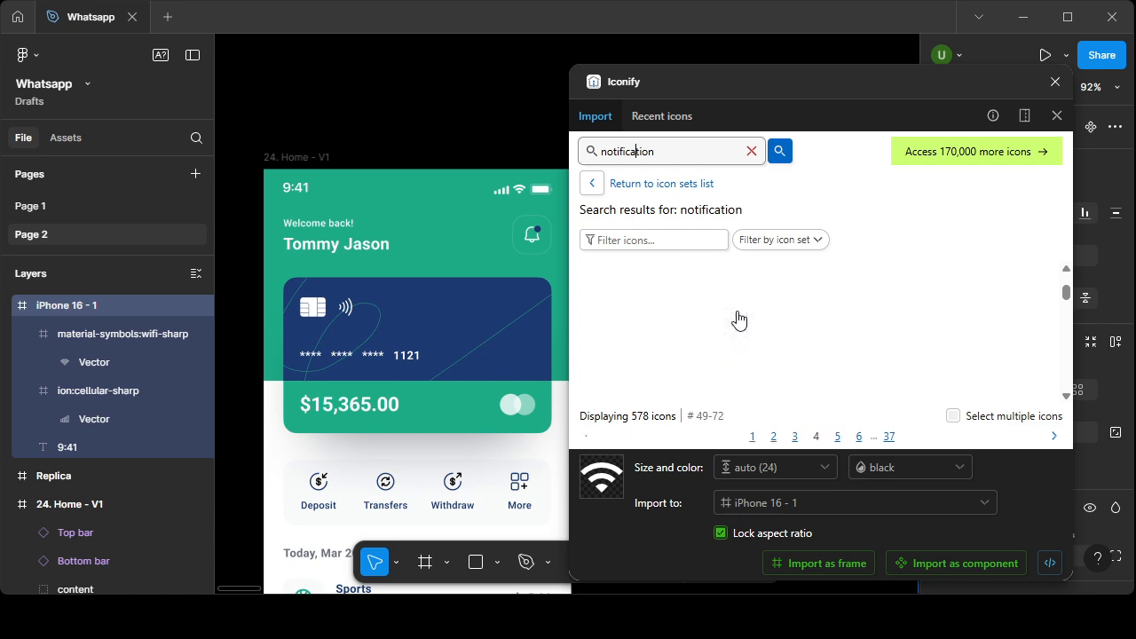
scroll(738, 317, "up", 2)
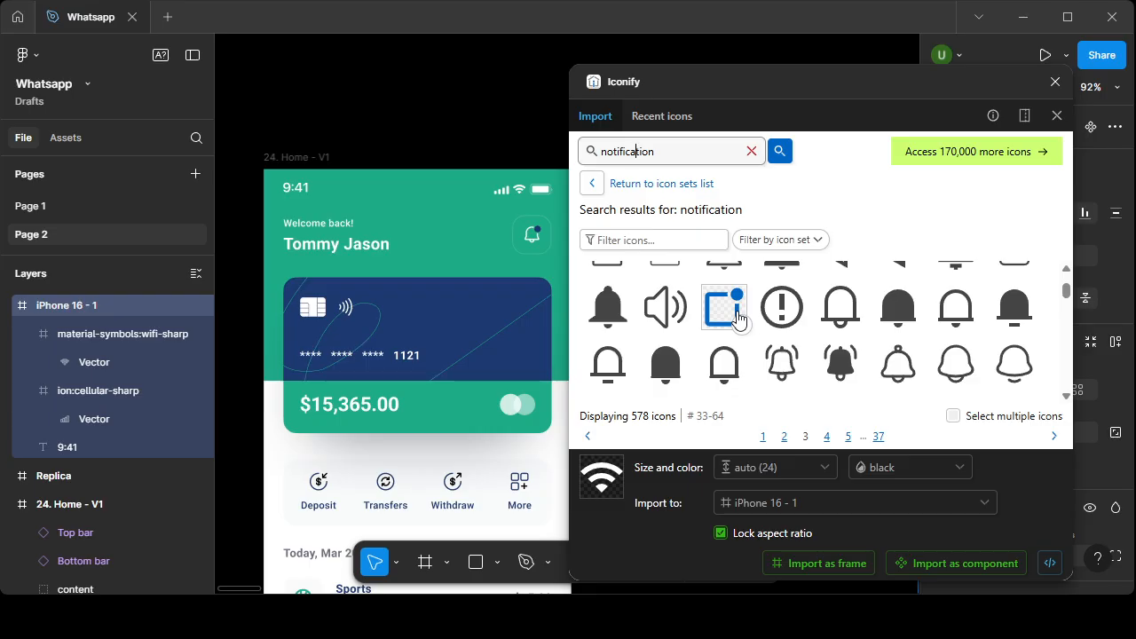
left_click(898, 364)
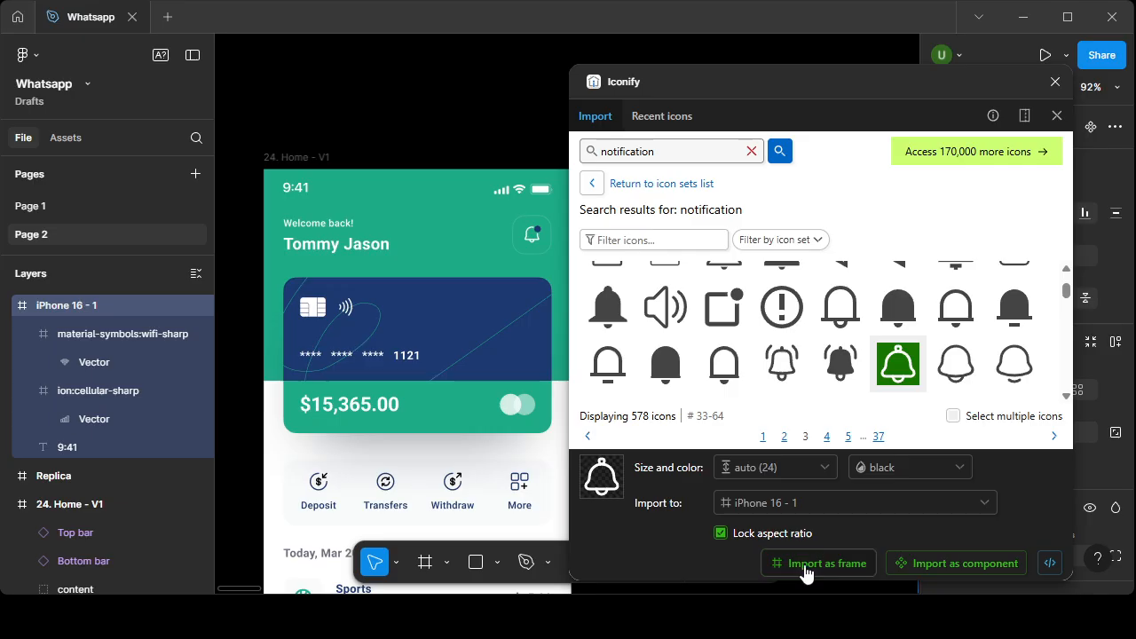
left_click(806, 565)
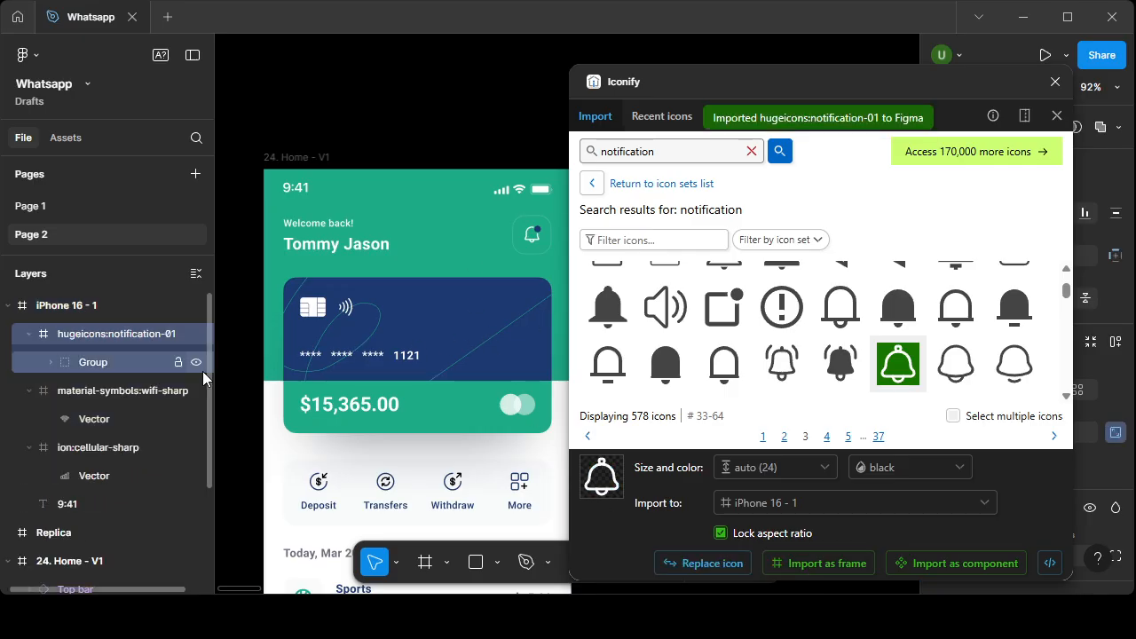
left_click(476, 144)
- Pan around the canvas to compare the new frame with the banking screen
scroll(502, 158, "right", 5)
scroll(502, 158, "down", 2)
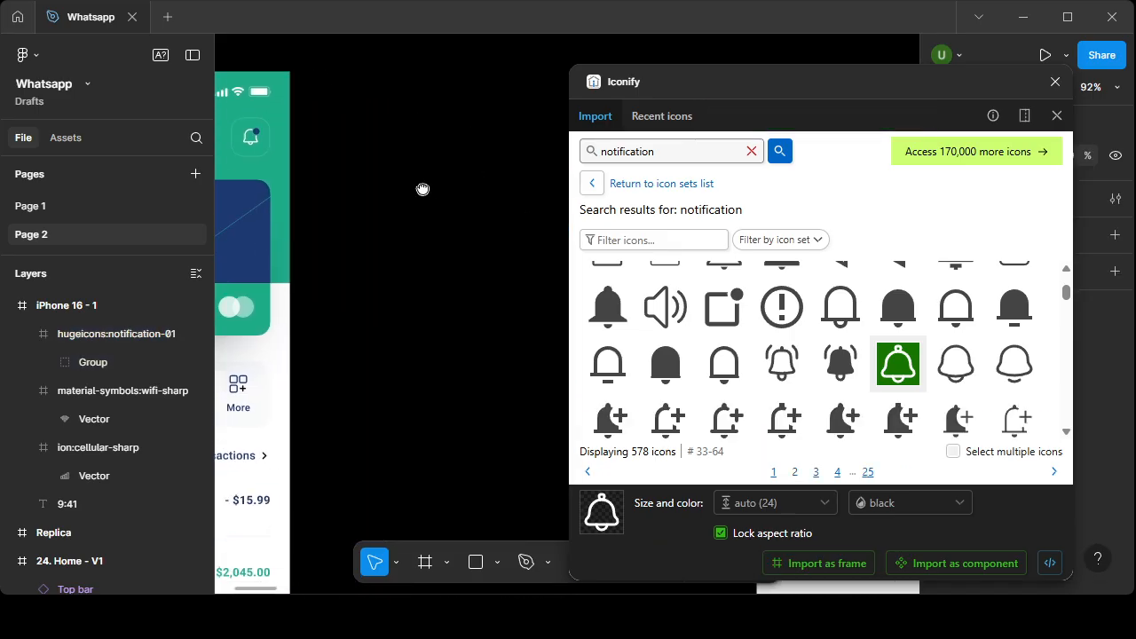
scroll(448, 203, "right", 6)
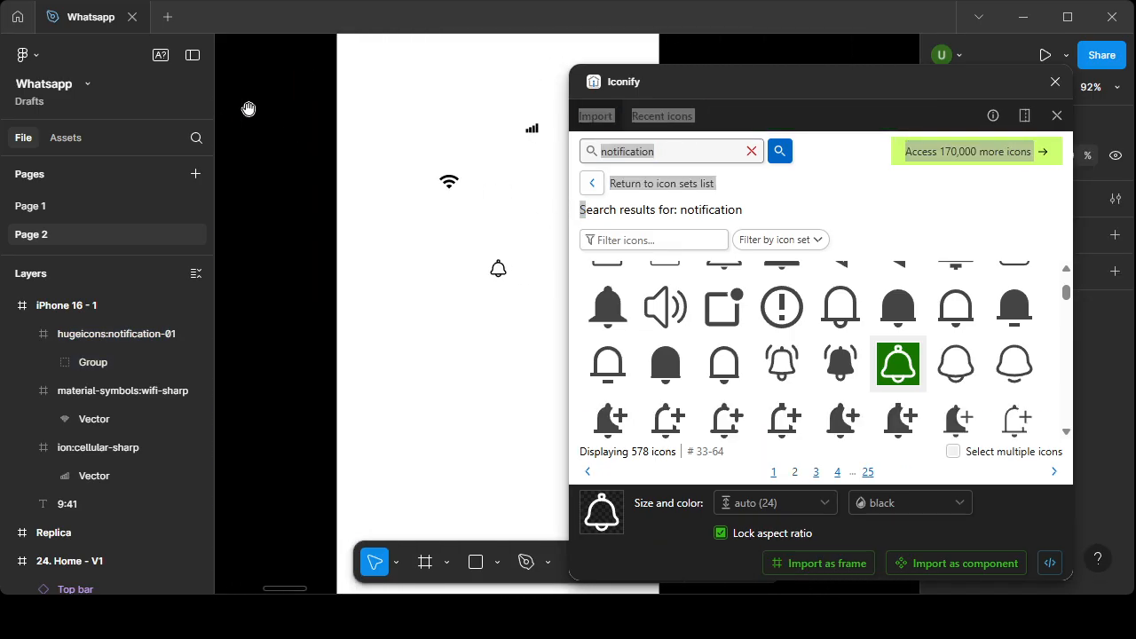
scroll(246, 109, "up", 3)
scroll(424, 430, "left", 8)
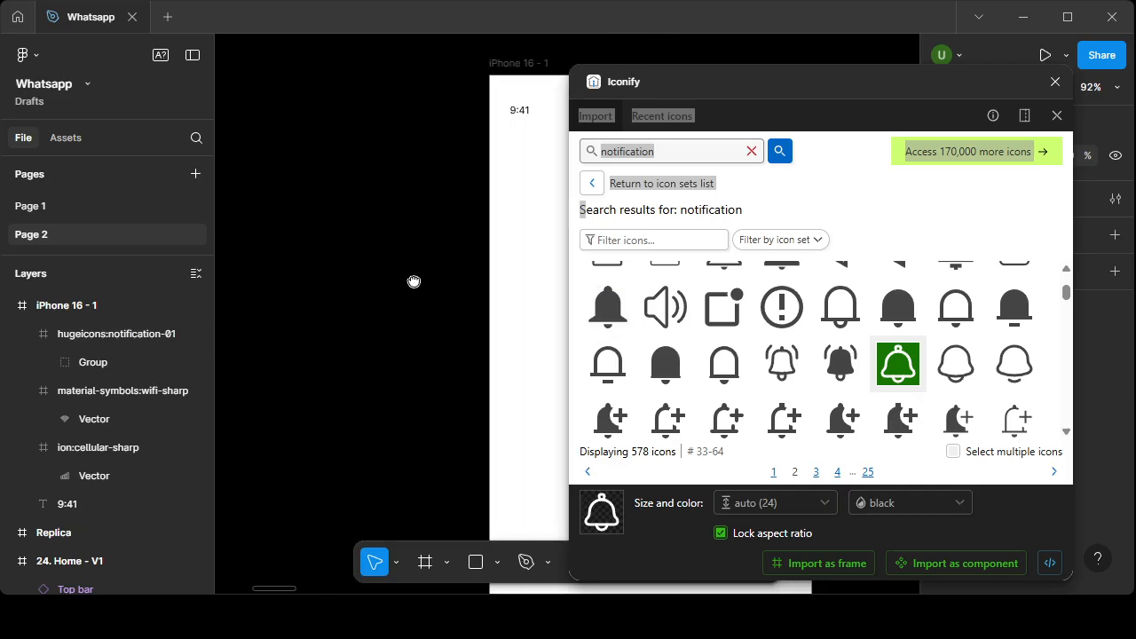
scroll(489, 281, "right", 2)
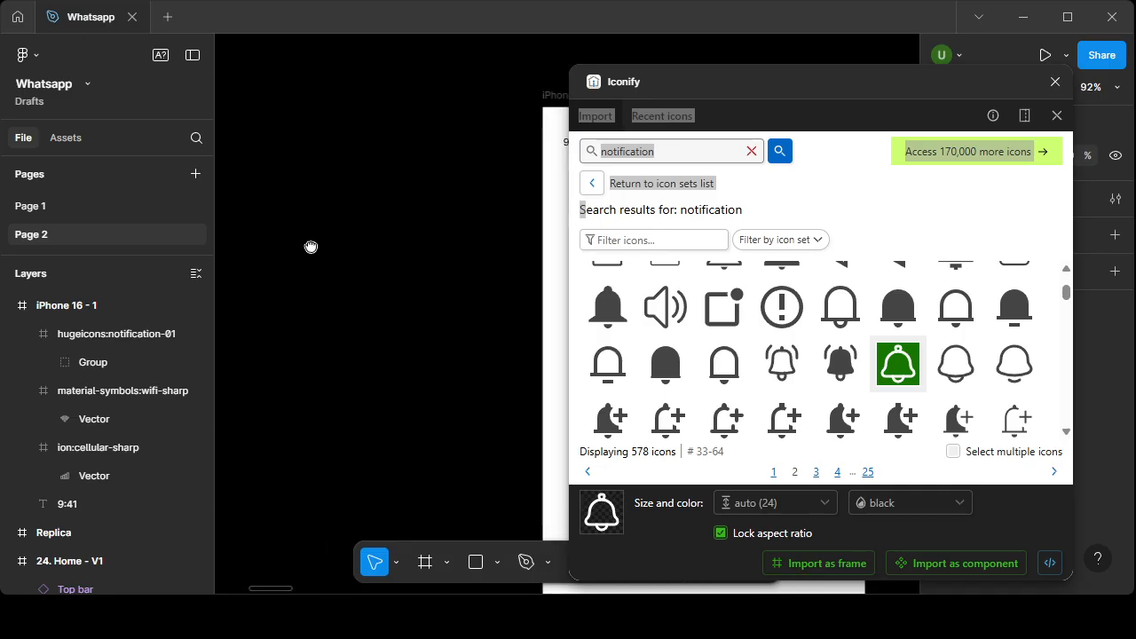
scroll(520, 246, "left", 6)
scroll(359, 256, "right", 5)
scroll(370, 257, "left", 10)
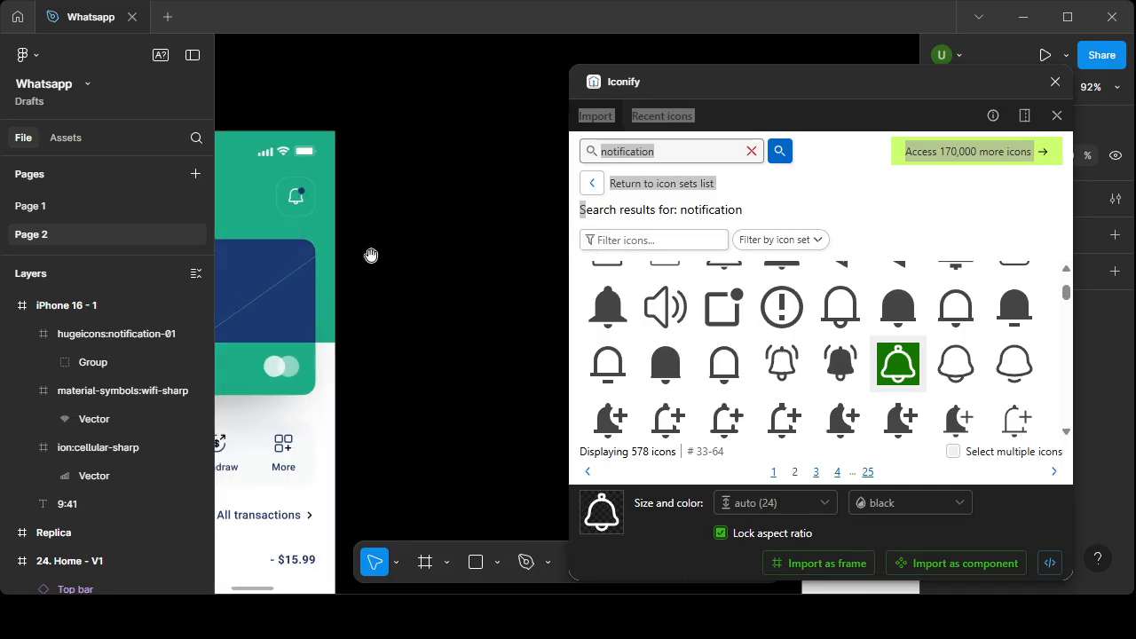
scroll(524, 240, "down", 4)
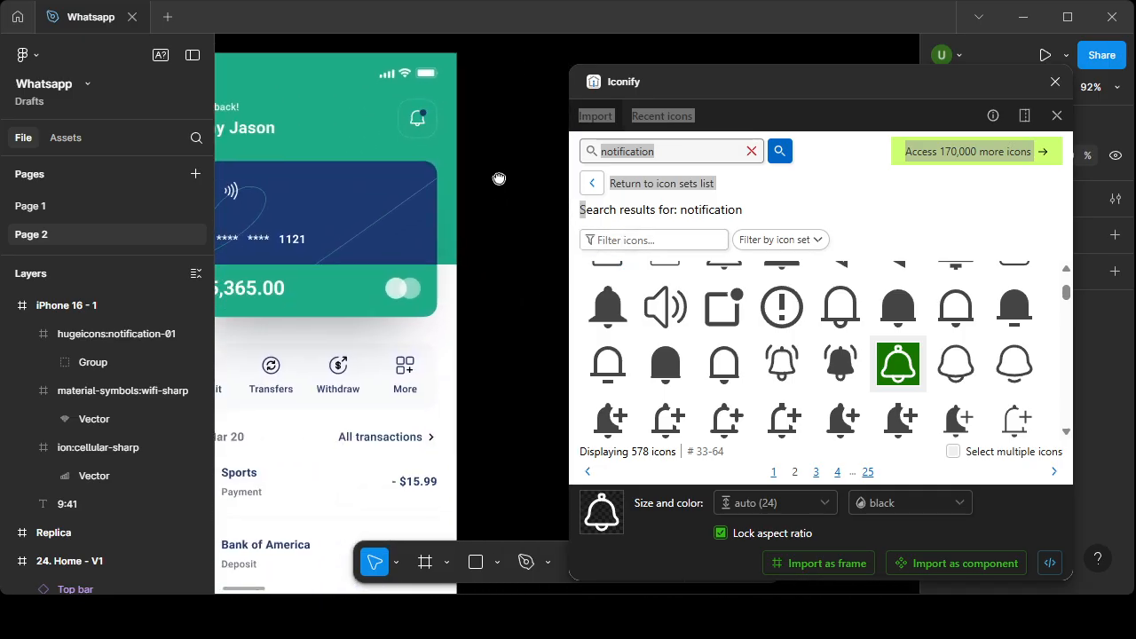
scroll(532, 204, "left", 4)
scroll(600, 229, "right", 5)
scroll(600, 229, "up", 3)
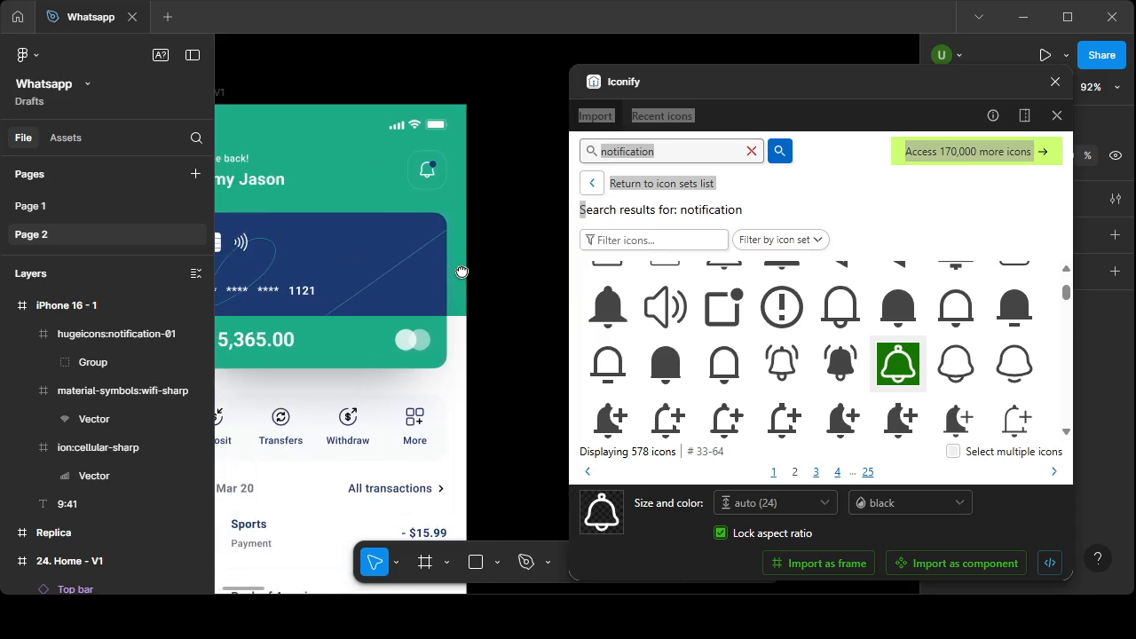
scroll(489, 271, "down", 5)
scroll(489, 271, "left", 3)
left_click_drag(485, 218, 495, 219)
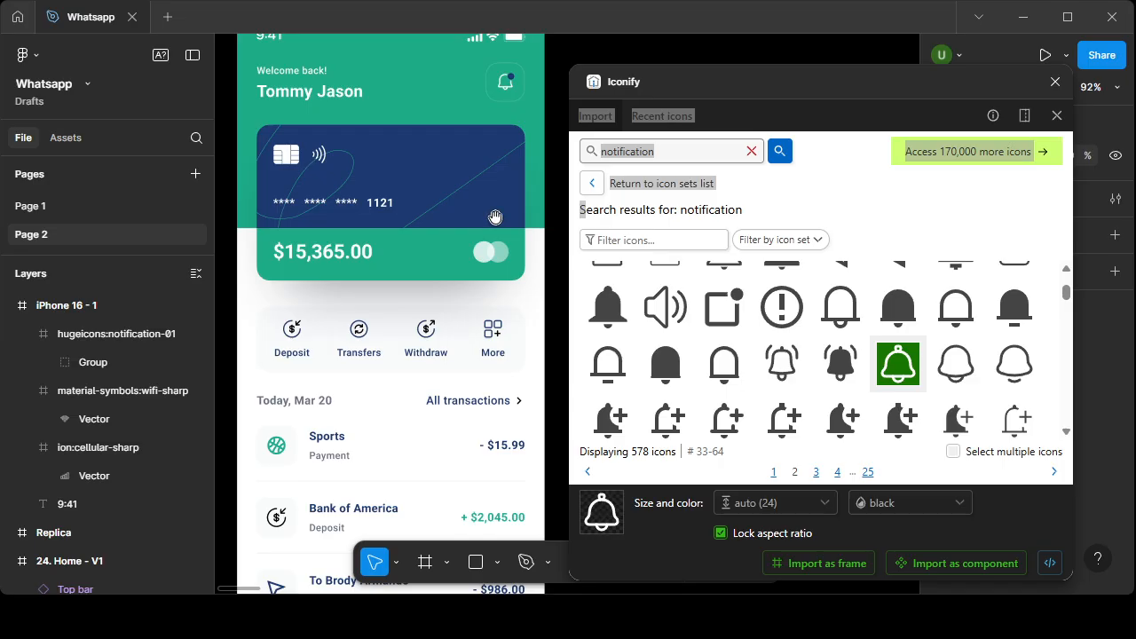
scroll(328, 174, "up", 1)
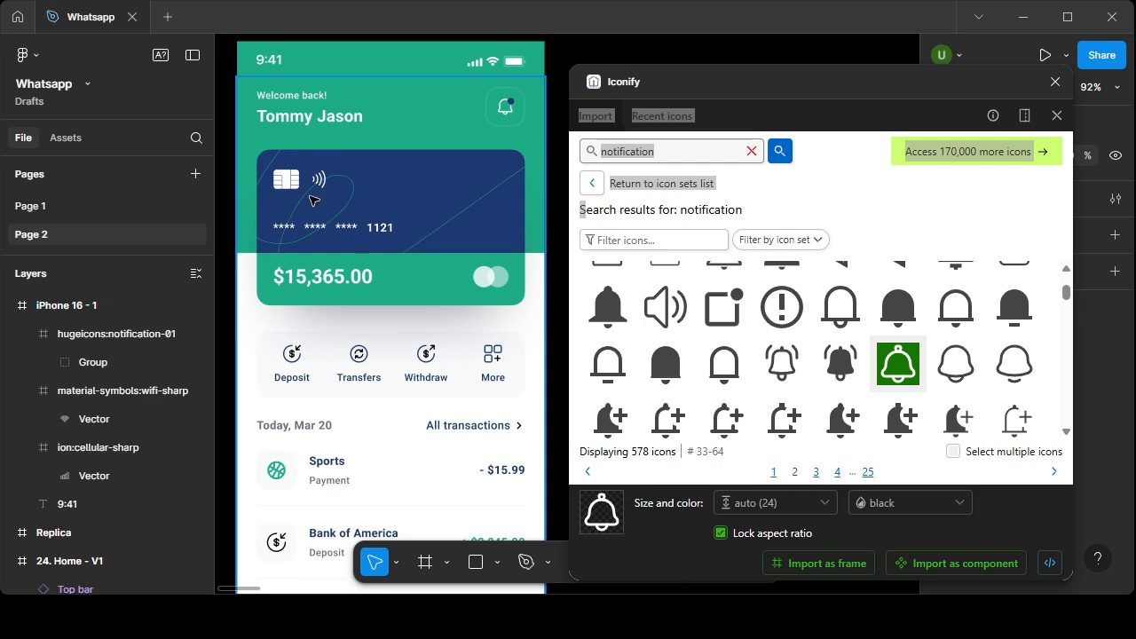
left_click(694, 153)
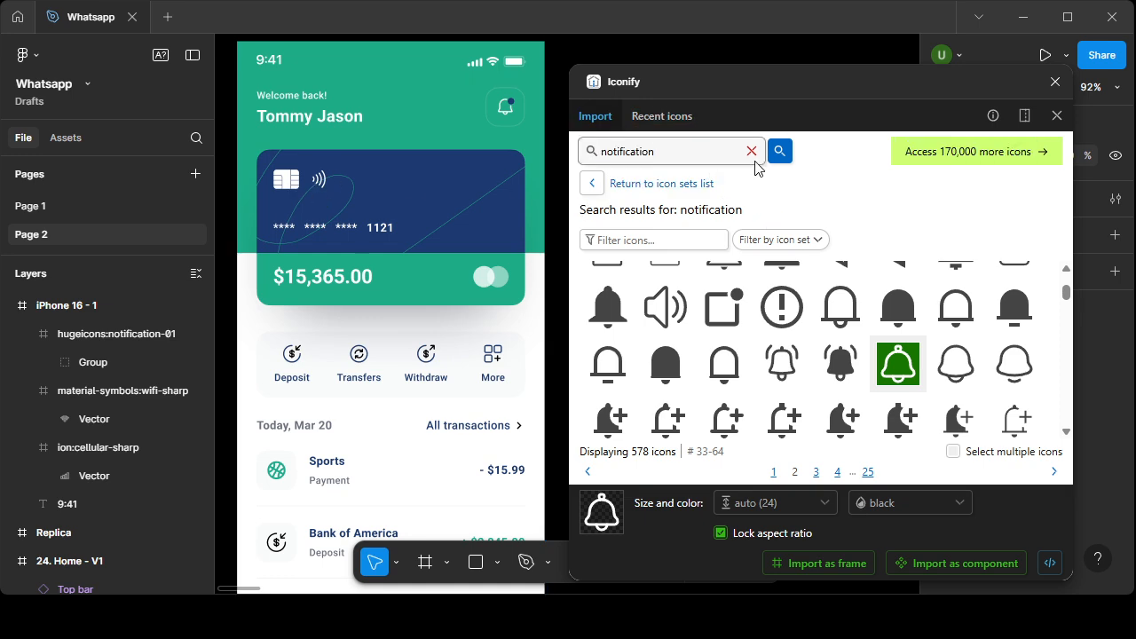
- Search Iconify for 'chip' and import the mdi:integrated-circuit-chip icon into iPhone 16 - 1
key("BackSpace")
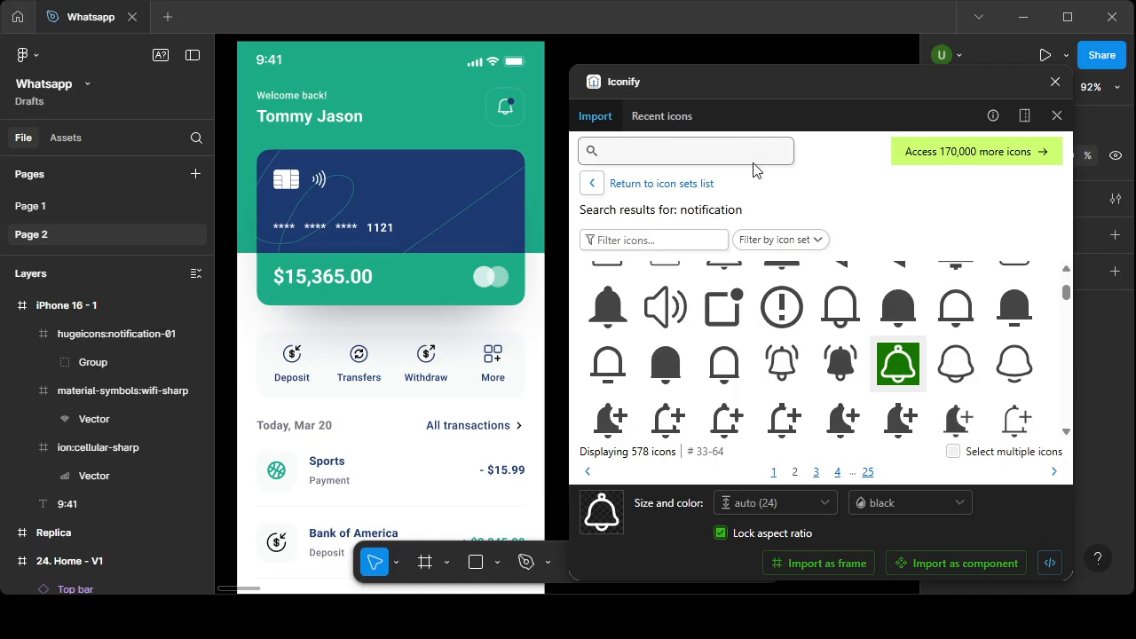
type("chip")
key("Return")
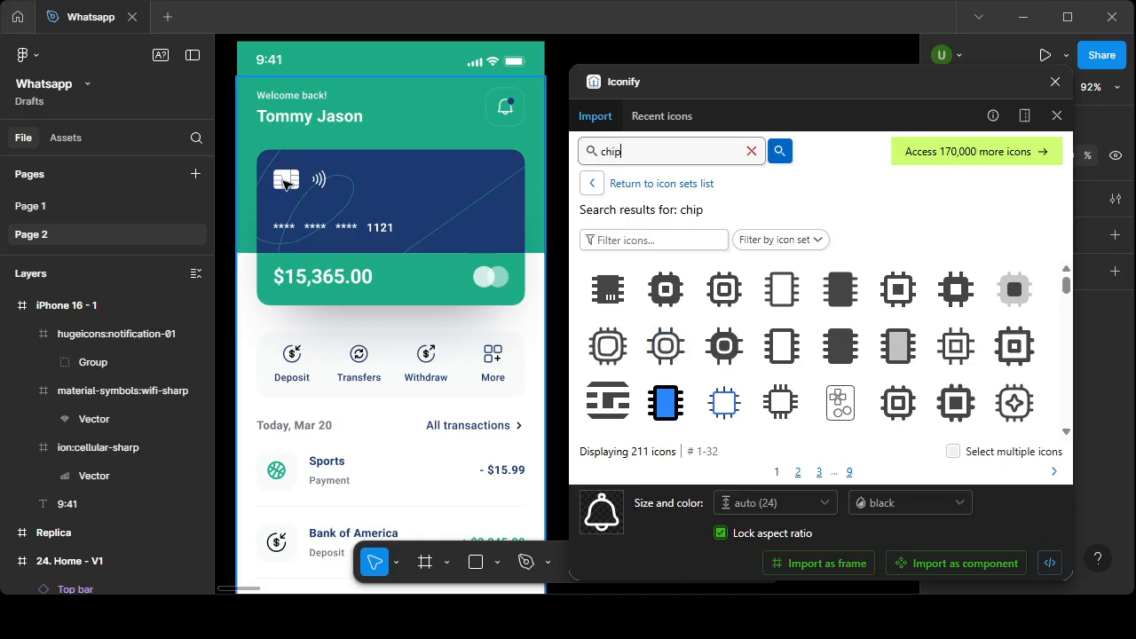
scroll(785, 337, "down", 5)
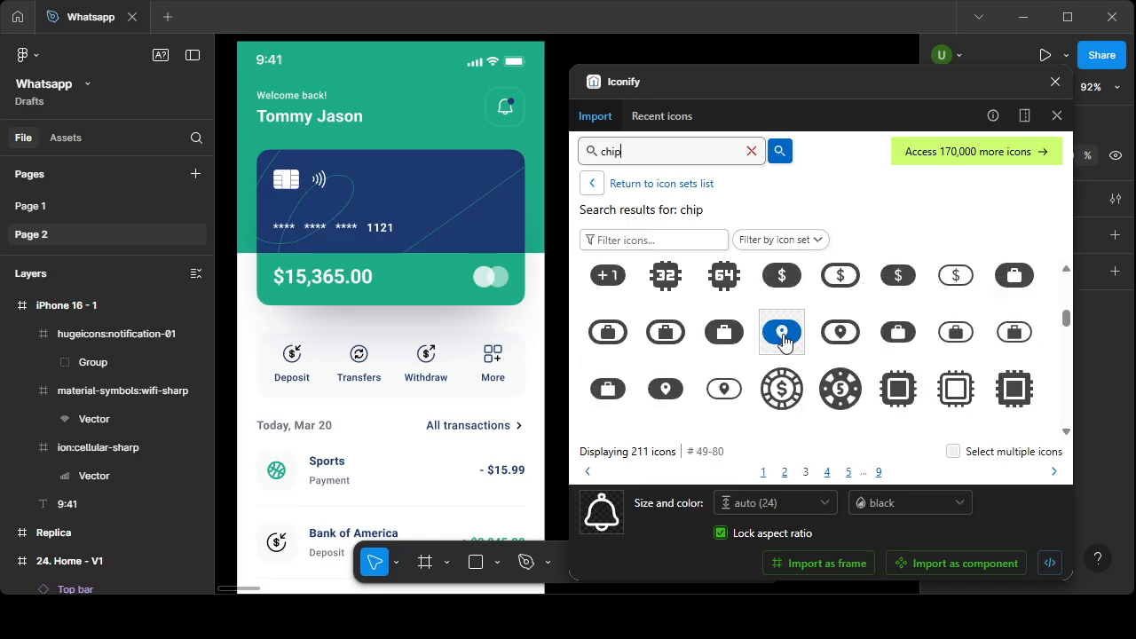
scroll(784, 339, "down", 2)
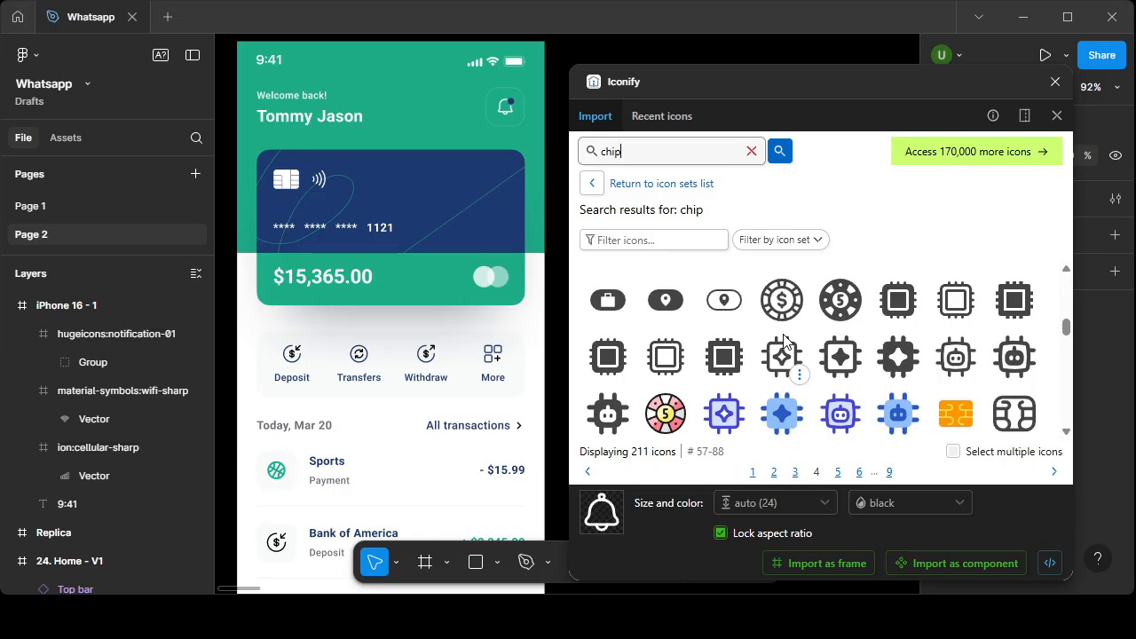
scroll(783, 340, "down", 4)
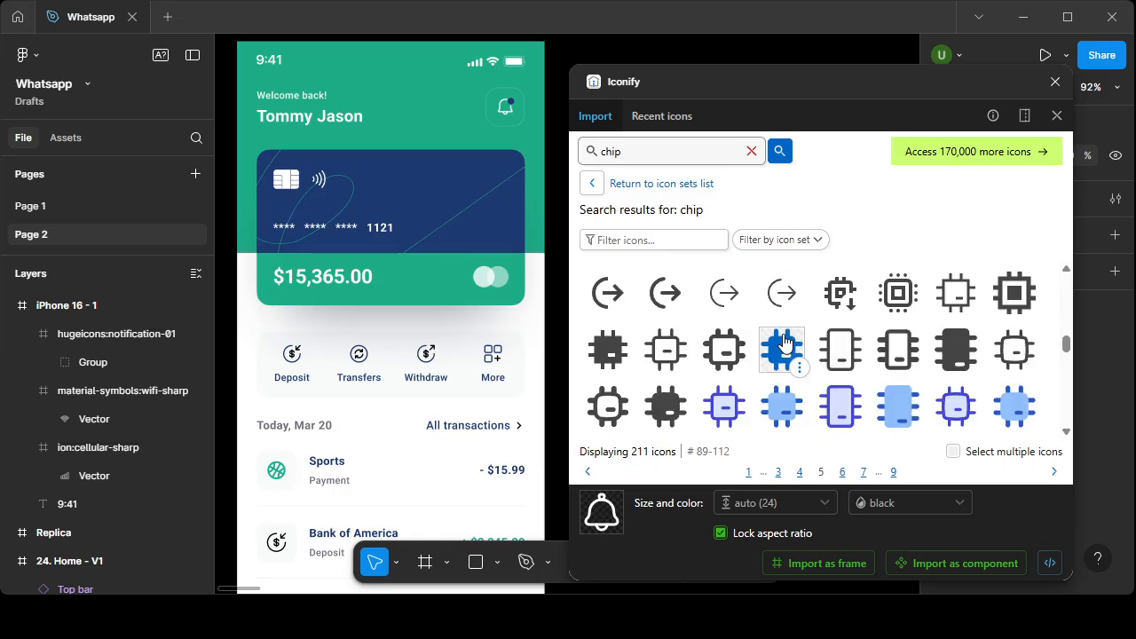
scroll(783, 340, "down", 4)
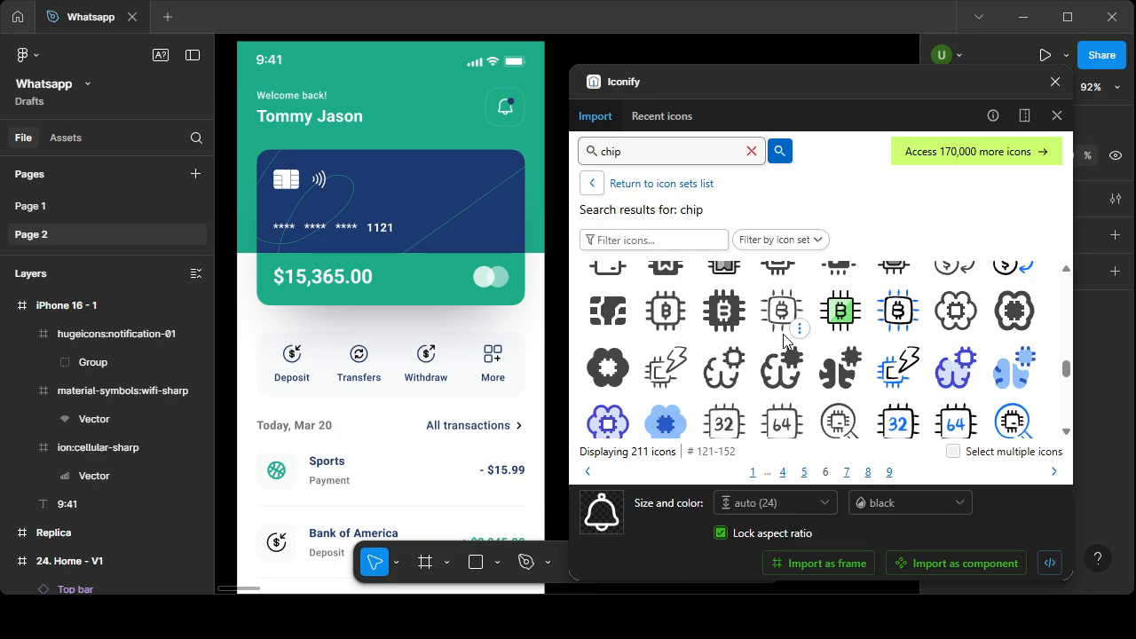
left_click(608, 310)
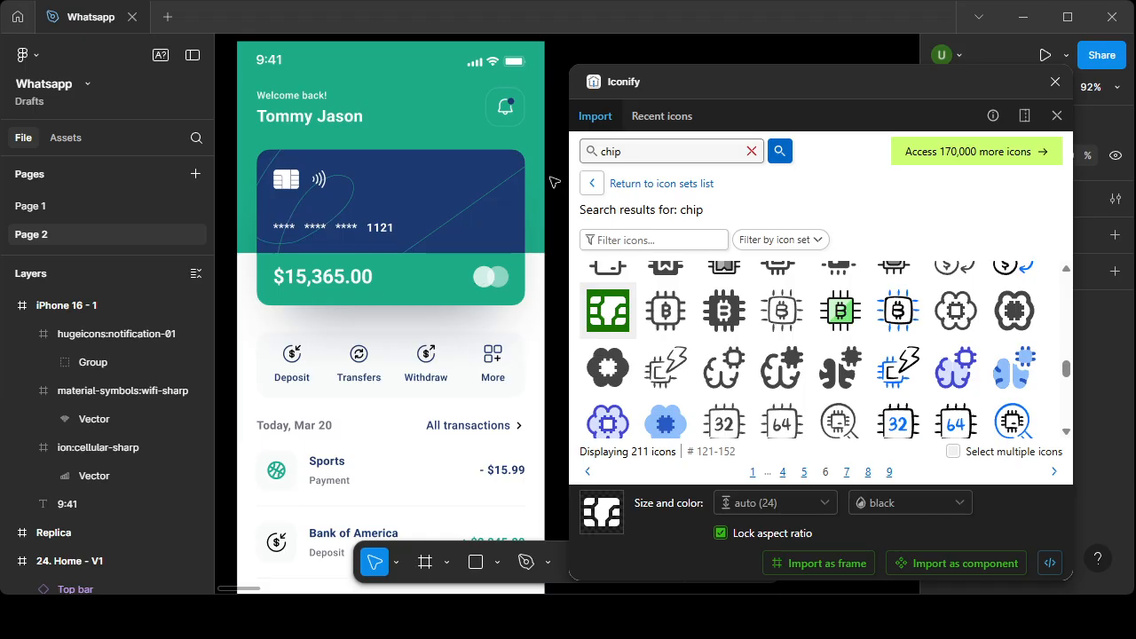
scroll(550, 177, "right", 10)
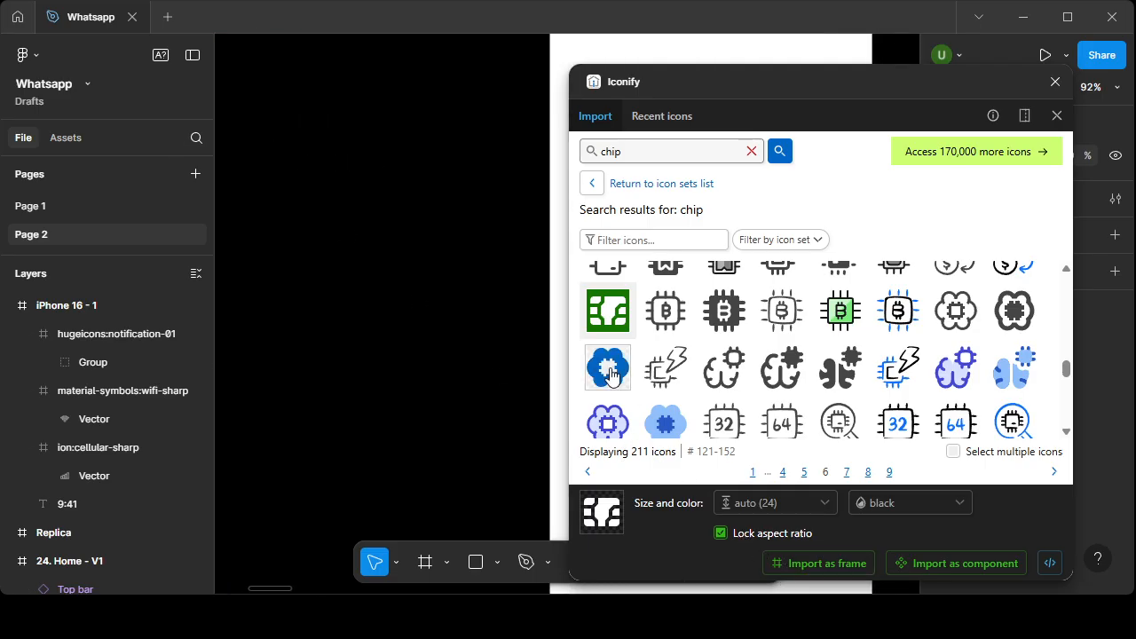
scroll(266, 414, "left", 5)
left_click(431, 113)
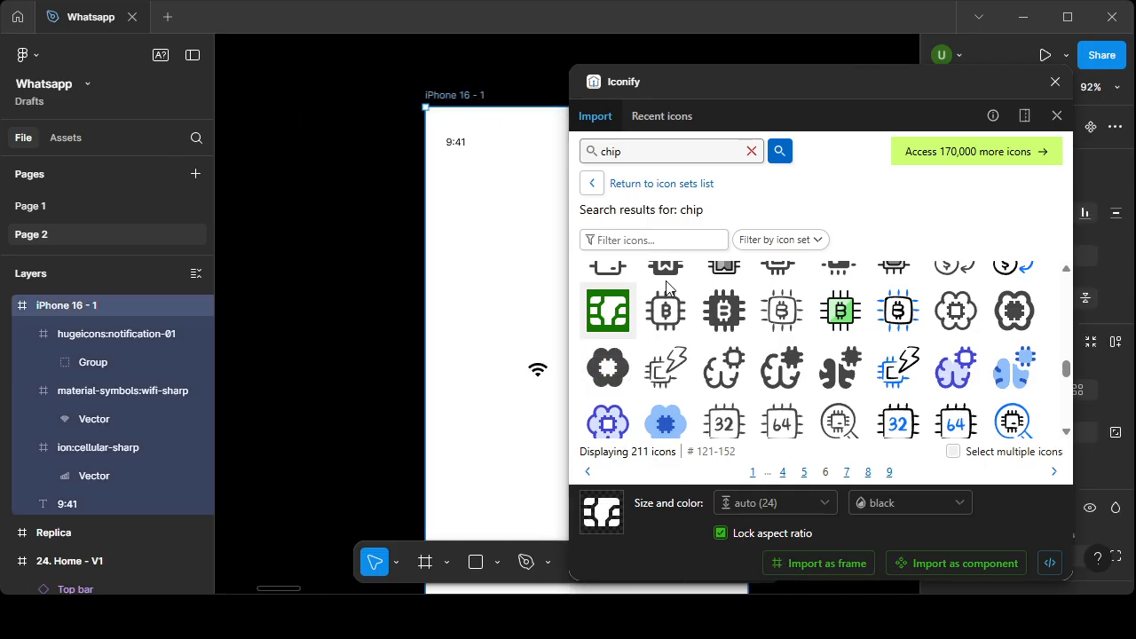
left_click(794, 565)
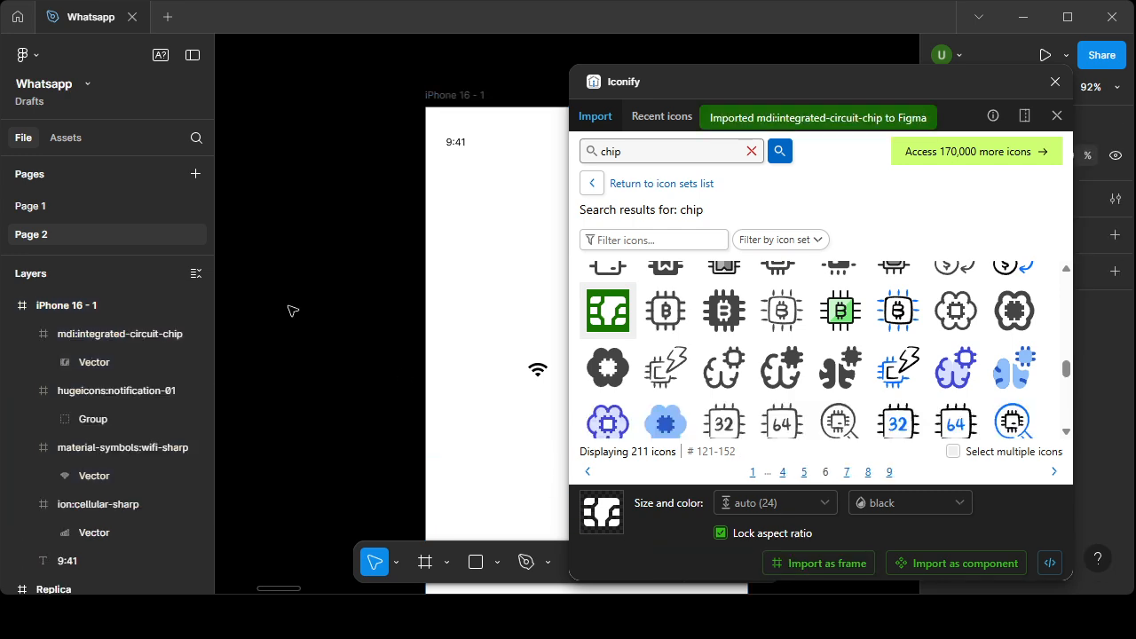
- Move the chip icon higher inside the iPhone 16 - 1 frame
scroll(292, 311, "right", 5)
scroll(292, 311, "down", 3)
left_click_drag(413, 356, 424, 420)
left_click_drag(388, 361, 492, 335)
scroll(493, 336, "left", 8)
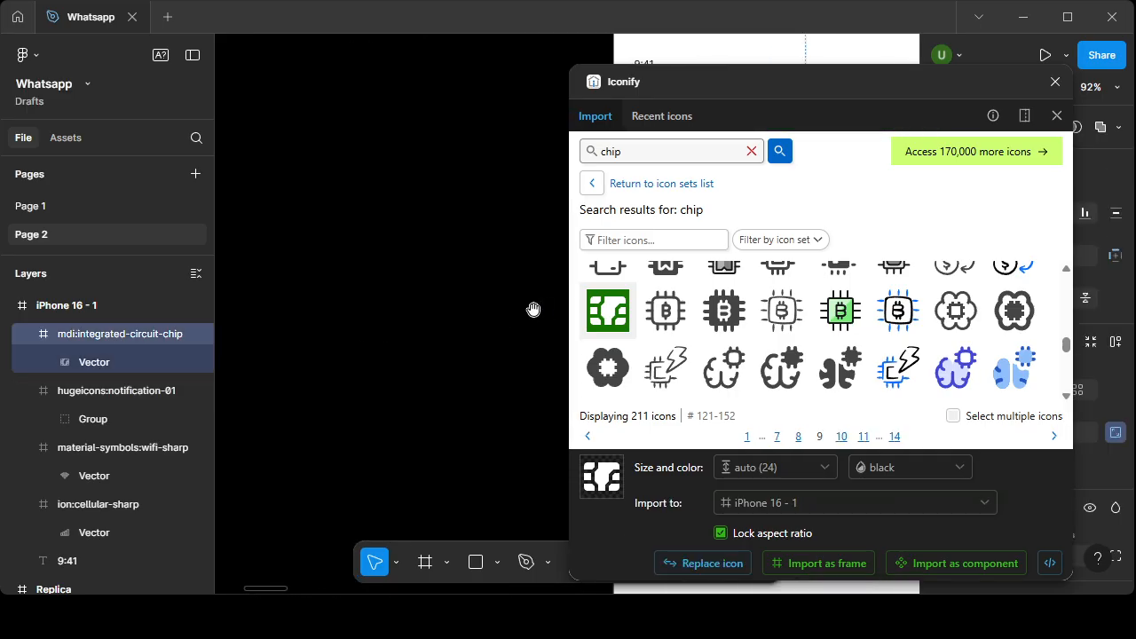
scroll(512, 304, "down", 2)
scroll(510, 307, "right", 8)
- Replace the Iconify search term with 'wifi' and run the search
scroll(360, 347, "left", 8)
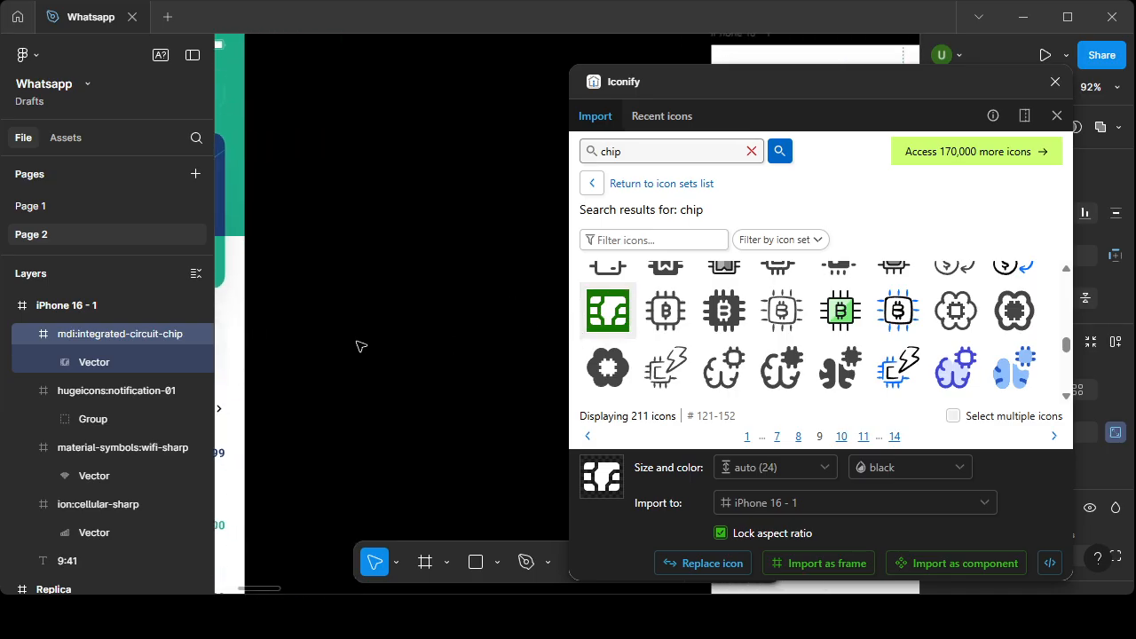
scroll(314, 297, "down", 1)
scroll(313, 296, "right", 2)
scroll(313, 297, "up", 1)
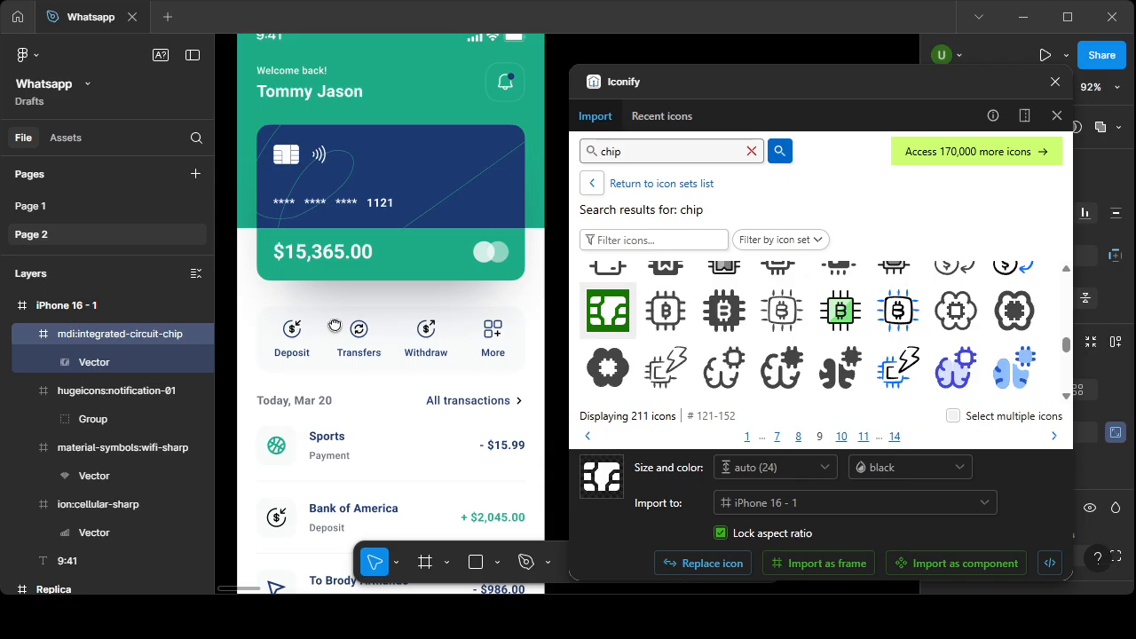
scroll(321, 326, "right", 2)
left_click(649, 153)
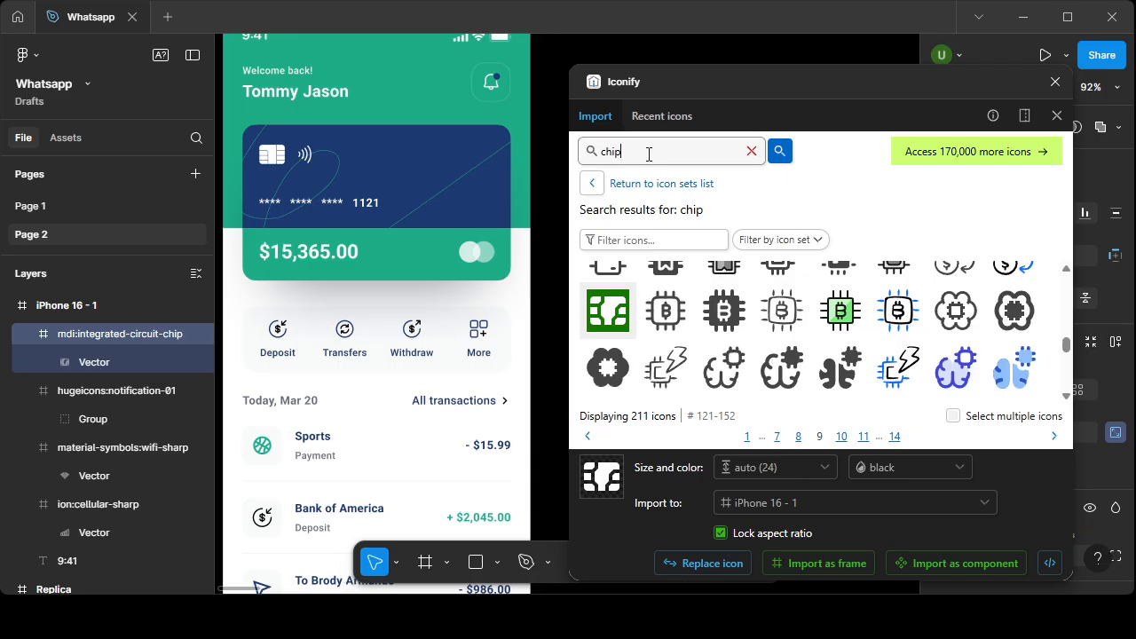
key("BackSpace")
key("BackSpace")
key("BackSpace")
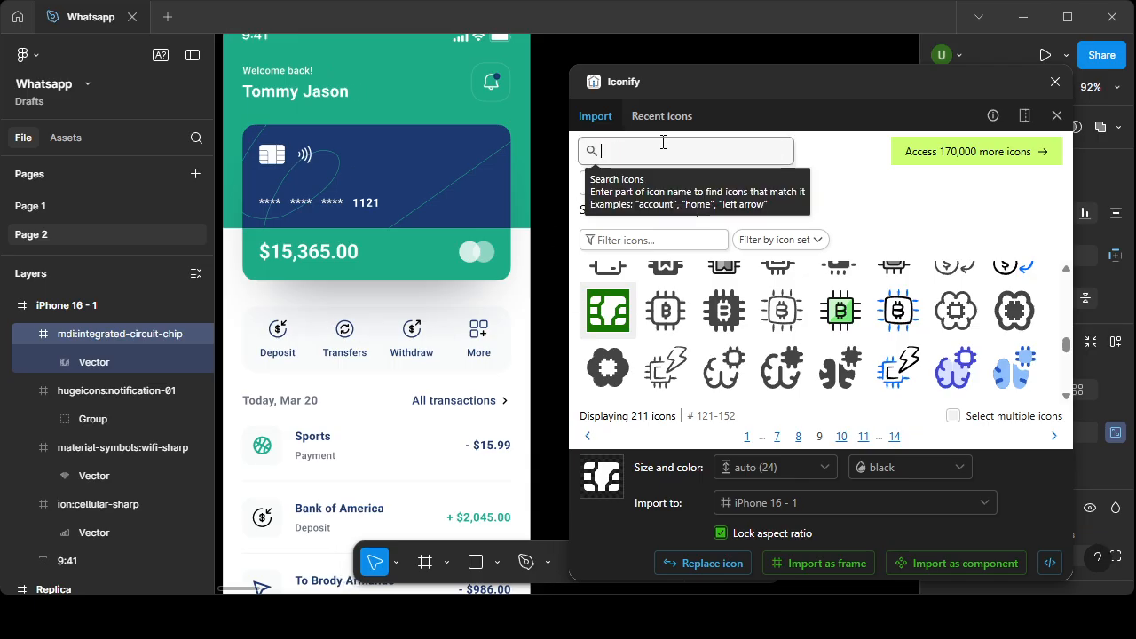
type("c")
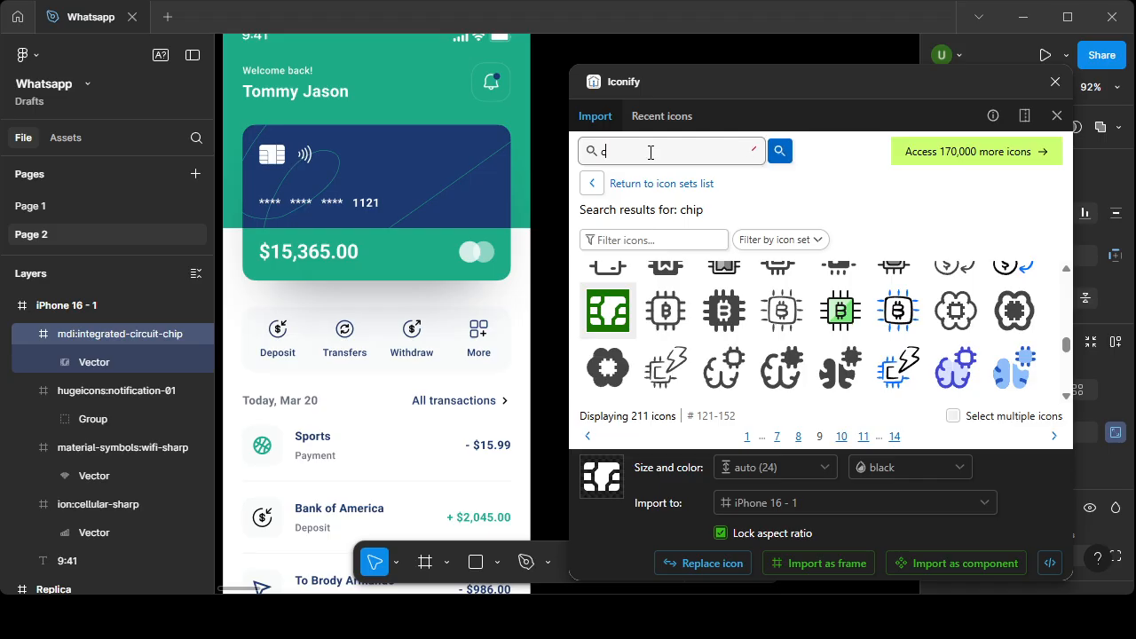
key("BackSpace")
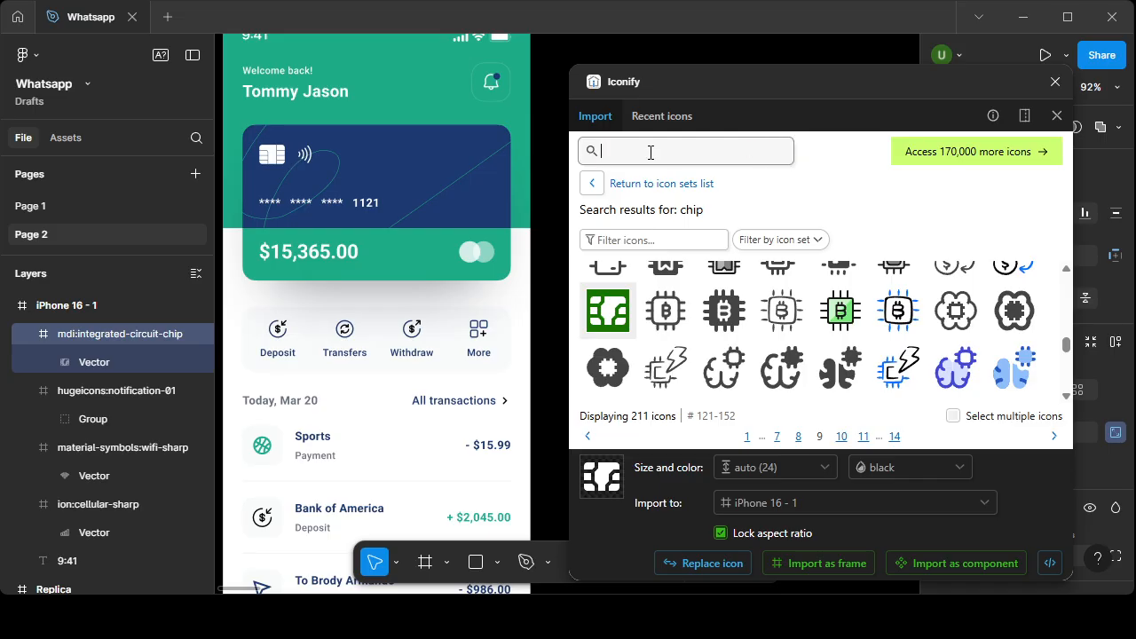
type("w")
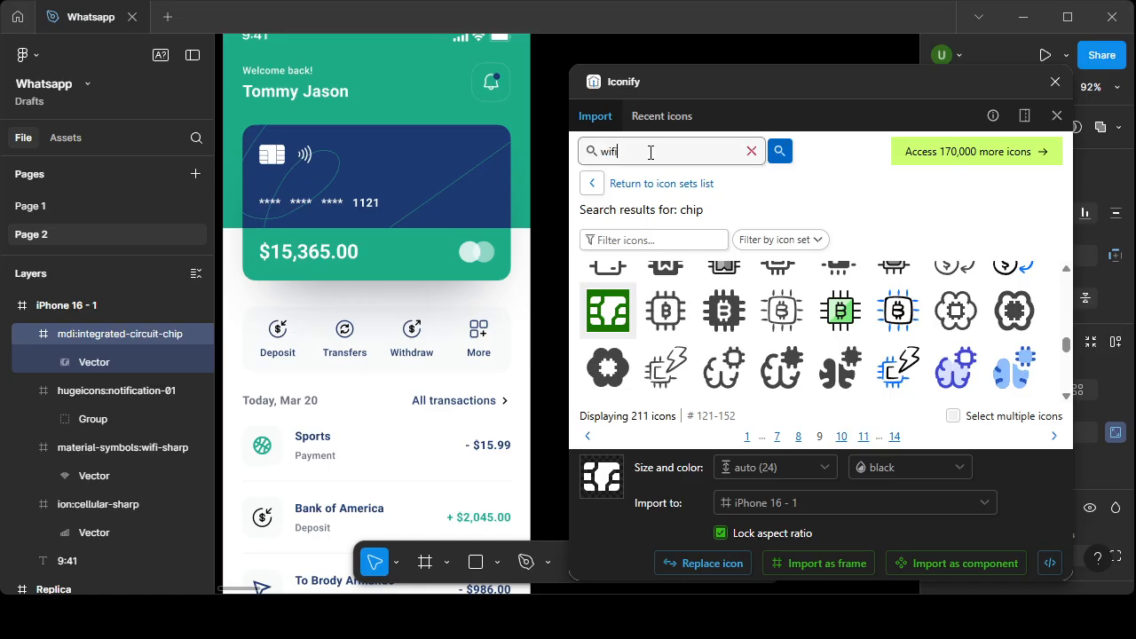
type("ifi")
key("Return")
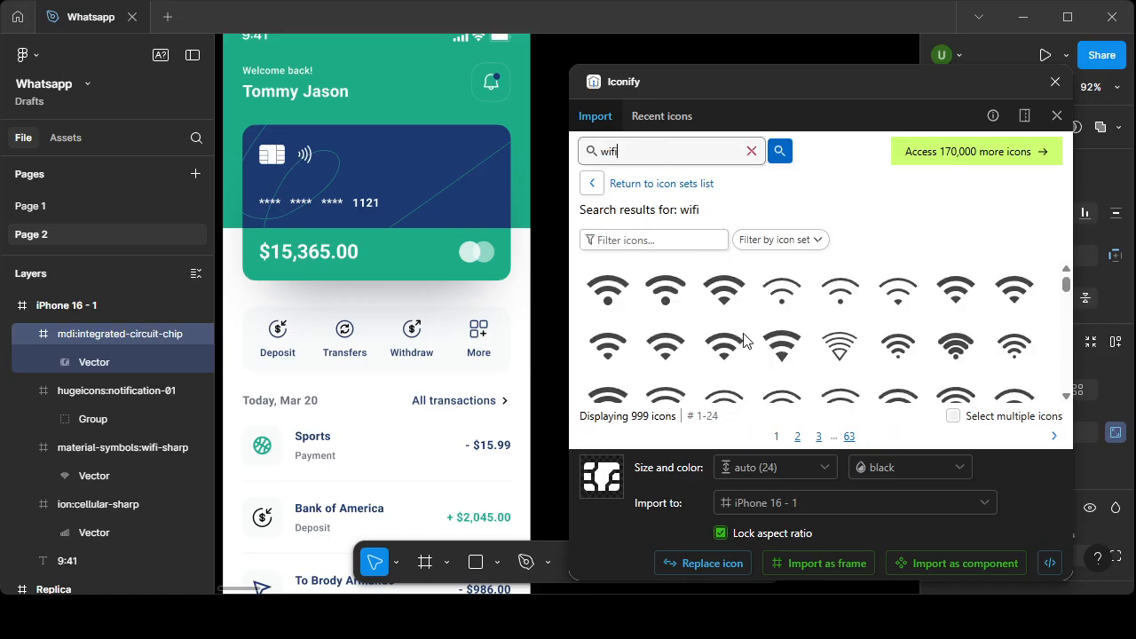
- Import the material-symbols-light:android-wifi-4-bar icon as a frame into iPhone 16 - 1
scroll(852, 329, "down", 5)
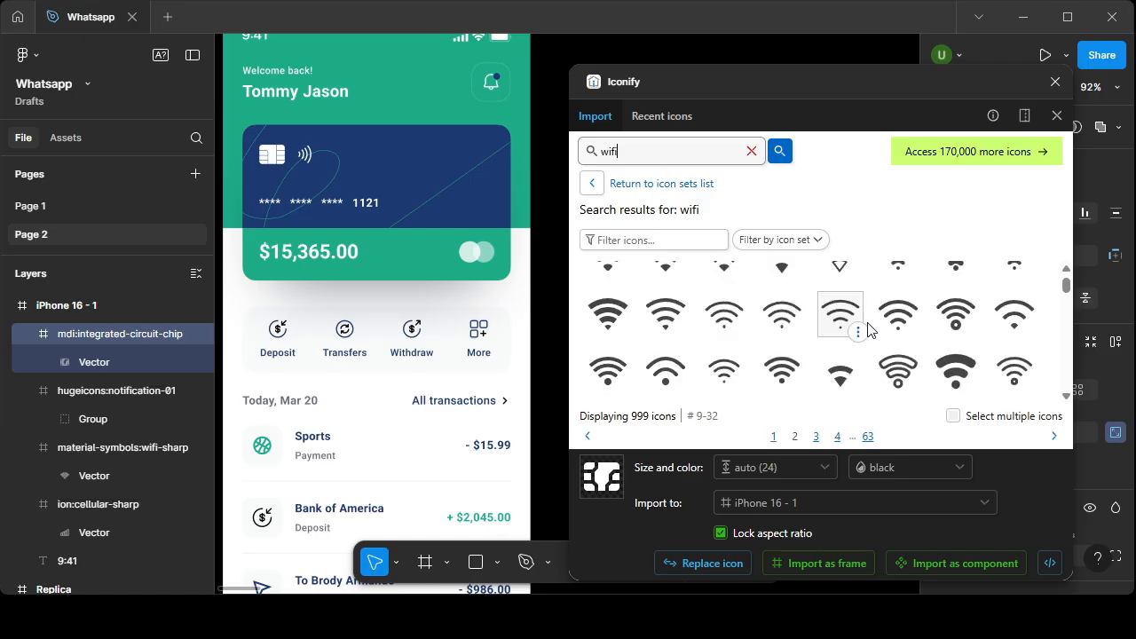
scroll(868, 330, "down", 2)
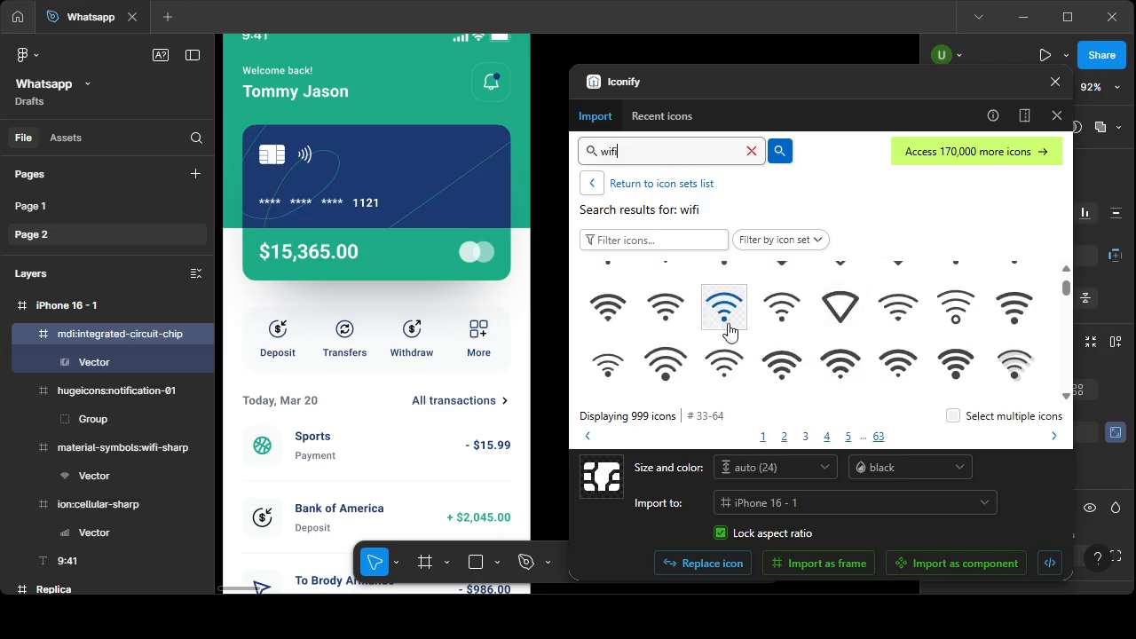
scroll(728, 330, "down", 3)
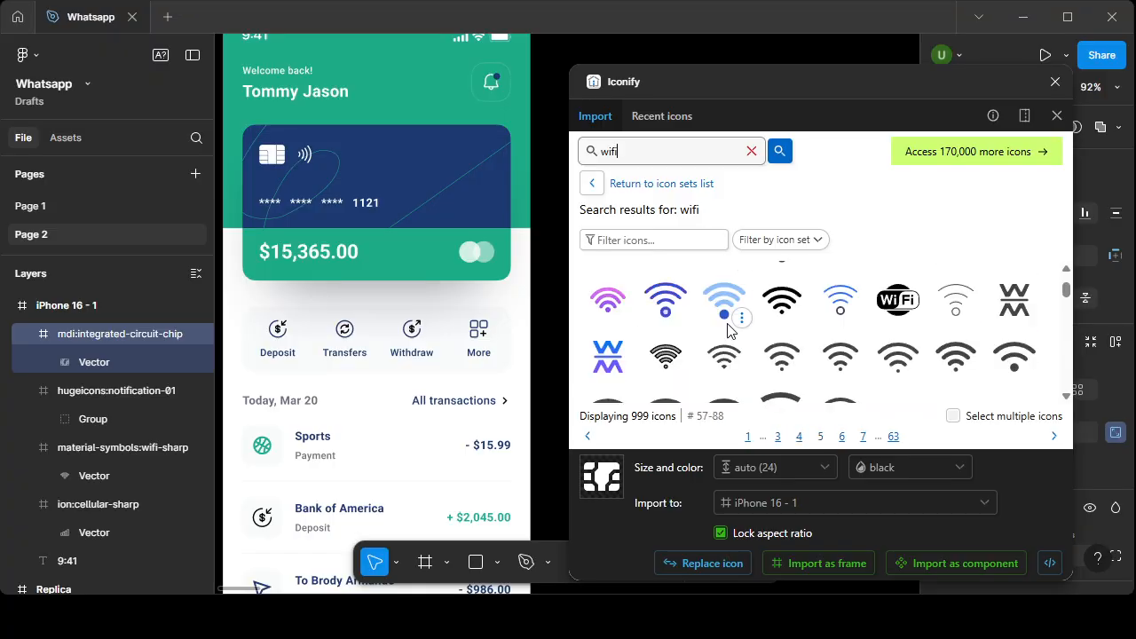
scroll(728, 330, "down", 2)
scroll(727, 330, "down", 8)
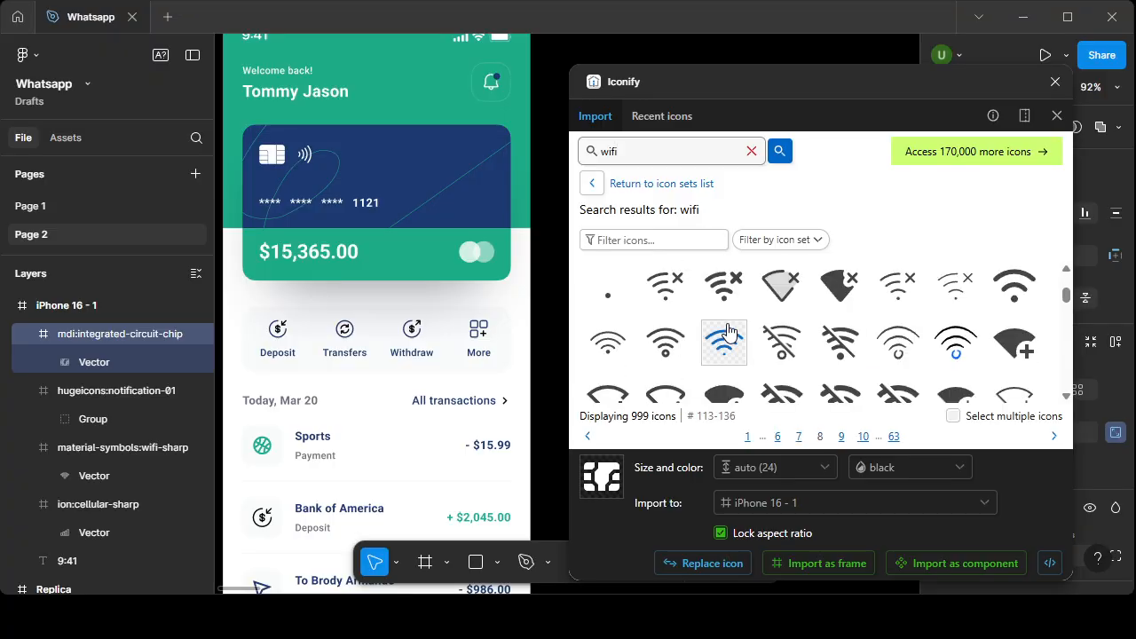
scroll(728, 330, "down", 3)
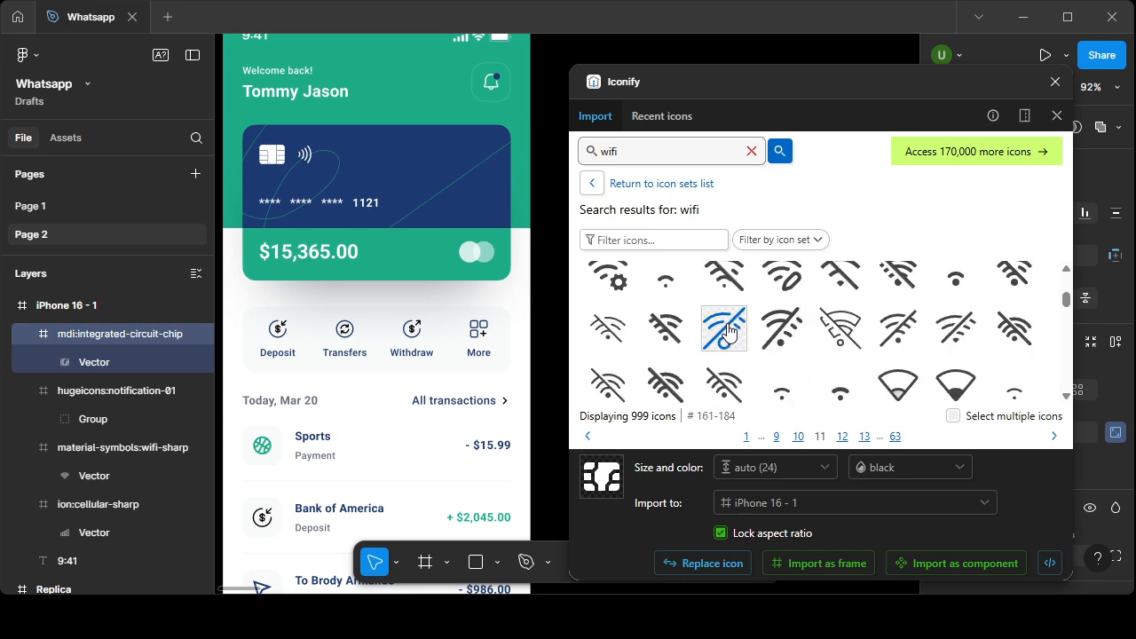
scroll(728, 331, "down", 3)
scroll(727, 330, "down", 4)
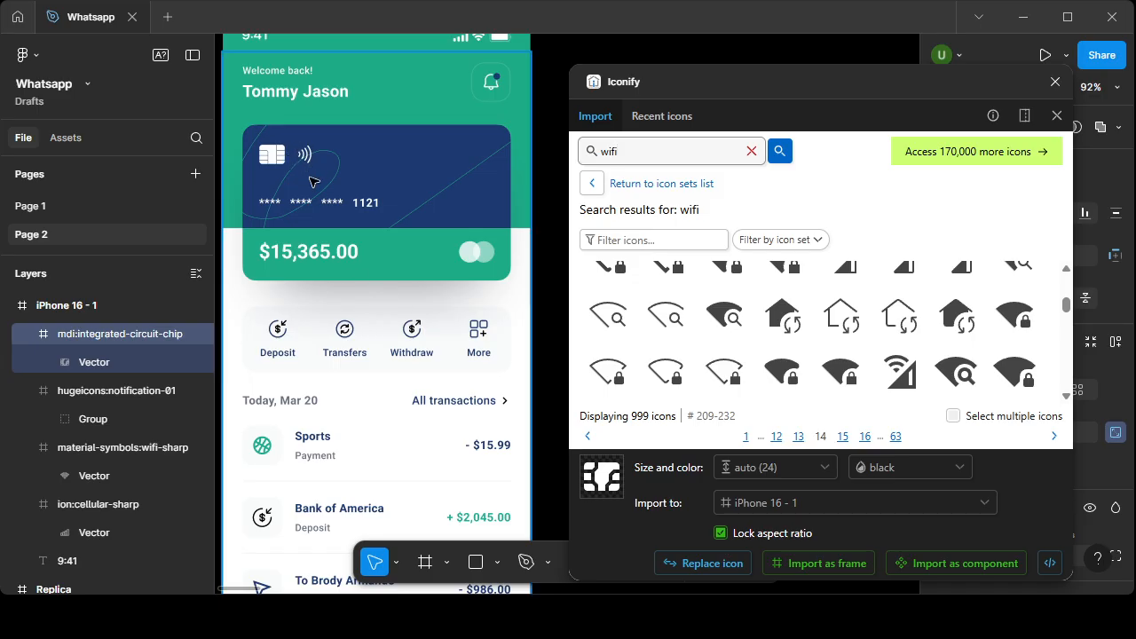
scroll(729, 319, "down", 6)
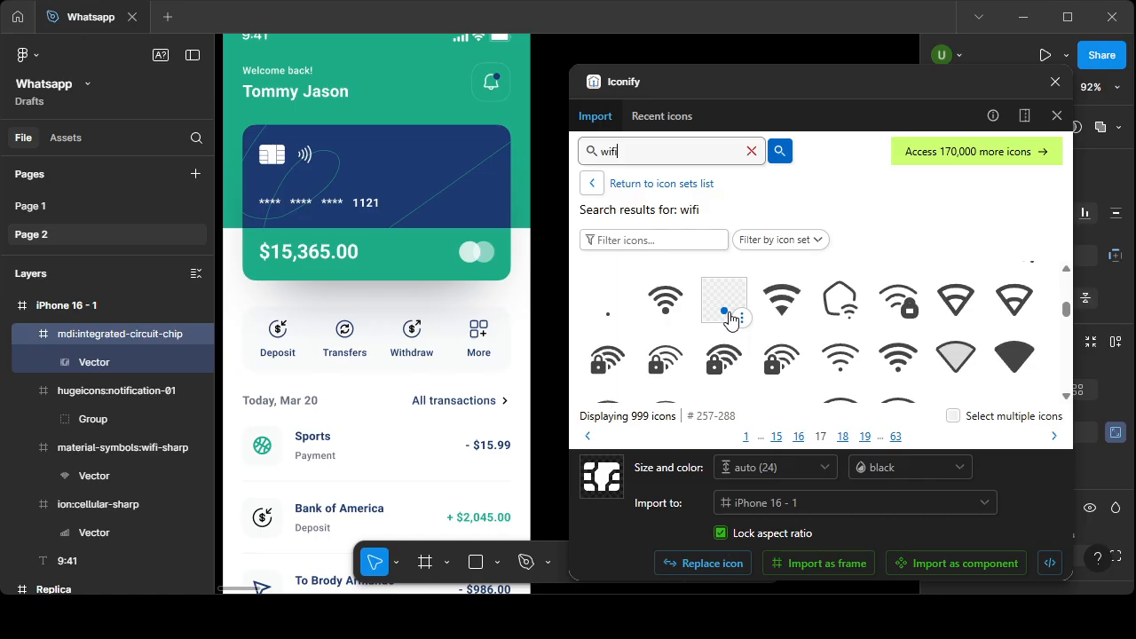
scroll(730, 319, "down", 4)
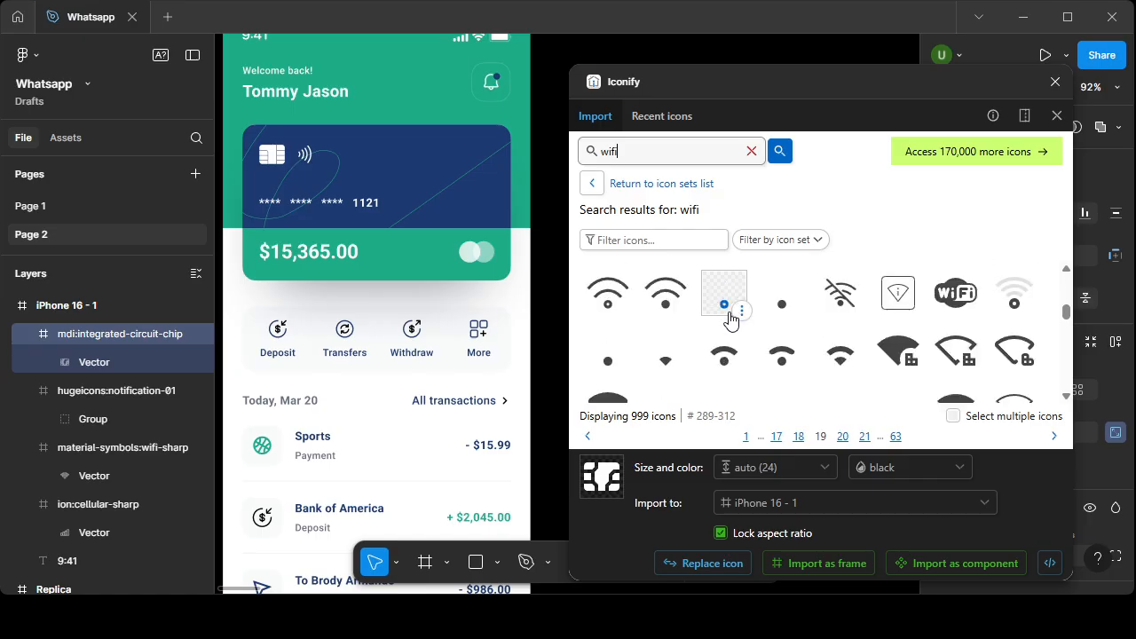
scroll(730, 319, "up", 4)
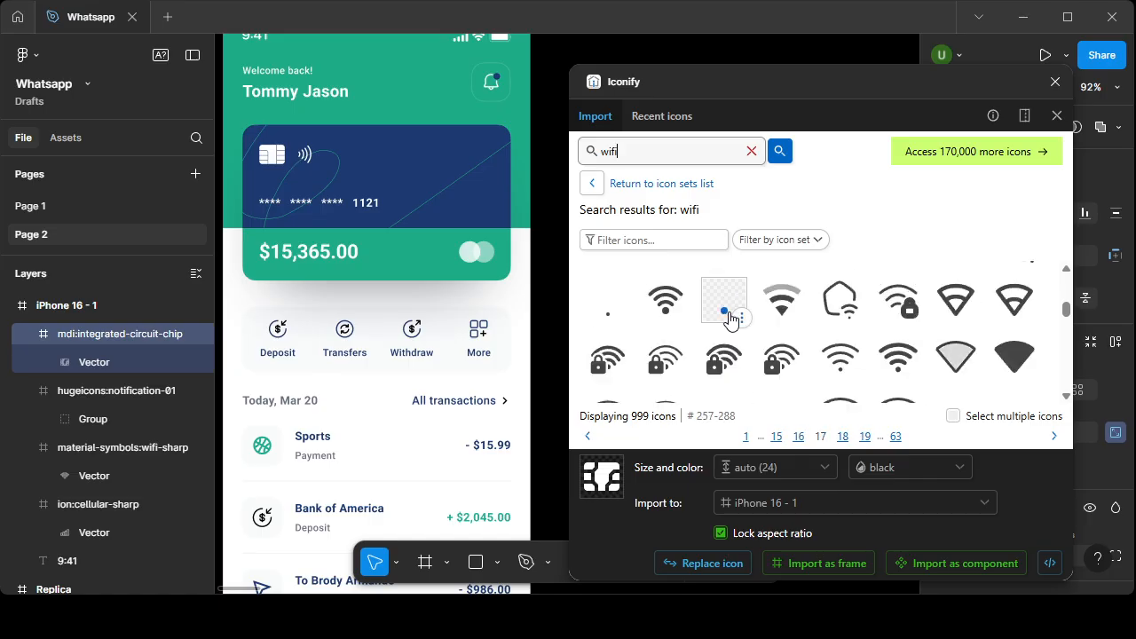
scroll(729, 319, "down", 10)
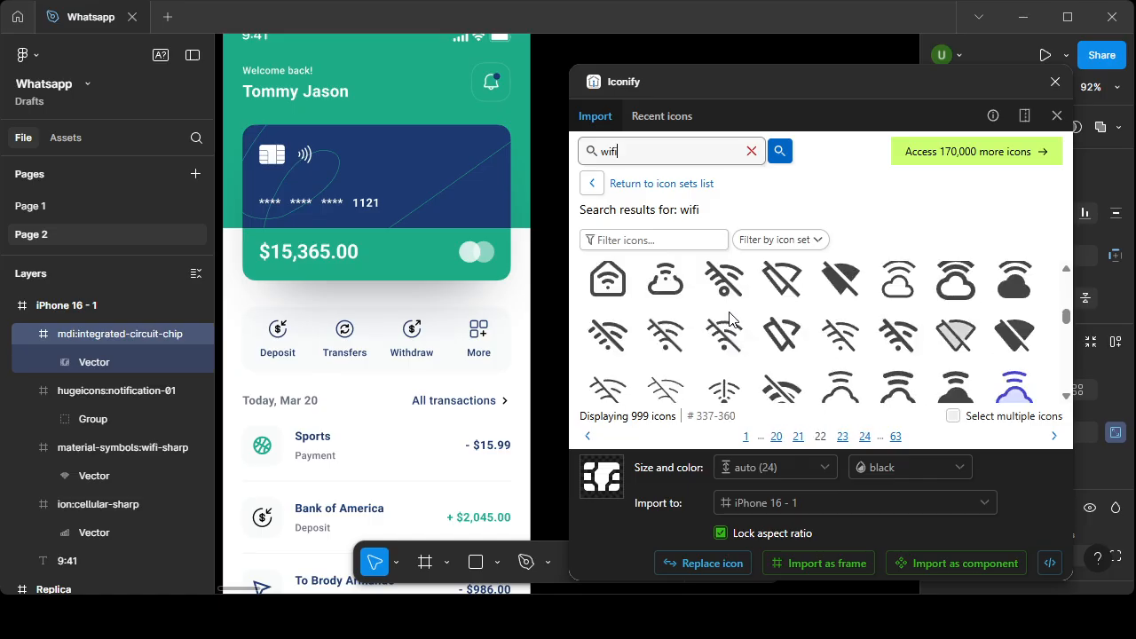
scroll(730, 319, "down", 8)
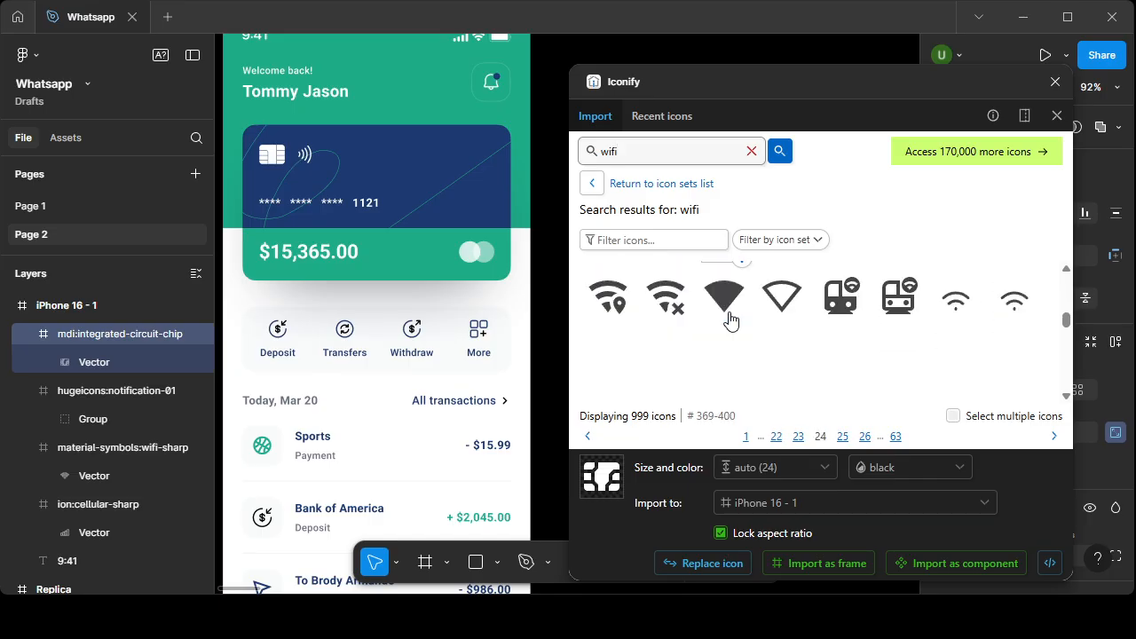
scroll(729, 320, "down", 5)
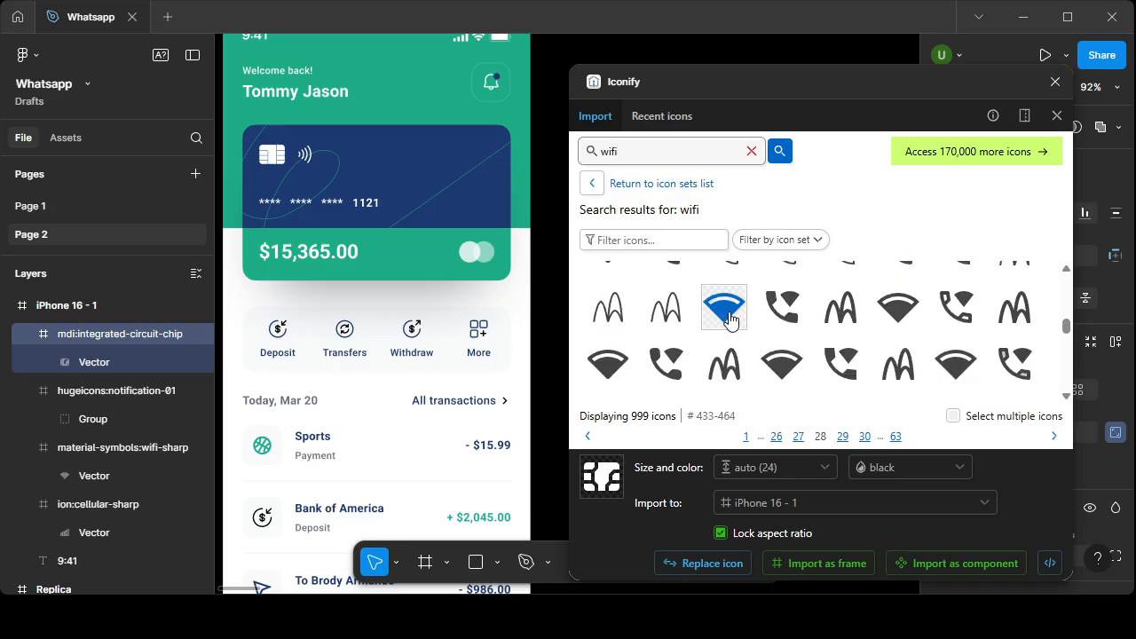
scroll(730, 319, "down", 2)
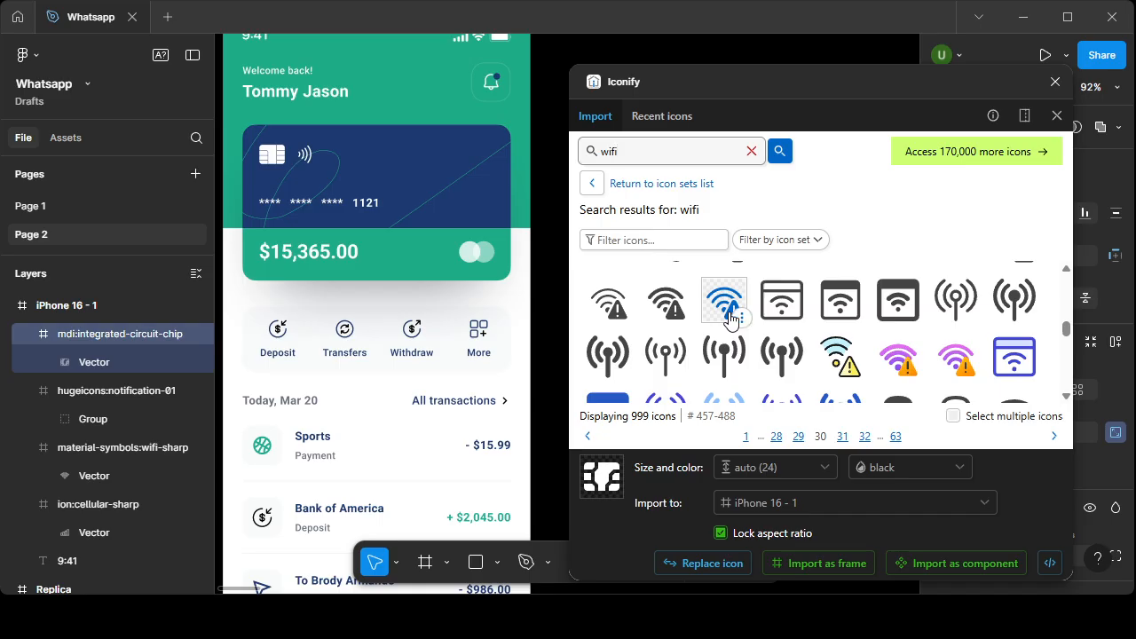
scroll(694, 366, "down", 1)
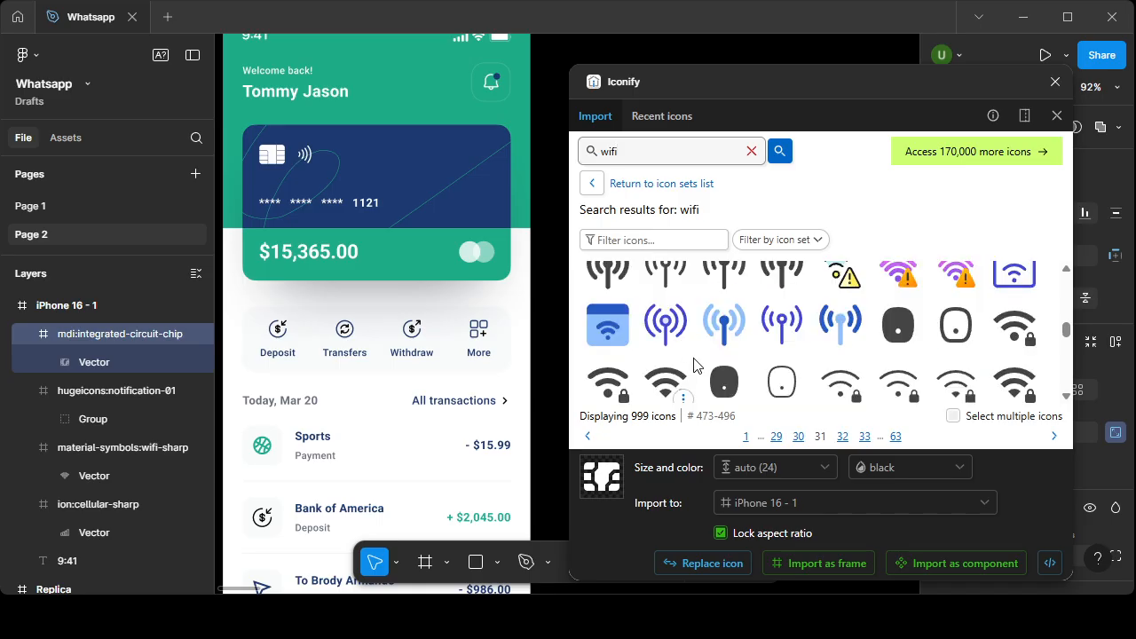
scroll(694, 366, "down", 2)
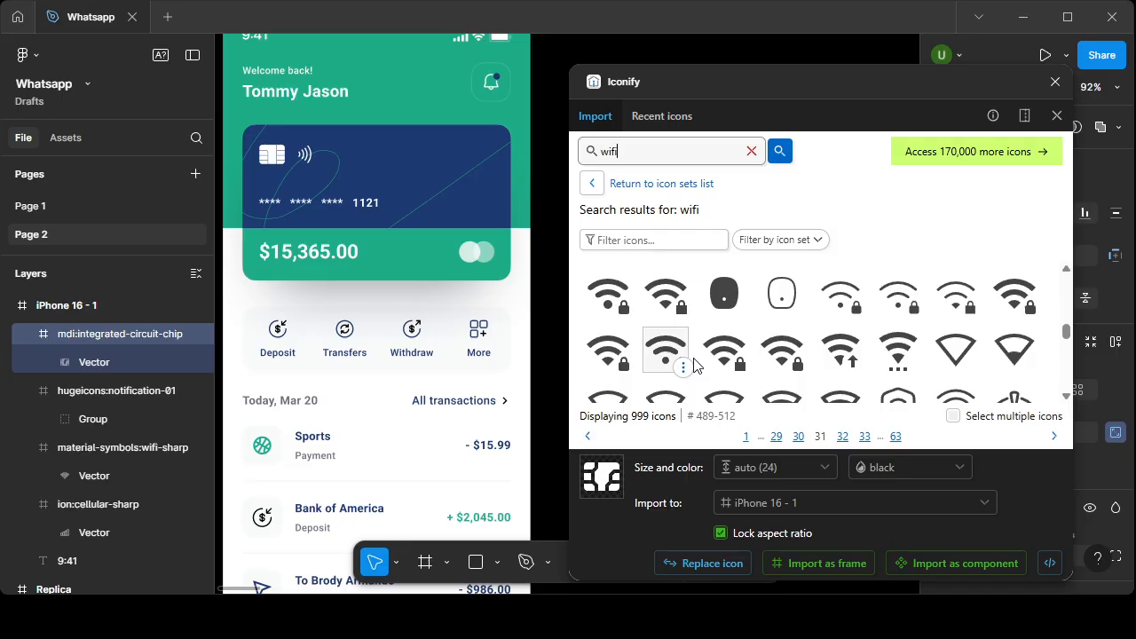
scroll(694, 366, "down", 1)
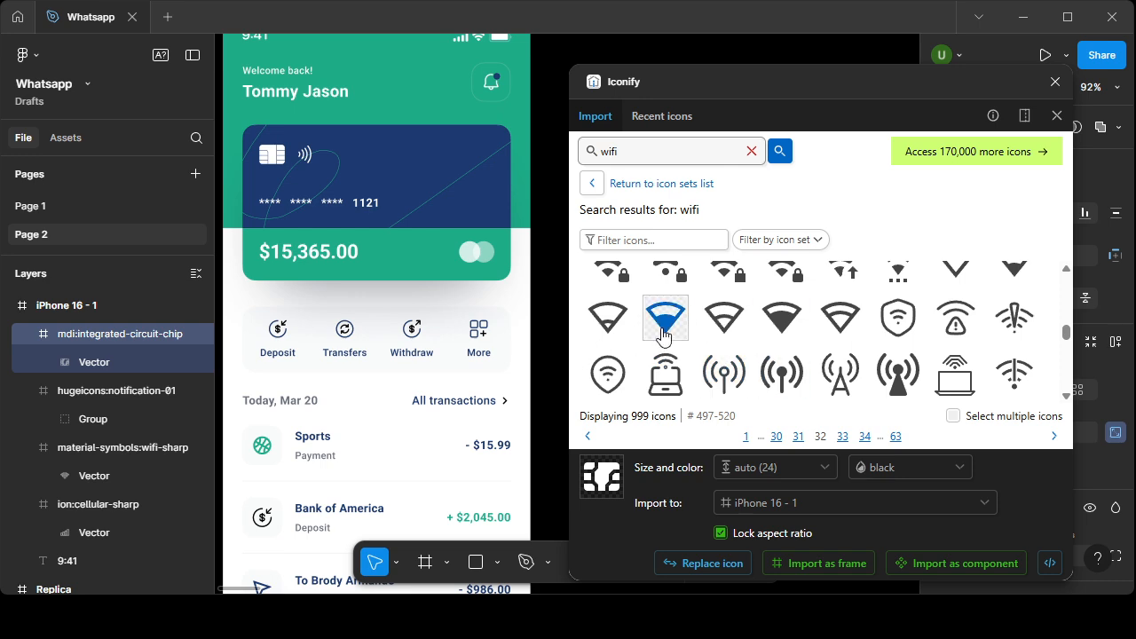
scroll(680, 333, "down", 3)
scroll(682, 334, "down", 3)
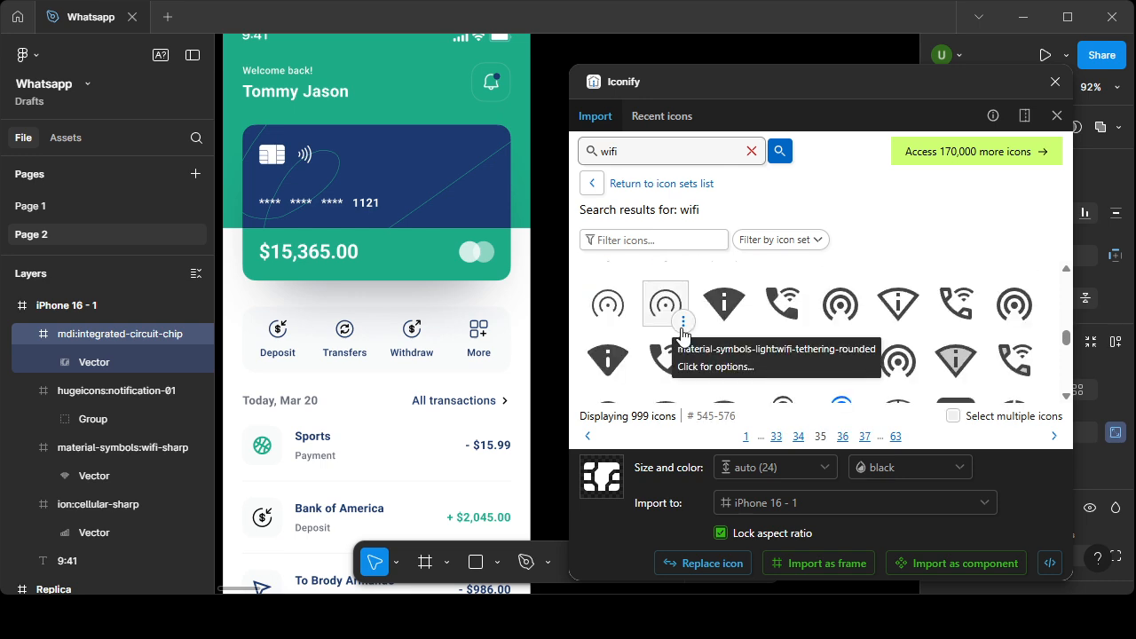
scroll(682, 334, "down", 2)
scroll(682, 334, "down", 8)
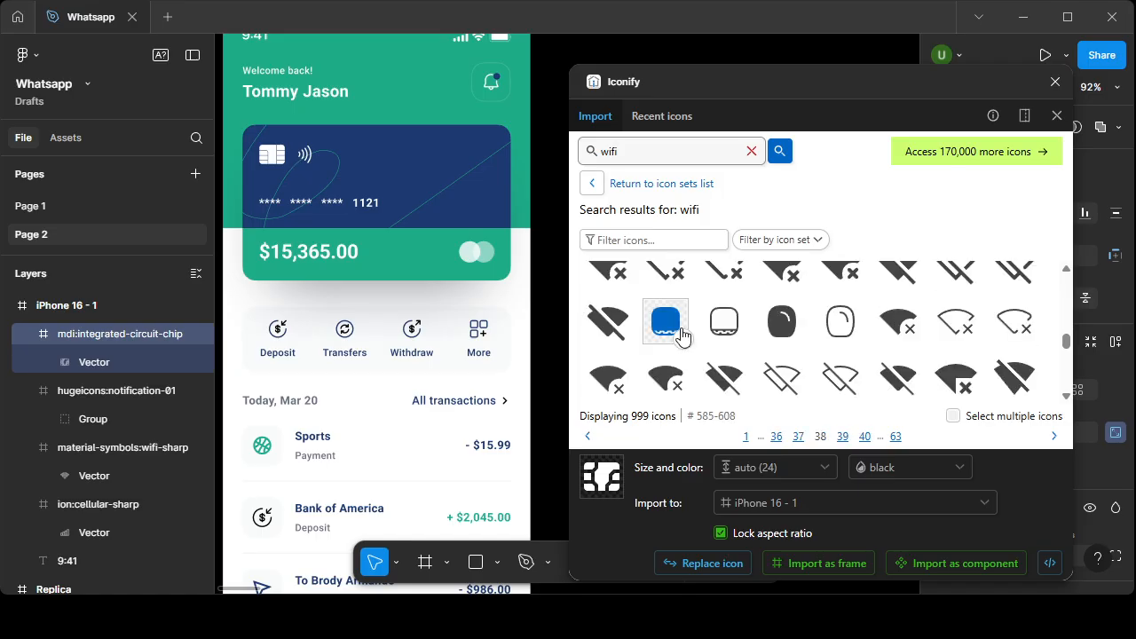
scroll(681, 334, "down", 1)
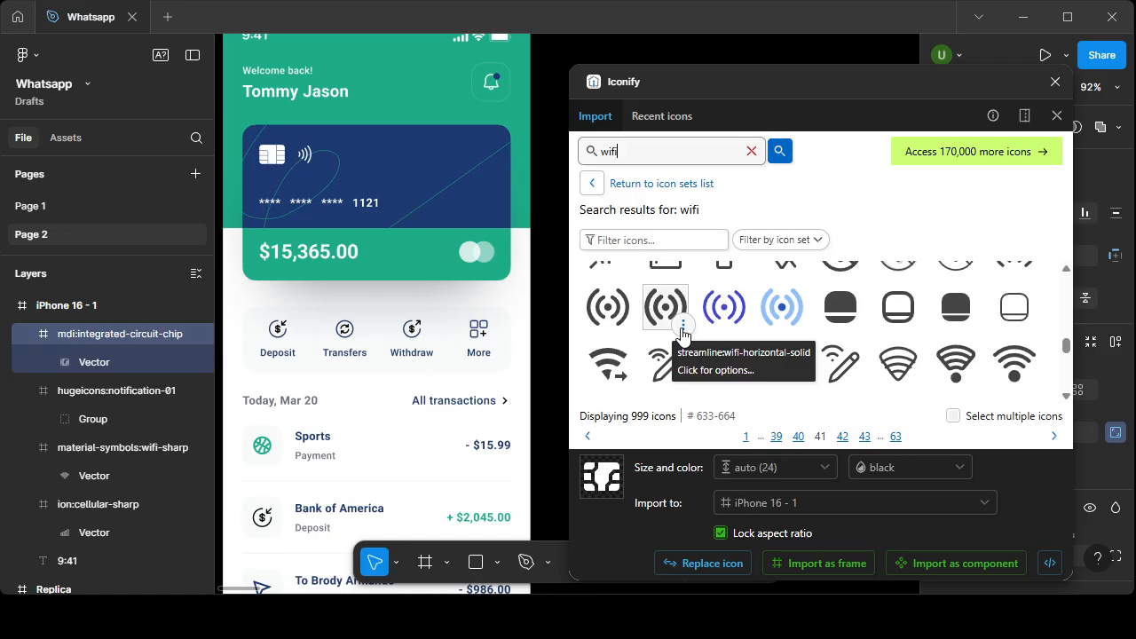
scroll(681, 333, "down", 7)
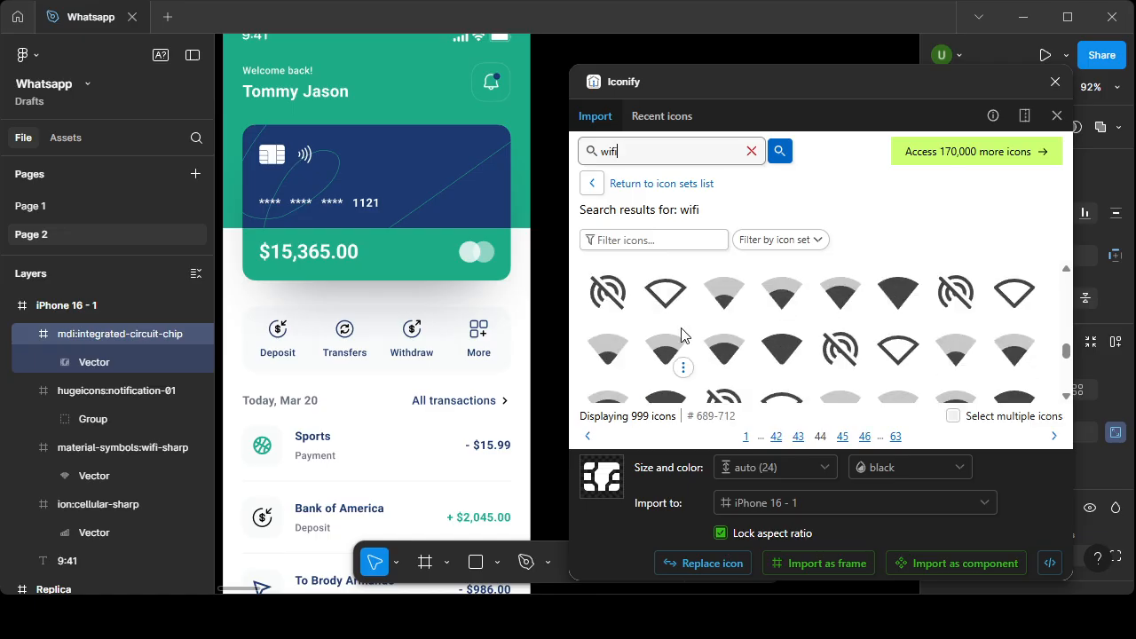
scroll(682, 336, "down", 3)
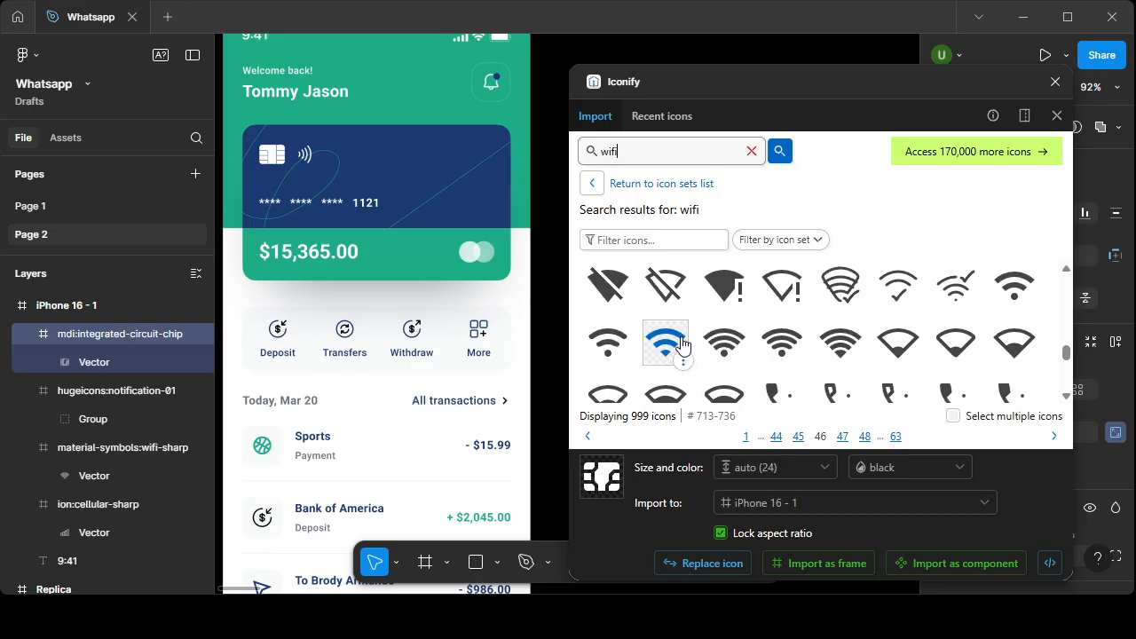
scroll(682, 344, "down", 4)
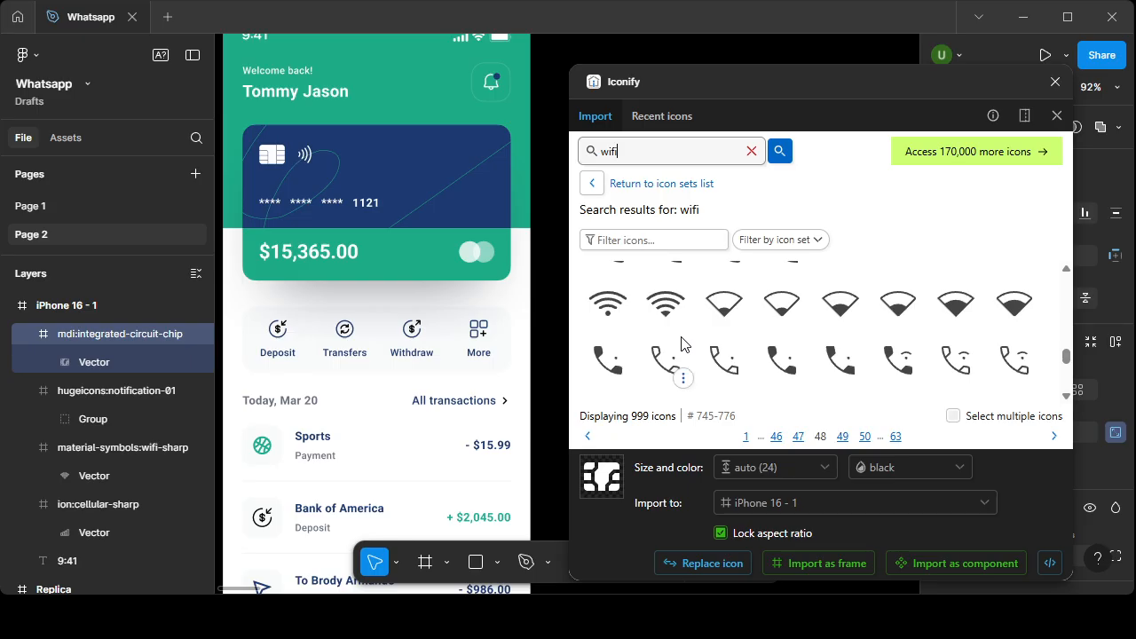
scroll(682, 344, "up", 1)
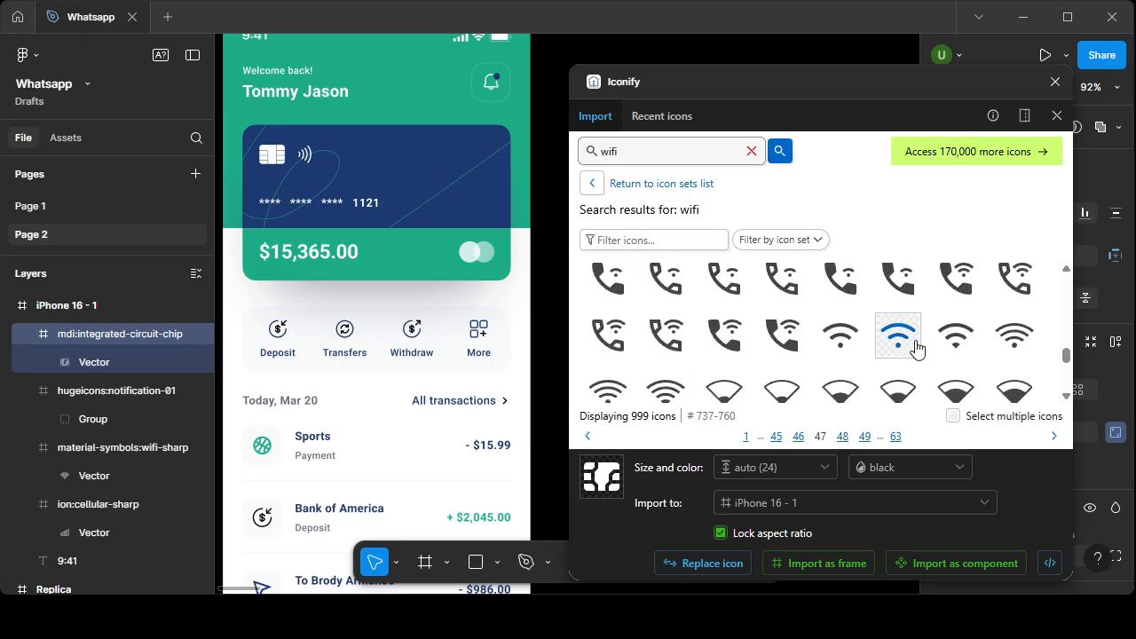
left_click(1014, 336)
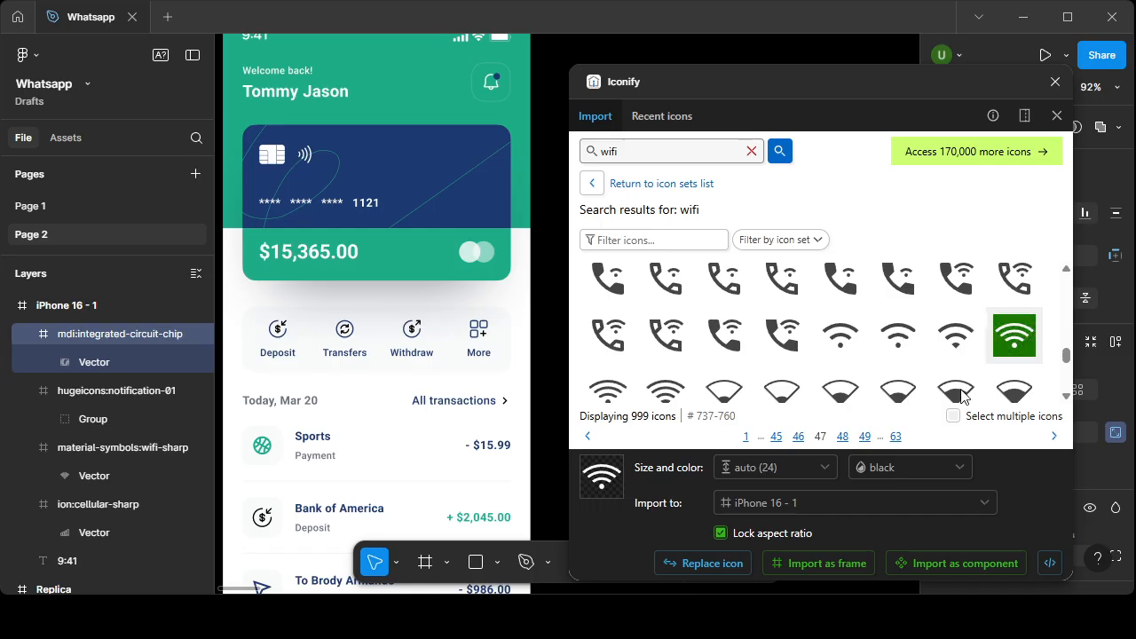
left_click(781, 564)
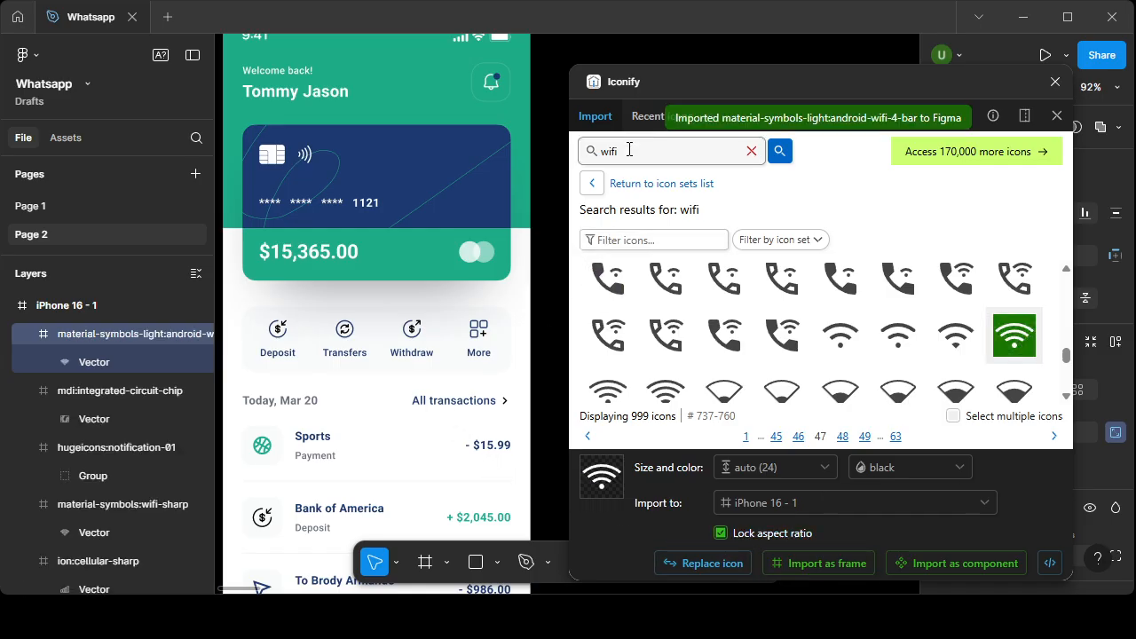
key("BackSpace")
key("BackSpace")
key("BackSpace")
key("BackSpace")
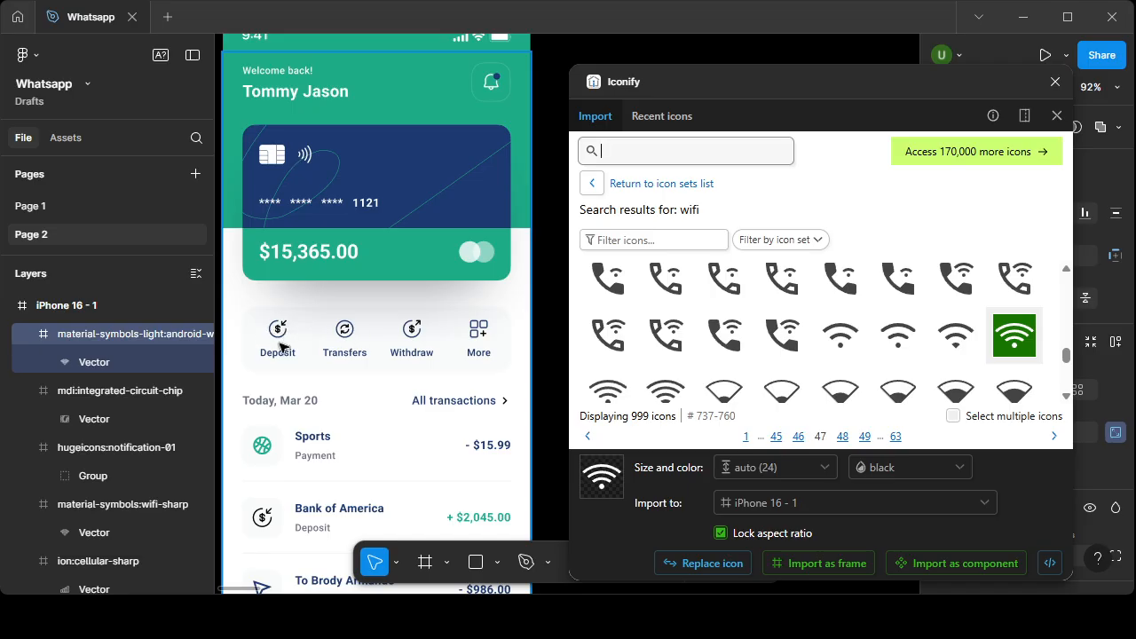
- Search Iconify for 'deposit' to list its 13 bank and money-transfer icons
type("dep")
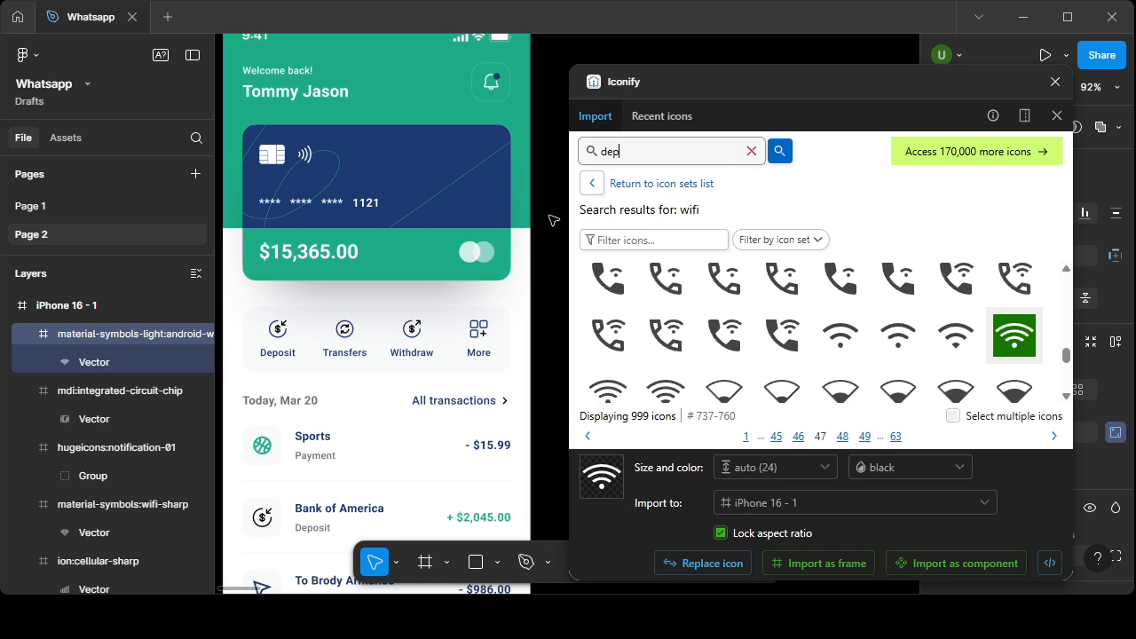
type("osit")
key("Return")
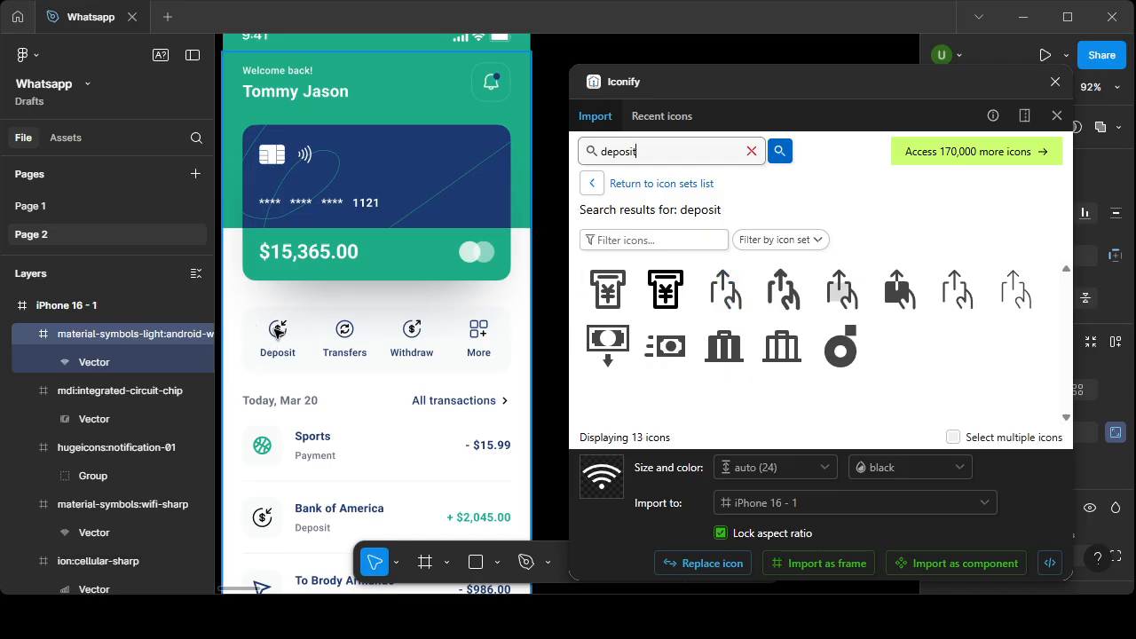
mouse_move(697, 312)
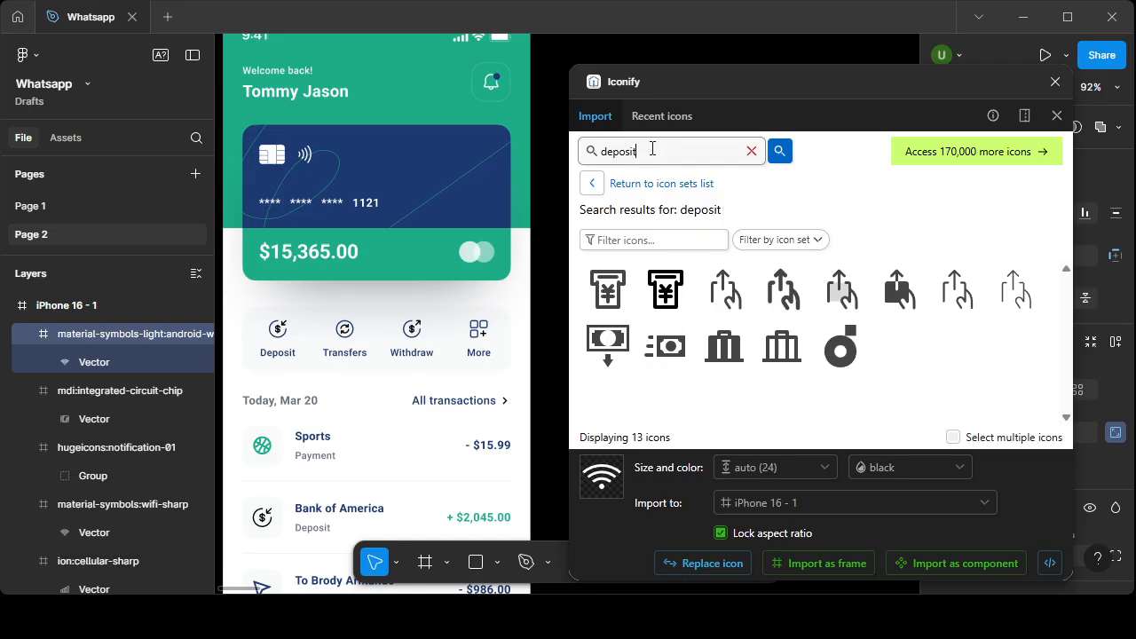
key("BackSpace")
key("BackSpace")
key("BackSpace")
key("BackSpace")
key("BackSpace")
key("BackSpace")
key("BackSpace")
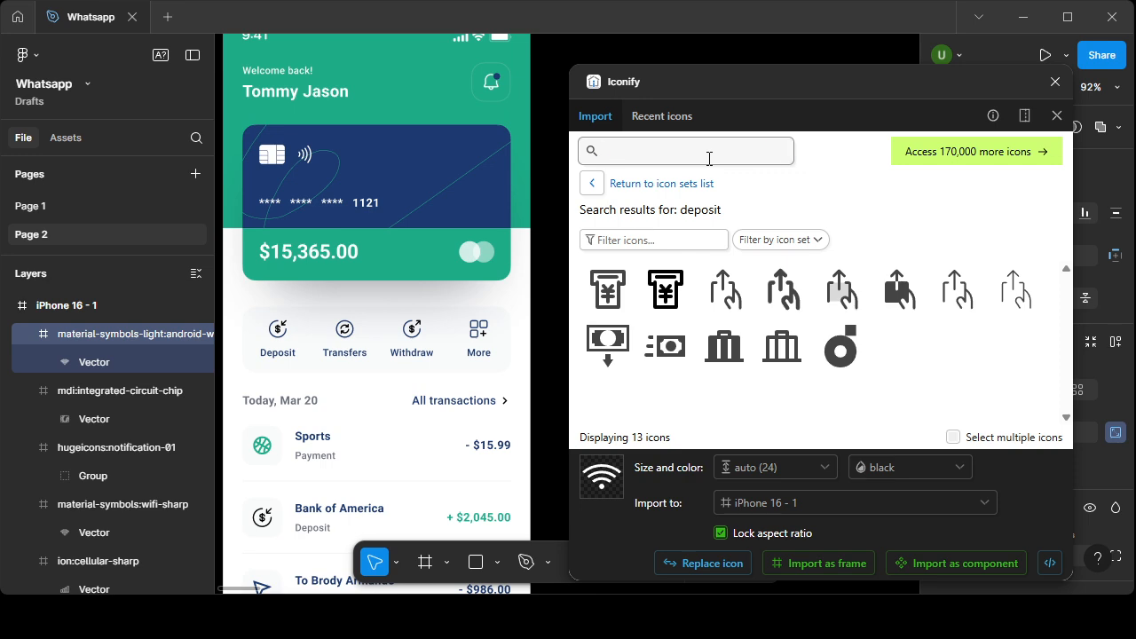
type("s")
key("BackSpace")
type("dollar")
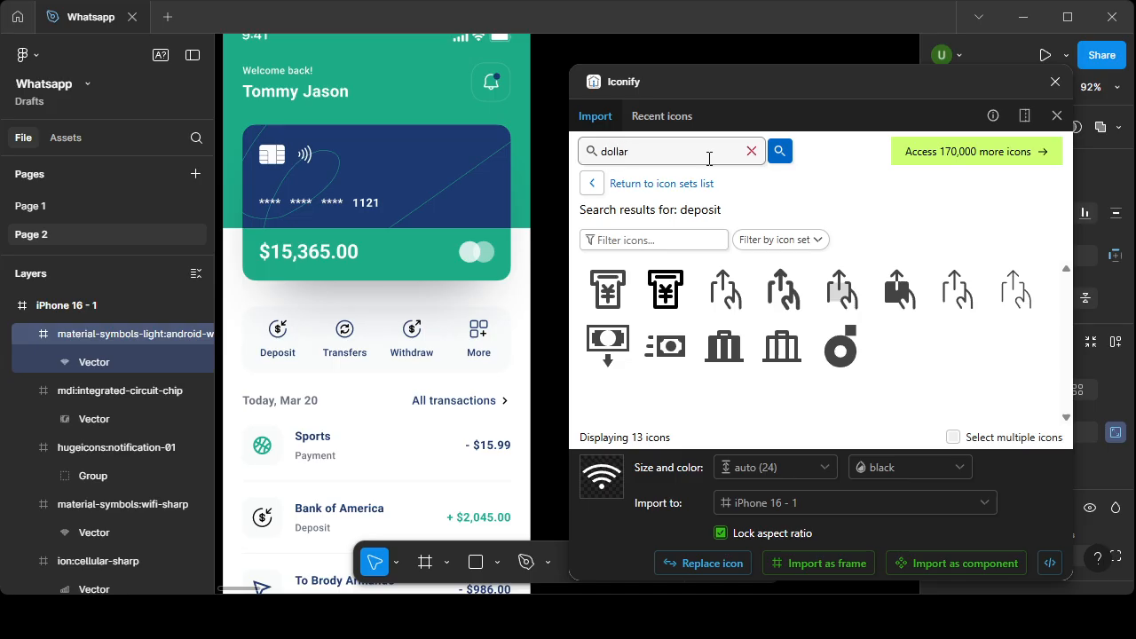
key("Return")
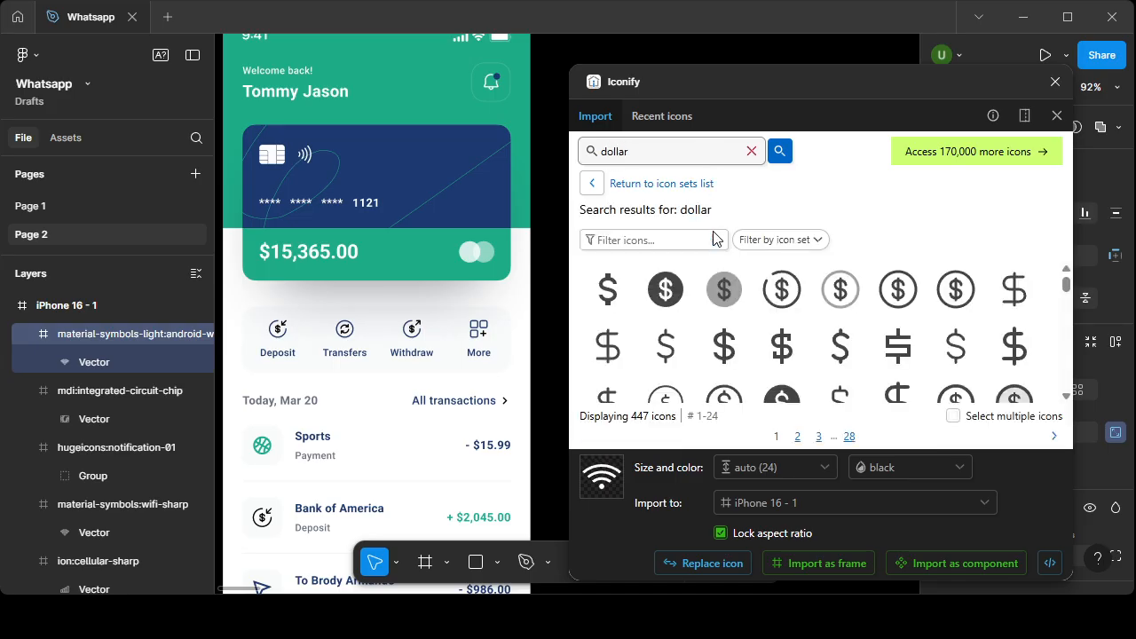
mouse_move(714, 345)
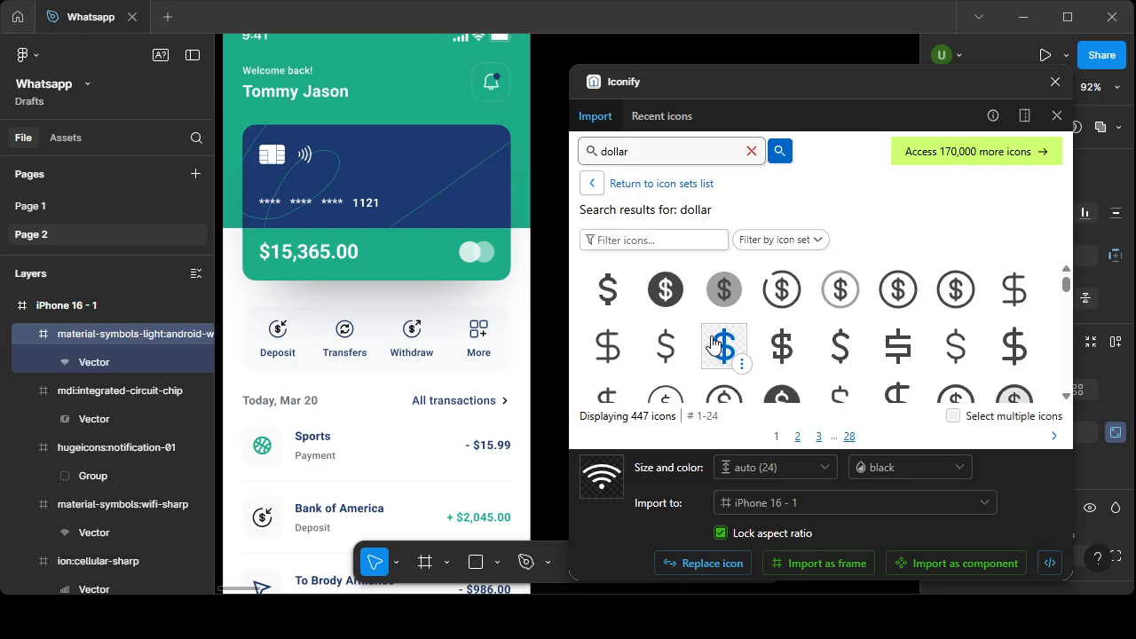
scroll(715, 344, "down", 10)
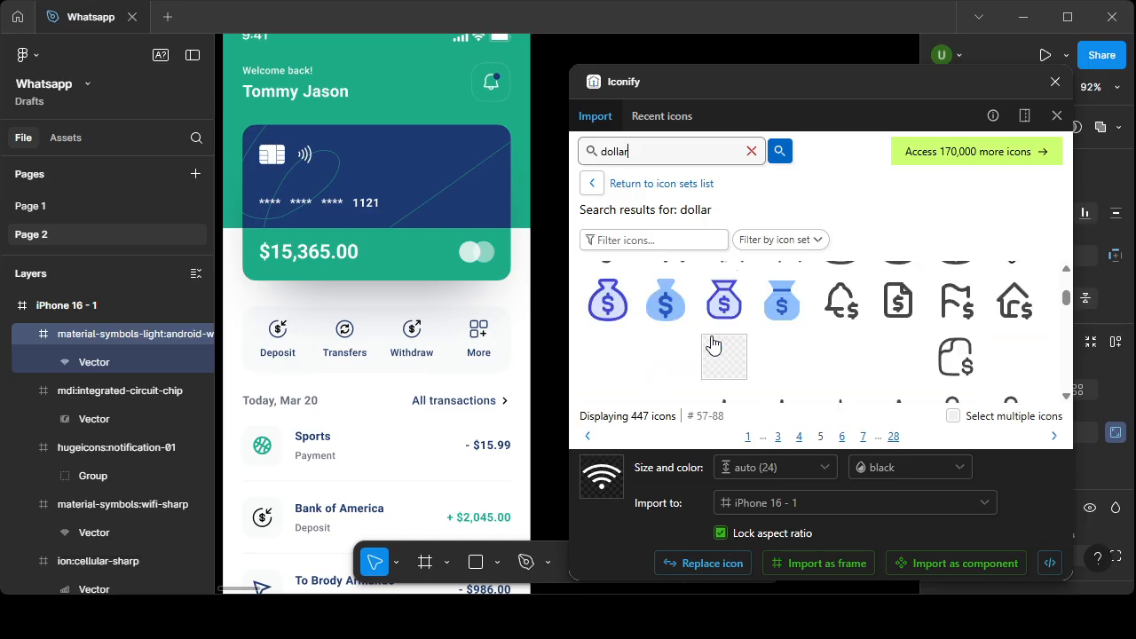
scroll(713, 344, "up", 2)
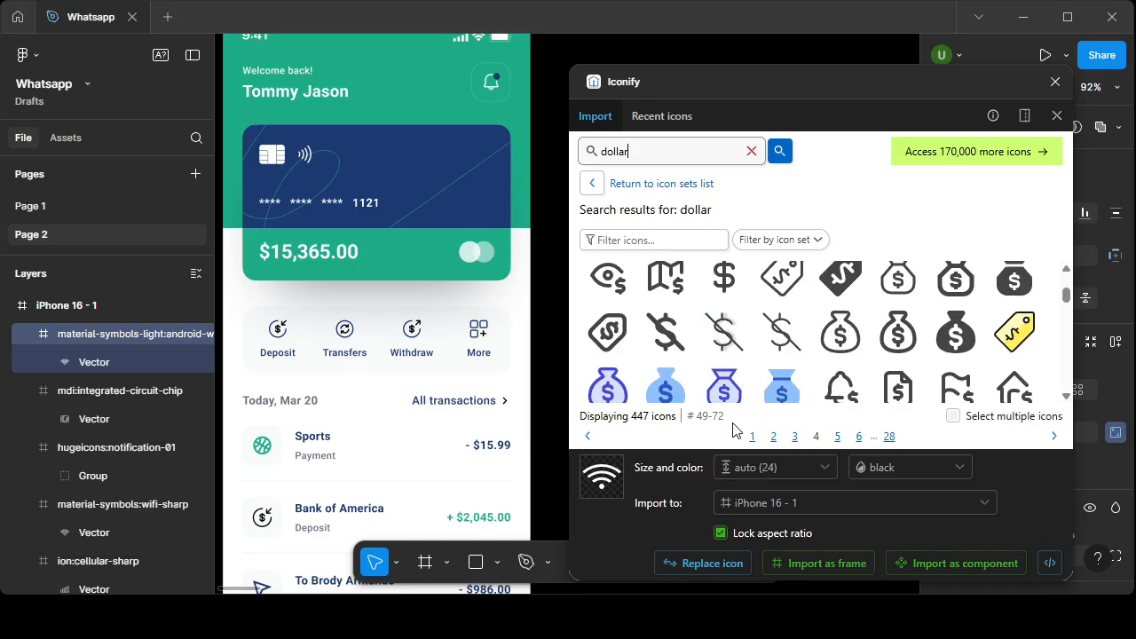
scroll(725, 355, "down", 3)
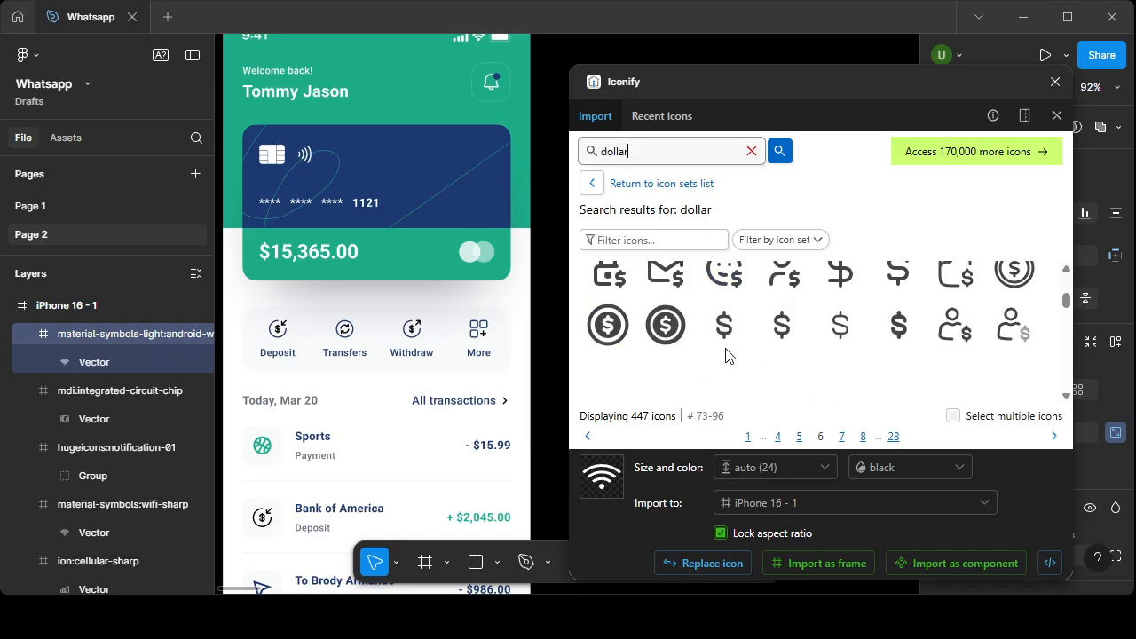
scroll(725, 355, "down", 5)
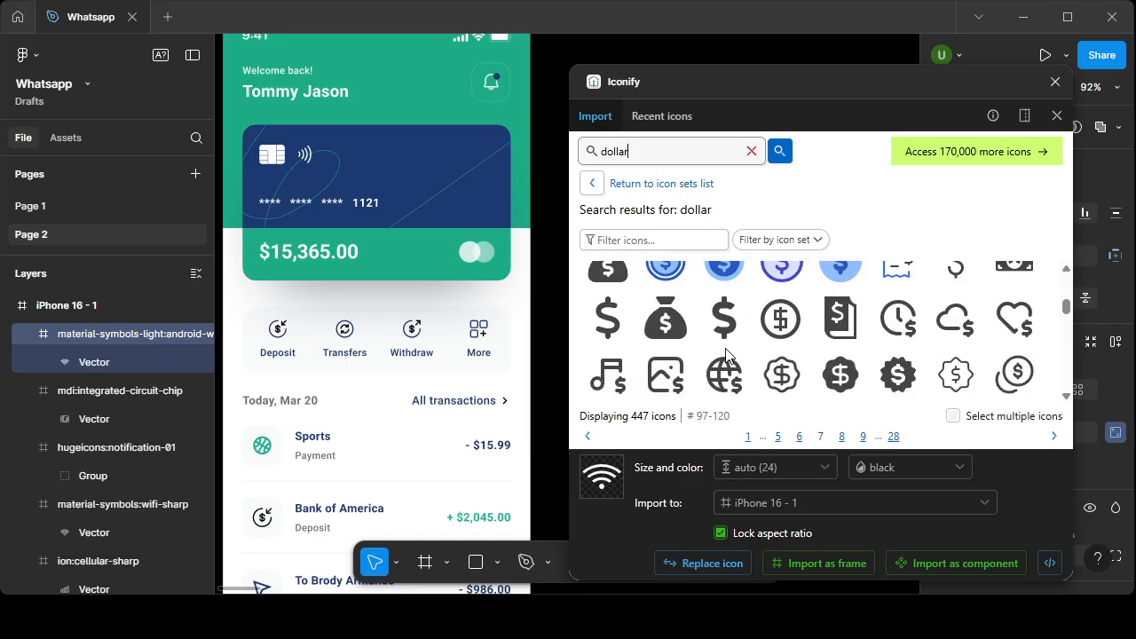
scroll(725, 355, "down", 3)
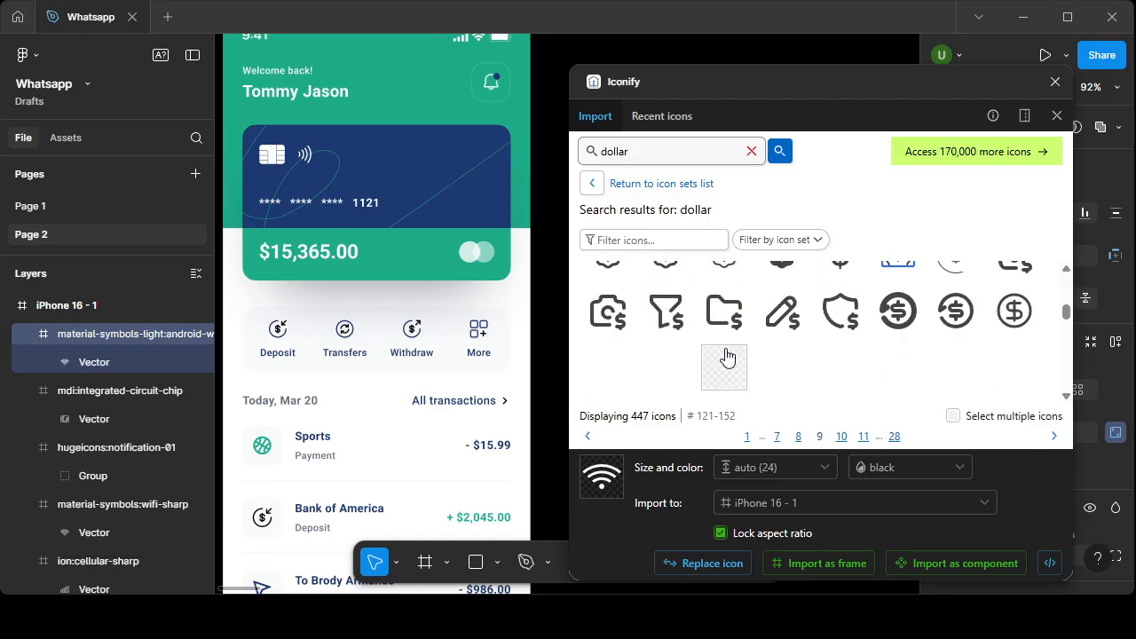
scroll(725, 355, "down", 8)
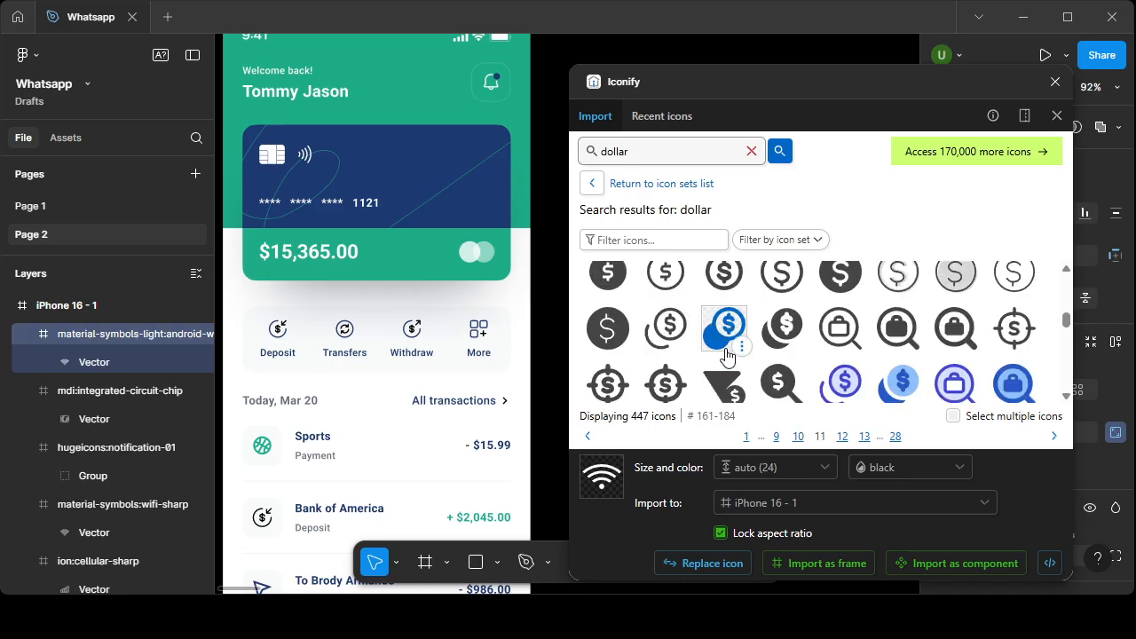
scroll(725, 355, "up", 2)
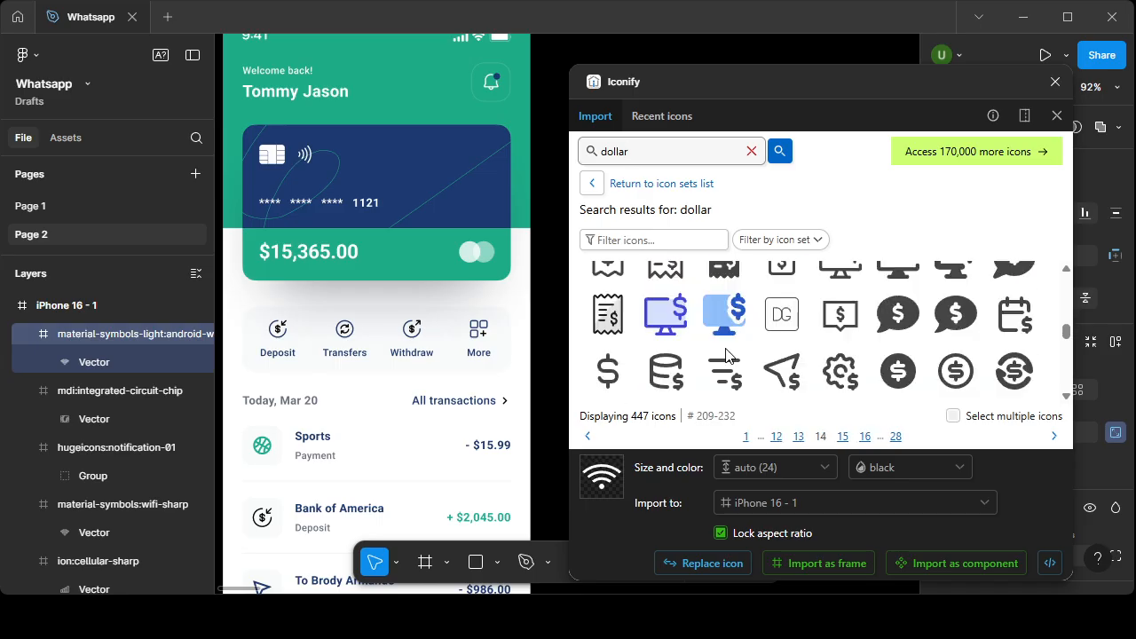
scroll(726, 355, "up", 2)
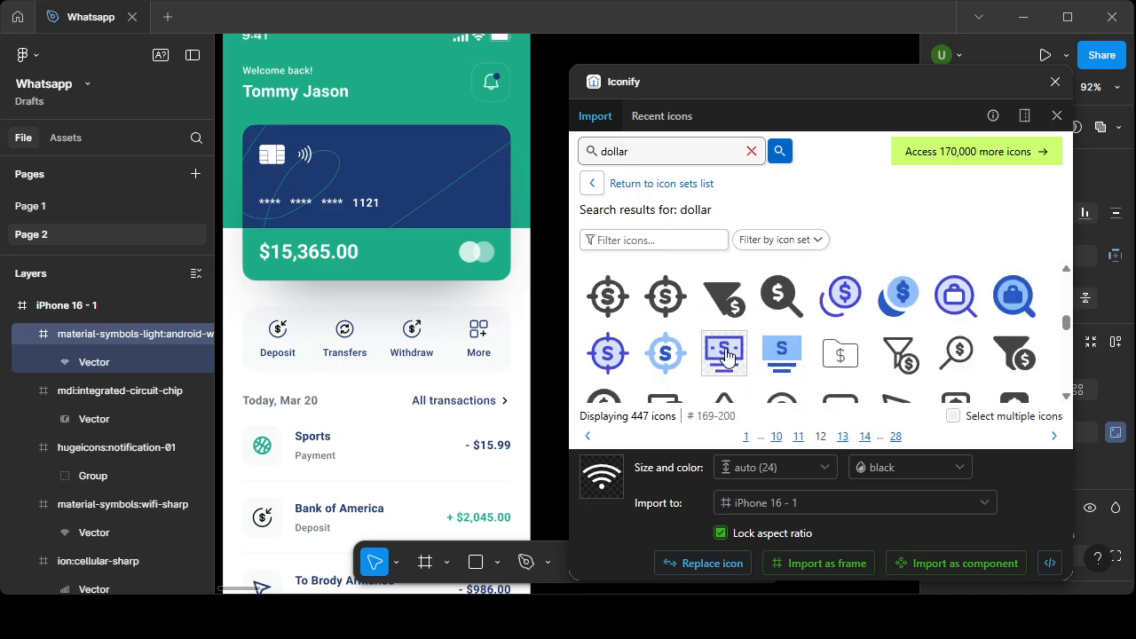
scroll(725, 355, "down", 2)
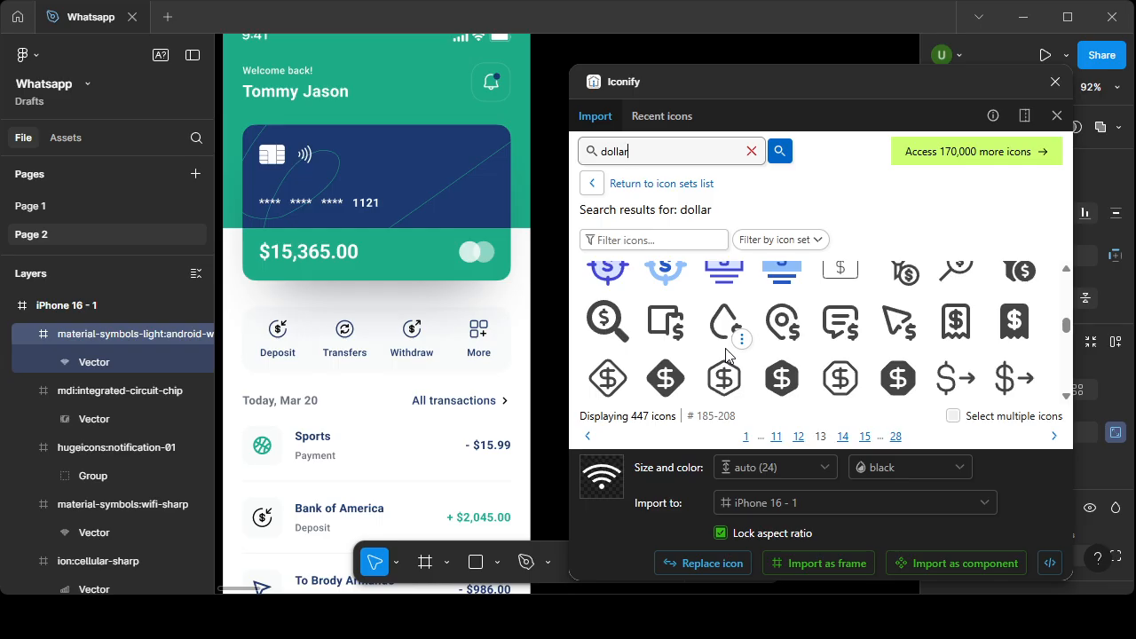
scroll(726, 355, "down", 6)
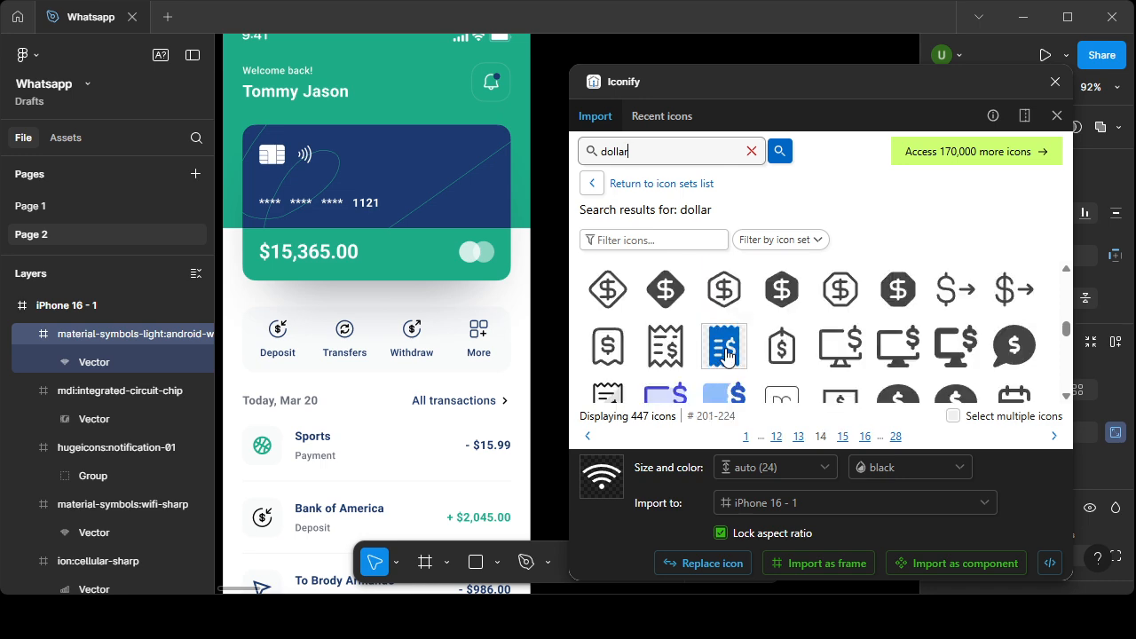
scroll(726, 355, "down", 3)
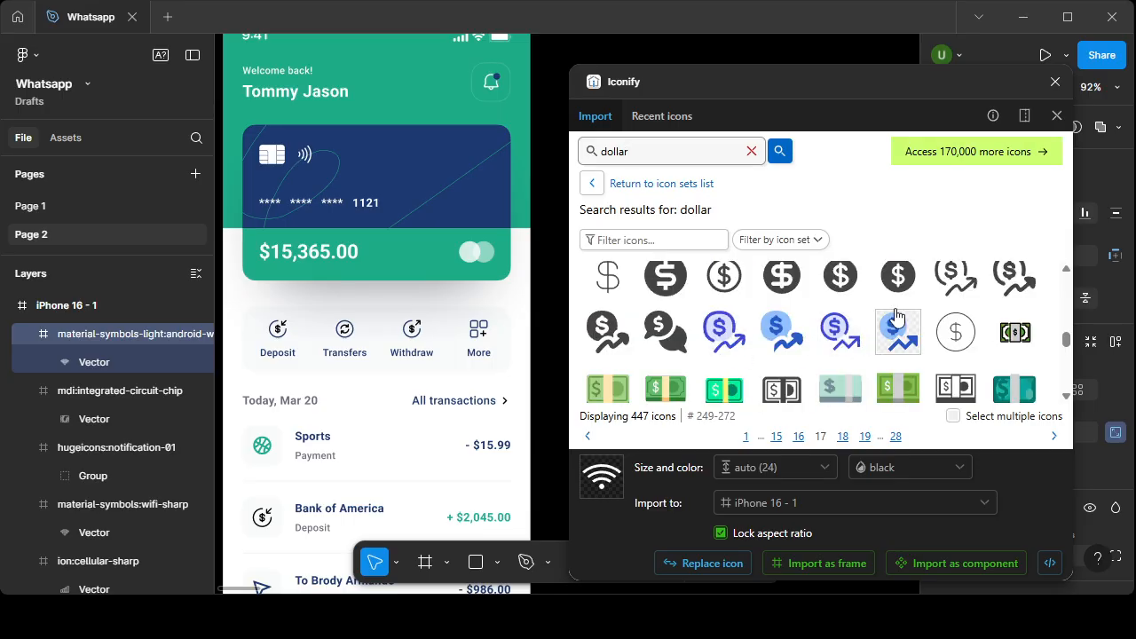
scroll(712, 331, "down", 3)
scroll(713, 331, "down", 3)
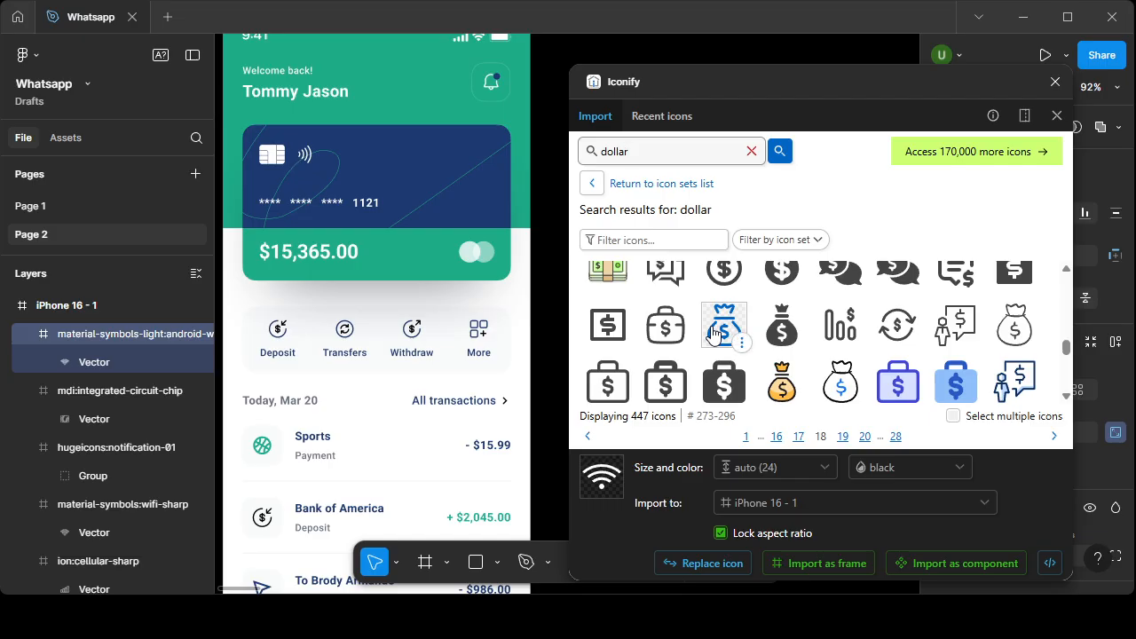
scroll(712, 331, "down", 2)
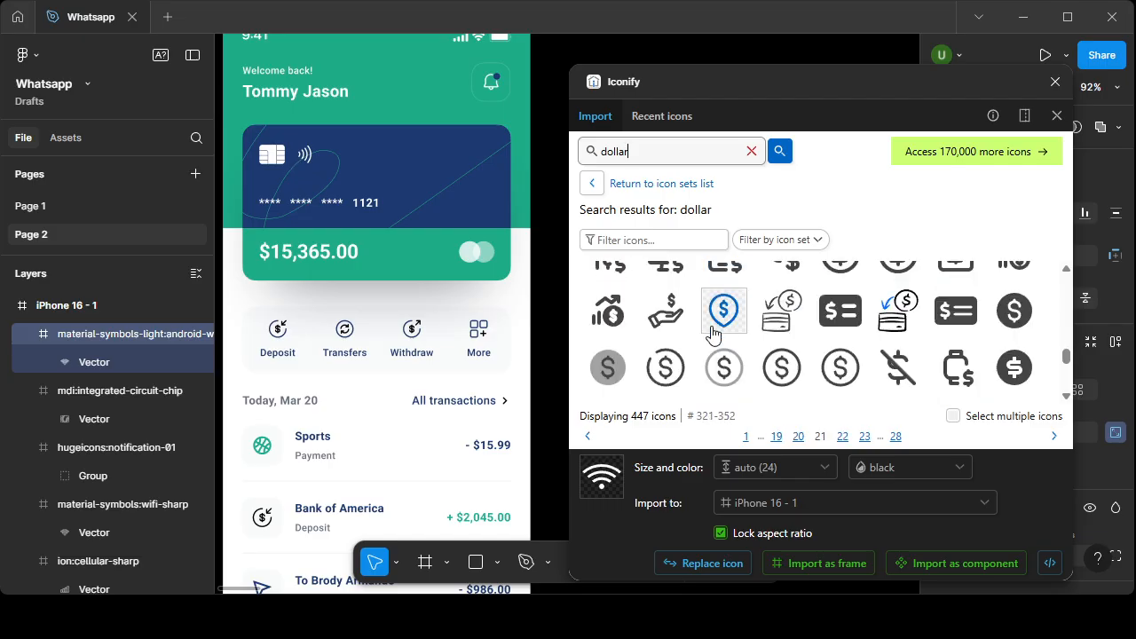
scroll(714, 332, "down", 2)
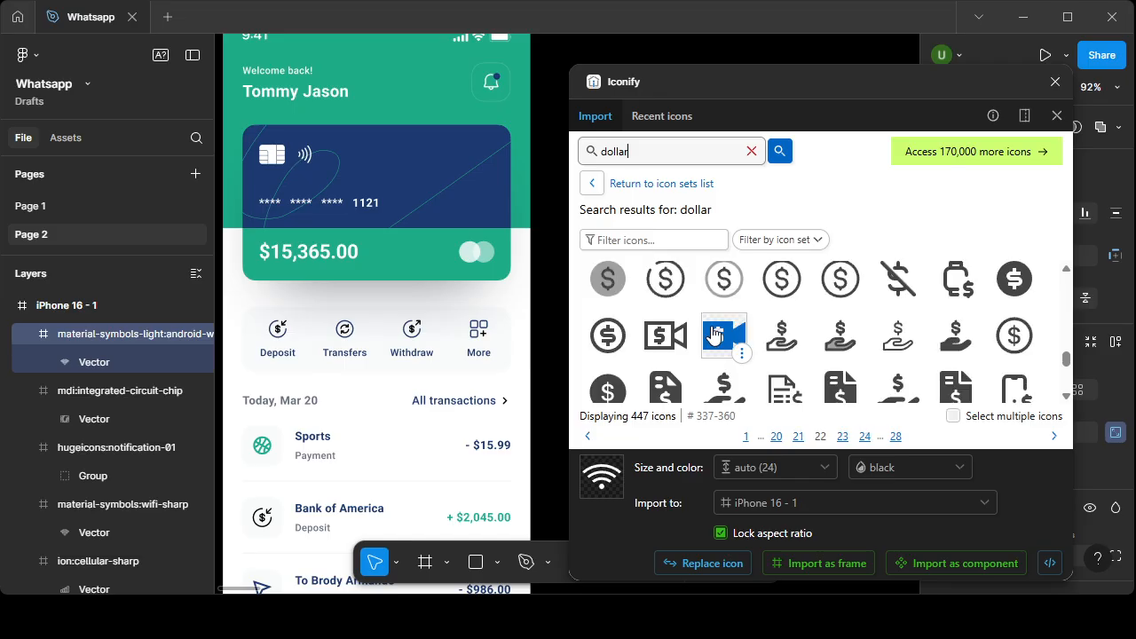
scroll(714, 333, "down", 8)
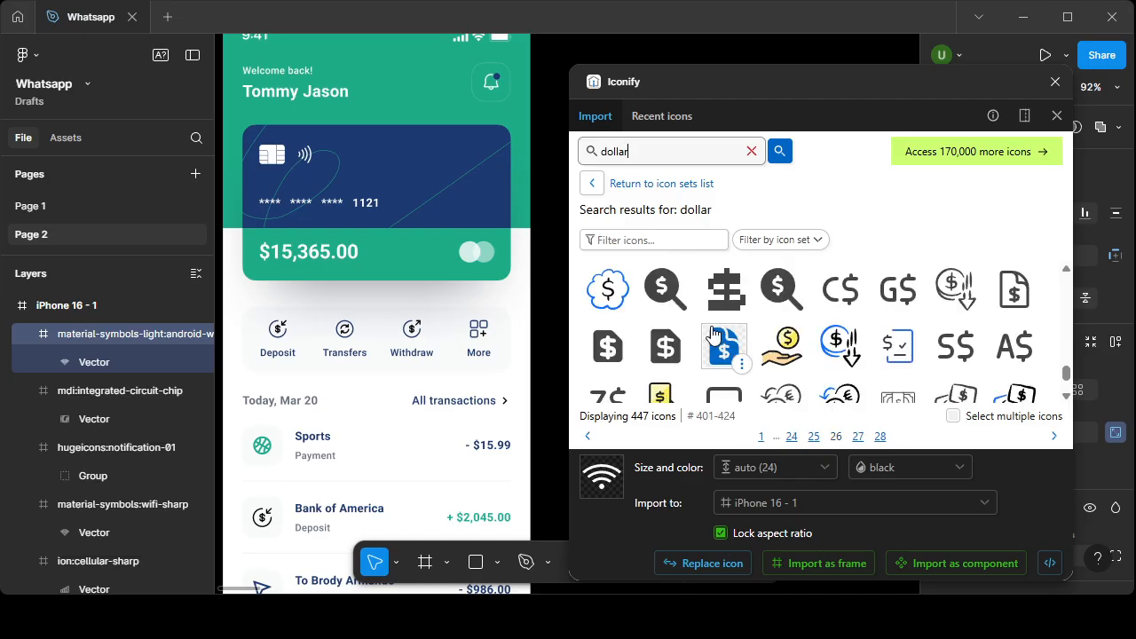
scroll(715, 333, "up", 12)
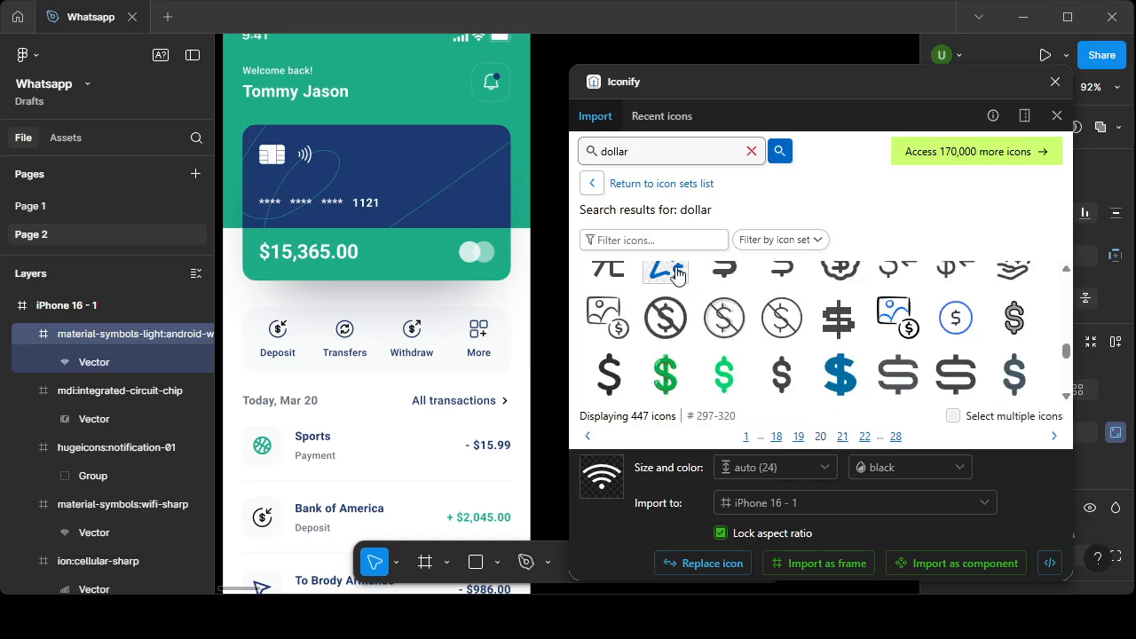
- Search 'incoom' and import healthicons:low-income-level-outline into the iPhone 16 - 1 frame
key("BackSpace")
key("BackSpace")
key("BackSpace")
key("BackSpace")
key("BackSpace")
key("BackSpace")
type("inco")
type("om")
key("Return")
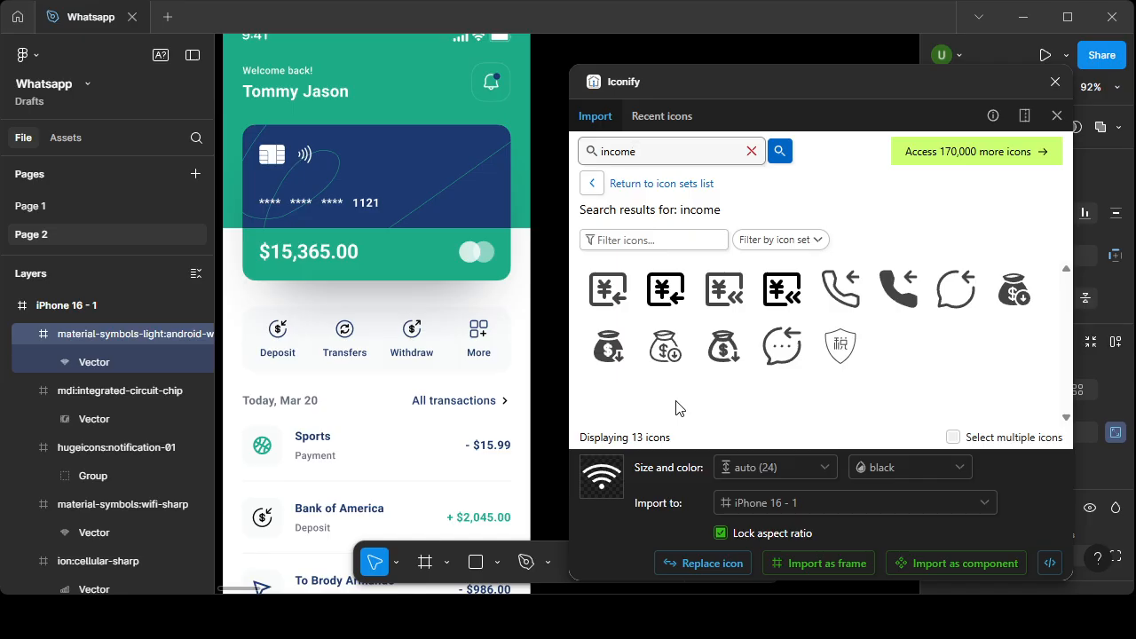
left_click(674, 355)
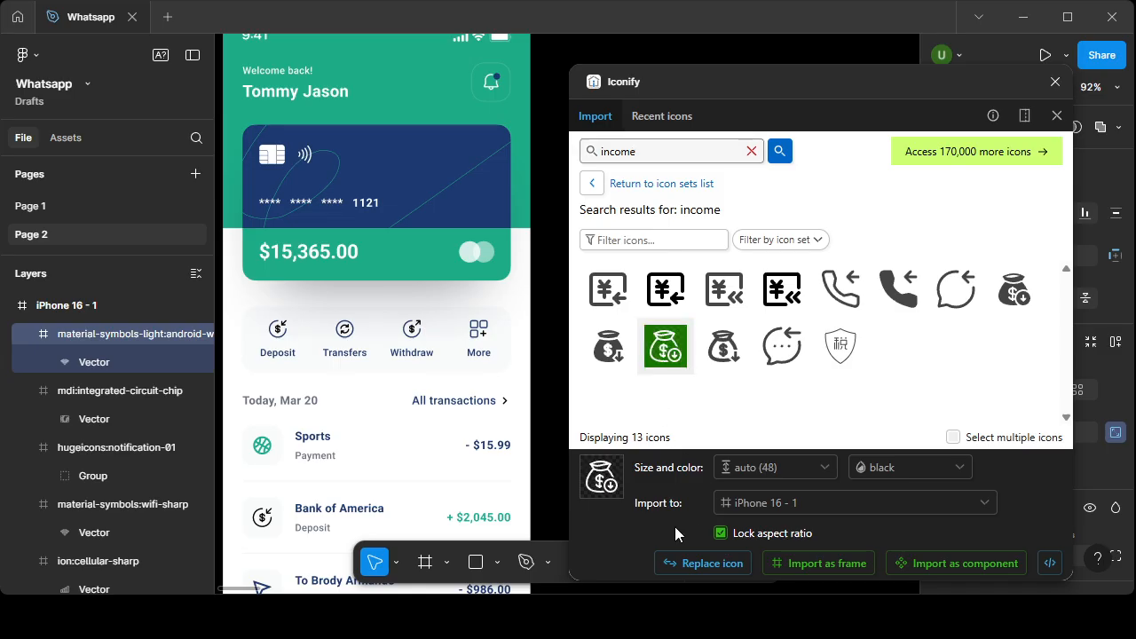
left_click(804, 566)
left_click(657, 152)
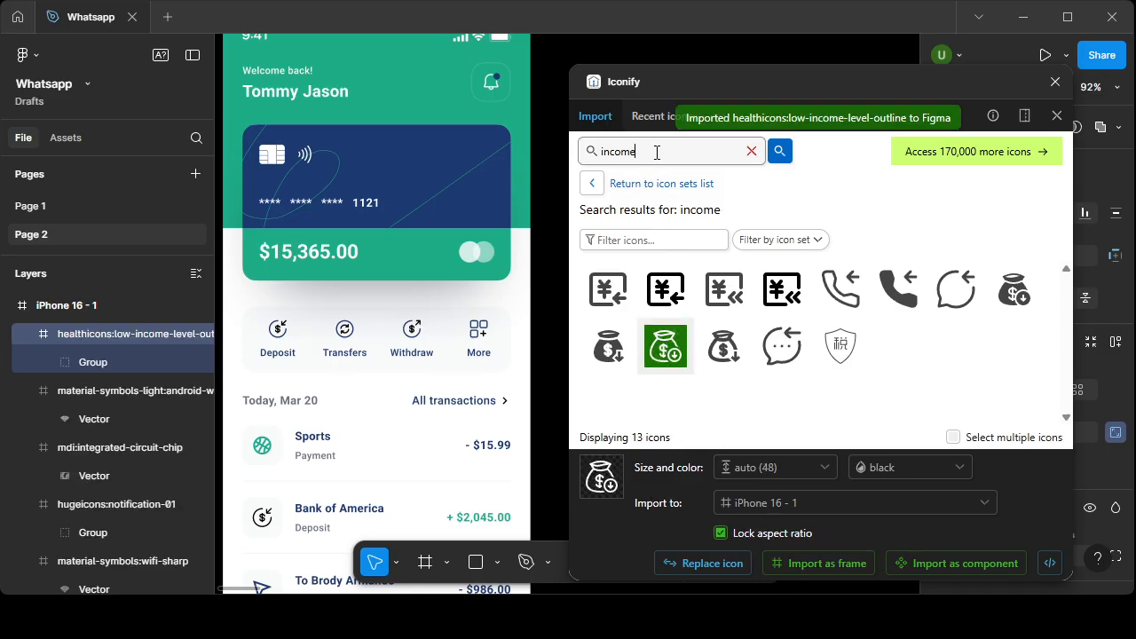
key("BackSpace")
key("BackSpace")
key("BackSpace")
key("BackSpace")
key("BackSpace")
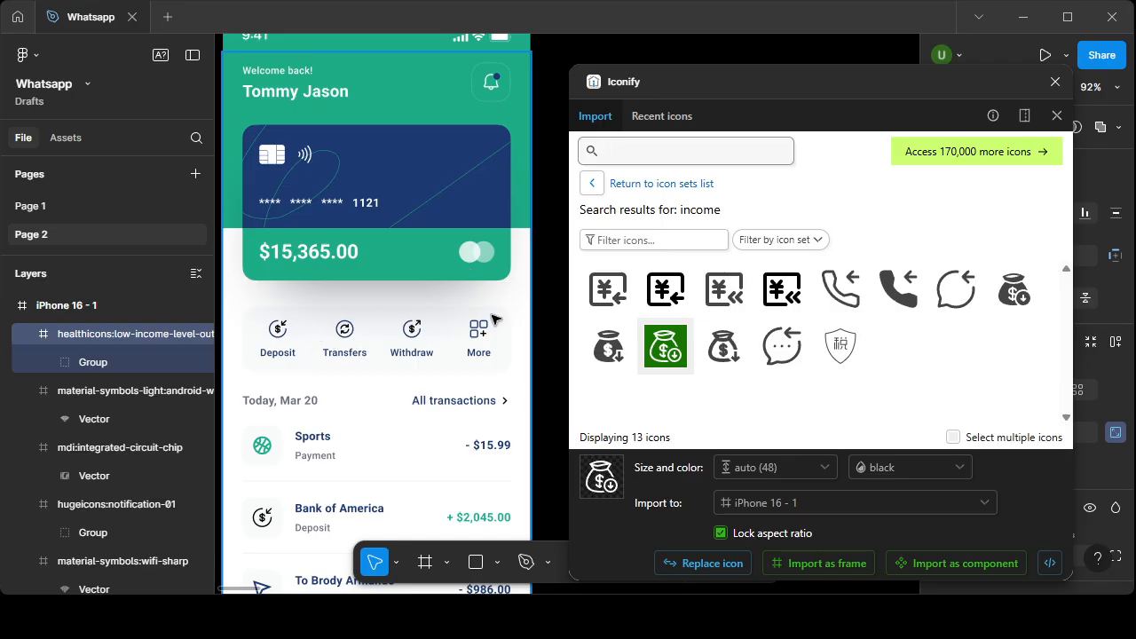
left_click(662, 152)
- Search Iconify for 'history' and browse the 282 clock and history-arrow results
type("his")
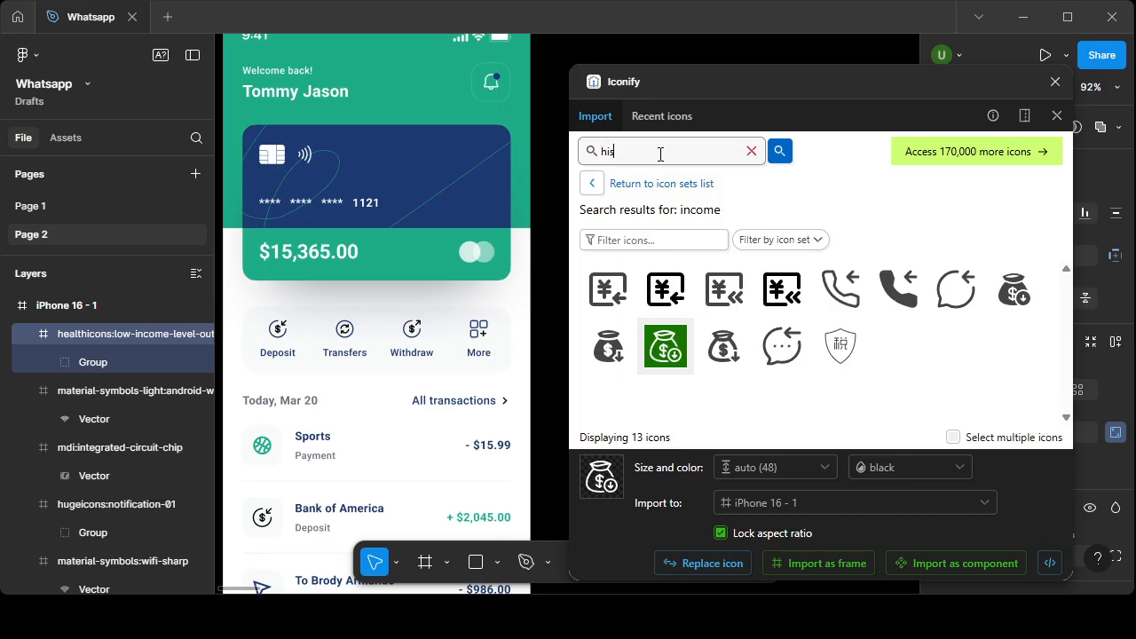
type("tory")
key("Return")
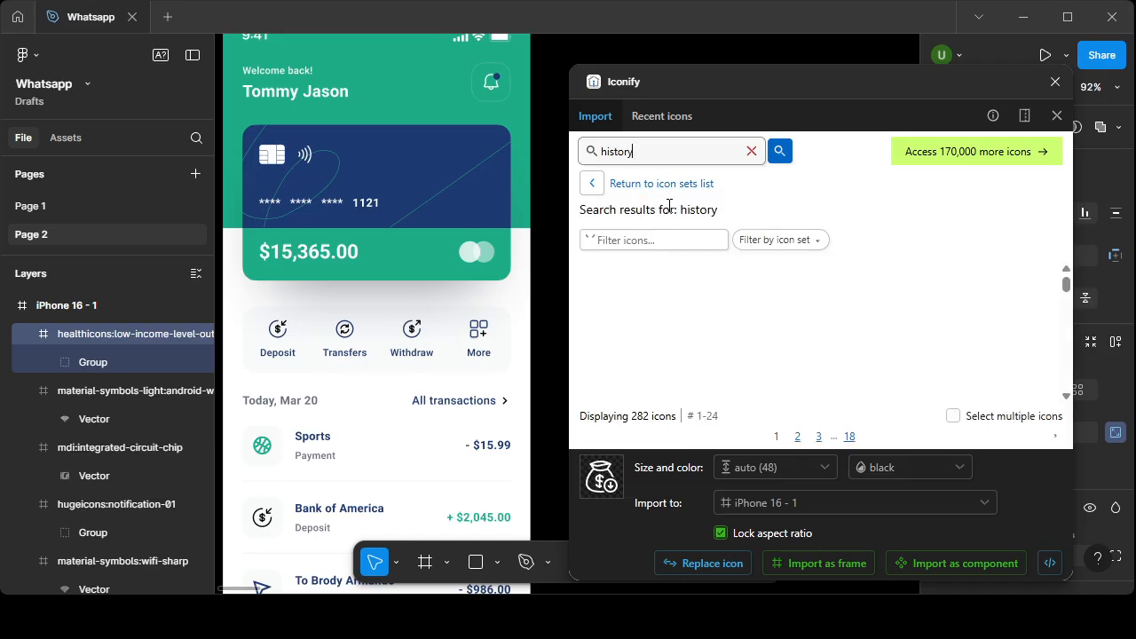
scroll(737, 337, "down", 5)
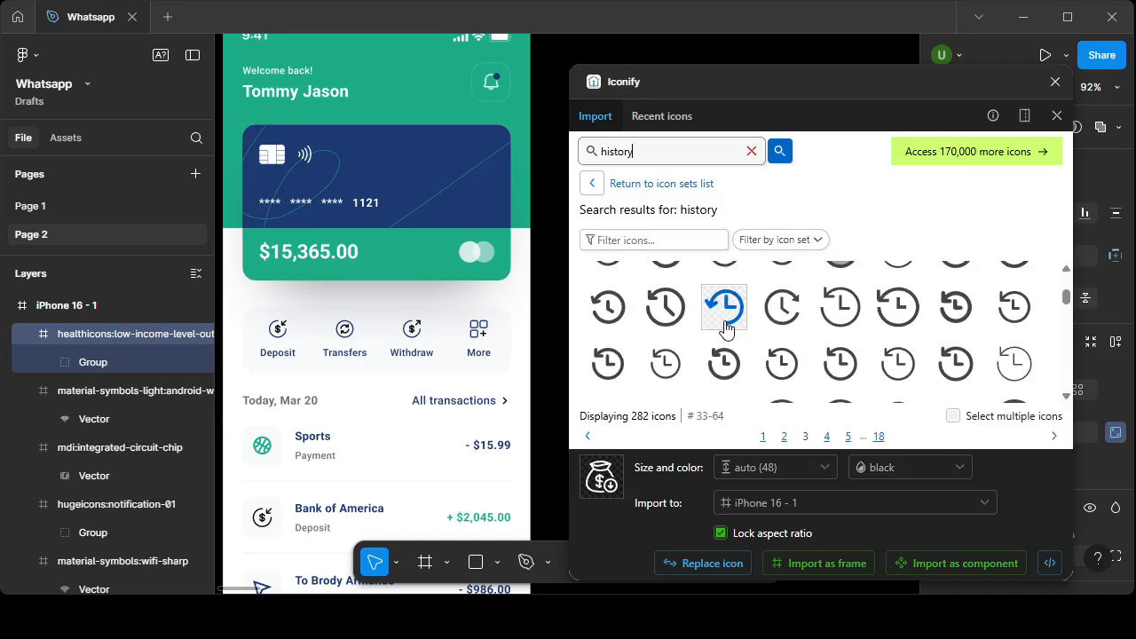
scroll(726, 330, "down", 3)
scroll(725, 333, "down", 2)
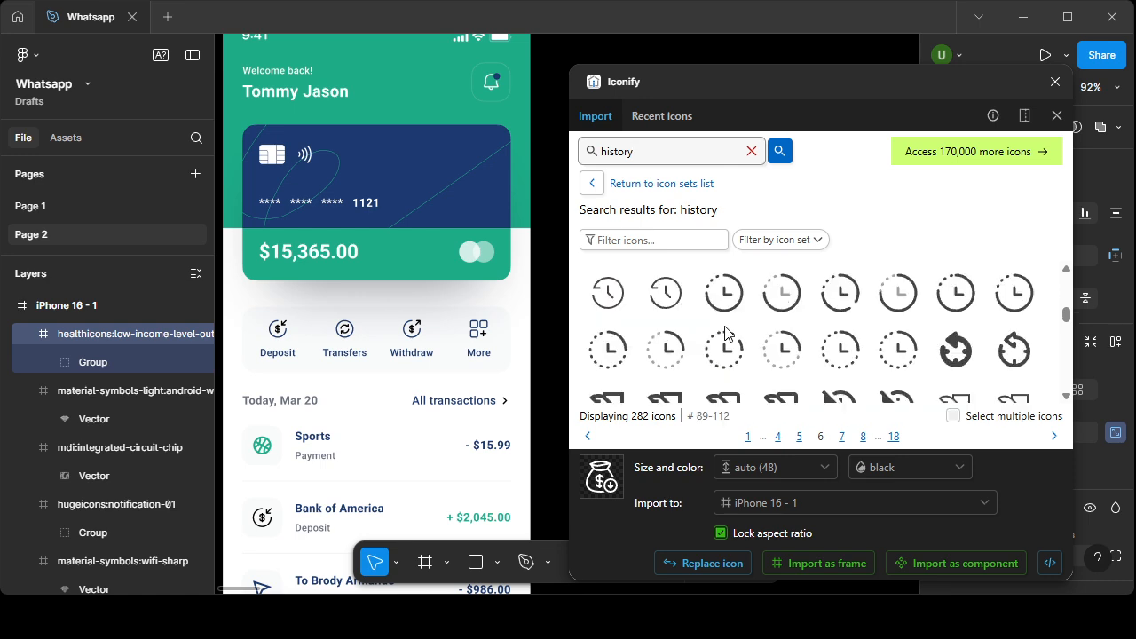
scroll(725, 333, "down", 9)
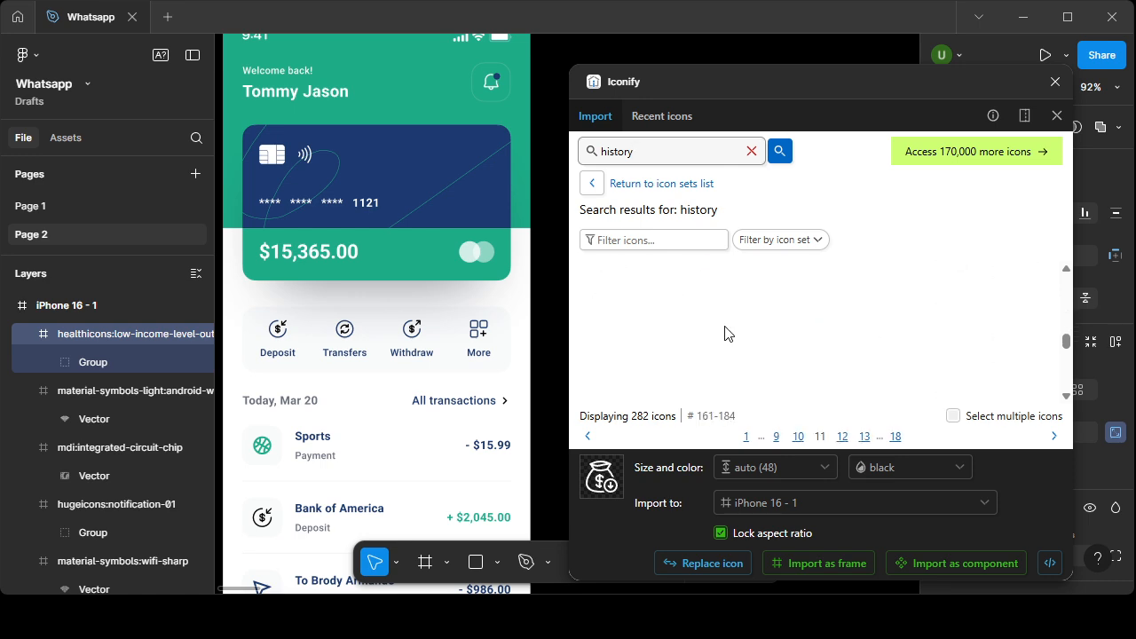
scroll(725, 333, "down", 5)
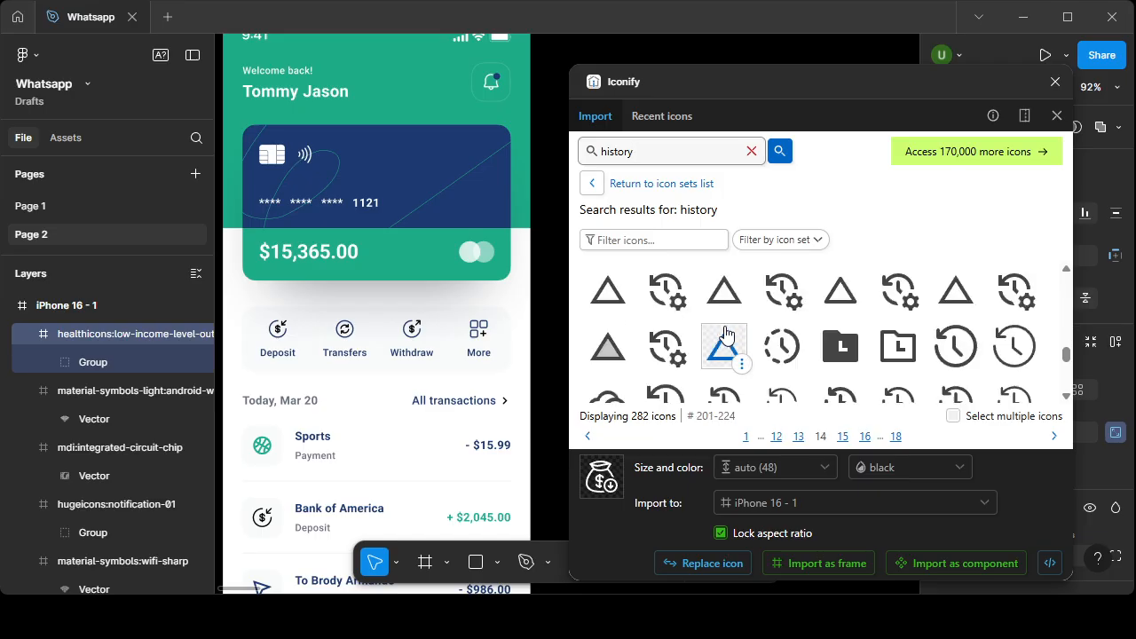
scroll(725, 333, "down", 6)
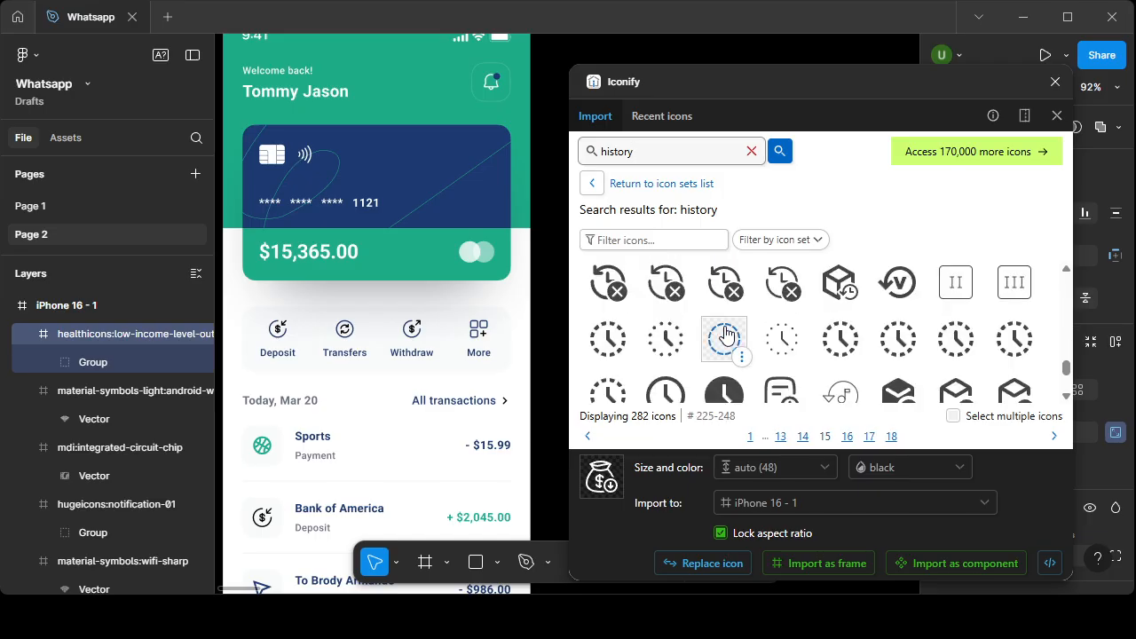
scroll(725, 333, "down", 4)
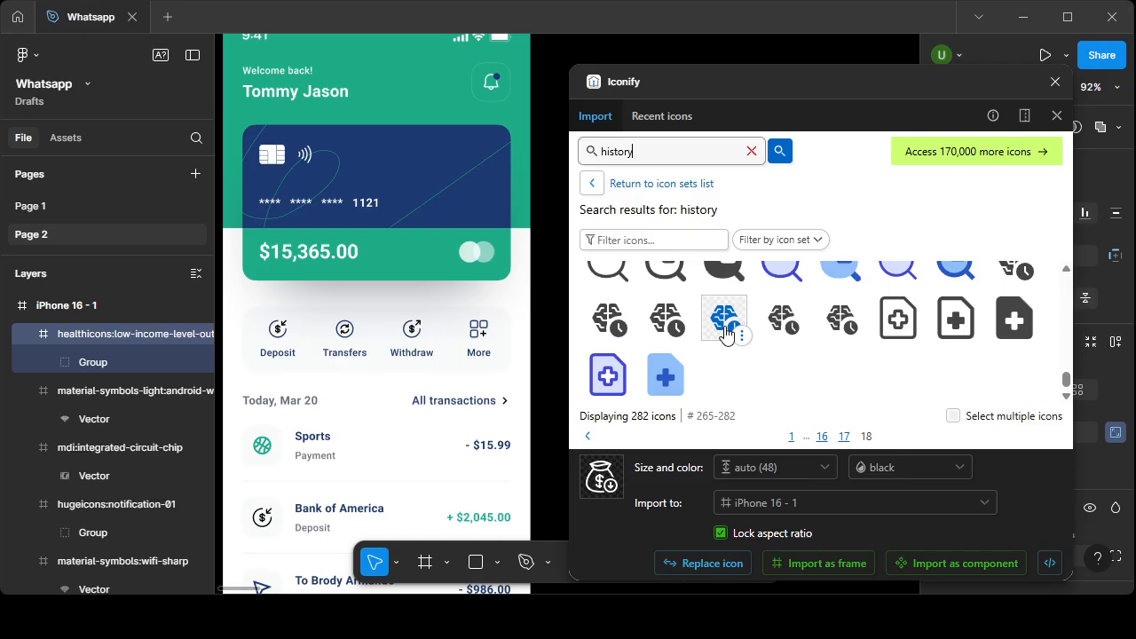
scroll(720, 380, "up", 20)
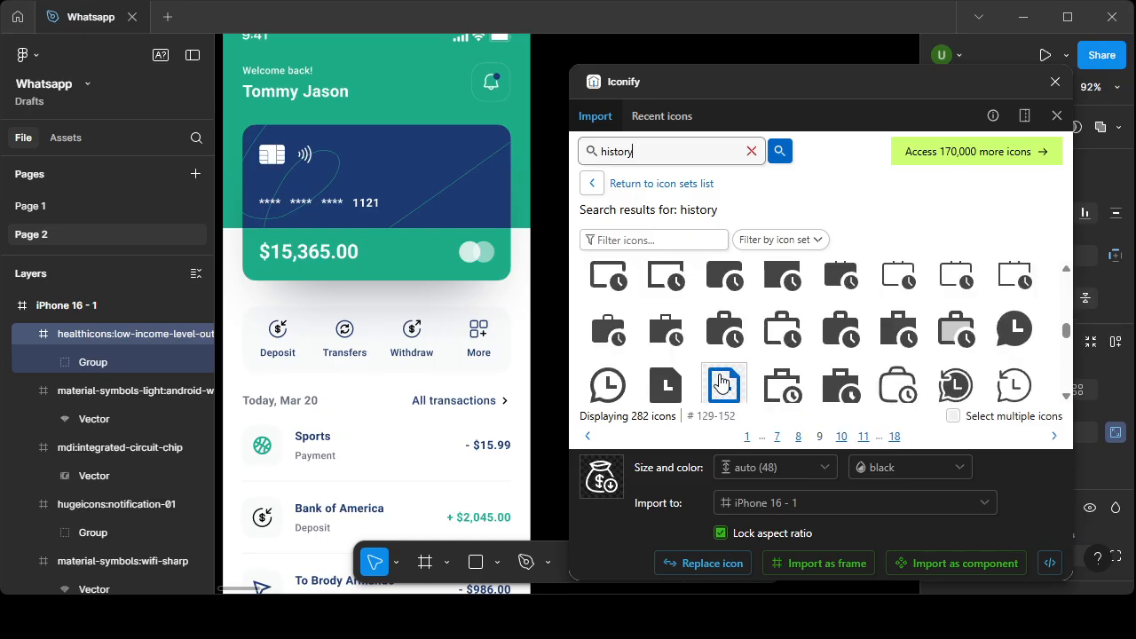
scroll(720, 375, "up", 1)
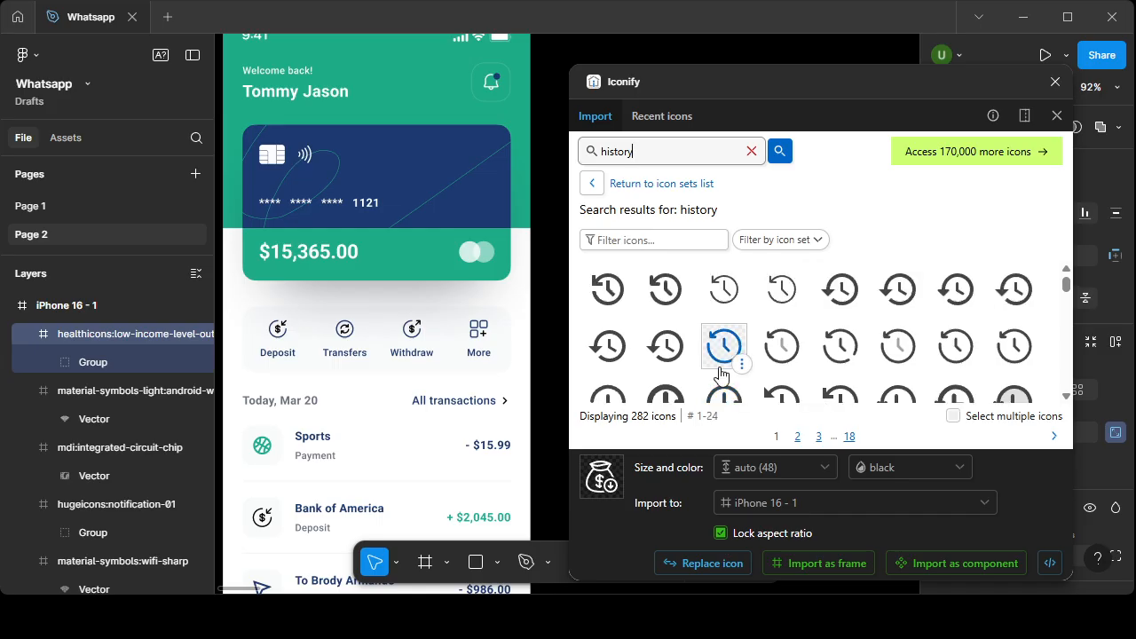
scroll(724, 297, "up", 1)
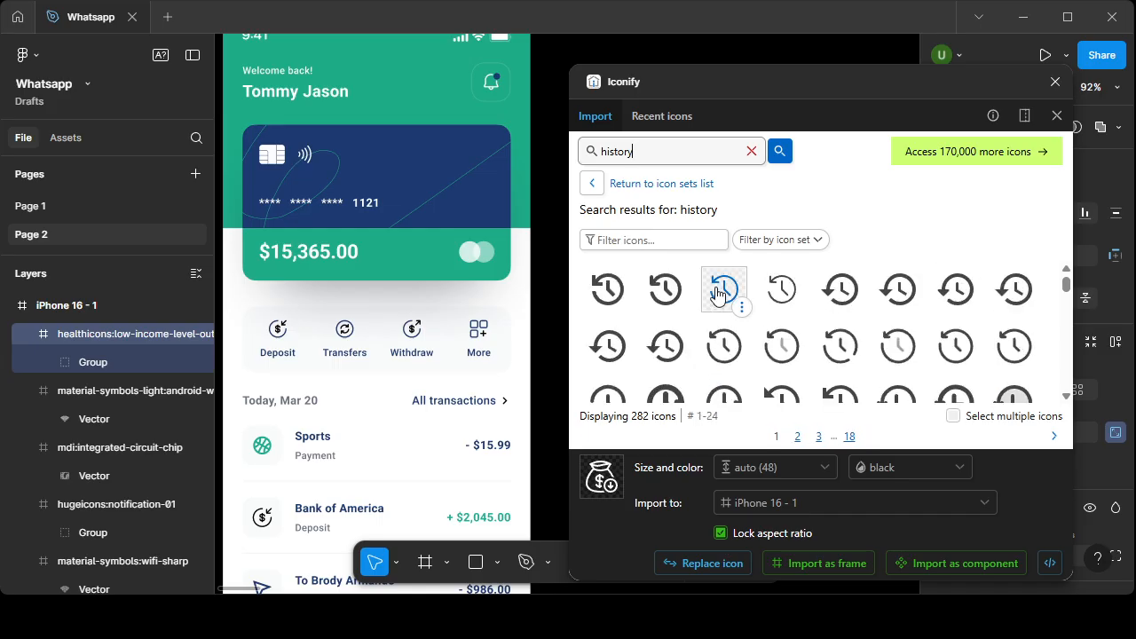
key("BackSpace")
key("BackSpace")
key("BackSpace")
key("BackSpace")
key("BackSpace")
key("BackSpace")
key("BackSpace")
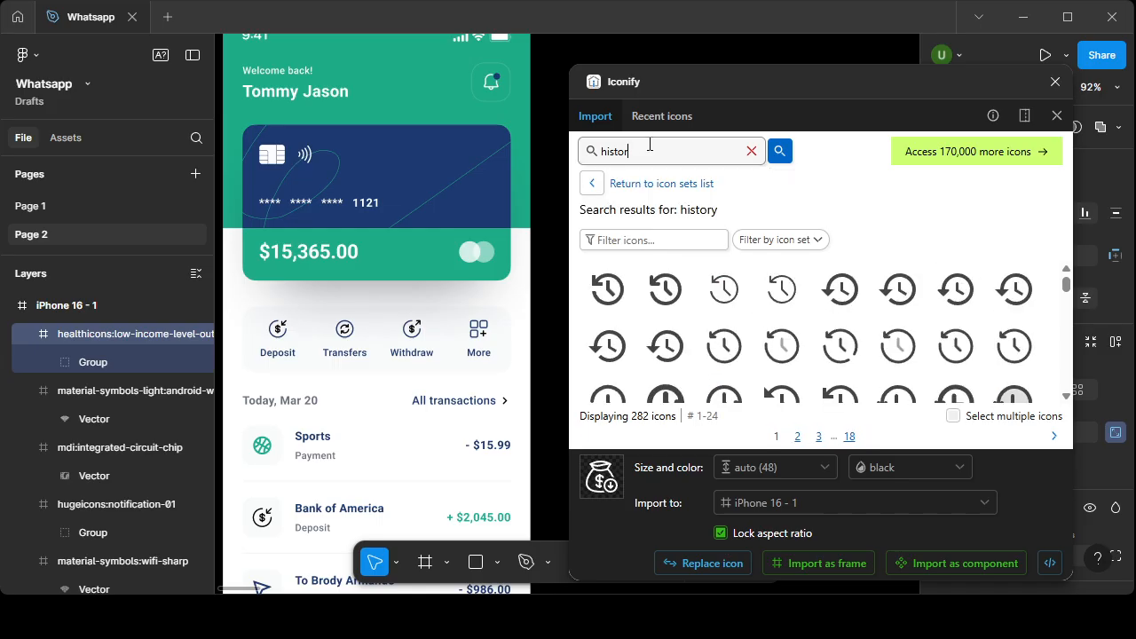
- Search Iconify for 'recycle' and scroll through the 123 recycling-arrow results
type("r")
type("ecycle")
key("Return")
scroll(725, 311, "down", 3)
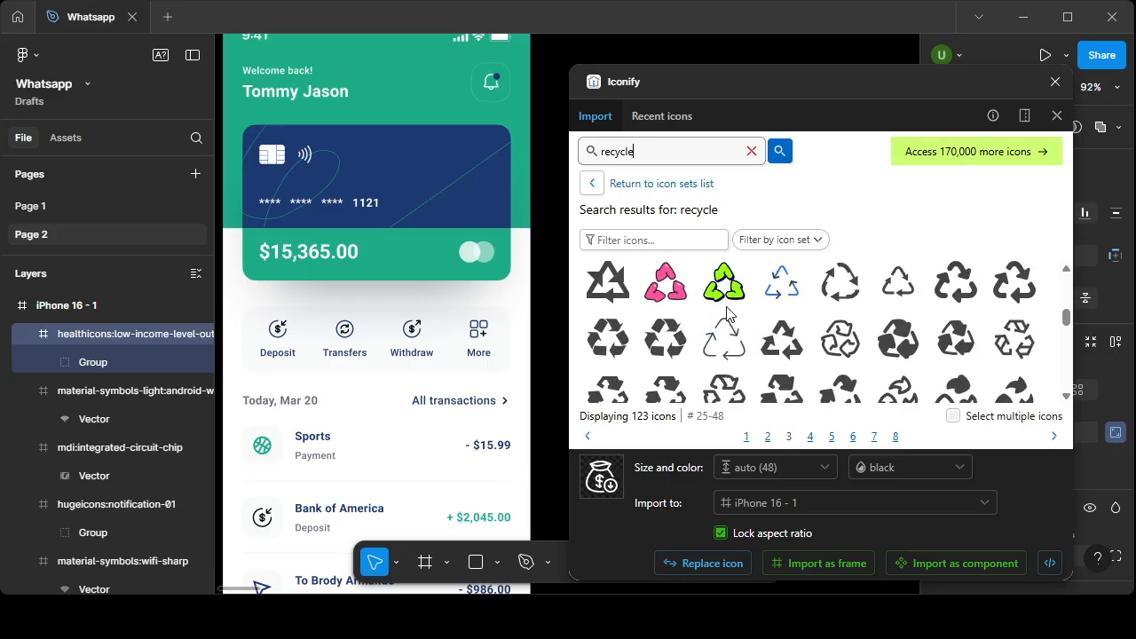
scroll(726, 313, "down", 8)
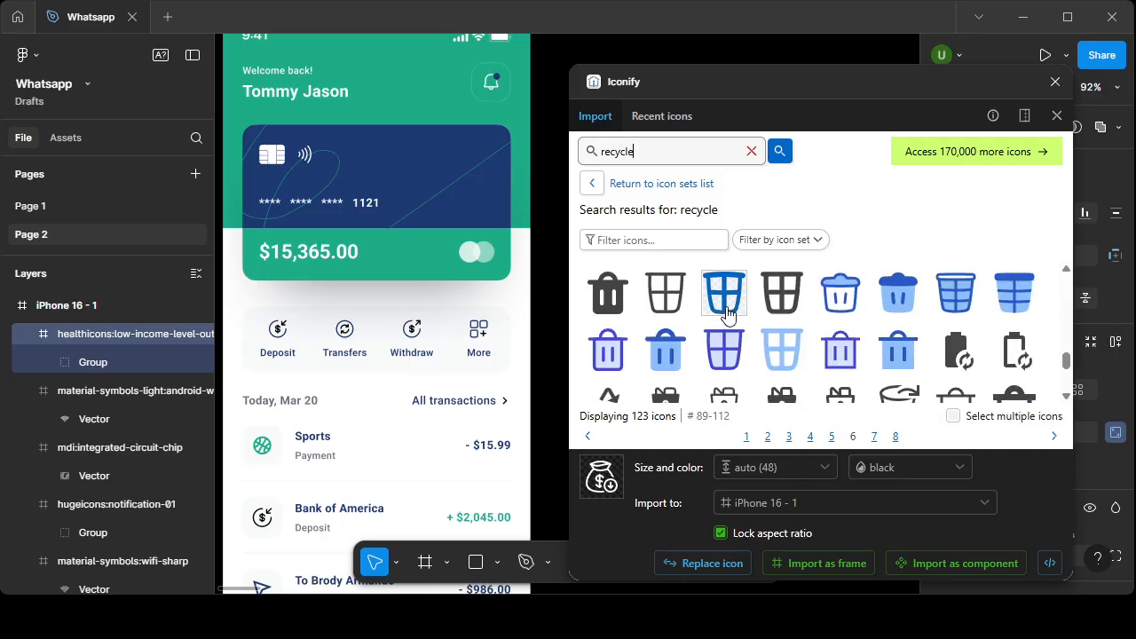
scroll(726, 312, "down", 3)
scroll(726, 312, "up", 13)
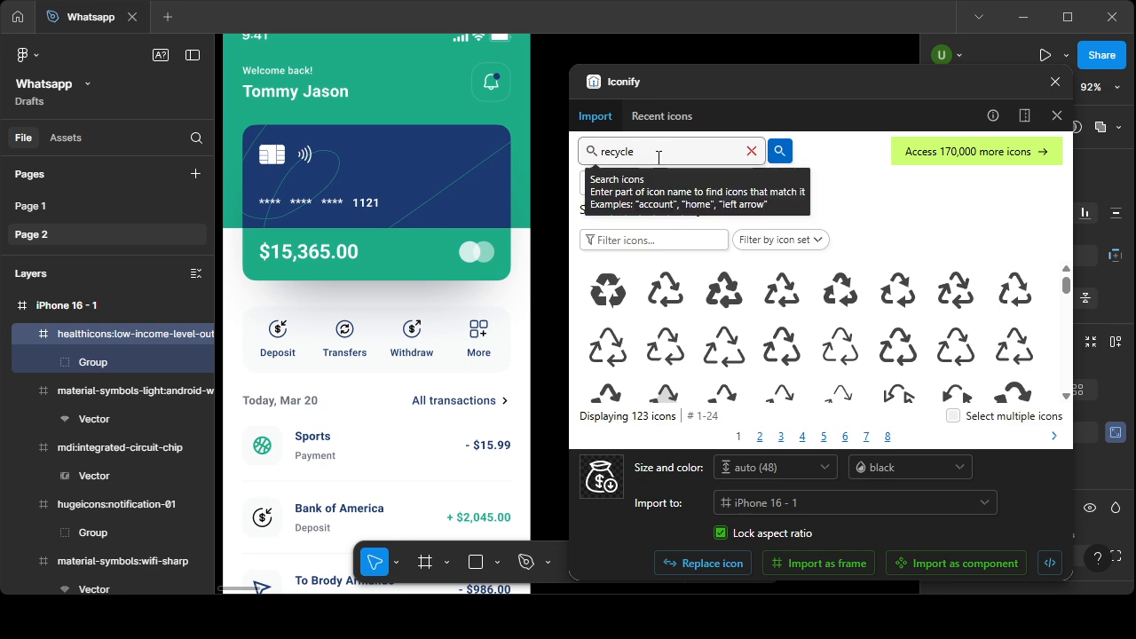
- Search Iconify for 'arrow' and scroll through the 999 matching icons
key("ctrl+a")
key("BackSpace")
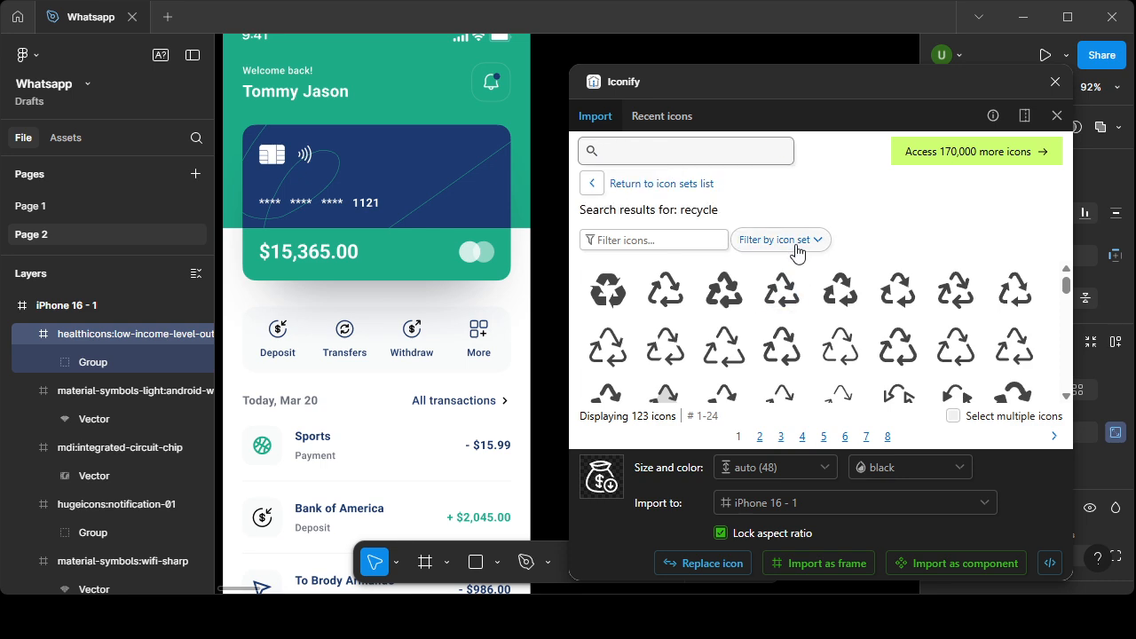
type("a")
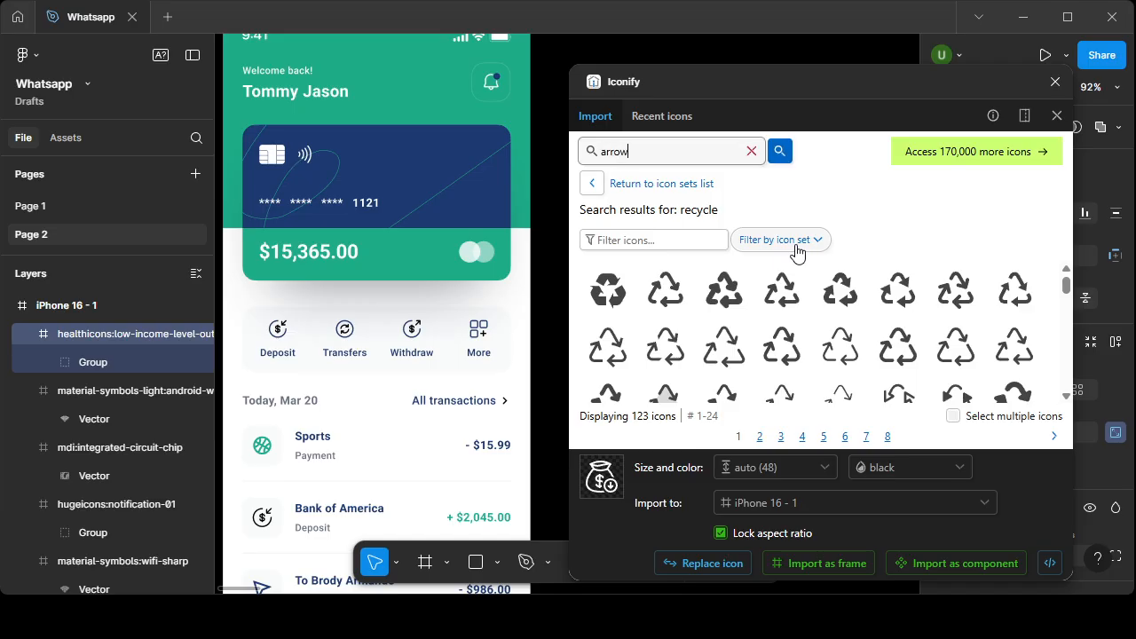
type("rrow")
key("Return")
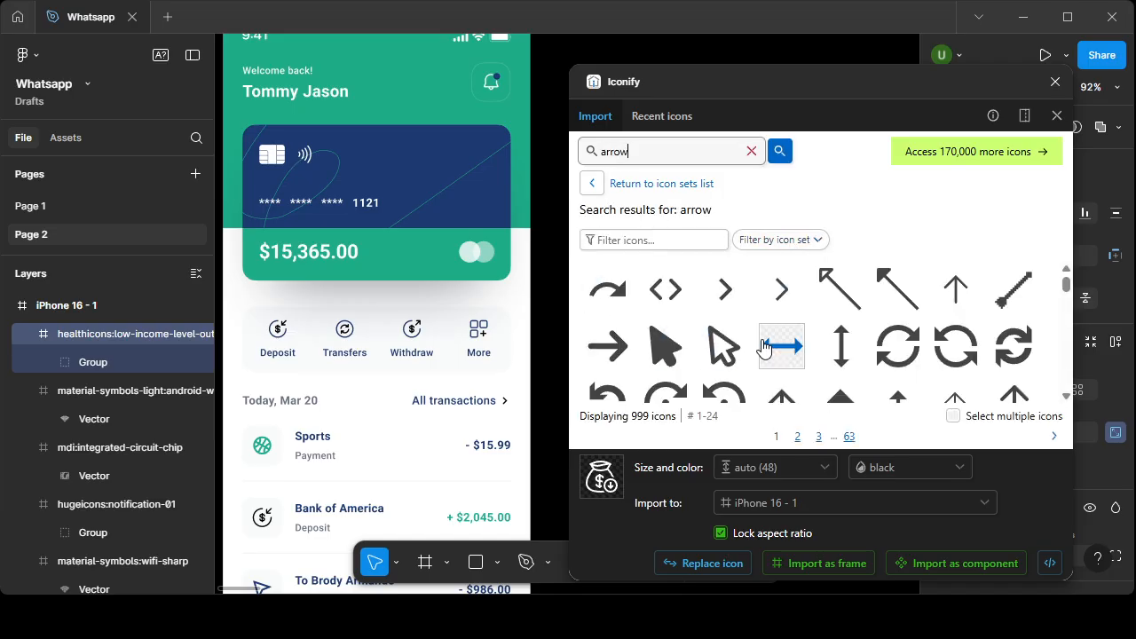
scroll(730, 297, "down", 5)
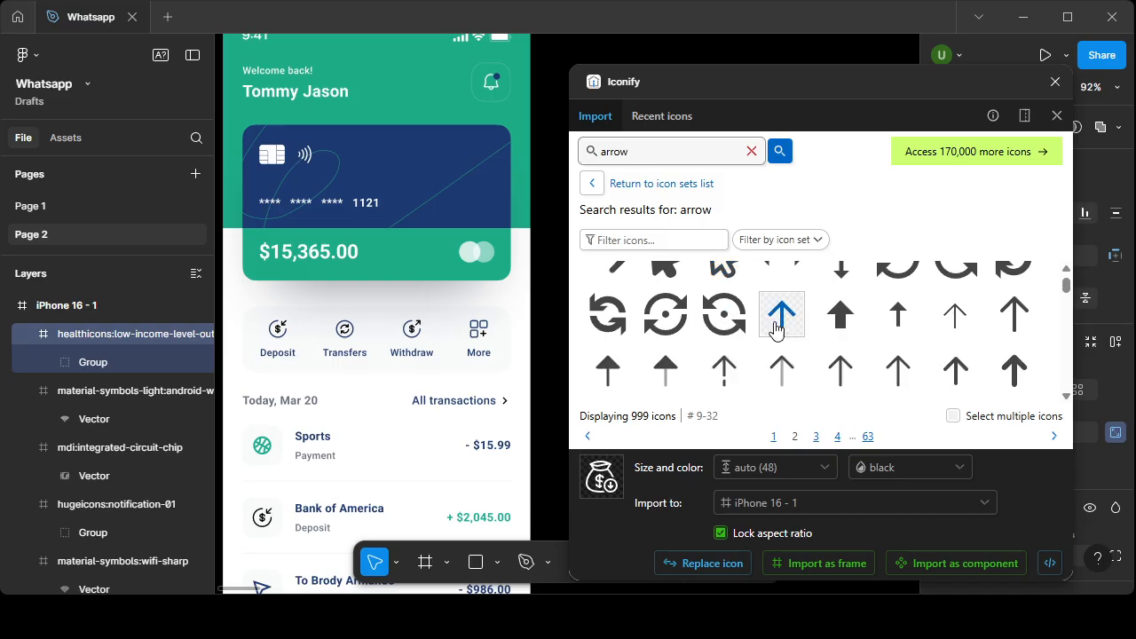
scroll(777, 328, "down", 10)
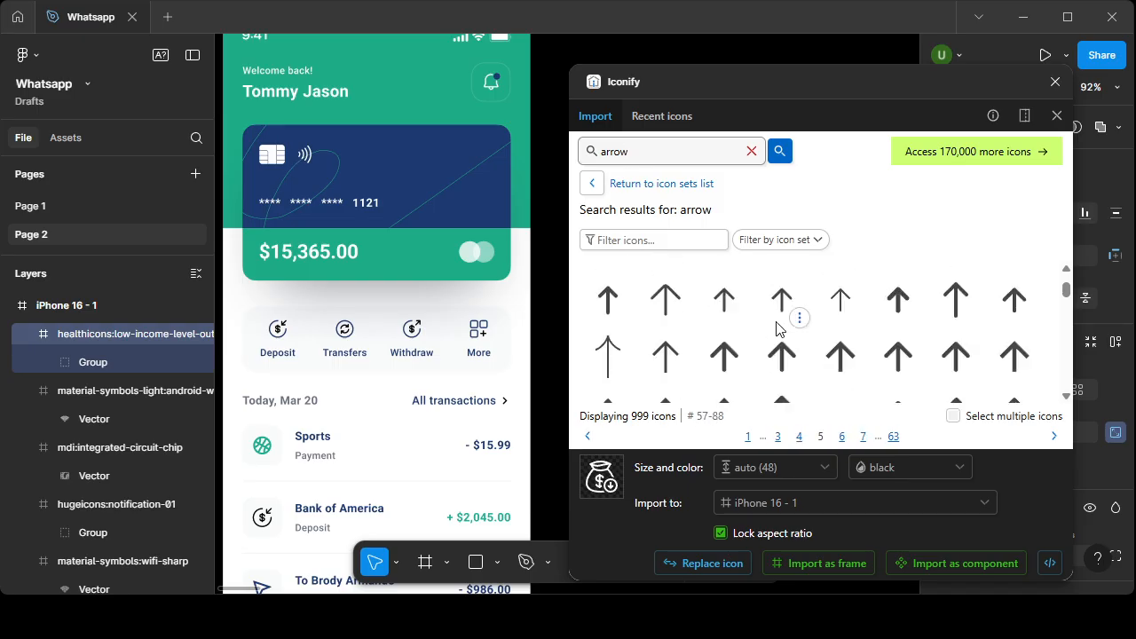
scroll(774, 350, "down", 4)
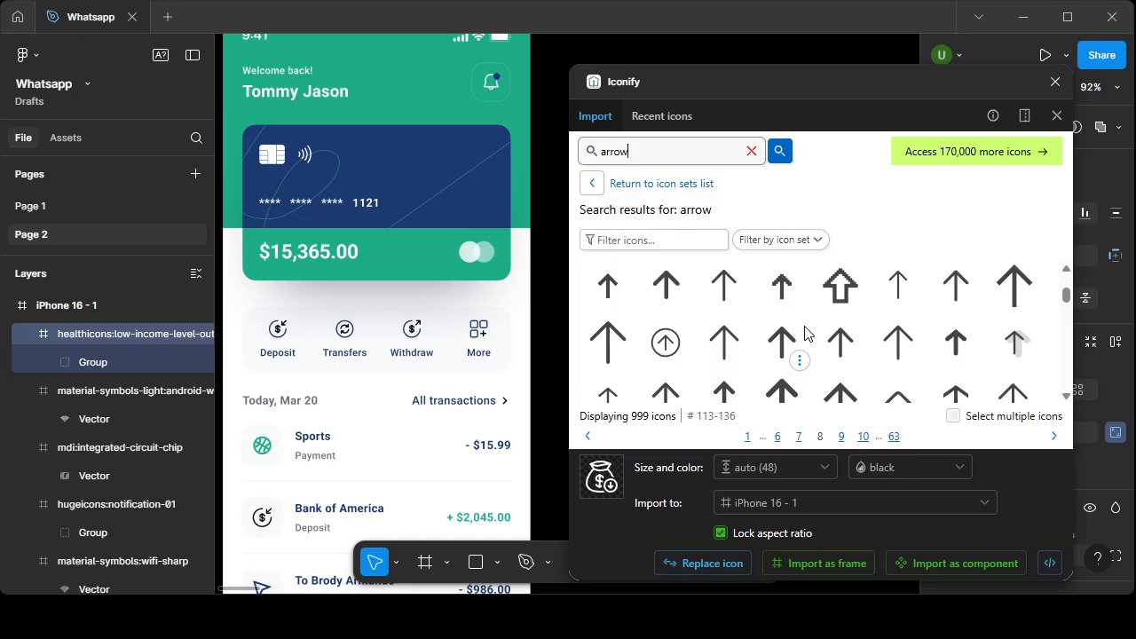
scroll(781, 333, "down", 2)
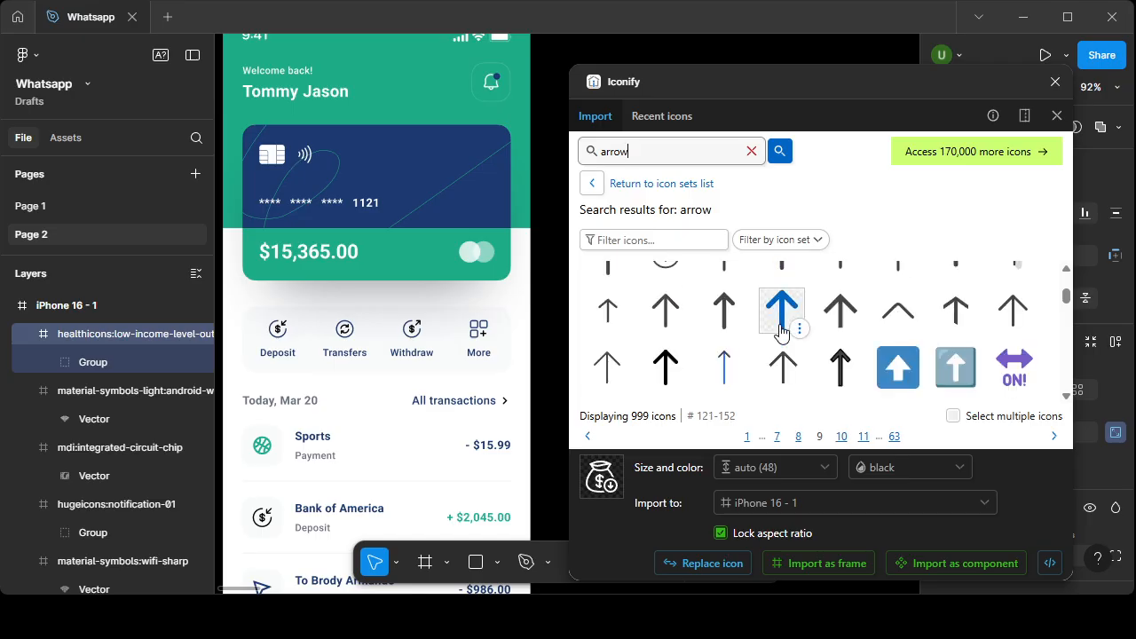
scroll(781, 330, "down", 1)
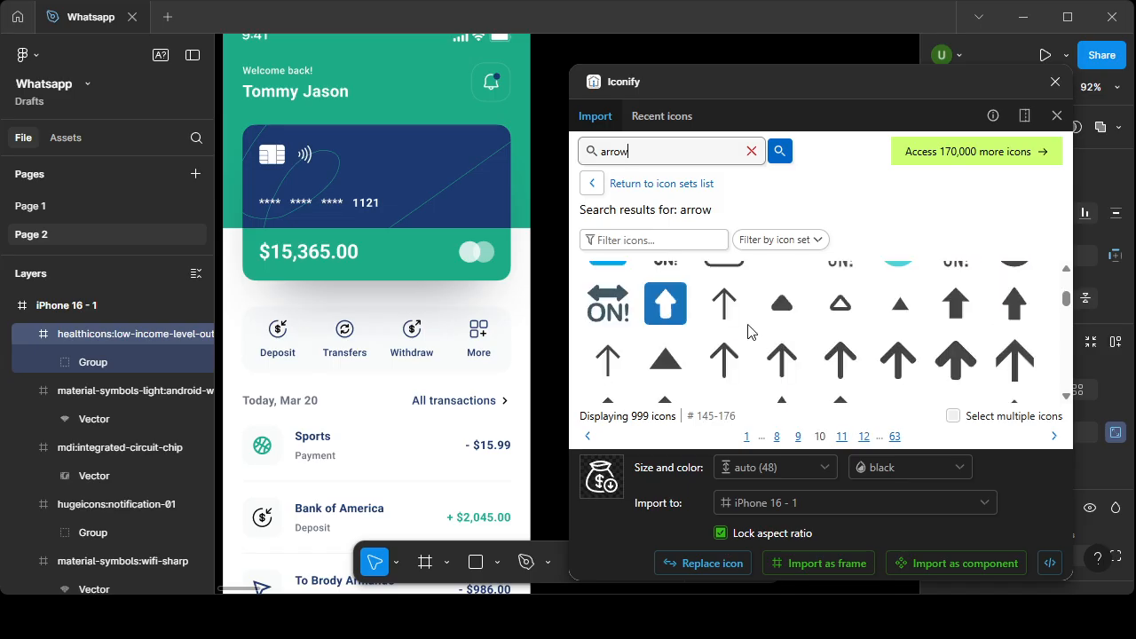
scroll(790, 335, "up", 1)
scroll(795, 339, "up", 4)
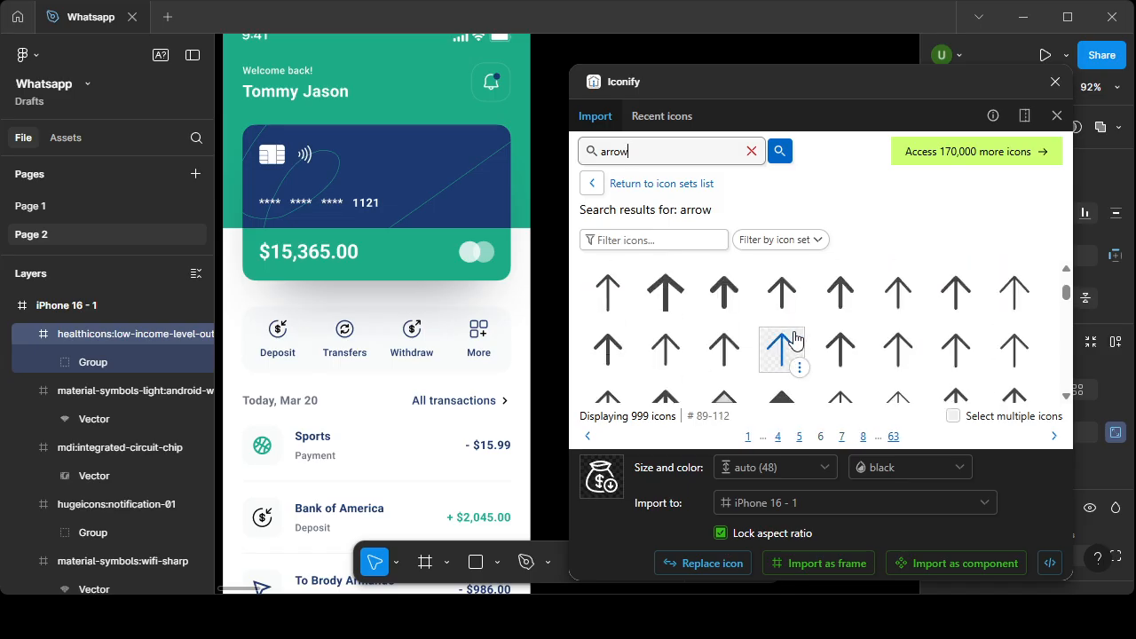
scroll(795, 339, "up", 5)
scroll(794, 338, "up", 3)
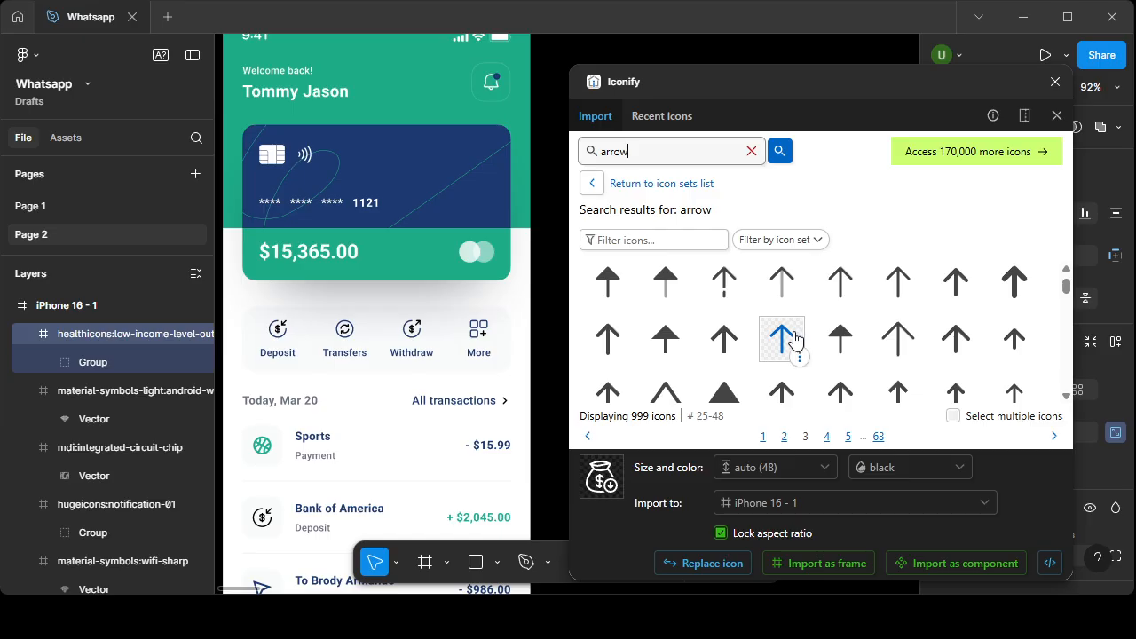
scroll(784, 324, "up", 3)
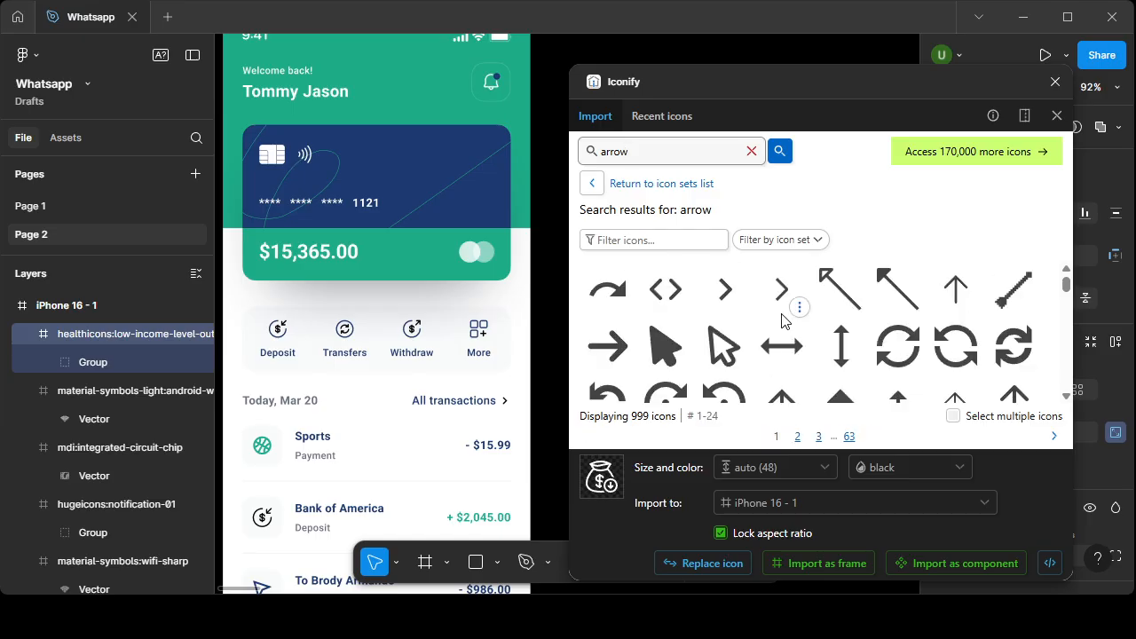
scroll(783, 321, "down", 1)
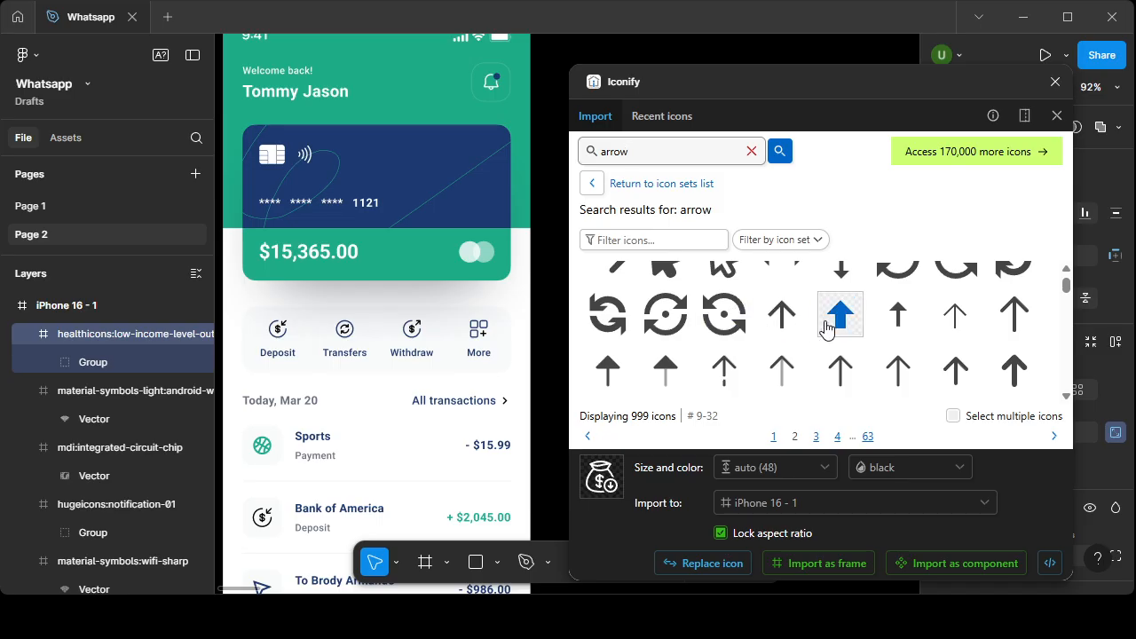
scroll(781, 335, "up", 1)
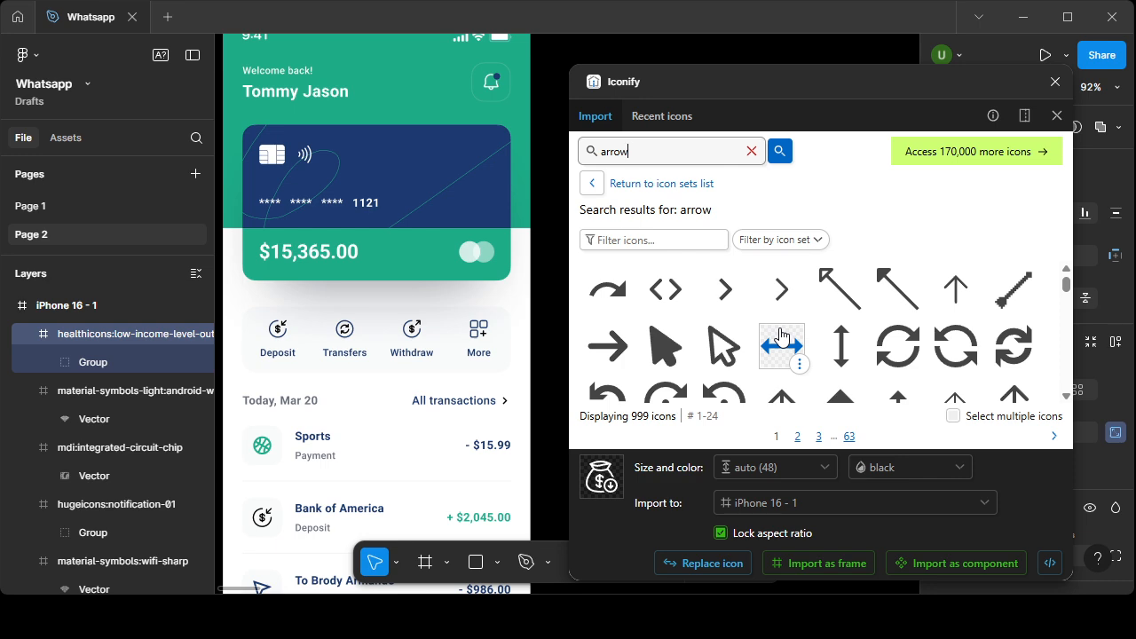
scroll(810, 306, "down", 11)
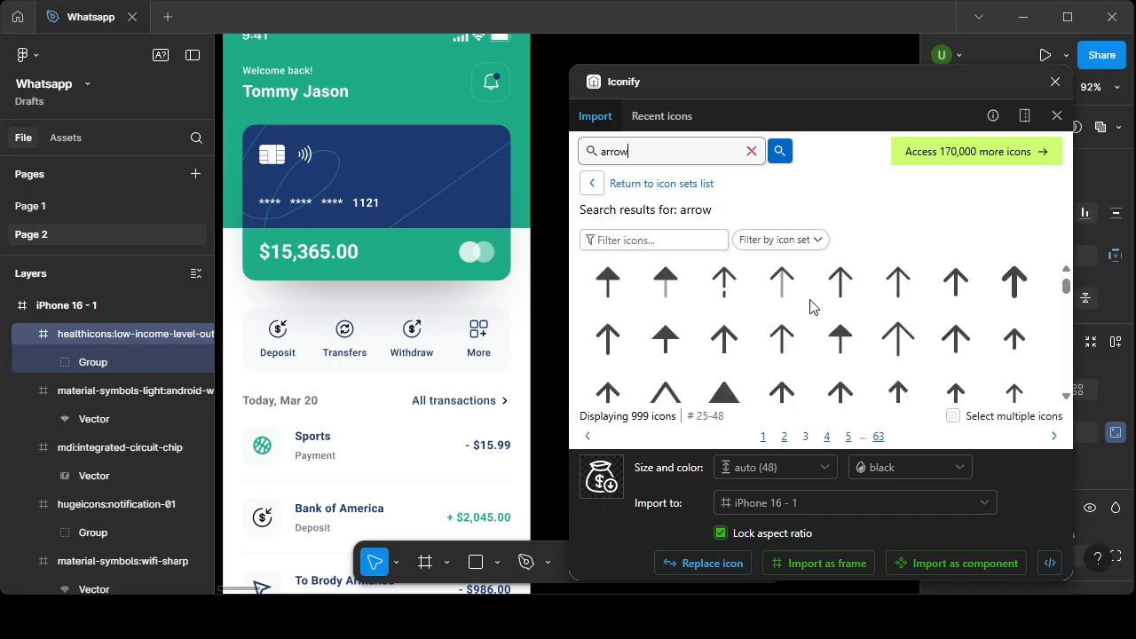
scroll(810, 306, "down", 20)
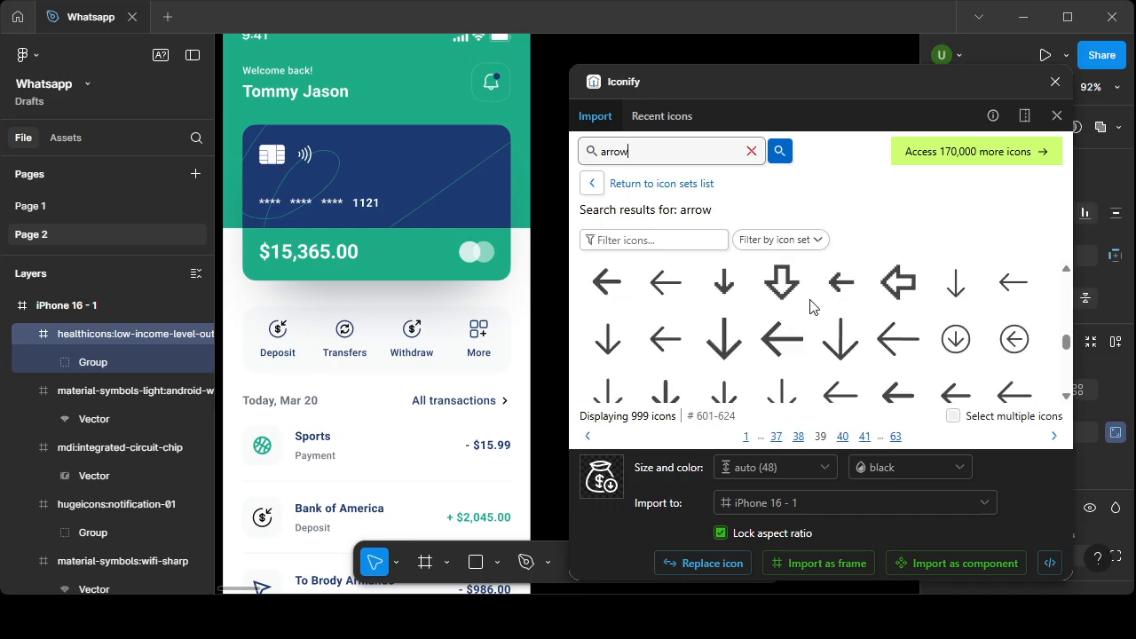
scroll(809, 306, "down", 11)
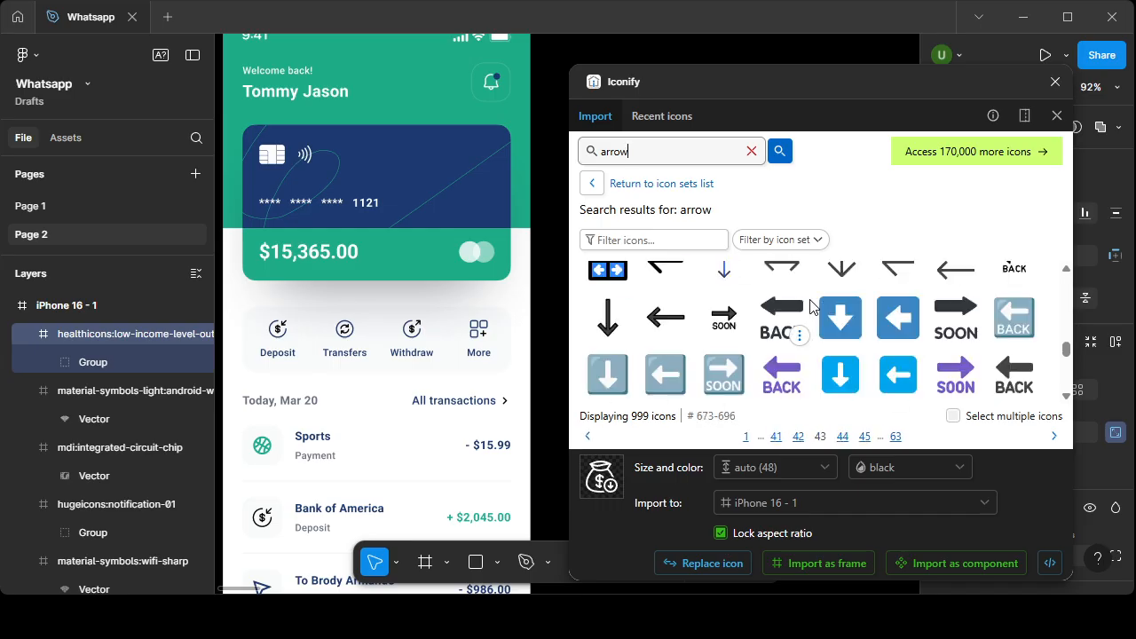
scroll(809, 306, "down", 2)
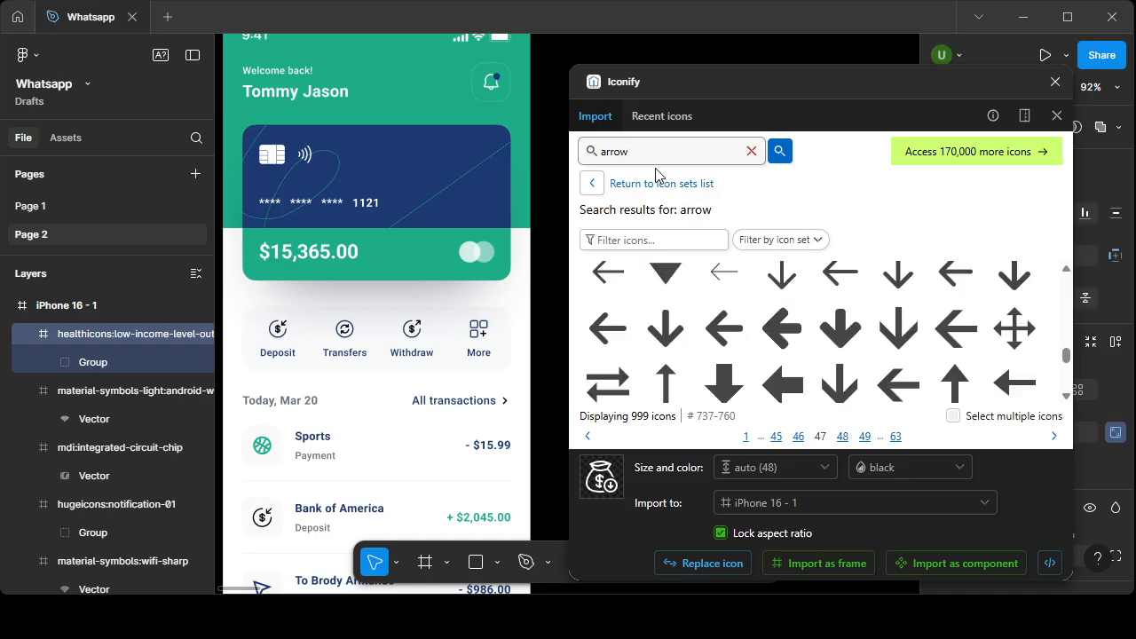
key("BackSpace")
key("BackSpace")
key("BackSpace")
key("BackSpace")
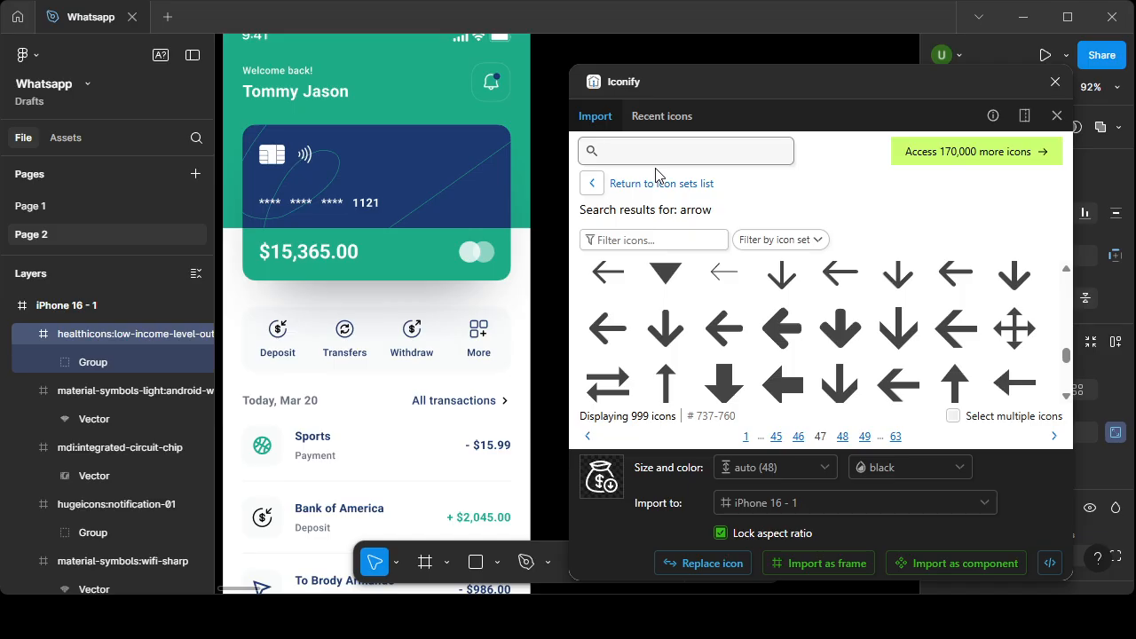
- Search 'history' and import the solar:history-bold-duotone icon into iPhone 16 - 1
type("hist")
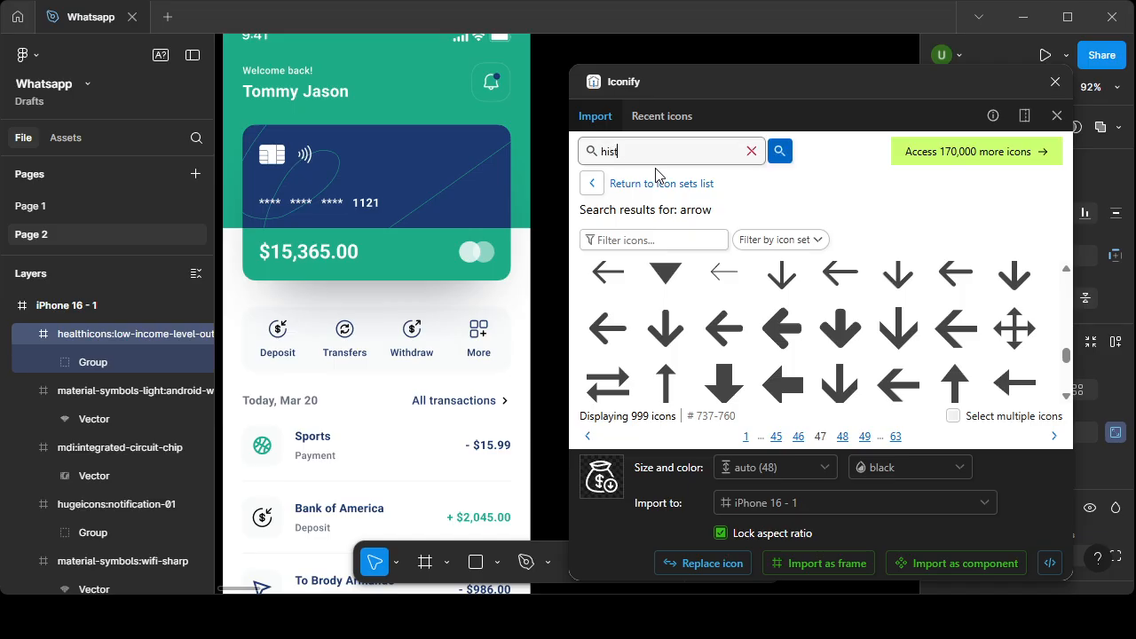
type("ory")
key("Return")
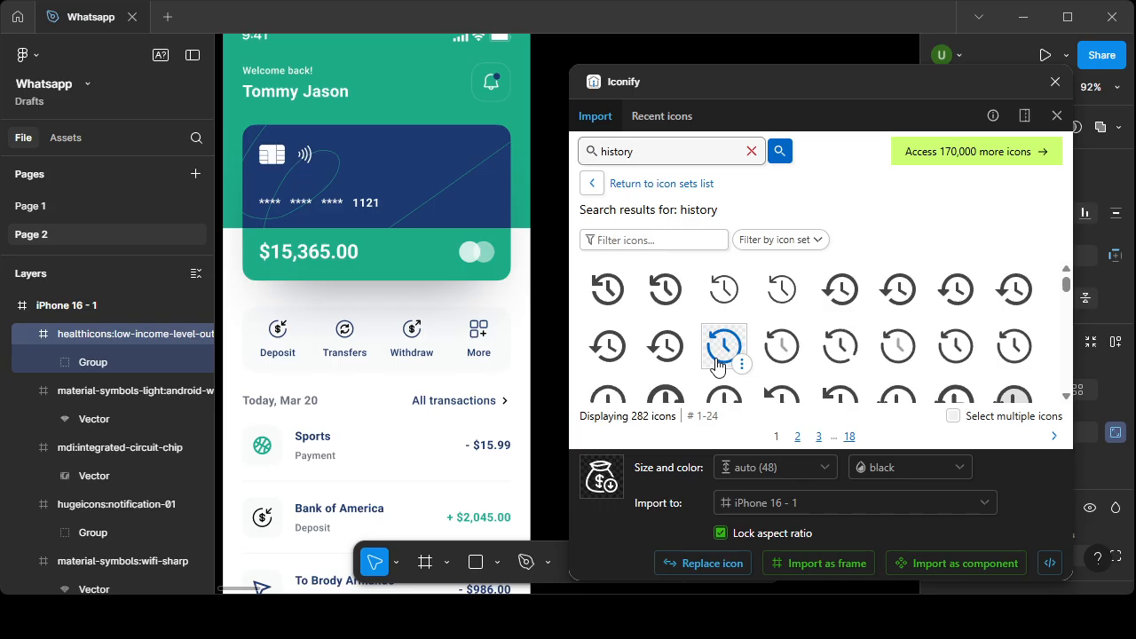
left_click(782, 346)
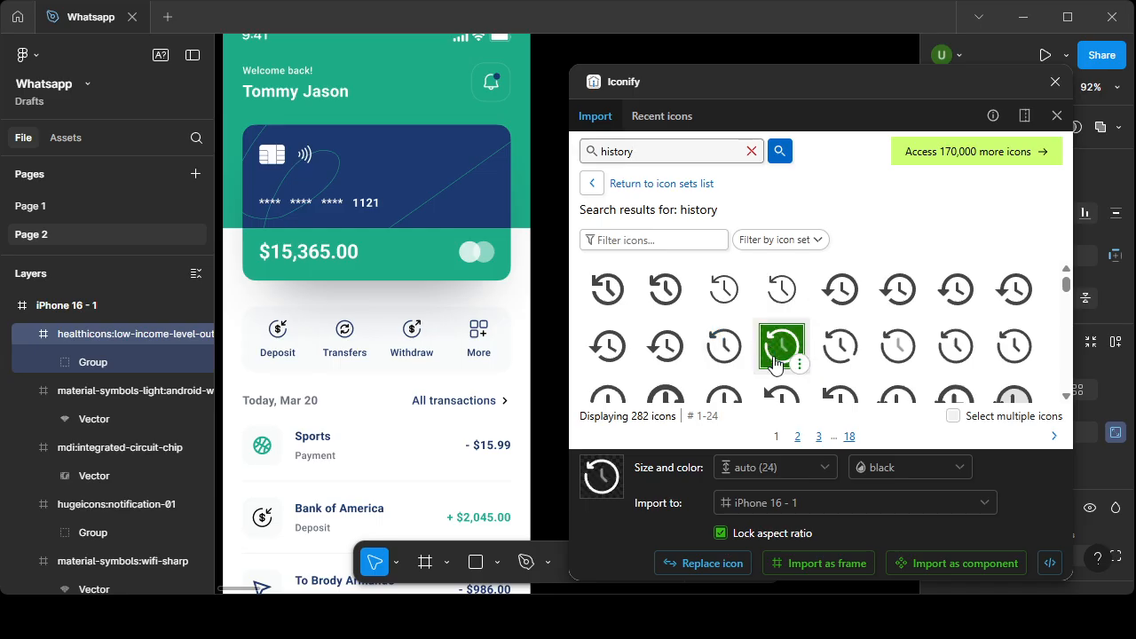
left_click(781, 564)
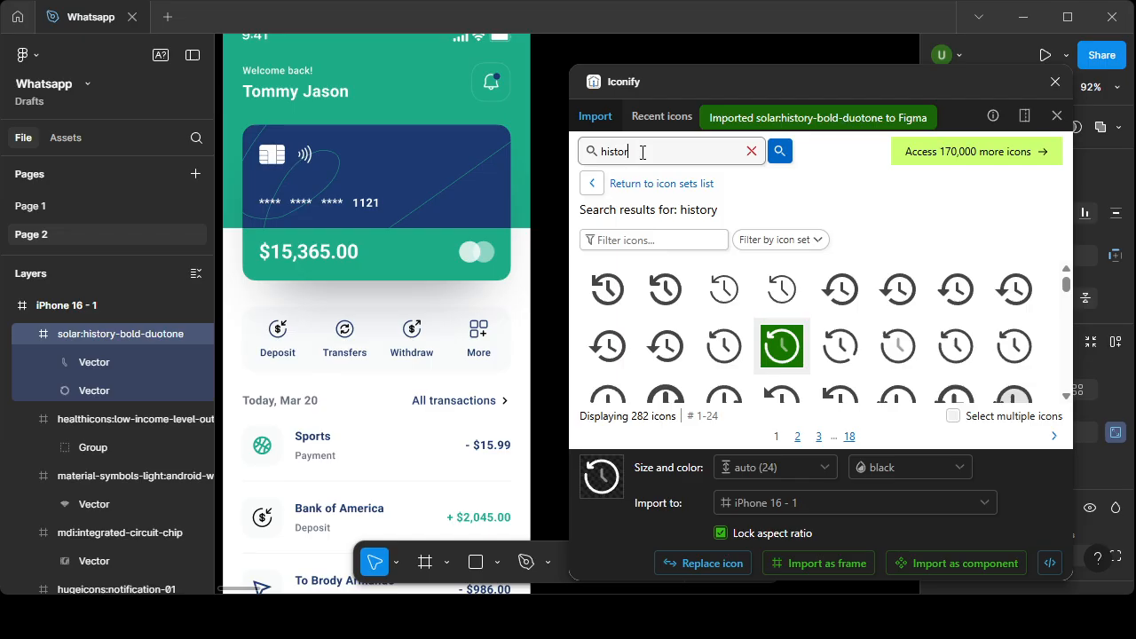
key("BackSpace")
key("BackSpace")
key("BackSpace")
key("BackSpace")
key("BackSpace")
key("BackSpace")
- Search Iconify for 'send' icons and look through the results
type("se")
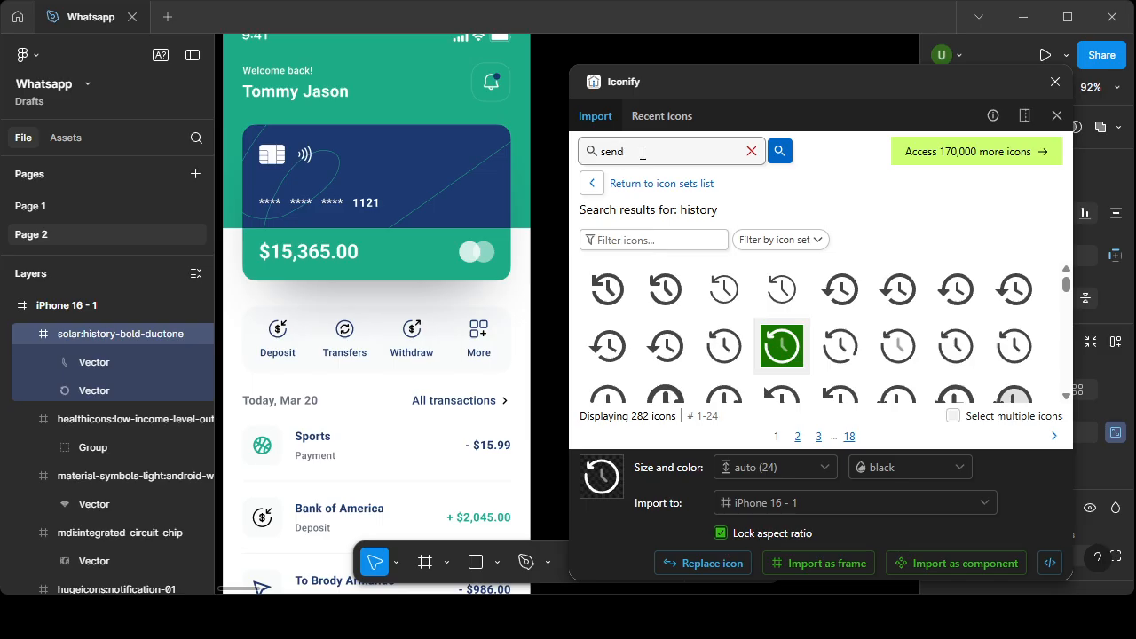
type("nd")
key("Return")
scroll(690, 307, "down", 5)
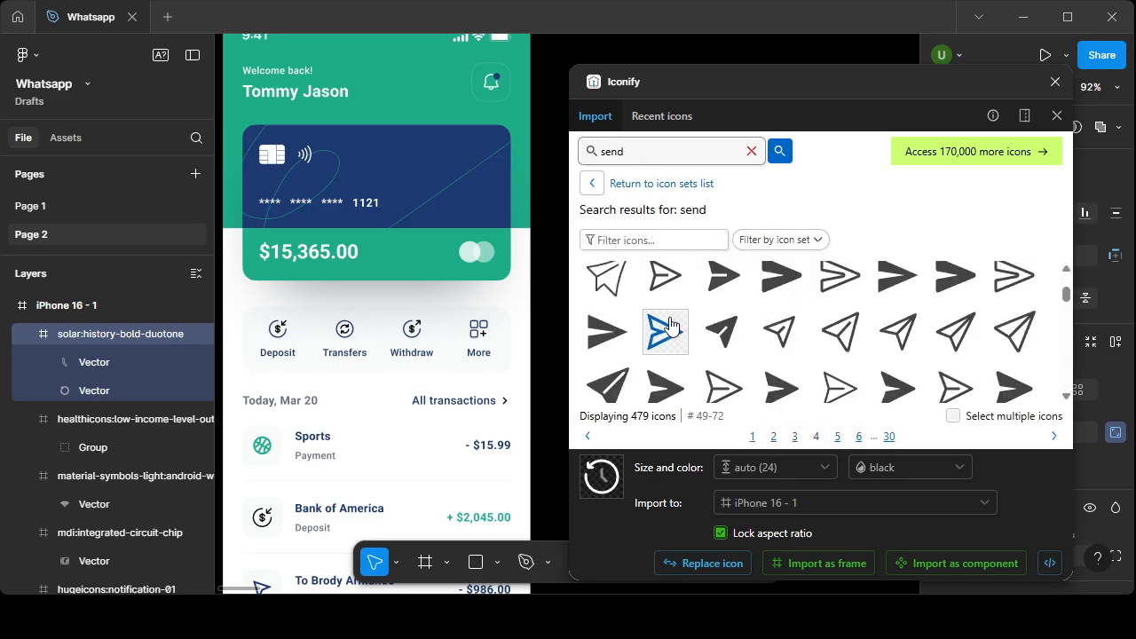
scroll(670, 325, "up", 5)
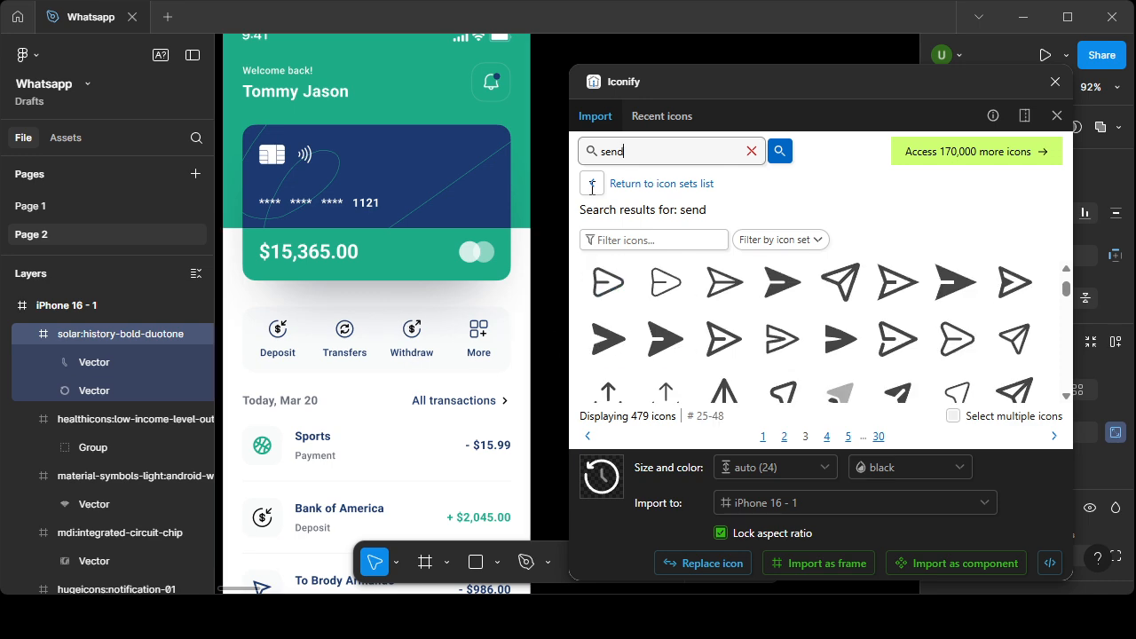
- Search for withdraw icons and import ph:hand-withdraw into the iPhone 16 - 1 frame
key("BackSpace")
key("BackSpace")
key("BackSpace")
key("BackSpace")
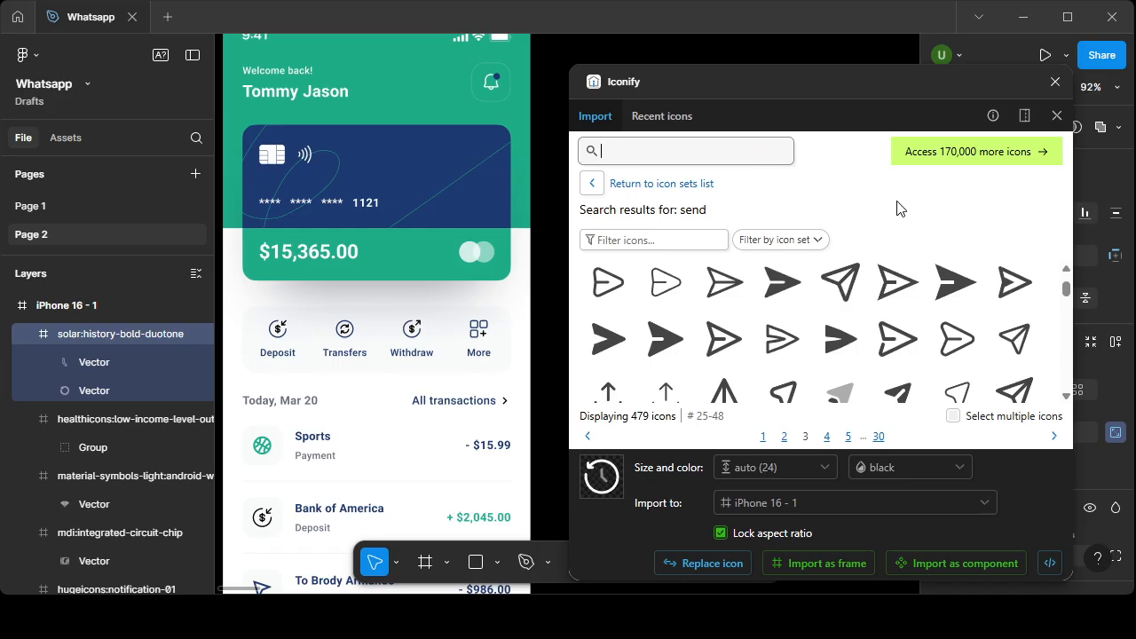
type("withdraw")
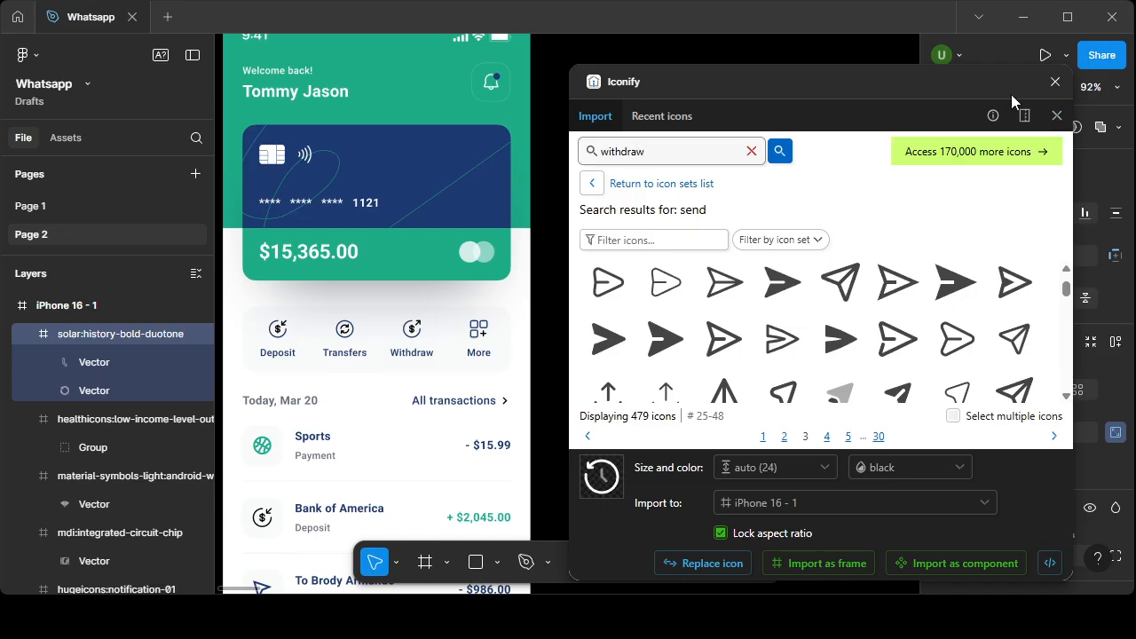
left_click(780, 151)
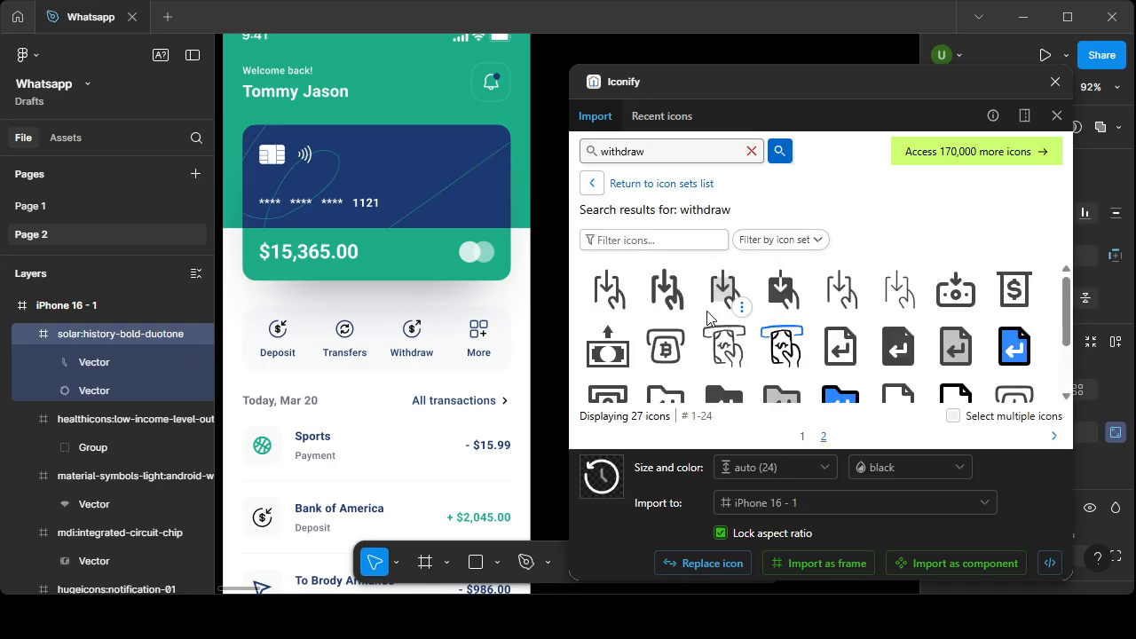
scroll(708, 318, "down", 2)
scroll(708, 318, "up", 2)
left_click(608, 288)
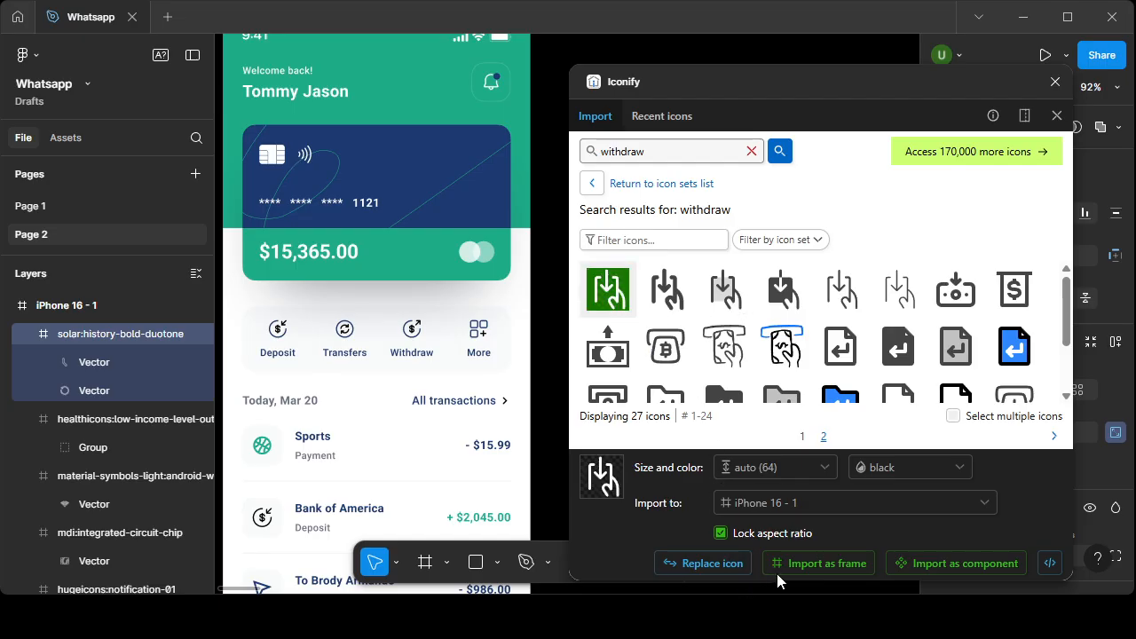
left_click(804, 566)
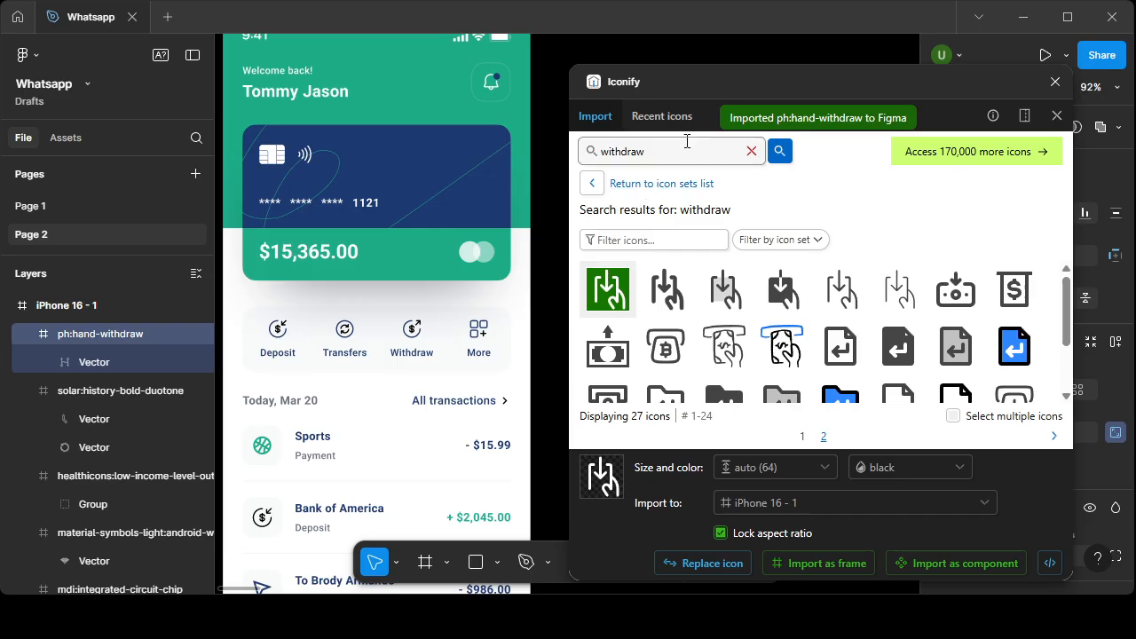
key("BackSpace")
key("BackSpace")
key("BackSpace")
key("BackSpace")
key("BackSpace")
key("BackSpace")
key("BackSpace")
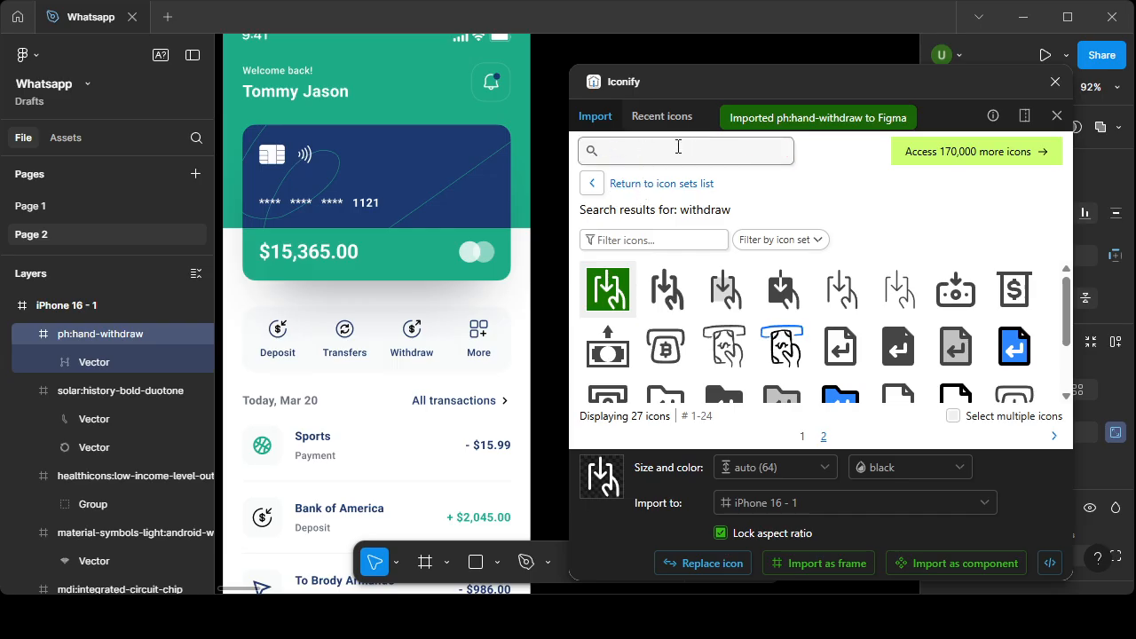
- Search 'more' and import hugeicons:more-or-less-square into the iPhone 16 - 1 frame
type("more")
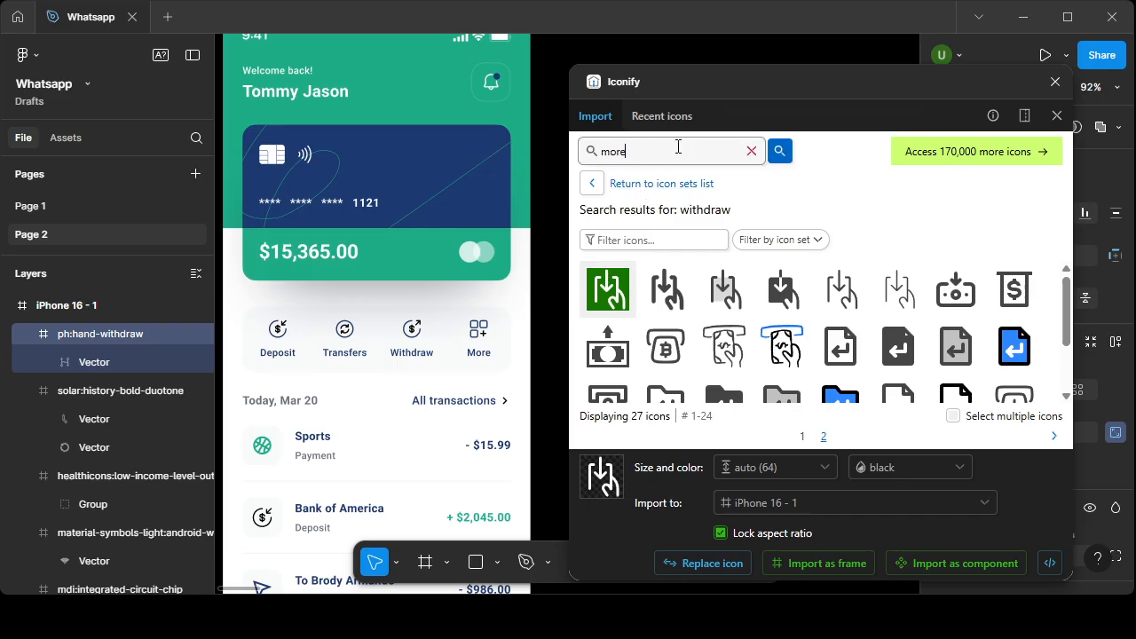
key("Return")
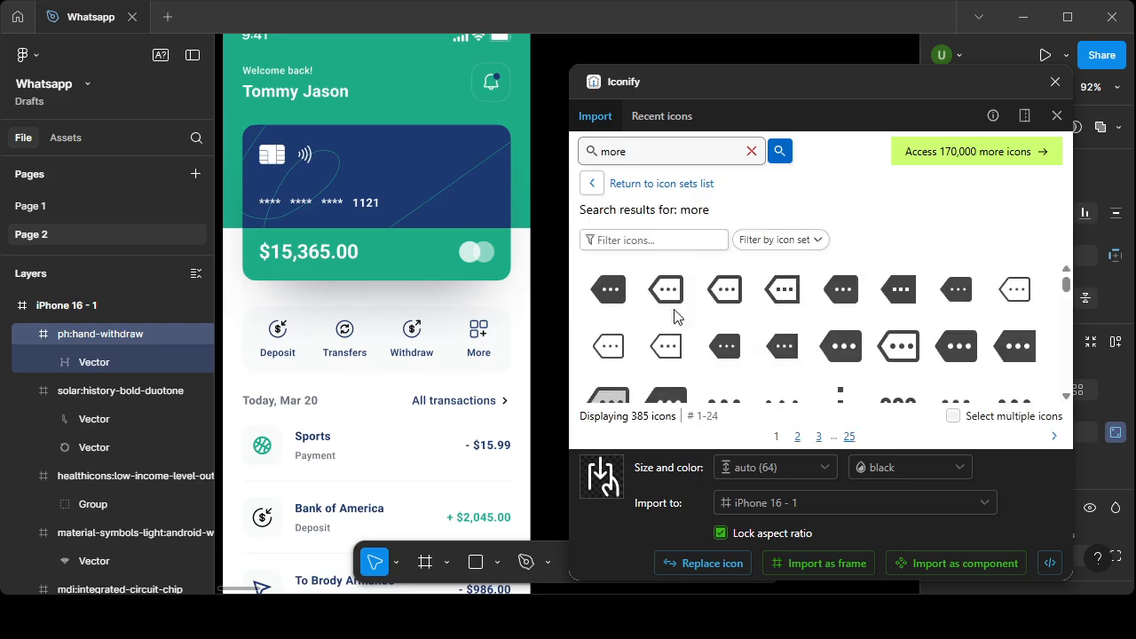
scroll(679, 306, "down", 3)
scroll(679, 306, "up", 1)
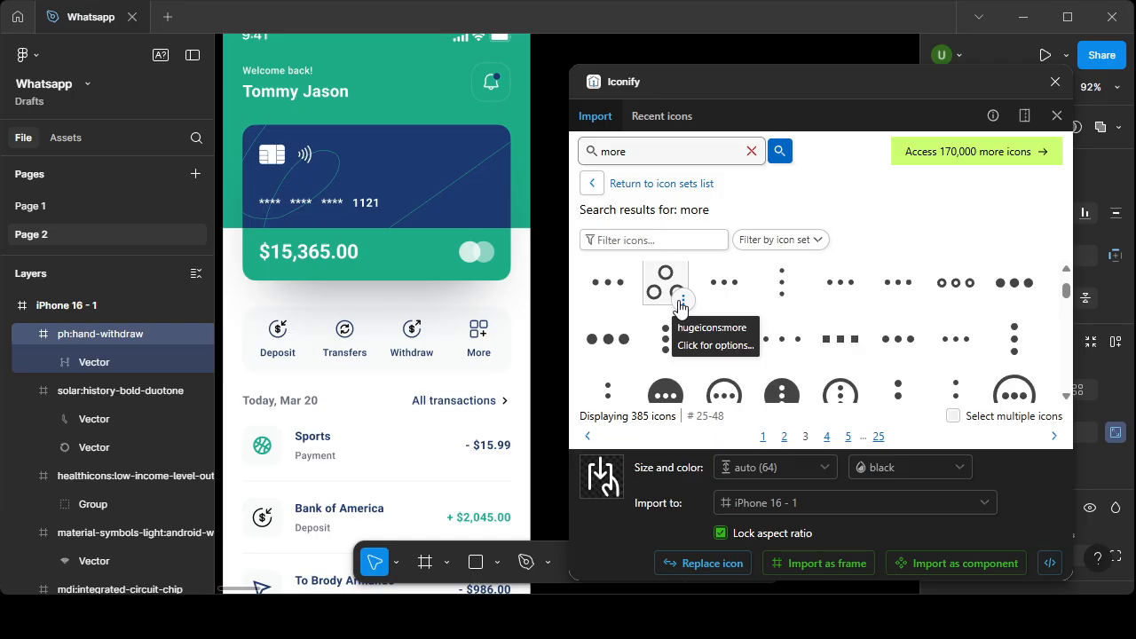
scroll(681, 306, "down", 4)
scroll(679, 306, "up", 2)
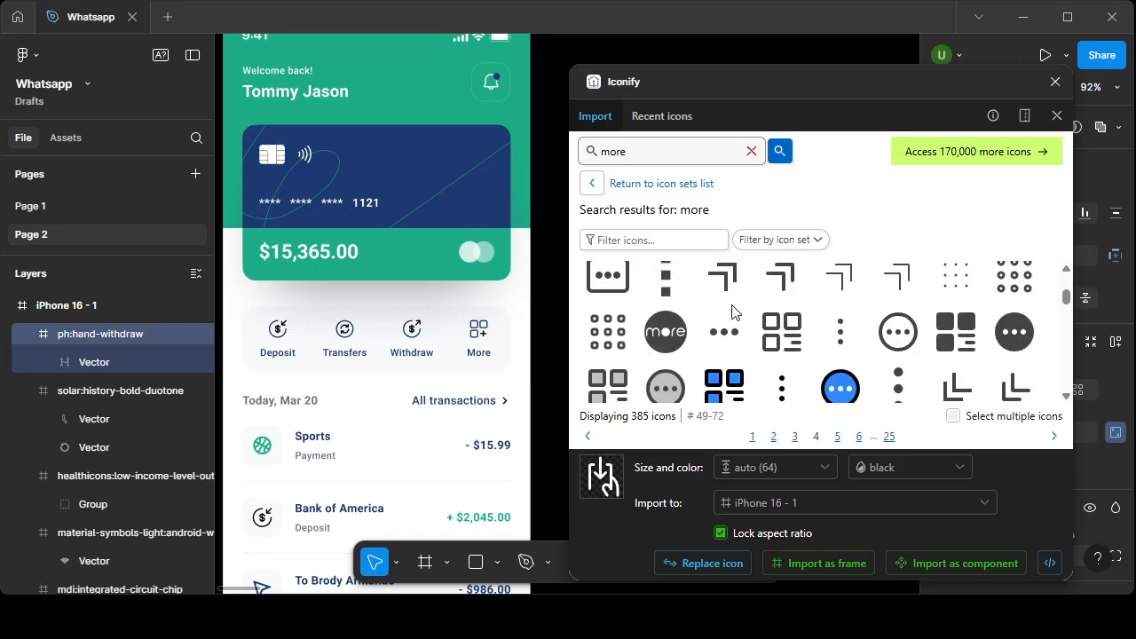
scroll(732, 311, "down", 8)
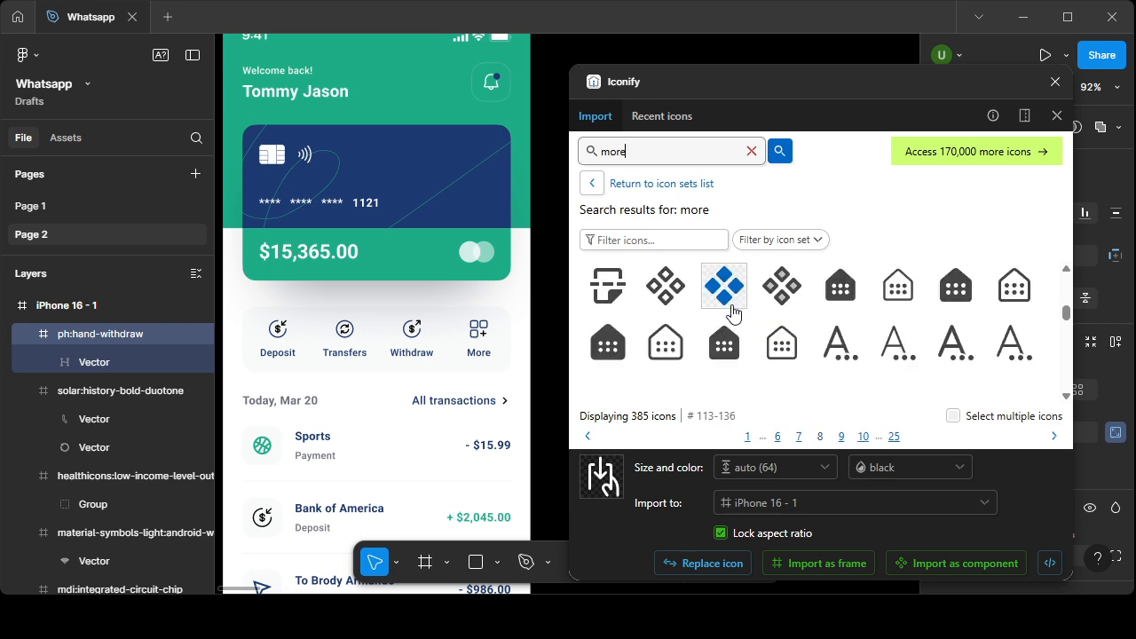
scroll(732, 311, "down", 12)
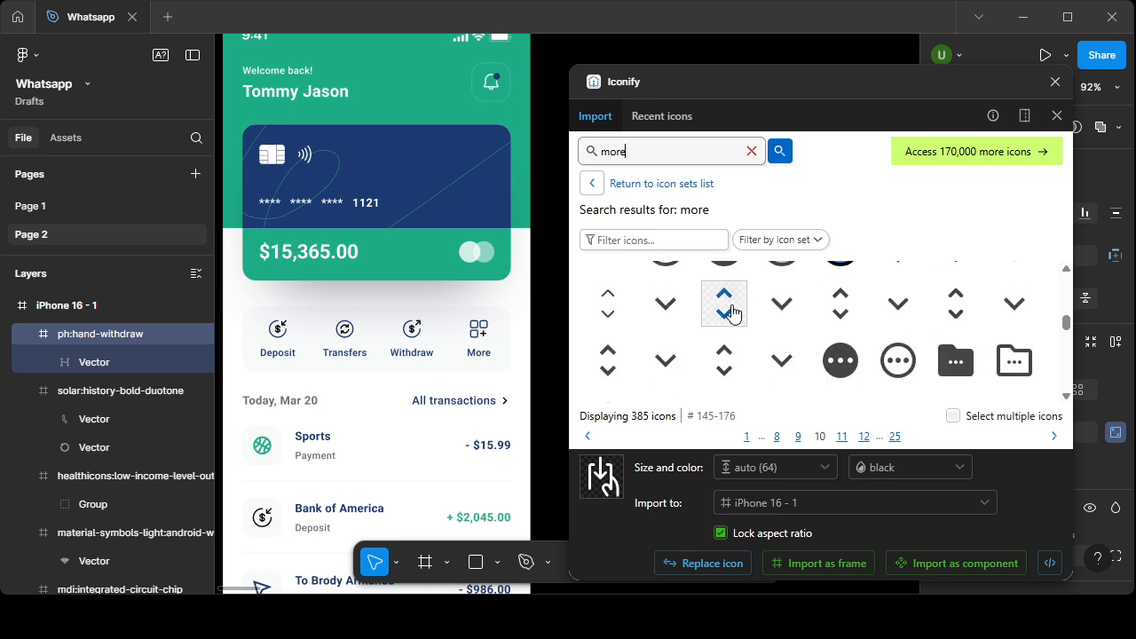
scroll(733, 313, "down", 10)
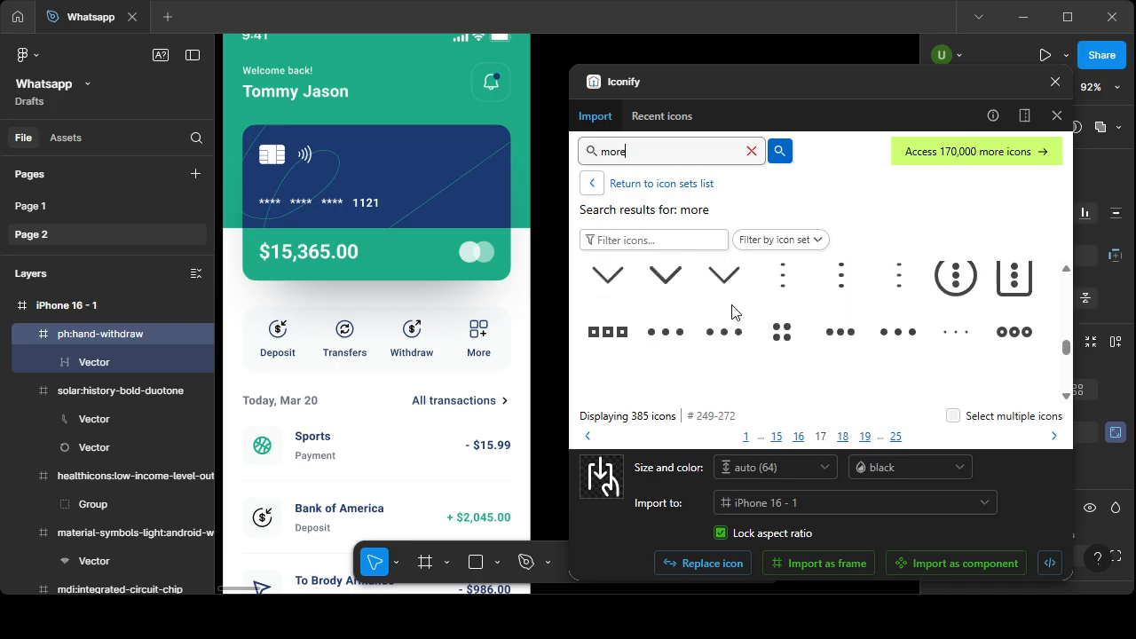
scroll(732, 313, "down", 3)
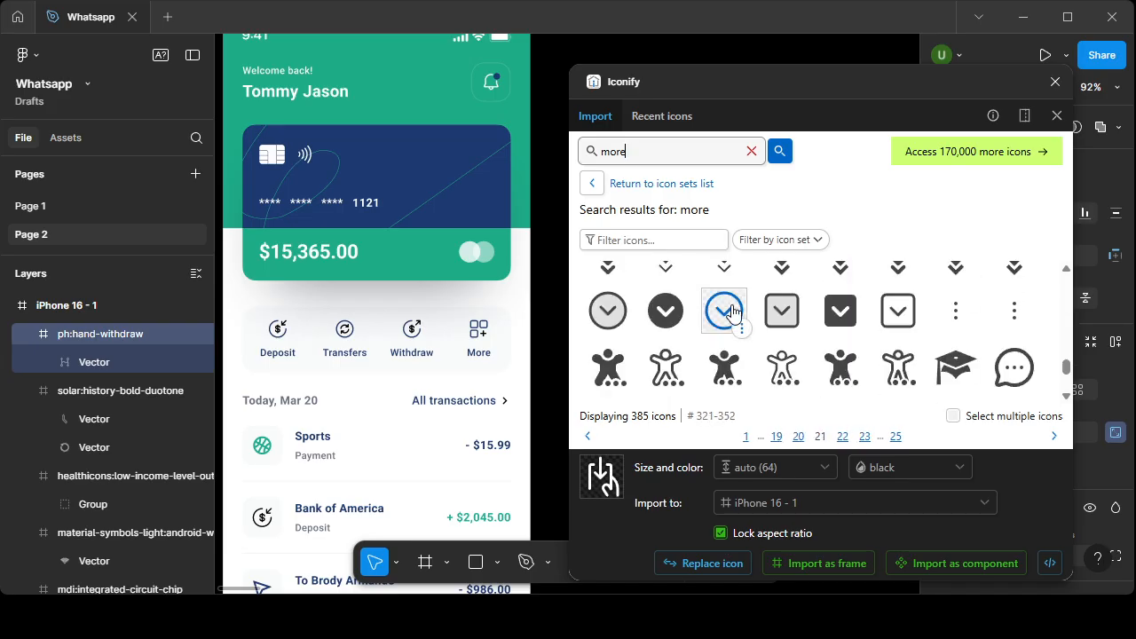
scroll(733, 310, "down", 3)
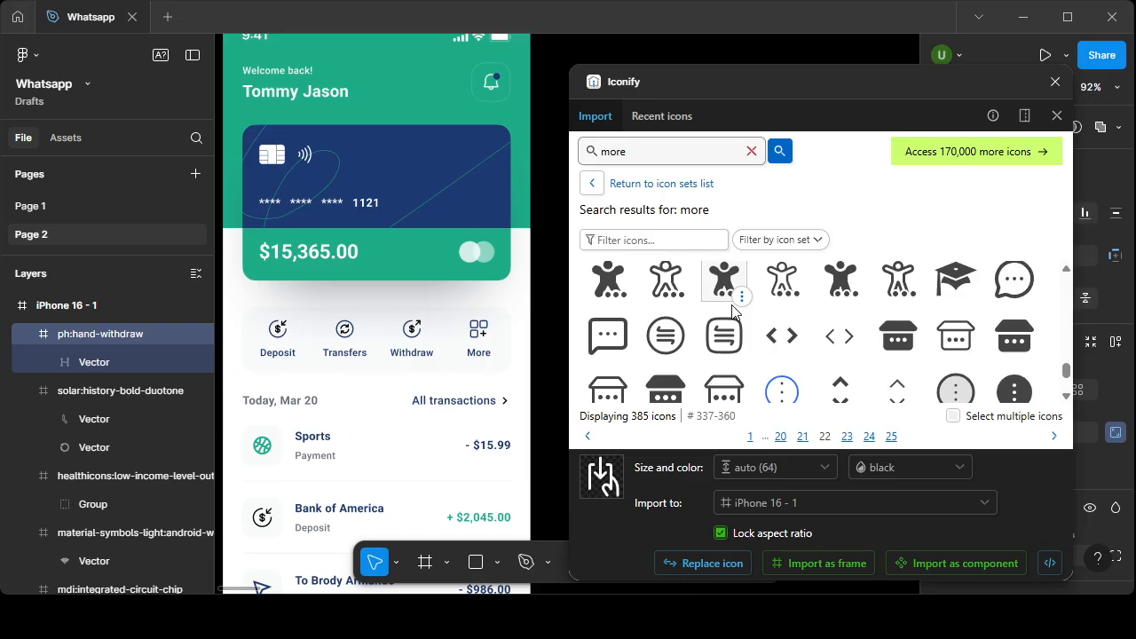
scroll(732, 311, "down", 4)
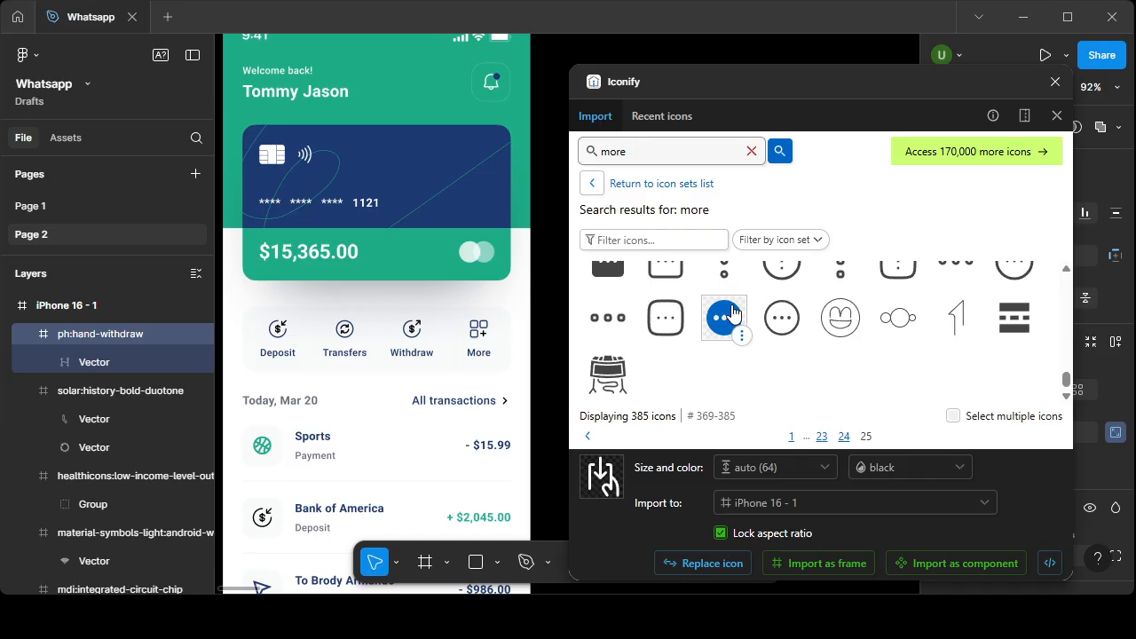
scroll(733, 311, "up", 4)
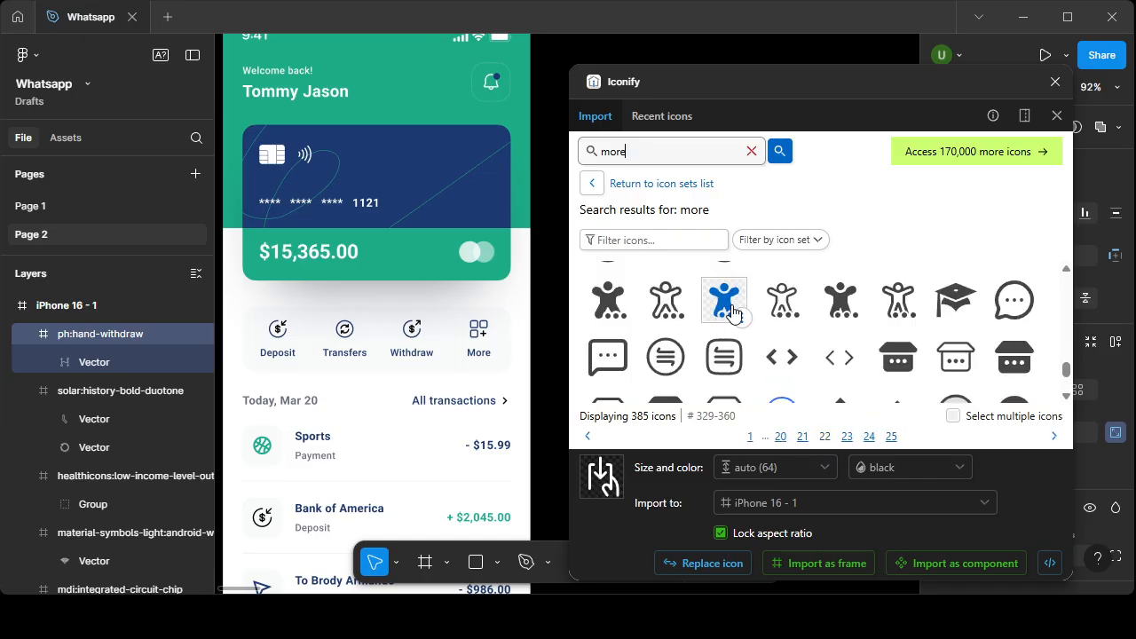
scroll(732, 319, "up", 1)
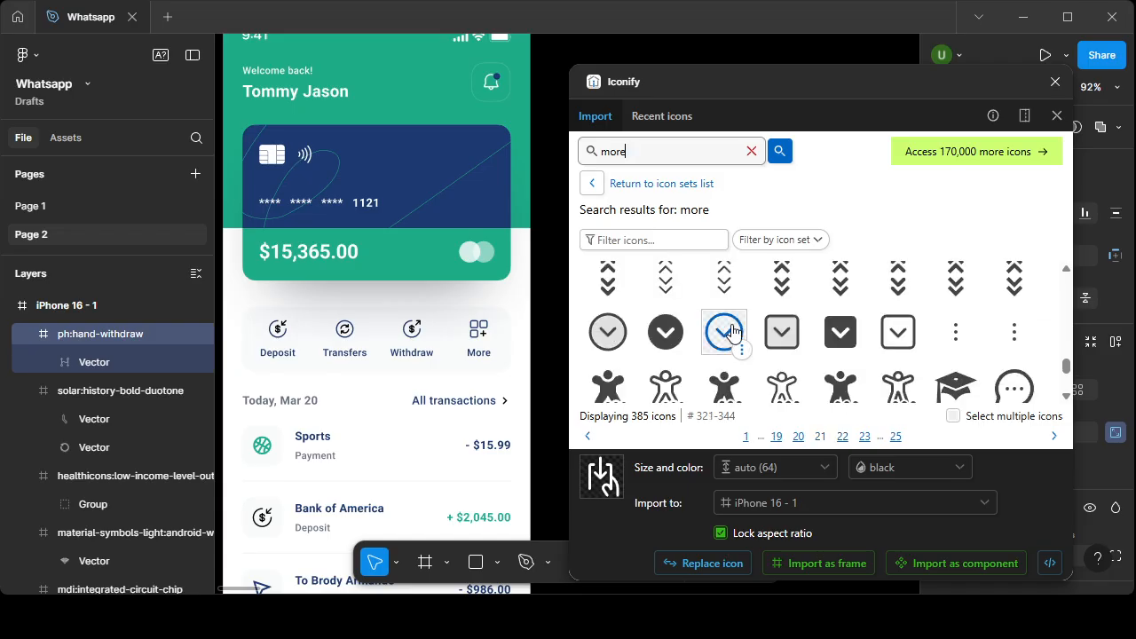
scroll(731, 330, "down", 1)
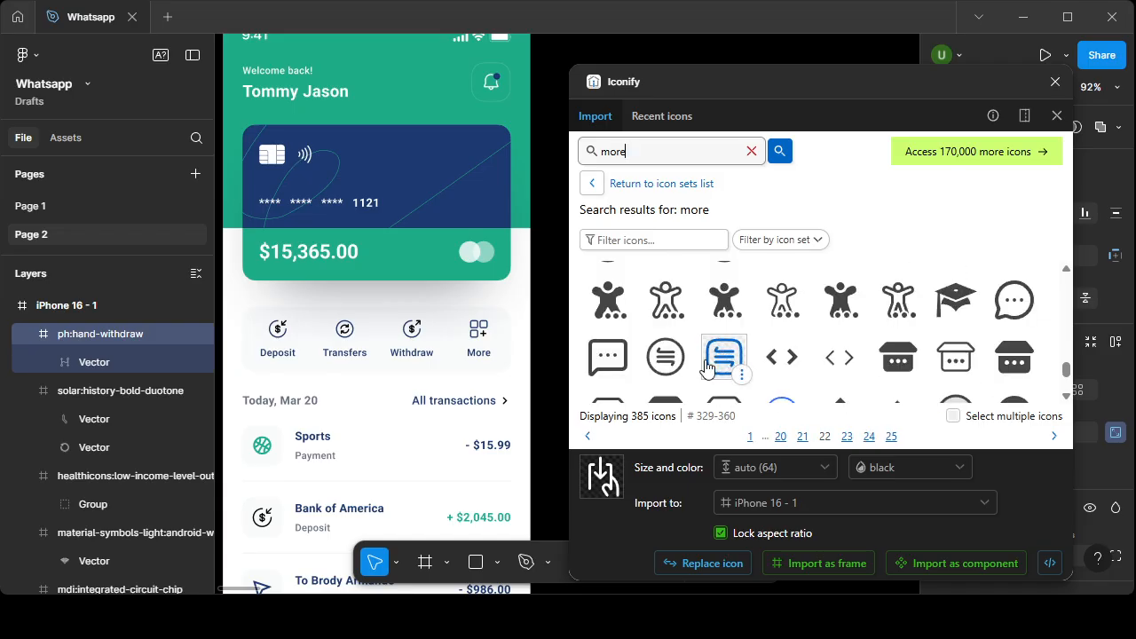
left_click(726, 362)
left_click(811, 564)
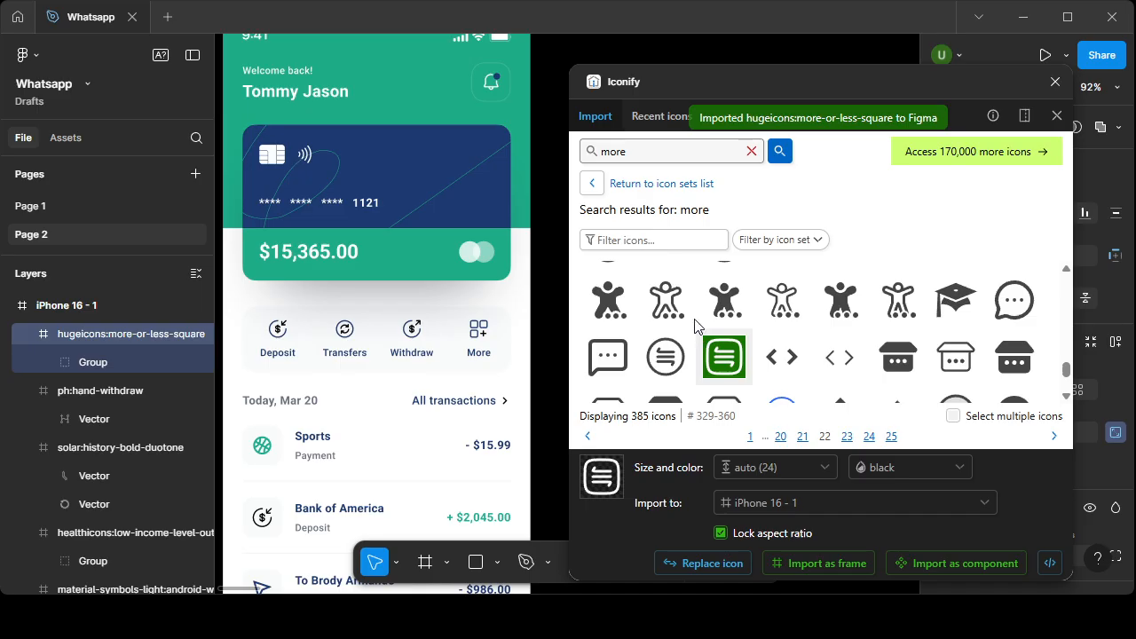
- Import the icon-park-outline:more-four icon into the iPhone 16 - 1 frame as well
scroll(719, 332, "up", 3)
scroll(701, 336, "up", 9)
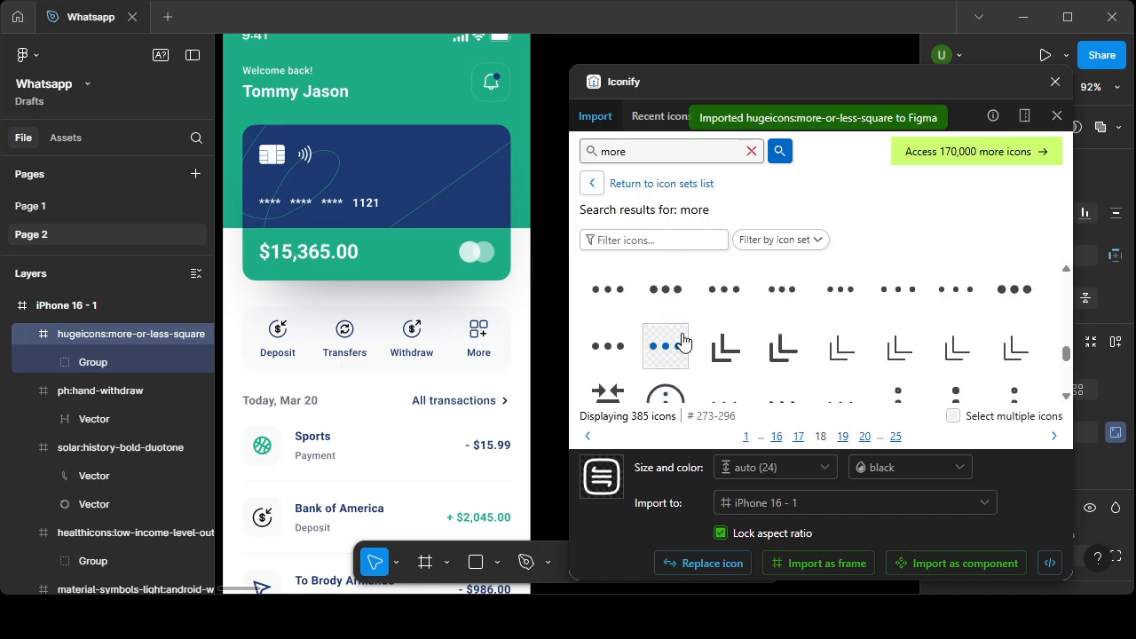
scroll(737, 341, "up", 5)
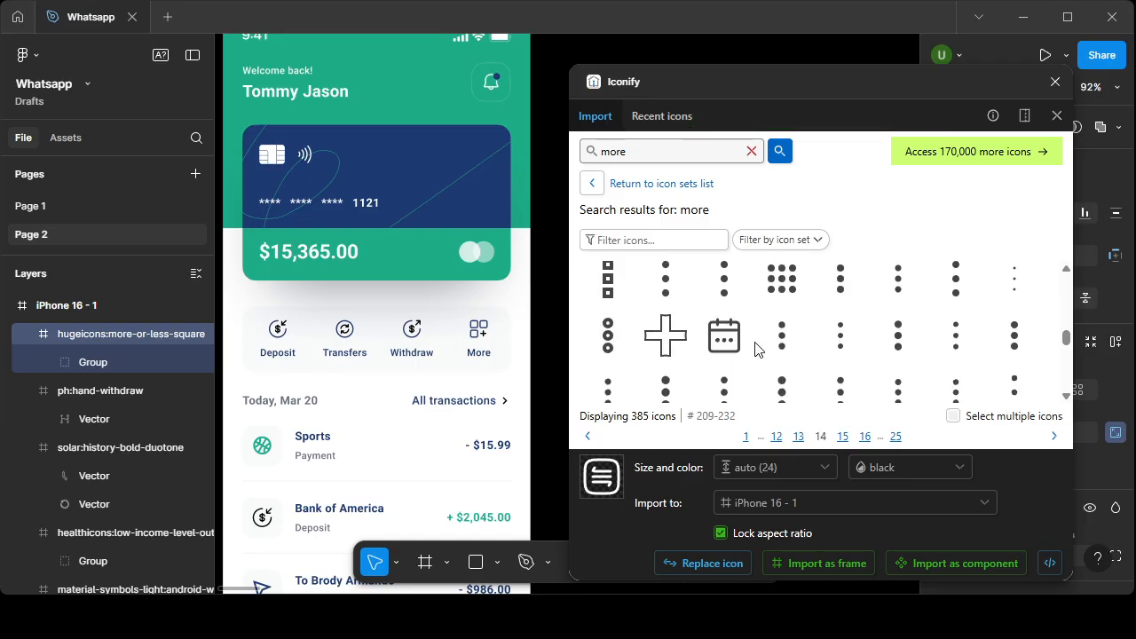
scroll(754, 348, "up", 3)
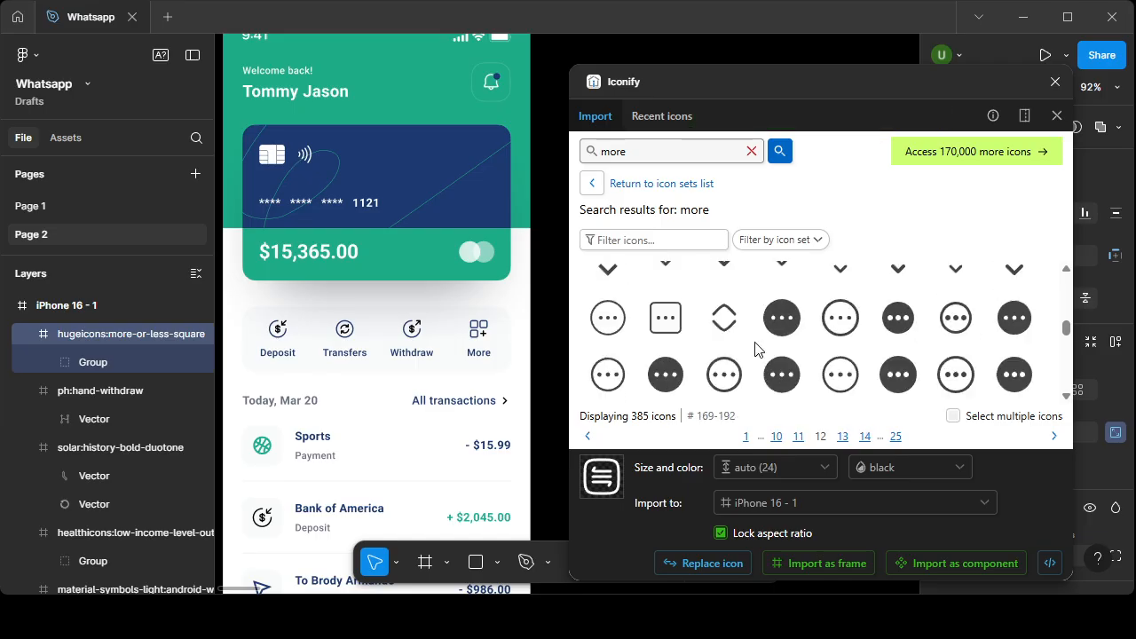
scroll(754, 348, "up", 7)
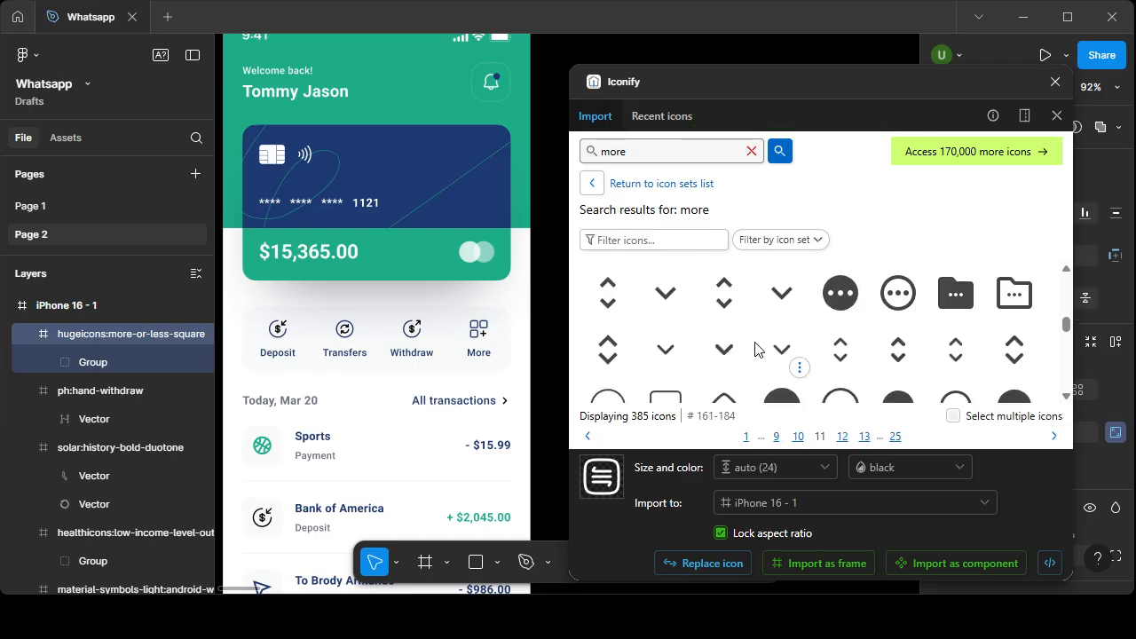
scroll(754, 348, "up", 3)
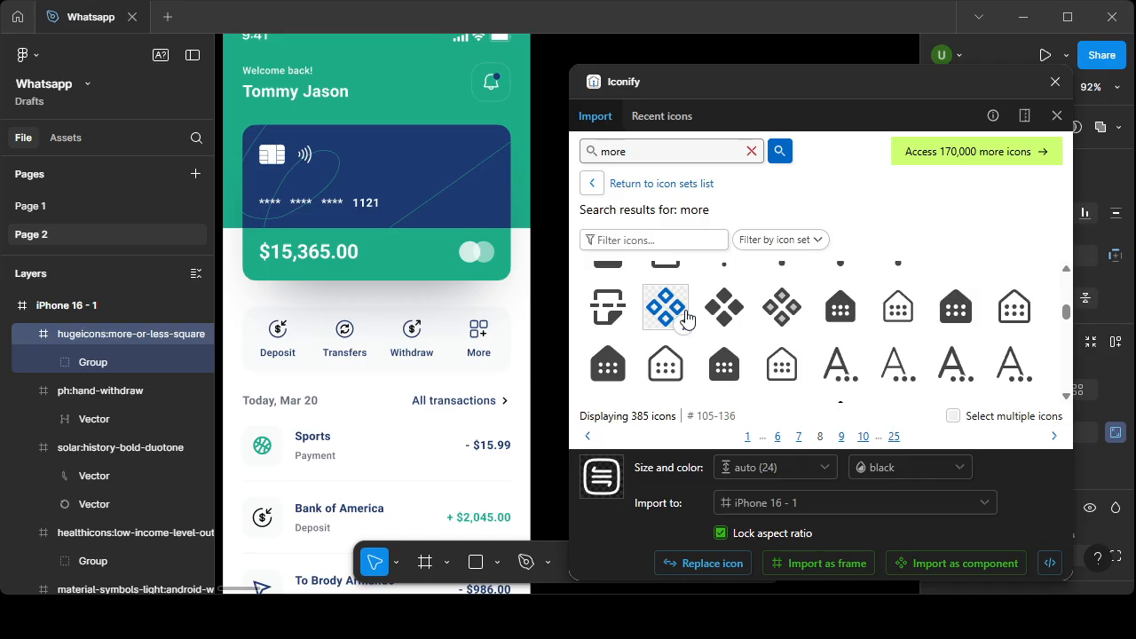
left_click(686, 317)
left_click(806, 563)
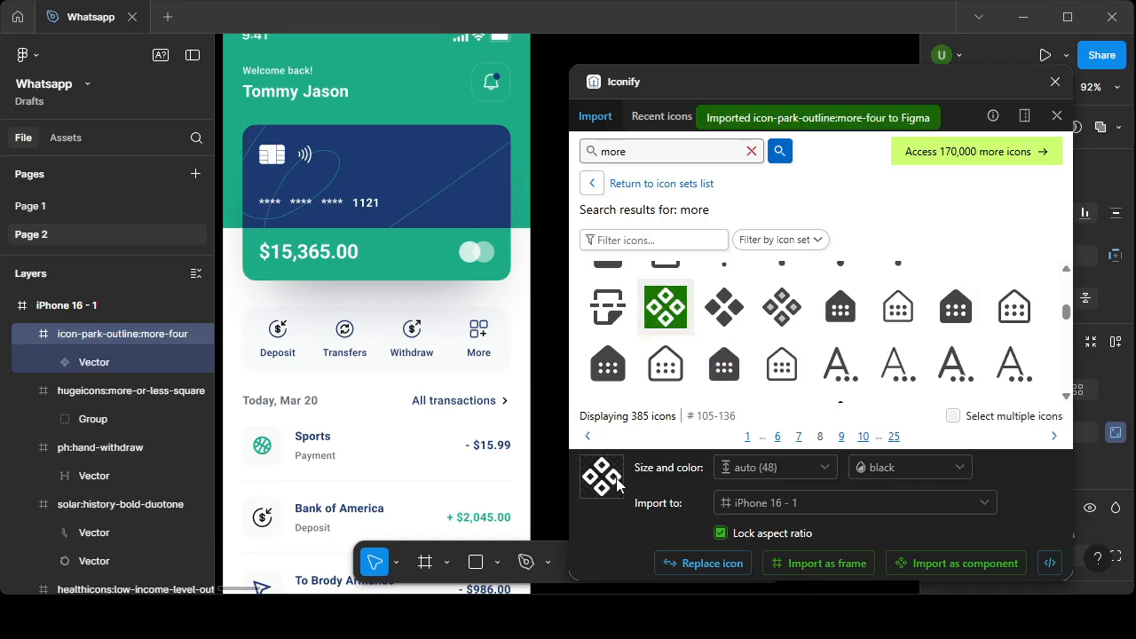
scroll(458, 395, "down", 3)
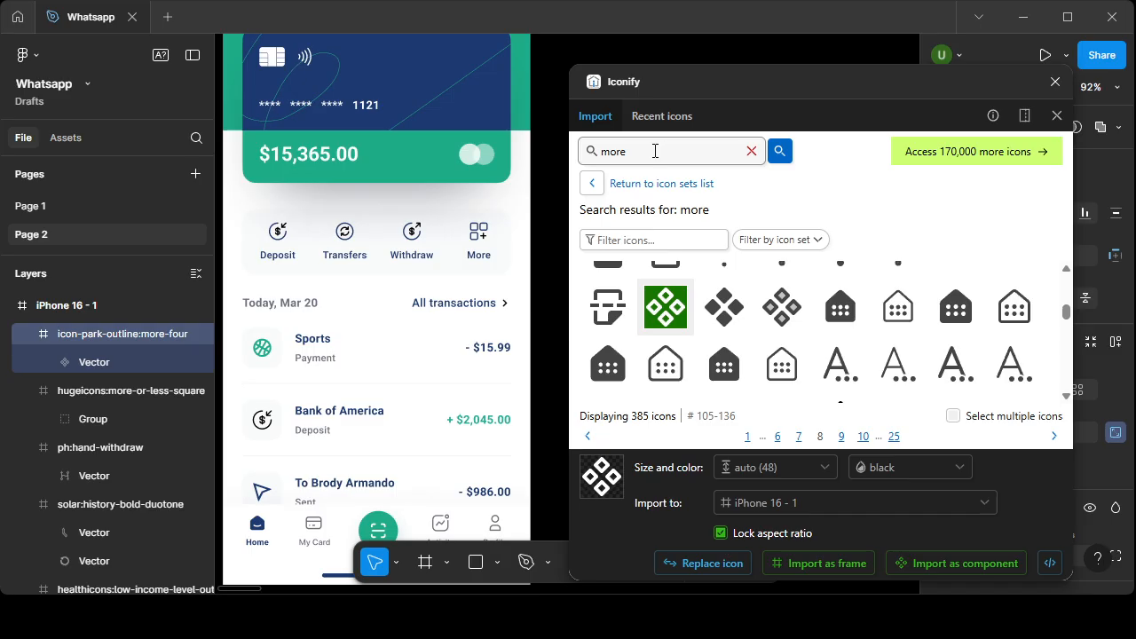
- Replace the 'more' search with 'basketball' and import the outline solar:basketball-linear icon as a frame
key("BackSpace")
key("BackSpace")
key("BackSpace")
type("b")
key("Return")
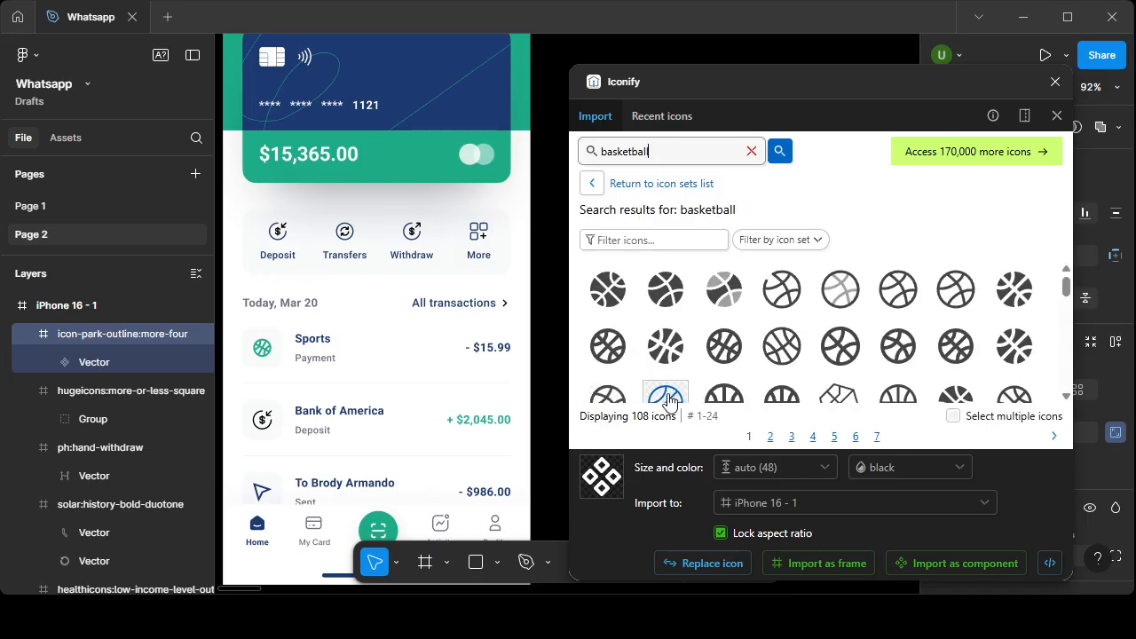
scroll(319, 336, "down", 1)
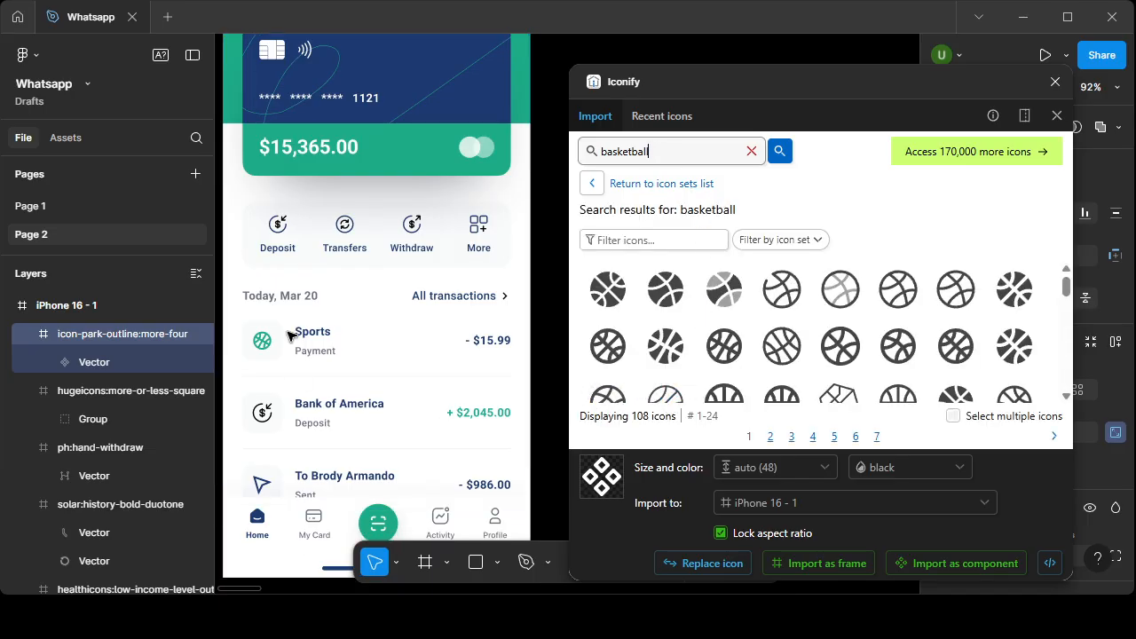
left_click(895, 292)
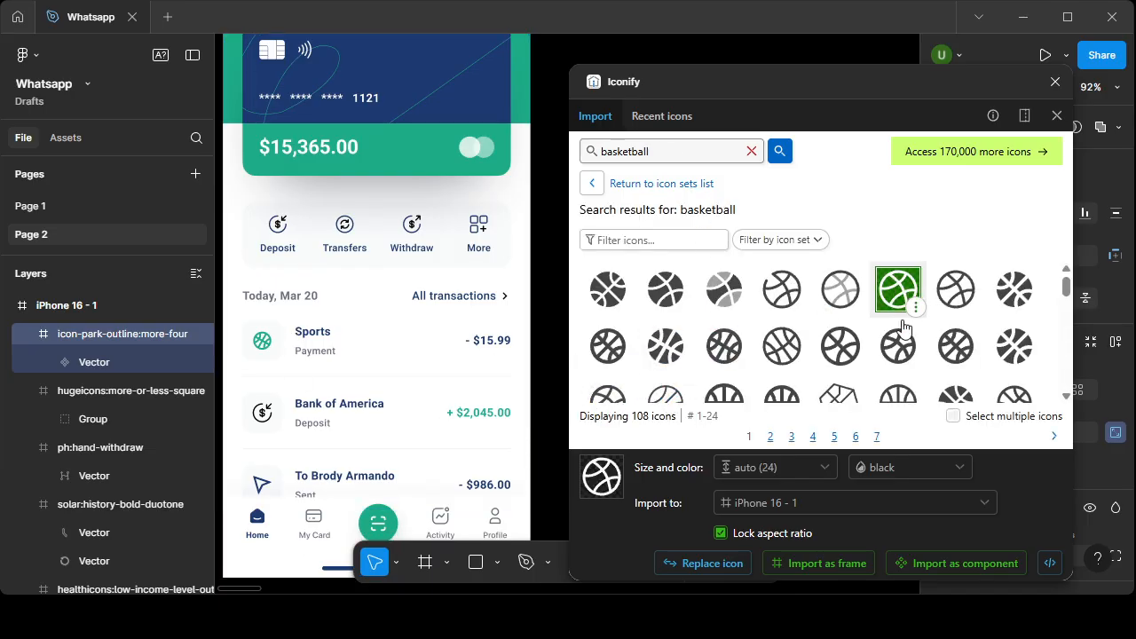
left_click(817, 564)
scroll(310, 401, "down", 1)
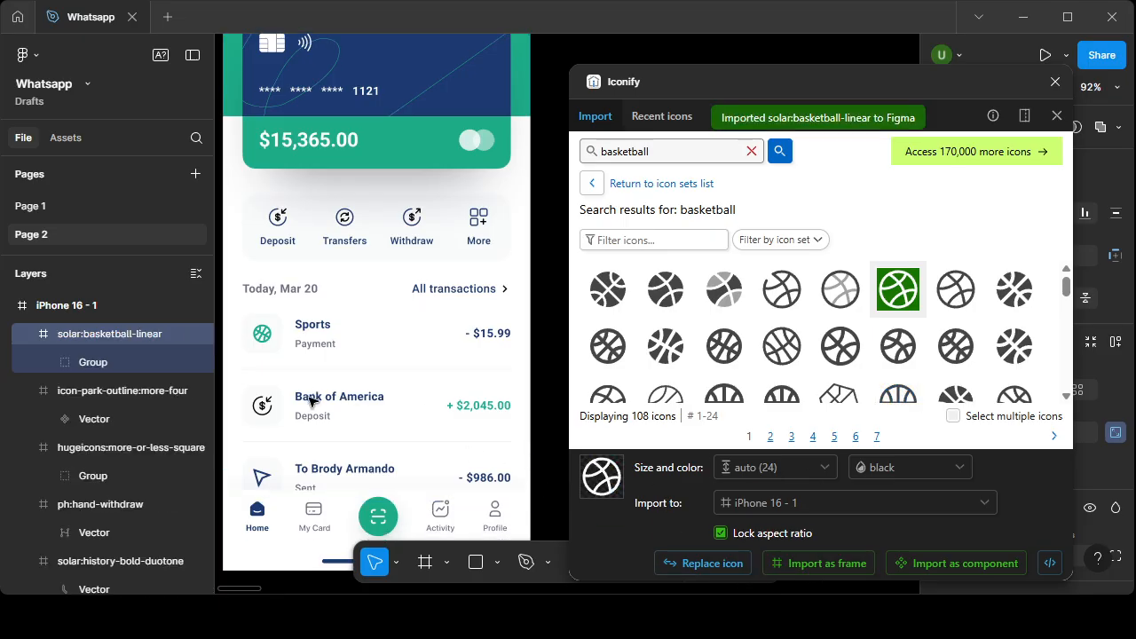
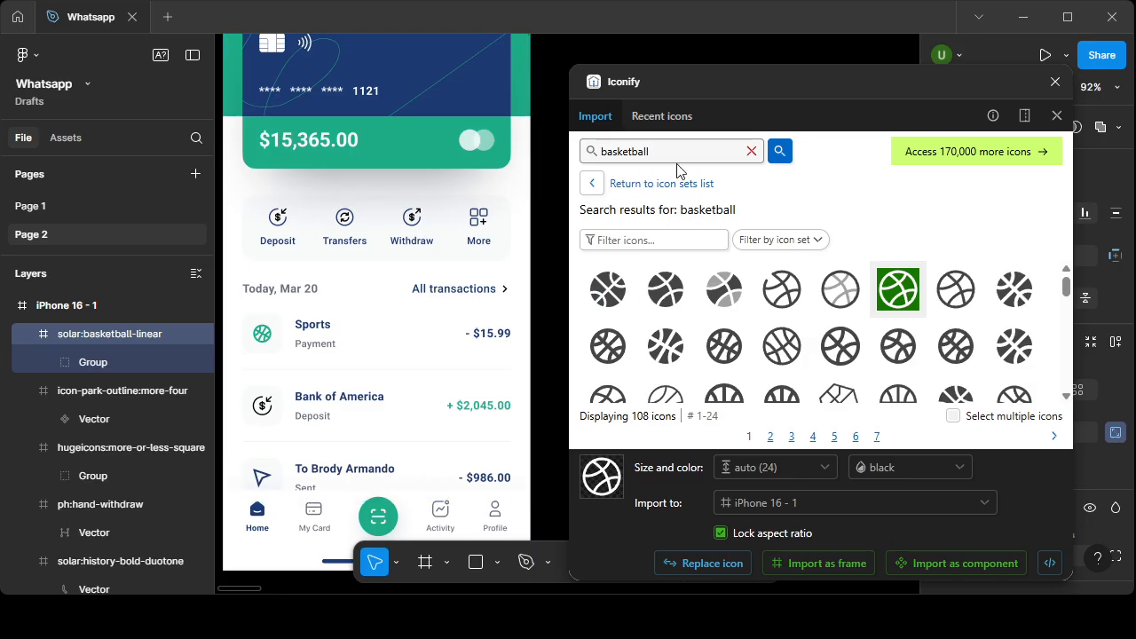
- Search 'send' in Iconify and import the paper-plane icon into the iPhone 16 - 1 frame
key("ctrl+a")
key("BackSpace")
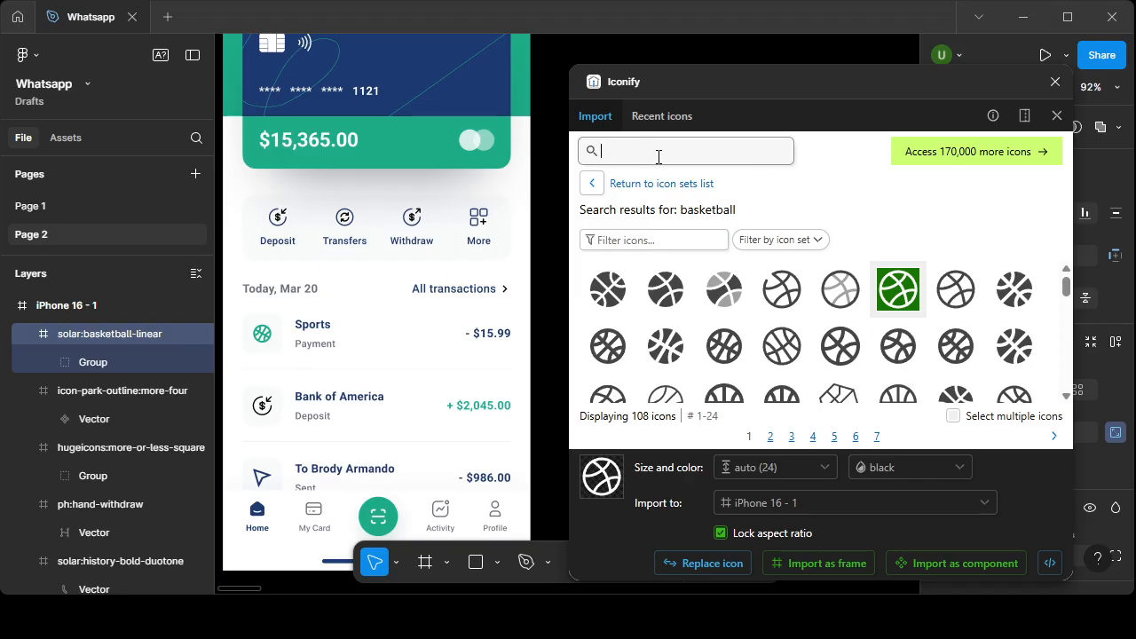
type("send")
left_click(779, 151)
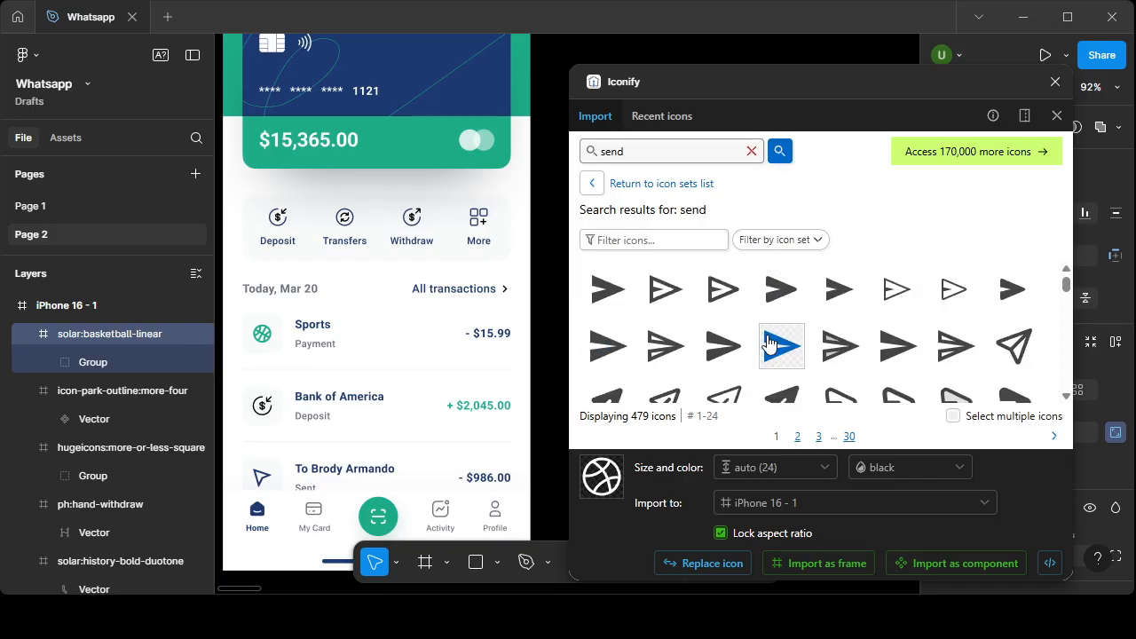
scroll(809, 342, "down", 1)
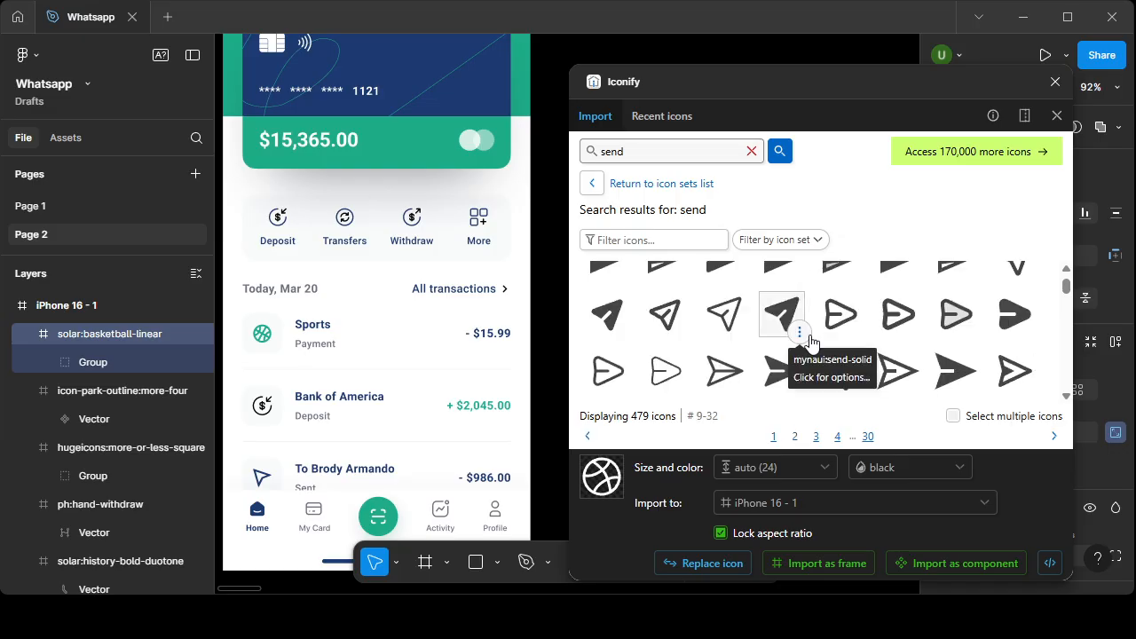
left_click(725, 316)
scroll(662, 372, "down", 2)
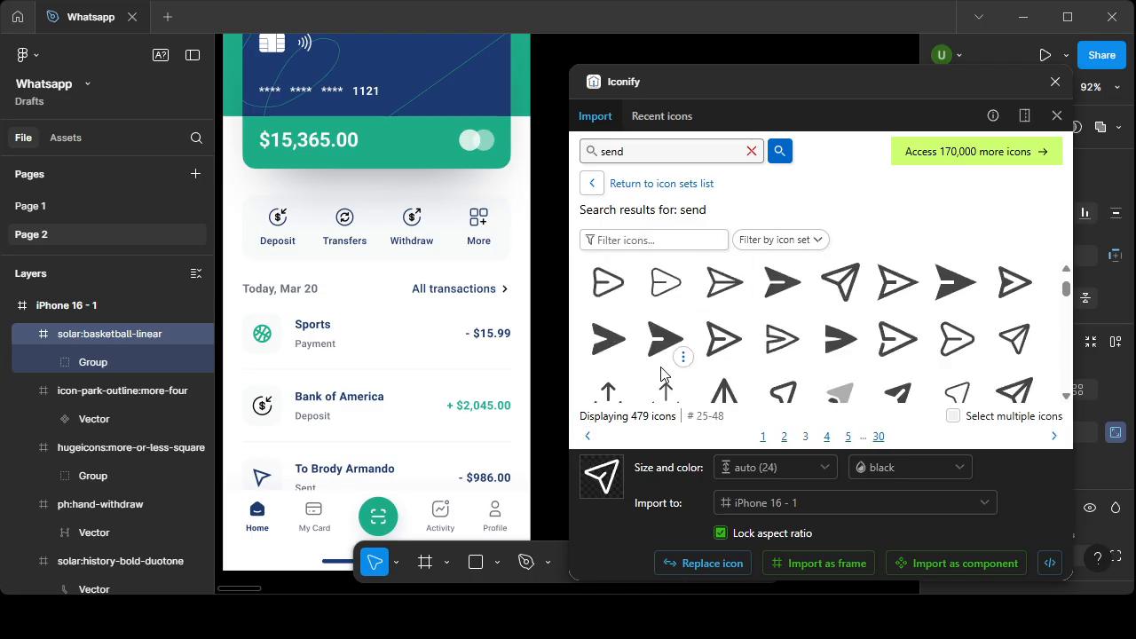
scroll(662, 372, "down", 2)
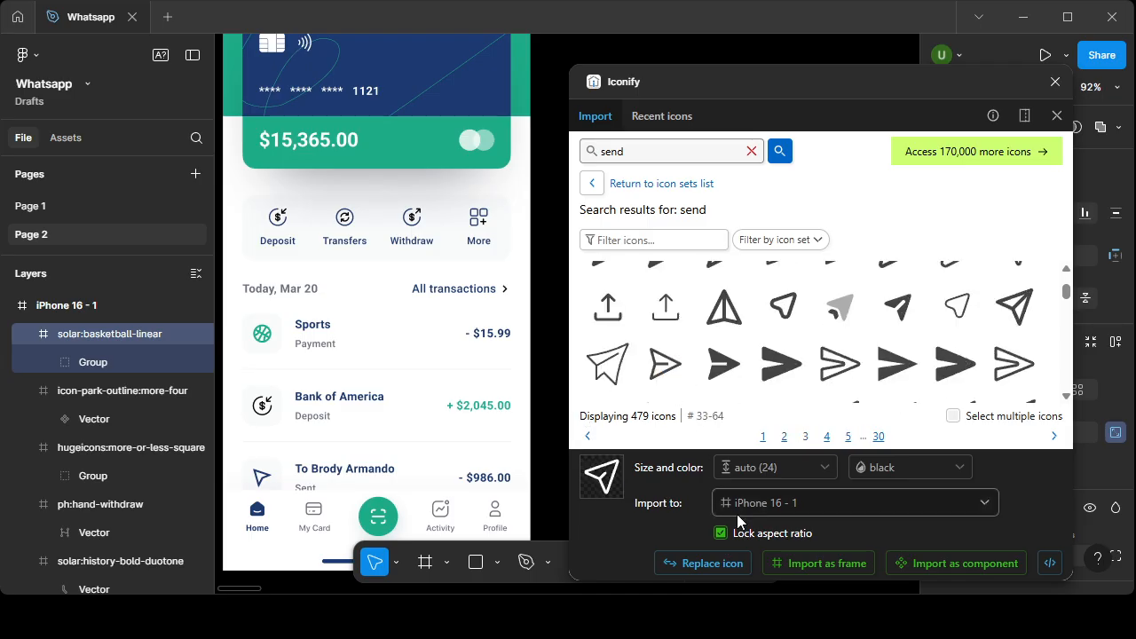
left_click(811, 563)
scroll(395, 404, "down", 1)
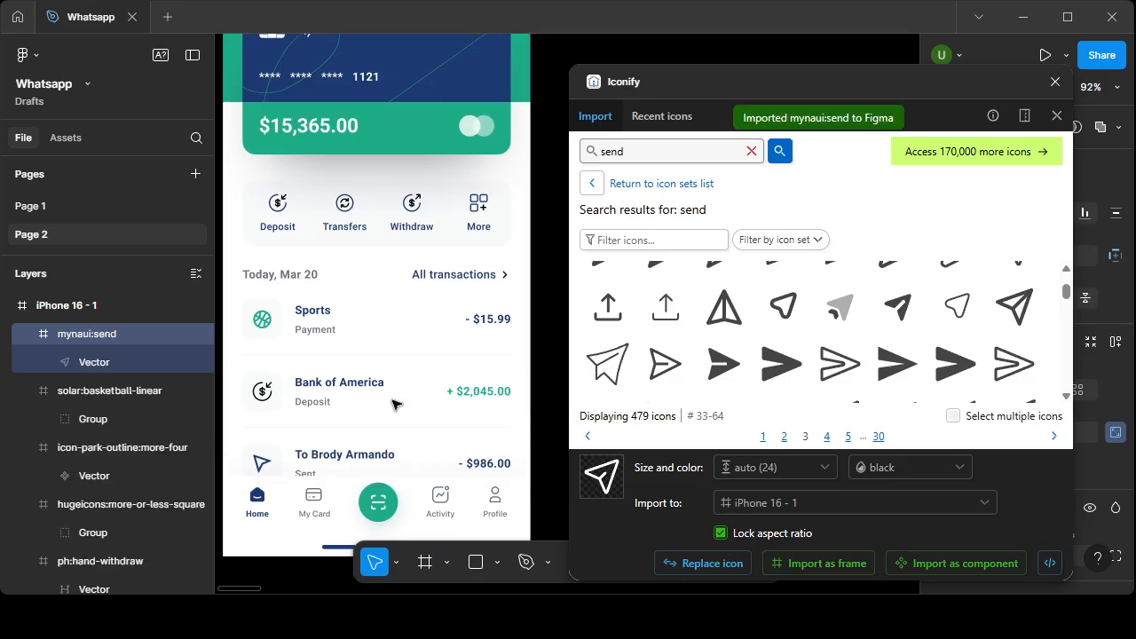
scroll(395, 404, "down", 1)
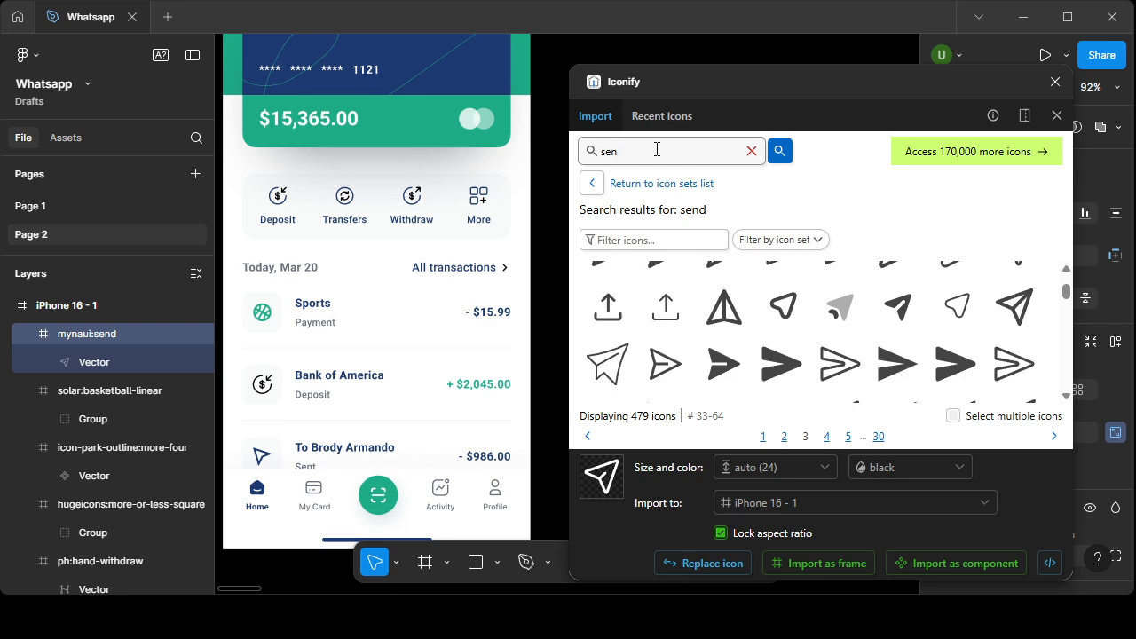
- Search 'home' and import the first solid house icon, material-symbols:home, as a frame
double_click(656, 151)
key("BackSpace")
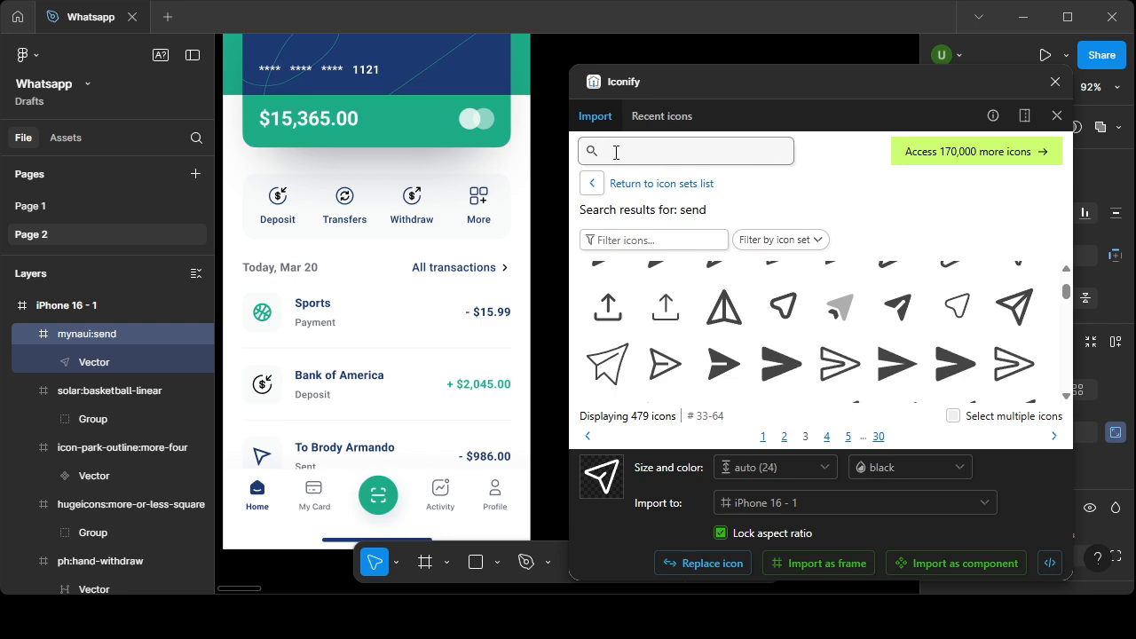
type("home")
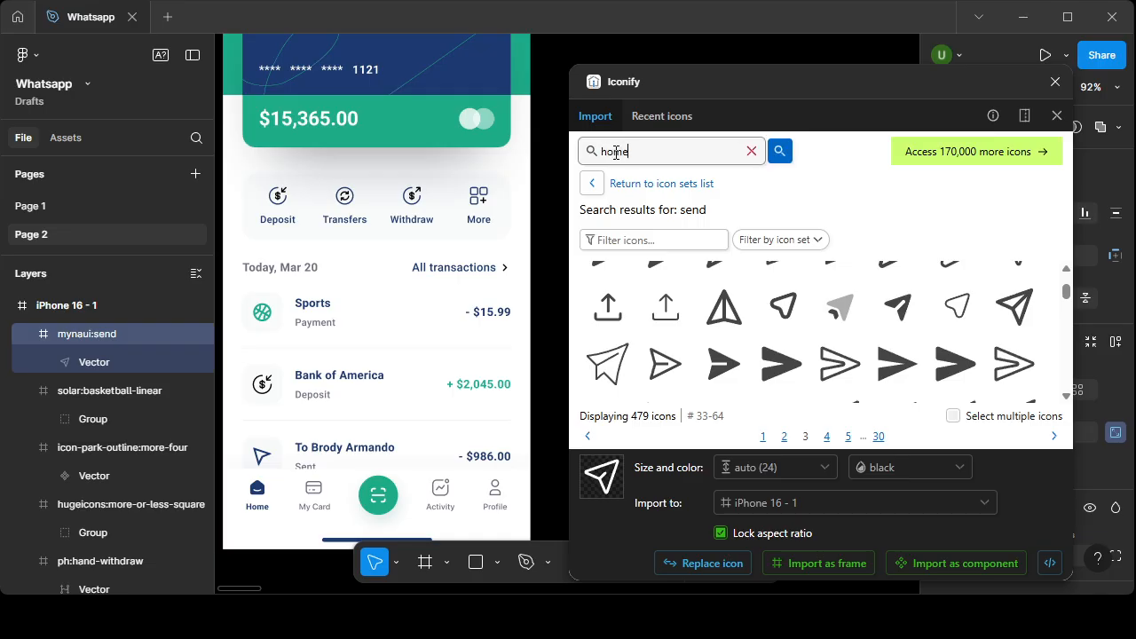
key("Return")
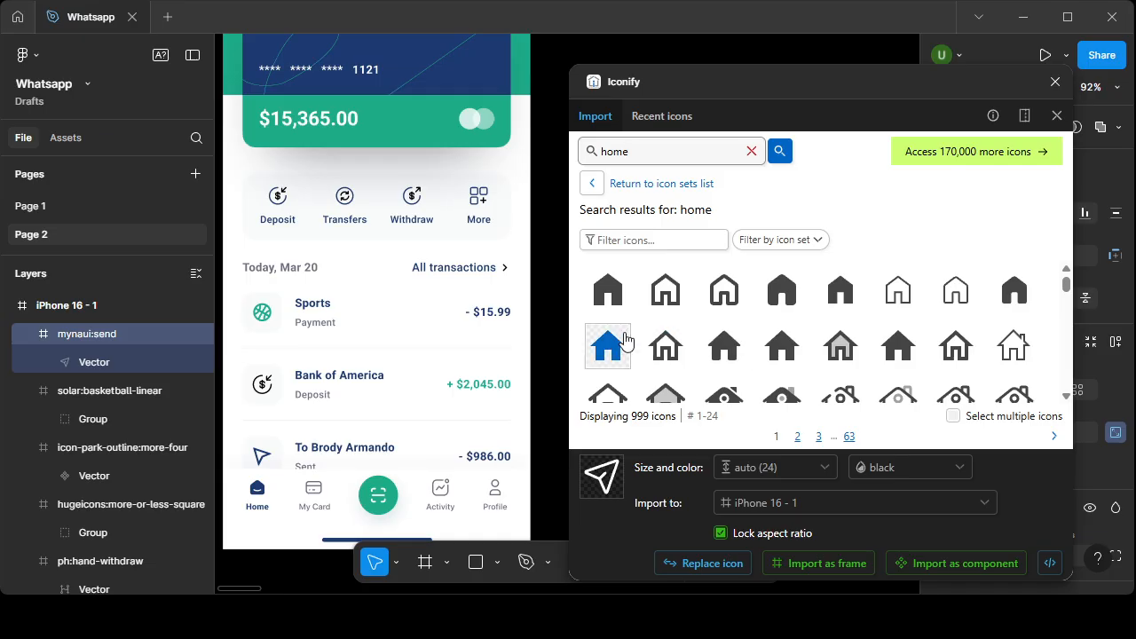
scroll(639, 324, "down", 5)
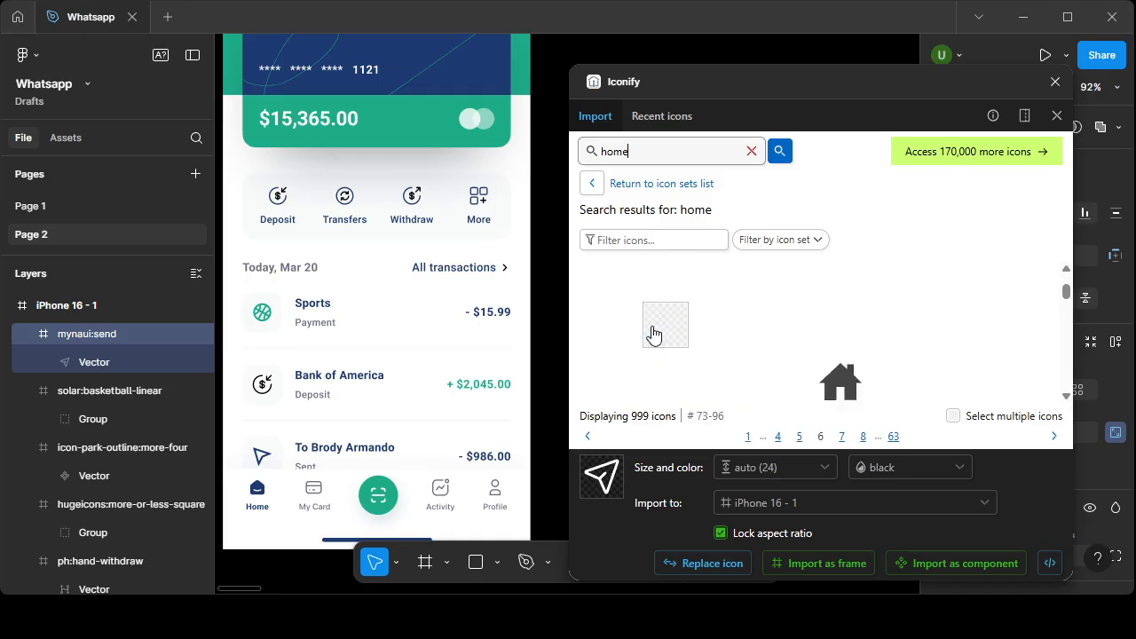
scroll(654, 332, "up", 4)
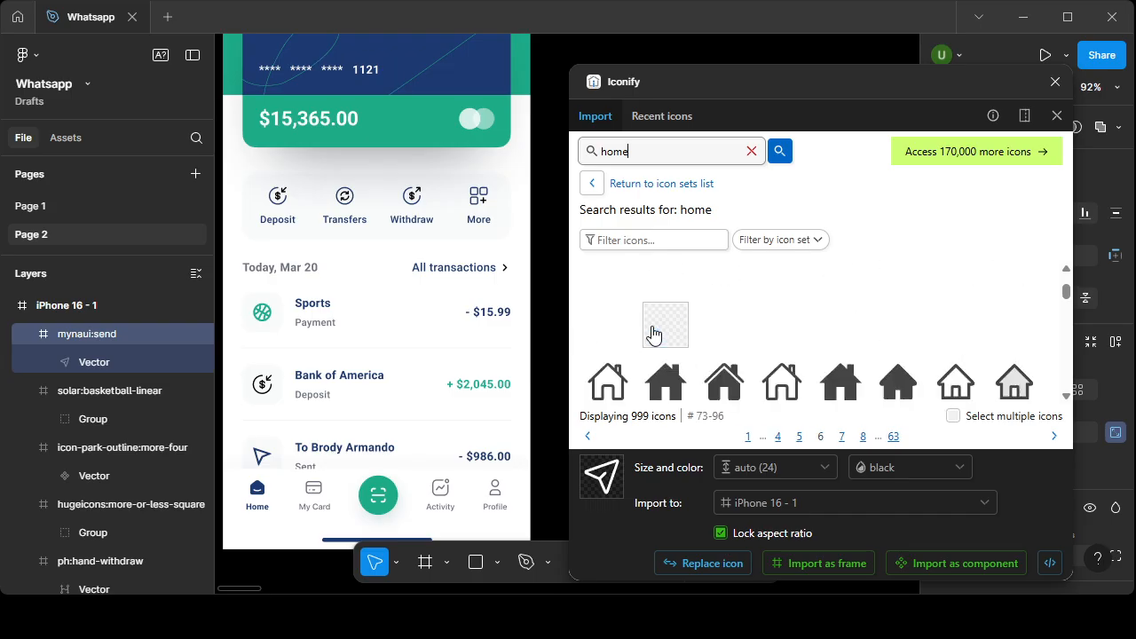
scroll(654, 332, "up", 3)
left_click(606, 299)
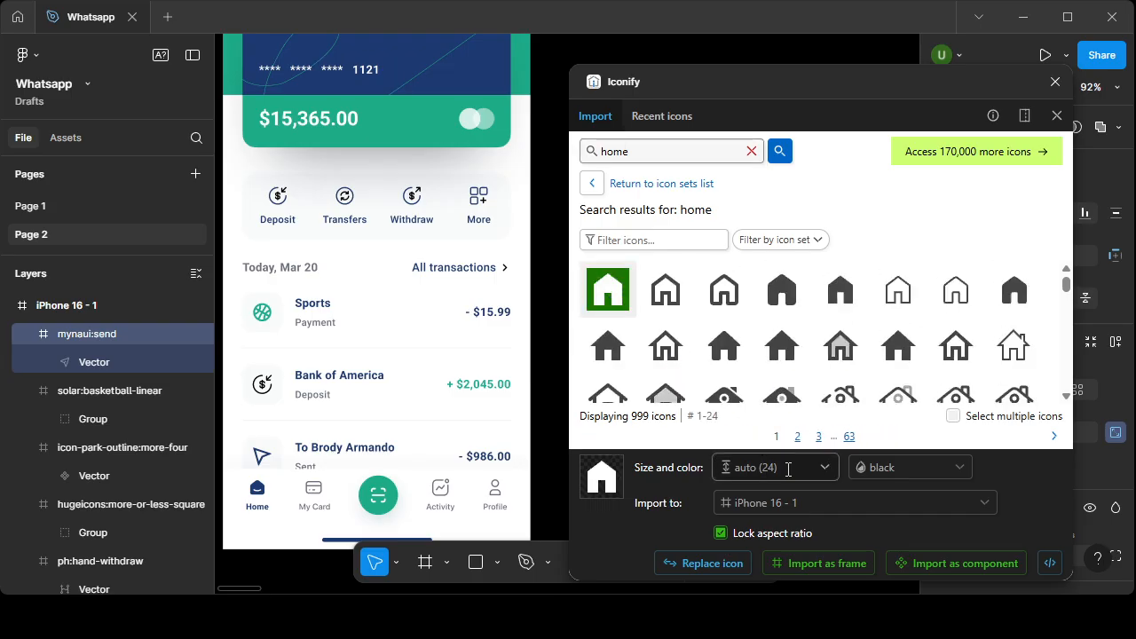
left_click(789, 571)
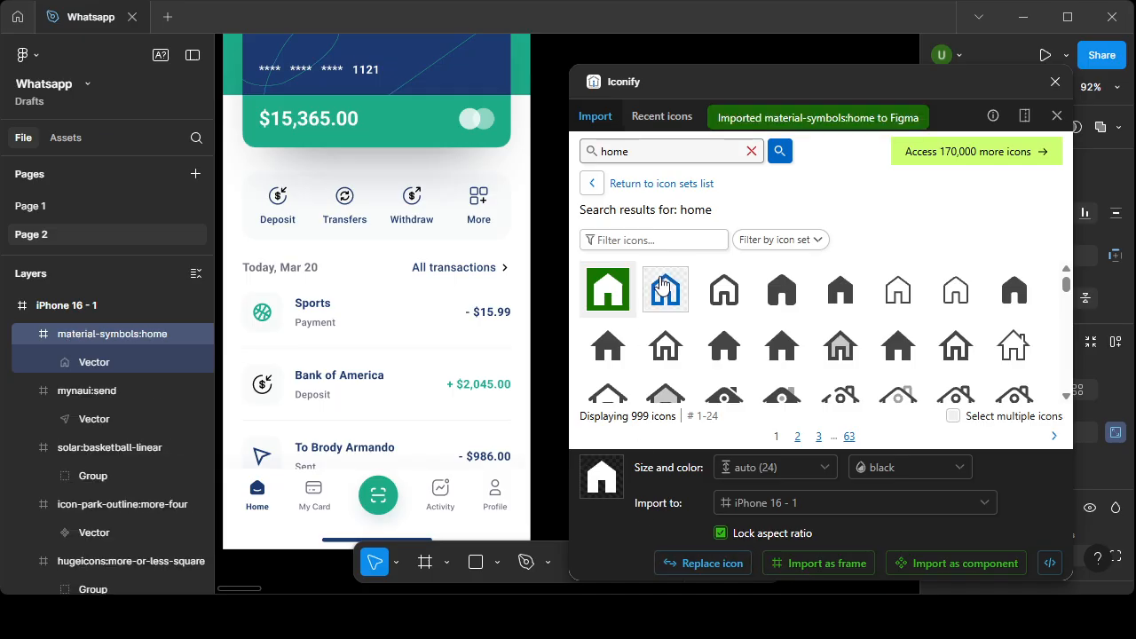
key("BackSpace")
key("BackSpace")
key("BackSpace")
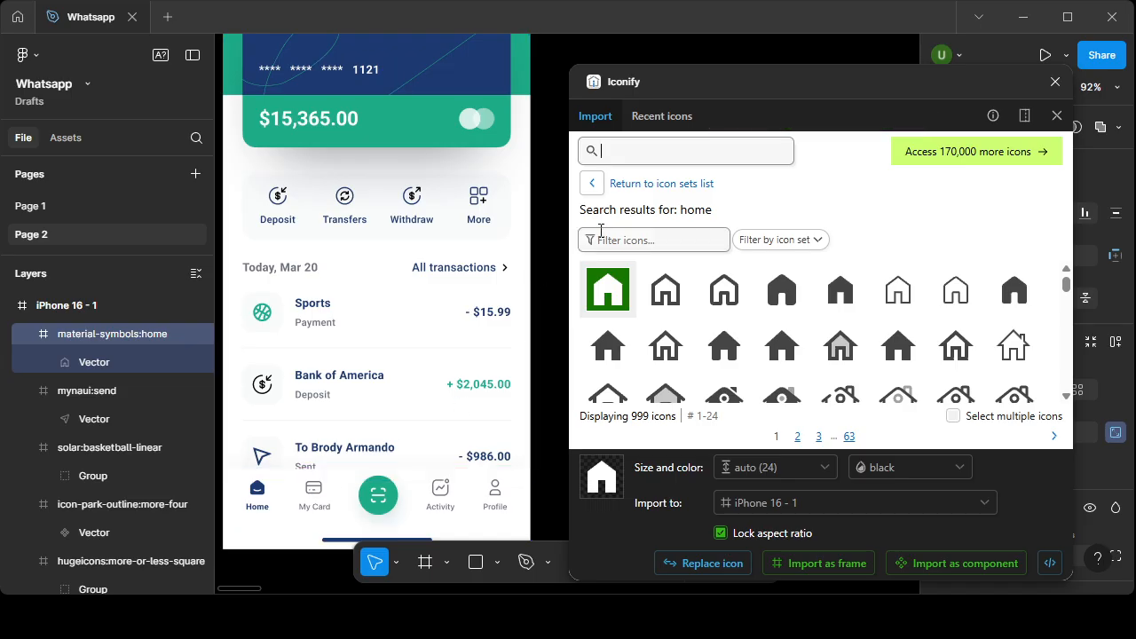
- Search 'card' and import the solar:card-linear outline card icon into the frame
type("card")
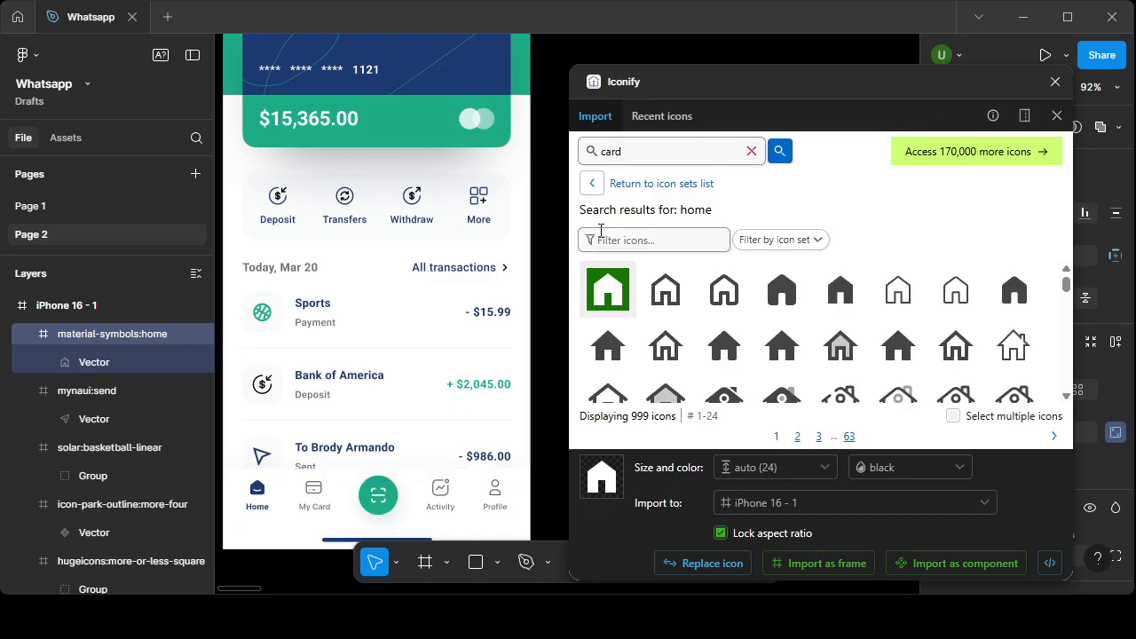
key("Return")
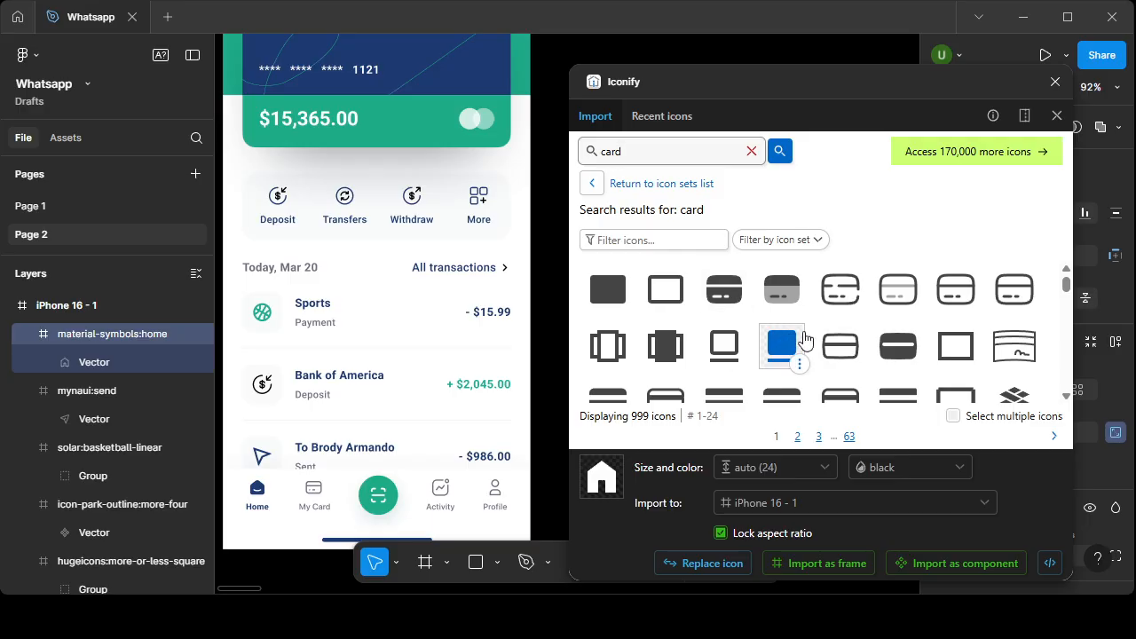
left_click(955, 289)
left_click(817, 568)
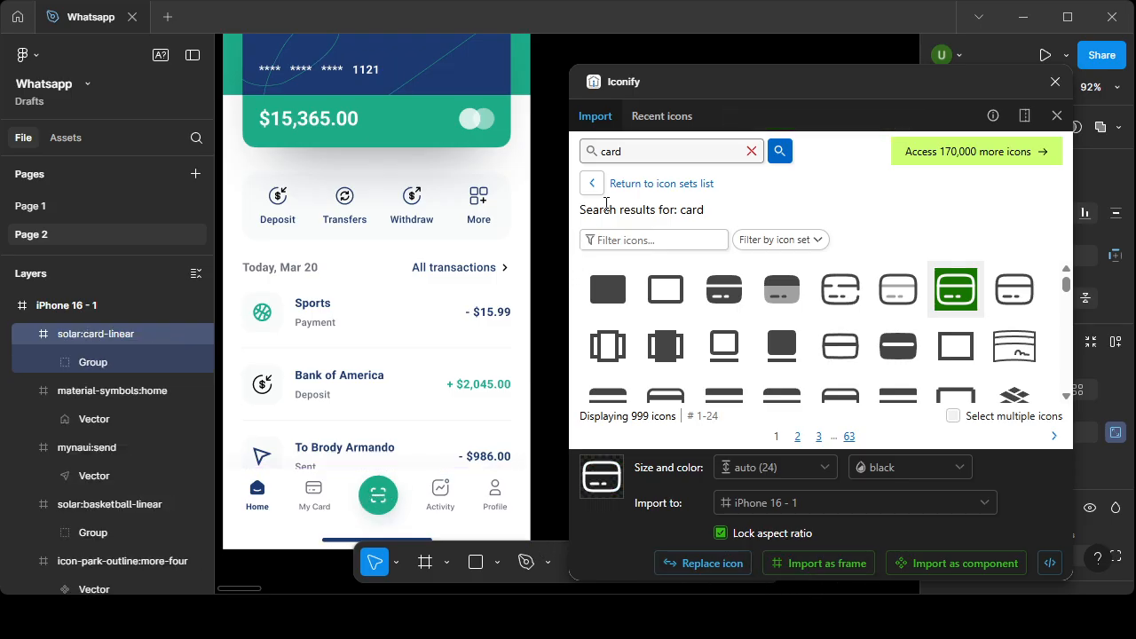
- Search 'scan' and import the bx:scan frame icon into the phone frame
left_click(645, 148)
key("BackSpace")
key("BackSpace")
key("BackSpace")
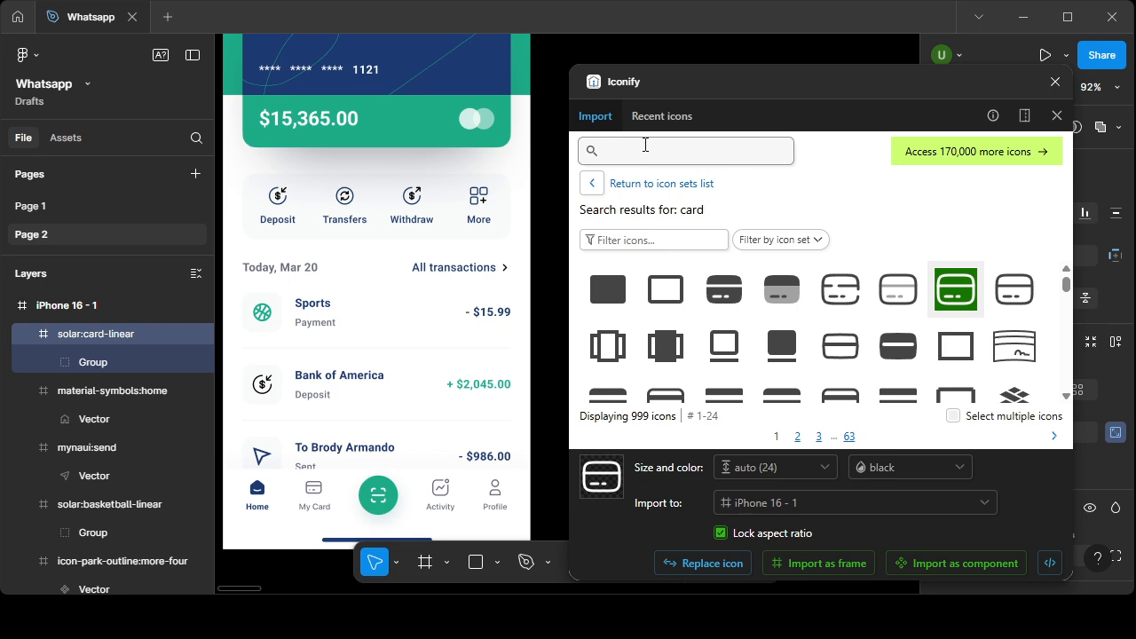
type("sca")
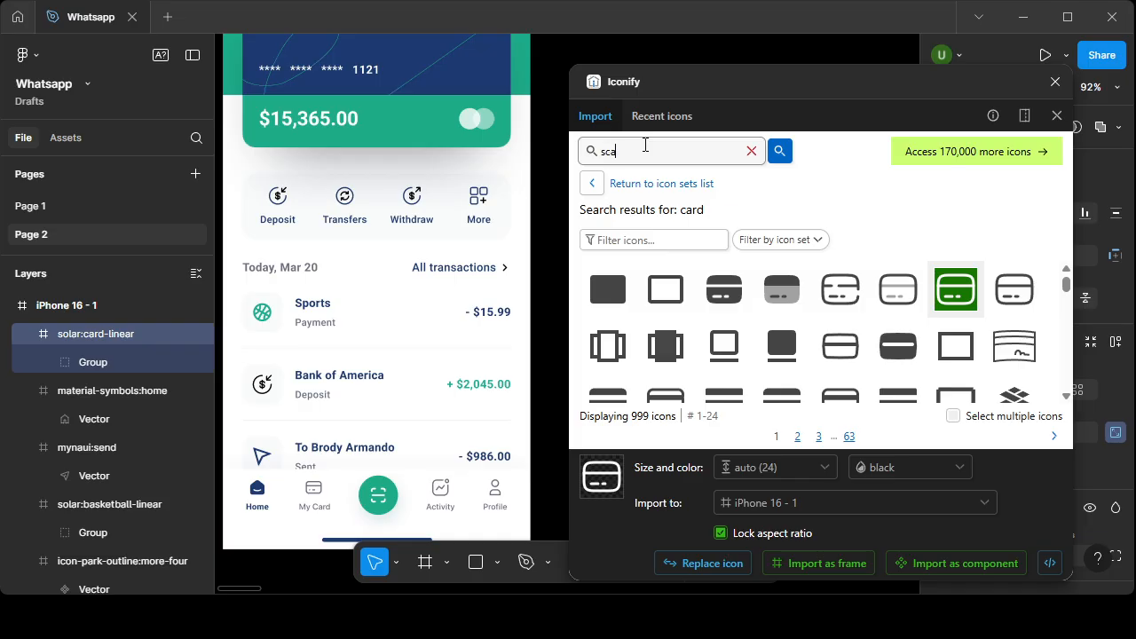
type("n")
key("Return")
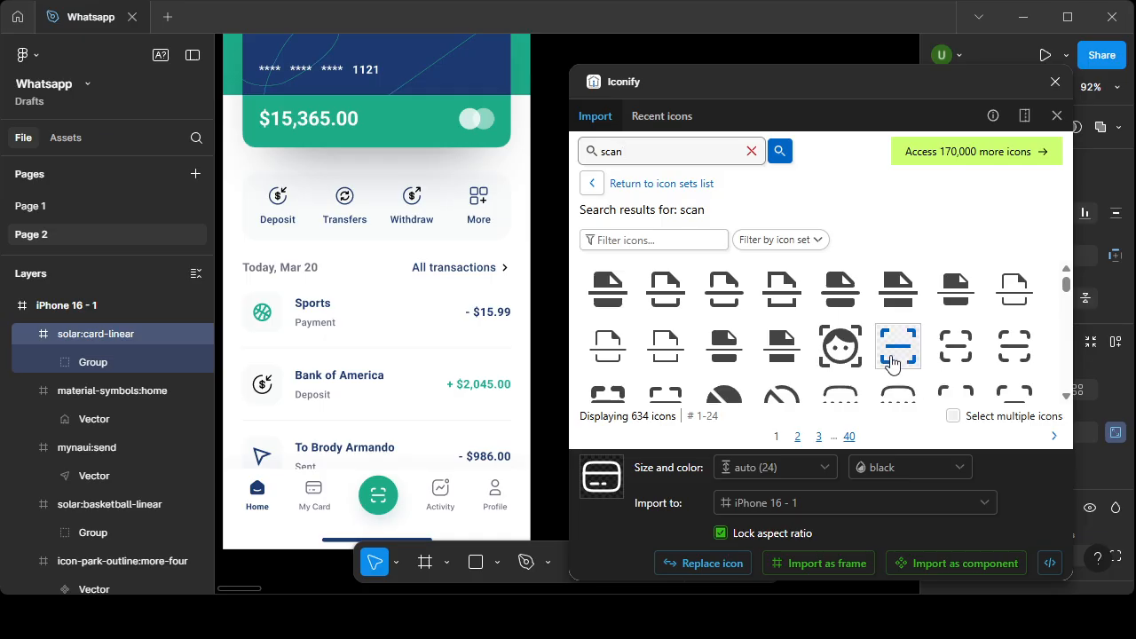
scroll(897, 368, "down", 1)
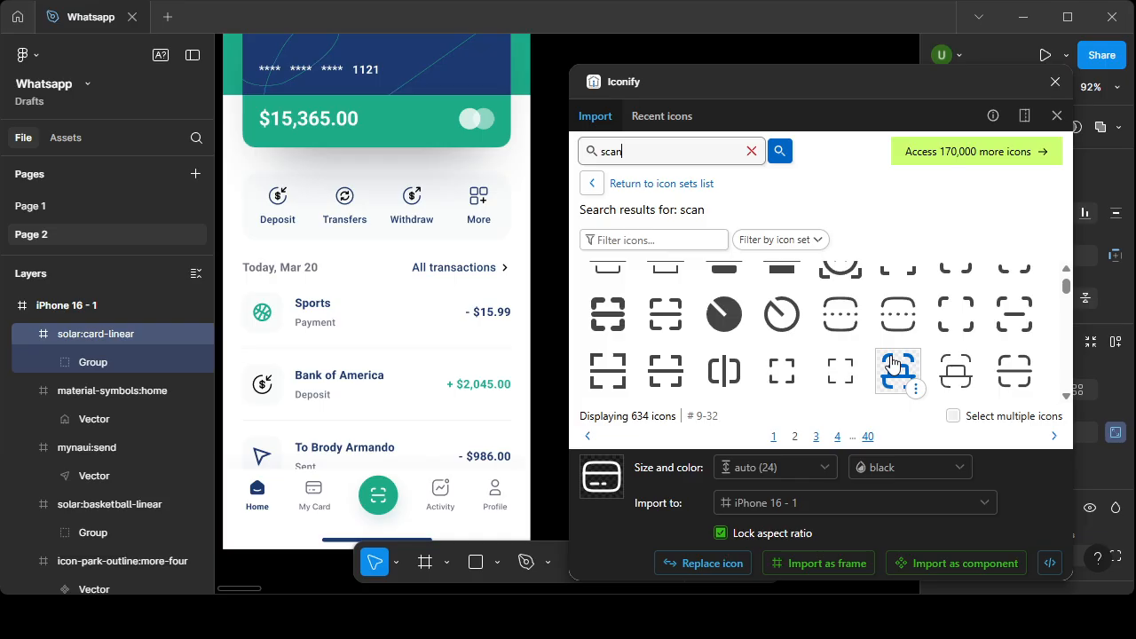
left_click(671, 376)
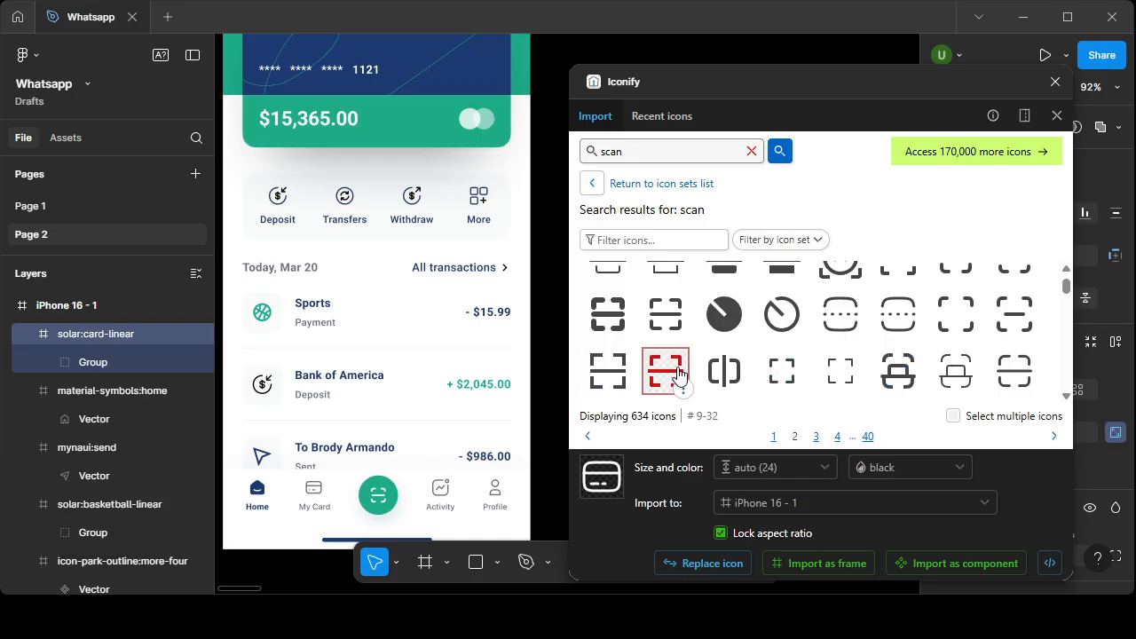
left_click(796, 570)
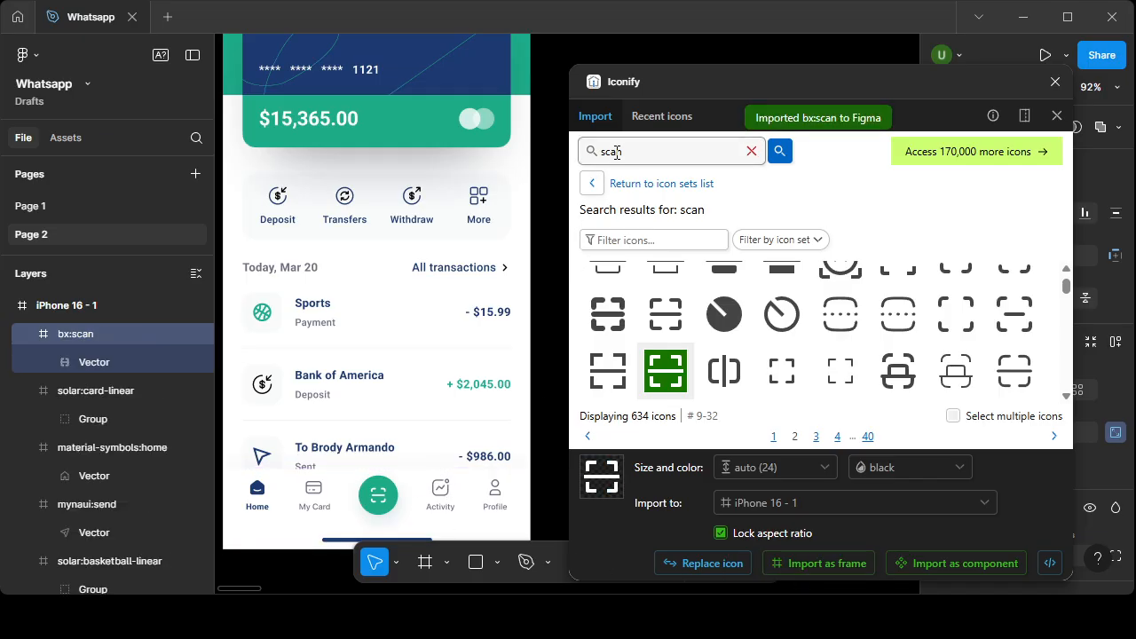
- Search 'activity' and import the hugeicons:activity-02 chart icon into the frame
key("BackSpace")
key("BackSpace")
key("BackSpace")
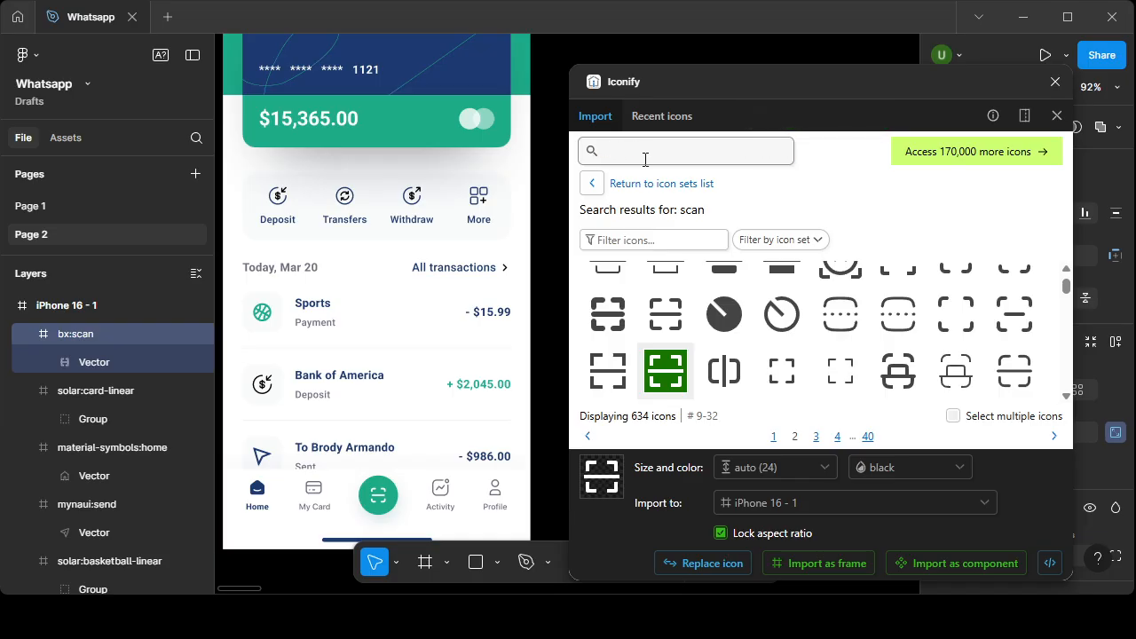
type("acti")
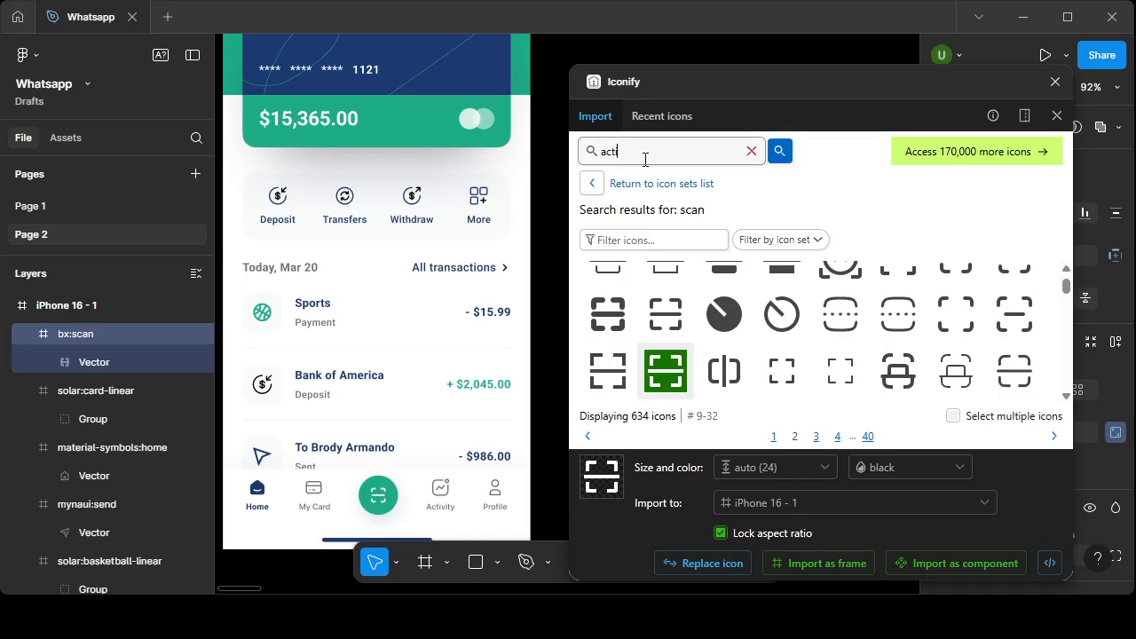
type("vity")
left_click(779, 151)
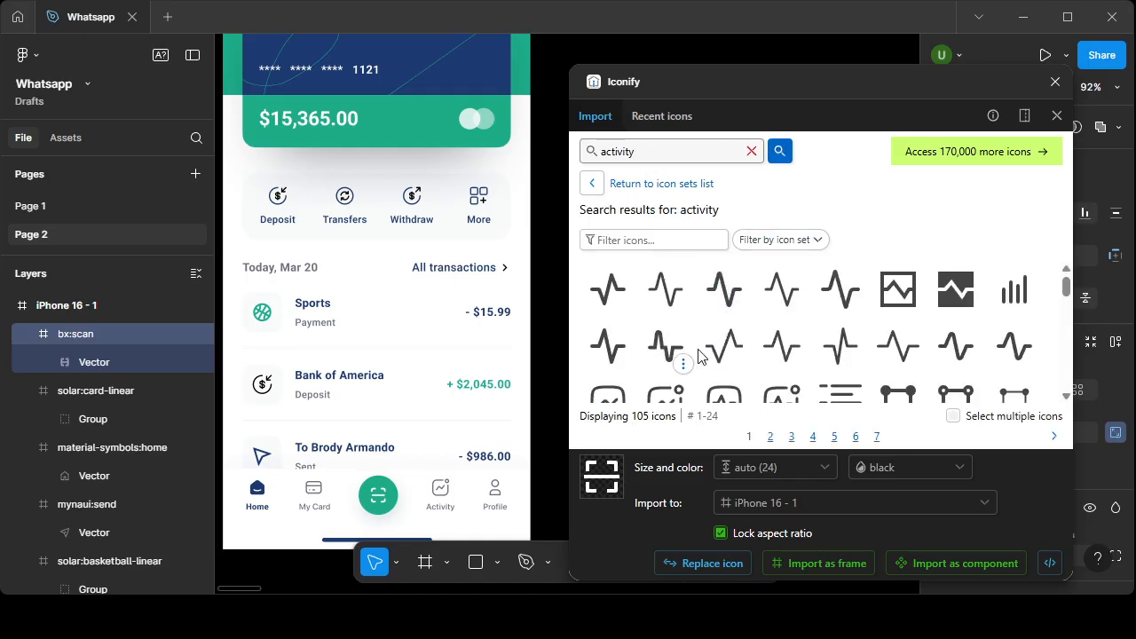
scroll(768, 315, "down", 1)
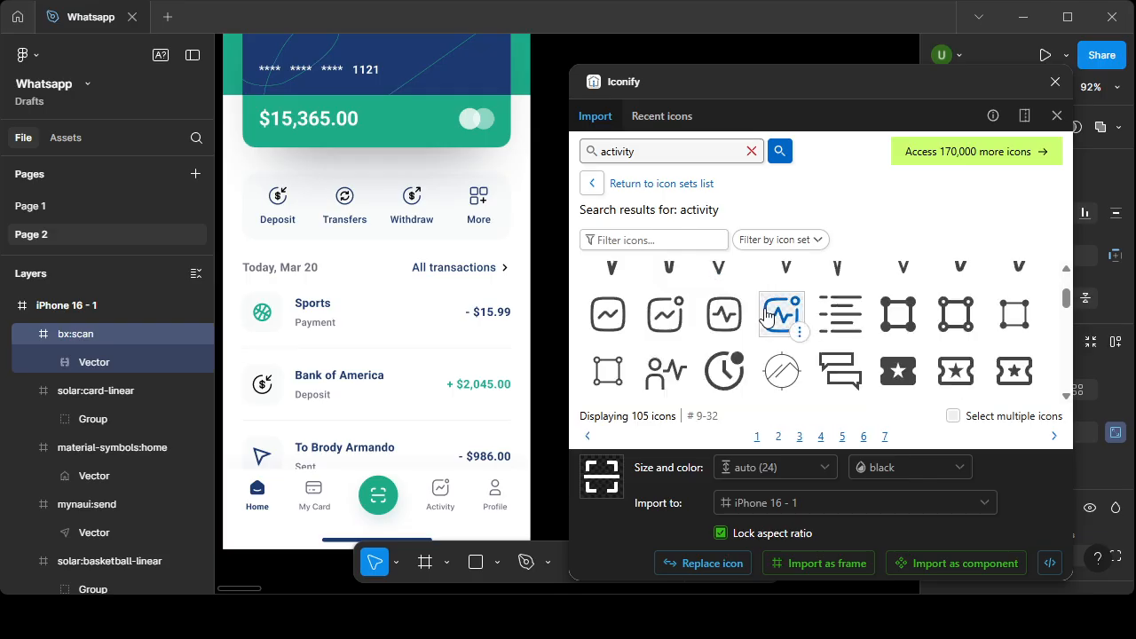
left_click(666, 318)
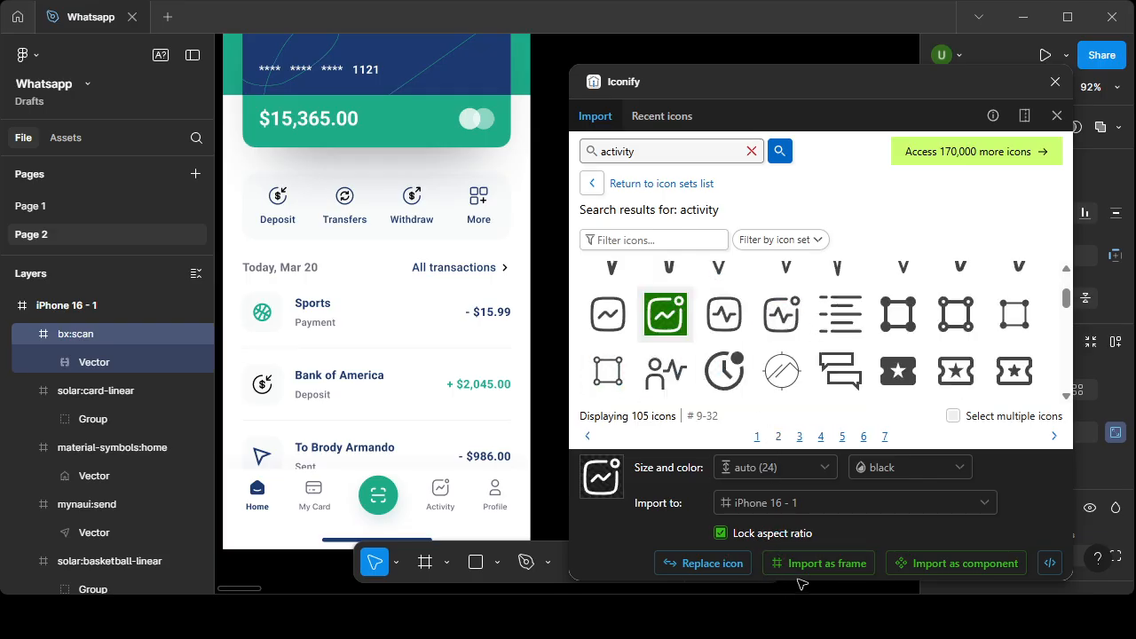
left_click(835, 568)
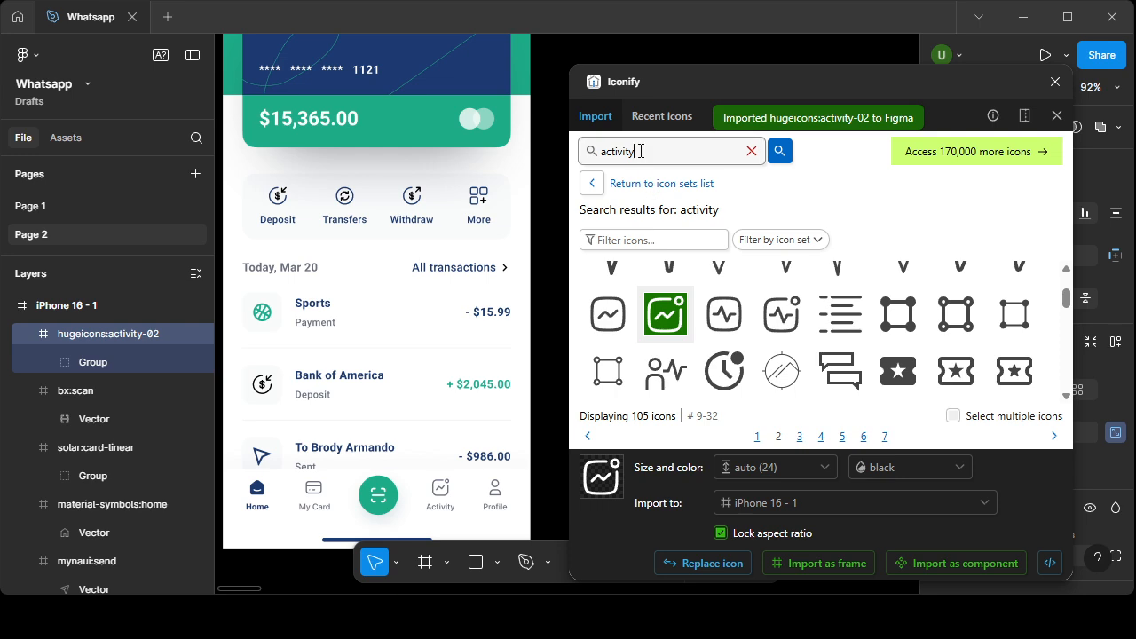
- Search 'profile' and import the iconamoon:profile-light person outline icon
key("BackSpace")
key("BackSpace")
key("BackSpace")
key("BackSpace")
key("BackSpace")
key("BackSpace")
key("BackSpace")
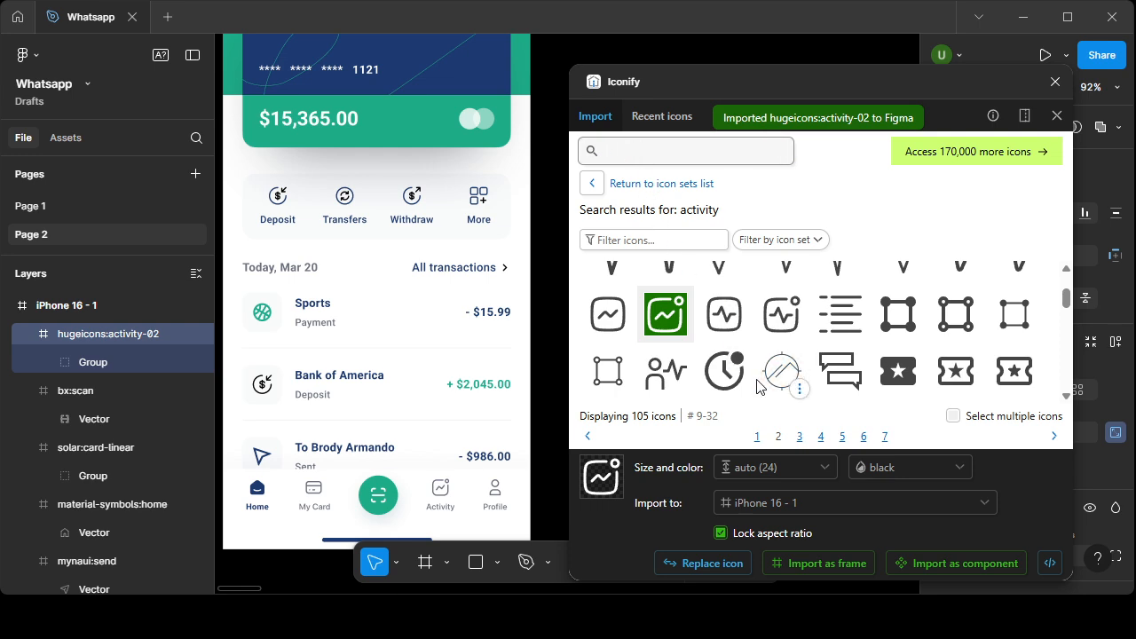
type("p")
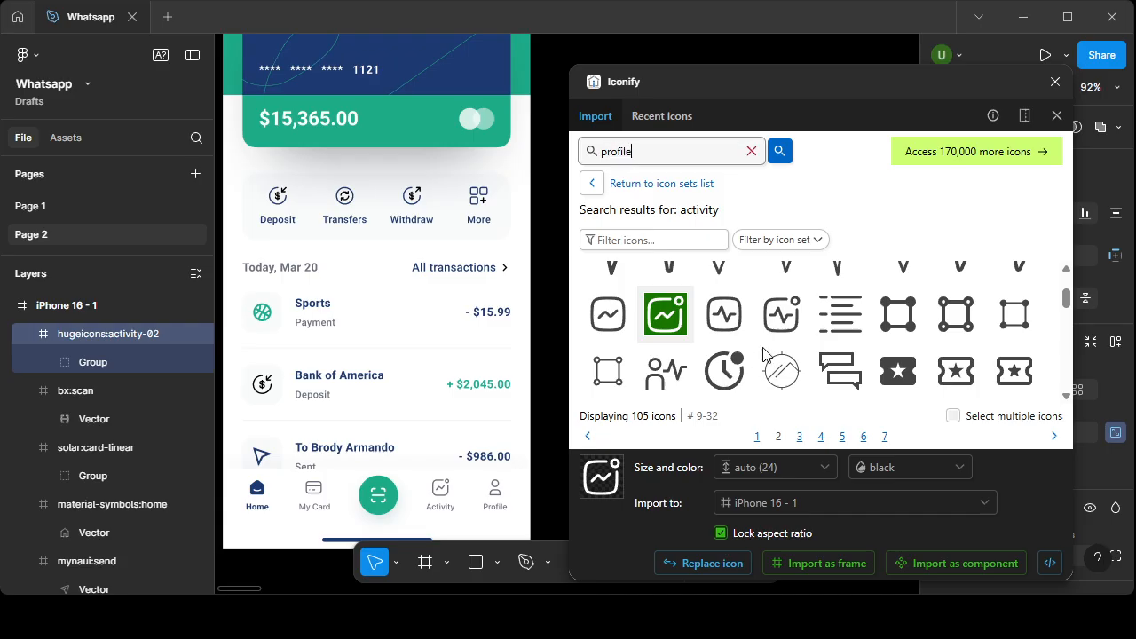
type("rofile")
left_click(780, 151)
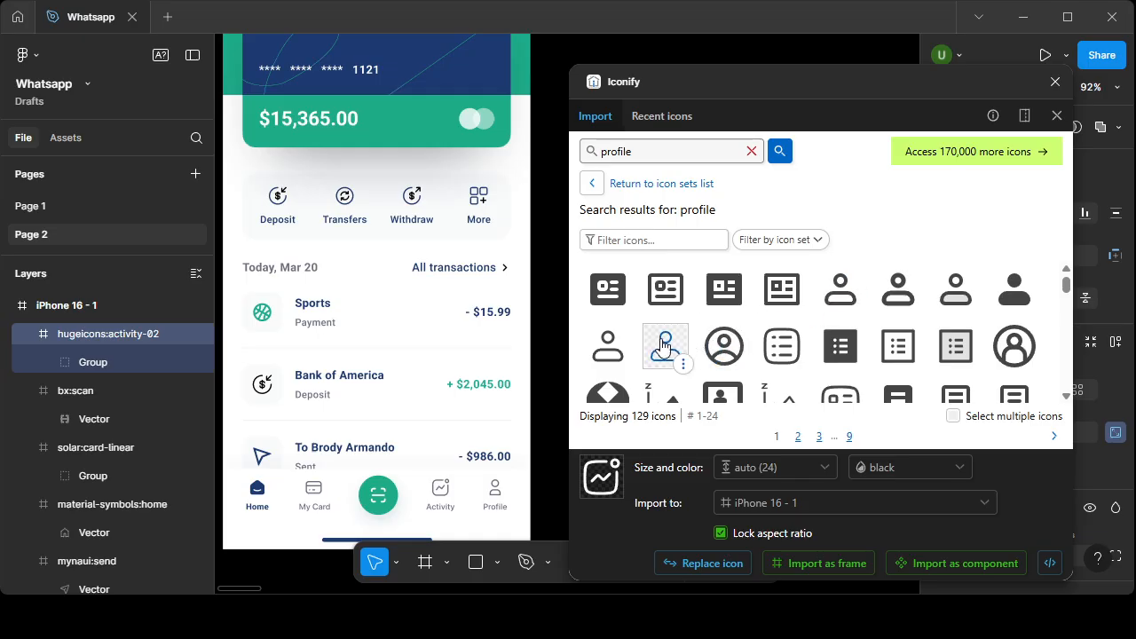
left_click(608, 346)
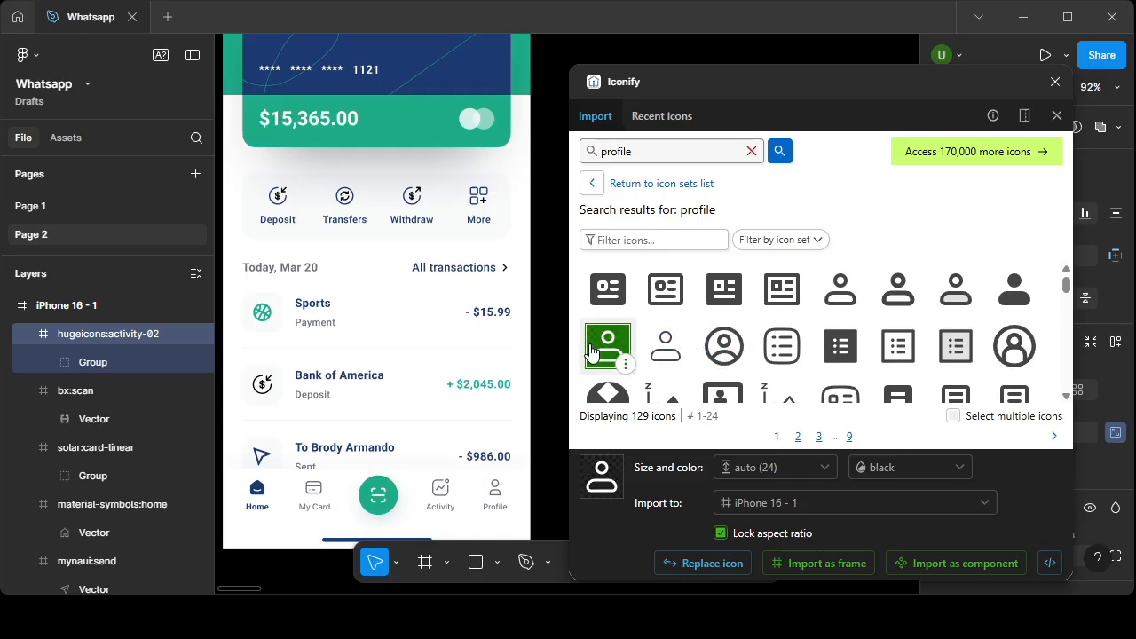
left_click(817, 572)
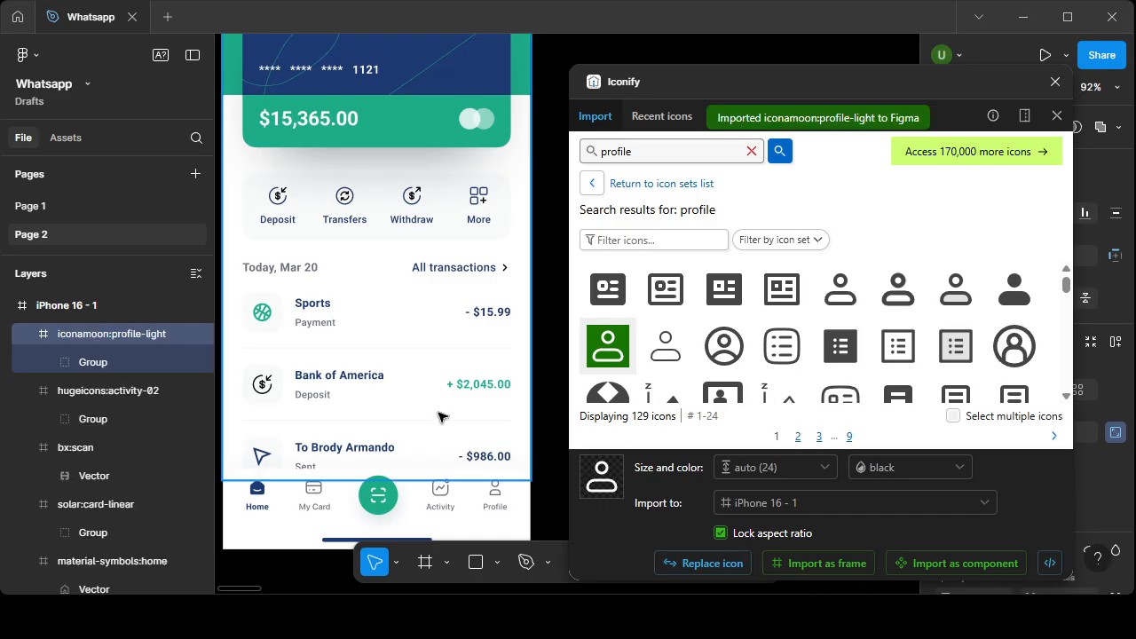
scroll(438, 414, "down", 1)
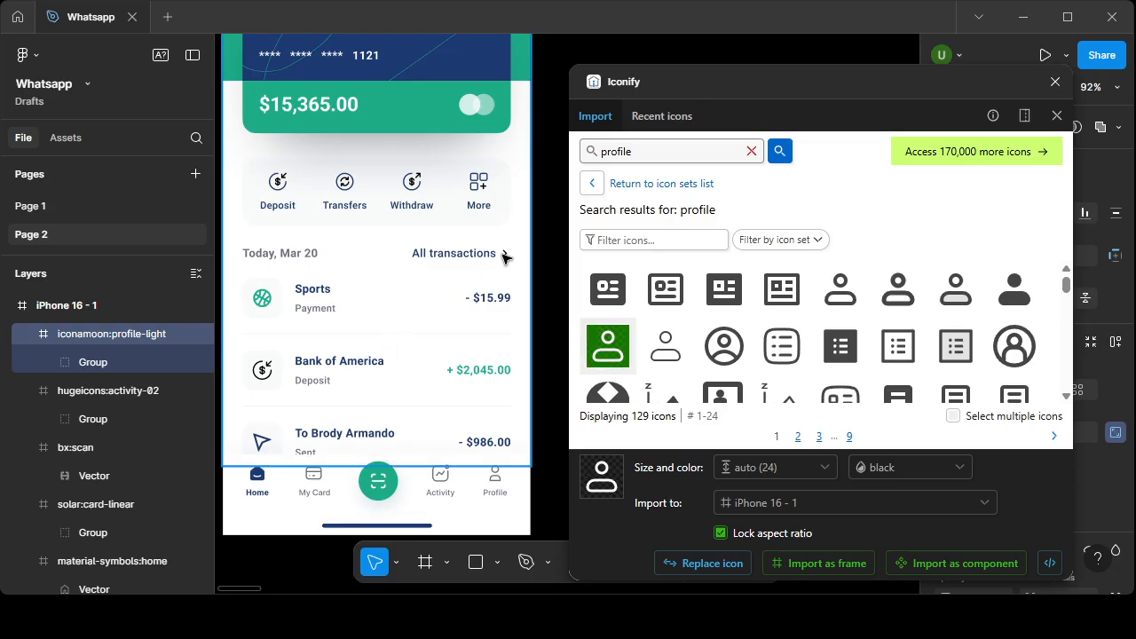
scroll(355, 357, "up", 3)
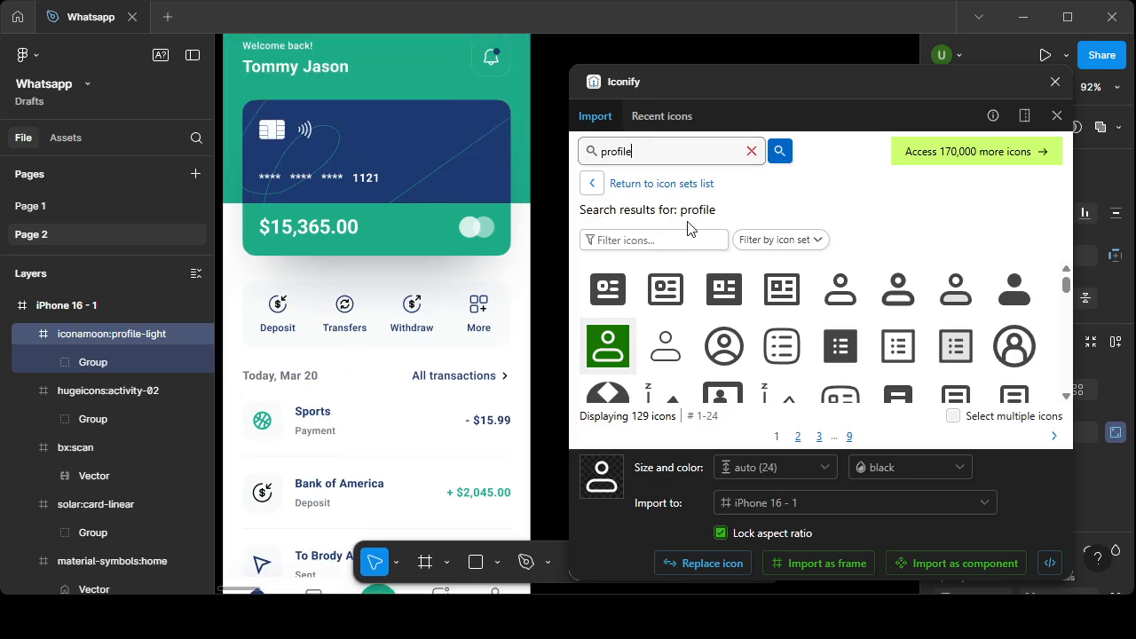
- Search 'arrow' and import the weui:arrow-filled right-pointing chevron icon
key("ctrl+a")
key("BackSpace")
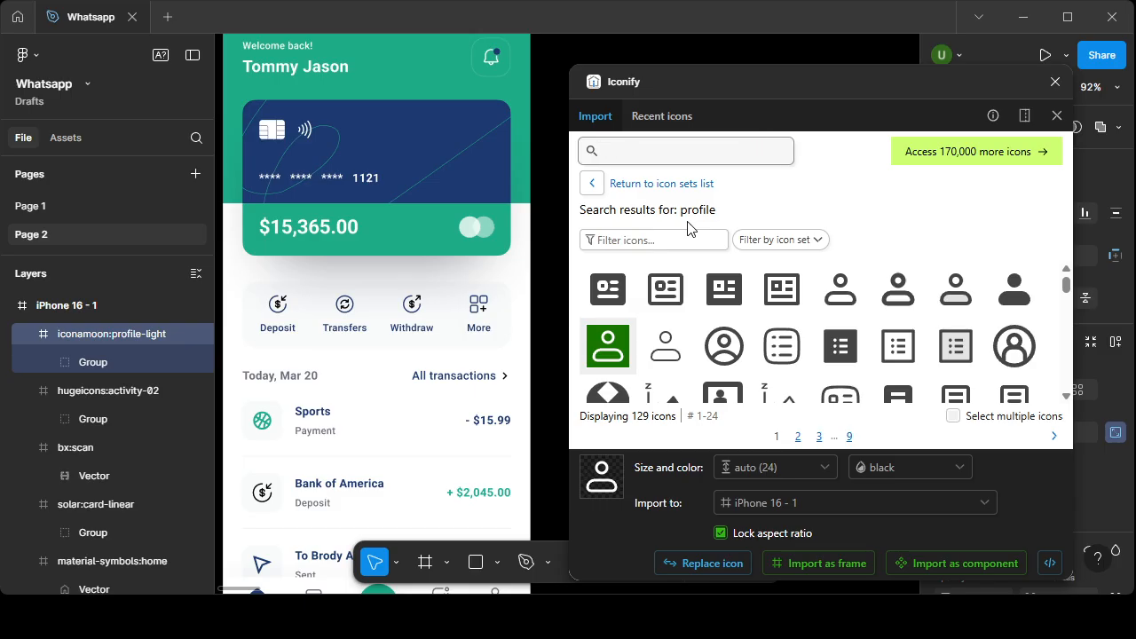
type("arro")
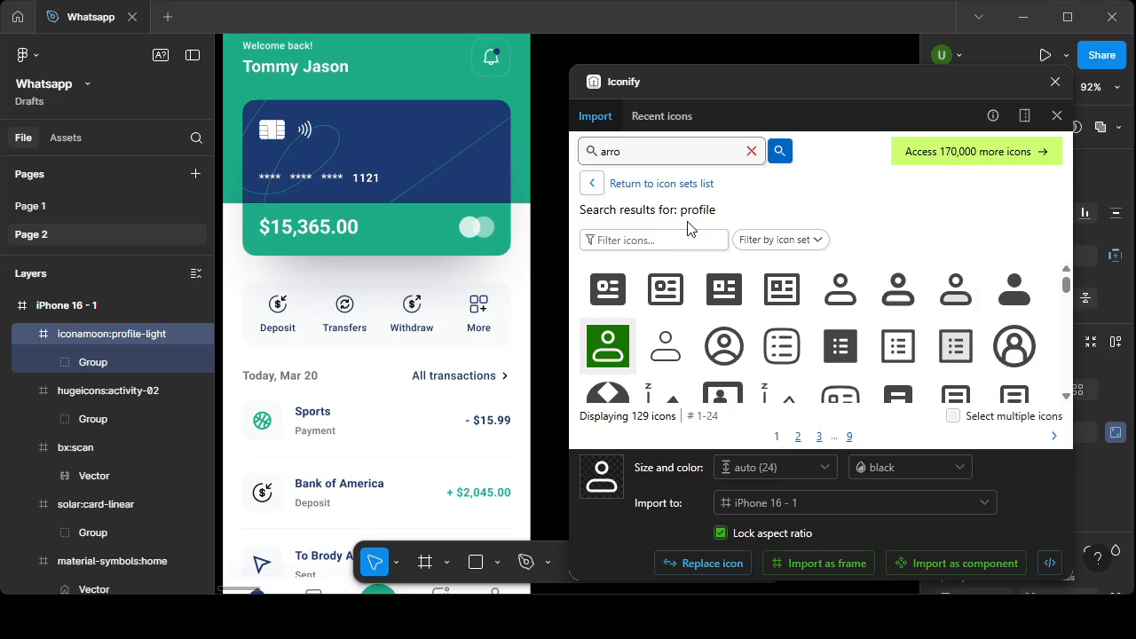
type("w")
key("Return")
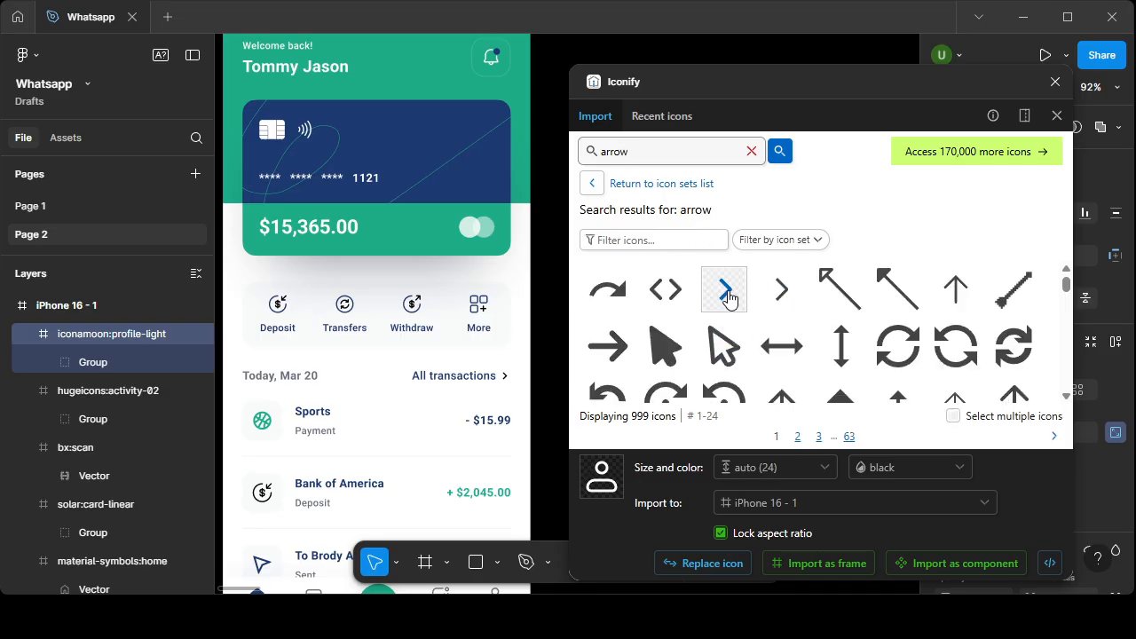
left_click(726, 290)
left_click(820, 564)
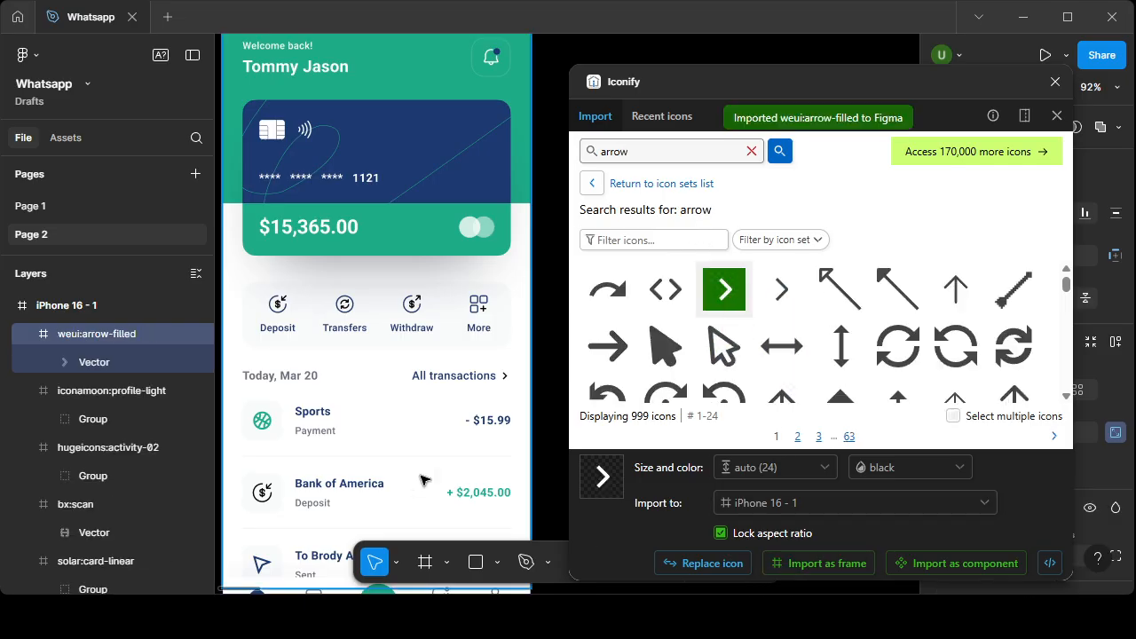
scroll(395, 387, "up", 3)
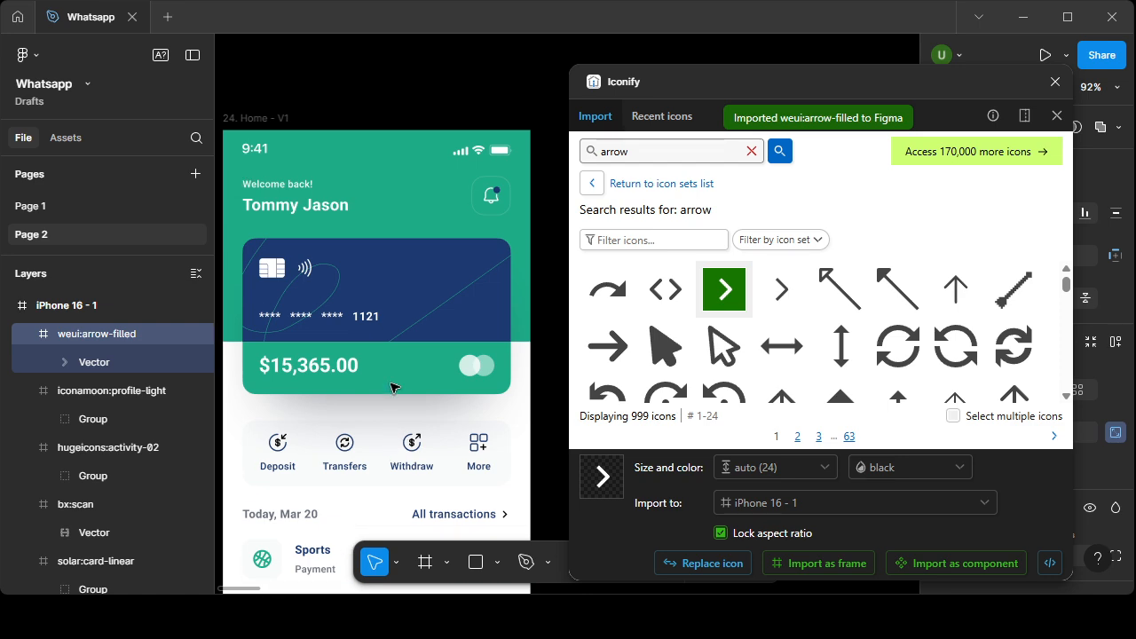
scroll(393, 387, "down", 8)
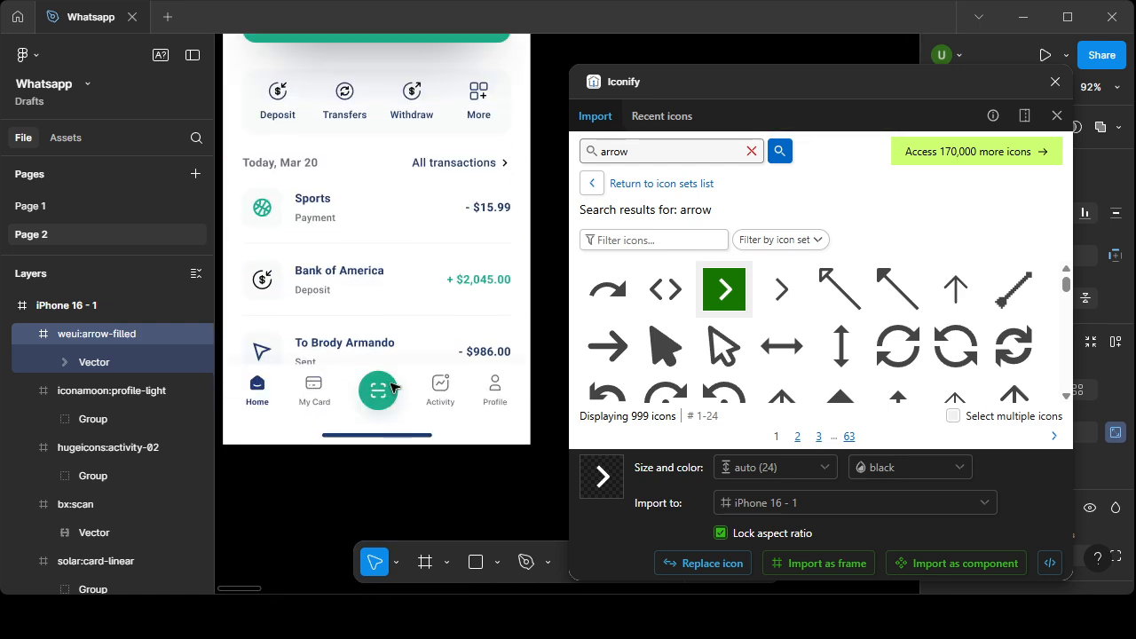
scroll(392, 388, "up", 1)
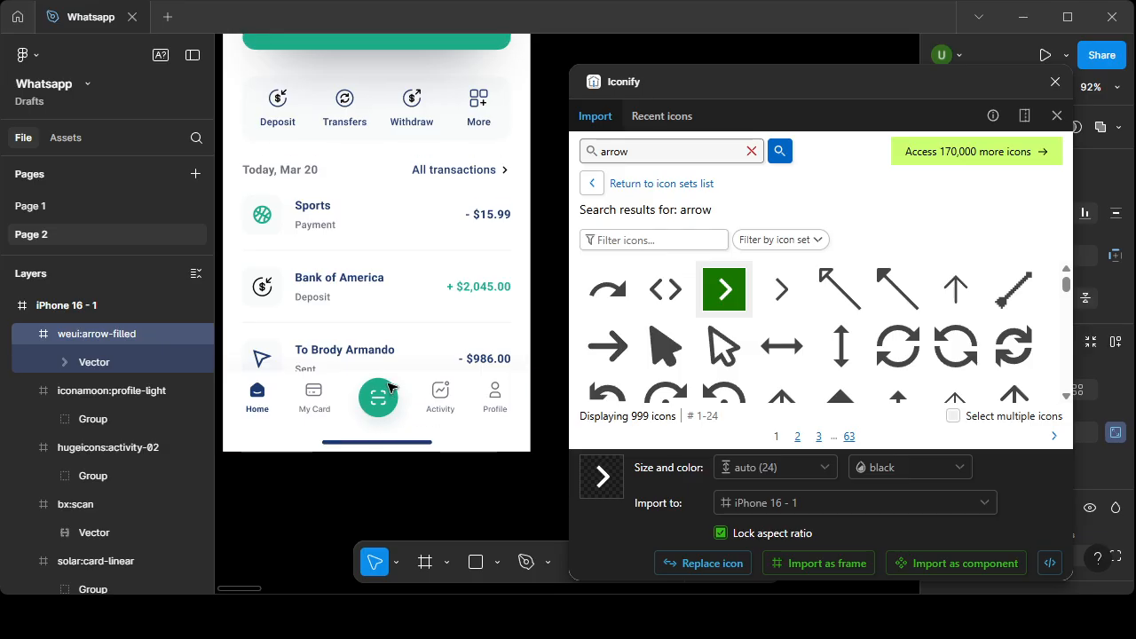
- Close Iconify and move the iPhone 16 - 1 frame to the left
left_click(1053, 83)
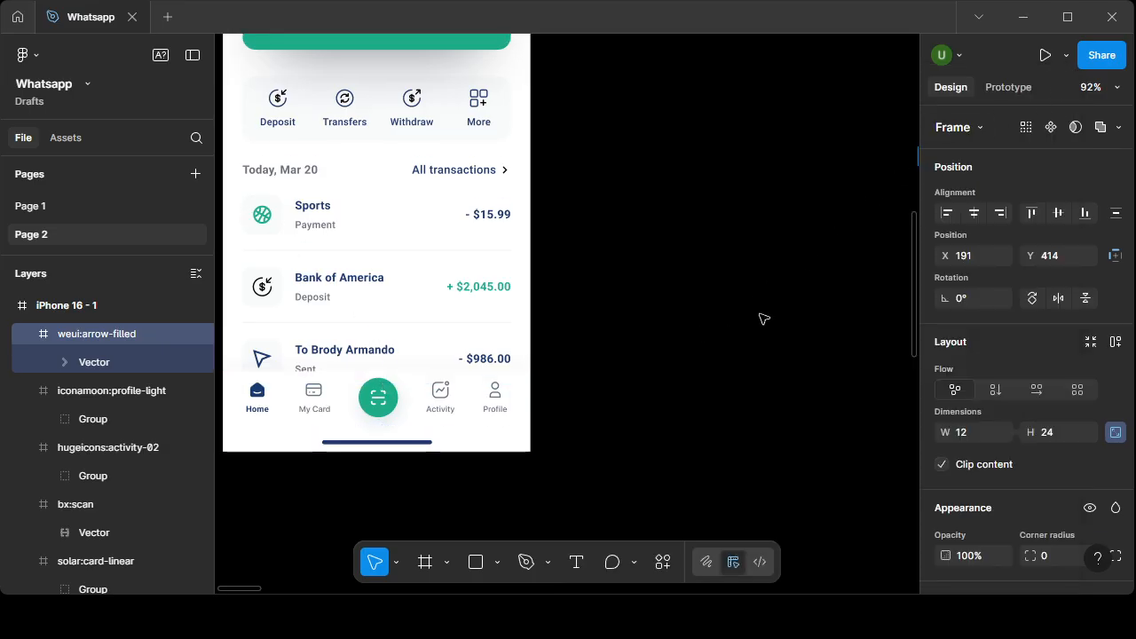
left_click_drag(795, 303, 568, 361)
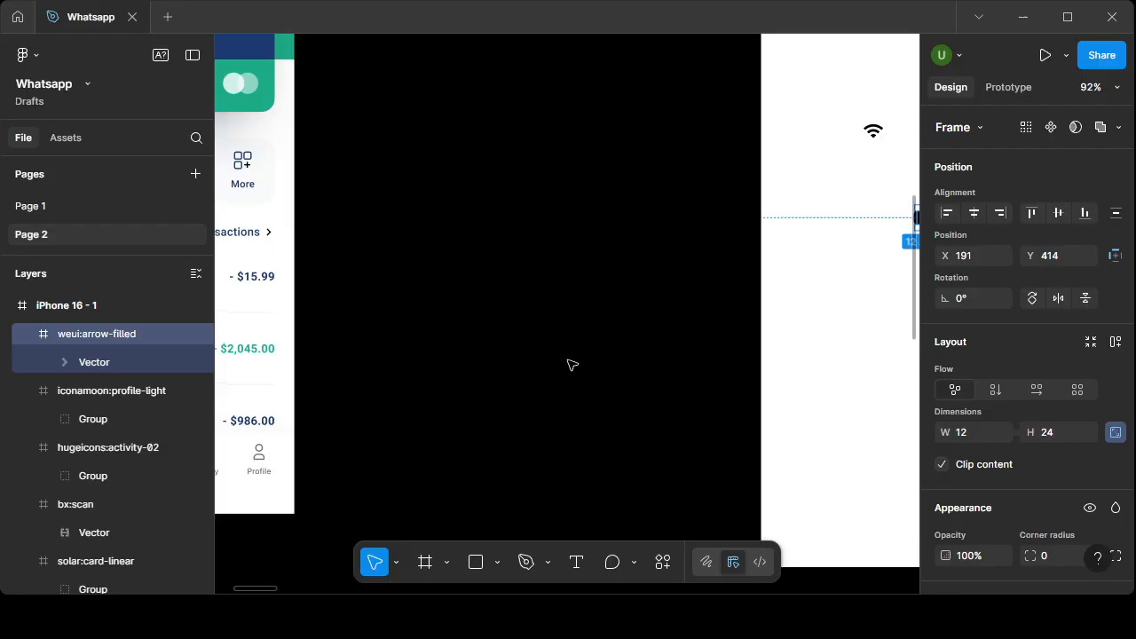
scroll(585, 355, "down", 3)
scroll(738, 436, "up", 3)
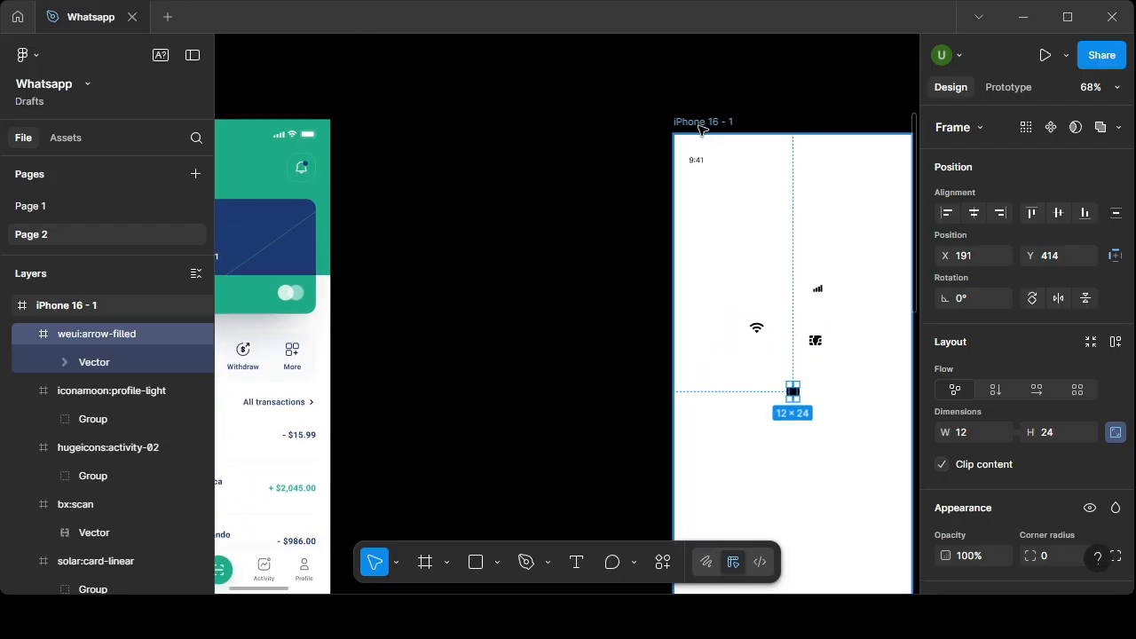
left_click_drag(701, 129, 416, 109)
scroll(447, 290, "down", 1)
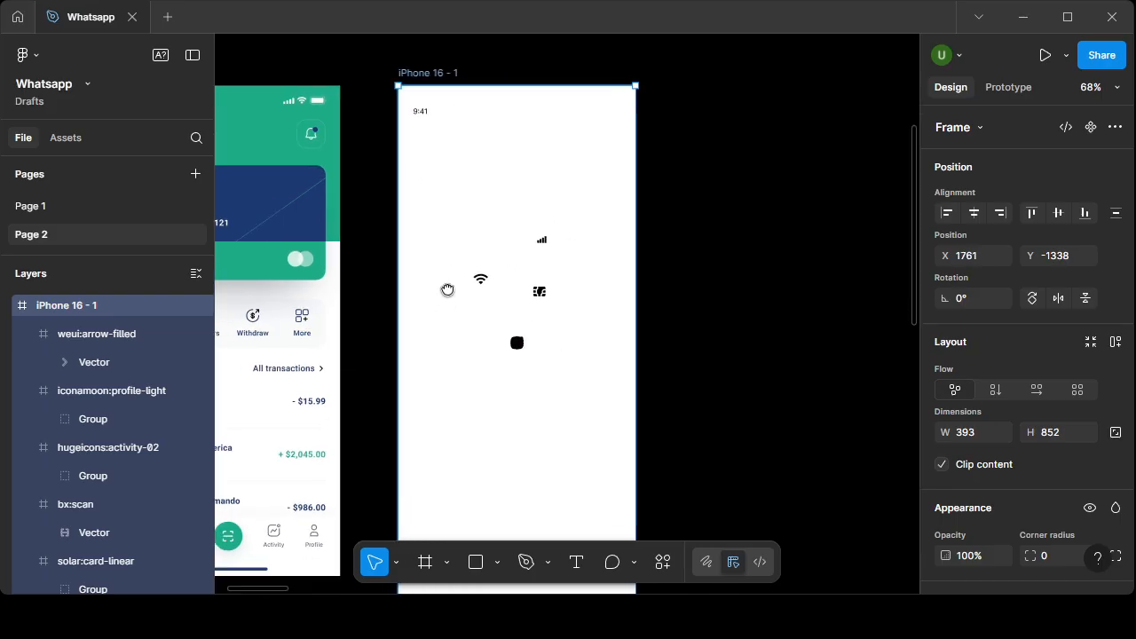
left_click_drag(448, 290, 618, 306)
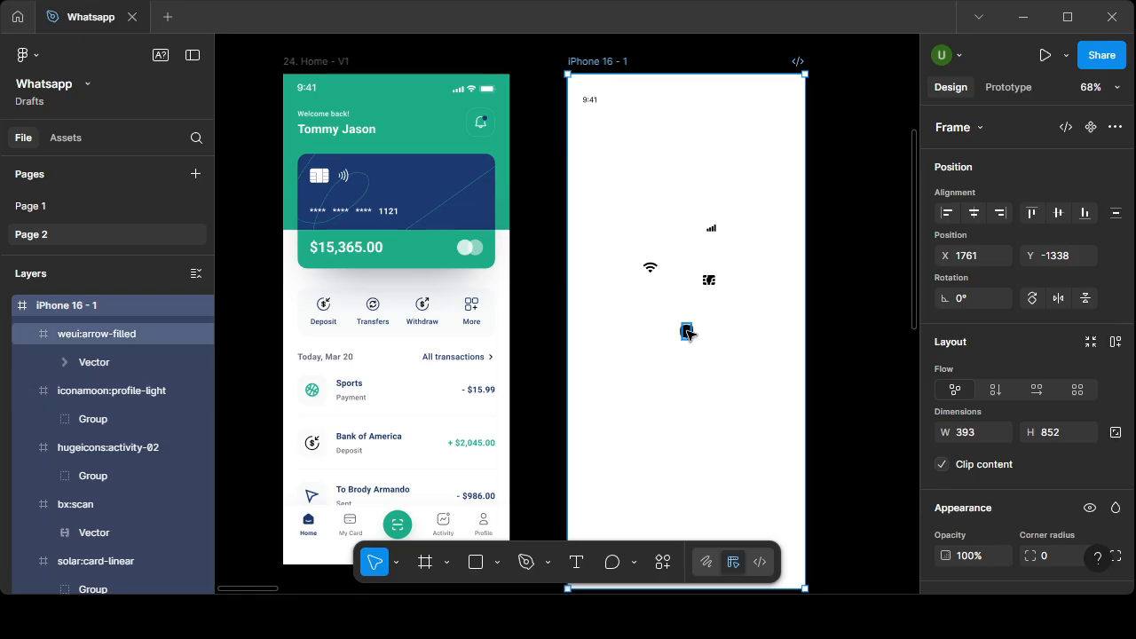
- Collapse the layer tree and move the Replica frame left toward the phones
left_click(203, 275)
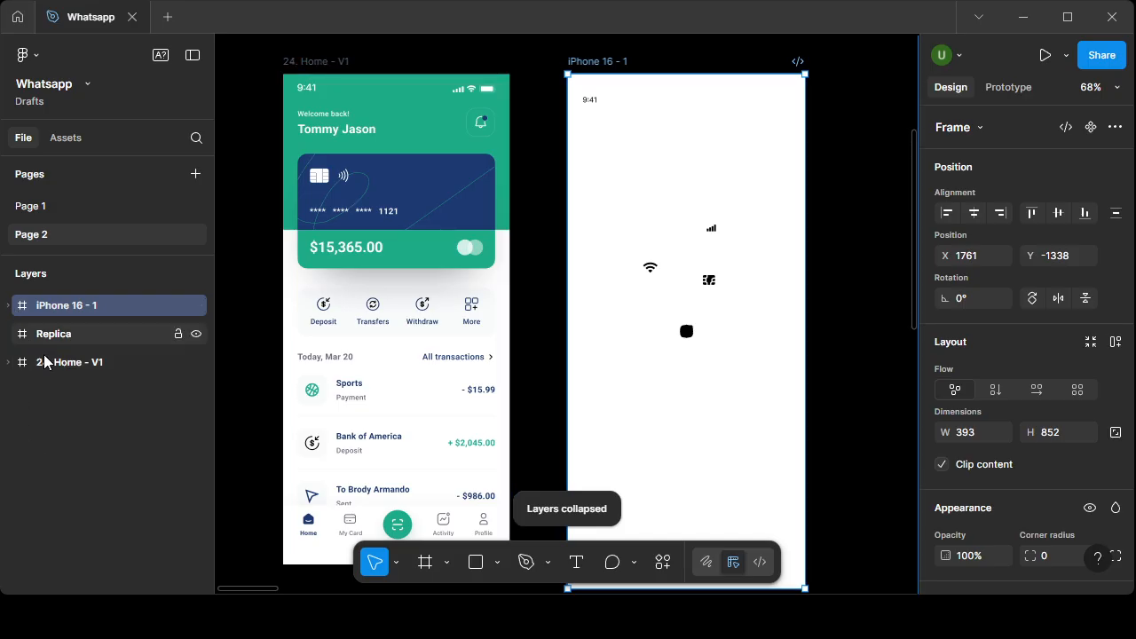
scroll(493, 257, "down", 3)
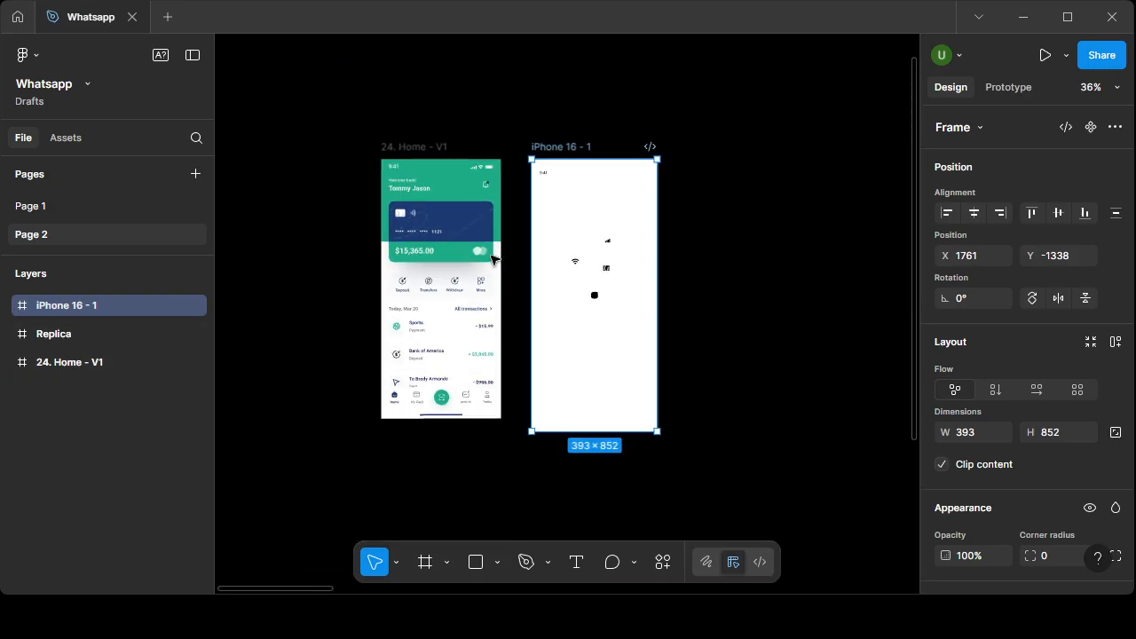
scroll(493, 257, "down", 2)
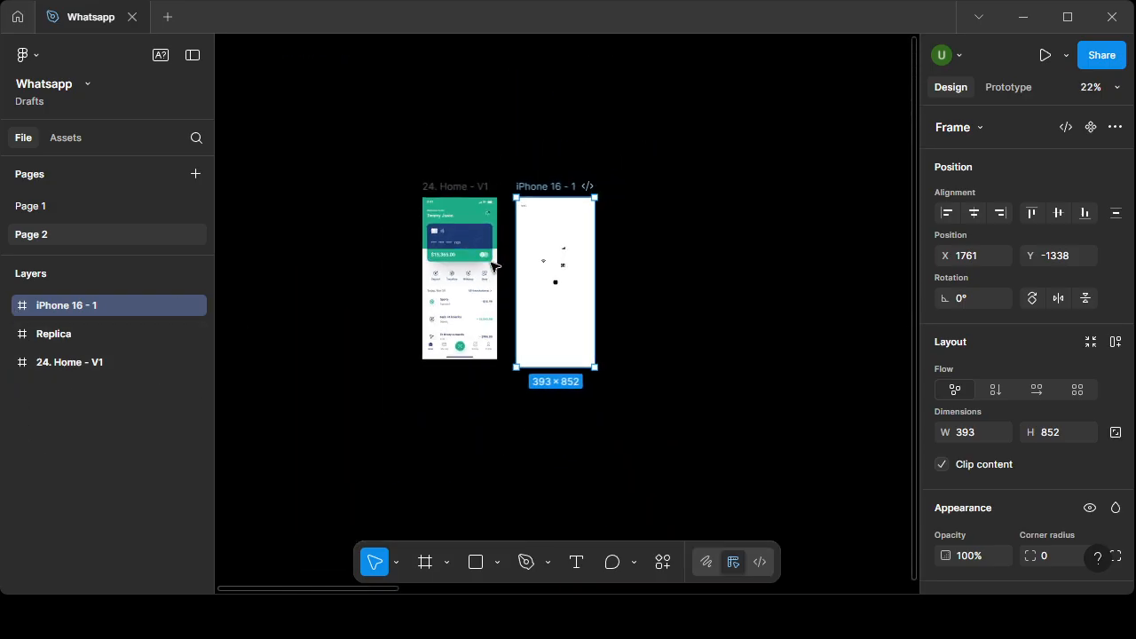
left_click(44, 363)
left_click(47, 333)
scroll(505, 281, "down", 5)
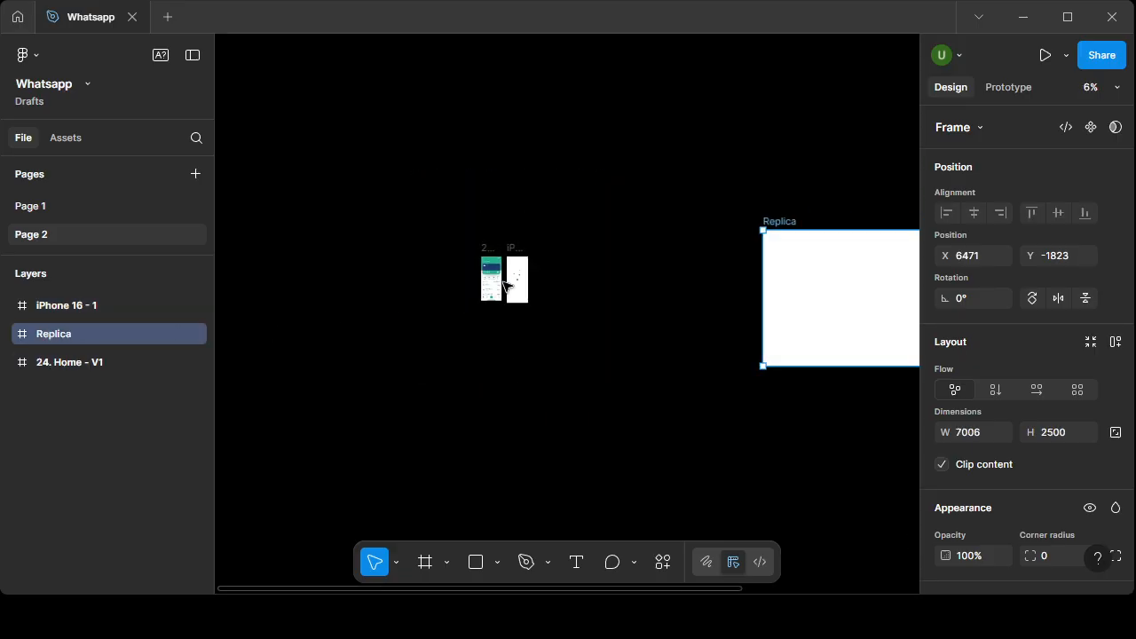
left_click_drag(765, 229, 561, 229)
- Expand the iPhone 16 - 1 layers and select the arrow icon in the stacked icons
left_click(71, 305)
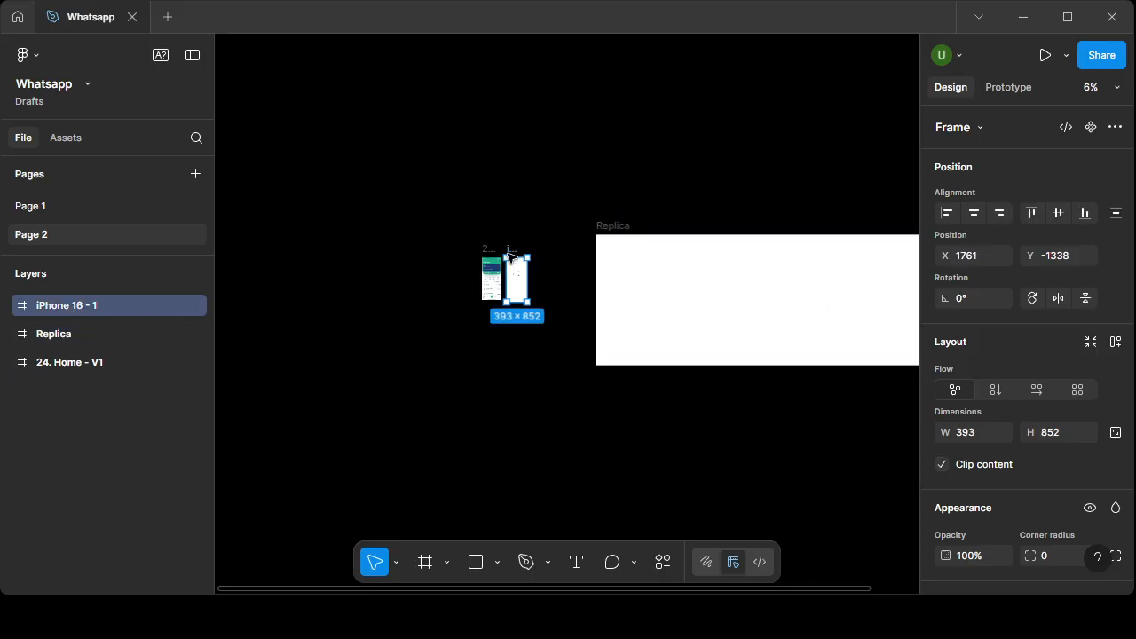
scroll(513, 257, "up", 5)
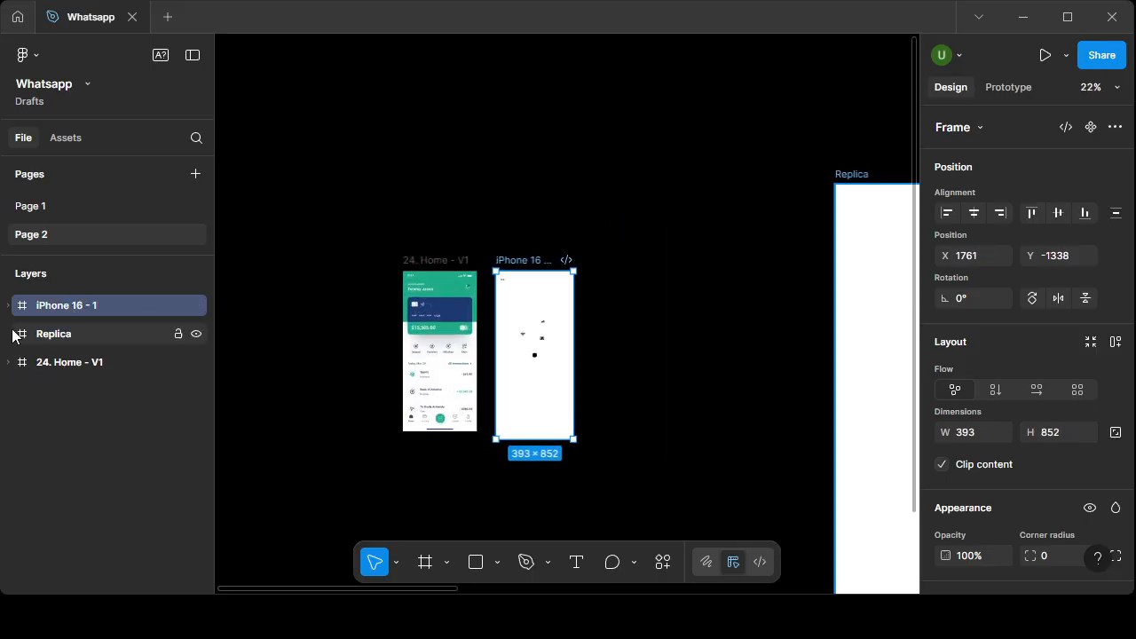
left_click(8, 306)
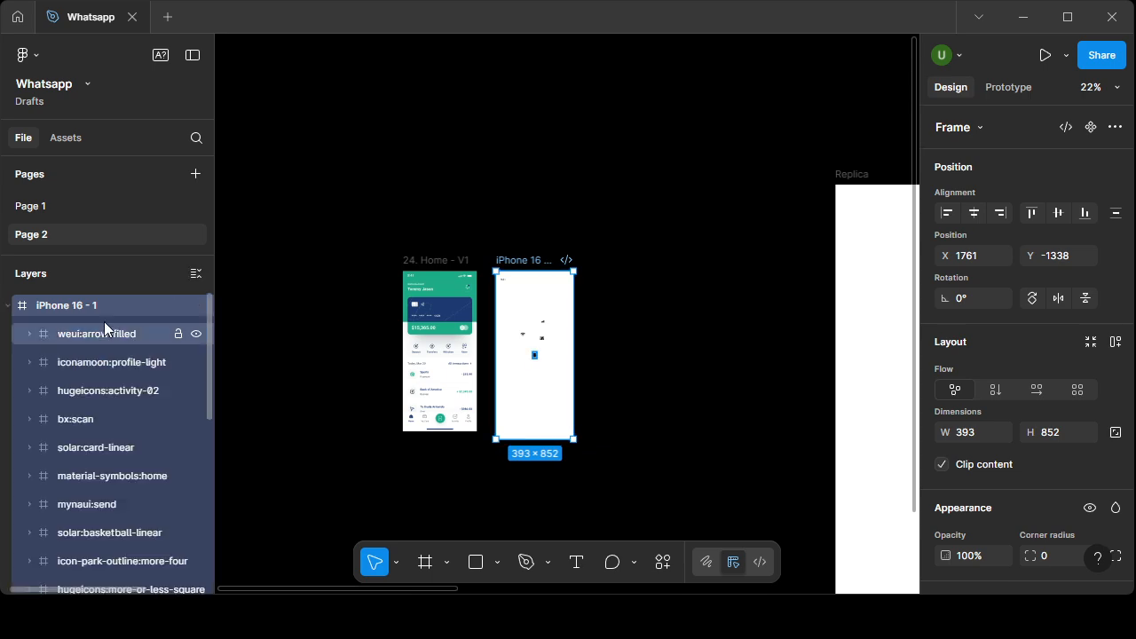
scroll(556, 406, "up", 5)
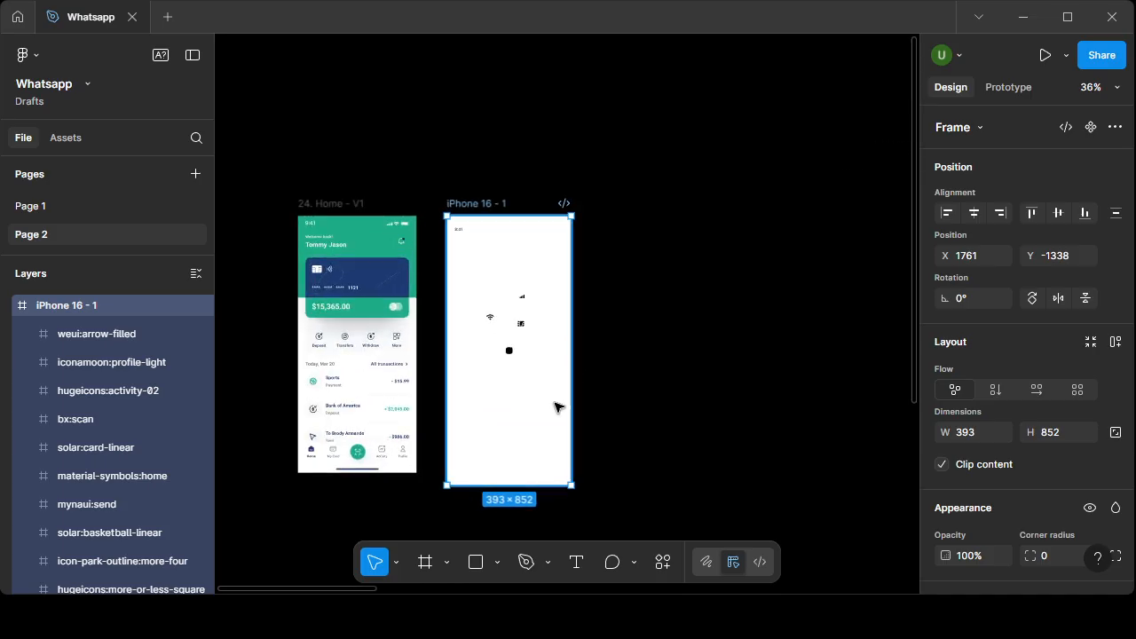
left_click(468, 303)
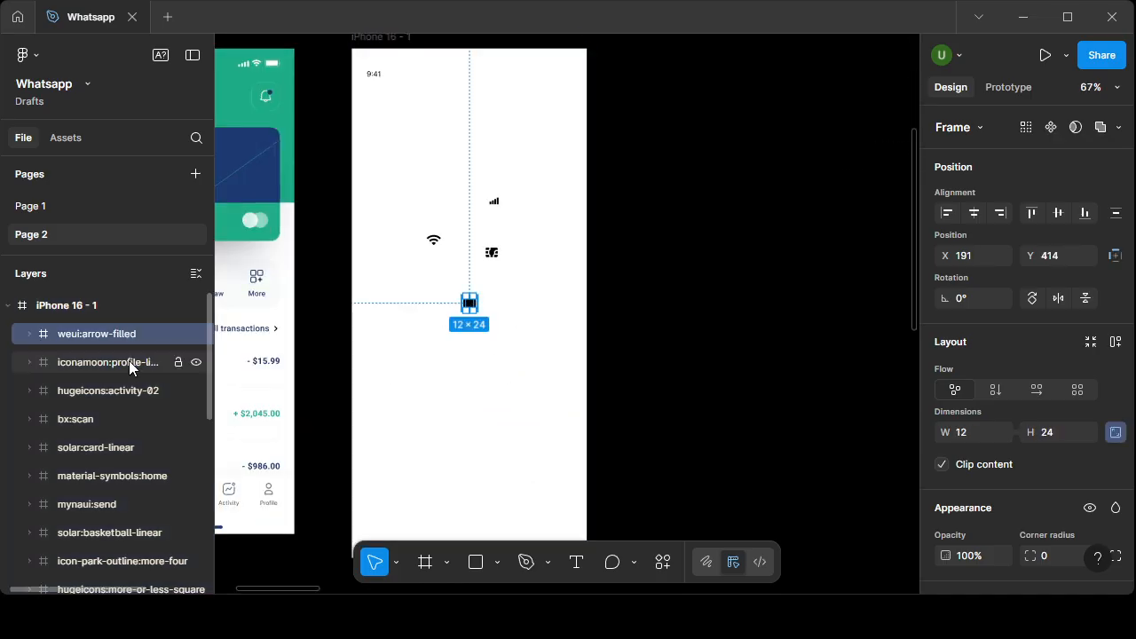
- Drag the arrow, profile, activity and scan icons off the stack to separate spots
scroll(459, 345, "up", 3)
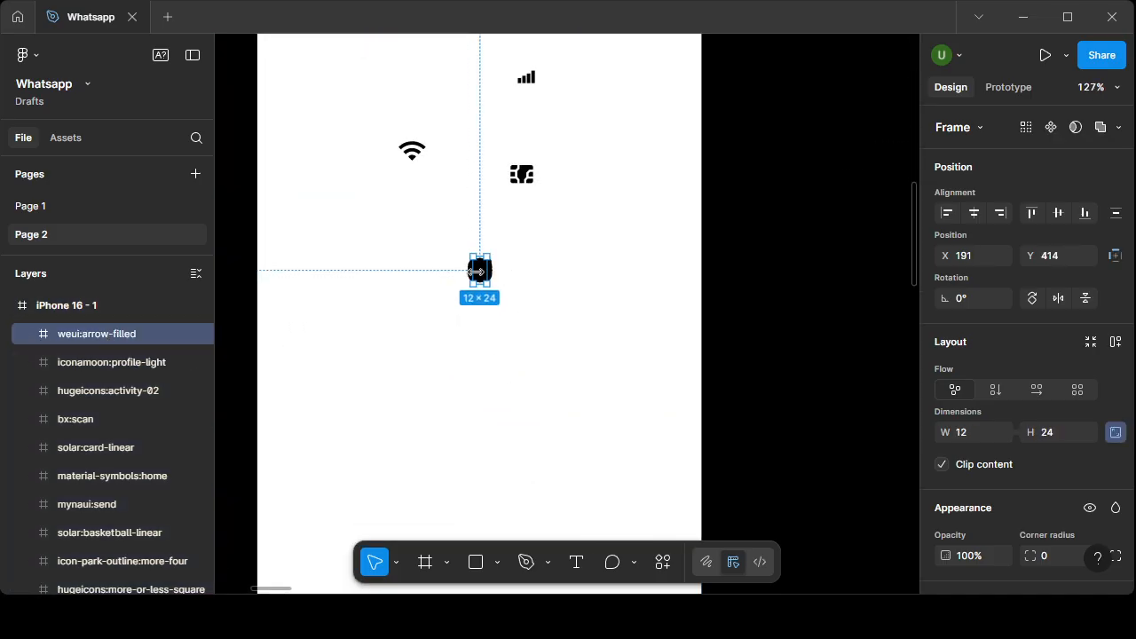
left_click_drag(479, 268, 608, 229)
left_click(480, 271)
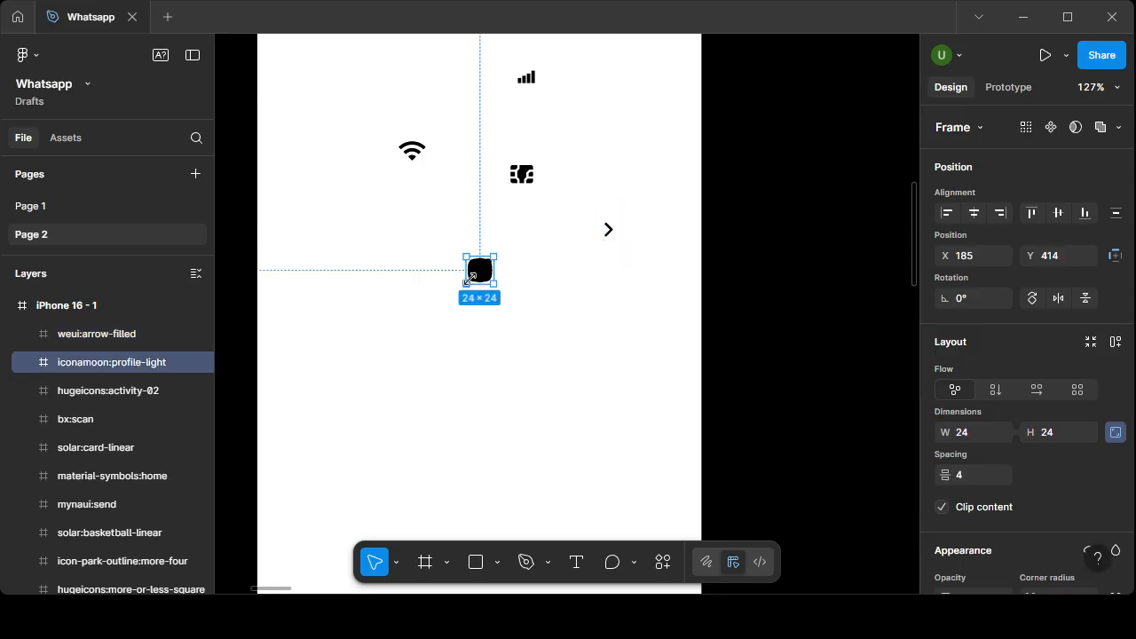
left_click_drag(490, 277, 364, 277)
left_click_drag(480, 271, 575, 297)
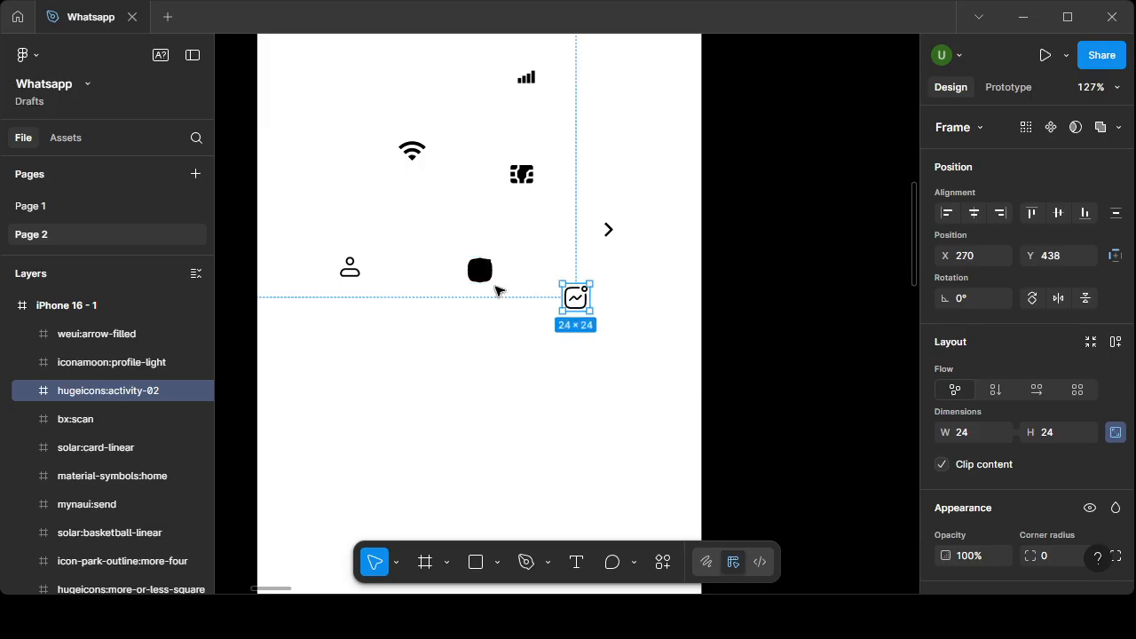
left_click_drag(480, 271, 407, 238)
- Spread out the basketball, more-four, hand-withdraw, history, low-income and bell icons as well
left_click_drag(480, 270, 489, 215)
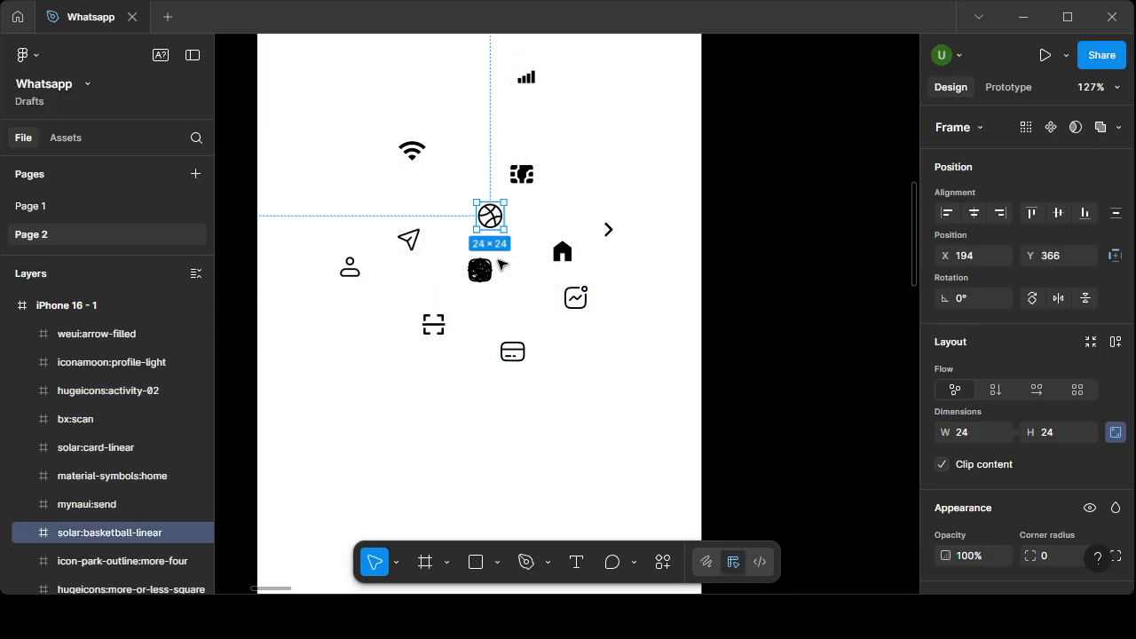
left_click_drag(471, 275, 626, 363)
left_click_drag(480, 271, 318, 343)
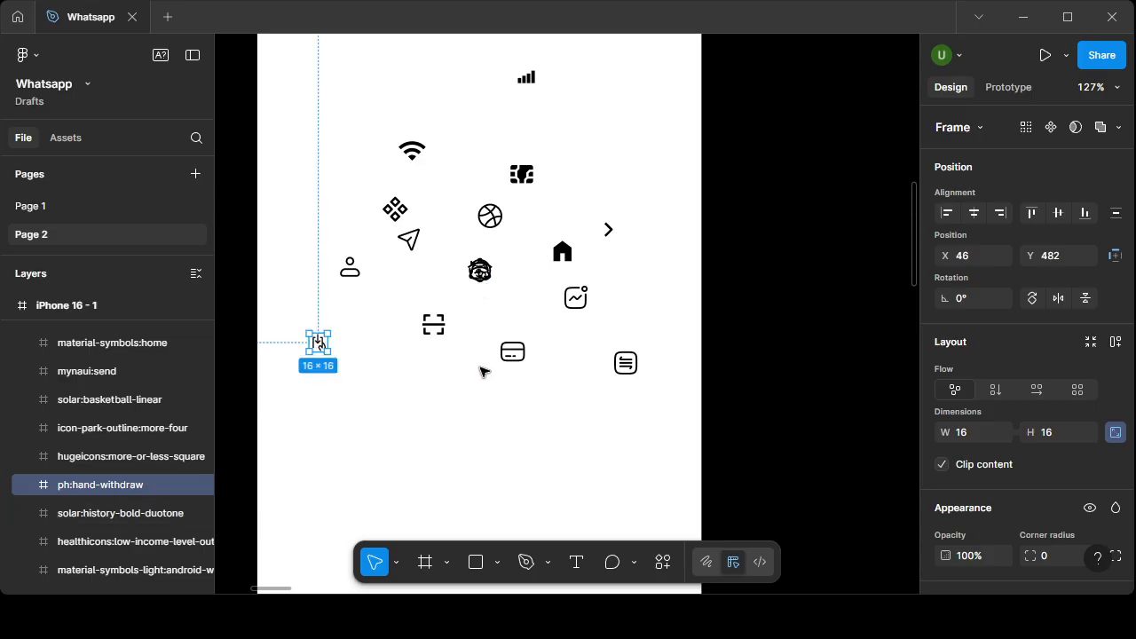
left_click_drag(480, 271, 604, 431)
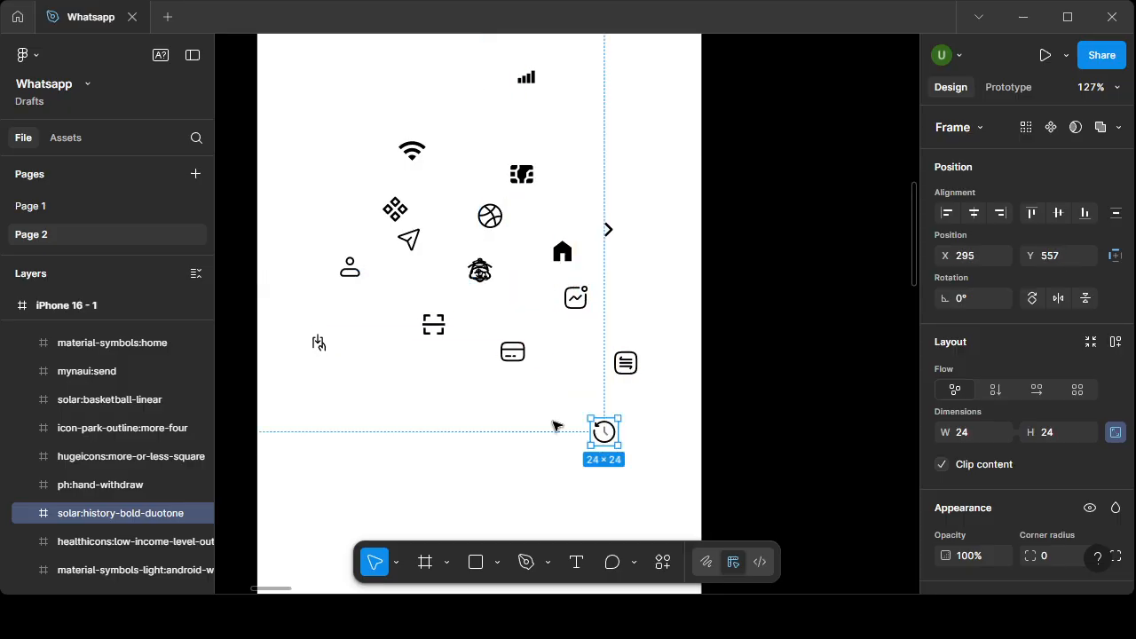
mouse_move(480, 271)
left_mouse_down()
mouse_move(447, 445)
mouse_move(530, 327)
left_mouse_up()
left_click(547, 433)
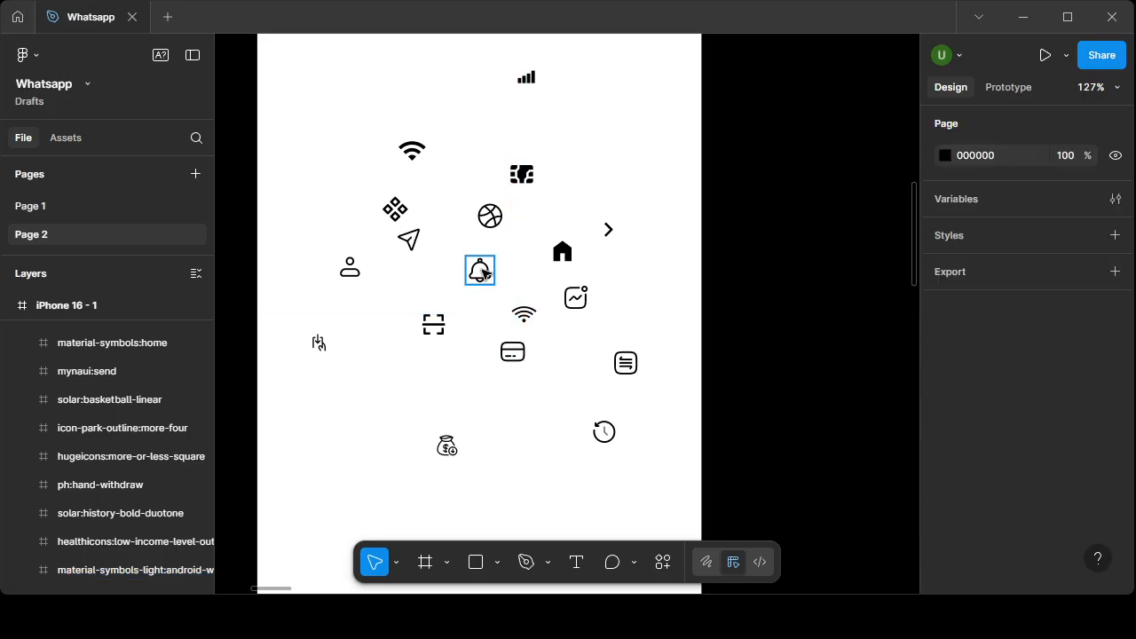
left_click_drag(484, 274, 515, 282)
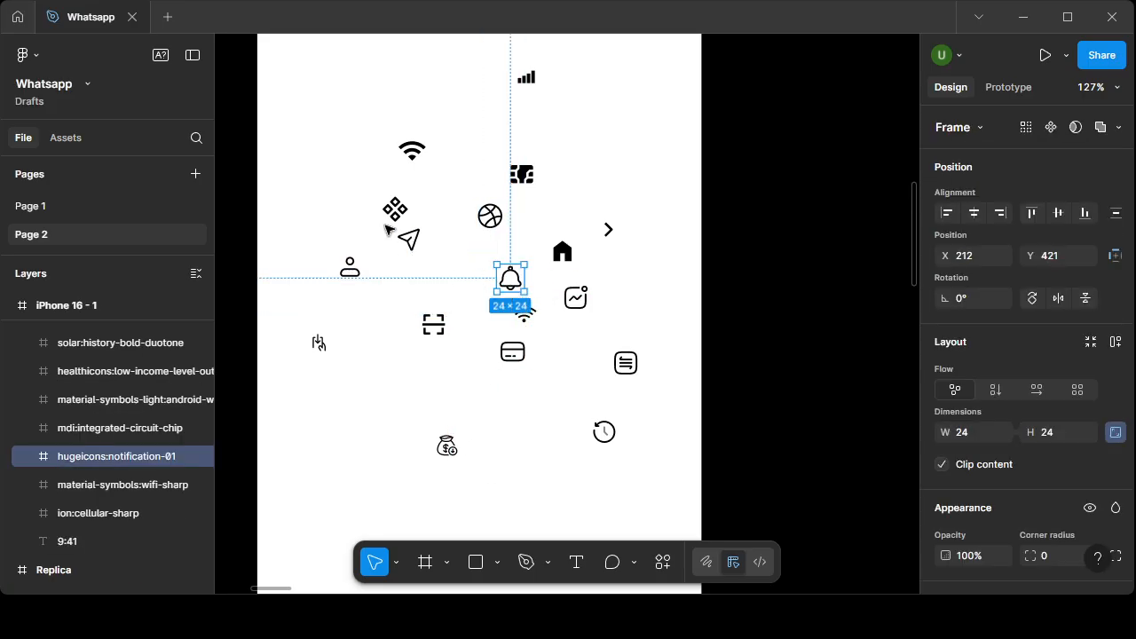
left_click(596, 414)
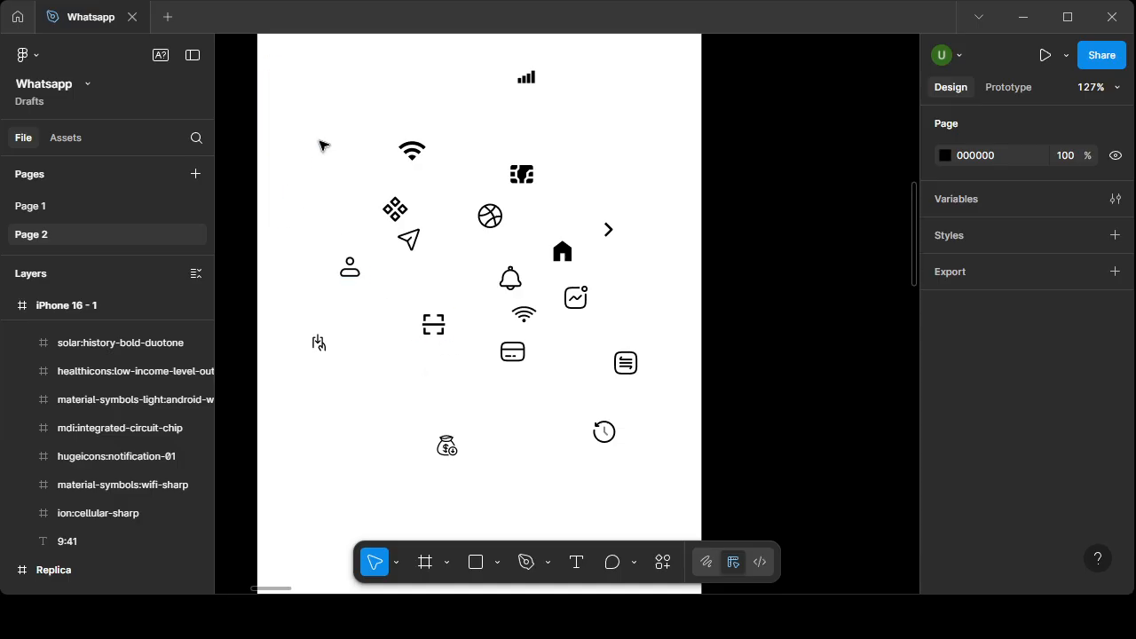
- Marquee-select all the scattered icons and drag them onto the canvas right of the phone frame
left_click_drag(282, 49, 644, 465)
left_click_drag(494, 223, 890, 165)
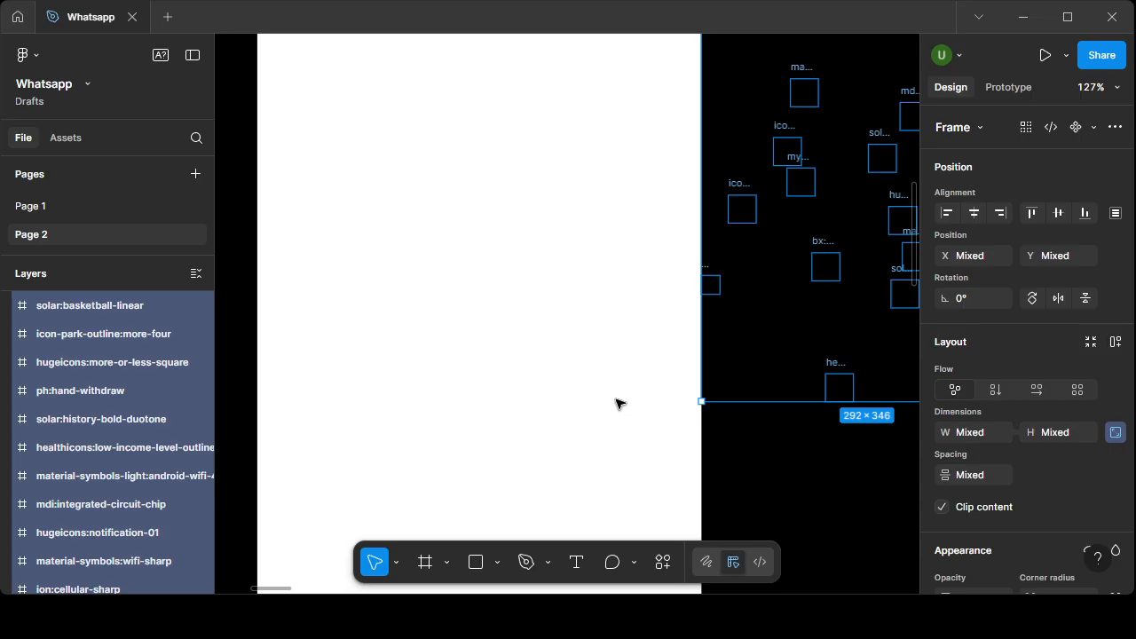
scroll(560, 310, "down", 1)
scroll(533, 318, "down", 5, "ctrl")
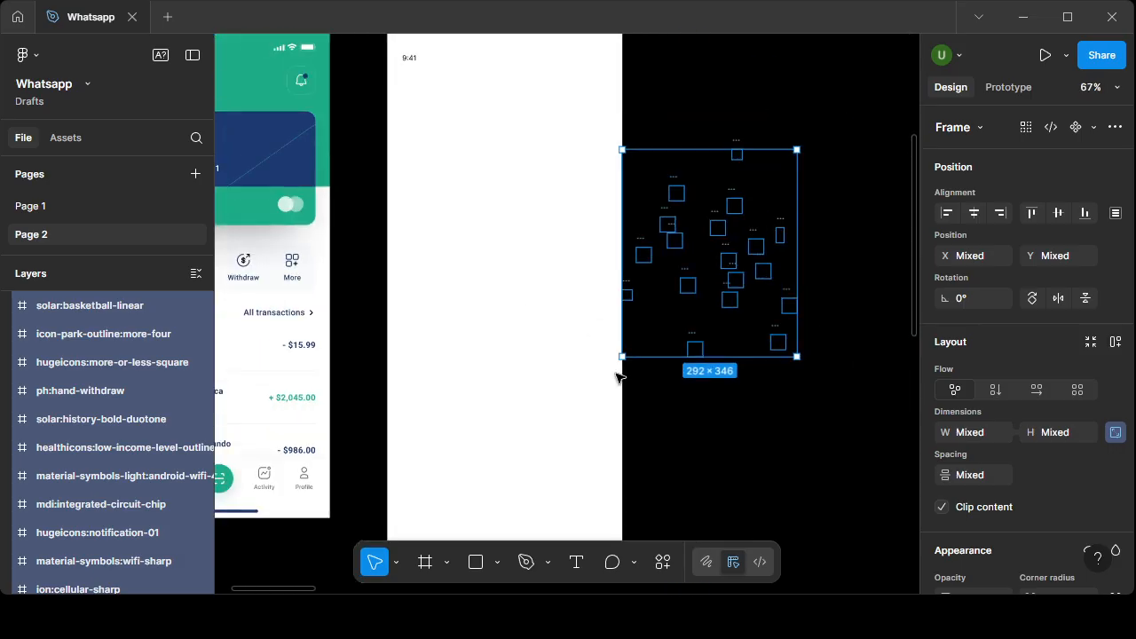
scroll(616, 375, "up", 2)
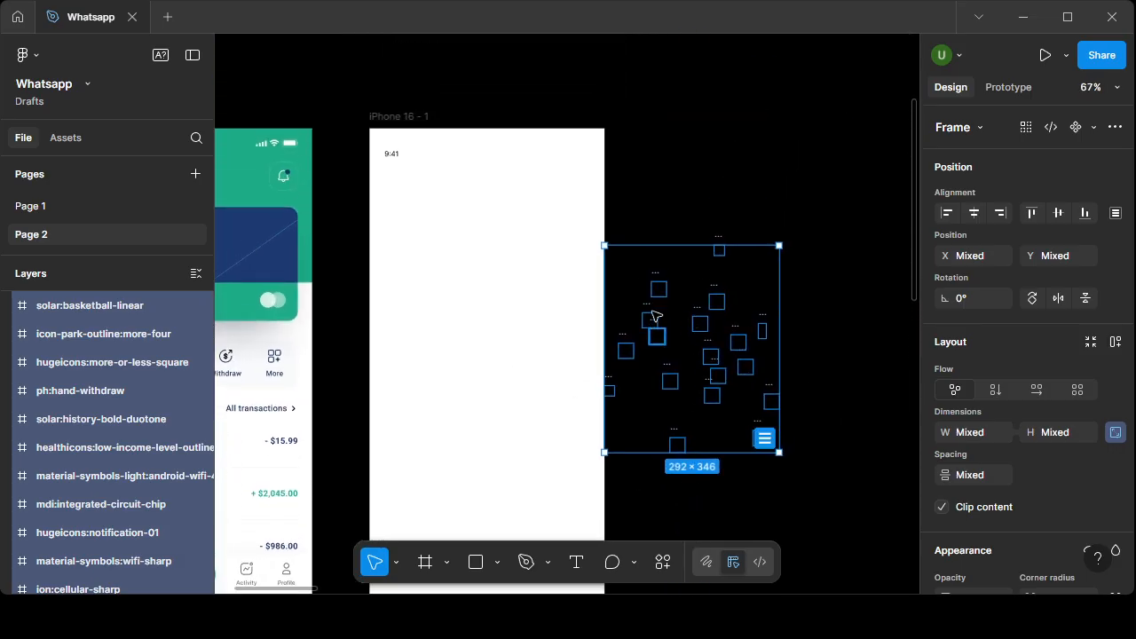
left_click_drag(654, 315, 707, 224)
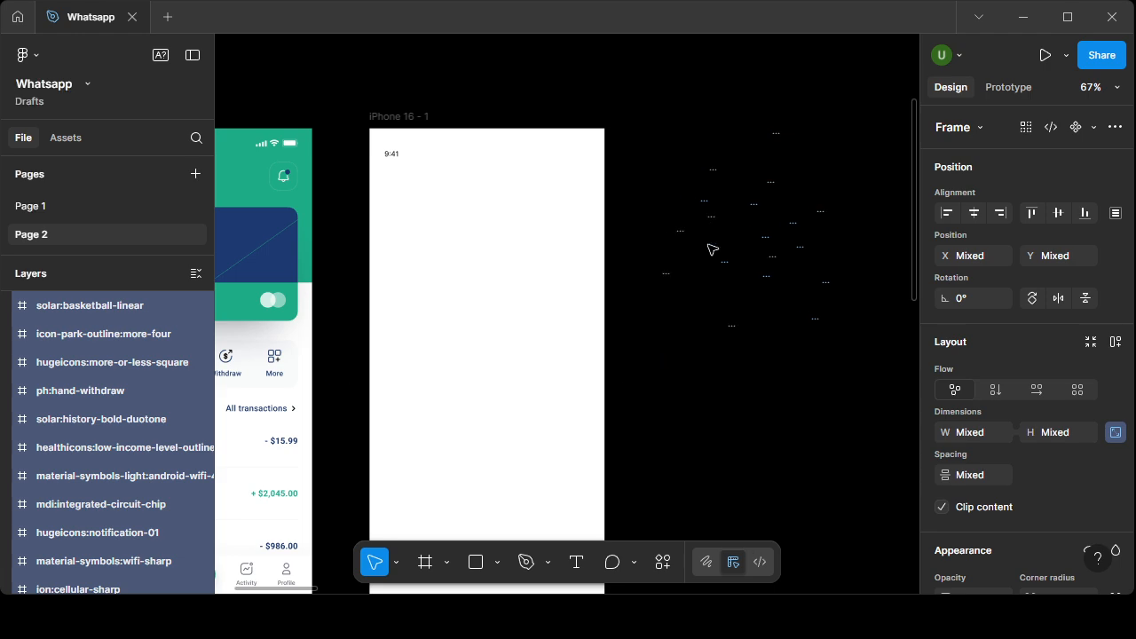
left_click(859, 312)
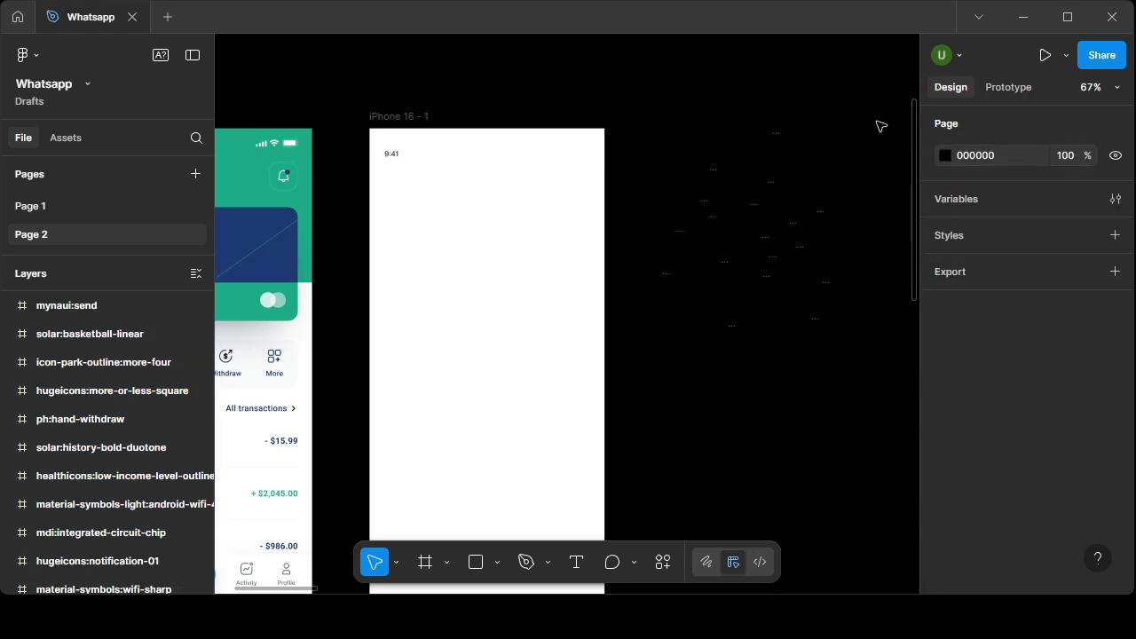
- Set the page background colour to dark brown 3A3434 using the Page swatch
left_click(945, 155)
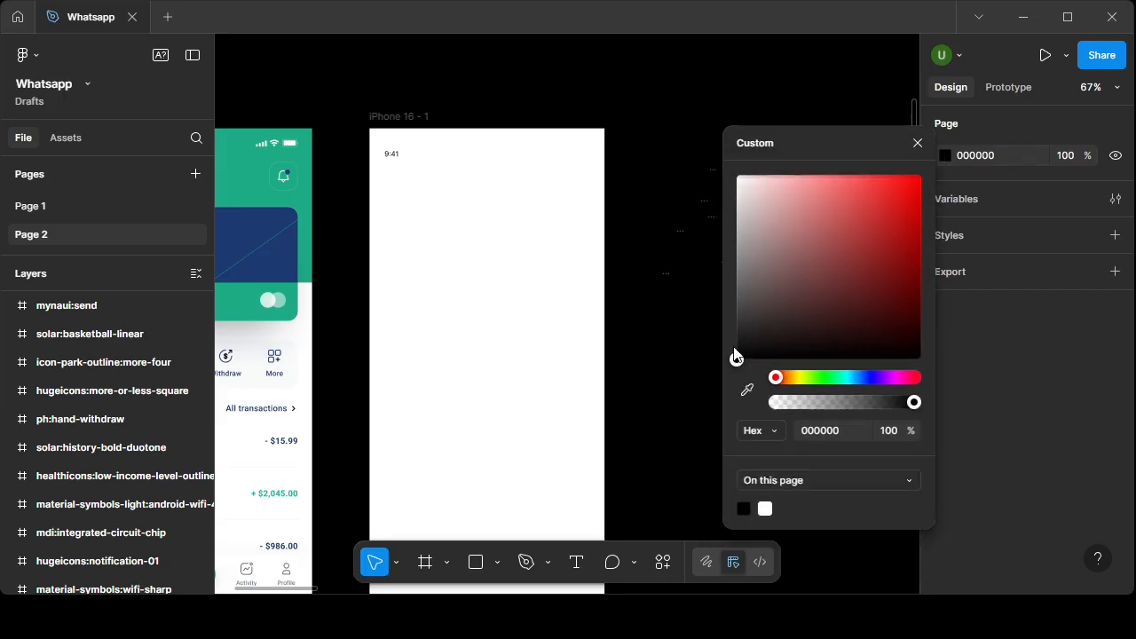
left_click_drag(737, 360, 756, 325)
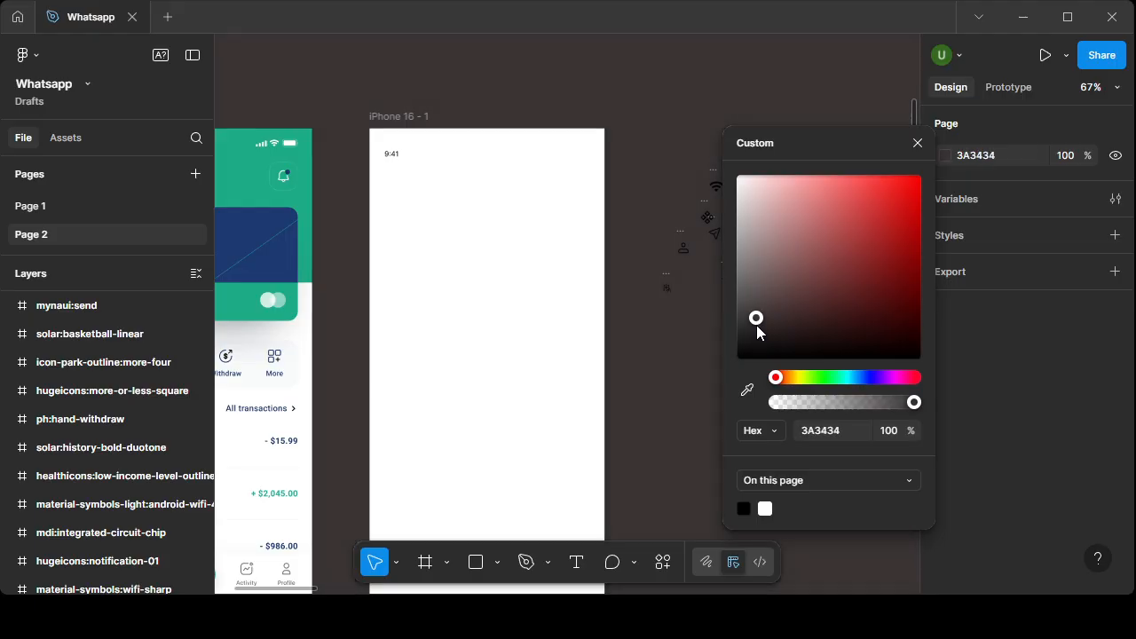
left_click(652, 157)
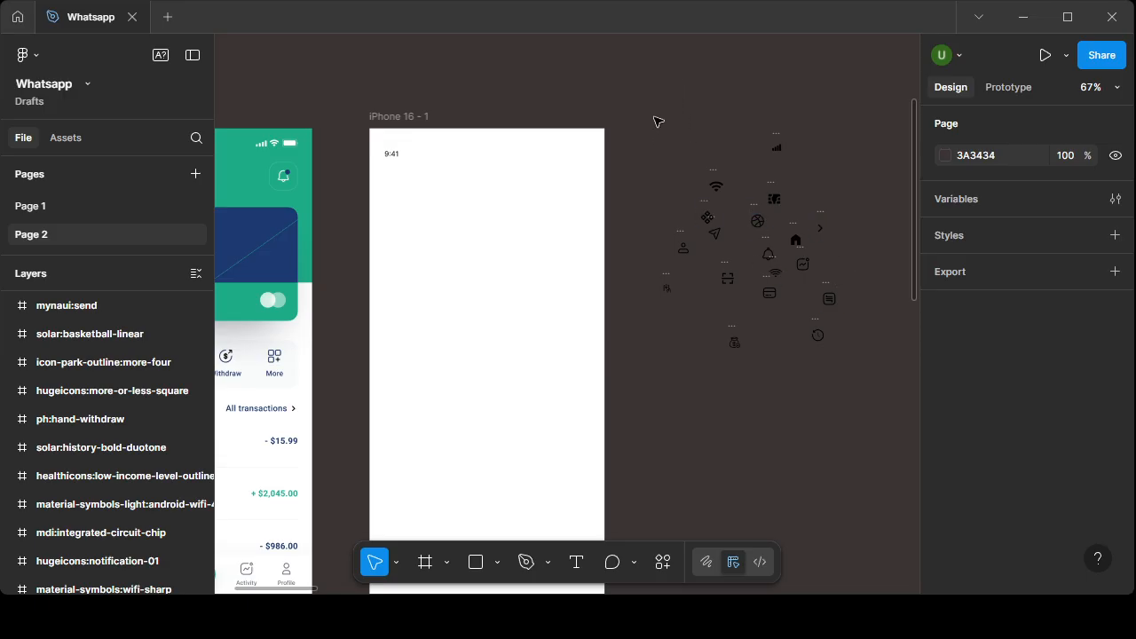
scroll(683, 168, "up", 3)
scroll(726, 330, "down", 3)
scroll(621, 253, "left", 2)
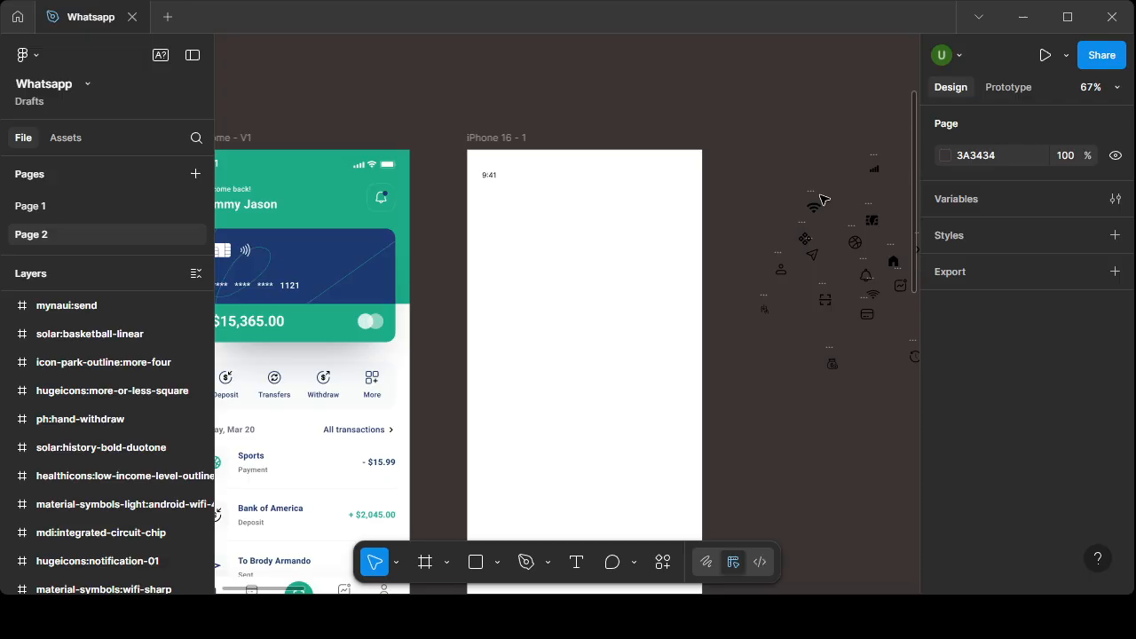
- Launch the Iconify plugin from the plugins and resources list
left_click(663, 562)
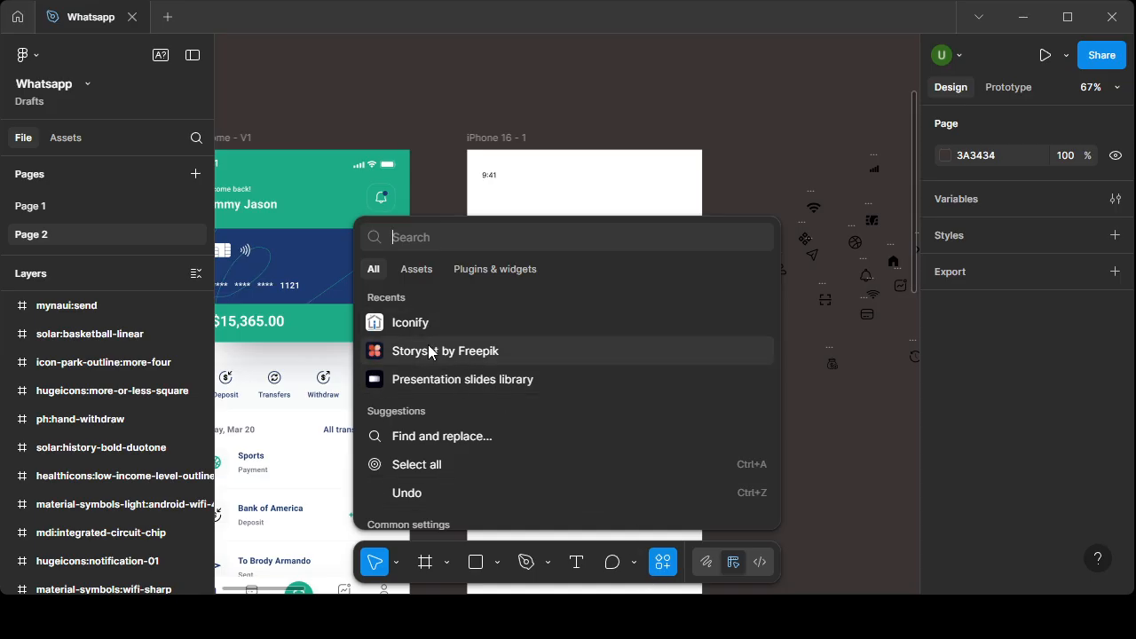
left_click(497, 271)
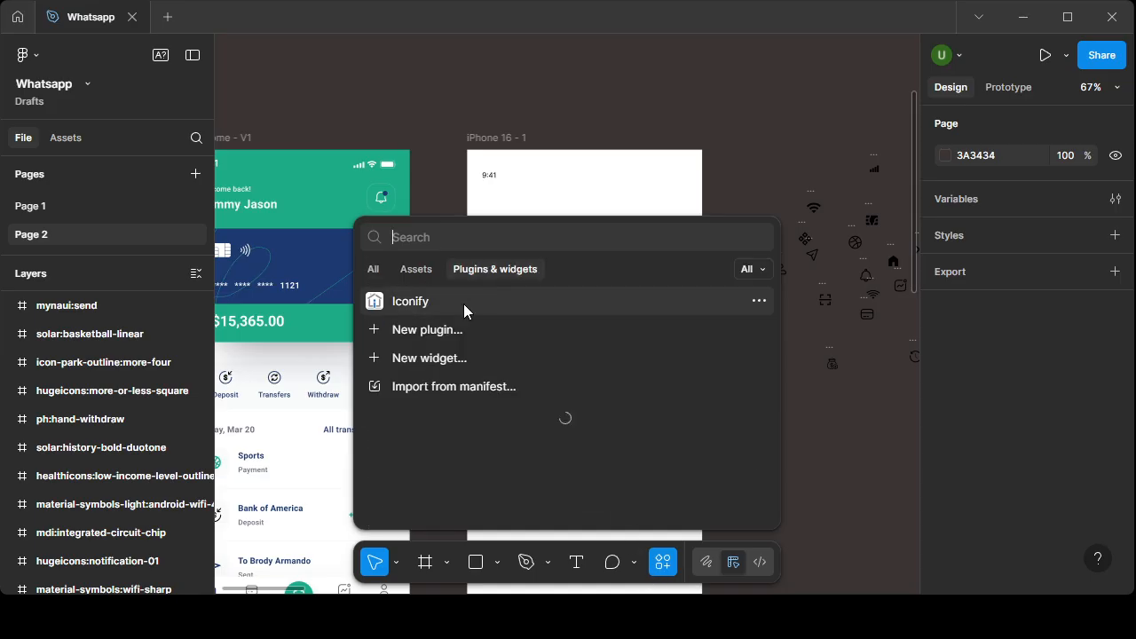
left_click(373, 268)
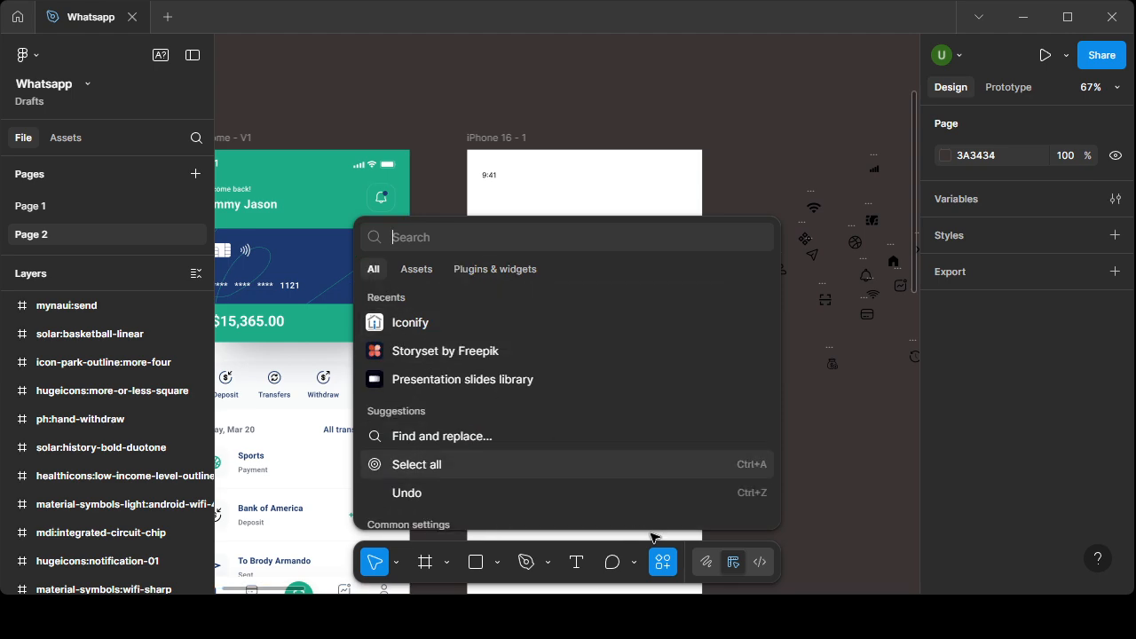
left_click(415, 324)
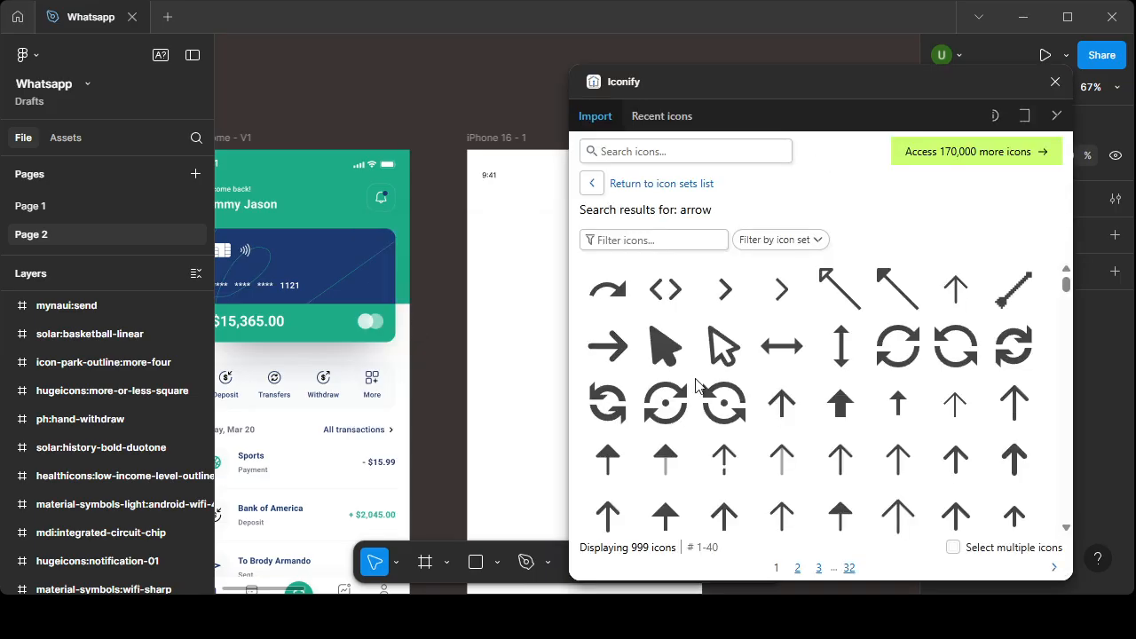
- Search 'battery', import the fa:battery outline icon as a frame, and close Iconify
left_click(638, 149)
type("battery")
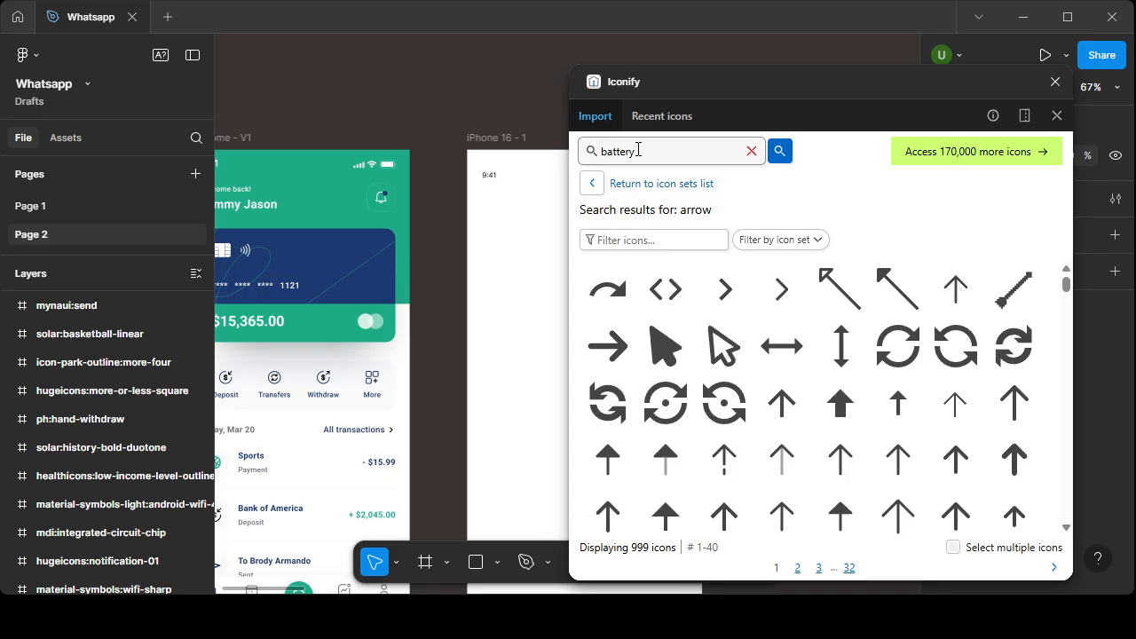
key("Return")
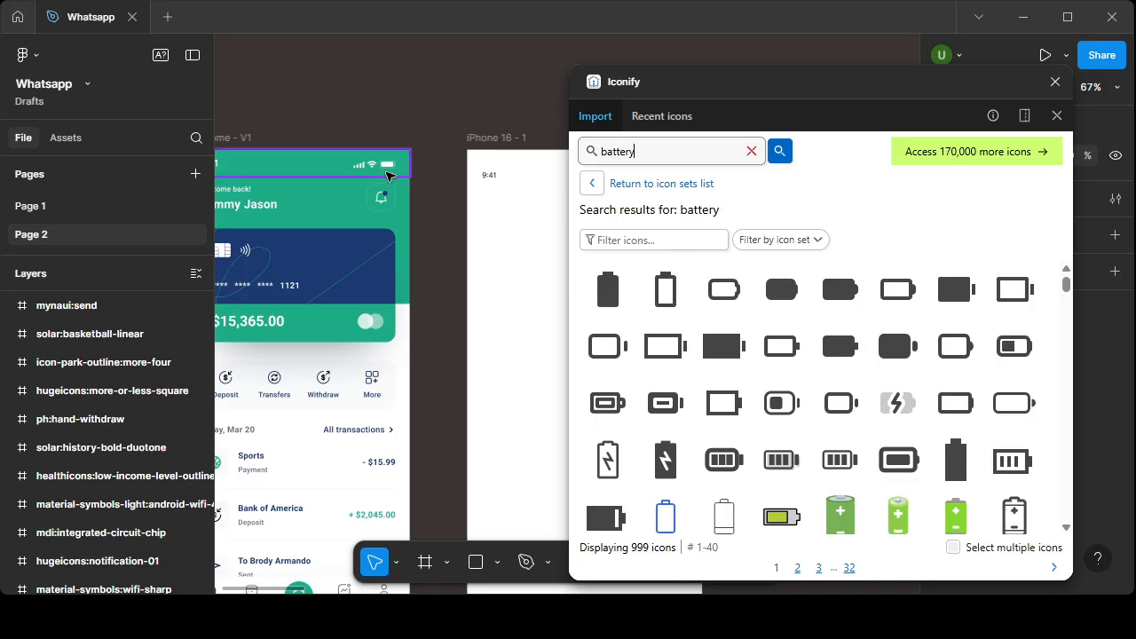
scroll(735, 364, "down", 3)
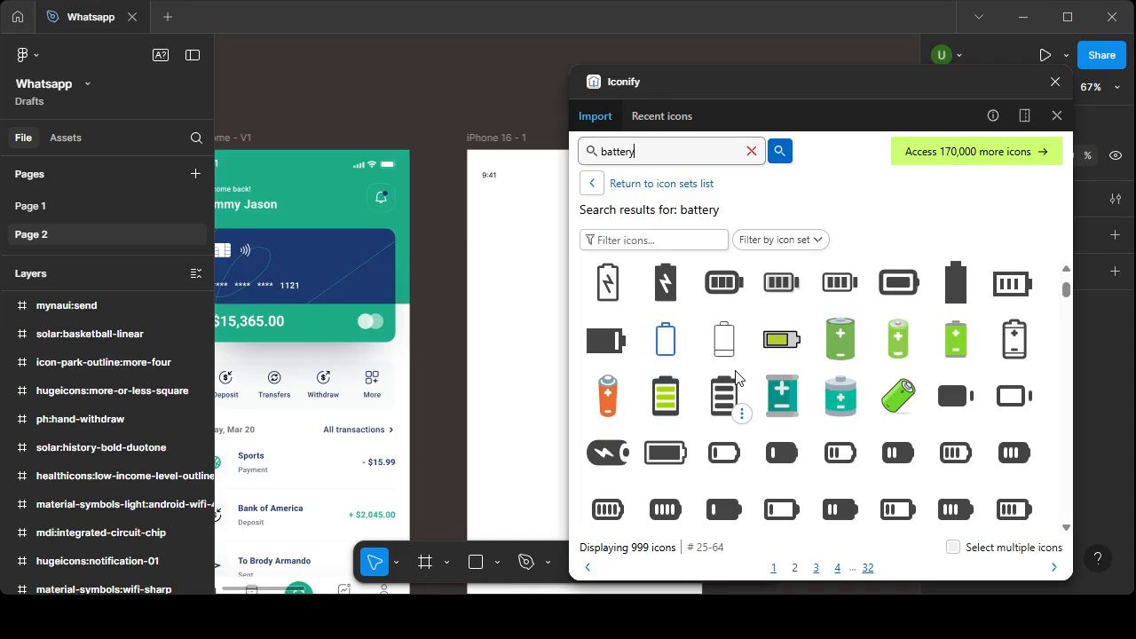
left_click(665, 453)
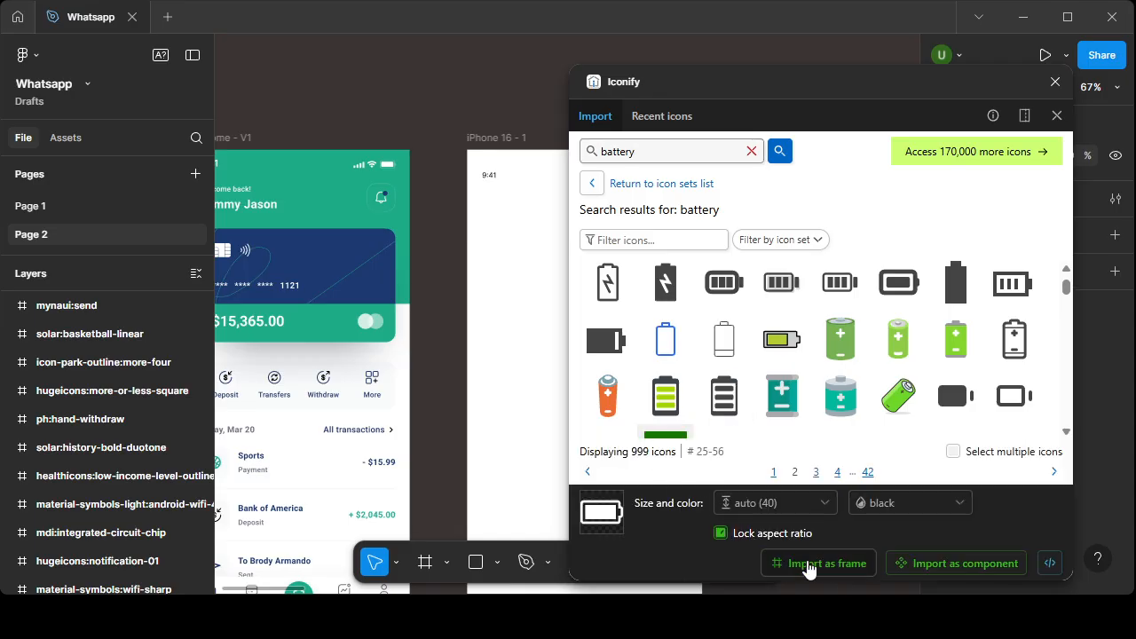
left_click(808, 564)
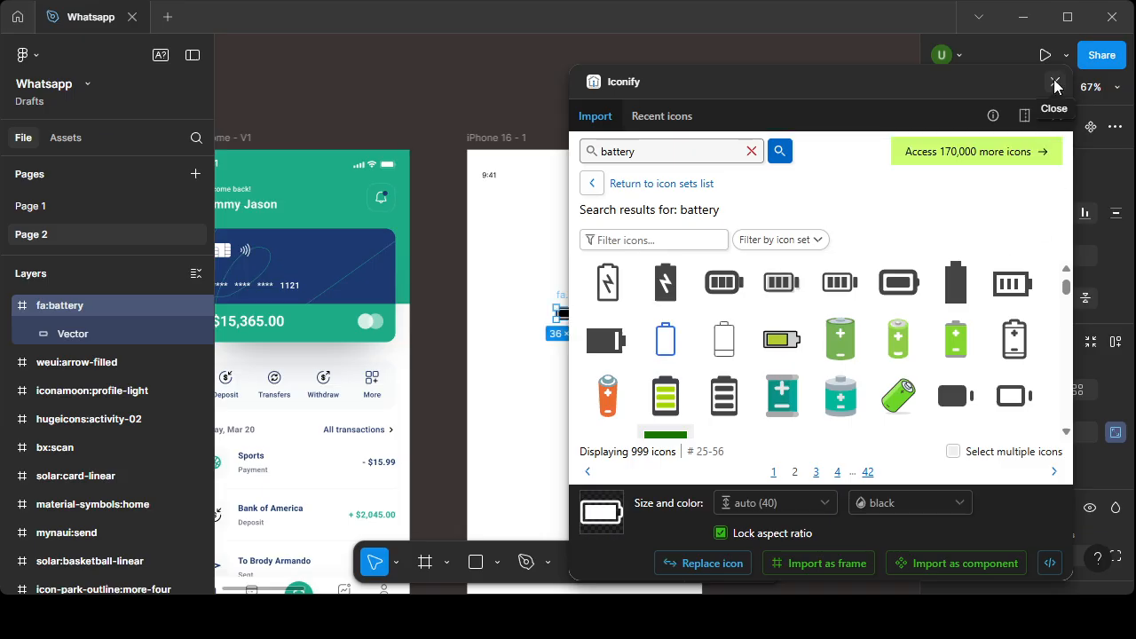
left_click(1055, 83)
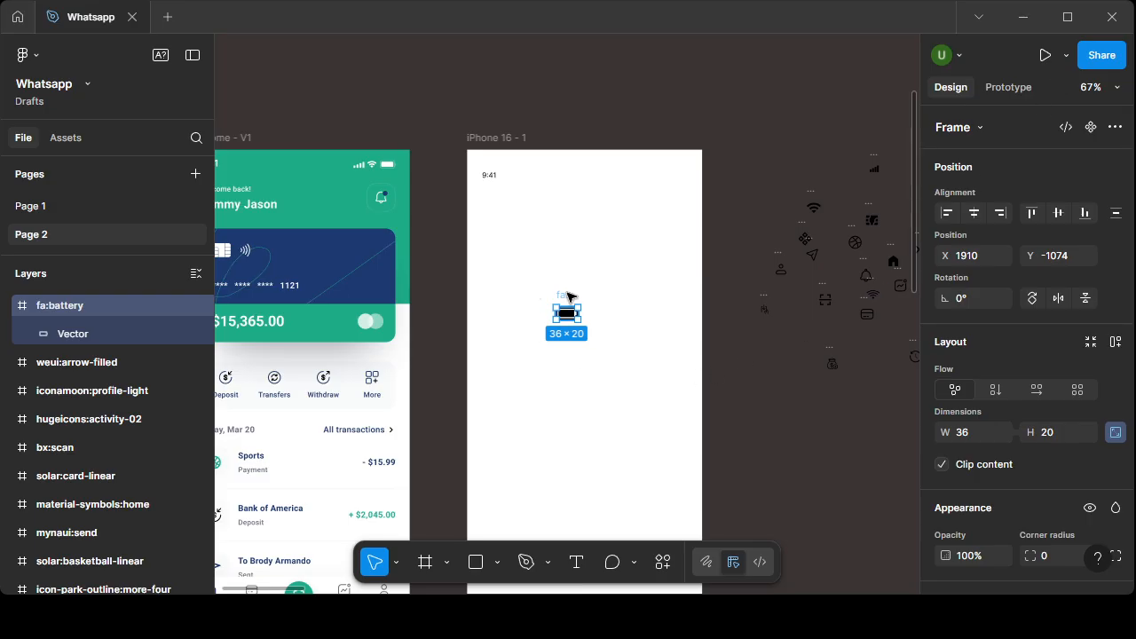
- Move the battery icon next to the loose icons beside the phone frame
left_click_drag(568, 293, 769, 149)
left_click(781, 418)
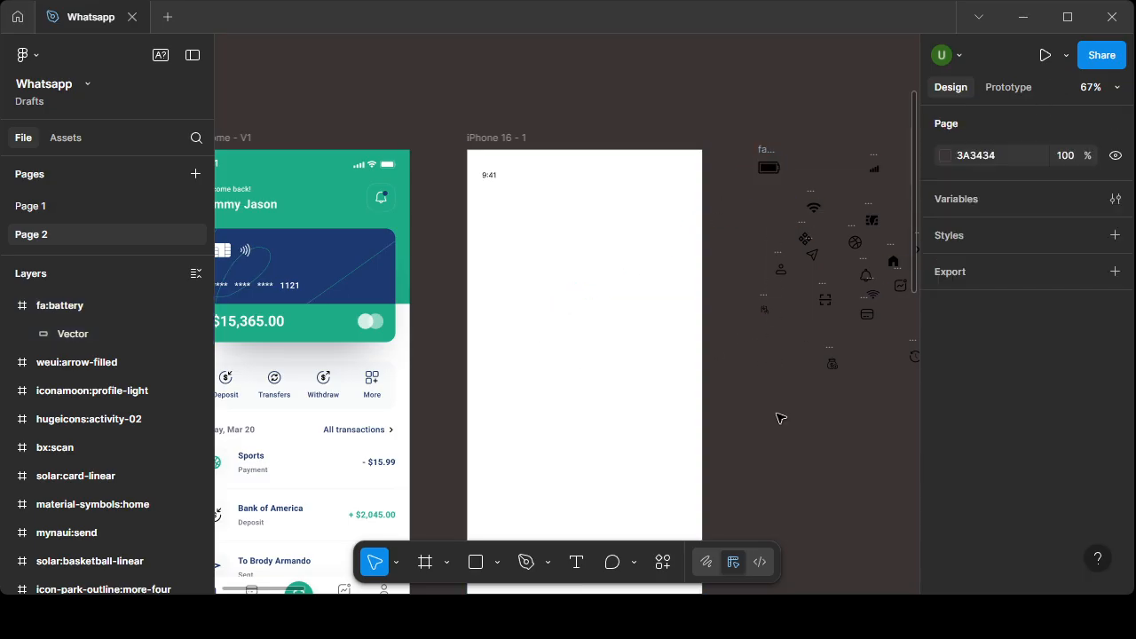
scroll(780, 418, "right", 3)
left_click(710, 197)
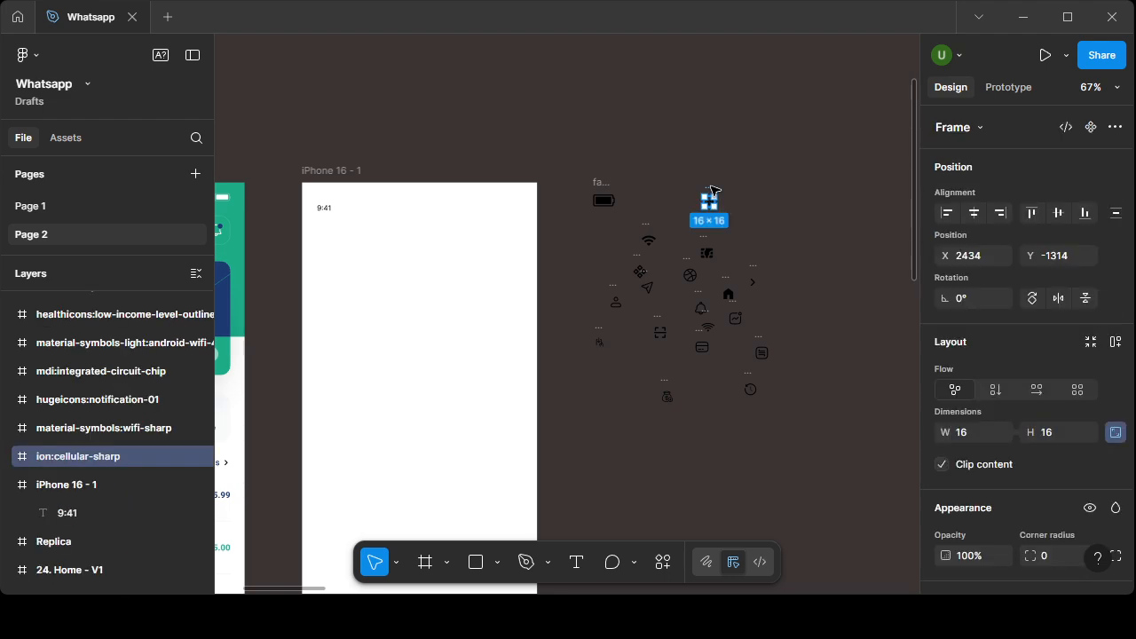
left_click(648, 238)
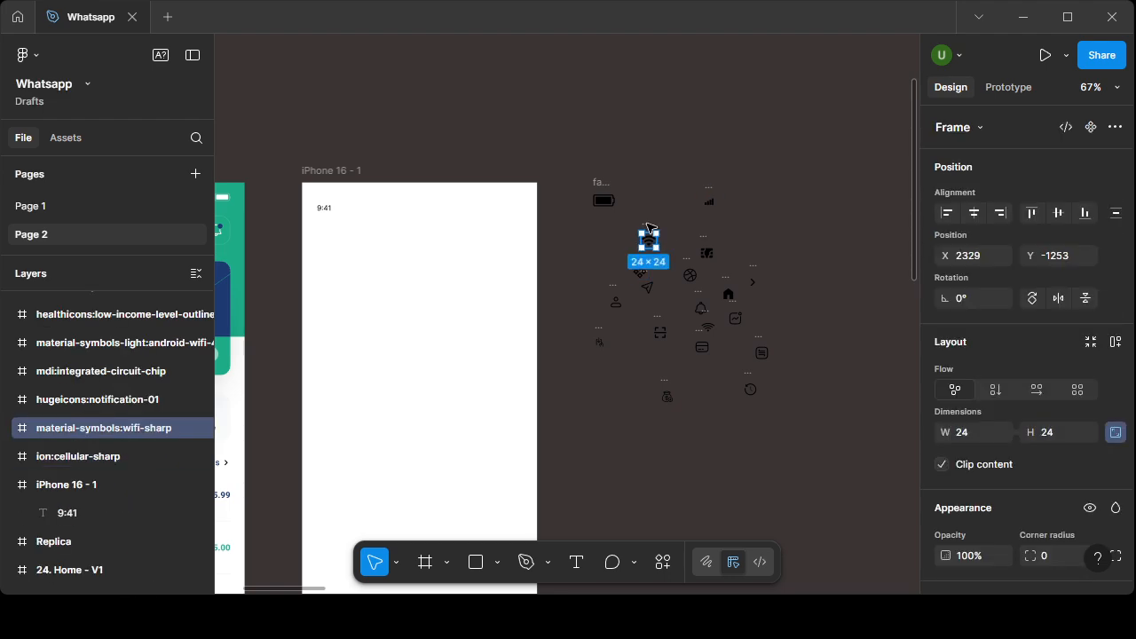
left_click(627, 446)
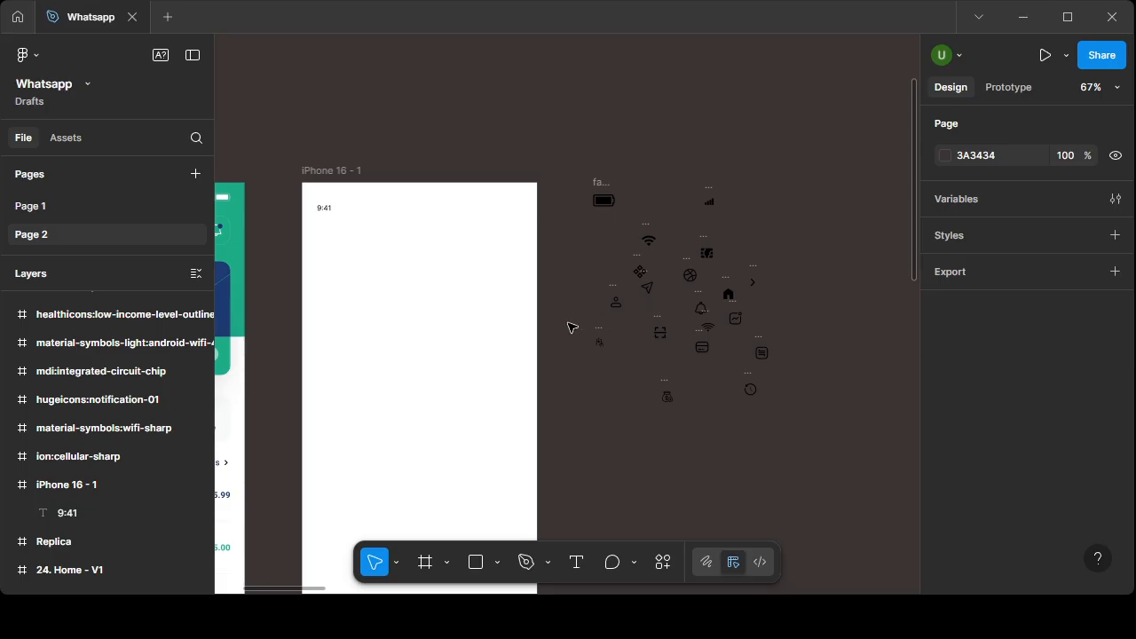
- Bring the reference design into view and select the wifi-sharp icon in the cluster
left_click_drag(499, 234, 598, 264)
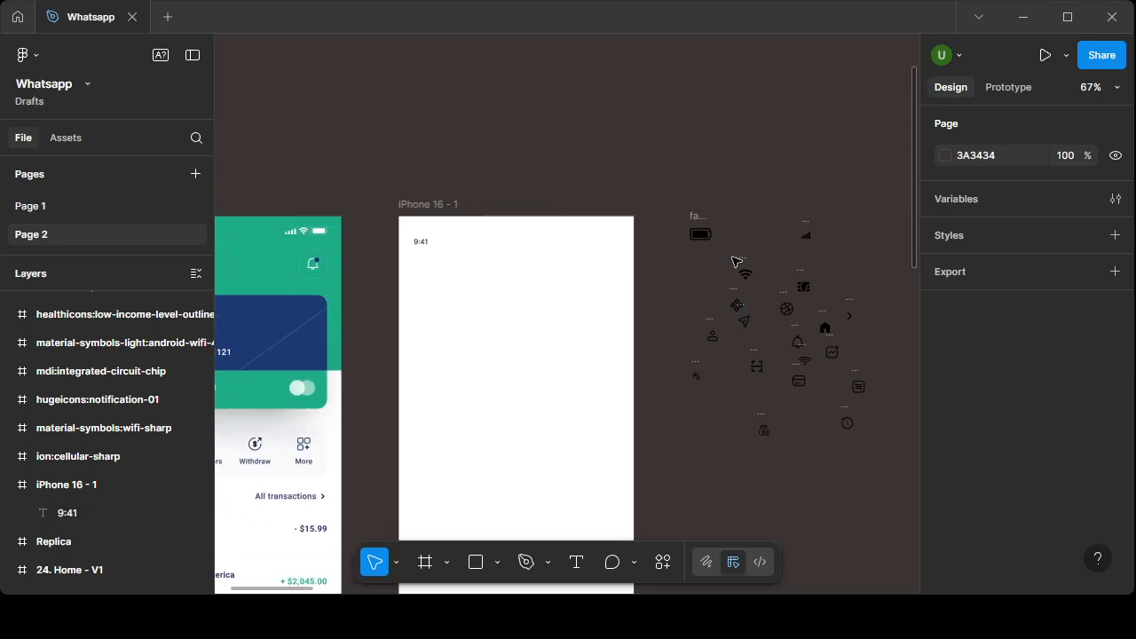
left_click(697, 229)
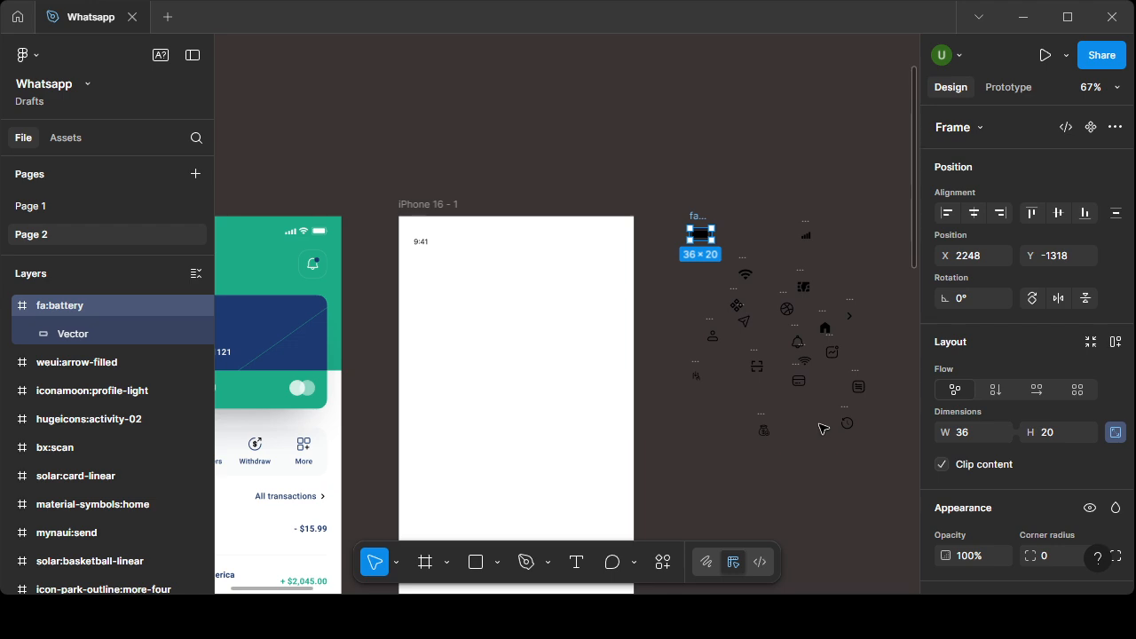
left_click(806, 231)
left_click(784, 334)
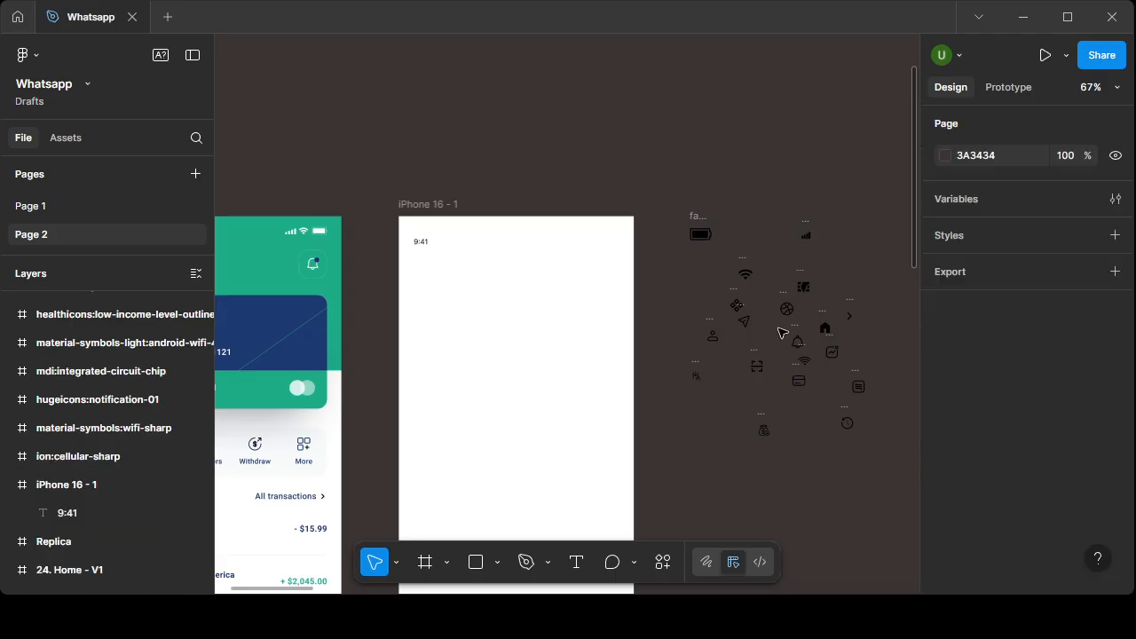
left_click(744, 271)
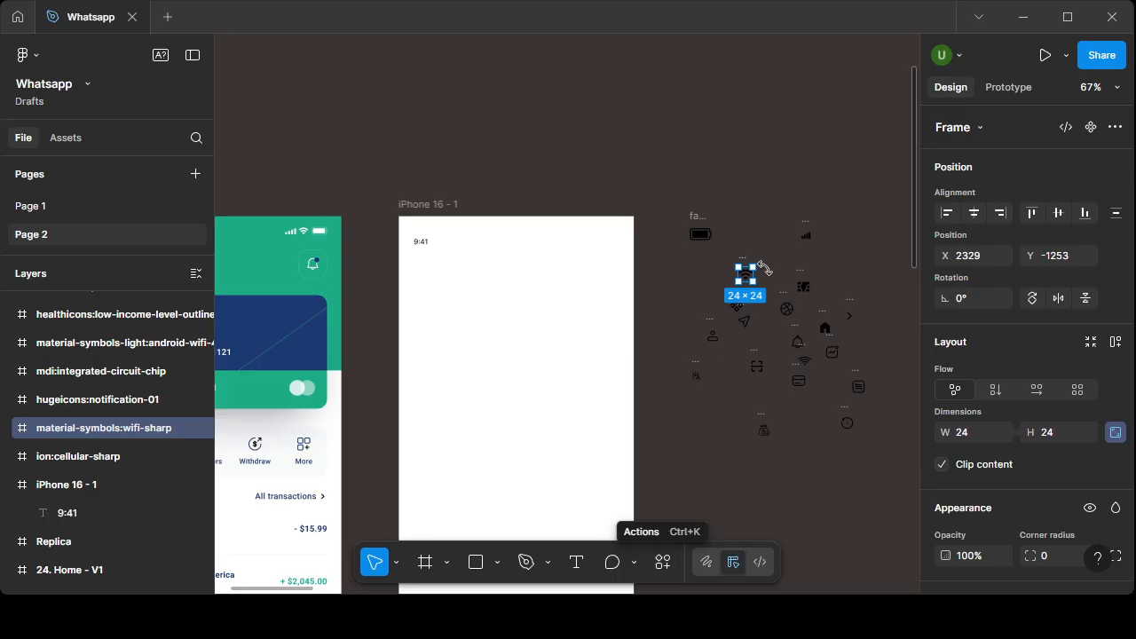
- Drag the wifi-sharp icon into the frame's top-right status bar, opposite 9:41
left_click(806, 230)
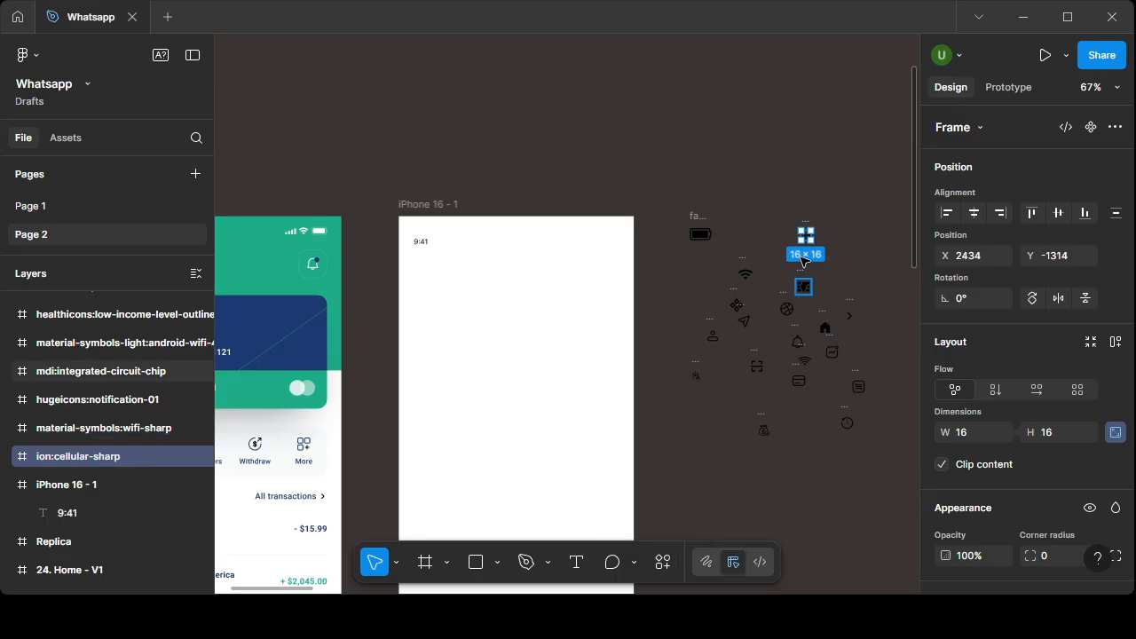
left_click(744, 274)
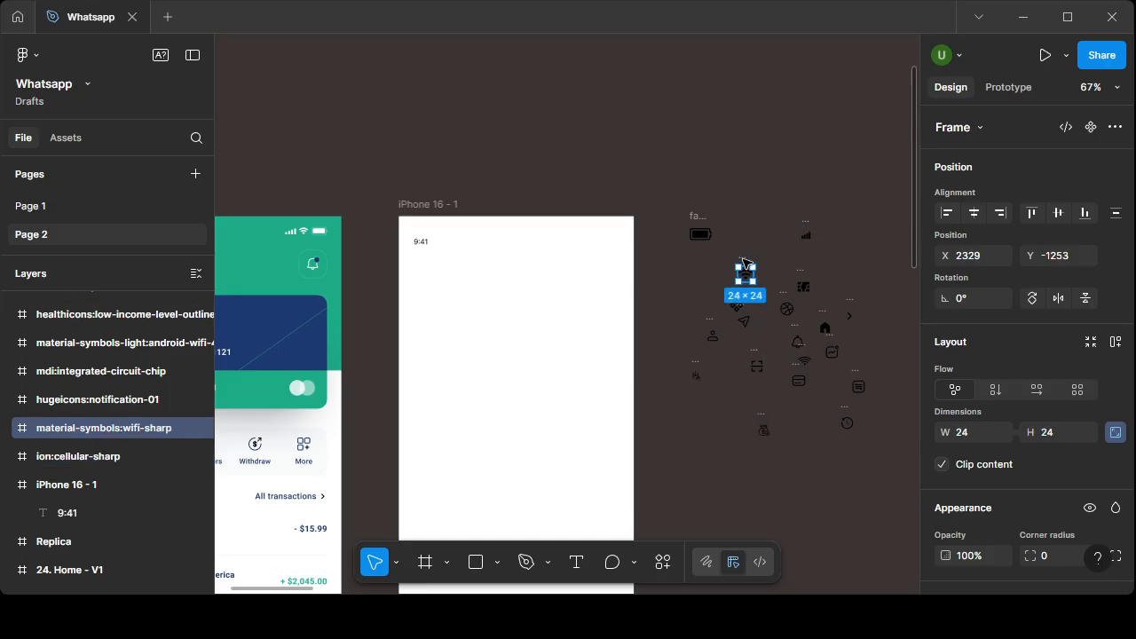
left_click_drag(749, 276, 594, 226)
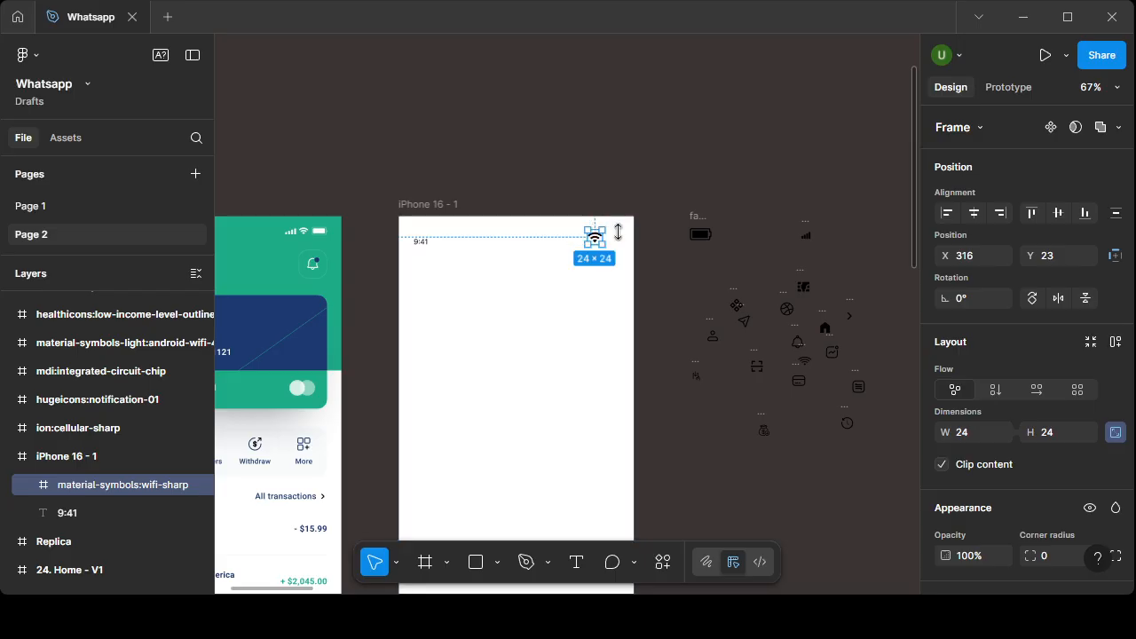
- Set the ion:cellular-sharp signal icon's width to 24 and unlock its proportions
left_click(805, 235)
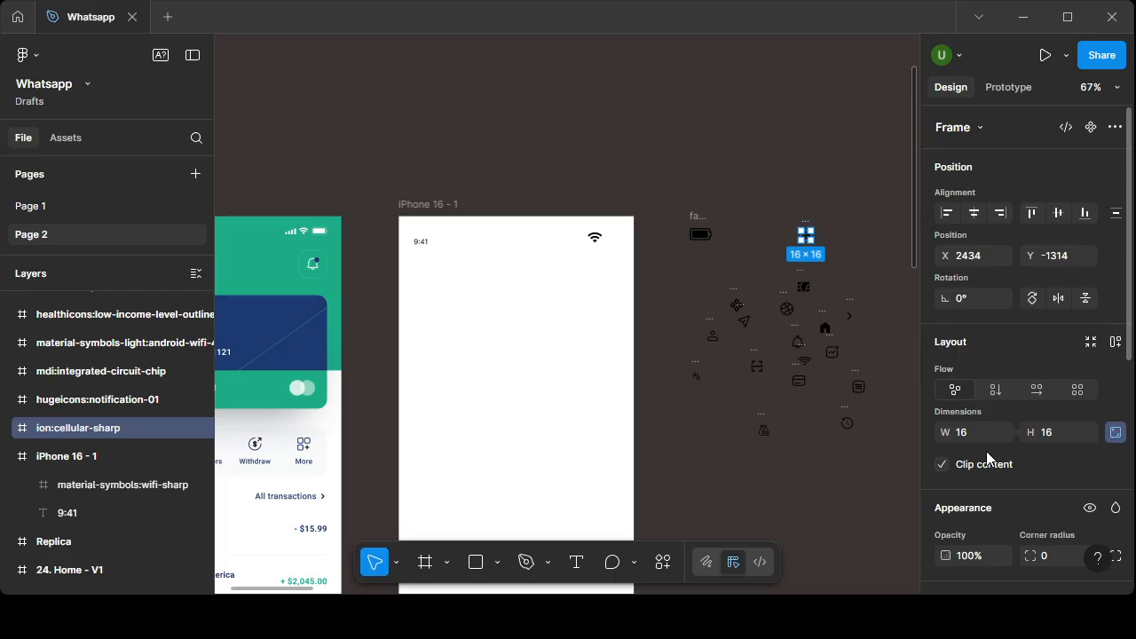
left_click(963, 431)
type("24")
left_click(853, 507)
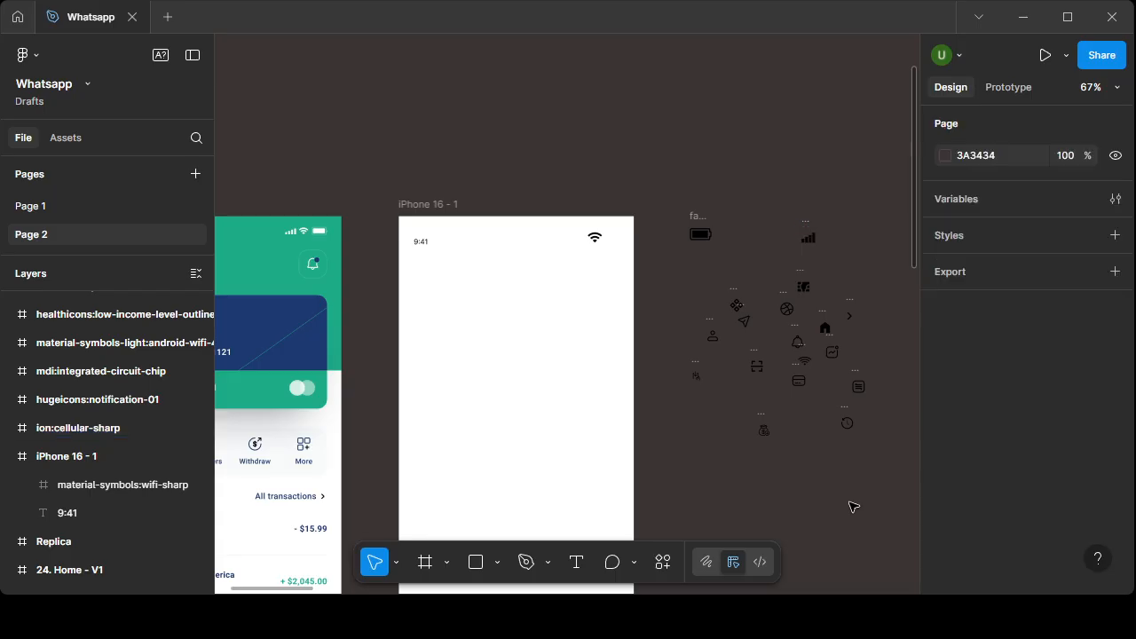
left_click(807, 234)
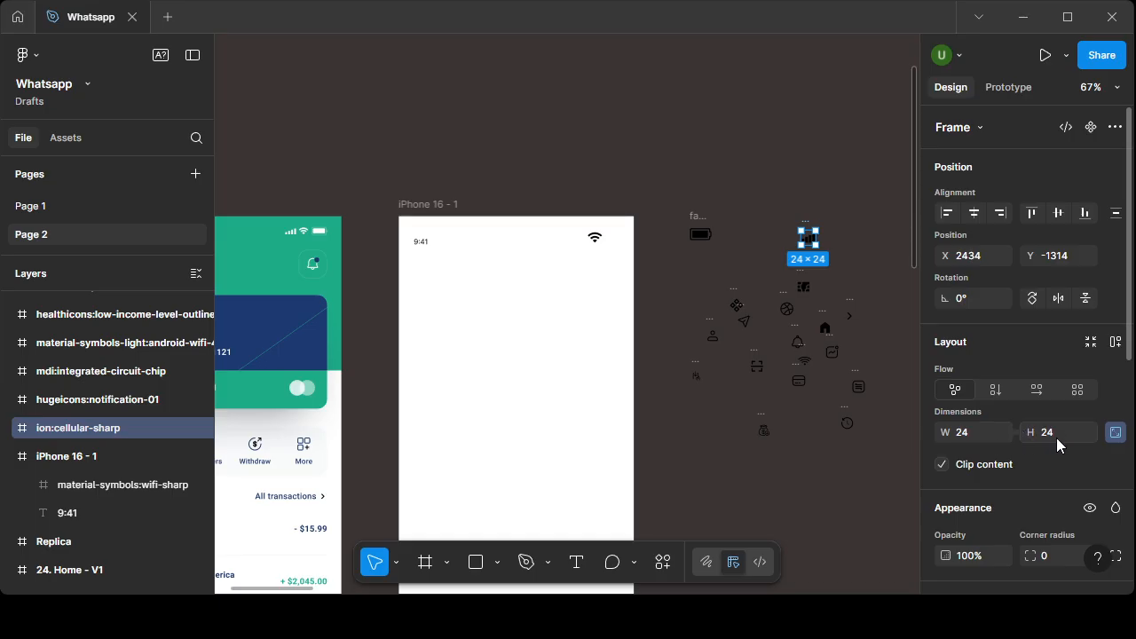
left_click(1115, 435)
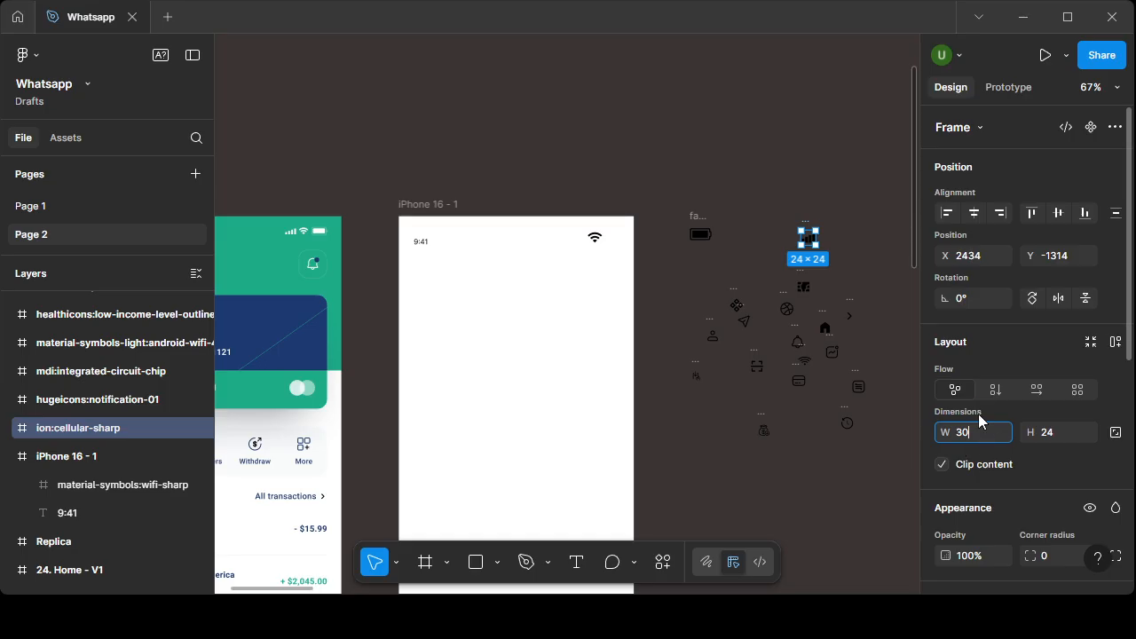
- Resize the ion:cellular-sharp icon to 24 × 24 and drag it into iPhone 16 - 1
key("Return")
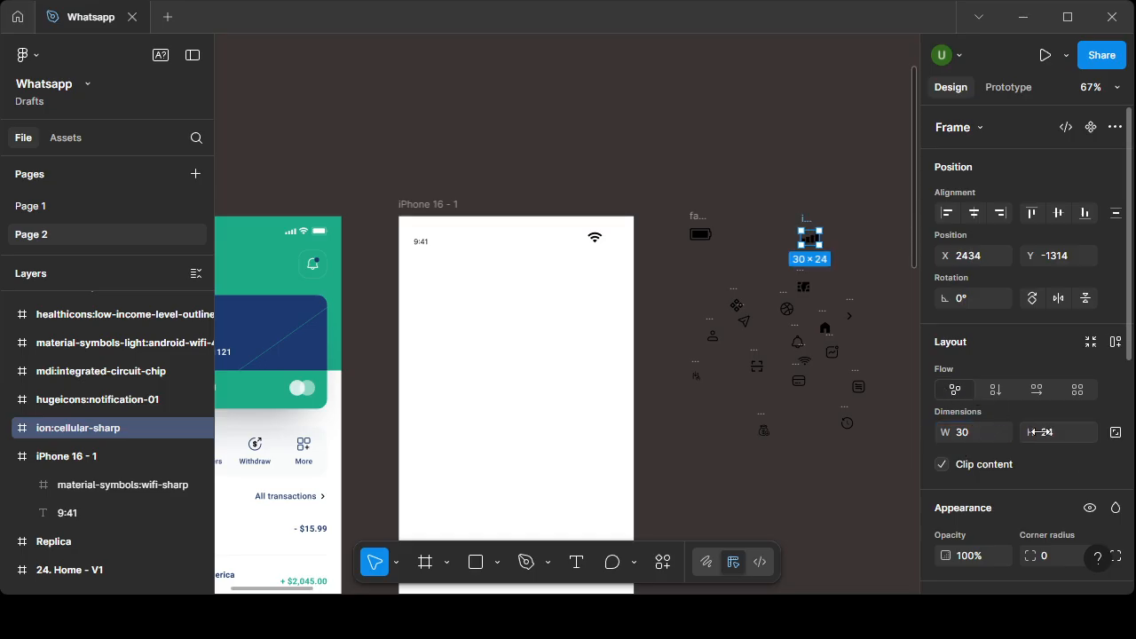
left_click(964, 441)
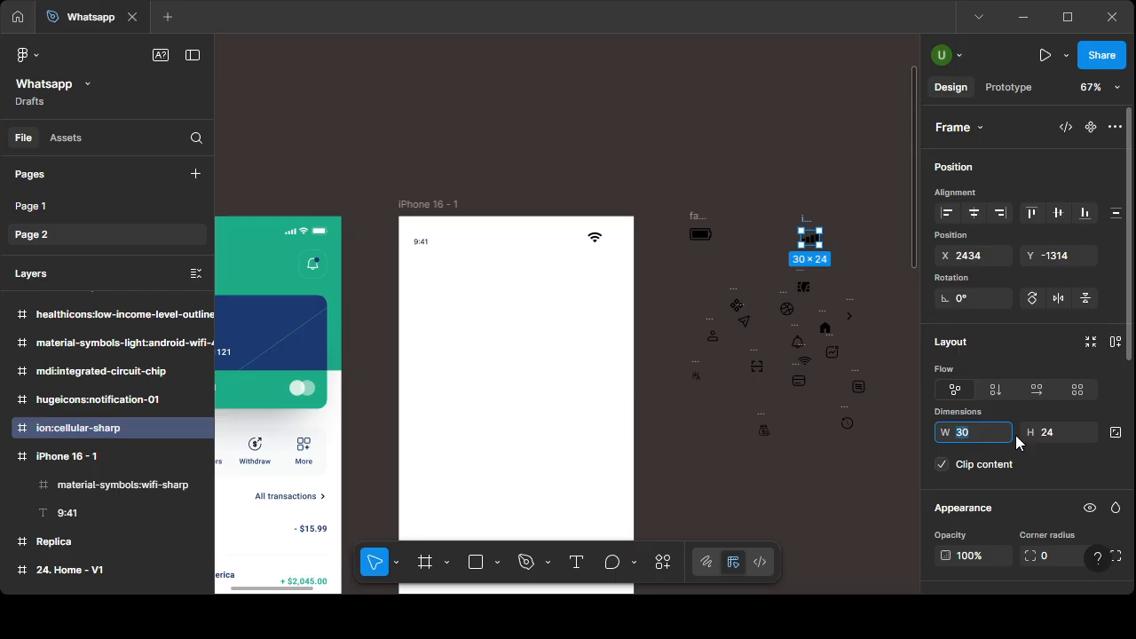
left_click(1116, 432)
type("24")
key("Return")
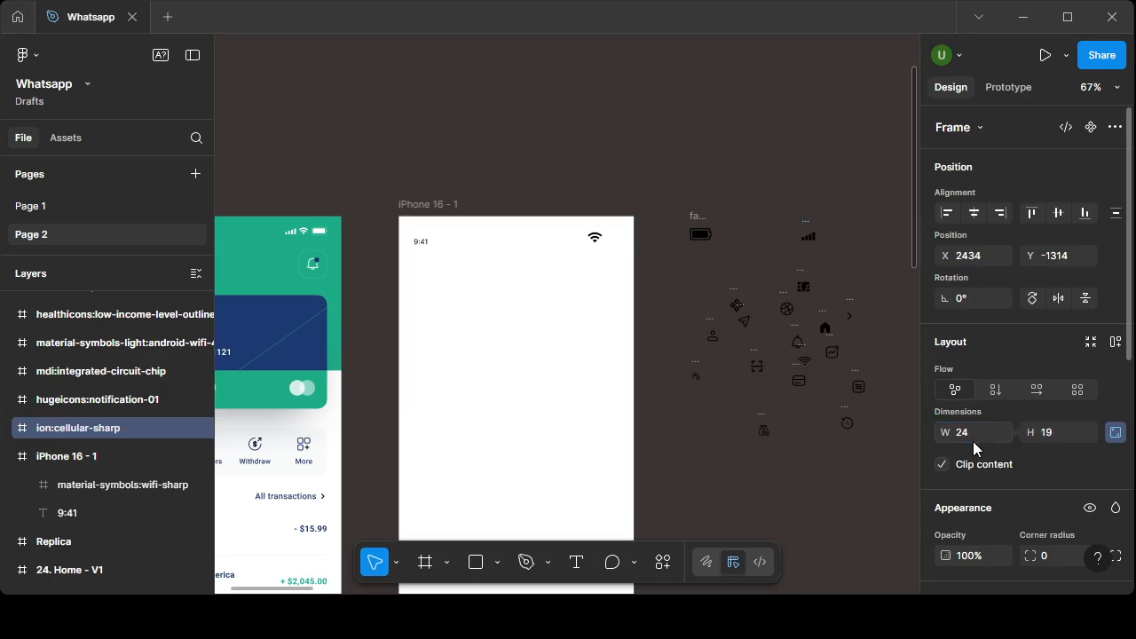
left_click(1064, 439)
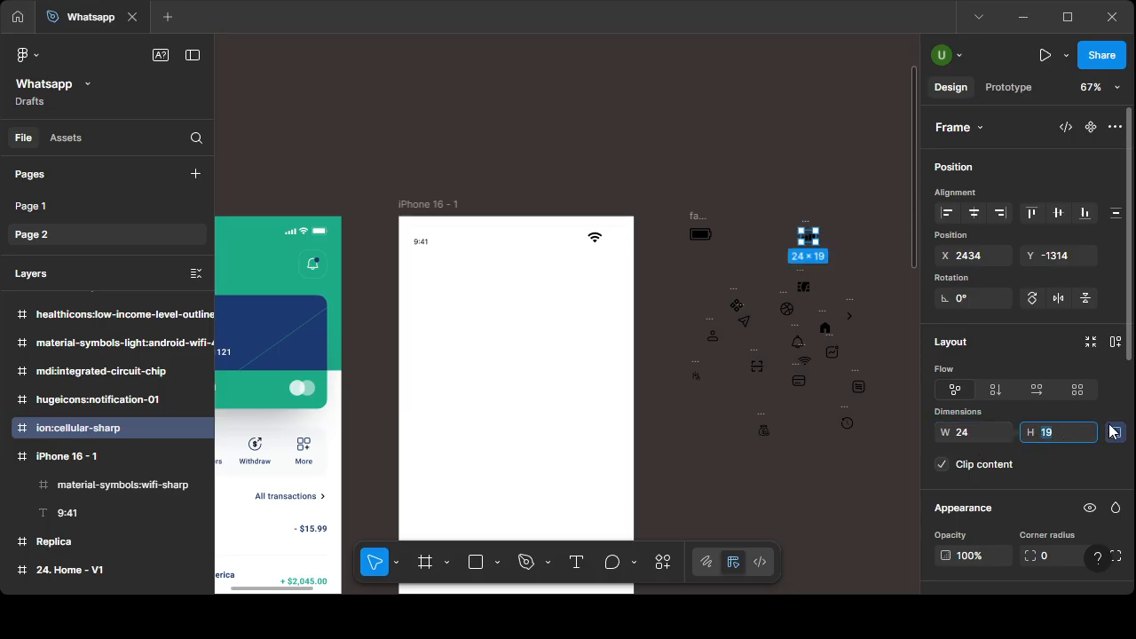
left_click(1115, 432)
left_click(1058, 429)
type("24")
left_click(1043, 462)
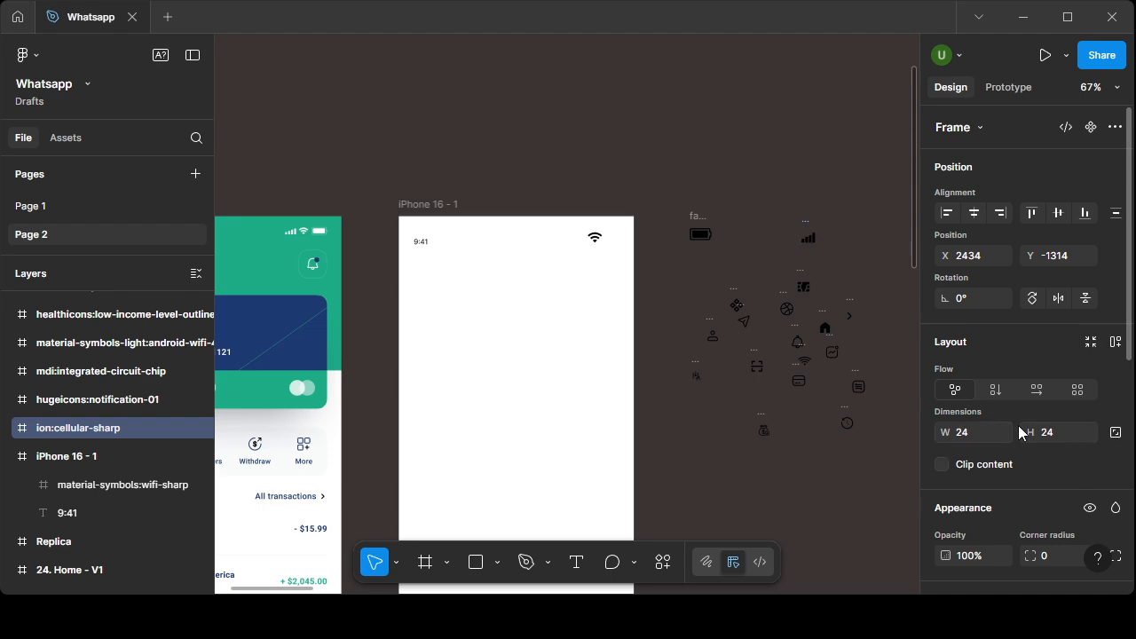
left_click(1116, 432)
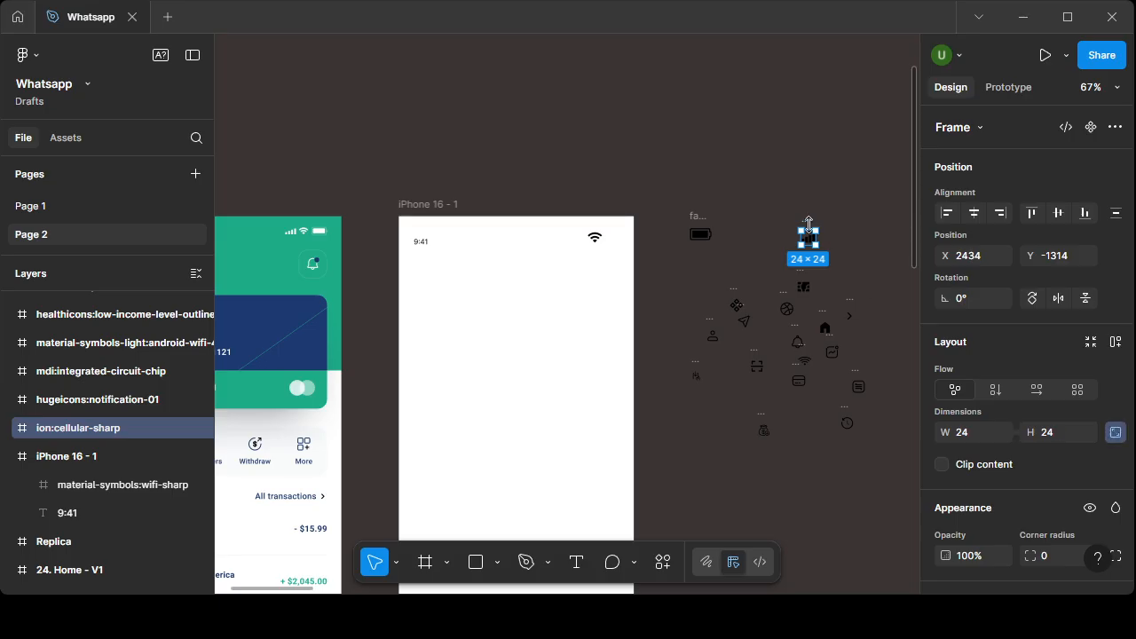
left_click_drag(808, 232, 539, 309)
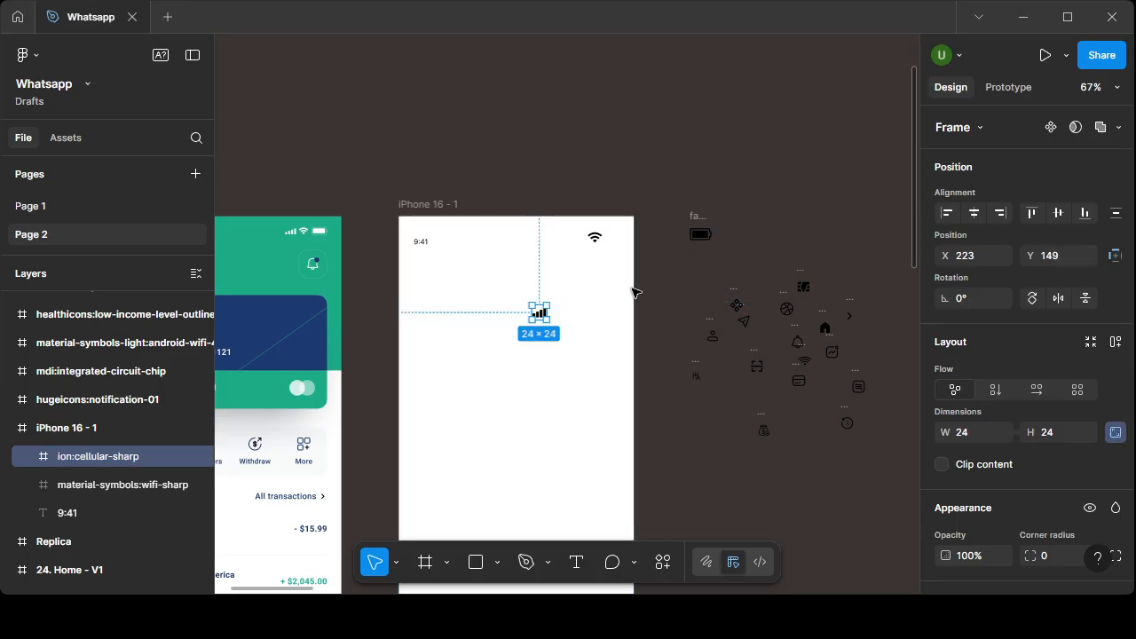
left_click_drag(646, 191, 907, 460)
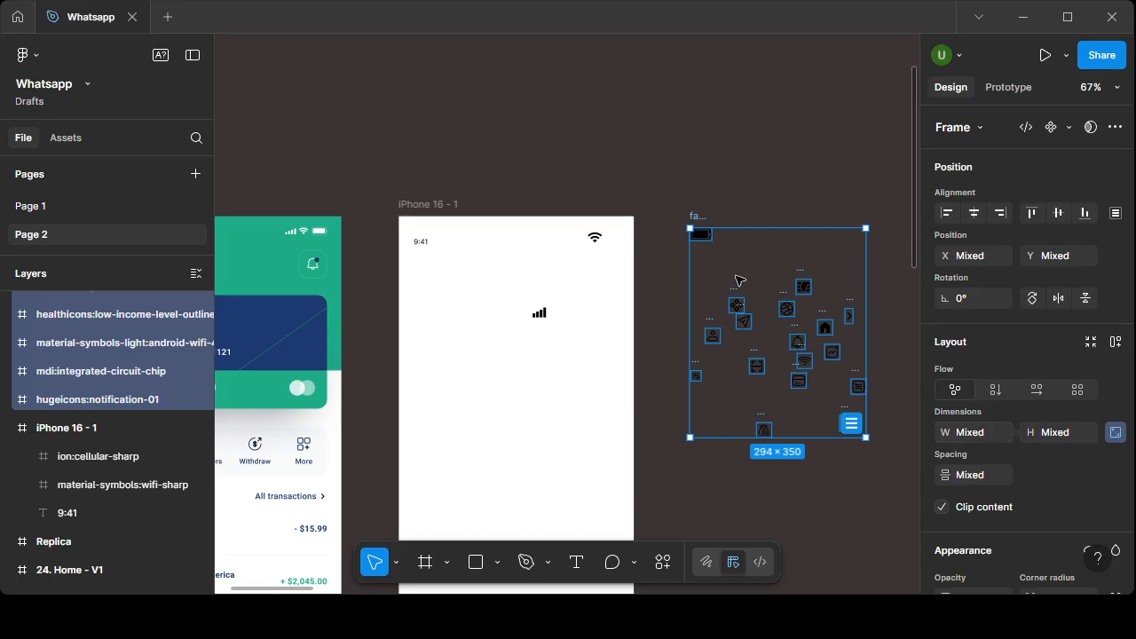
- Set the selected loose icons to W 24 and H 24, then deselect them
left_click(971, 435)
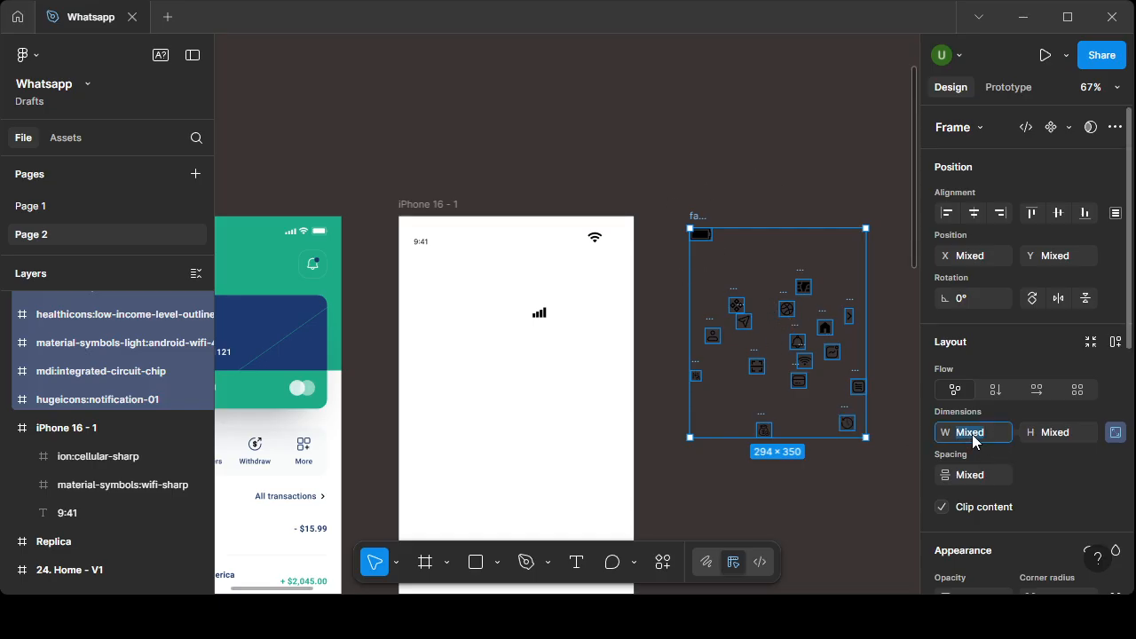
type("24")
key("Tab")
left_click(1116, 435)
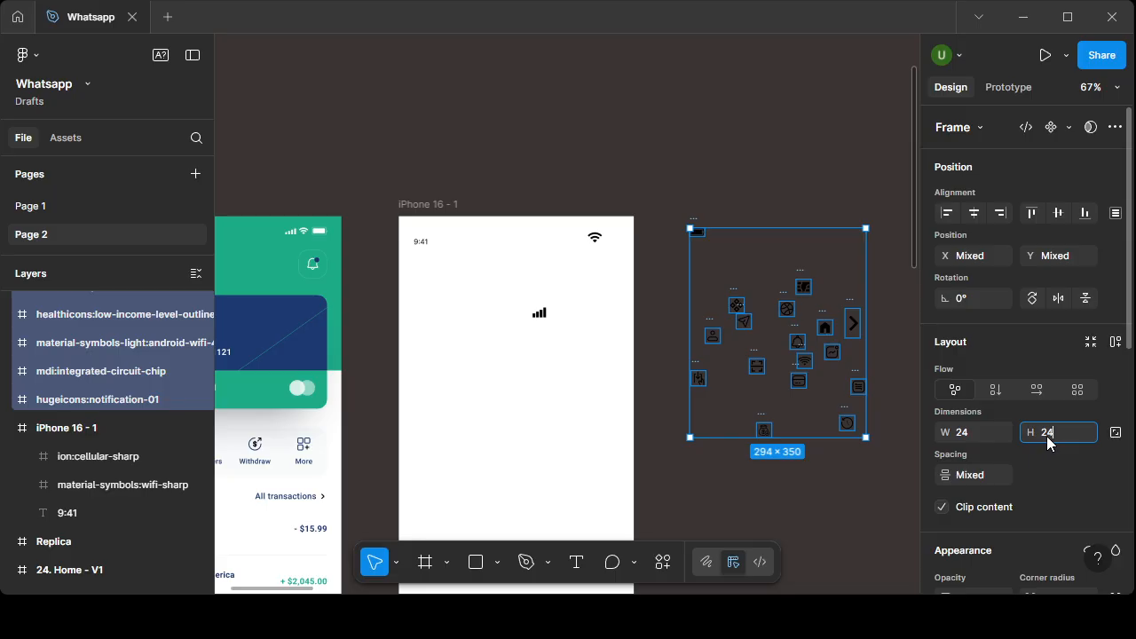
left_click(1046, 436)
type("24")
key("Return")
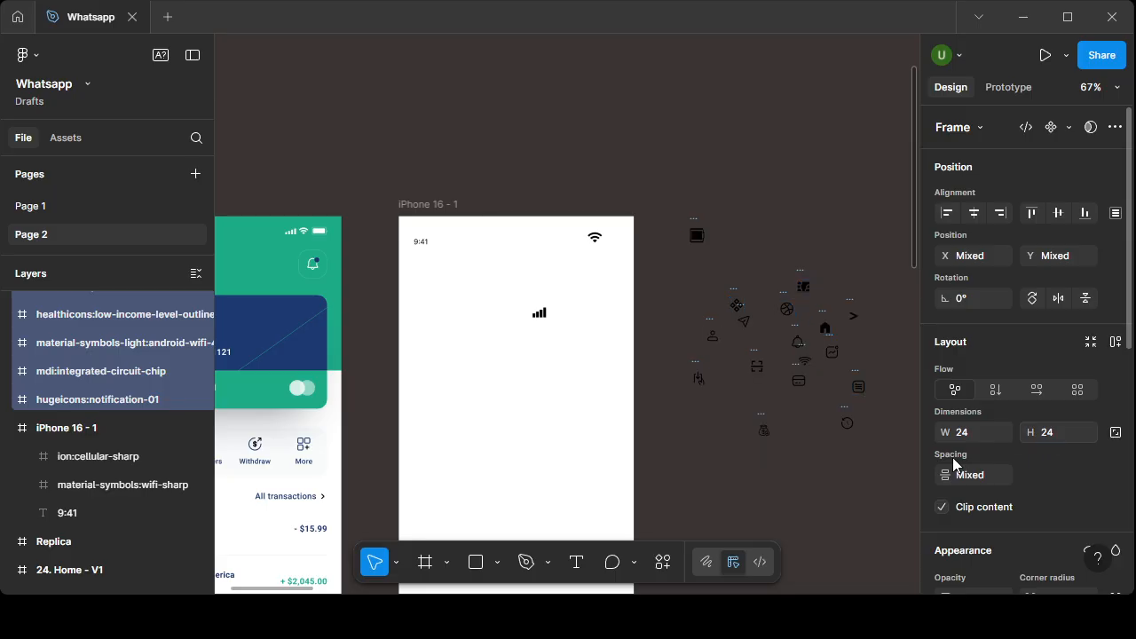
left_click(821, 475)
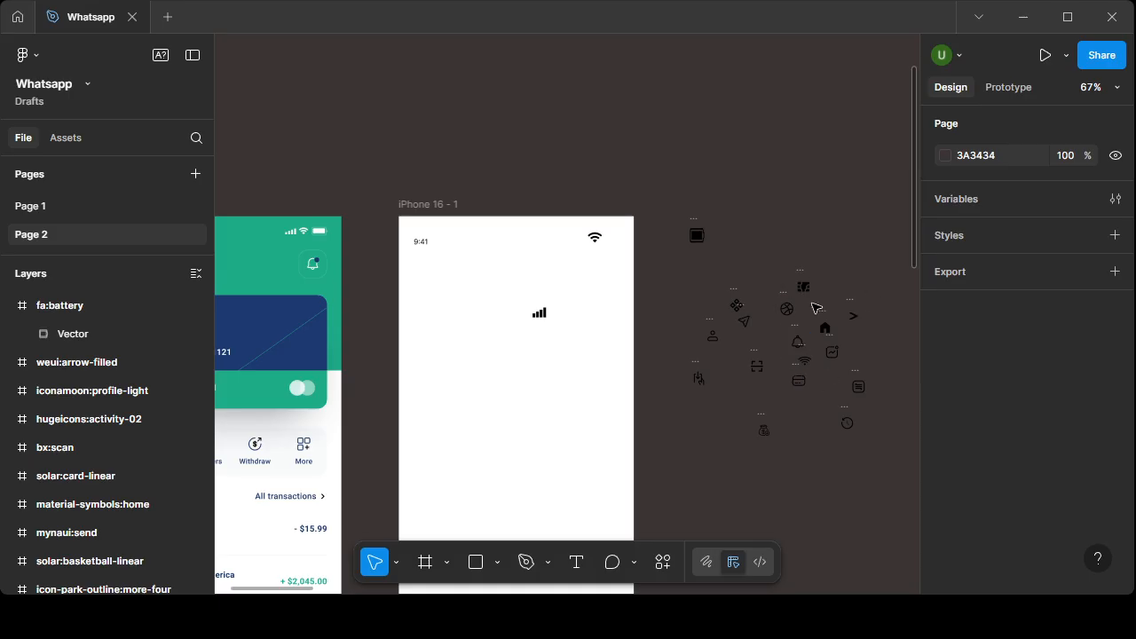
- Move the weui:arrow-filled icon up beside the battery icon
scroll(825, 321, "up", 5)
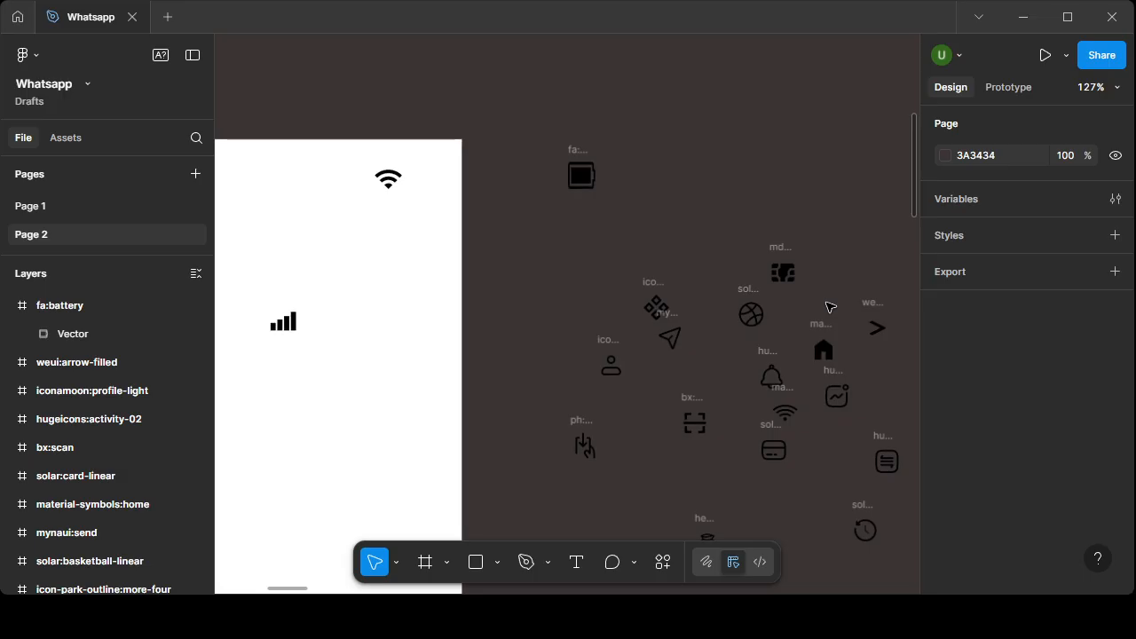
left_click(890, 308)
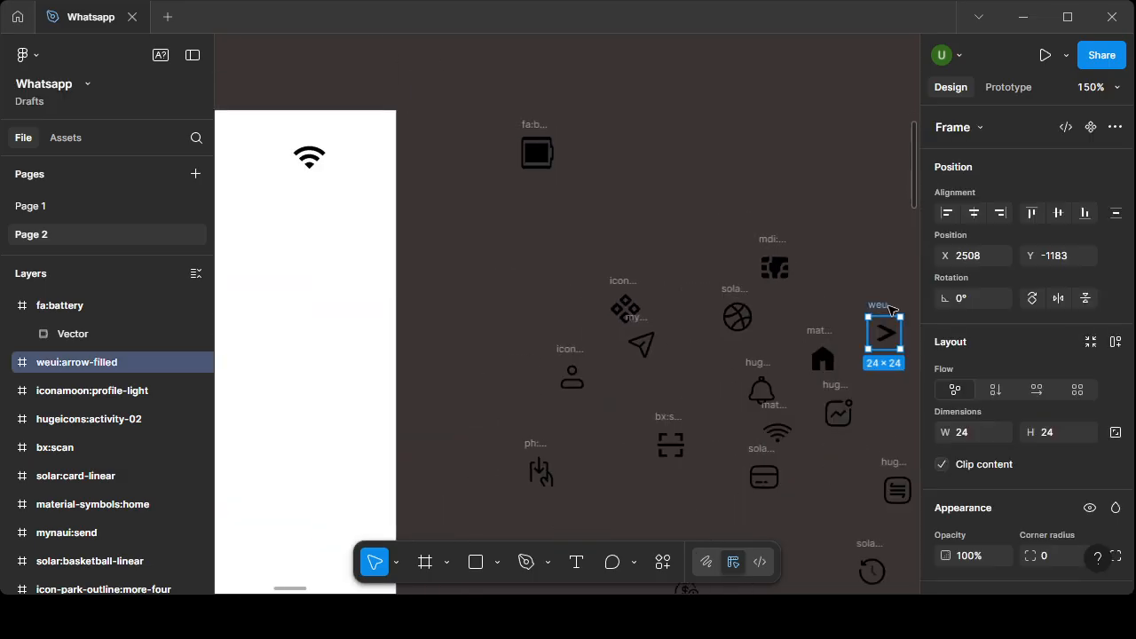
scroll(634, 323, "down", 3)
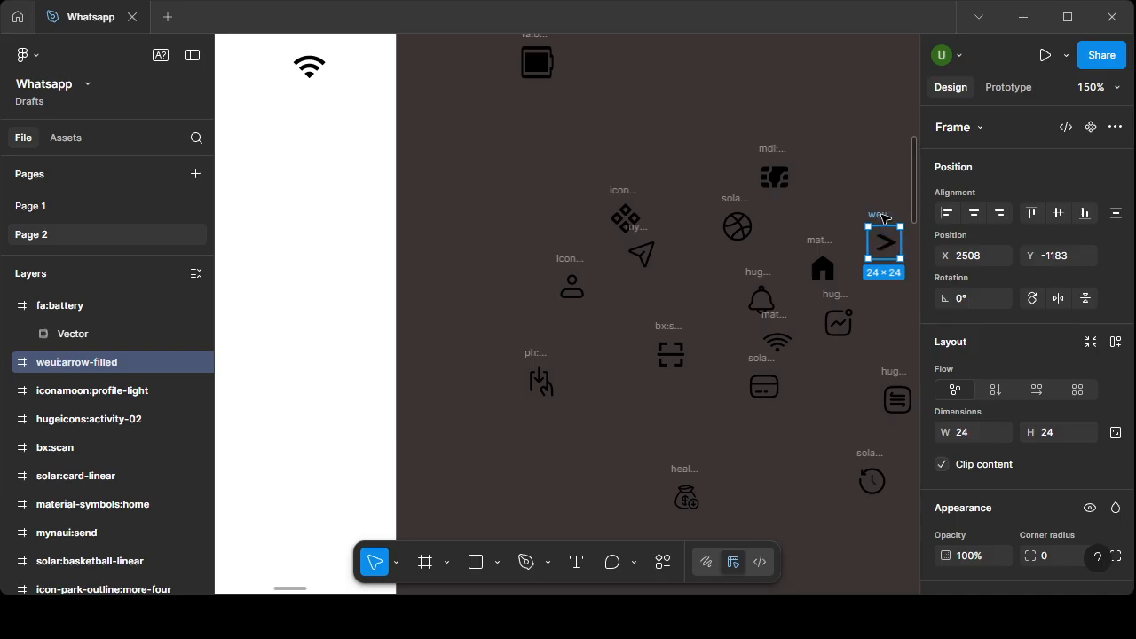
left_click_drag(878, 222, 642, 68)
- Shift the battery icon down and widen it to 48, going through 30 first
scroll(616, 169, "up", 3)
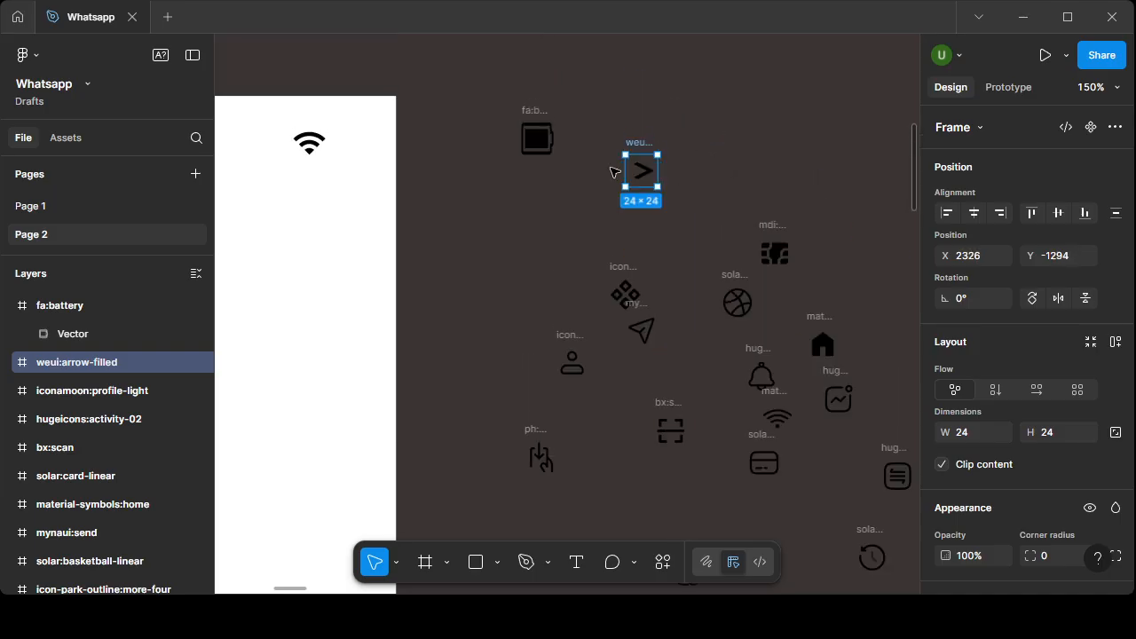
left_click_drag(538, 113, 538, 179)
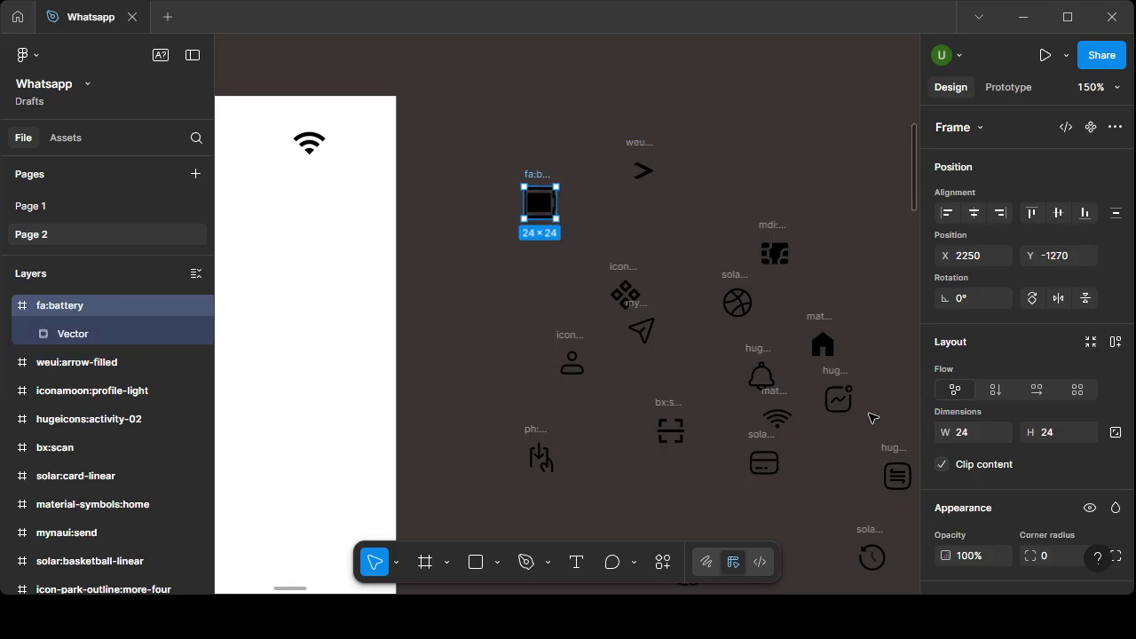
left_click(1059, 433)
left_click(959, 435)
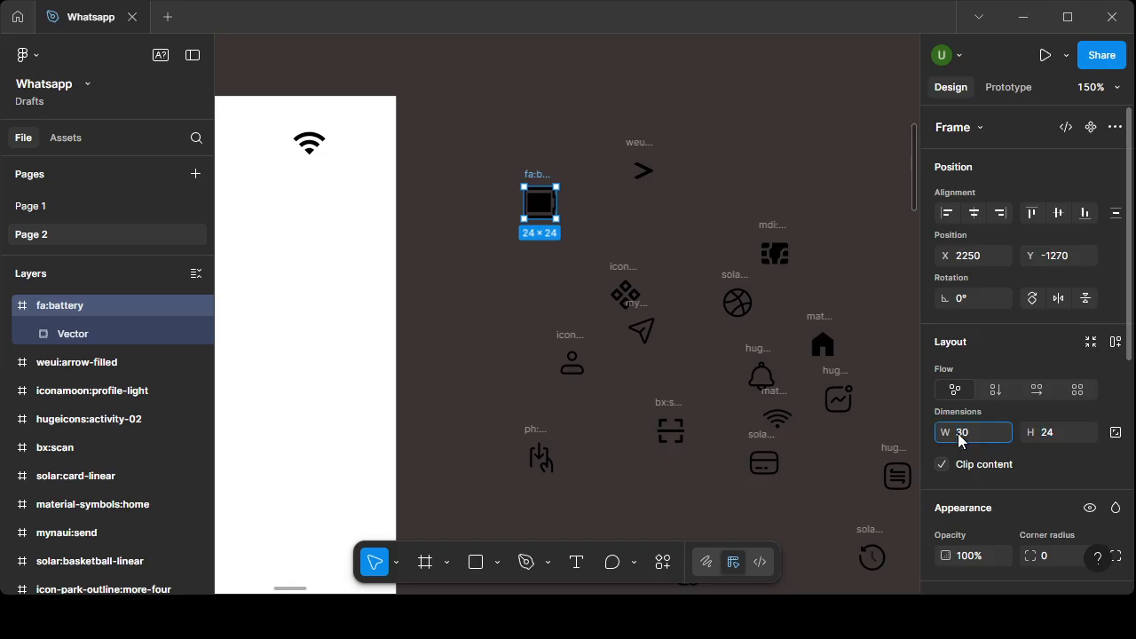
key("Return")
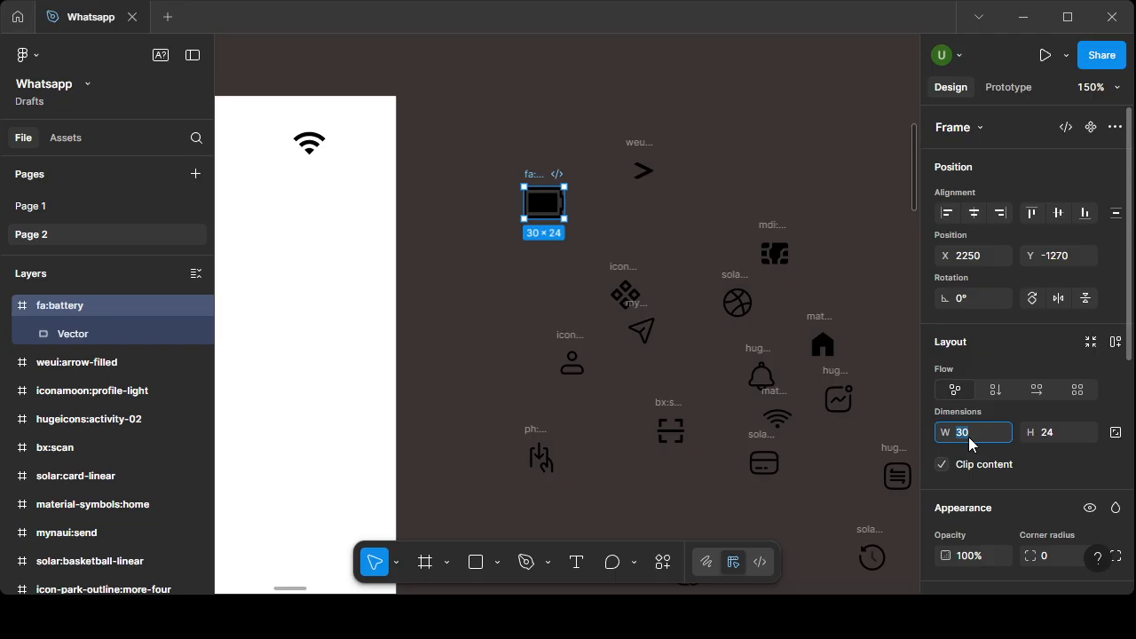
key("Return")
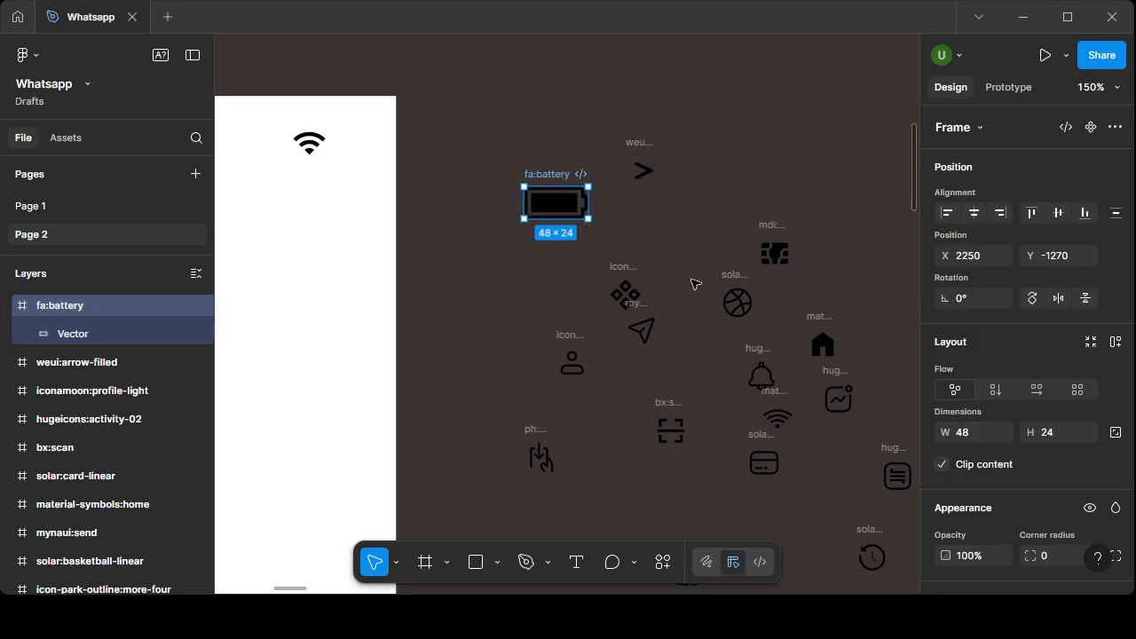
left_click(661, 561)
- Replace the battery icon with the Iconify tabler:battery-1 icon at size 24, then close Iconify
left_click(404, 325)
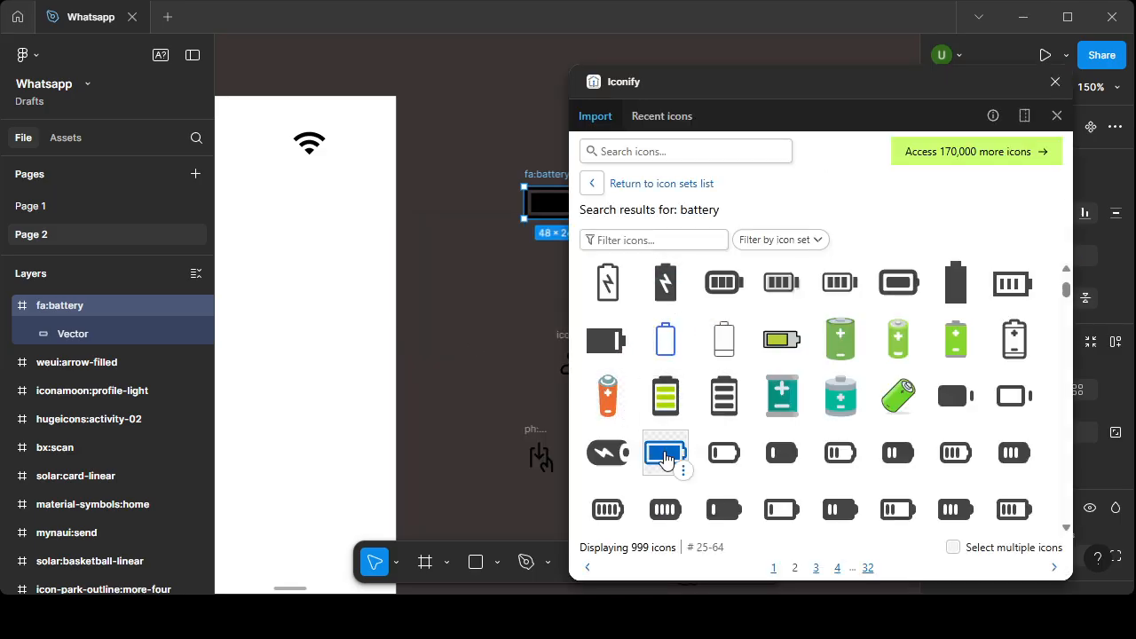
left_click(726, 453)
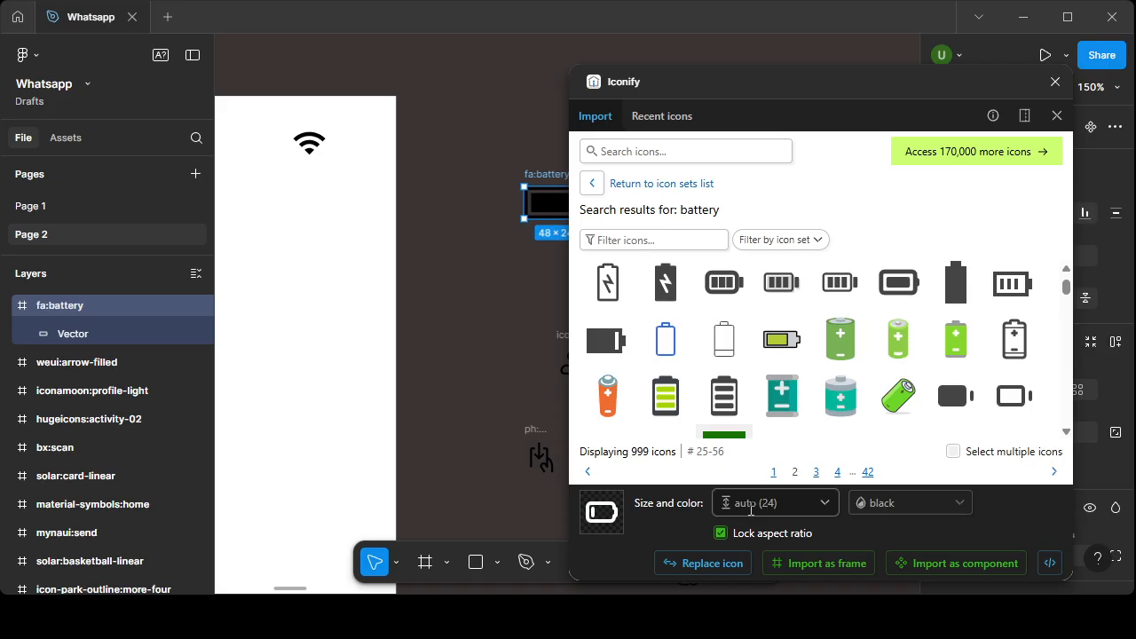
left_click(823, 506)
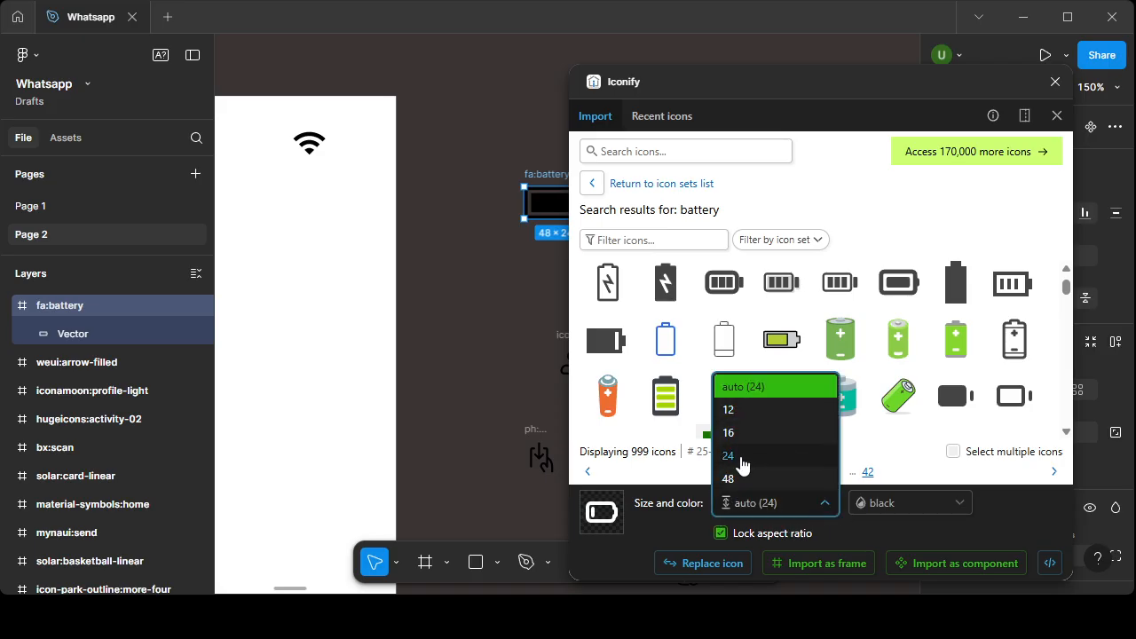
left_click(791, 504)
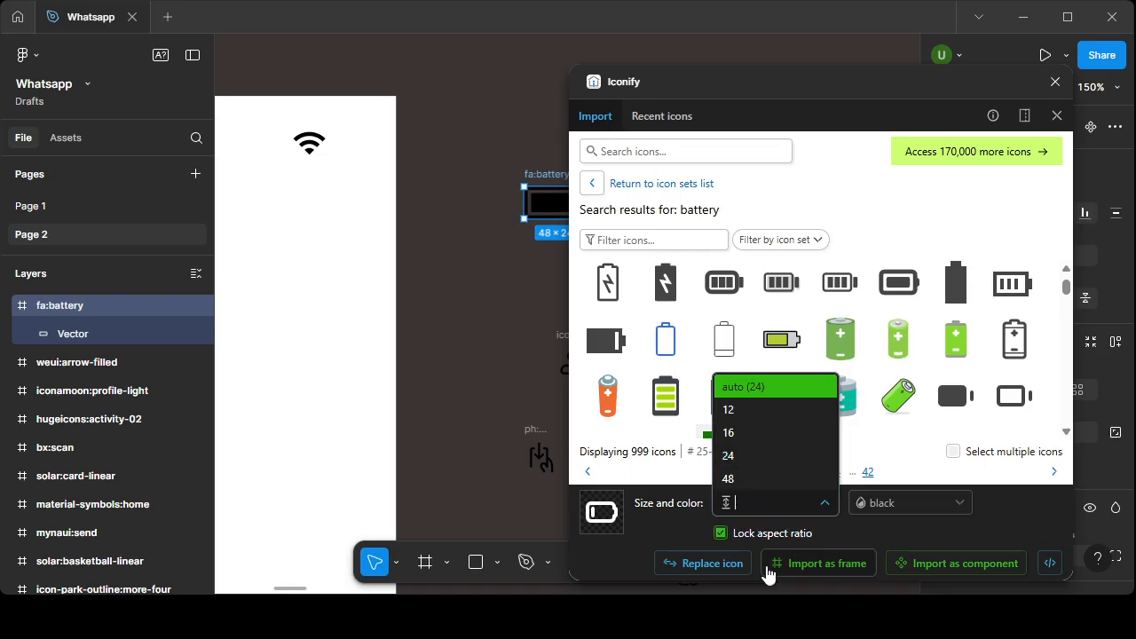
left_click(728, 458)
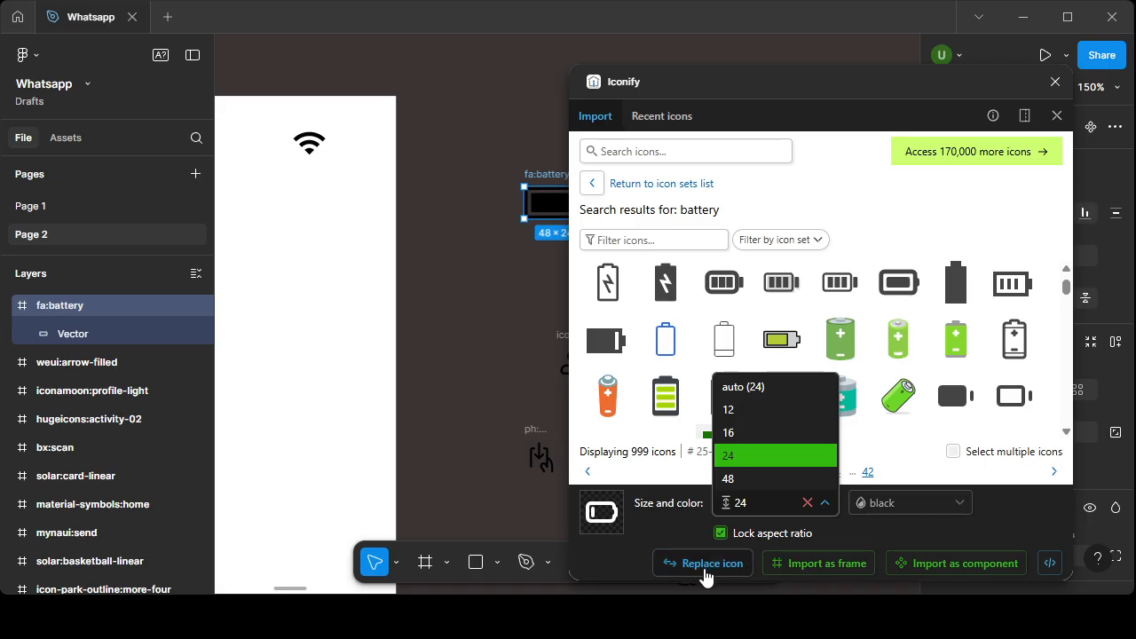
left_click(706, 568)
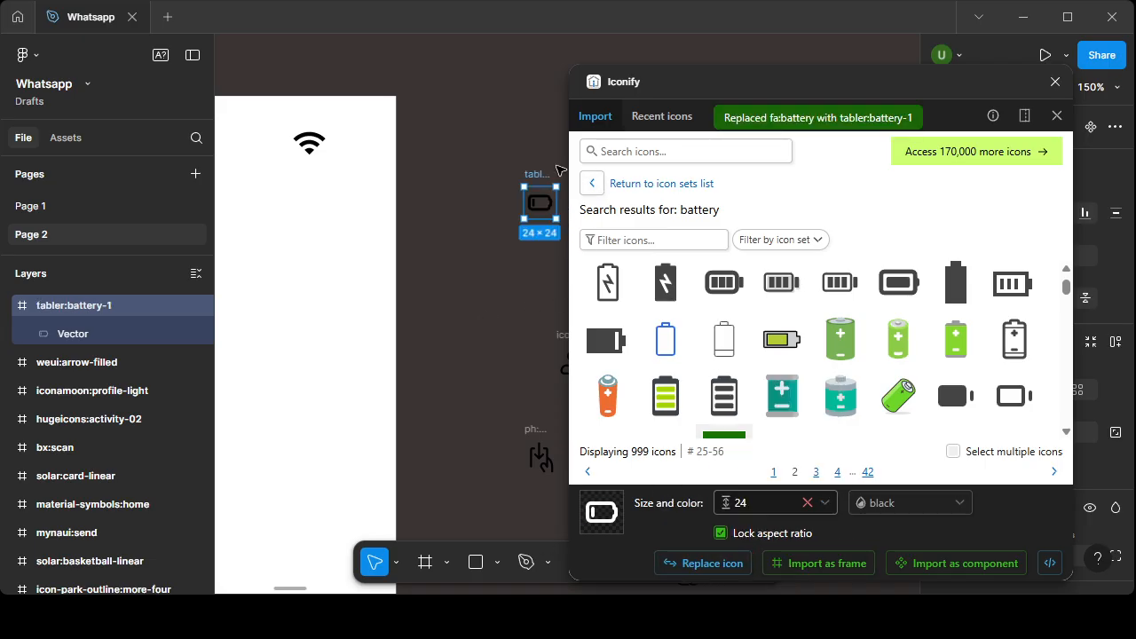
left_click(483, 275)
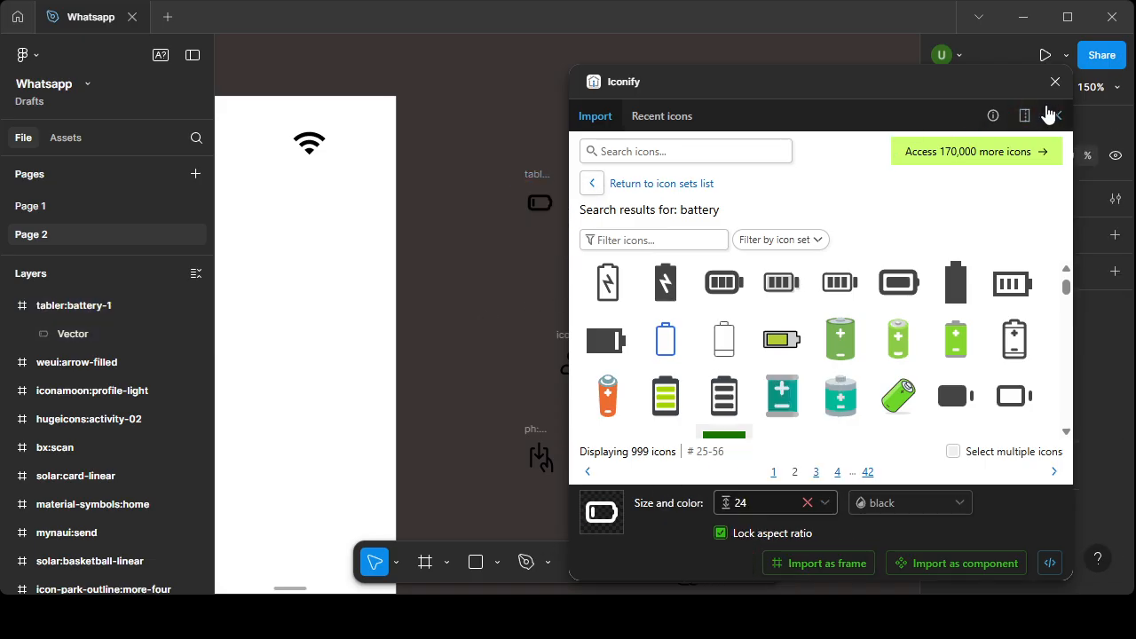
left_click(1055, 81)
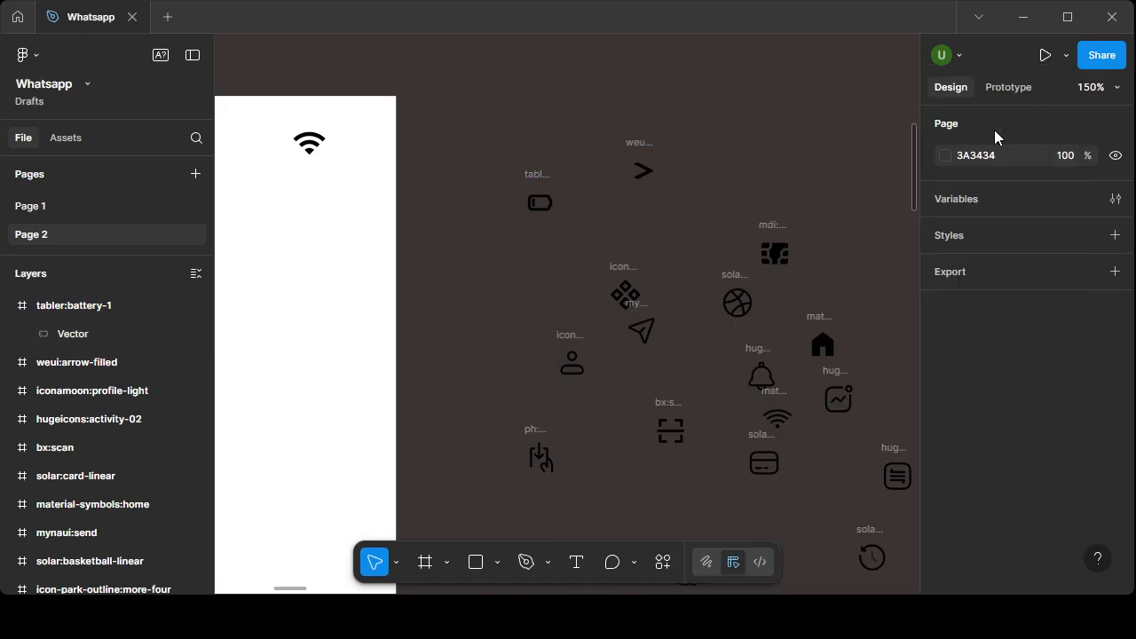
- Move the more-four icon upward so it no longer overlaps the send icon
left_click(627, 268)
left_click_drag(627, 268, 627, 227)
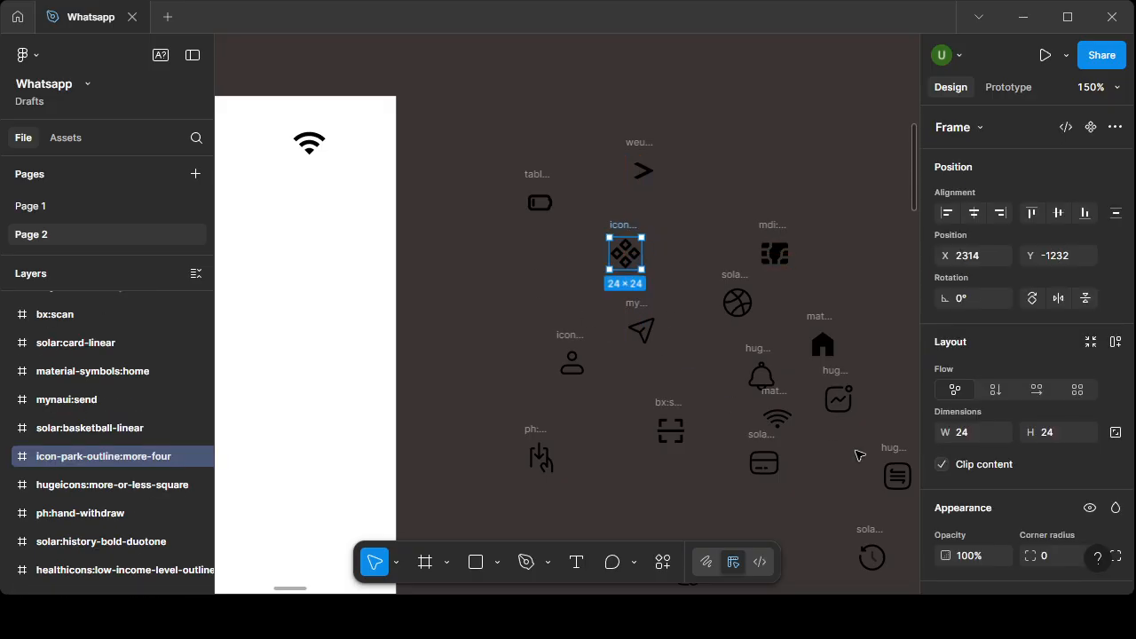
left_click(809, 490)
left_click_drag(806, 489, 815, 445)
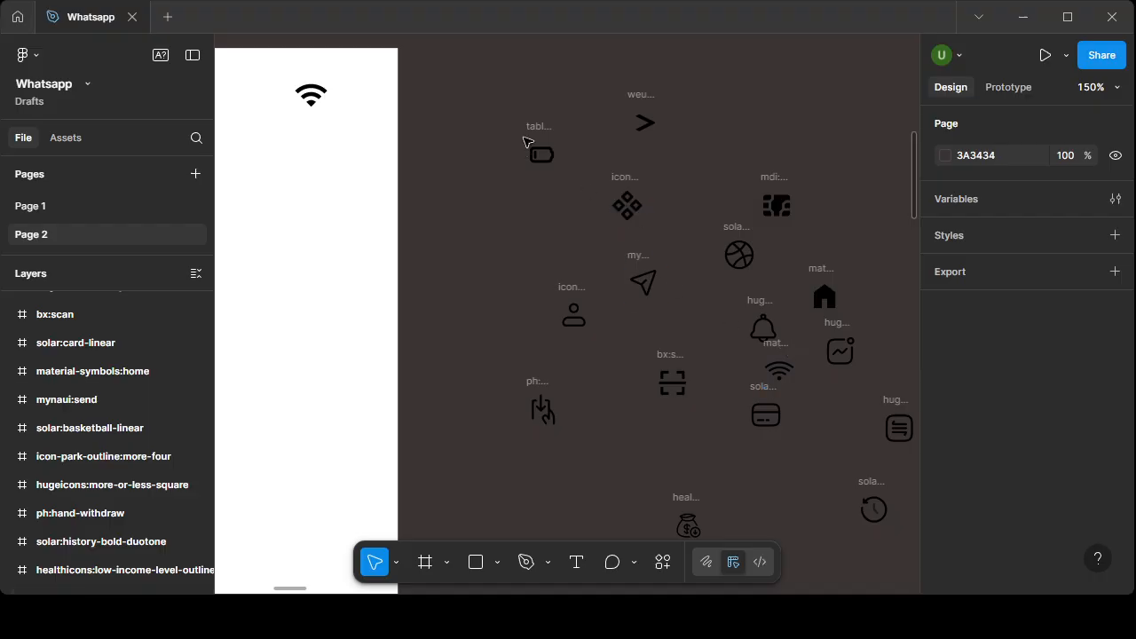
left_click(648, 124)
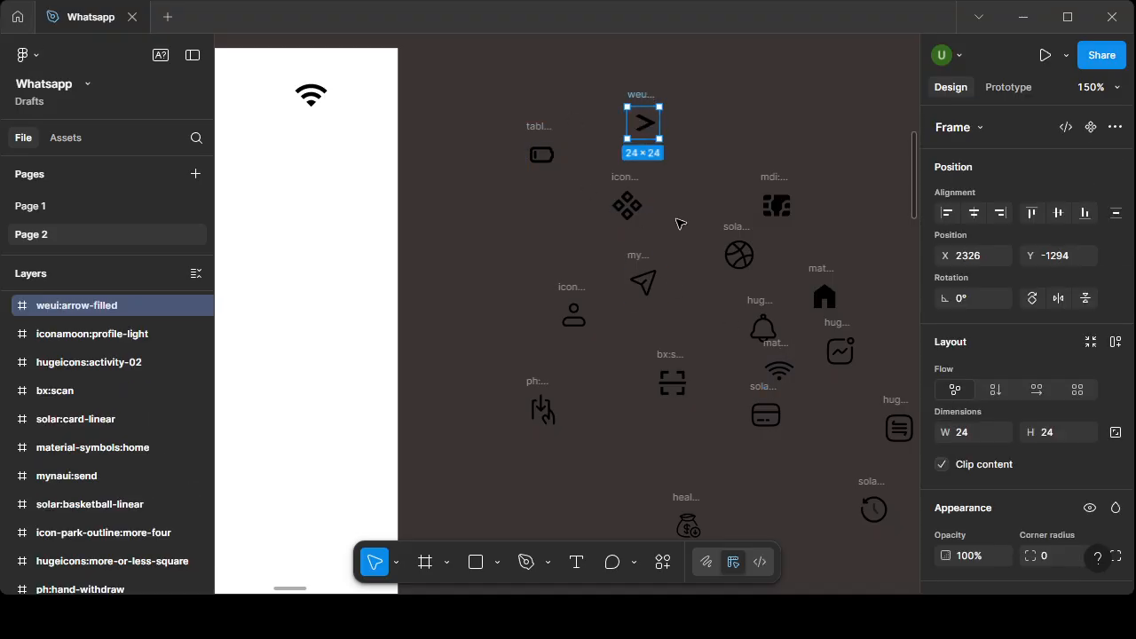
- Swap the arrow for a chevron from an Iconify 'arrow' search and set it beside the battery
left_click(661, 564)
left_click(447, 327)
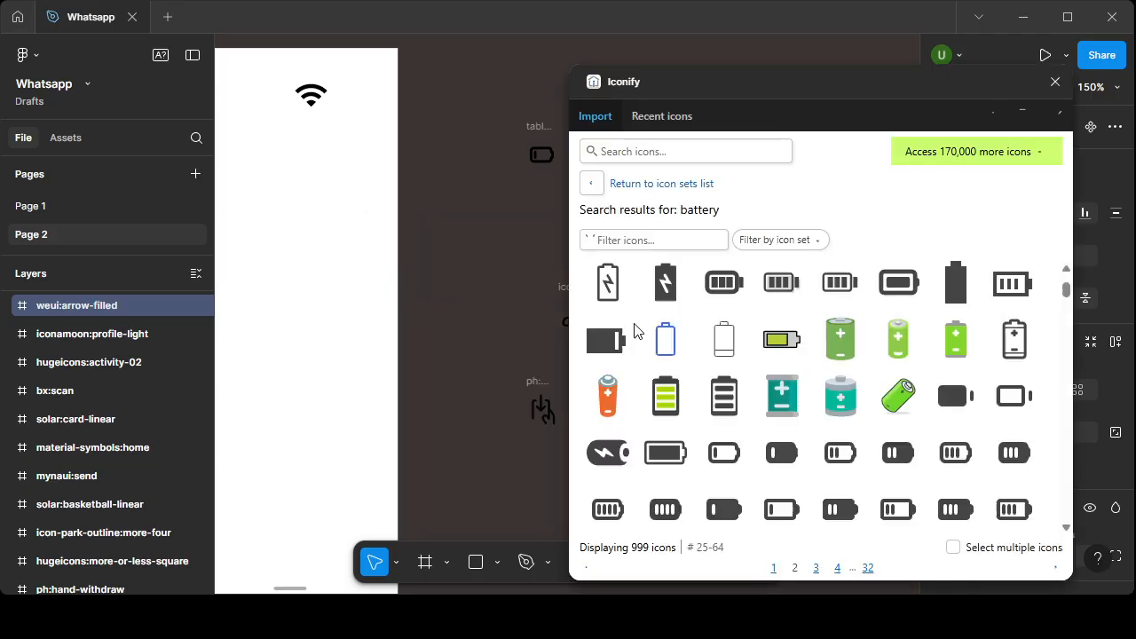
left_click(643, 152)
type("ar")
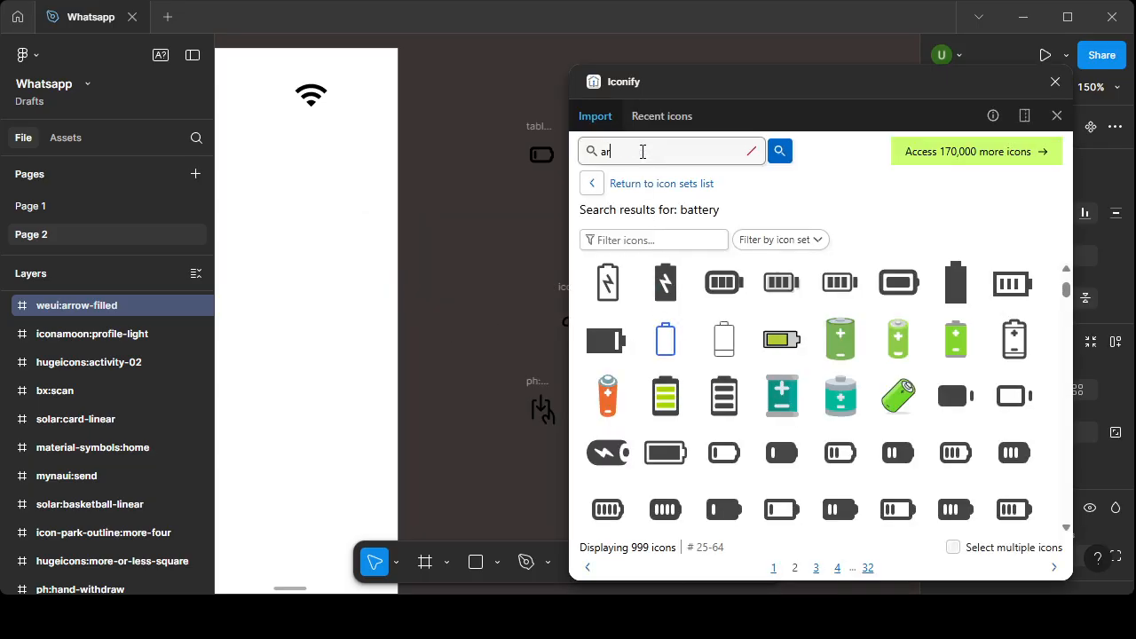
type("row")
left_click(779, 151)
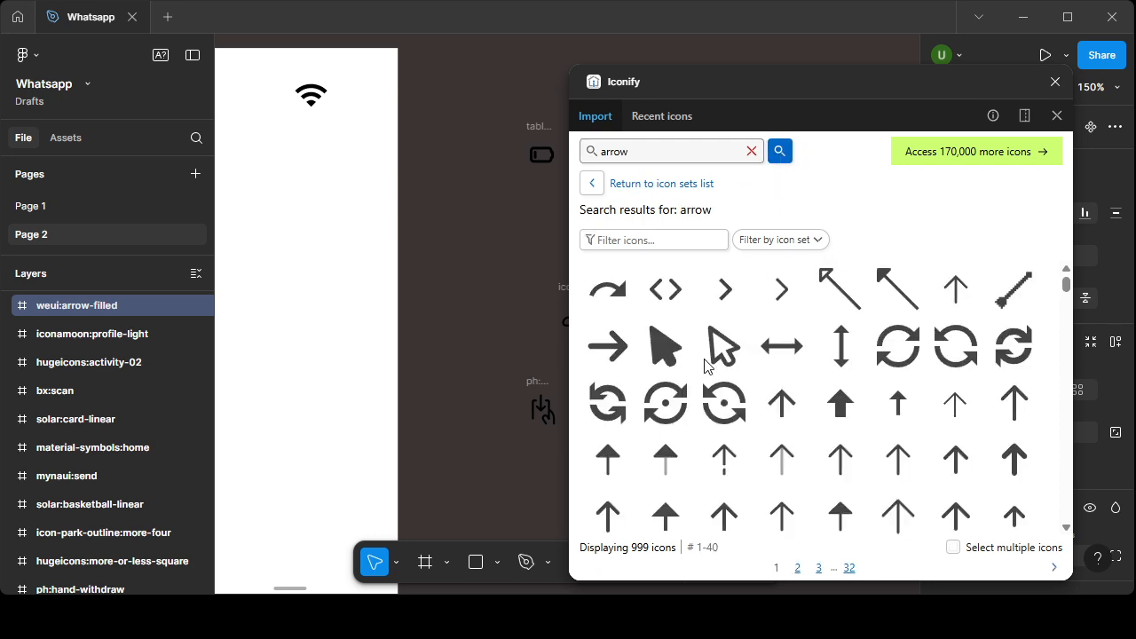
left_click(733, 299)
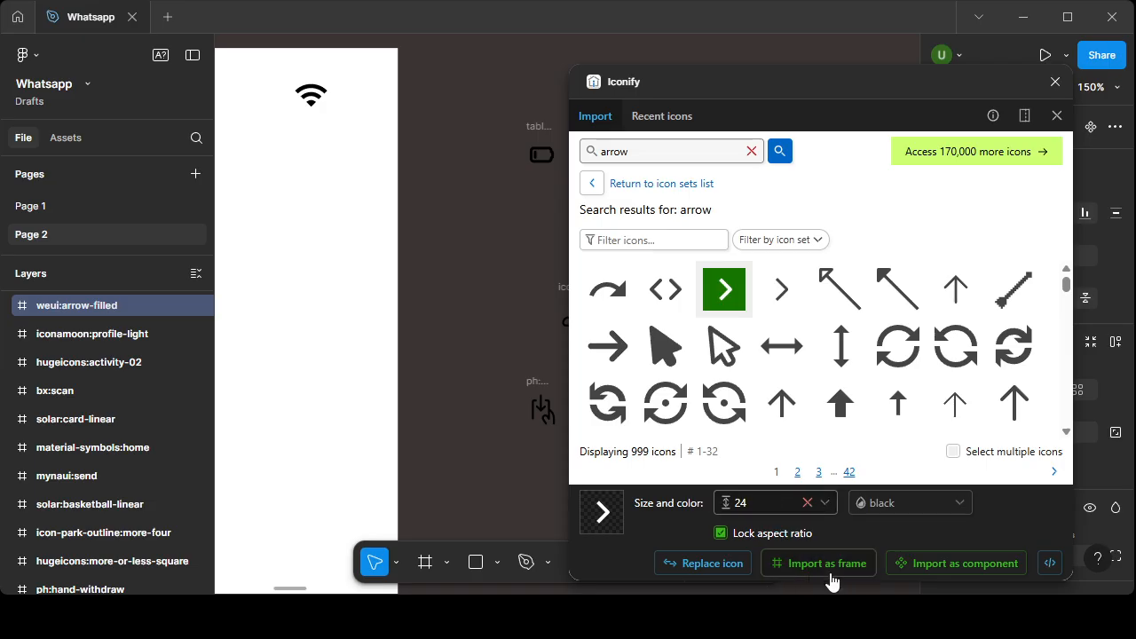
left_click(733, 572)
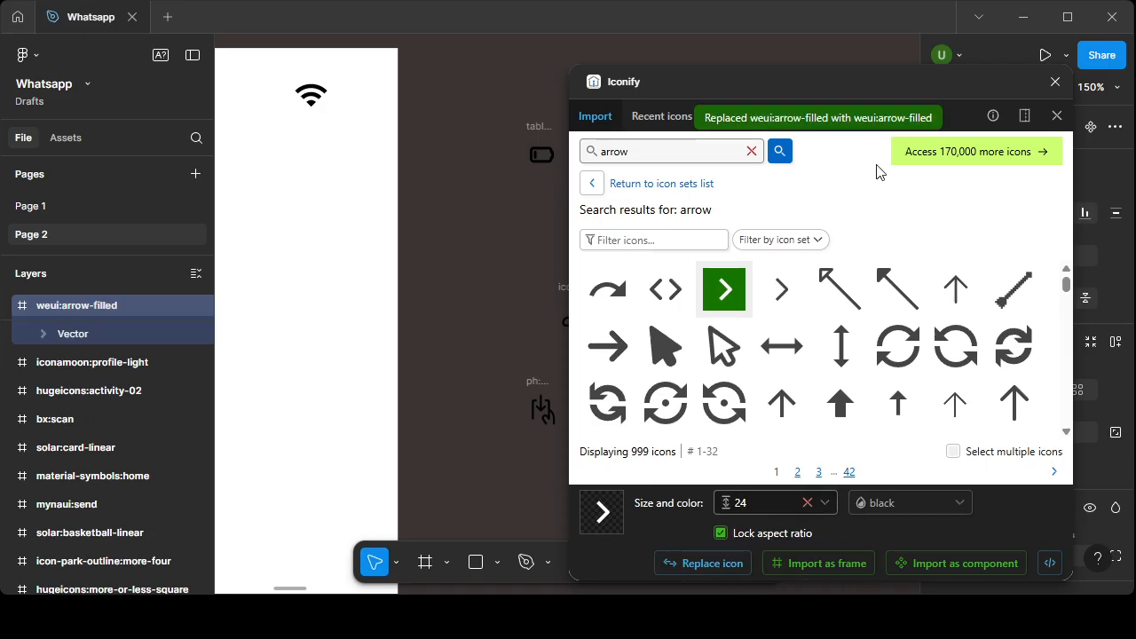
left_click(1055, 81)
left_click(523, 247)
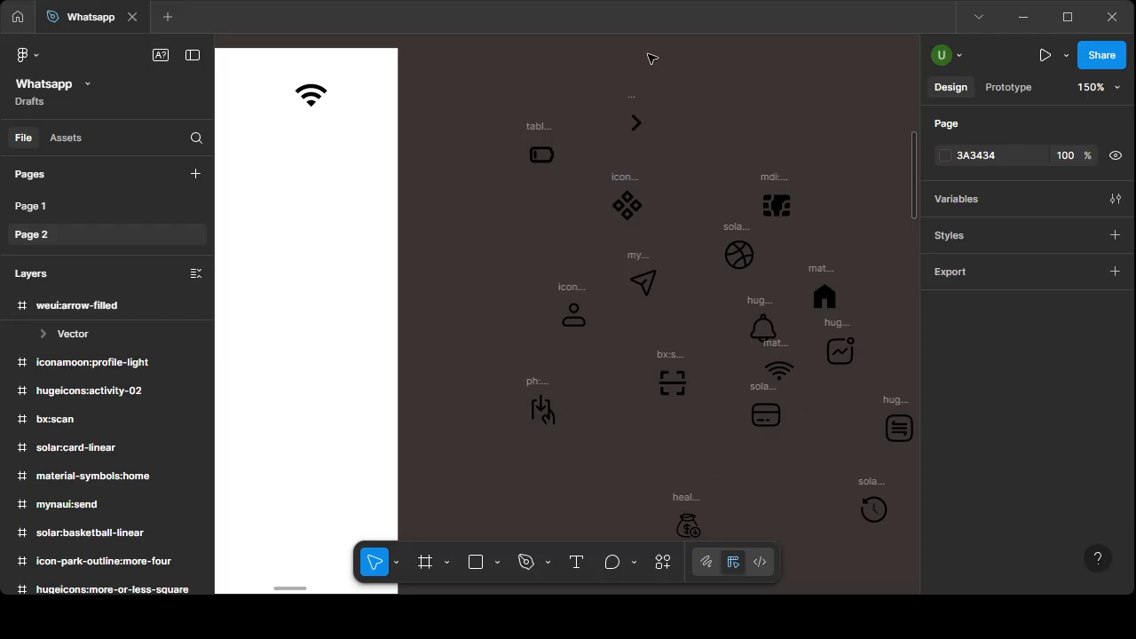
left_click_drag(636, 117, 495, 137)
- Move the more-four icon up alongside the other icons and inspect its inner vector
left_click_drag(636, 179, 621, 130)
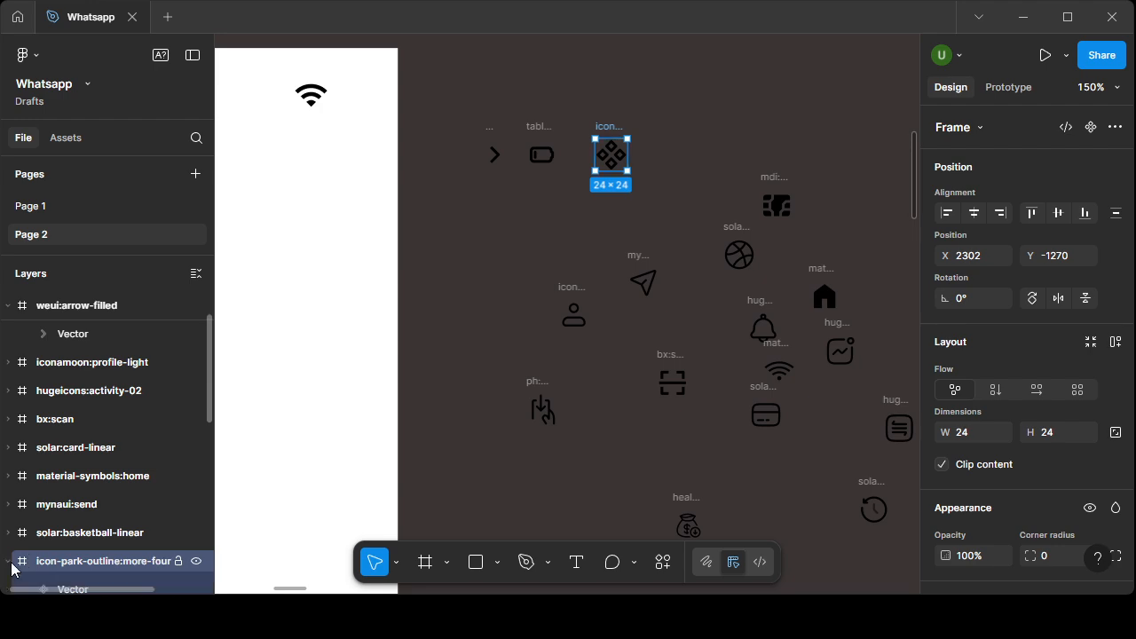
scroll(80, 435, "down", 5)
scroll(94, 508, "up", 3)
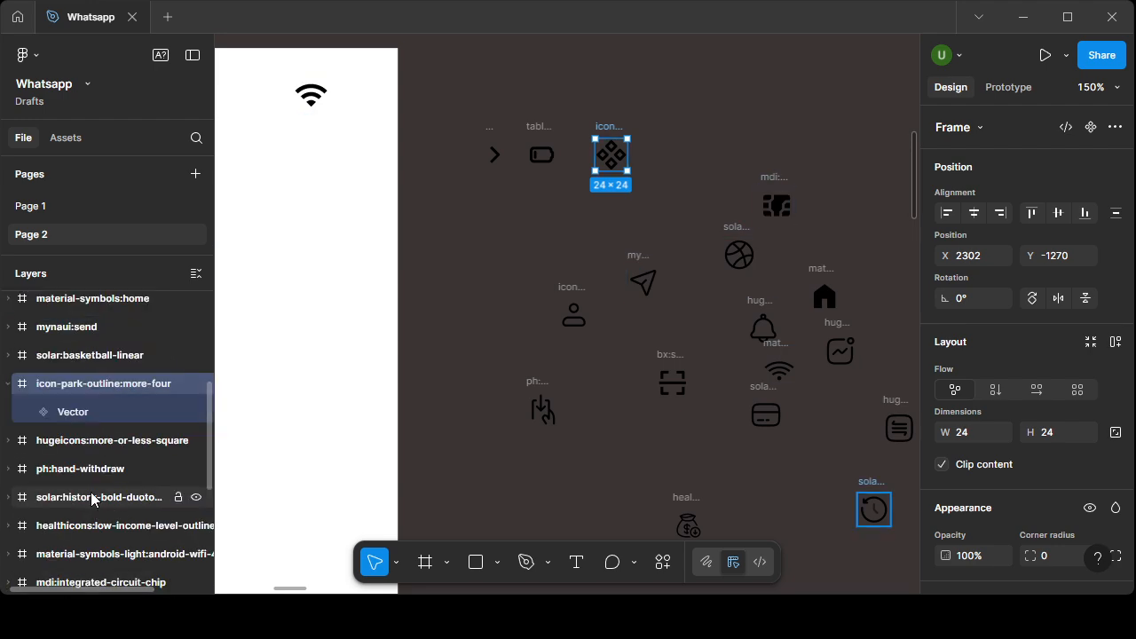
left_click(81, 414)
scroll(966, 532, "down", 3)
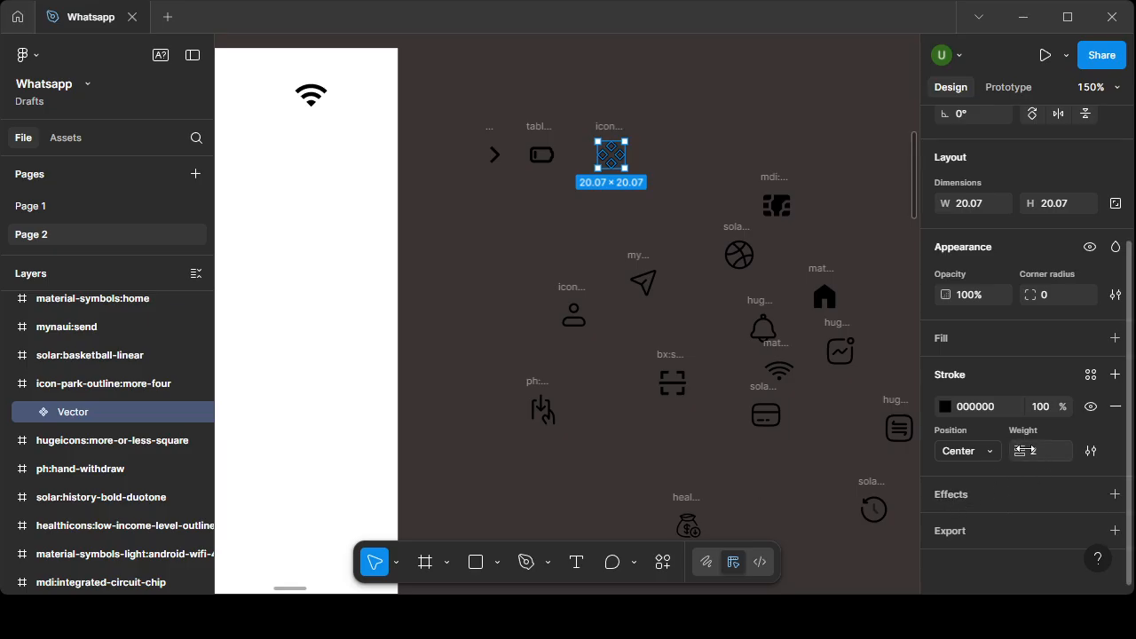
left_click(513, 201)
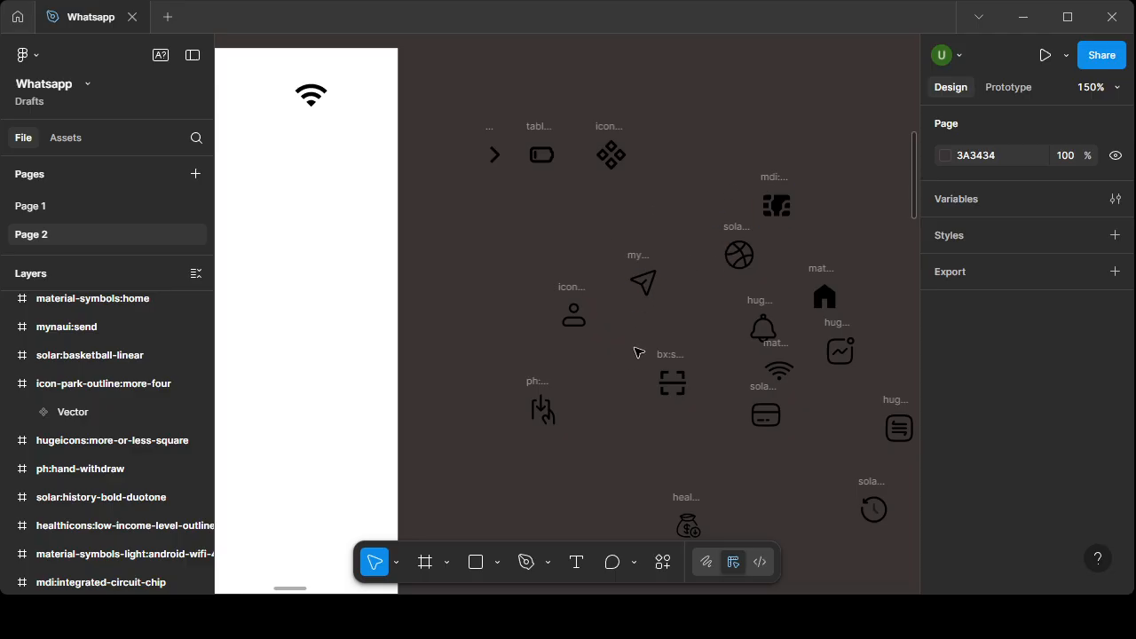
scroll(638, 357, "down", 5)
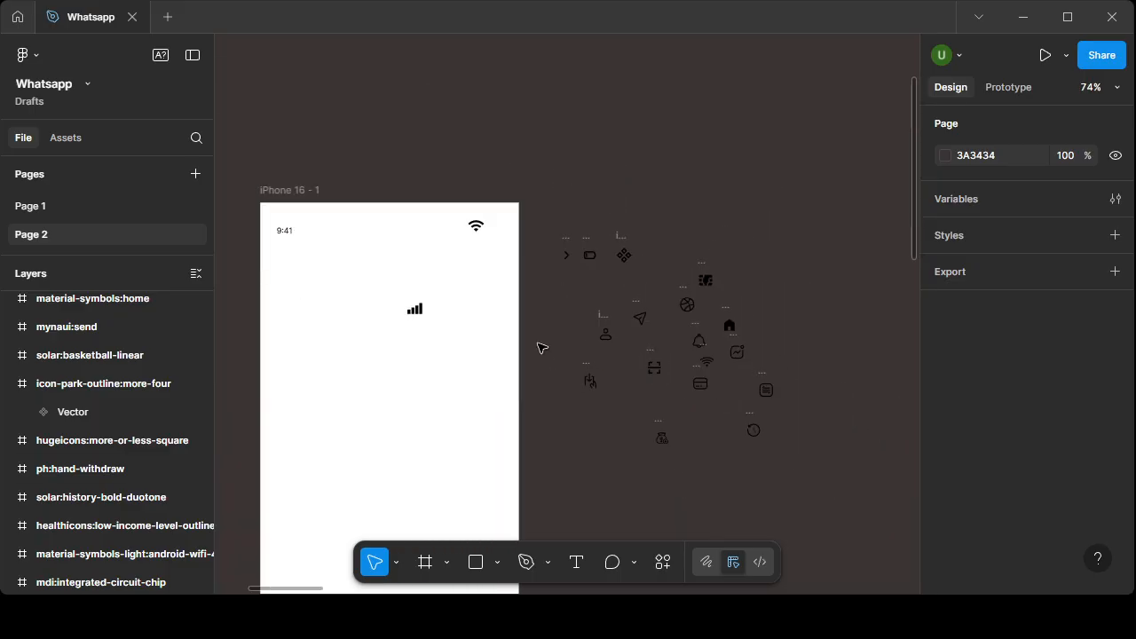
scroll(570, 340, "down", 3)
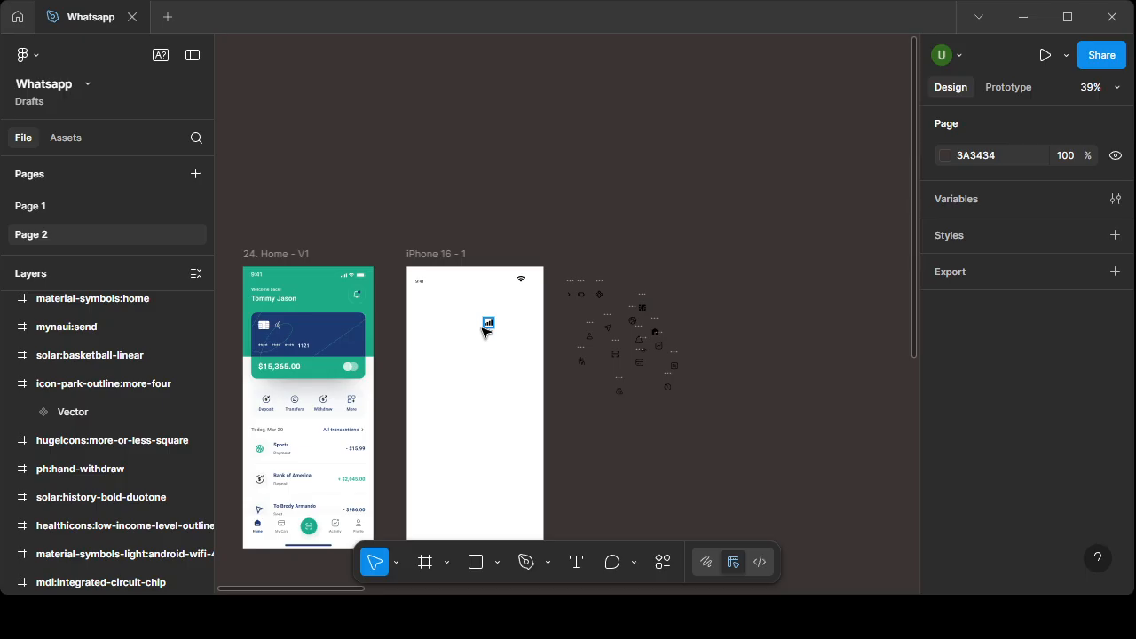
- Drag the signal and battery icons into the status bar, snapping each beside the wifi icon
left_click_drag(487, 324, 494, 282)
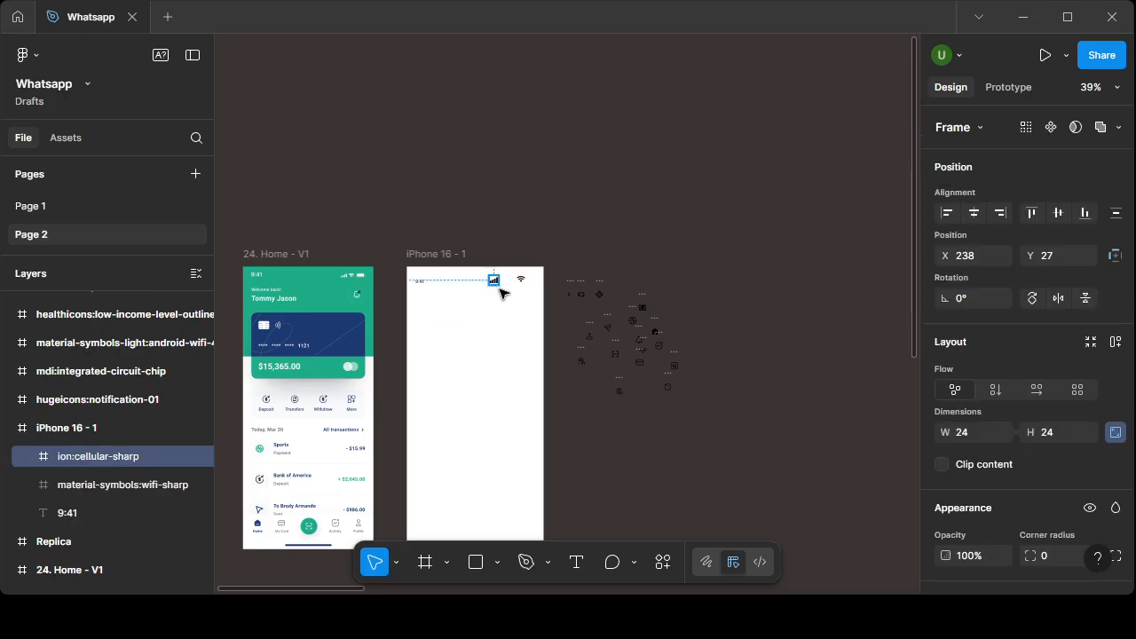
scroll(556, 313, "up", 3)
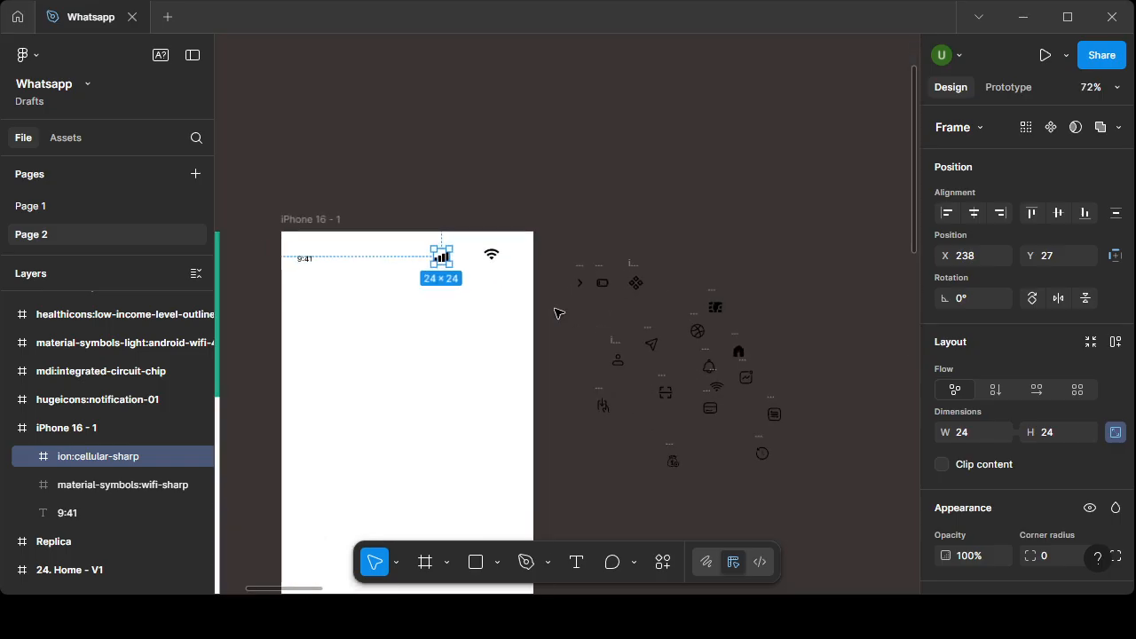
left_click_drag(601, 275, 519, 247)
scroll(469, 287, "up", 5)
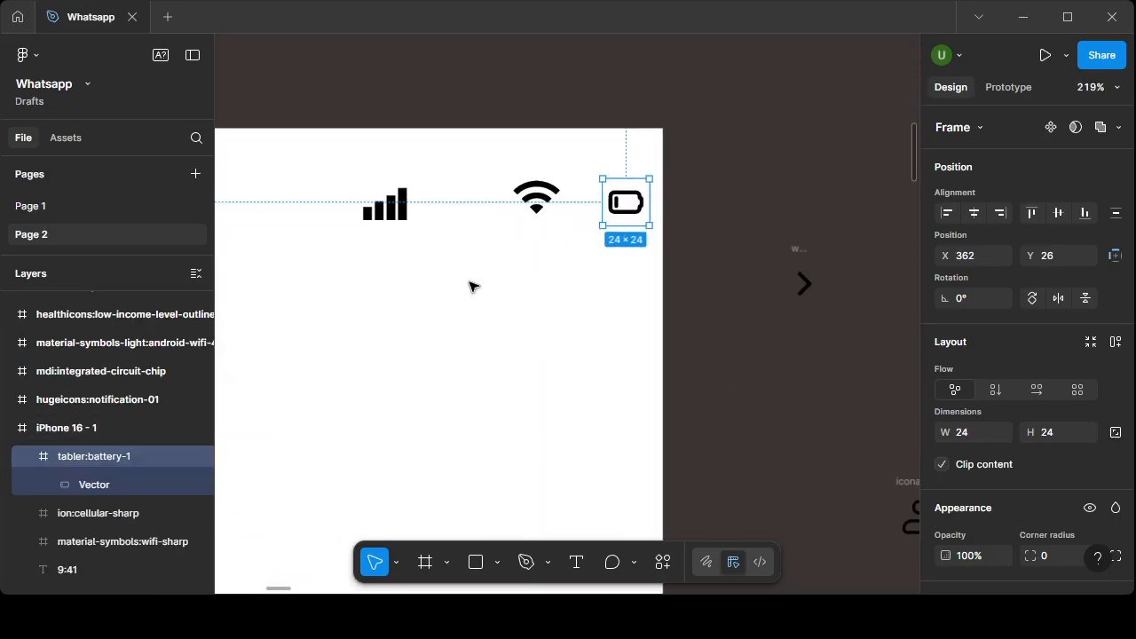
left_click(536, 197)
left_click_drag(388, 215, 458, 215)
left_click(619, 214)
left_click_drag(618, 215, 597, 209)
- Check the iPhone 16 - 1 frame, then select the status-bar battery icon
left_click(574, 304)
scroll(573, 317, "down", 3)
scroll(573, 320, "down", 3)
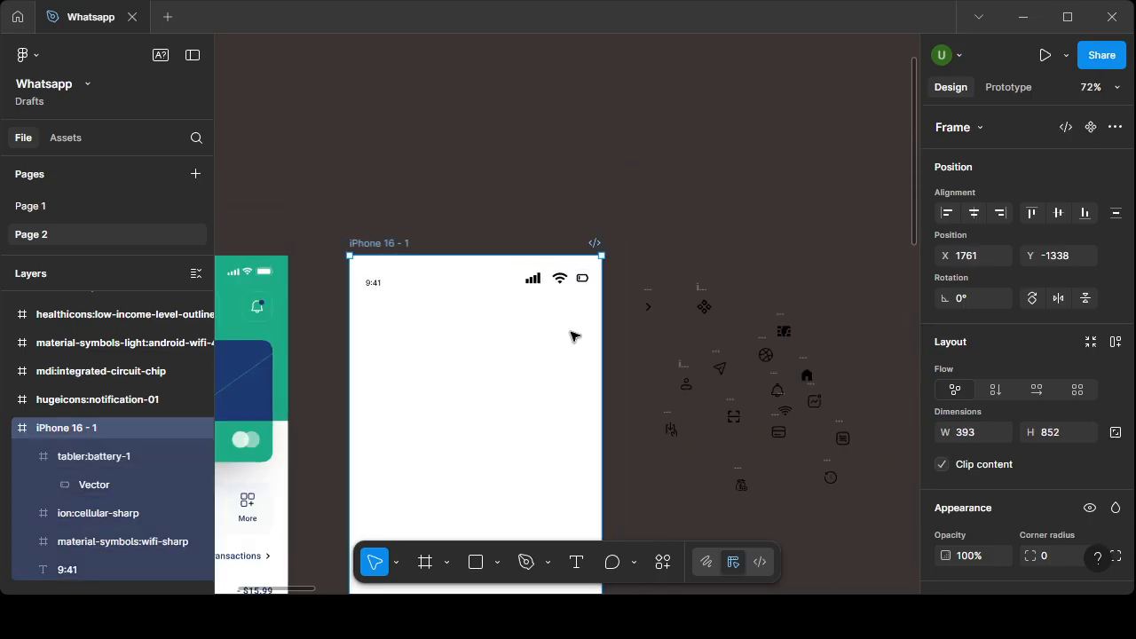
left_click(773, 256)
scroll(773, 257, "down", 3)
scroll(773, 256, "left", 3)
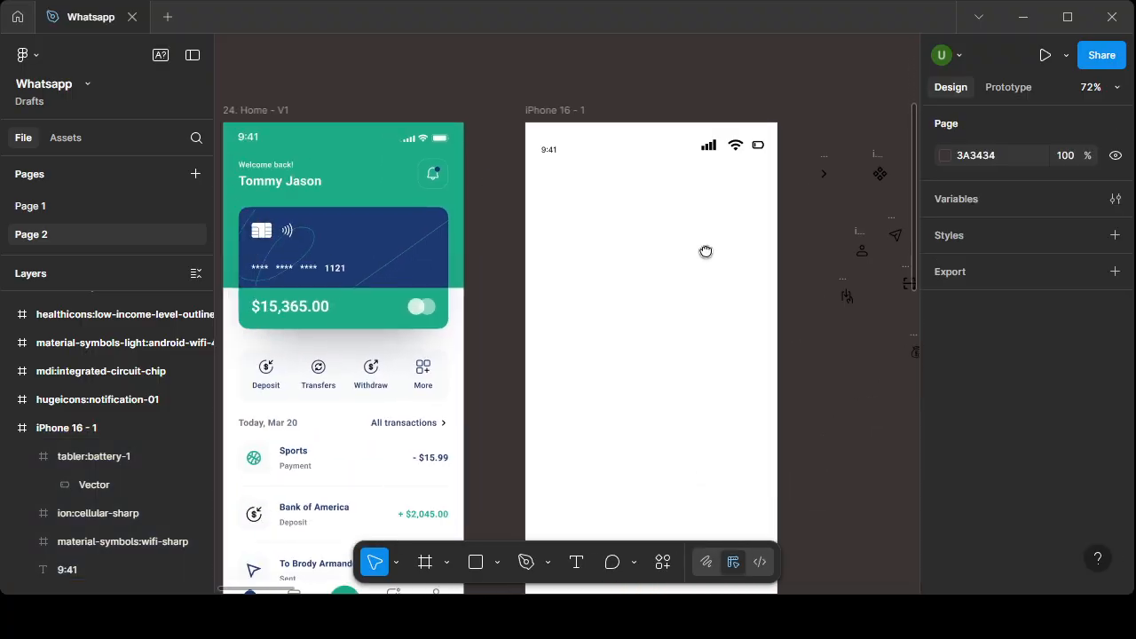
left_click(759, 149)
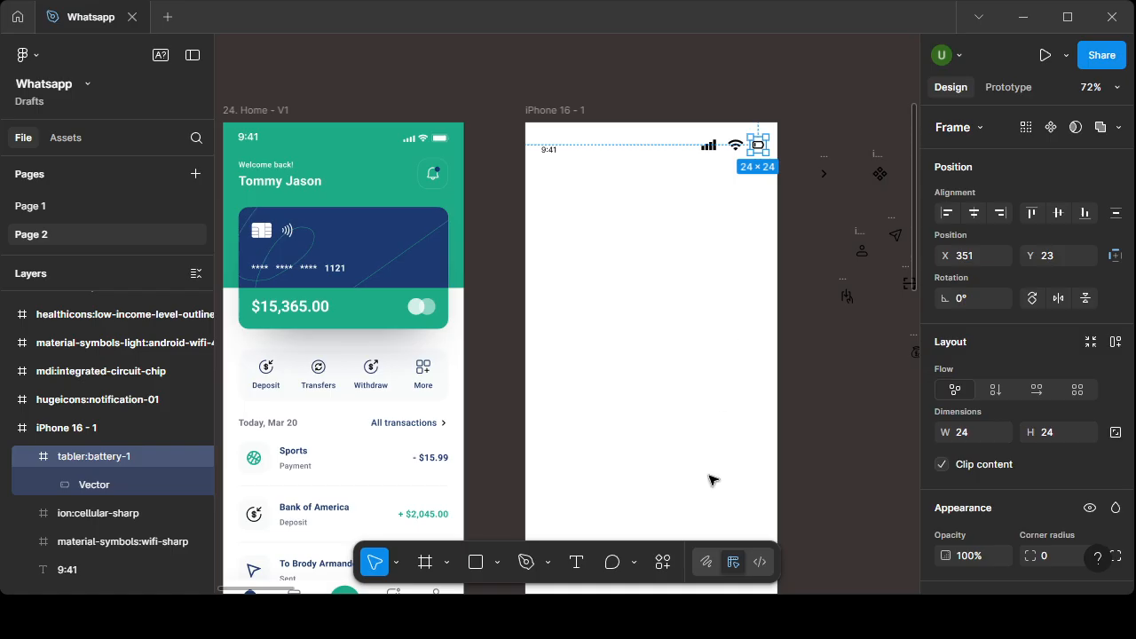
- Search the Iconify plugin for 'battery' icons
left_click(658, 561)
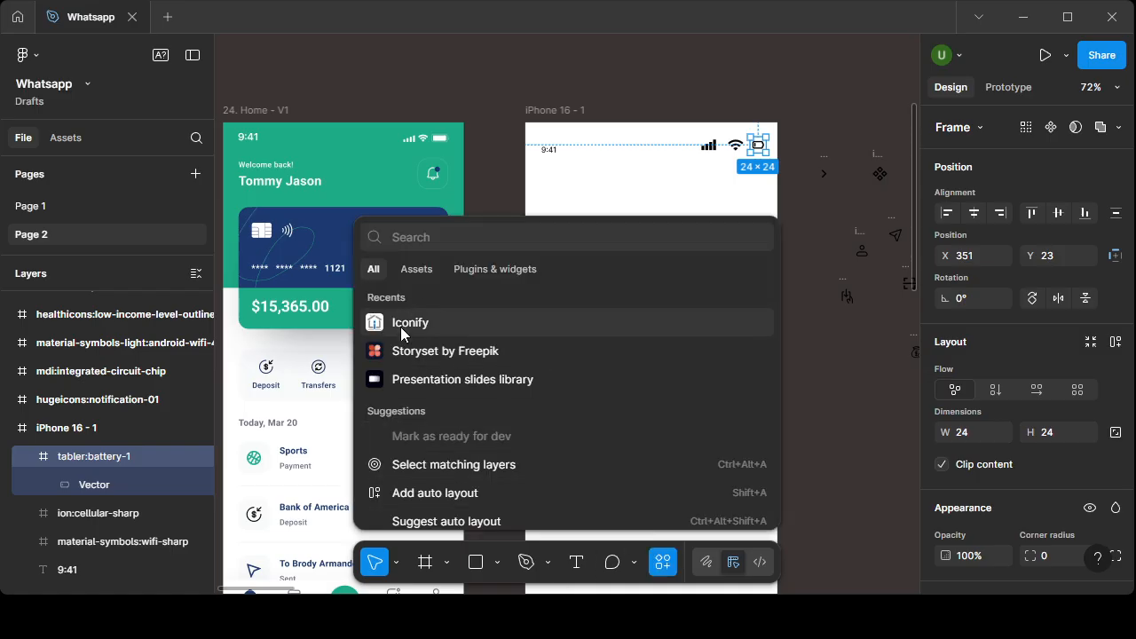
left_click(406, 323)
left_click(617, 152)
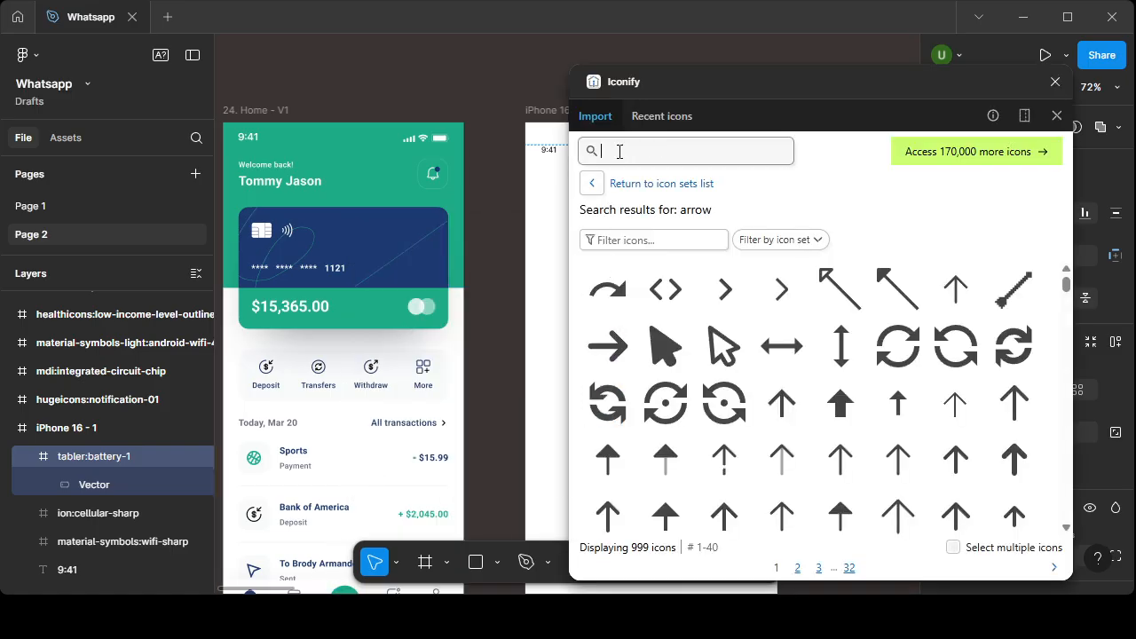
type("b")
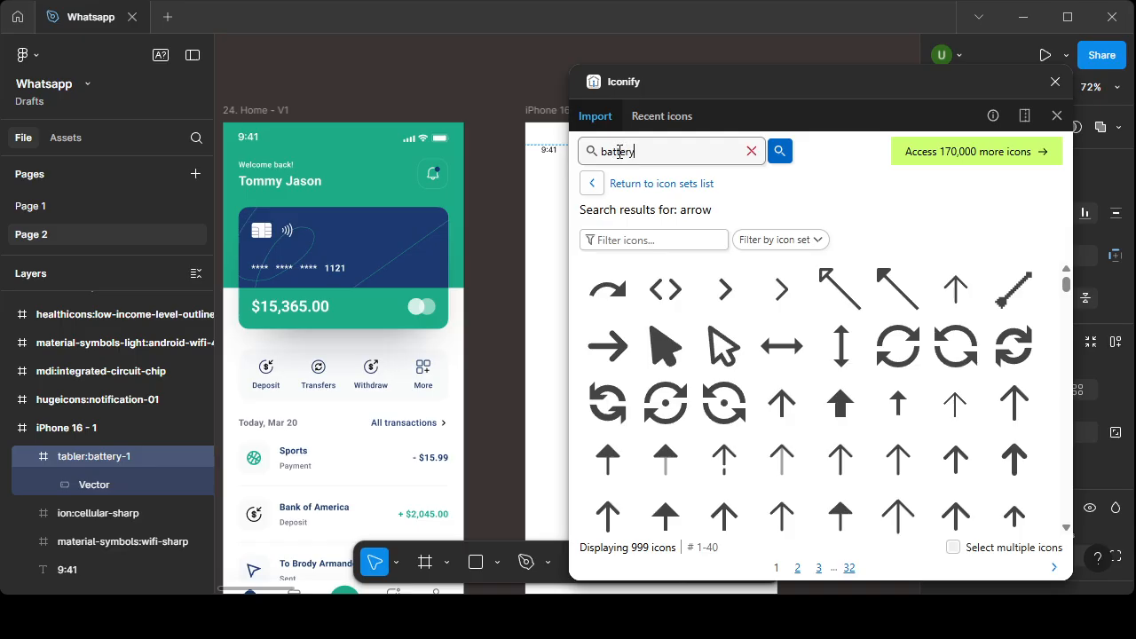
type("attery")
key("Return")
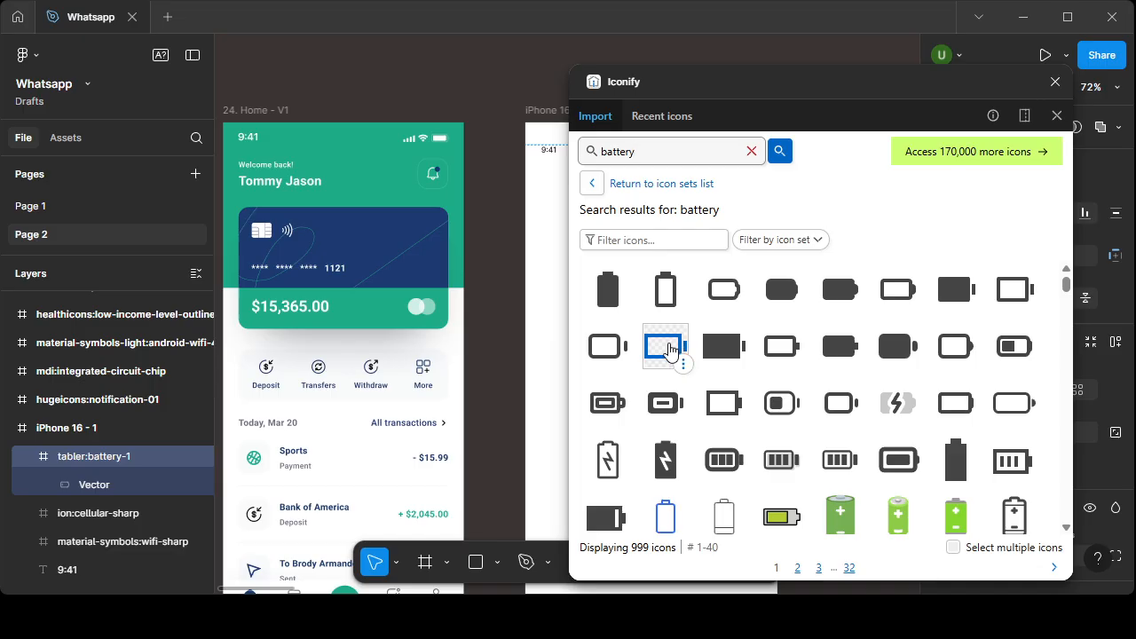
- Replace the status-bar battery with fluent:battery-9-32-regular, keeping the aspect ratio locked
scroll(671, 348, "down", 5)
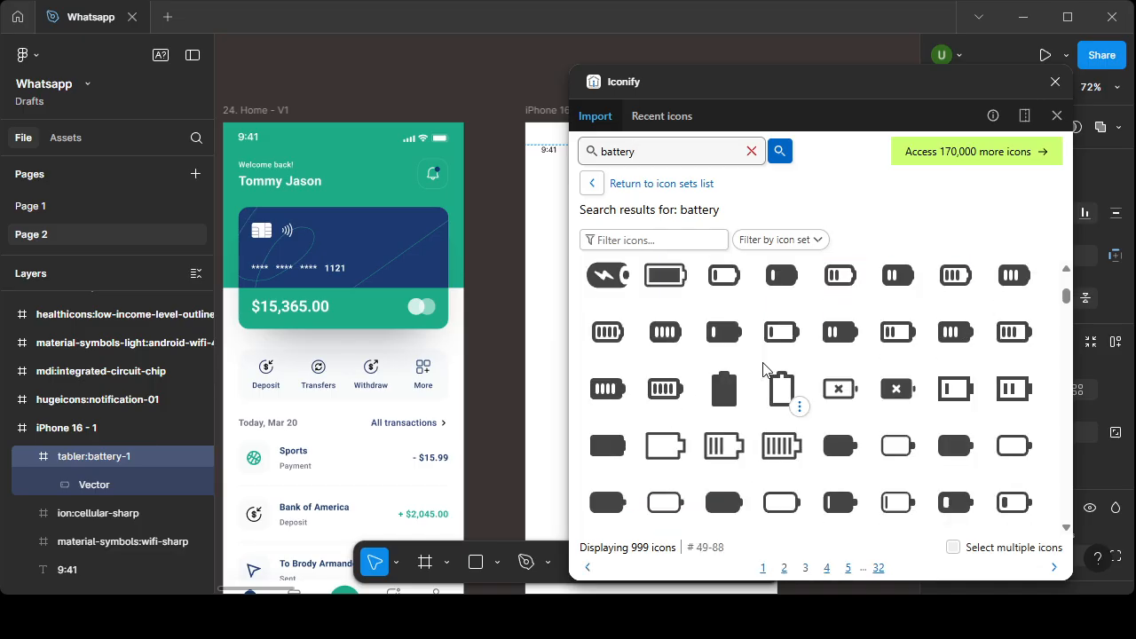
scroll(764, 369, "down", 7)
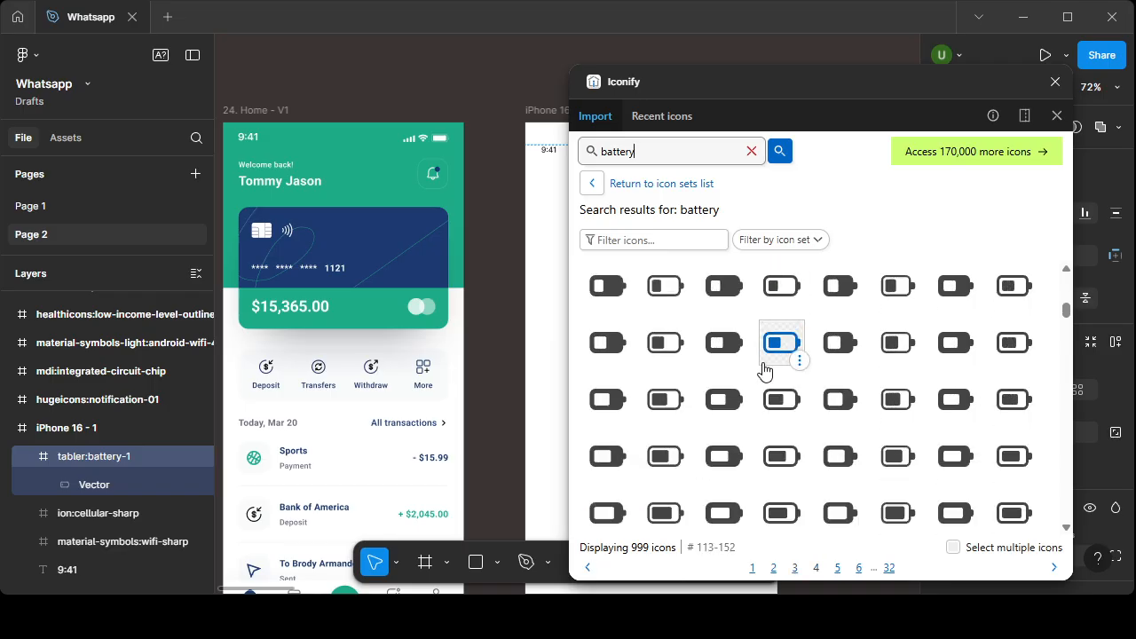
scroll(765, 370, "down", 1)
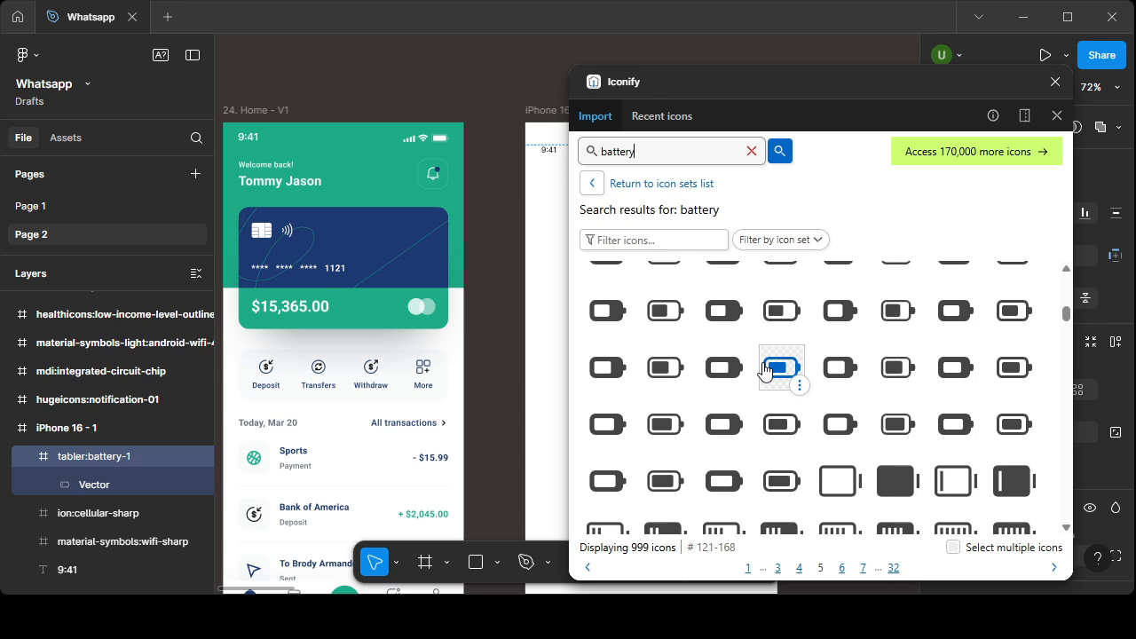
left_click(765, 369)
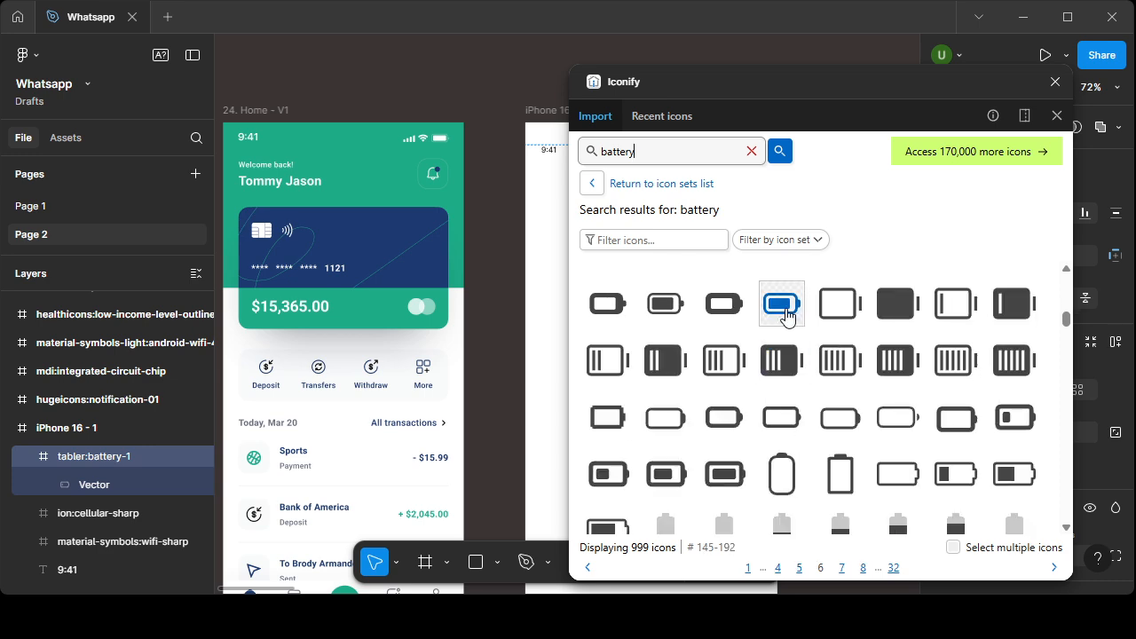
left_click(739, 539)
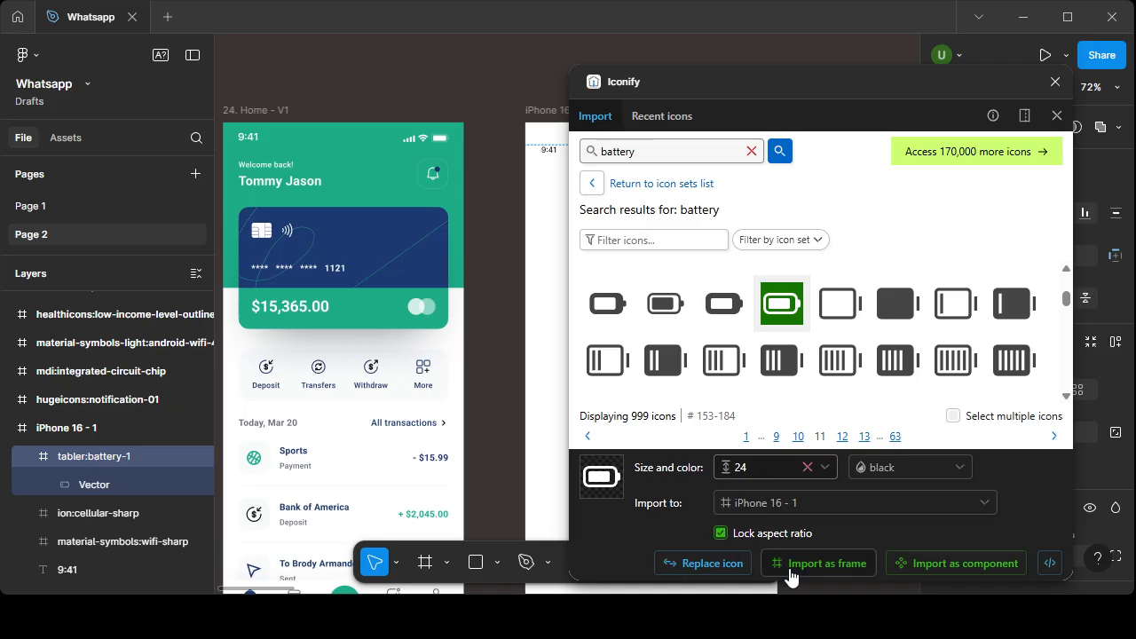
left_click(703, 563)
left_click(1055, 81)
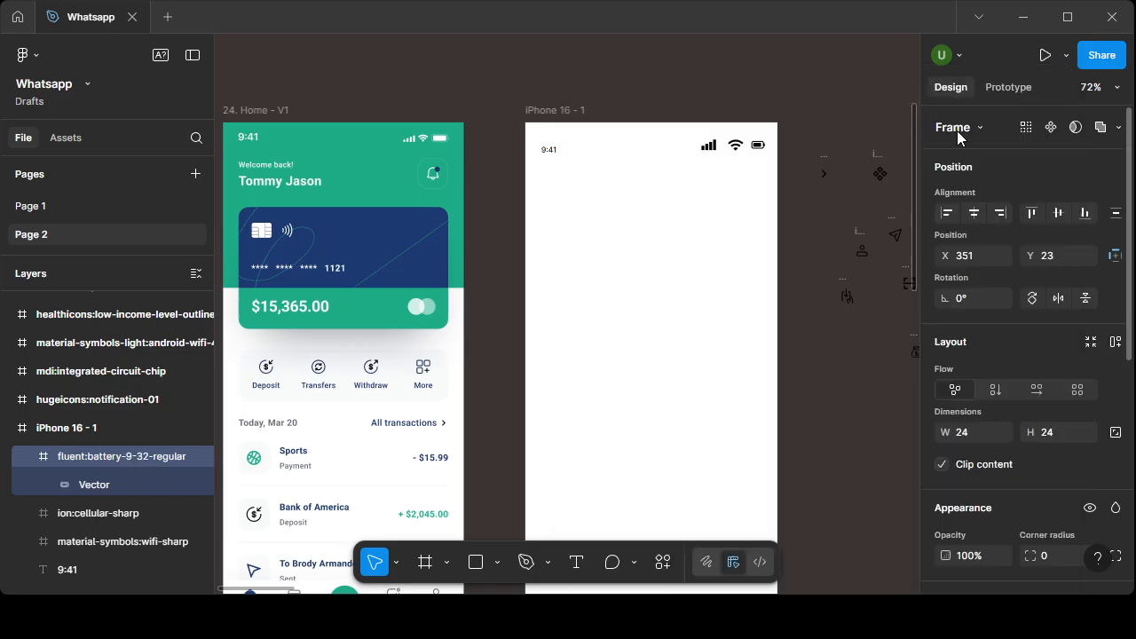
left_click(705, 282)
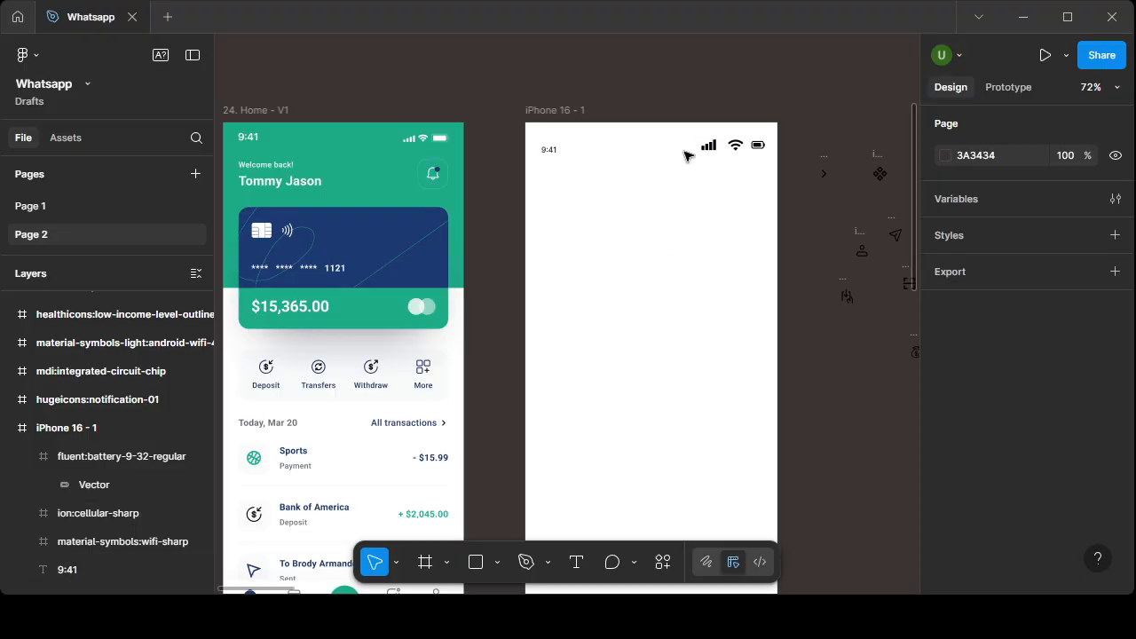
left_click(559, 158)
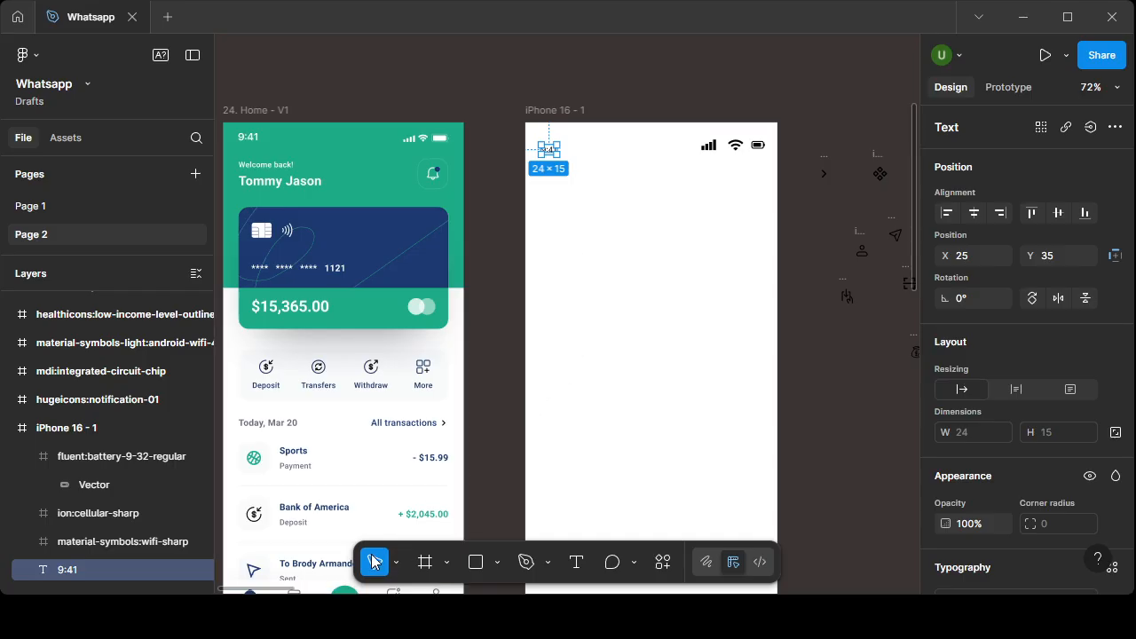
left_click(507, 524)
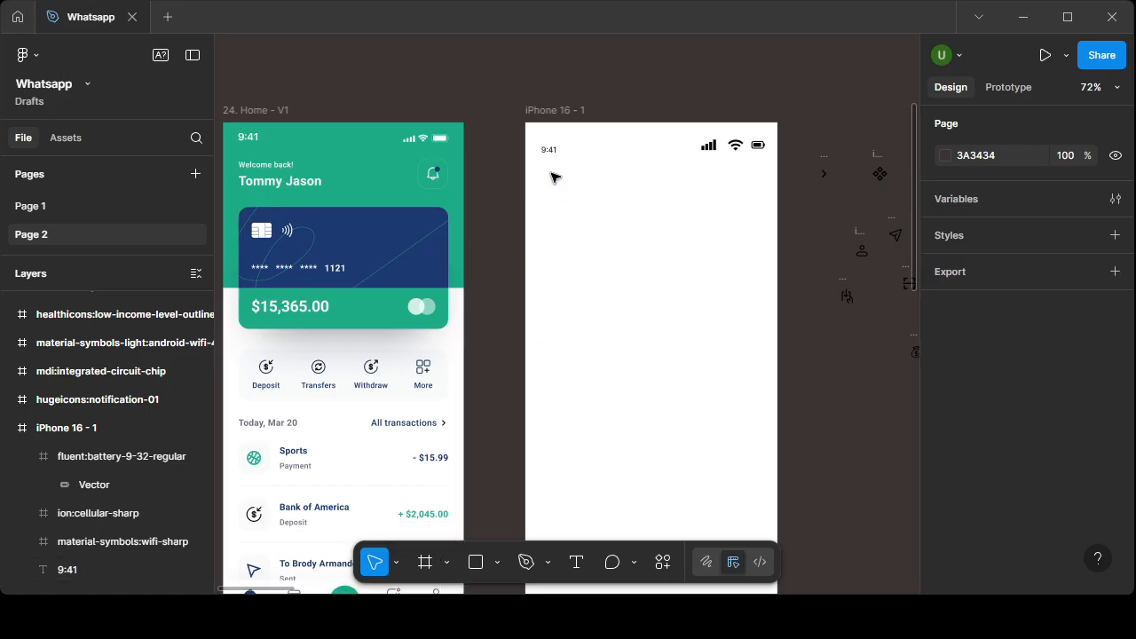
left_click(547, 152)
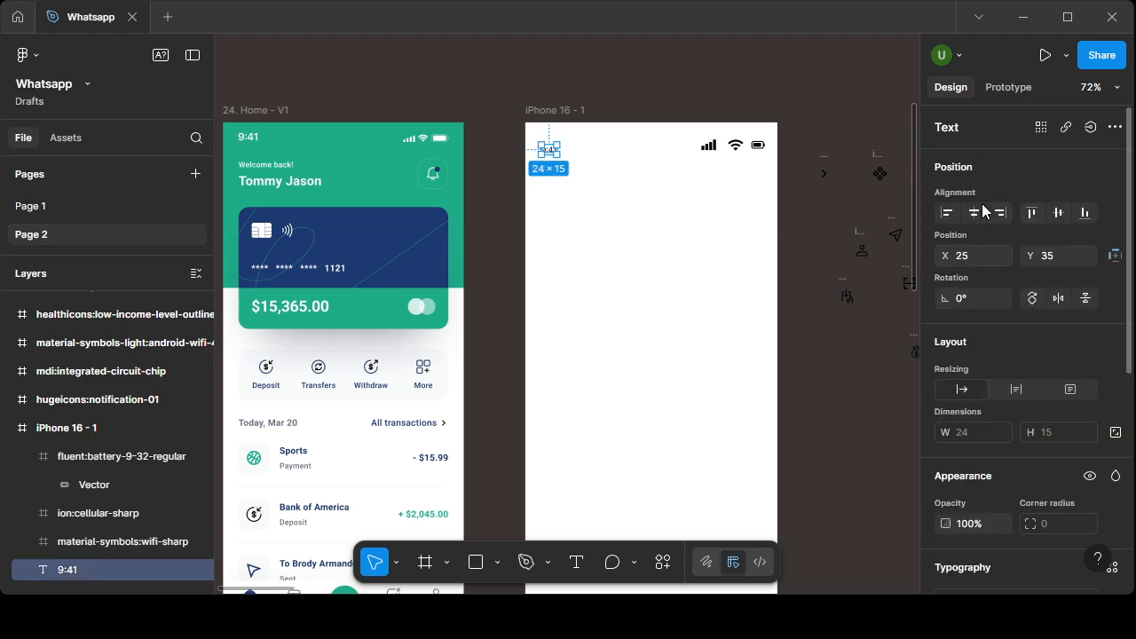
scroll(996, 336, "down", 4)
scroll(996, 335, "up", 4)
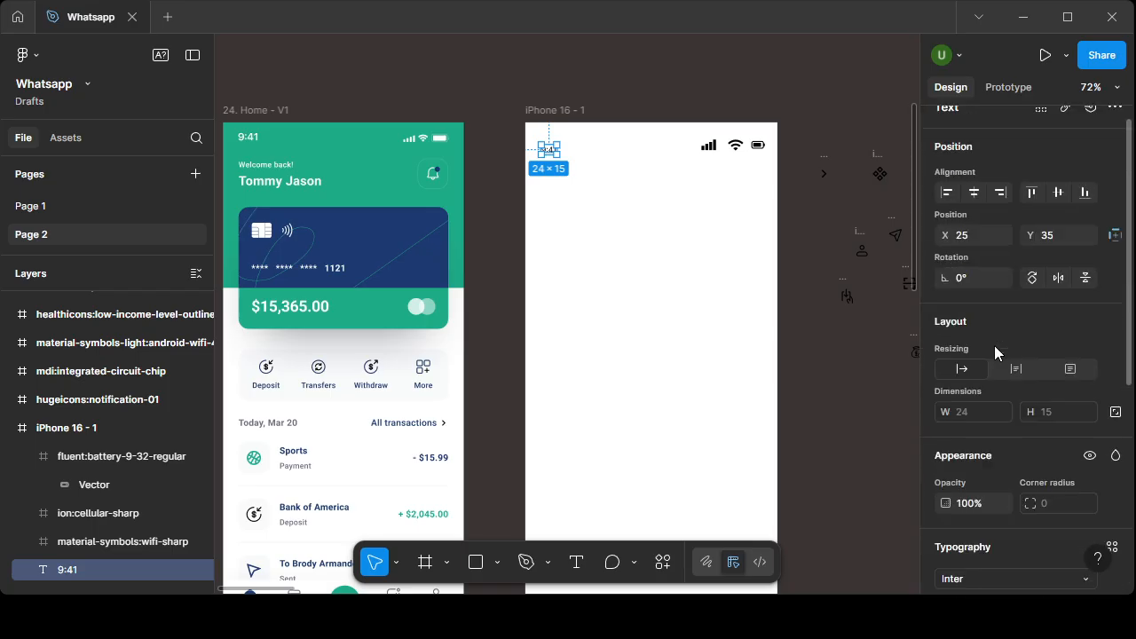
scroll(994, 345, "down", 2)
scroll(992, 339, "up", 2)
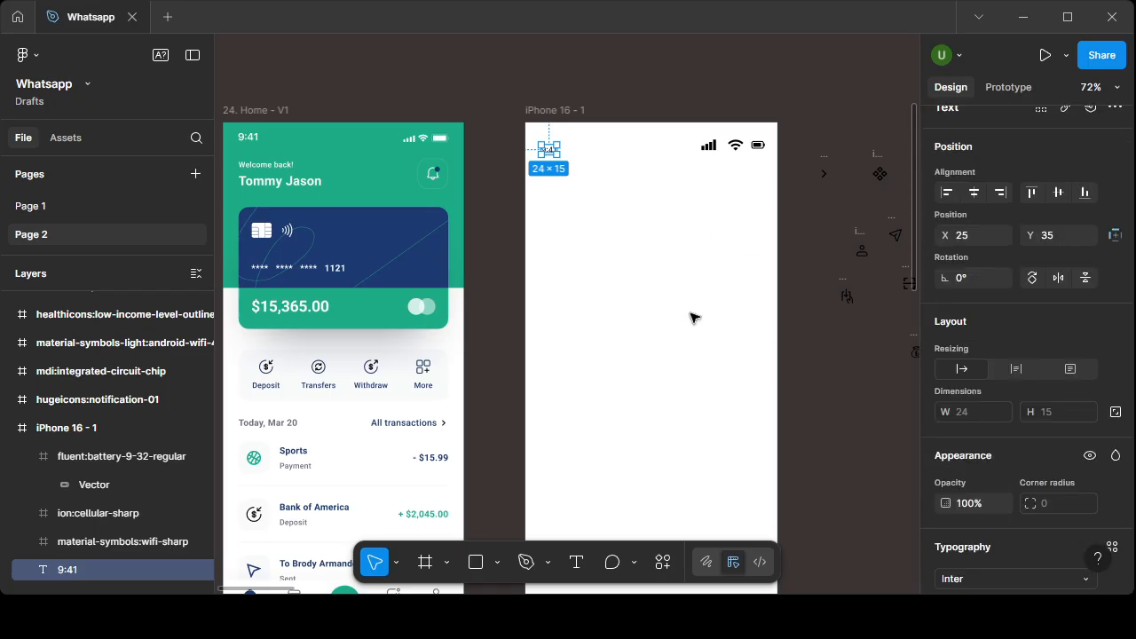
scroll(989, 352, "down", 4)
scroll(972, 351, "up", 4)
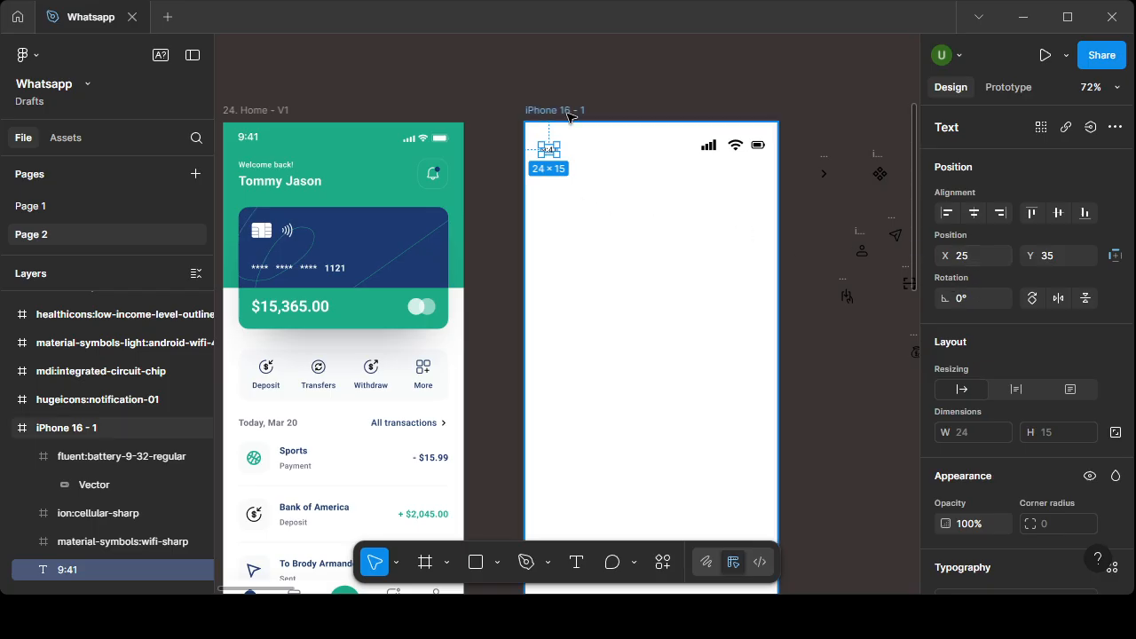
left_click(534, 120)
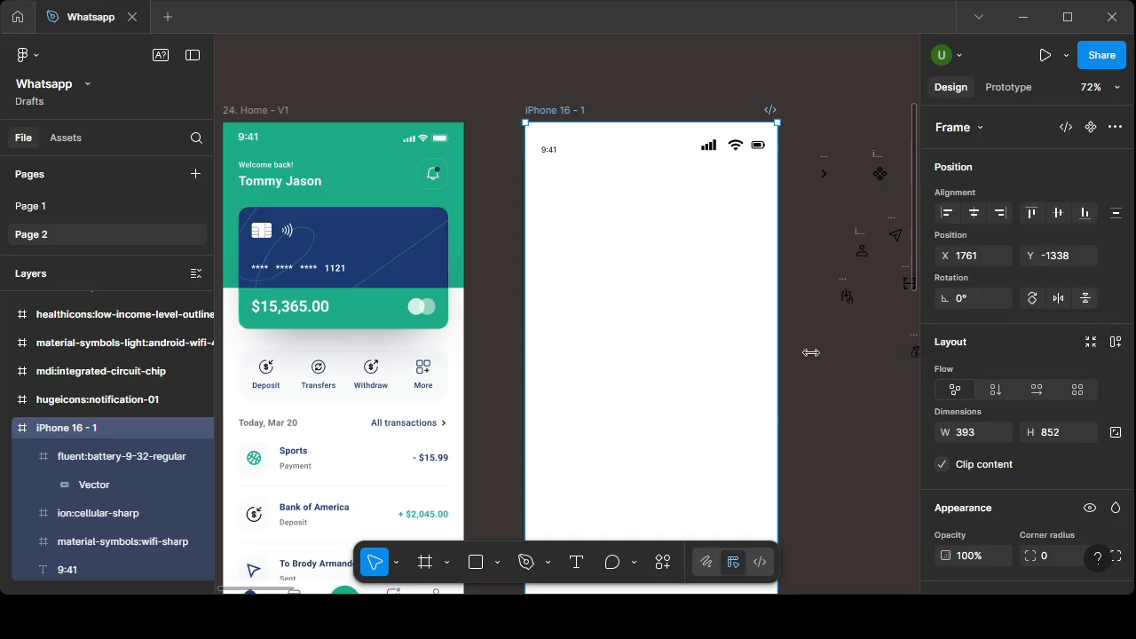
scroll(952, 357, "down", 2)
scroll(972, 379, "up", 2)
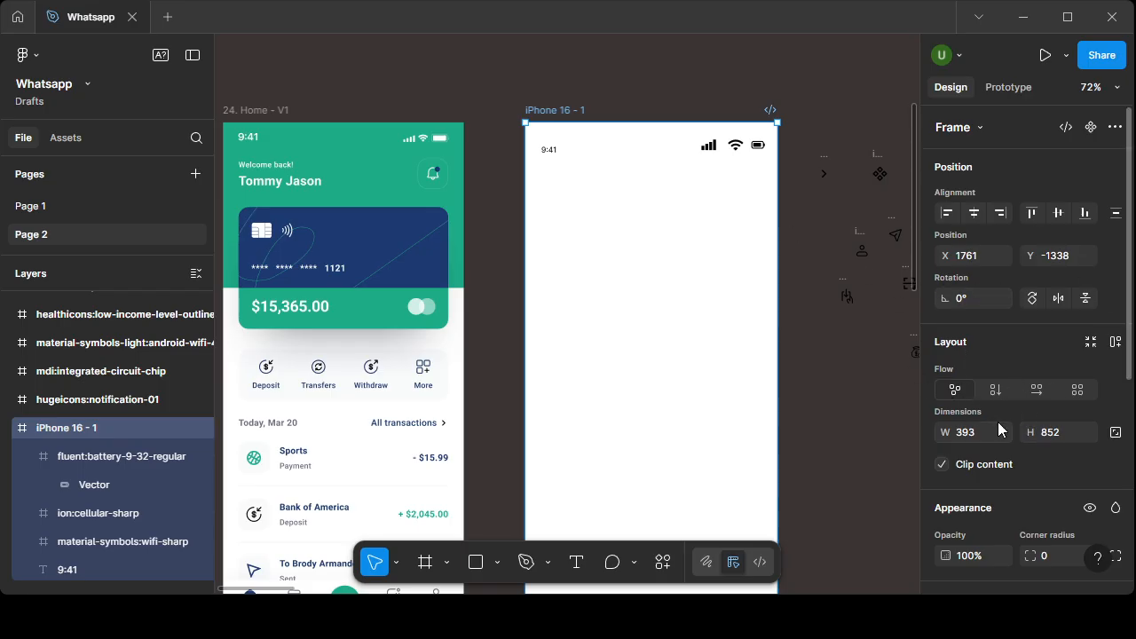
scroll(998, 422, "down", 3)
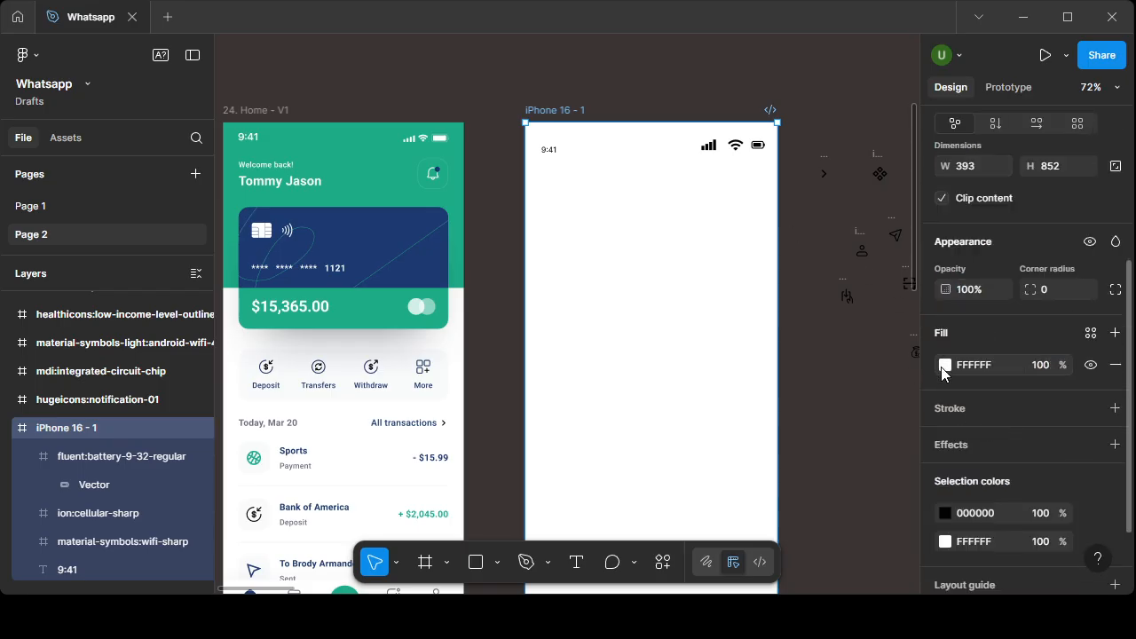
scroll(981, 484, "down", 1)
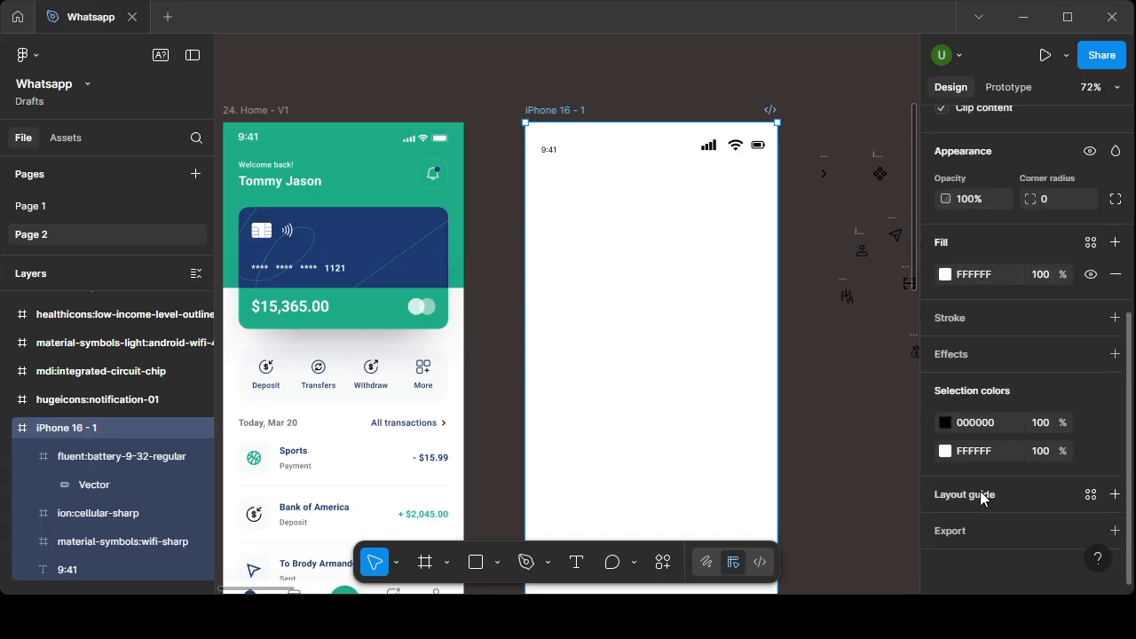
- Set the 9:41 time text to Figtree SemiBold
left_click(544, 148)
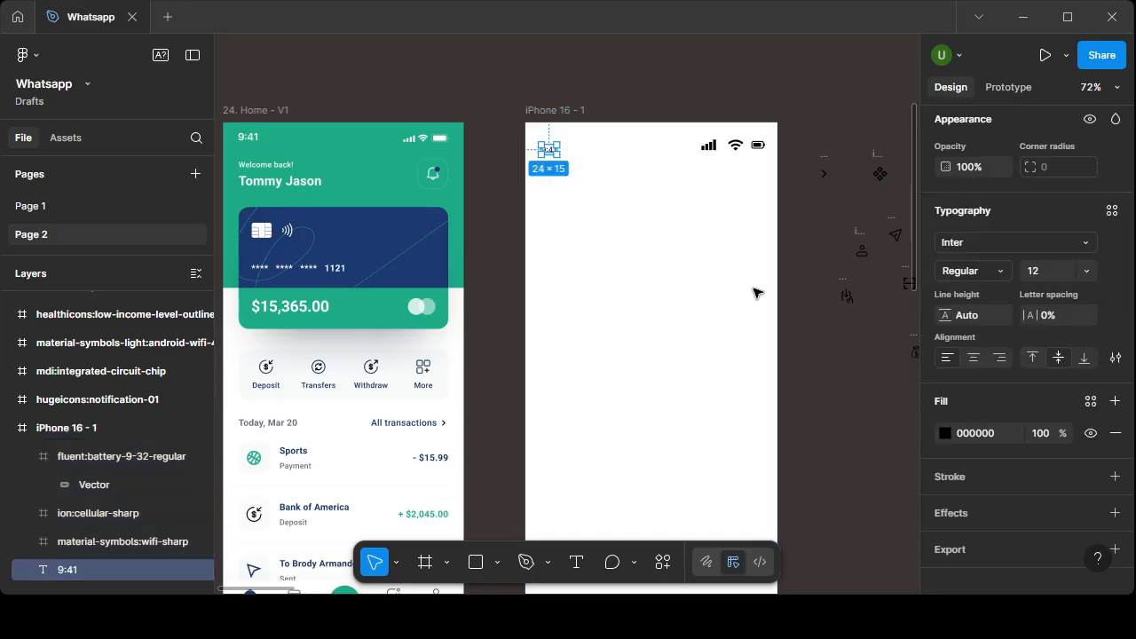
left_click(966, 242)
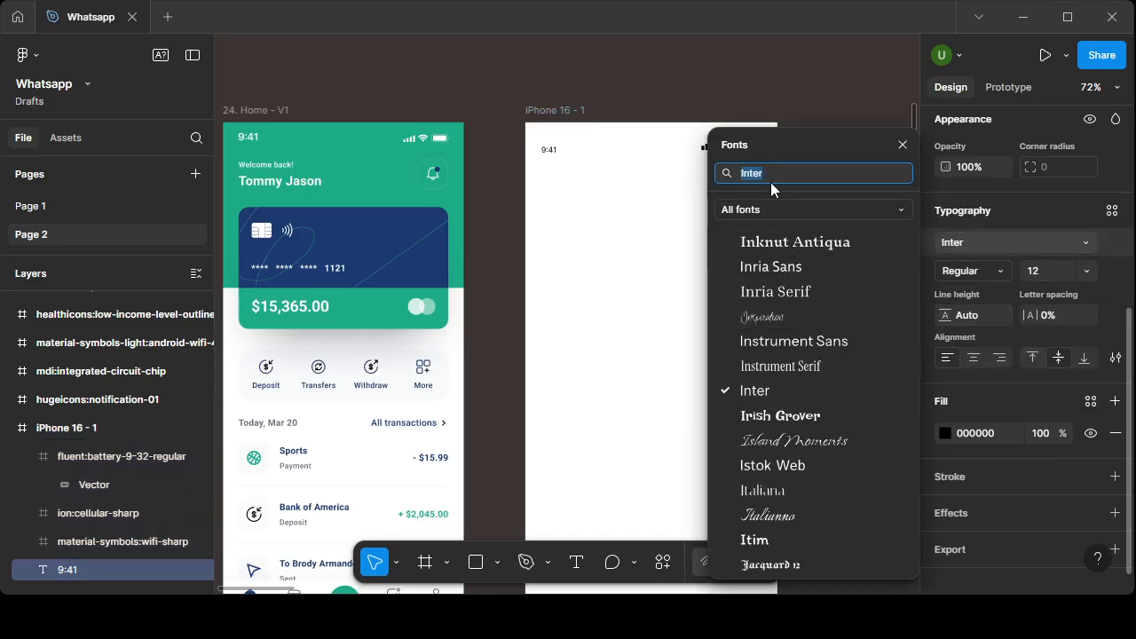
key("BackSpace")
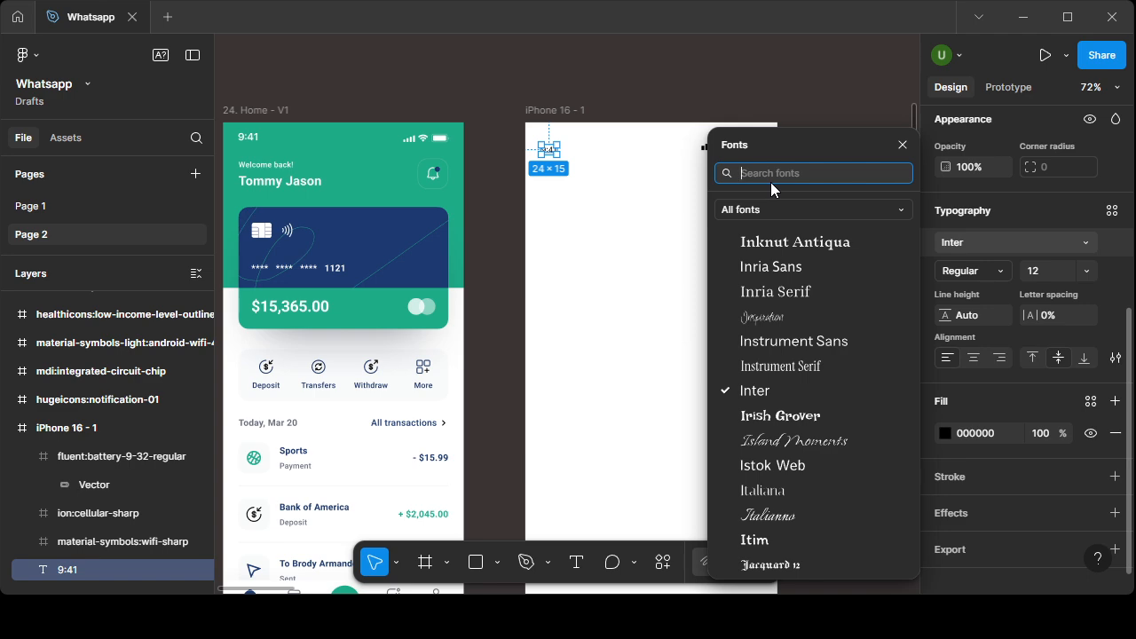
type("figtree")
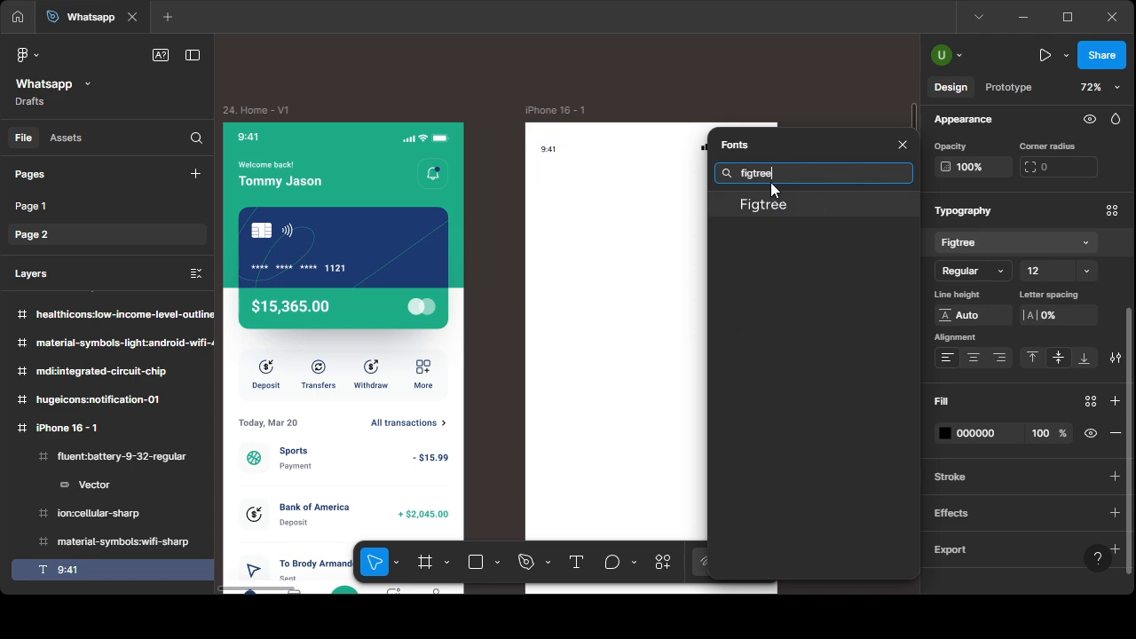
left_click(758, 205)
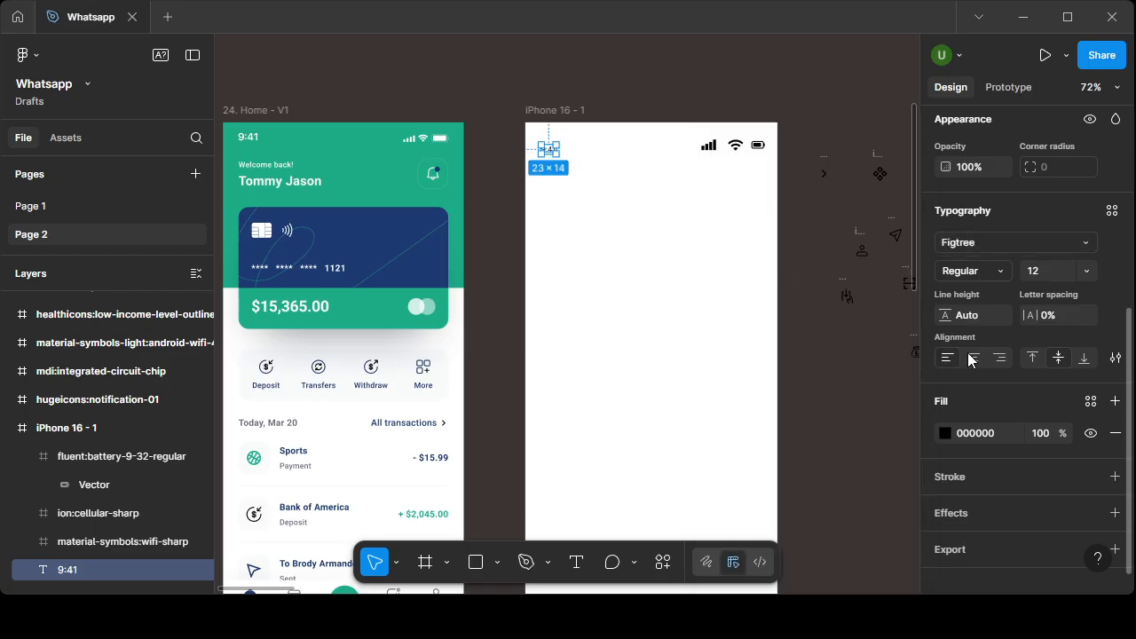
left_click(994, 264)
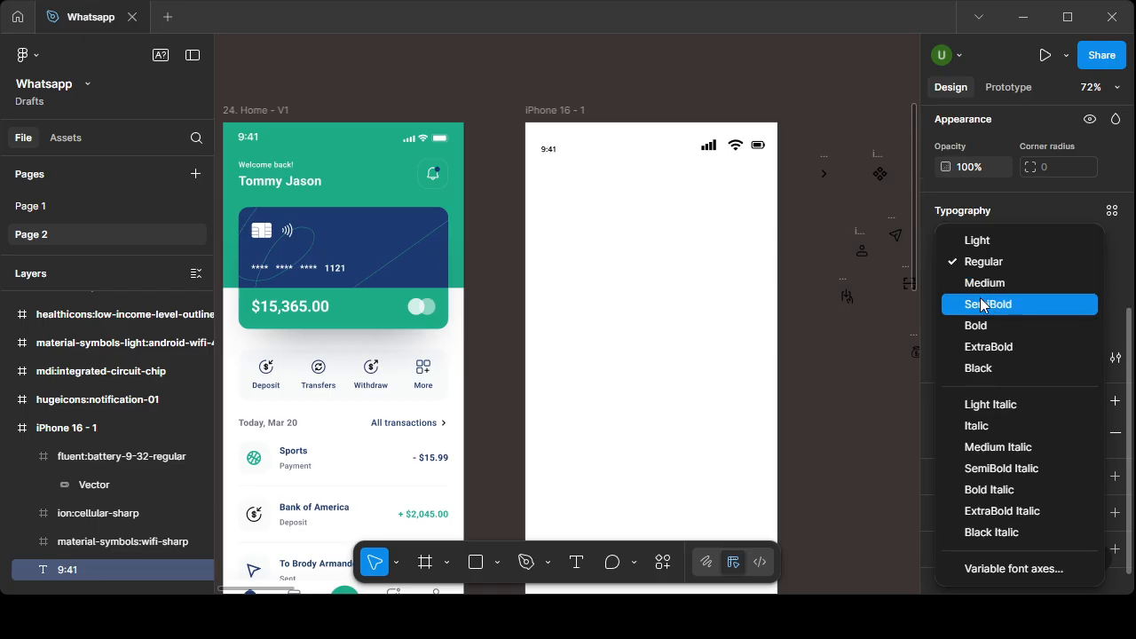
left_click(983, 304)
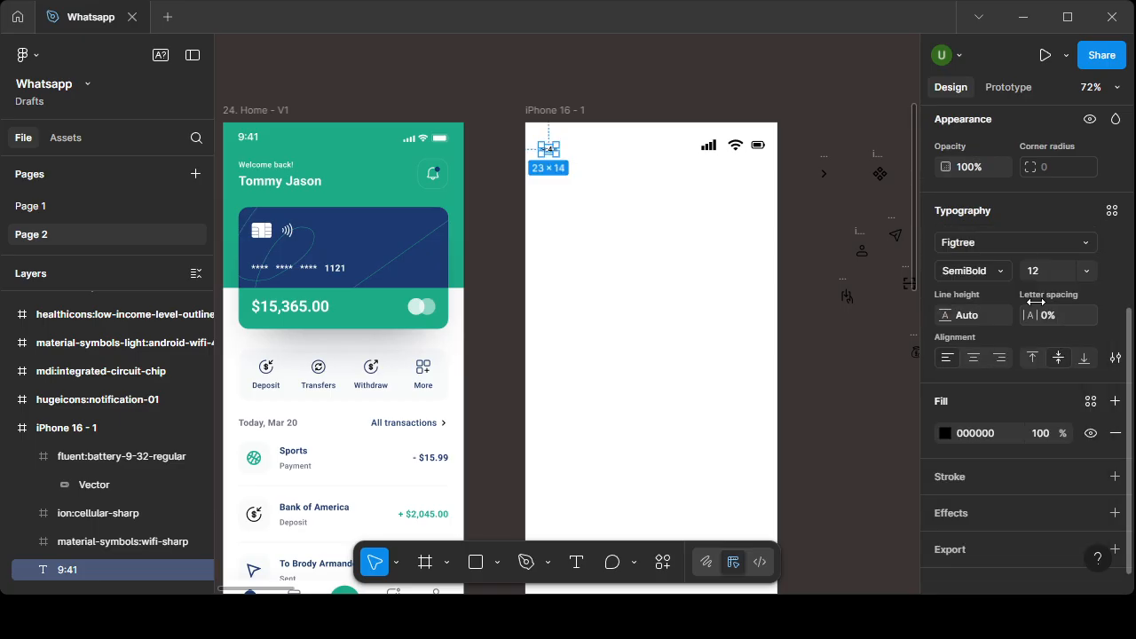
- Adjust the time's font size, trying 24, 20 and then 16
left_click(1042, 277)
key("Return")
left_click(1036, 279)
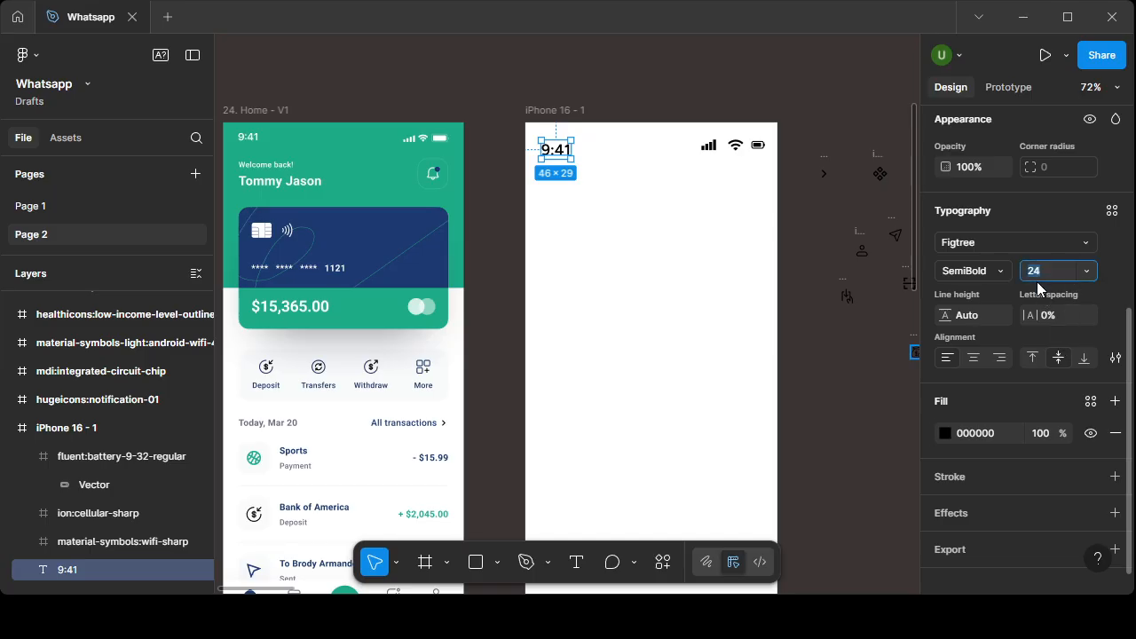
type("20")
key("Return")
left_click(1043, 273)
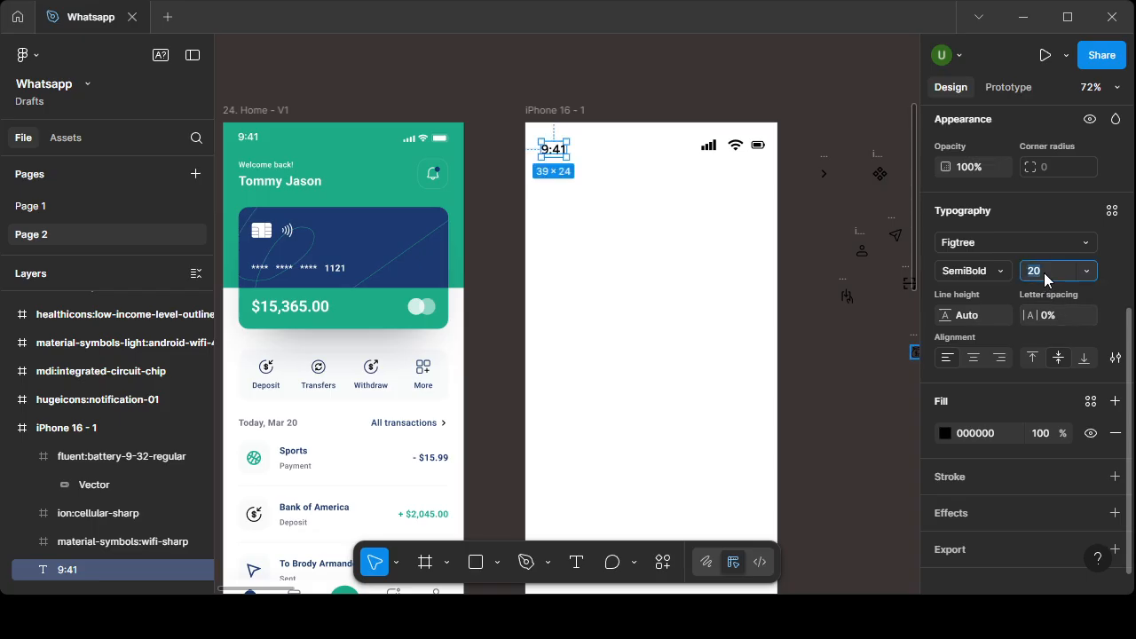
type("16")
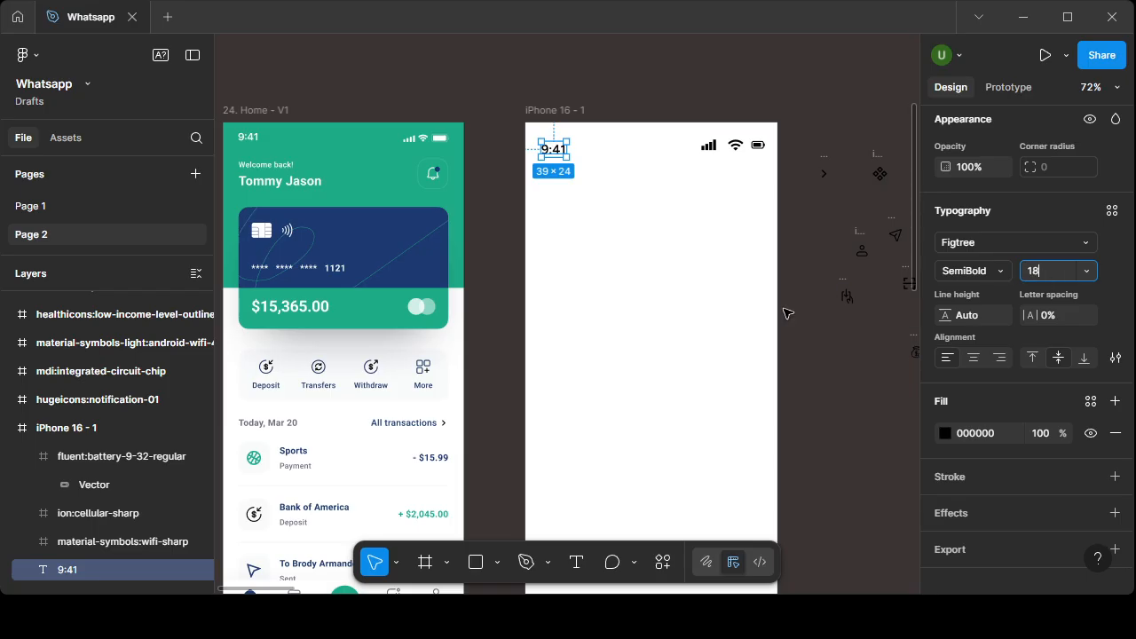
left_click(632, 303)
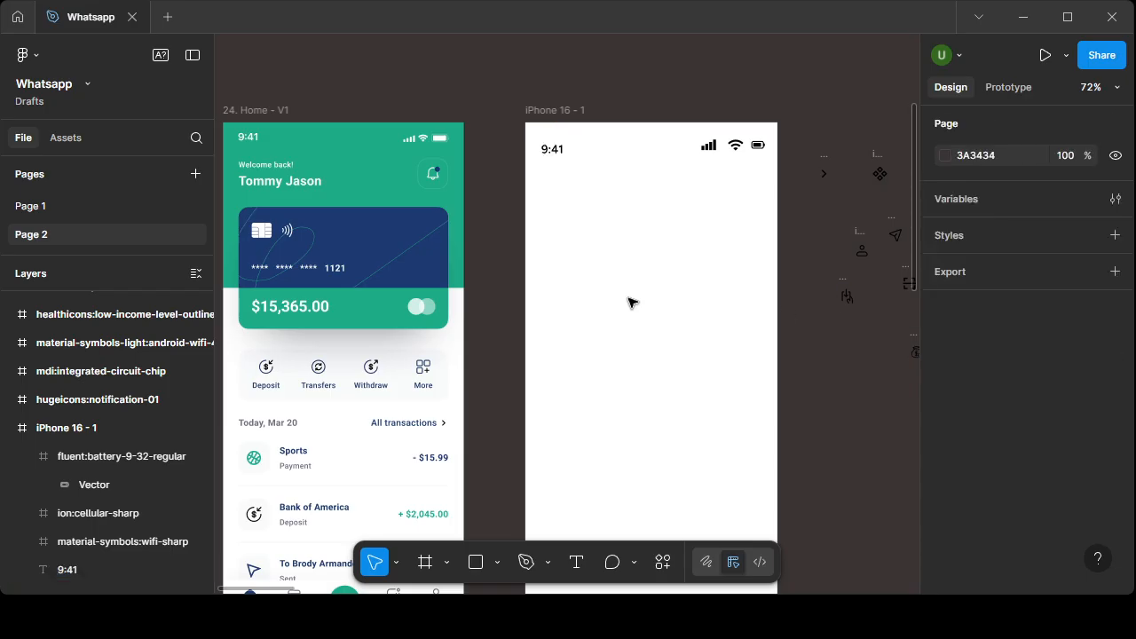
left_click(554, 147)
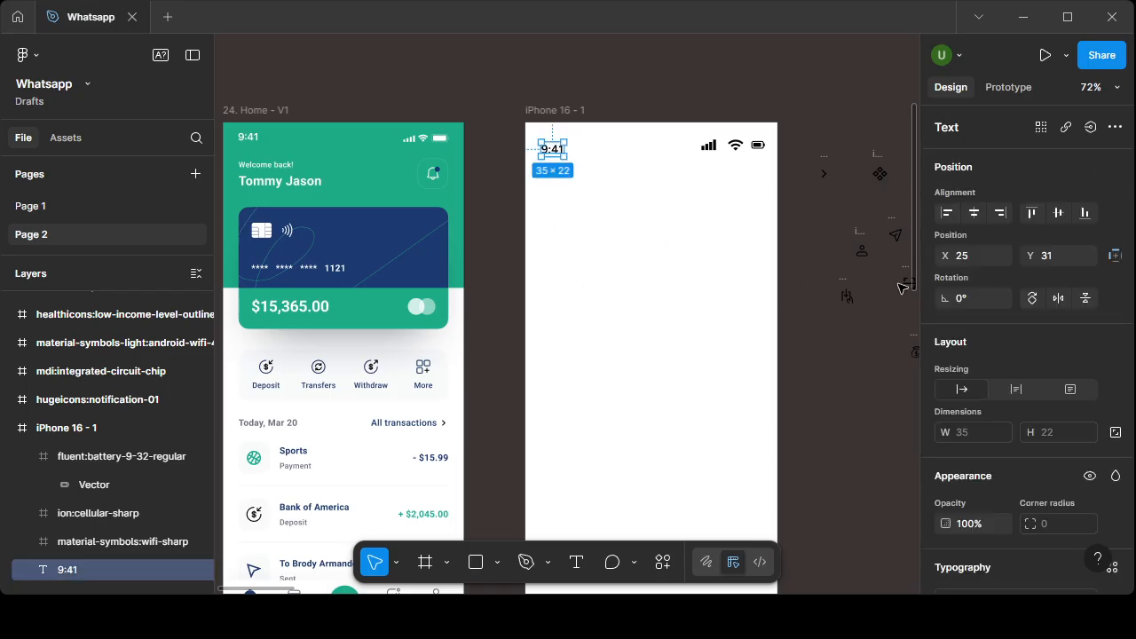
scroll(977, 408, "down", 4)
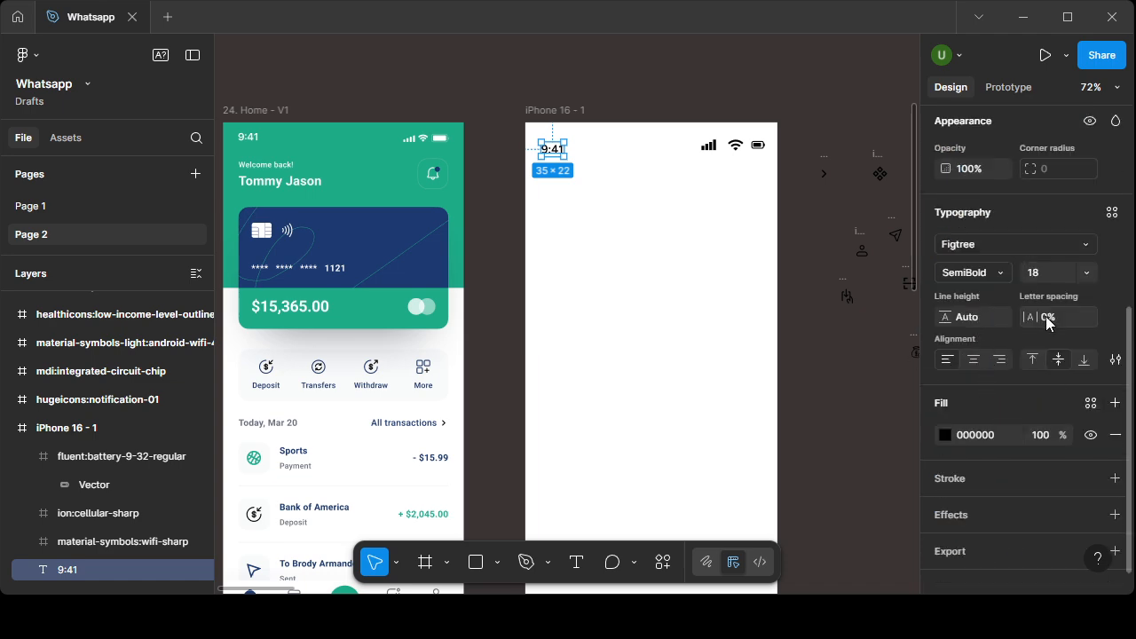
- Set 9:41 to size 17 with 0% letter spacing, then draw a text box in iPhone 16 - 1
left_click(1049, 273)
type("17")
key("Return")
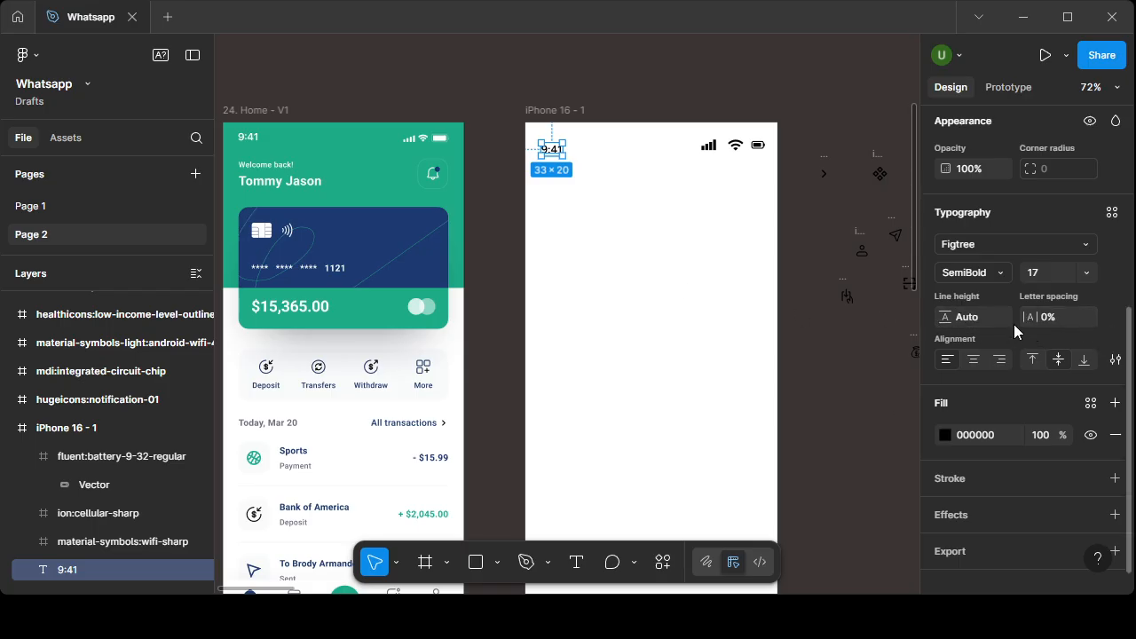
left_click_drag(1029, 316, 374, 327)
left_click(1056, 319)
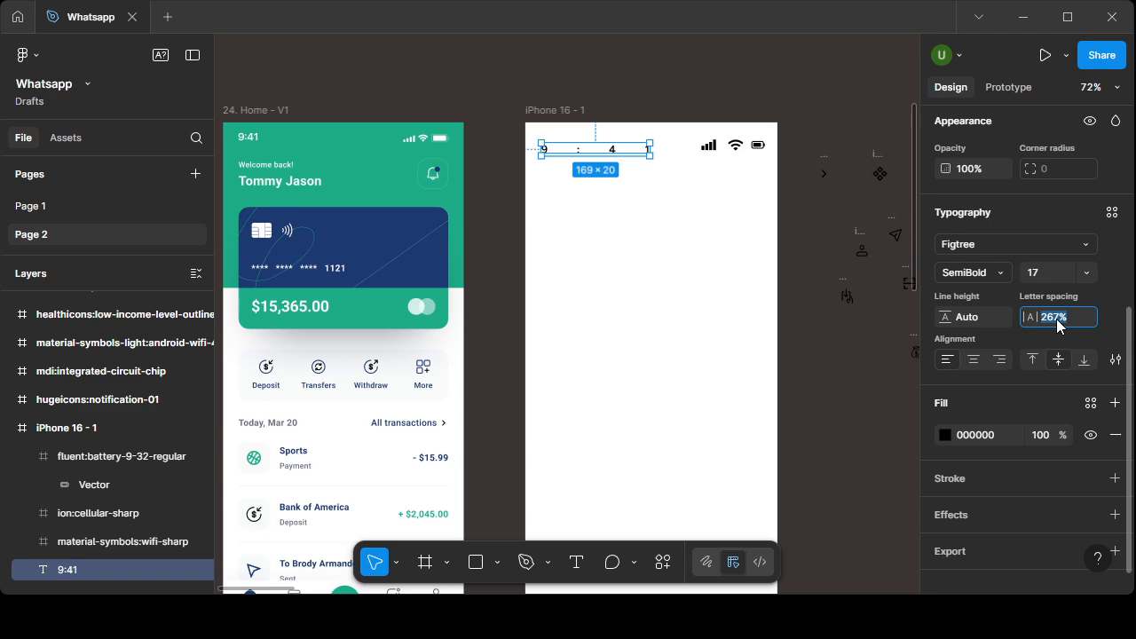
key("Return")
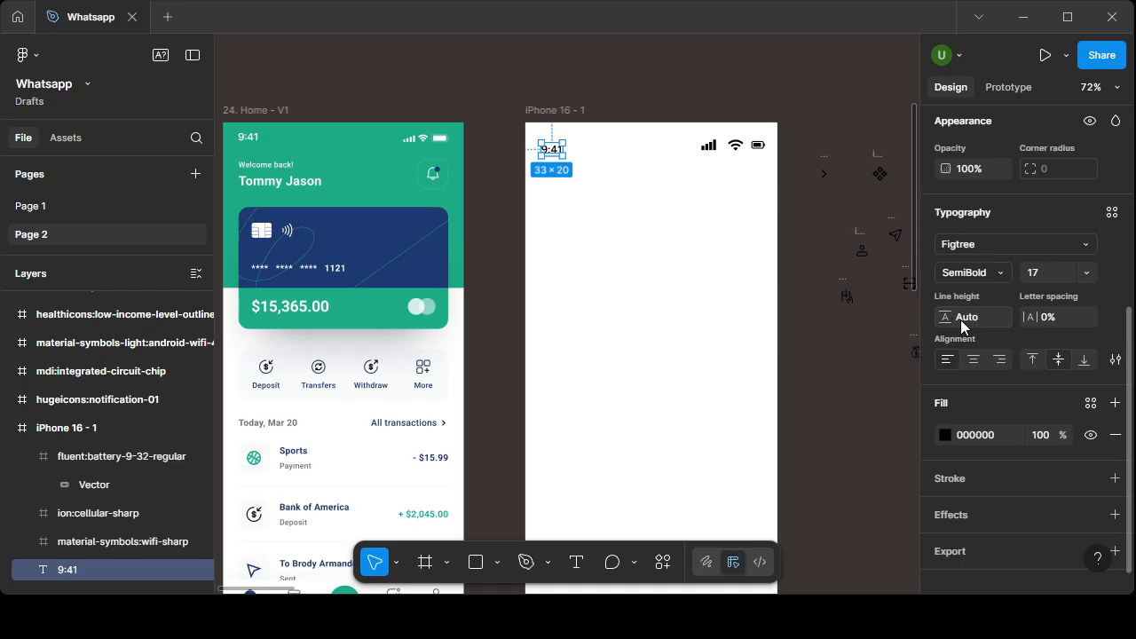
left_click(576, 561)
left_click_drag(558, 277, 702, 396)
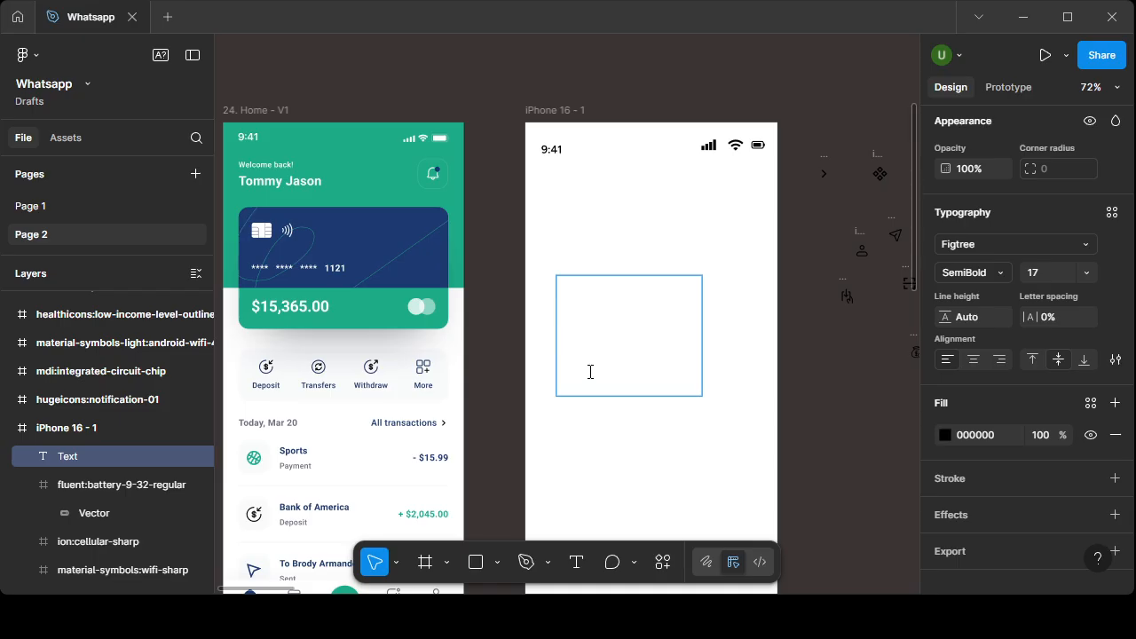
- Fill the box with sample text, shrink it to height 92, and try line heights and center/right alignment
type("sdfgdhfgjhgjkhkh")
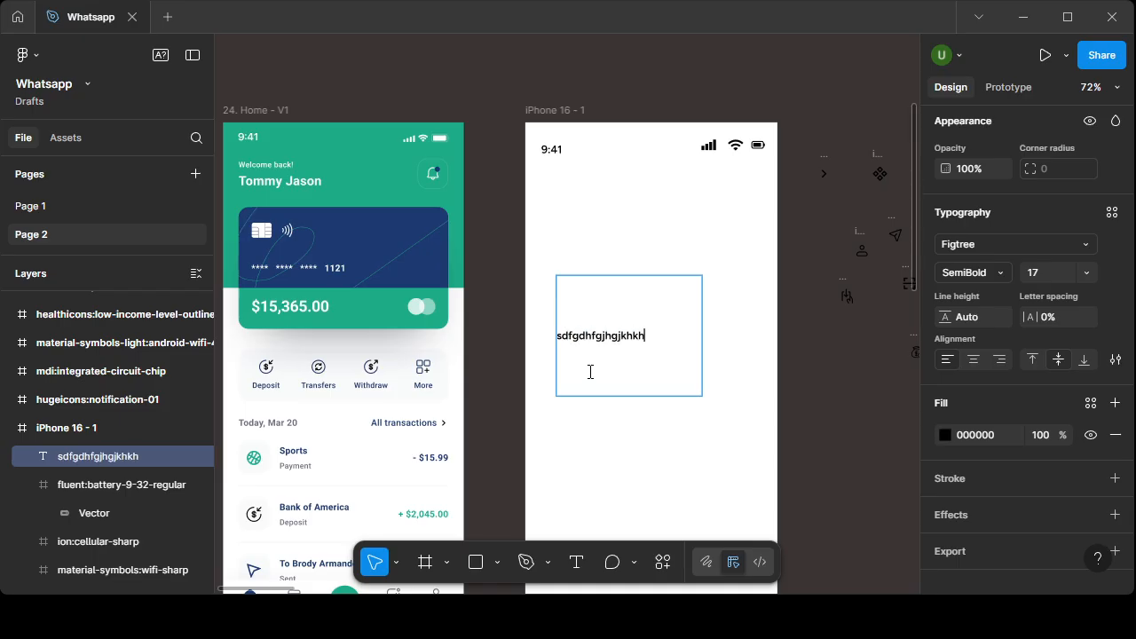
type("kjkgjkgkgkjgkgkjgk")
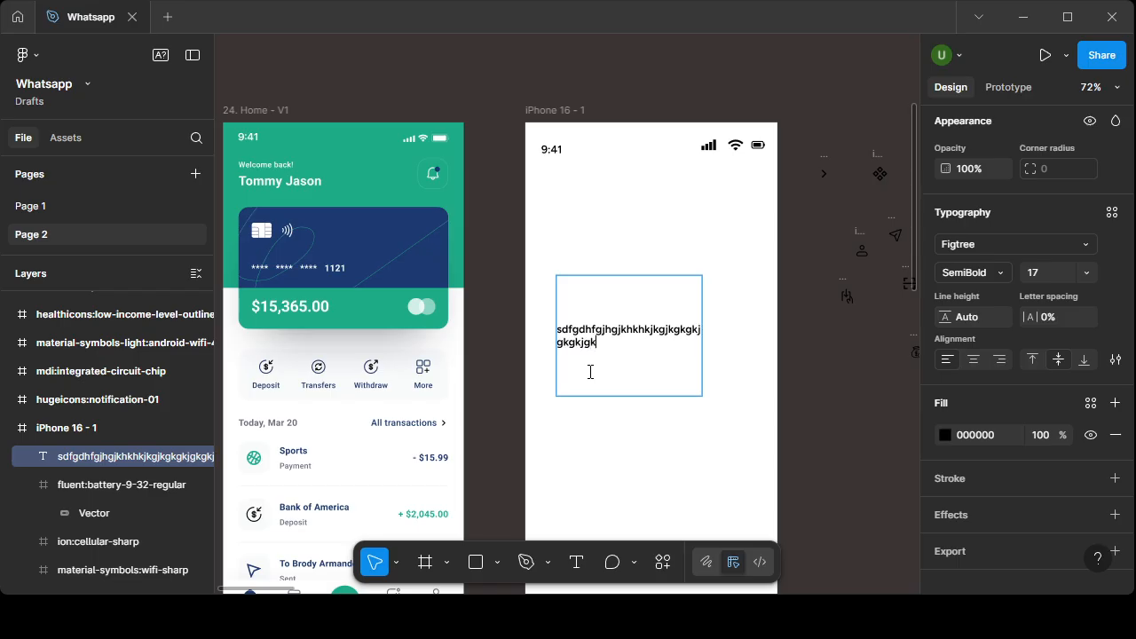
type("gkgkjkjkggjkgkjgkglklglgjkglgtd")
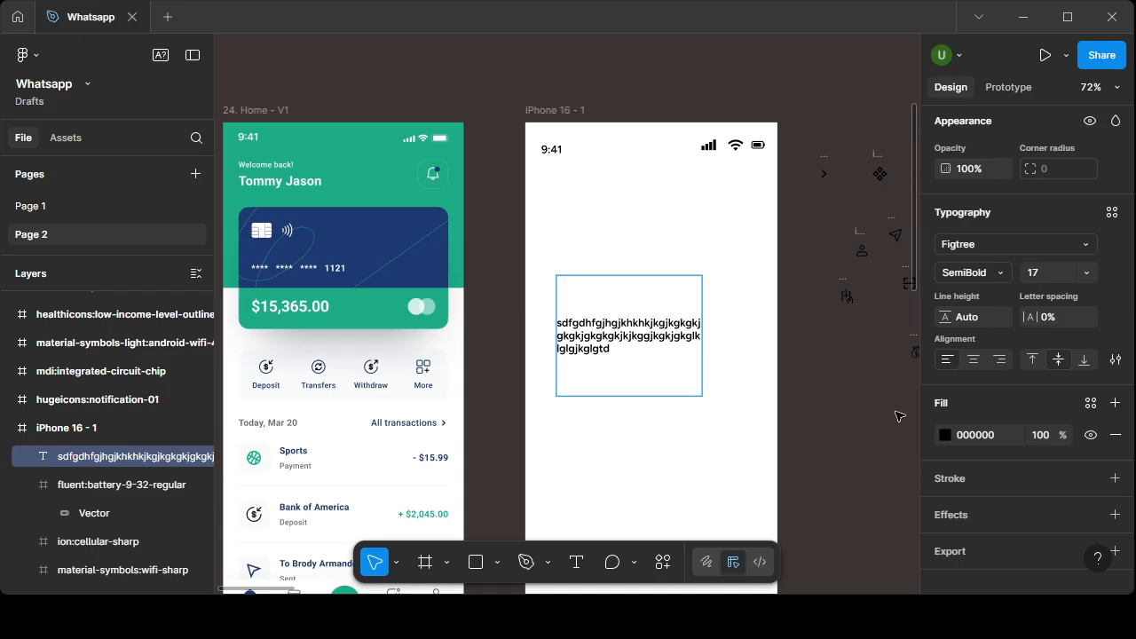
key("Escape")
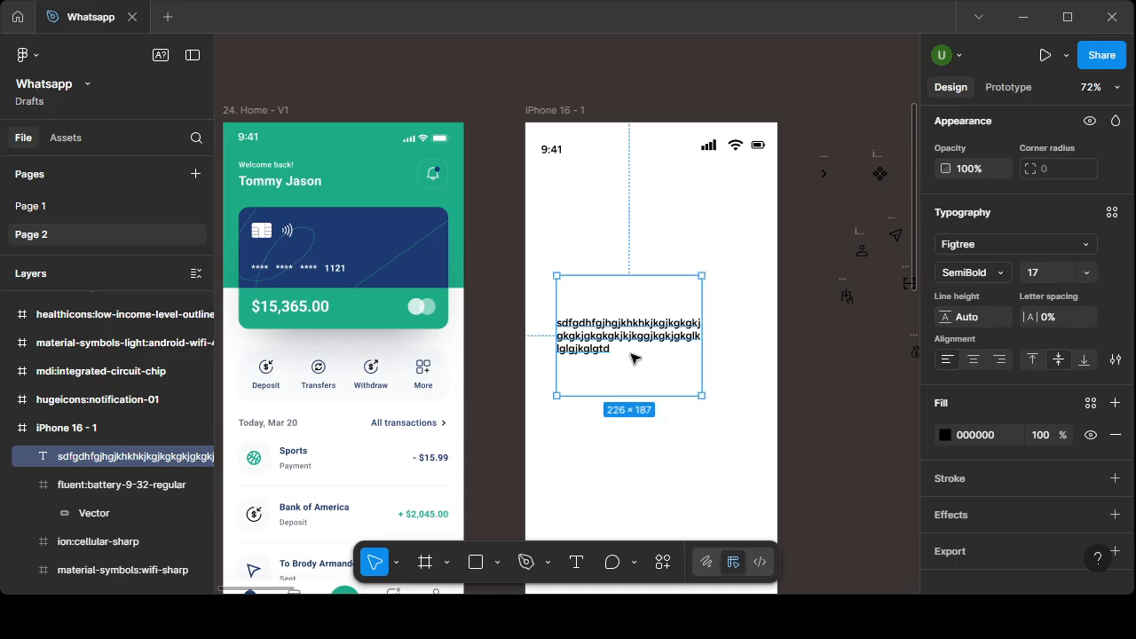
left_click_drag(632, 273, 632, 337)
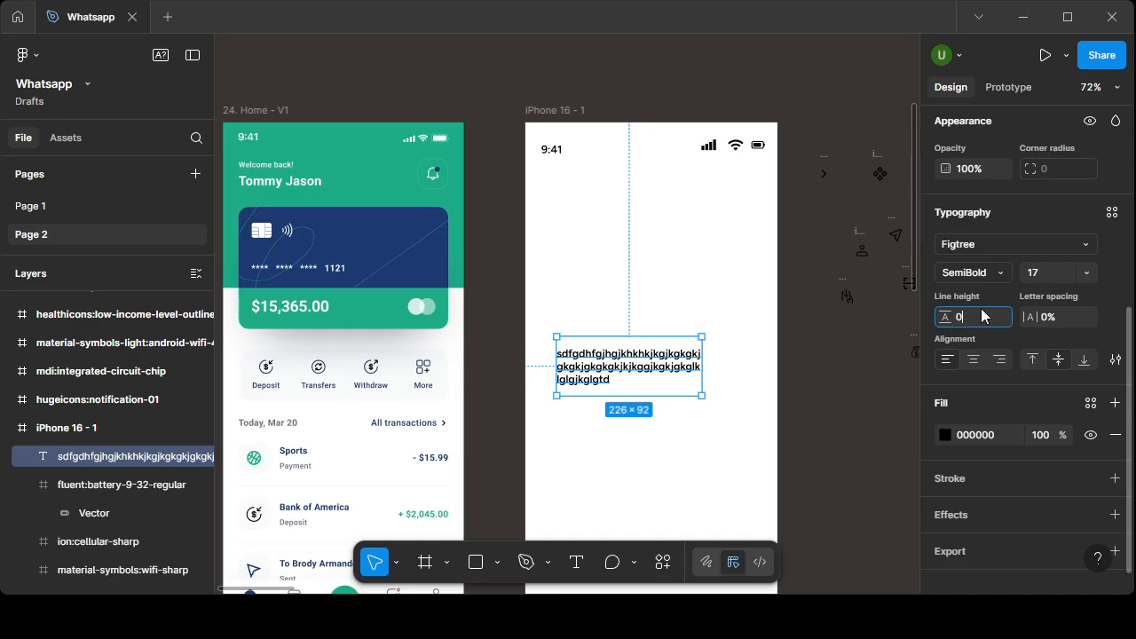
key("Return")
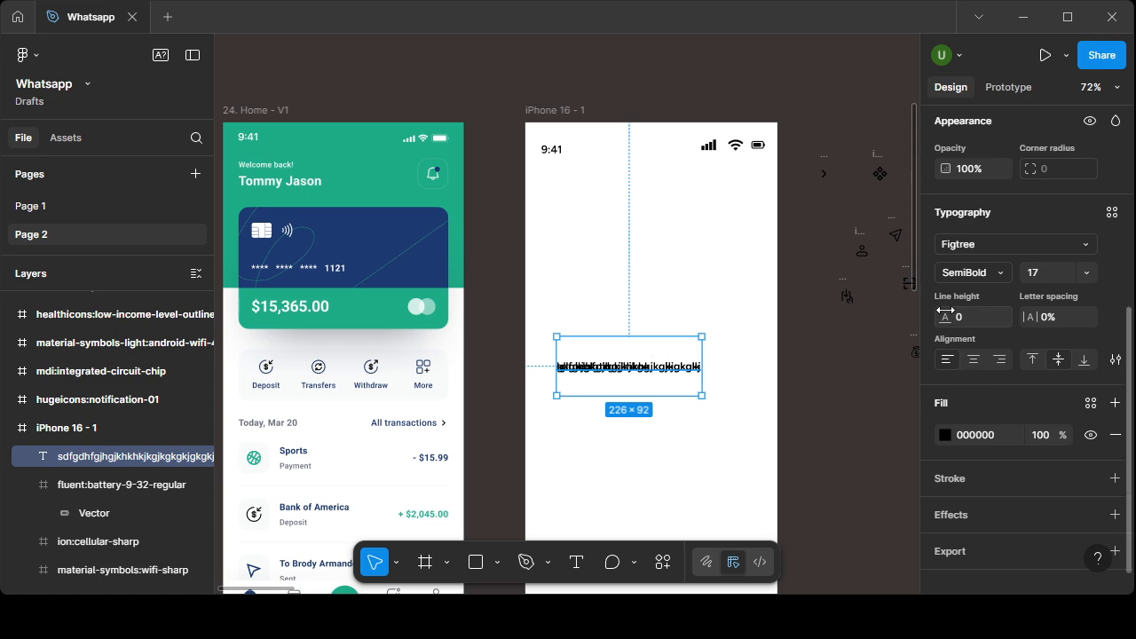
left_click_drag(946, 311, 1012, 372)
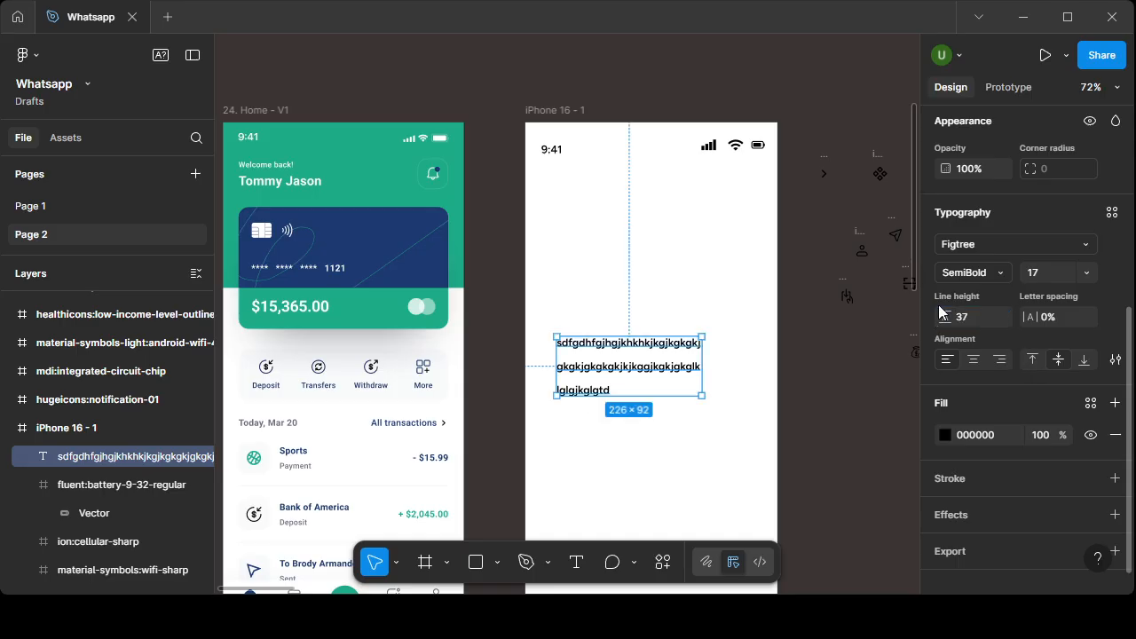
left_click(972, 360)
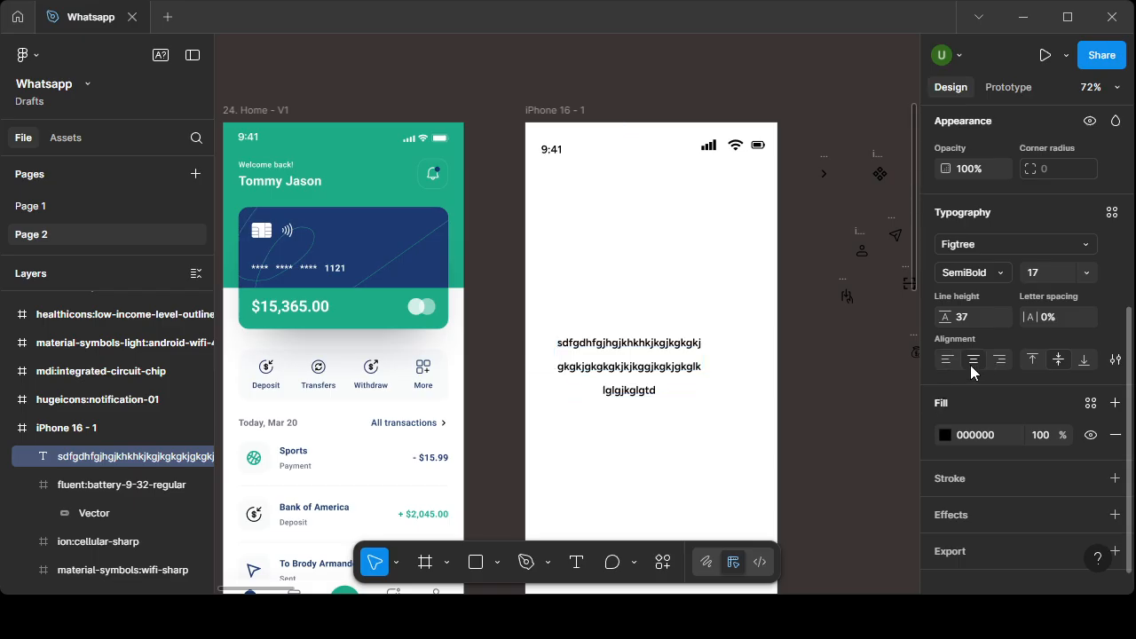
left_click(1001, 360)
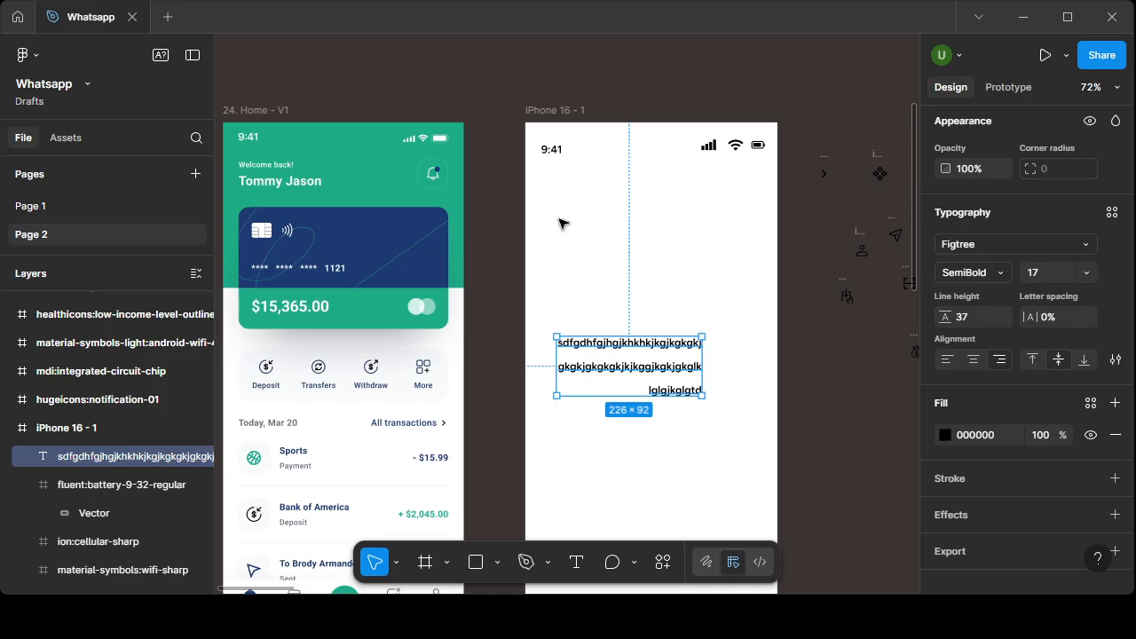
- Delete the practice text box and select the 9:41 time
double_click(651, 366)
key("Escape")
key("Delete")
left_click(552, 157)
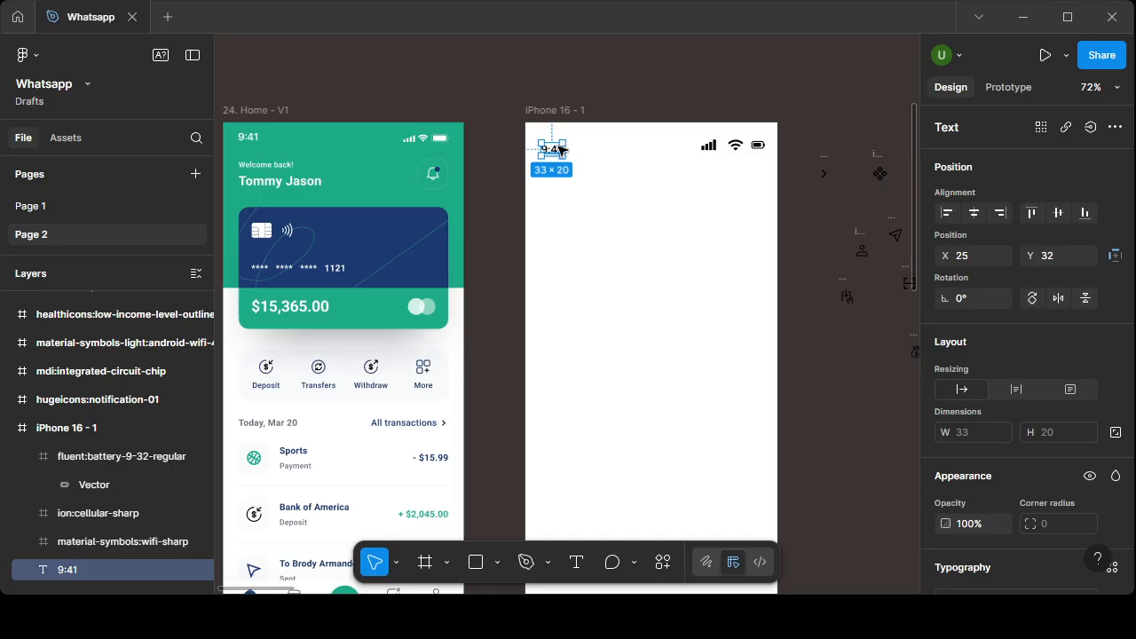
- Copy and paste the 9:41 text into the frame, then delete the pasted copy
scroll(560, 149, "up", 10)
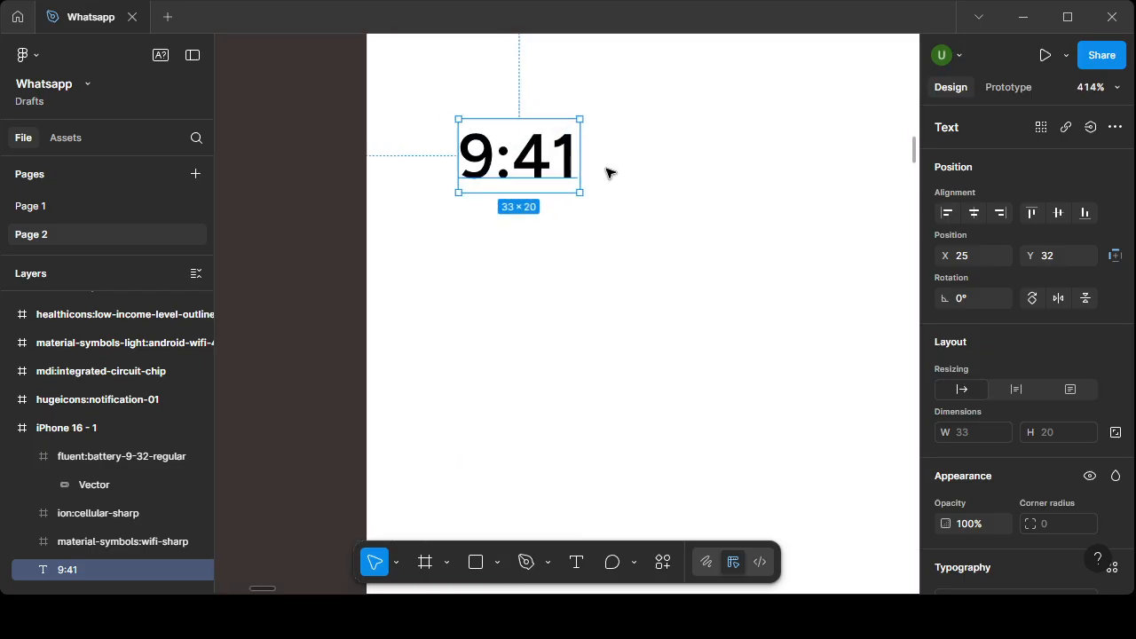
left_click_drag(561, 165, 543, 520)
left_click(545, 182)
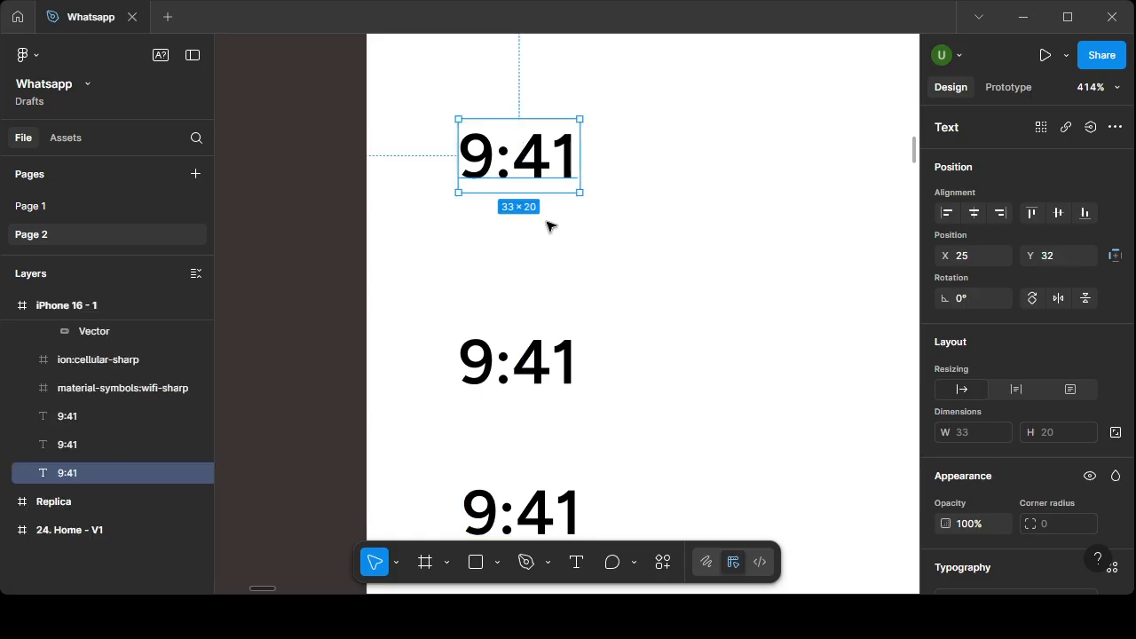
right_click(539, 203)
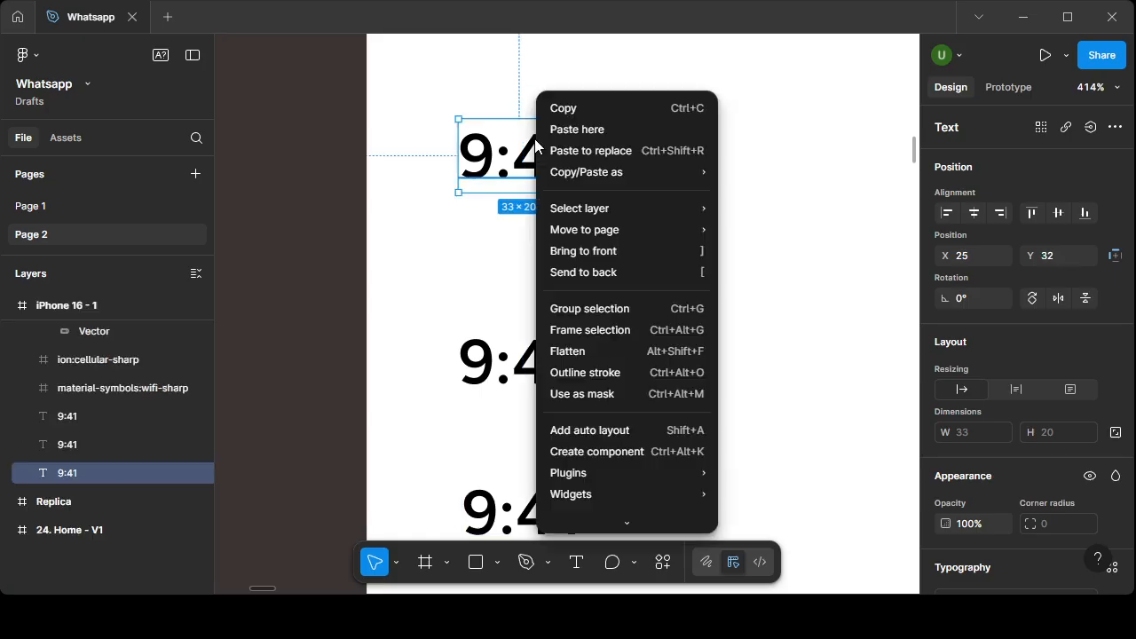
left_click(584, 107)
left_click(660, 248)
right_click(638, 248)
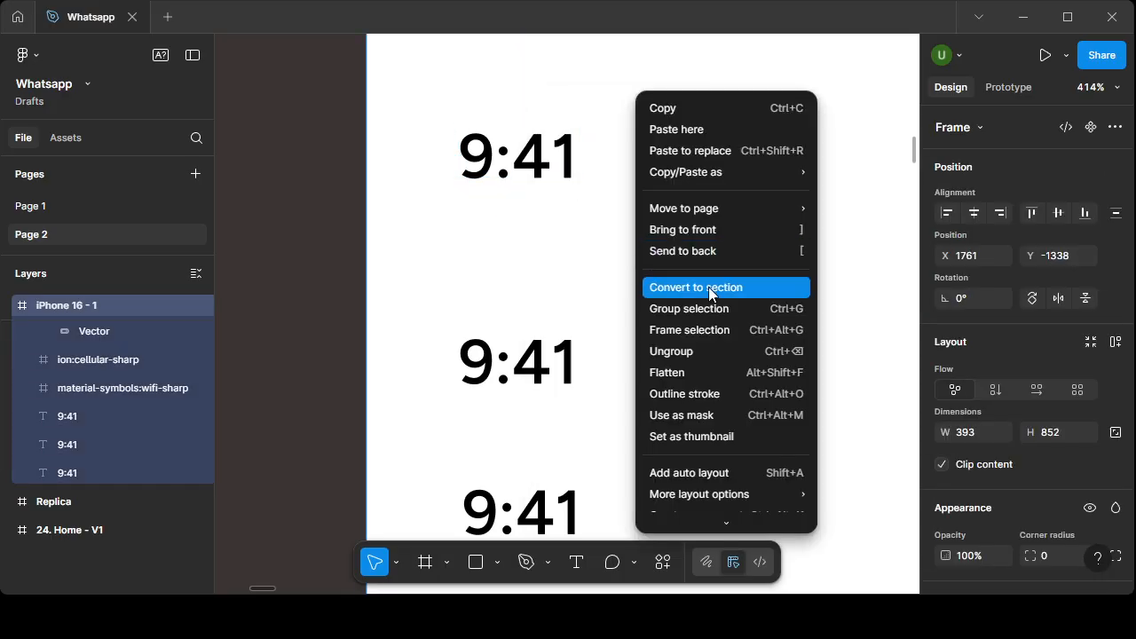
left_click(695, 131)
left_click_drag(725, 221, 566, 266)
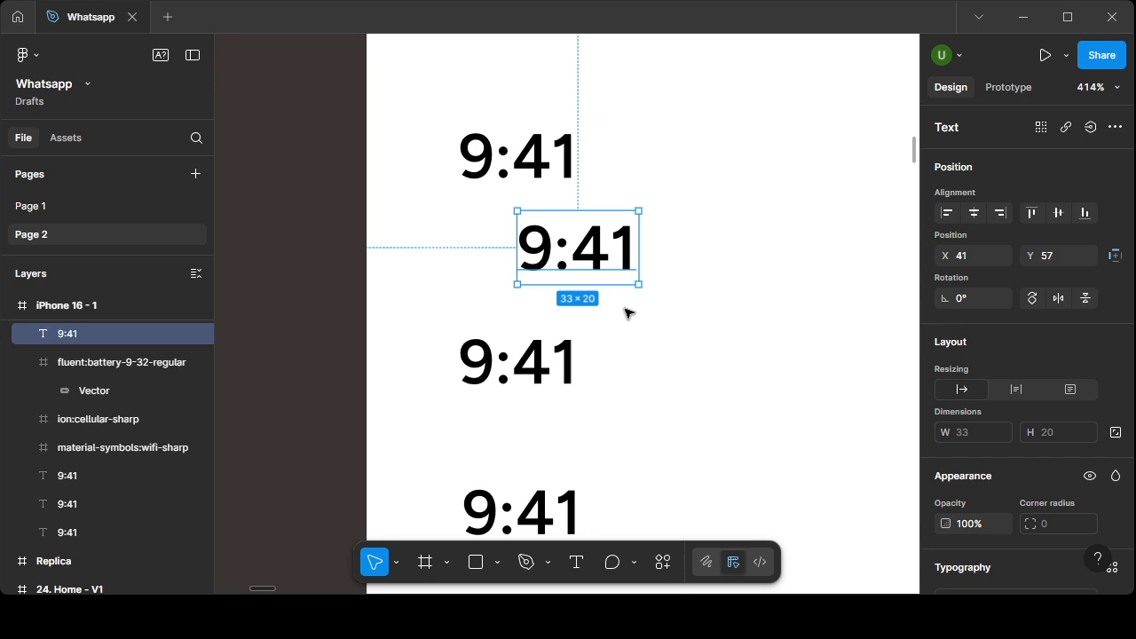
key("Delete")
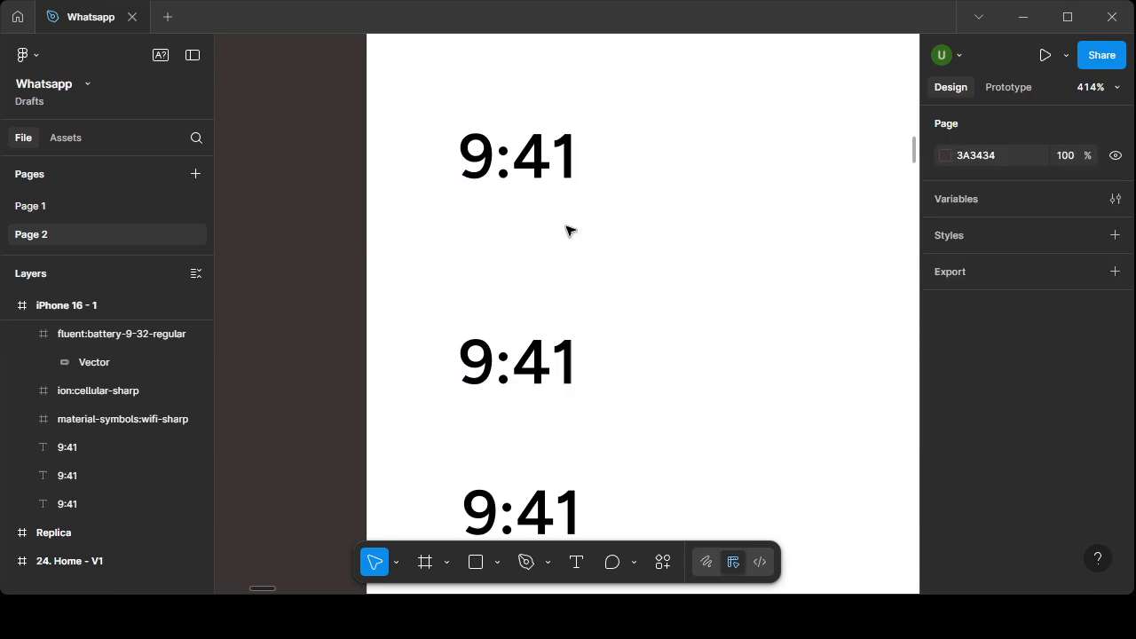
- Duplicate the top 9:41 text and move the copy down to Y 64
left_click(559, 174)
key("ctrl+z")
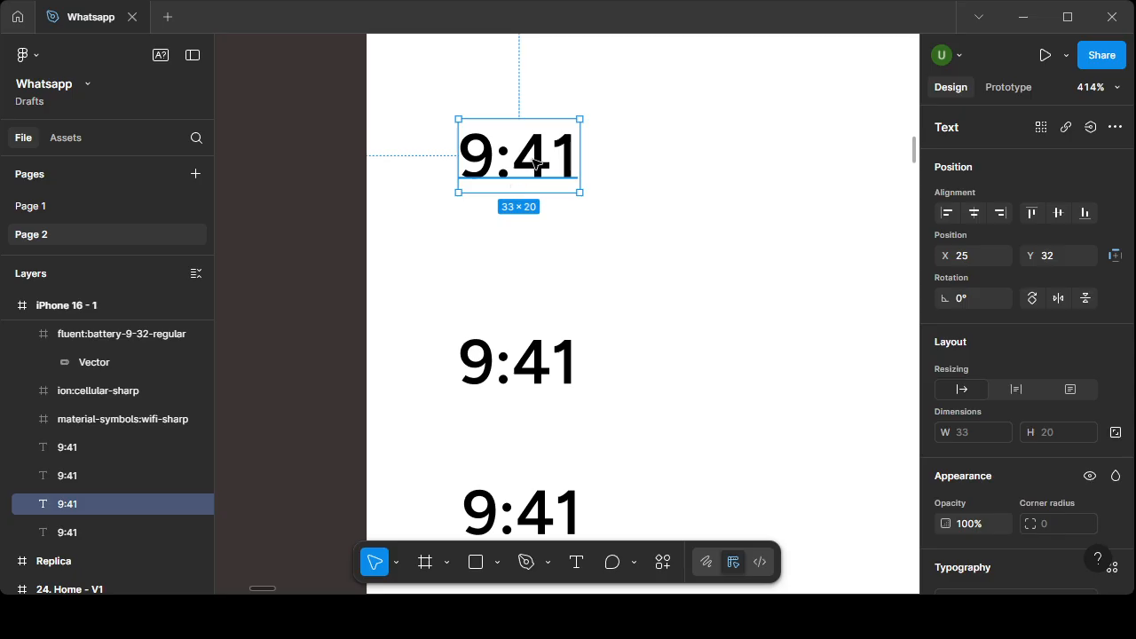
left_click_drag(516, 177, 522, 294)
scroll(657, 338, "down", 5)
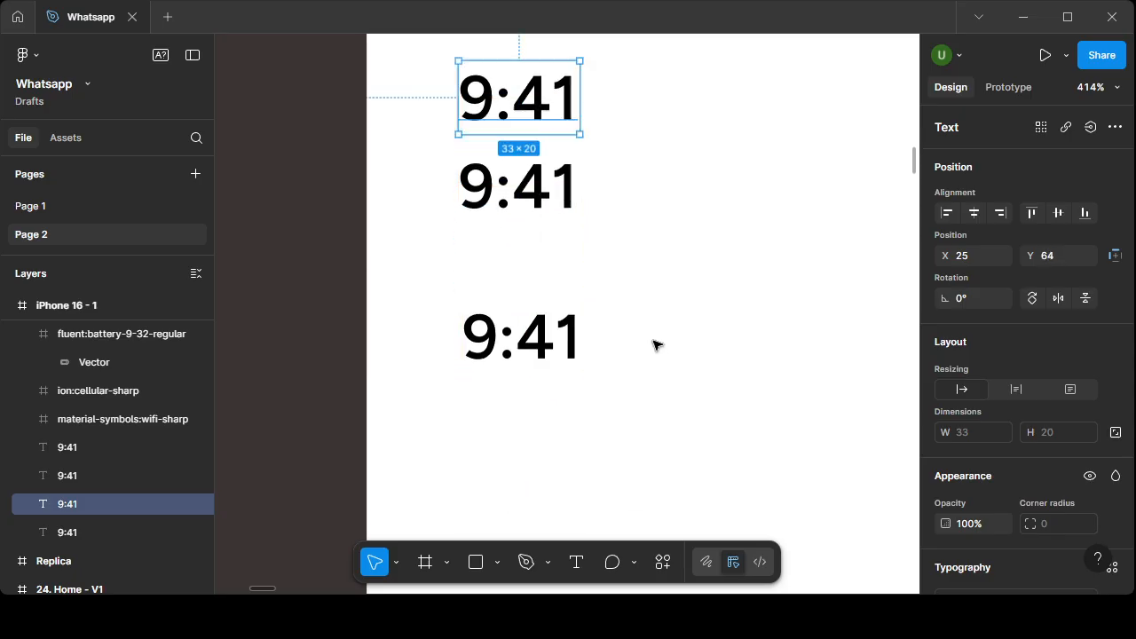
scroll(550, 230, "up", 2)
scroll(565, 337, "up", 1)
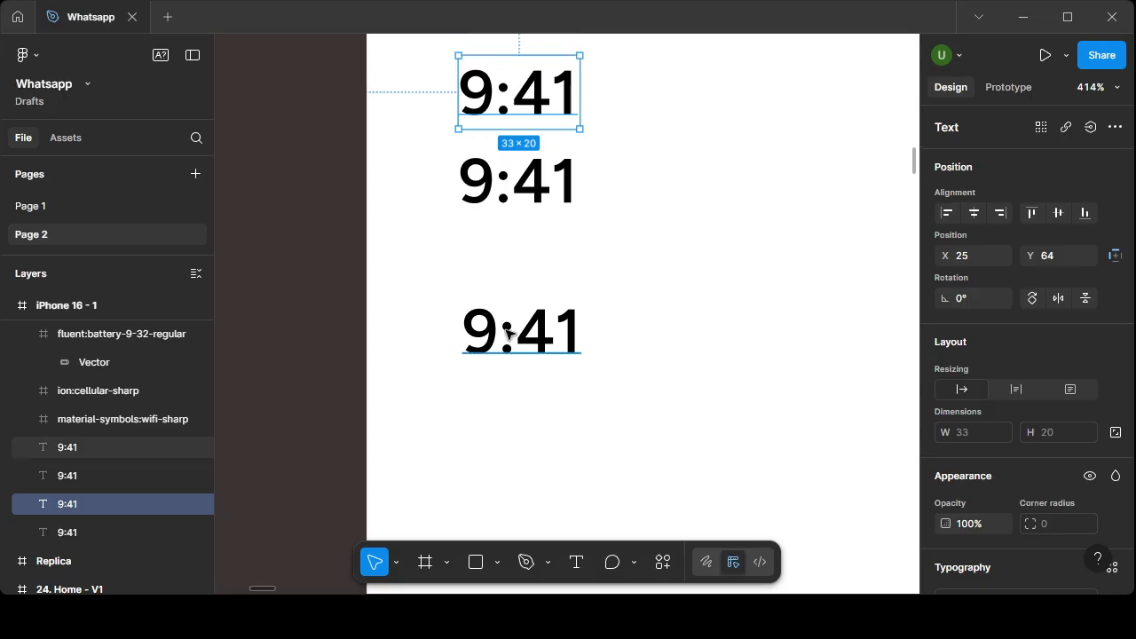
- Delete the extra 9:41 copies, keeping only the one at Y 64
left_click(507, 348)
key("Delete")
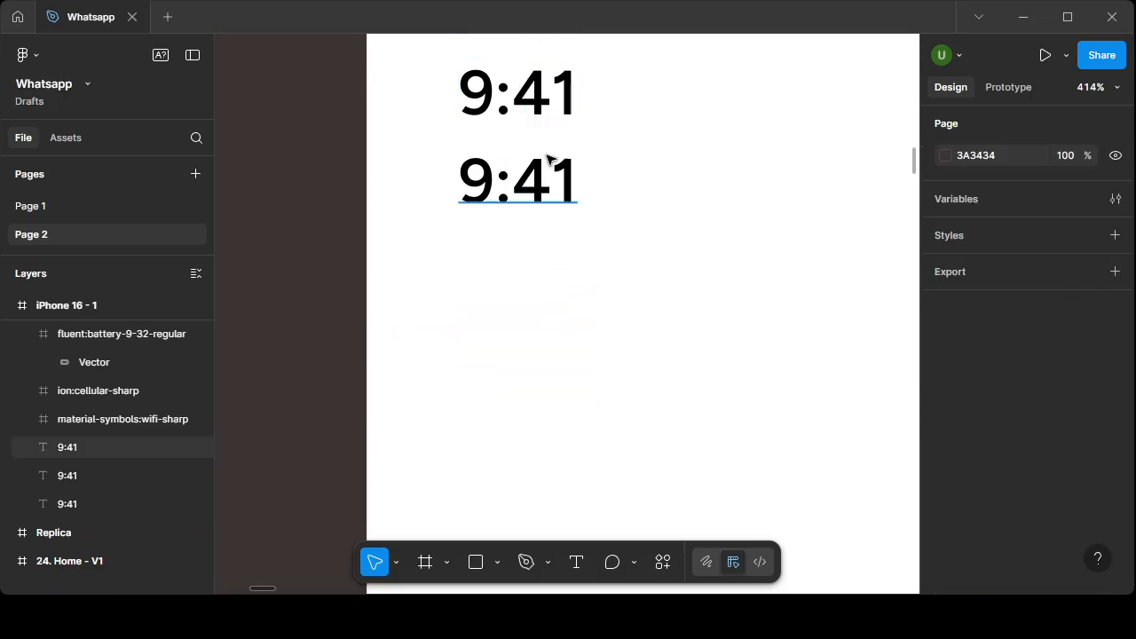
left_click(541, 173)
key("Delete")
left_click(527, 122)
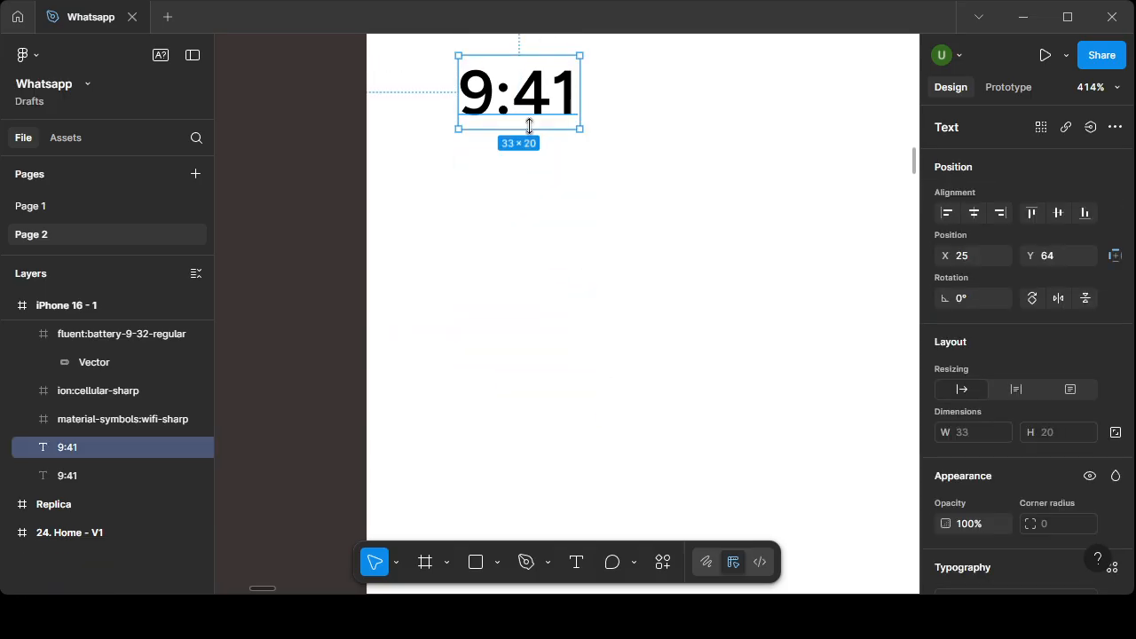
scroll(528, 121, "down", 10)
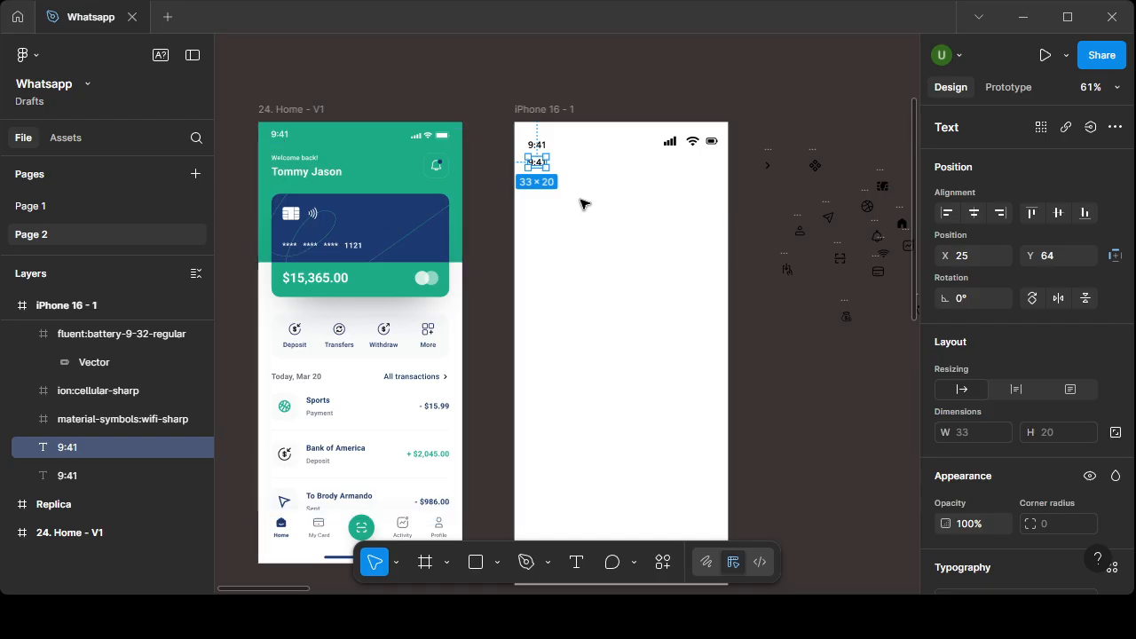
scroll(520, 203, "up", 5)
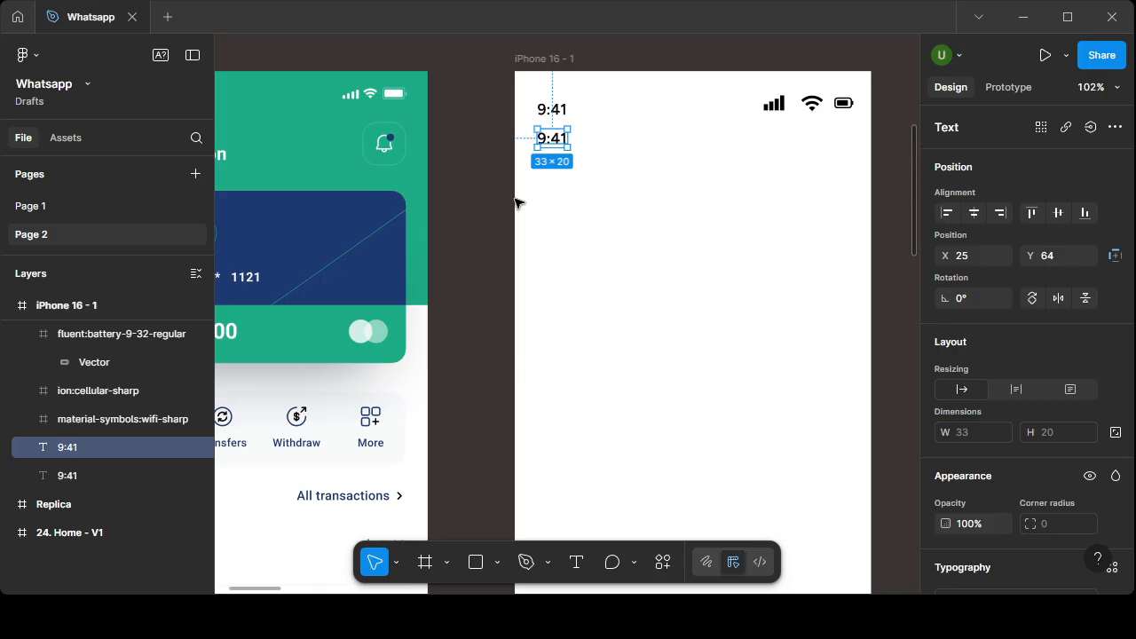
left_click_drag(453, 157, 804, 134)
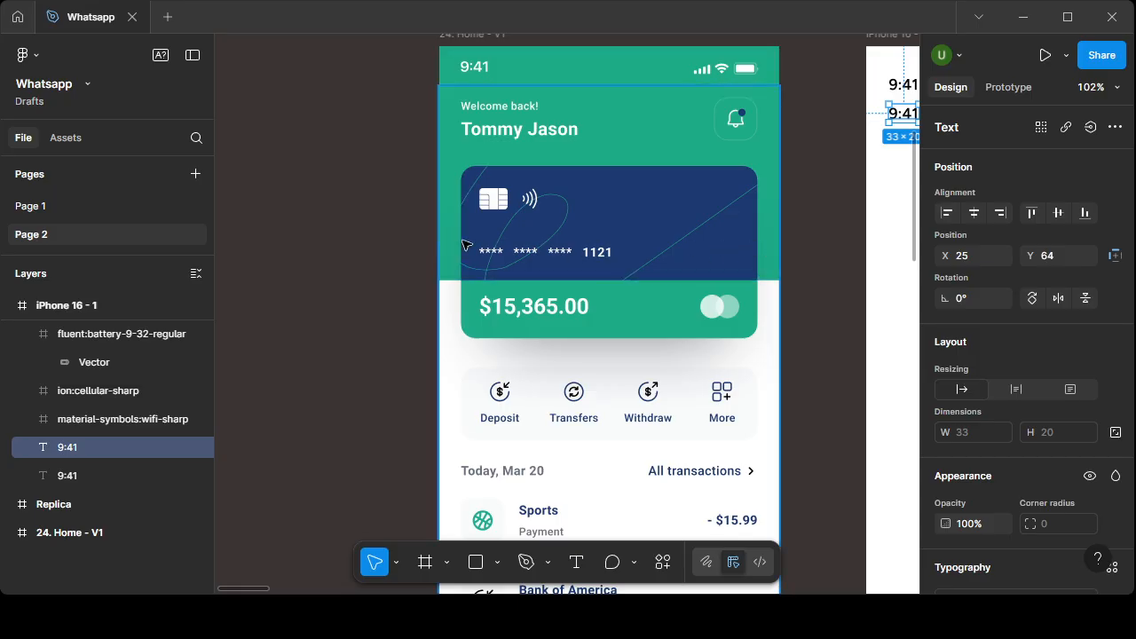
left_click_drag(755, 228, 506, 216)
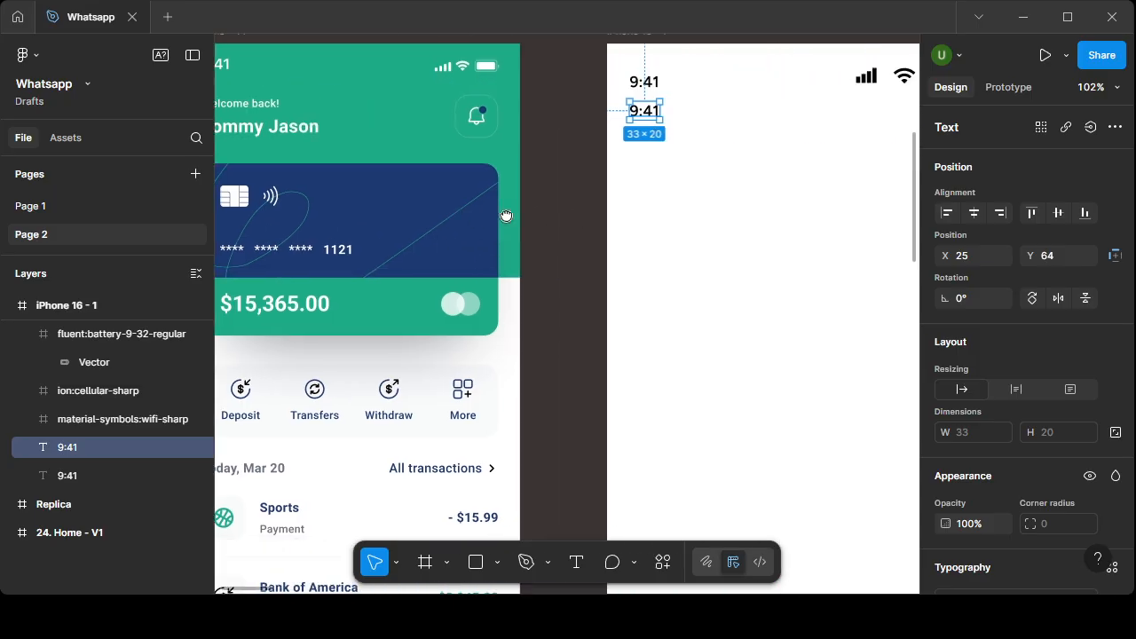
scroll(506, 216, "up", 3)
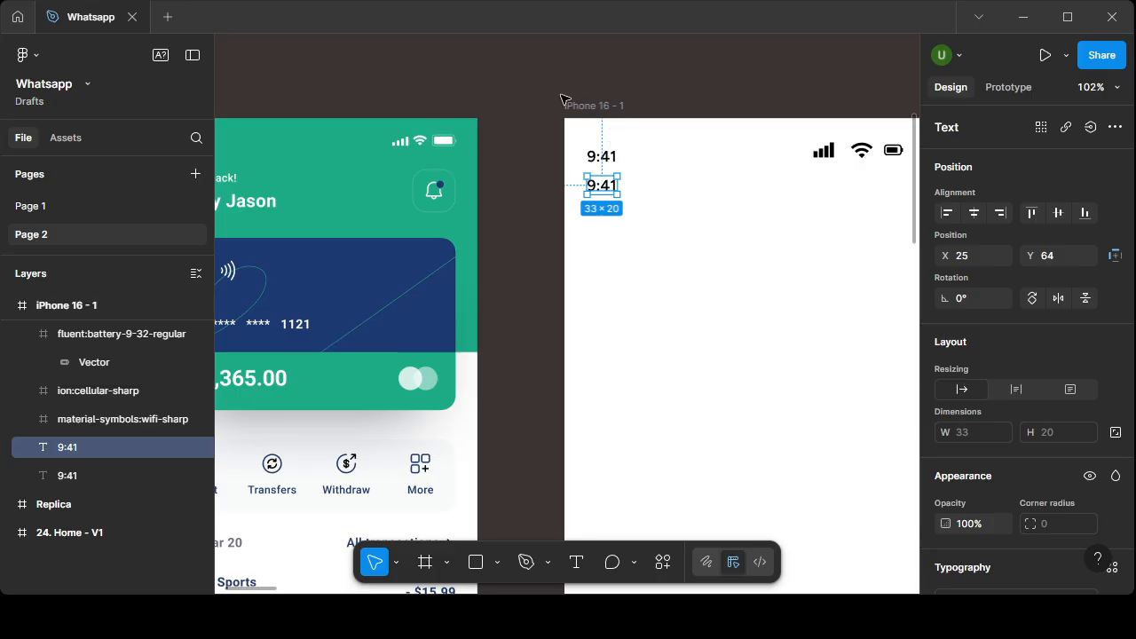
left_click(592, 108)
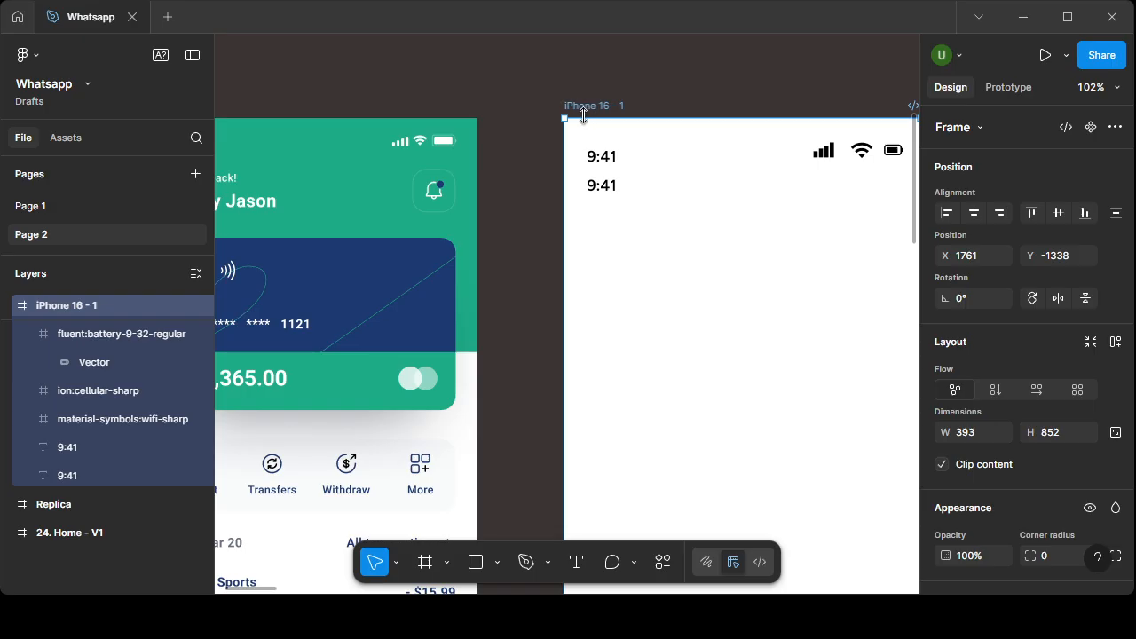
scroll(571, 257, "down", 3)
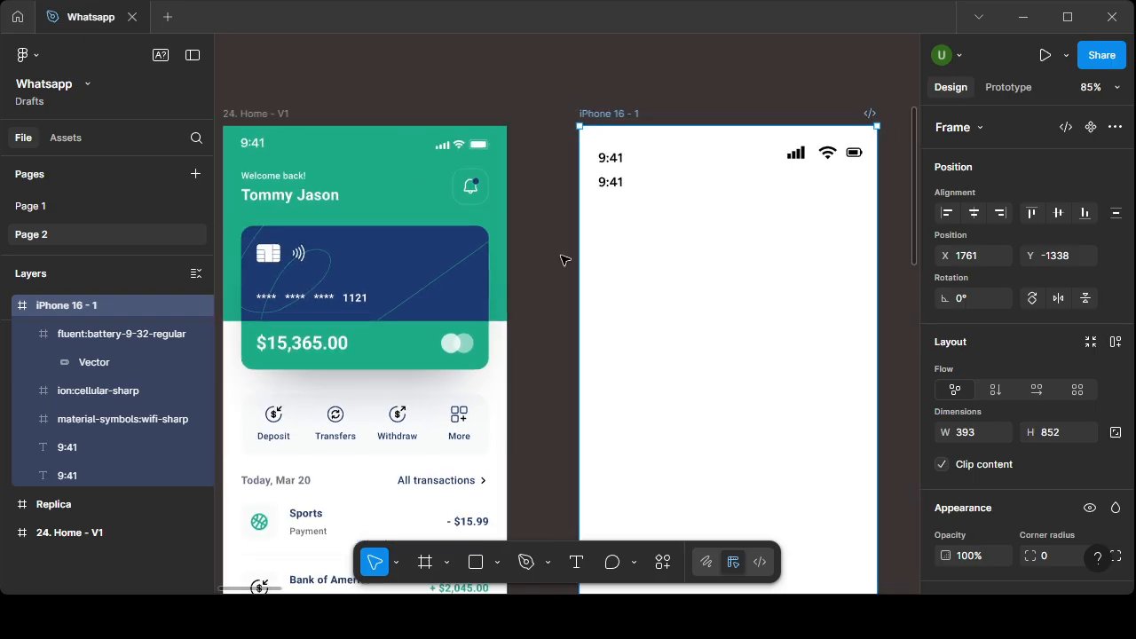
left_click(562, 256)
scroll(652, 229, "up", 2)
scroll(652, 229, "up", 2)
left_click(566, 148)
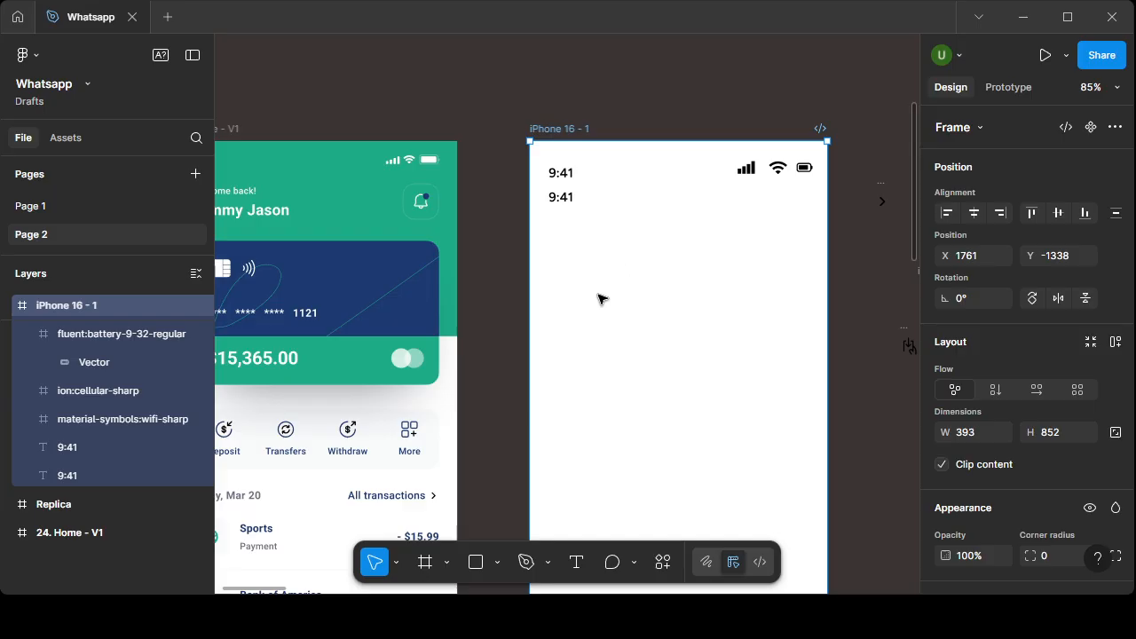
scroll(994, 408, "down", 5)
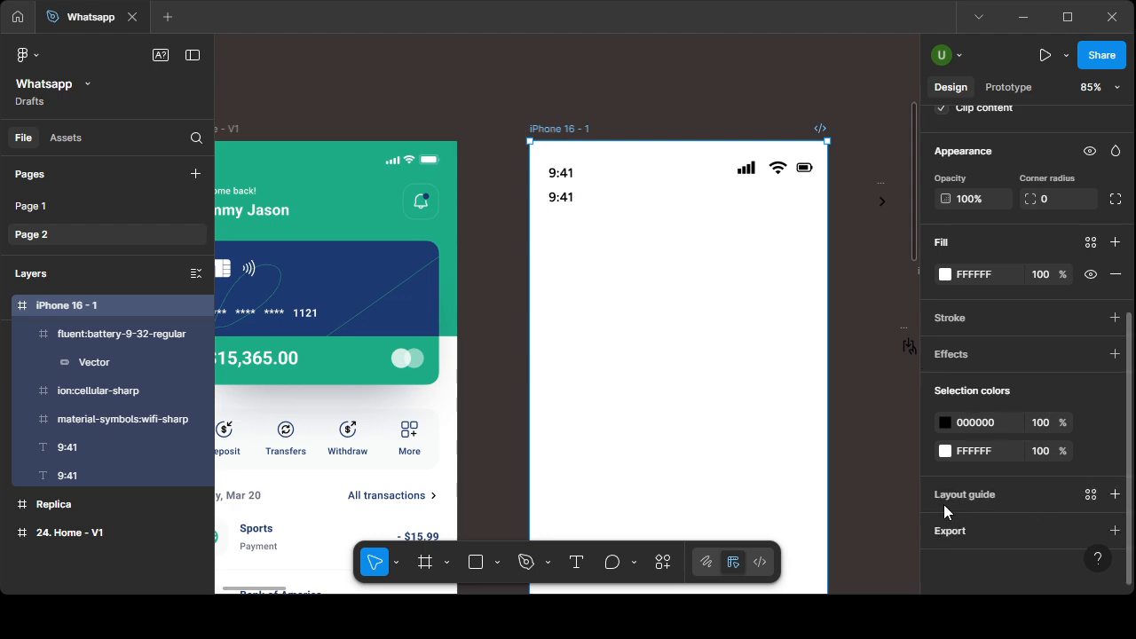
- Add a Columns layout guide to the iPhone 16 frame
left_click(1115, 494)
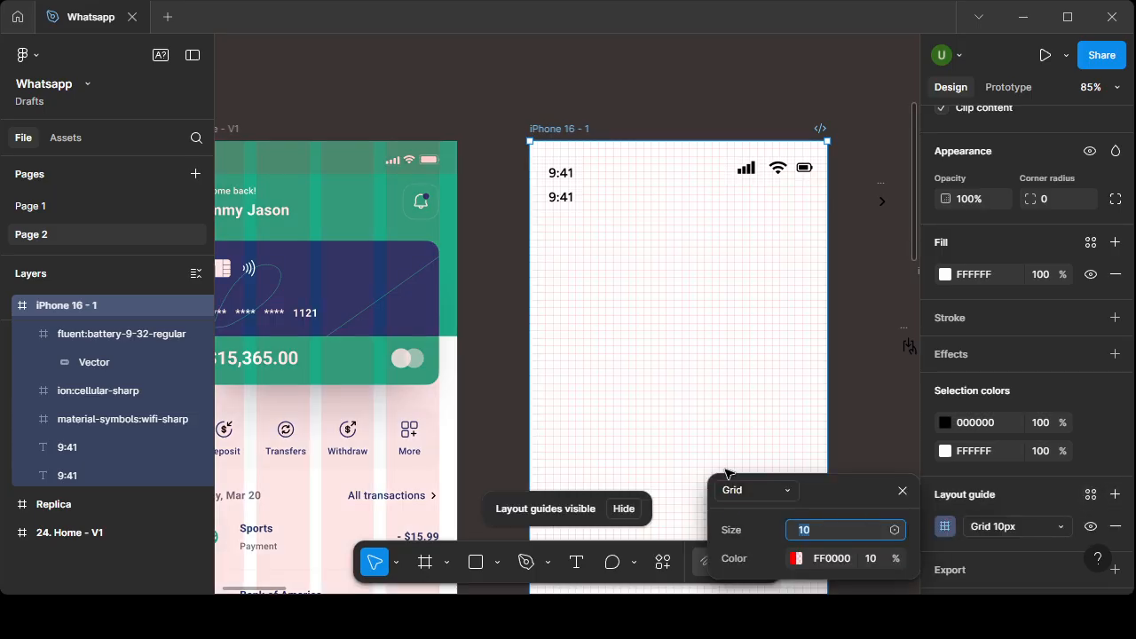
left_click(780, 493)
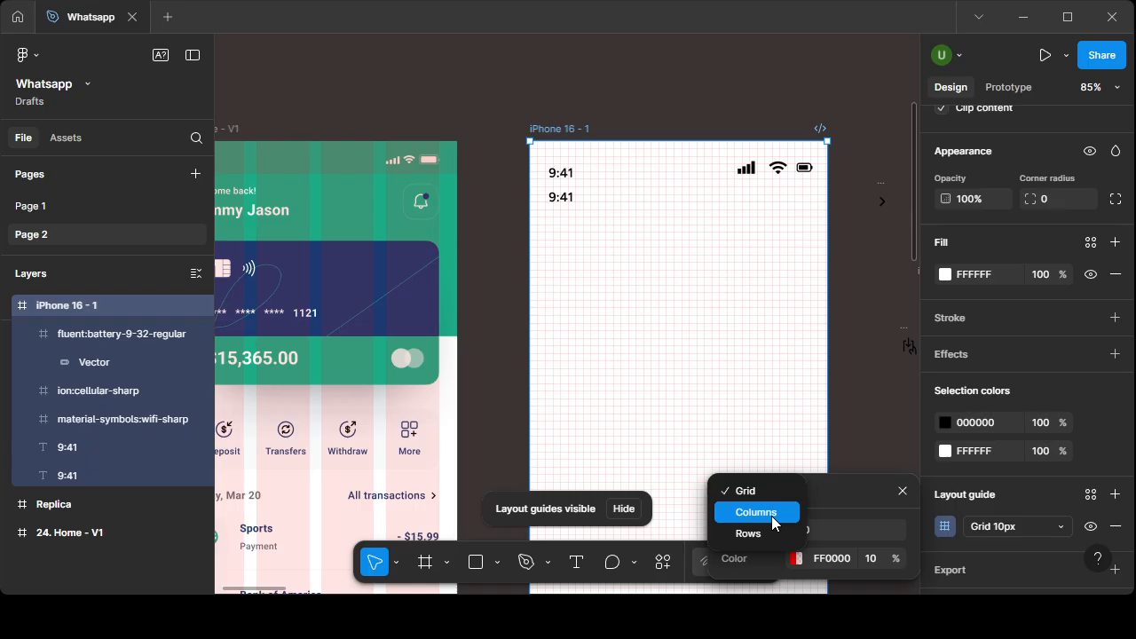
left_click(771, 513)
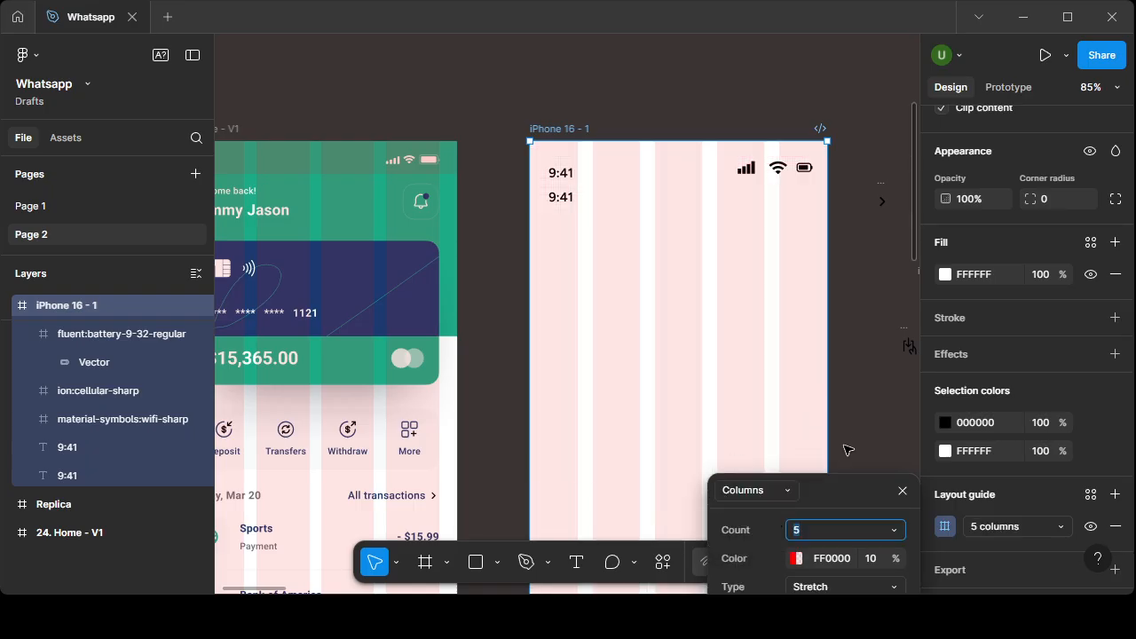
left_click_drag(835, 491, 855, 290)
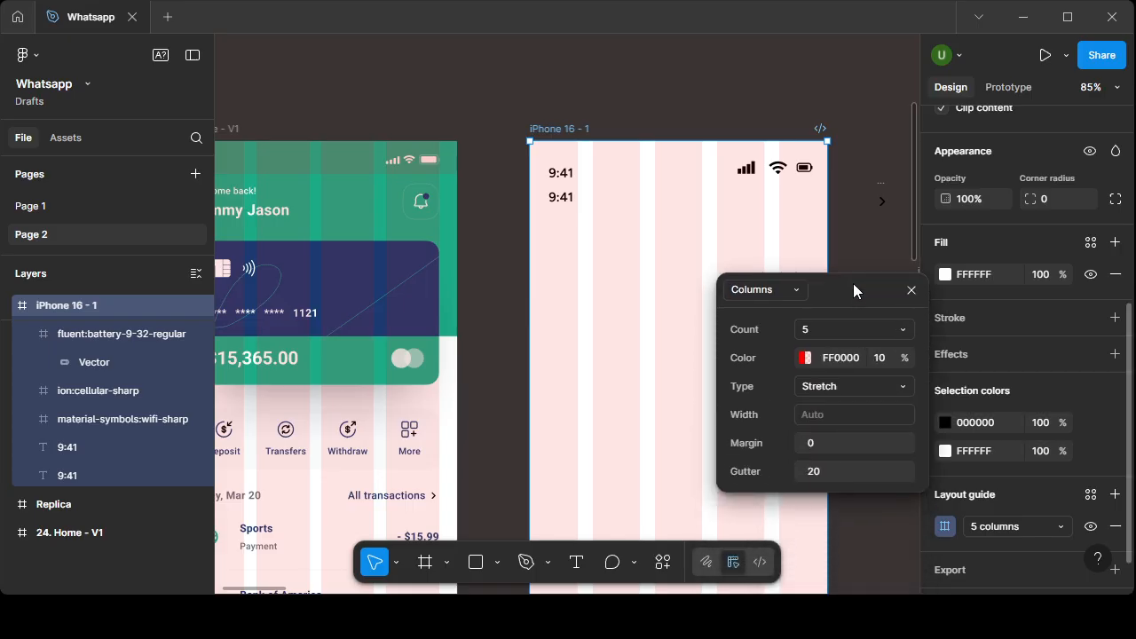
- Set the guide to 4 stretched columns with margin 30 and gutter 16
left_click(812, 329)
type("4")
left_click(840, 388)
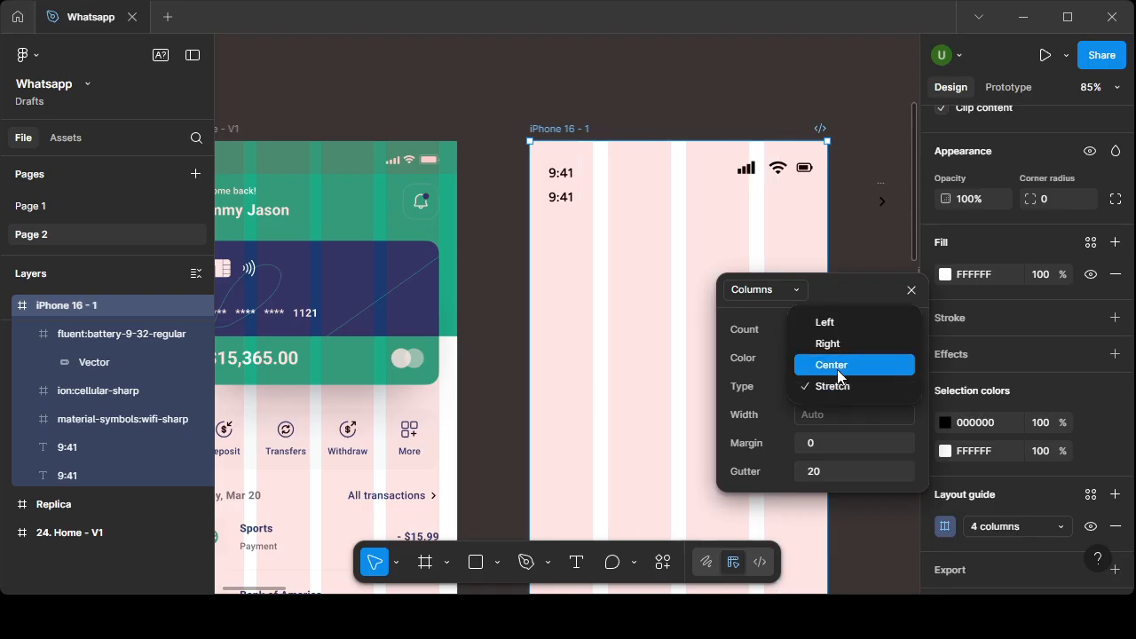
left_click(837, 390)
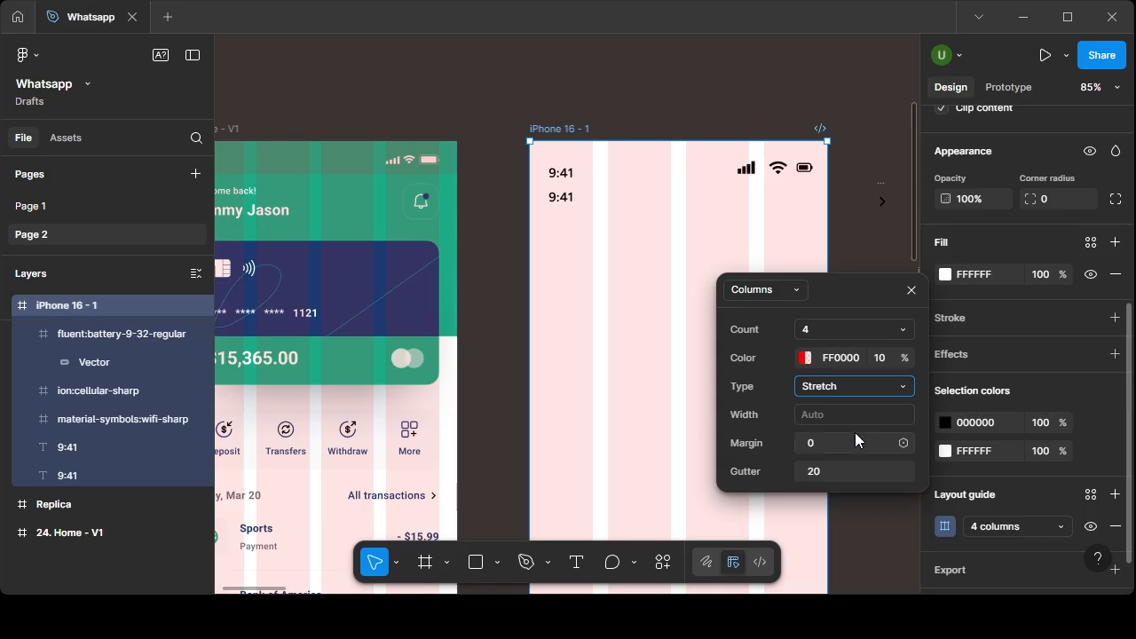
left_click(829, 442)
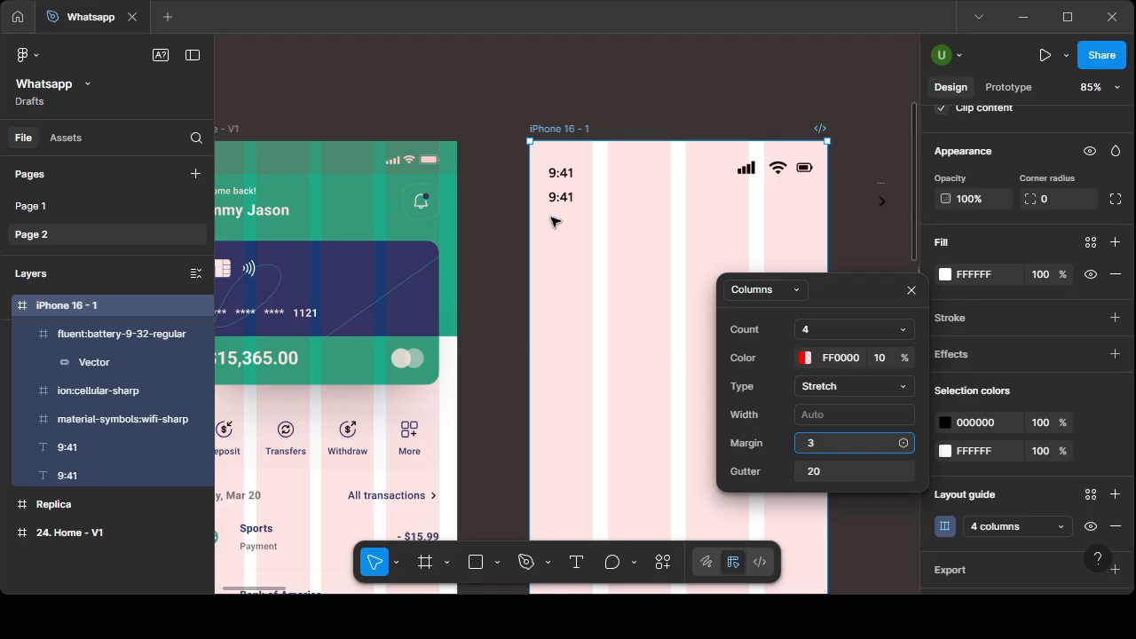
type("3")
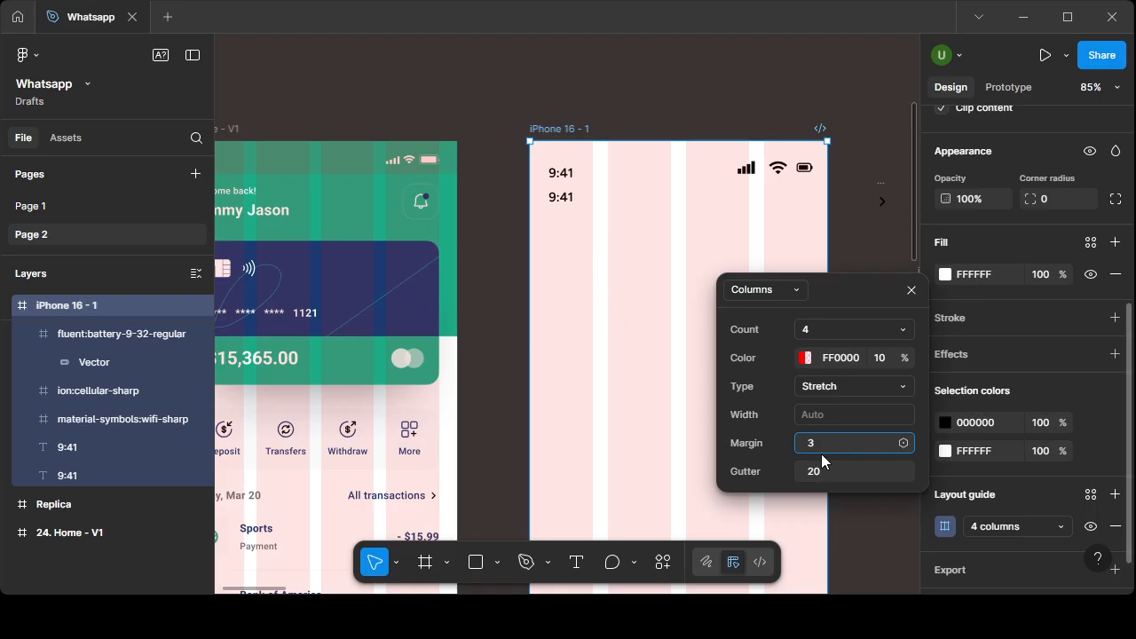
type("0")
left_click(823, 472)
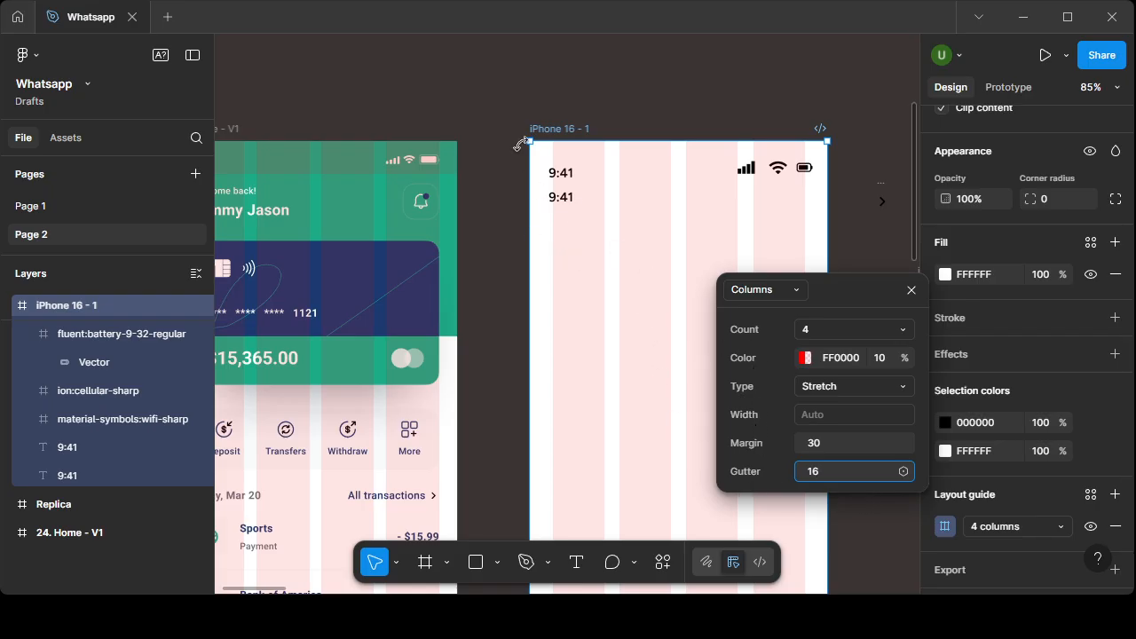
scroll(521, 146, "up", 3)
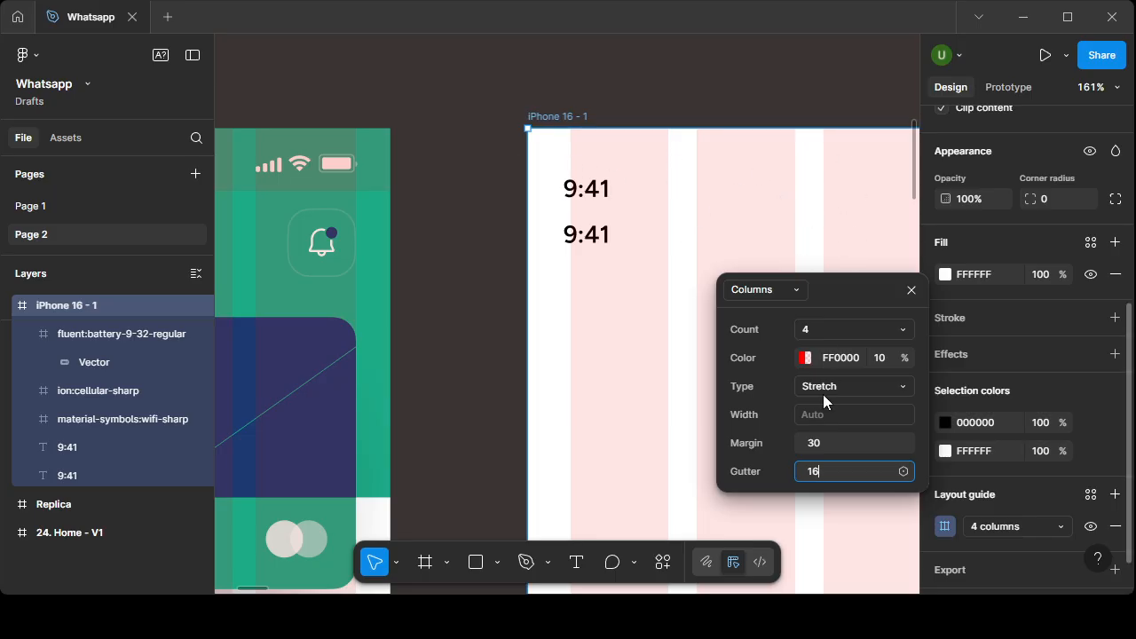
left_click(674, 373)
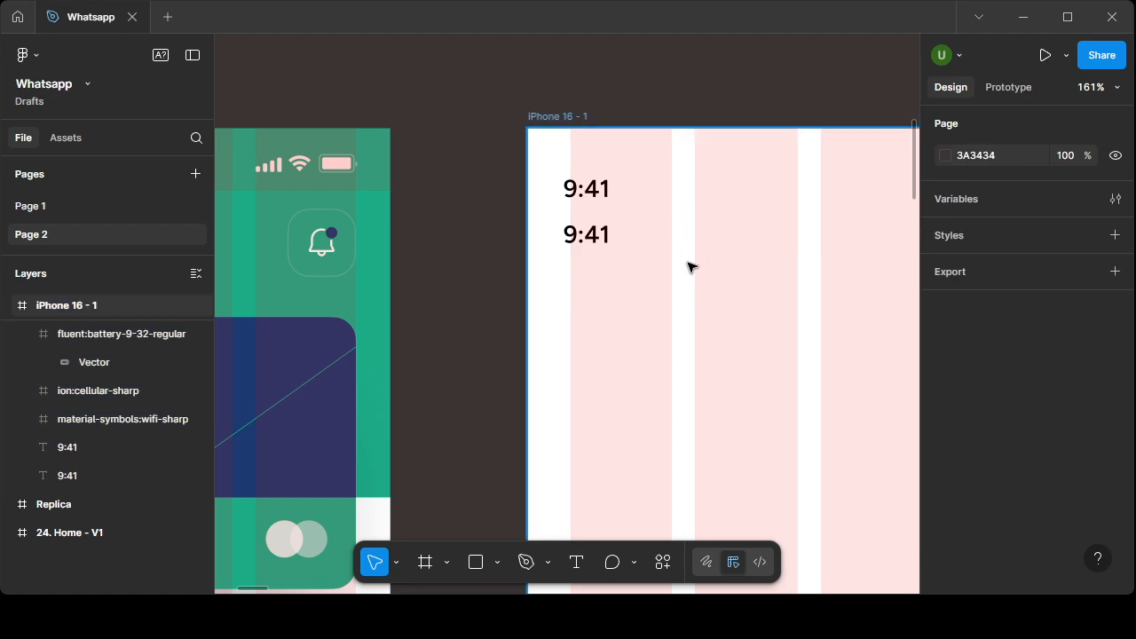
- Move the top 9:41 text to X 30, Y 26 on the first column edge
scroll(689, 264, "down", 5)
scroll(769, 266, "up", 3)
scroll(657, 277, "up", 2)
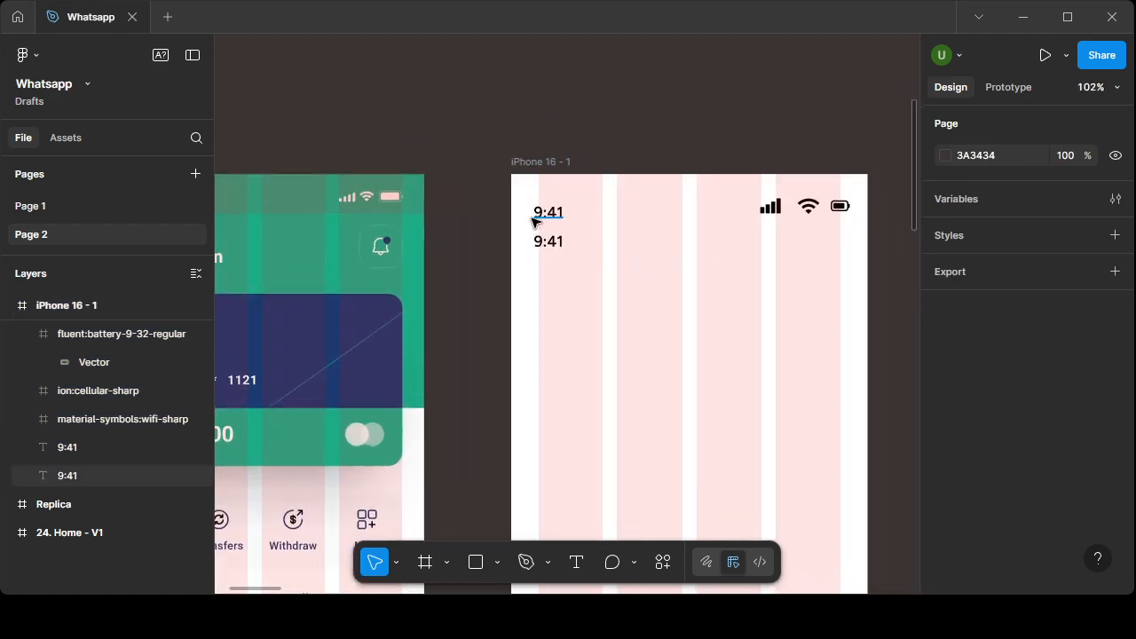
left_click_drag(540, 214, 552, 222)
scroll(553, 237, "up", 8)
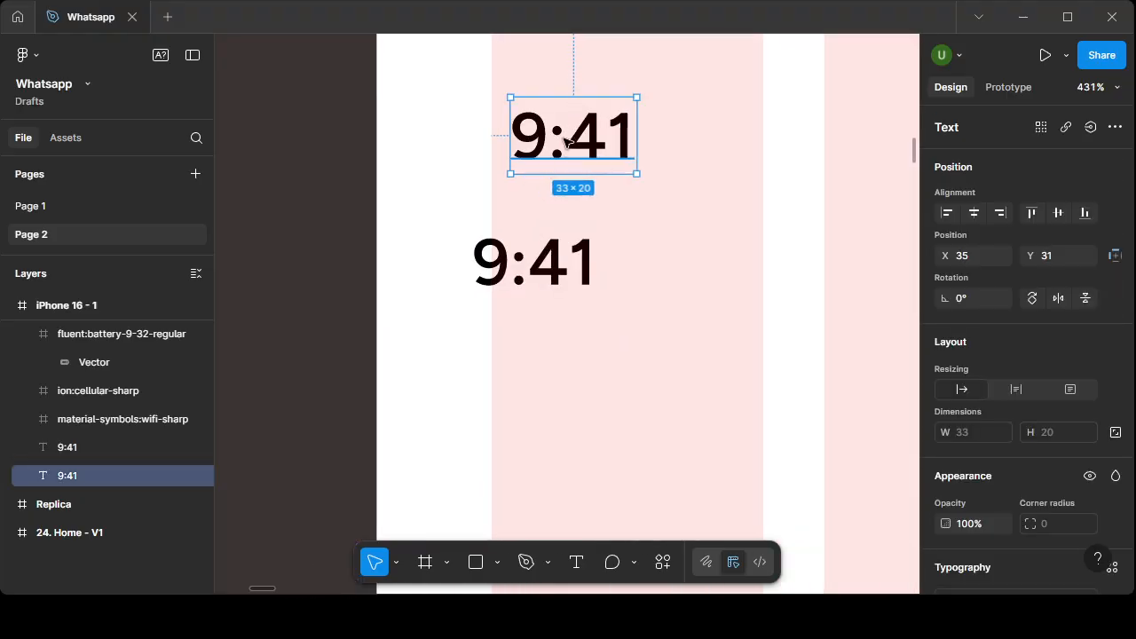
left_click_drag(566, 142, 542, 122)
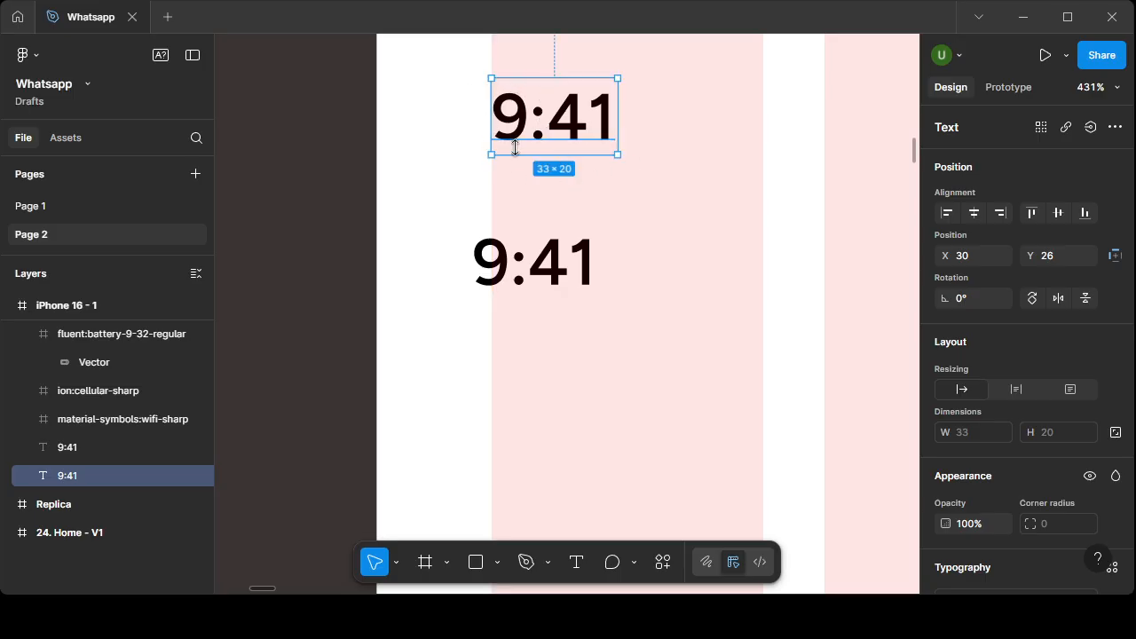
- Show rulers along the canvas edges via the main menu's View > Rulers
left_click(27, 55)
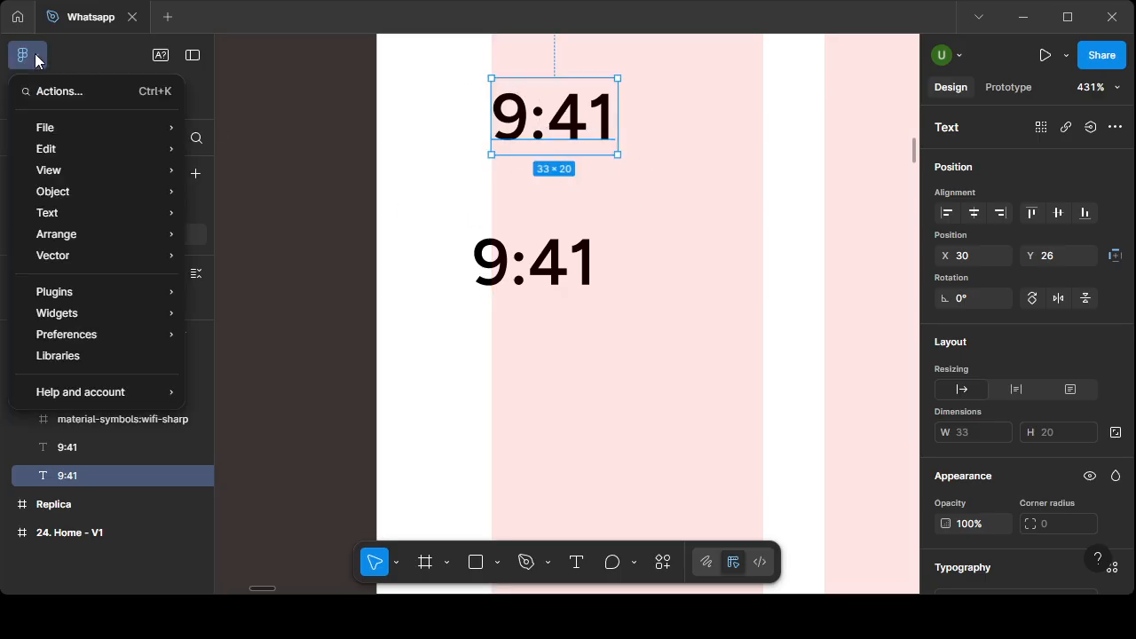
mouse_move(62, 153)
mouse_move(67, 124)
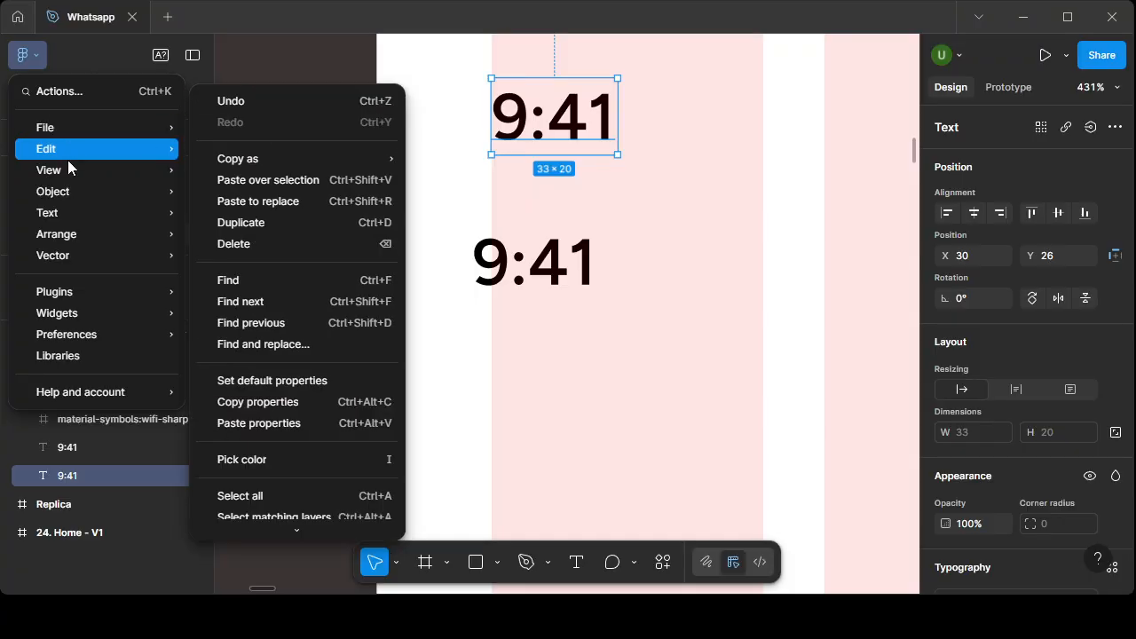
mouse_move(68, 173)
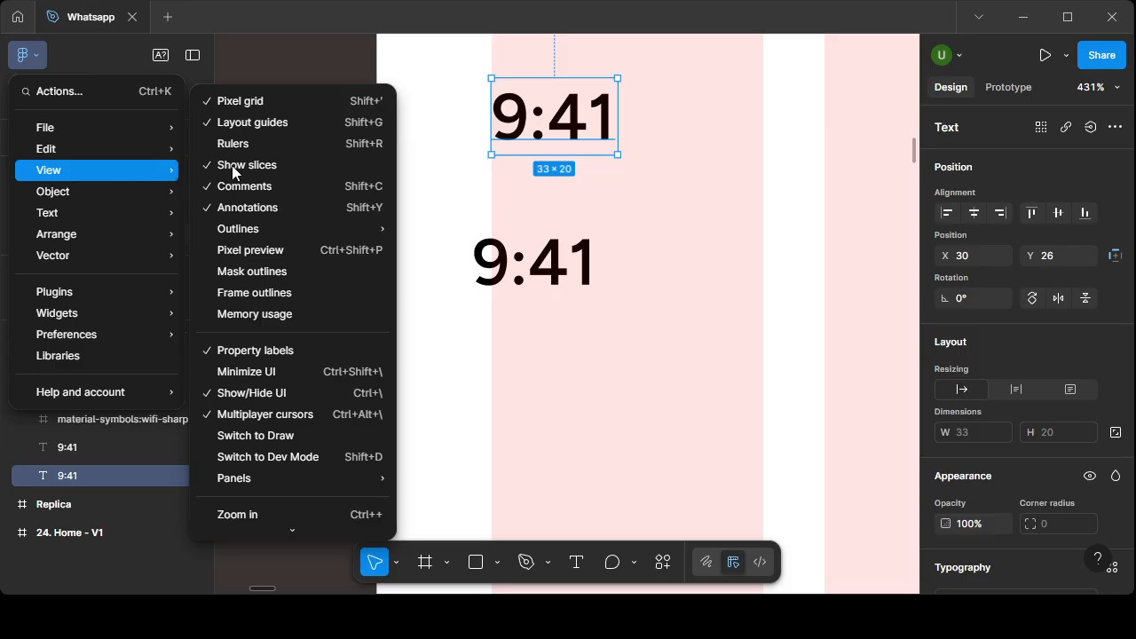
left_click(212, 146)
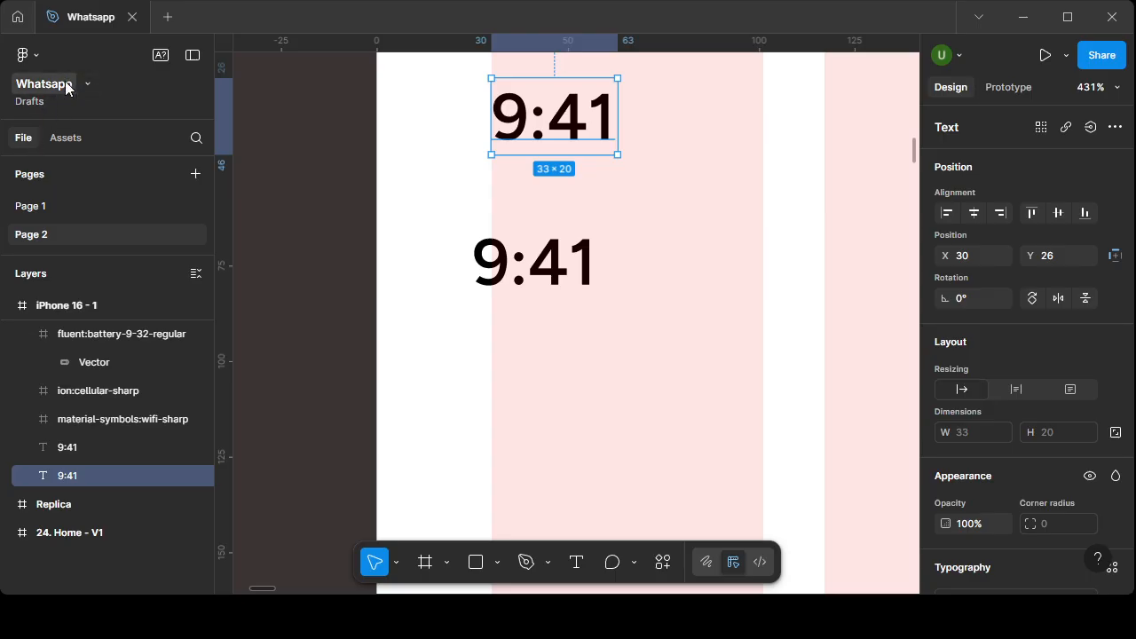
left_click(25, 57)
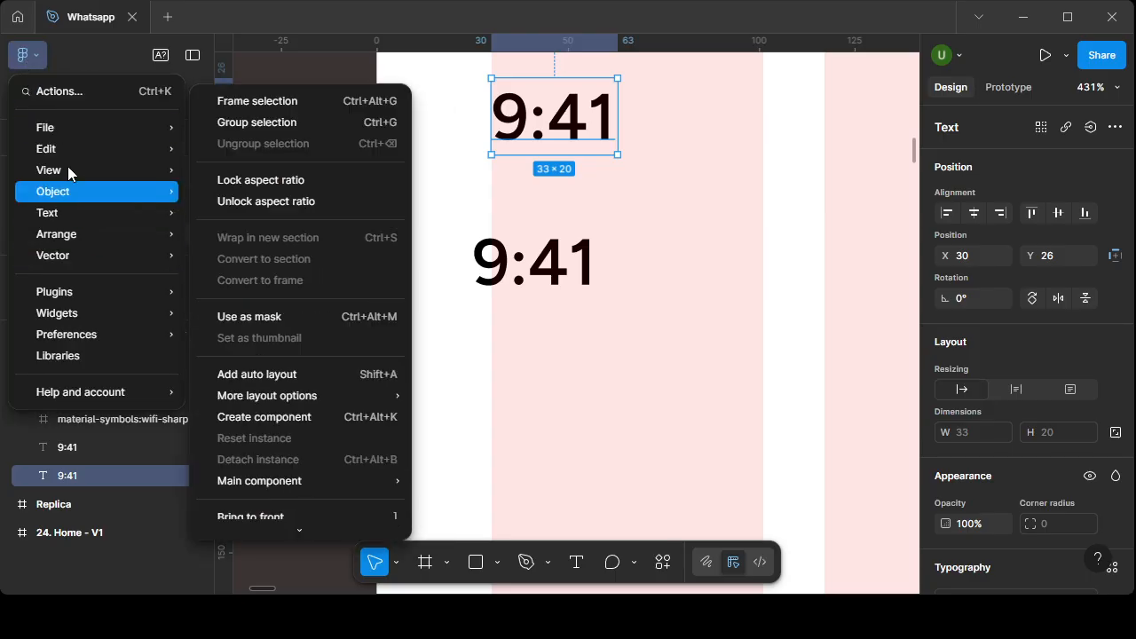
mouse_move(62, 169)
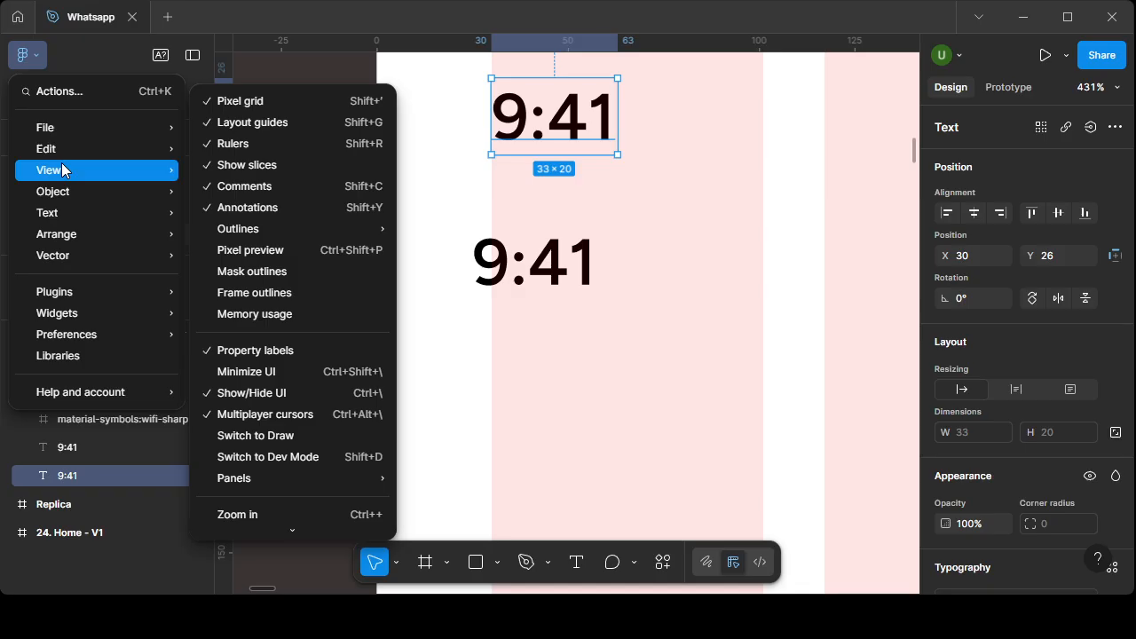
left_click(524, 202)
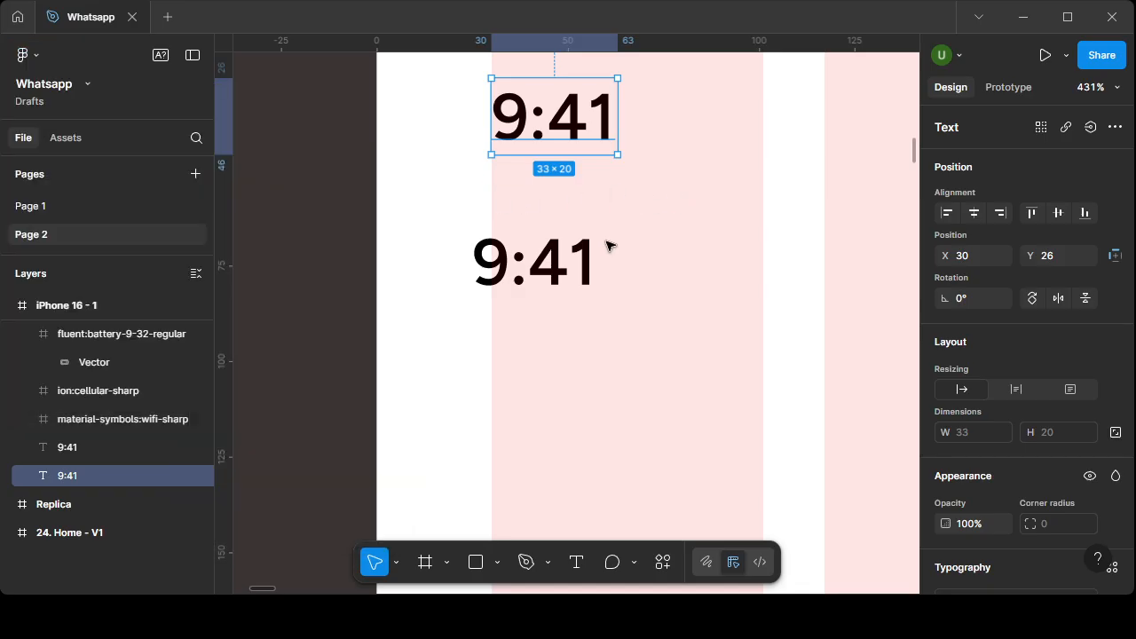
scroll(609, 246, "down", 10)
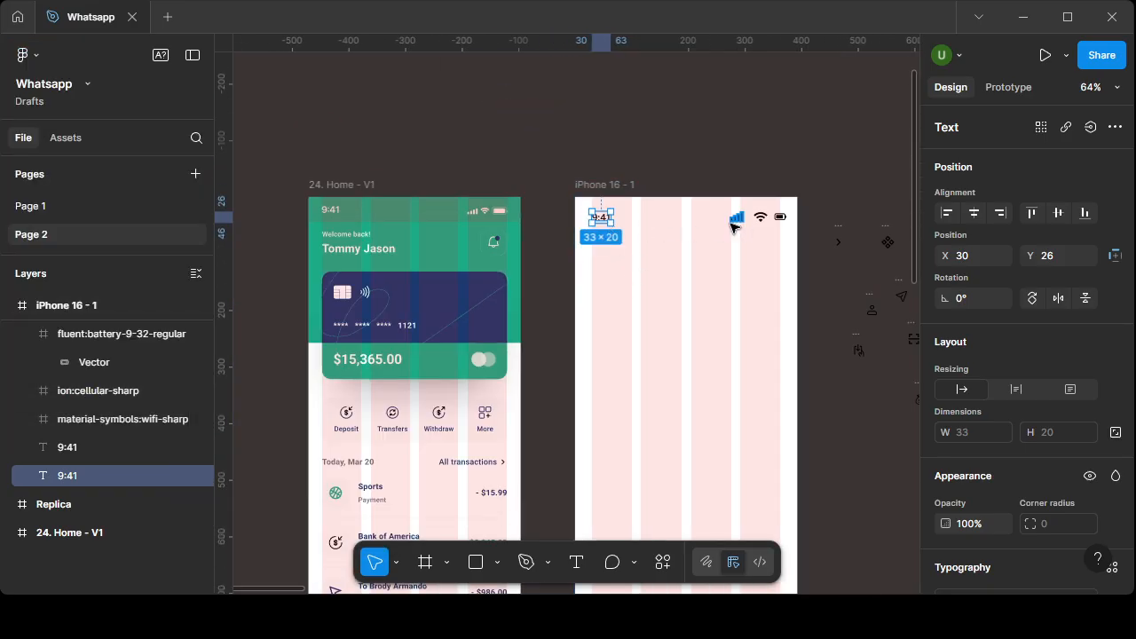
- Undo the cellular icon's stray move and bring the wifi and battery icons closer together
scroll(736, 228, "up", 5)
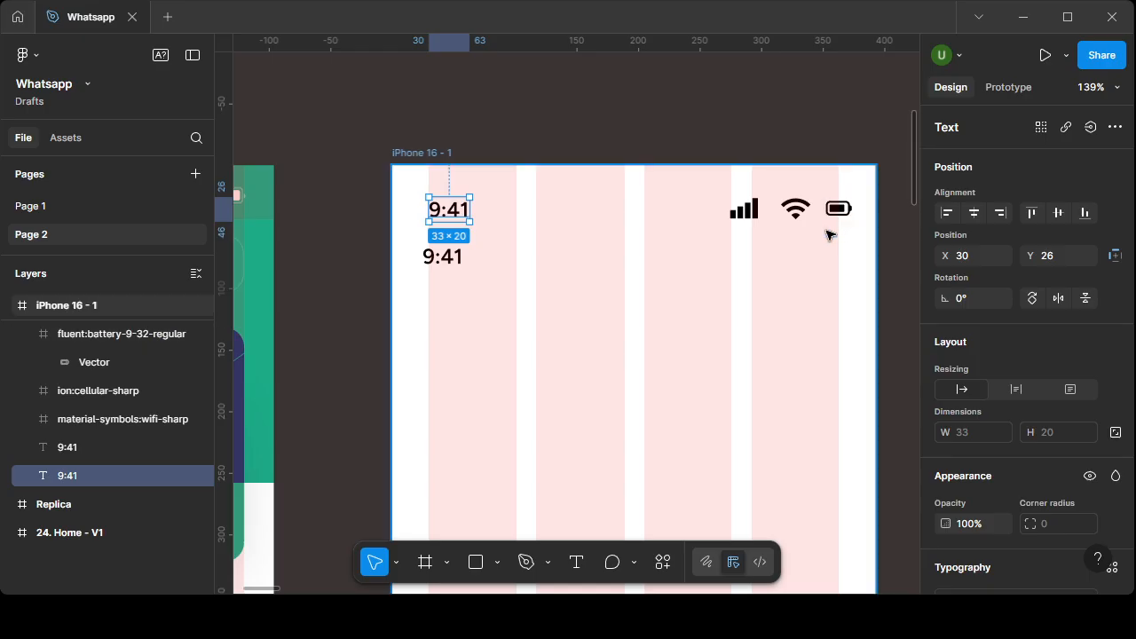
scroll(824, 232, "up", 3)
left_click(714, 204)
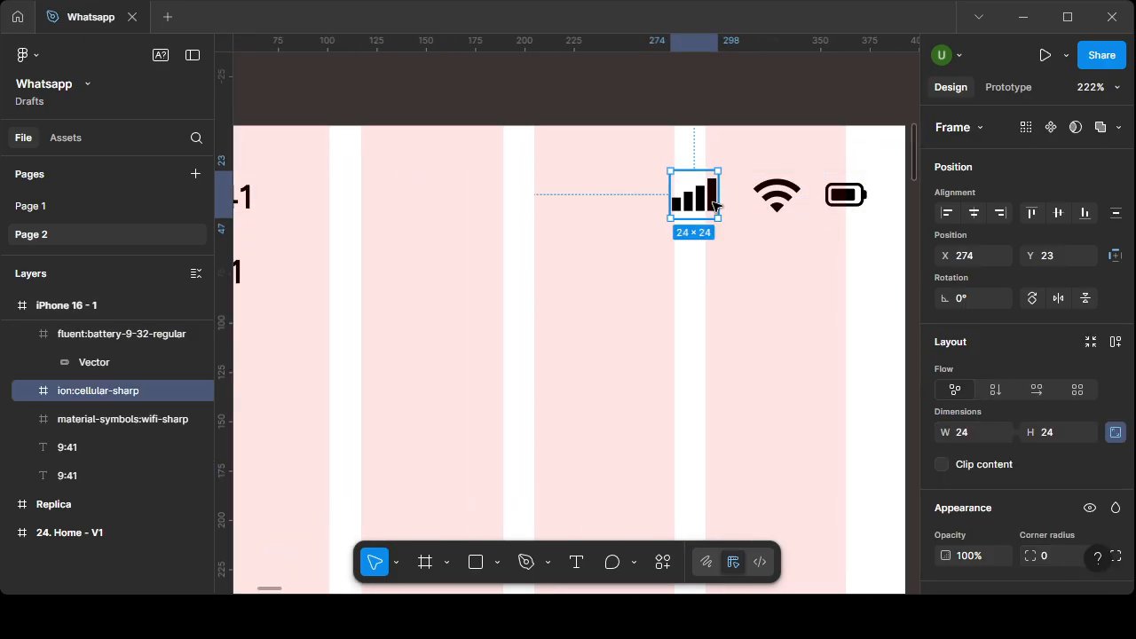
key("ctrl+z")
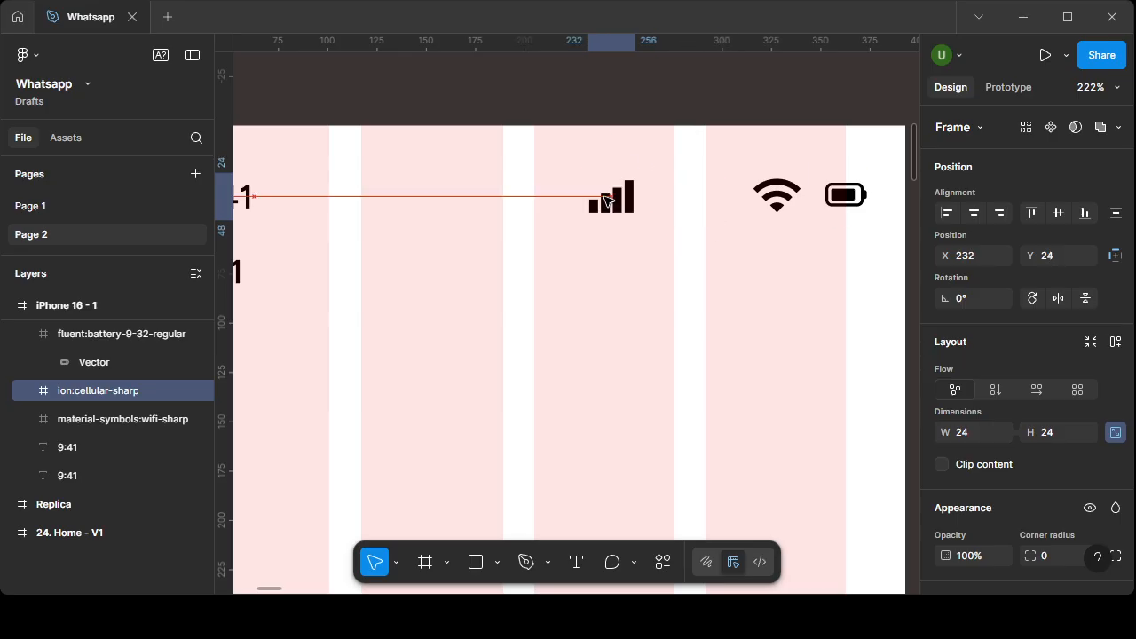
left_click(777, 197)
left_click_drag(777, 197, 698, 197)
left_click_drag(856, 199, 832, 199)
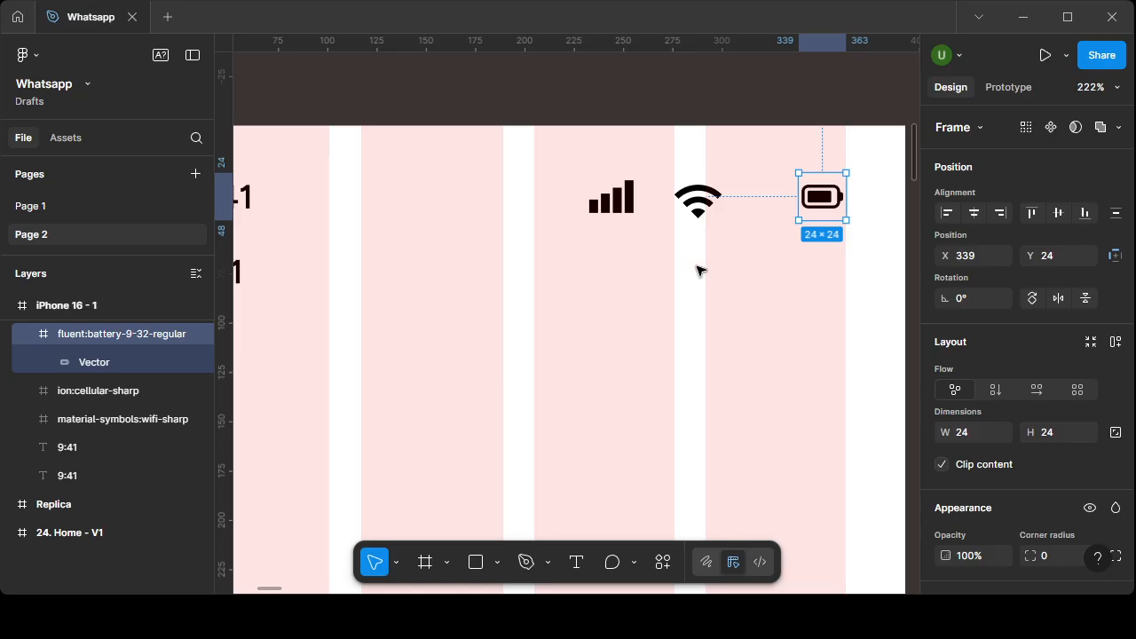
- Line up wifi and cellular icons, cellular at X 271, then marquee-select all three icons
scroll(698, 271, "down", 8)
scroll(698, 274, "up", 3)
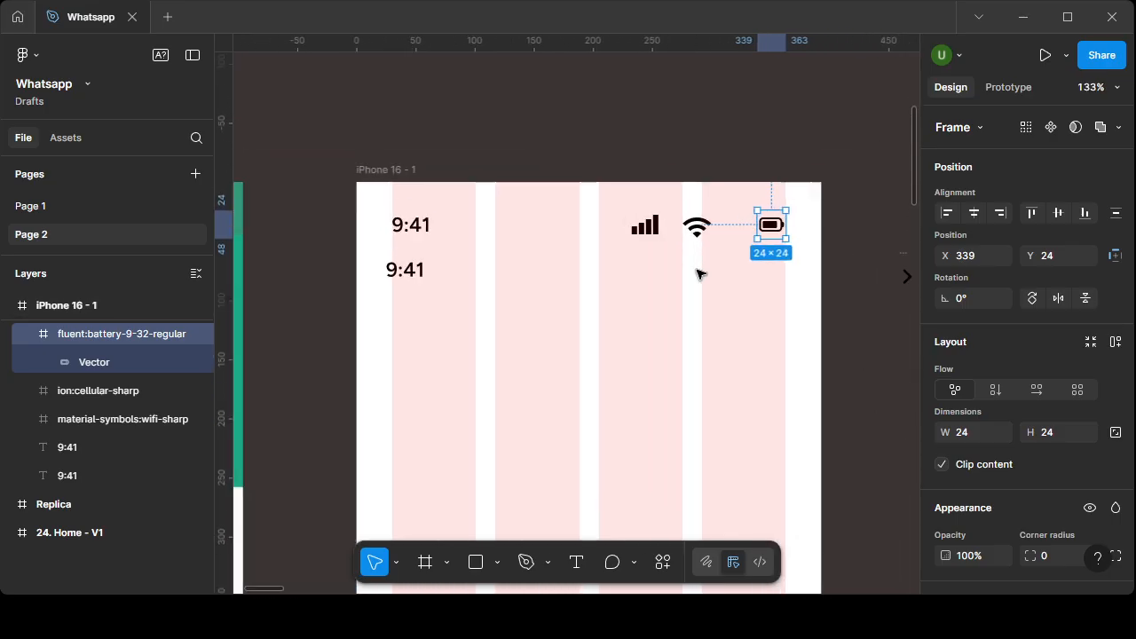
scroll(697, 274, "up", 3)
left_click_drag(698, 213, 736, 213)
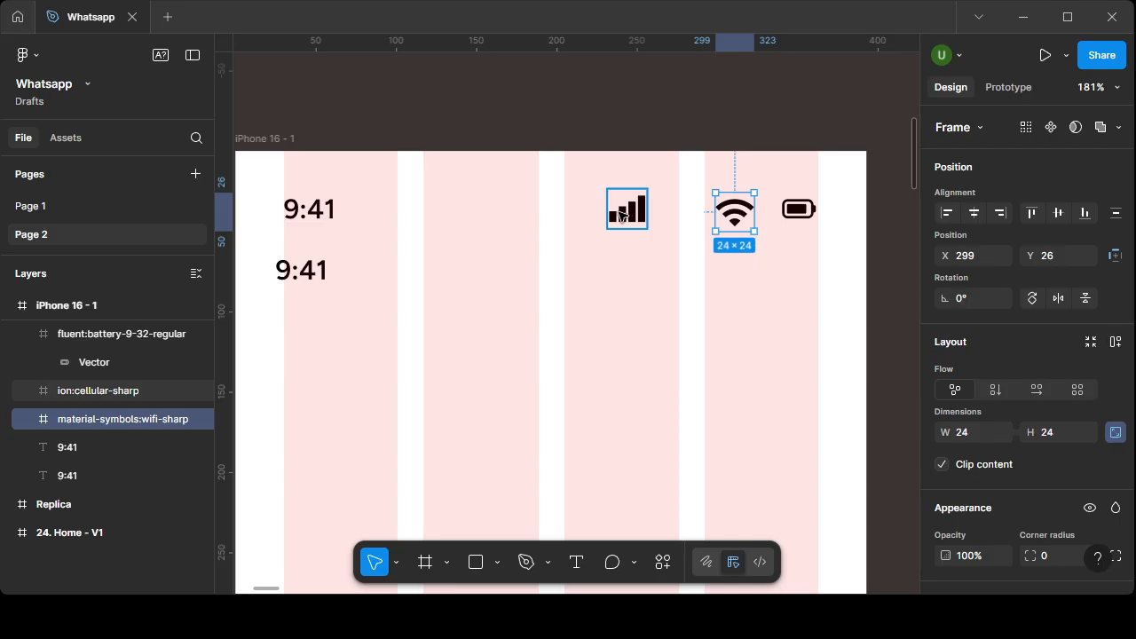
left_click_drag(622, 216, 753, 211)
left_click_drag(681, 210, 691, 211)
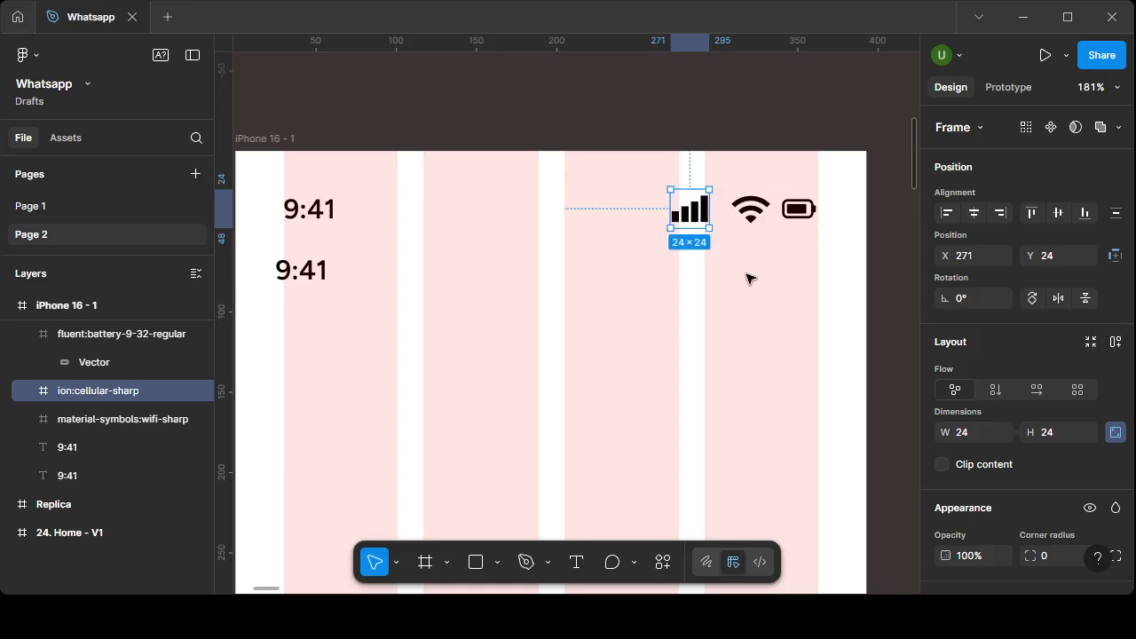
left_click(747, 279)
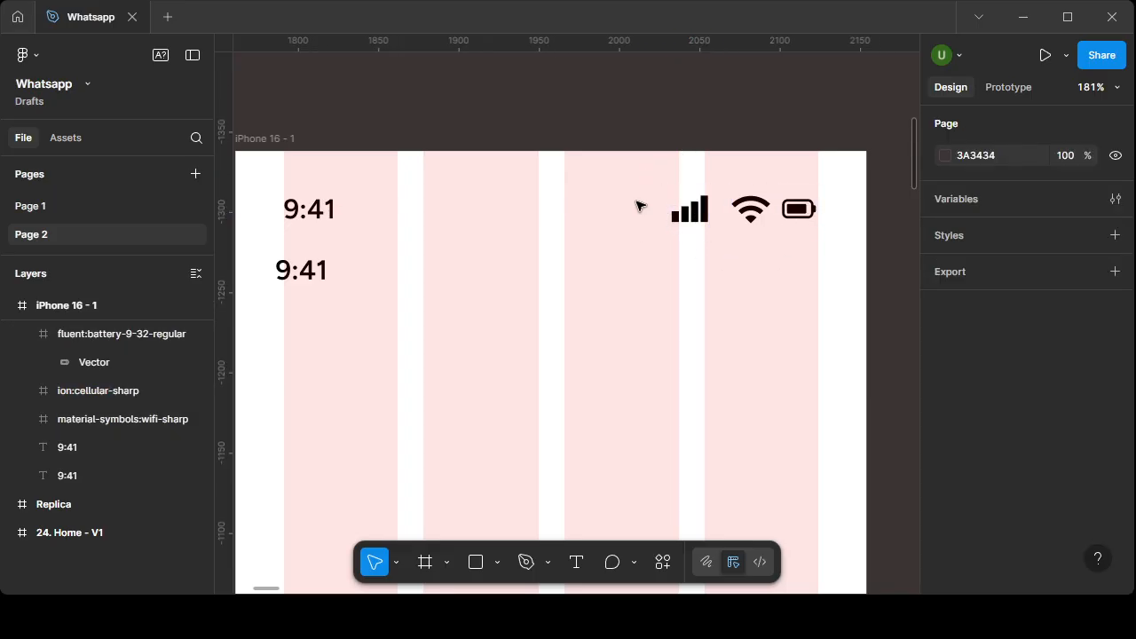
left_click_drag(636, 165, 831, 277)
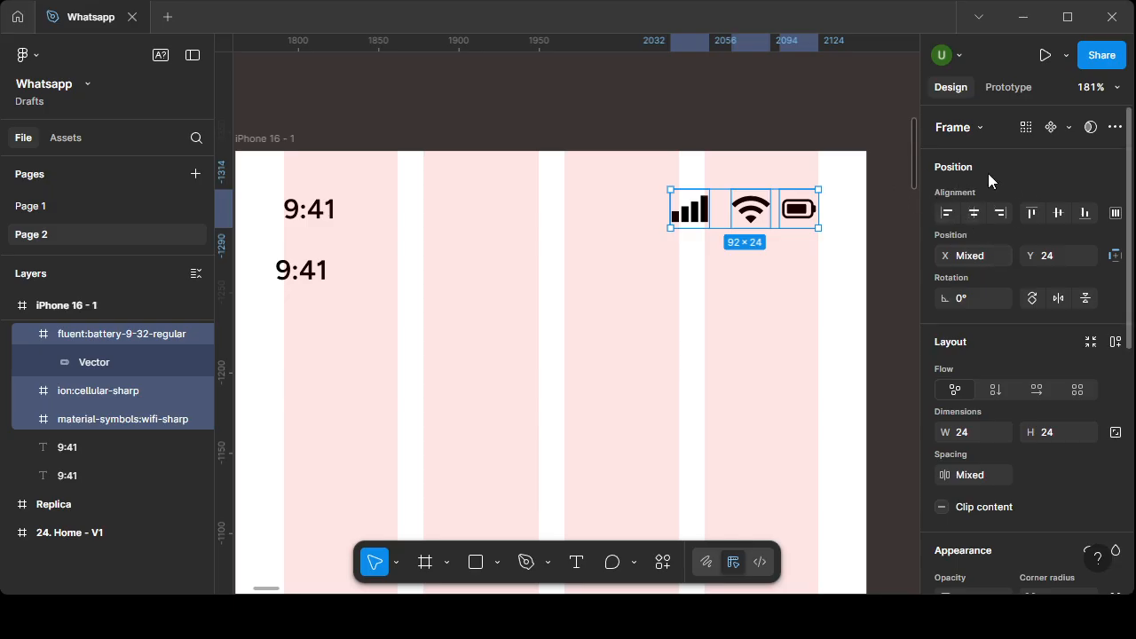
left_click(948, 213)
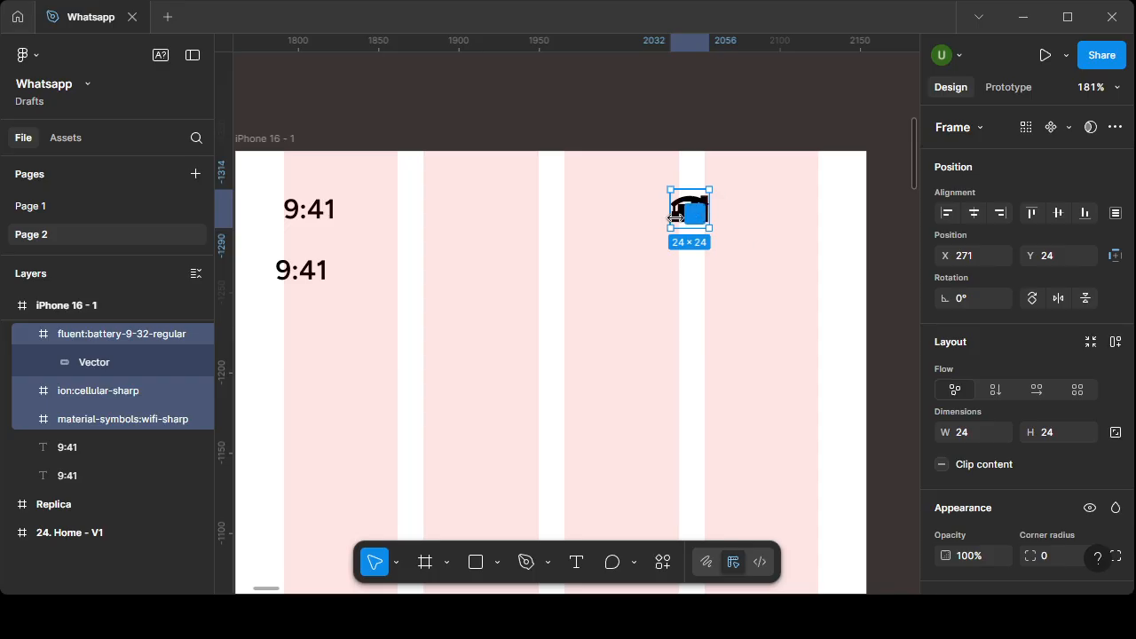
key("ctrl+alt+t")
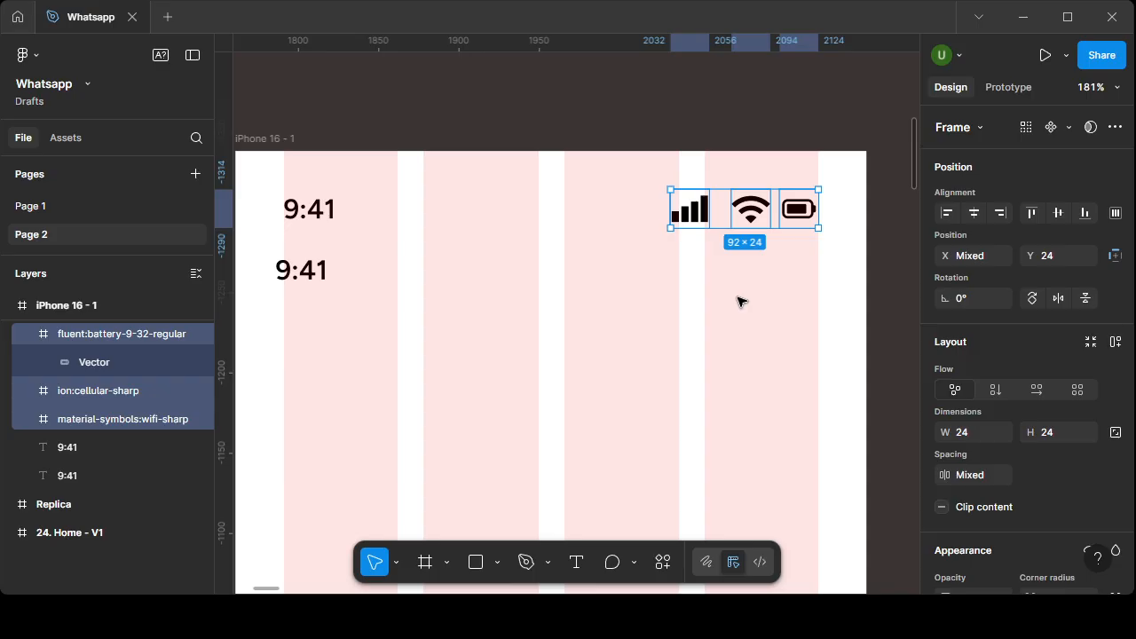
left_click(1060, 213)
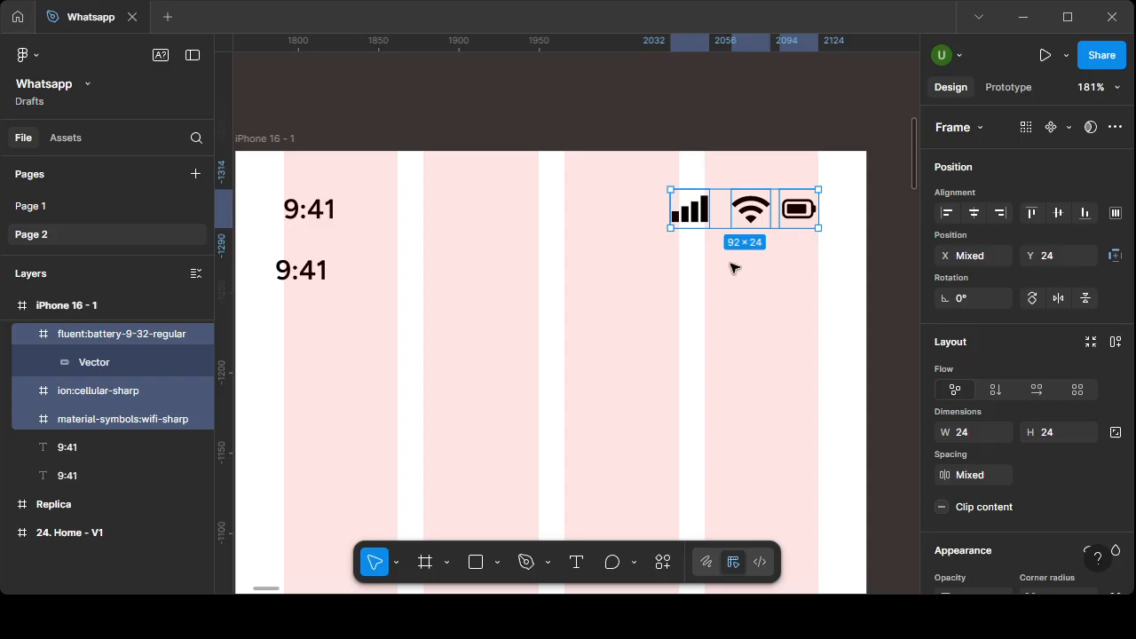
left_click(310, 217, "shift")
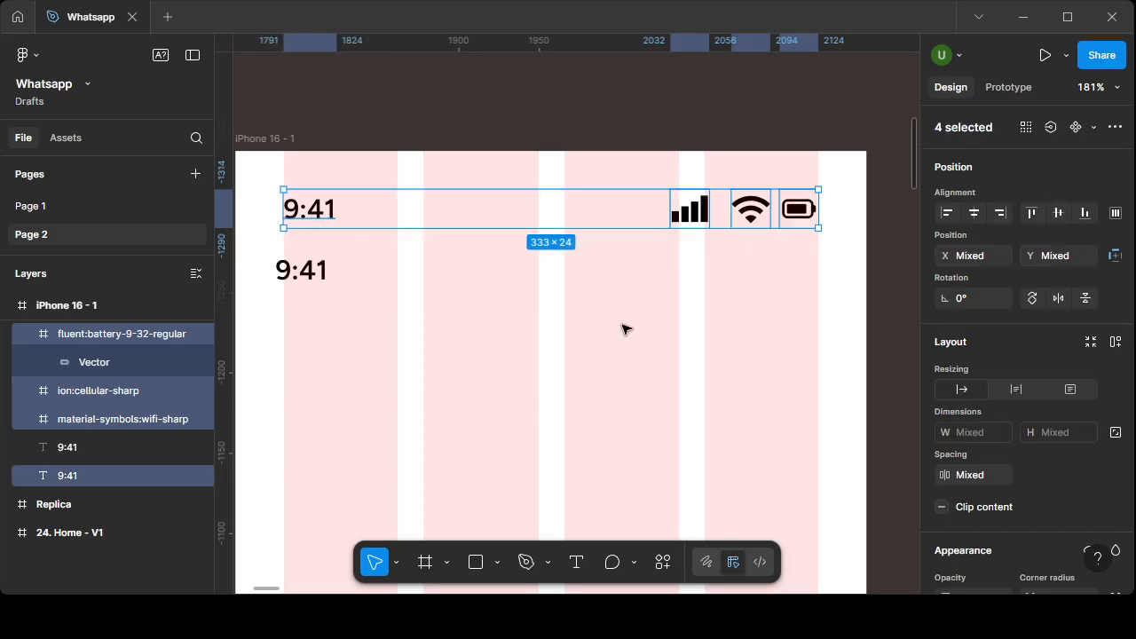
left_click(625, 329)
left_click(310, 222)
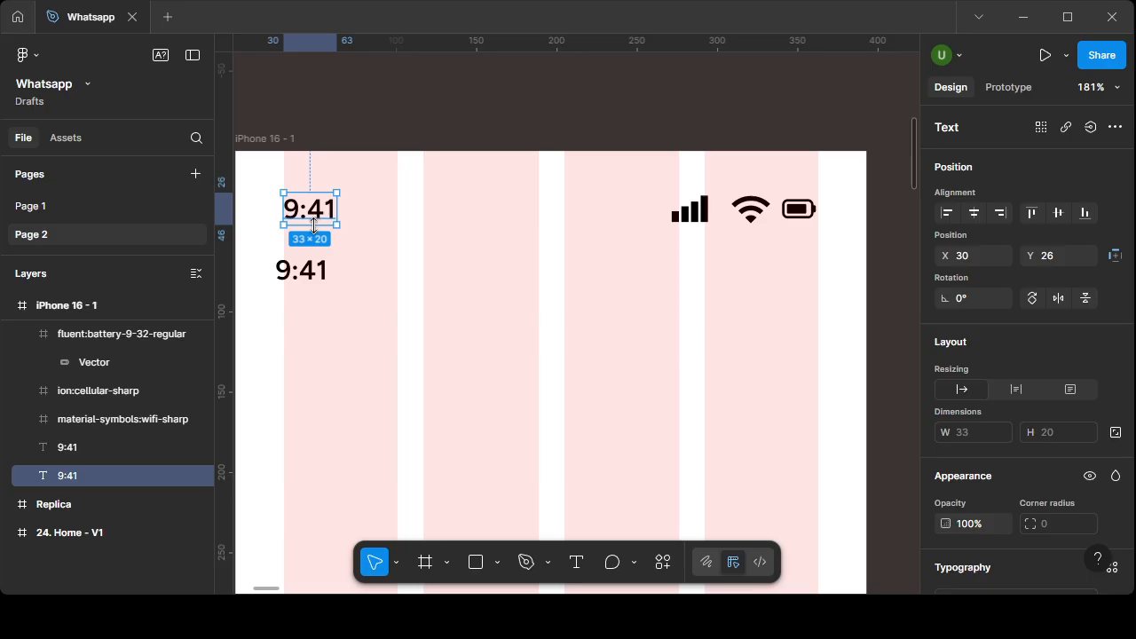
scroll(313, 226, "up", 5)
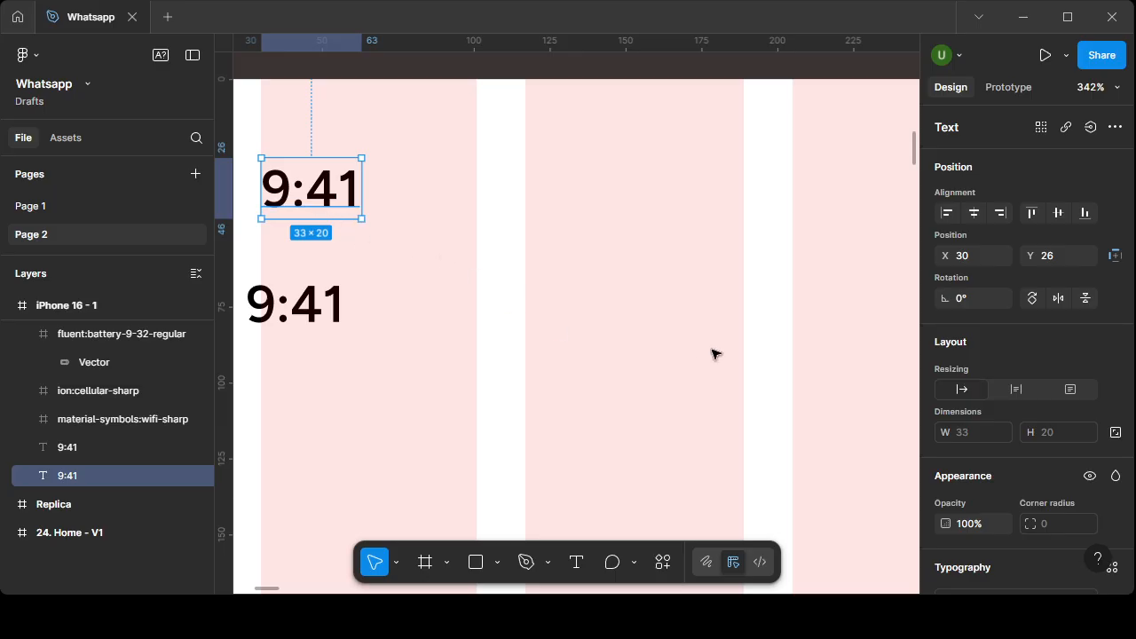
- Turn on Vertical trim in Typography settings for the first 9:41 text
scroll(1021, 332, "down", 2)
scroll(1010, 346, "down", 2)
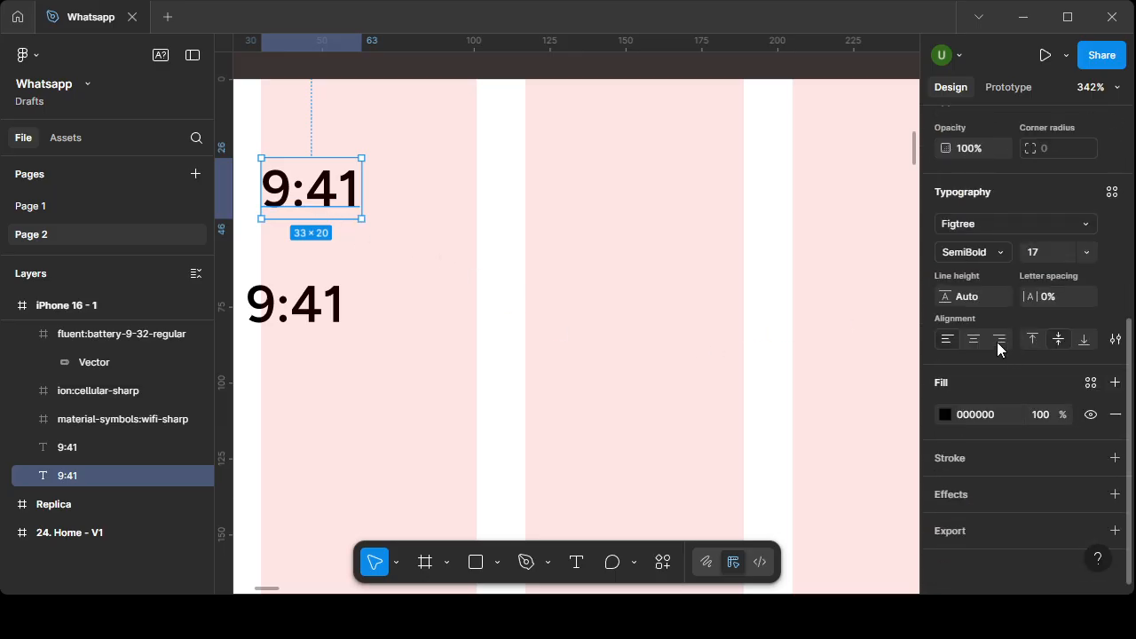
left_click(1116, 340)
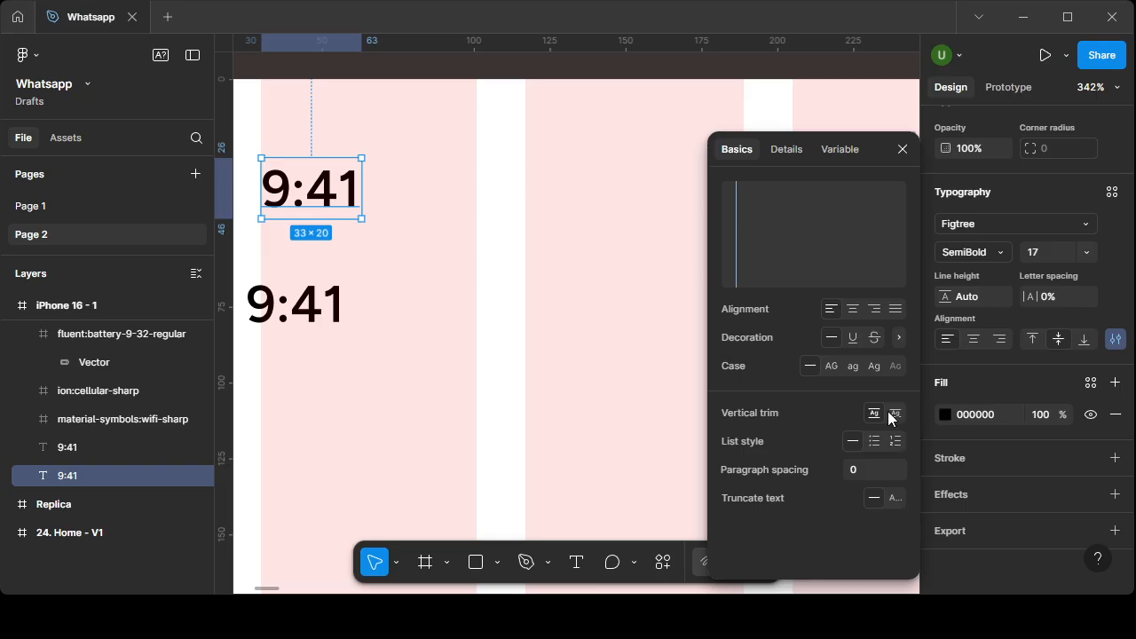
left_click(896, 415)
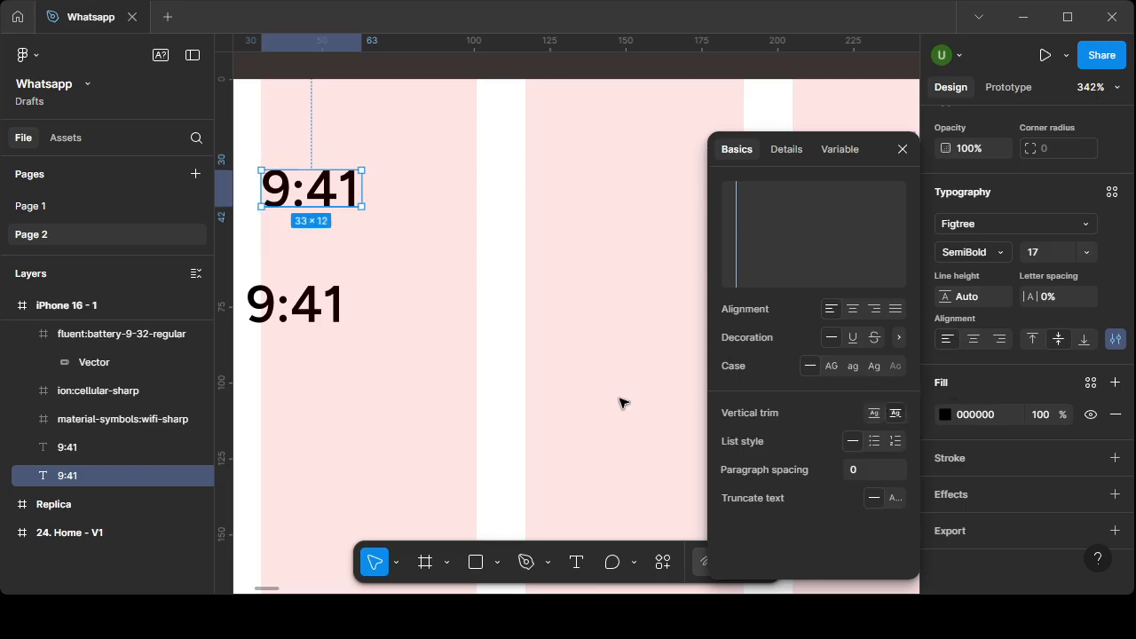
left_click(902, 149)
scroll(559, 222, "down", 5)
key("Escape")
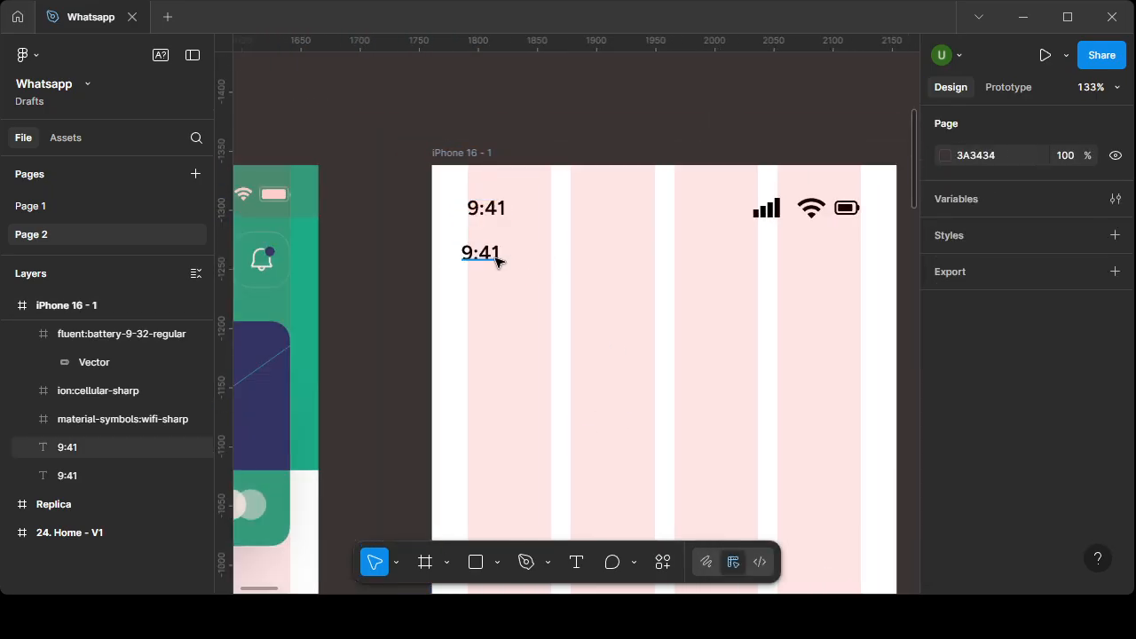
- Turn on Vertical trim for the lower 9:41 text as well
left_click(493, 258)
scroll(1082, 349, "down", 5)
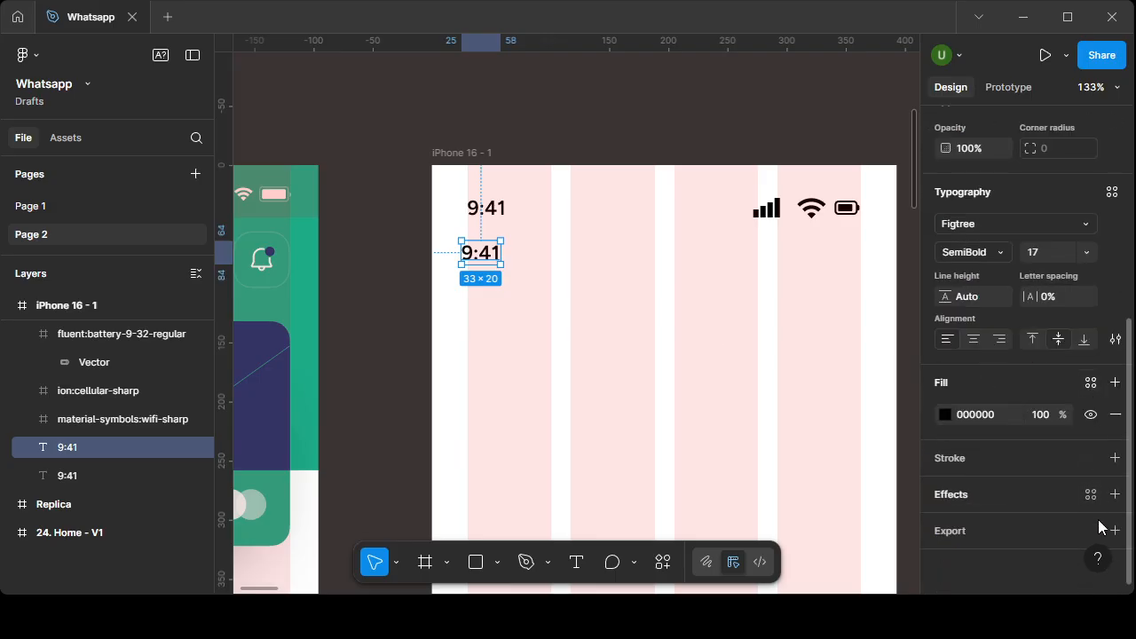
left_click(1115, 339)
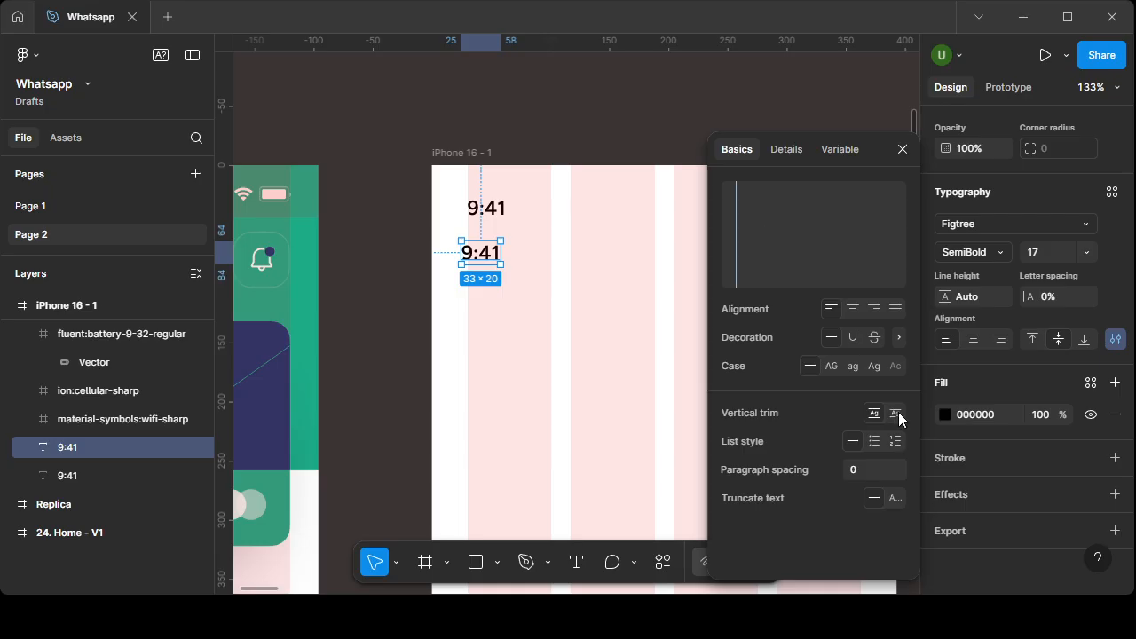
left_click(896, 413)
left_click(613, 399)
- Marquee-select the 9:41 time and the three status icons, then clear the selection
scroll(452, 317, "right", 3)
scroll(452, 317, "up", 2)
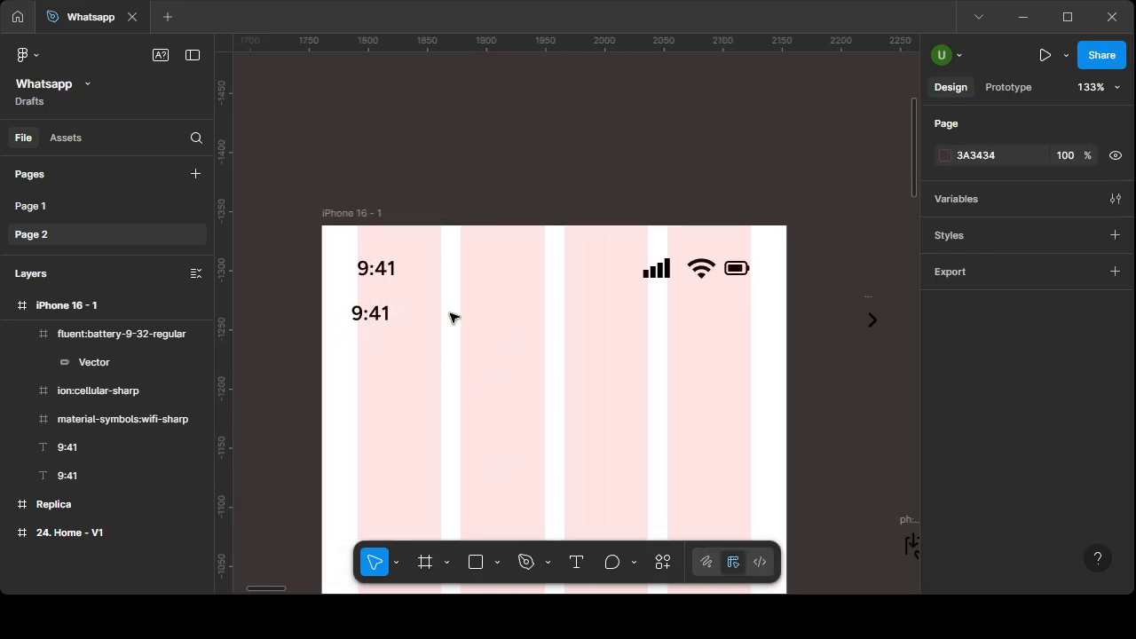
left_click(397, 269)
left_click(346, 251)
left_click_drag(346, 251, 810, 291)
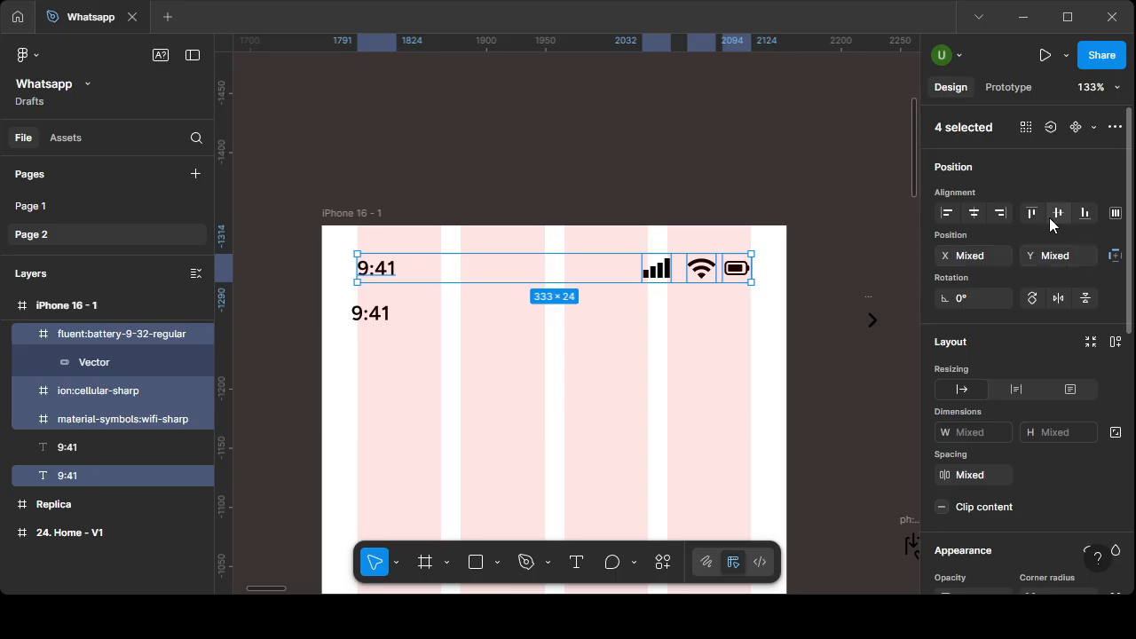
left_click(557, 355)
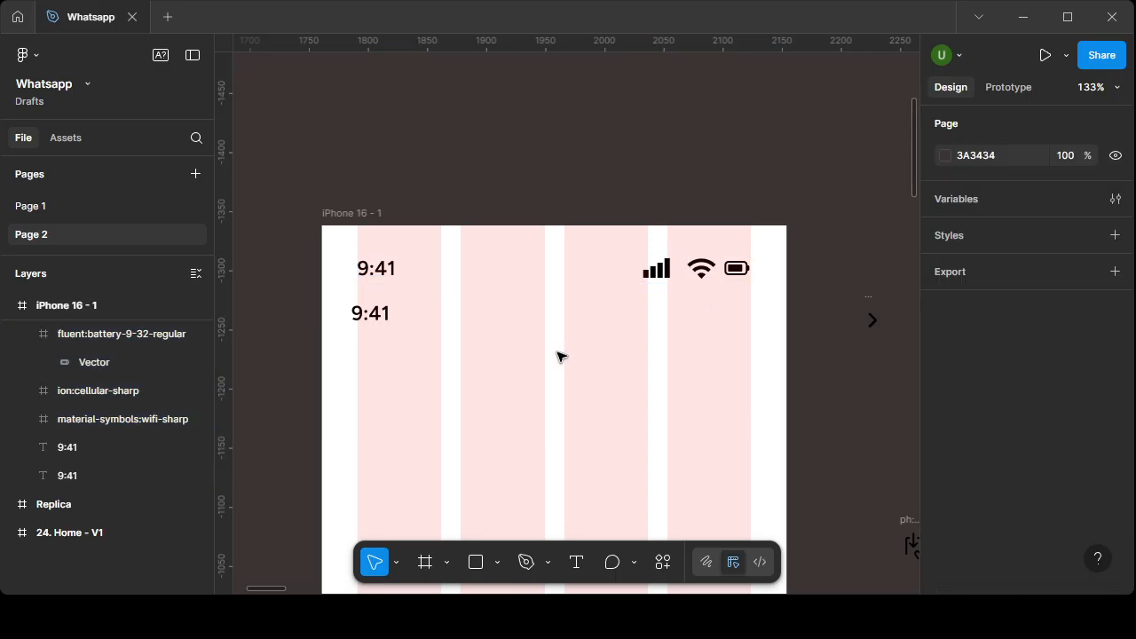
scroll(532, 346, "down", 1)
- Move the second 9:41 text to X 31, Y 82 and retype it as 'Welcome back!'
scroll(428, 310, "down", 5)
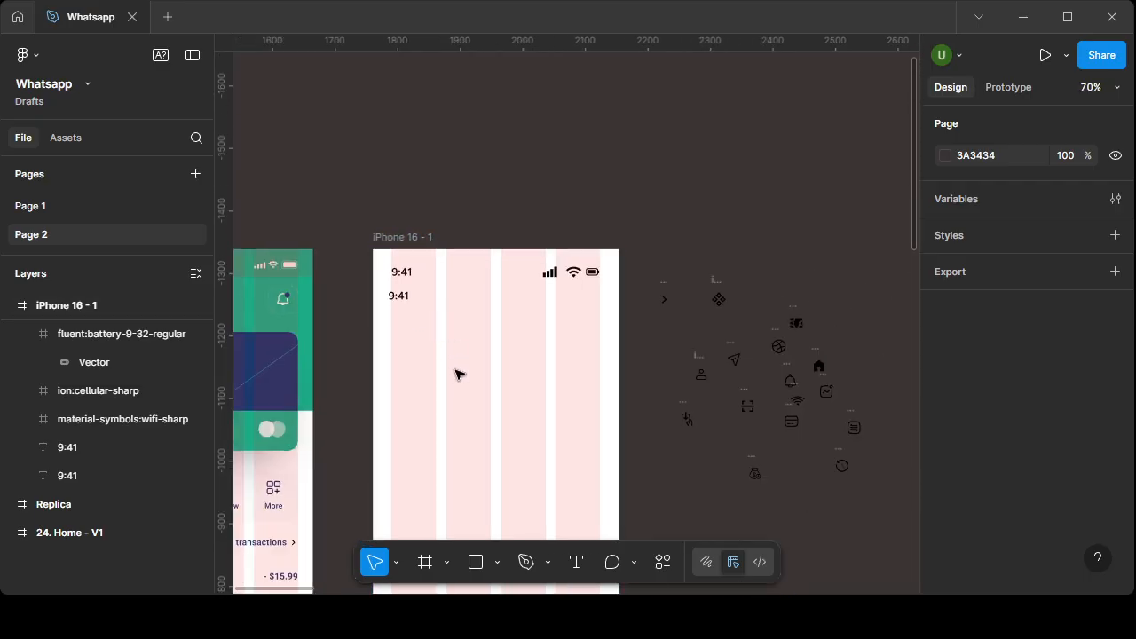
left_click_drag(459, 373, 731, 285)
left_click(654, 213)
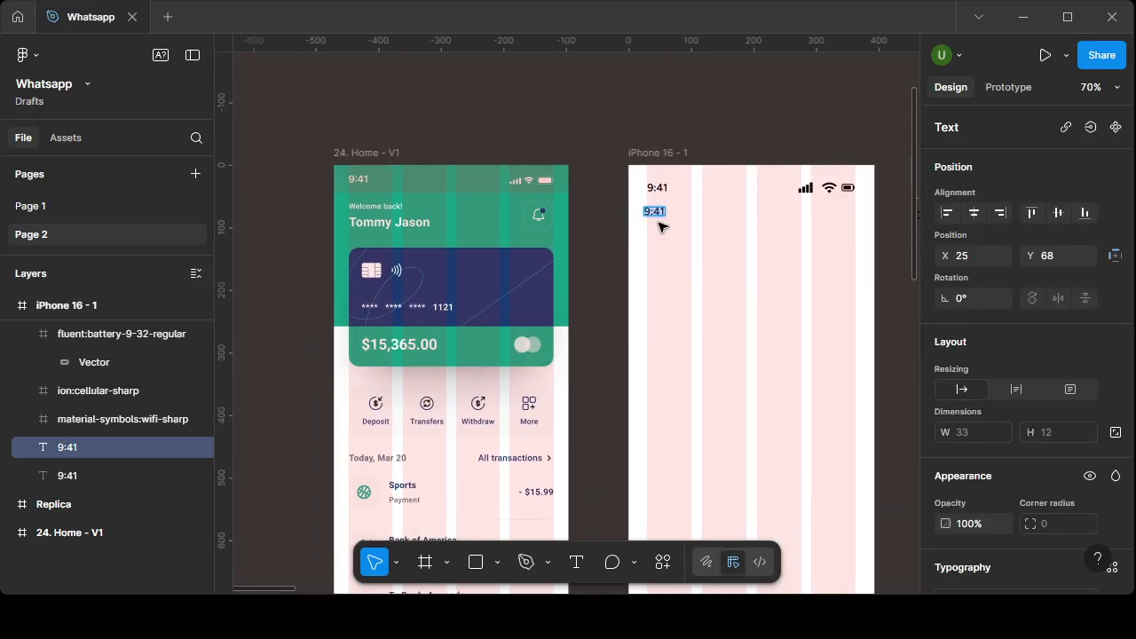
key("Escape")
left_click_drag(662, 216, 664, 223)
double_click(664, 222)
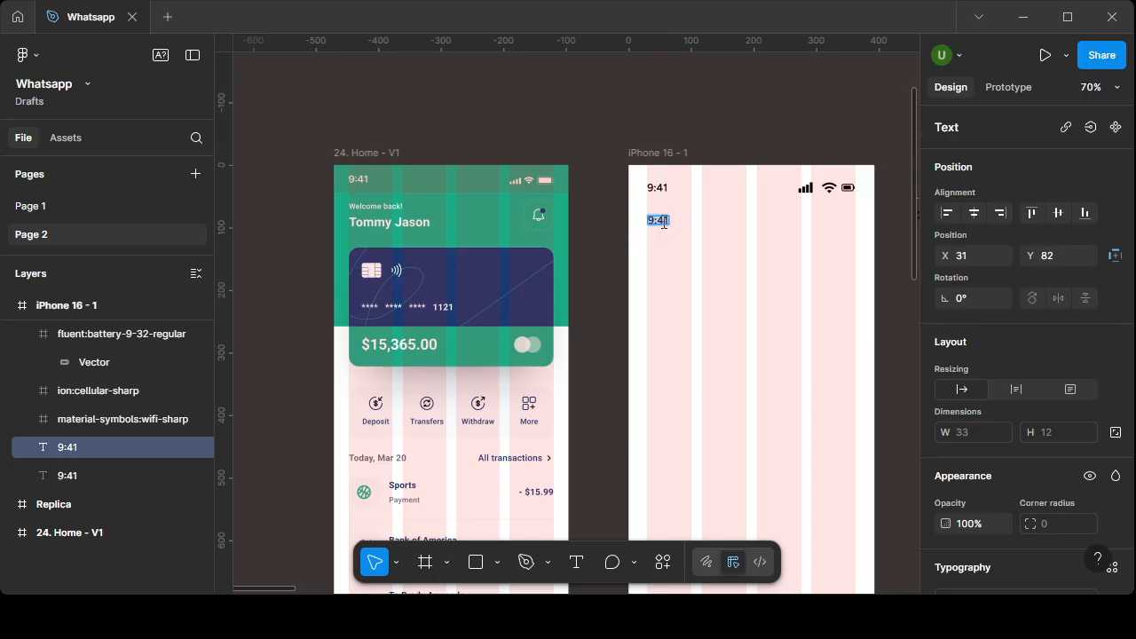
type("Welcome back!")
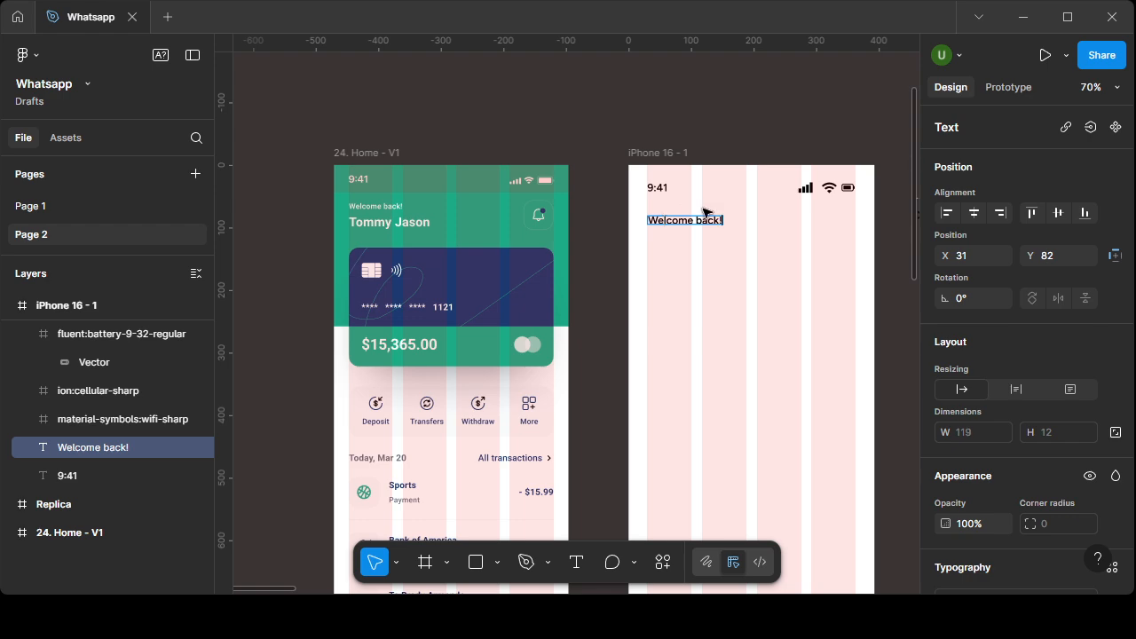
key("Escape")
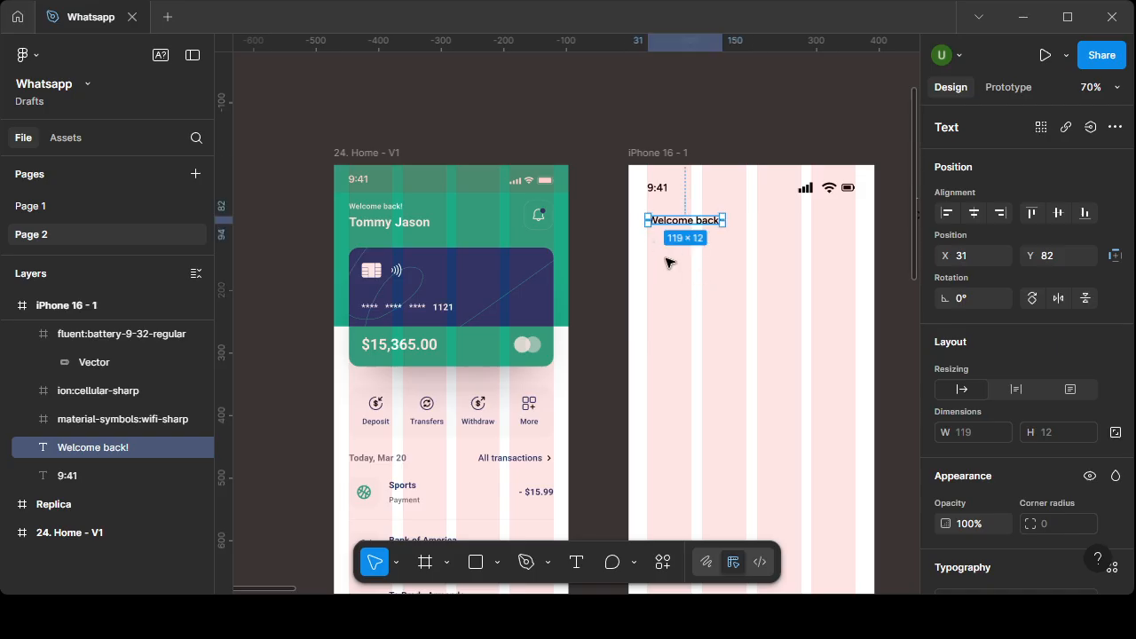
- Duplicate 'Welcome back!' below it, retype the copy as the user's name, and tuck it closer
mouse_move(676, 223)
left_mouse_down()
mouse_move(680, 269)
mouse_move(680, 222)
left_mouse_up()
left_click_drag(686, 225, 684, 269)
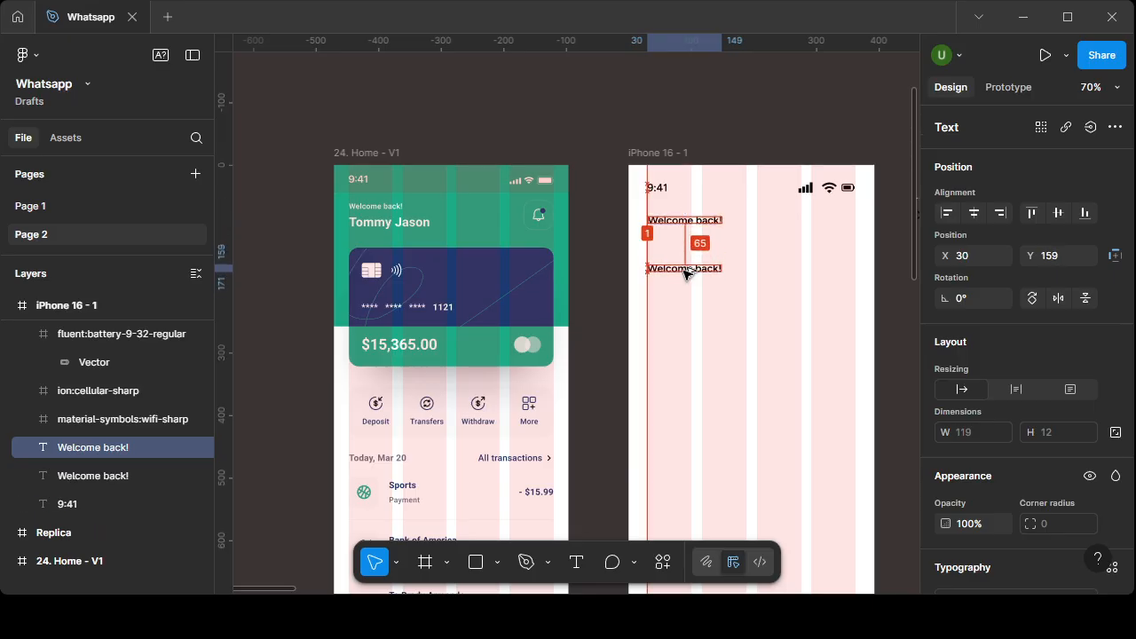
double_click(685, 269)
type("T")
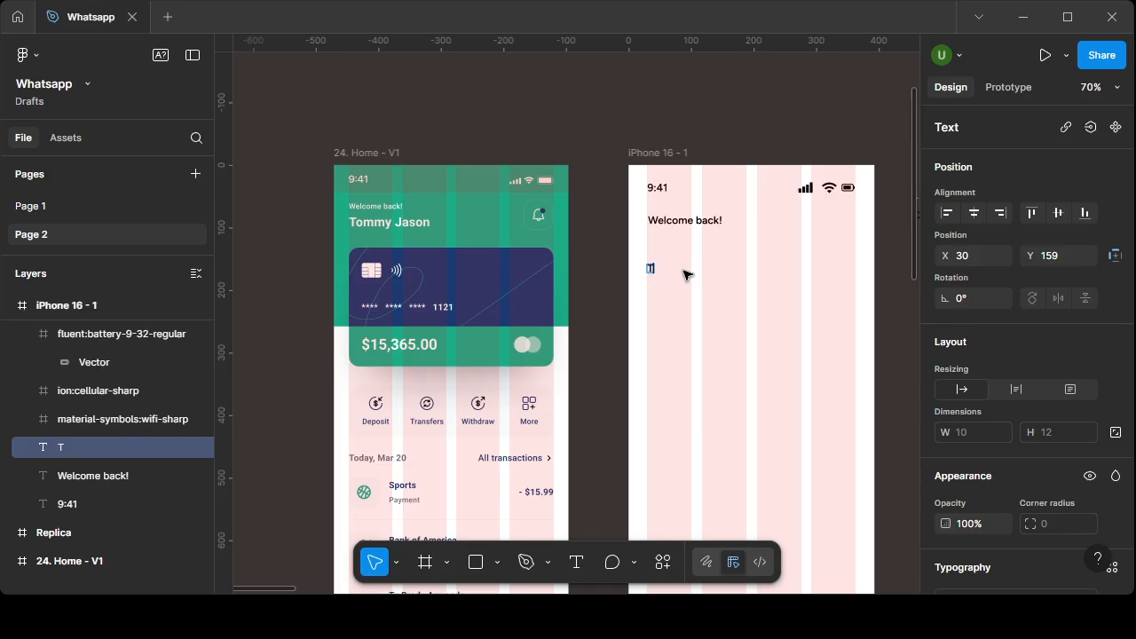
type("ommy Hason")
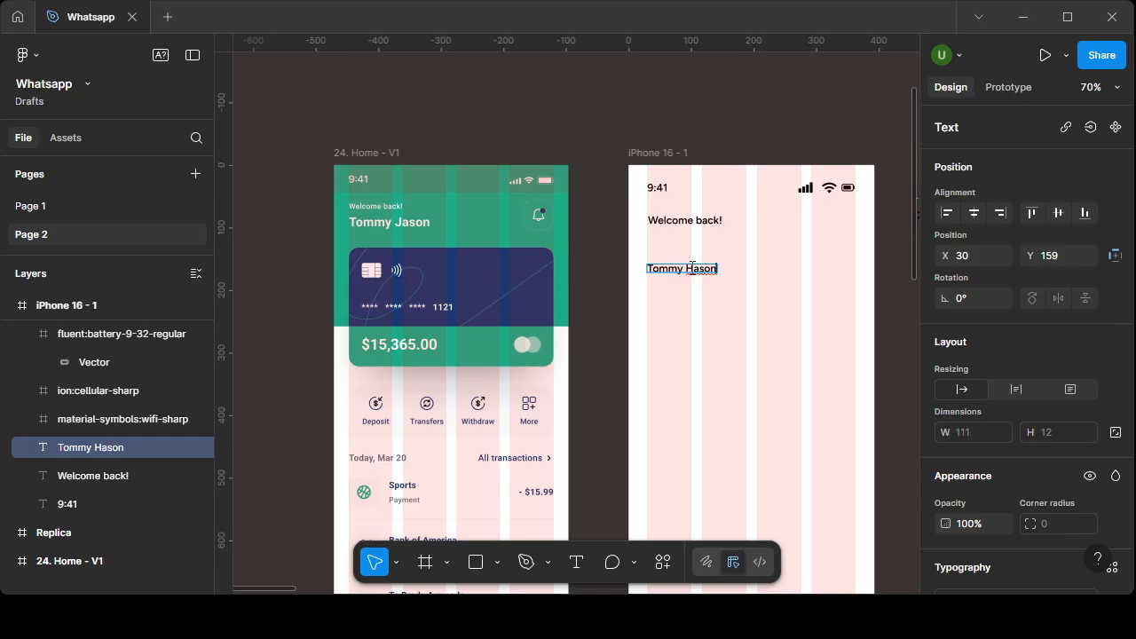
left_click(693, 270)
key("BackSpace")
type("J")
key("Escape")
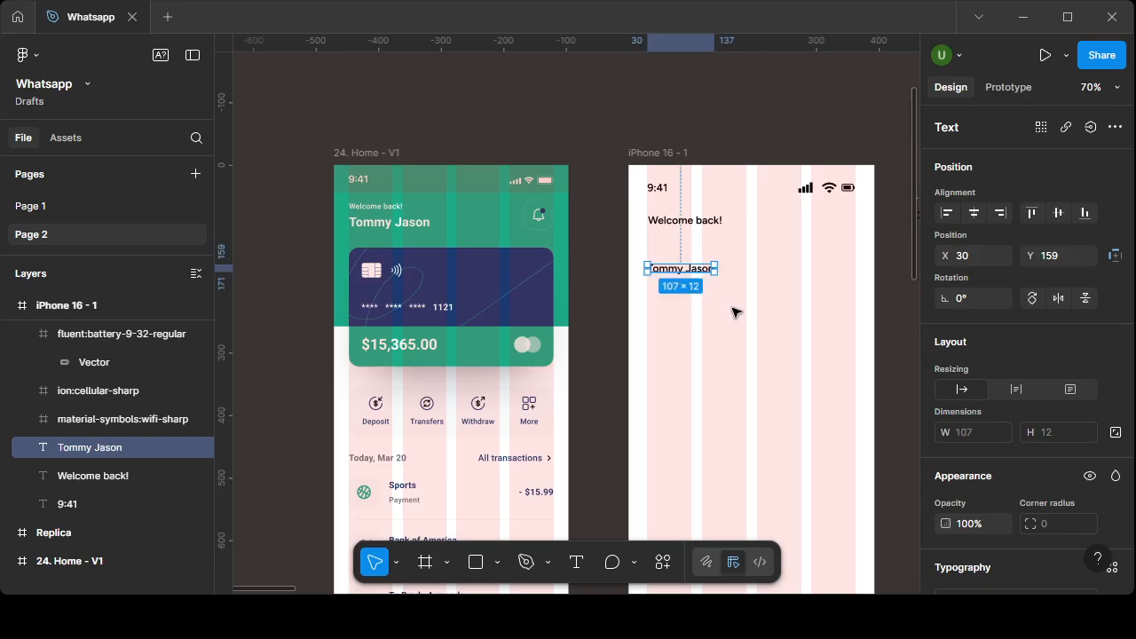
left_click(733, 313)
mouse_move(680, 268)
left_mouse_down()
mouse_move(680, 238)
mouse_move(680, 250)
left_mouse_up()
left_click(692, 293)
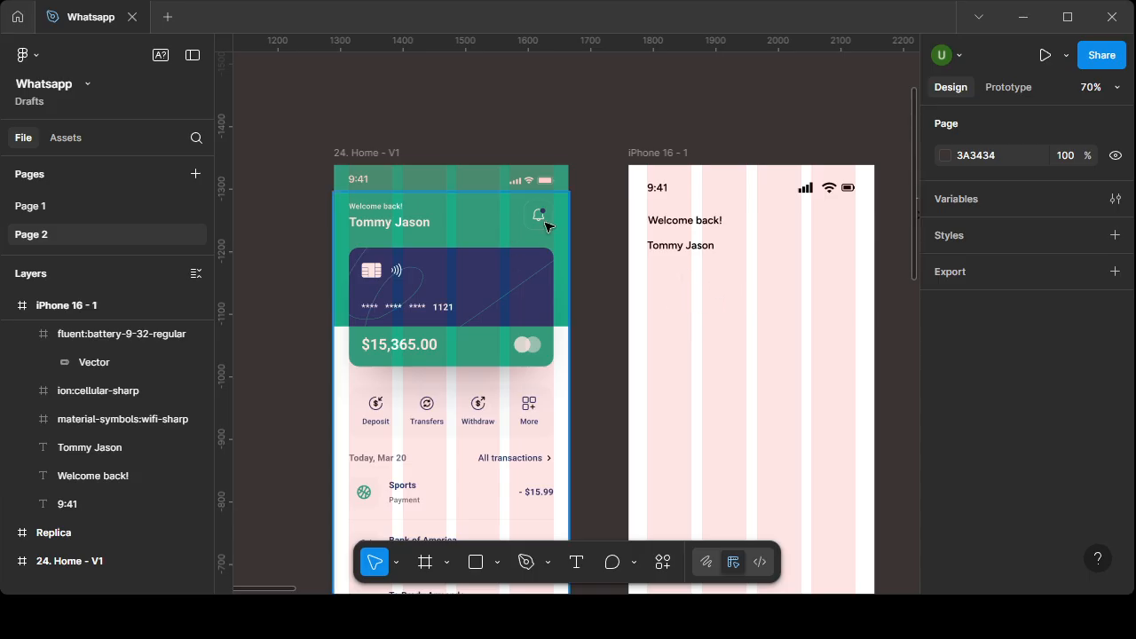
- Place the 24 × 24 bell icon in the frame to the right of 'Welcome back!'
scroll(728, 310, "right", 5)
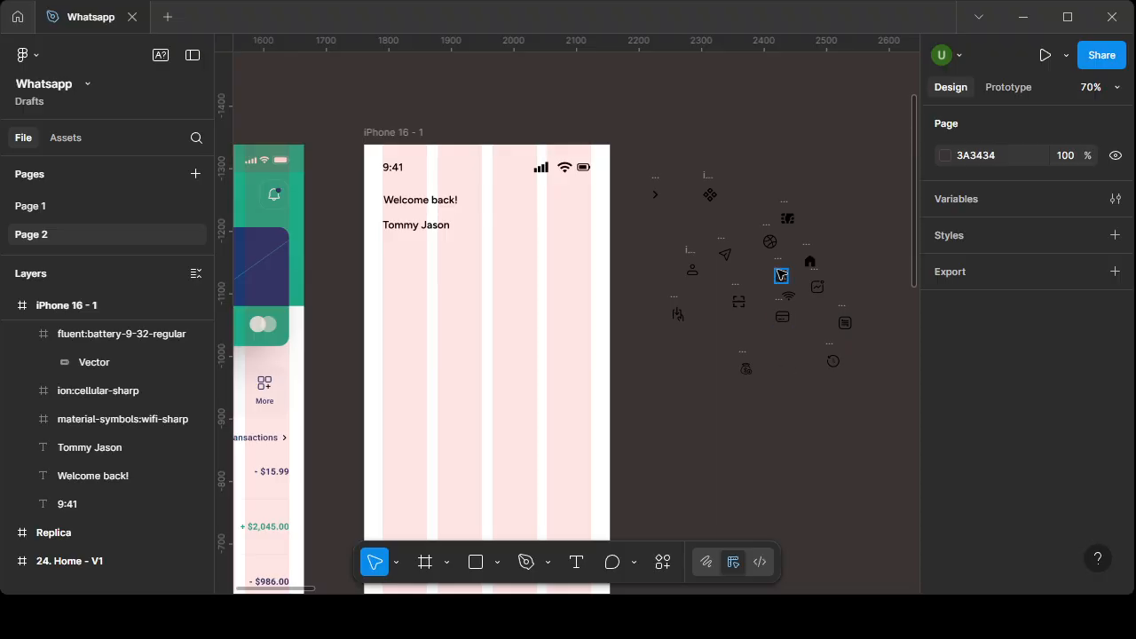
left_click_drag(781, 276, 574, 197)
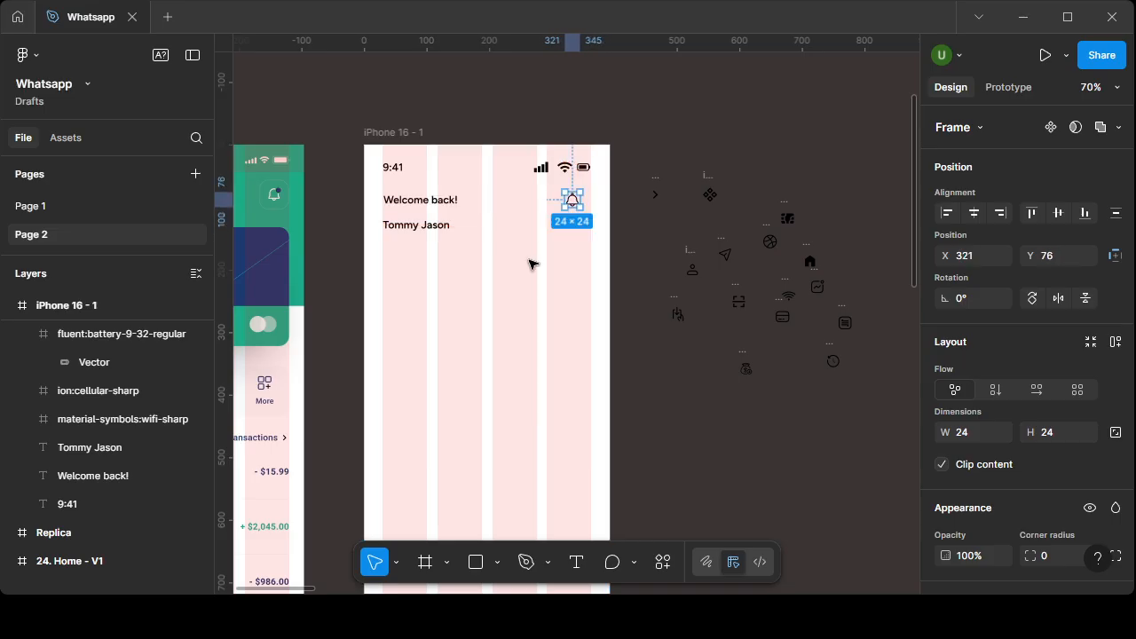
key("Escape")
left_click_drag(505, 279, 739, 256)
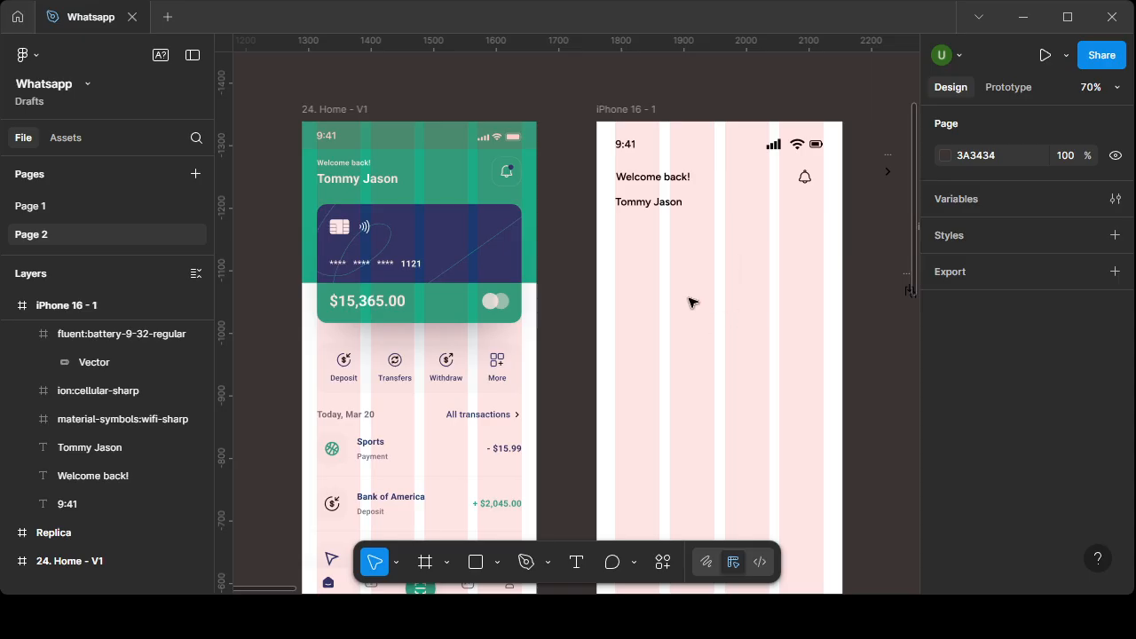
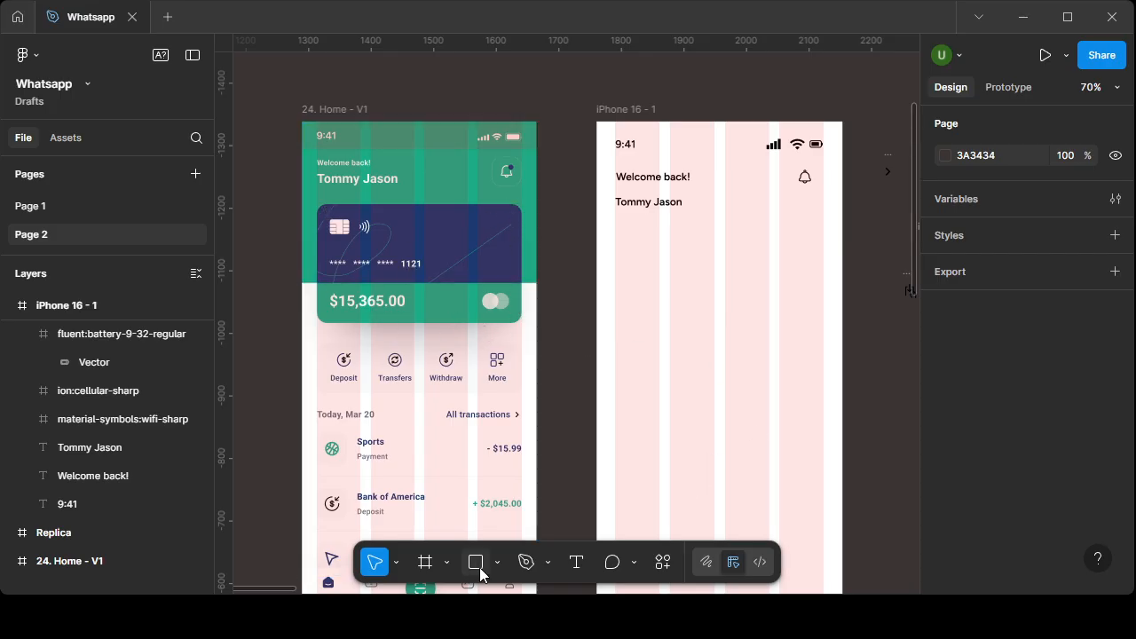
- Browse the shape tool options, then return to the Move tool
left_click(476, 562)
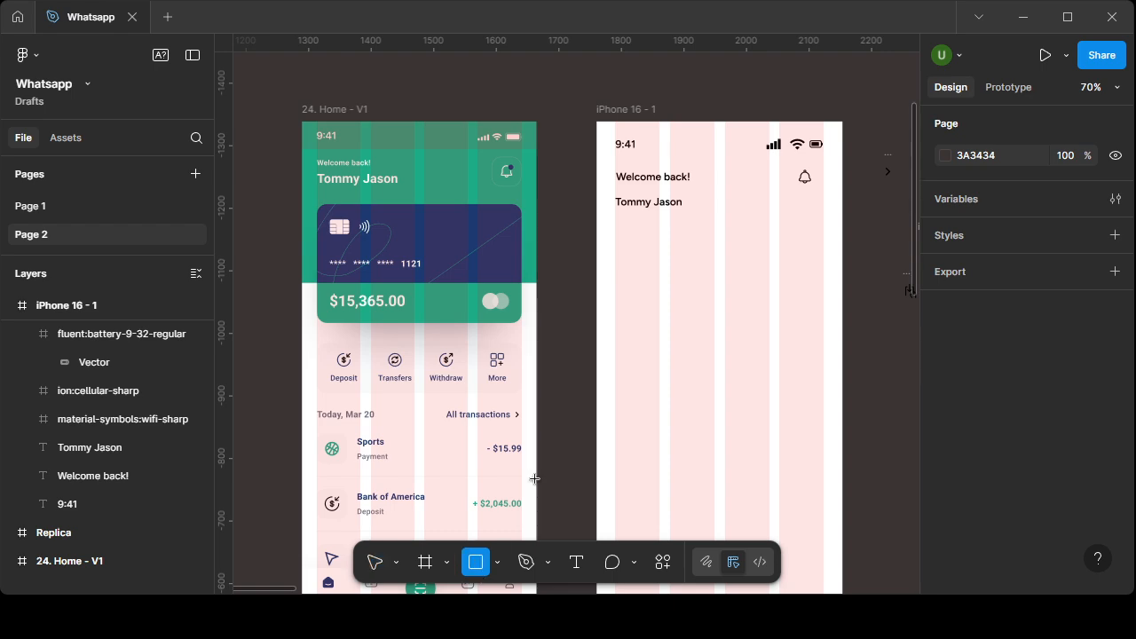
left_click(498, 562)
left_click(592, 401)
left_click(374, 563)
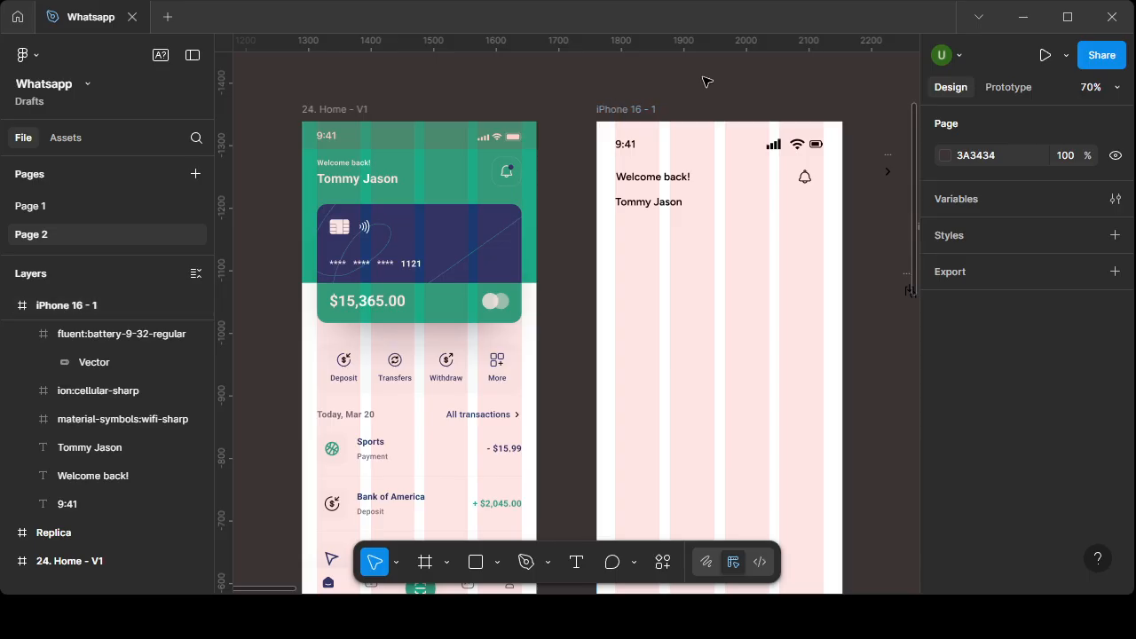
- Check the iPhone 16 - 1 frame and bring both phone frames into view before choosing Rectangle
left_click(622, 110)
scroll(1019, 505, "down", 5)
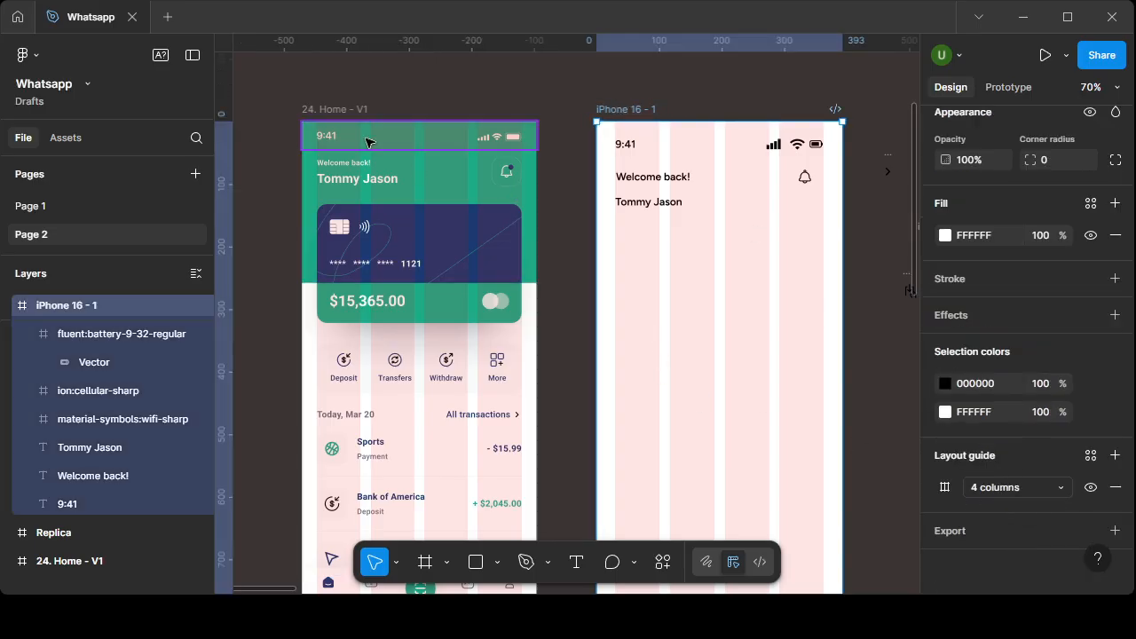
left_click(311, 92)
scroll(319, 162, "up", 5)
scroll(322, 164, "up", 3)
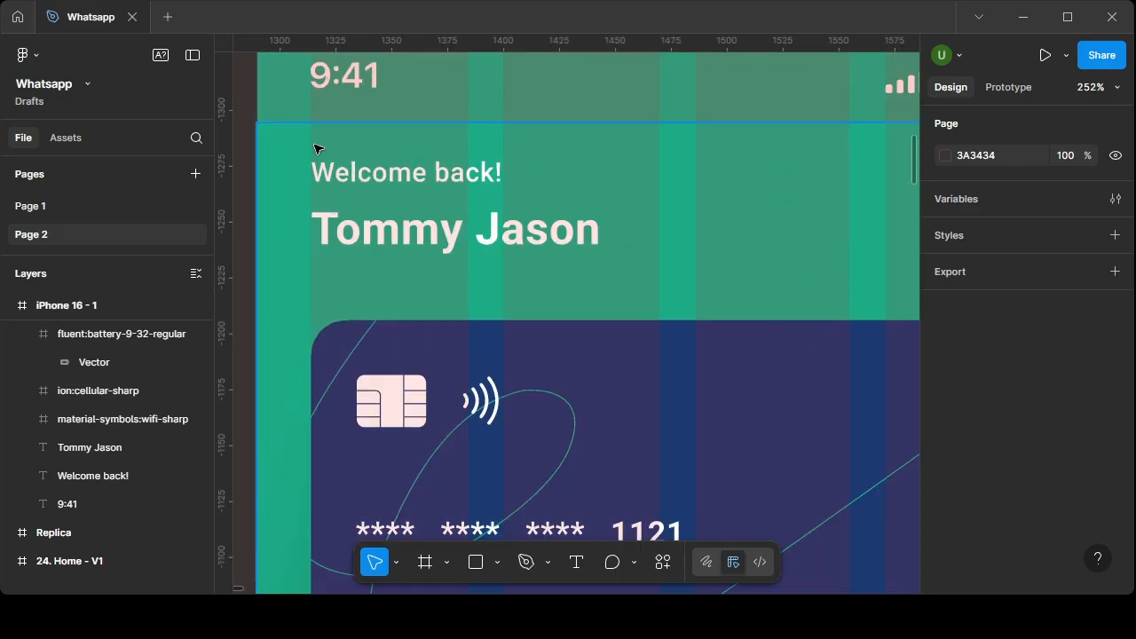
scroll(317, 203, "down", 8)
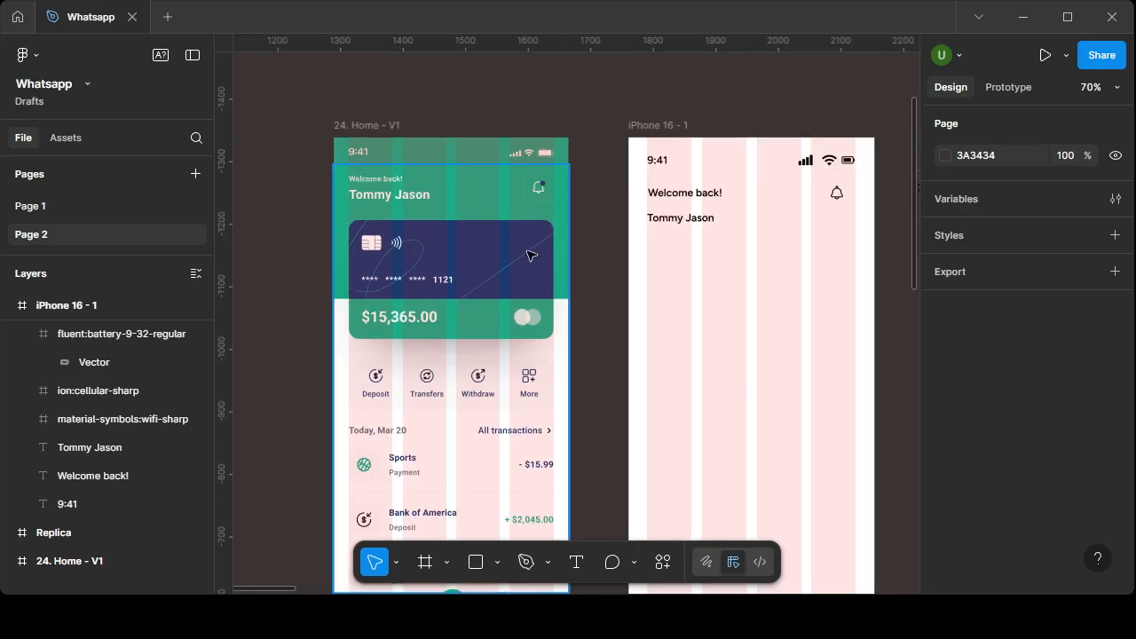
left_click_drag(726, 268, 655, 248)
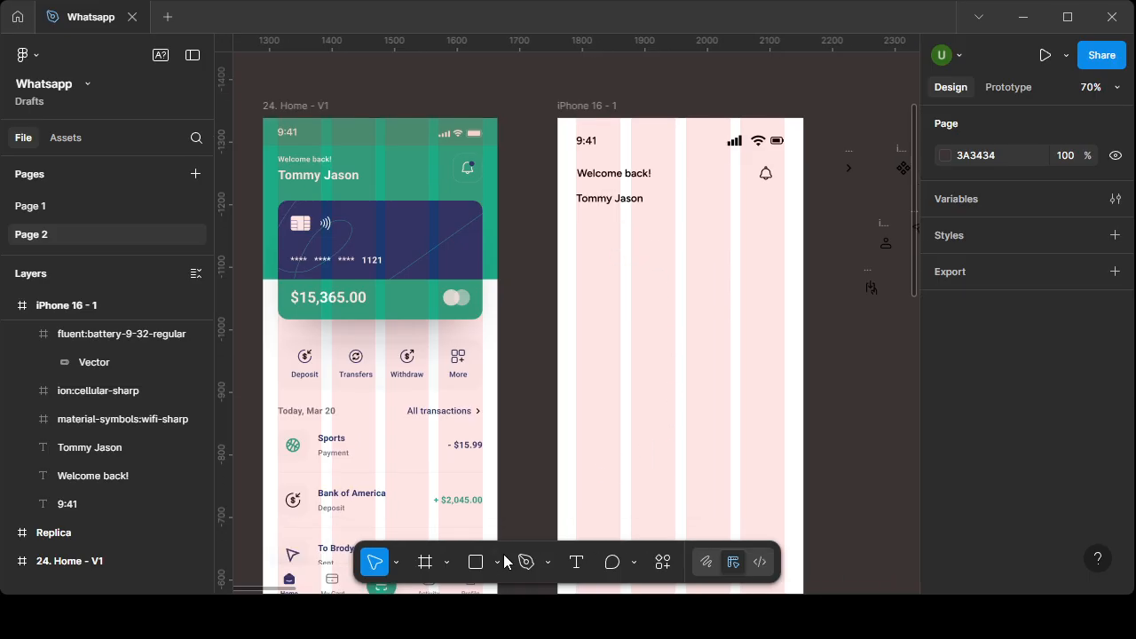
left_click(476, 562)
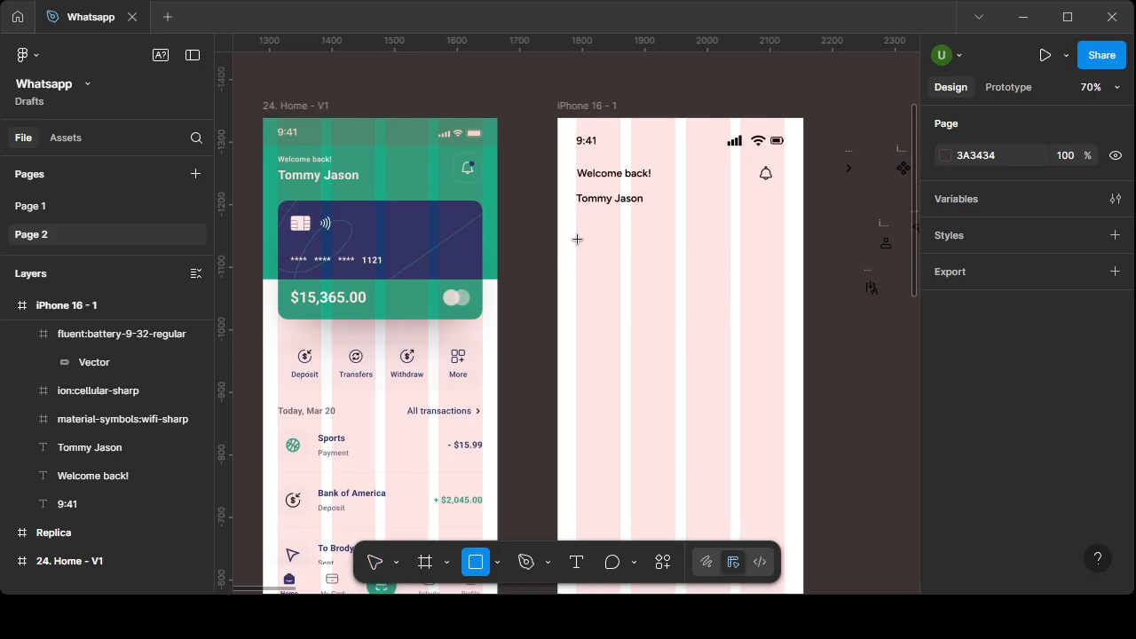
- Draw a 333 × 210 card rectangle below the greeting and round its corners to 20
mouse_move(576, 243)
left_mouse_down()
mouse_move(597, 378)
mouse_move(718, 365)
mouse_move(784, 375)
left_mouse_up()
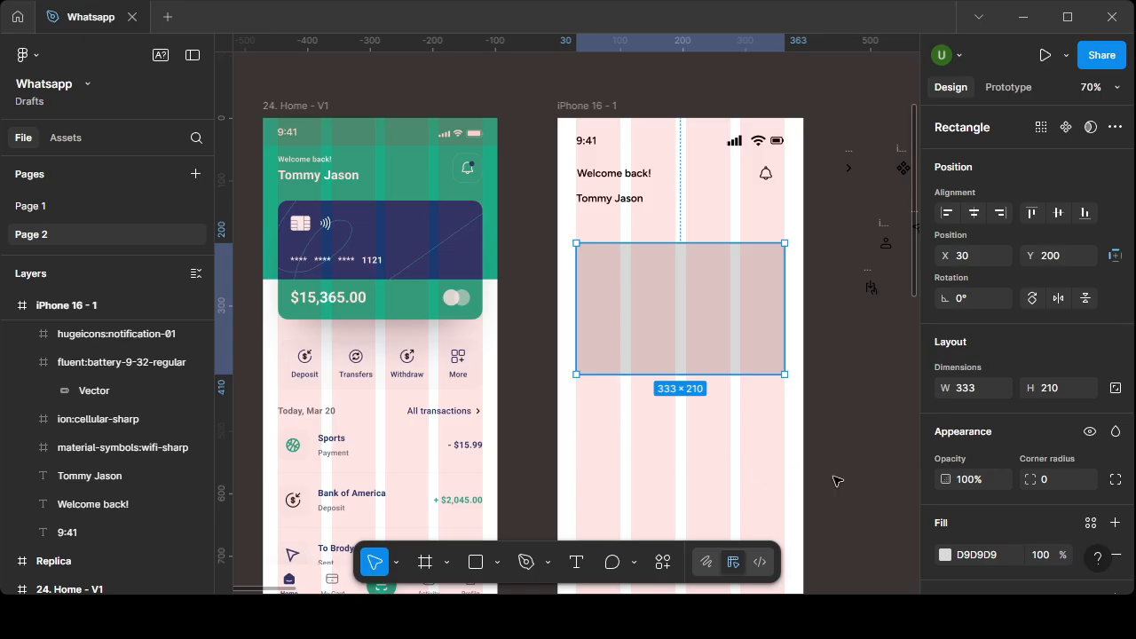
left_click(1047, 481)
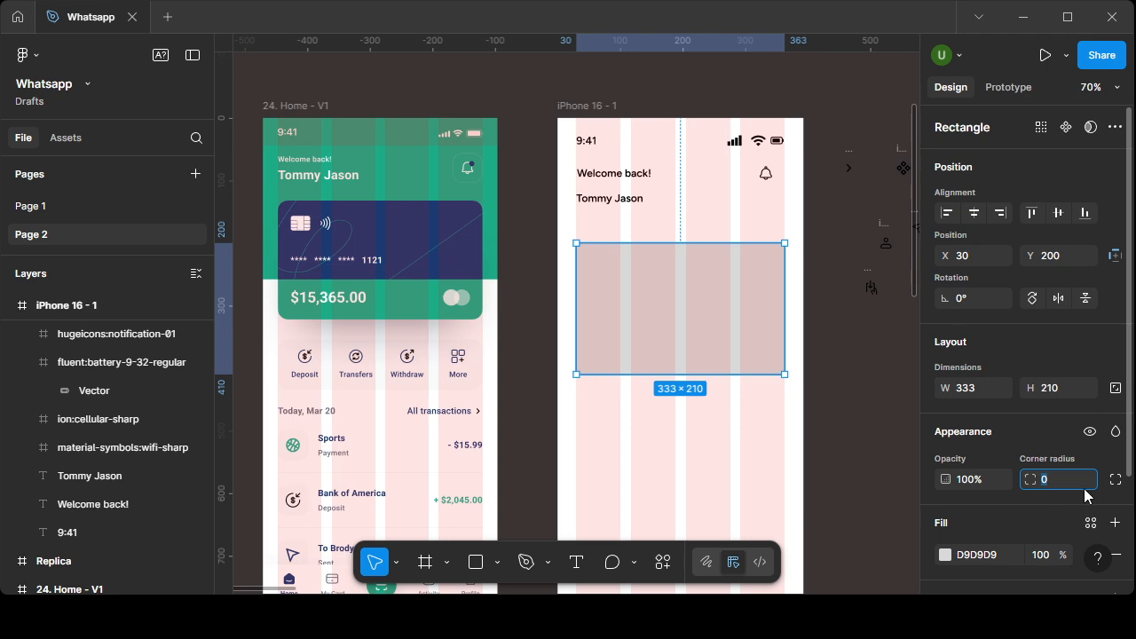
type("8")
left_click(817, 421)
left_click(696, 331)
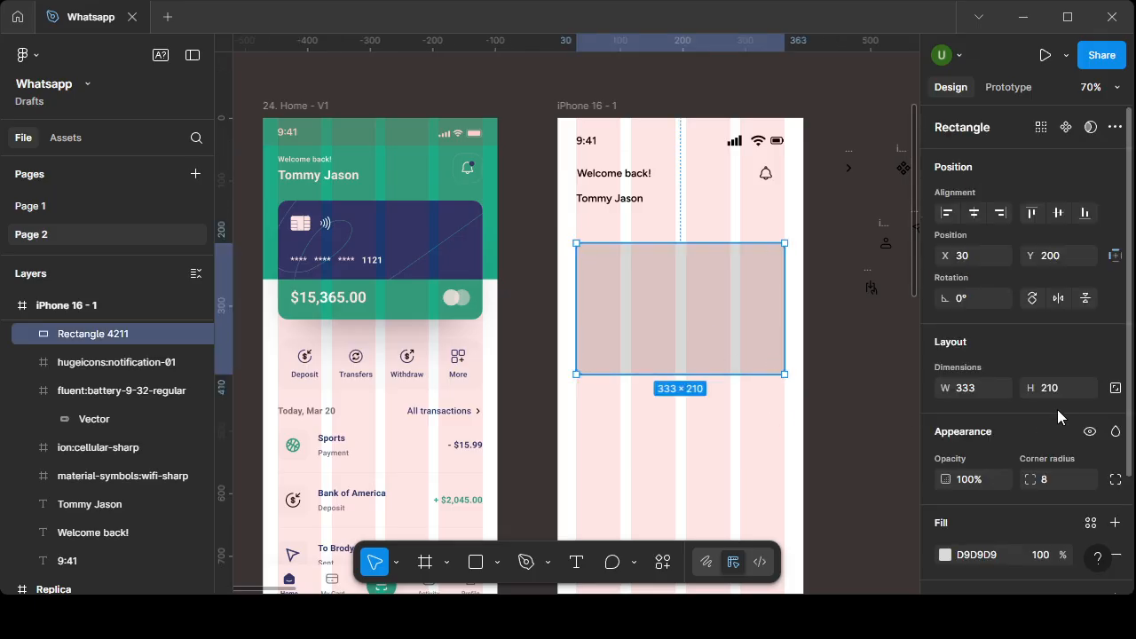
left_click(1049, 481)
type("20")
left_click(695, 428)
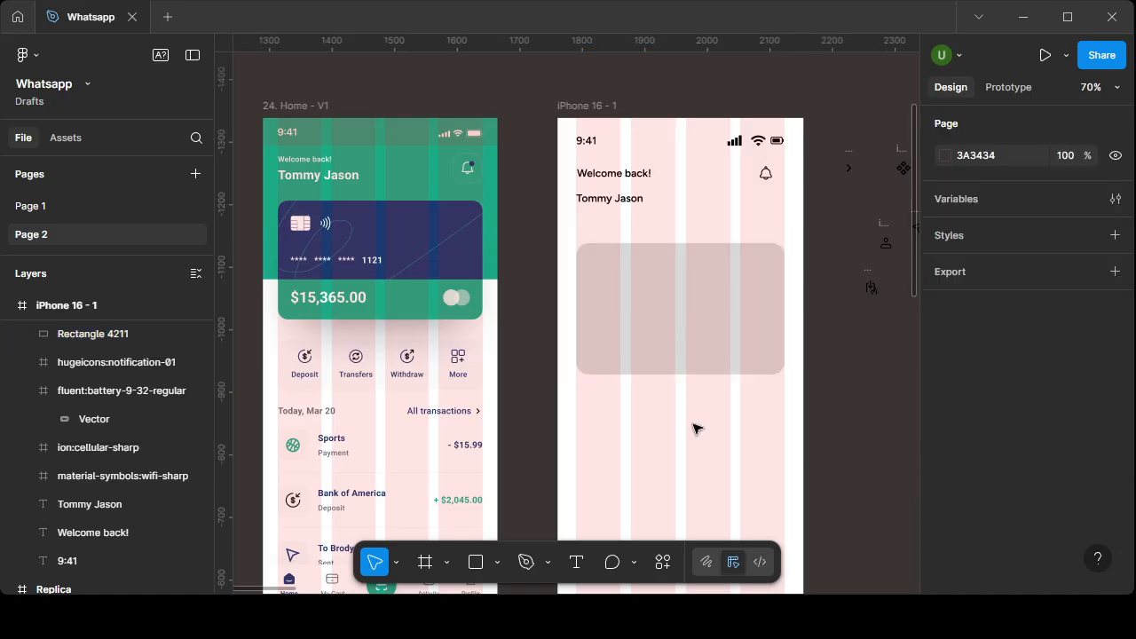
left_click(708, 336)
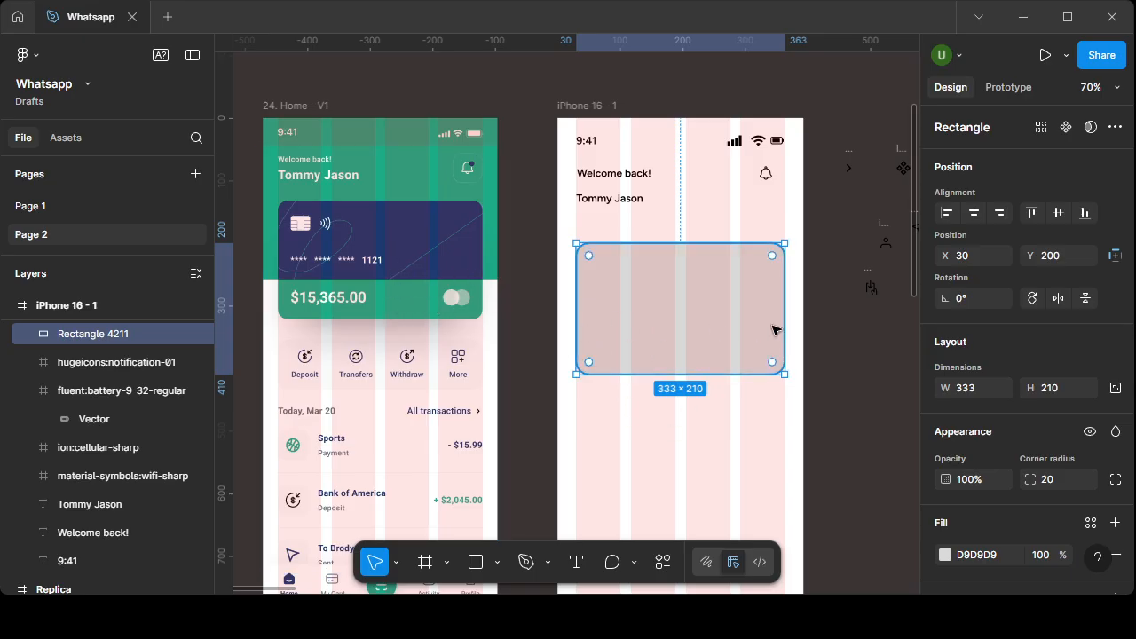
scroll(681, 397, "down", 1)
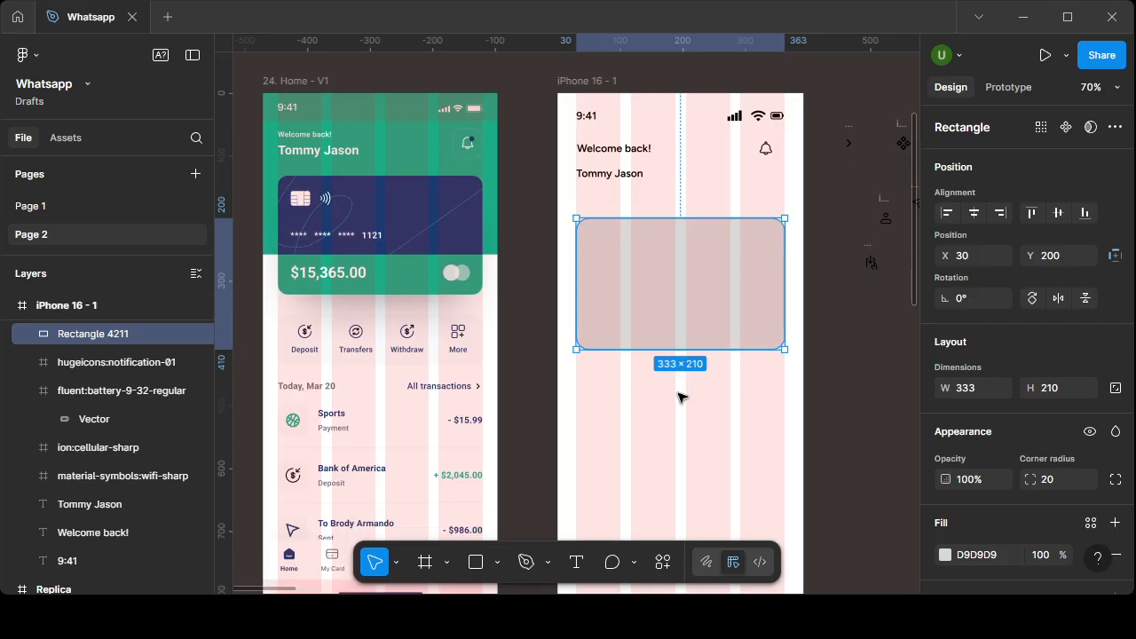
scroll(682, 397, "down", 2)
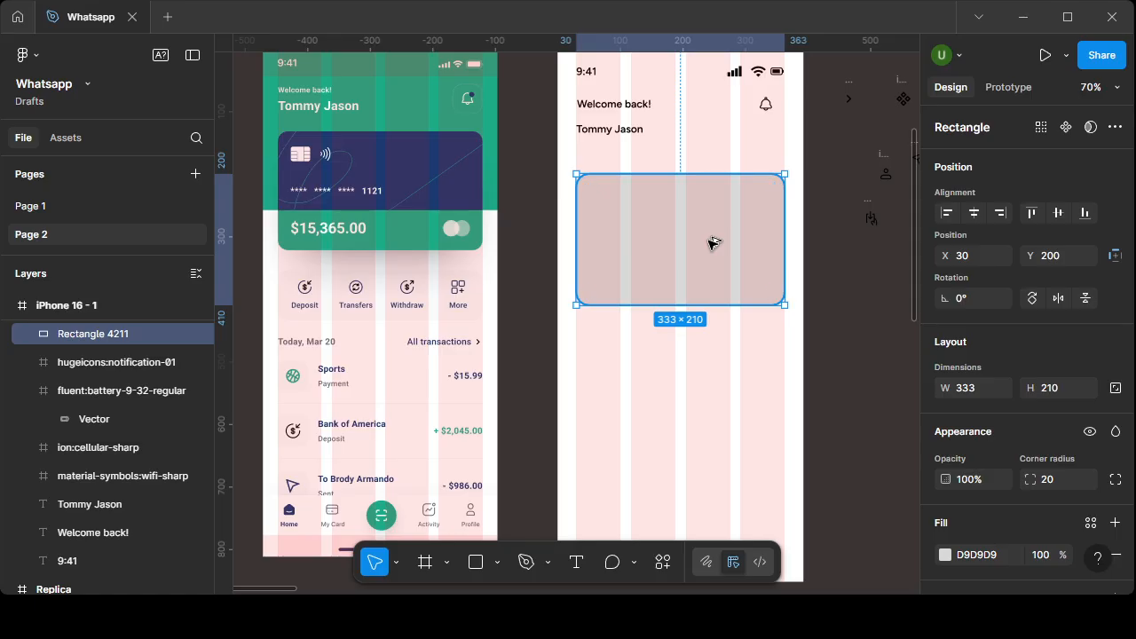
- Alt-drag a copy of the card rectangle and set its bottom-left and bottom-right radii to 0
left_click_drag(711, 244, 715, 404)
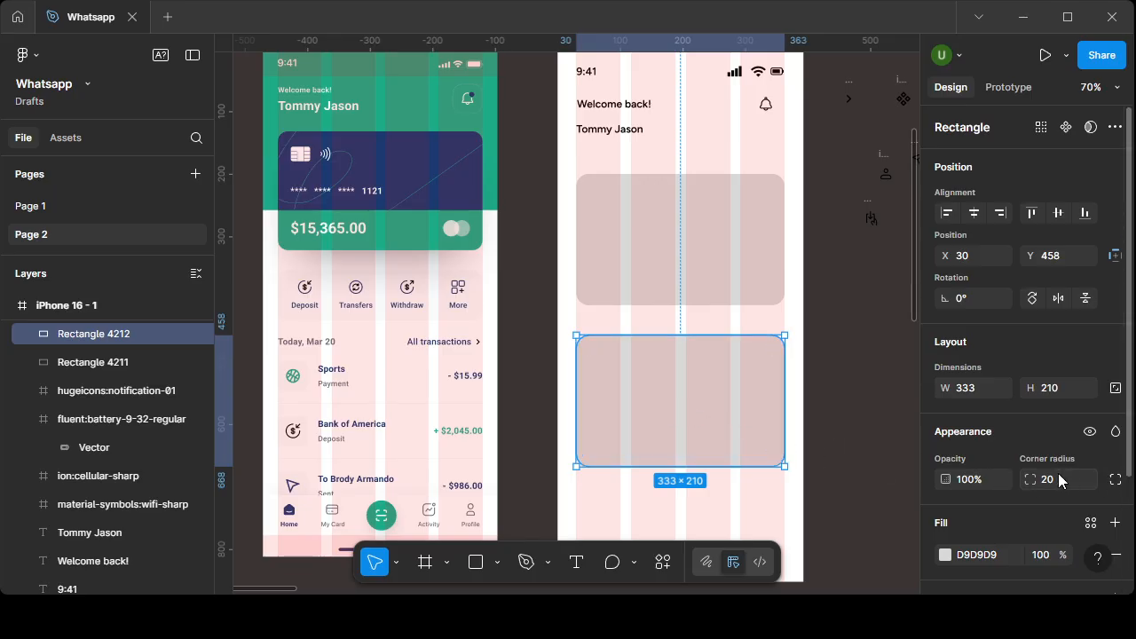
left_click(1113, 480)
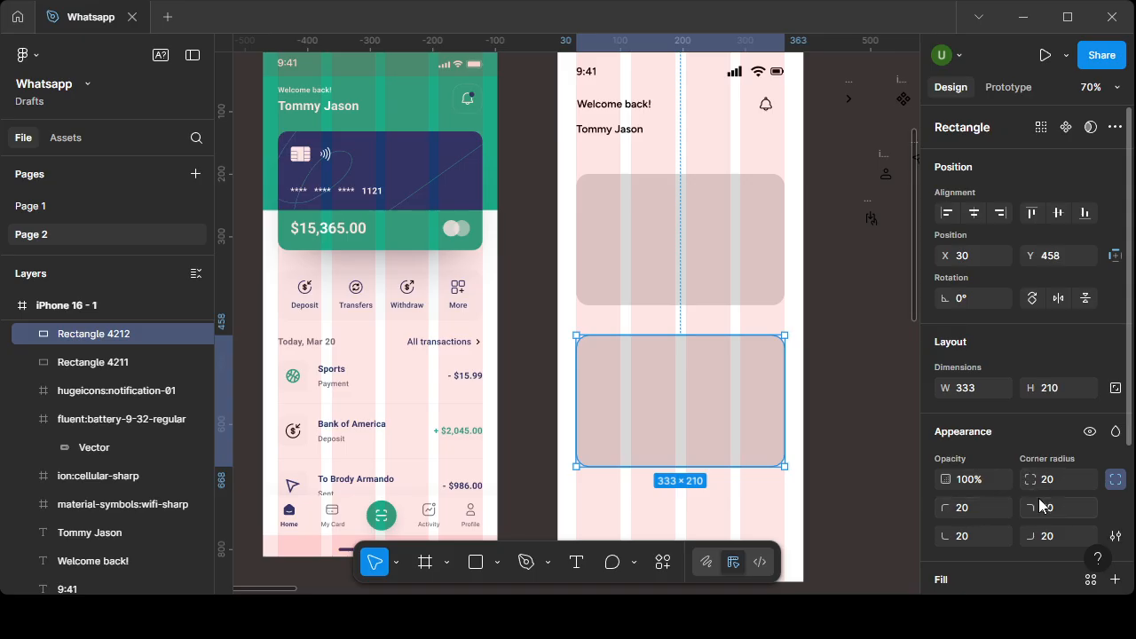
mouse_move(731, 415)
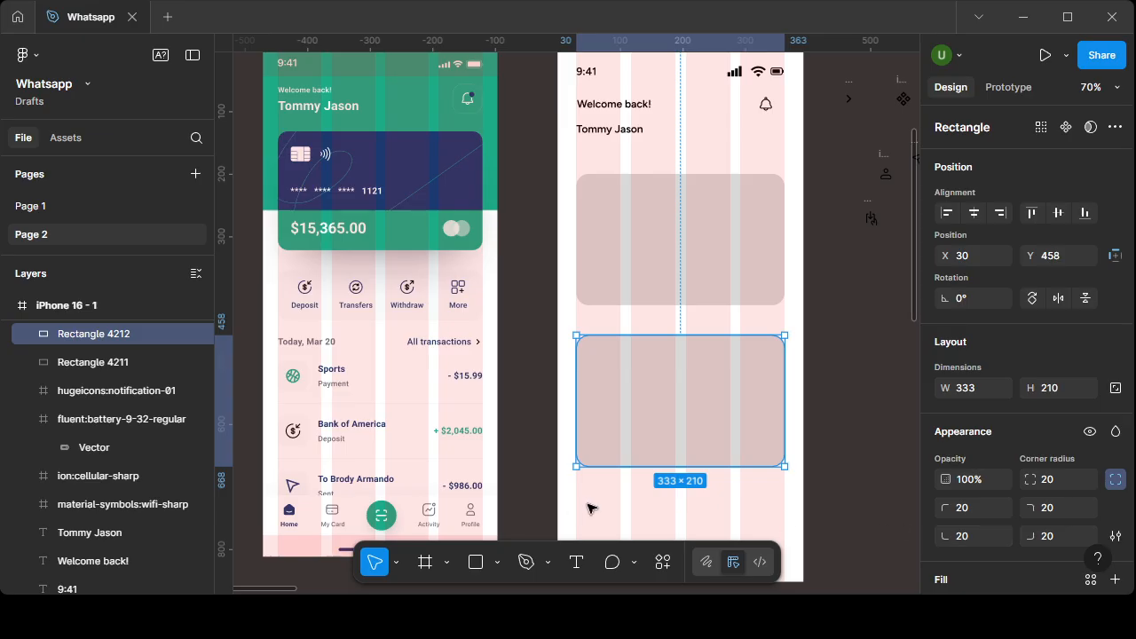
mouse_move(573, 456)
left_click(981, 541)
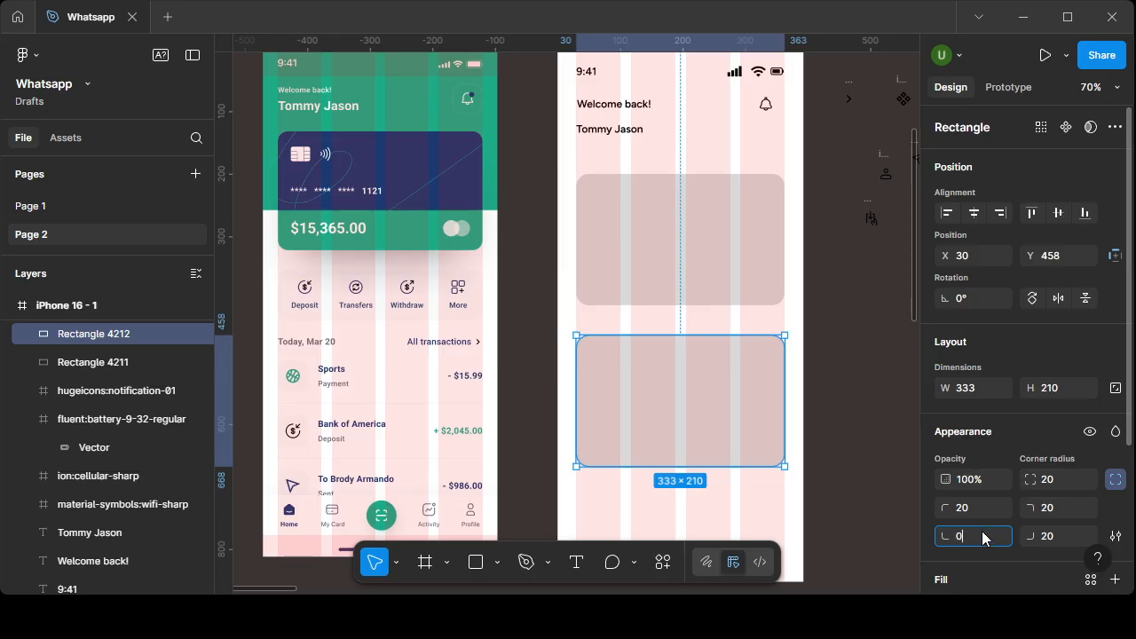
left_click(1056, 542)
type("0")
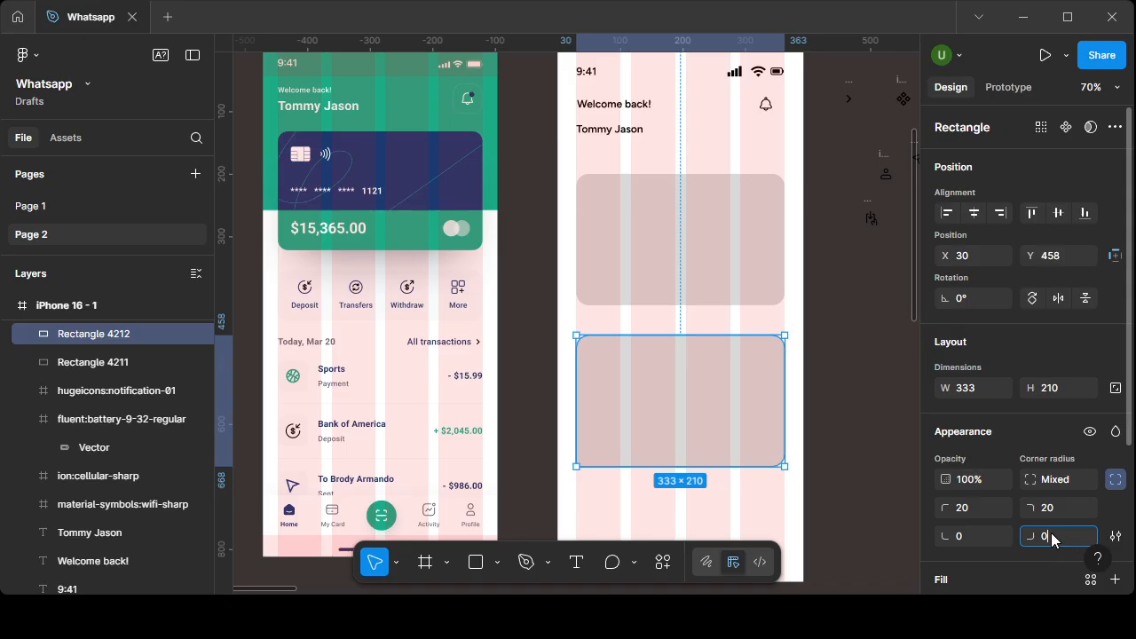
left_click(789, 505)
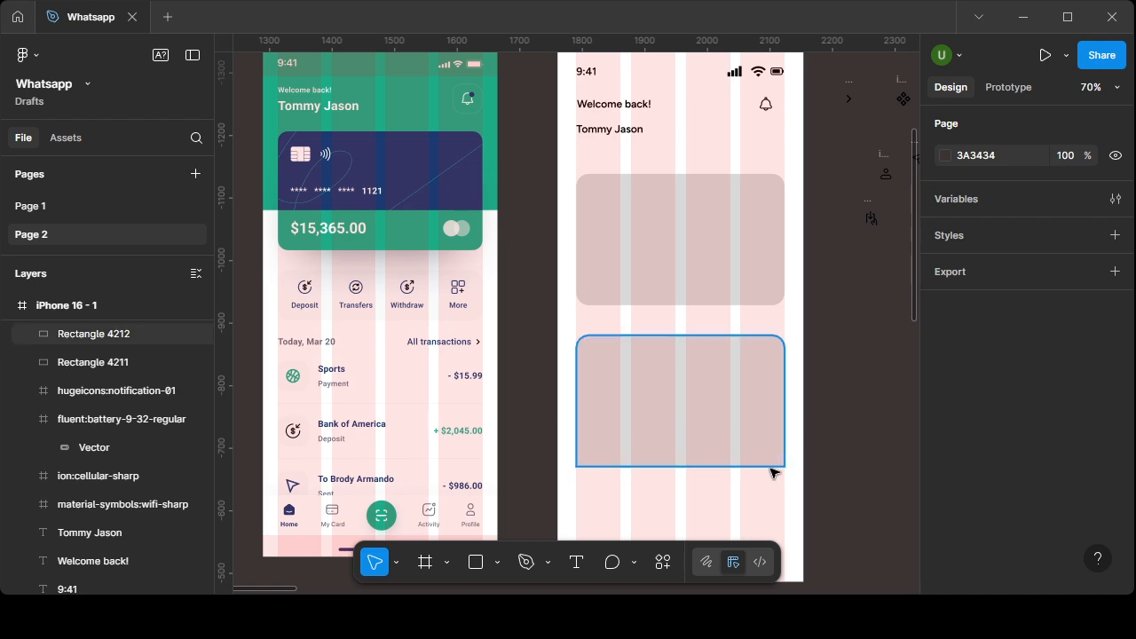
- Shorten the duplicate Rectangle 4212 to 156 tall over the original's top
left_click(676, 406)
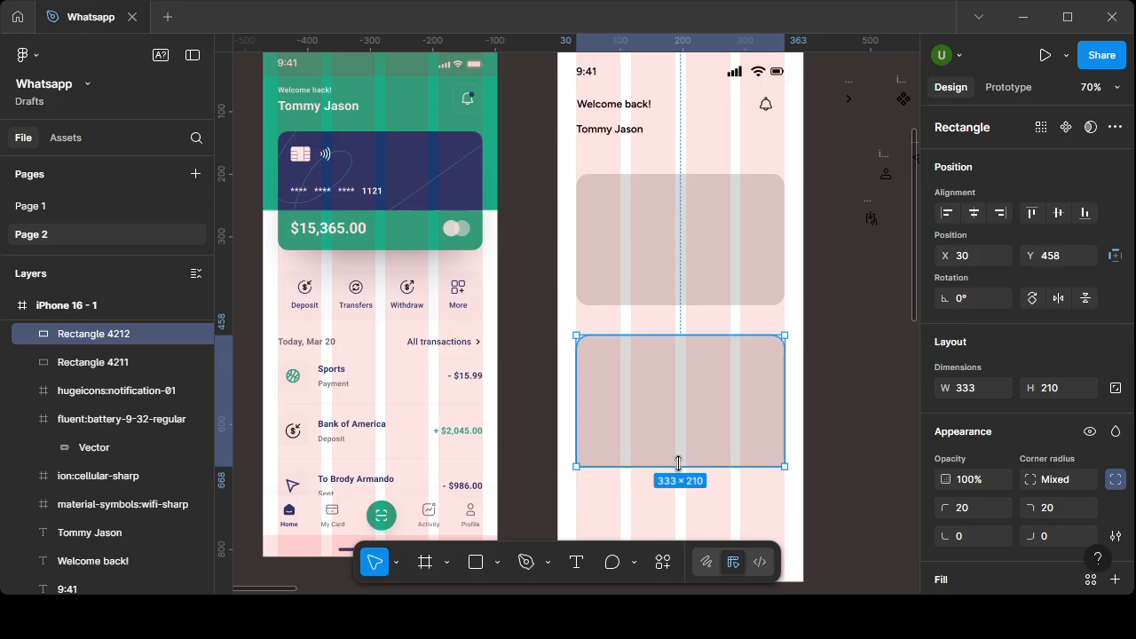
left_click_drag(678, 463, 689, 254)
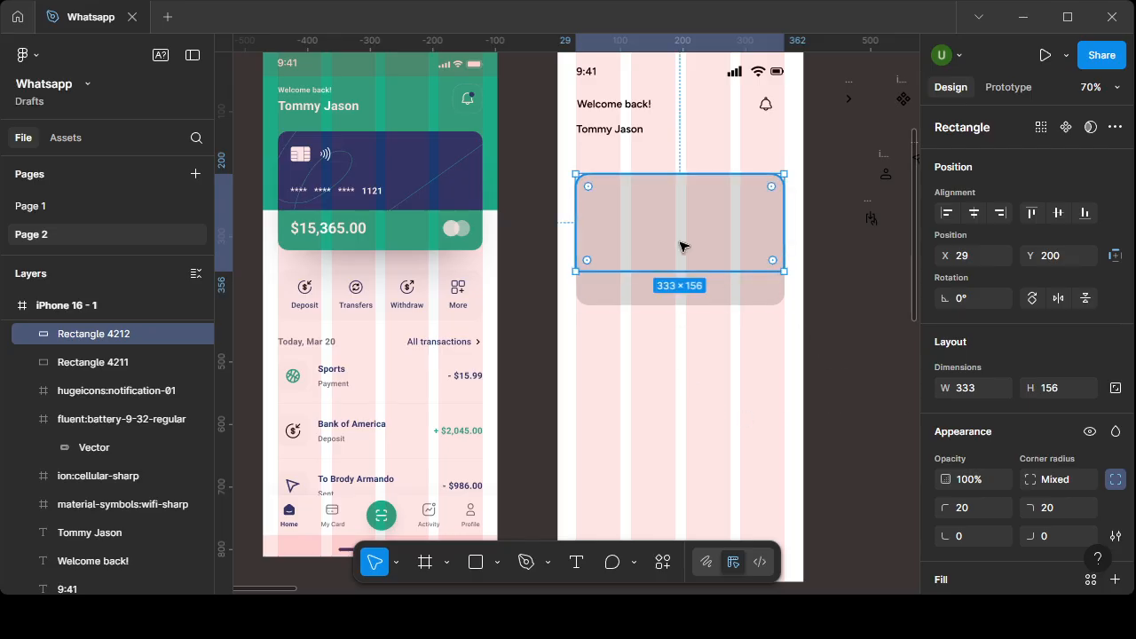
scroll(968, 426, "down", 3)
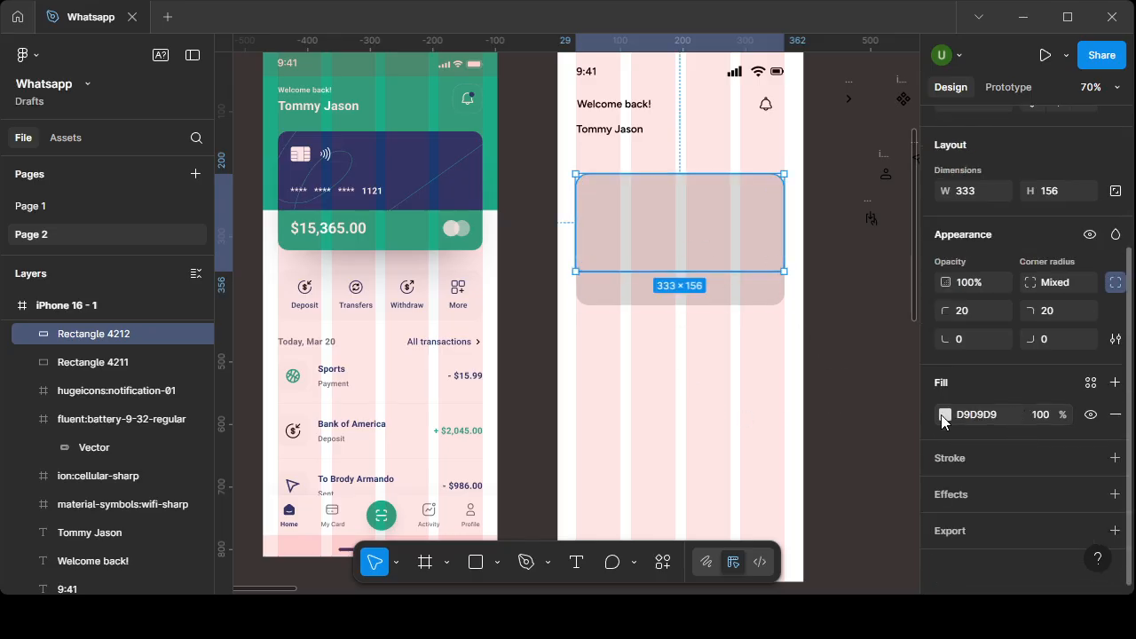
- Fill the upper duplicate rectangle with navy 1D3A70 sampled from the reference card
left_click(946, 415)
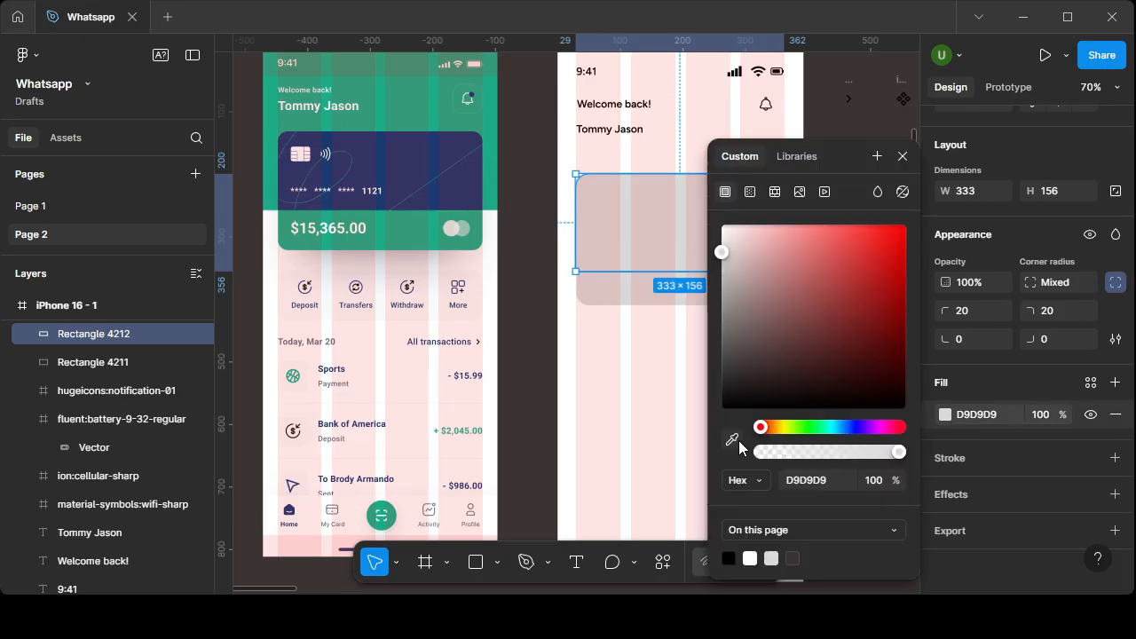
left_click(733, 441)
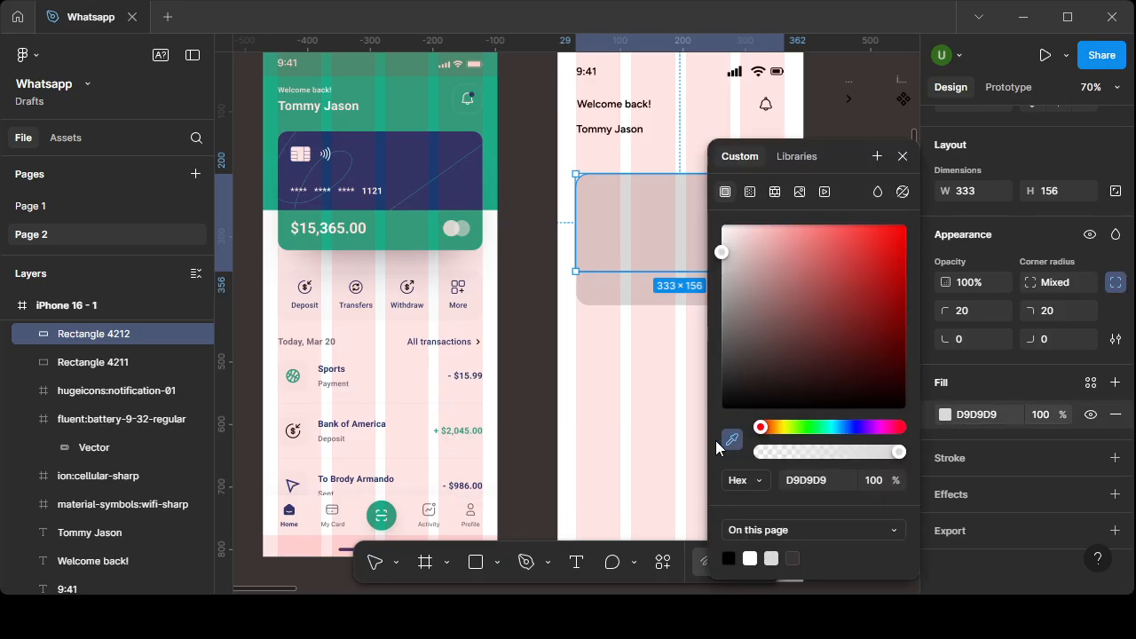
left_click(456, 165)
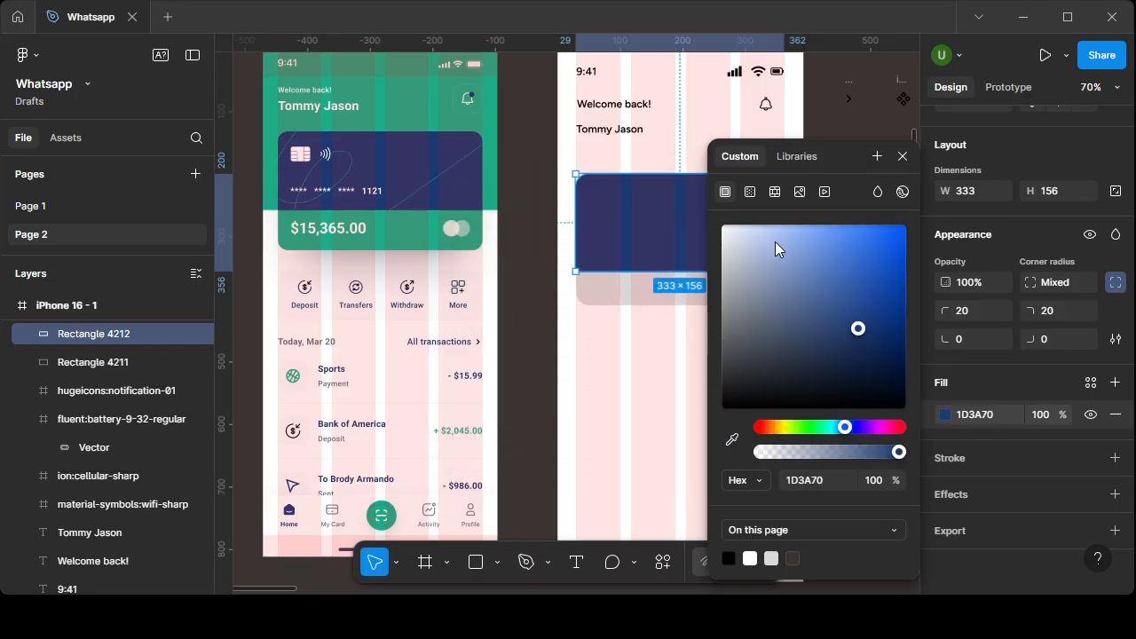
left_click(903, 156)
- Fill the original card rectangle with green 1DAB87 sampled from the reference card
left_click(663, 301)
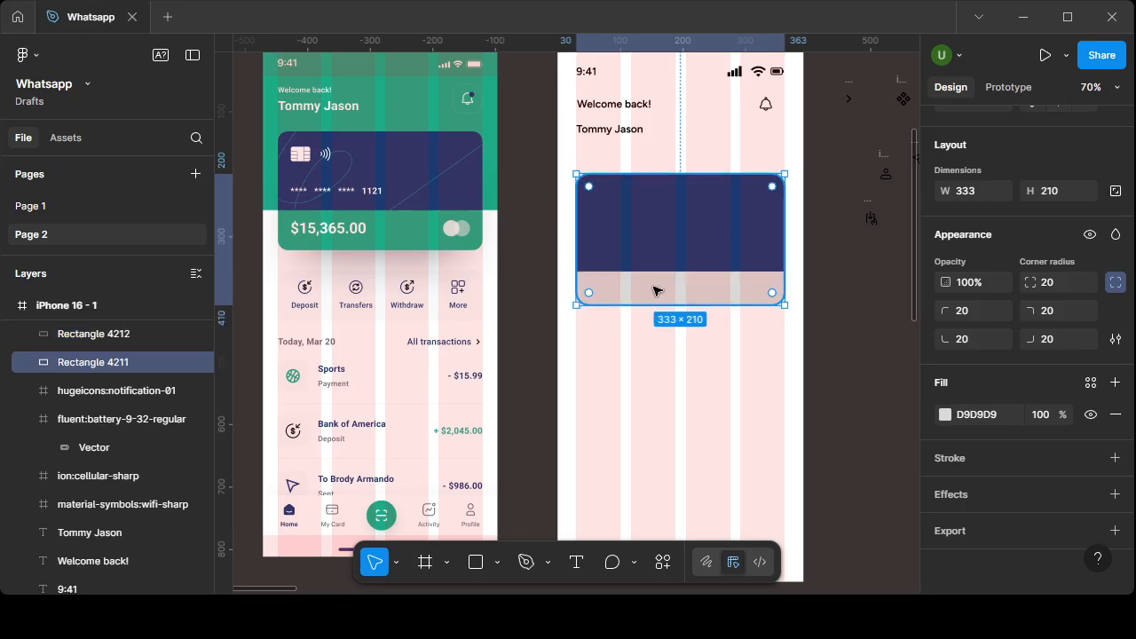
left_click(943, 413)
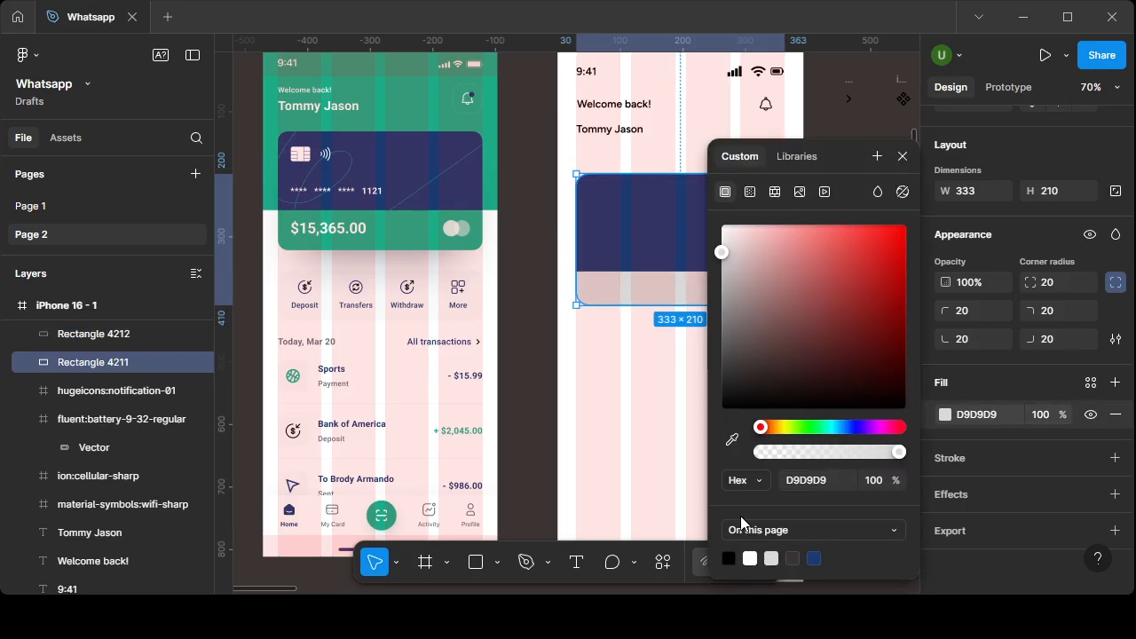
left_click(733, 444)
left_click(400, 230)
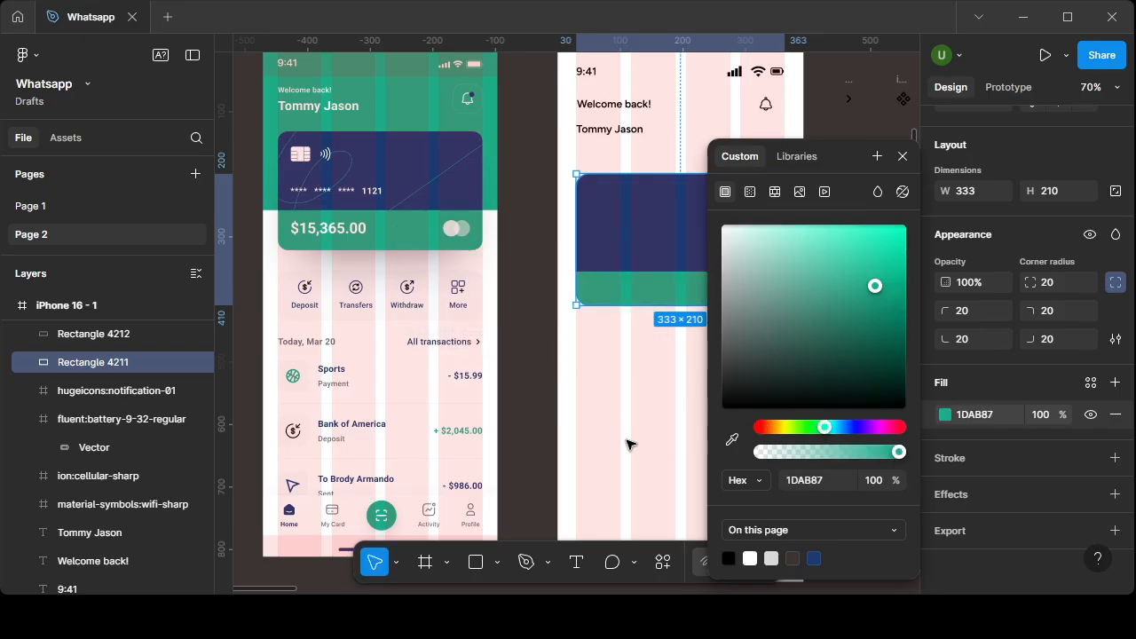
left_click(659, 366)
left_click(677, 241)
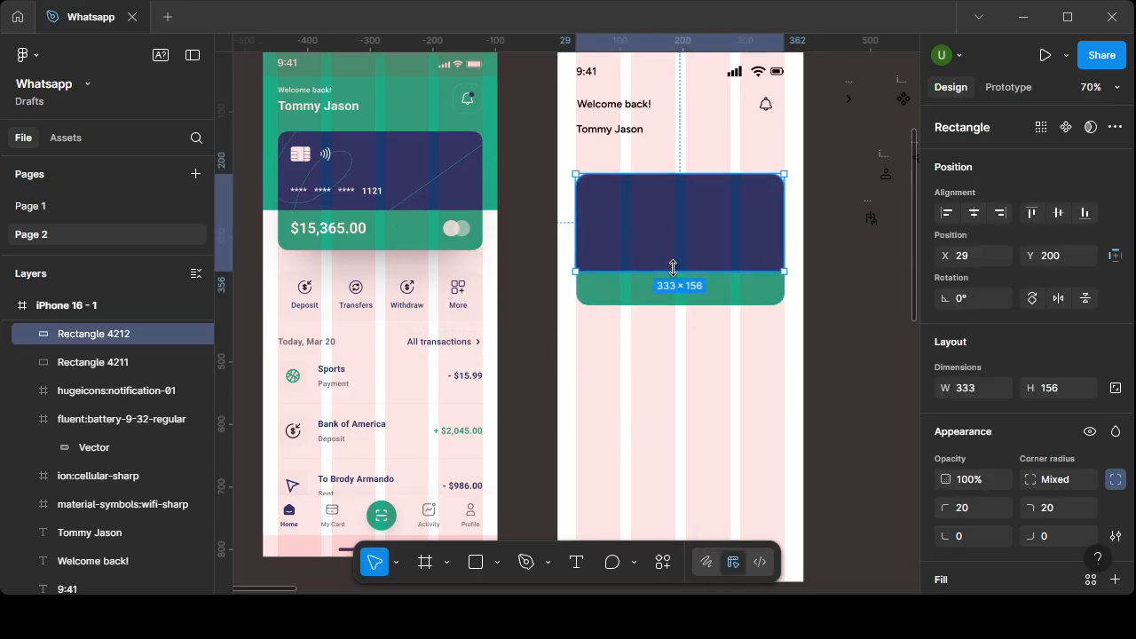
- Pull the navy rectangle's bottom edge up to start trimming its height
left_click_drag(672, 271, 673, 258)
left_click_drag(673, 259, 673, 263)
scroll(673, 263, "up", 5)
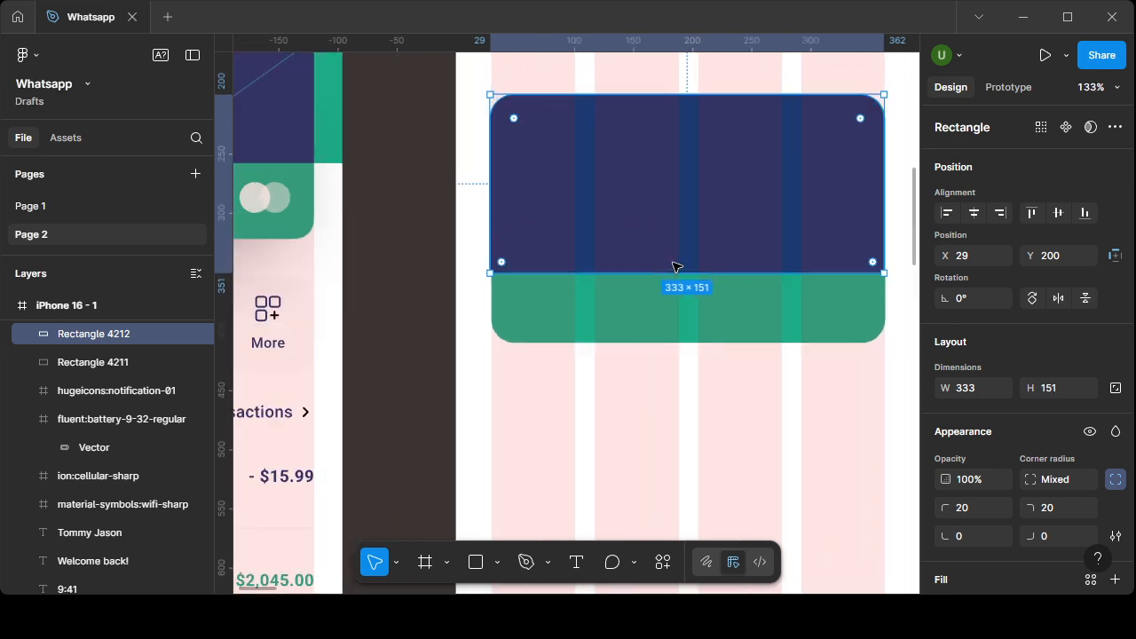
scroll(675, 265, "down", 2)
scroll(763, 270, "up", 5)
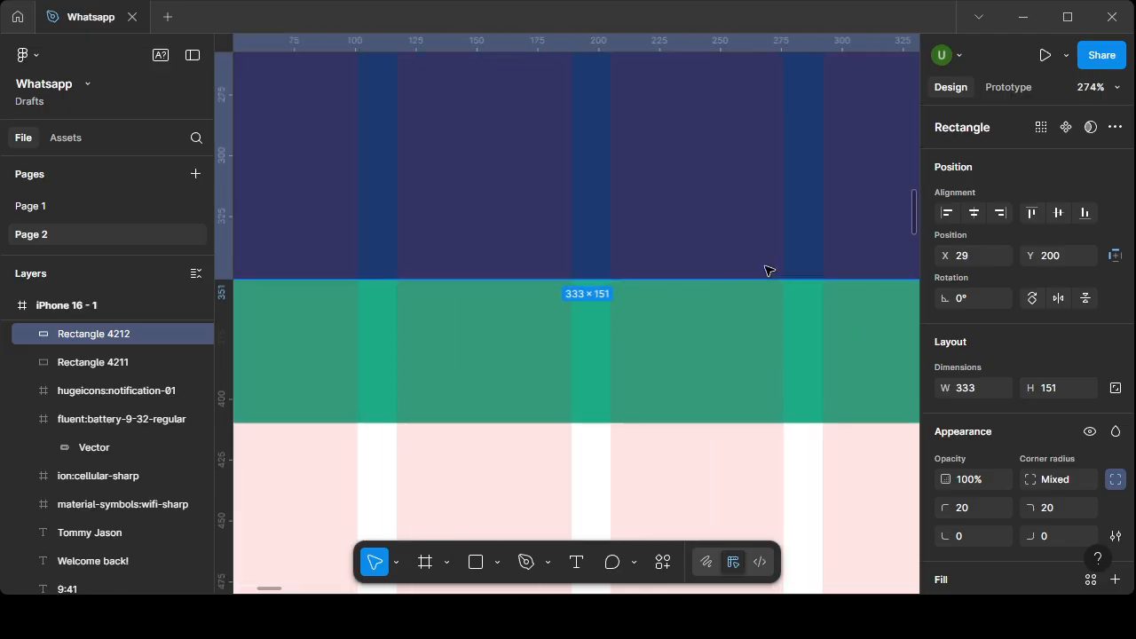
scroll(765, 270, "down", 3)
scroll(764, 273, "down", 3)
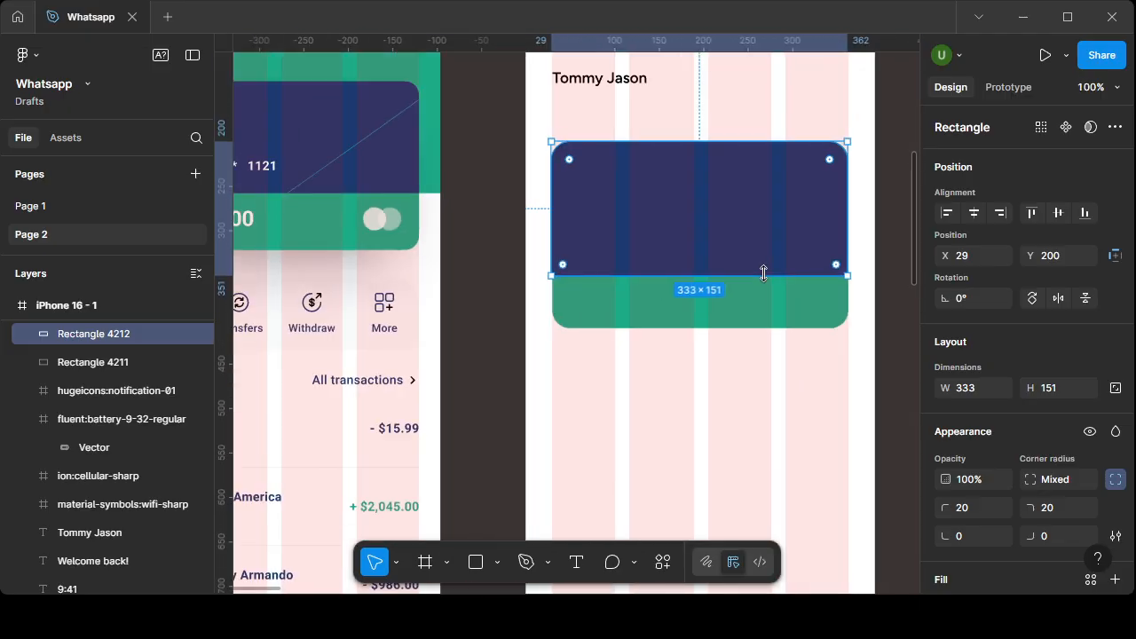
scroll(764, 273, "down", 2)
scroll(763, 274, "up", 3)
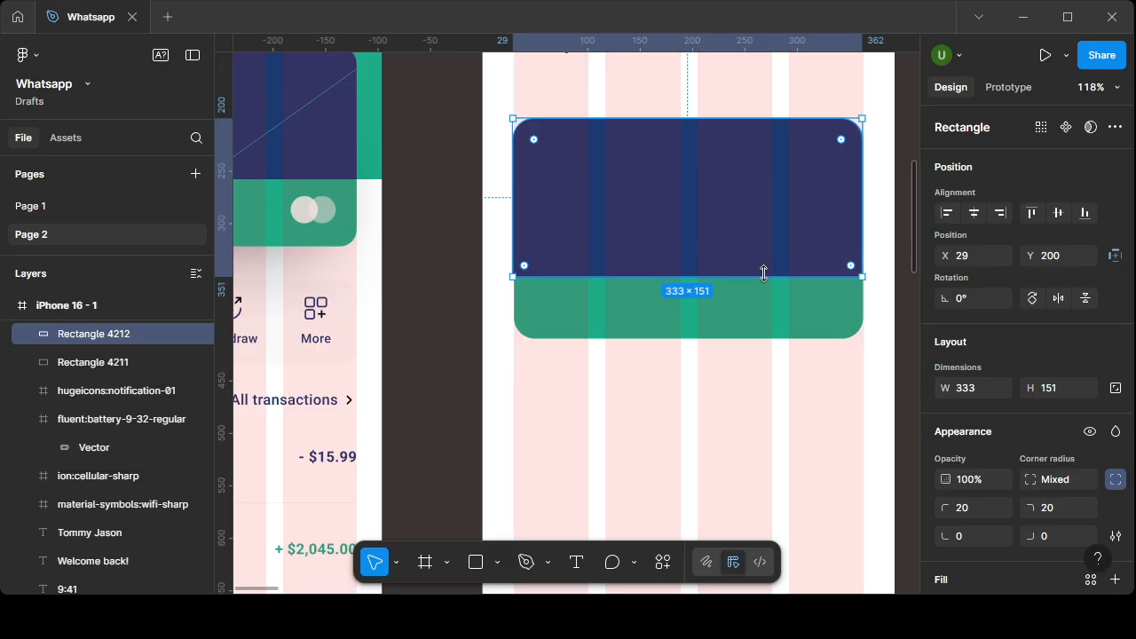
scroll(763, 274, "down", 3)
scroll(767, 334, "down", 2)
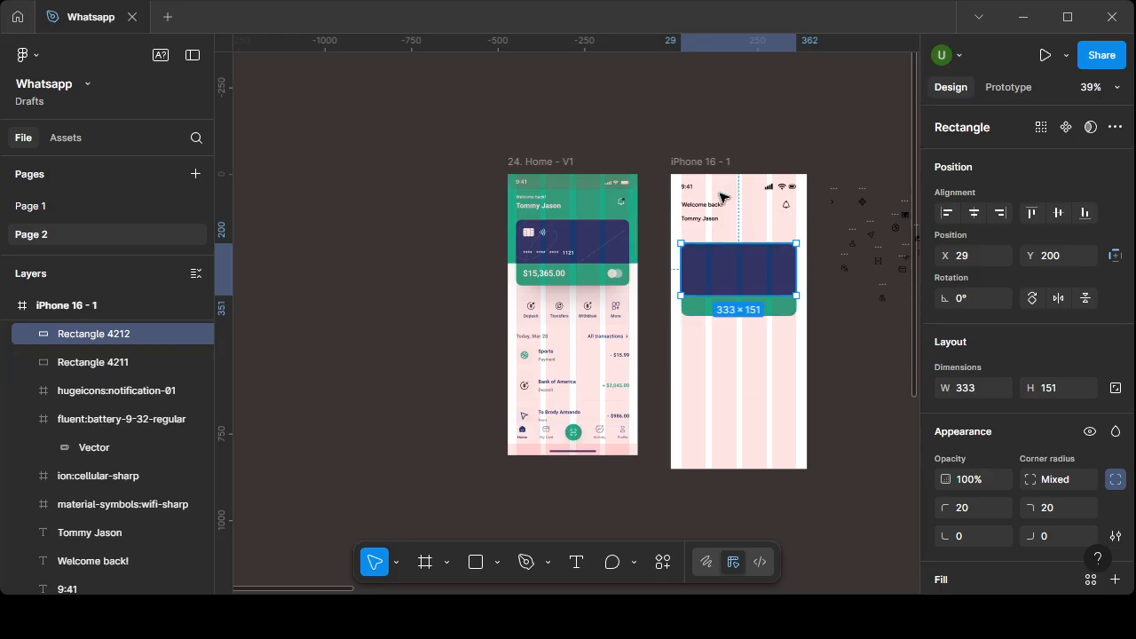
scroll(794, 340, "up", 3)
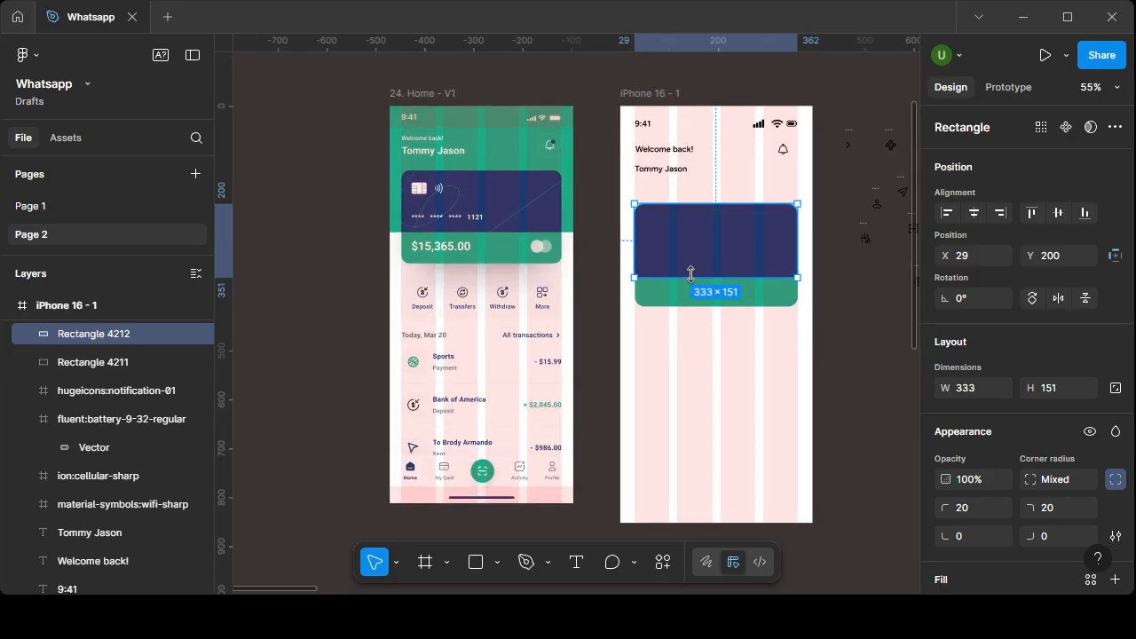
scroll(701, 277, "up", 10)
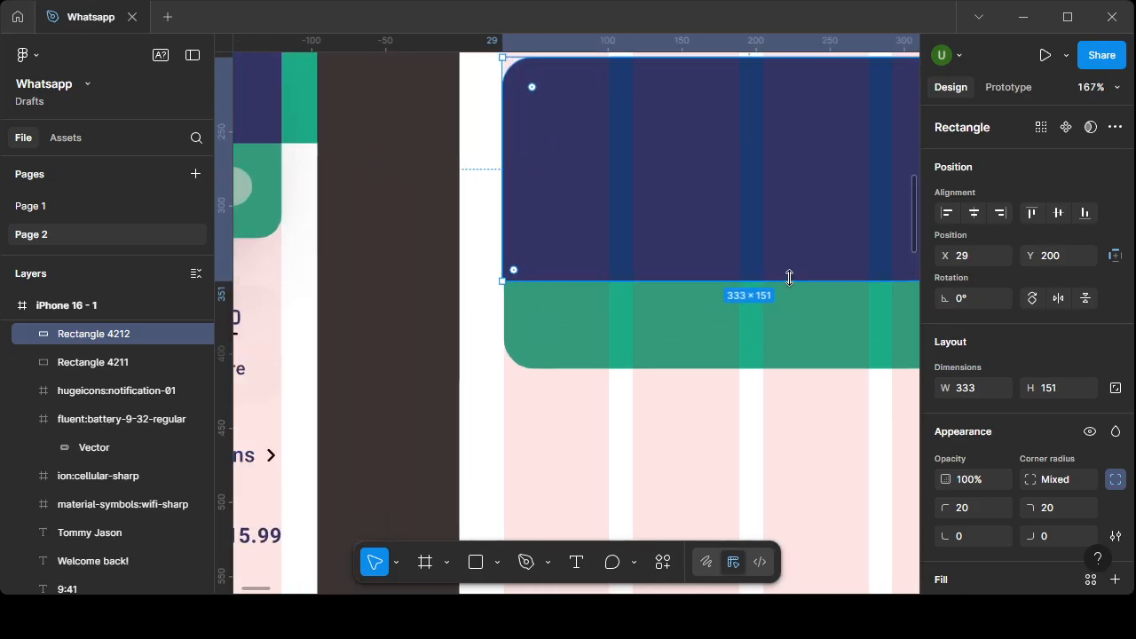
scroll(792, 282, "up", 3)
- Finish shortening the navy rectangle to 129 tall, then deselect it
left_click_drag(790, 280, 784, 223)
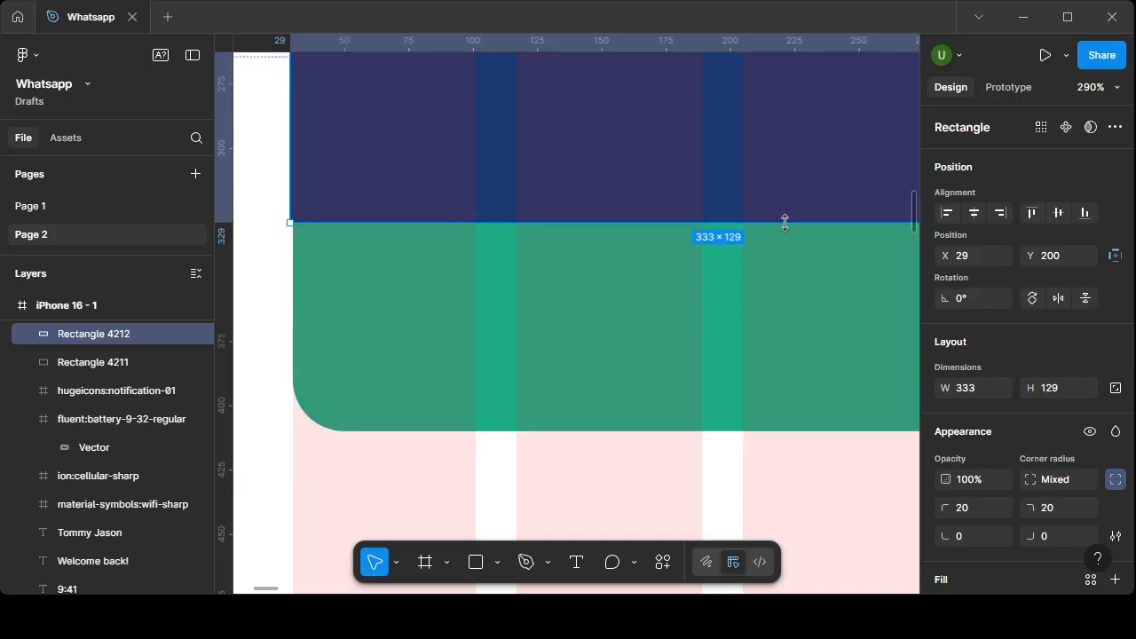
scroll(772, 281, "down", 6)
scroll(771, 280, "down", 4)
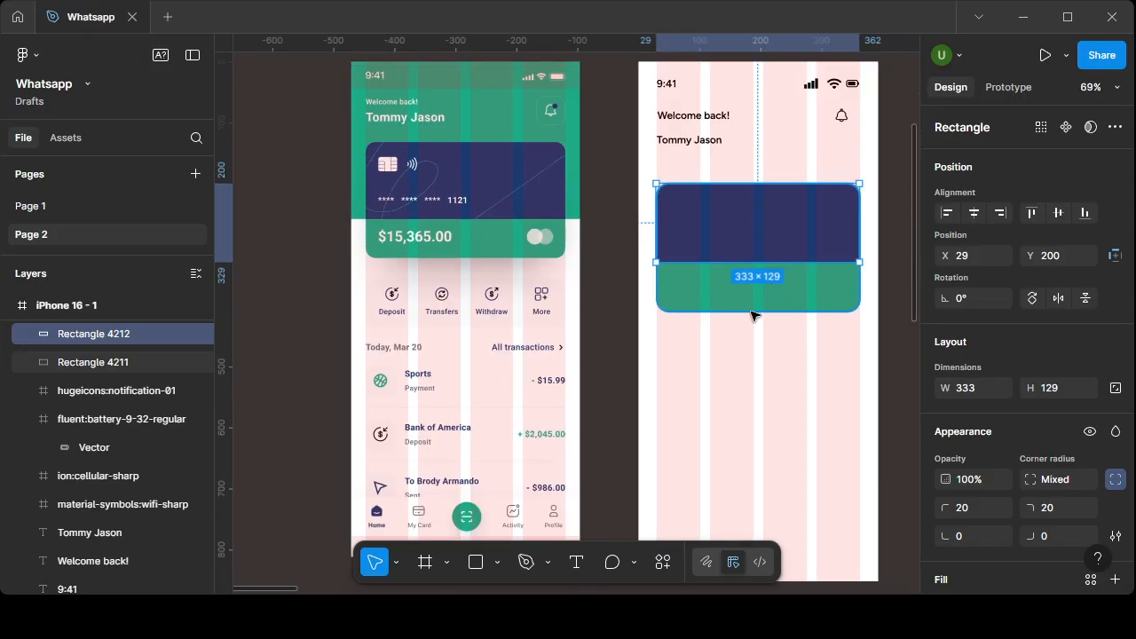
left_click(794, 355)
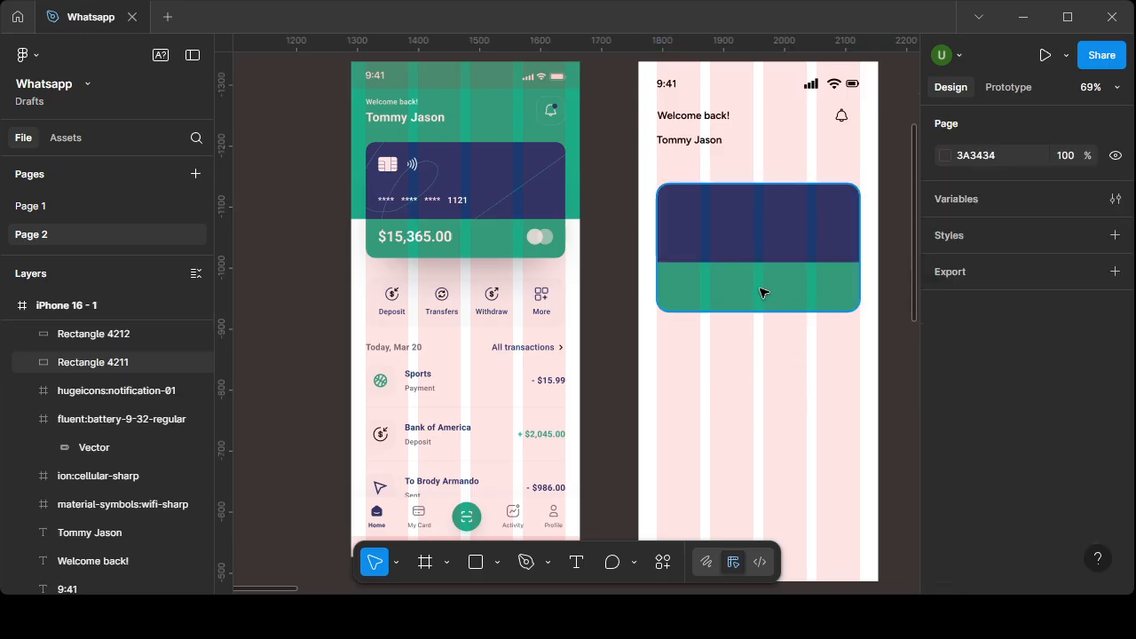
left_click_drag(716, 423, 738, 403)
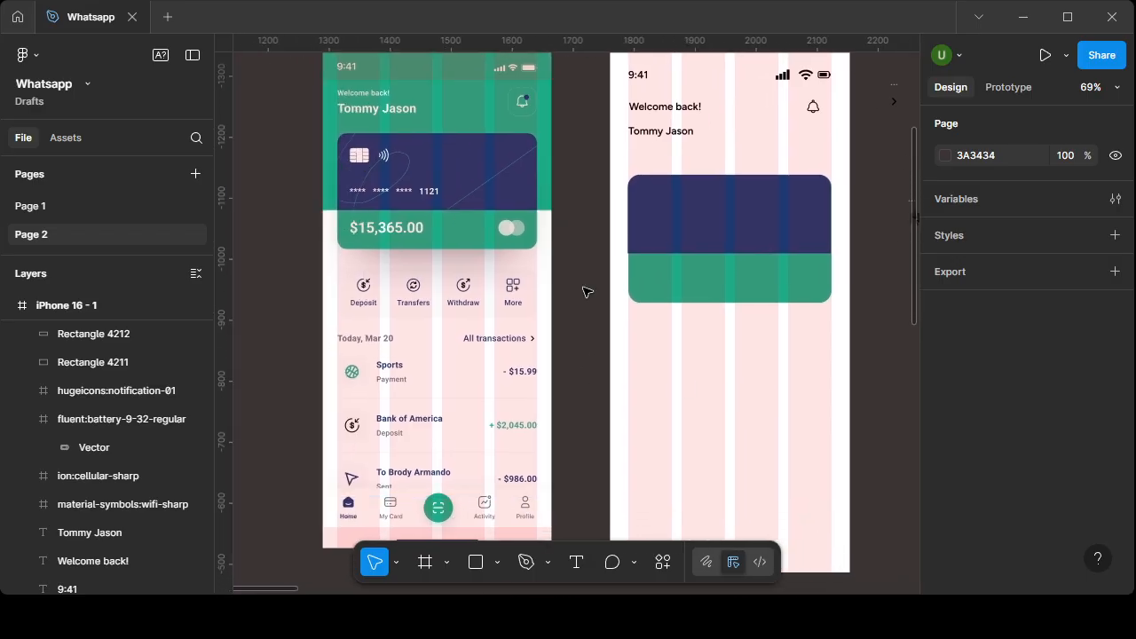
- Move the 24 × 24 integrated-circuit chip icon onto the navy card's upper left
left_click_drag(901, 293, 570, 378)
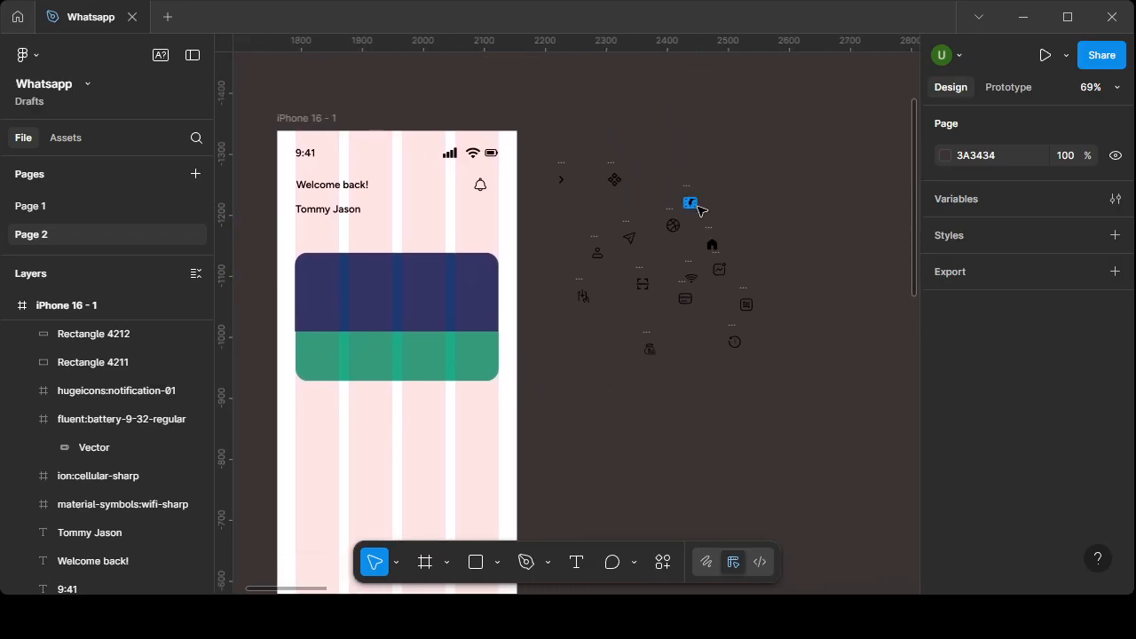
left_click_drag(690, 202, 319, 271)
left_click_drag(393, 419, 805, 403)
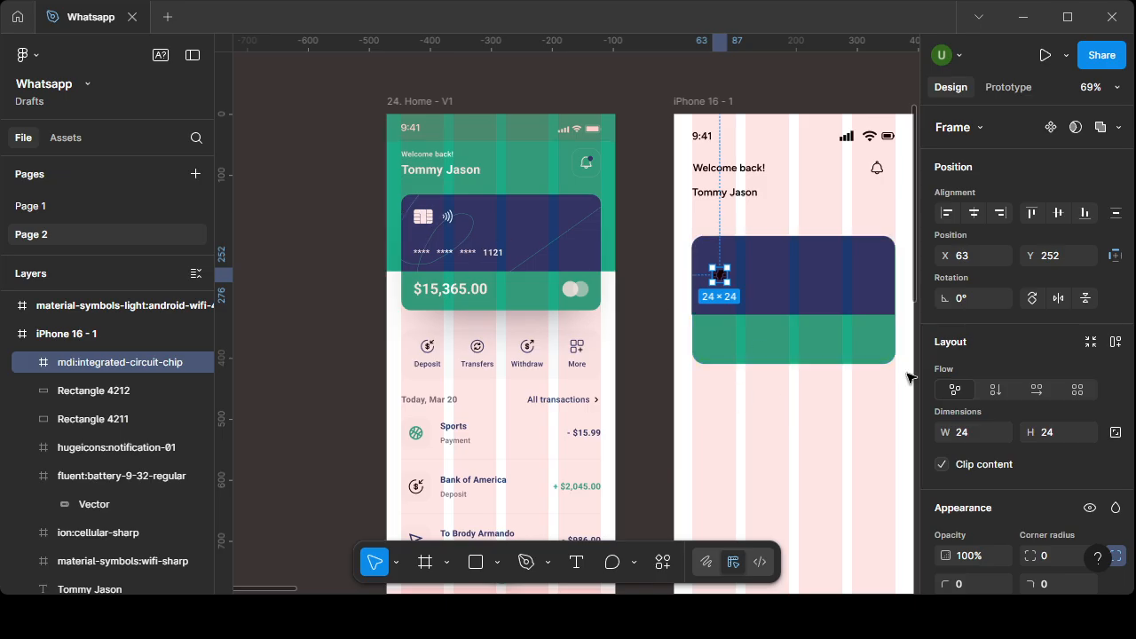
scroll(982, 412, "down", 5)
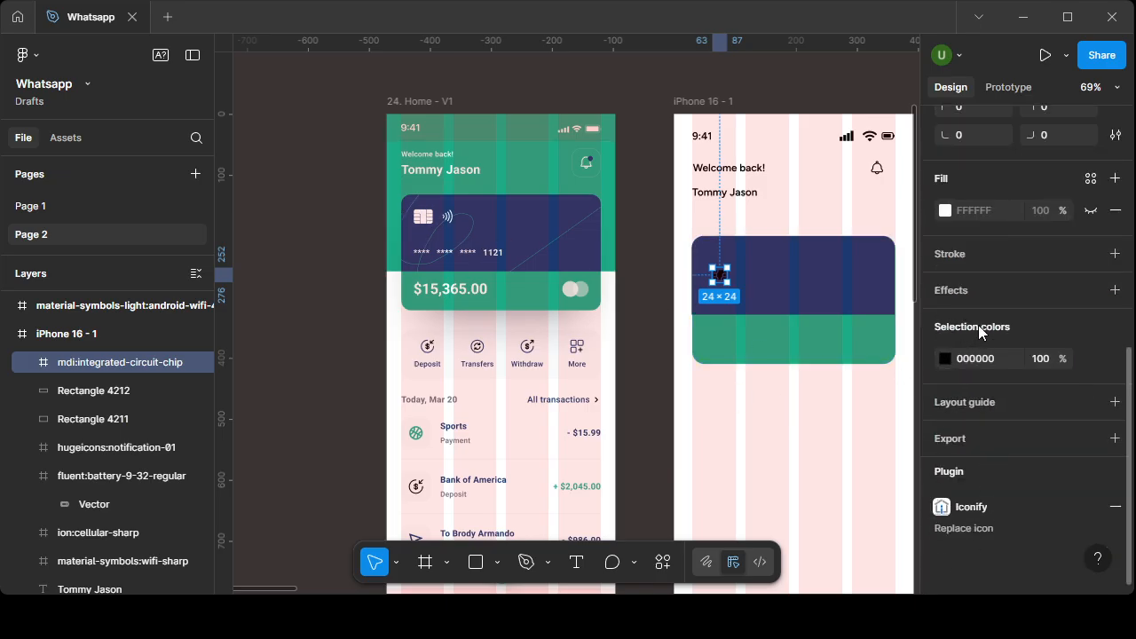
- Colour the chip icon white FFFFFF, sampled from the reference card's chip
left_click(946, 359)
left_click(733, 441)
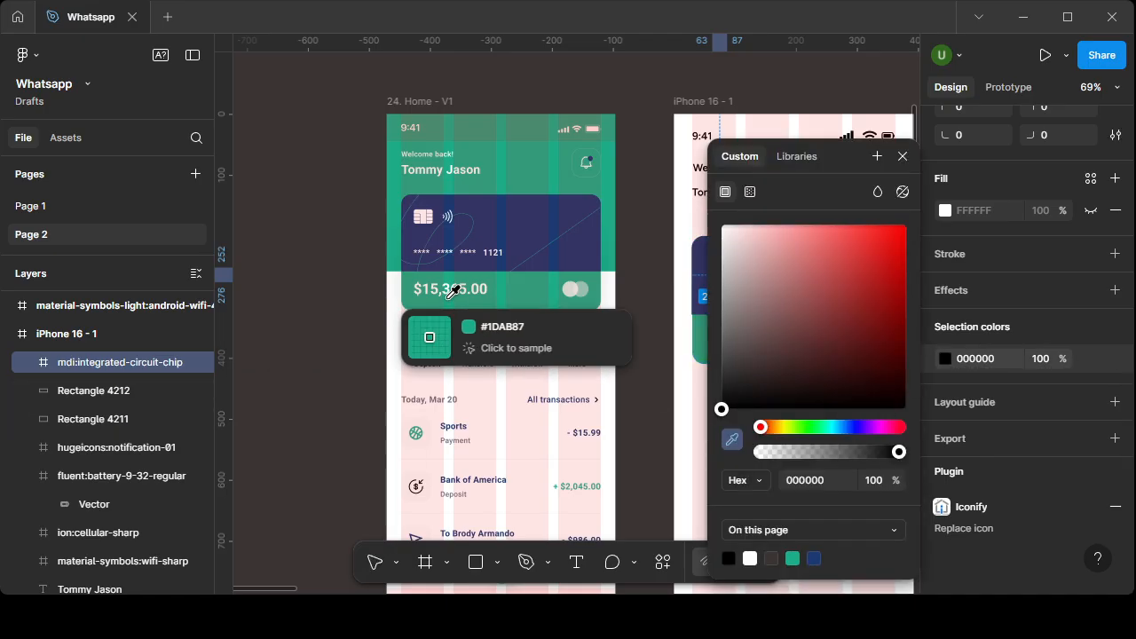
left_click(431, 213)
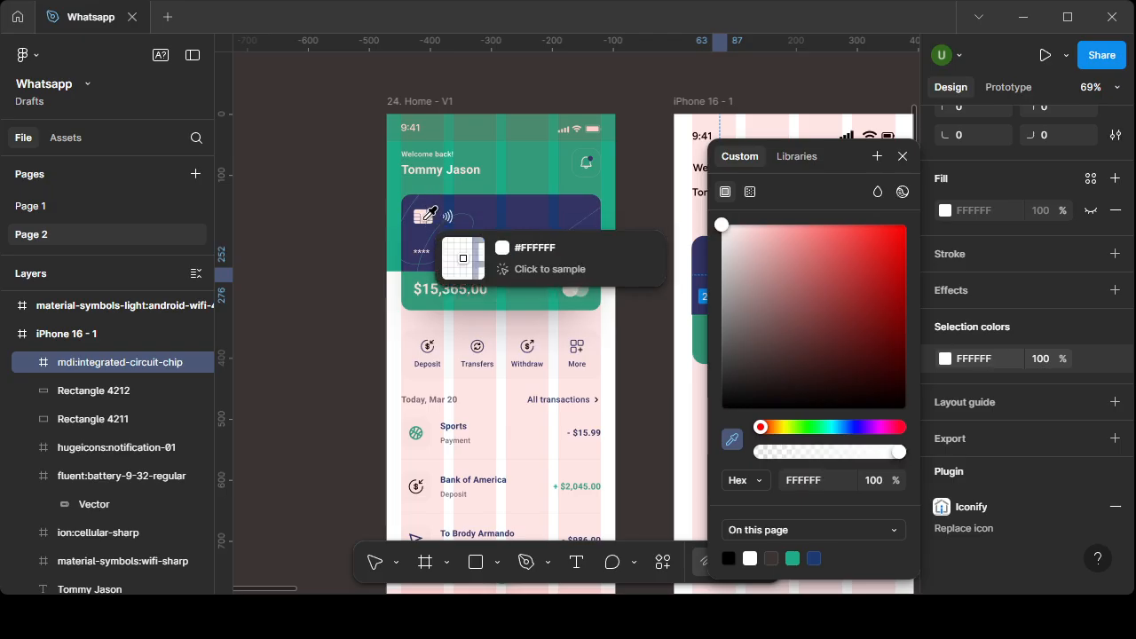
left_click(902, 156)
left_click(733, 434)
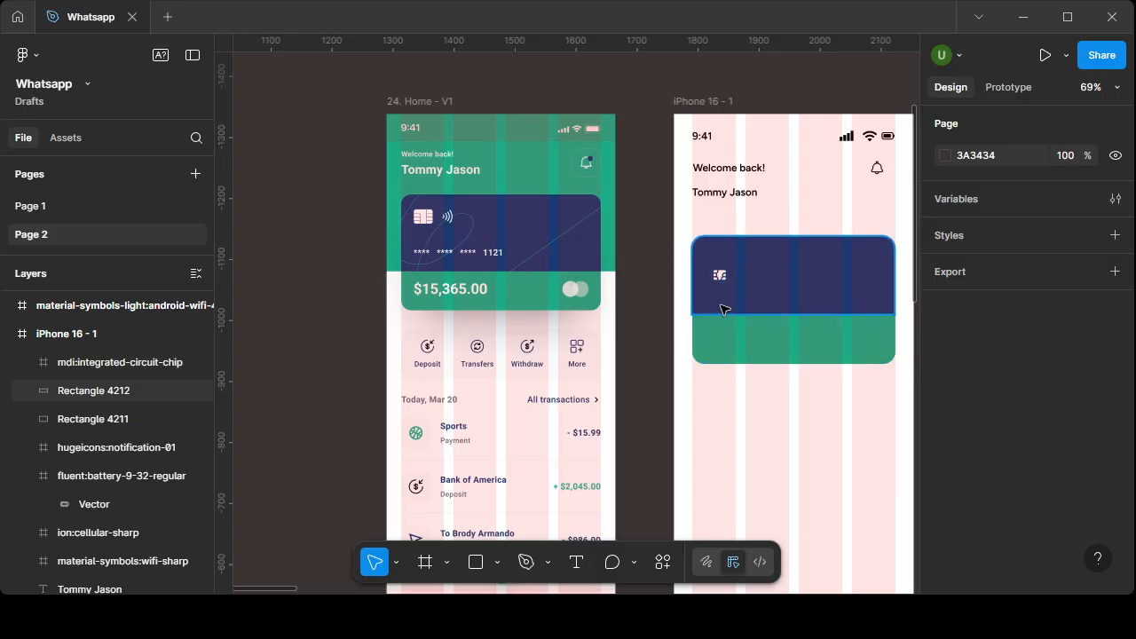
- Scale the chip icon proportionally up to 38 × 38
scroll(722, 310, "up", 3)
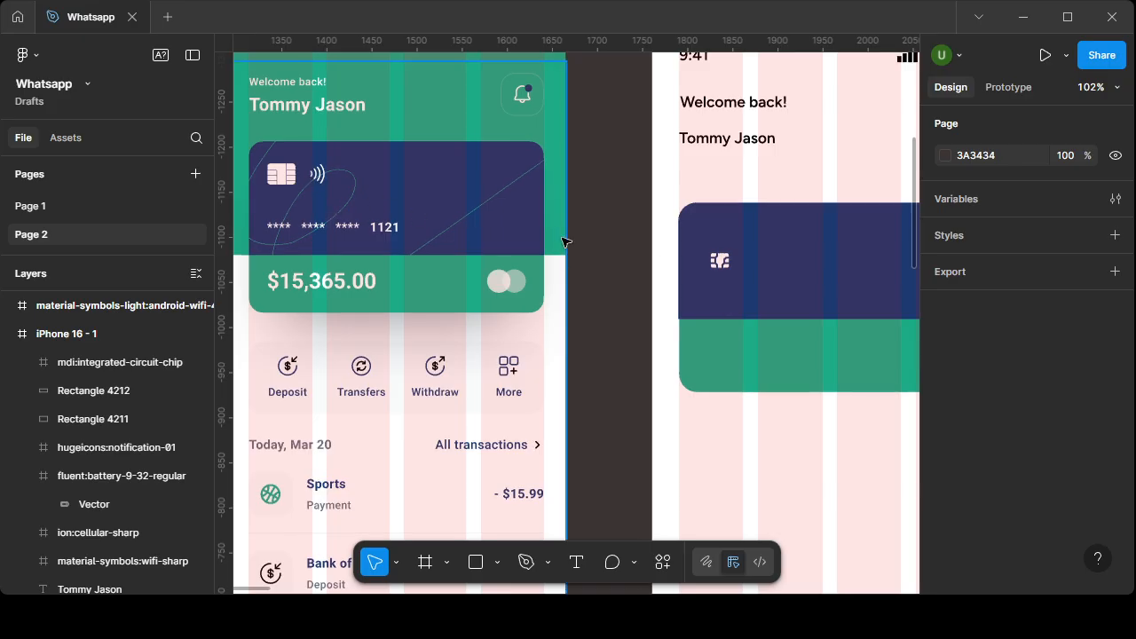
scroll(733, 271, "up", 5)
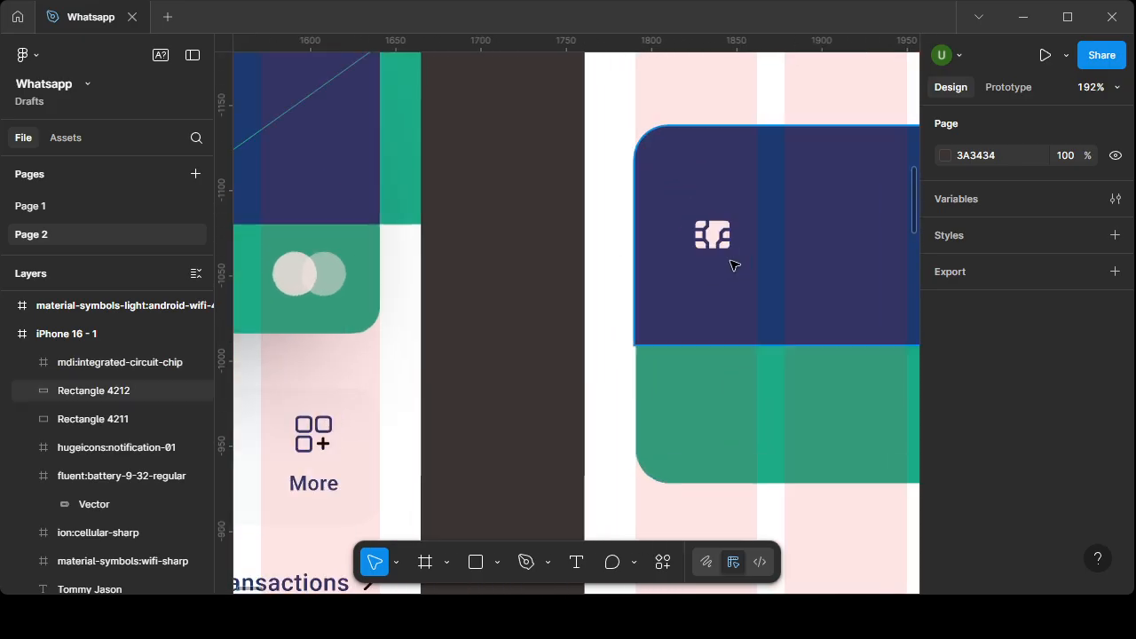
left_click(715, 238)
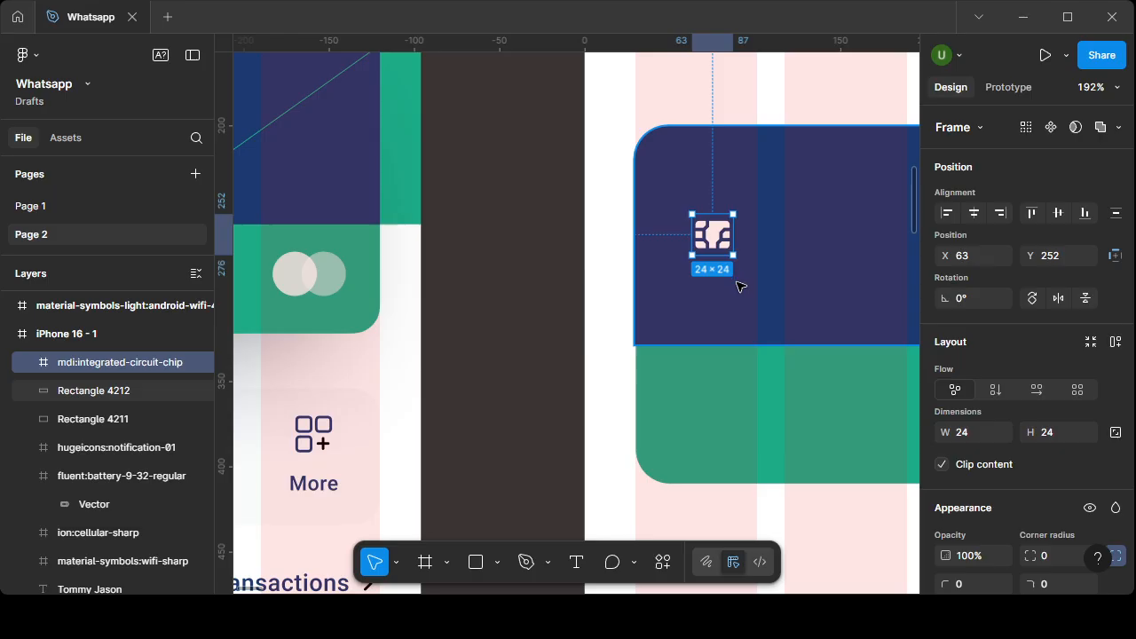
left_click(395, 563)
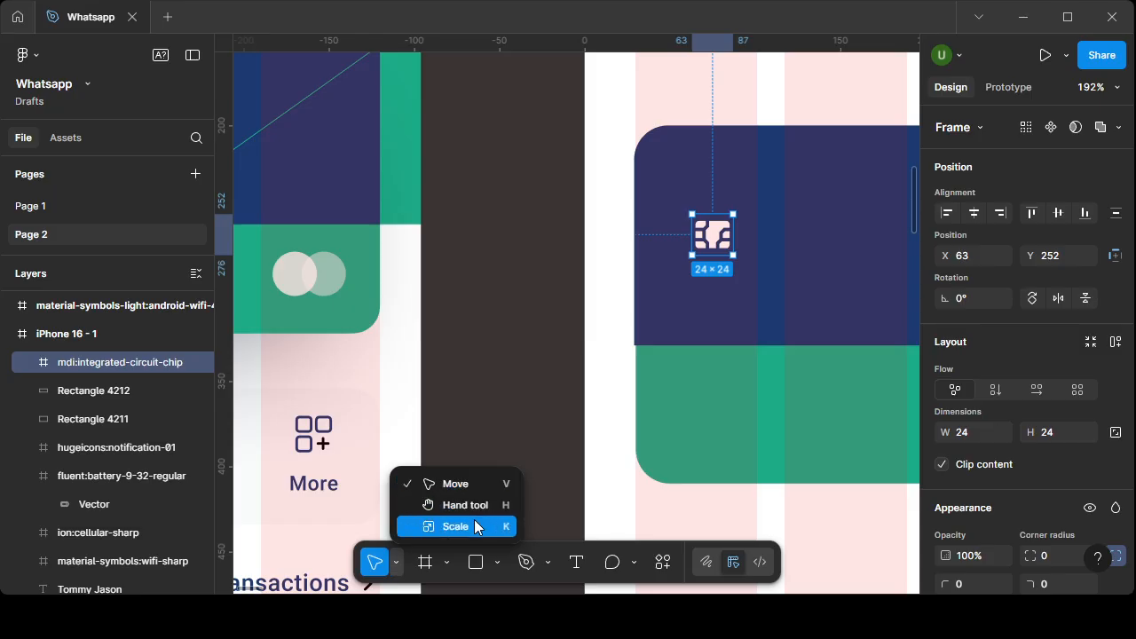
left_click(477, 528)
left_click_drag(733, 252, 756, 278)
- Move the chip up and left to X 53, Y 236 on the navy card
left_click(395, 562)
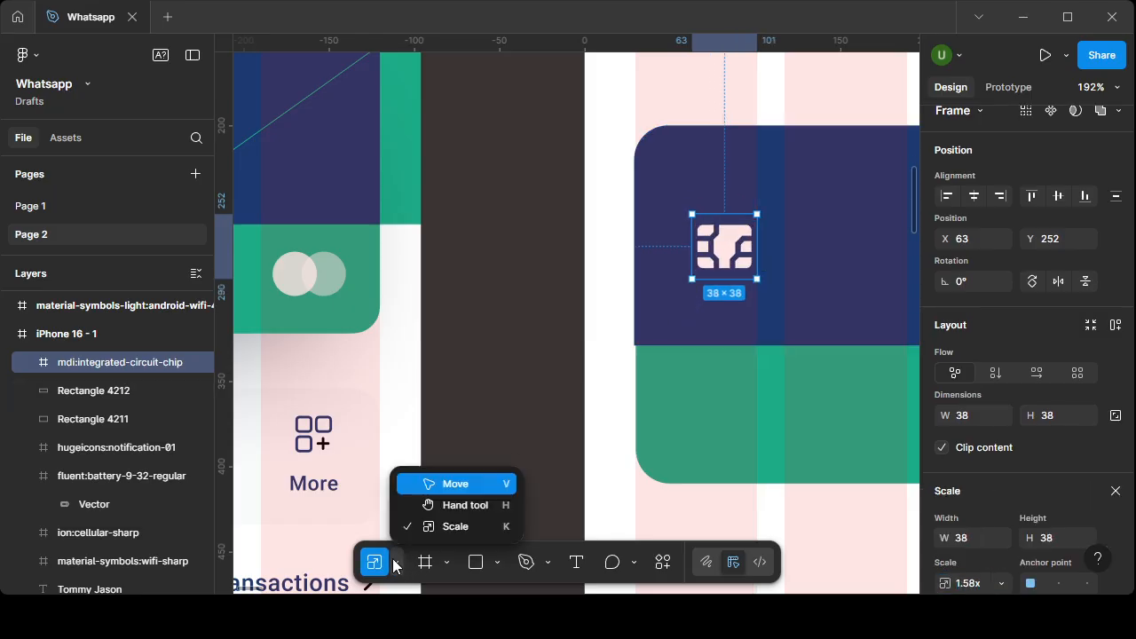
left_click(435, 486)
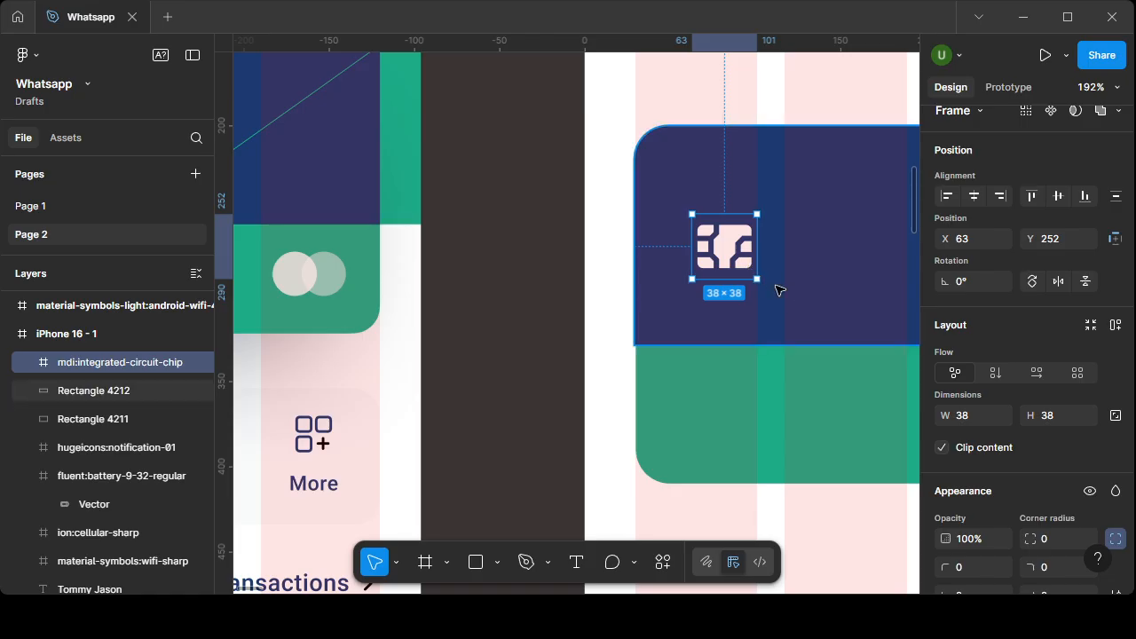
scroll(717, 364, "down", 5)
scroll(717, 364, "up", 3)
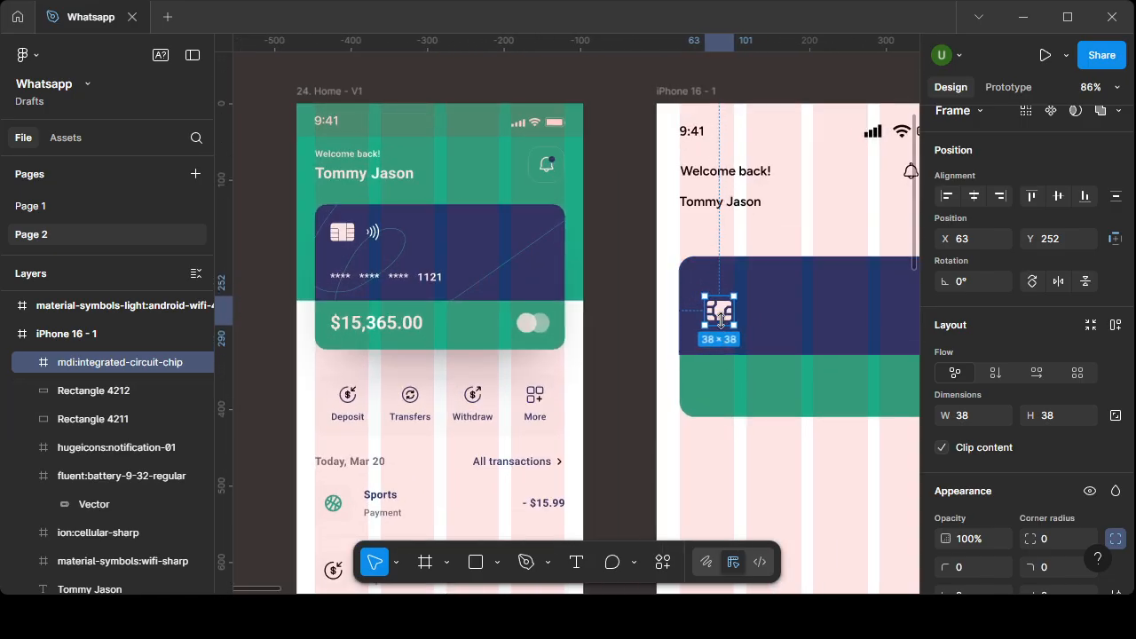
left_click_drag(715, 321, 714, 299)
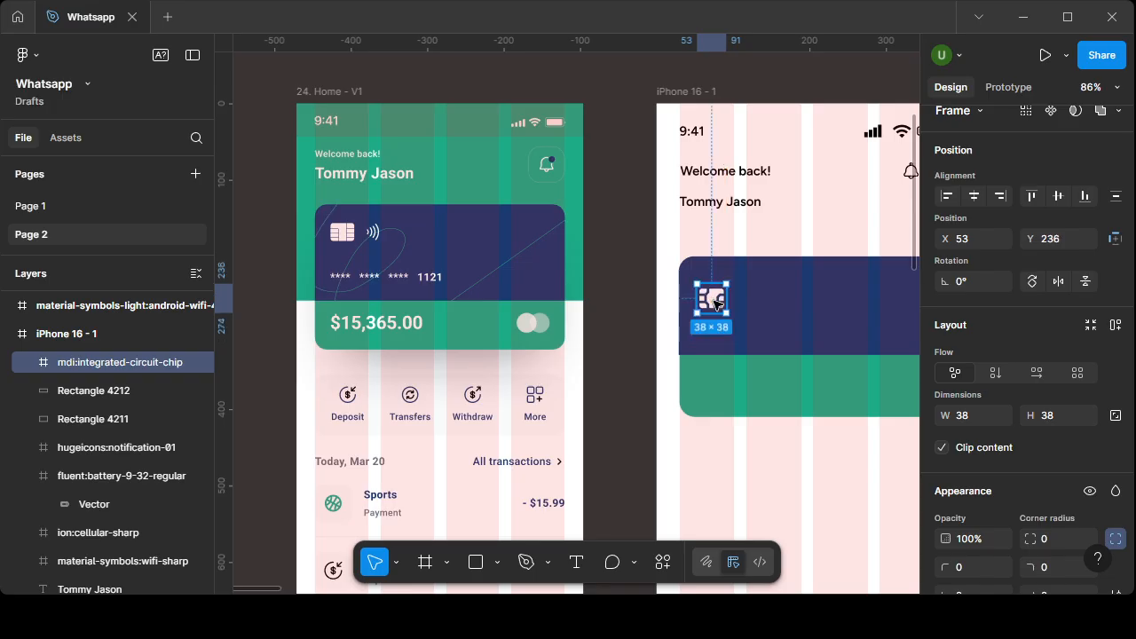
left_click(726, 486)
scroll(750, 355, "up", 6)
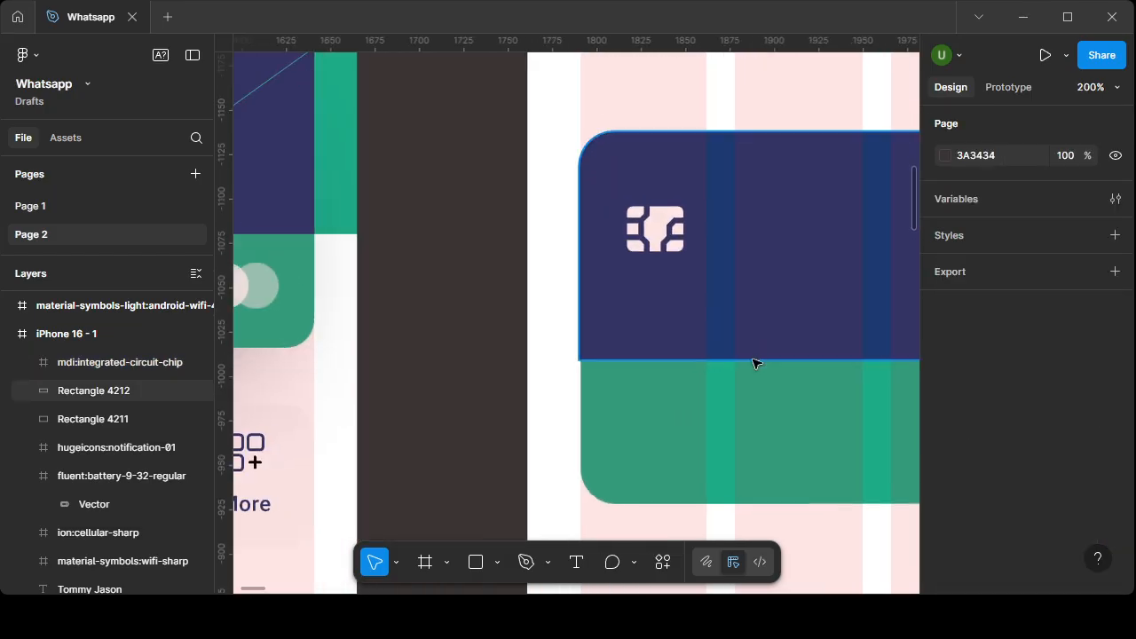
scroll(578, 367, "down", 7)
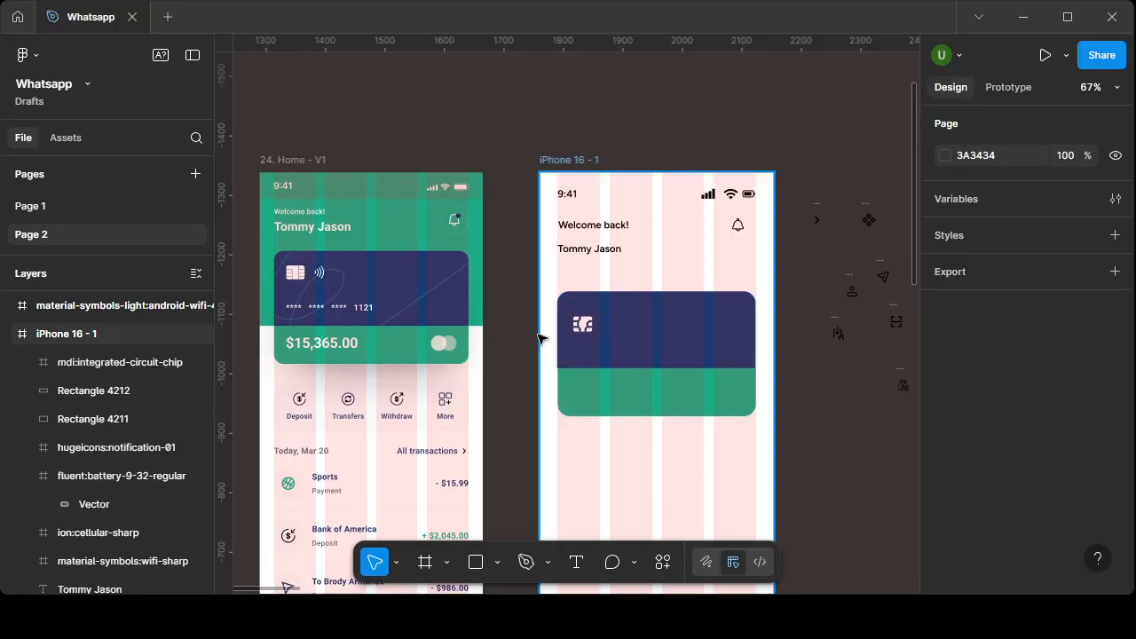
scroll(639, 405, "up", 11)
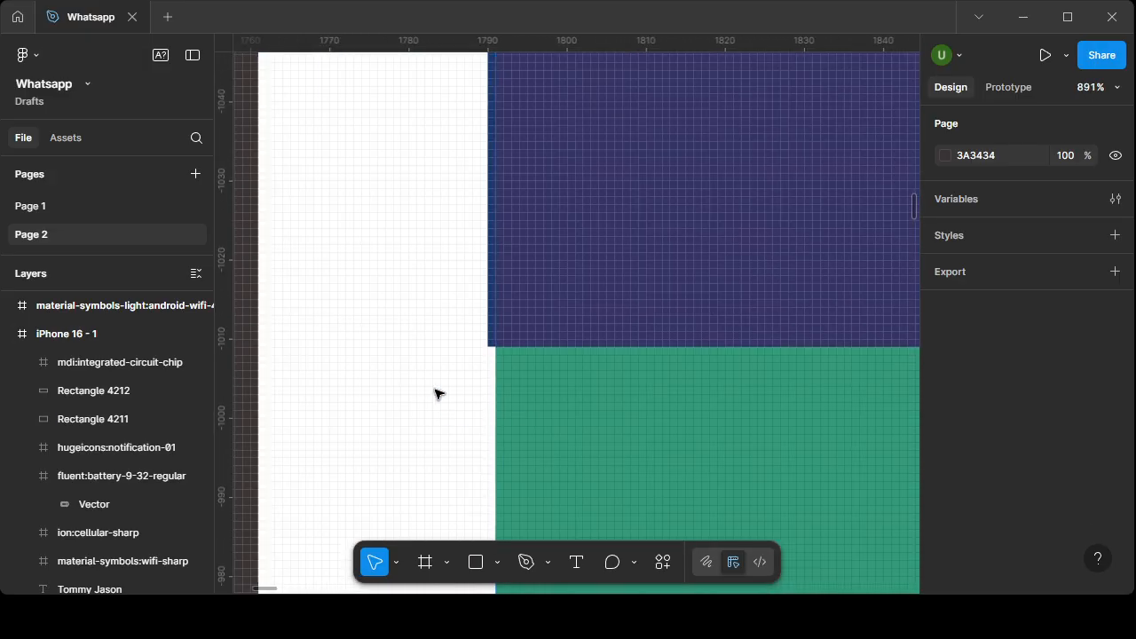
scroll(456, 347, "up", 6)
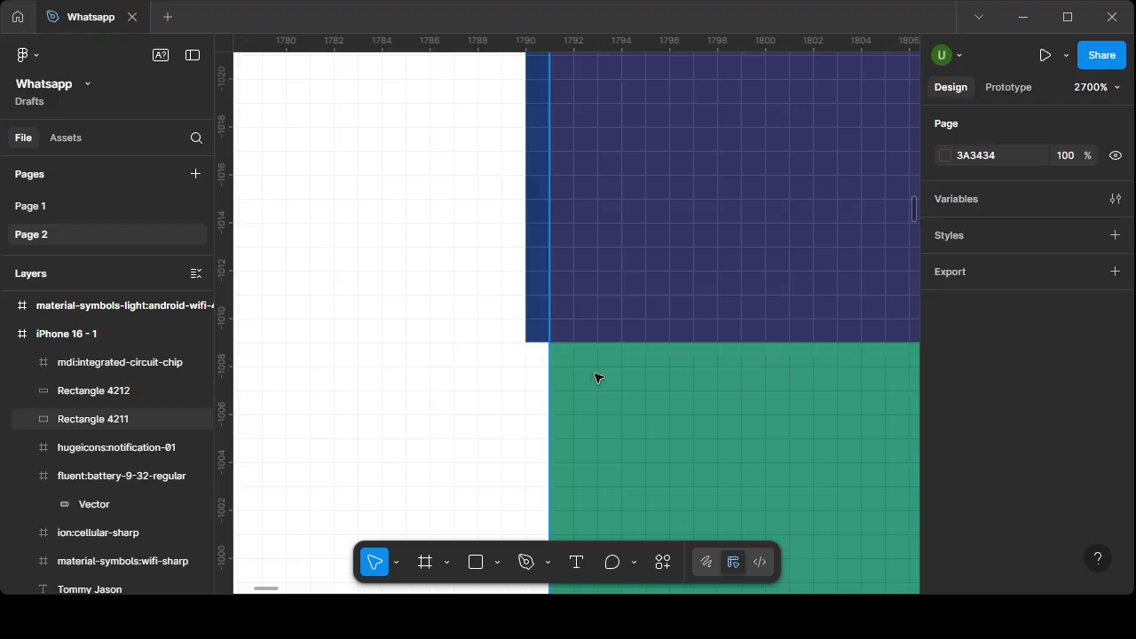
scroll(550, 373, "down", 12)
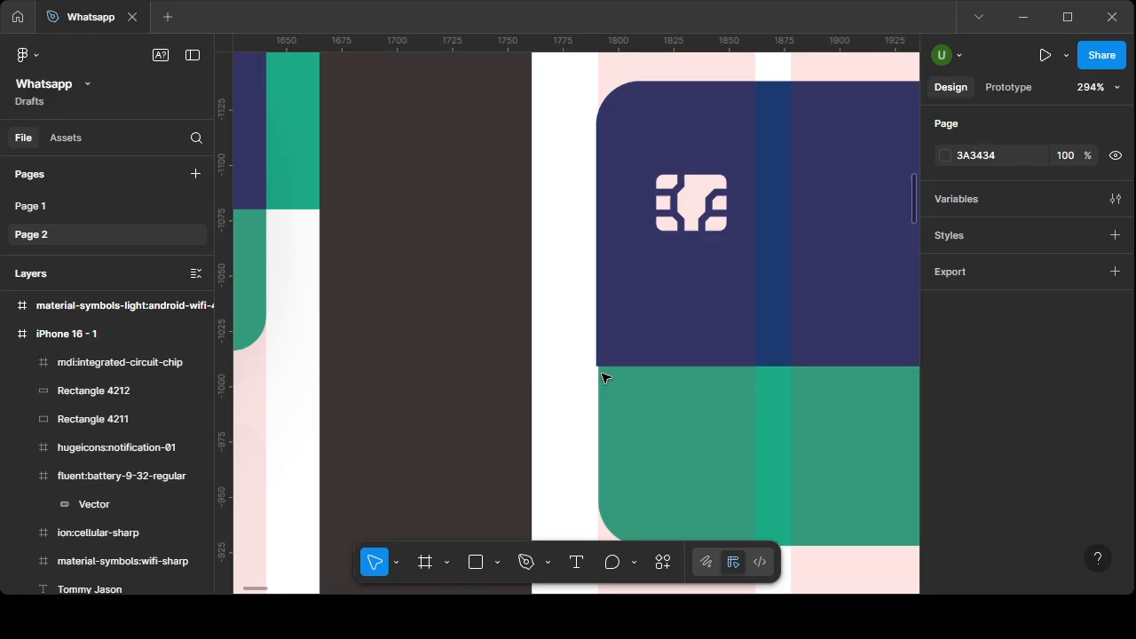
scroll(602, 377, "down", 4)
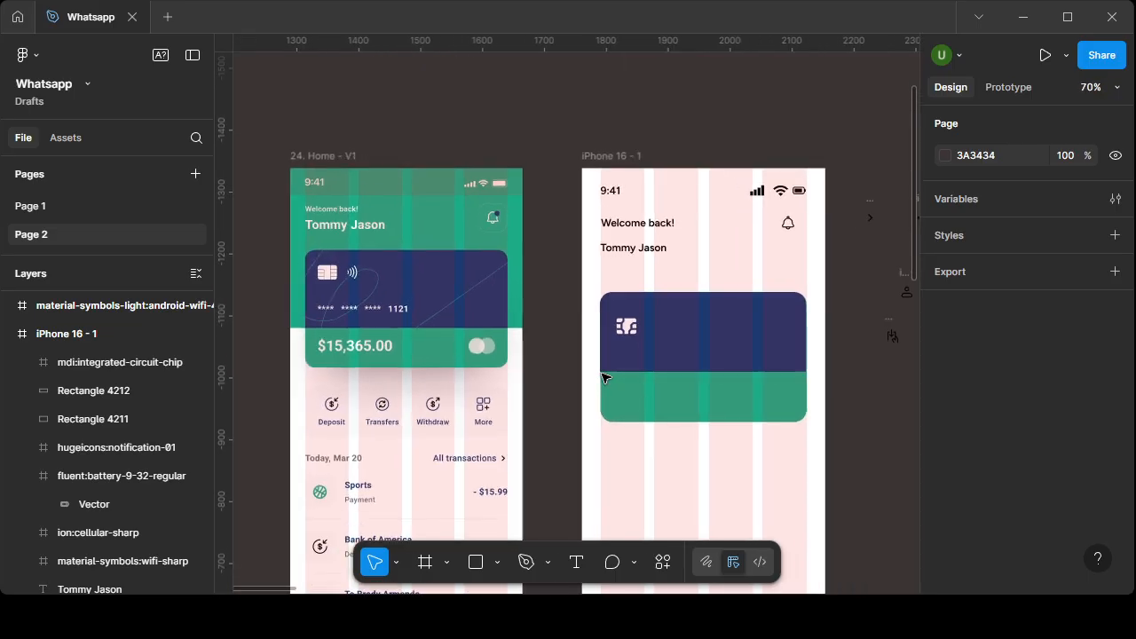
scroll(793, 376, "up", 8)
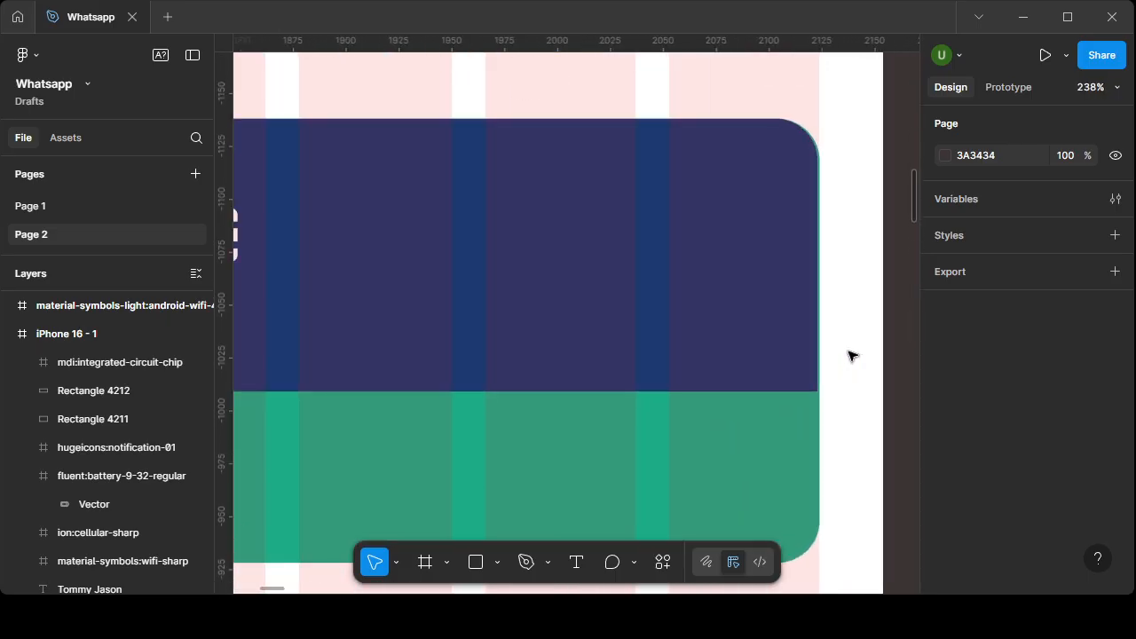
scroll(780, 390, "up", 10)
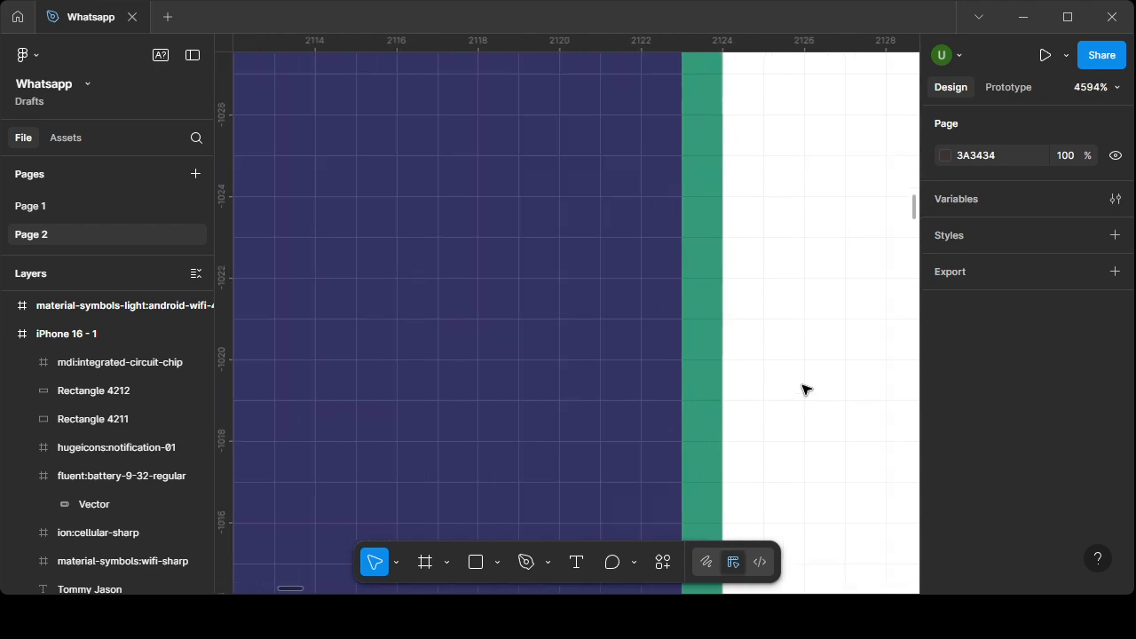
scroll(804, 389, "down", 10)
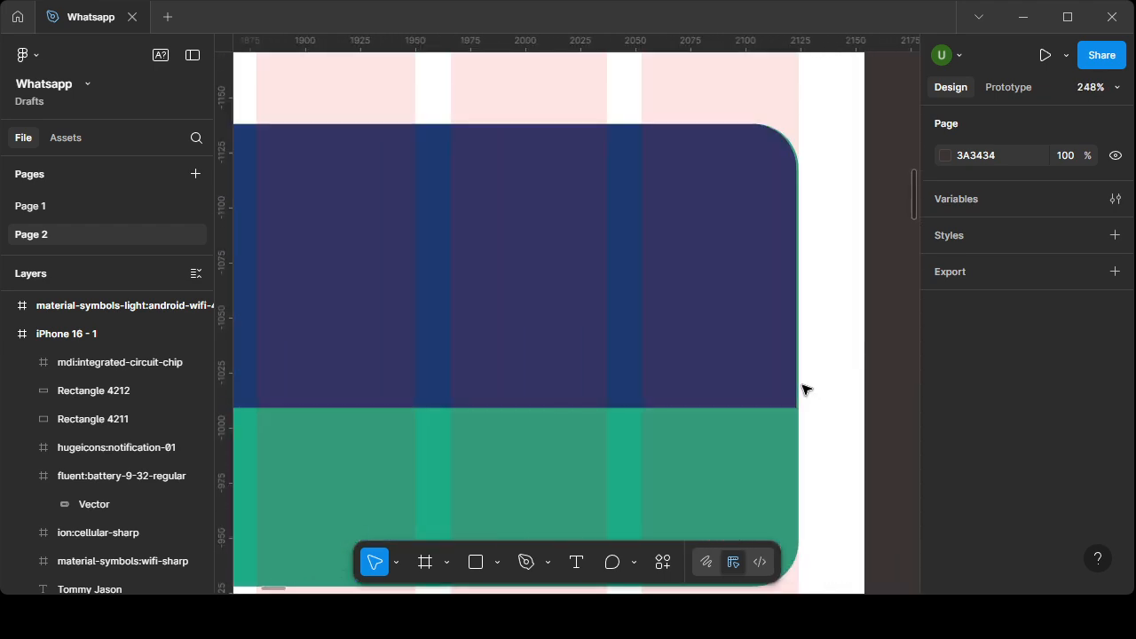
scroll(803, 369, "up", 9)
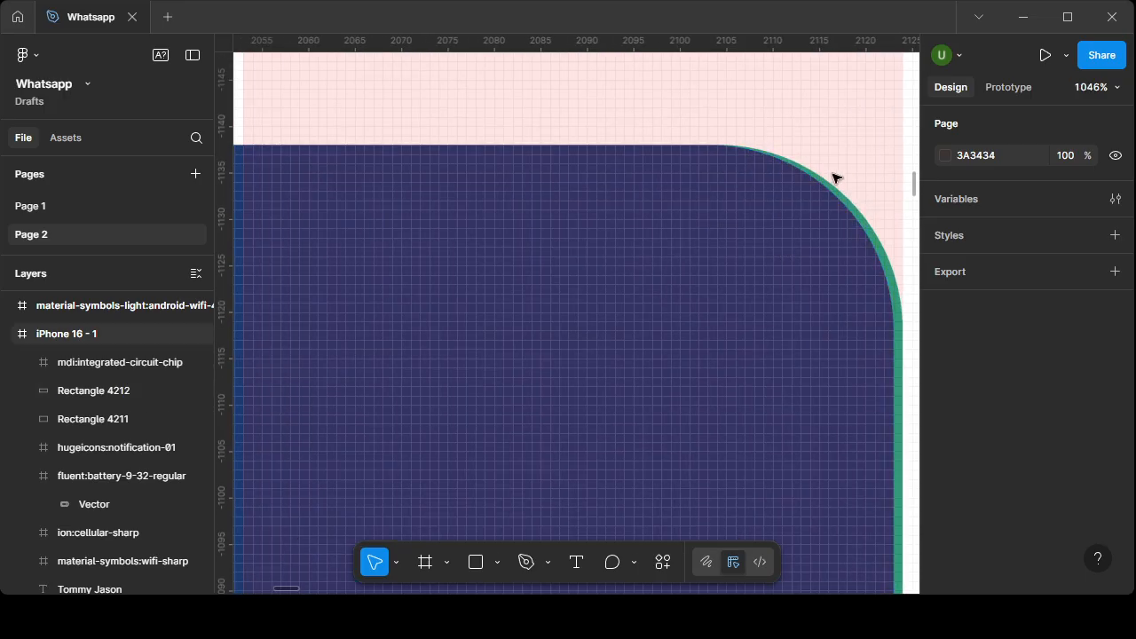
scroll(763, 241, "down", 10)
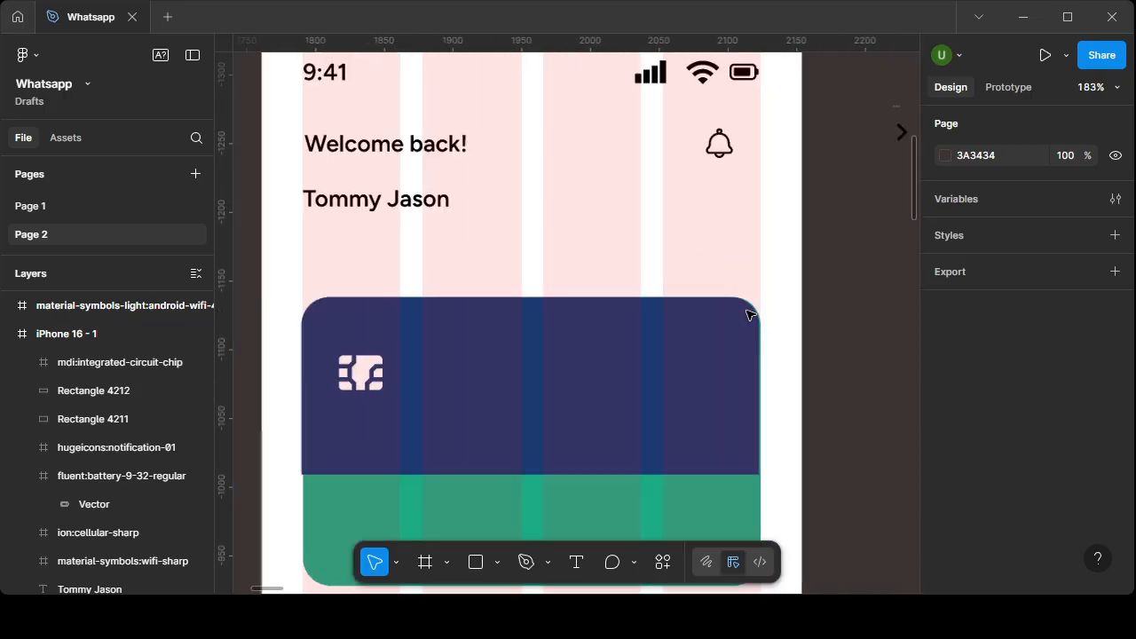
scroll(651, 219, "down", 2)
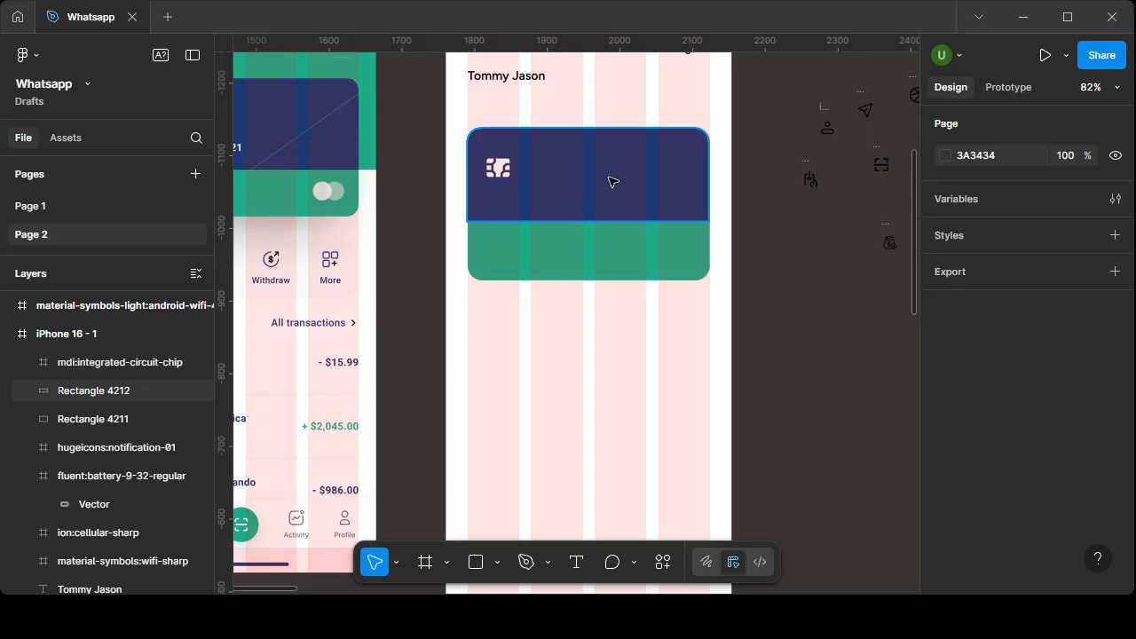
left_click(612, 182)
scroll(614, 213, "down", 2)
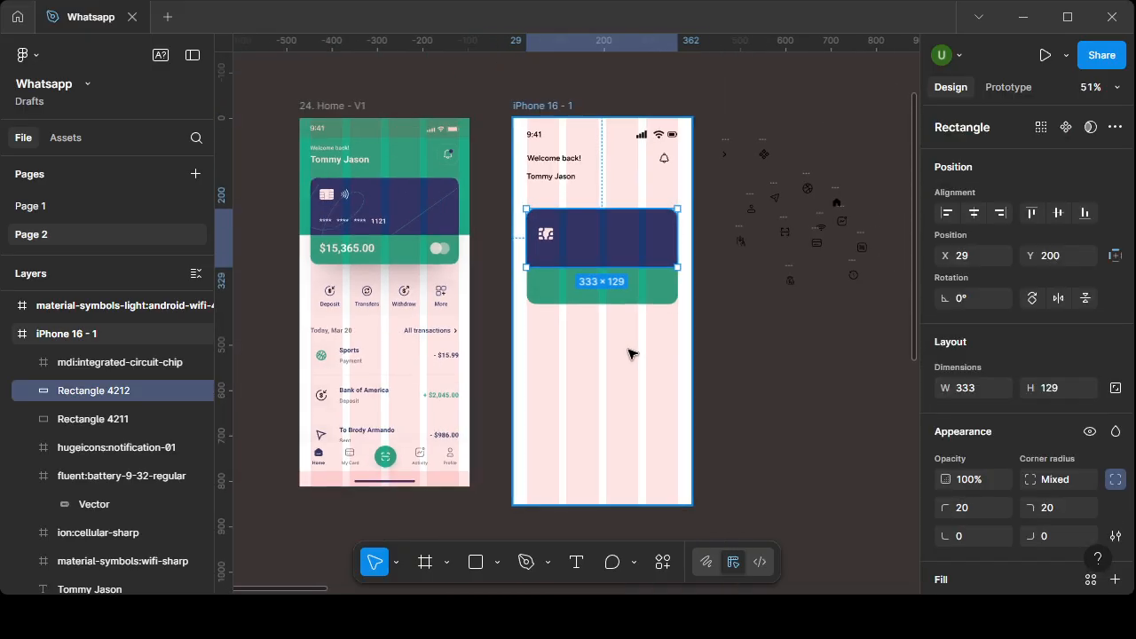
- Select Rectangle 4212 and 4211 in Layers and align their horizontal centres
left_click(640, 301, "shift")
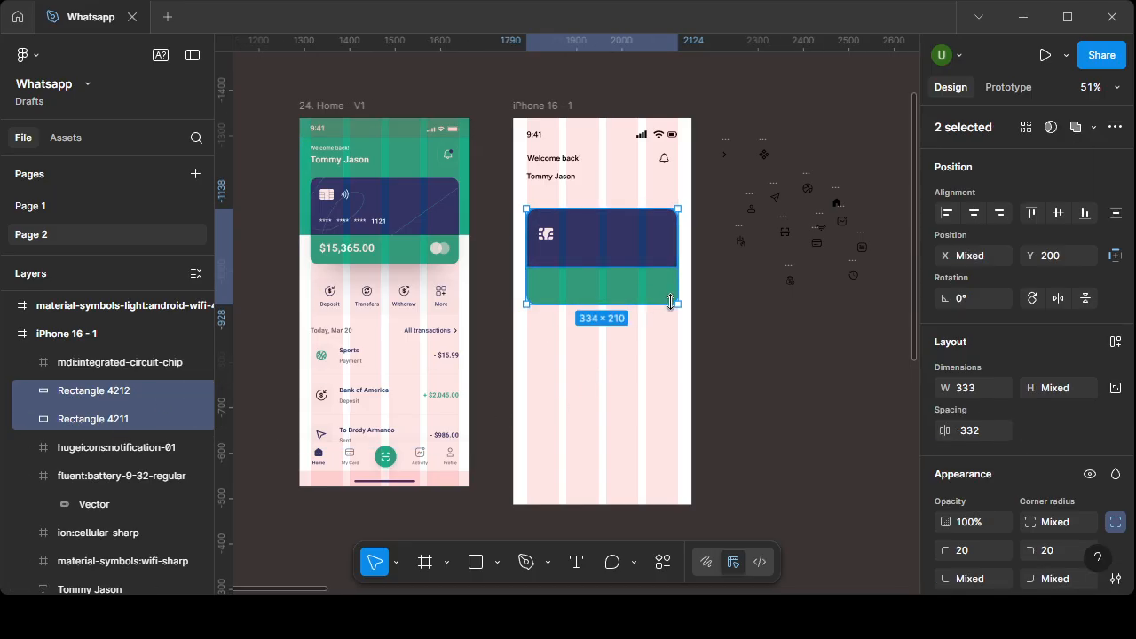
left_click(576, 310)
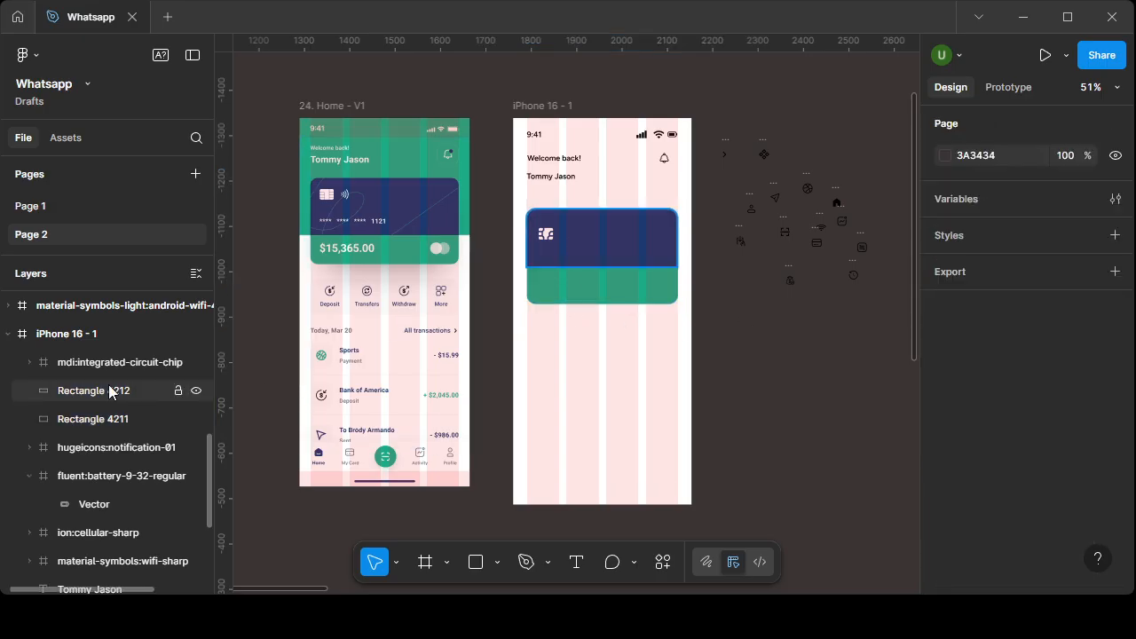
left_click(109, 392)
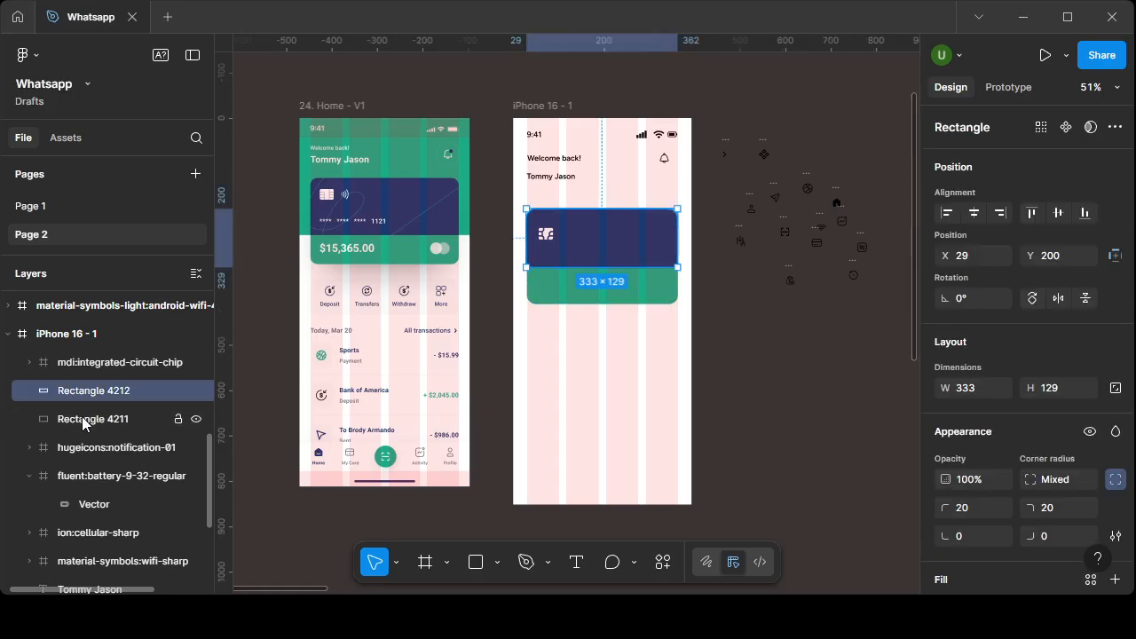
left_click(83, 419, "shift")
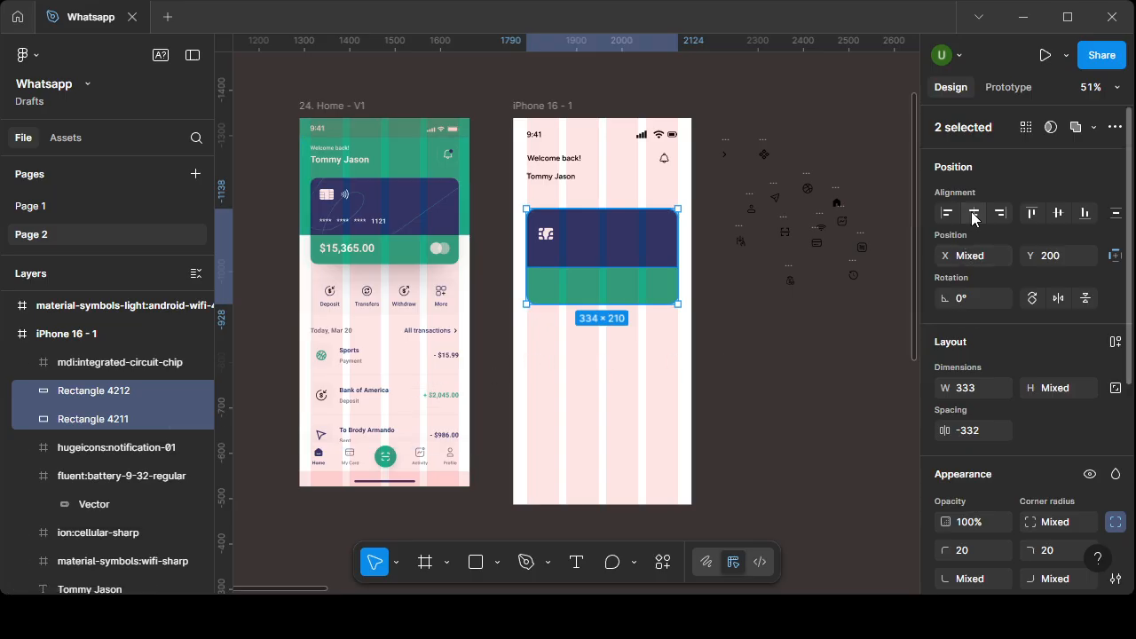
scroll(685, 289, "up", 5)
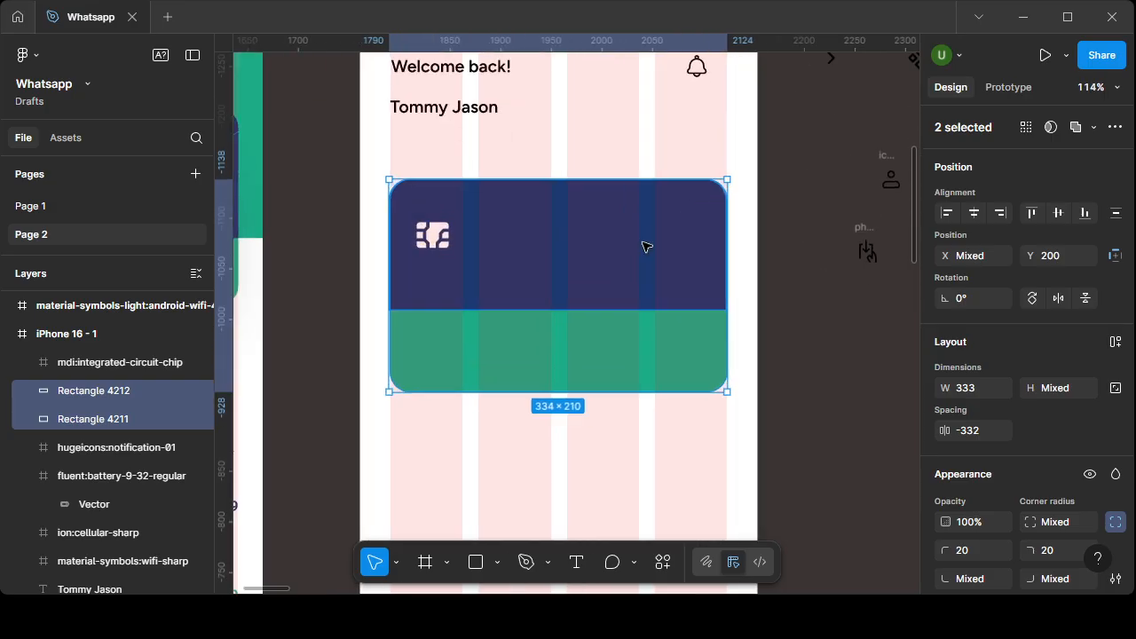
scroll(621, 275, "up", 5)
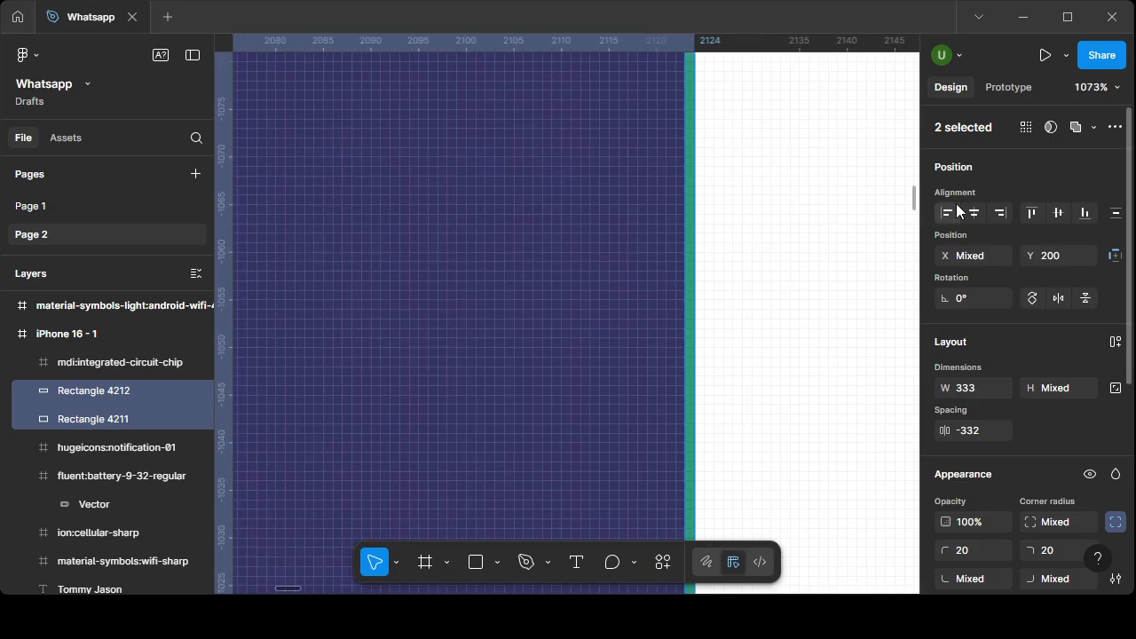
left_click(977, 215)
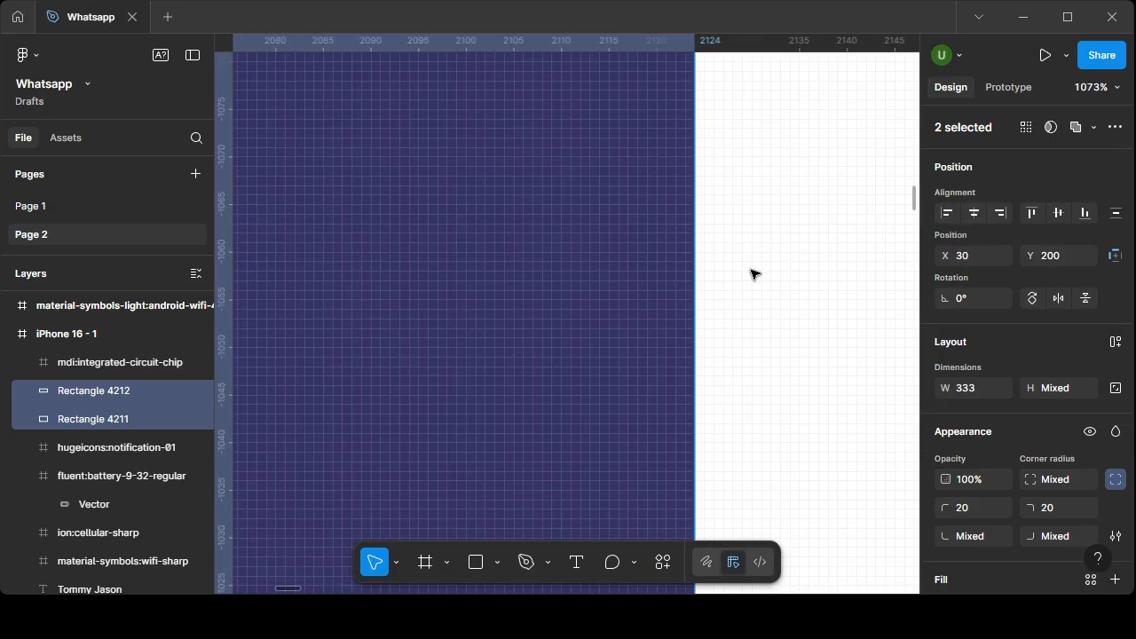
- Zoom in to confirm both rectangles sit at X 30 with flush edges
scroll(751, 271, "down", 5)
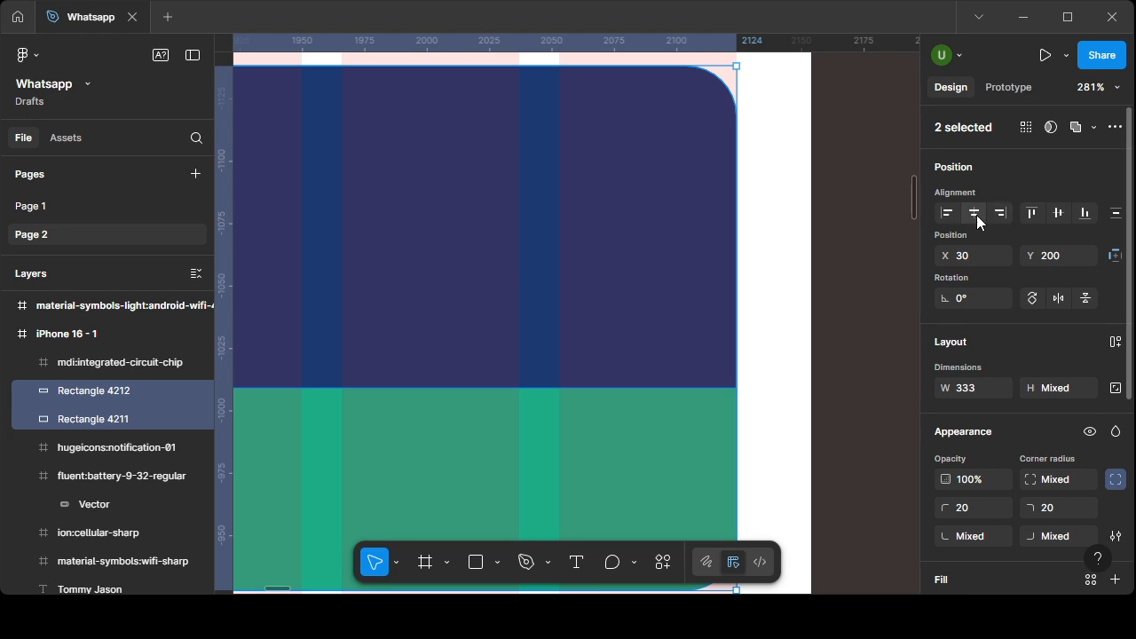
scroll(769, 263, "down", 5)
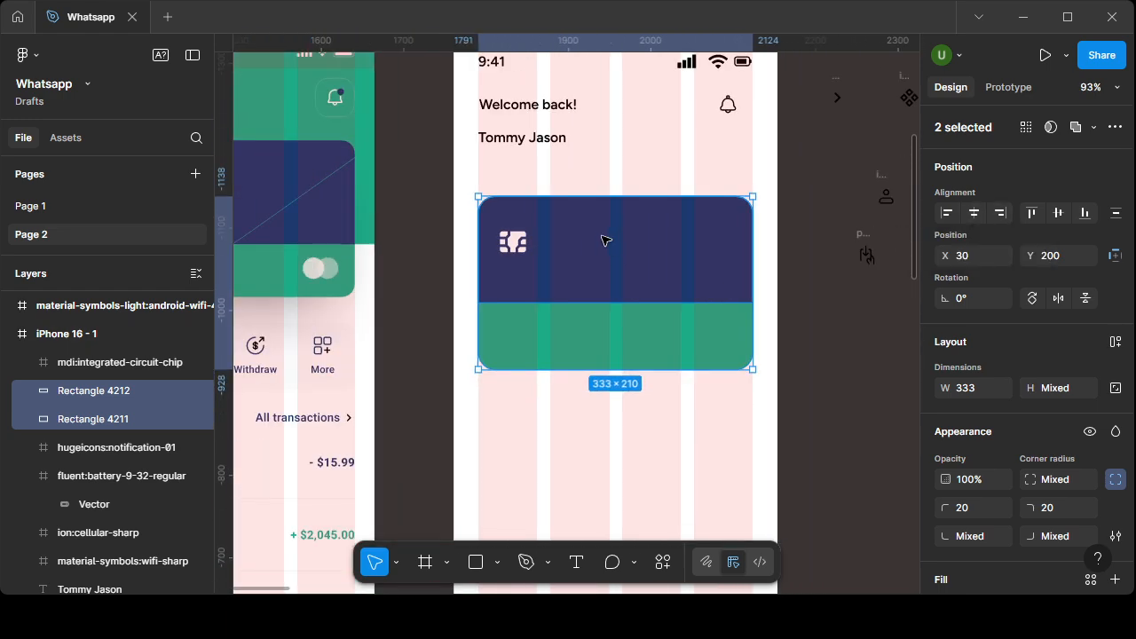
scroll(518, 388, "up", 10)
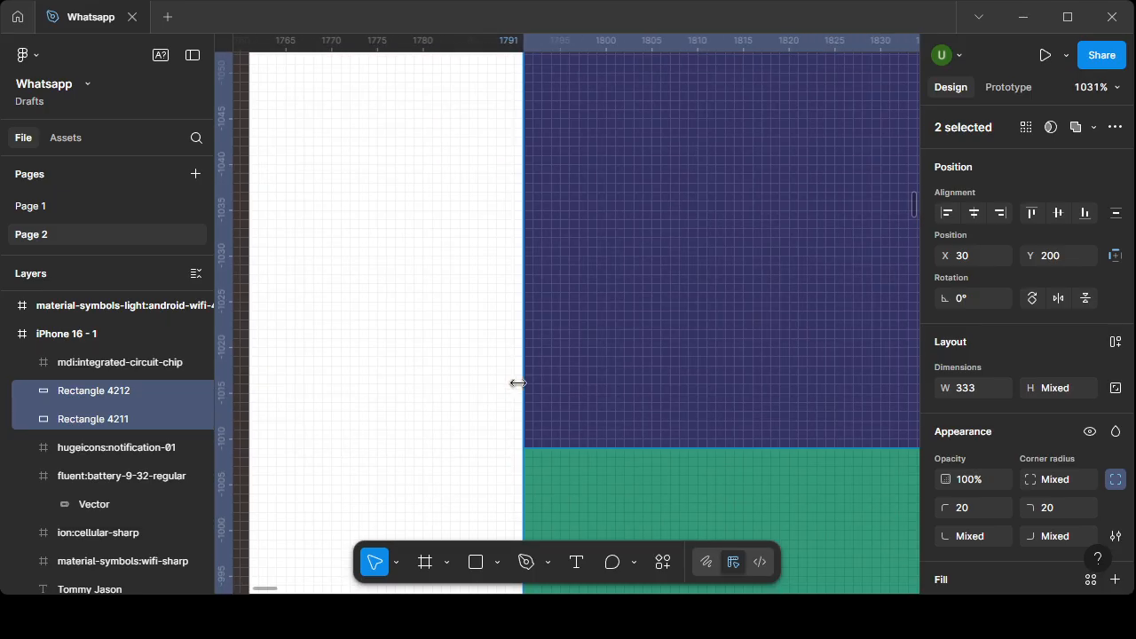
scroll(502, 152, "up", 5)
scroll(545, 170, "up", 4)
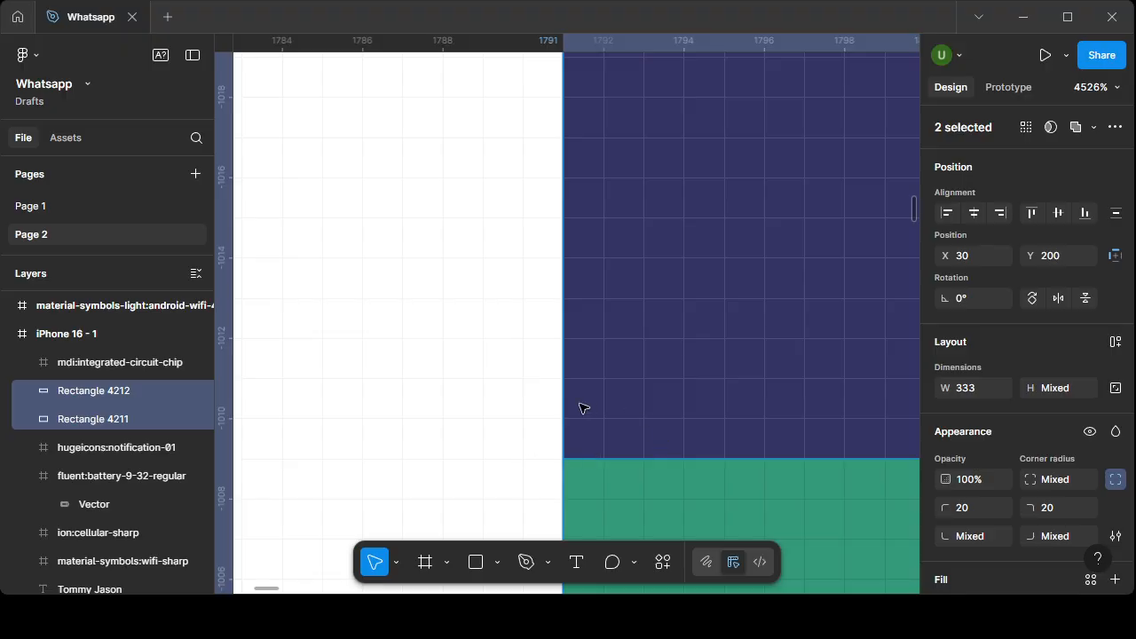
scroll(614, 396, "down", 5)
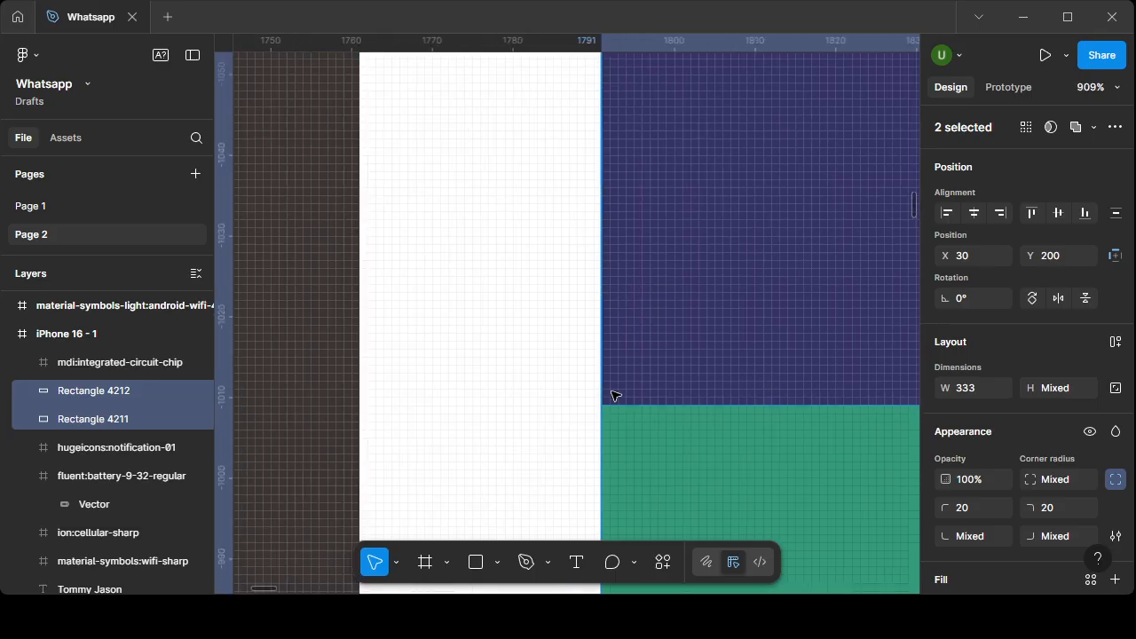
scroll(683, 348, "down", 2)
scroll(686, 351, "down", 2)
scroll(693, 282, "up", 5)
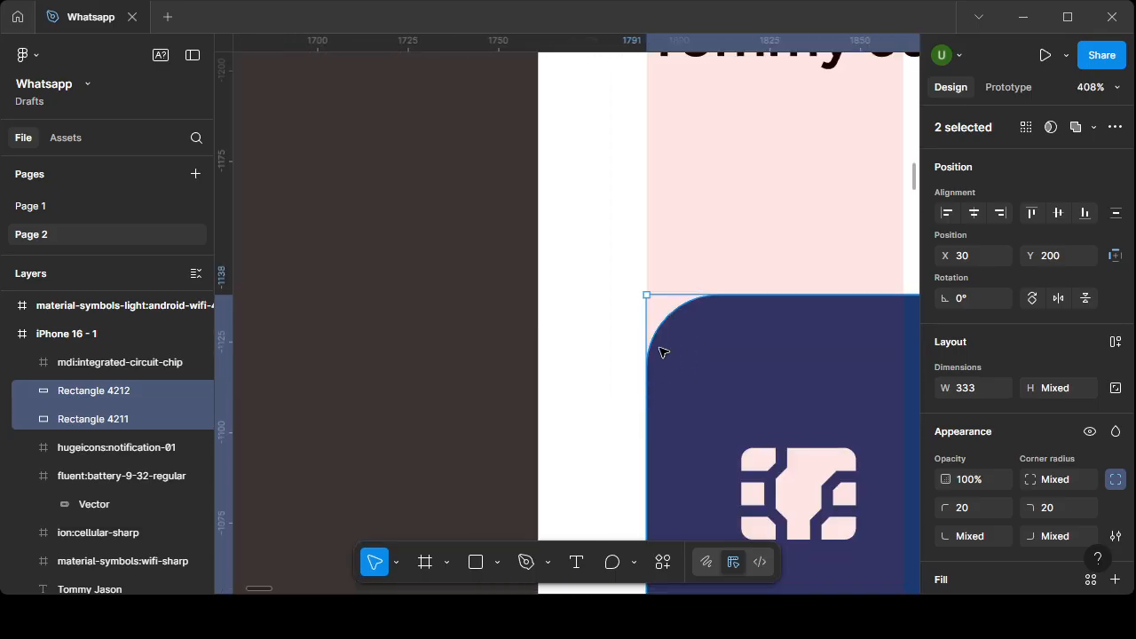
scroll(665, 286, "up", 10)
scroll(826, 257, "down", 5)
- Place the wifi icon on the navy card beside the chip
scroll(832, 257, "up", 5)
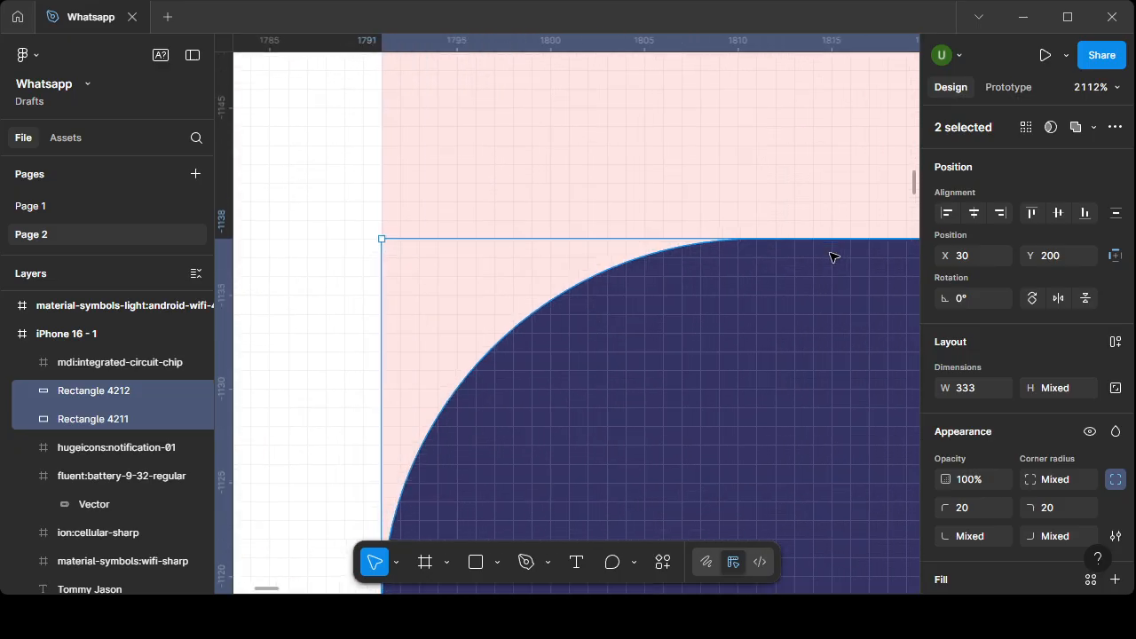
scroll(832, 257, "down", 15)
left_click(841, 453)
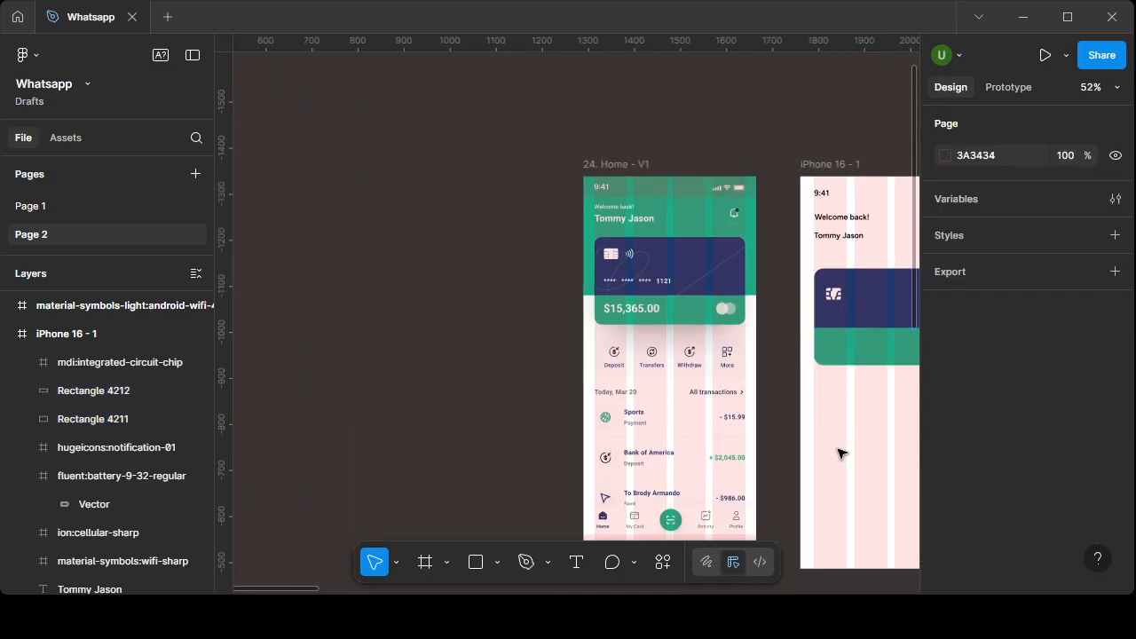
scroll(840, 453, "right", 5)
scroll(619, 395, "up", 3)
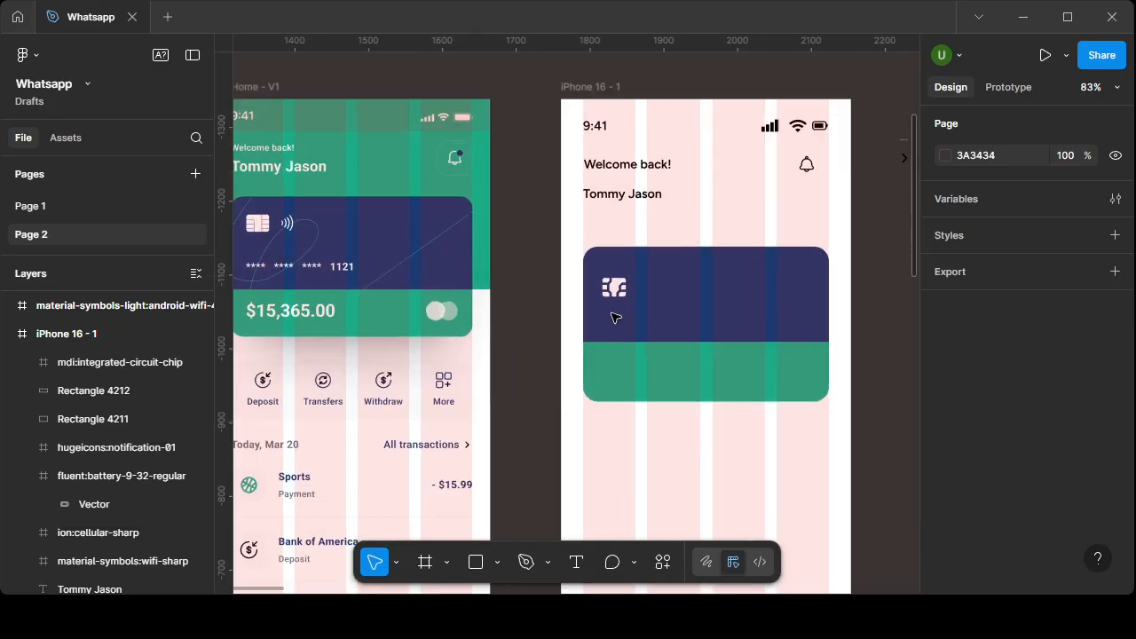
scroll(615, 318, "down", 1)
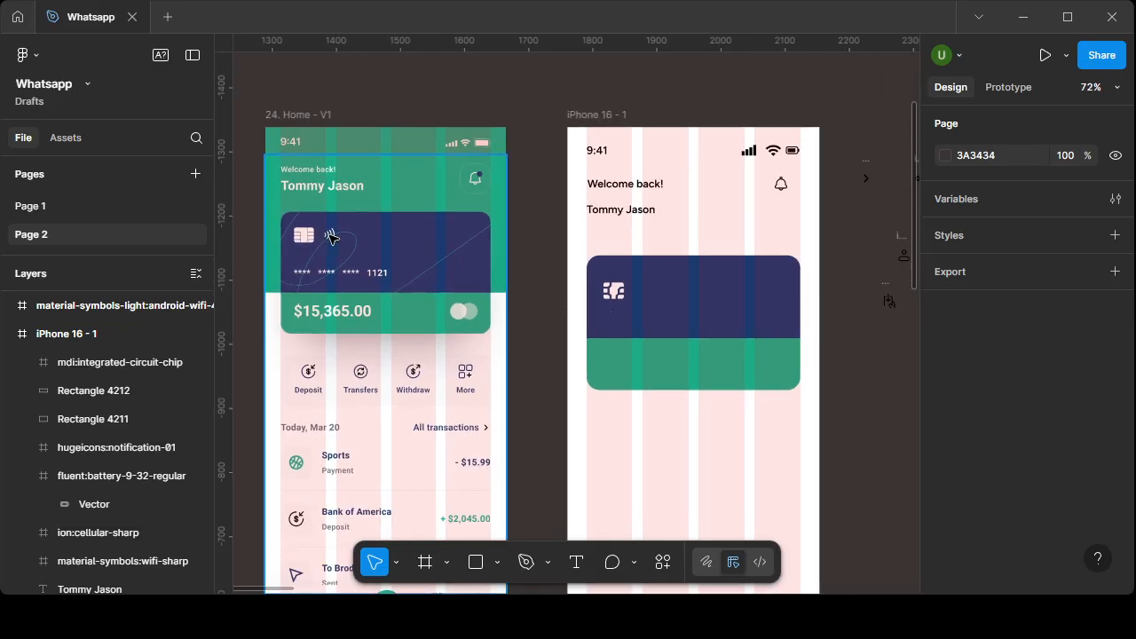
left_click_drag(763, 365, 562, 317)
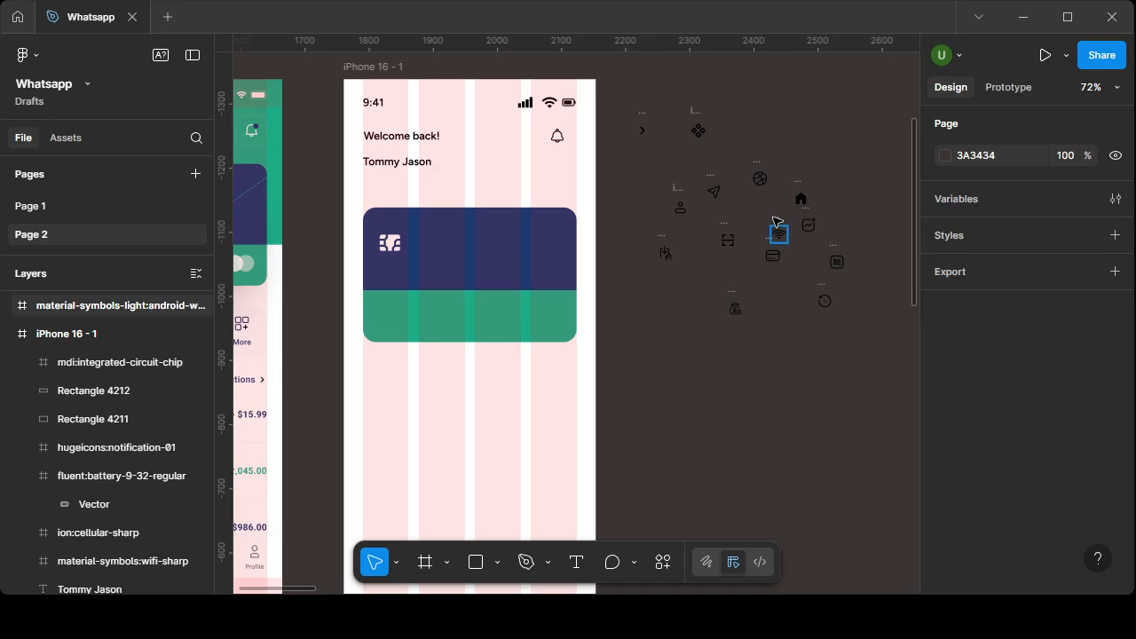
left_click_drag(778, 236, 417, 236)
- Make the wifi icon white
scroll(973, 510, "down", 5)
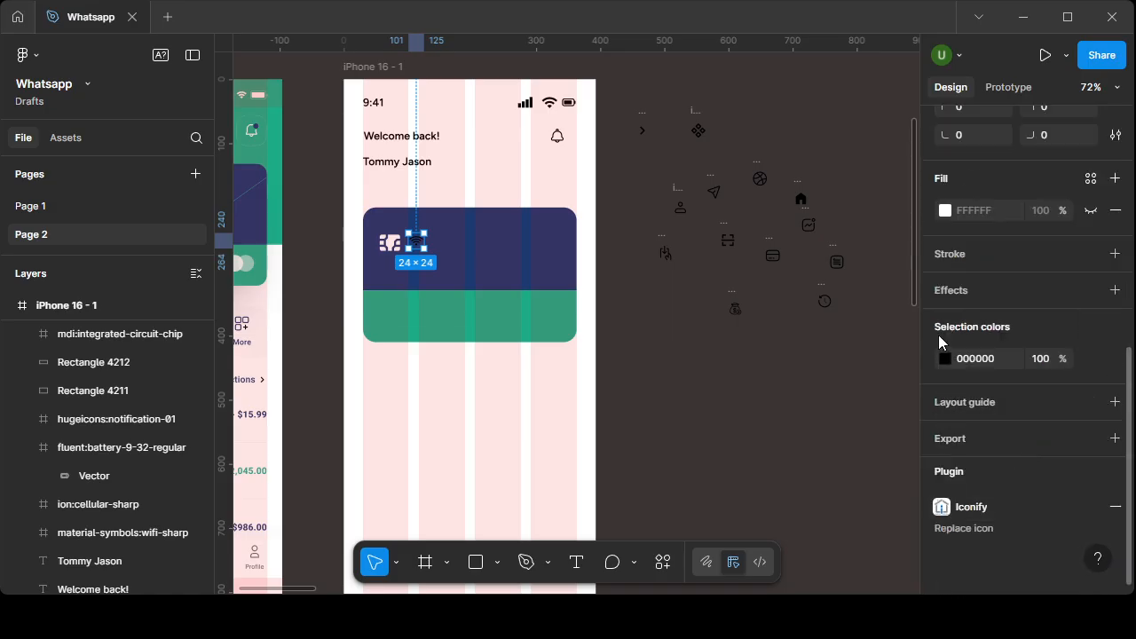
left_click(945, 358)
left_click(744, 372)
left_click_drag(753, 332, 685, 190)
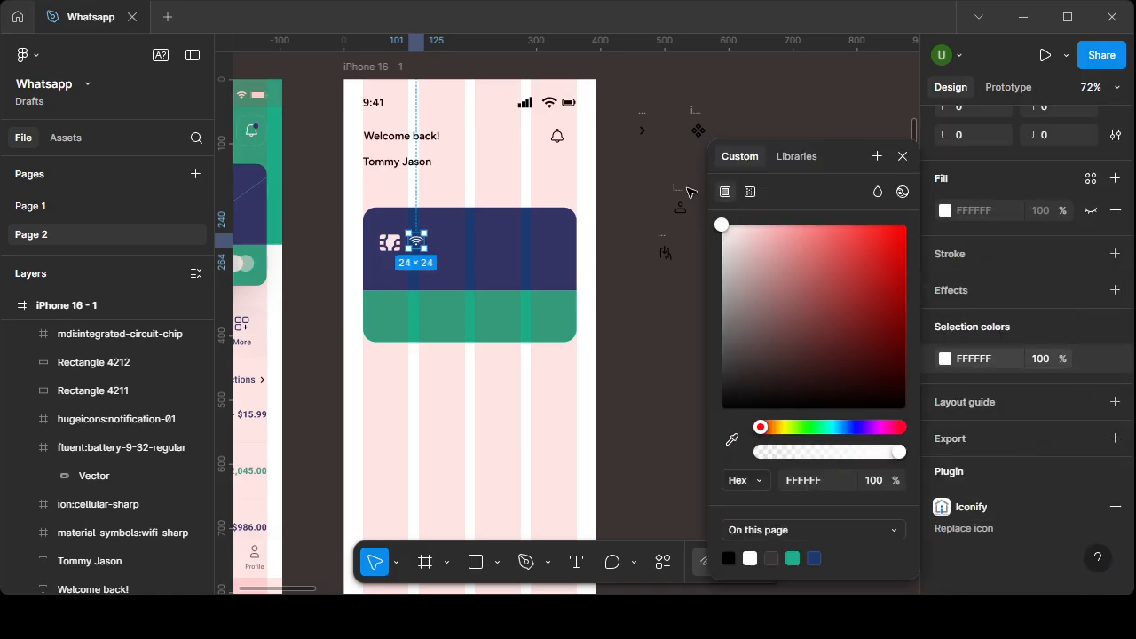
left_click(655, 322)
- Flip the wifi icon horizontally and rotate it to -90° as a contactless symbol
left_click(422, 242)
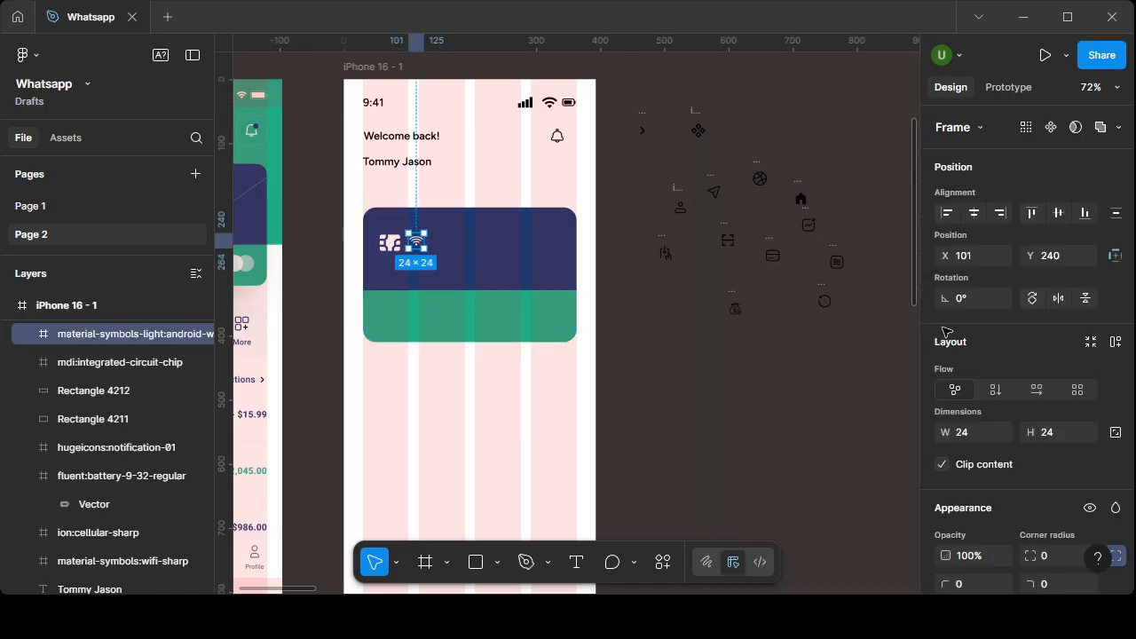
left_click(1065, 298)
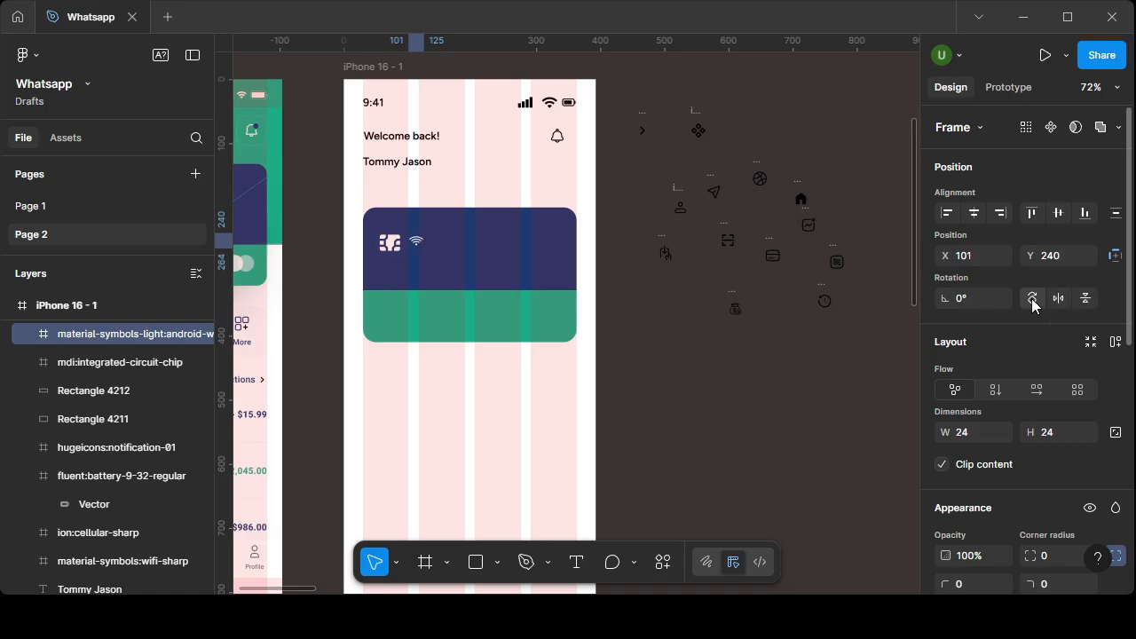
left_click(1030, 297)
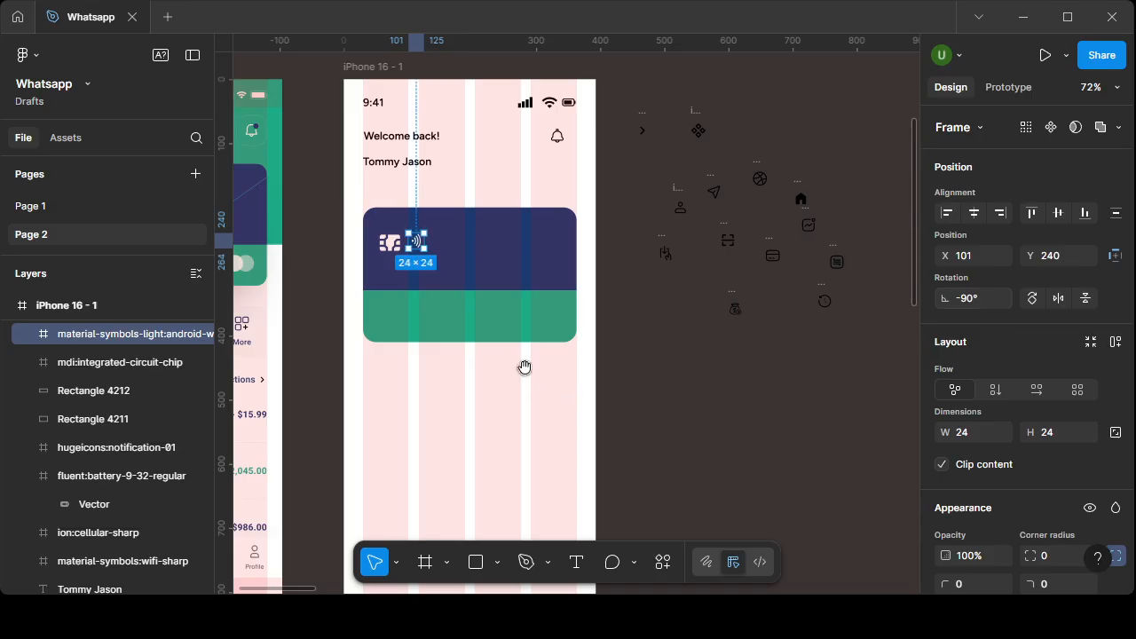
- Align the vertical centres of the chip and contactless icons, then deselect
left_click_drag(525, 368, 819, 347)
scroll(669, 237, "up", 5)
scroll(670, 237, "up", 3)
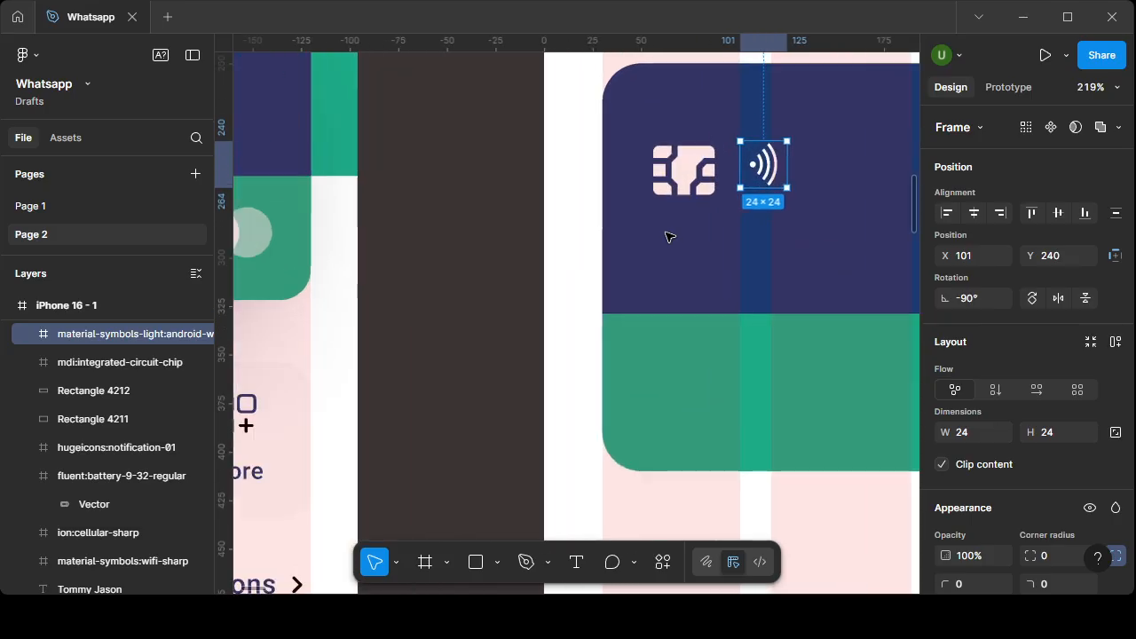
left_click(706, 178)
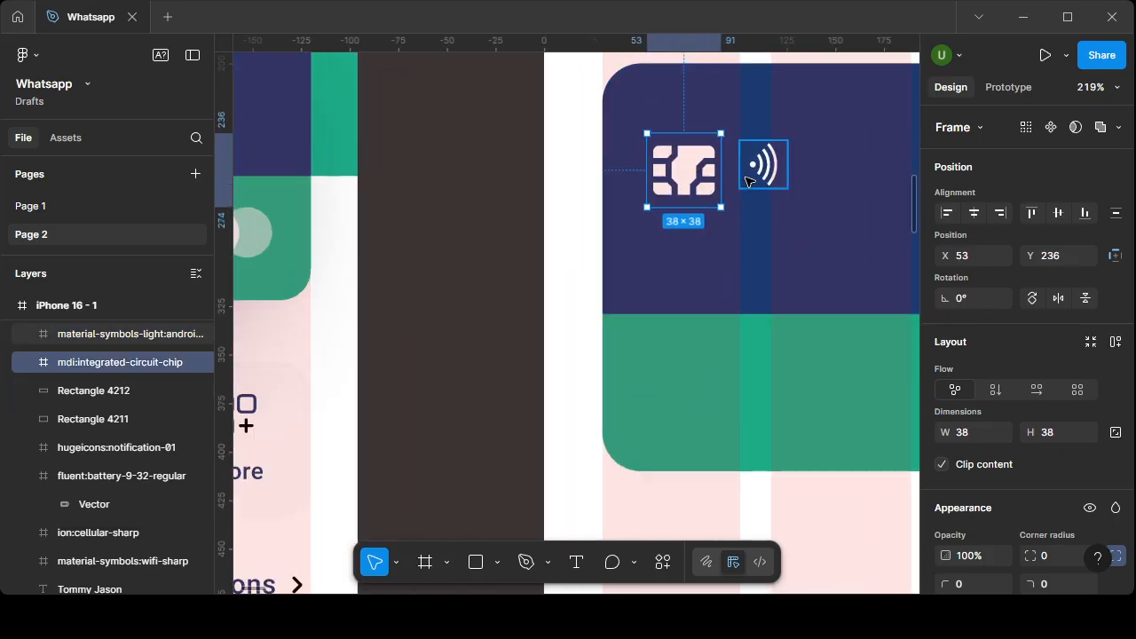
left_click(763, 176, "shift")
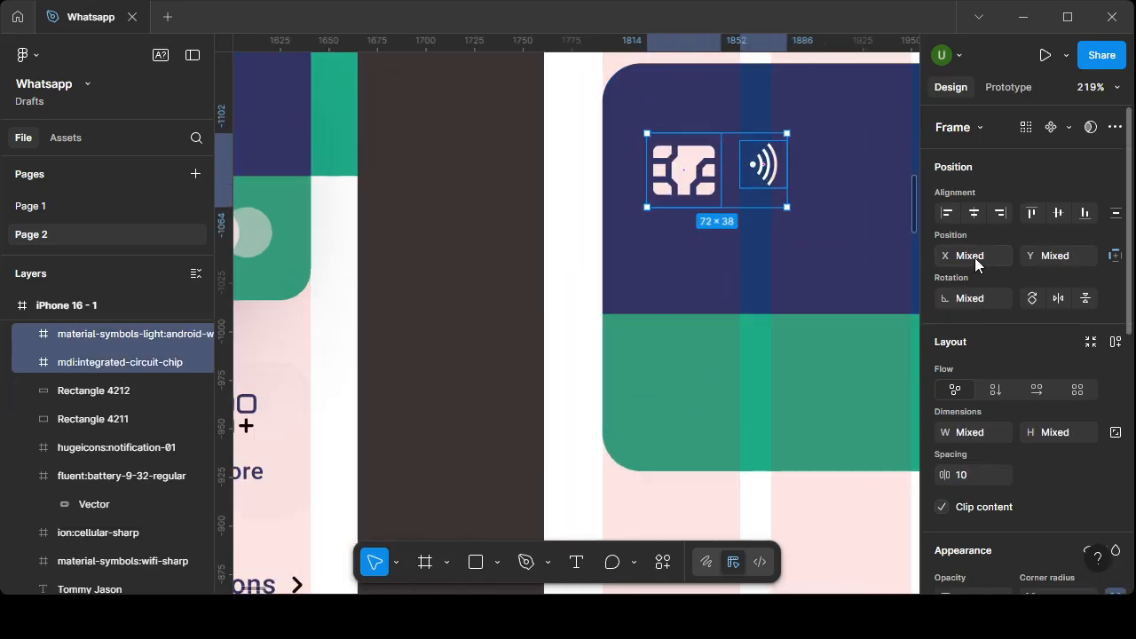
left_click(1063, 215)
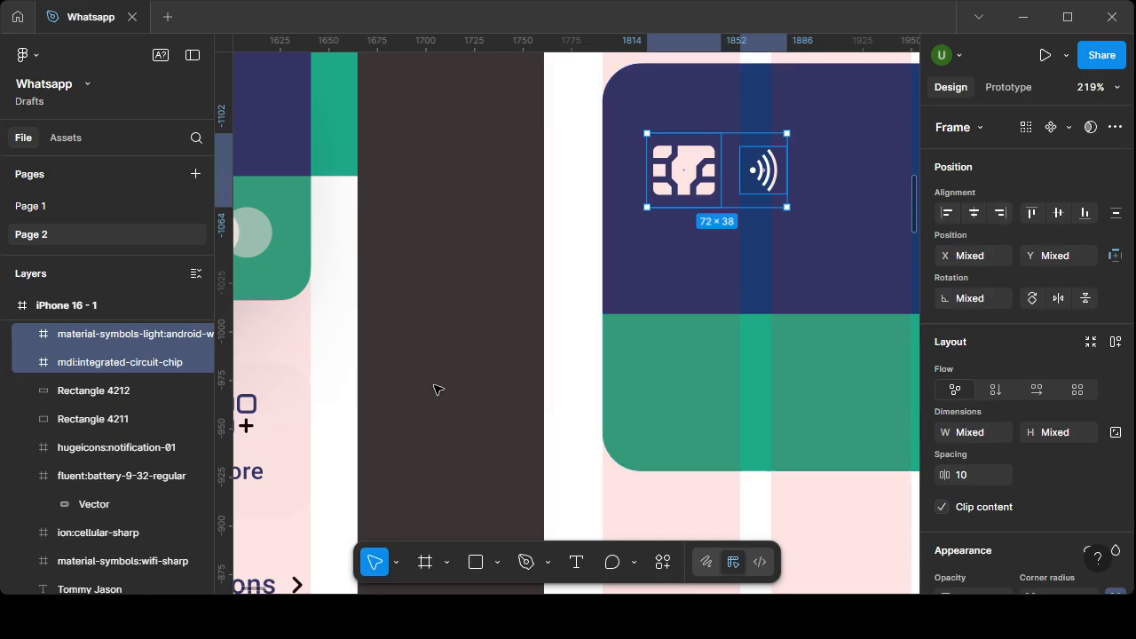
left_click(480, 370)
scroll(479, 370, "down", 8)
- Duplicate the greeting's name text onto the navy card and fill the copy white FFFFFF
scroll(480, 370, "up", 2)
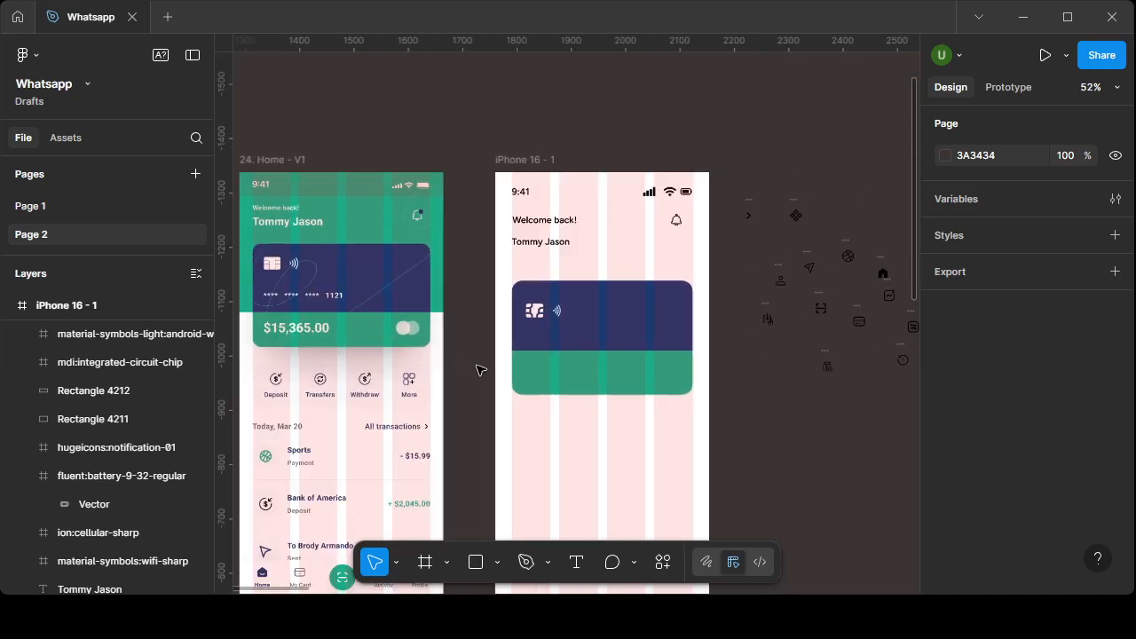
left_click(323, 296)
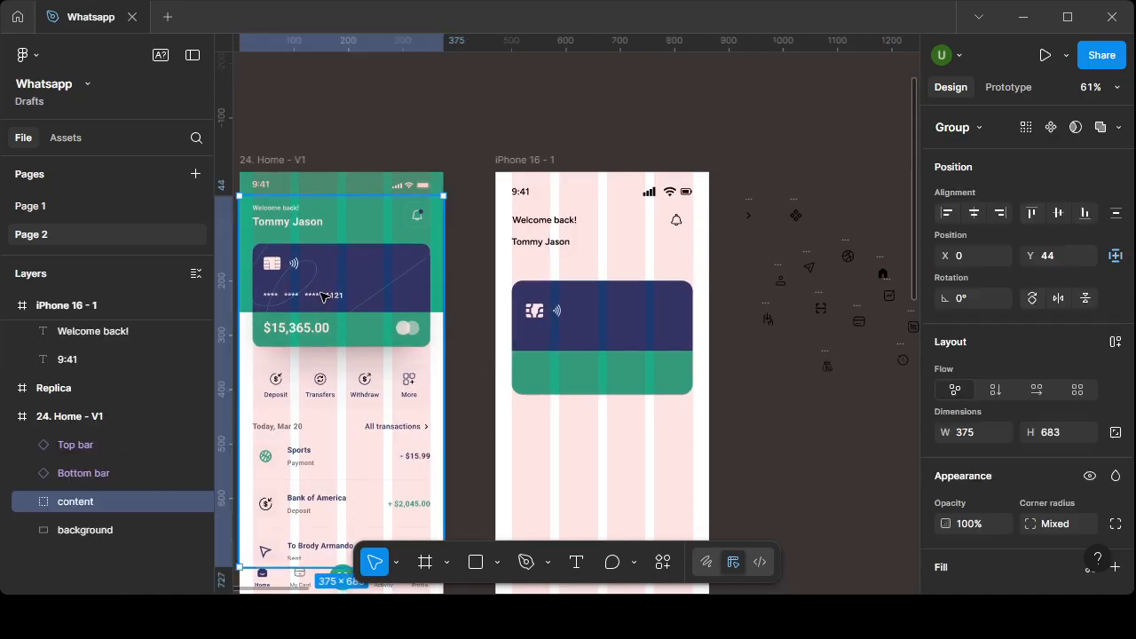
left_click(326, 296)
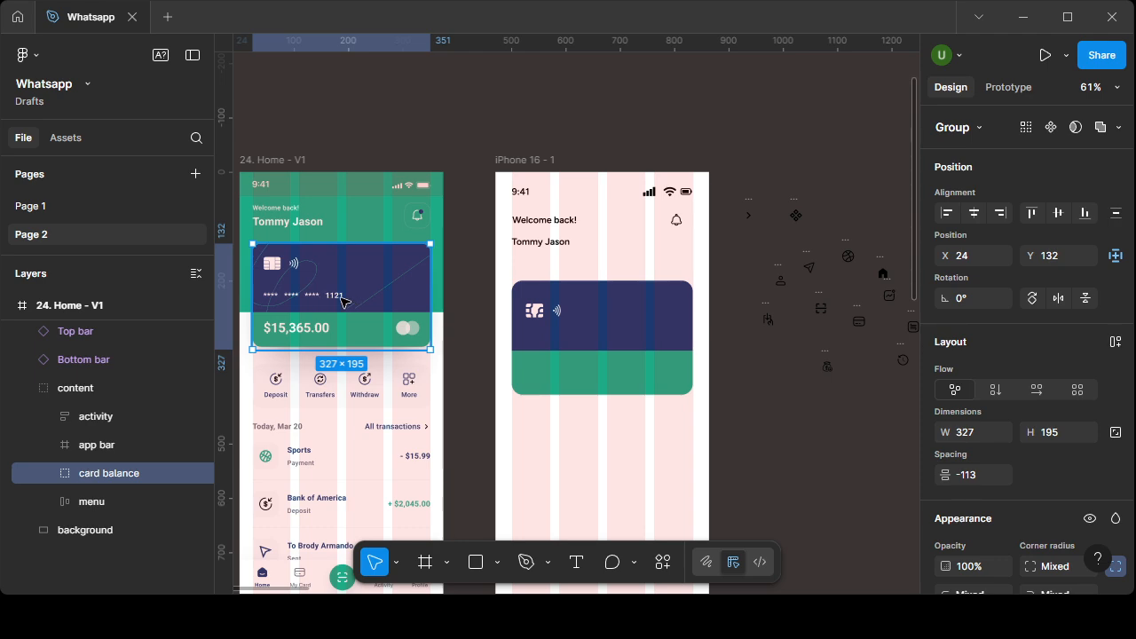
scroll(275, 298, "up", 8)
scroll(290, 302, "down", 8)
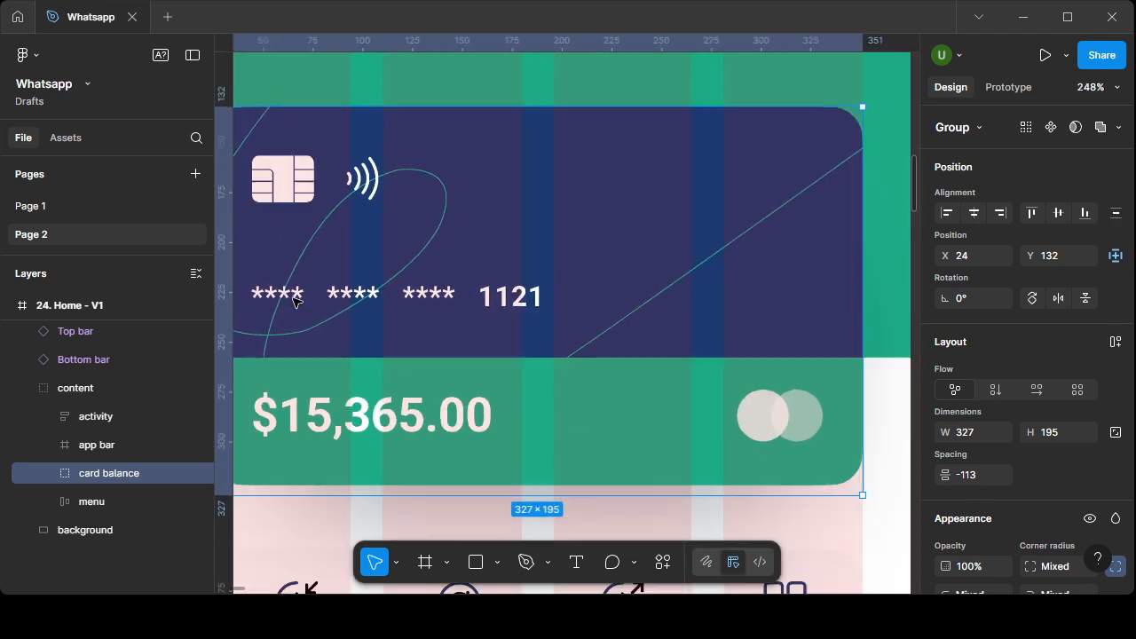
left_click(697, 236)
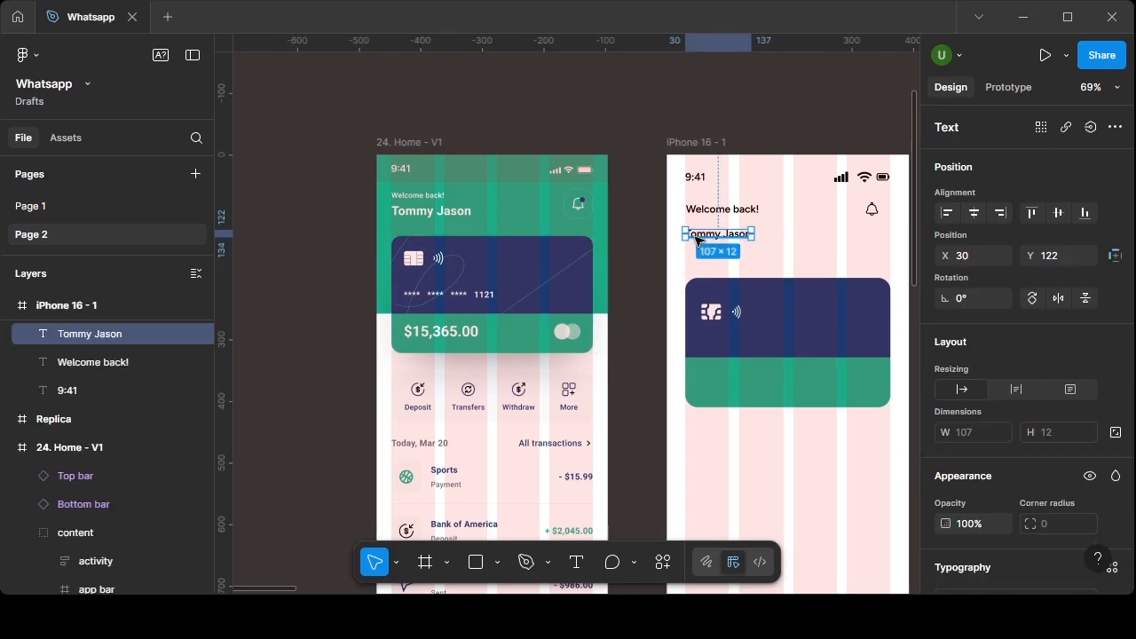
left_click_drag(696, 238, 710, 342)
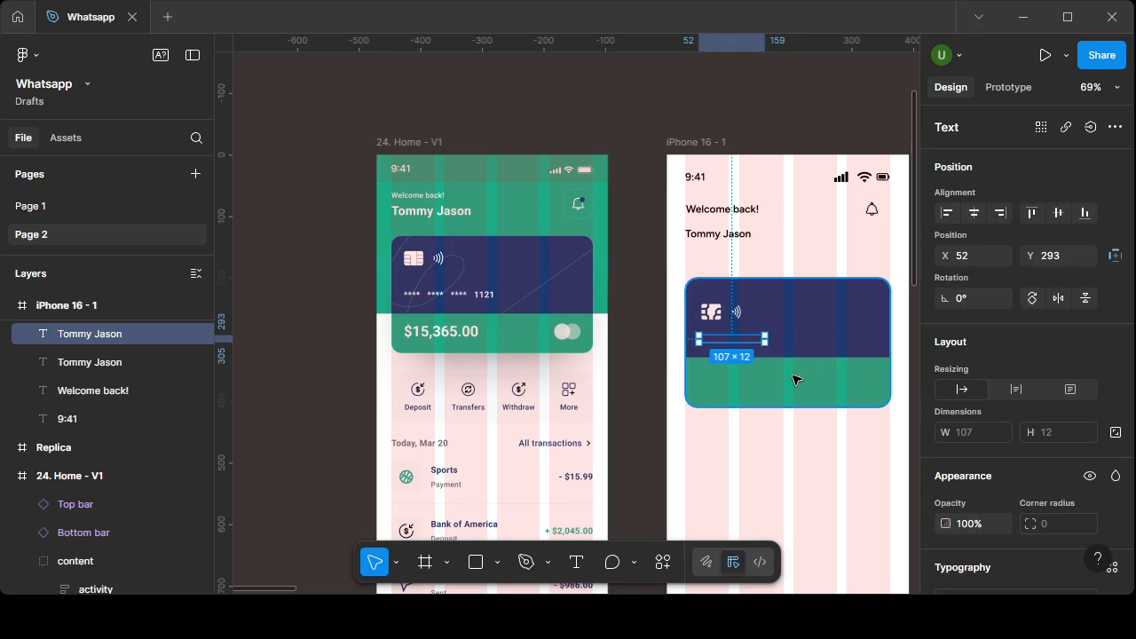
scroll(967, 495, "down", 4)
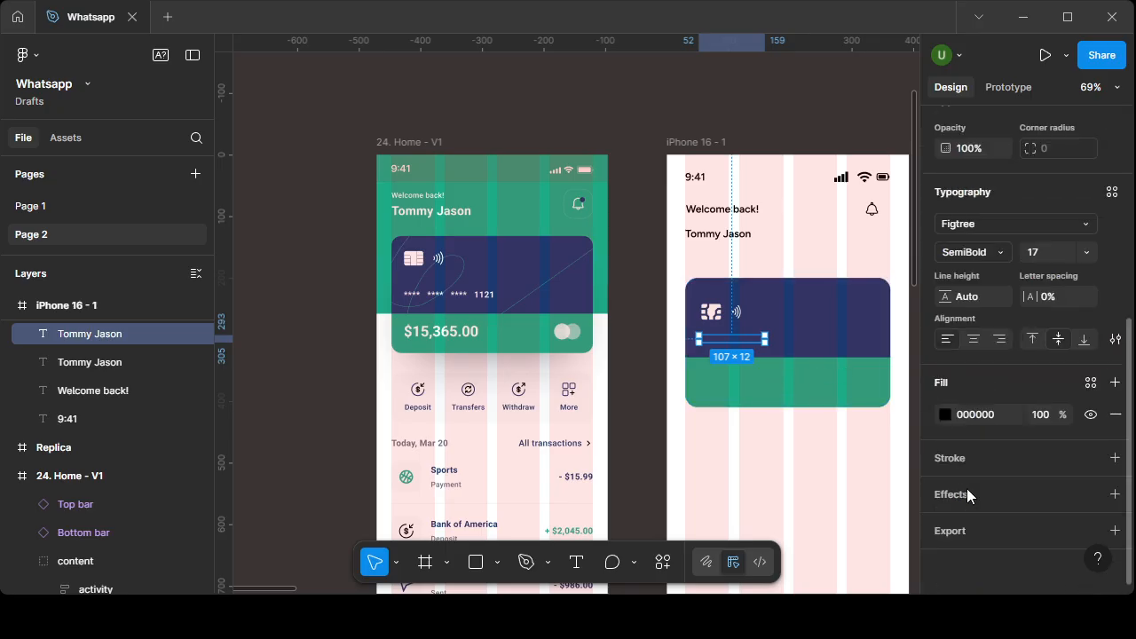
left_click(946, 417)
left_click(750, 558)
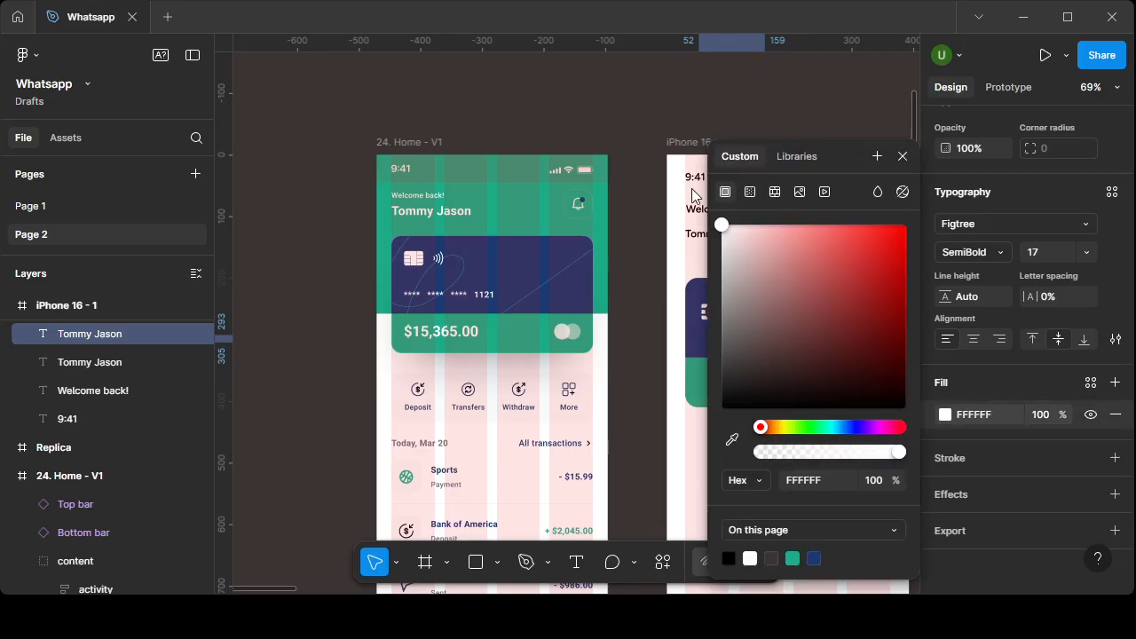
left_click(673, 447)
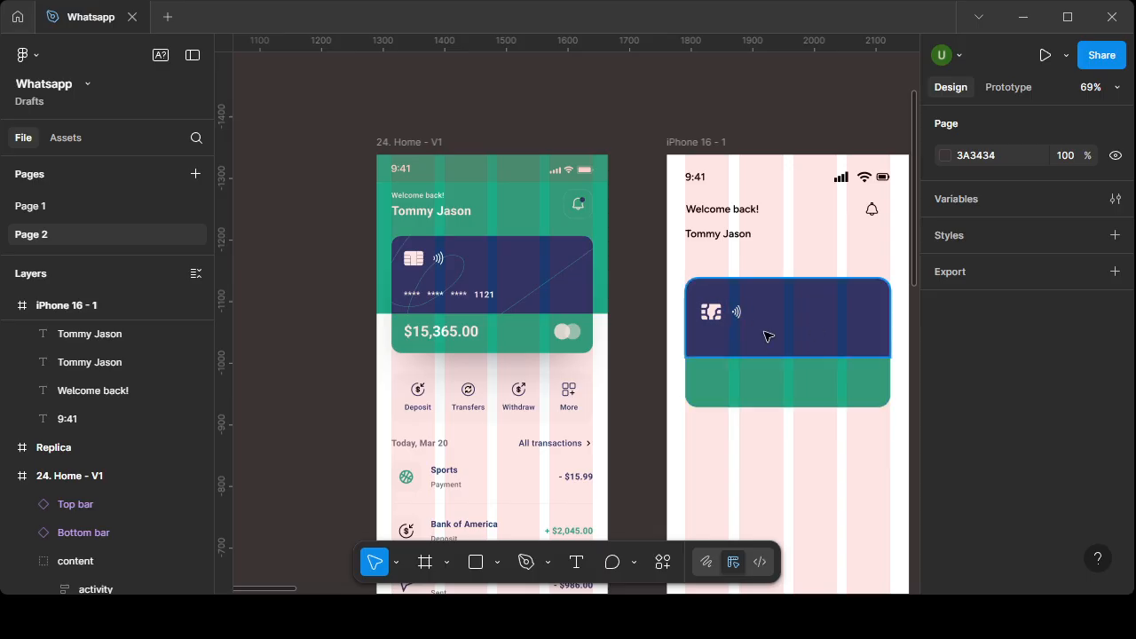
- Try rearranging the navy and green card rectangles, then undo the moves
left_click_drag(771, 327, 772, 430)
left_click_drag(794, 307, 817, 407)
left_click(719, 312)
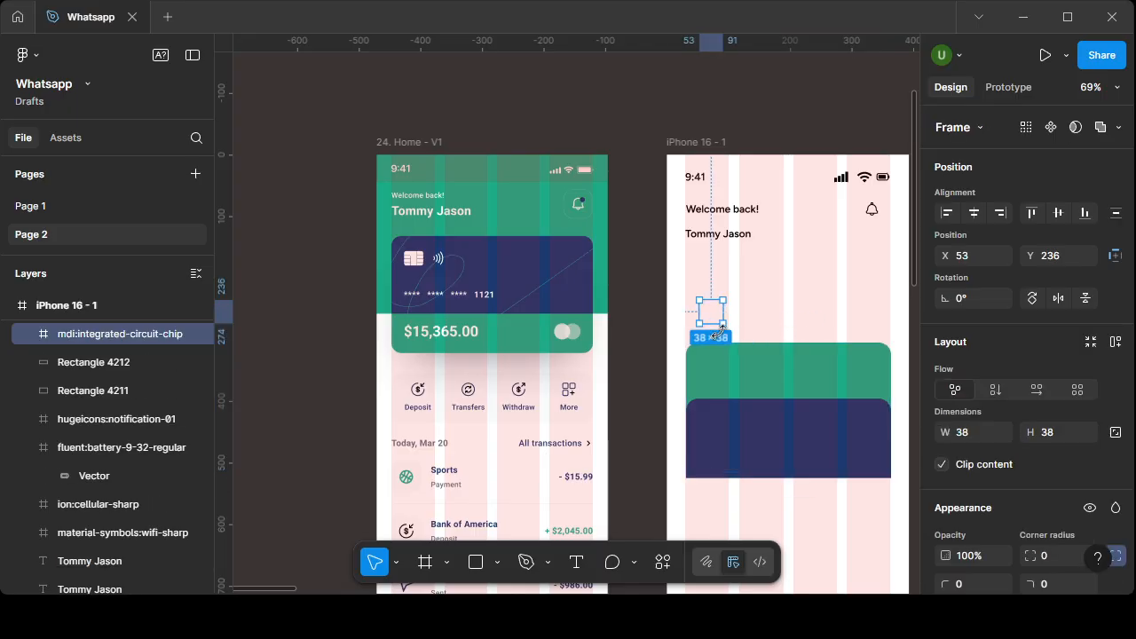
left_click(791, 343)
mouse_move(790, 341)
left_mouse_down()
mouse_move(790, 317)
mouse_move(789, 330)
left_mouse_up()
key("ctrl+z")
key("ctrl+z")
key("ctrl+z")
key("ctrl+z")
key("ctrl+z")
key("ctrl+z")
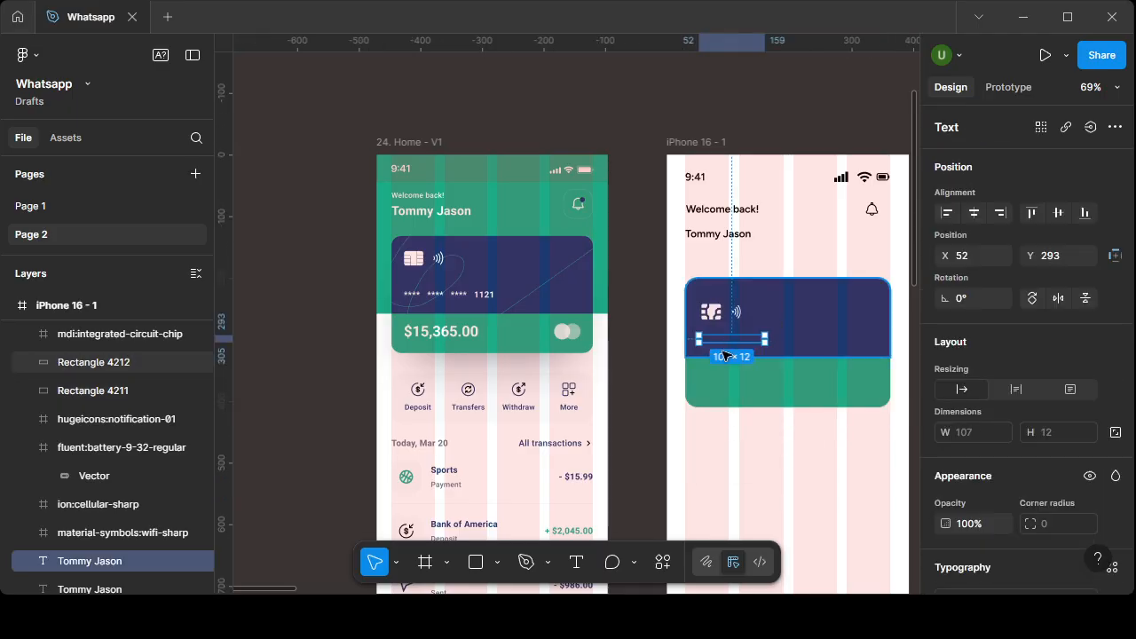
scroll(984, 477, "down", 5)
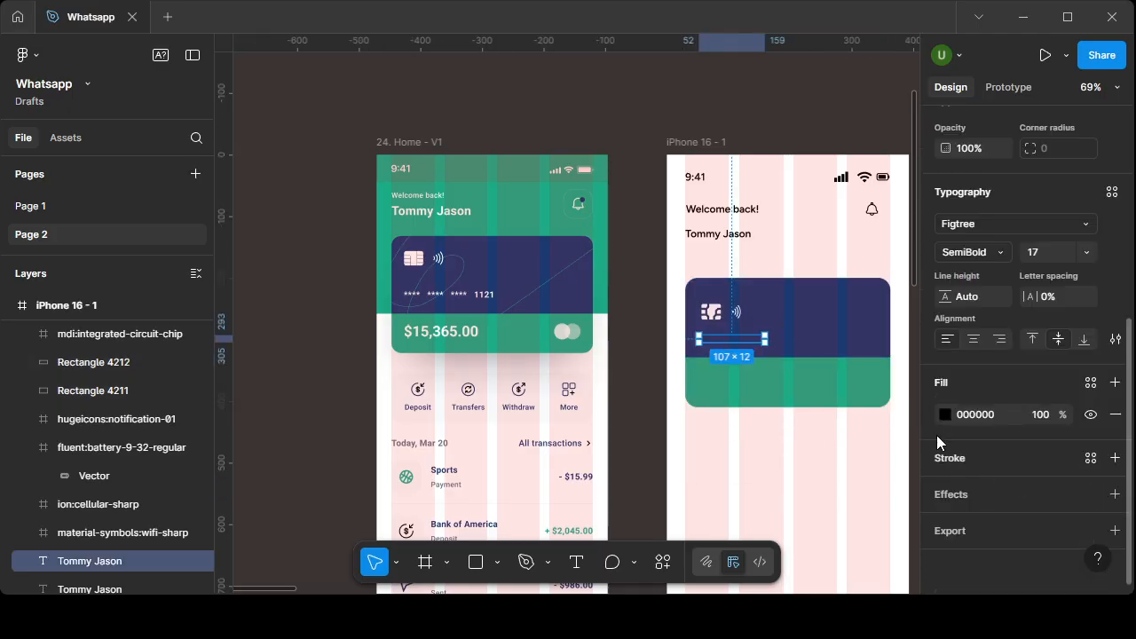
left_click(753, 456)
left_click_drag(801, 315, 809, 424)
key("ctrl+z")
key("ctrl+z")
key("ctrl+z")
key("ctrl+z")
key("ctrl+z")
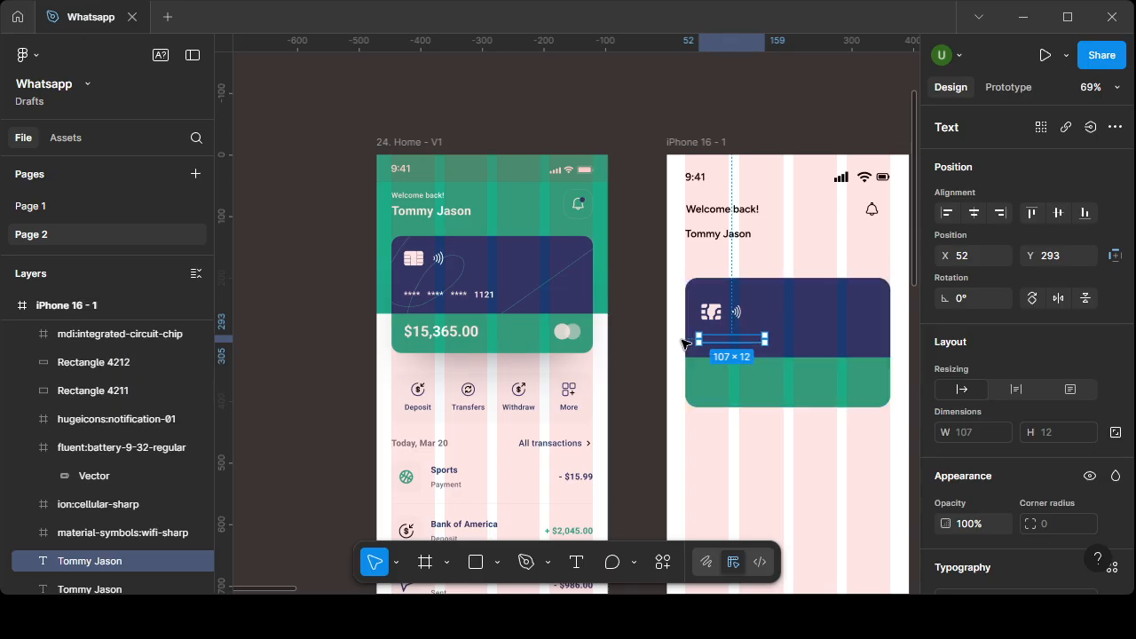
scroll(111, 548, "down", 4)
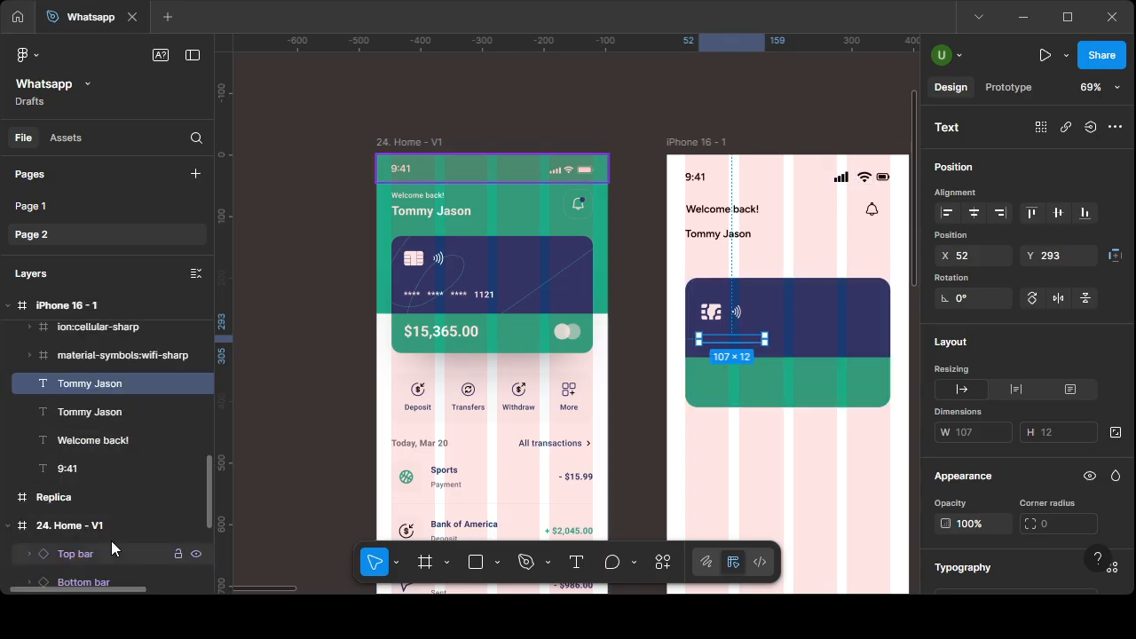
- Bring the copied name text in front of the card and reapply its white fill
right_click(125, 391)
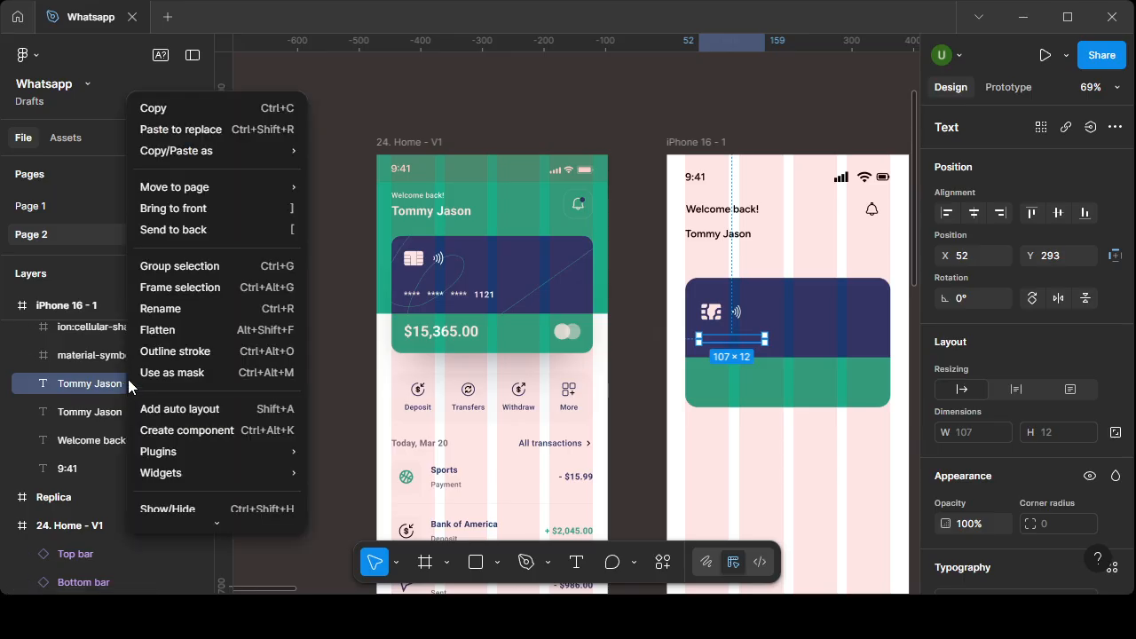
left_click(216, 211)
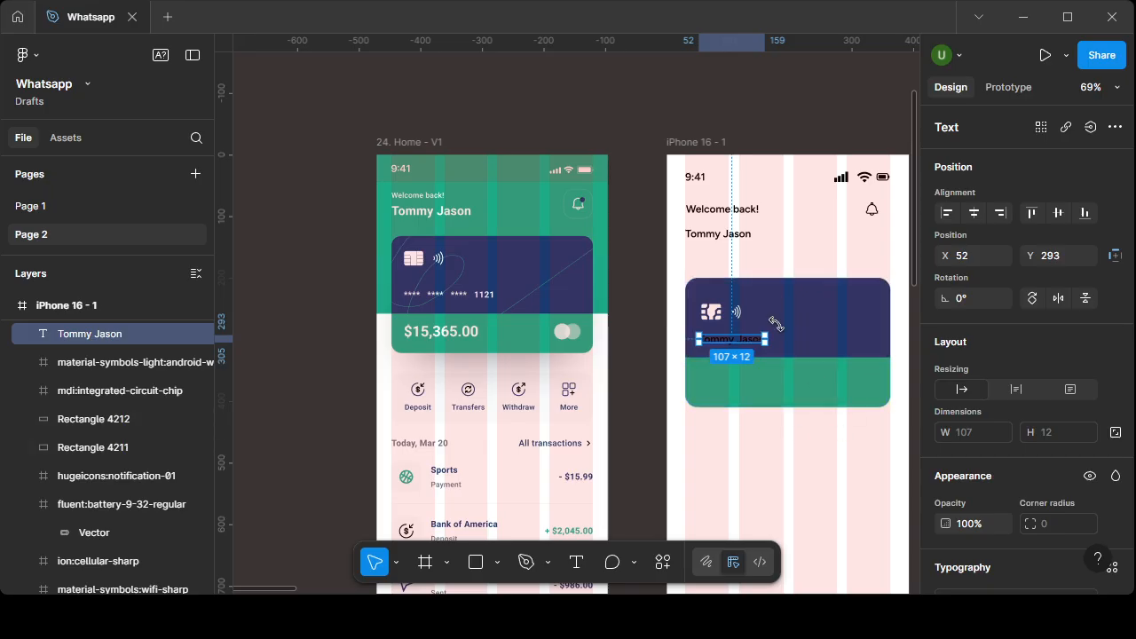
scroll(931, 506, "down", 5)
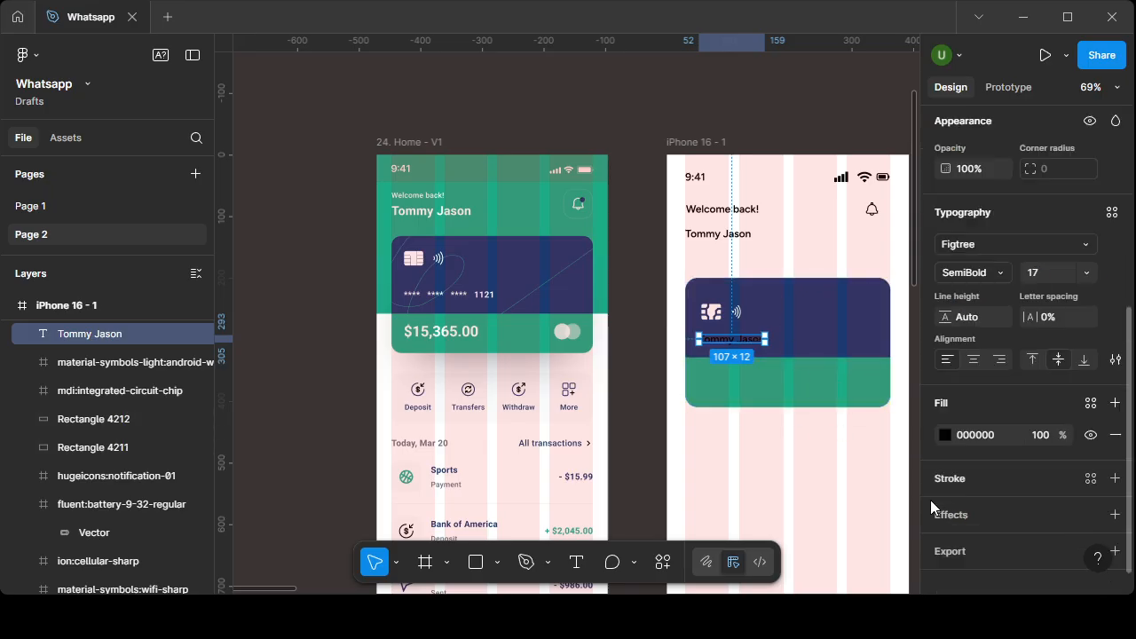
left_click(946, 435)
left_click_drag(770, 336, 701, 185)
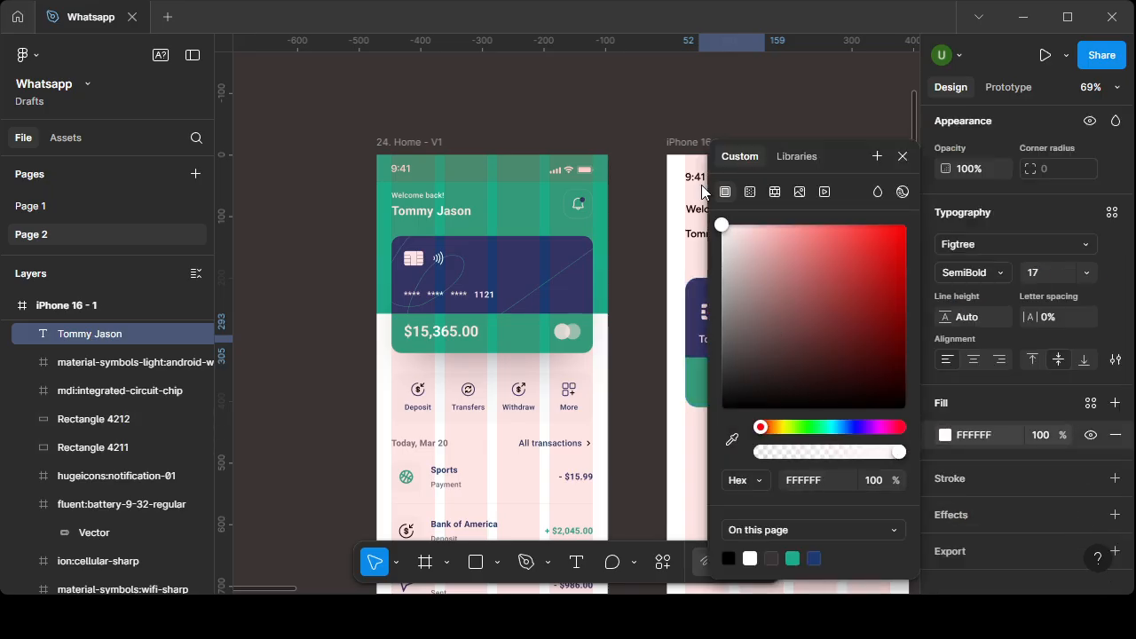
left_click(695, 467)
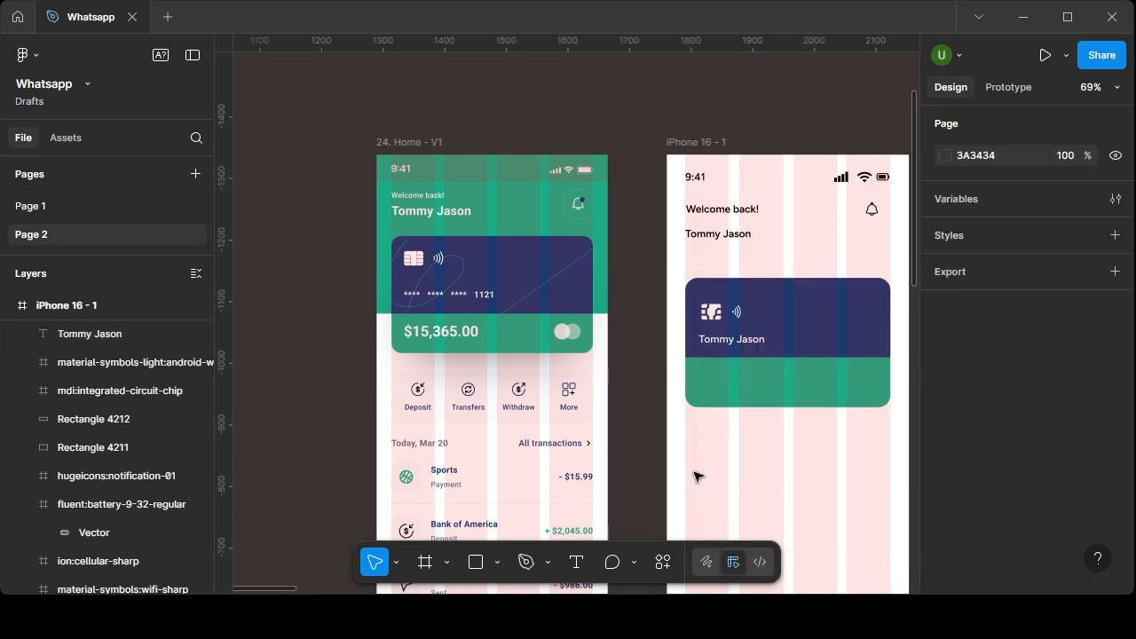
- Replace the copied card text with a masked card number
double_click(723, 345)
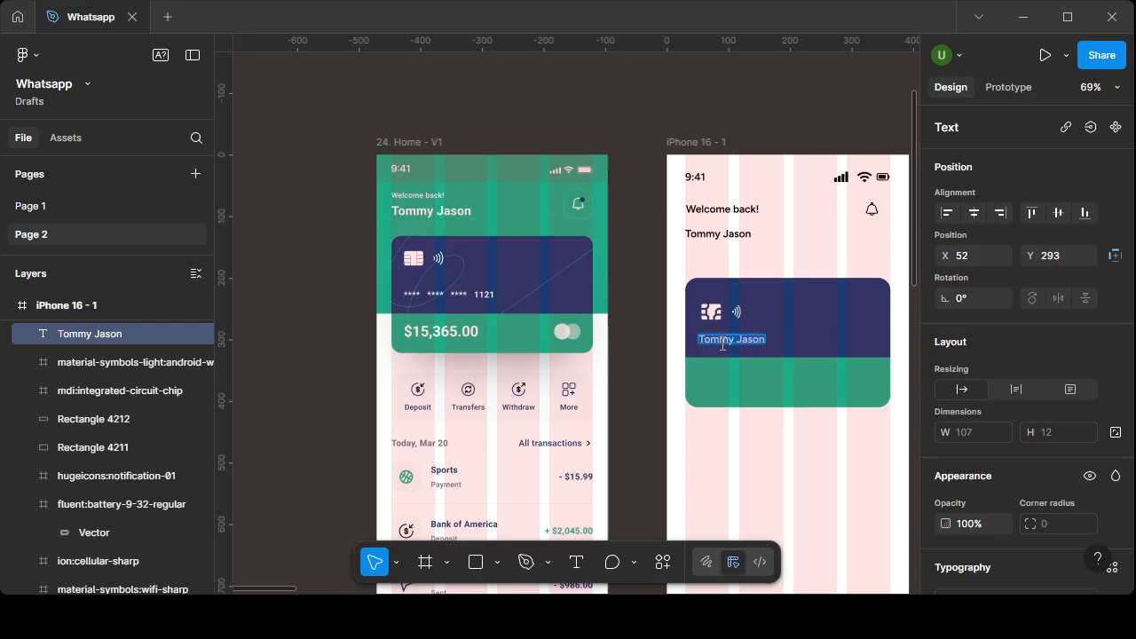
type("***")
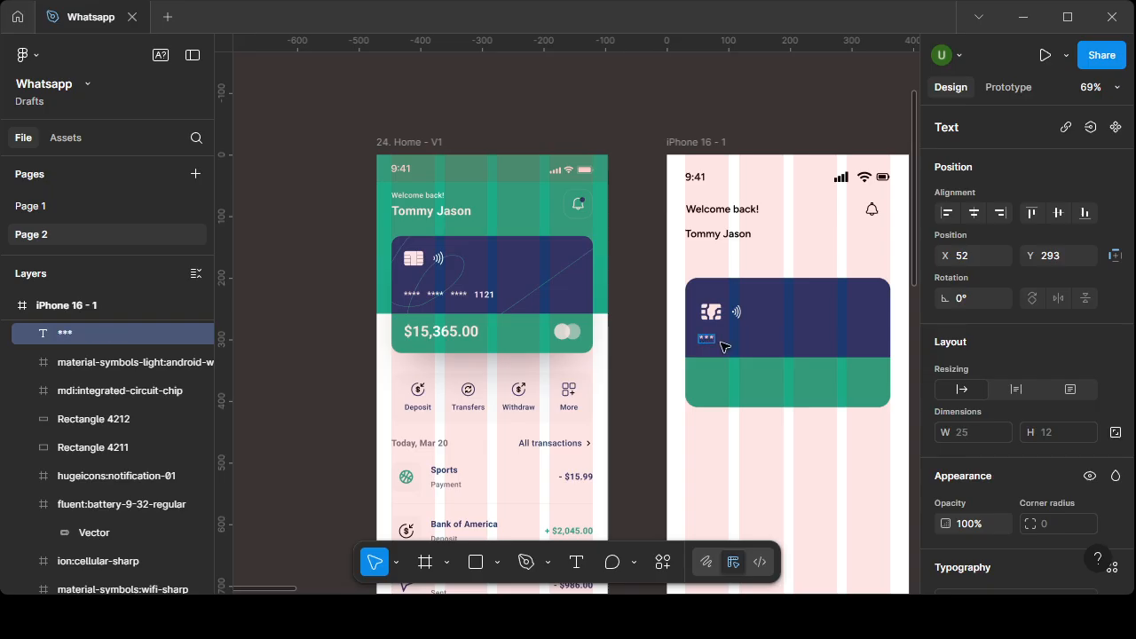
type("* ****")
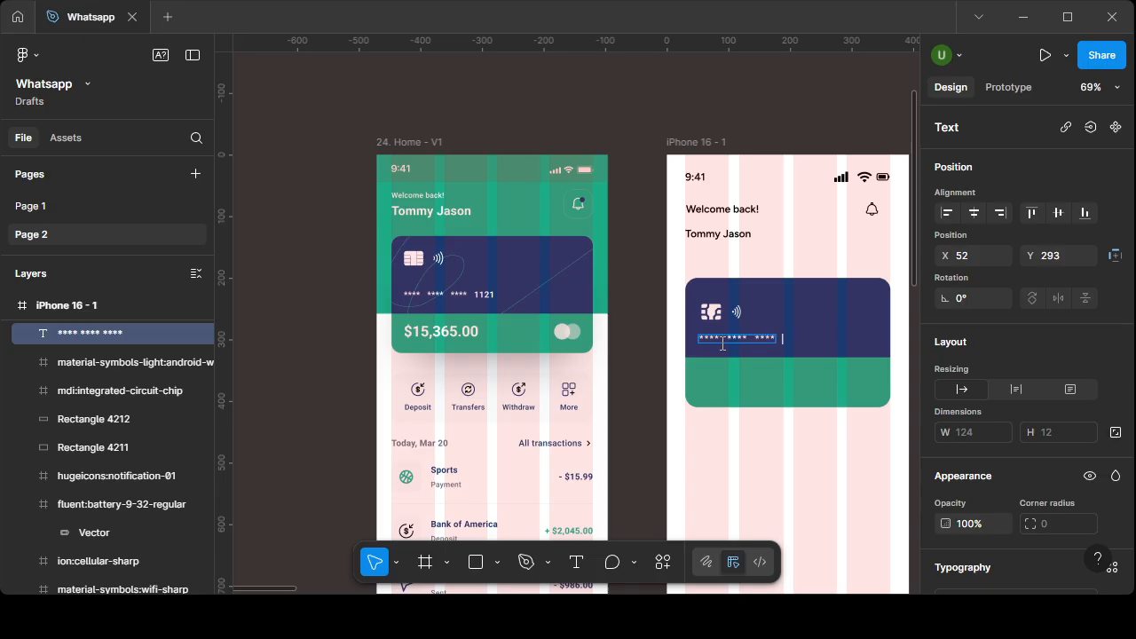
type(" 1121")
key("Escape")
left_click(768, 482)
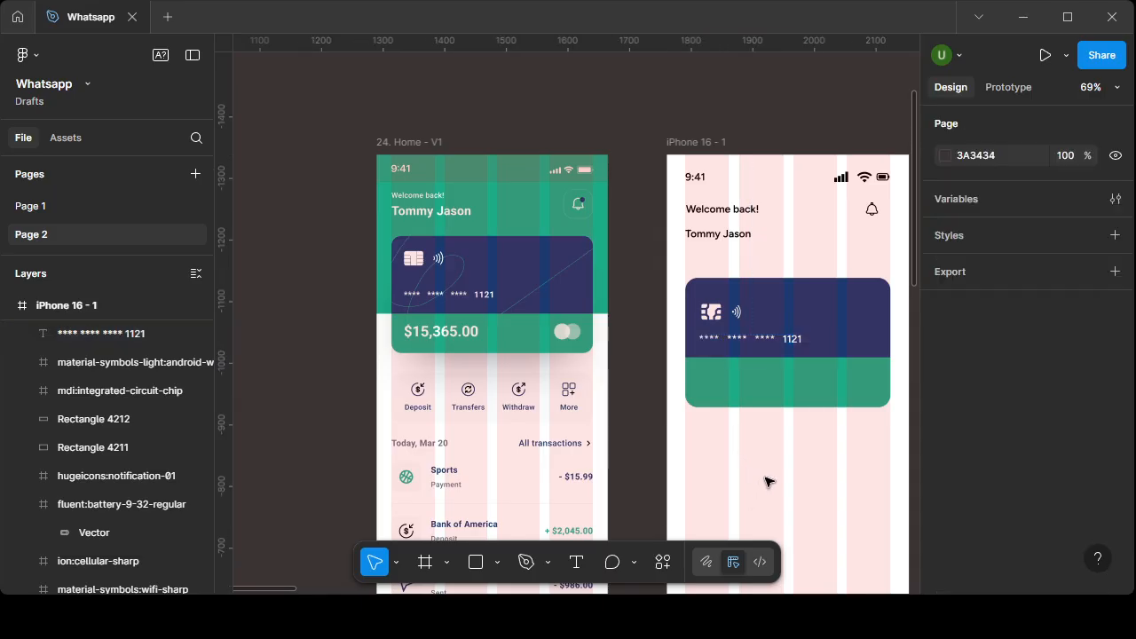
- Set the card number to font size 14 in Medium weight
left_click(750, 339)
scroll(1007, 513, "down", 5)
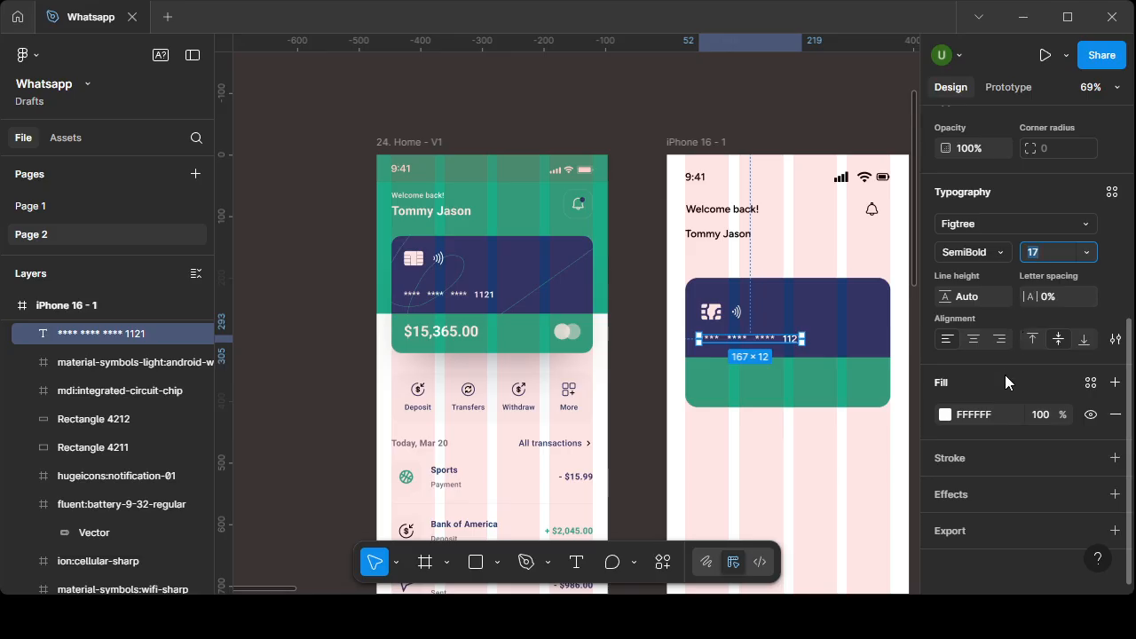
type("15")
key("Return")
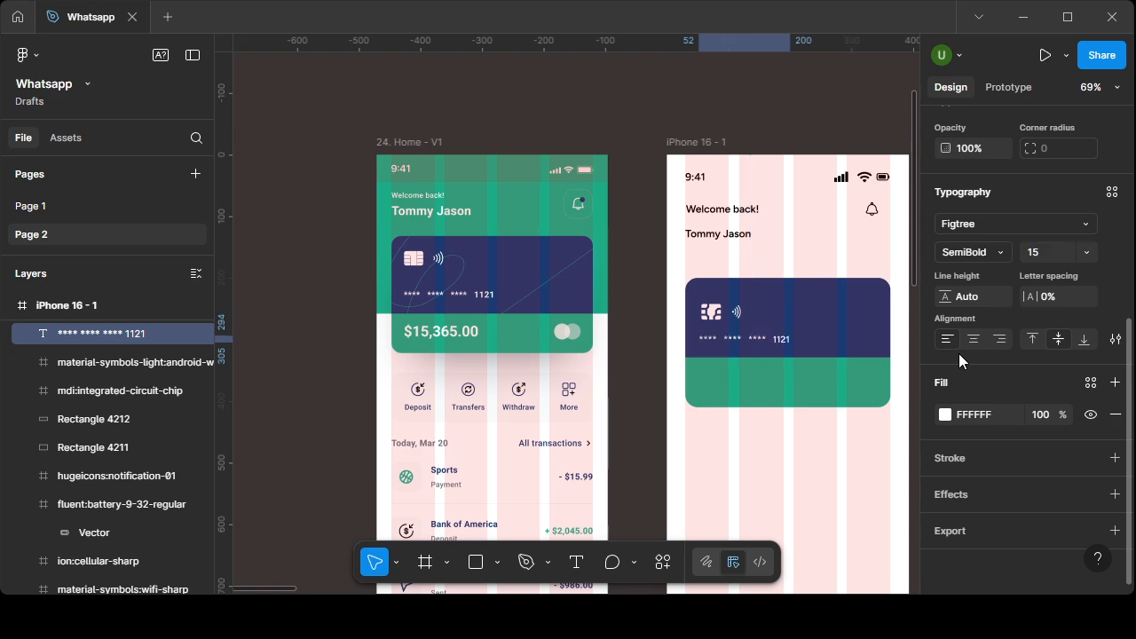
left_click(1045, 255)
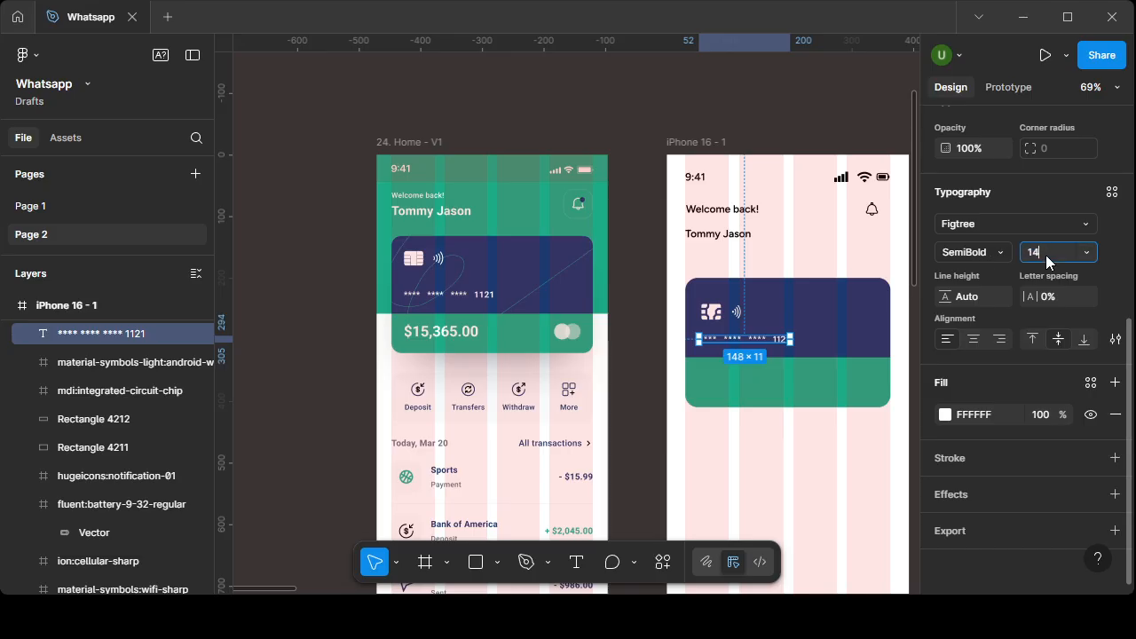
key("Return")
left_click(989, 255)
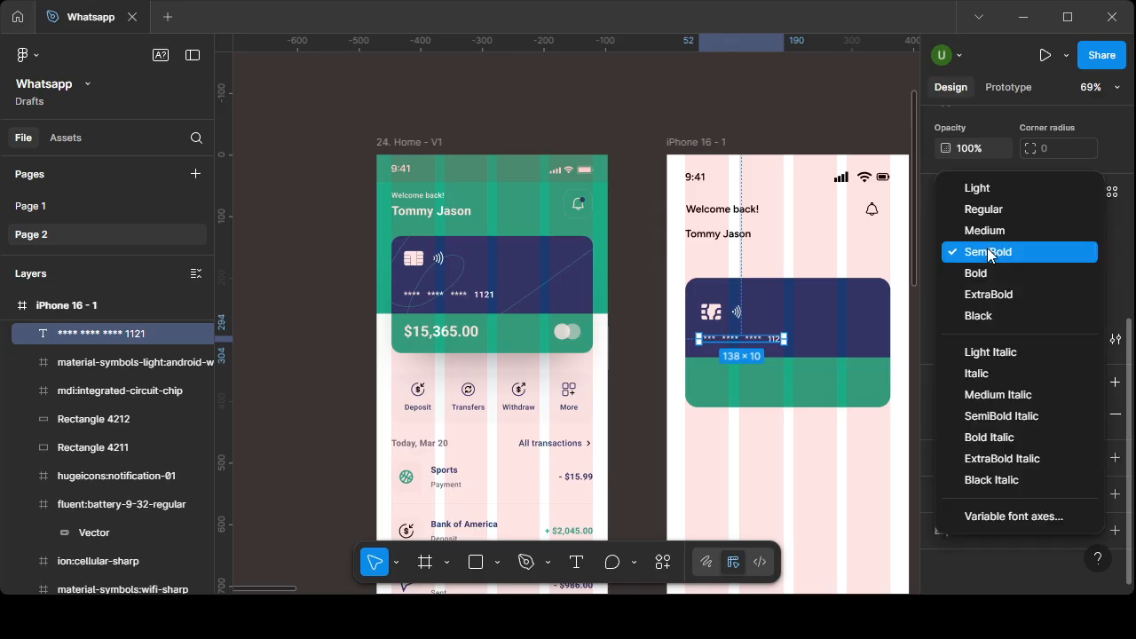
left_click(985, 230)
- Draw a 393 × 329 rectangle across the top of the iPhone 16 - 1 frame
left_click(779, 466)
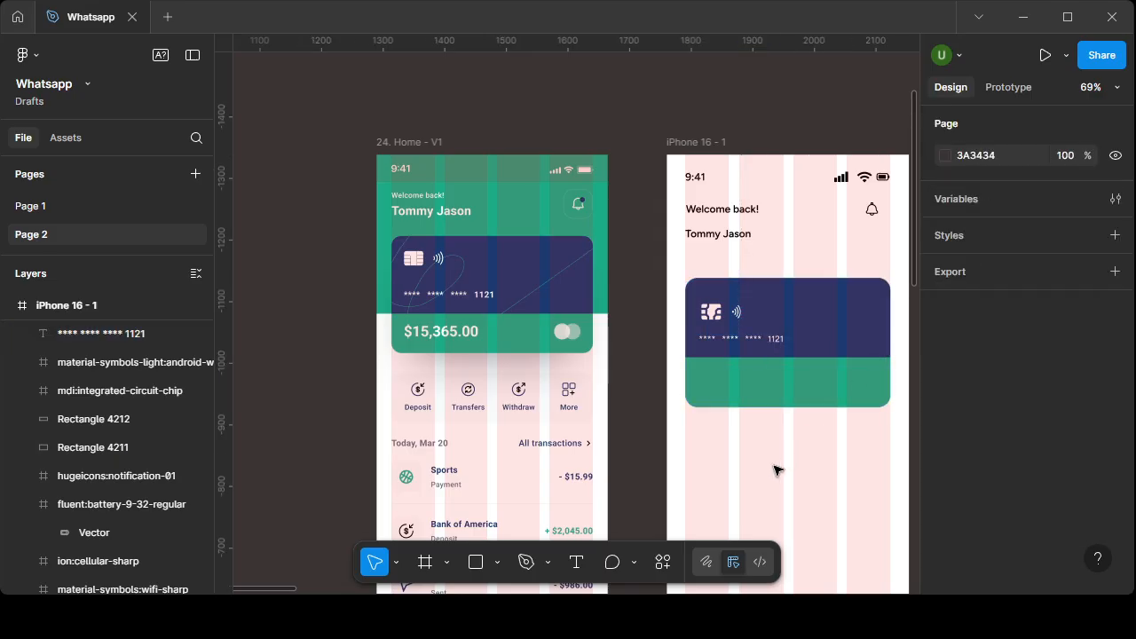
scroll(772, 417, "up", 5)
scroll(763, 384, "down", 6)
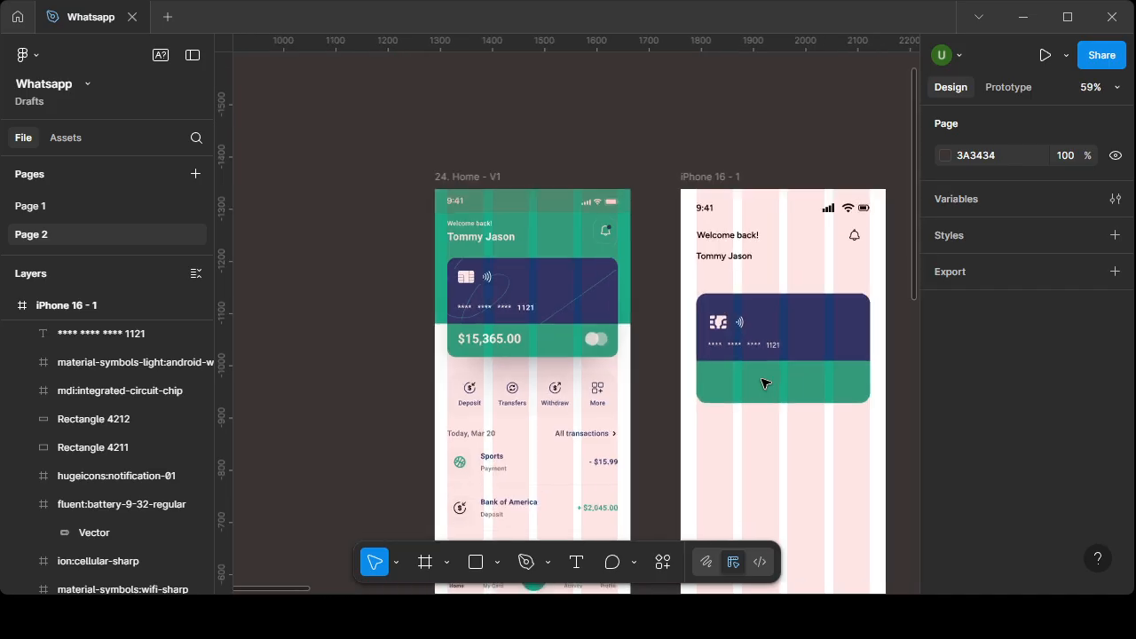
scroll(799, 399, "up", 1)
left_click(707, 211)
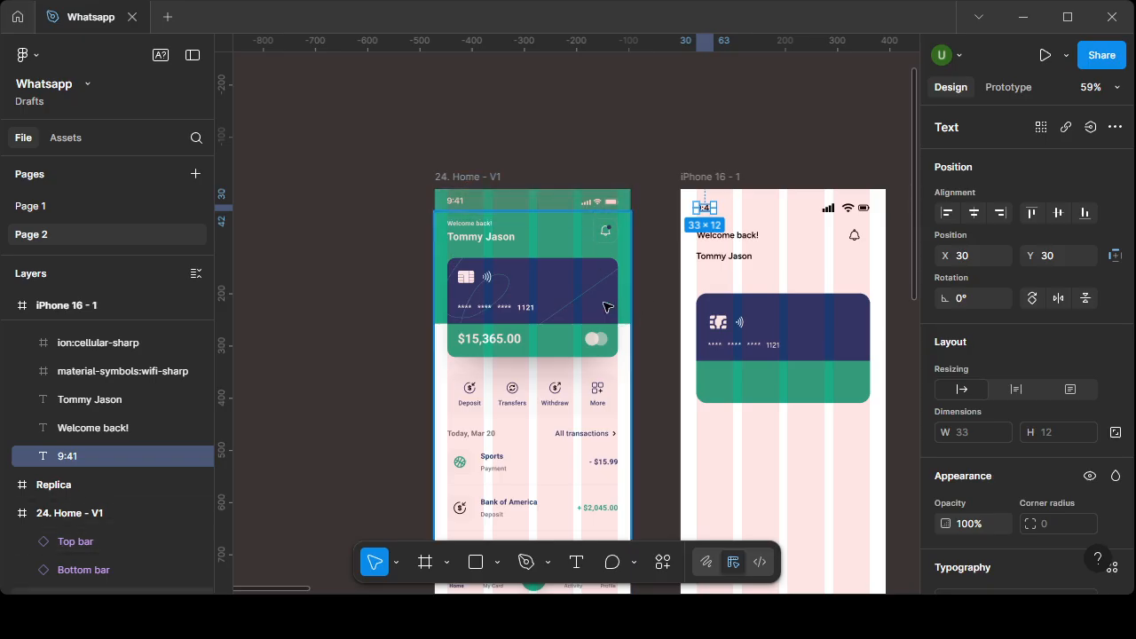
scroll(491, 589, "down", 1)
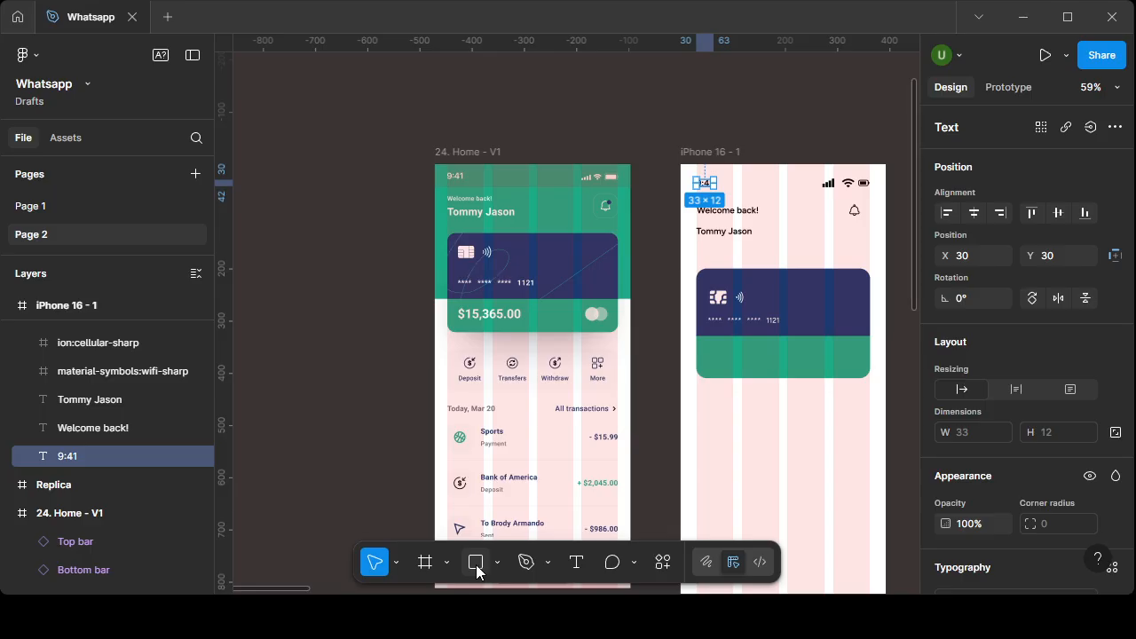
left_click(477, 563)
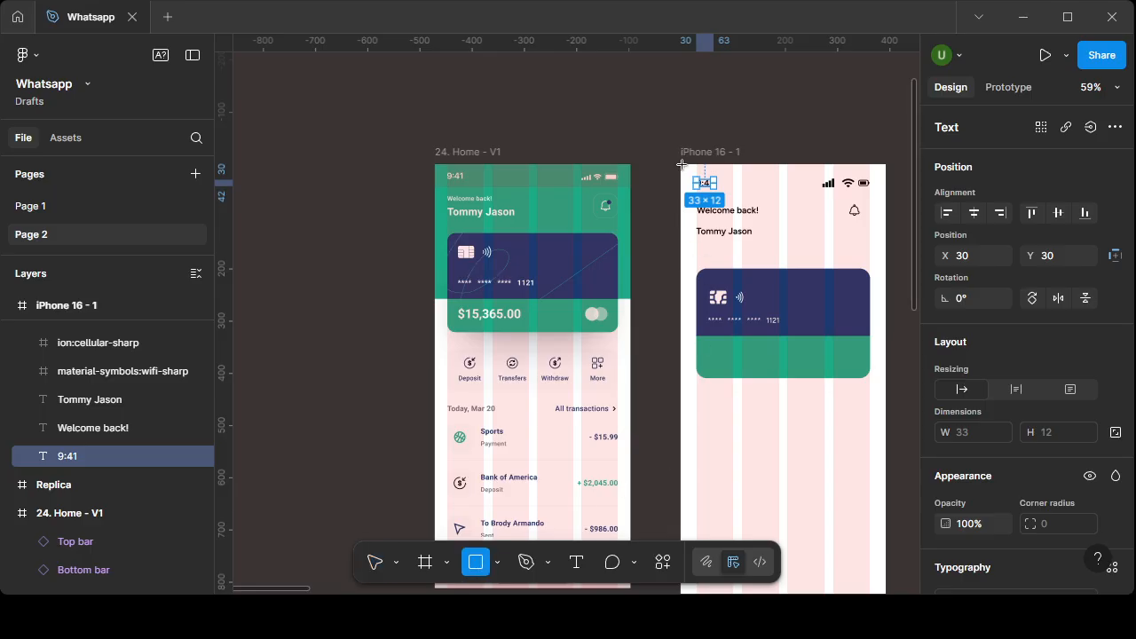
mouse_move(681, 166)
left_mouse_down()
mouse_move(682, 292)
mouse_move(697, 314)
mouse_move(781, 336)
mouse_move(886, 335)
left_mouse_up()
- Fill the rectangle with the mockup's green 1DAB87 using the eyedropper
scroll(968, 513, "down", 3)
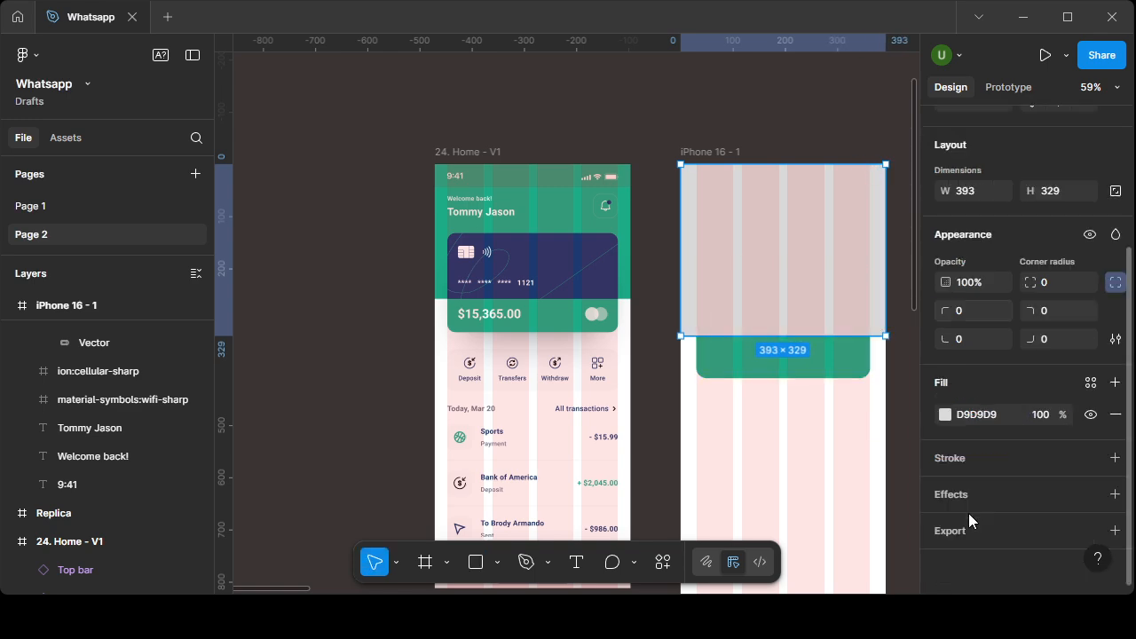
left_click(946, 414)
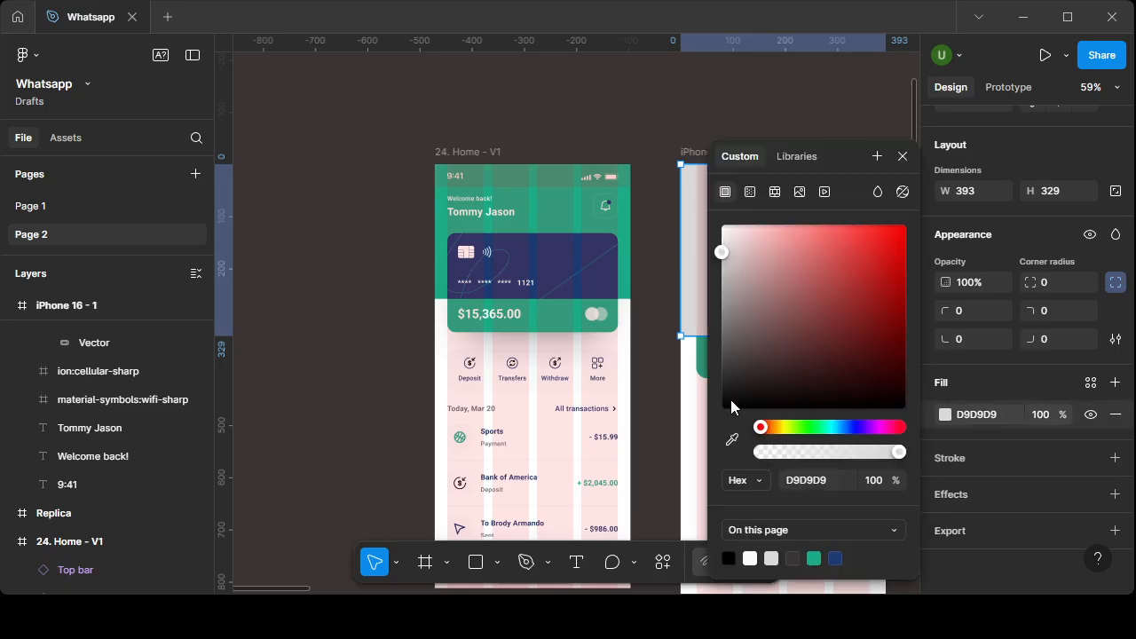
left_click(732, 439)
left_click(593, 243)
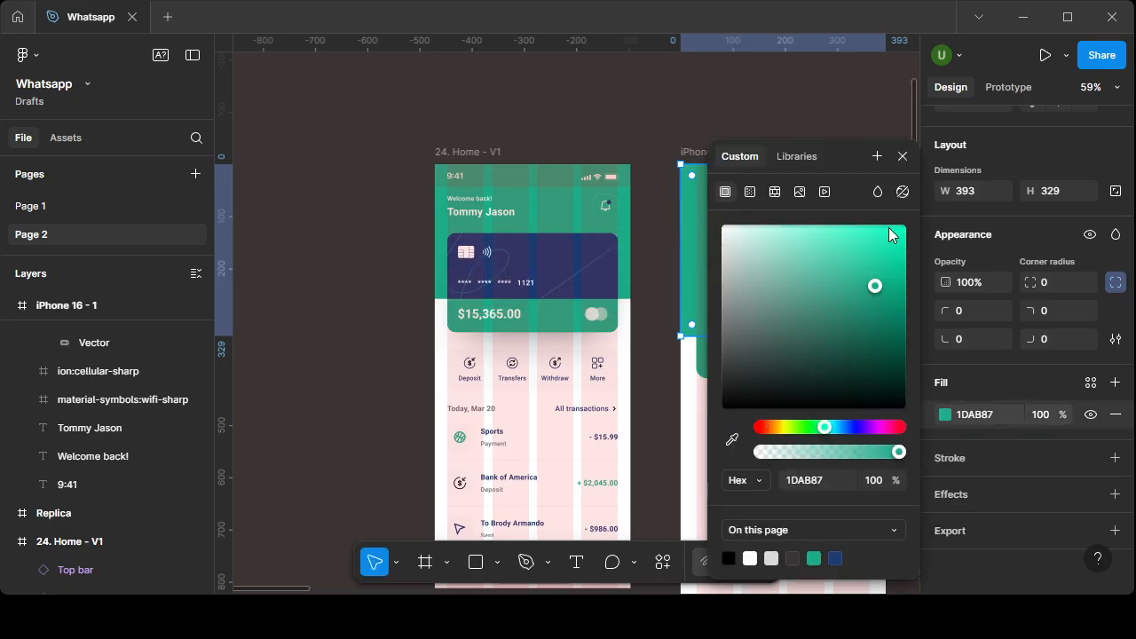
left_click(902, 157)
left_click(761, 457)
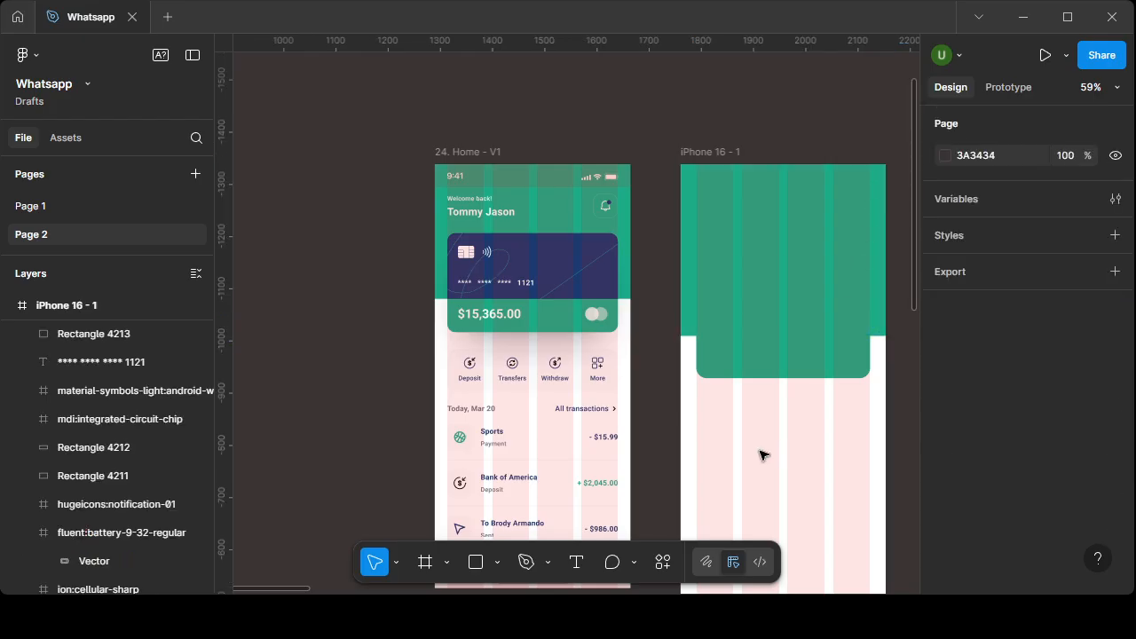
- Send the green header rectangle, Rectangle 4213, to the back
left_click(703, 201)
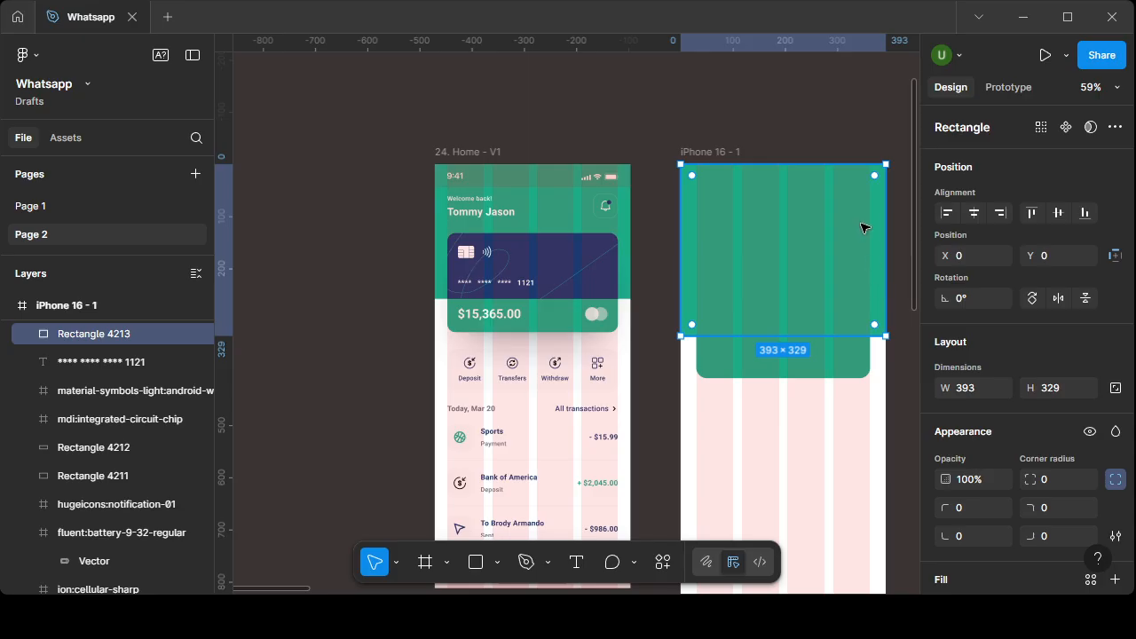
right_click(862, 229)
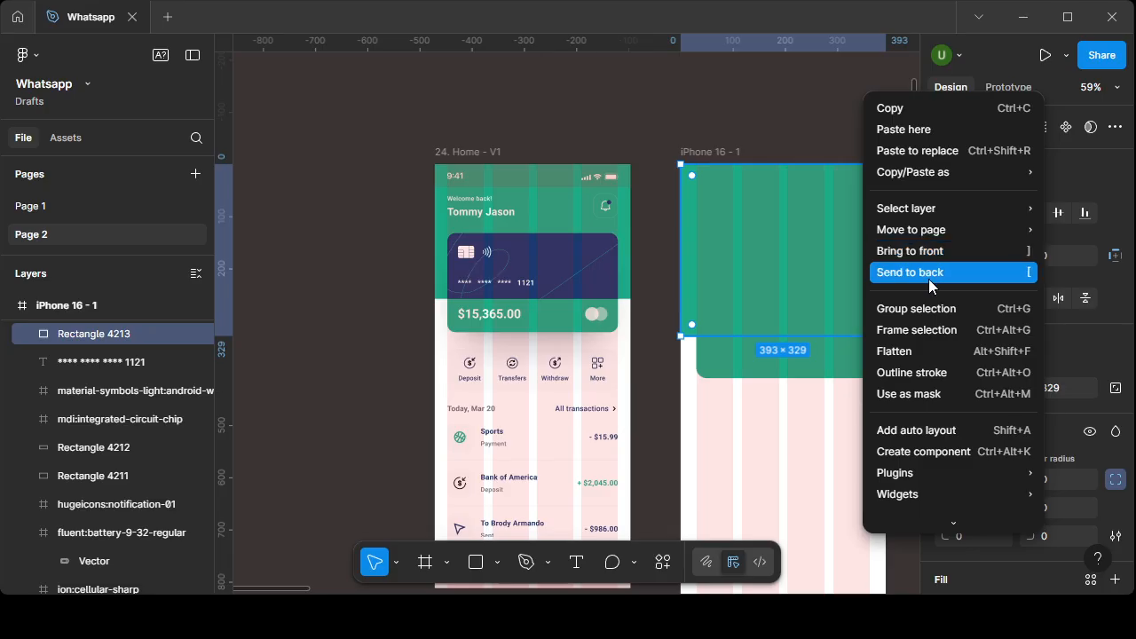
left_click(182, 332)
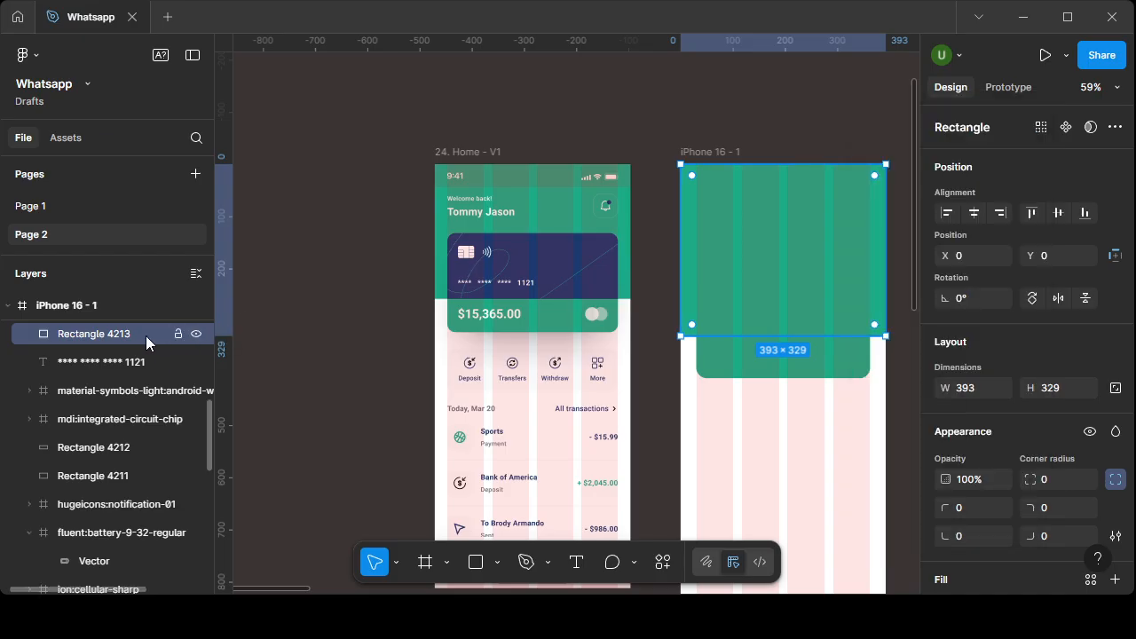
right_click(147, 338)
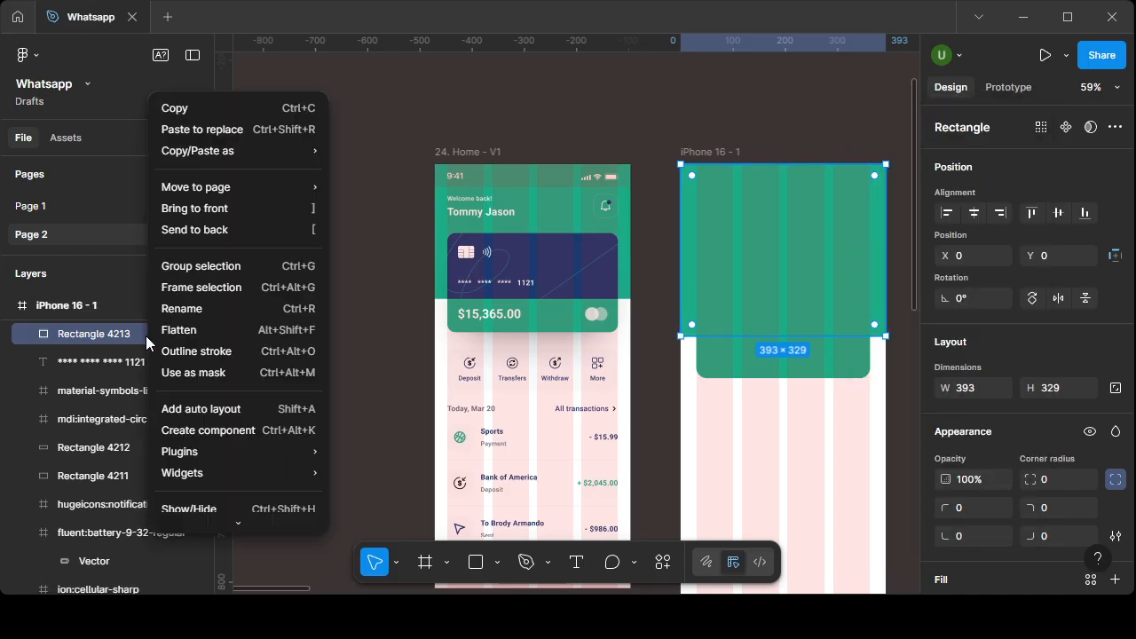
left_click(209, 232)
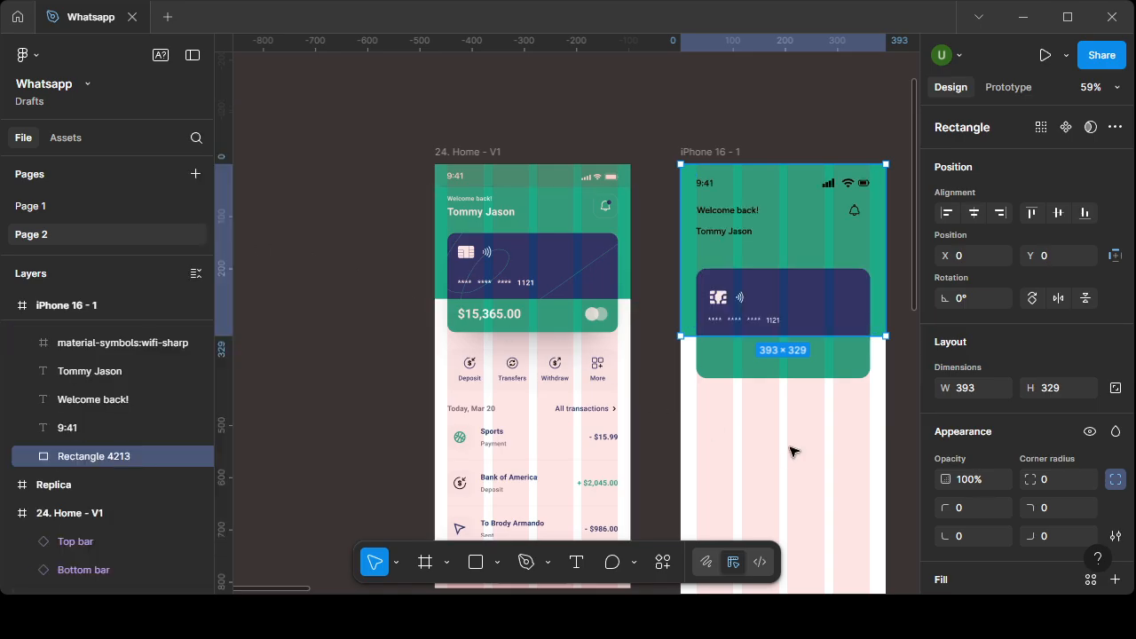
key("Escape")
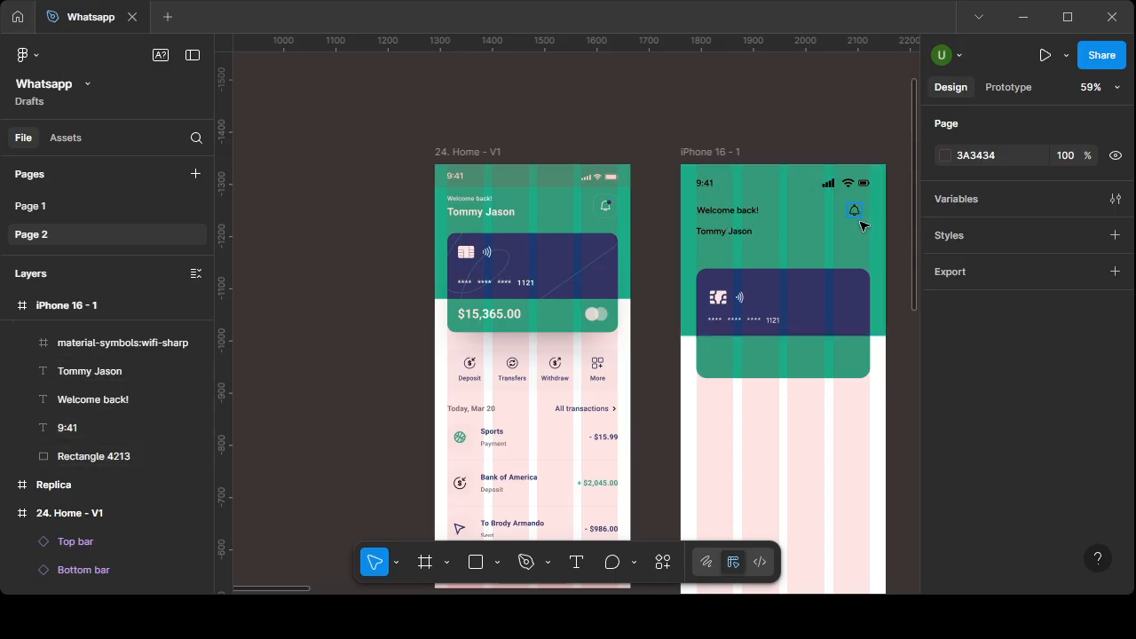
- Lock Rectangle 4213 in the layers panel
left_click(710, 189)
left_click(838, 185, "shift")
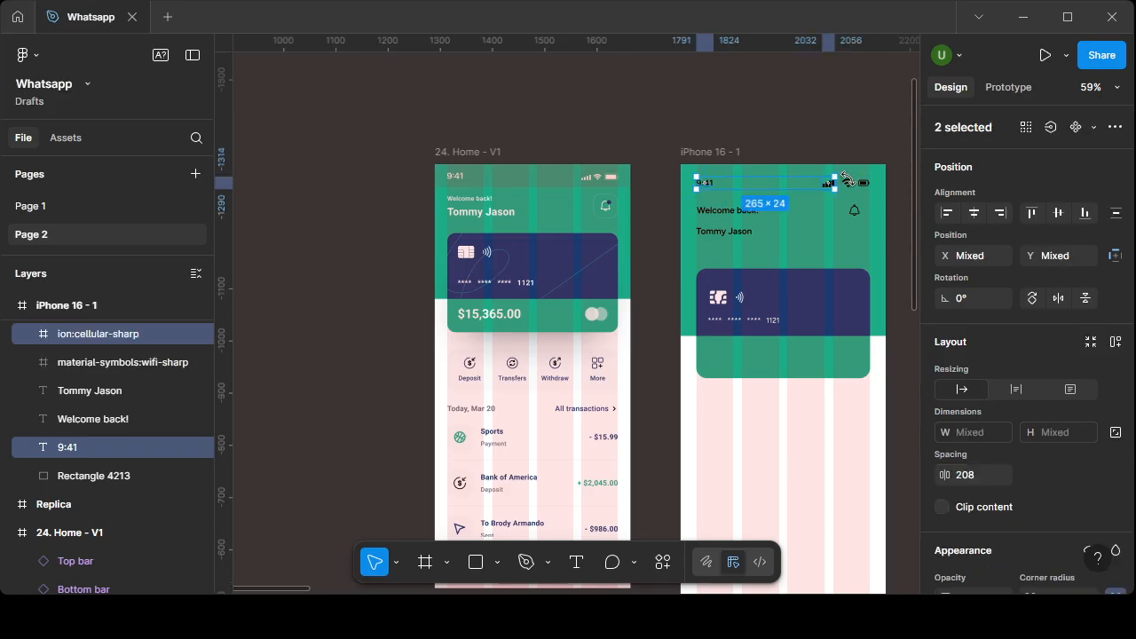
left_click(759, 226)
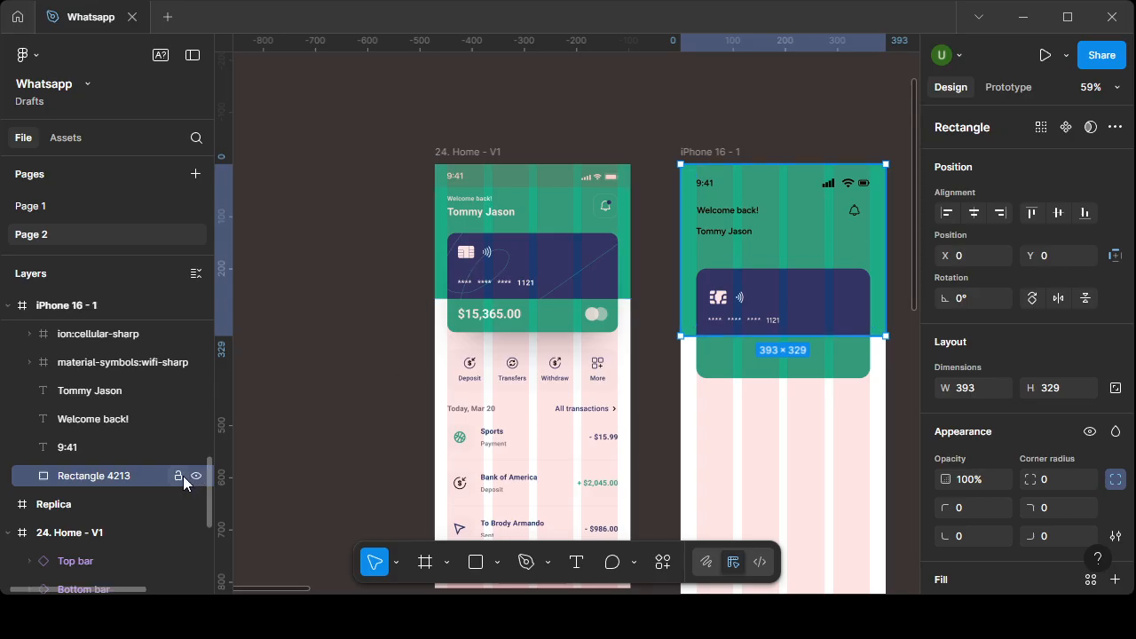
left_click(178, 476)
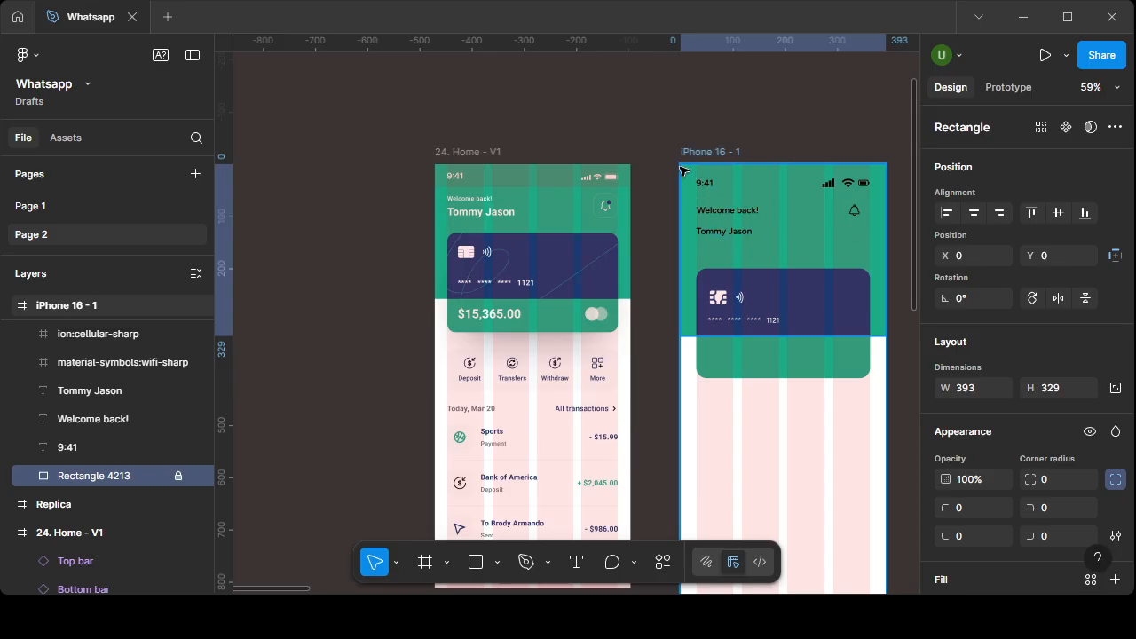
left_click_drag(680, 161, 790, 241)
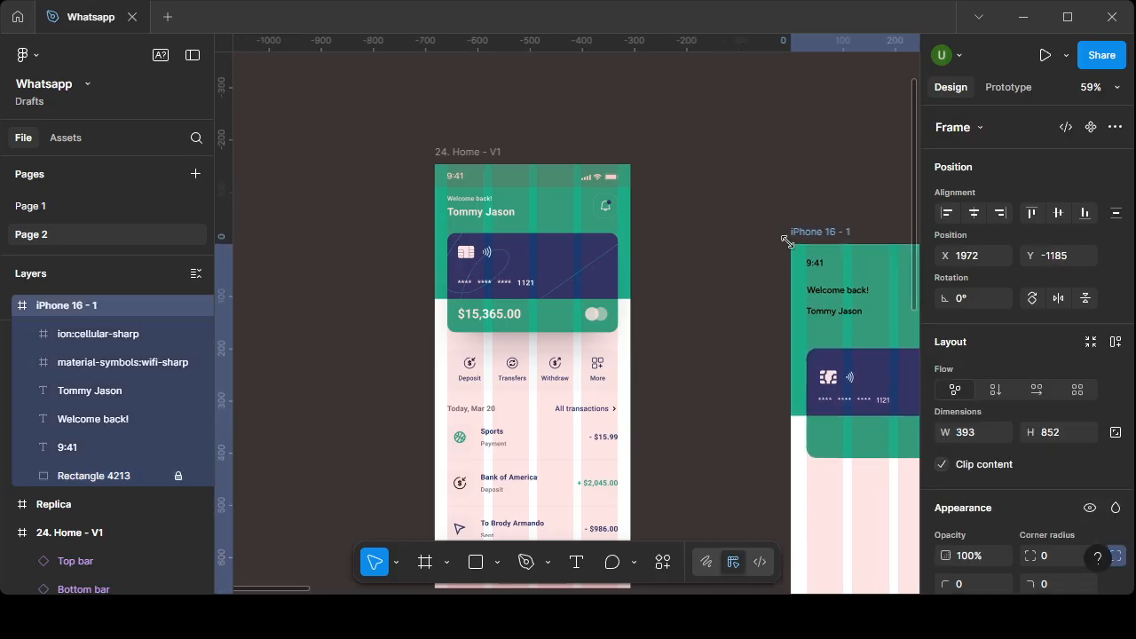
- Undo the accidental iPhone 16 - 1 frame move, keeping Rectangle 4213 locked
key("ctrl+z")
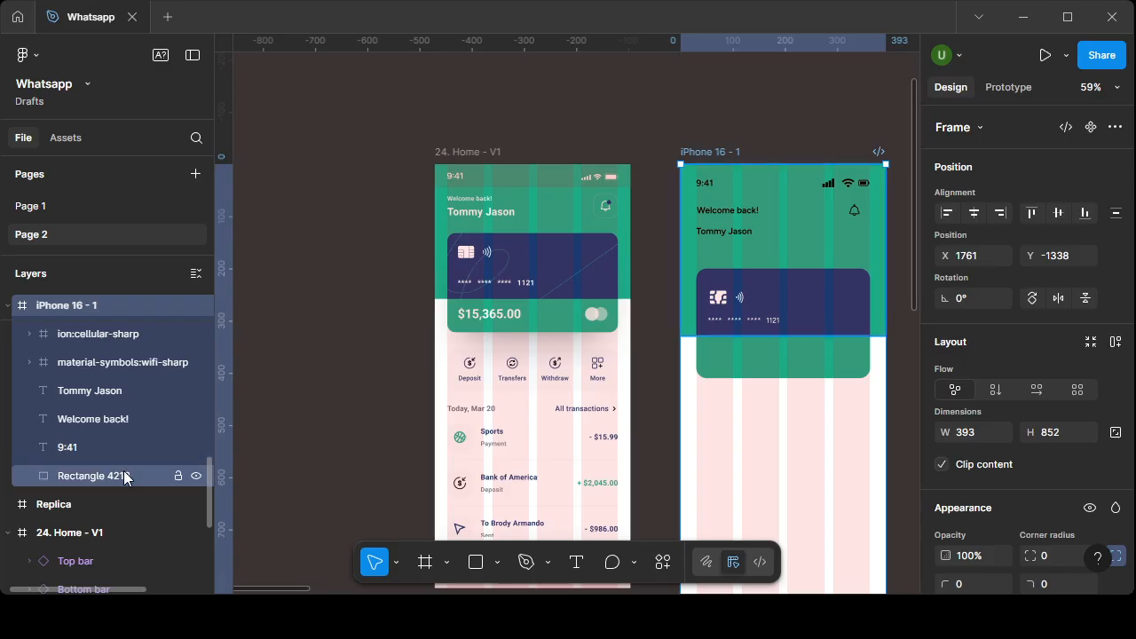
left_click(175, 475)
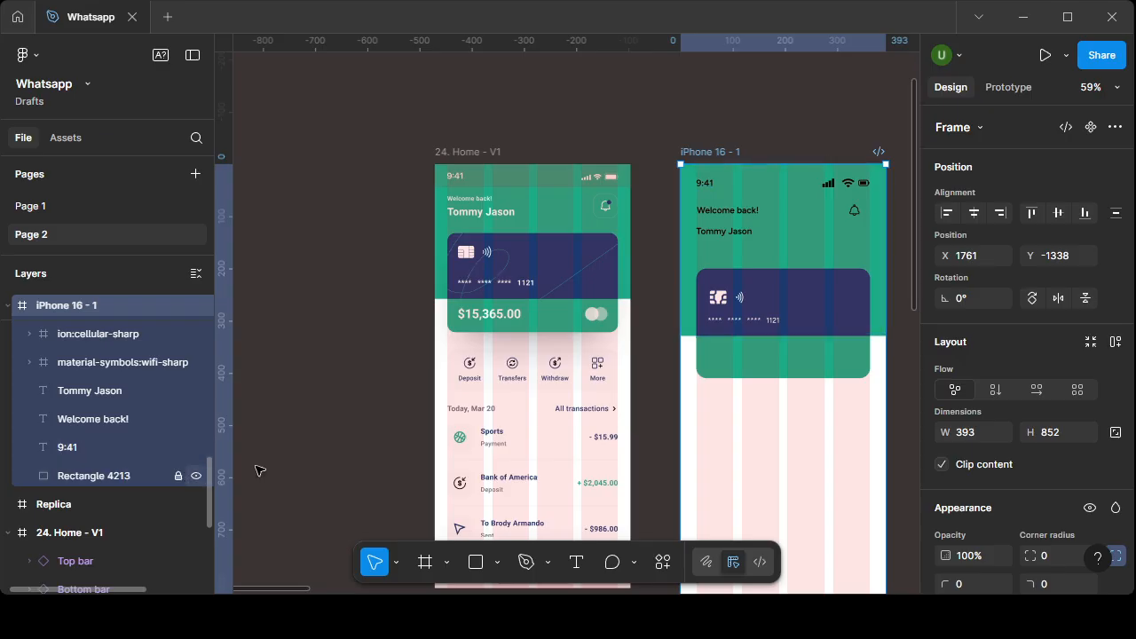
scroll(959, 414, "down", 5)
scroll(958, 415, "down", 2)
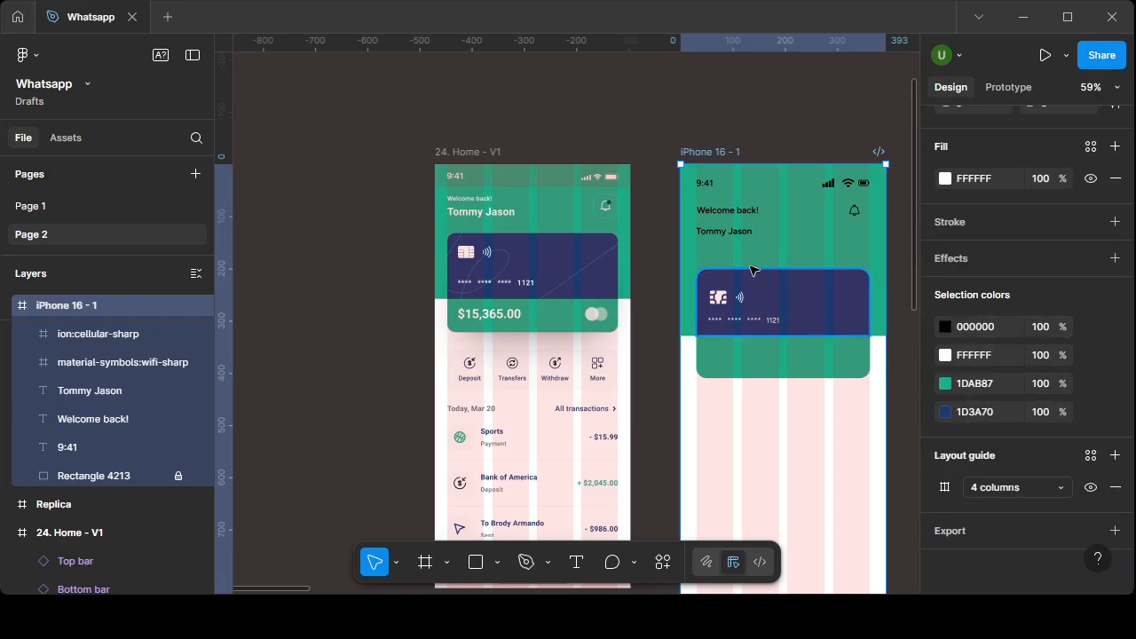
- Change the frame's black 000000 selection colour to white FFFFFF
left_click(944, 327)
left_click_drag(763, 369, 684, 187)
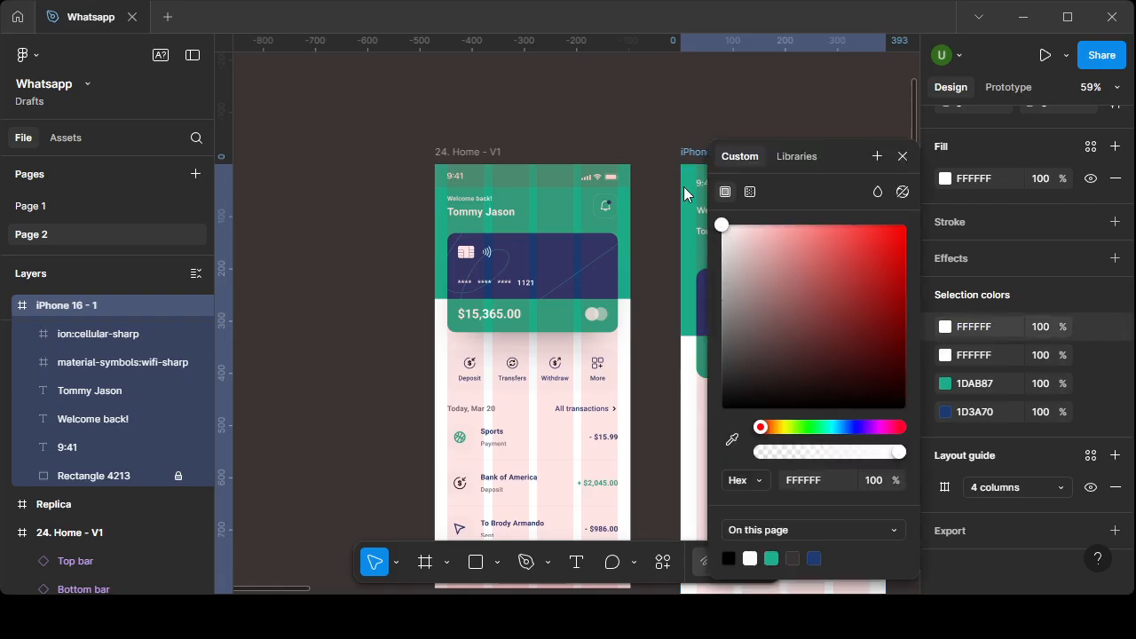
left_click(649, 130)
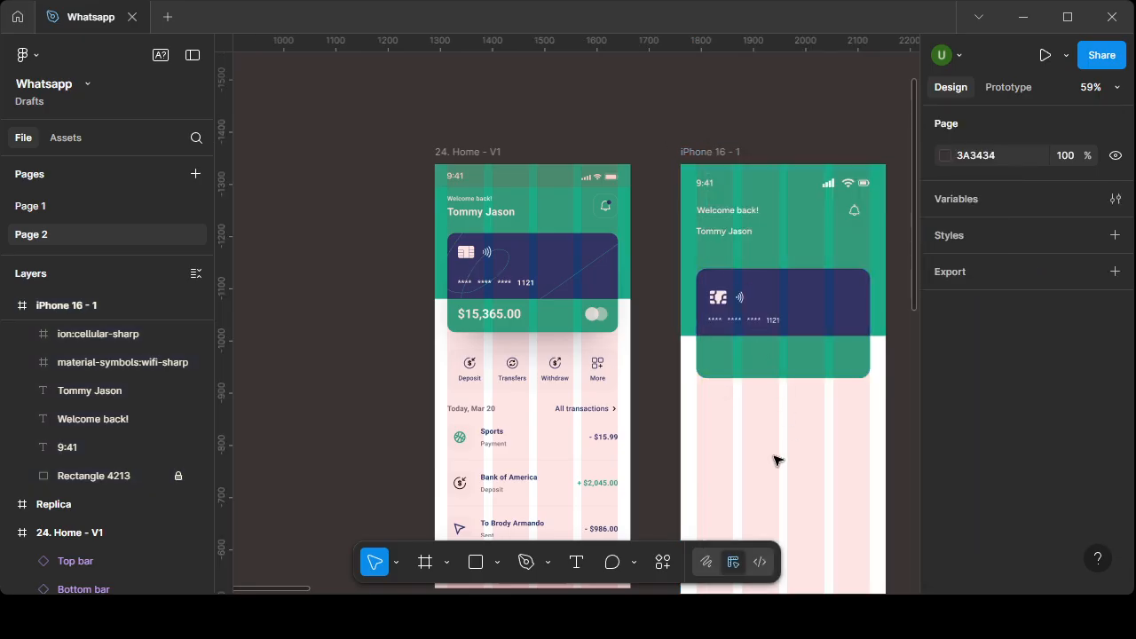
- Set the Welcome back! greeting to Medium weight at font size 14
left_click(726, 213)
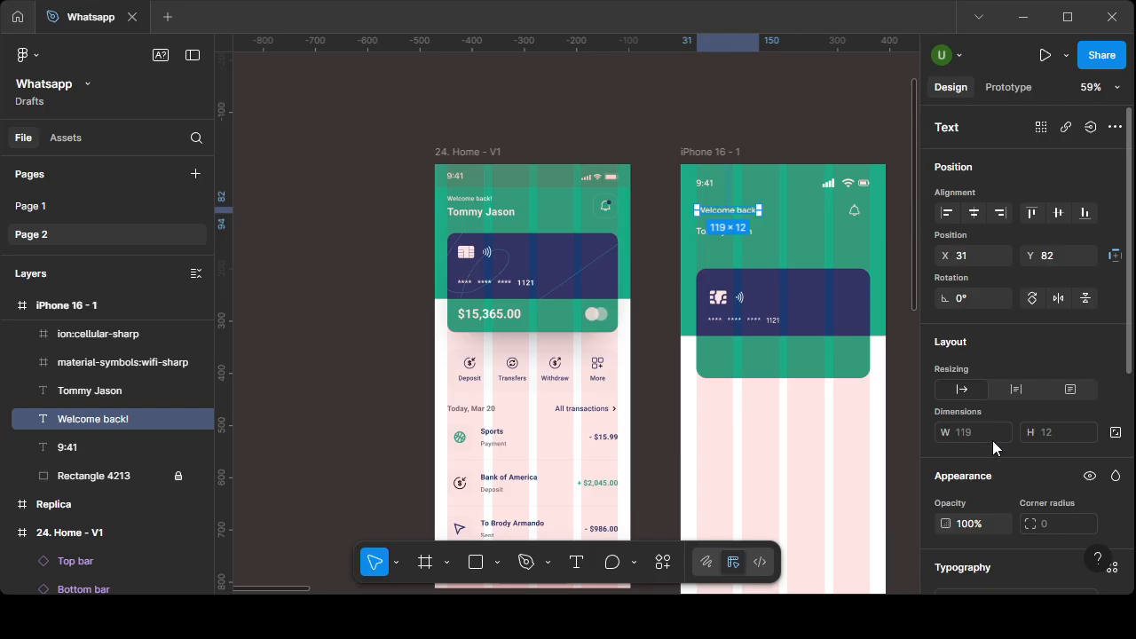
scroll(992, 440, "down", 4)
left_click(981, 272)
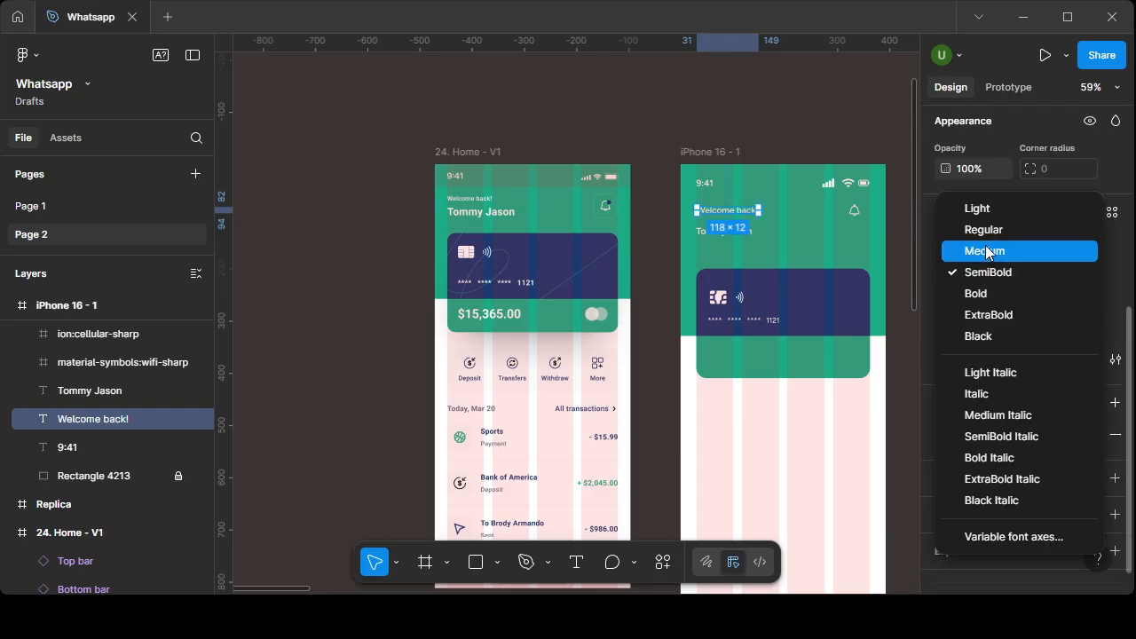
left_click(986, 252)
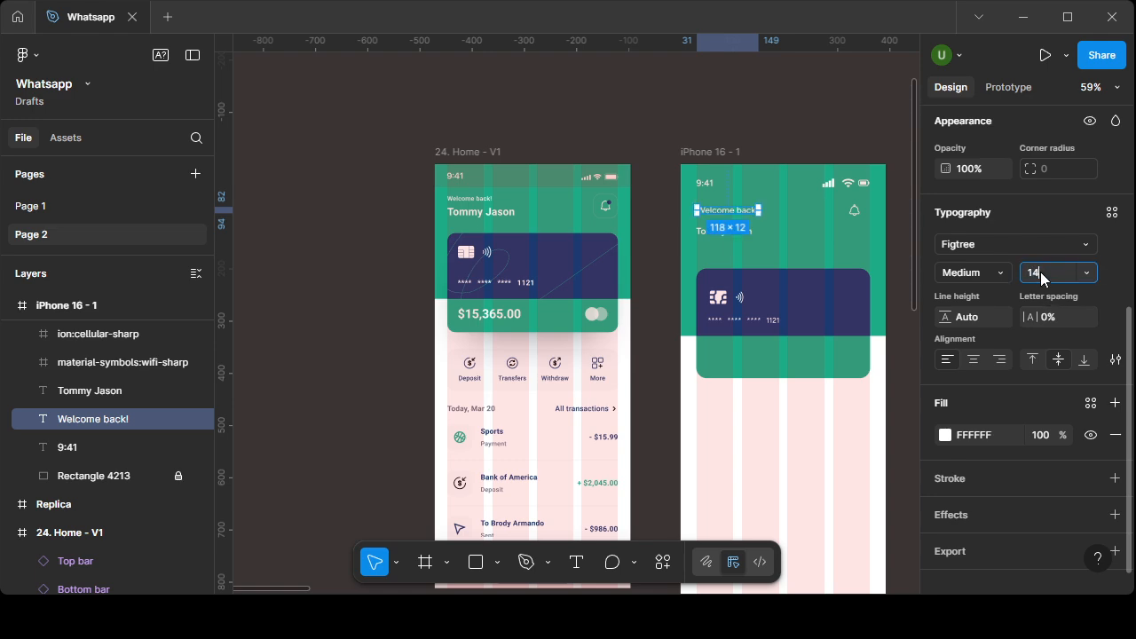
key("Return")
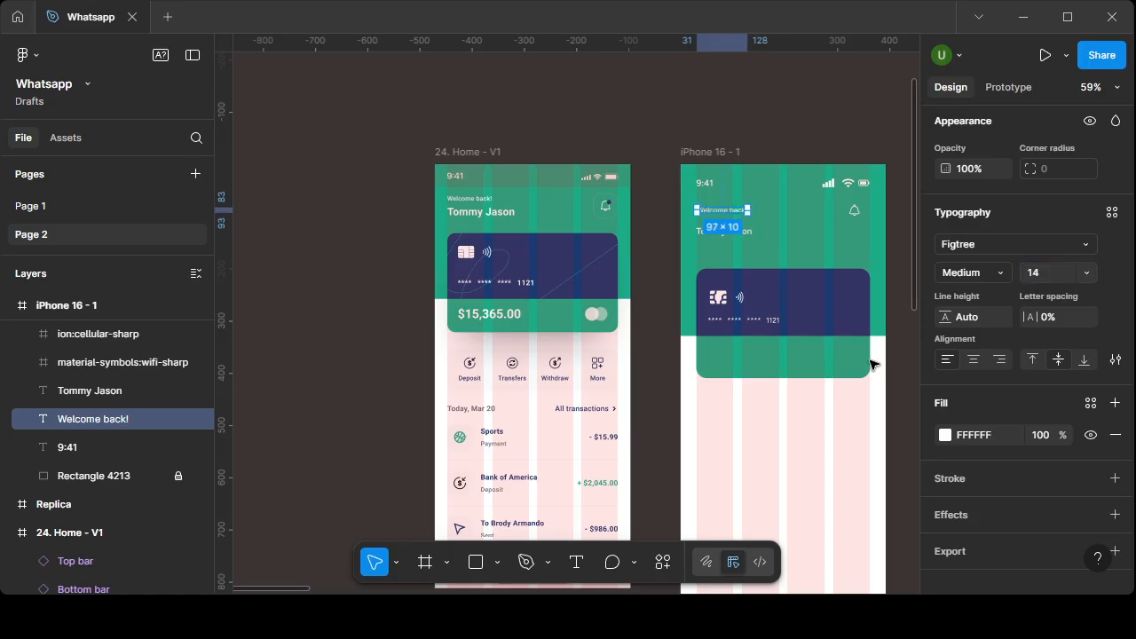
- Set the Tommy Jason text to font size 24 in Bold
left_click(751, 233)
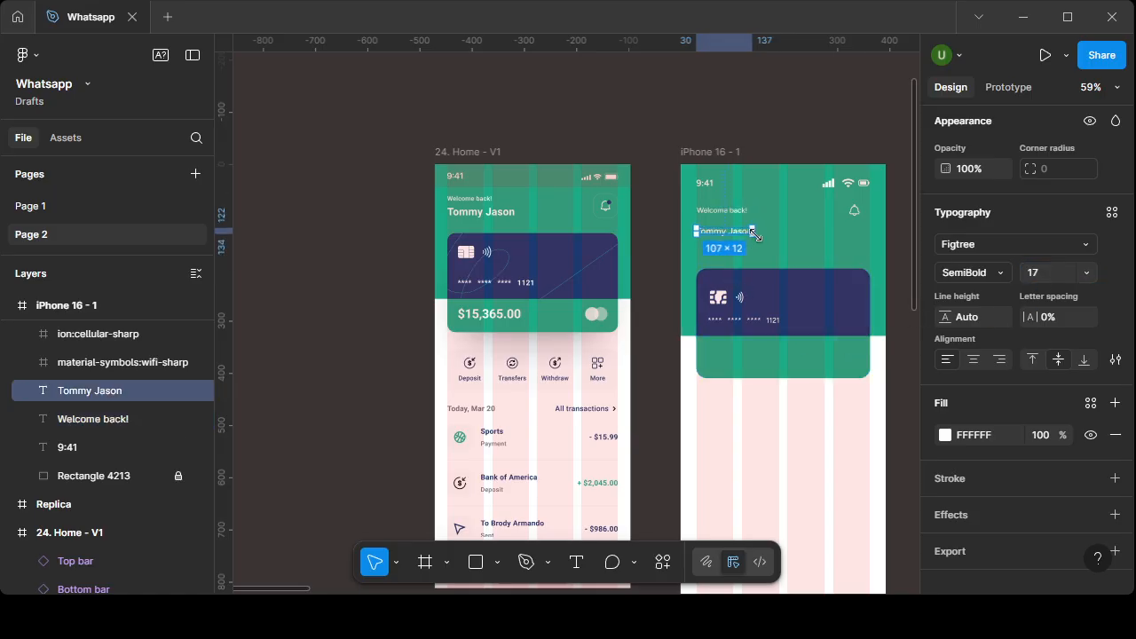
left_click(1049, 272)
type("24")
key("Return")
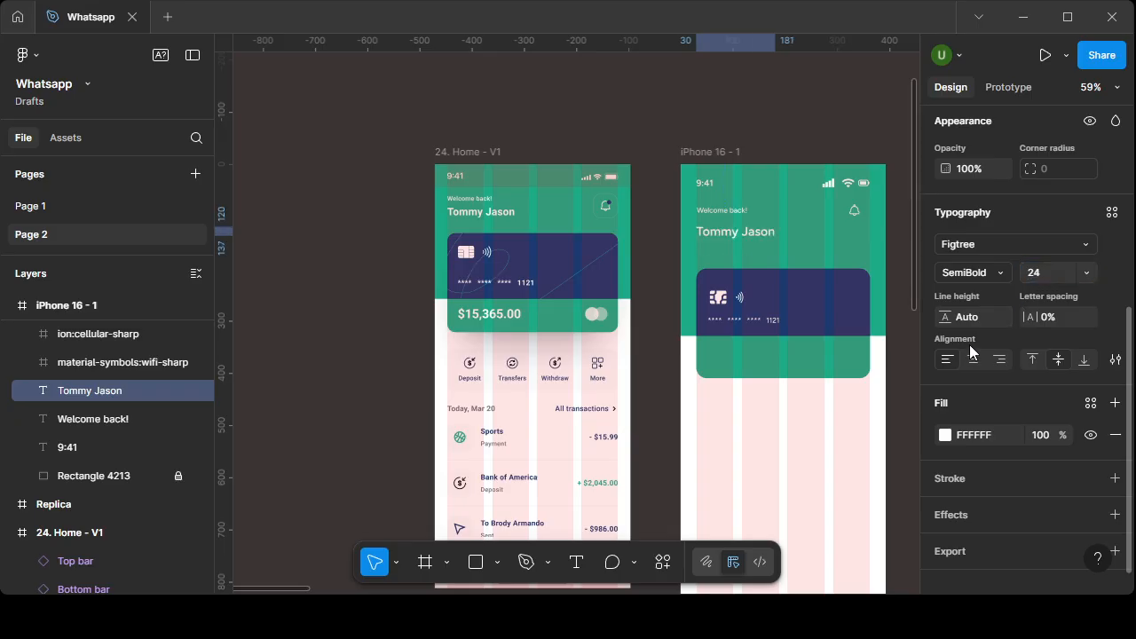
left_click(1003, 277)
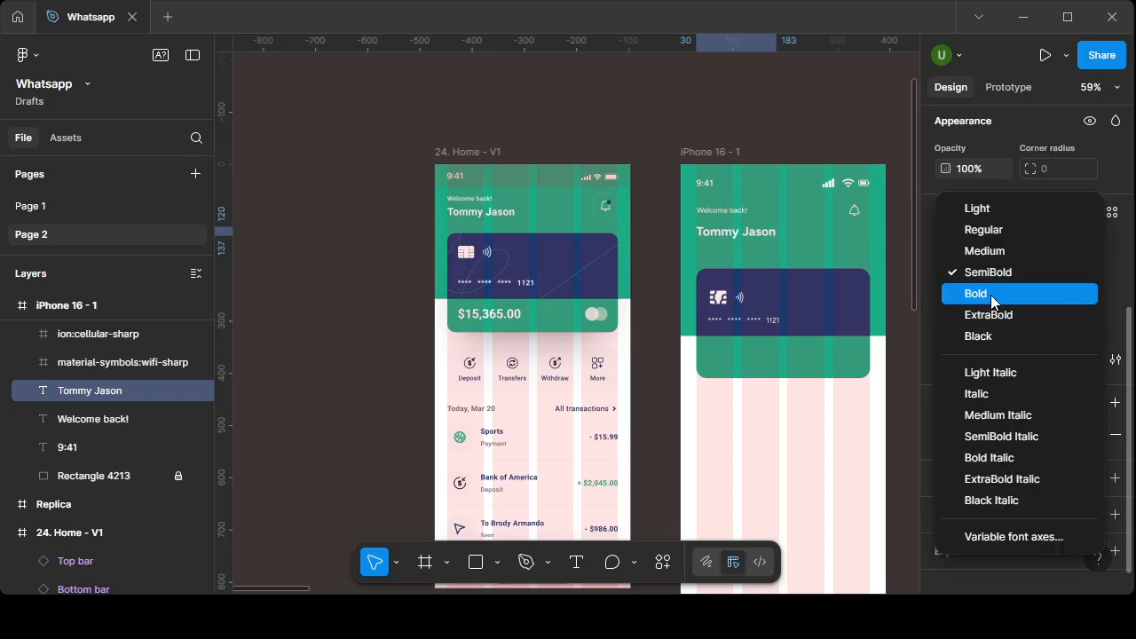
left_click(991, 295)
left_click(769, 430)
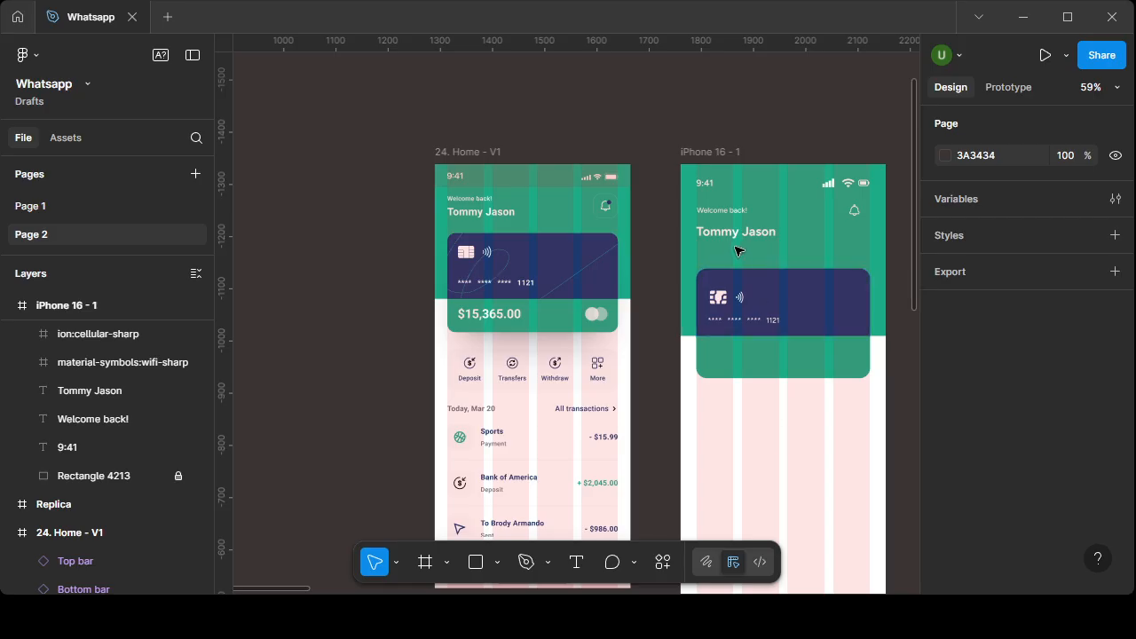
- Switch the Welcome back! greeting to Bold weight
left_click(715, 211)
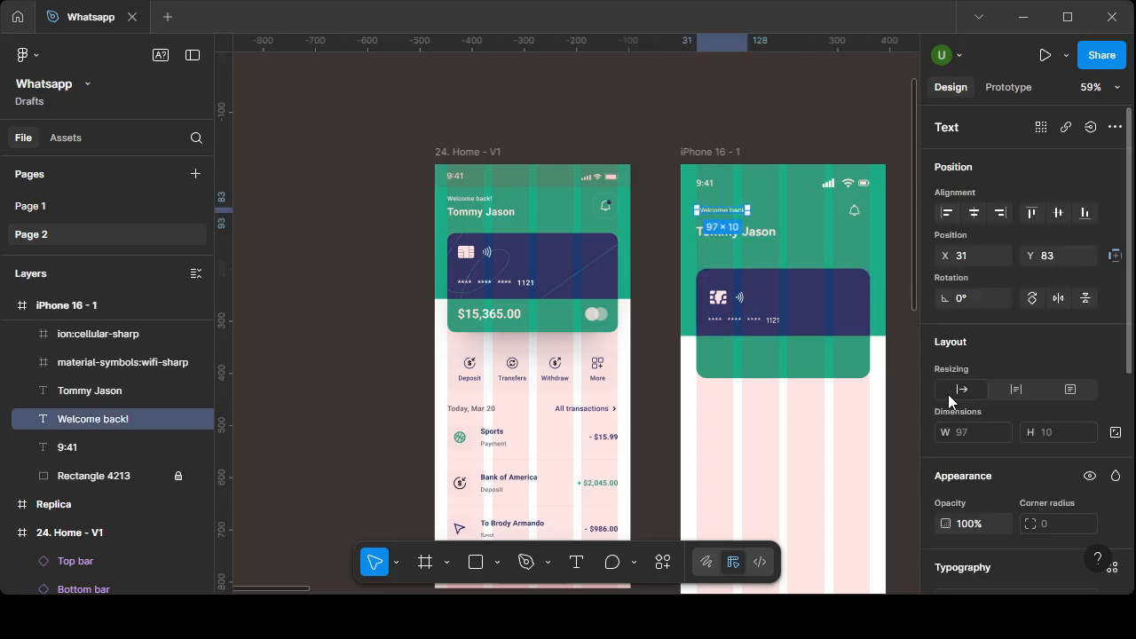
scroll(971, 394, "down", 5)
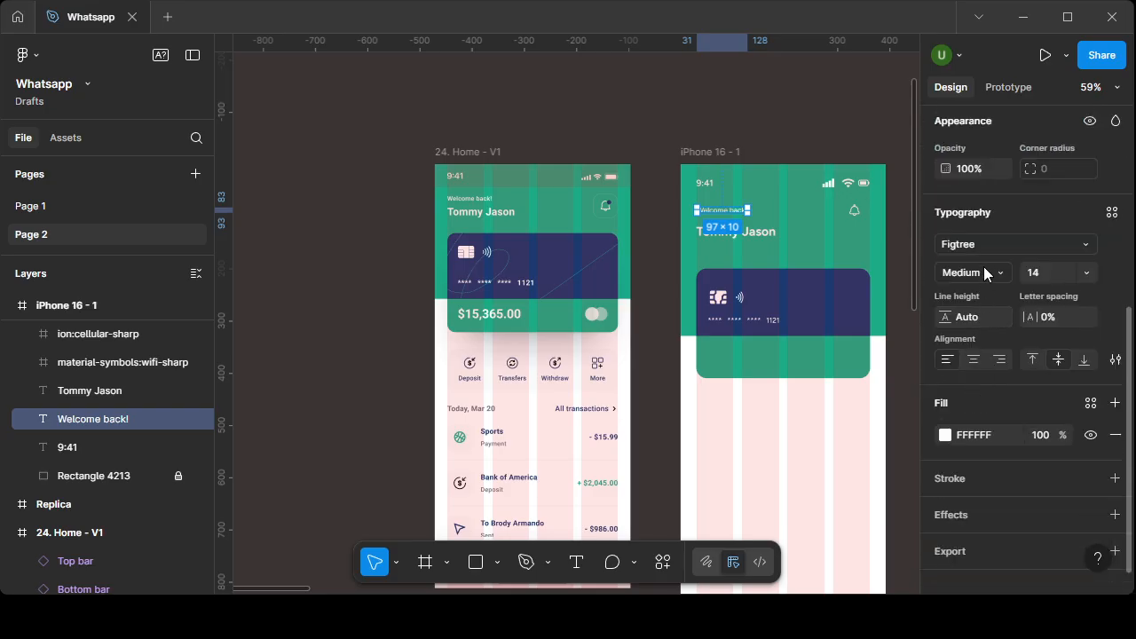
left_click(987, 275)
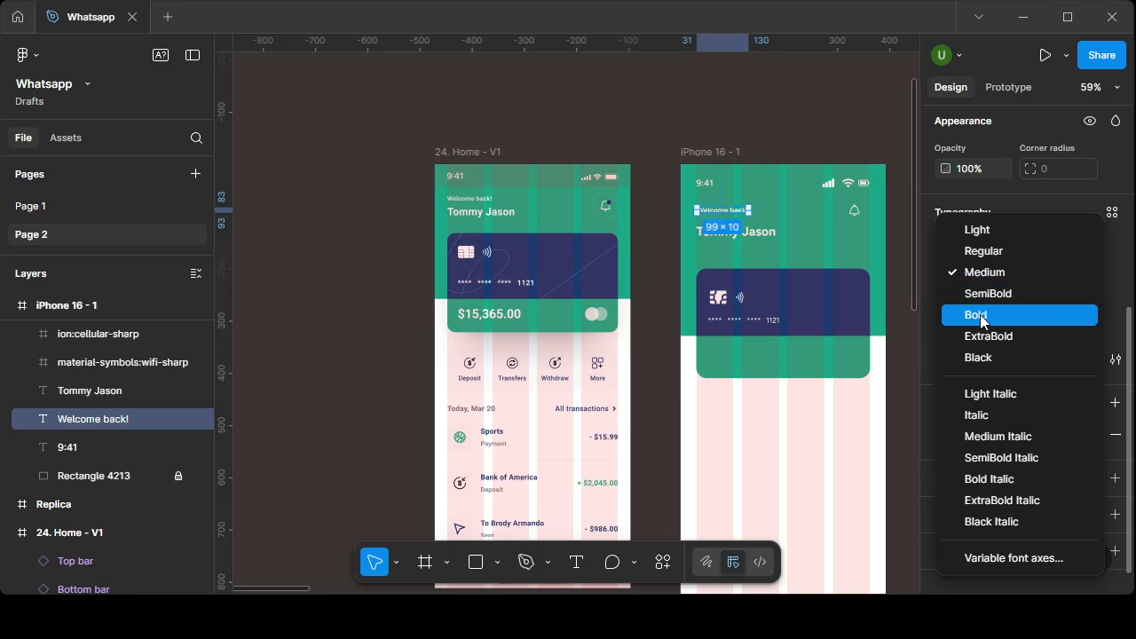
left_click(980, 313)
left_click(815, 439)
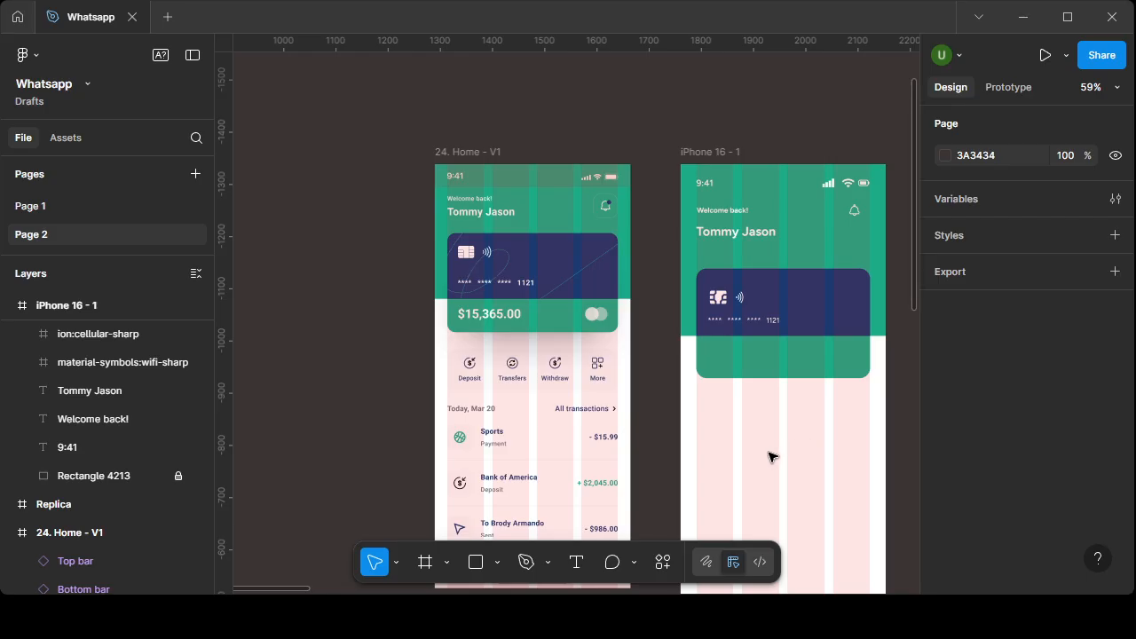
scroll(770, 457, "down", 1)
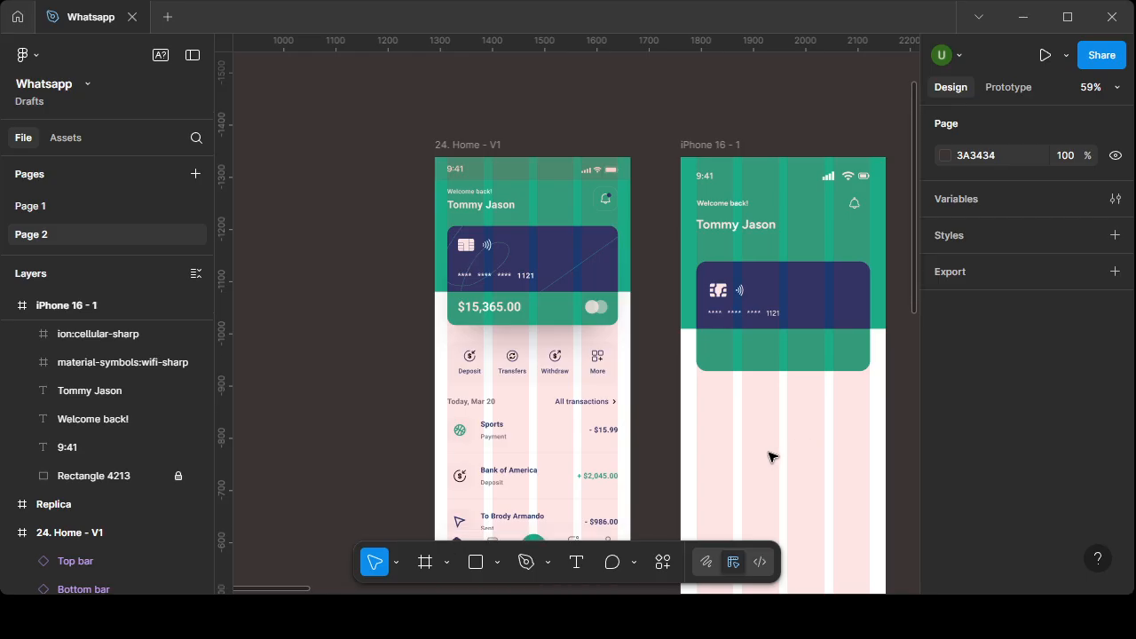
left_click(737, 227)
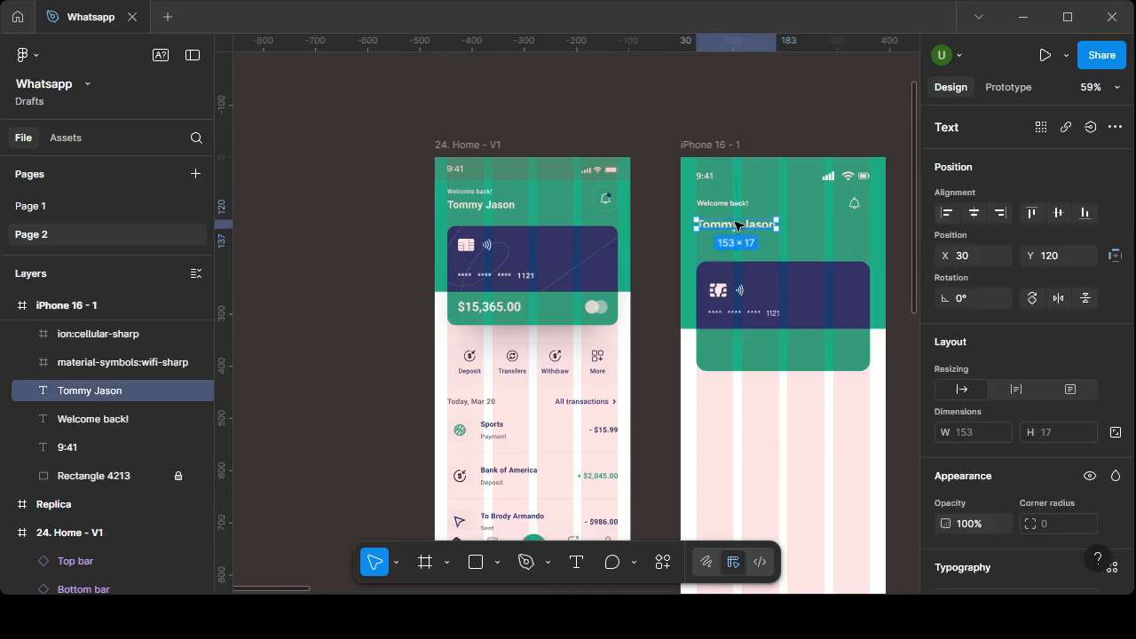
- Copy the name text onto the card's green band, bring it forward, and reword it '$ 15,365.00'
left_click_drag(737, 226, 743, 347)
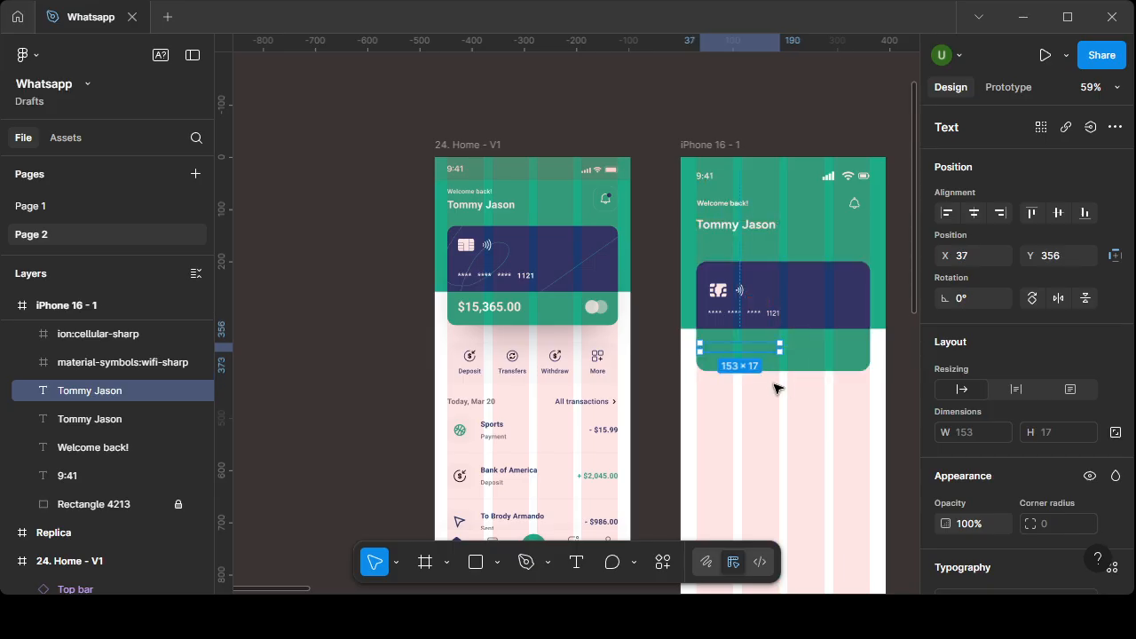
right_click(743, 351)
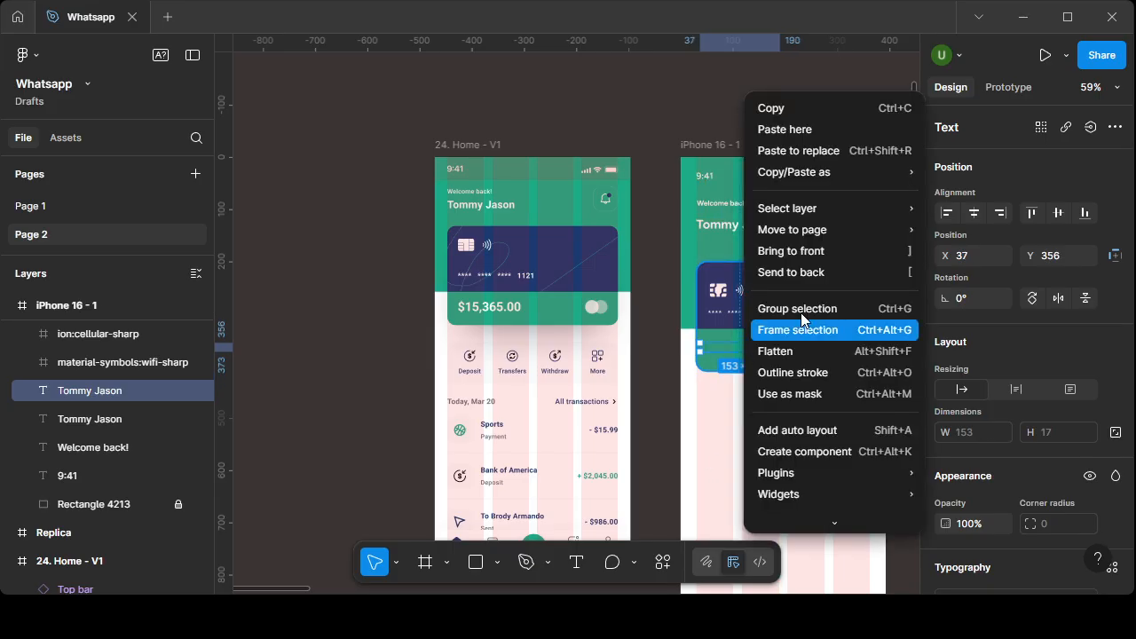
left_click(865, 258)
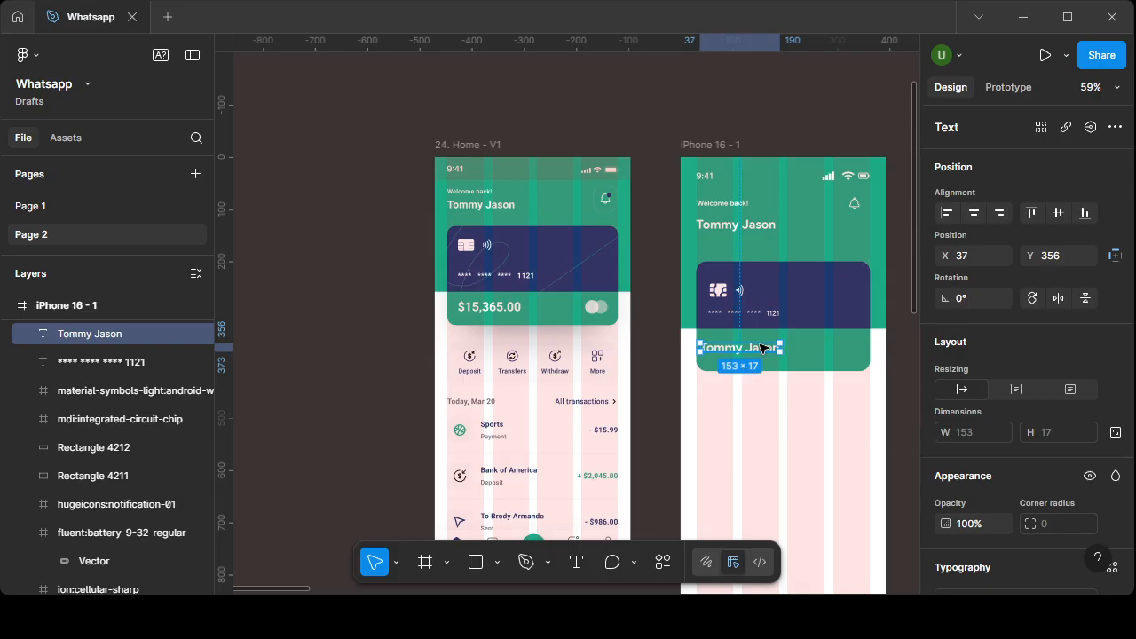
key("Return")
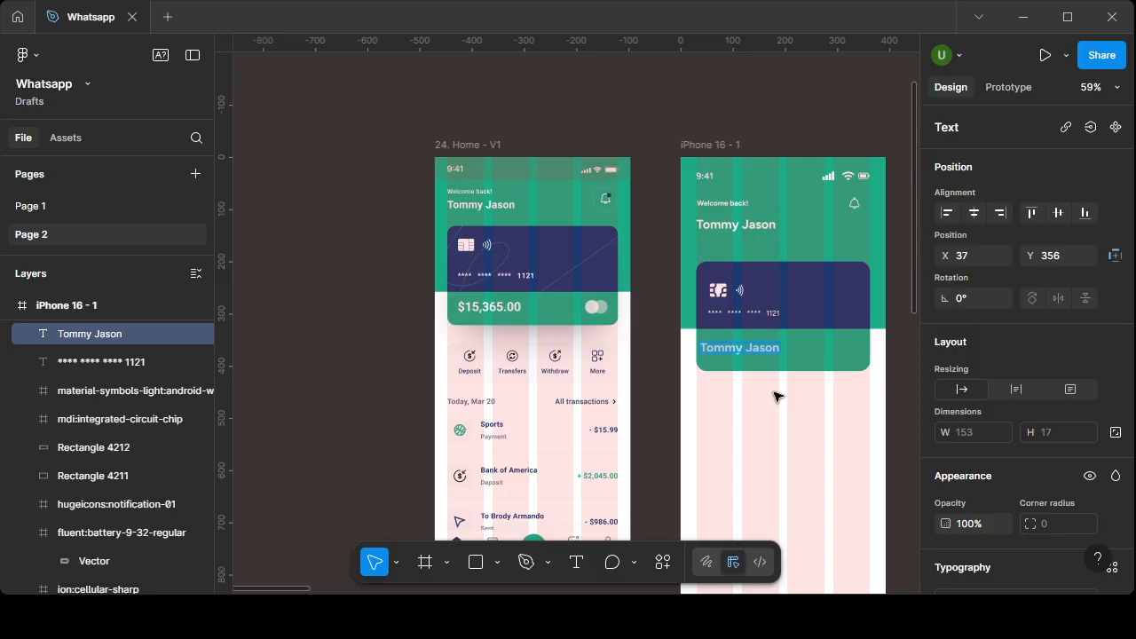
type("$")
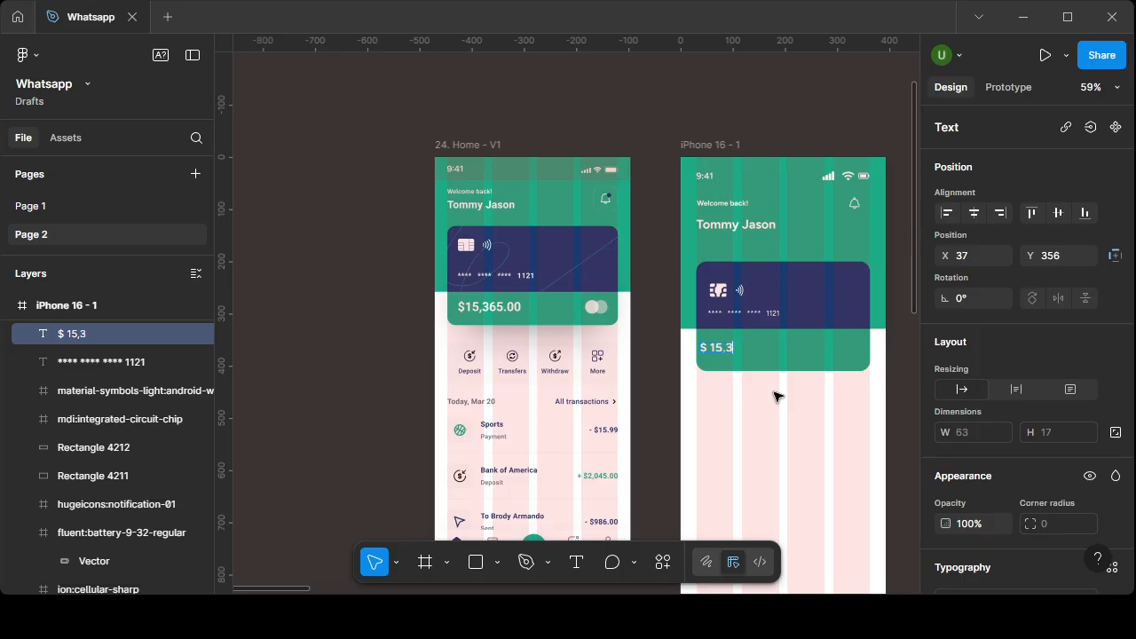
type("15,365.00")
key("Escape")
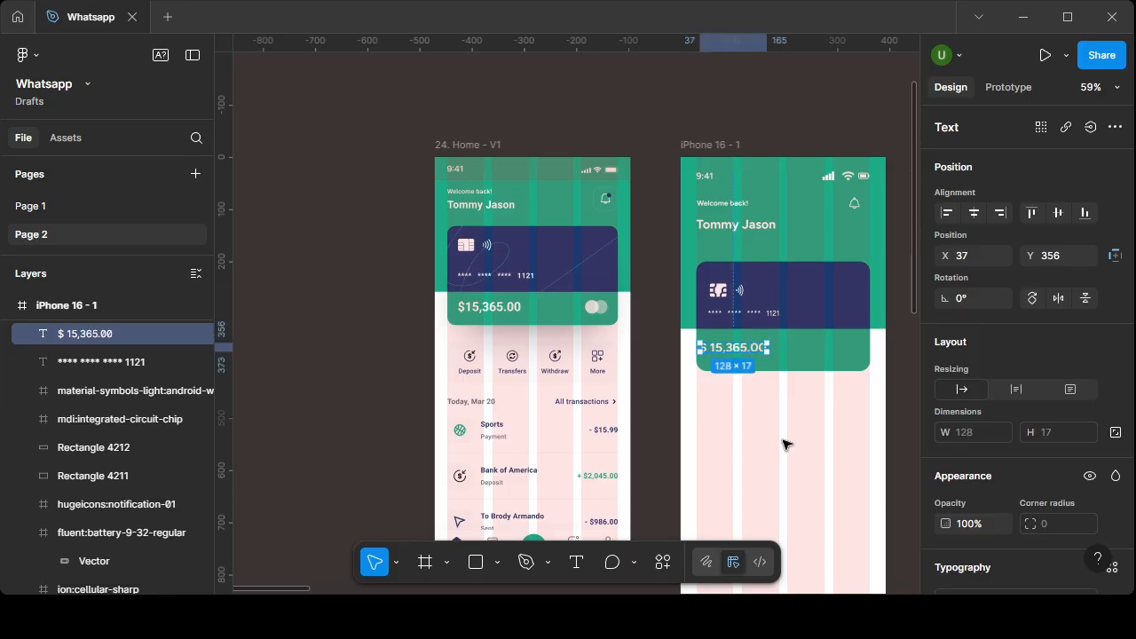
key("Escape")
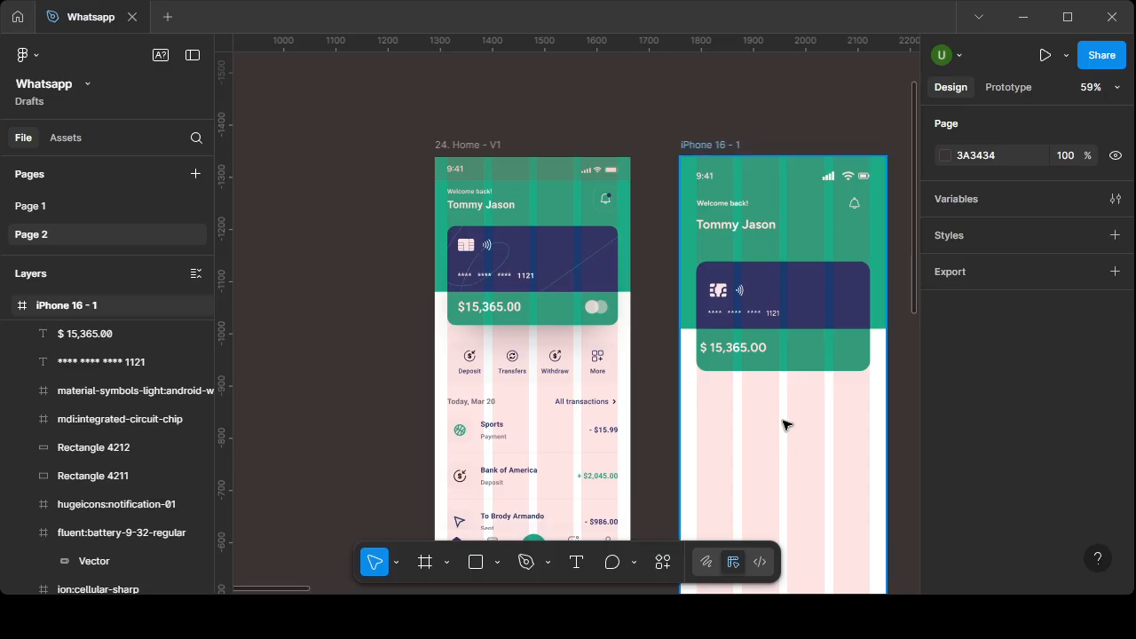
scroll(839, 414, "up", 5)
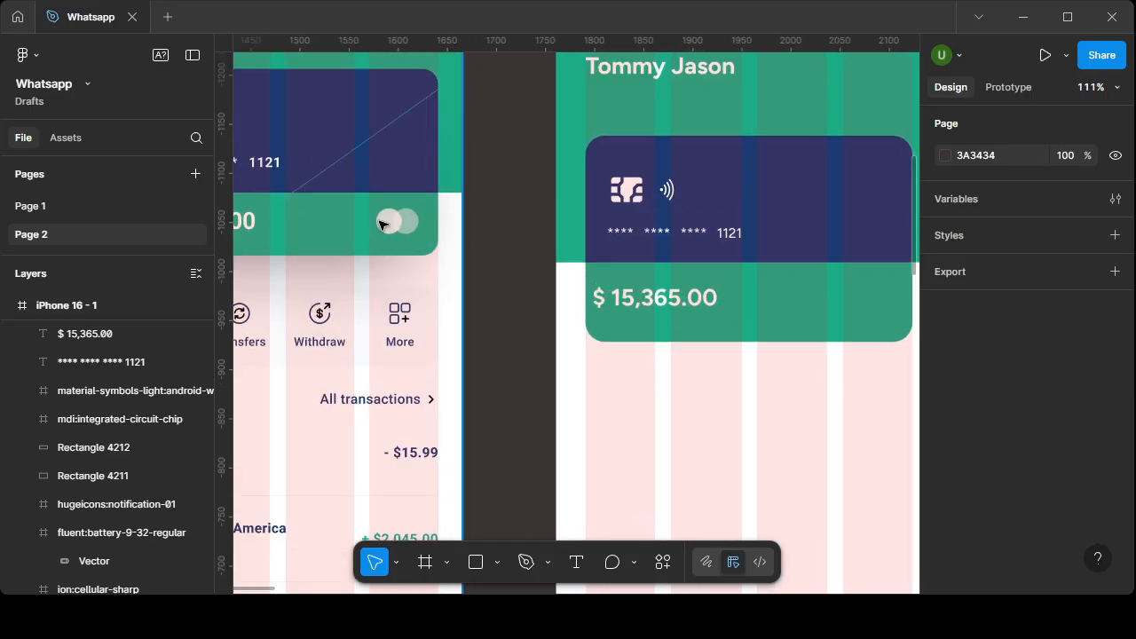
- Place a 100×100 circle below the card, discarding a stray rectangle
left_click(476, 563)
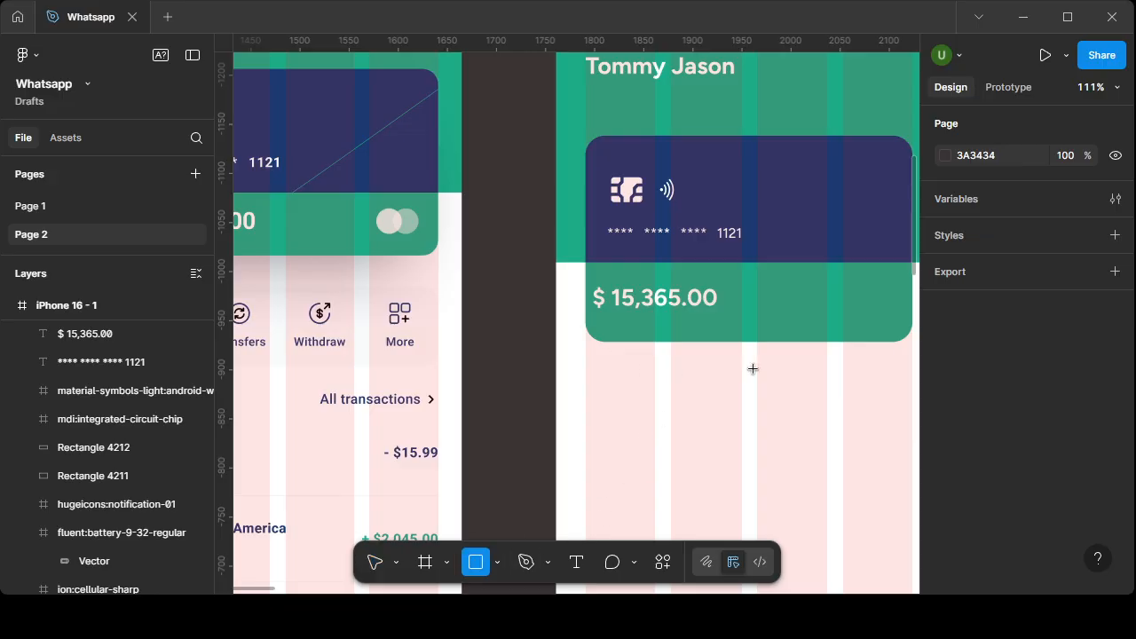
left_click(684, 415)
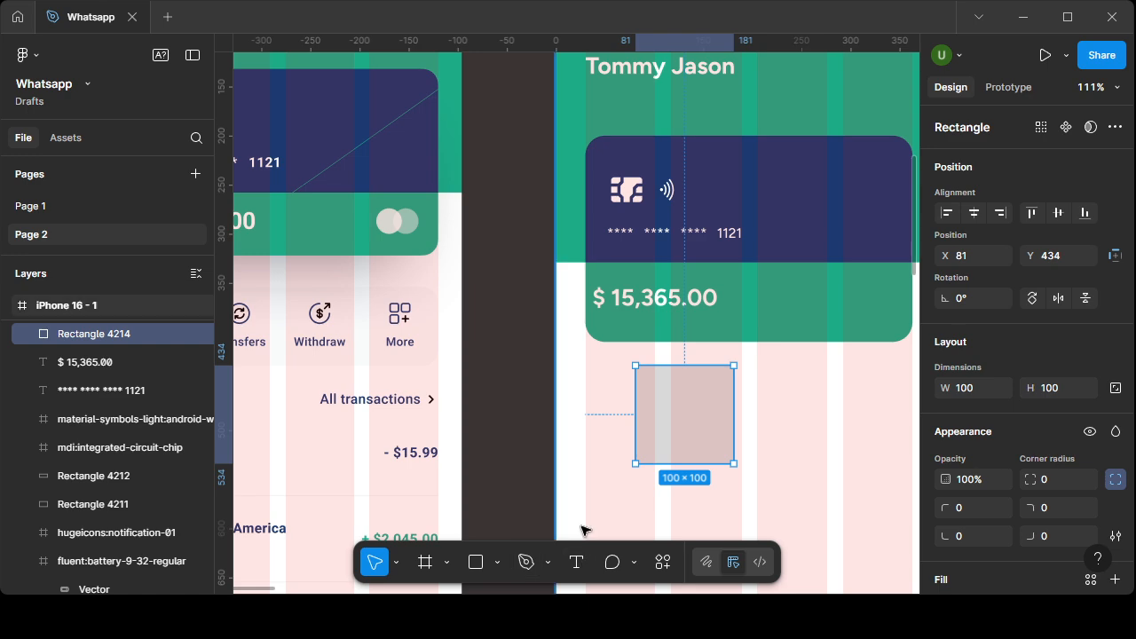
key("Delete")
left_click(498, 562)
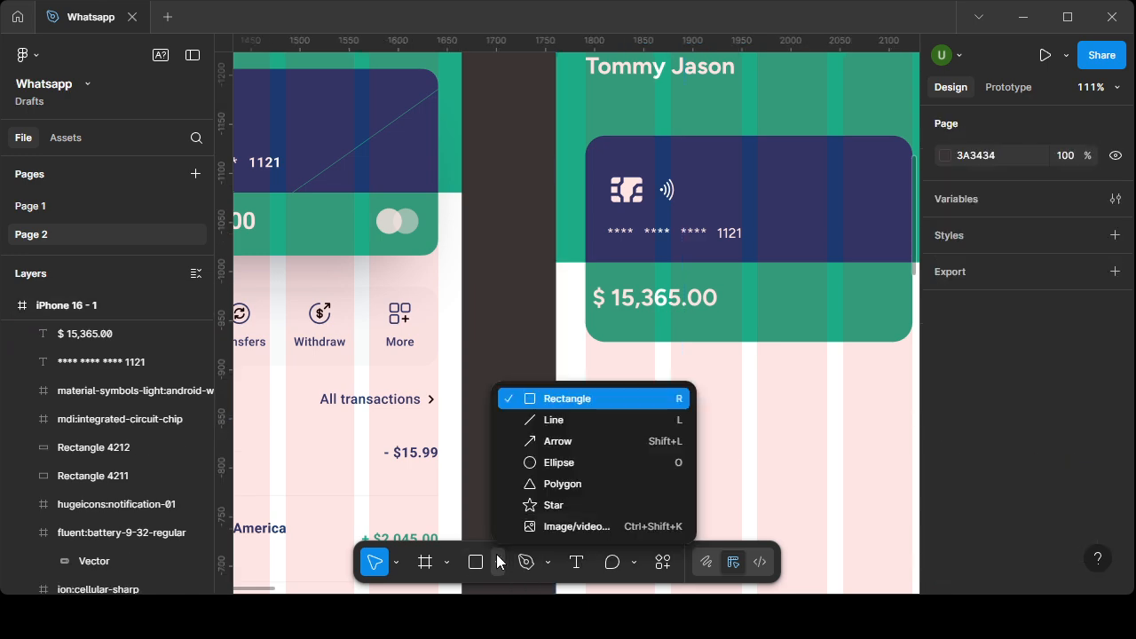
left_click(559, 463)
left_click(694, 416)
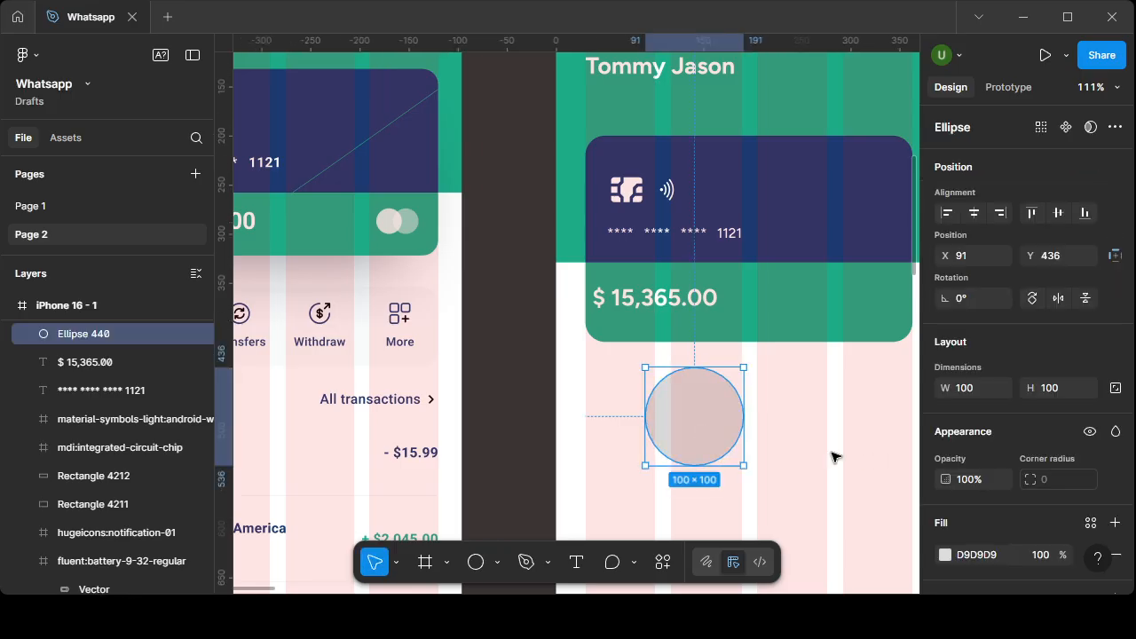
left_click(786, 456)
- Duplicate the circle overlapping to the right, align both vertically, and shrink them to 68×44
left_click_drag(682, 434, 743, 434)
left_click(841, 452)
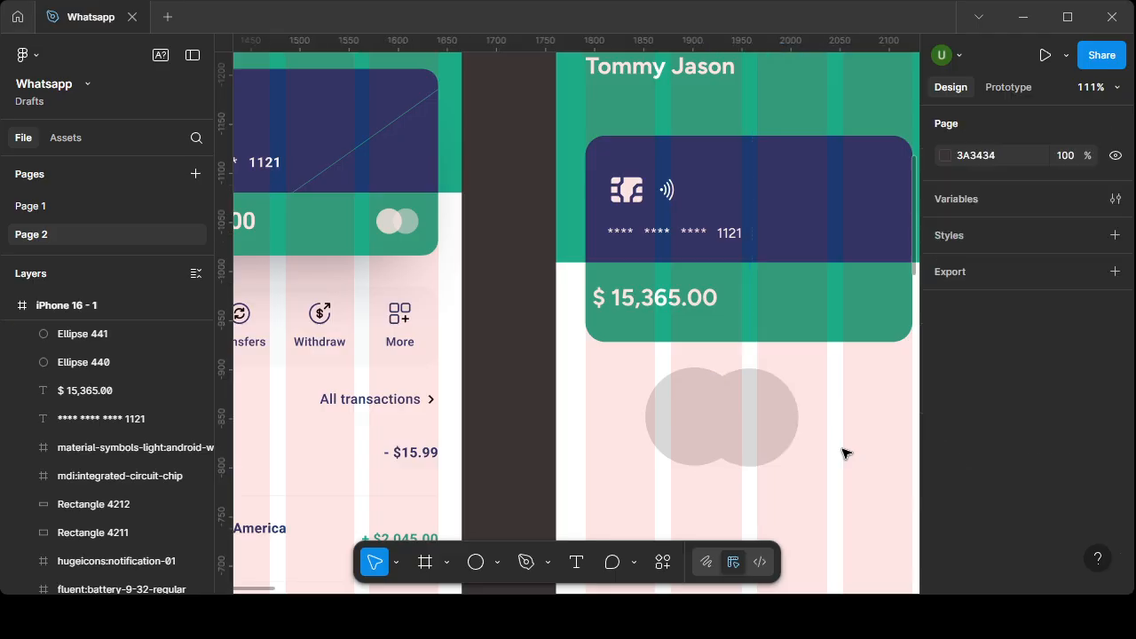
left_click(659, 418)
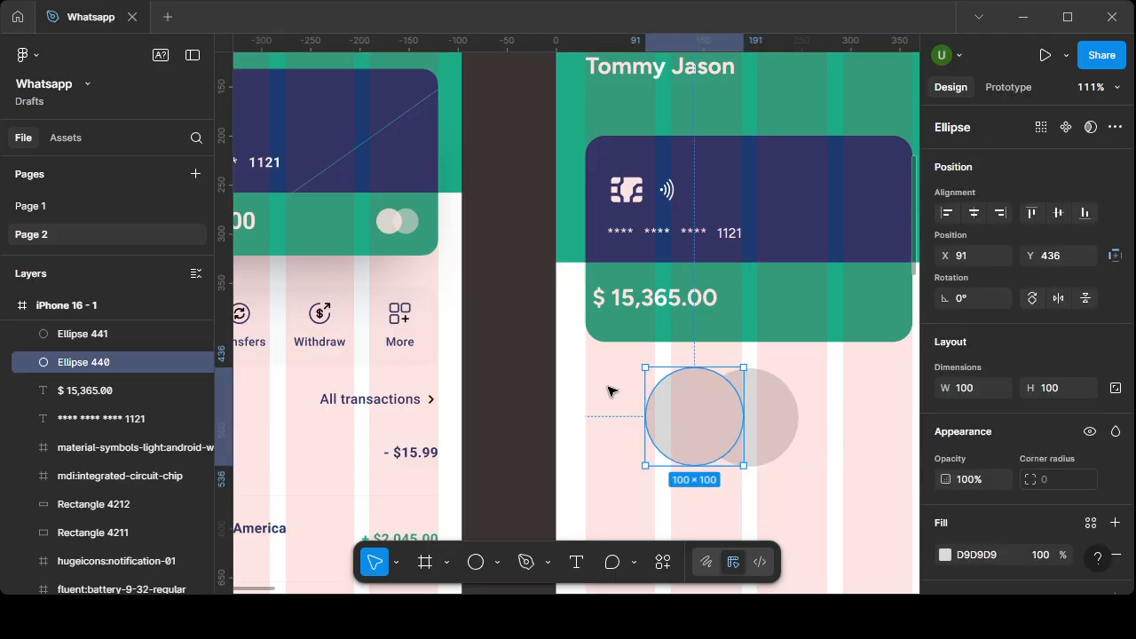
left_click_drag(612, 388, 837, 464)
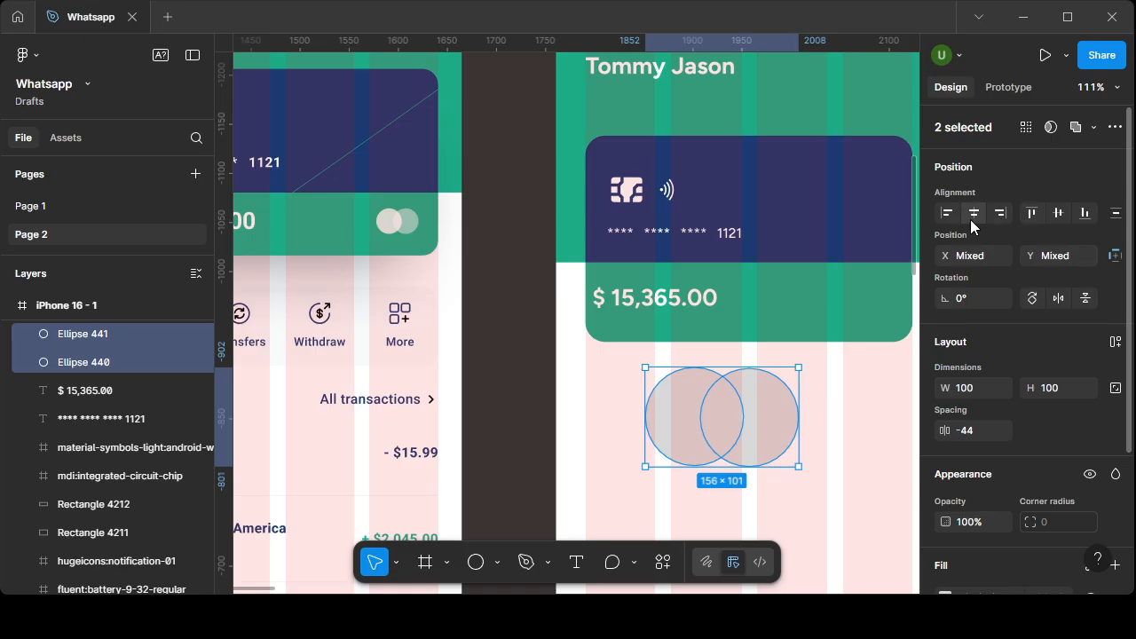
left_click(1058, 214)
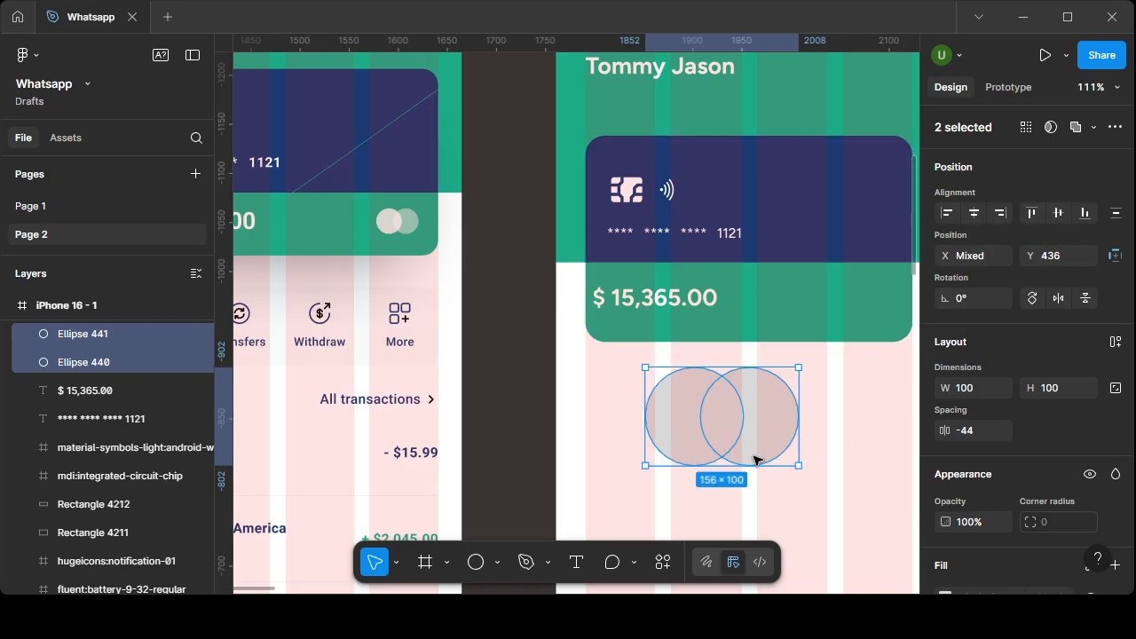
left_click_drag(800, 467, 756, 438)
left_click(399, 562)
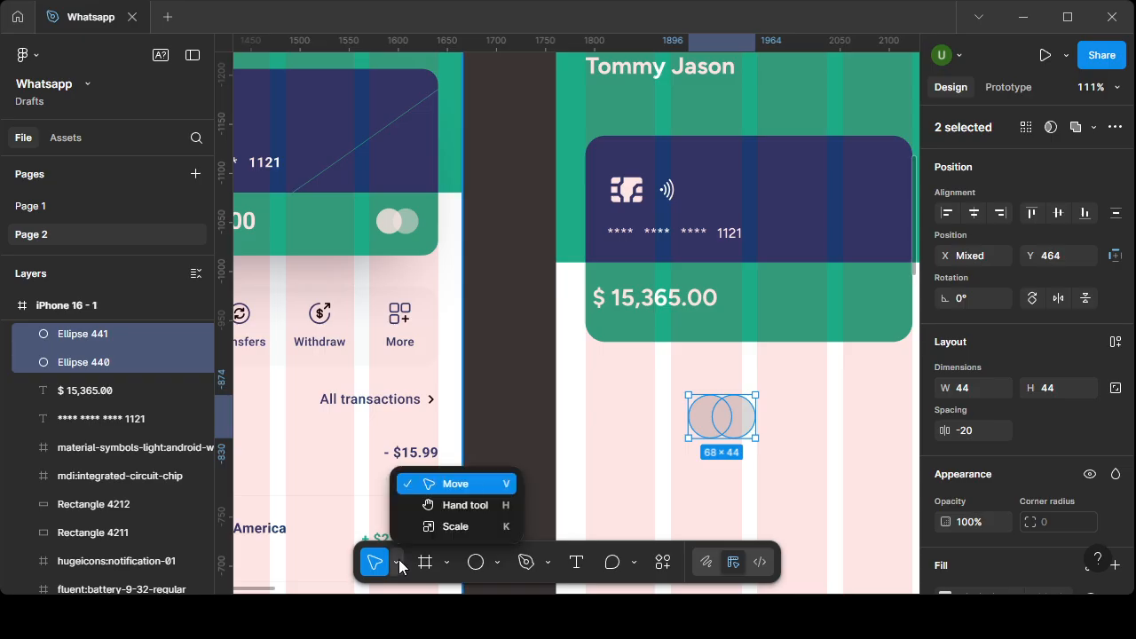
- Scale the circle pair to 30×19.41 onto the card's lower-right corner, then return to Move
left_click(462, 526)
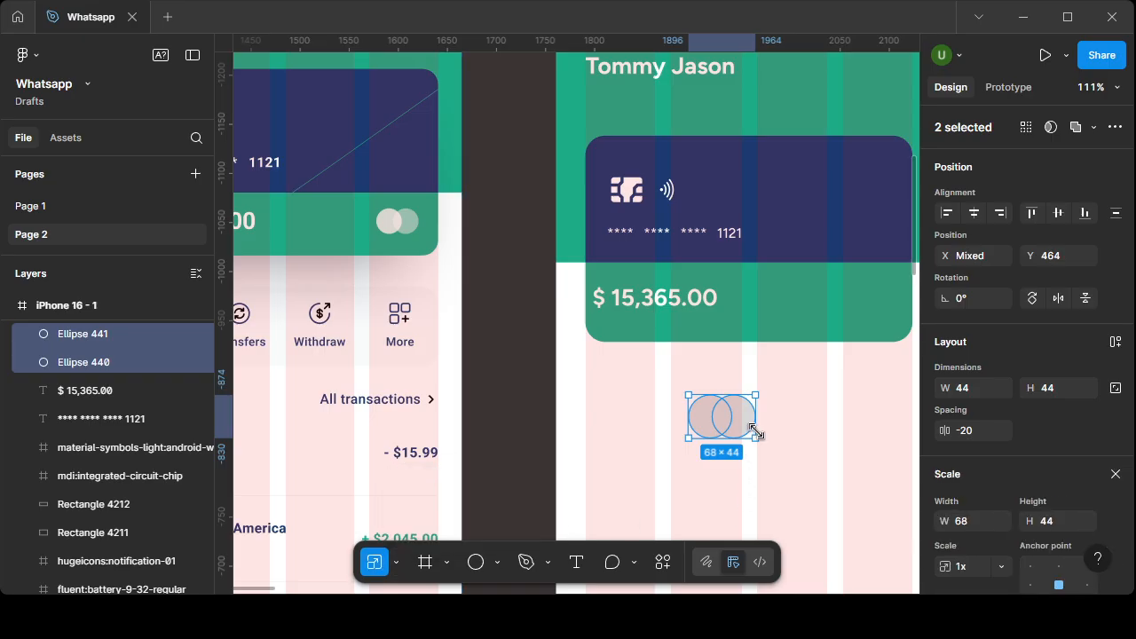
left_click_drag(761, 439, 749, 433)
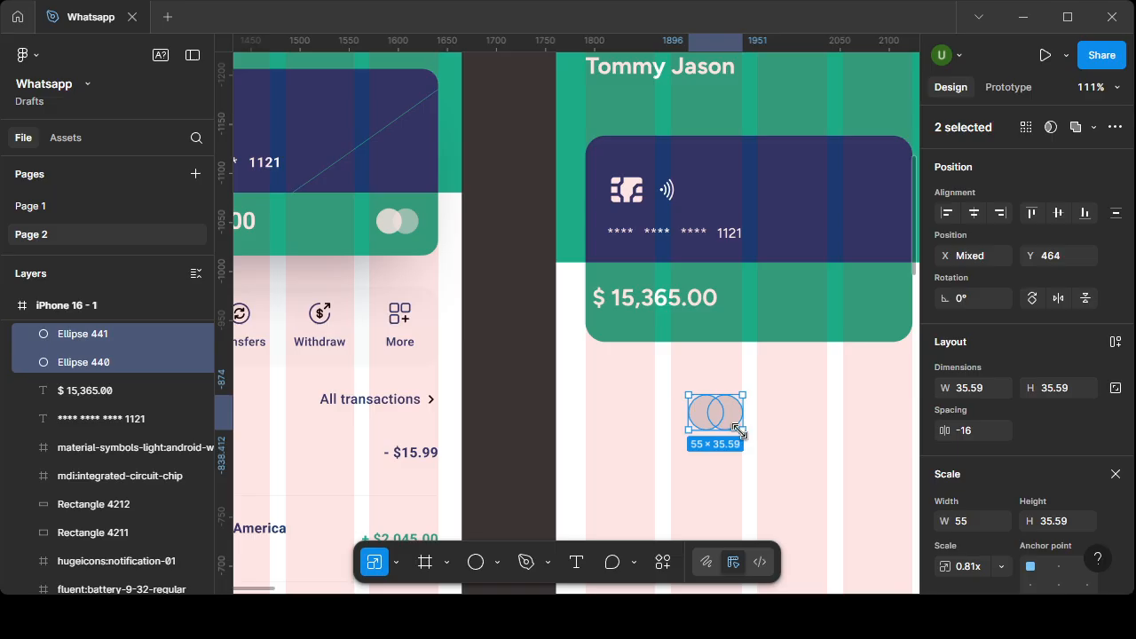
left_click_drag(737, 430, 868, 324)
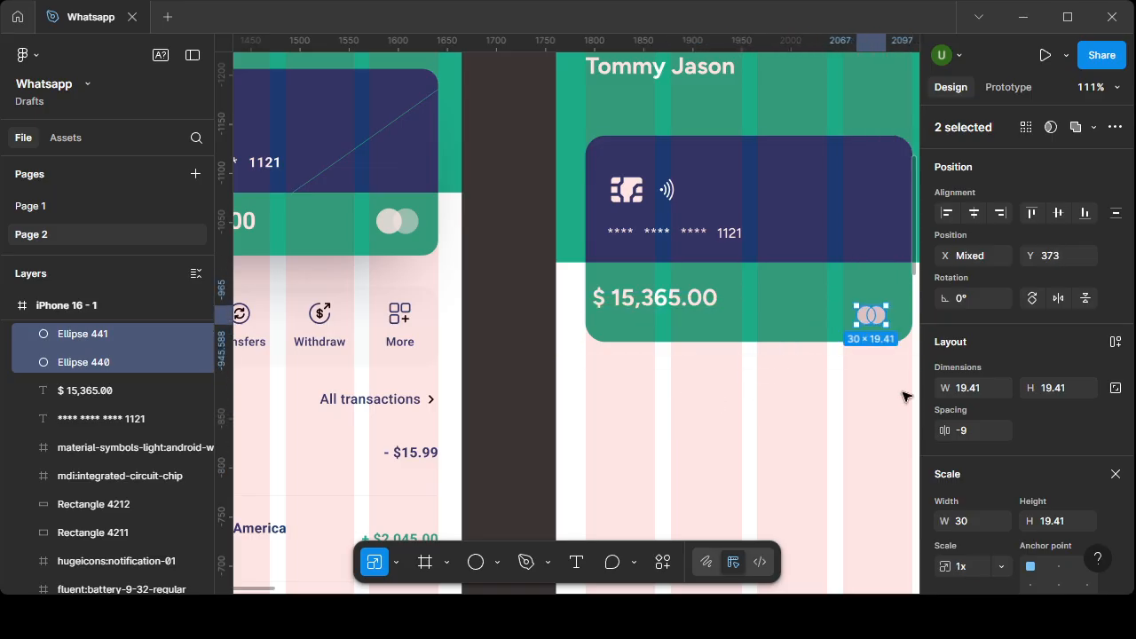
scroll(956, 545, "down", 1)
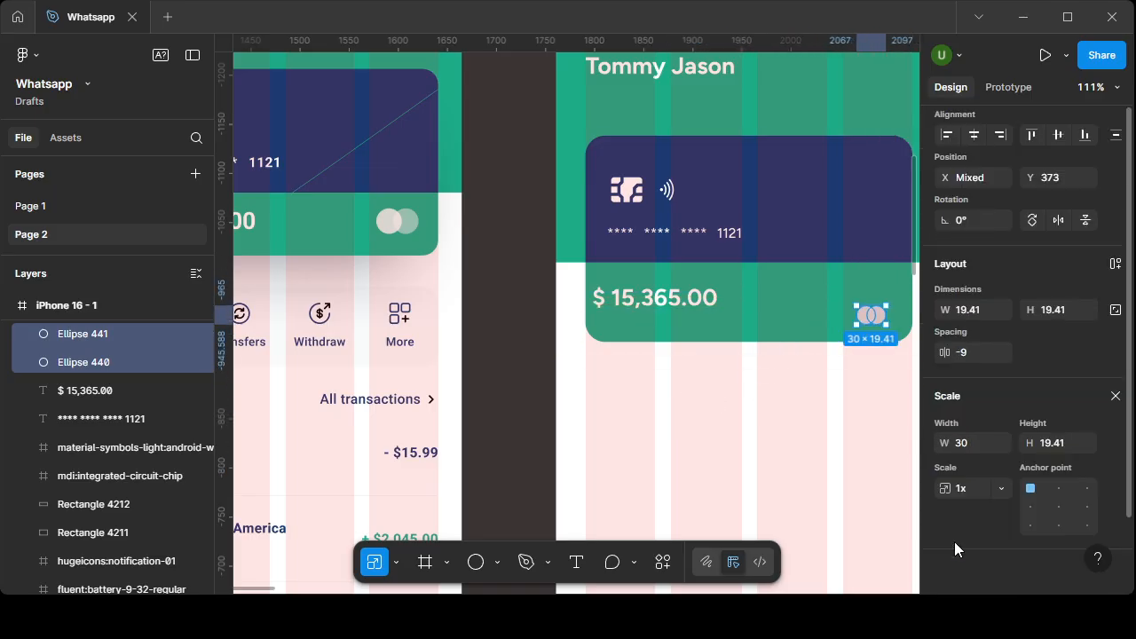
left_click(845, 451)
left_click(869, 322)
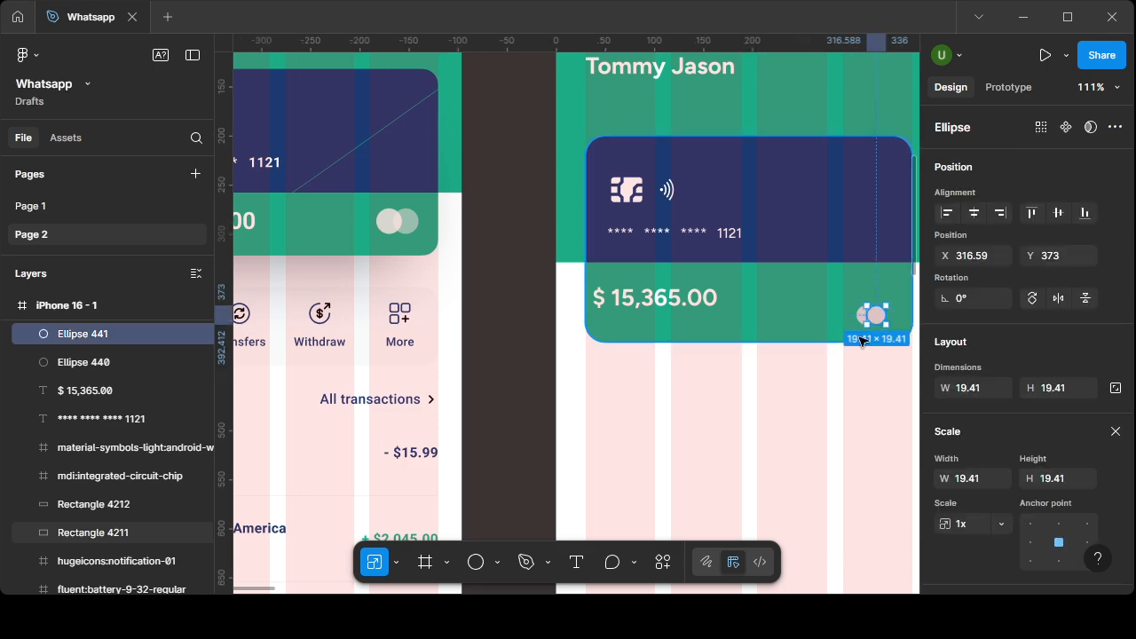
scroll(870, 310, "up", 5)
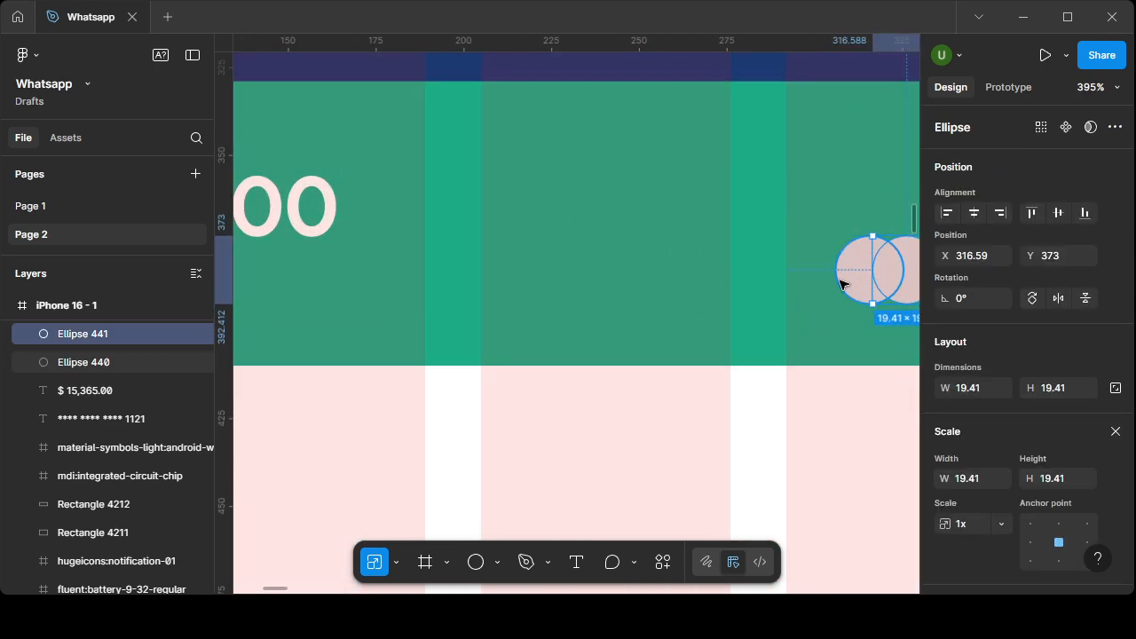
left_click(841, 282, "shift")
scroll(975, 513, "down", 1)
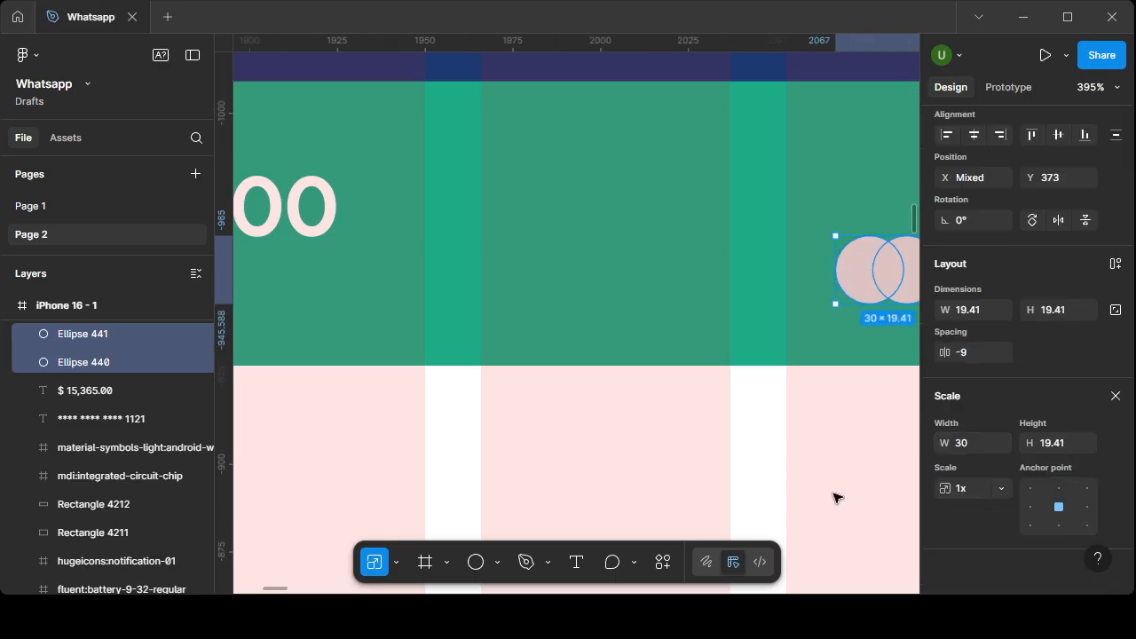
left_click(397, 561)
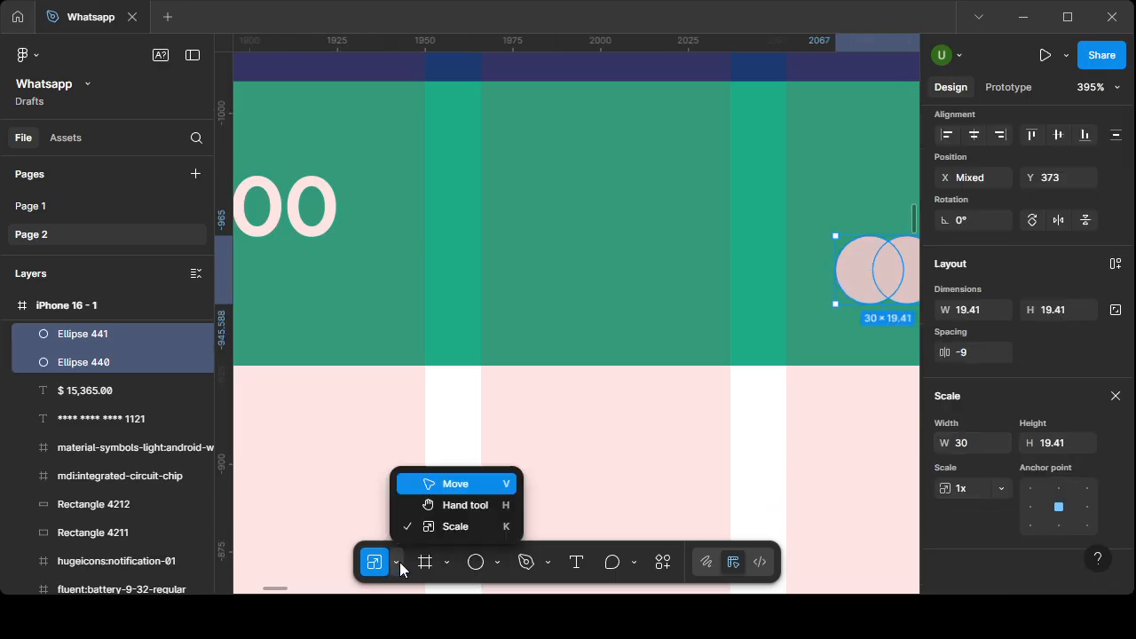
left_click(448, 480)
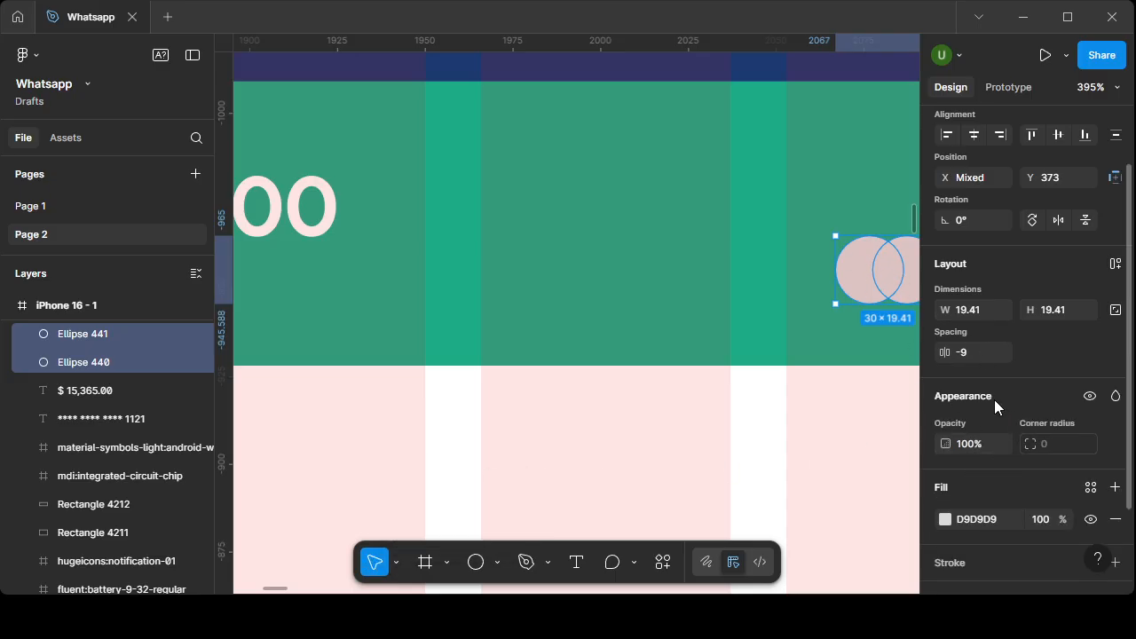
- Change the fill of both logo circles to white FFFFFF
scroll(994, 399, "down", 2)
left_click(944, 414)
left_click_drag(769, 307, 646, 218)
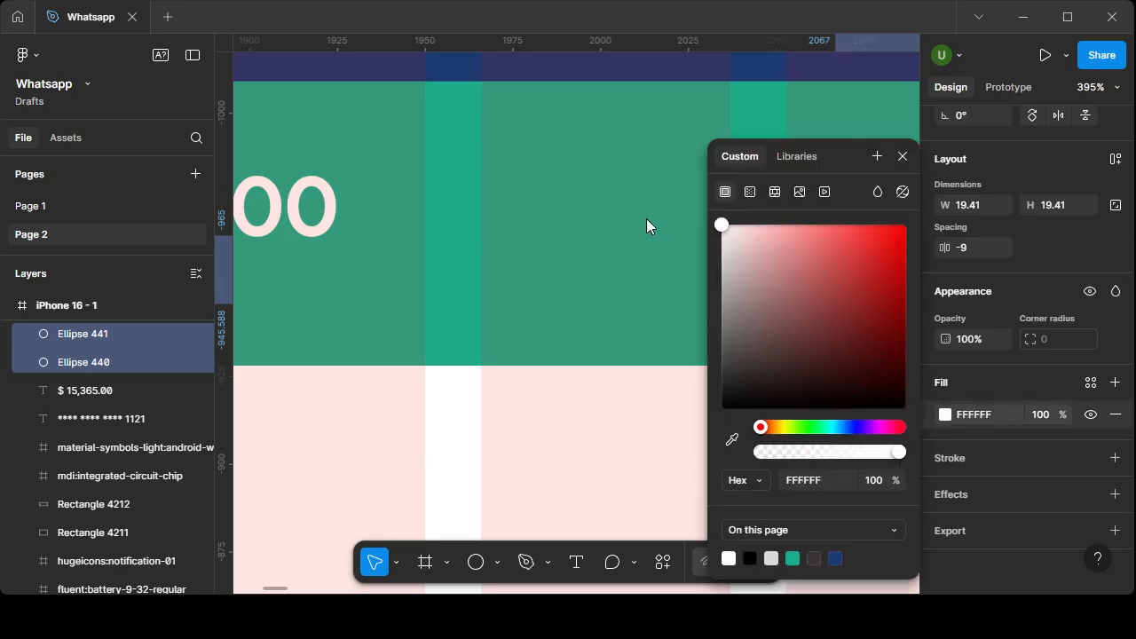
left_click(655, 460)
- Lower the right logo circle's (Ellipse 441) fill opacity to 70%
scroll(866, 457, "down", 10)
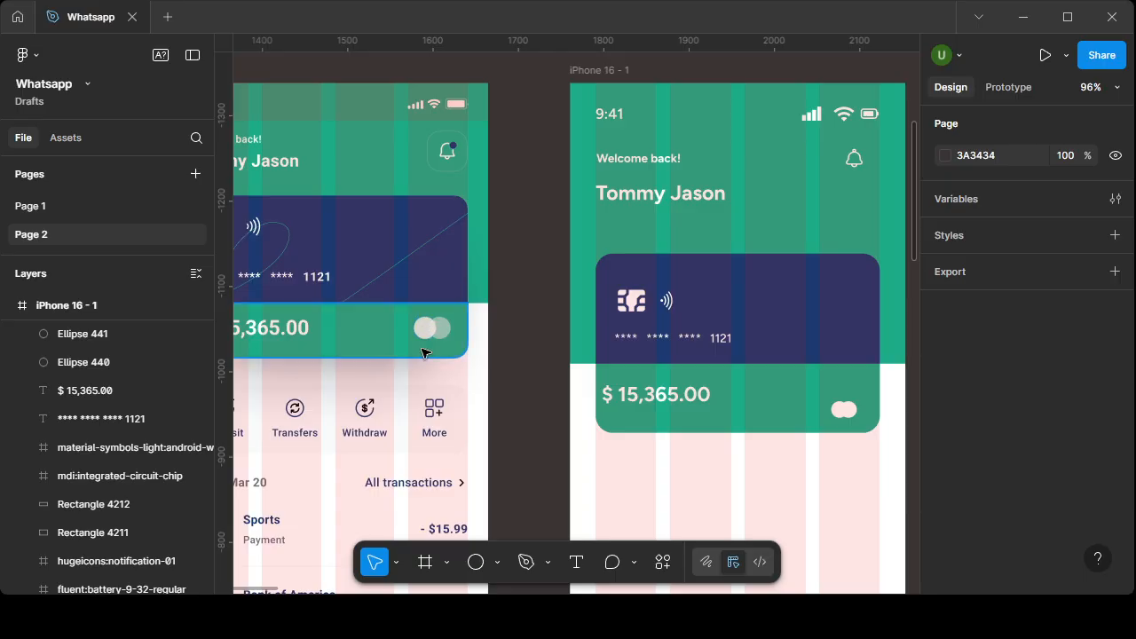
scroll(803, 426, "up", 5)
scroll(804, 427, "up", 6)
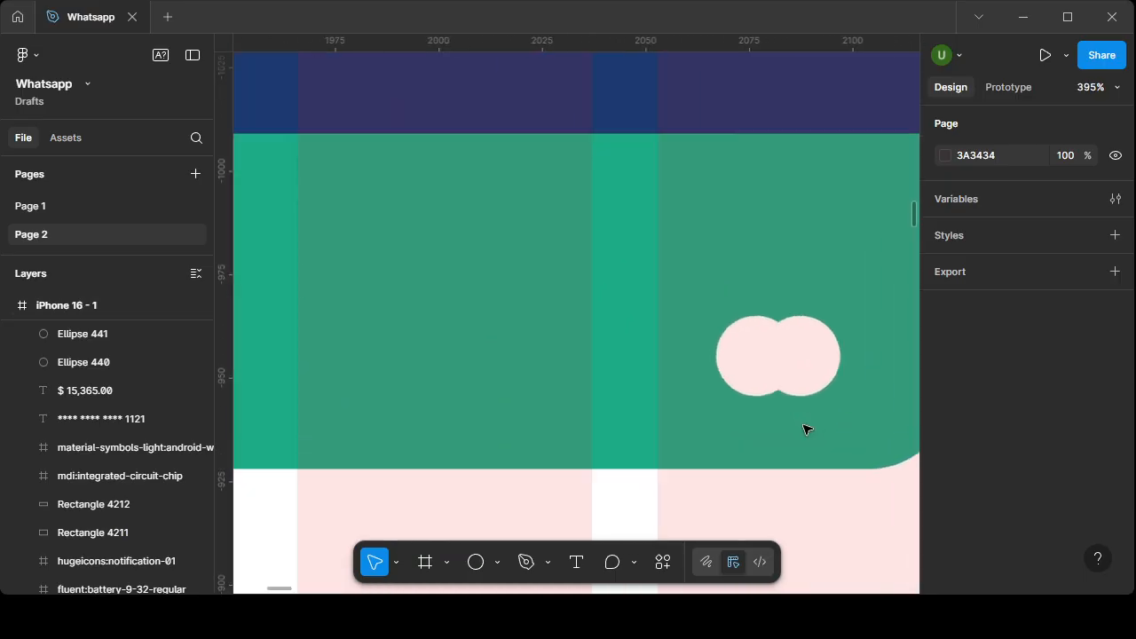
left_click(808, 353)
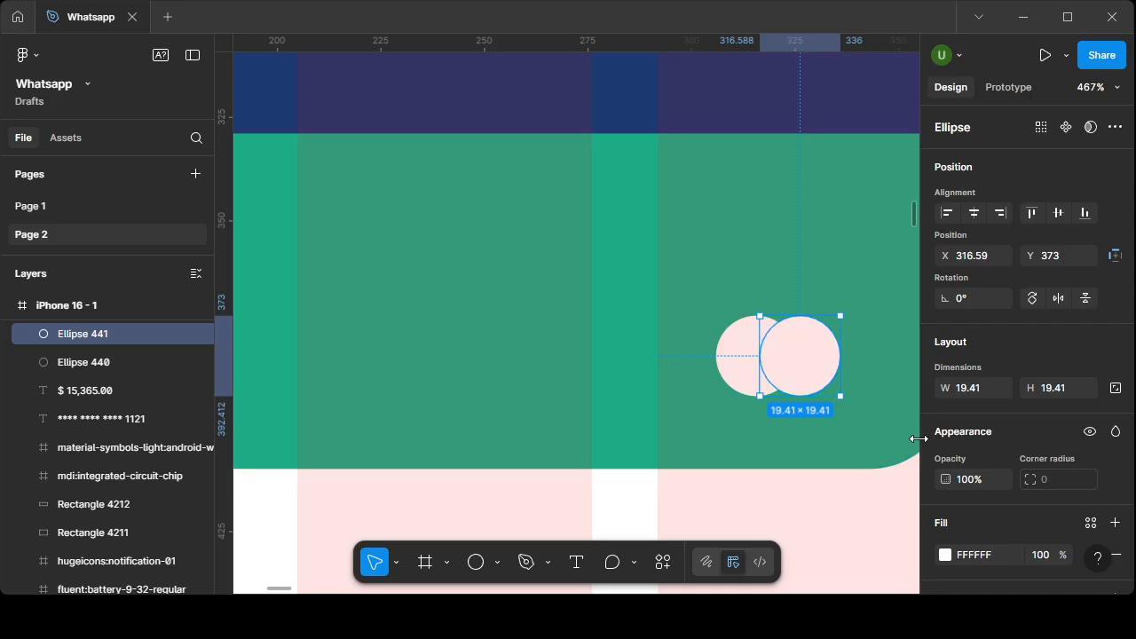
left_click(730, 358)
left_click(829, 355)
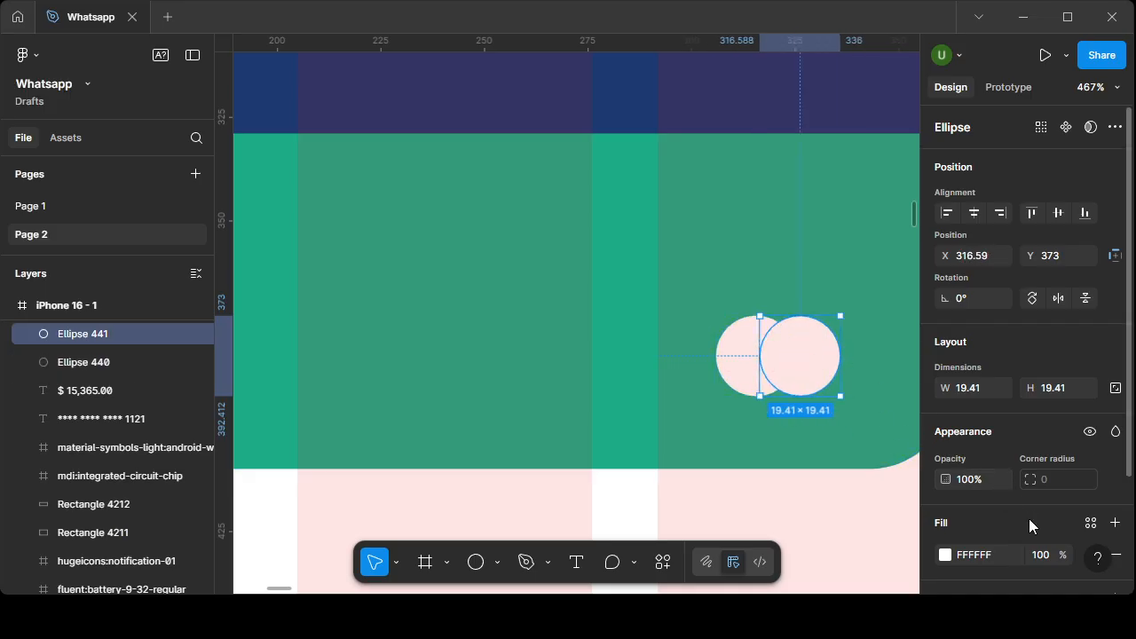
scroll(994, 497, "down", 3)
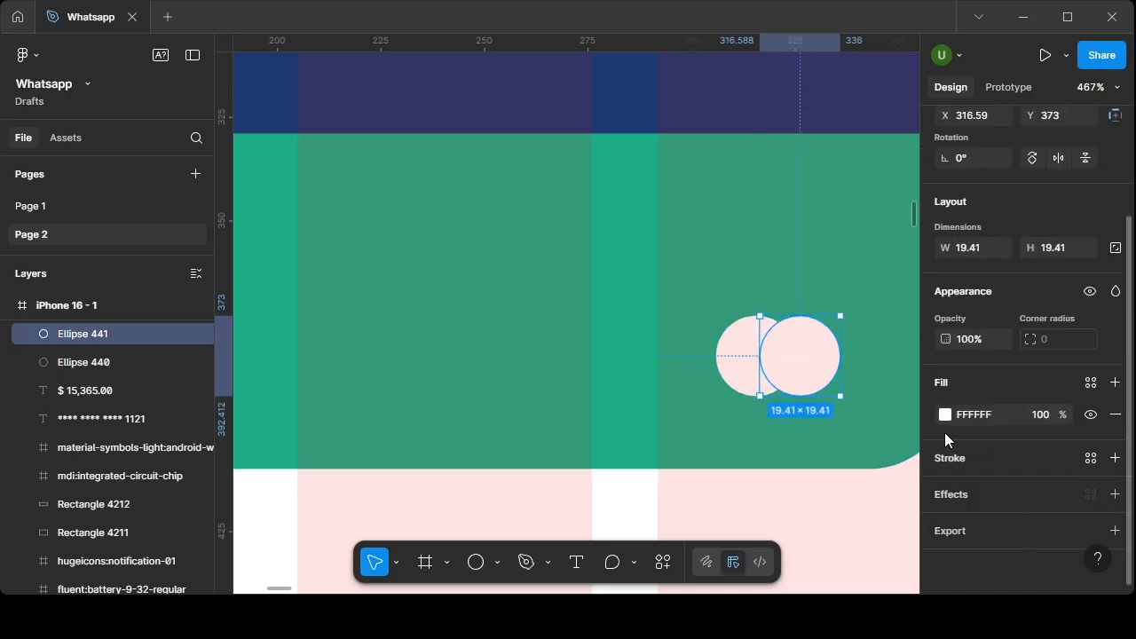
left_click(1042, 419)
type("70")
key("Return")
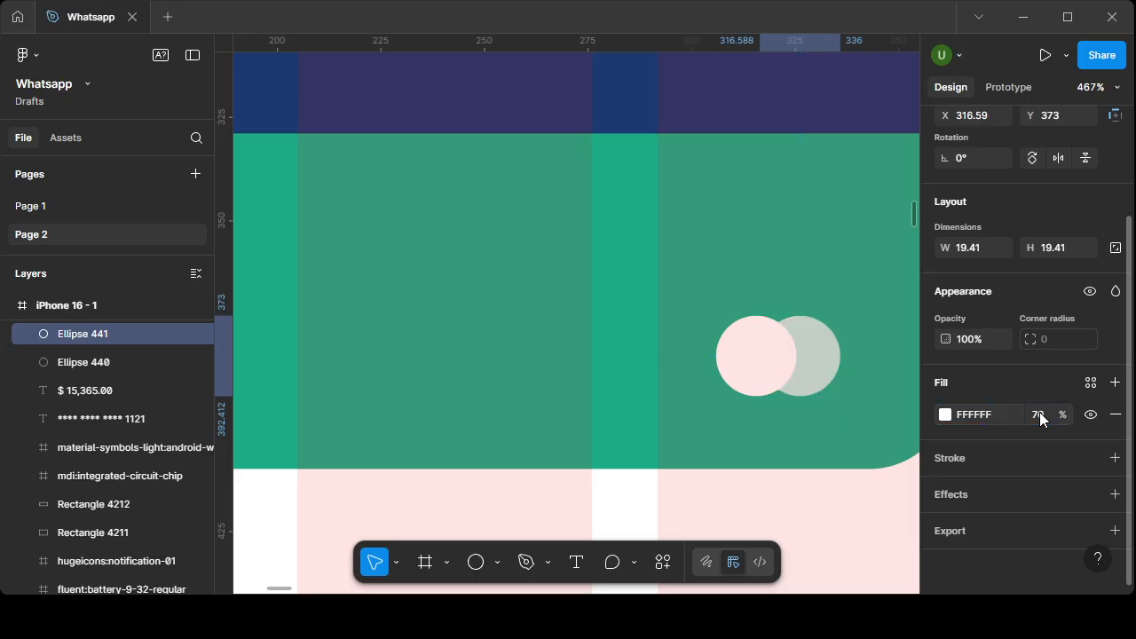
key("Escape")
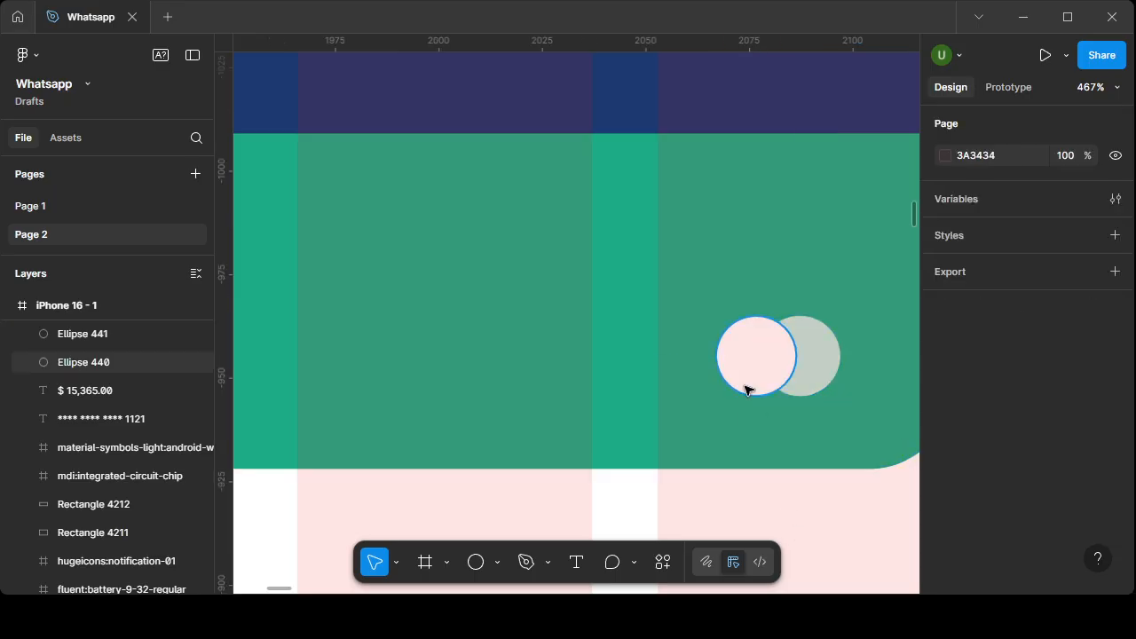
scroll(766, 494, "down", 5, "ctrl")
scroll(768, 490, "down", 8, "ctrl")
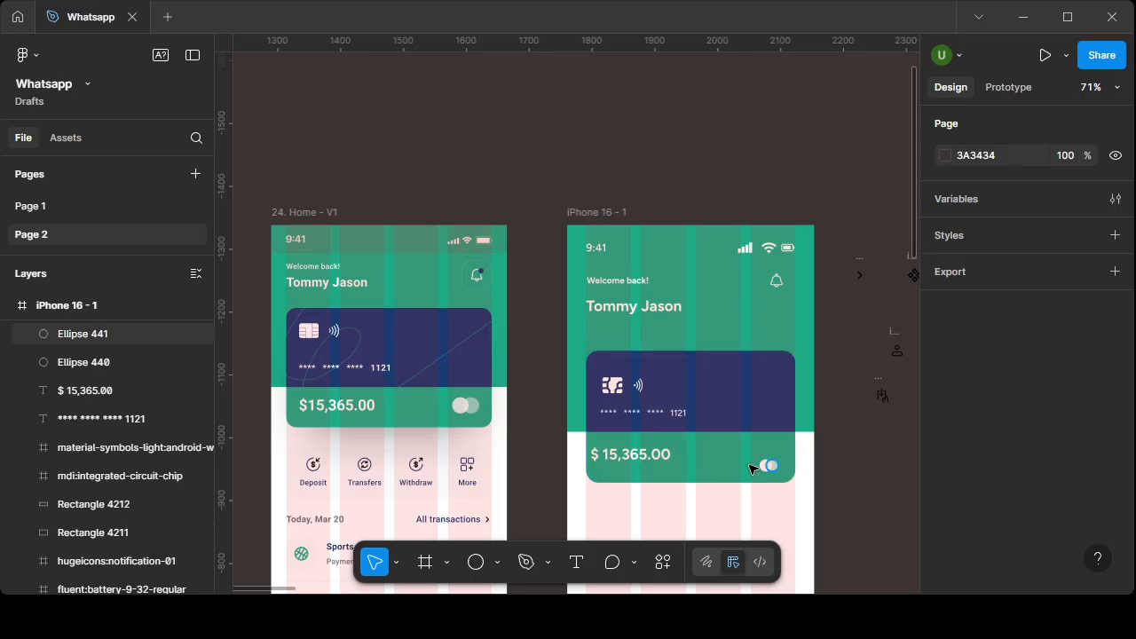
scroll(710, 499, "up", 3, "ctrl")
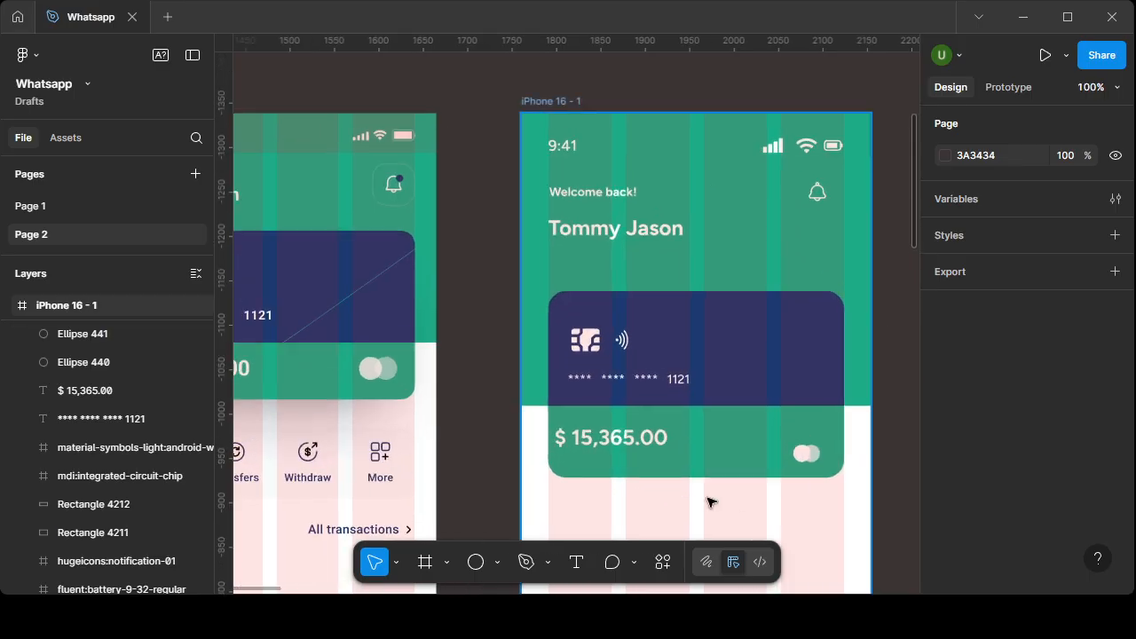
scroll(736, 503, "down", 3, "ctrl")
scroll(739, 509, "down", 3, "ctrl")
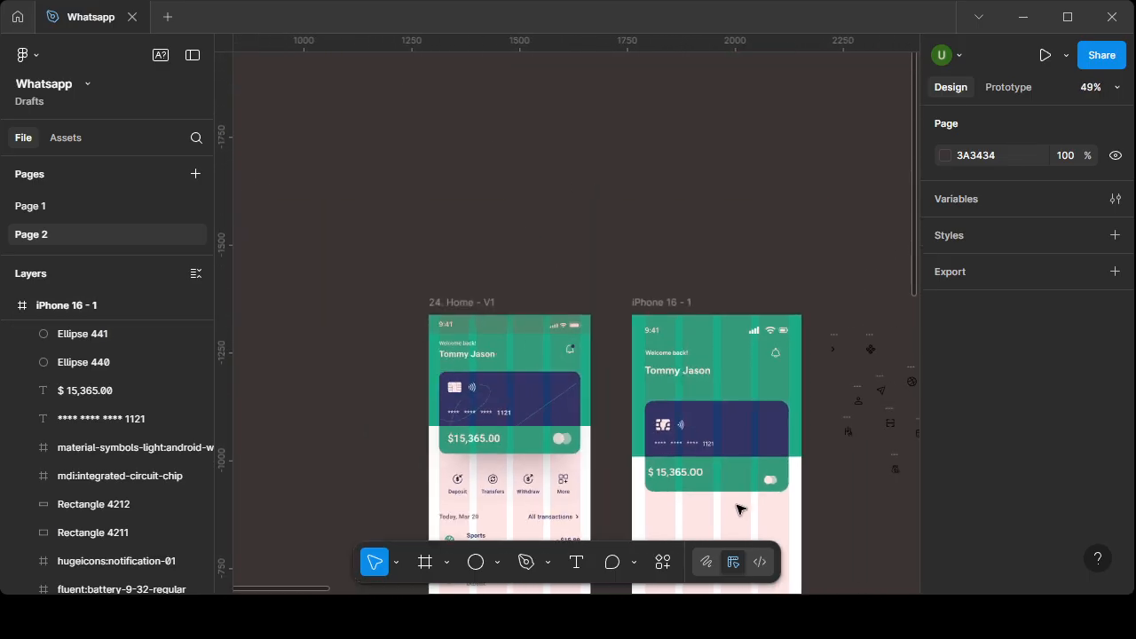
scroll(739, 509, "up", 3, "ctrl")
scroll(740, 510, "up", 3, "ctrl")
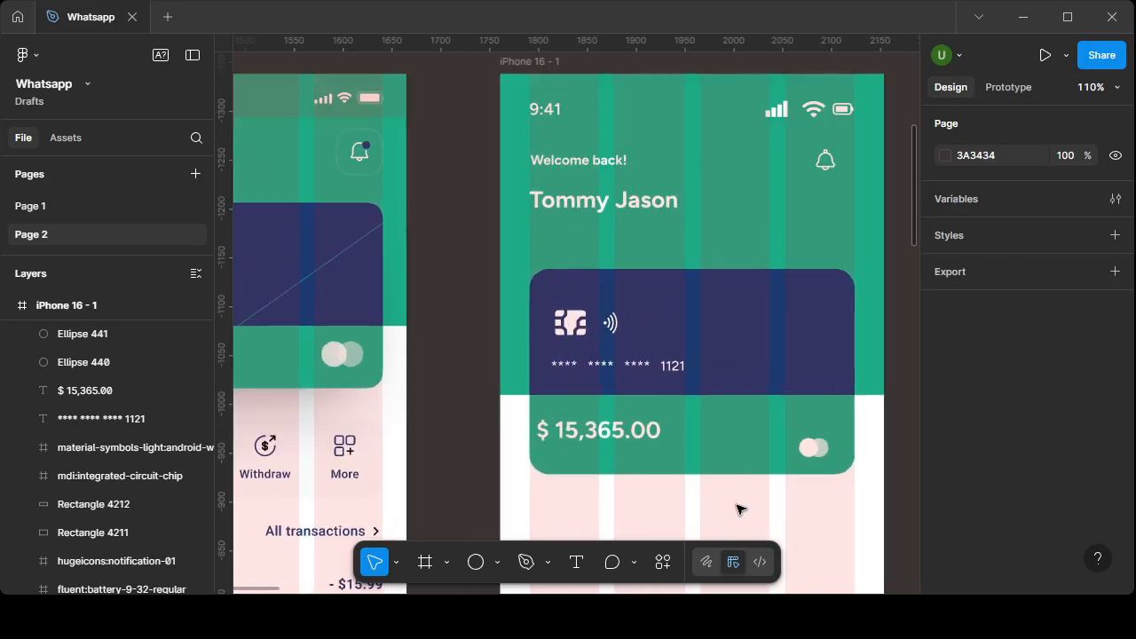
scroll(740, 509, "down", 4, "ctrl")
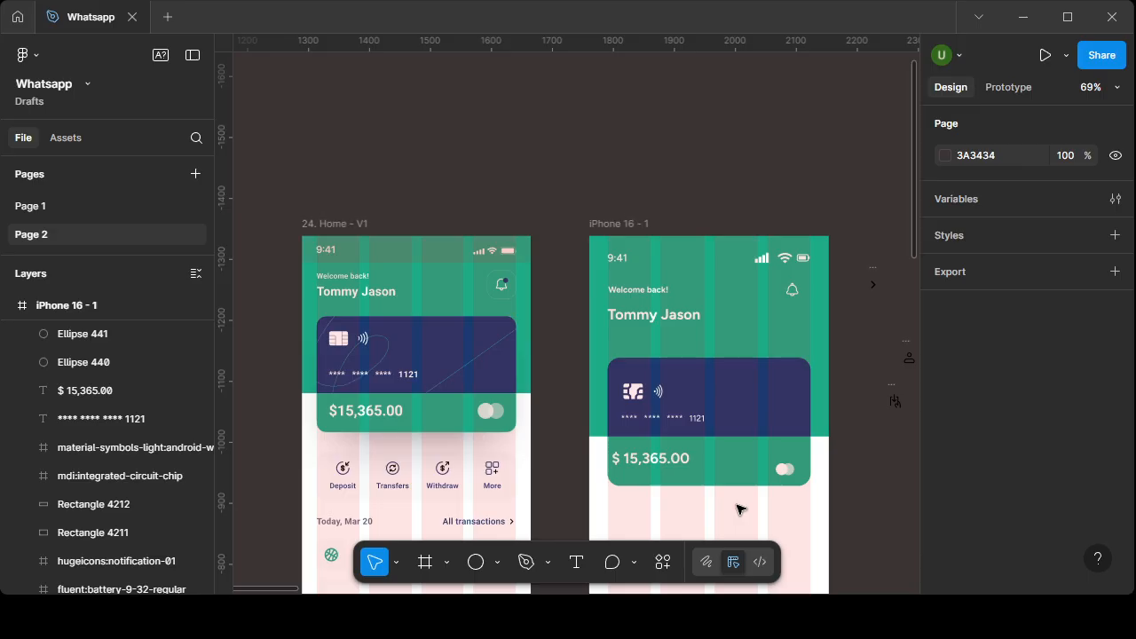
scroll(331, 323, "up", 6, "ctrl")
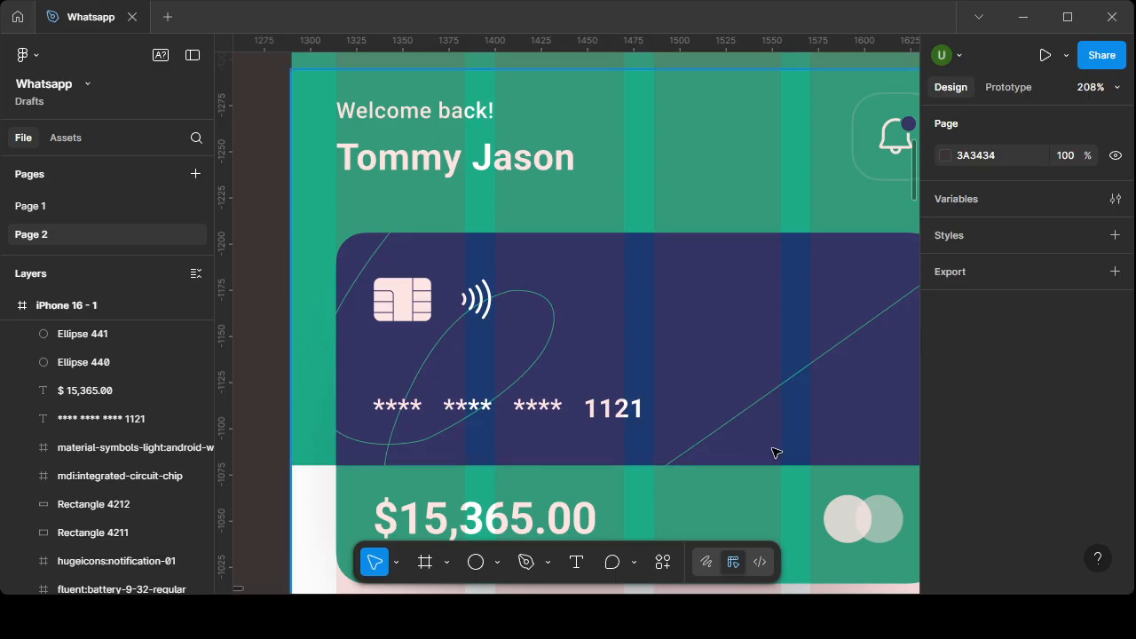
scroll(684, 382, "down", 6, "ctrl")
scroll(789, 490, "up", 2, "ctrl")
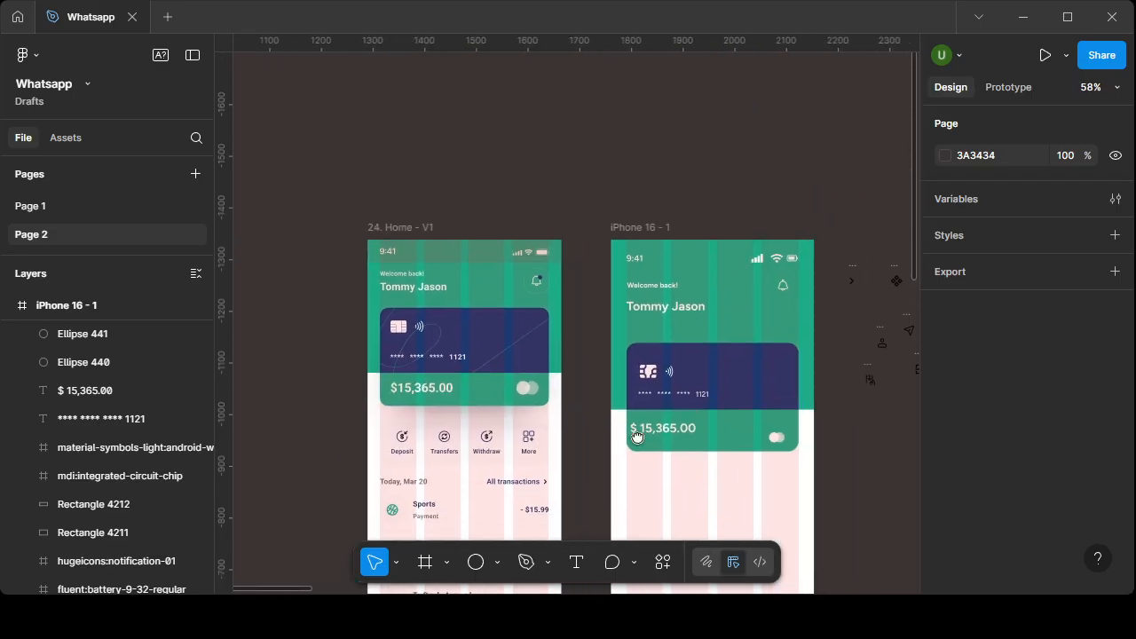
scroll(660, 509, "down", 2)
scroll(661, 508, "right", 2)
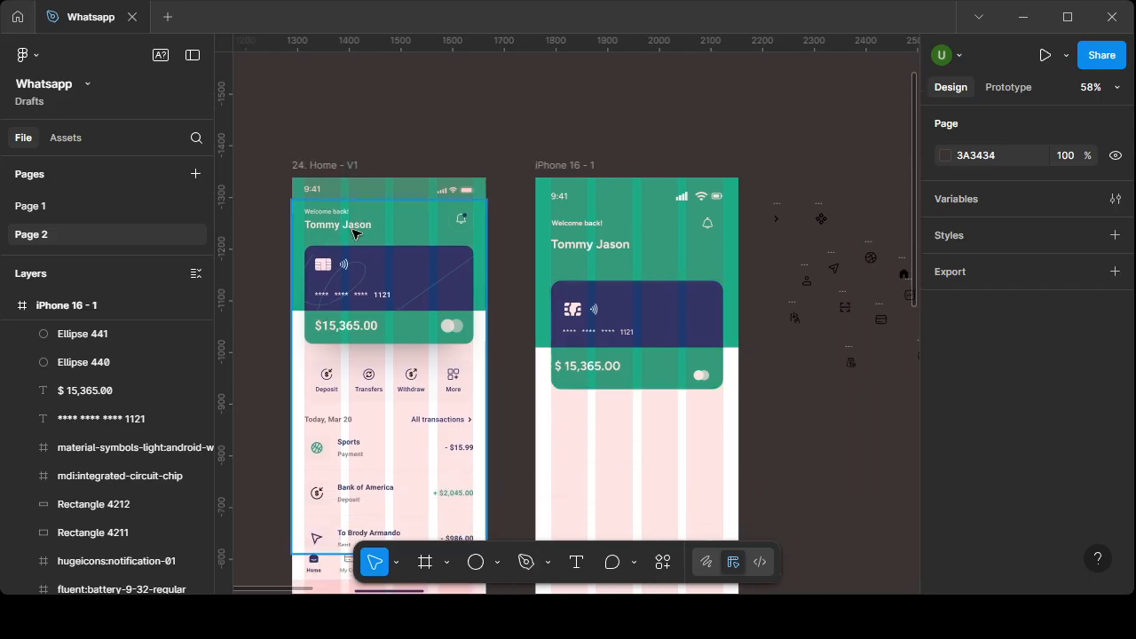
- Pen-draw a curved path from above the card, looping past the chip, ending at top-right
left_click(526, 563)
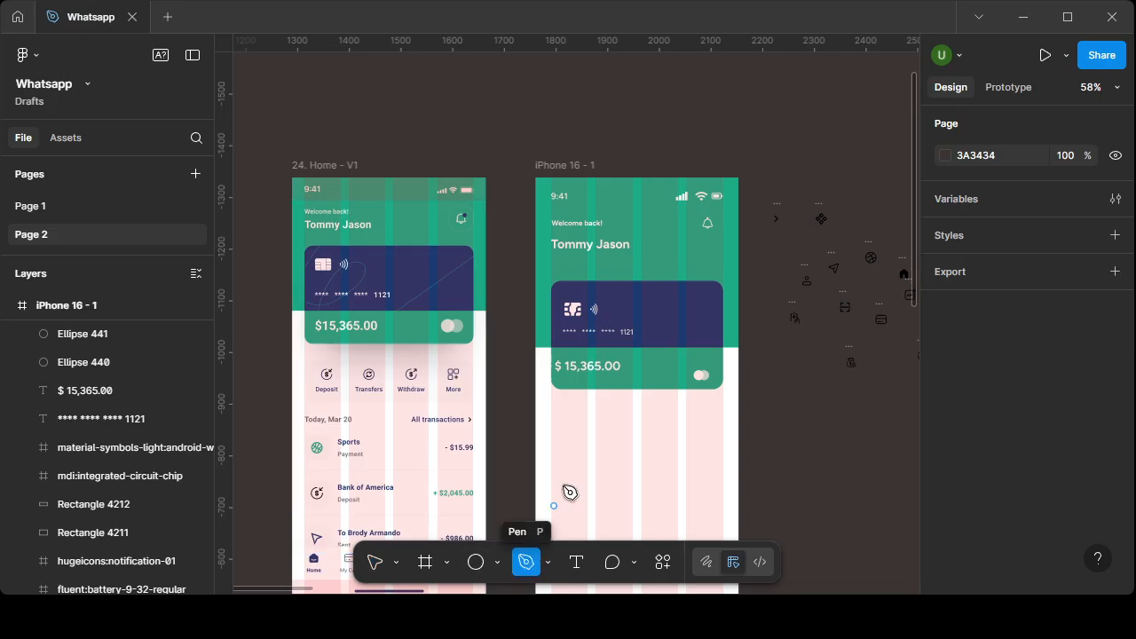
left_click(595, 269)
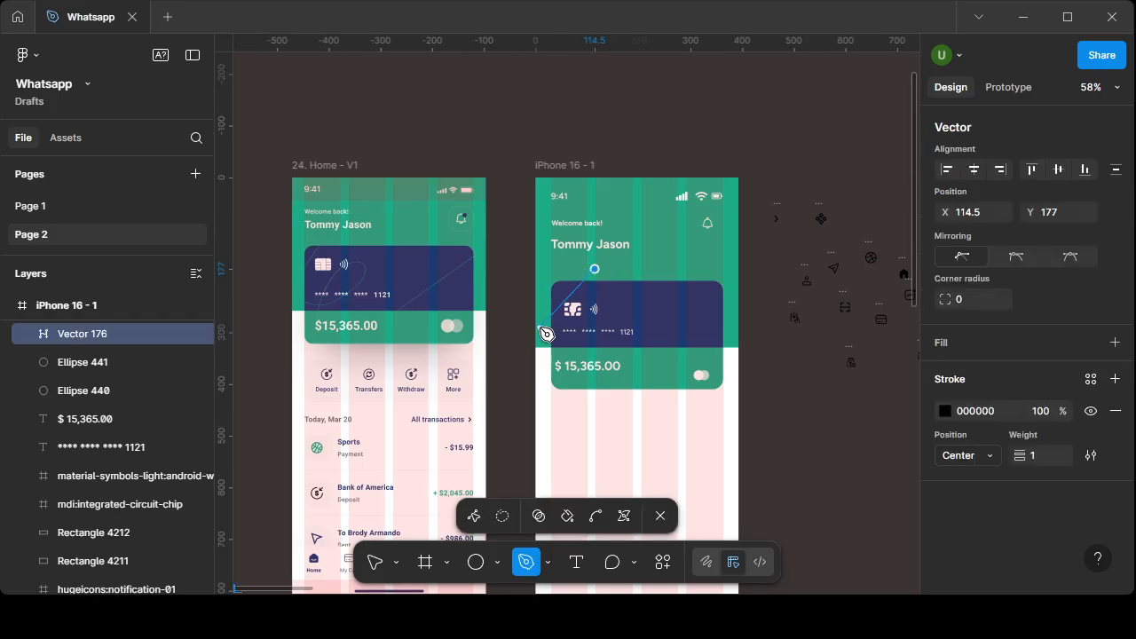
left_click(540, 329)
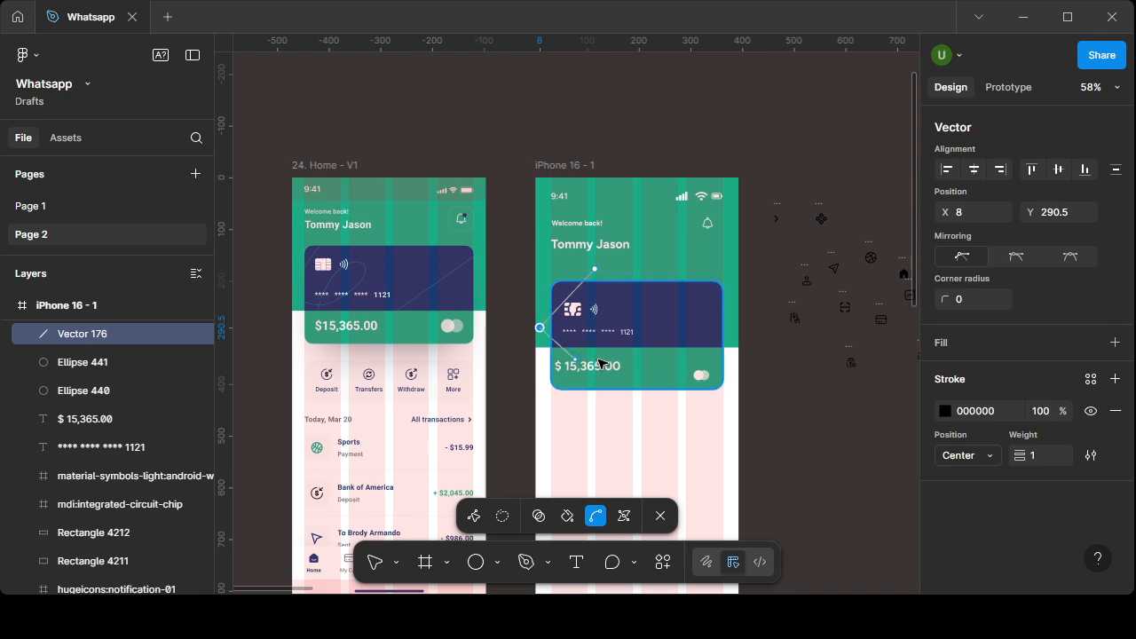
left_click_drag(600, 344, 680, 312)
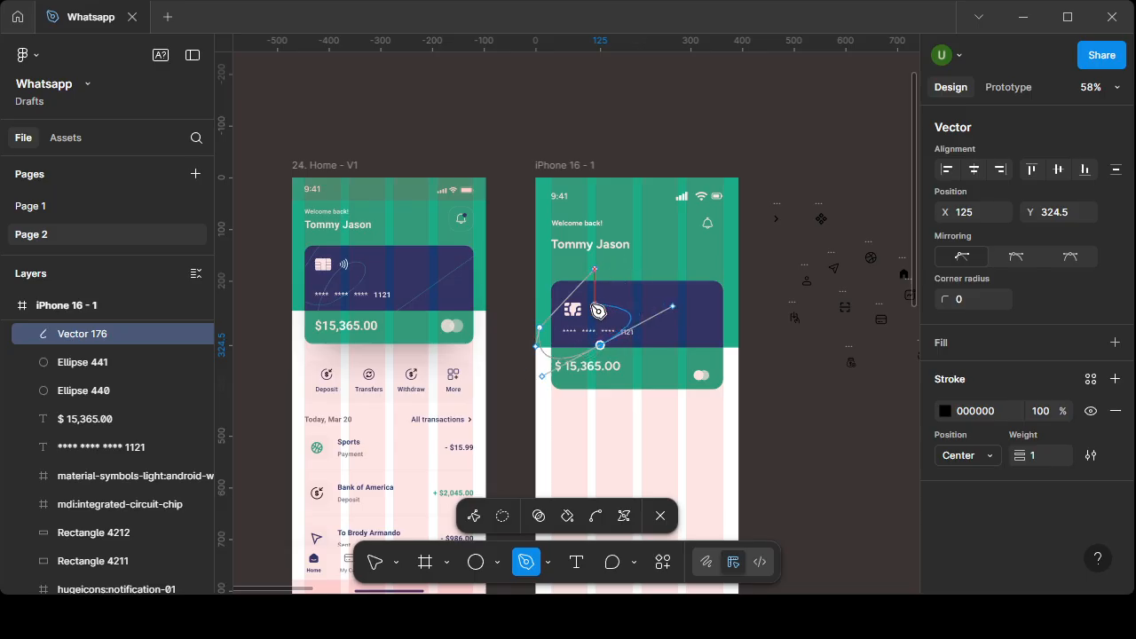
left_click_drag(598, 308, 544, 369)
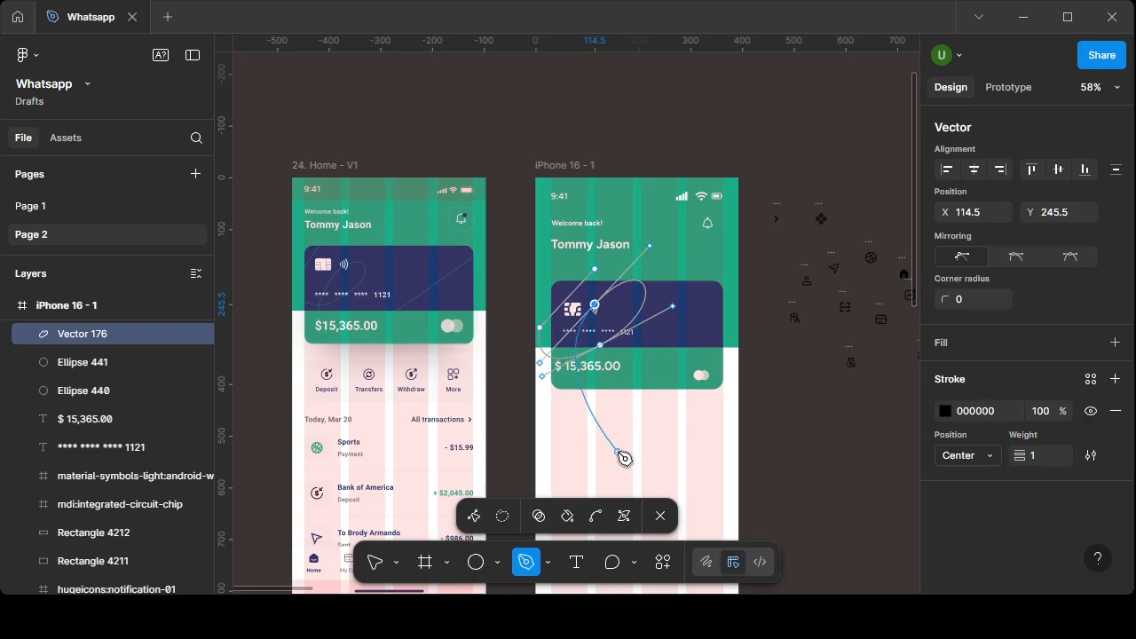
left_click_drag(650, 449, 621, 435)
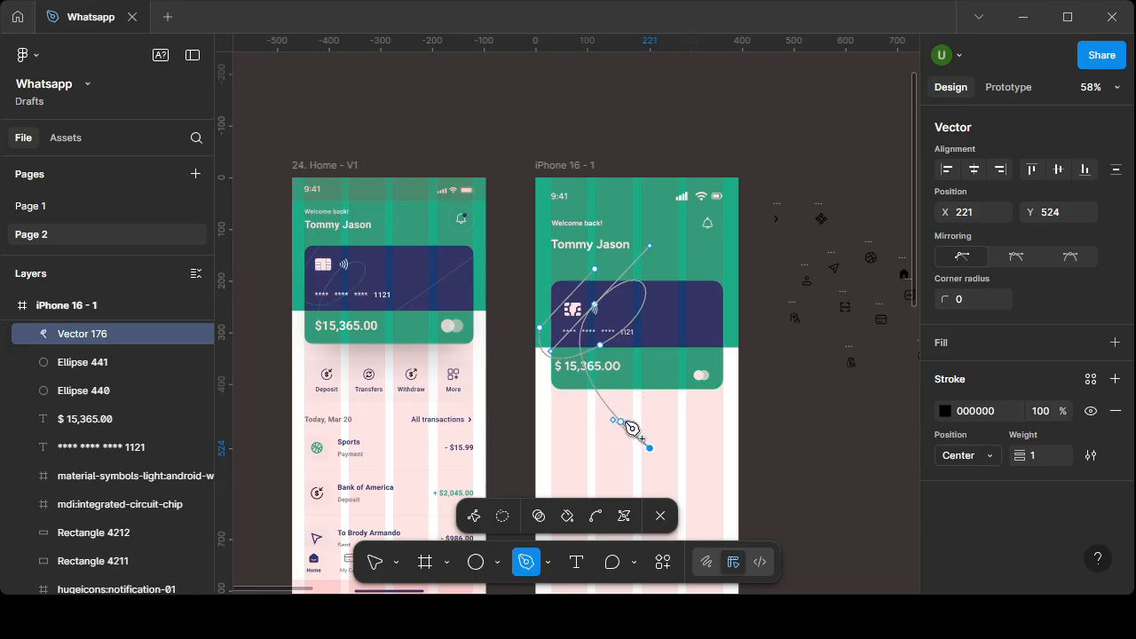
key("ctrl+z")
left_click_drag(617, 405, 663, 396)
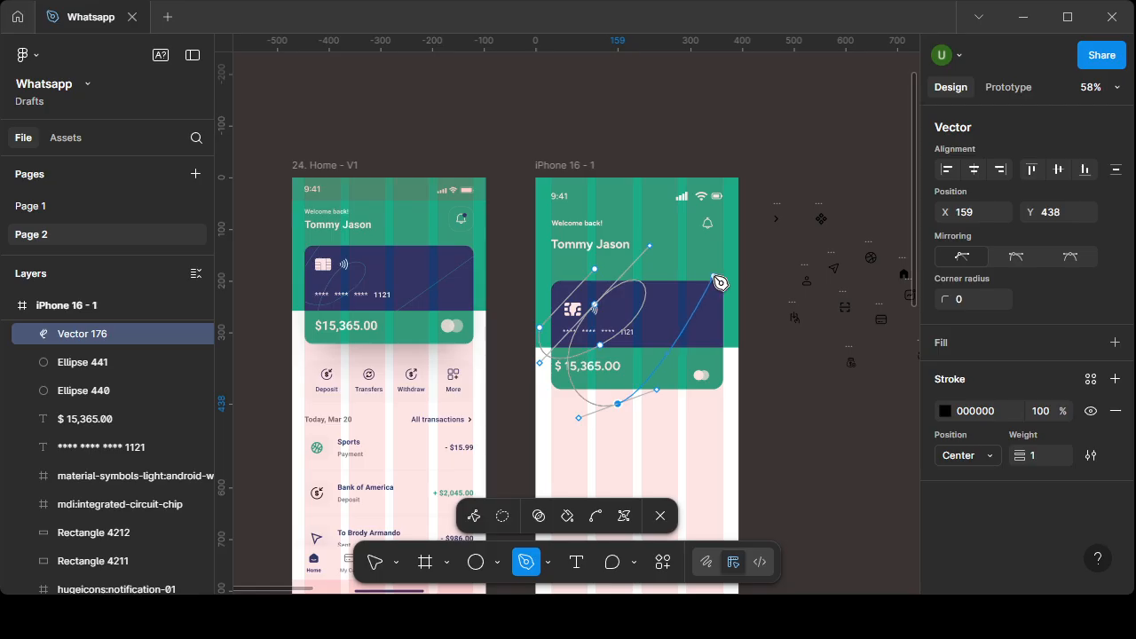
left_click(730, 269)
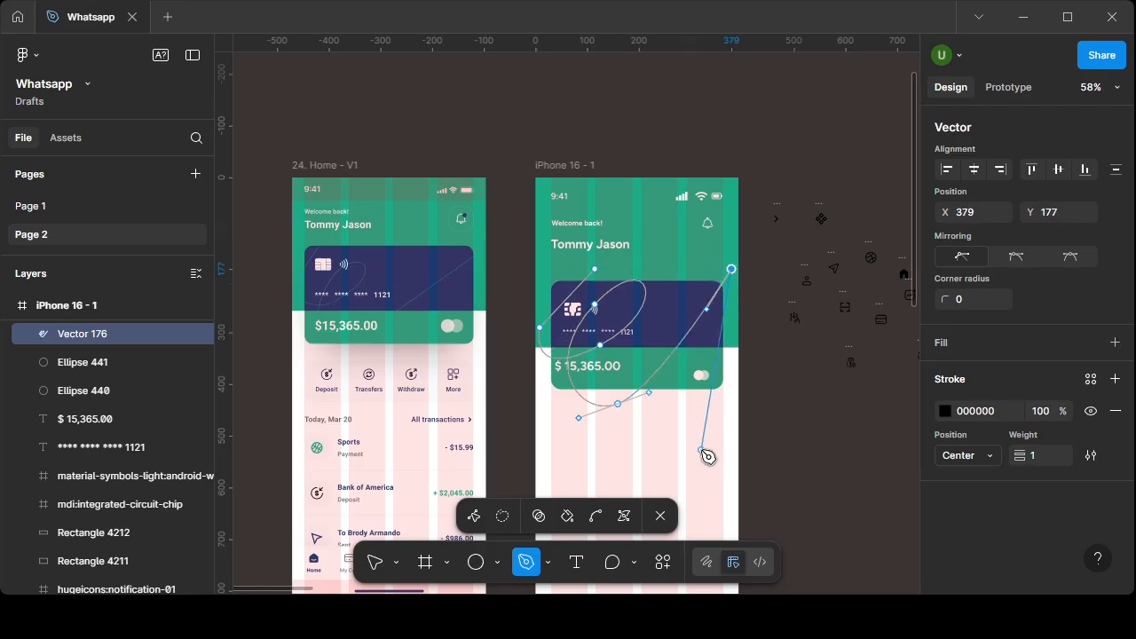
left_click(660, 516)
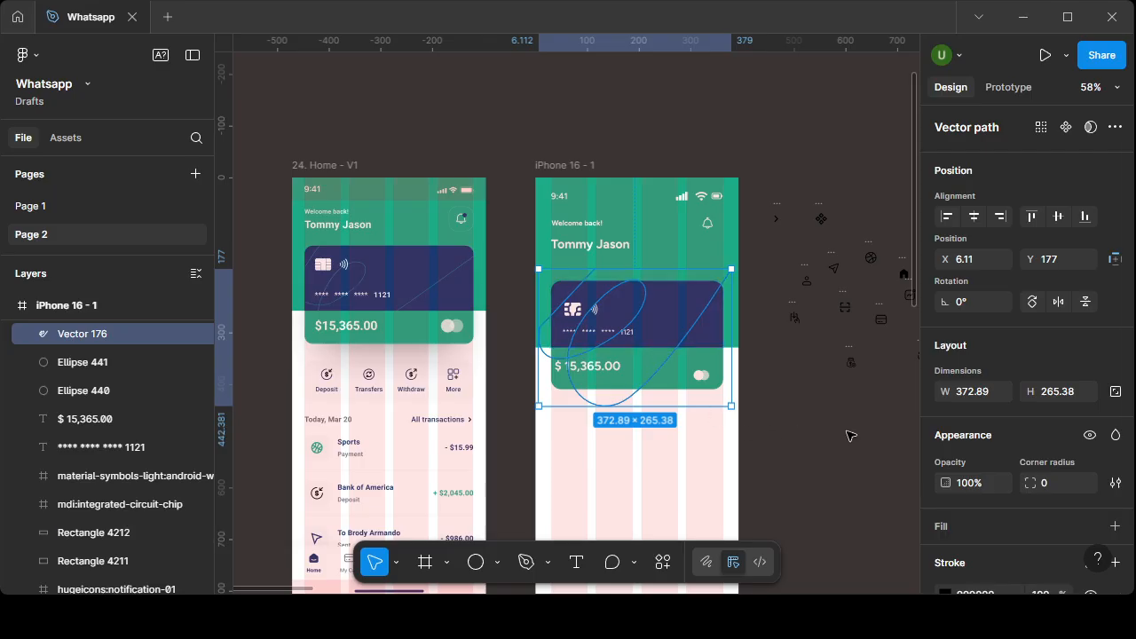
- Eyedrop the header's green 1DAB87 into Vector 176's stroke colour
scroll(969, 460, "down", 3)
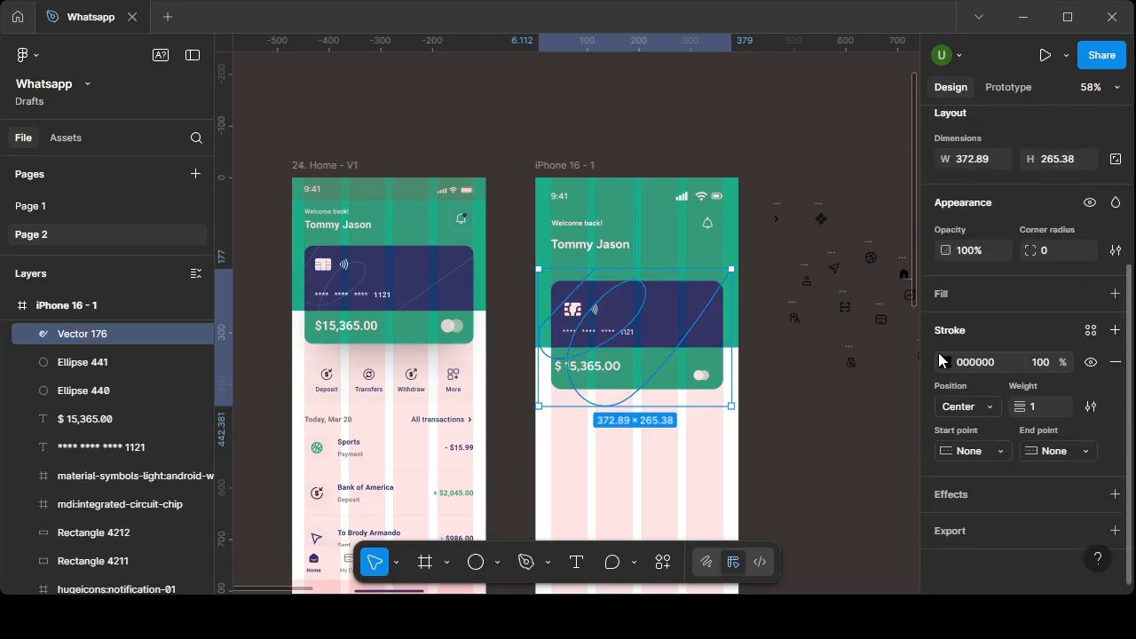
left_click(943, 363)
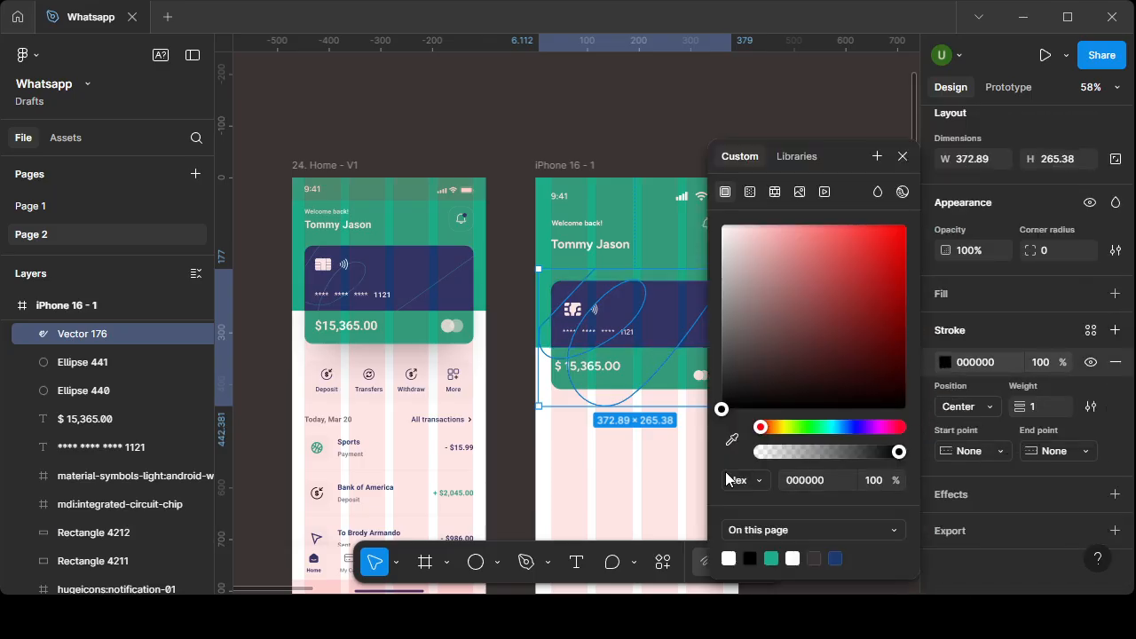
left_click(732, 439)
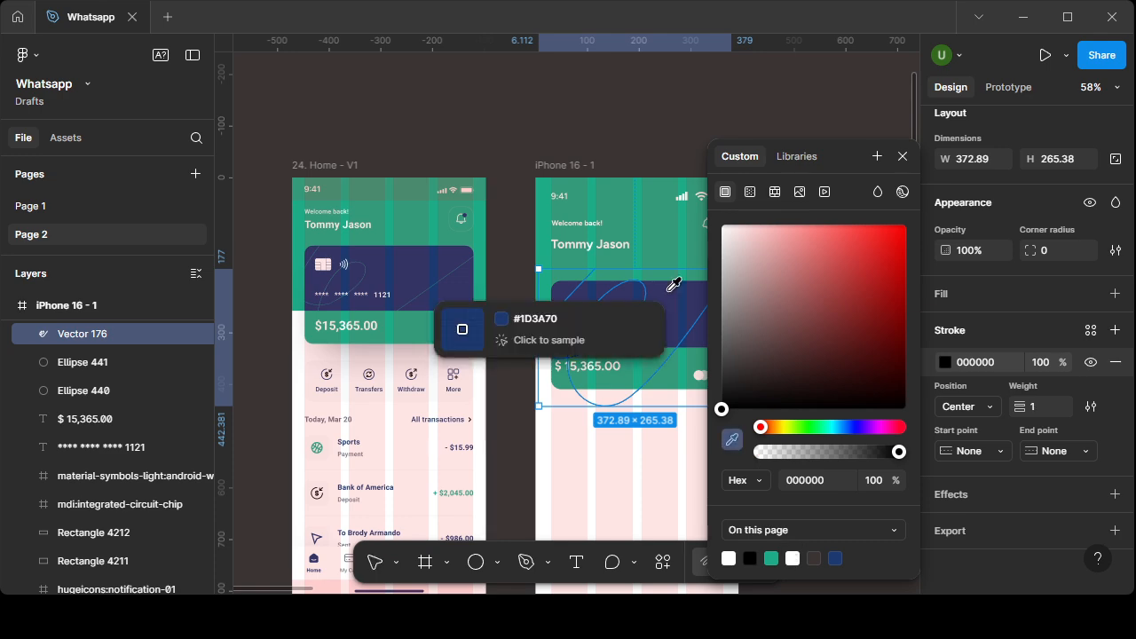
left_click(679, 254)
left_click(902, 157)
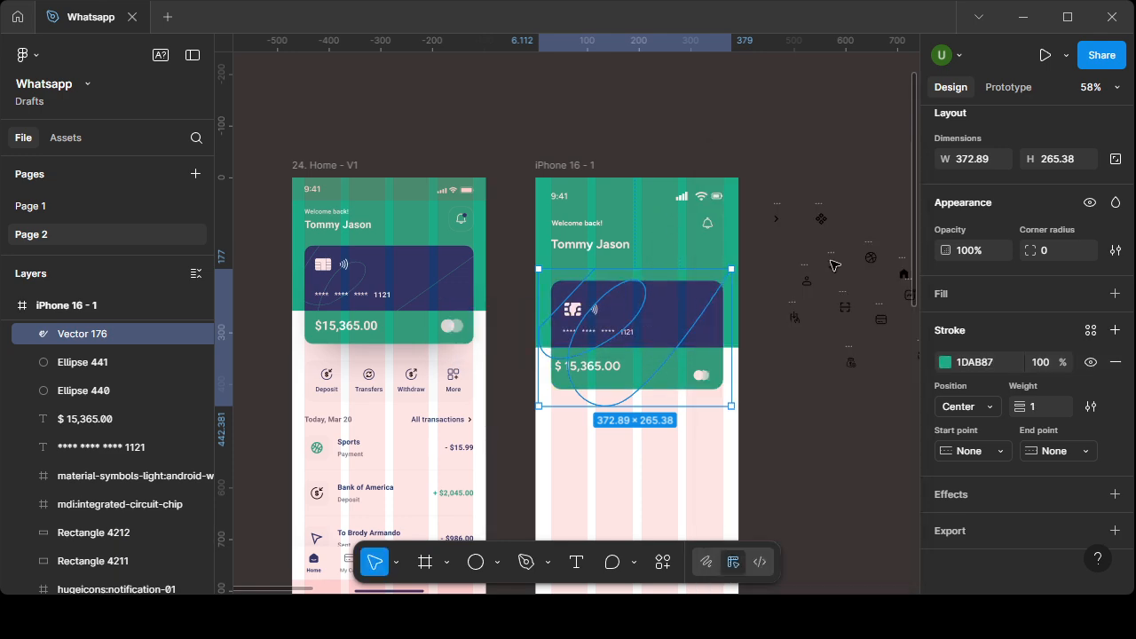
left_click(811, 490)
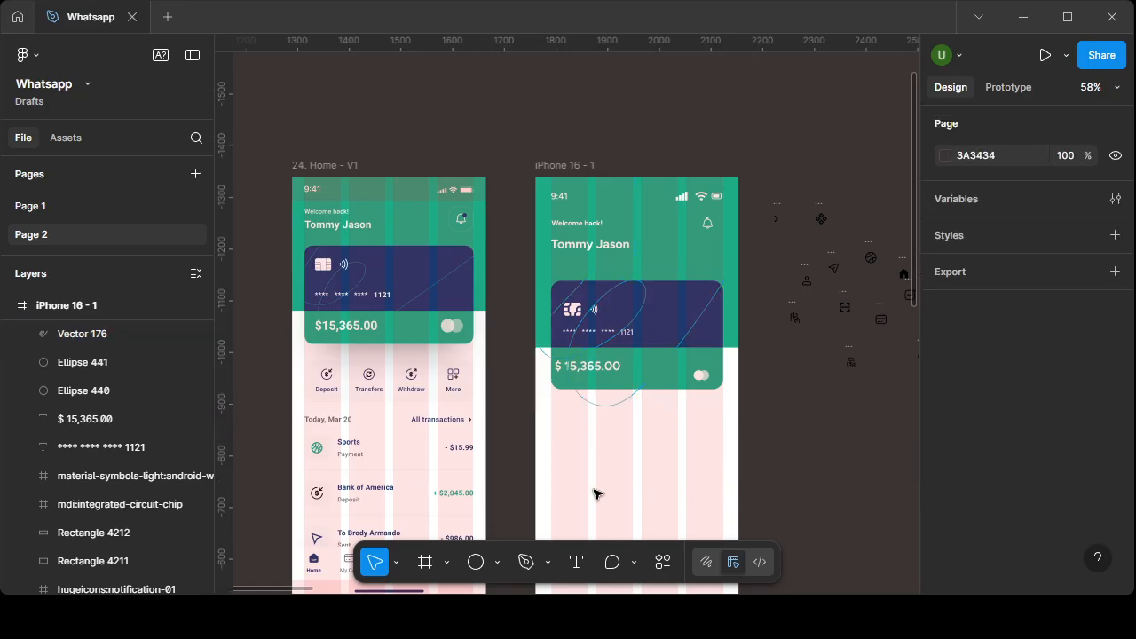
- In vector edit mode, drag the swirl's segment and left end point to reshape it
left_click(644, 302)
double_click(647, 302)
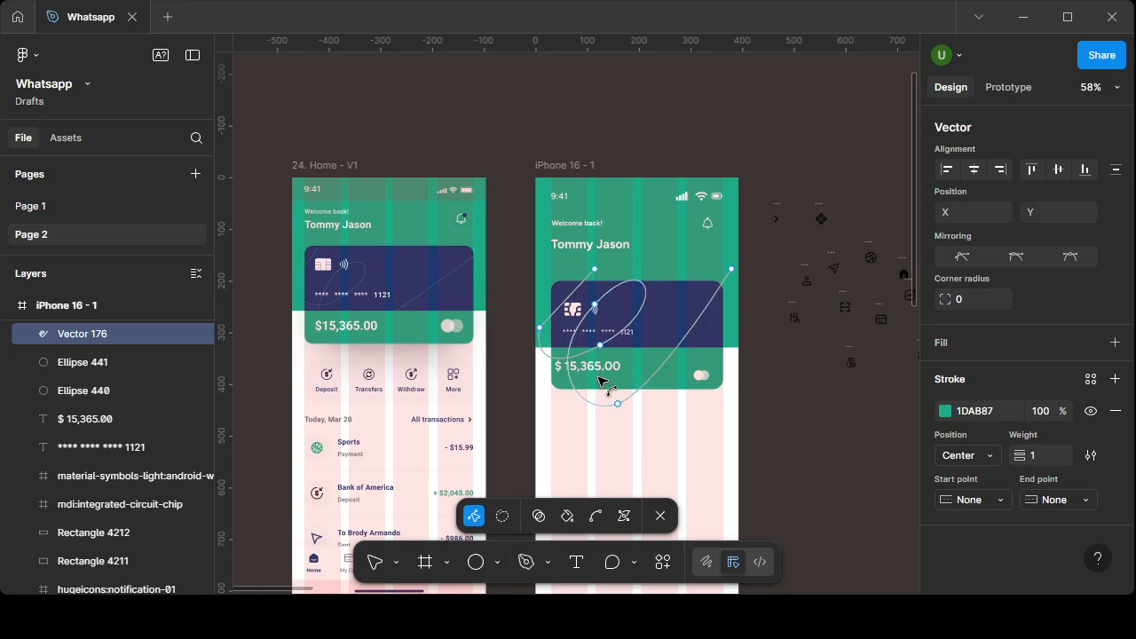
scroll(608, 346, "up", 5)
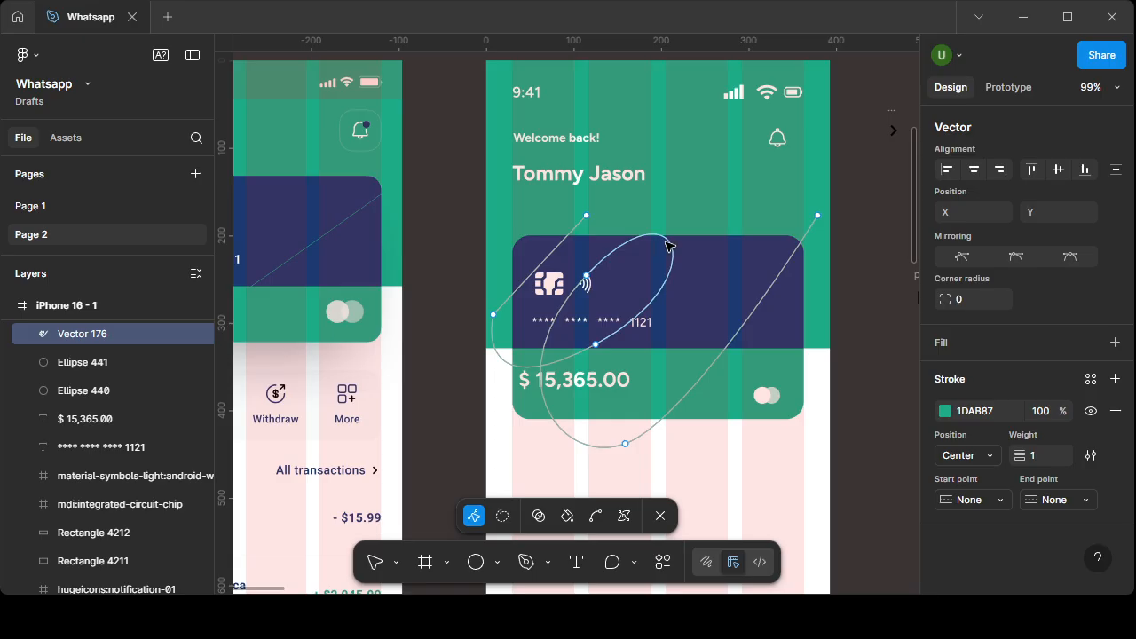
left_click_drag(674, 258, 697, 278)
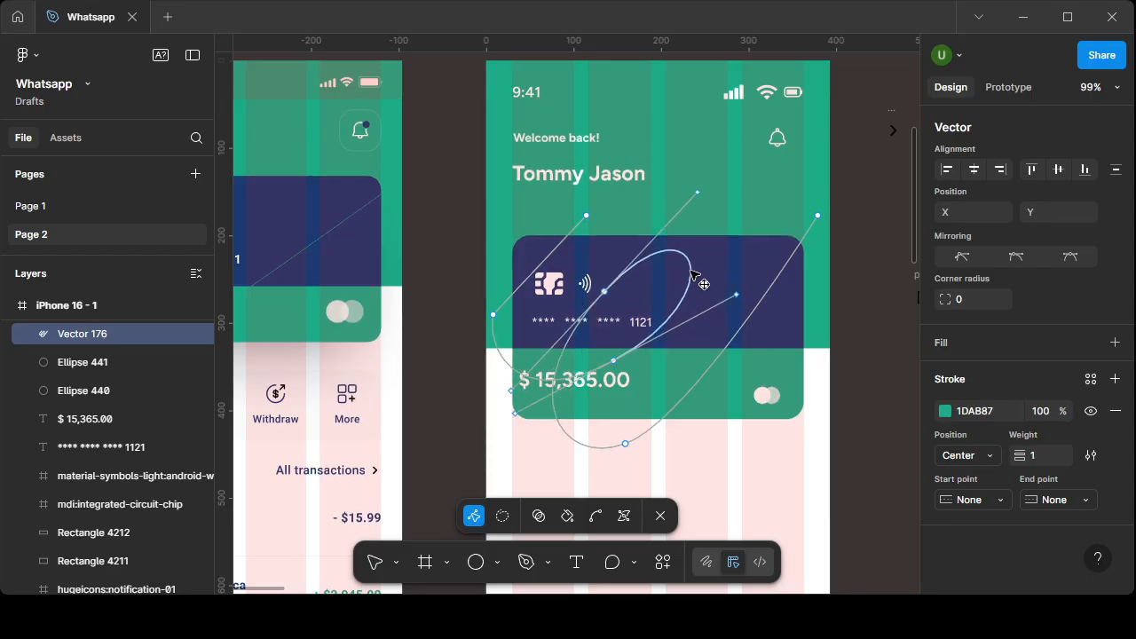
mouse_move(494, 316)
left_mouse_down()
mouse_move(515, 338)
mouse_move(504, 327)
left_mouse_up()
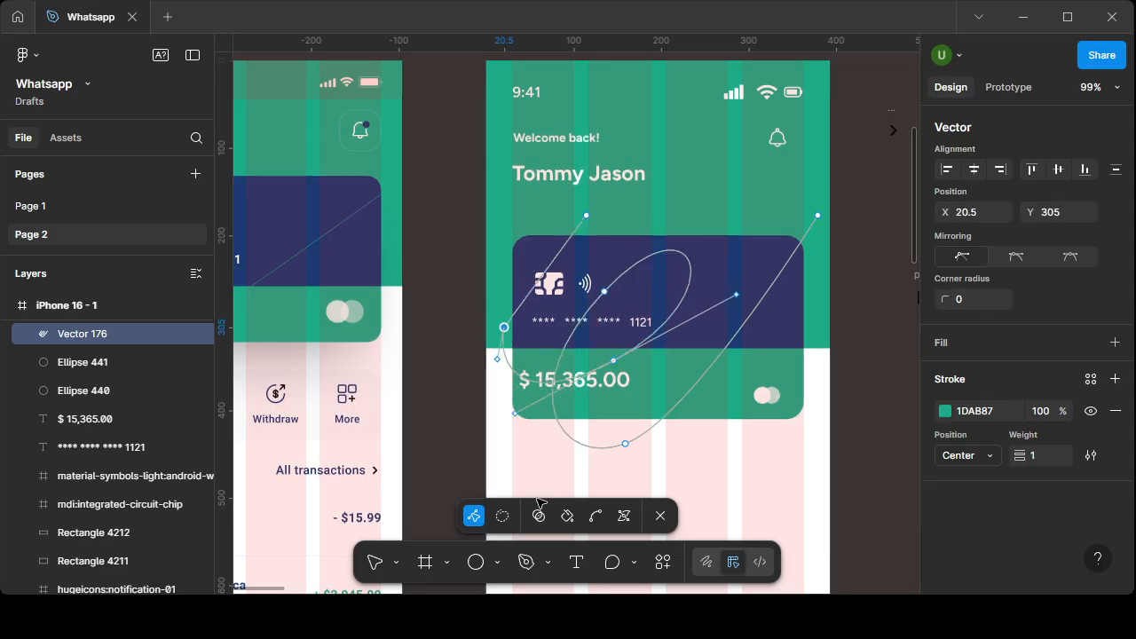
- Bend the left, bottom and top-right points into smooth loops, keeping the stroke width even
left_click(594, 519)
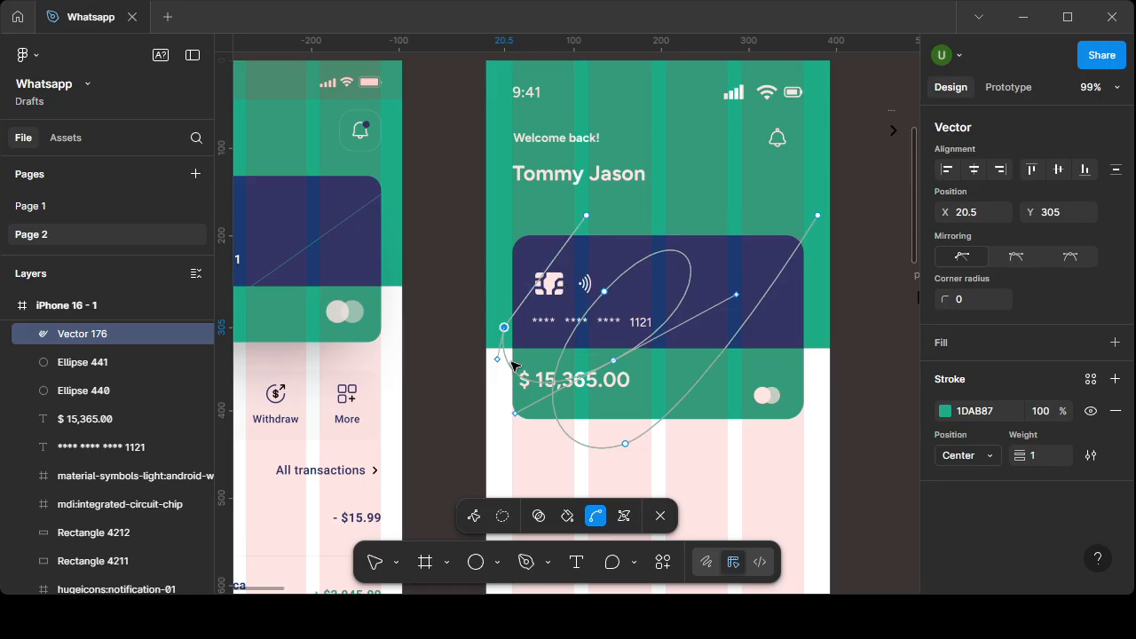
left_click_drag(504, 328, 467, 381)
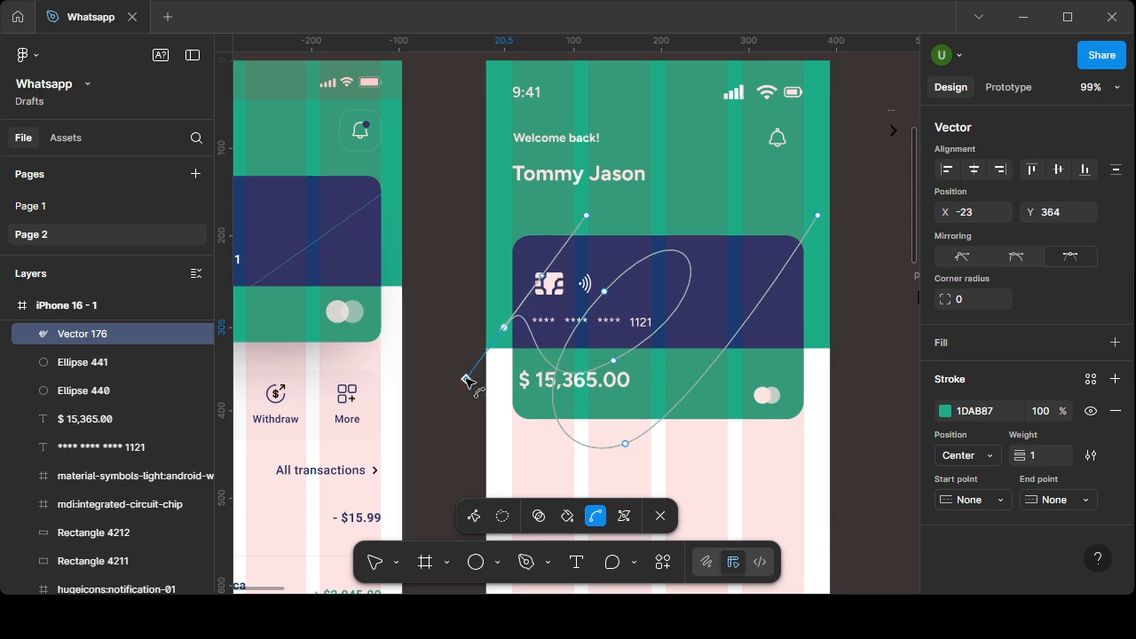
left_click_drag(626, 446, 664, 400)
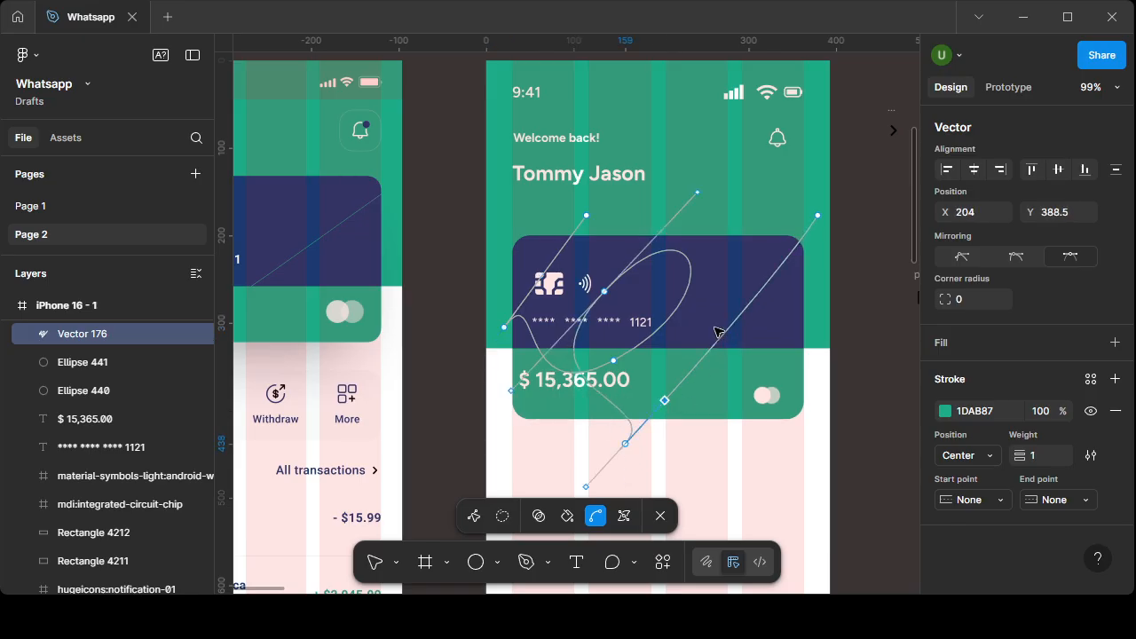
left_click_drag(728, 322, 719, 318)
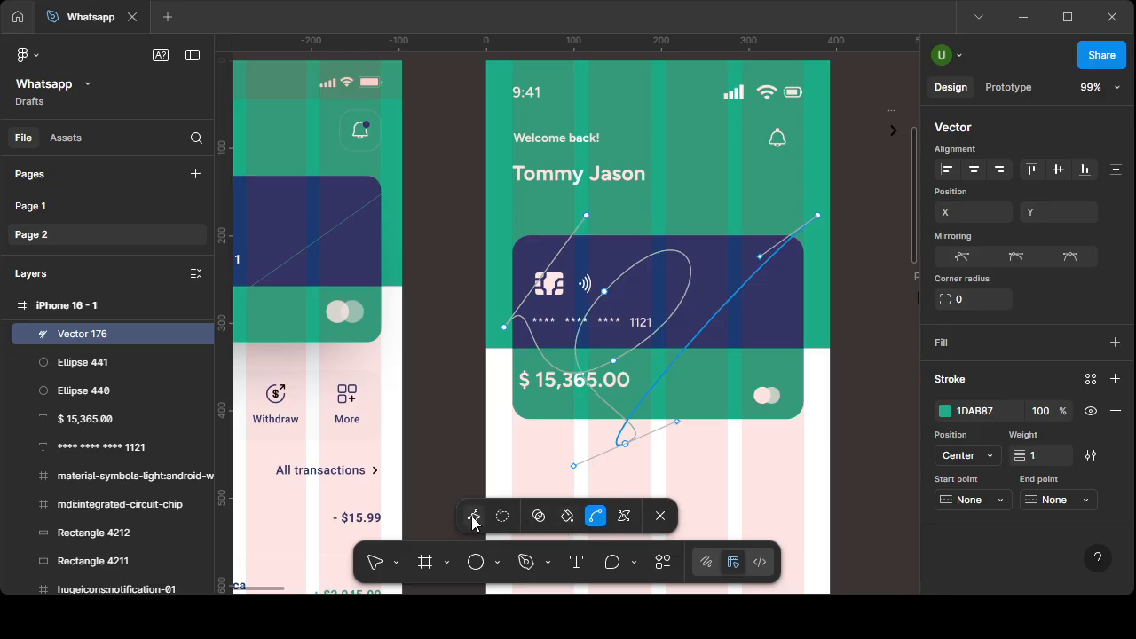
left_click(624, 521)
mouse_move(727, 307)
left_mouse_down()
mouse_move(753, 328)
mouse_move(724, 306)
left_mouse_up()
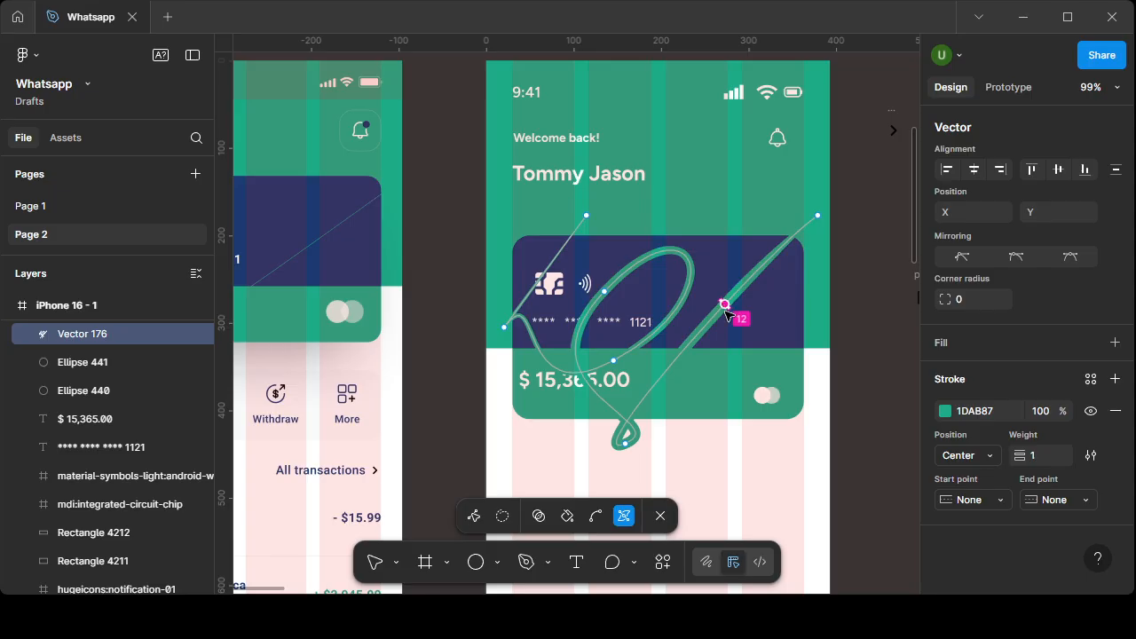
key("ctrl+z")
key("ctrl+z")
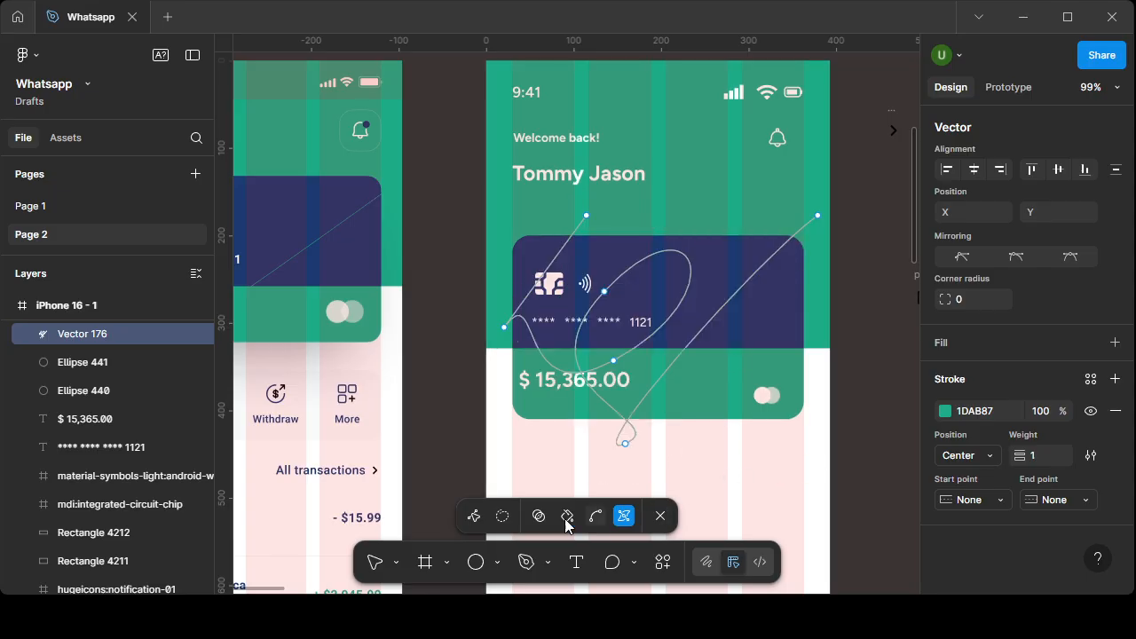
left_click(376, 562)
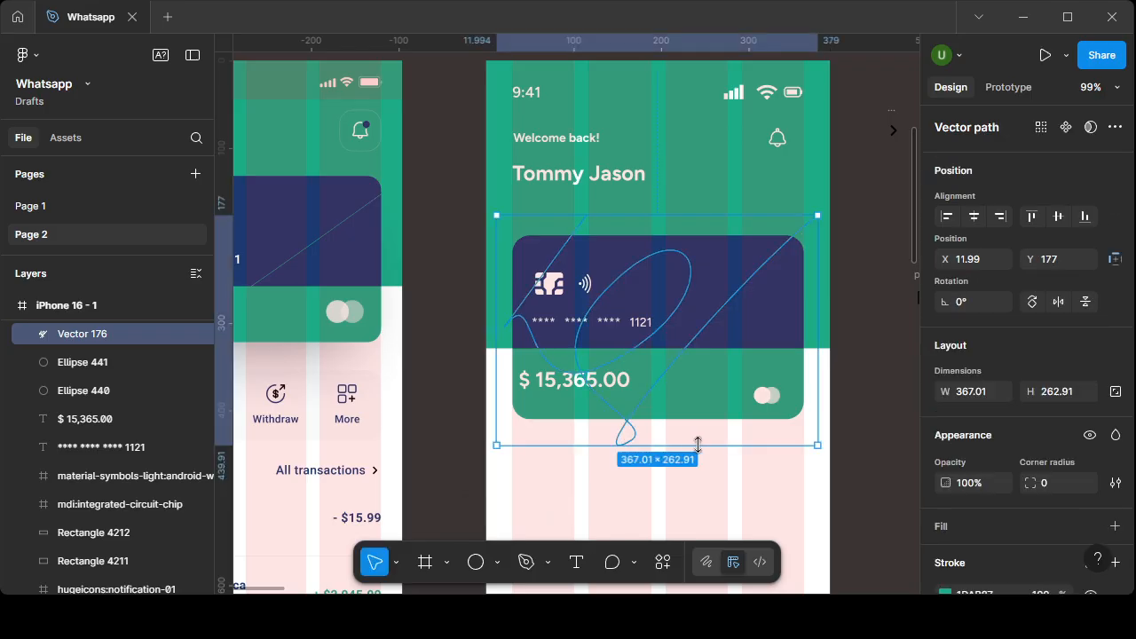
key("Escape")
- Nudge Vector 176 slightly up on the card to Y 163
scroll(763, 480, "down", 5, "ctrl")
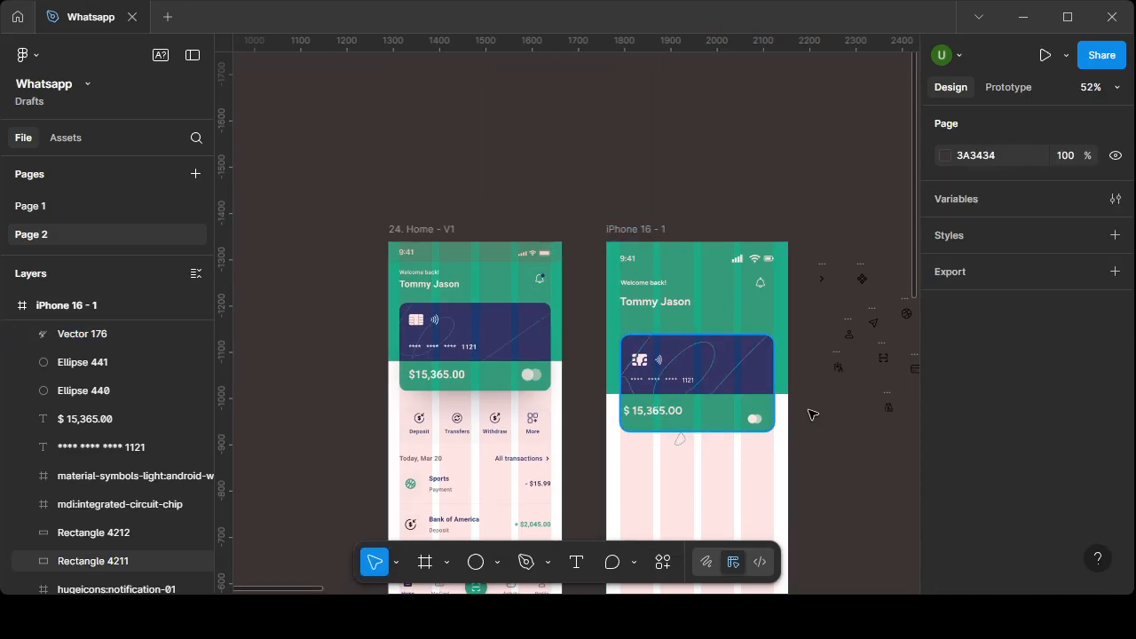
left_click(719, 351)
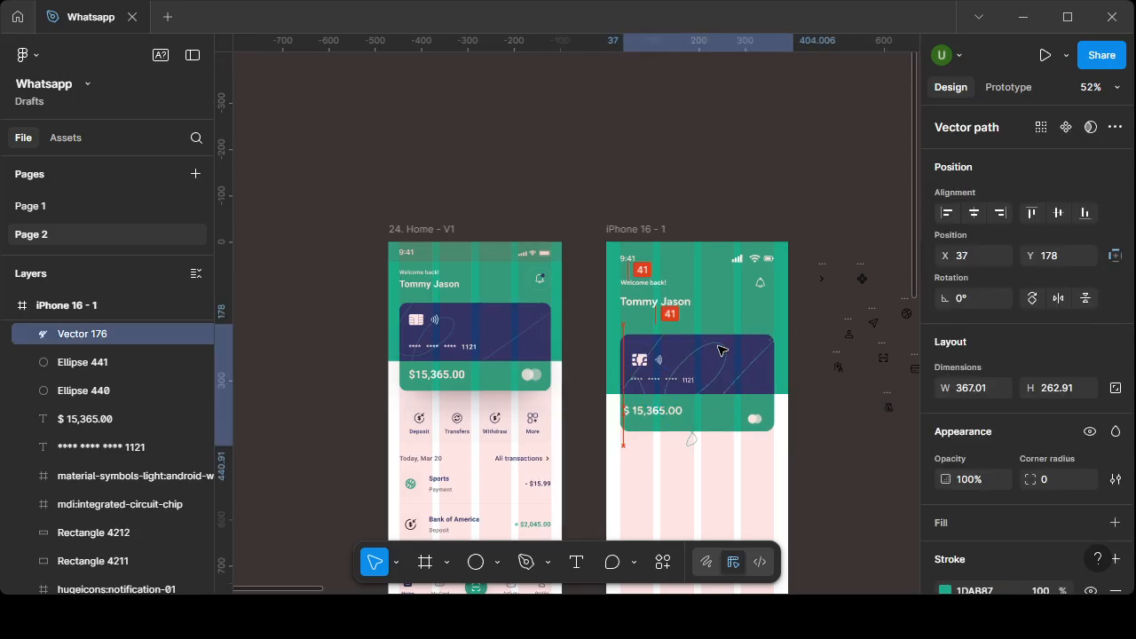
left_click_drag(719, 350, 719, 343)
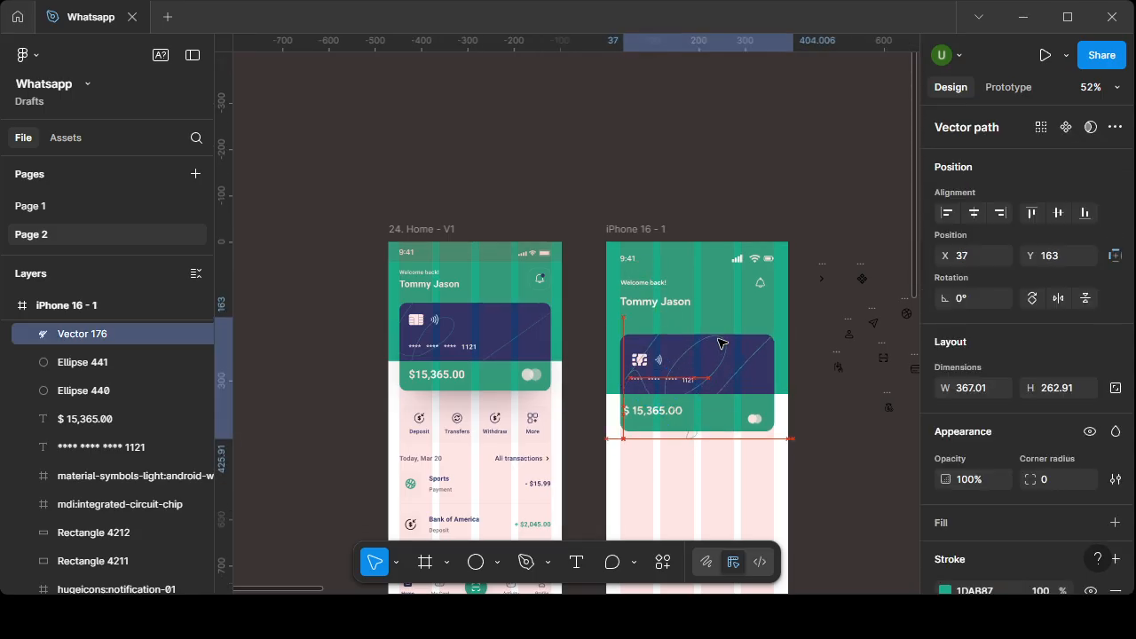
left_click(731, 515)
- Pull the swirl's bottom vertex upward so the loop stays inside the card
scroll(679, 426, "up", 5, "ctrl")
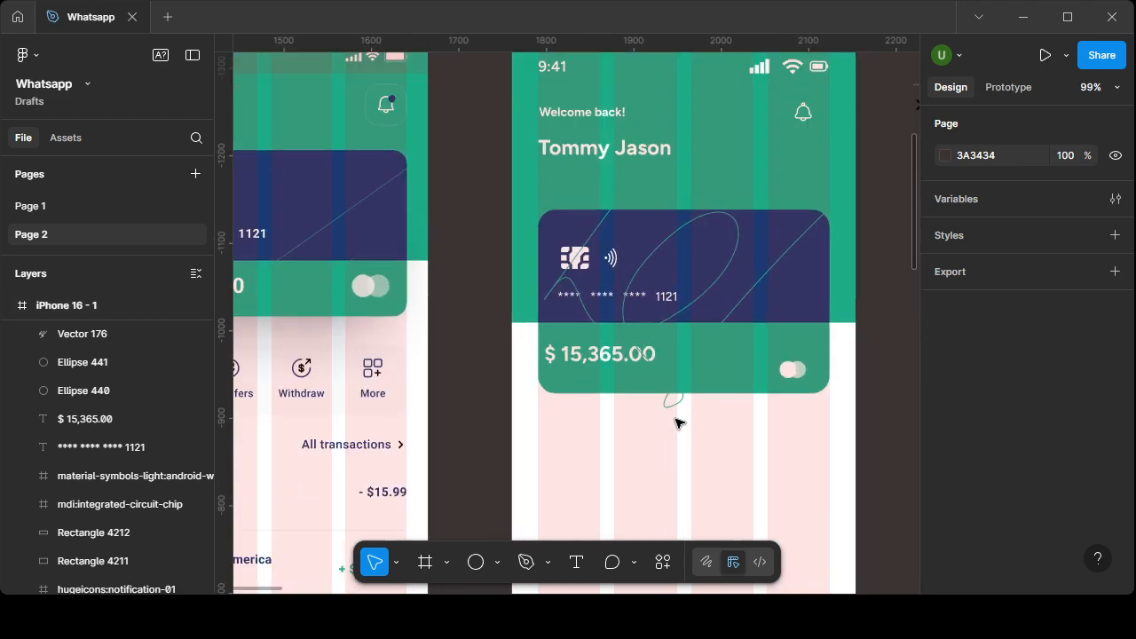
left_click(670, 405)
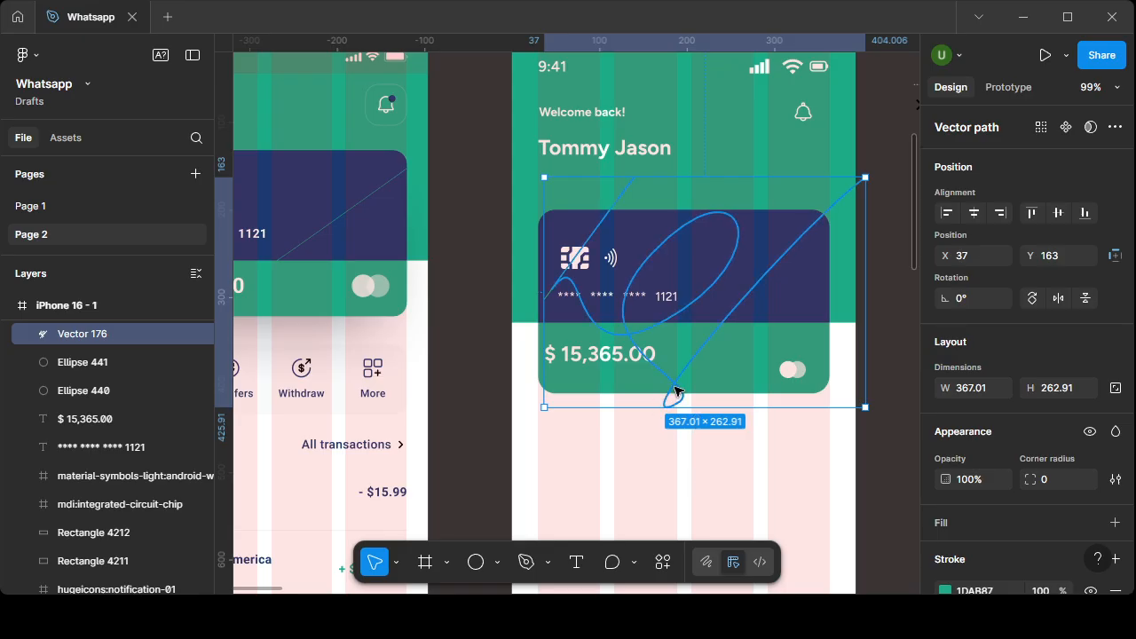
double_click(675, 391)
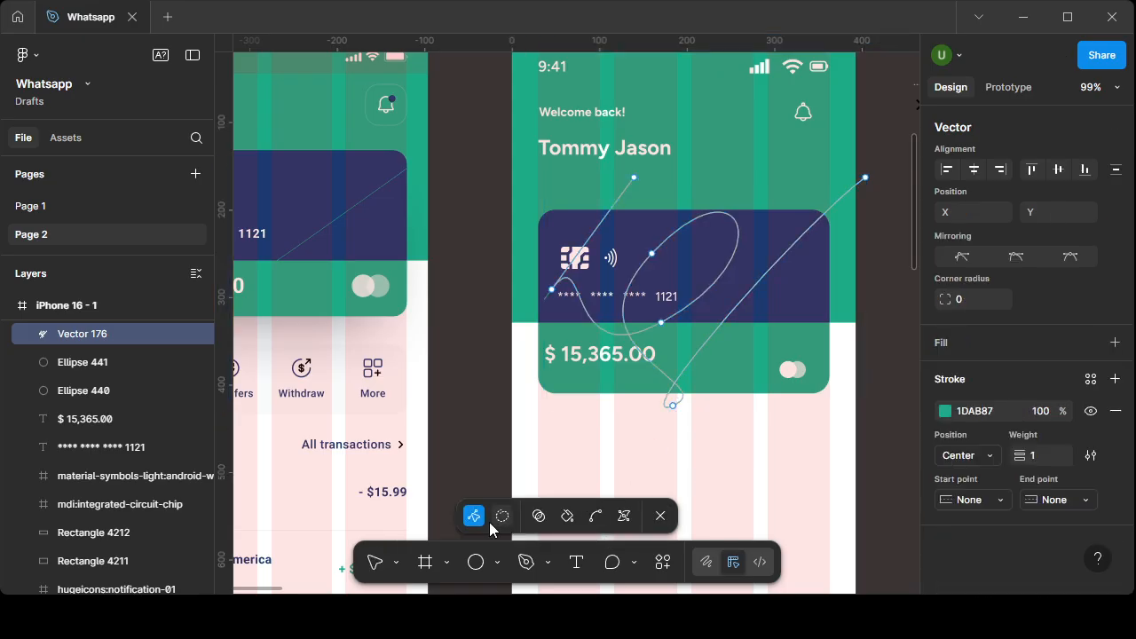
left_click_drag(672, 405, 706, 378)
left_click(704, 451)
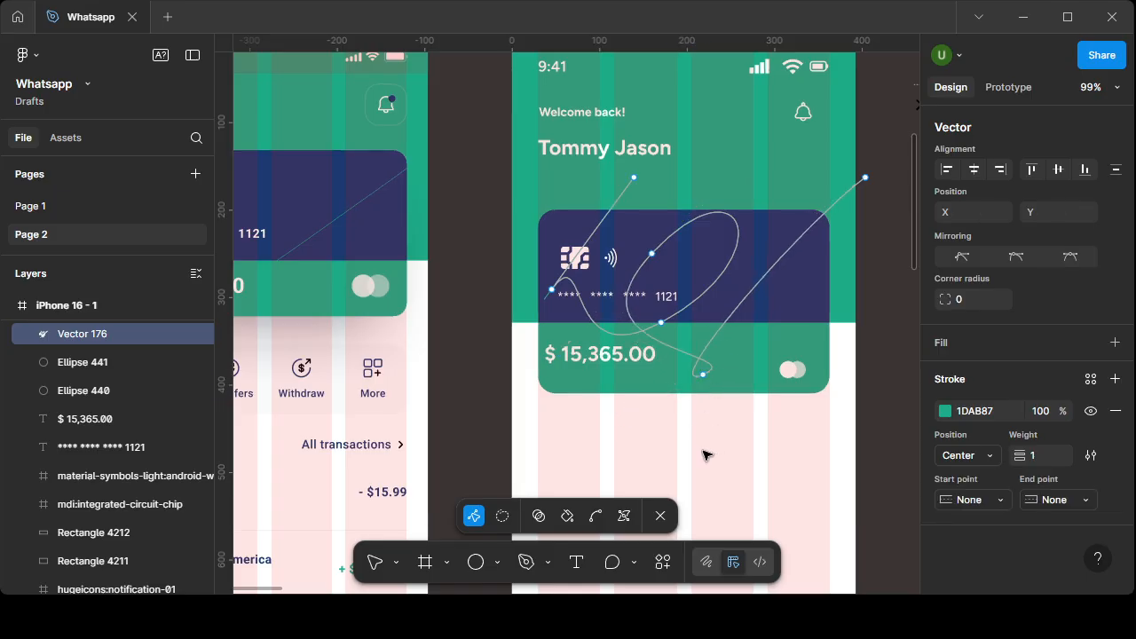
scroll(705, 451, "down", 5)
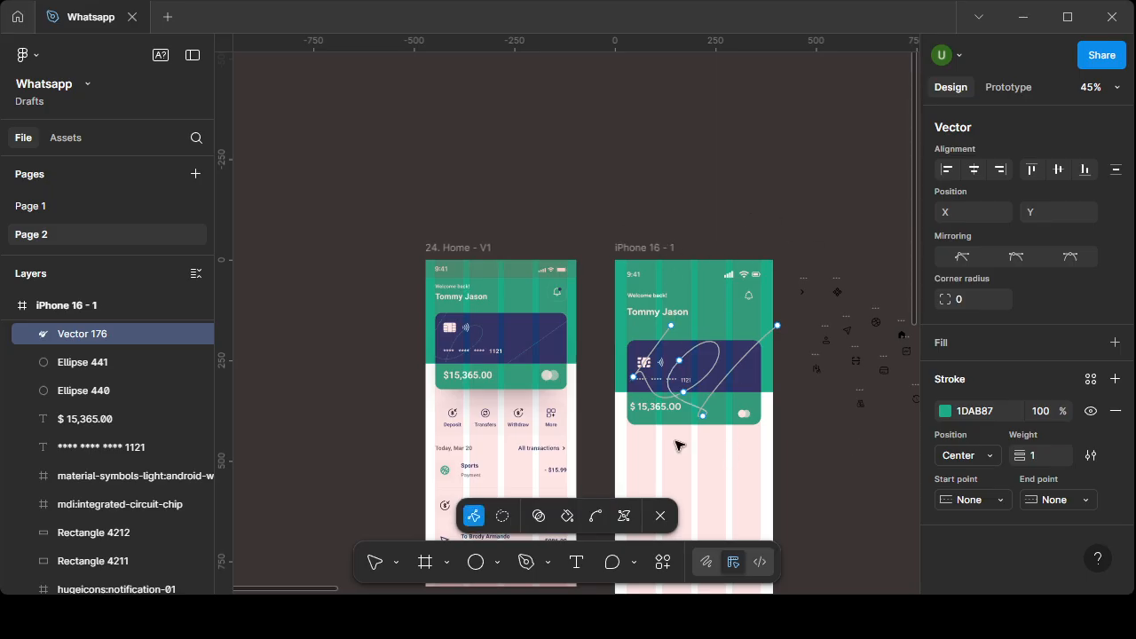
left_click(660, 516)
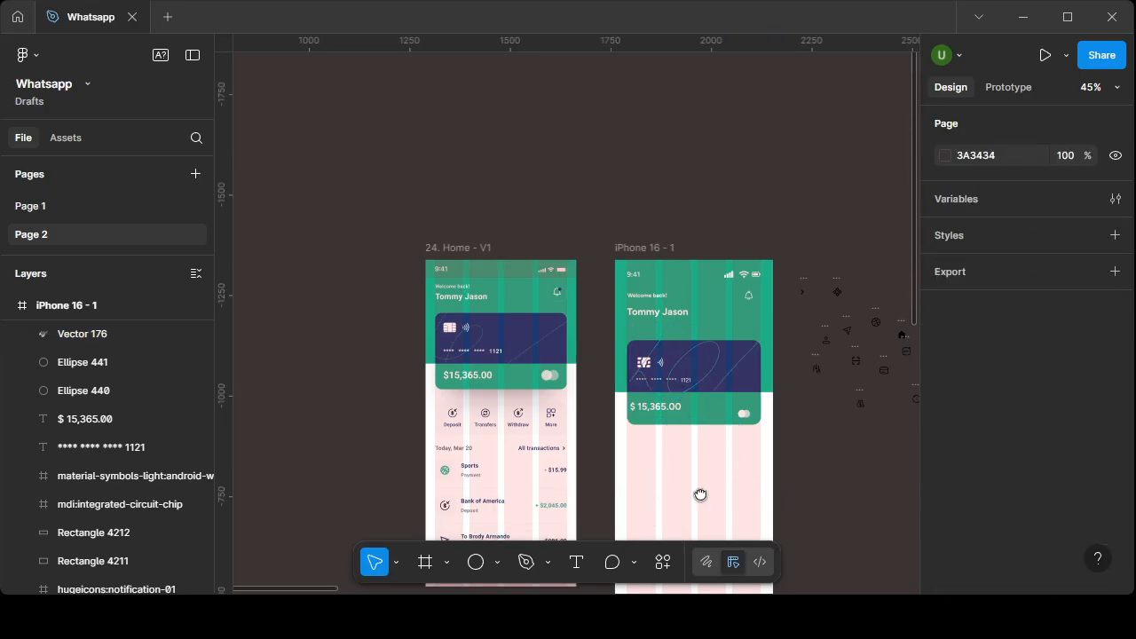
- Pan and zoom to inspect both phone frames and the card's logo circles
left_click_drag(702, 491, 630, 423)
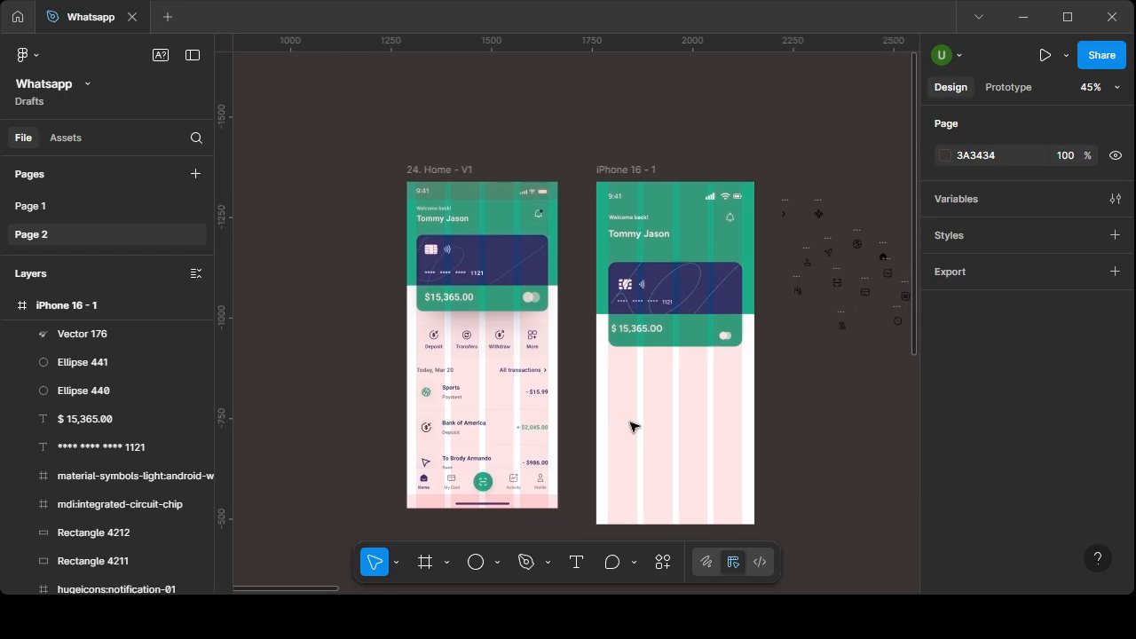
scroll(632, 427, "up", 5)
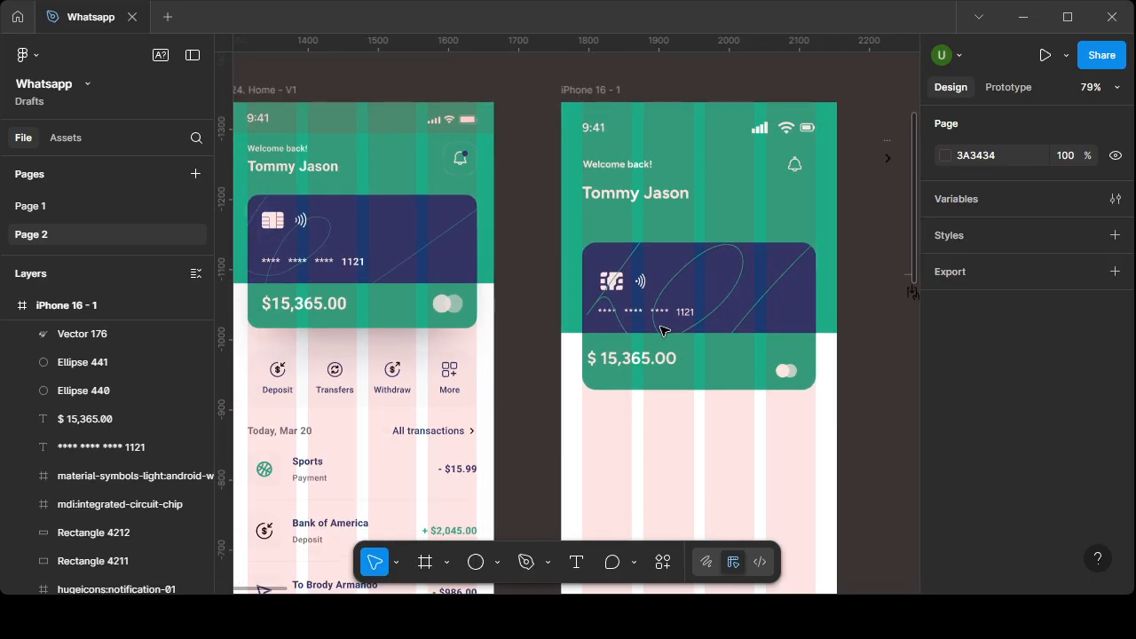
scroll(656, 355, "down", 5)
scroll(651, 385, "up", 8)
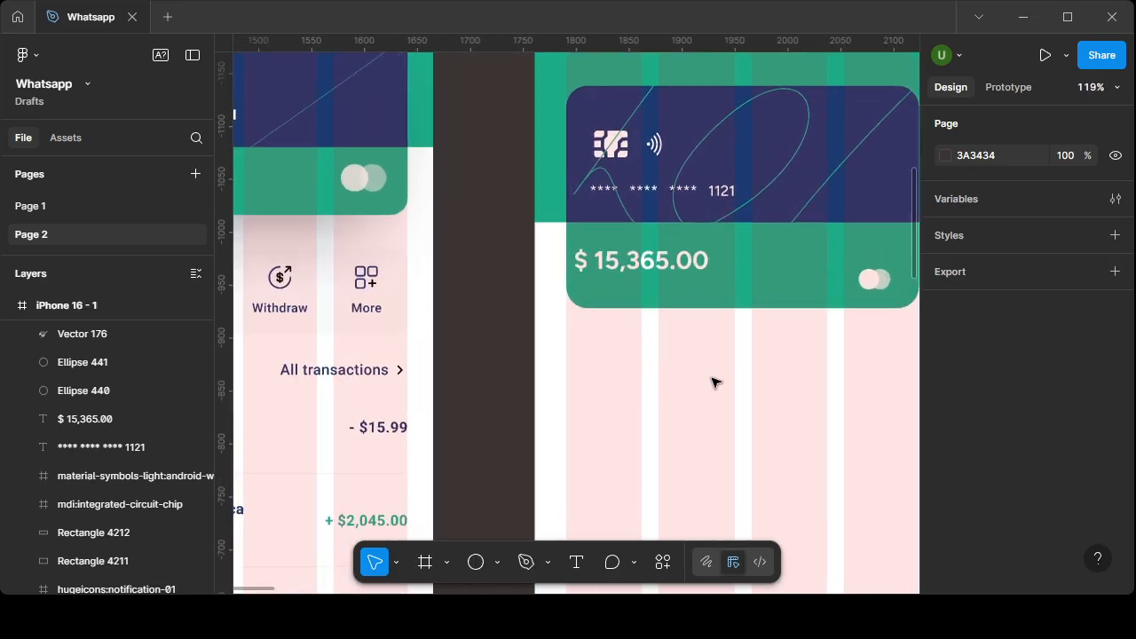
scroll(715, 382, "down", 3)
scroll(769, 383, "up", 4)
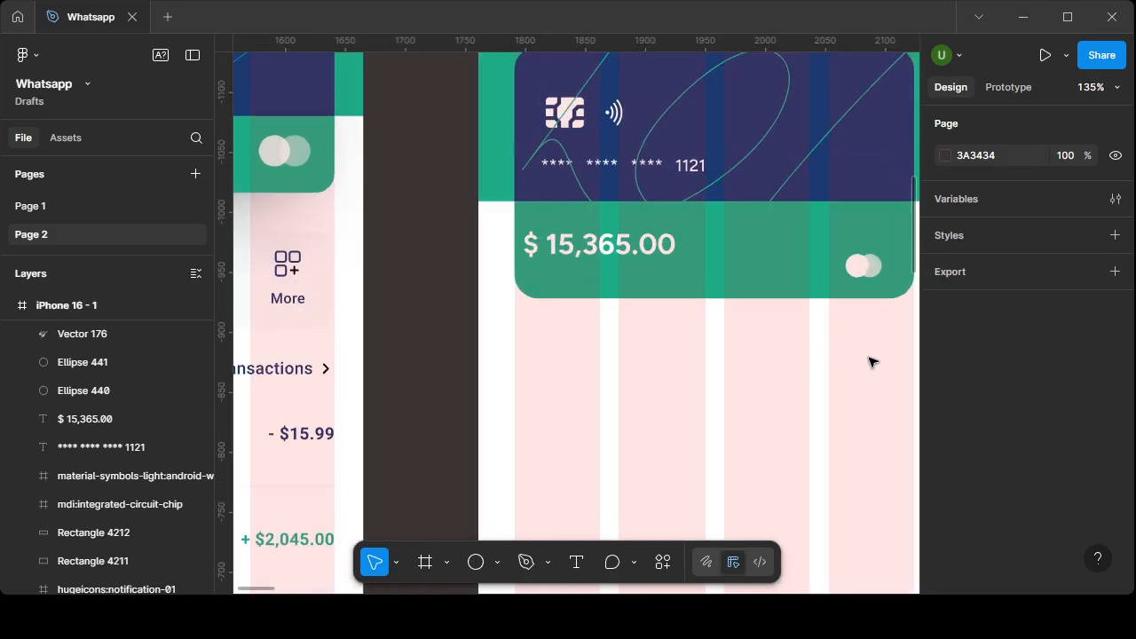
left_click_drag(870, 362, 781, 456)
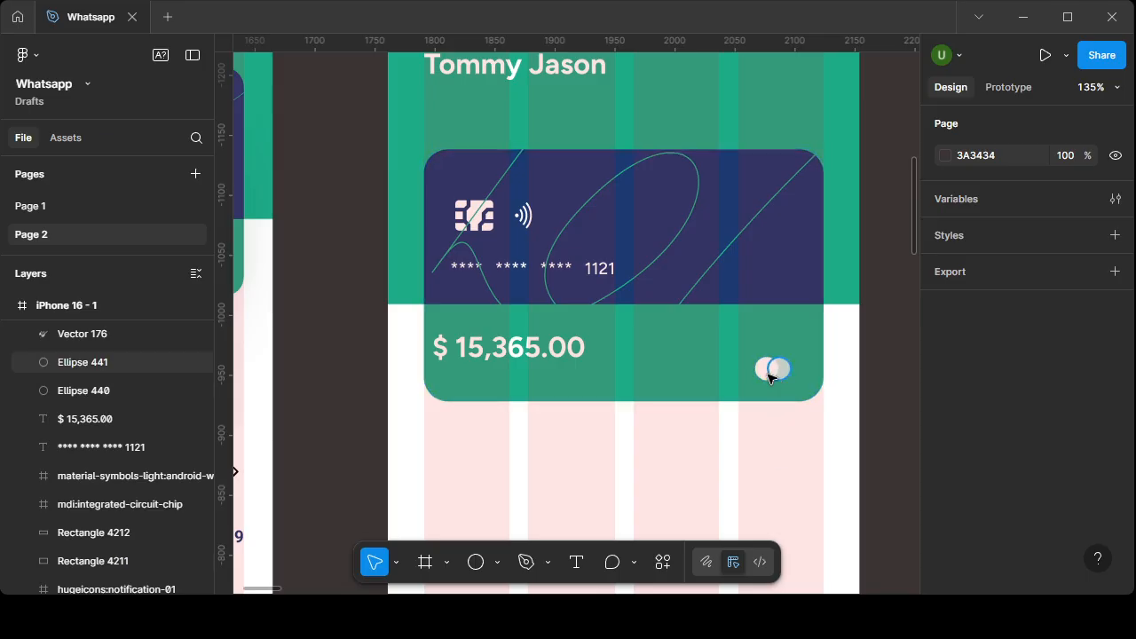
scroll(710, 375, "down", 2)
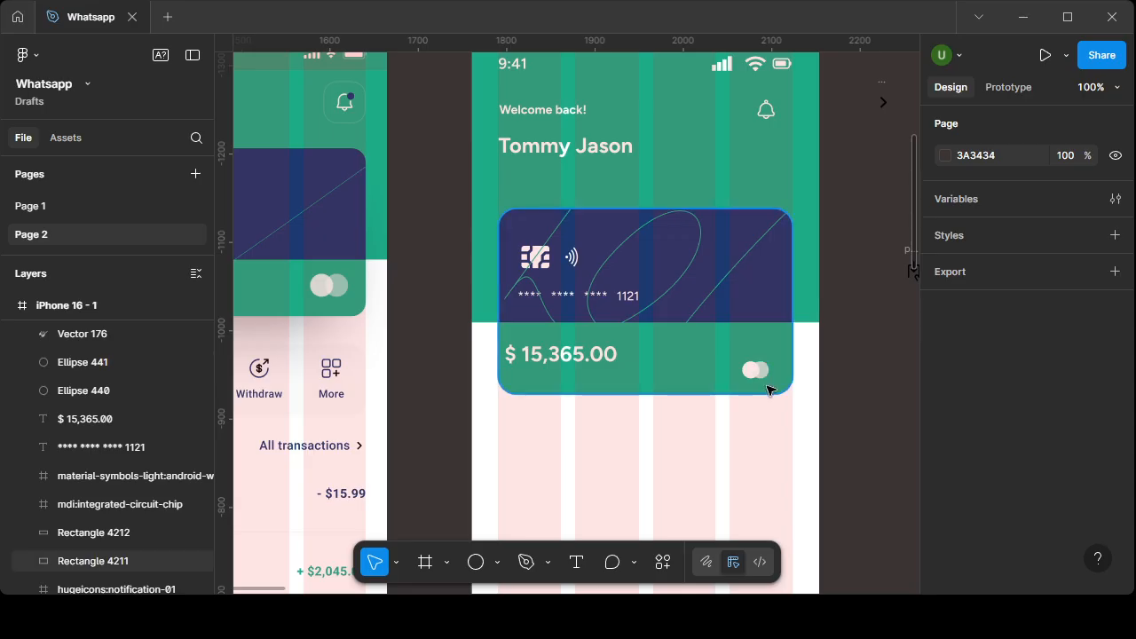
scroll(769, 391, "up", 5)
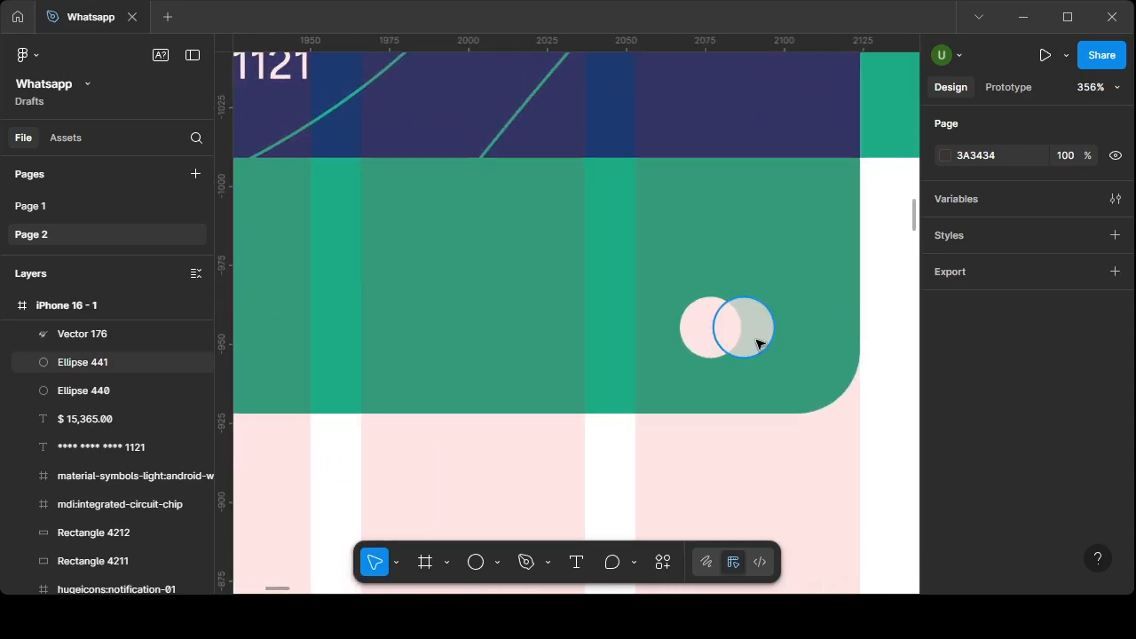
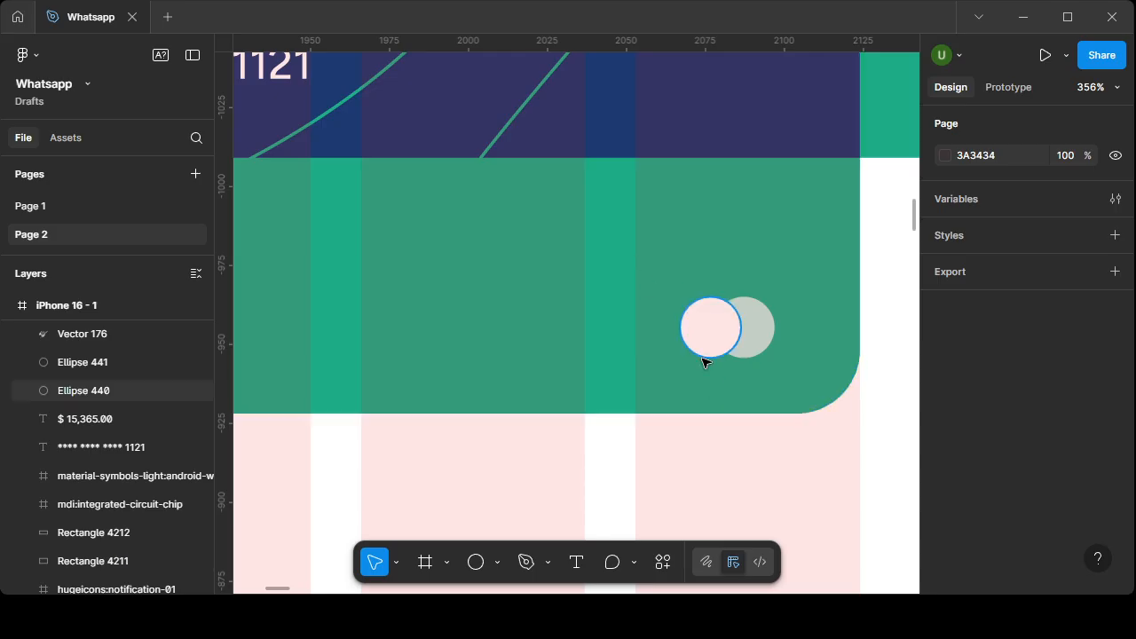
- Select Ellipse 440 and 441, try wrapping them in auto layout, then undo it
left_click(703, 313)
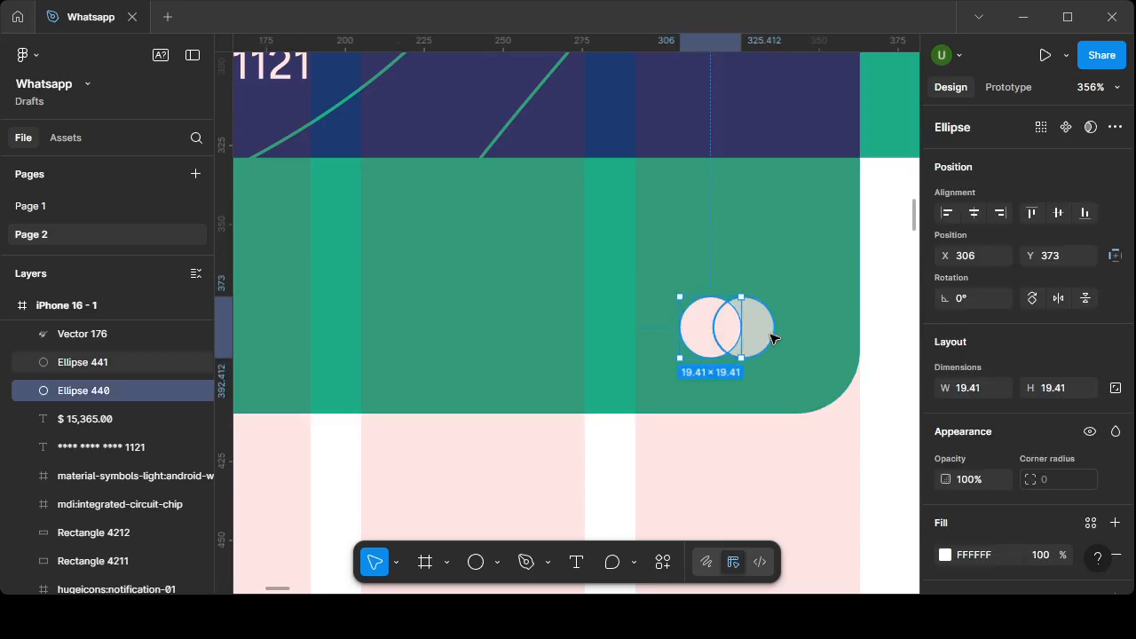
left_click(770, 338, "shift")
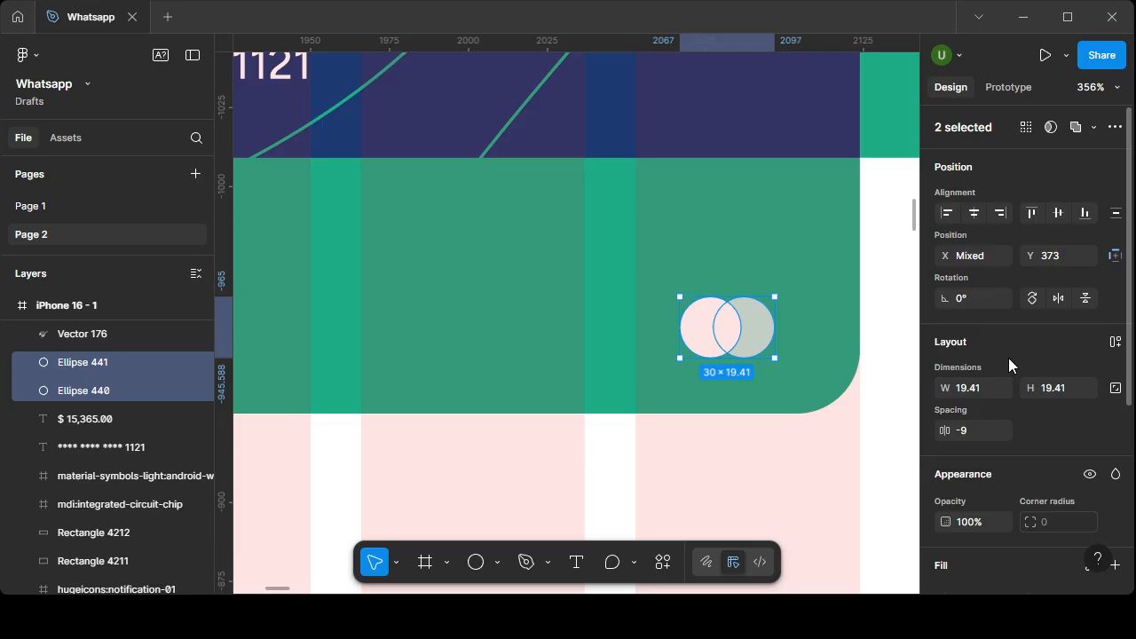
left_click(1116, 343)
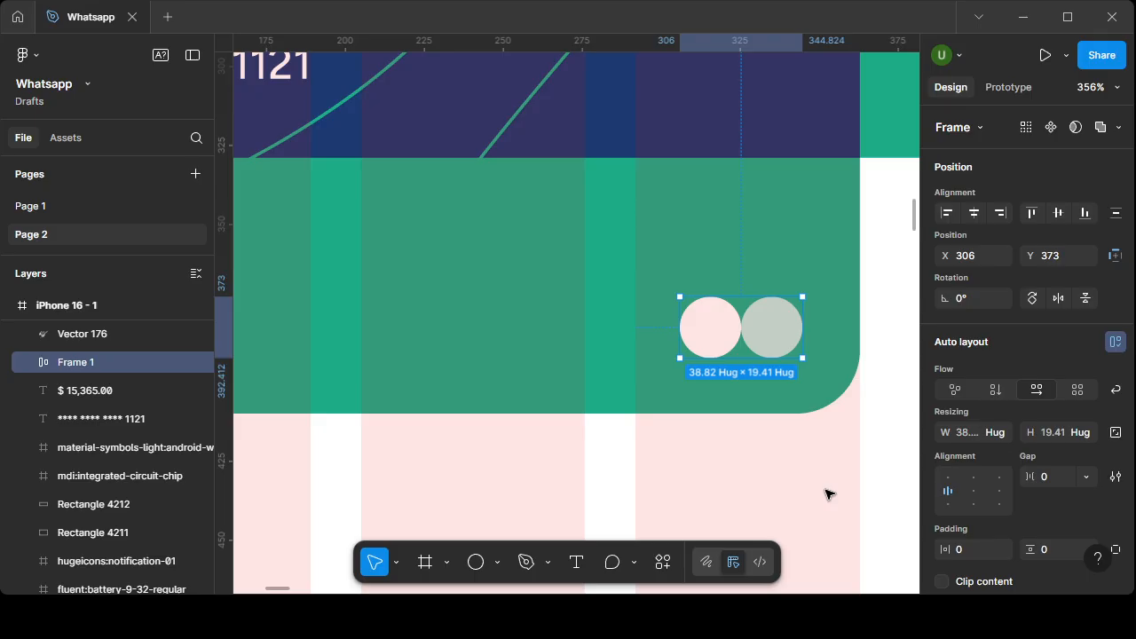
left_click(1115, 343)
key("ctrl+z")
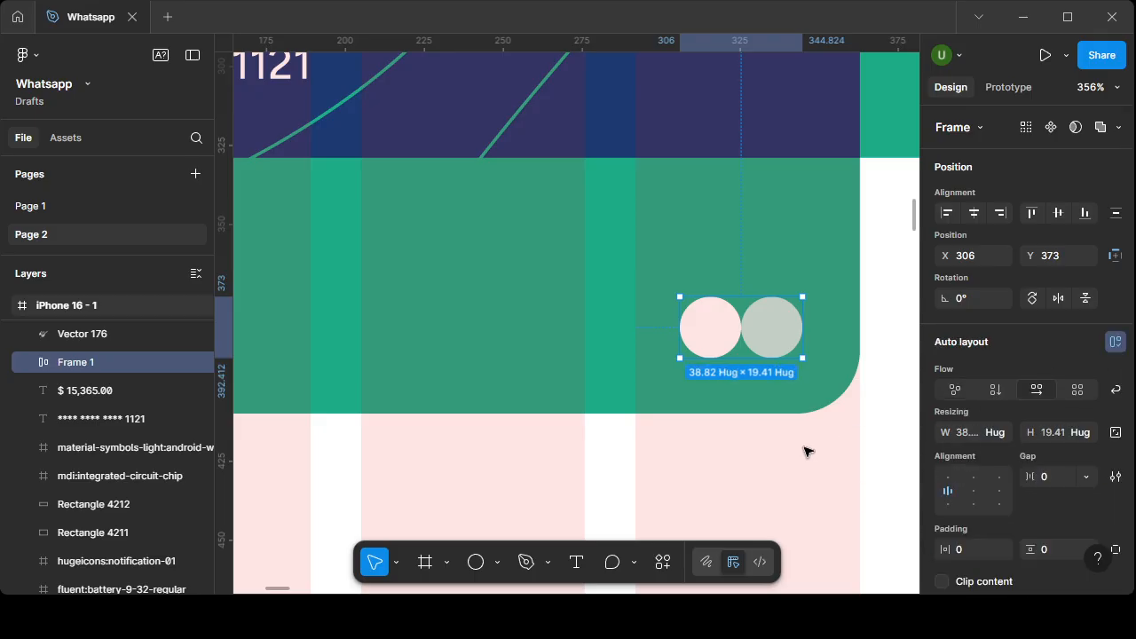
key("ctrl+z")
- Reselect both circles and group them via the right-click menu into Group 18275
left_click(730, 427)
left_click(705, 325)
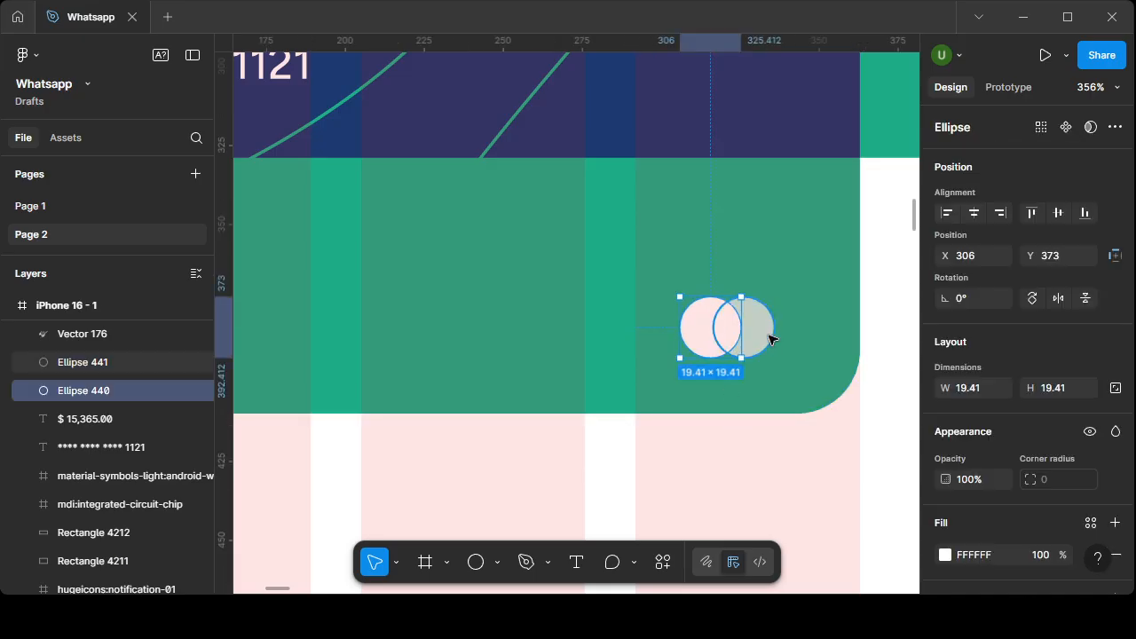
left_click(770, 340, "shift")
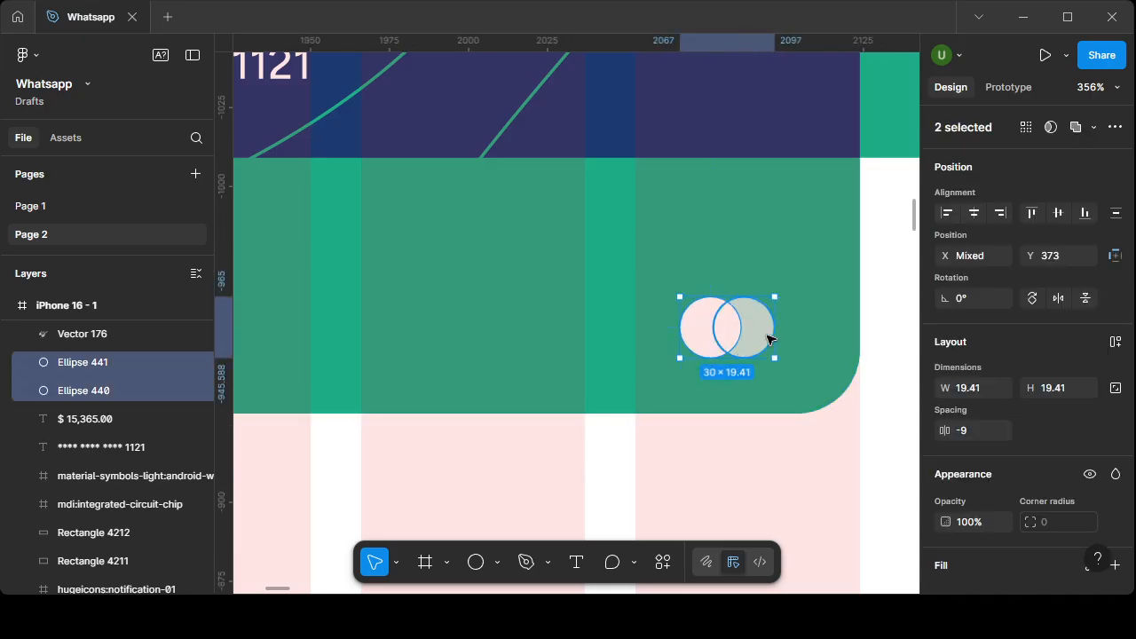
right_click(718, 330)
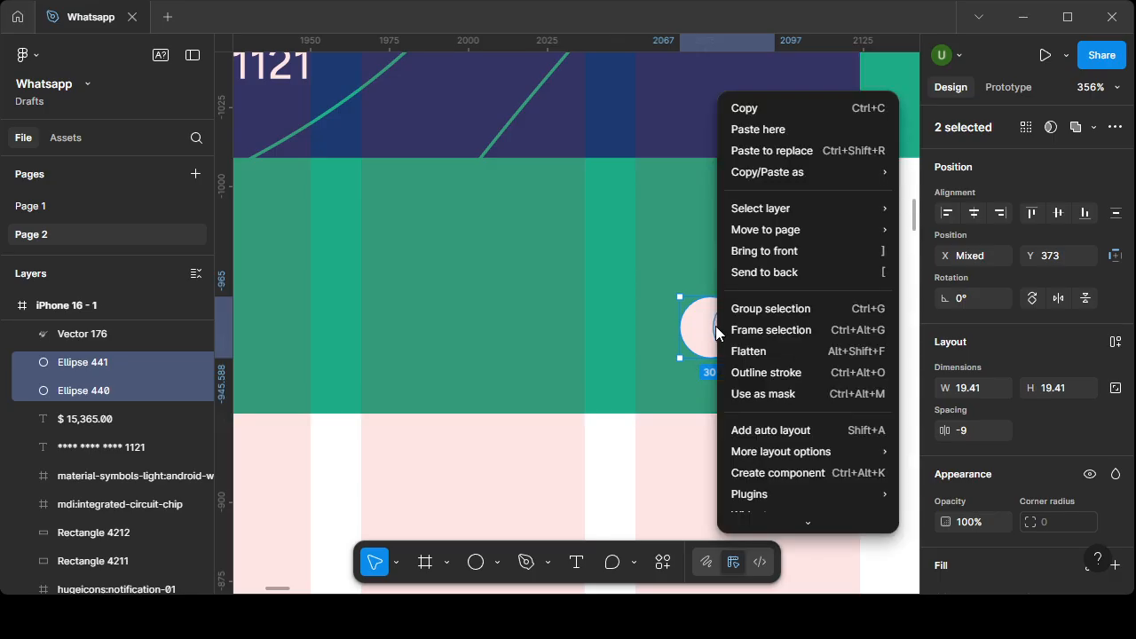
left_click(767, 309)
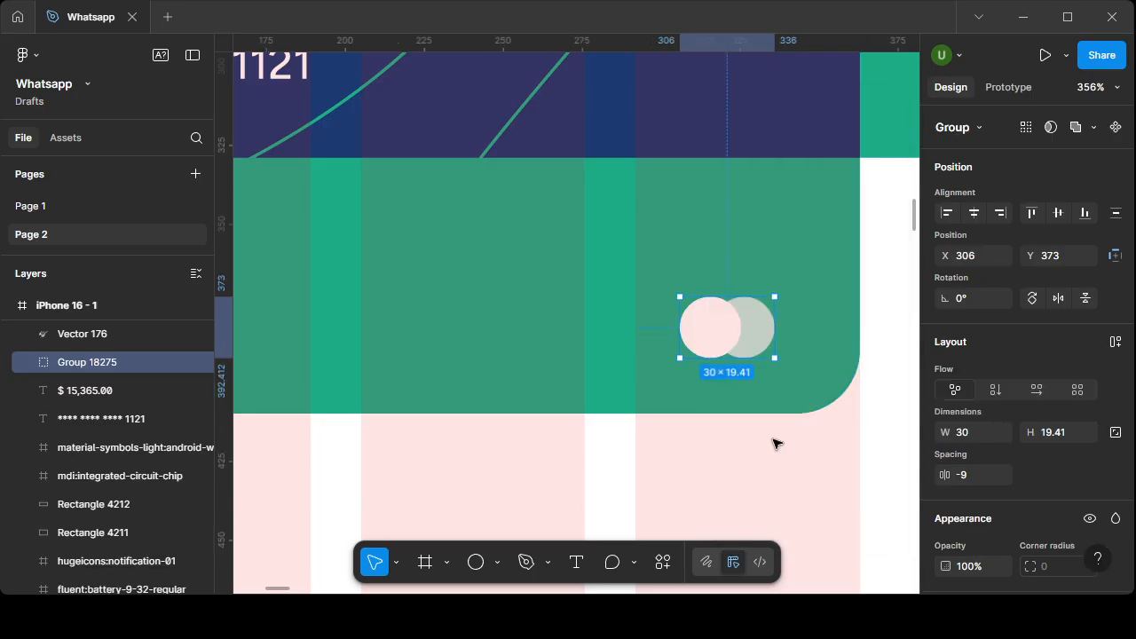
scroll(768, 443, "down", 5)
- Try moving the circle group and its right ellipse, then revert those moves
key("Escape")
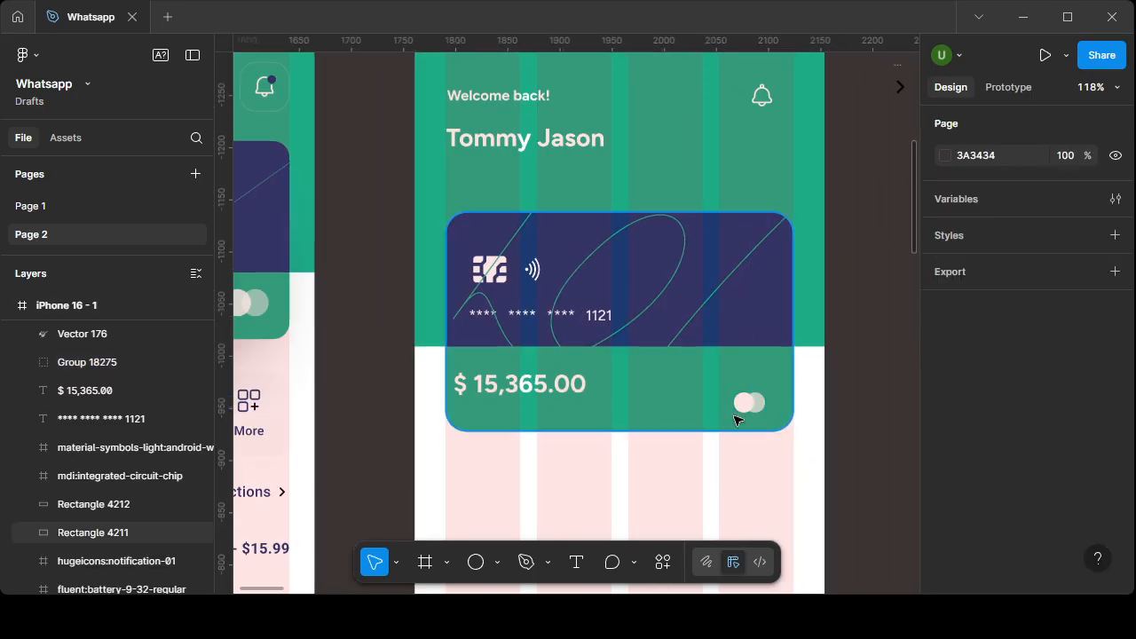
mouse_move(760, 401)
left_mouse_down()
mouse_move(717, 391)
mouse_move(748, 401)
left_mouse_up()
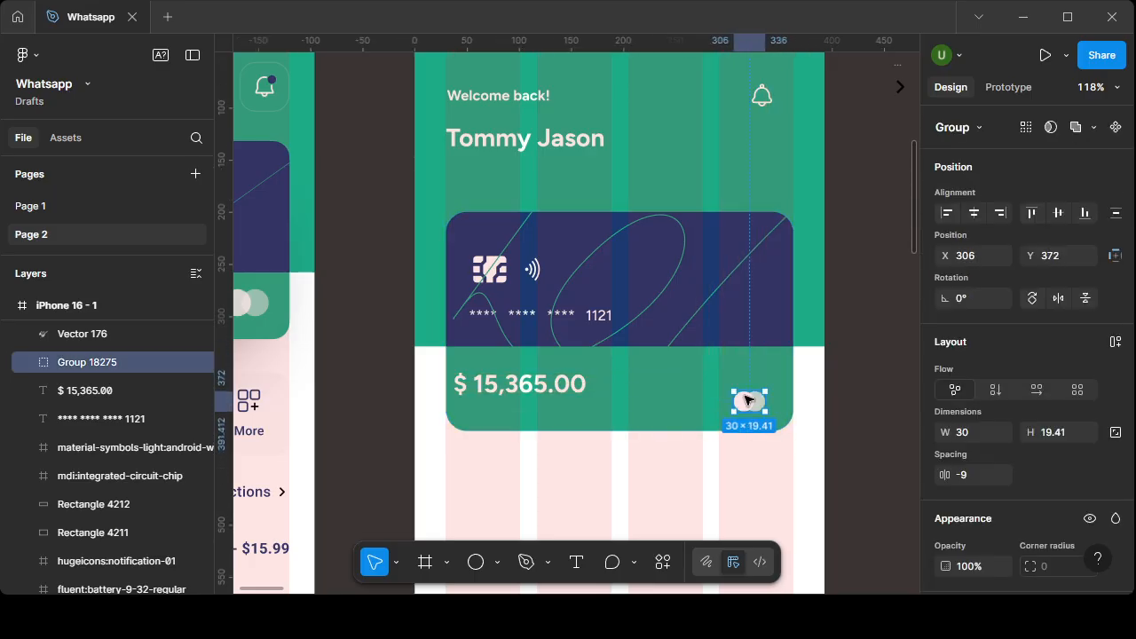
double_click(747, 405)
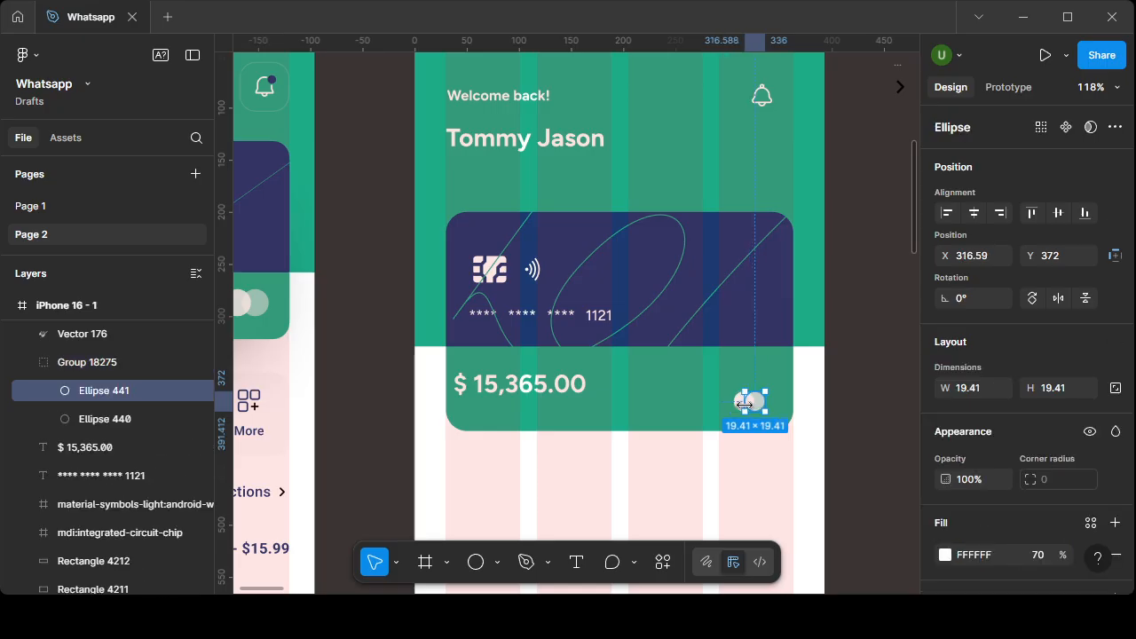
mouse_move(762, 410)
left_mouse_down()
mouse_move(778, 423)
mouse_move(779, 412)
left_mouse_up()
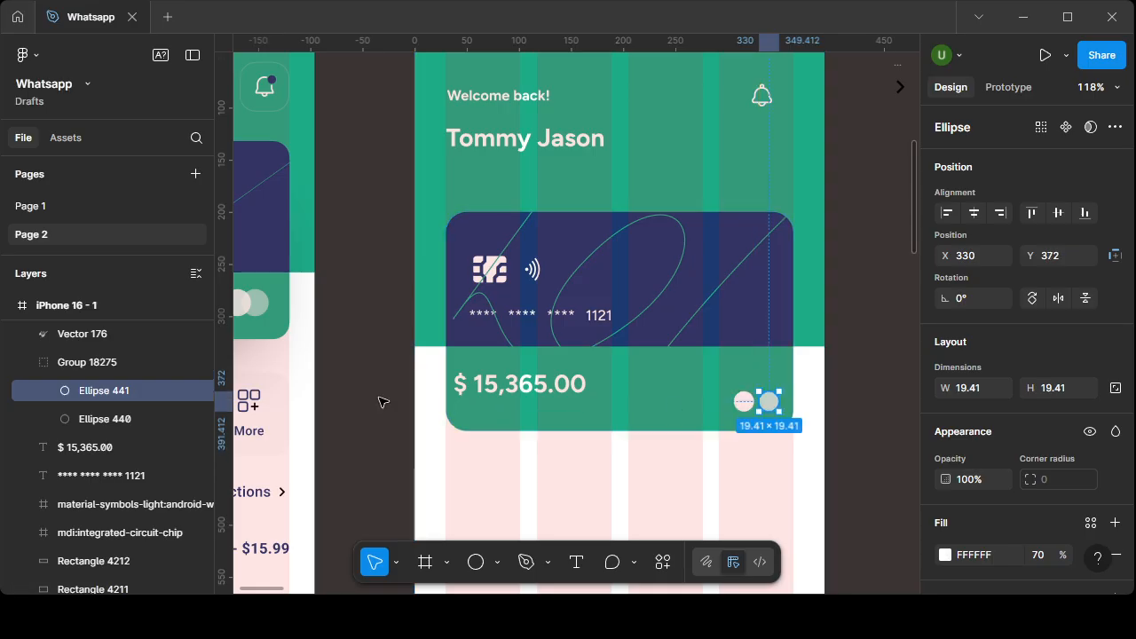
left_click(77, 362)
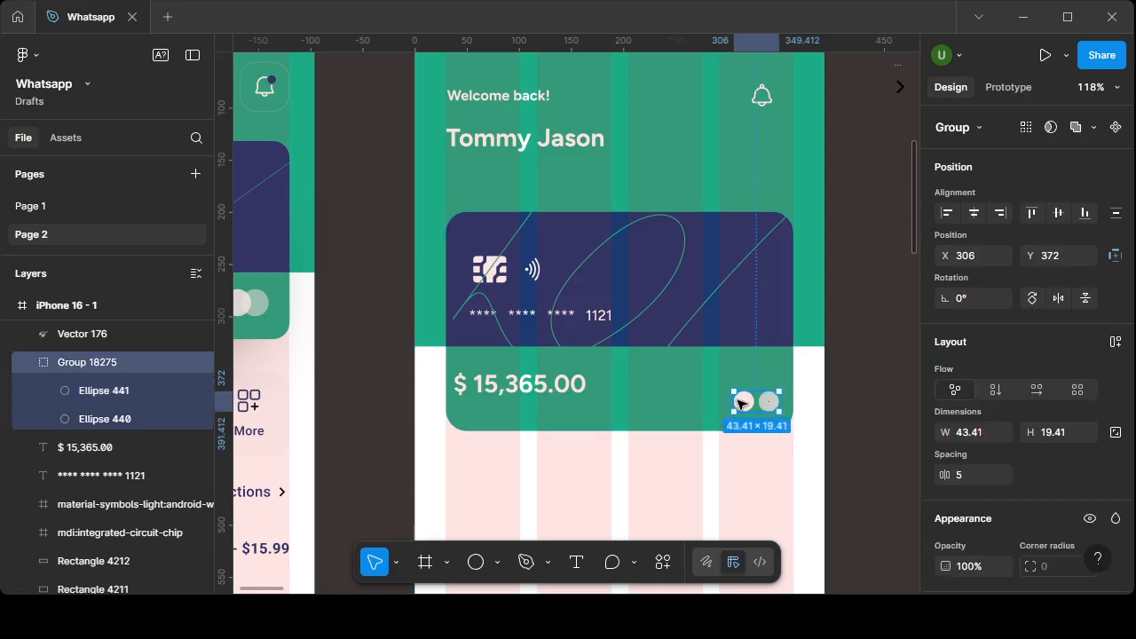
left_click_drag(769, 401, 666, 406)
key("shift+Right")
key("shift+Right")
key("Right")
key("Right")
key("Right")
key("Right")
key("Right")
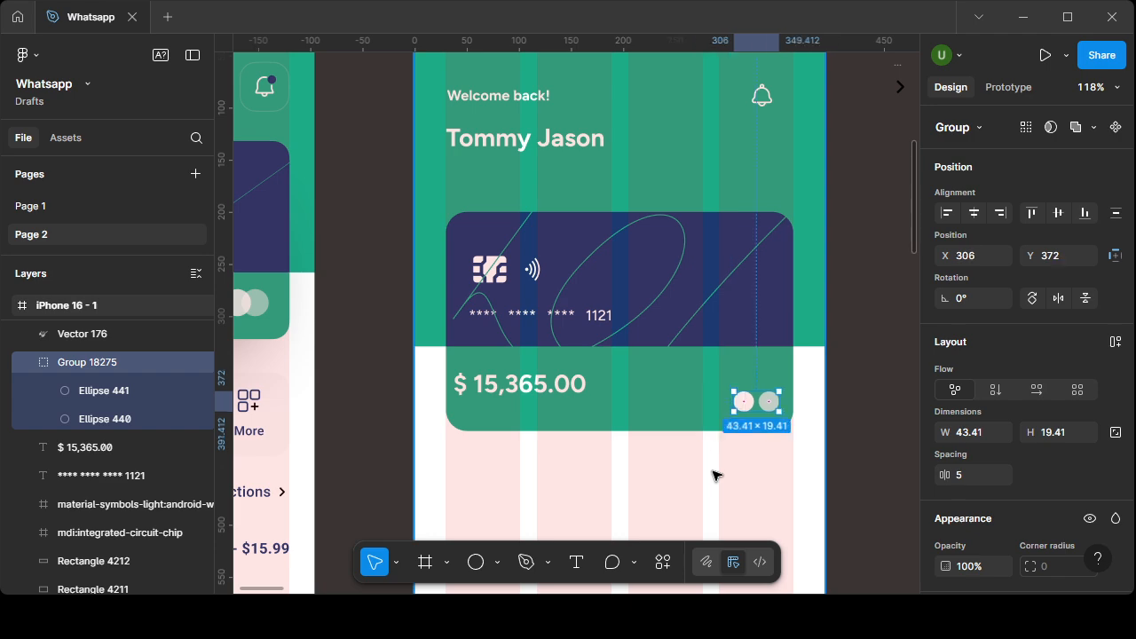
double_click(768, 402)
key("shift+Left")
key("Left")
key("Left")
key("Left")
key("Up")
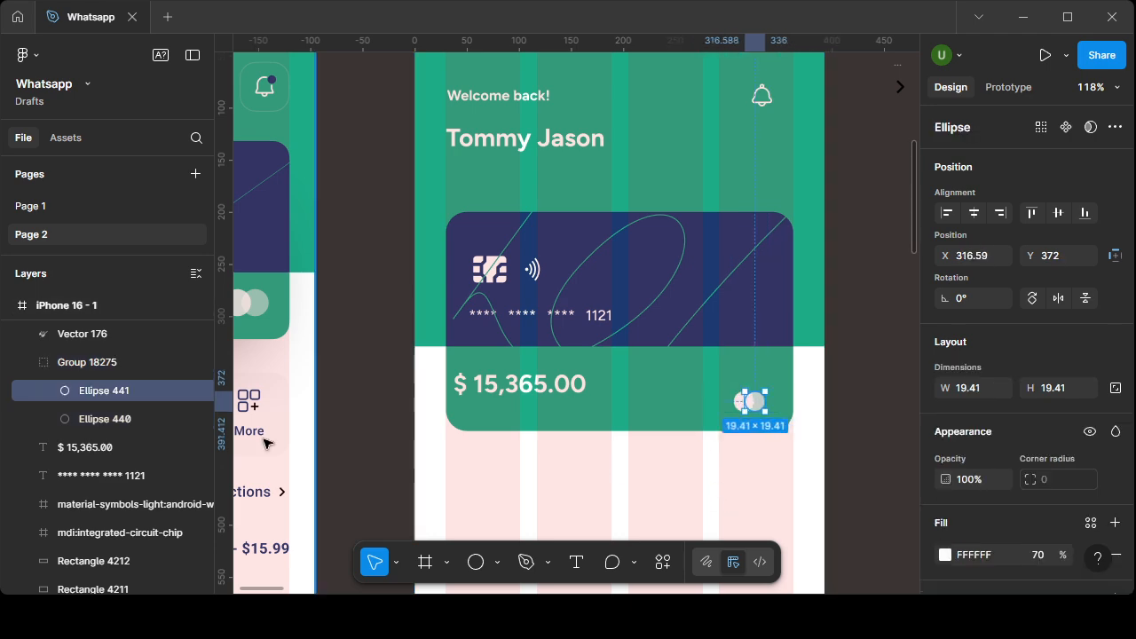
left_click(99, 362)
left_click(29, 362)
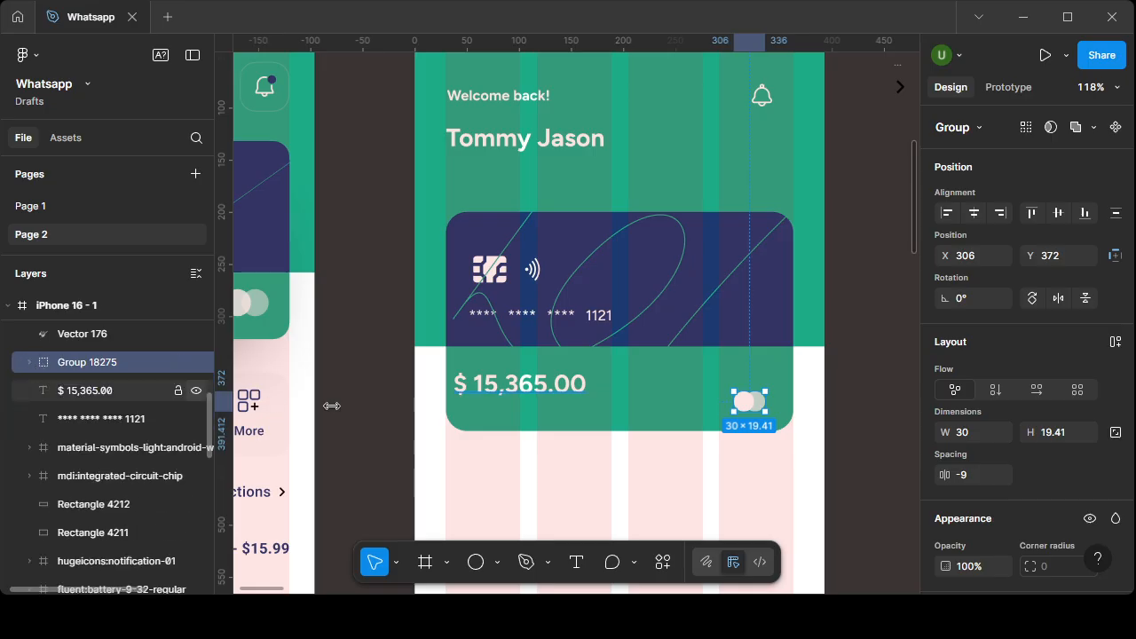
- Drag the circle group's corner to resize it to 39.27 × 25.41
scroll(741, 431, "up", 5, "ctrl")
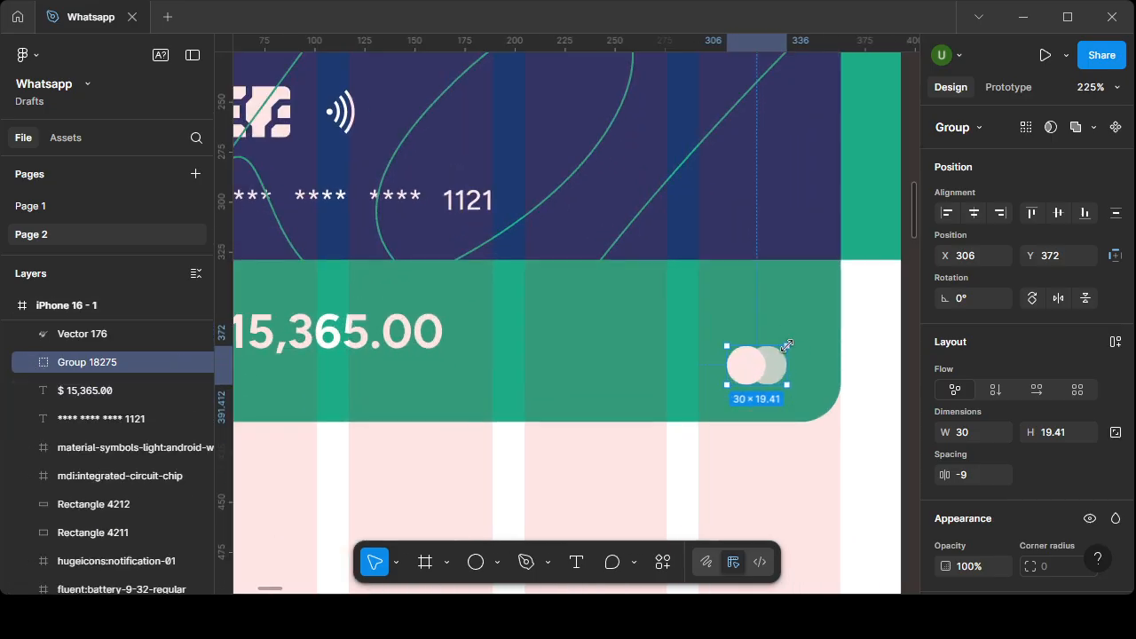
left_click_drag(787, 347, 774, 344)
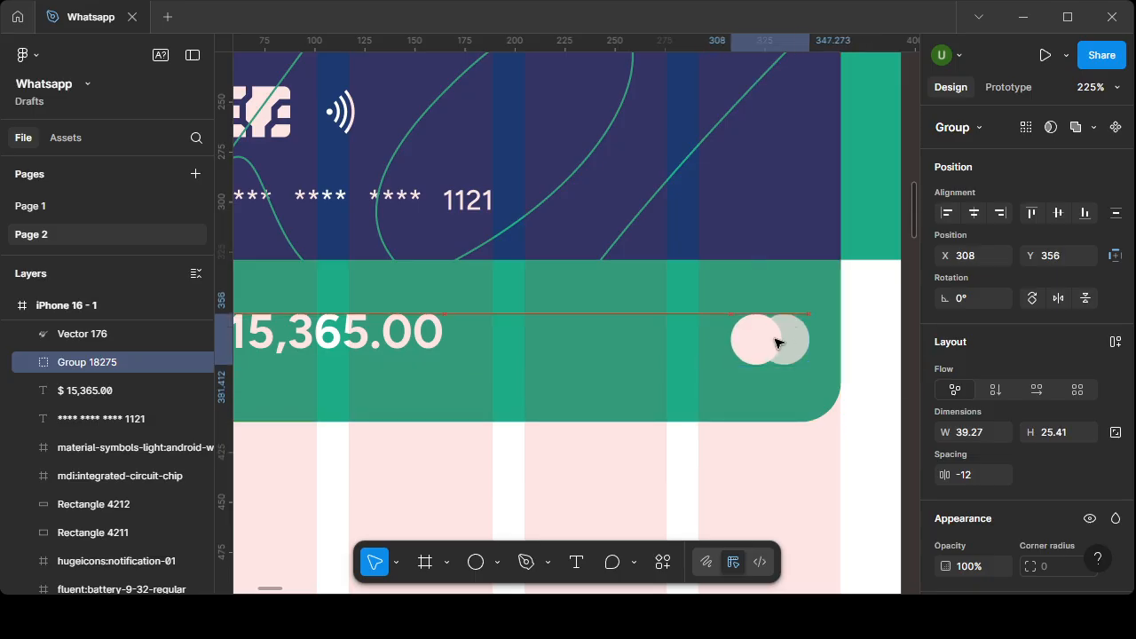
scroll(722, 431, "down", 3, "ctrl")
scroll(618, 456, "down", 2)
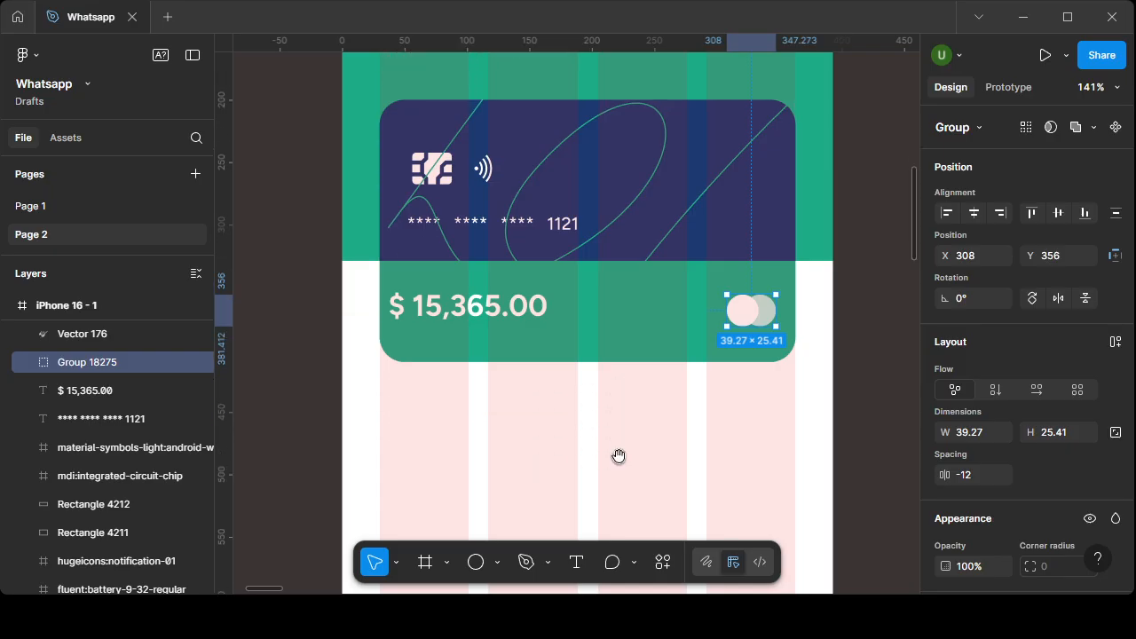
left_click(490, 171)
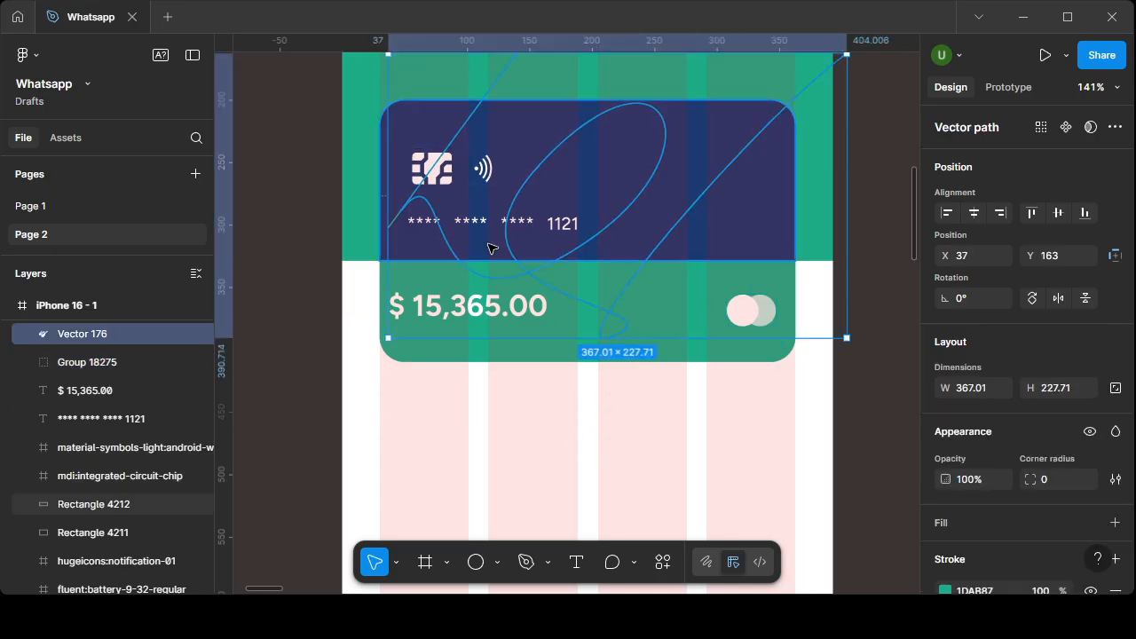
key("Escape")
scroll(503, 355, "up", 4, "ctrl")
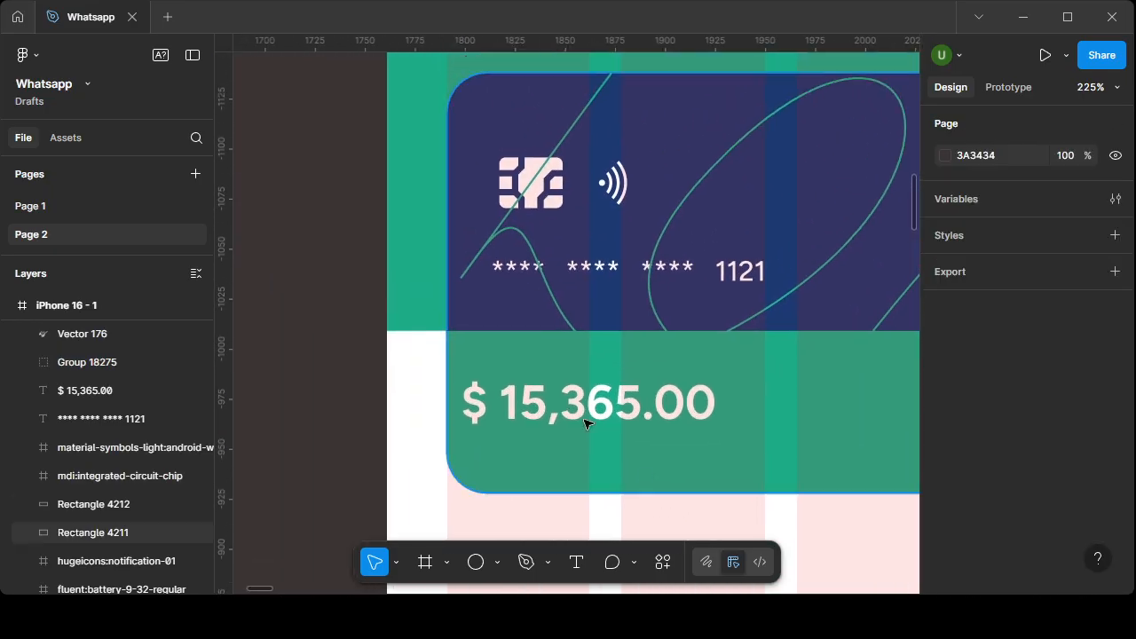
scroll(514, 223, "up", 4, "ctrl")
- Group the card's chip icon and contactless icon with Ctrl+G
left_click(529, 177)
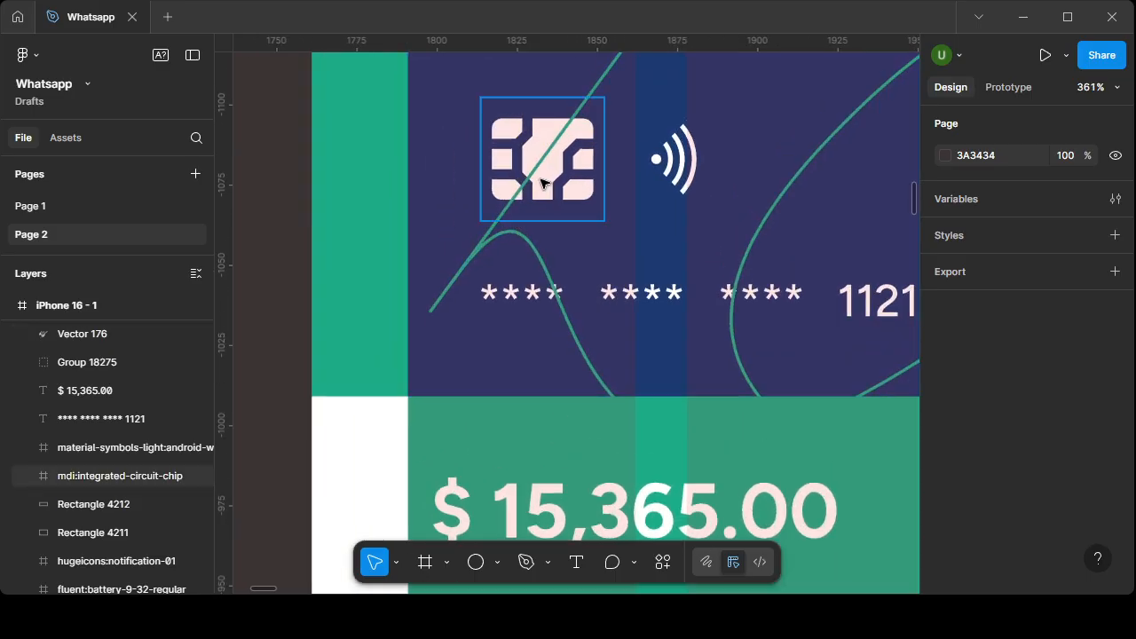
left_click(713, 176, "shift")
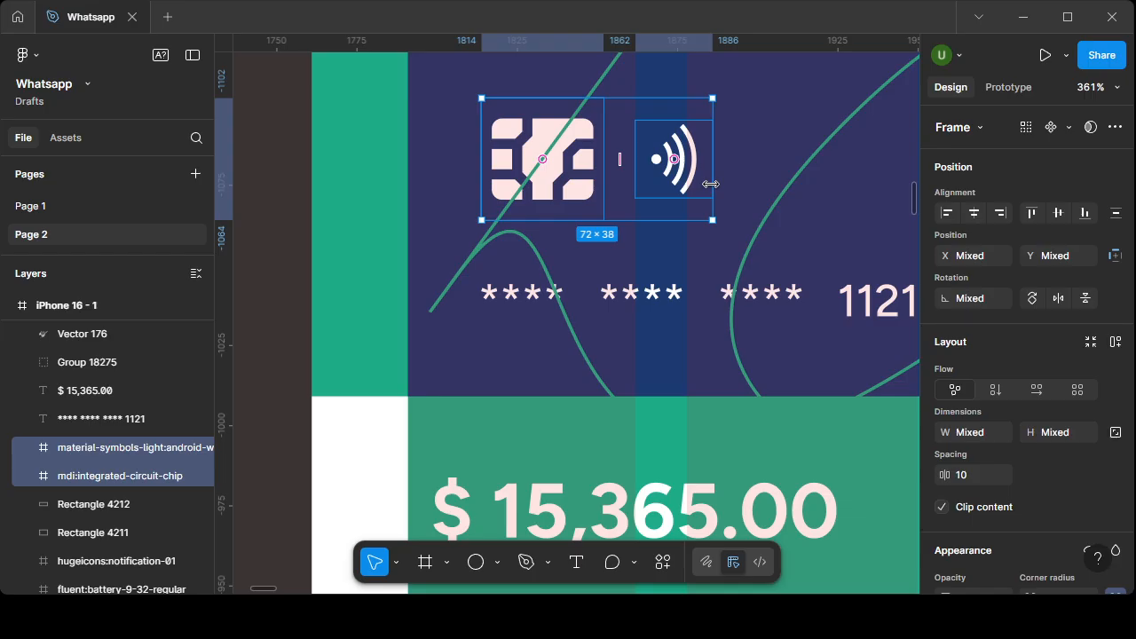
key("ctrl+g")
scroll(662, 236, "down", 8, "ctrl")
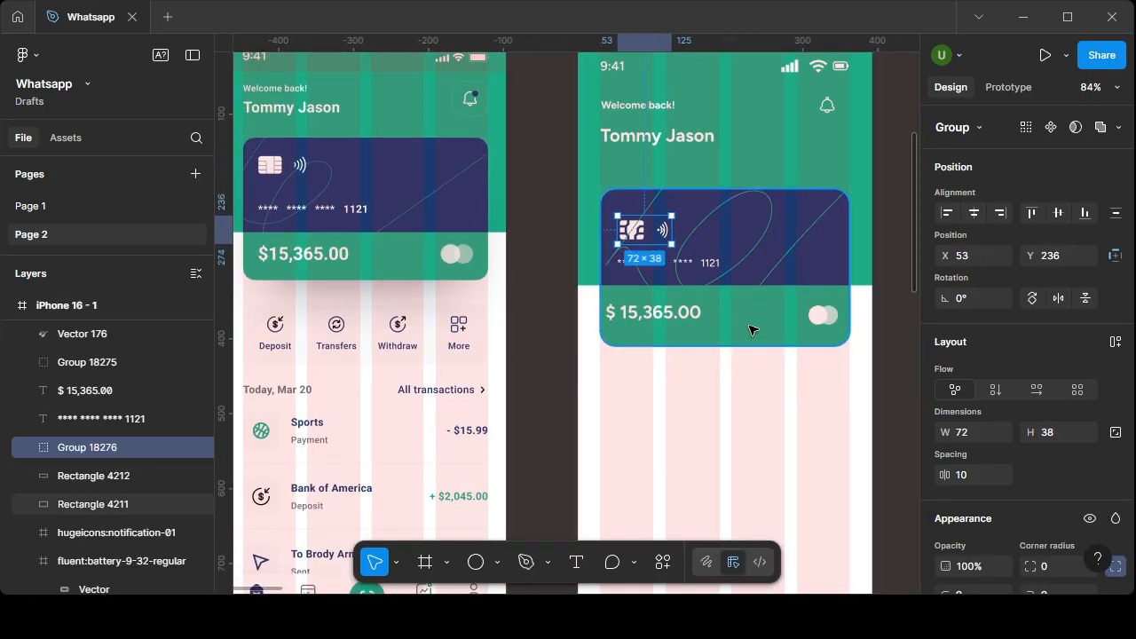
- Try moving the card shape and its line artwork left, then undo
left_click(823, 253)
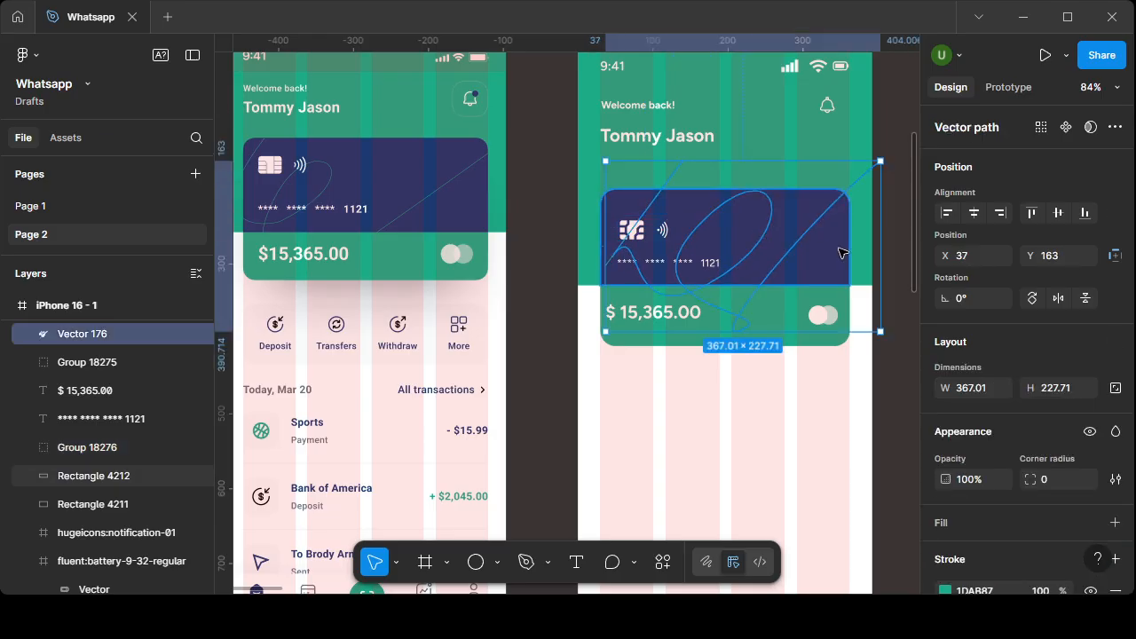
left_click(841, 253, "shift")
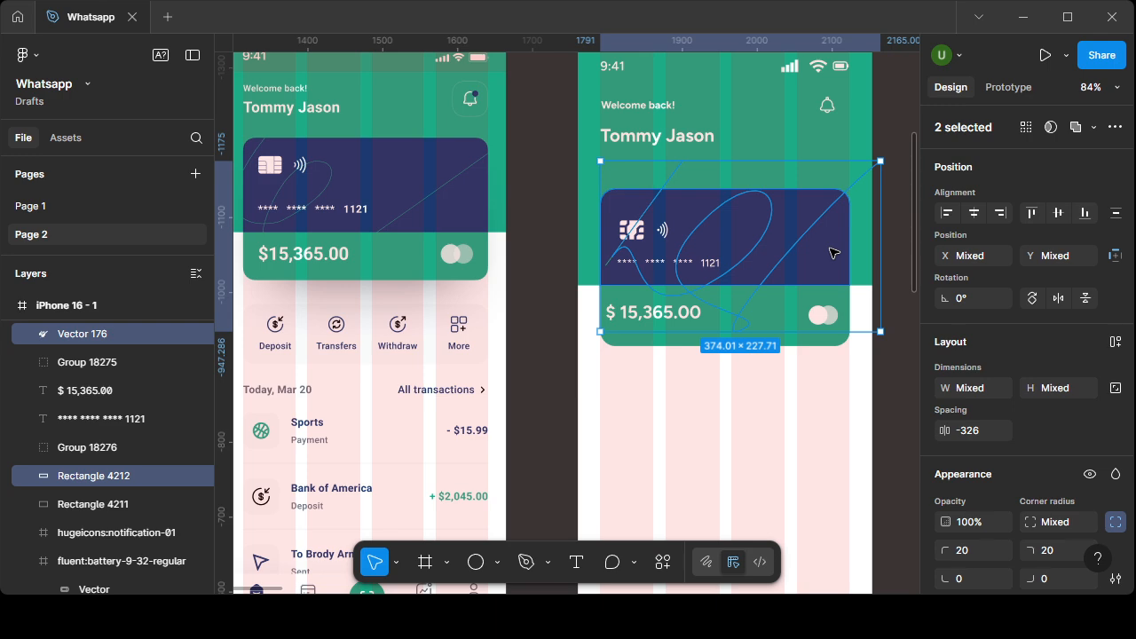
left_click_drag(838, 268, 794, 278)
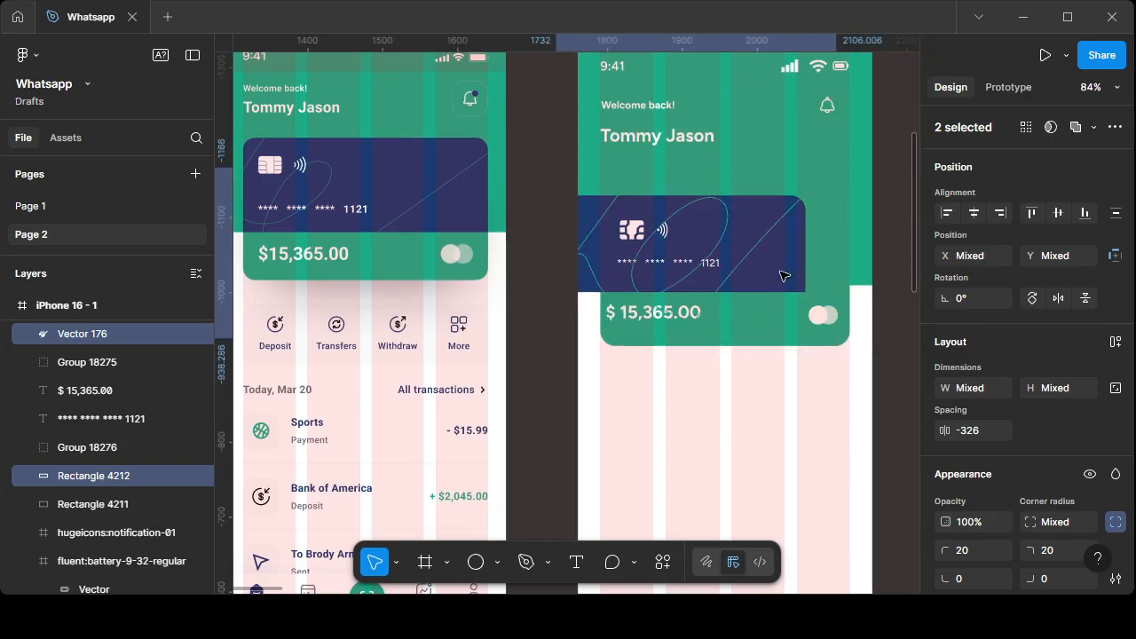
key("ctrl+z")
- Select the $ 15,365.00 balance text together with the circle logo group
left_click(740, 393)
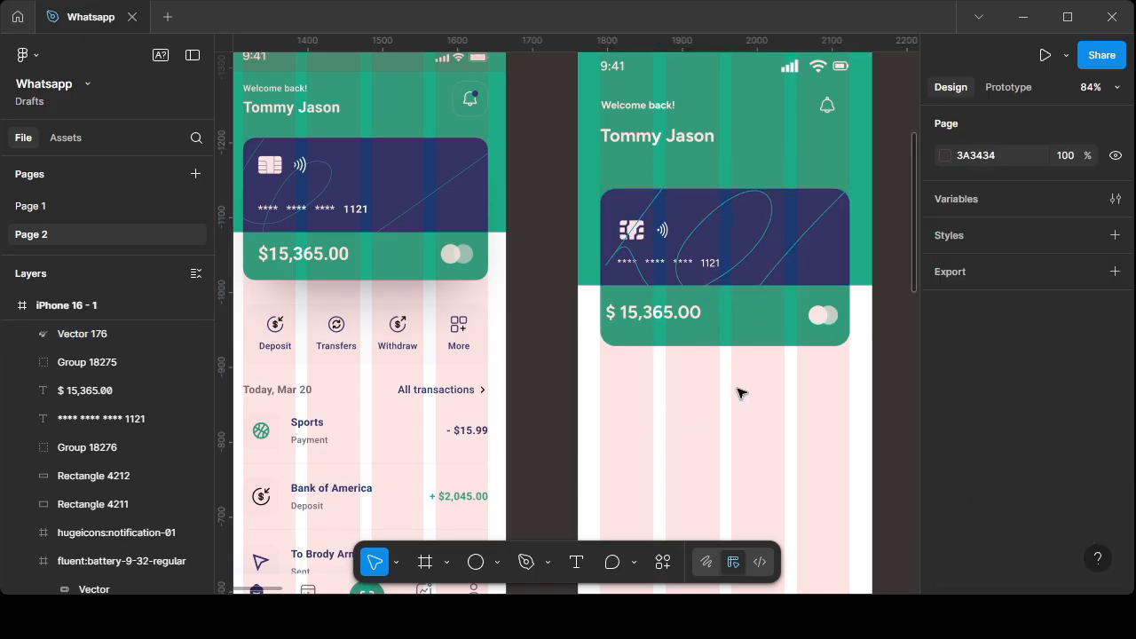
left_click(666, 312)
left_click(824, 316, "shift")
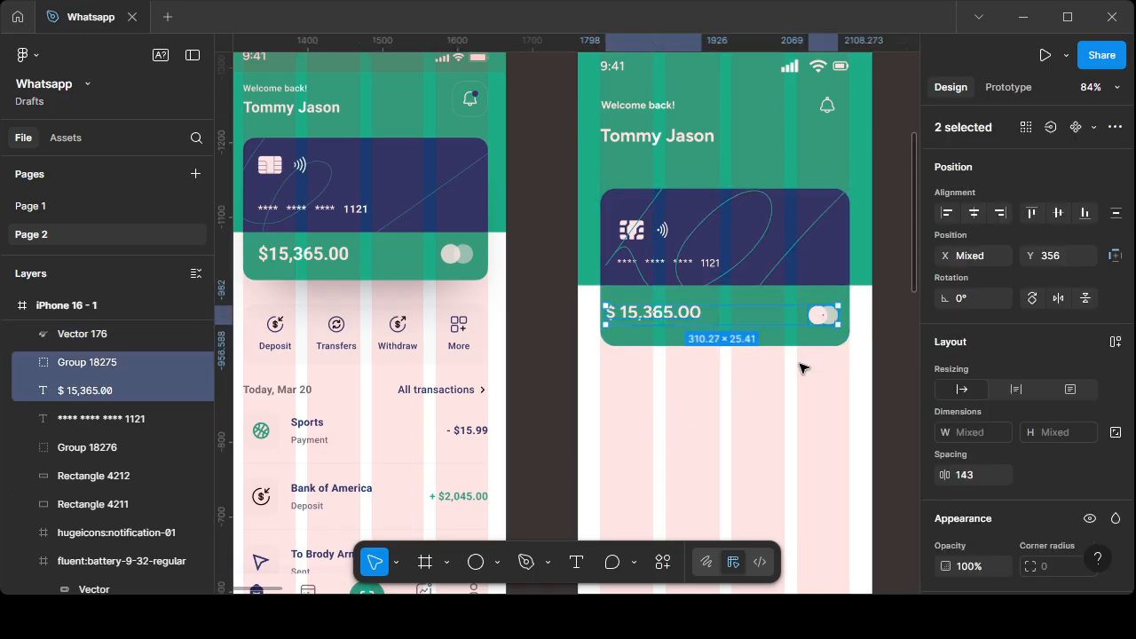
- Align and group the balance with the circles, and the card number with the chip icons
left_click(1064, 216)
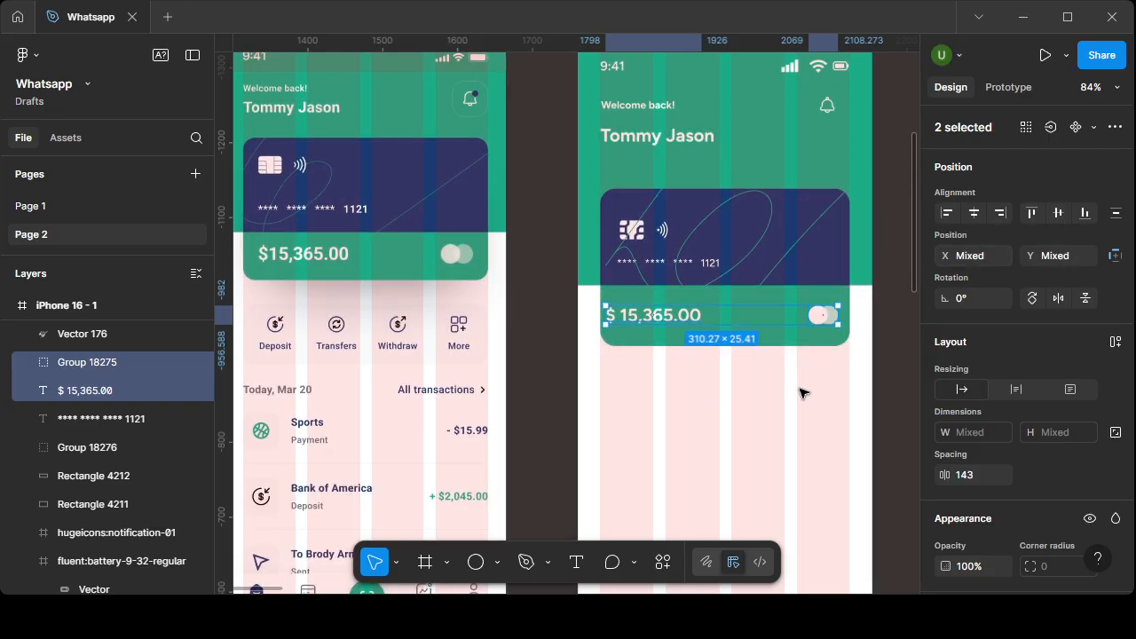
key("ctrl+g")
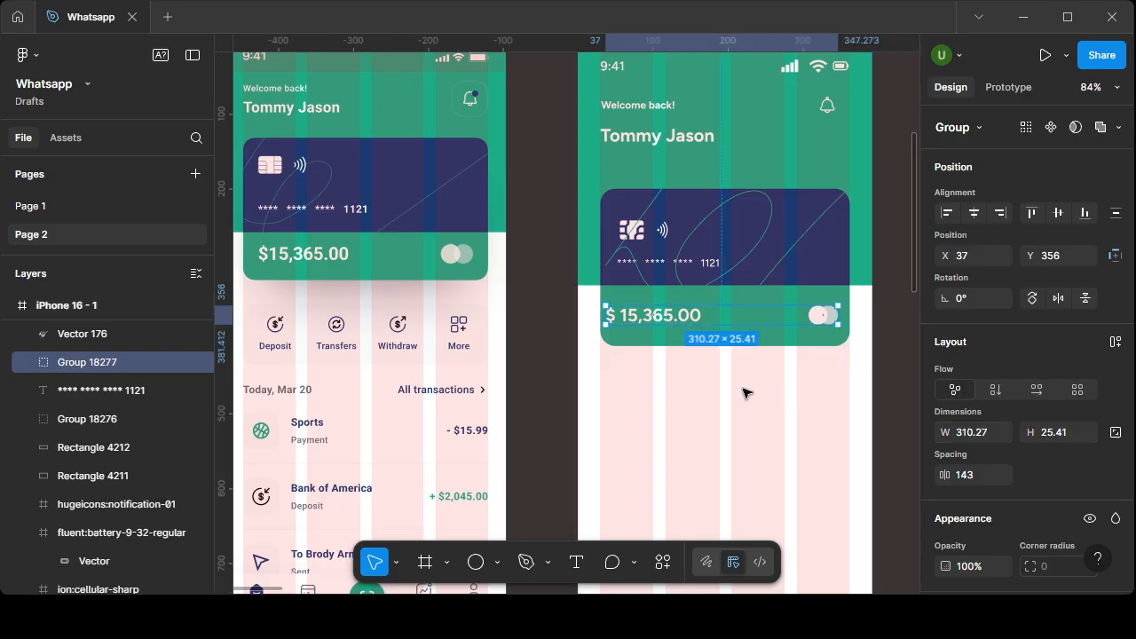
left_click(623, 259)
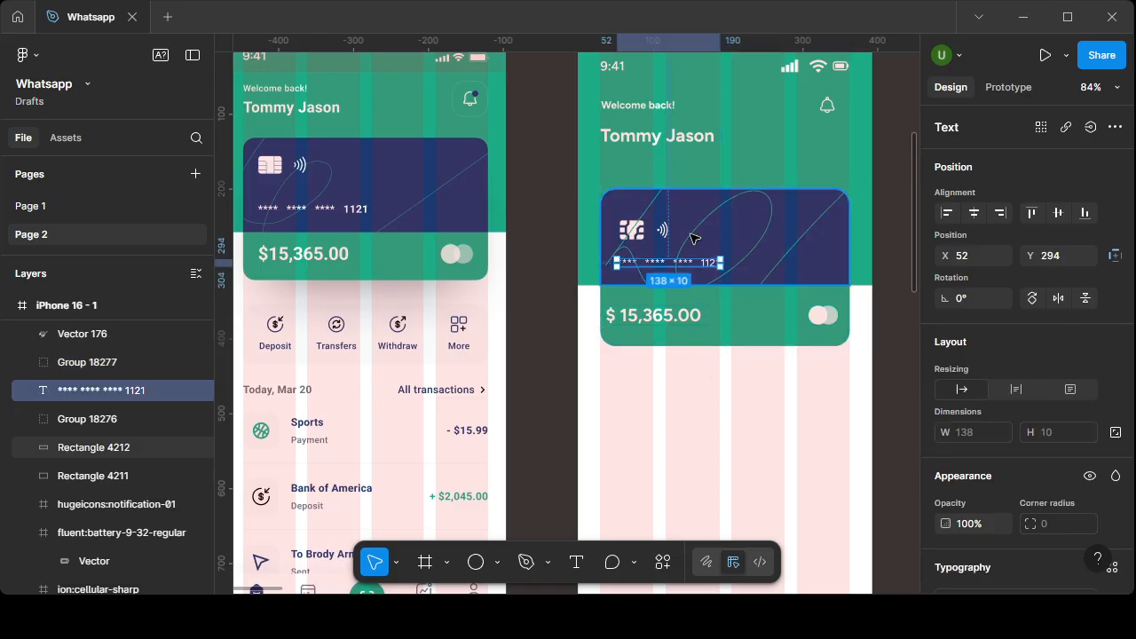
left_click(646, 238, "shift")
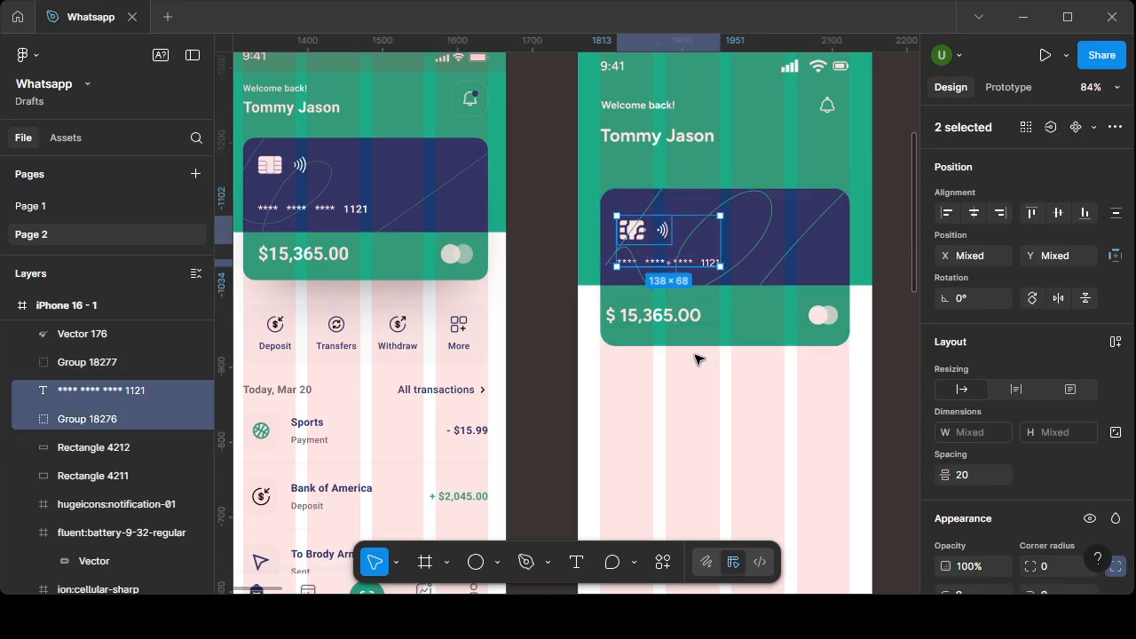
left_click(947, 213)
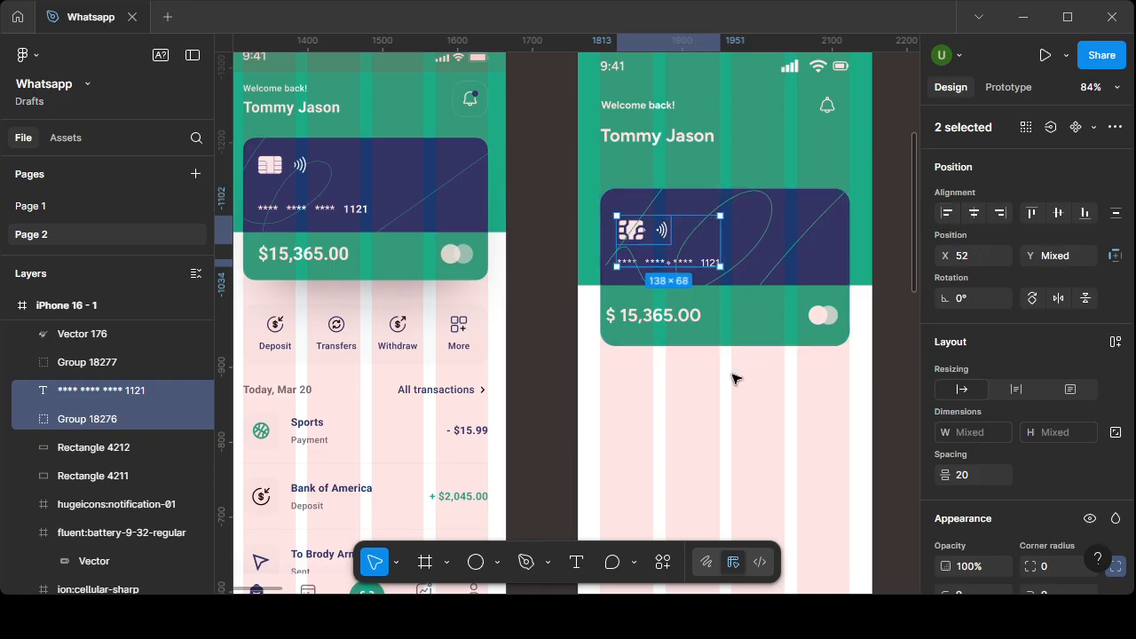
key("ctrl+g")
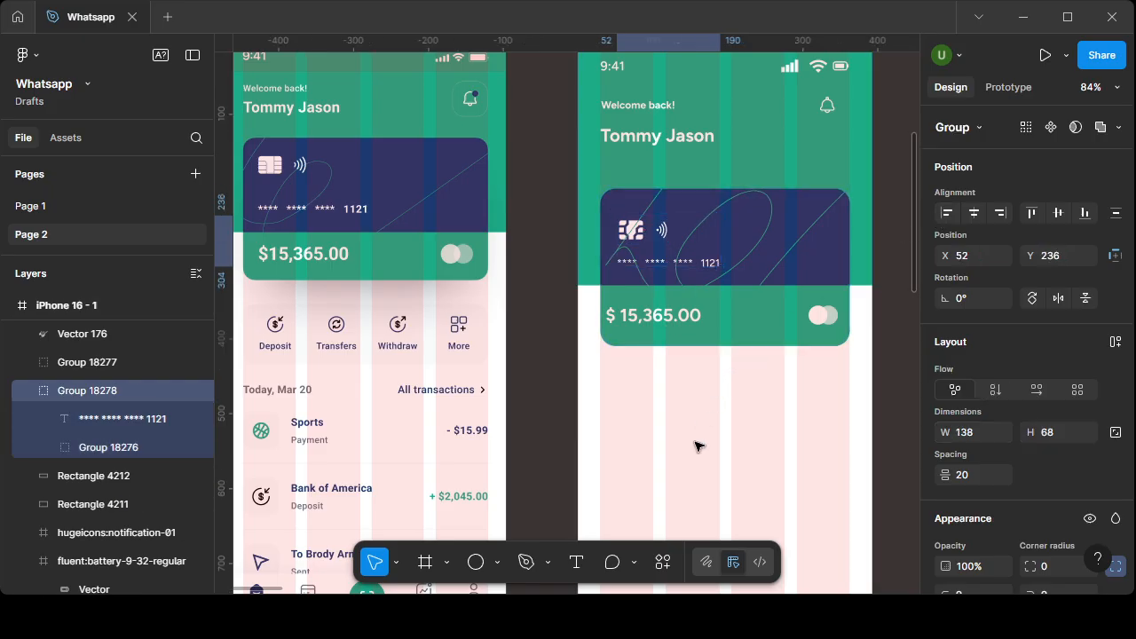
- Resize the amount group and text box so $ 15,365.00 fits one line, inset from the edge
scroll(657, 317, "up", 3)
left_click(621, 319)
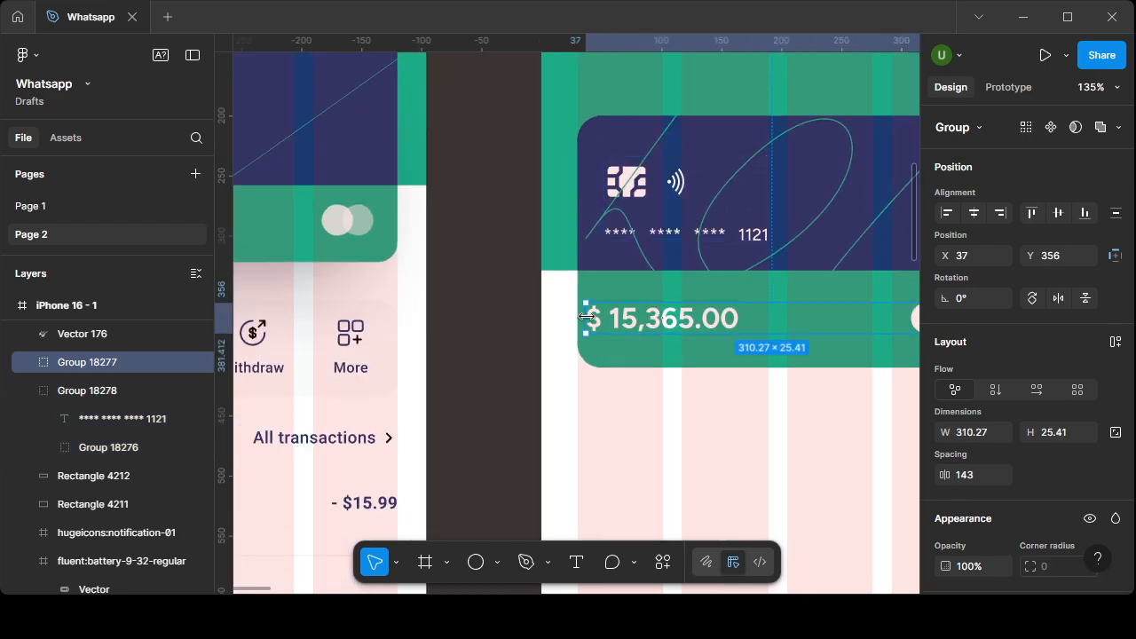
left_click_drag(586, 317, 610, 316)
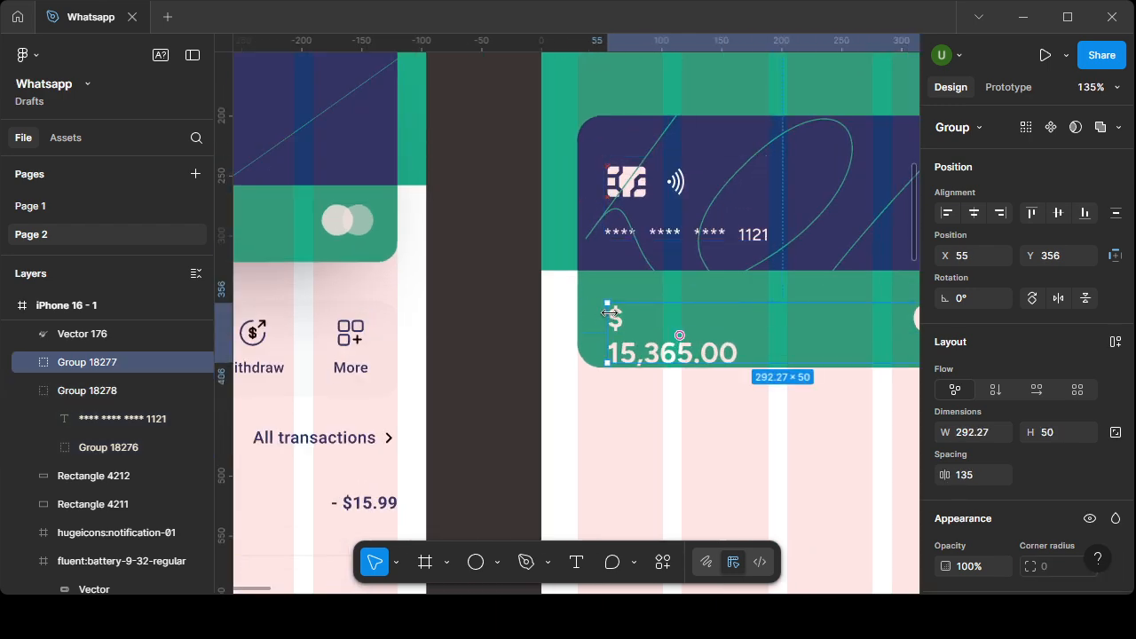
double_click(644, 350)
mouse_move(758, 341)
left_mouse_down()
mouse_move(786, 318)
mouse_move(770, 335)
left_mouse_up()
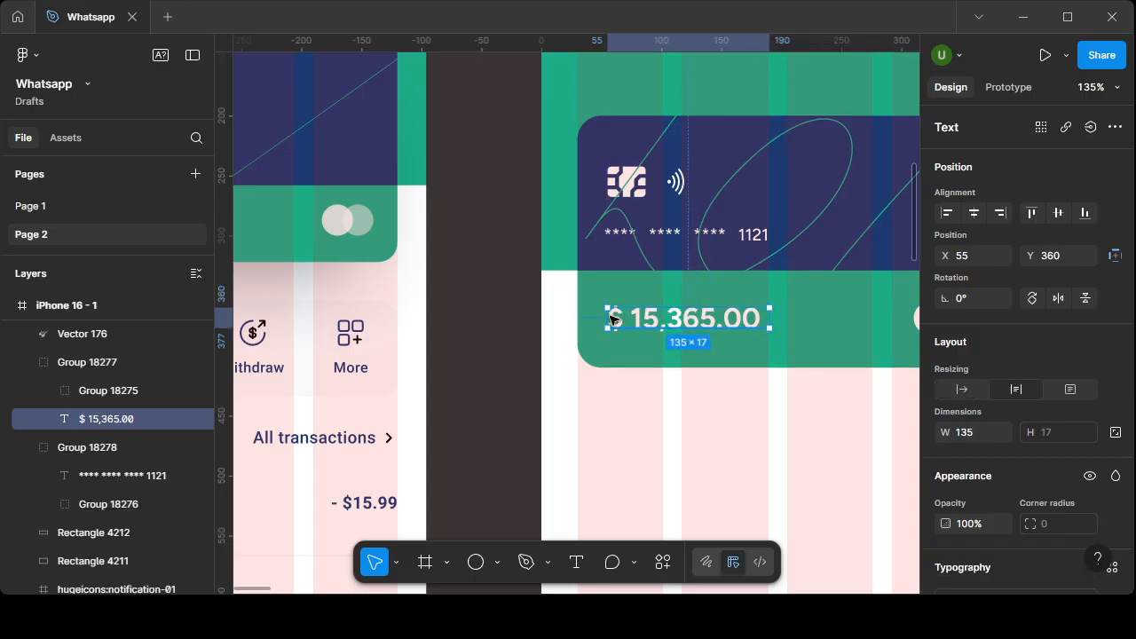
mouse_move(598, 317)
left_mouse_down()
mouse_move(587, 316)
mouse_move(608, 317)
left_mouse_up()
left_click(619, 433)
- Collapse the layer tree and select the card's dark background rectangle
scroll(619, 432, "down", 5)
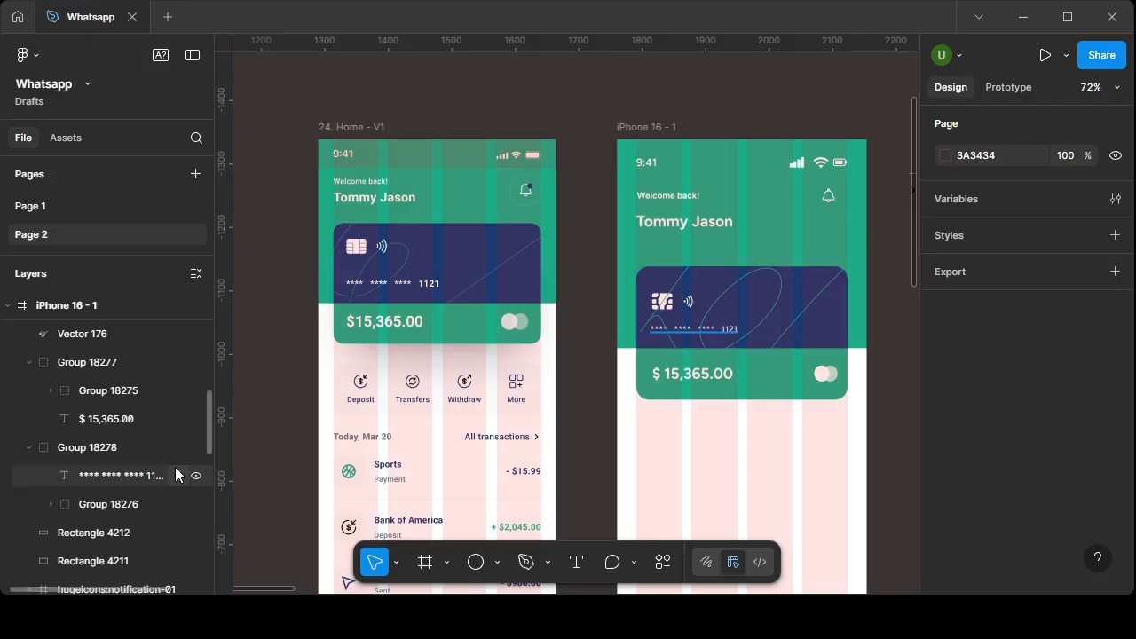
left_click(197, 274)
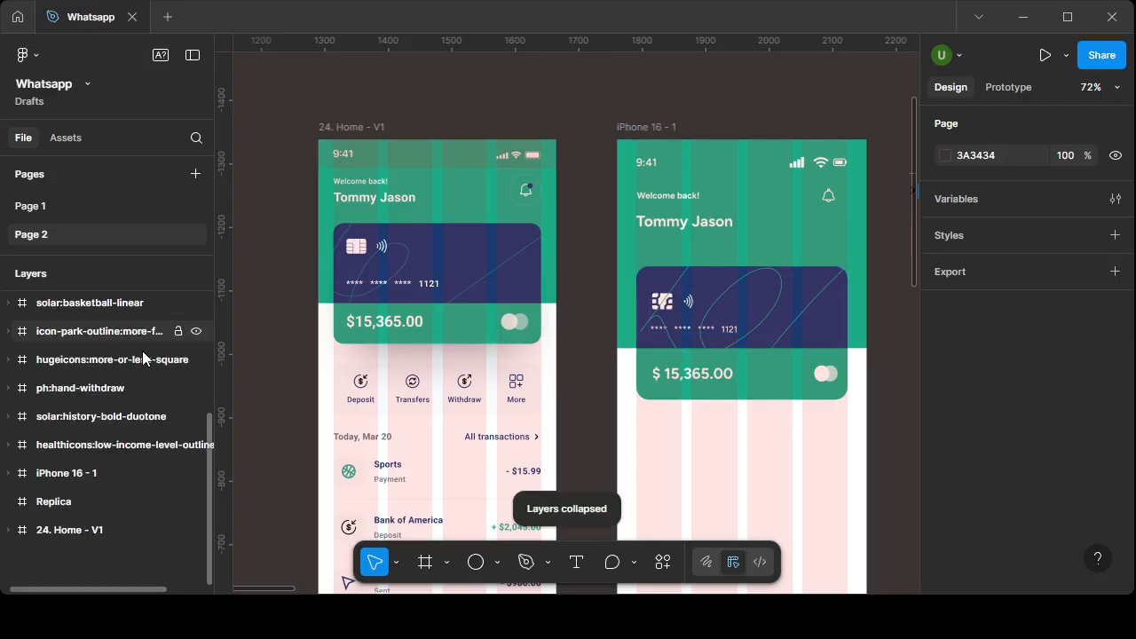
left_click(701, 290)
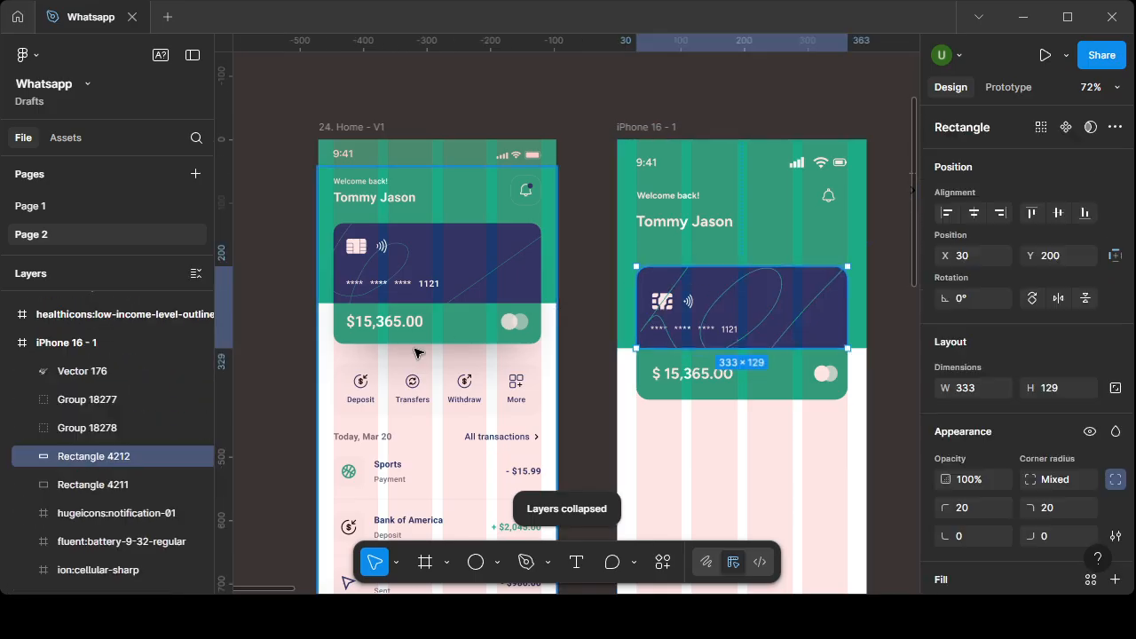
- Group the chip/number group, card rectangles, curved line and amount group together
left_click(27, 428)
left_click(29, 428)
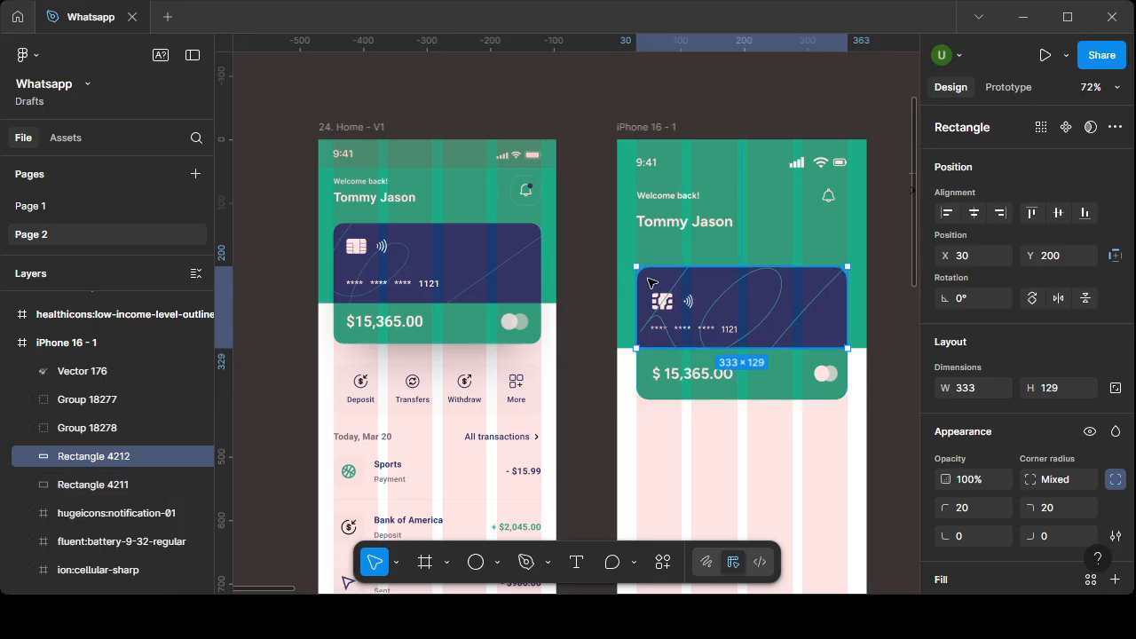
left_click(670, 314)
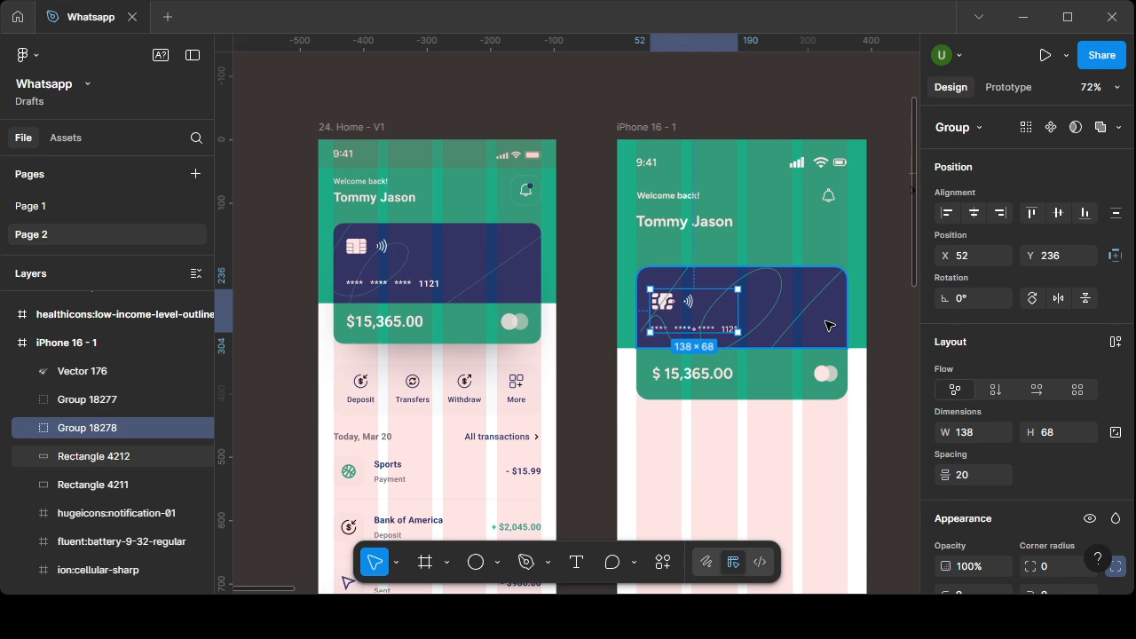
left_click(828, 326, "shift")
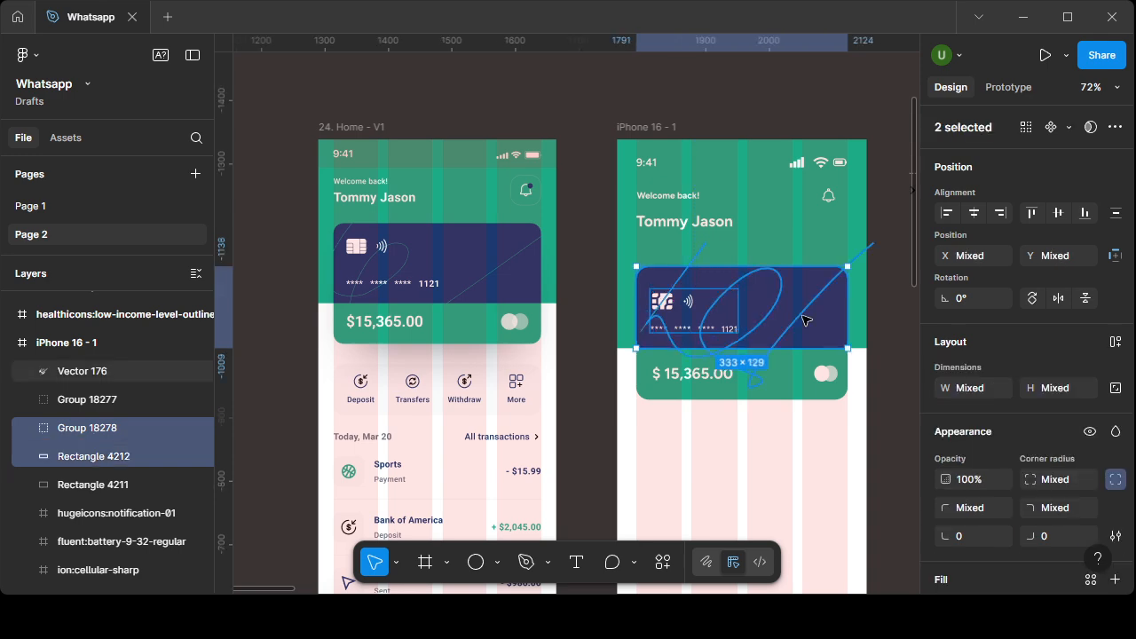
left_click(805, 320, "shift")
left_click(692, 380, "shift")
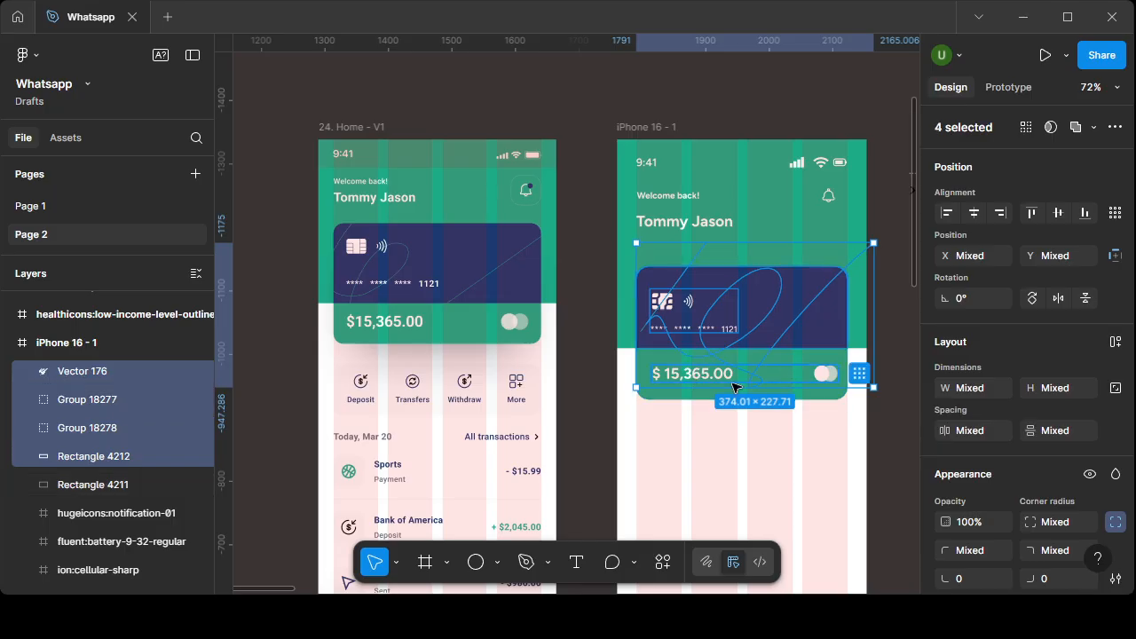
left_click(799, 395, "shift")
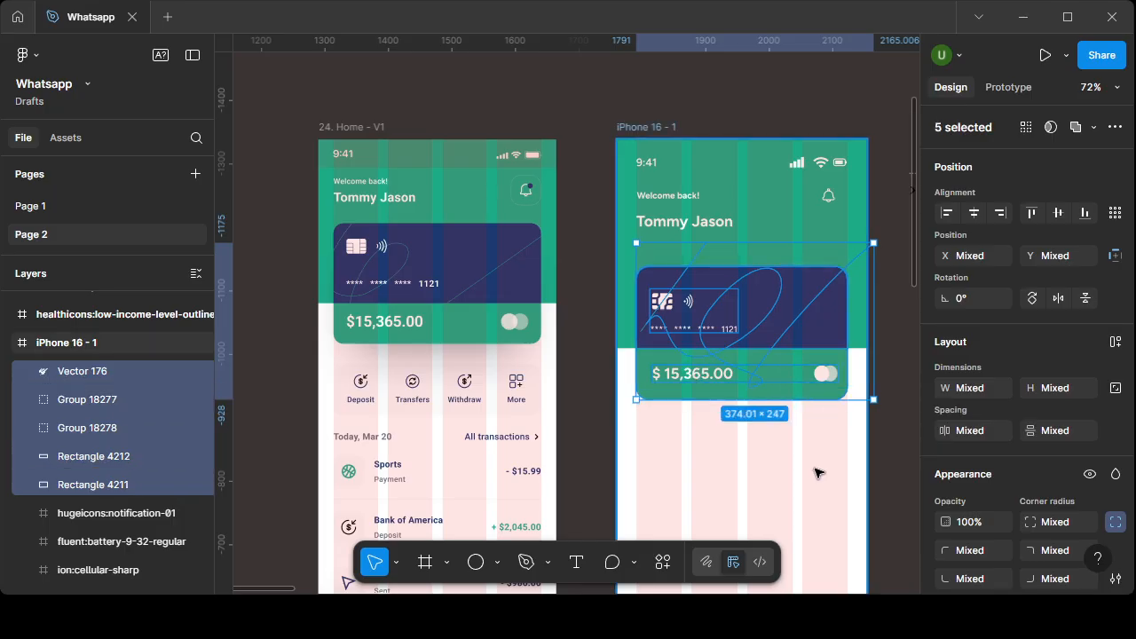
key("ctrl+g")
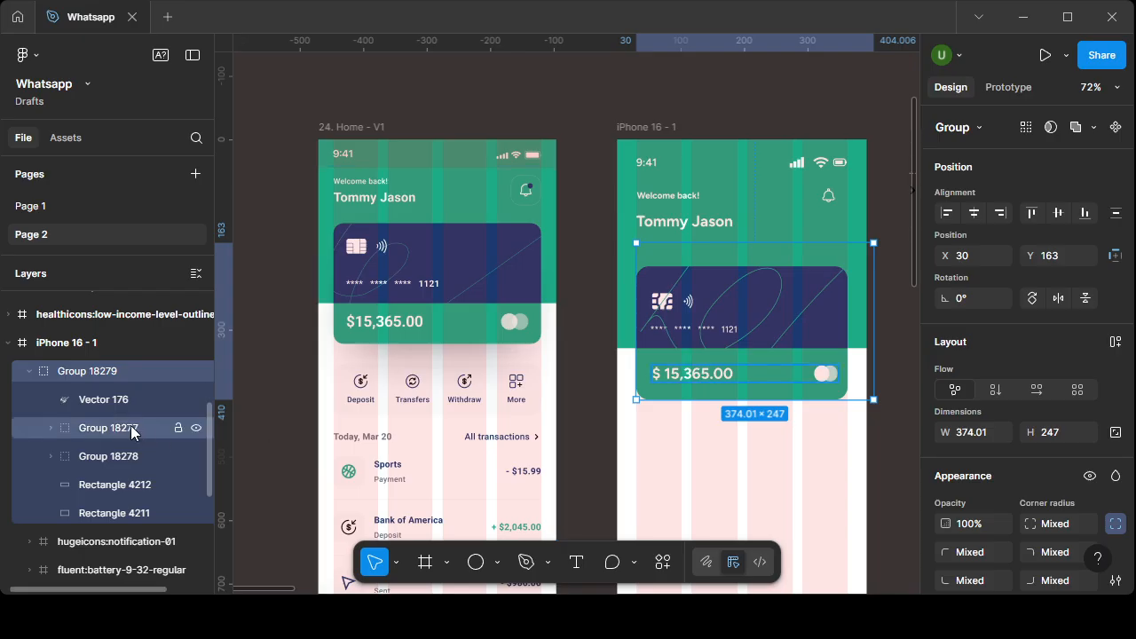
- Rename the new group card' and move it lower in the phone frame
left_click(32, 371)
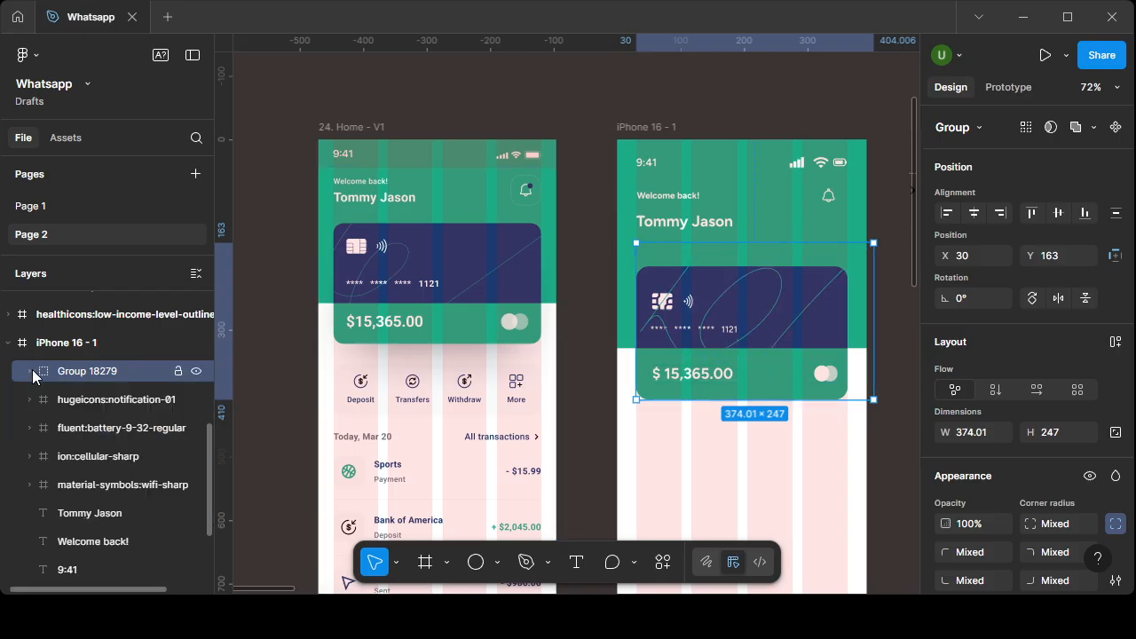
double_click(106, 371)
type("card")
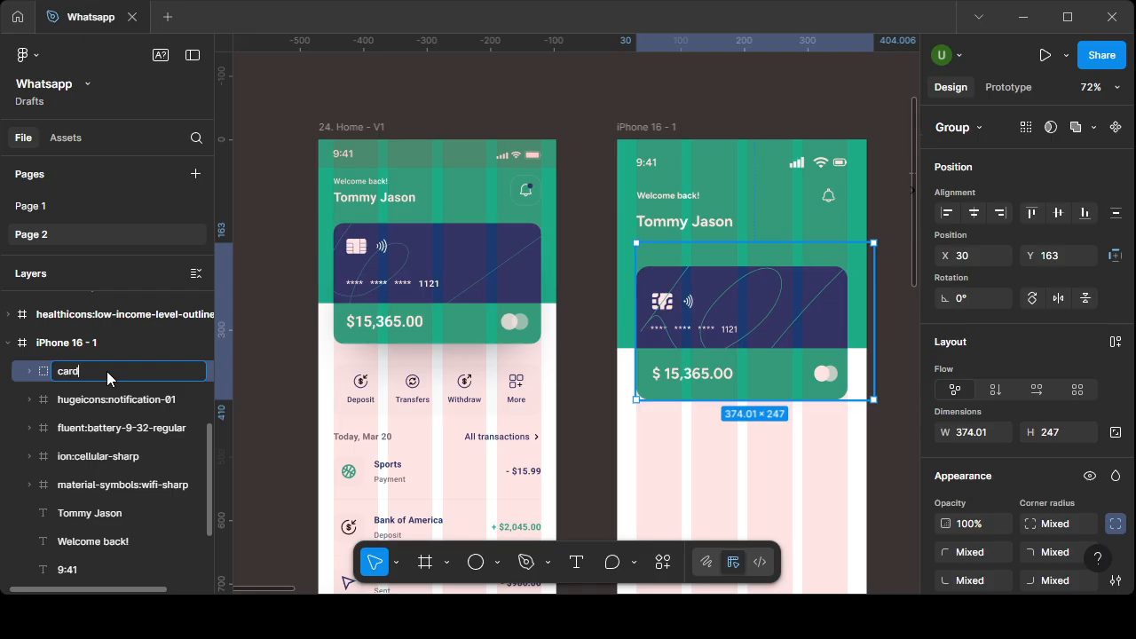
type("'")
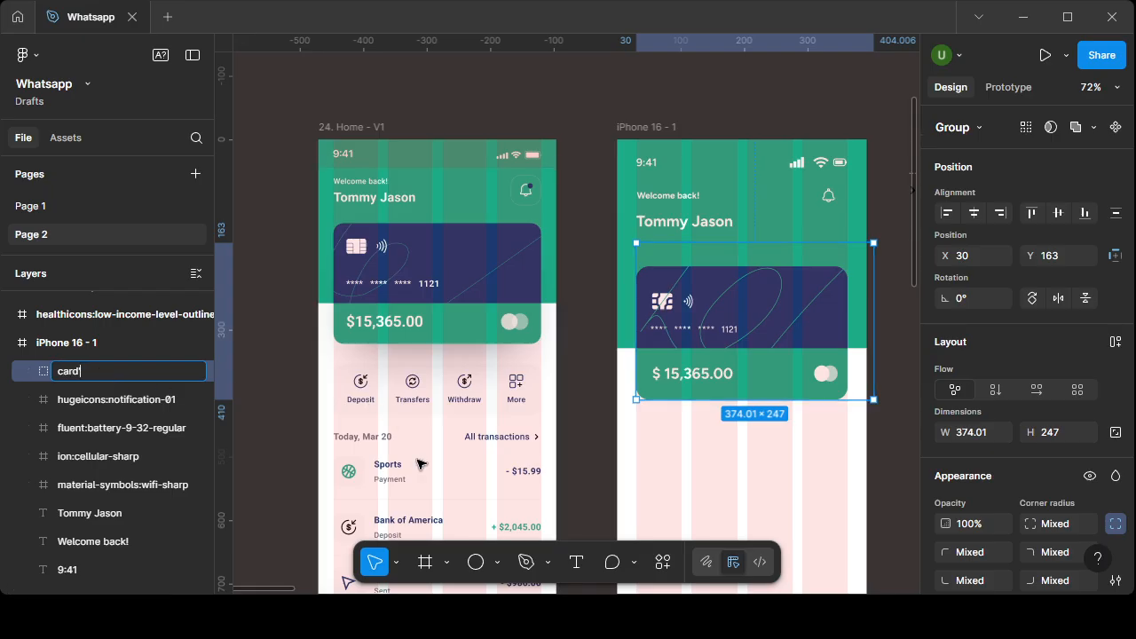
left_click(794, 475)
left_click_drag(763, 339, 750, 471)
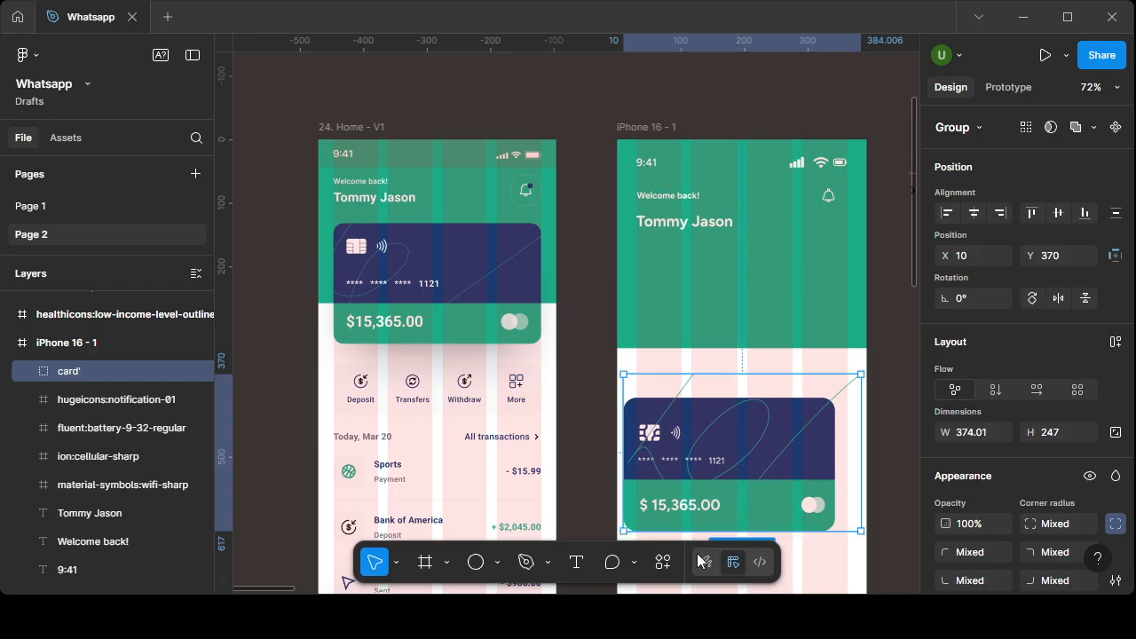
- Drag Vector 176's endpoints down onto the card so the curved line stays within it
left_click(529, 568)
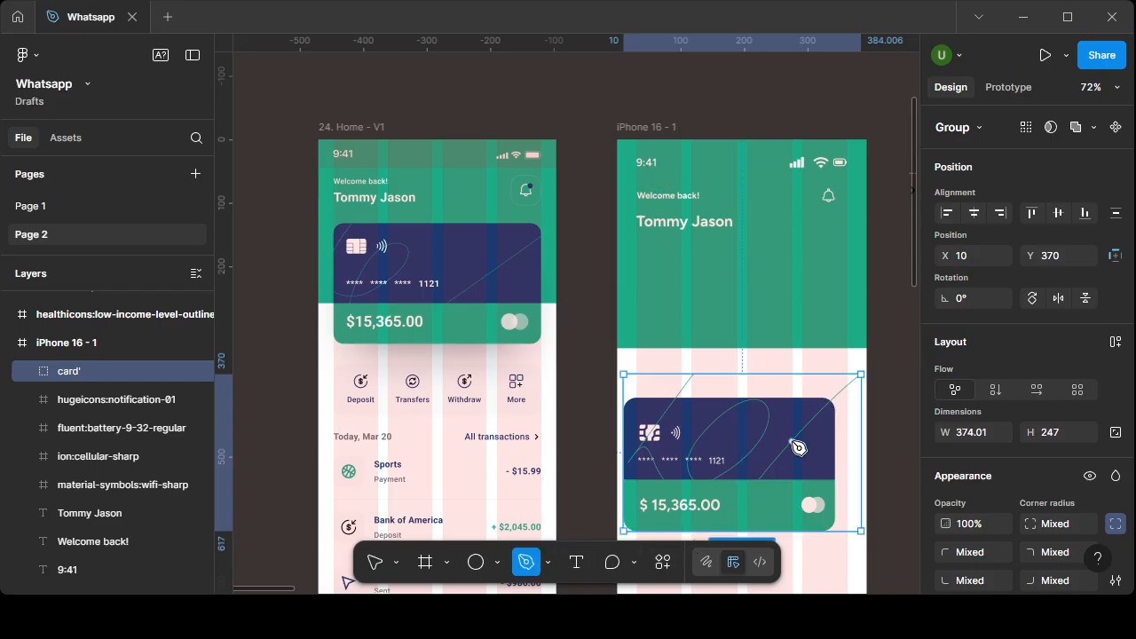
left_click(374, 561)
double_click(841, 397)
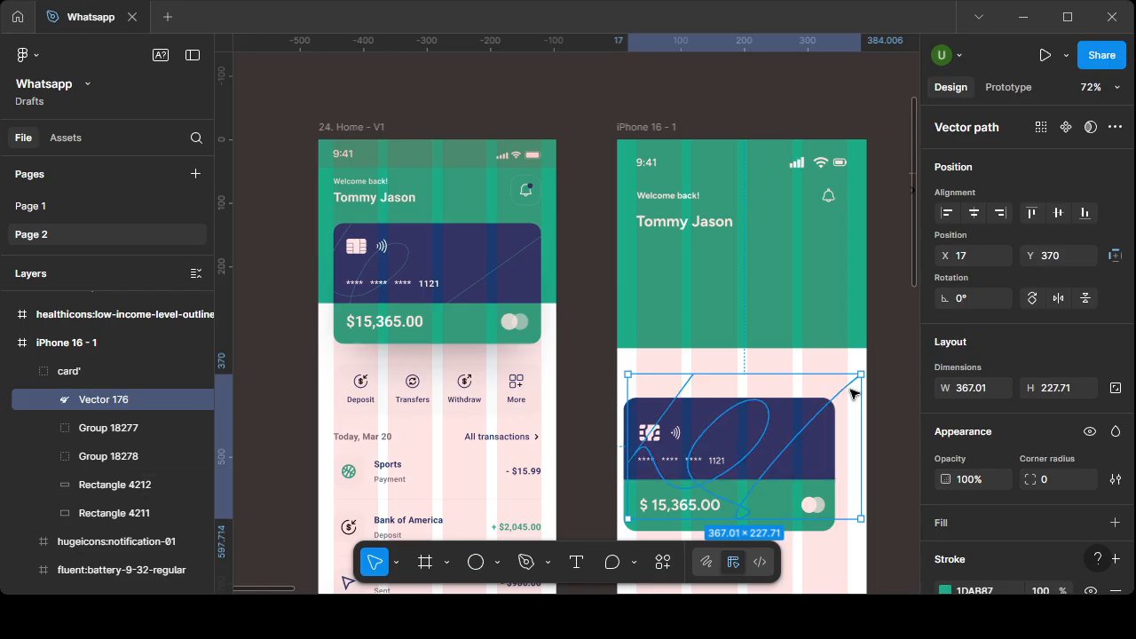
double_click(843, 394)
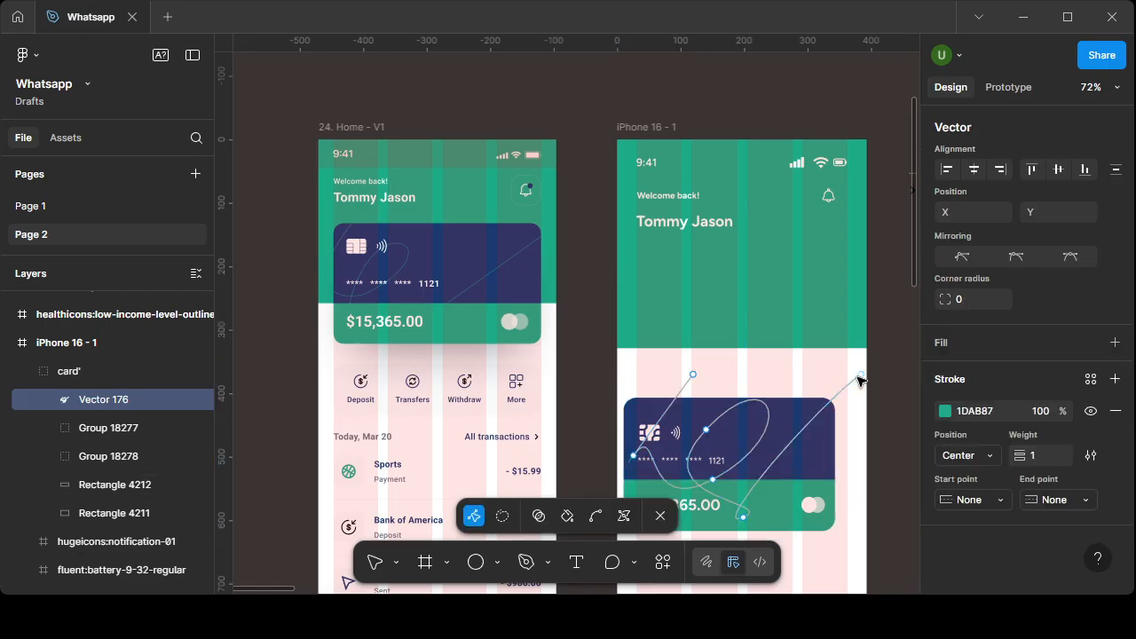
left_click_drag(859, 376, 825, 405)
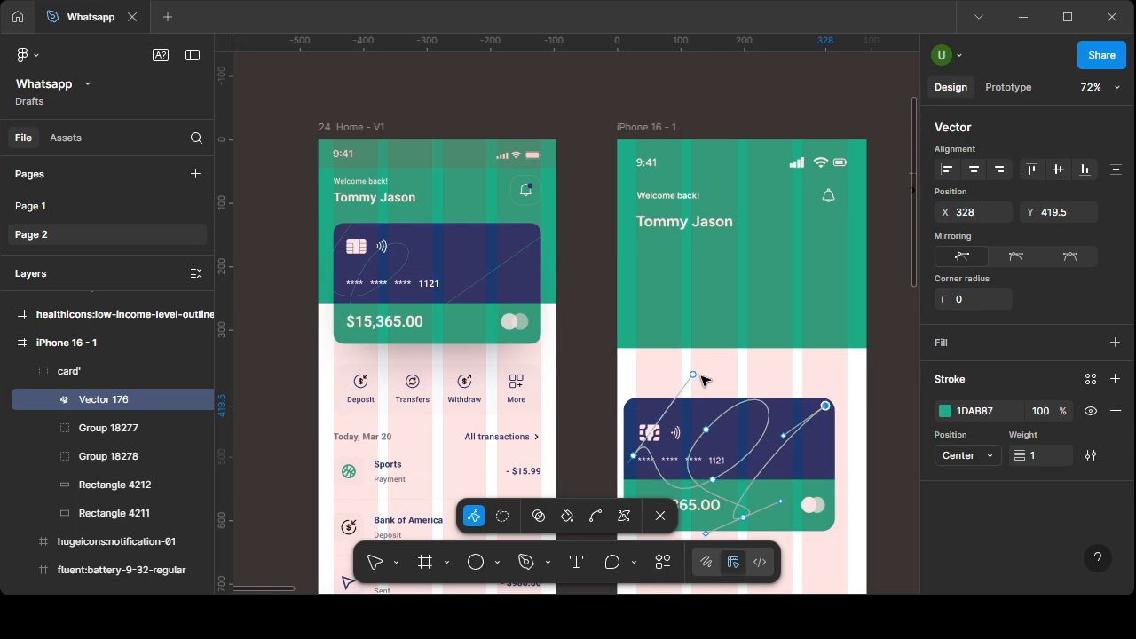
left_click_drag(697, 380, 701, 408)
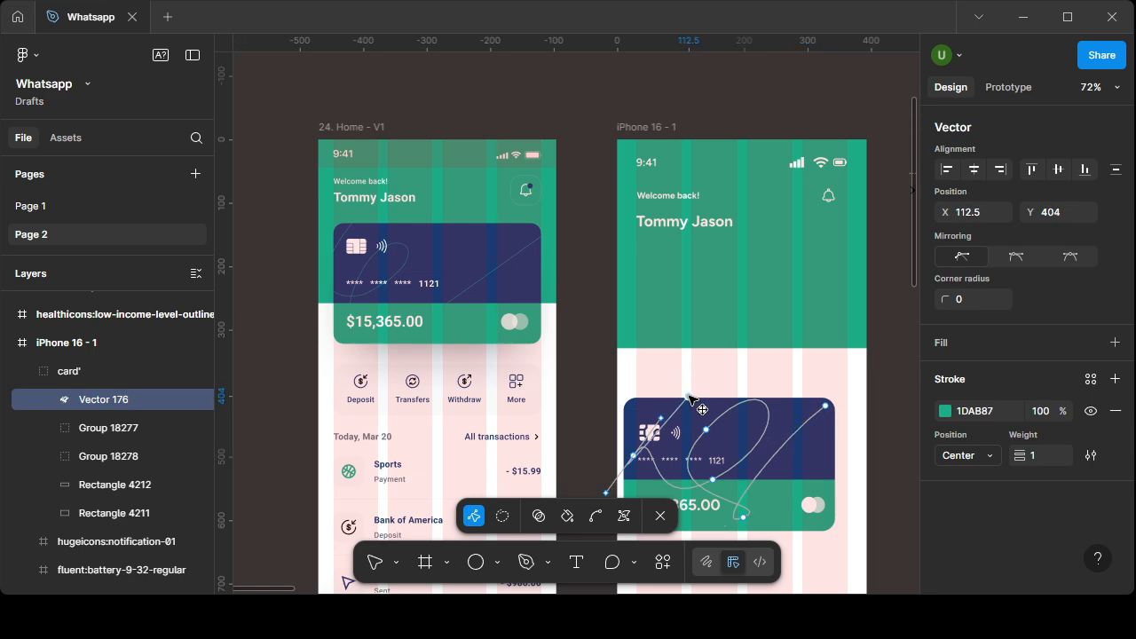
left_click(659, 521)
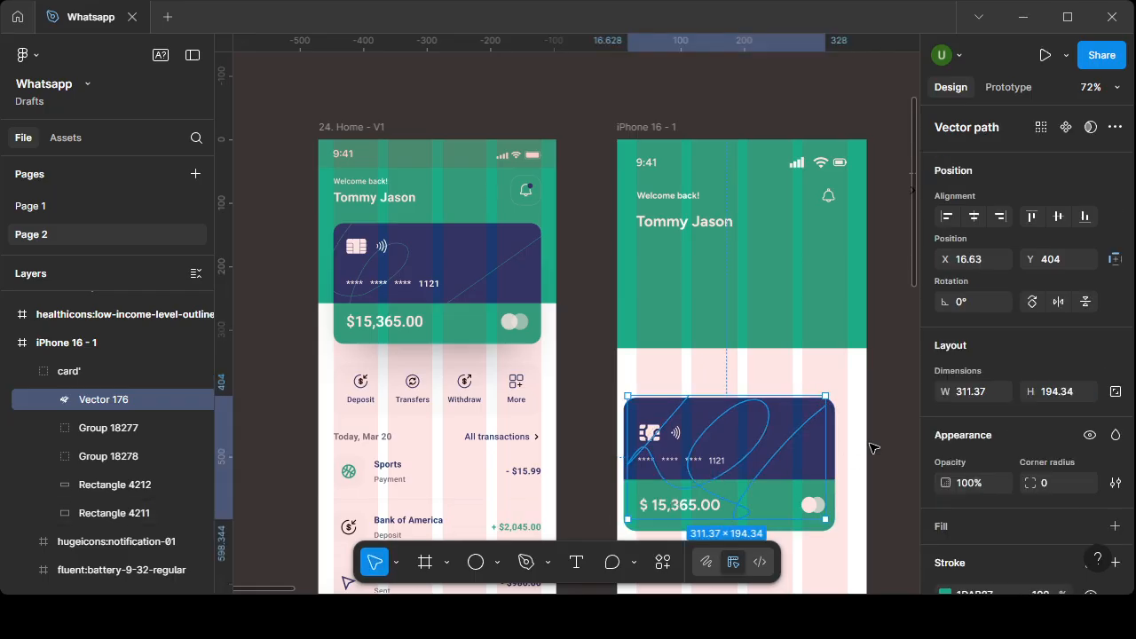
- Reposition the card' group to X 3, Y 407 in the phone frame
left_click(872, 448)
left_click_drag(803, 444, 783, 489)
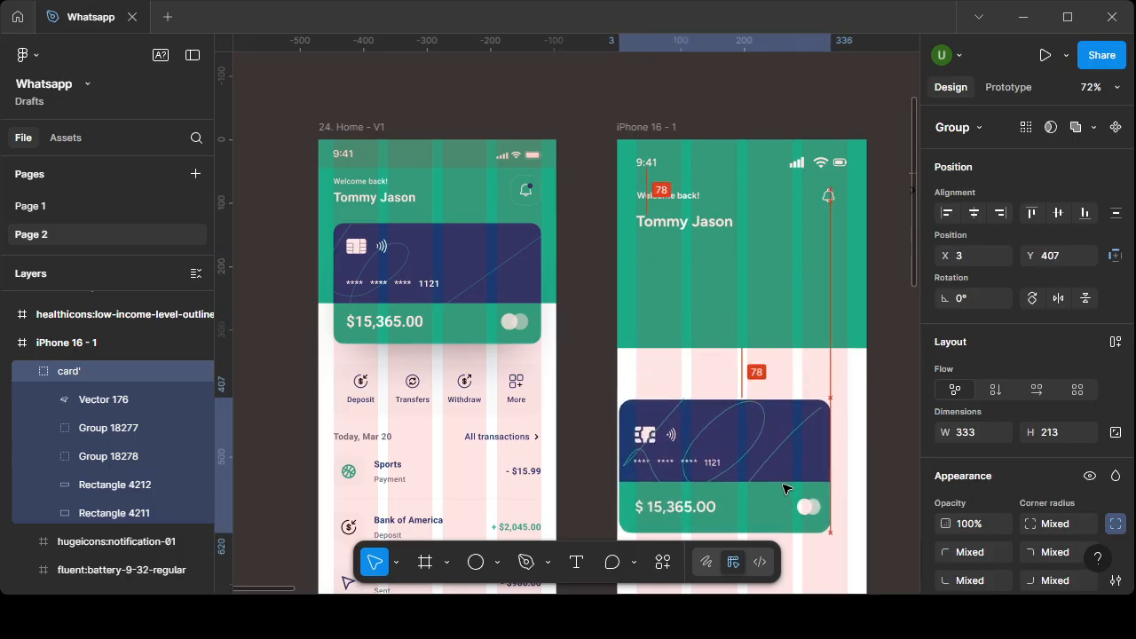
left_click(756, 320)
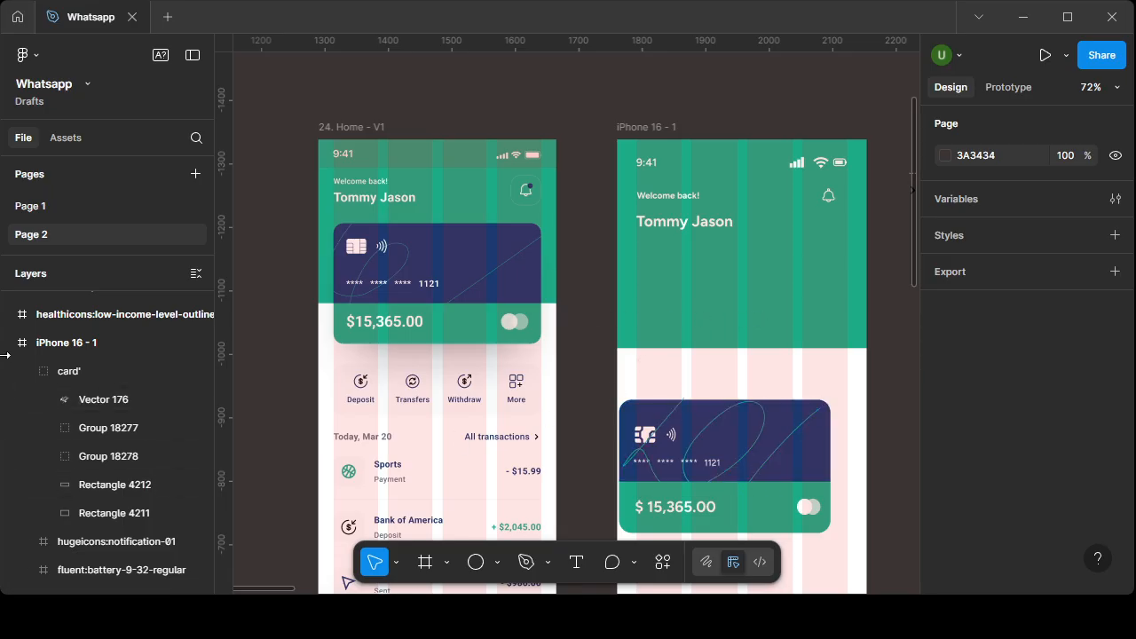
- Shorten the green header rectangle (Rectangle 4213) to 288 height
left_click(30, 371)
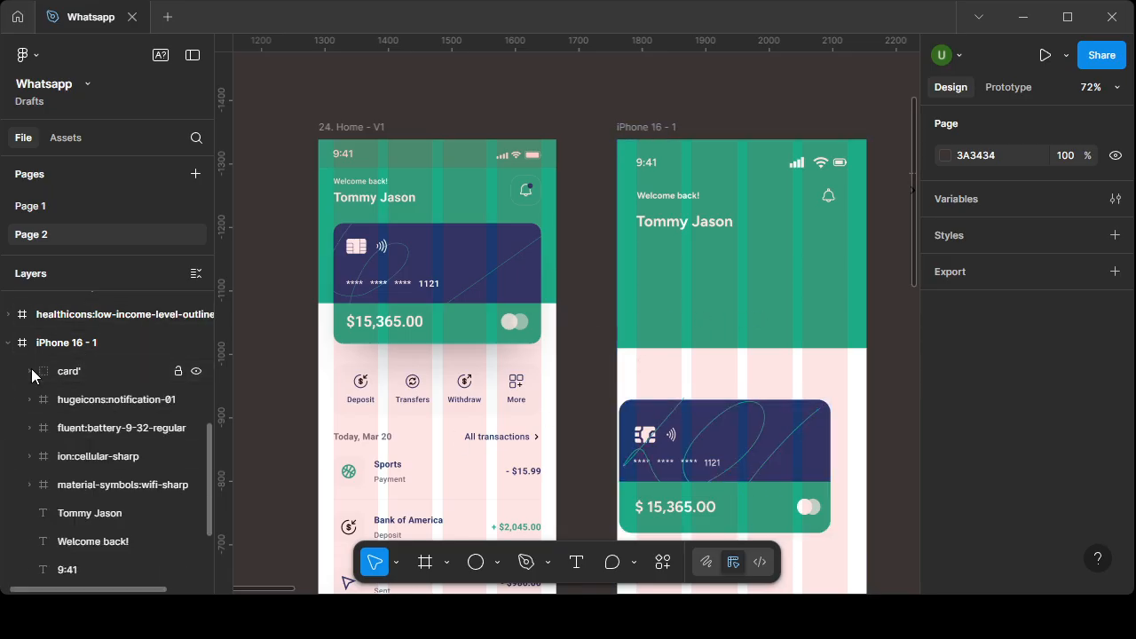
scroll(77, 506, "down", 3)
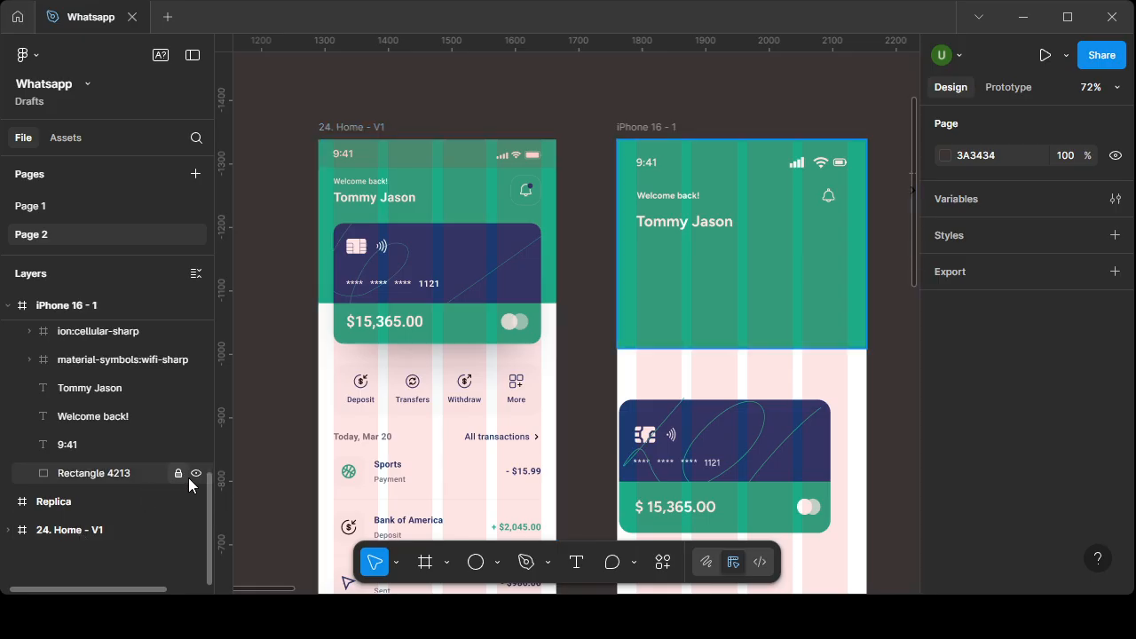
left_click(107, 473)
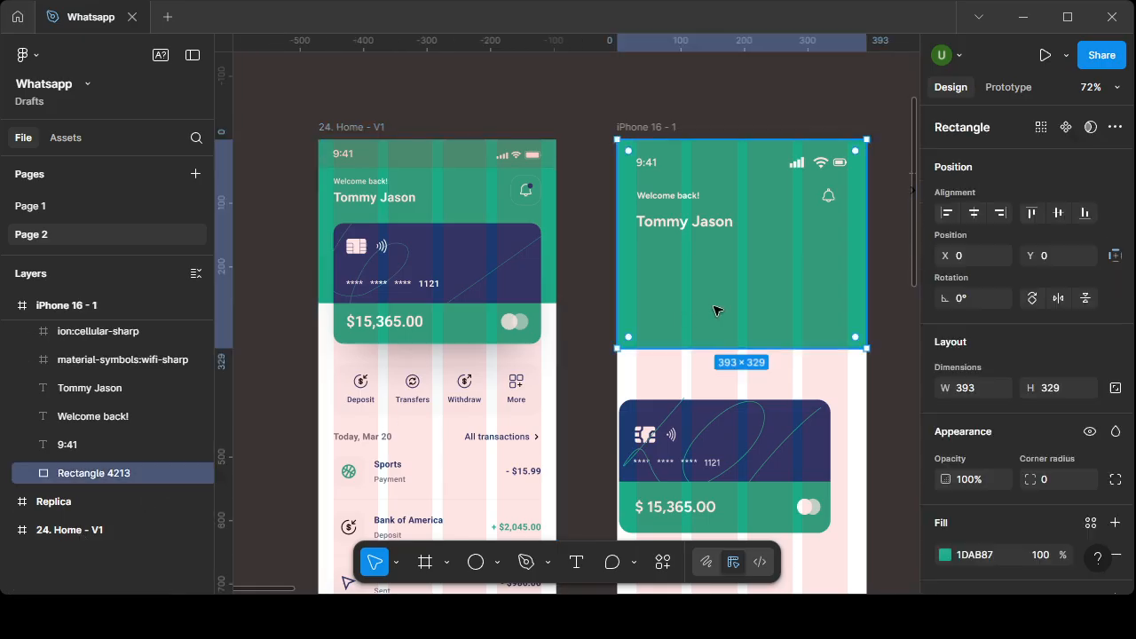
left_click_drag(741, 349, 739, 320)
- Move the card' group up into the header and nudge it to Y 151
left_click_drag(769, 470, 789, 305)
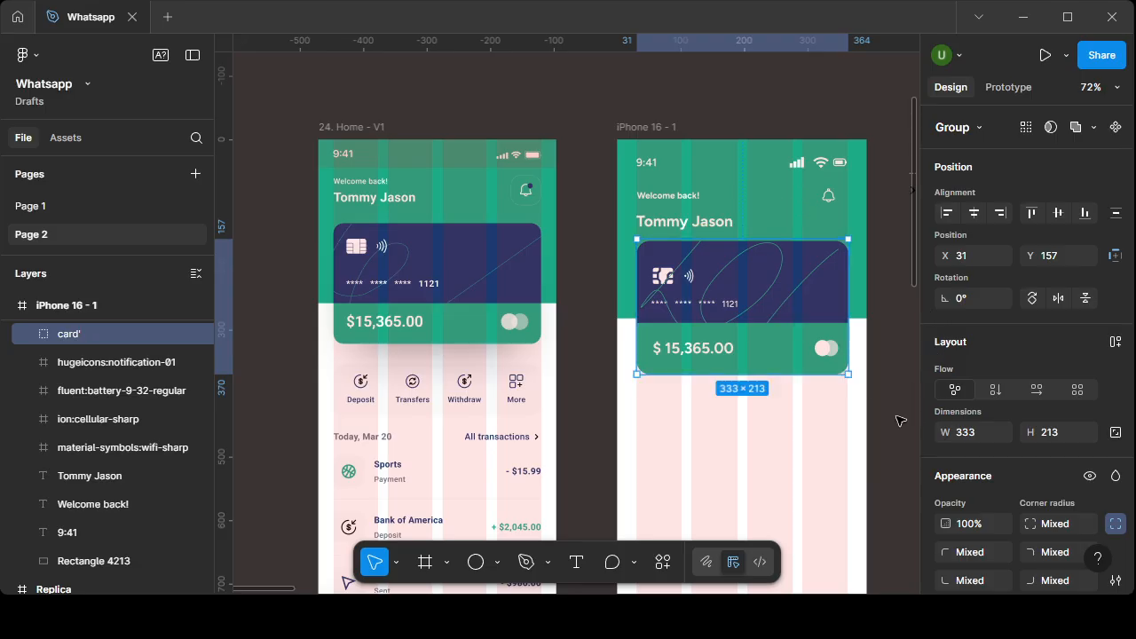
key("Up")
key("Up")
key("Up")
key("Up")
key("Up")
key("Up")
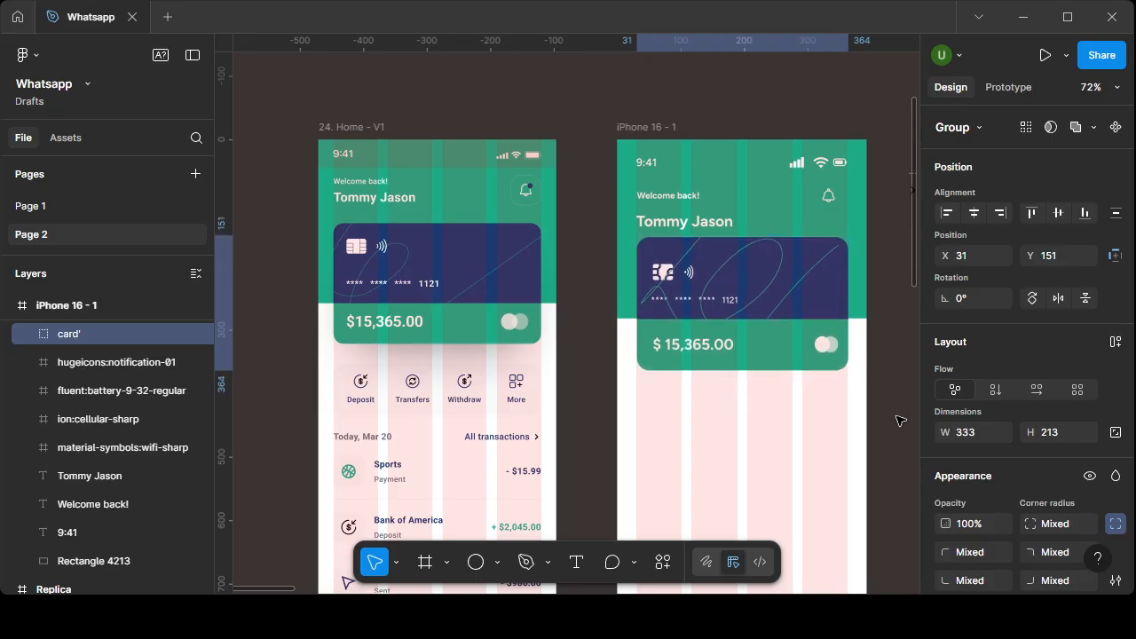
left_click(753, 454)
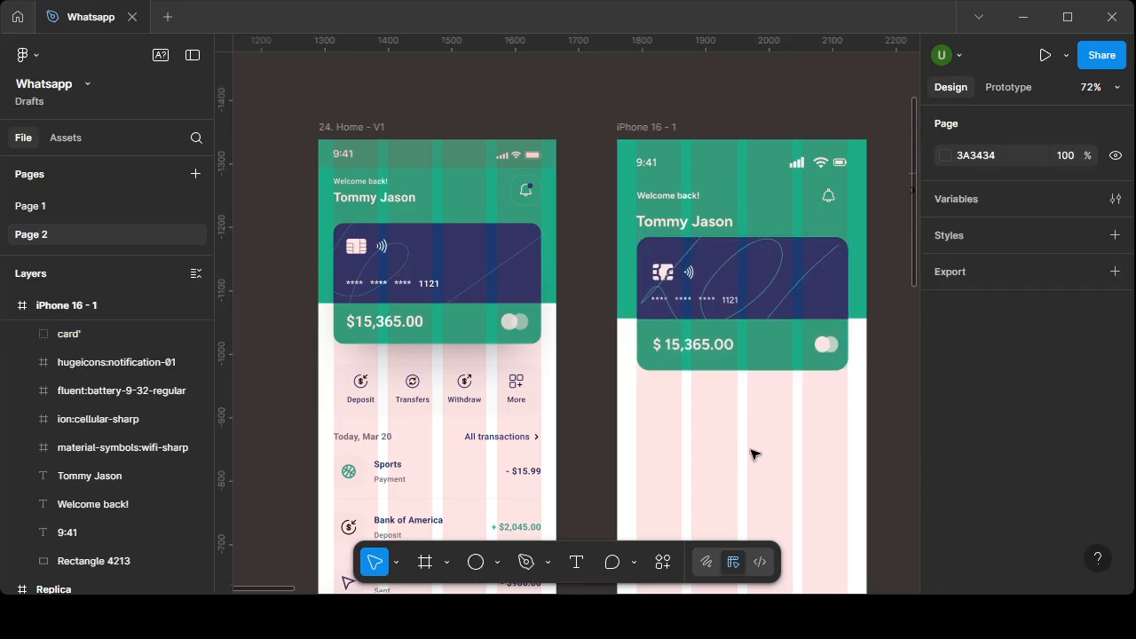
- Check the bell icon and surrounding layout, then reselect the card' group
left_click(825, 199)
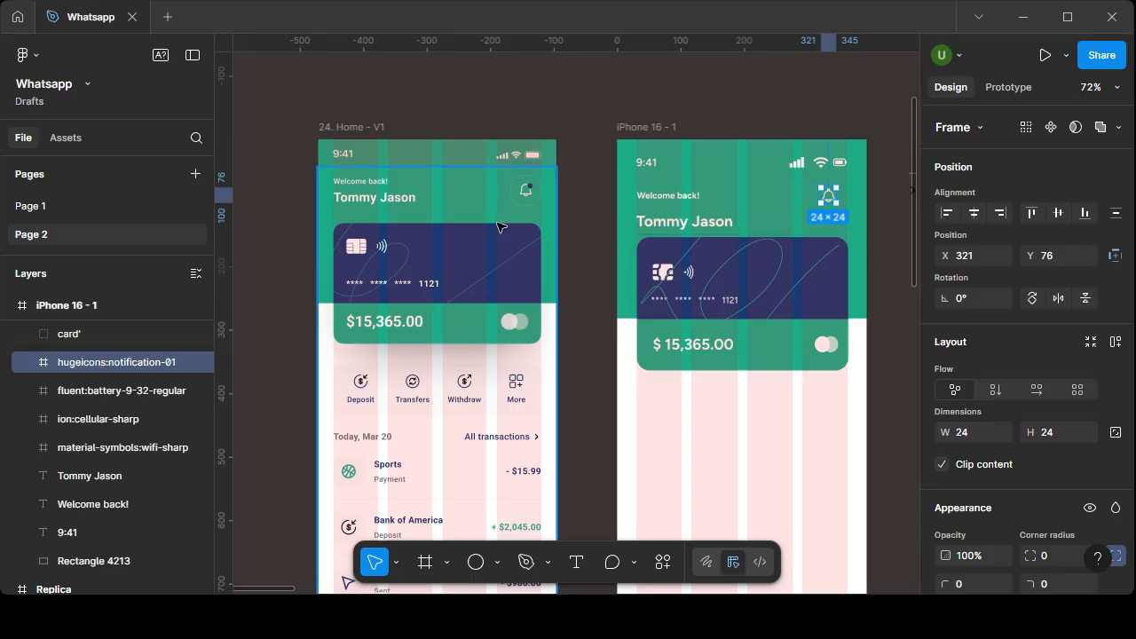
scroll(706, 468, "down", 5)
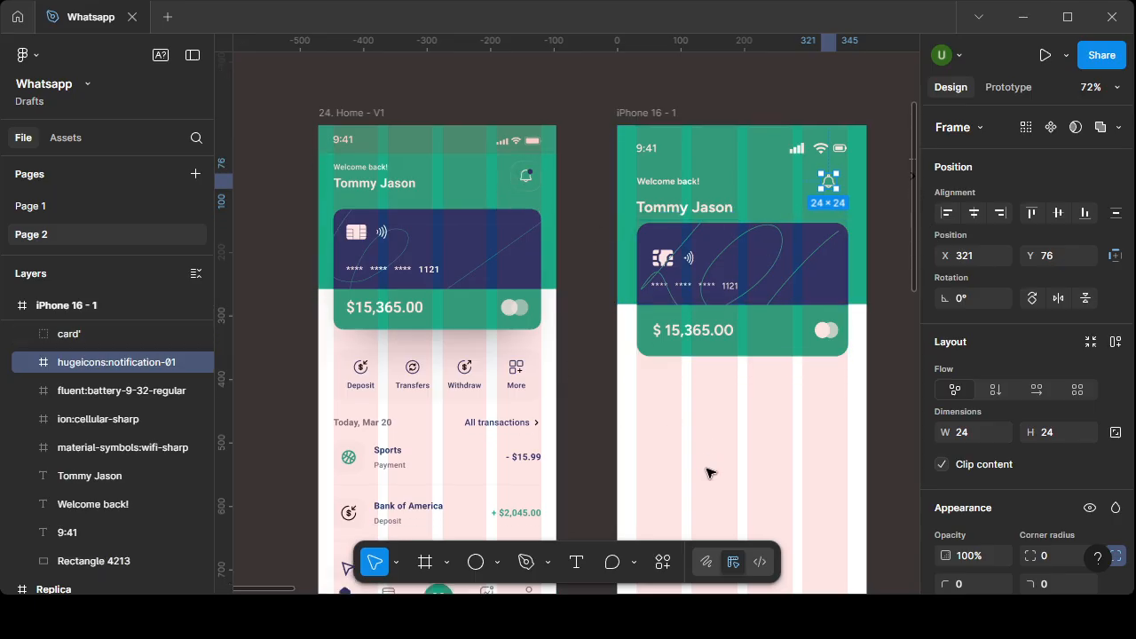
scroll(705, 469, "up", 8)
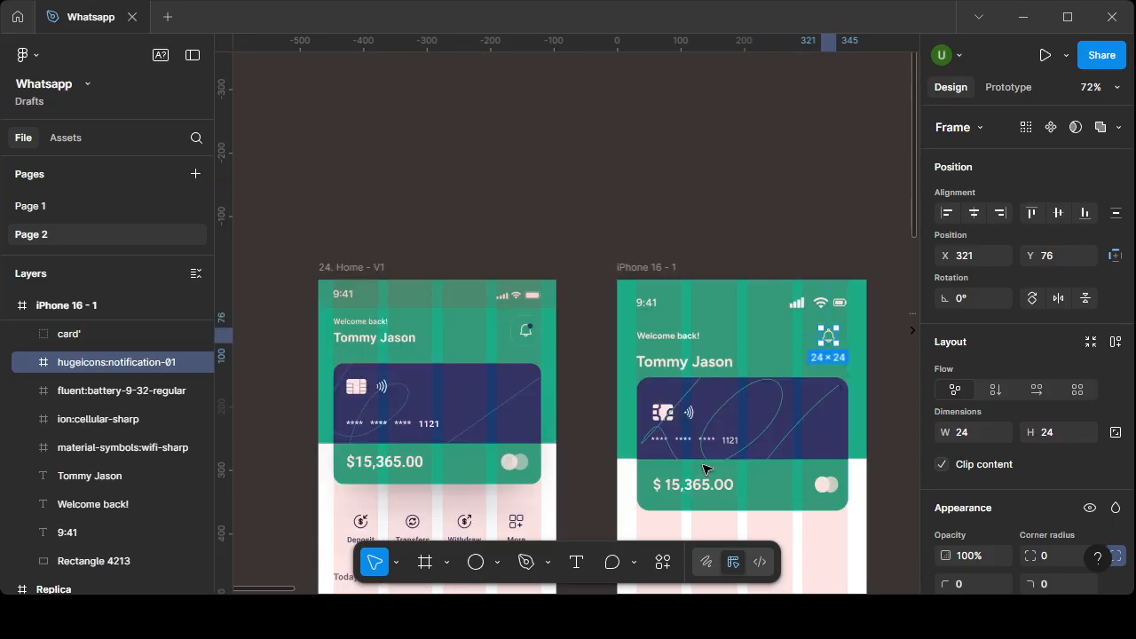
scroll(657, 354, "down", 2)
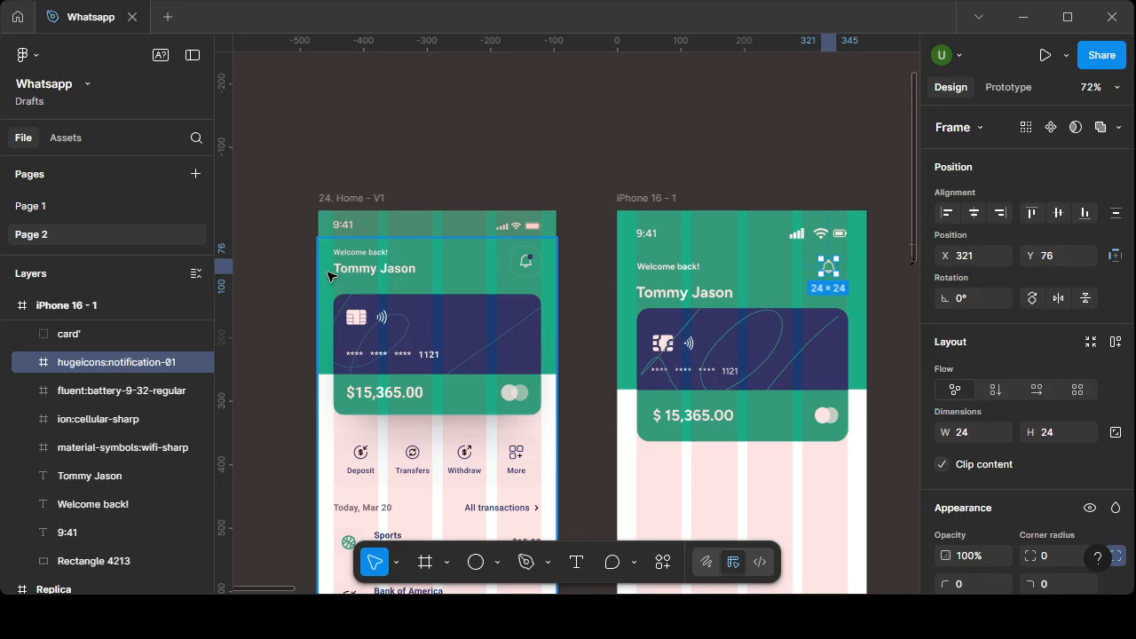
scroll(672, 485, "down", 3)
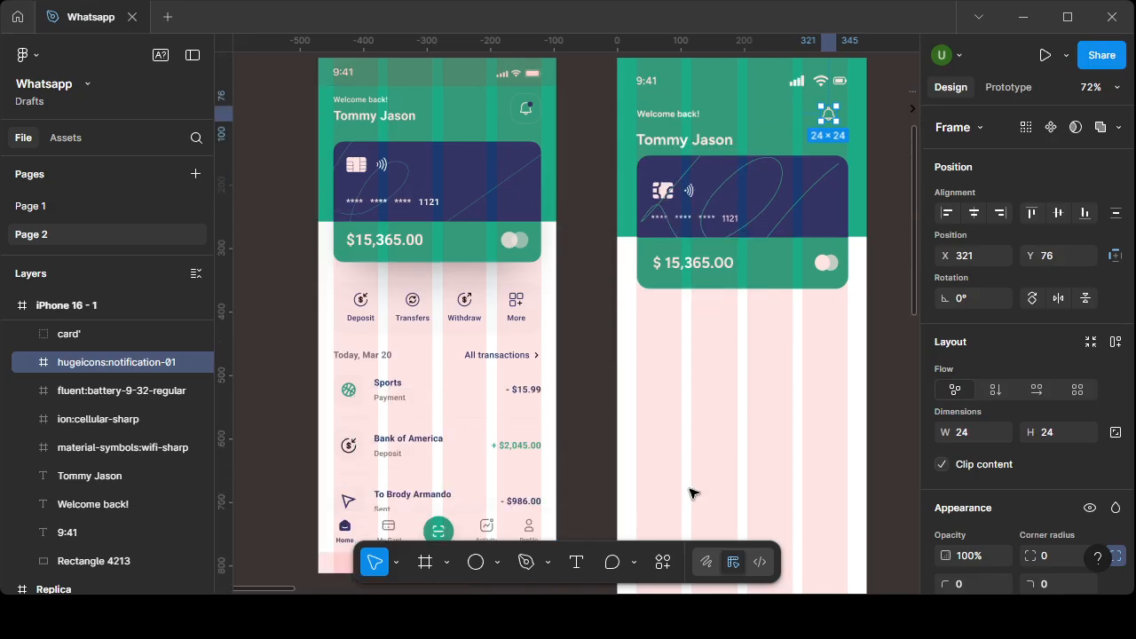
scroll(710, 350, "down", 1)
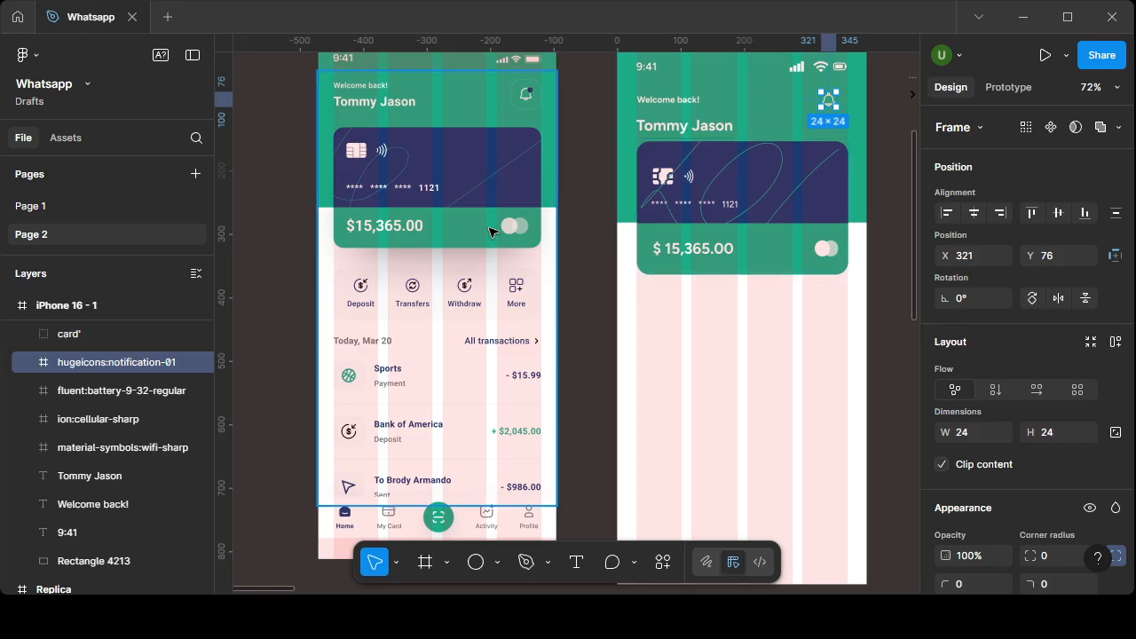
scroll(489, 254, "up", 5)
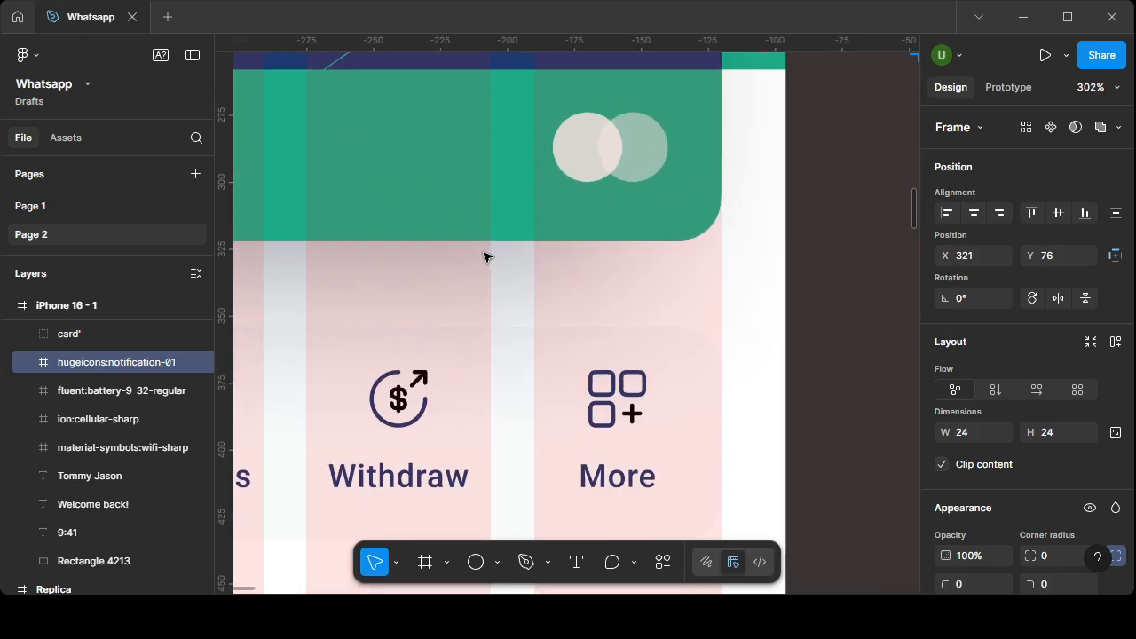
scroll(489, 254, "down", 8)
scroll(618, 282, "up", 4)
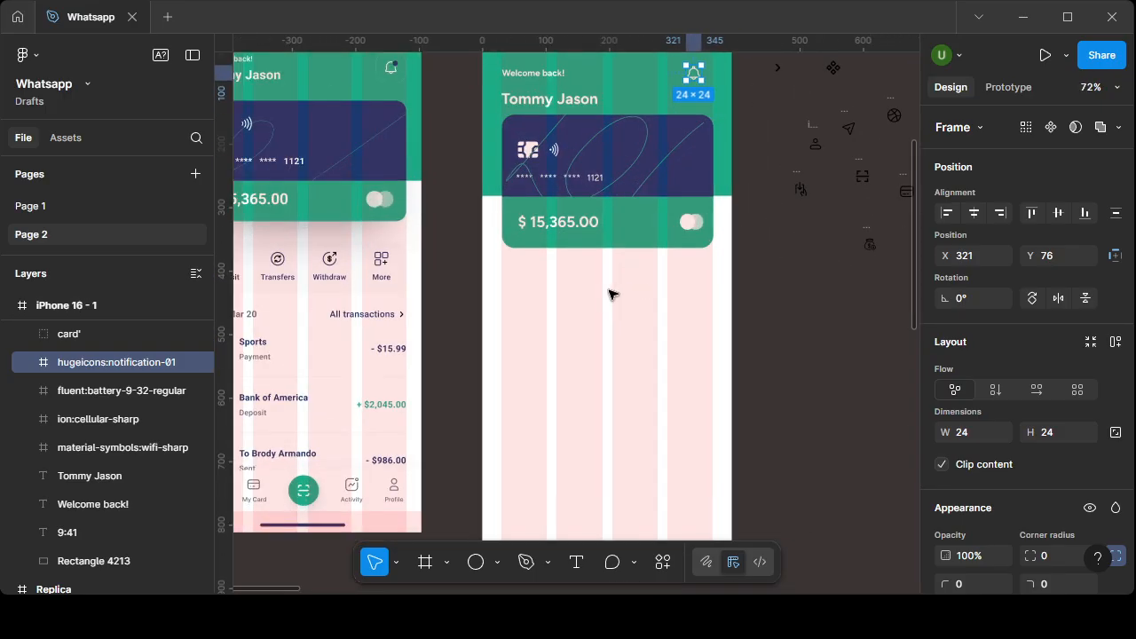
scroll(612, 293, "up", 2)
left_click(733, 273)
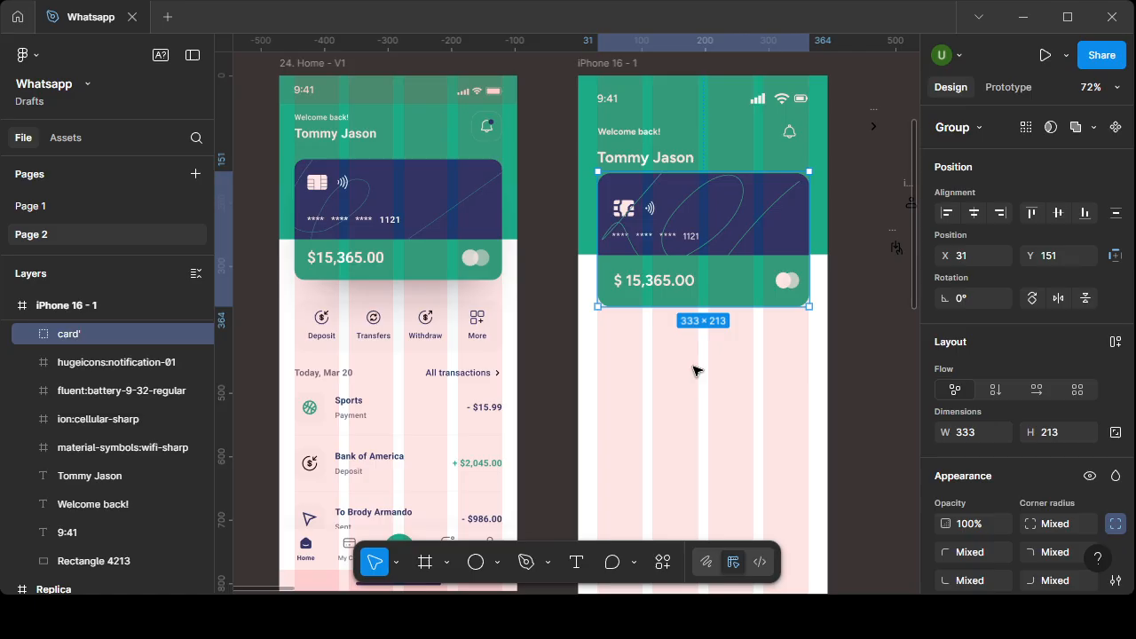
- Add a drop shadow to card': Y offset 5, blur 11.9, black at 10% opacity
scroll(950, 359, "down", 6)
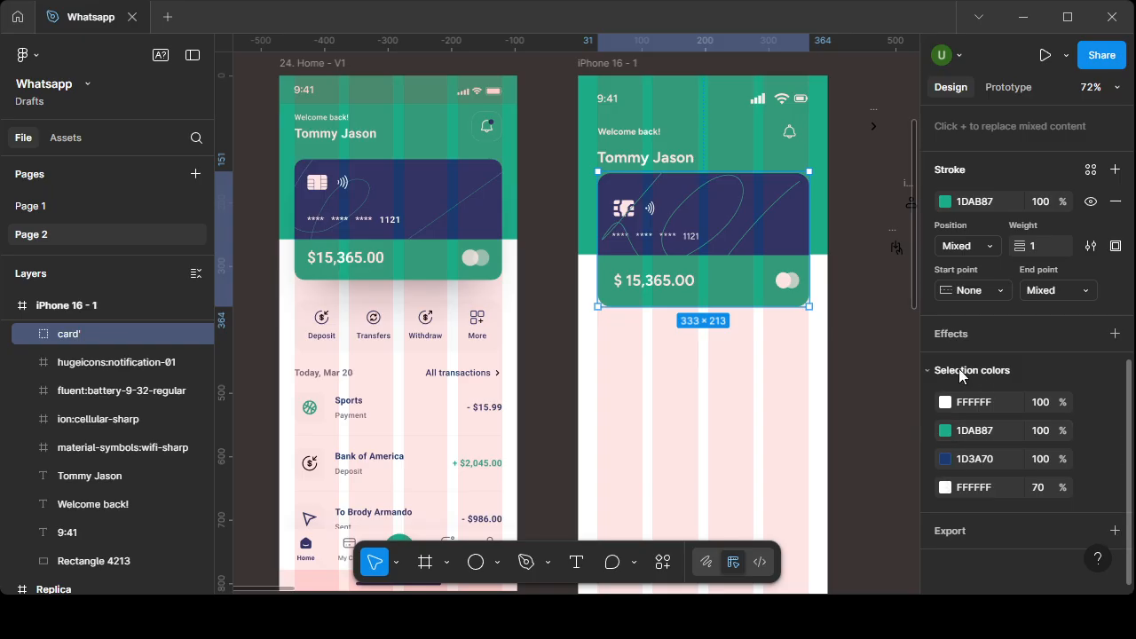
left_click(1116, 335)
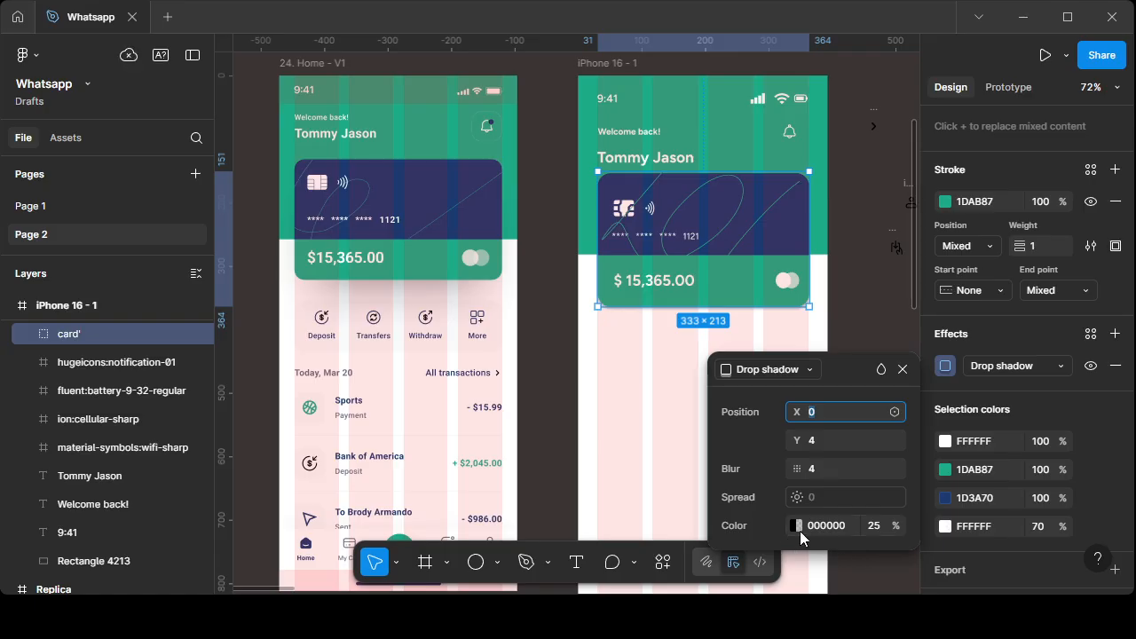
left_click_drag(798, 442, 21, 444)
left_click_drag(802, 441, 671, 449)
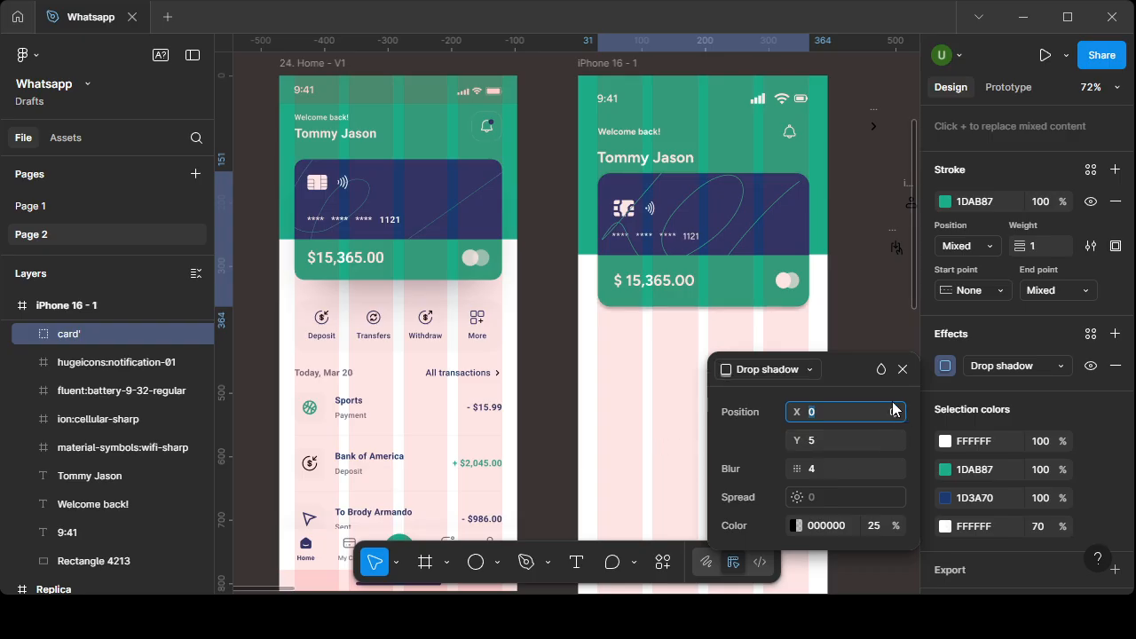
left_click_drag(803, 411, 797, 410)
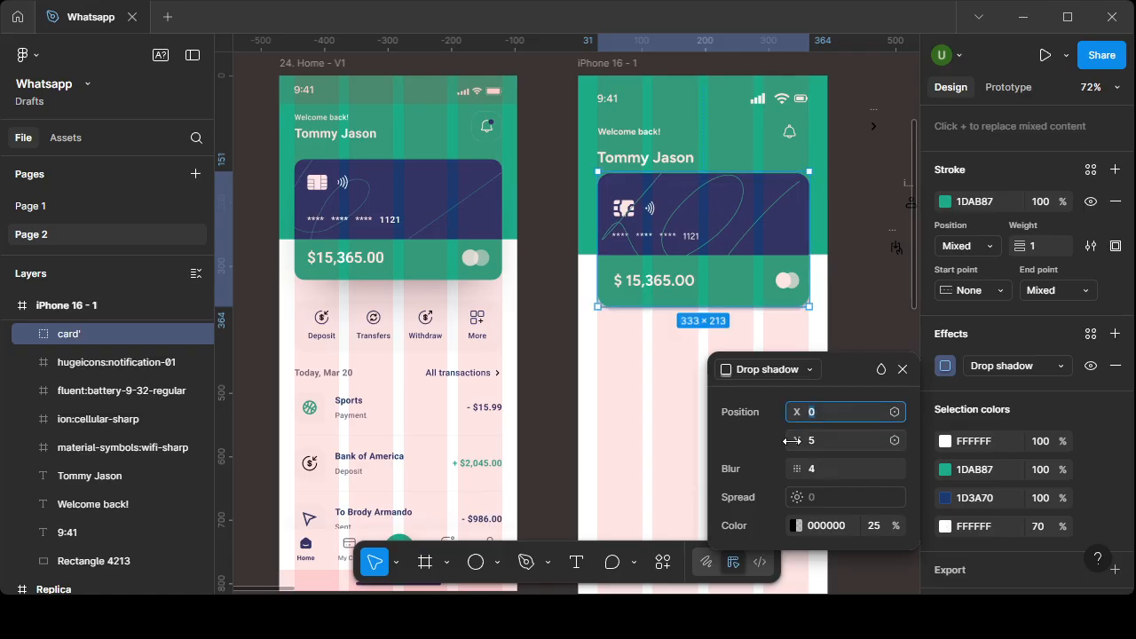
left_click(874, 527)
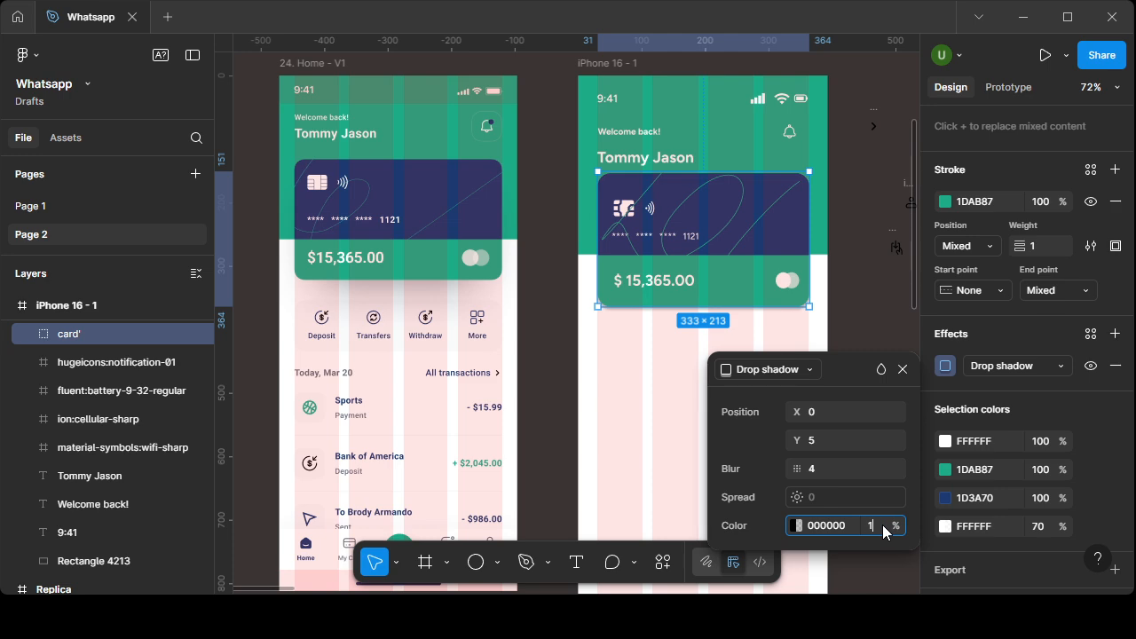
key("Return")
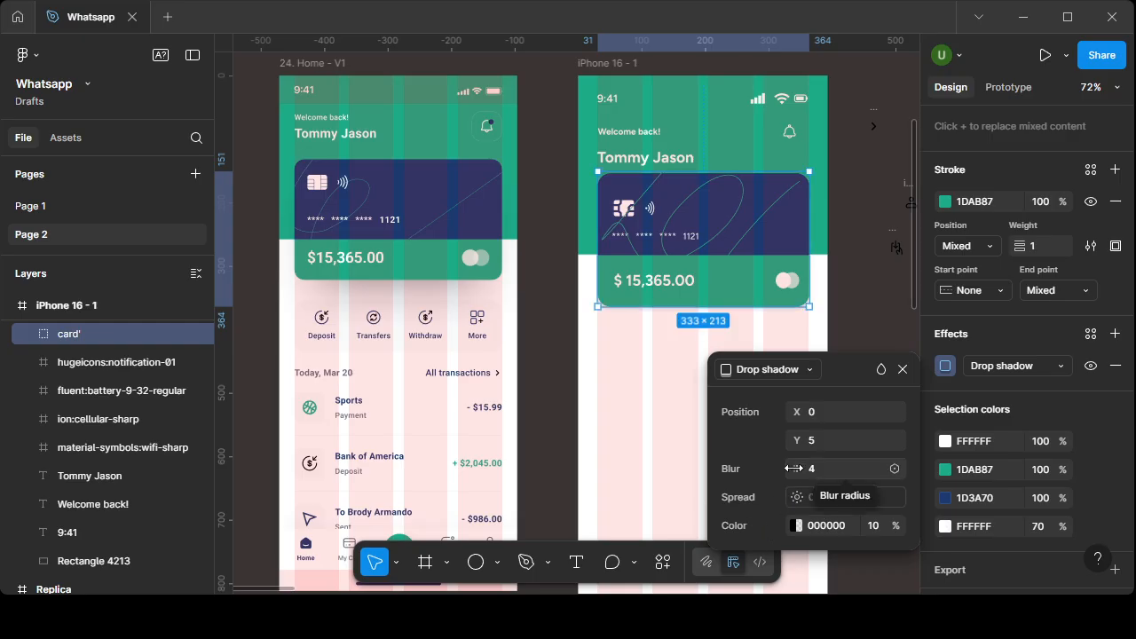
left_click_drag(792, 468, 935, 470)
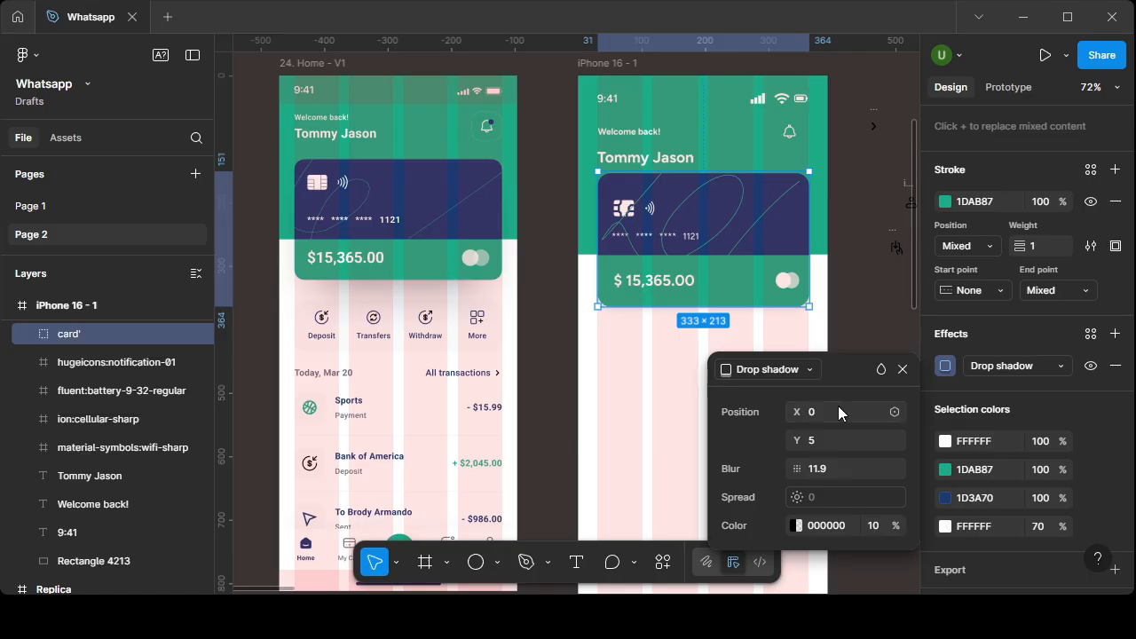
left_click(900, 372)
left_click(611, 397)
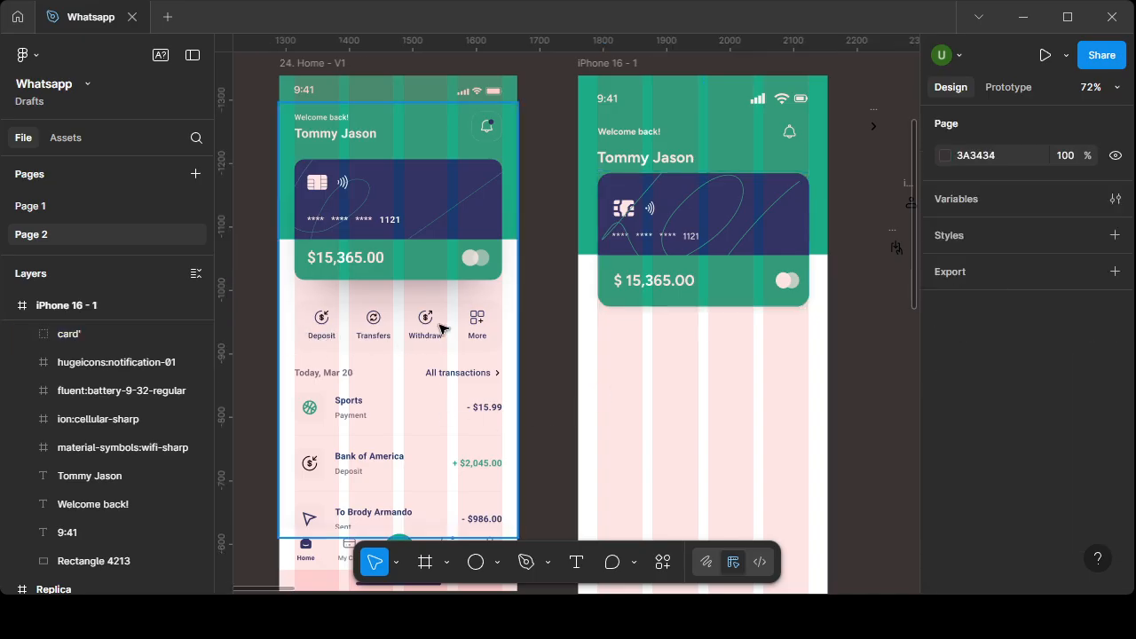
scroll(692, 415, "down", 1)
scroll(692, 417, "down", 1)
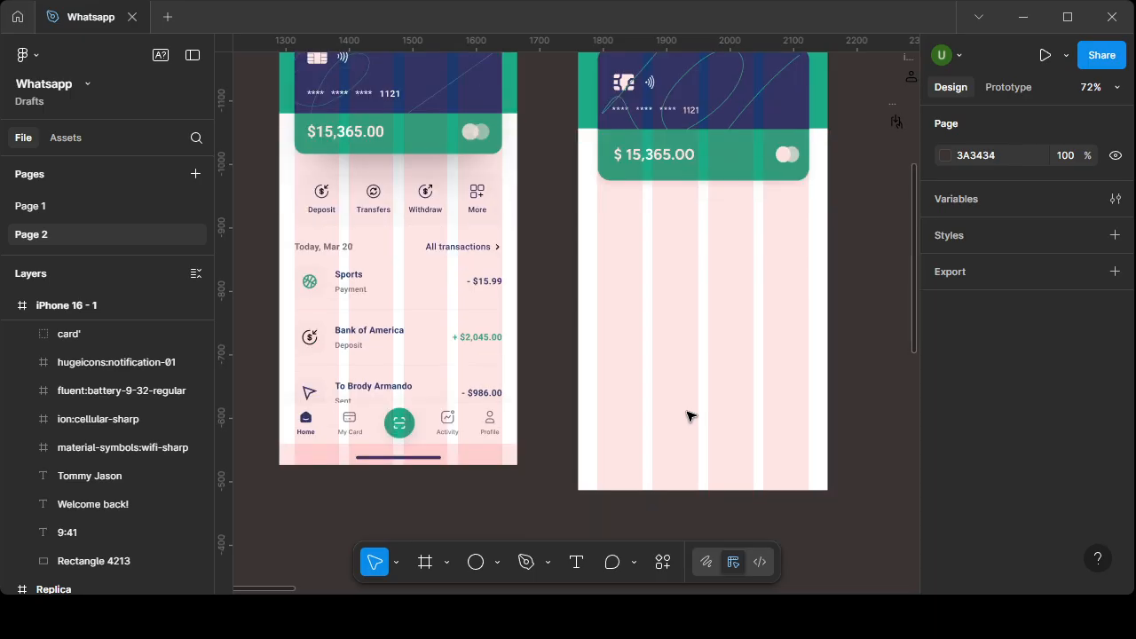
scroll(691, 415, "up", 1)
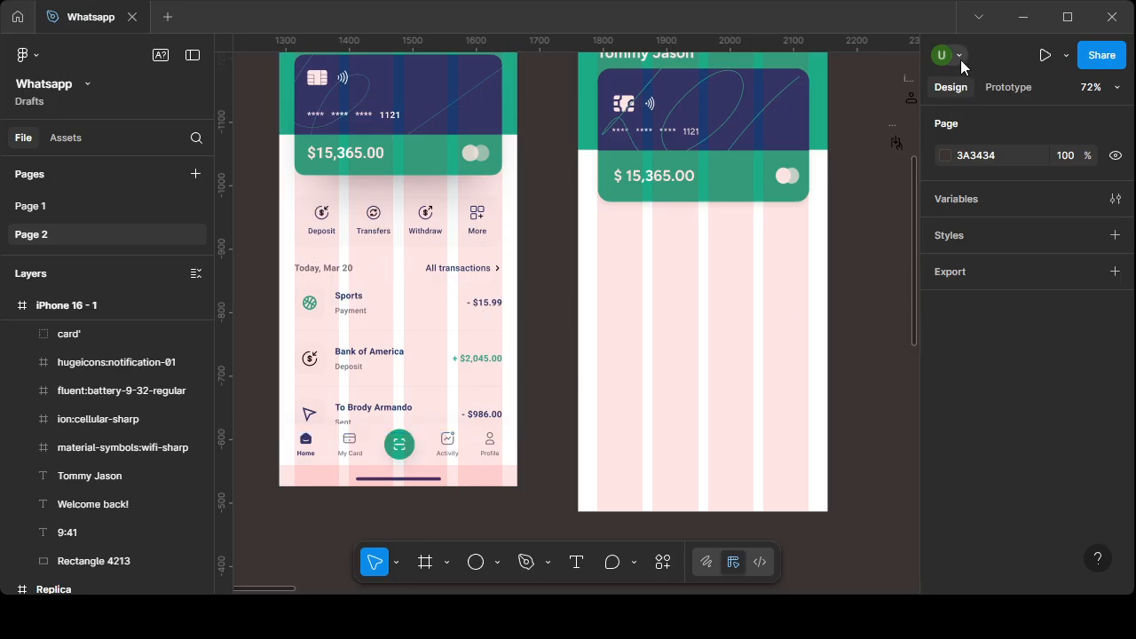
scroll(746, 312, "up", 5)
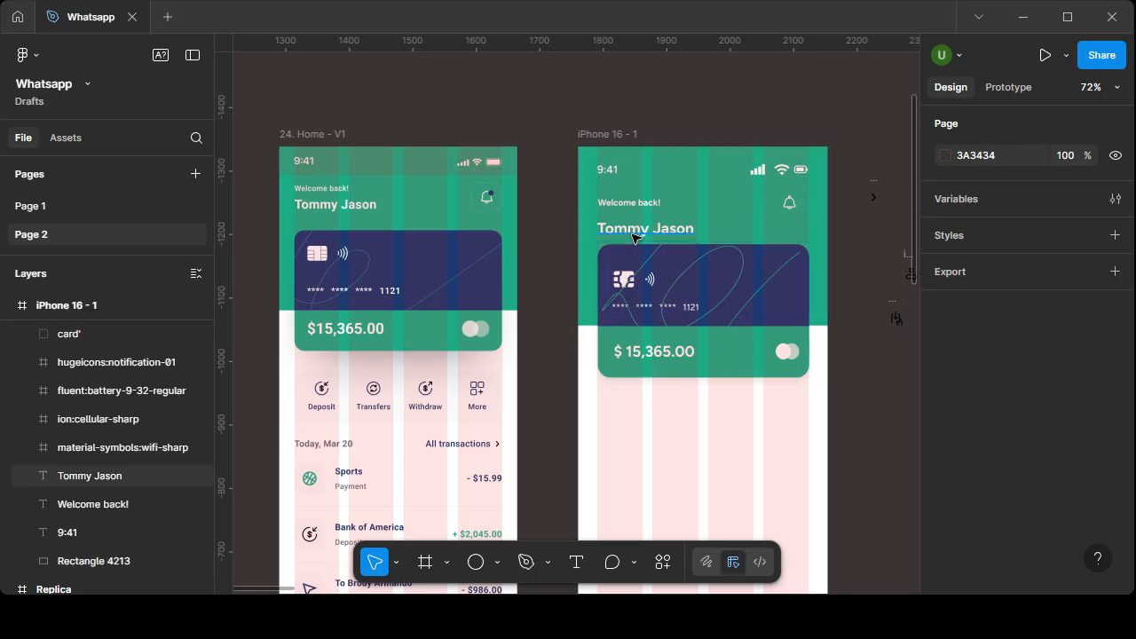
scroll(635, 238, "down", 5)
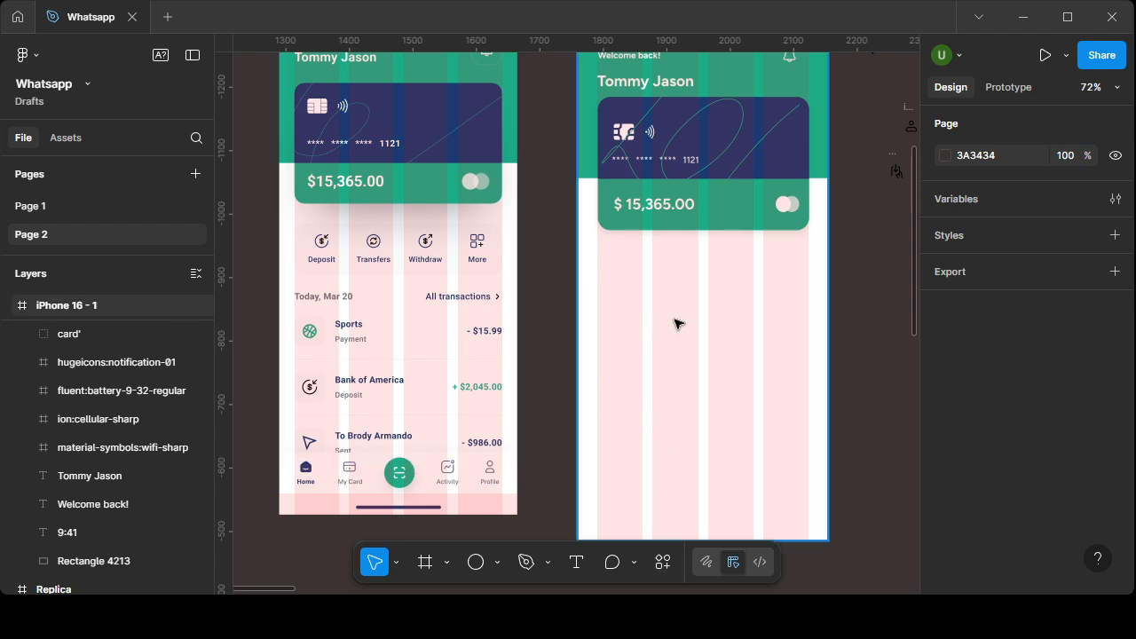
scroll(432, 256, "down", 1)
scroll(844, 301, "down", 3)
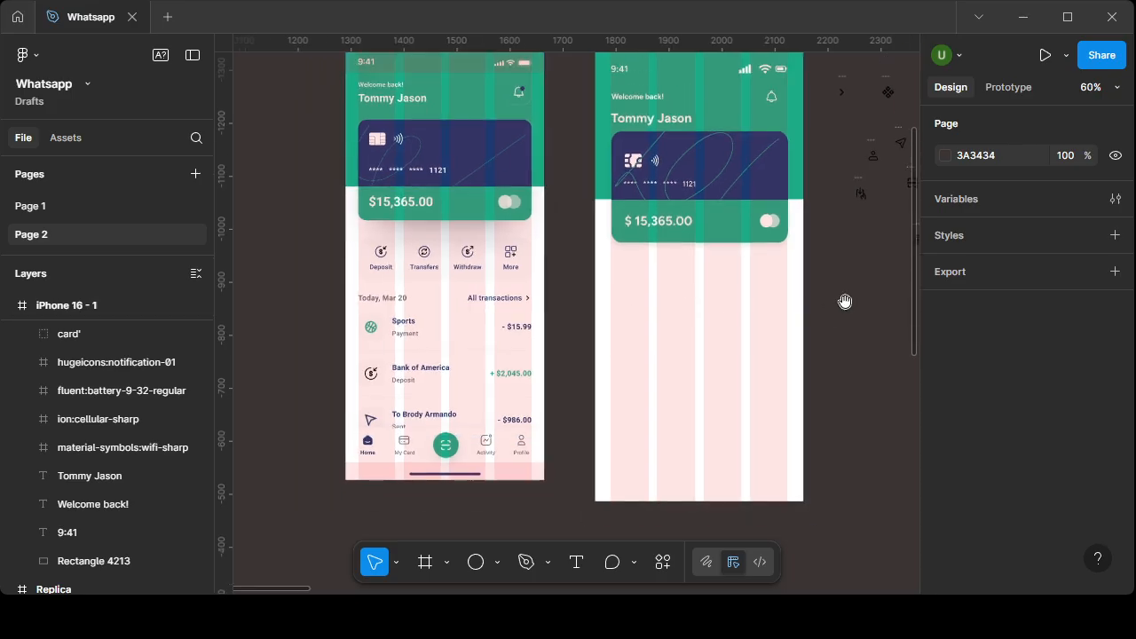
left_click_drag(844, 302, 736, 347)
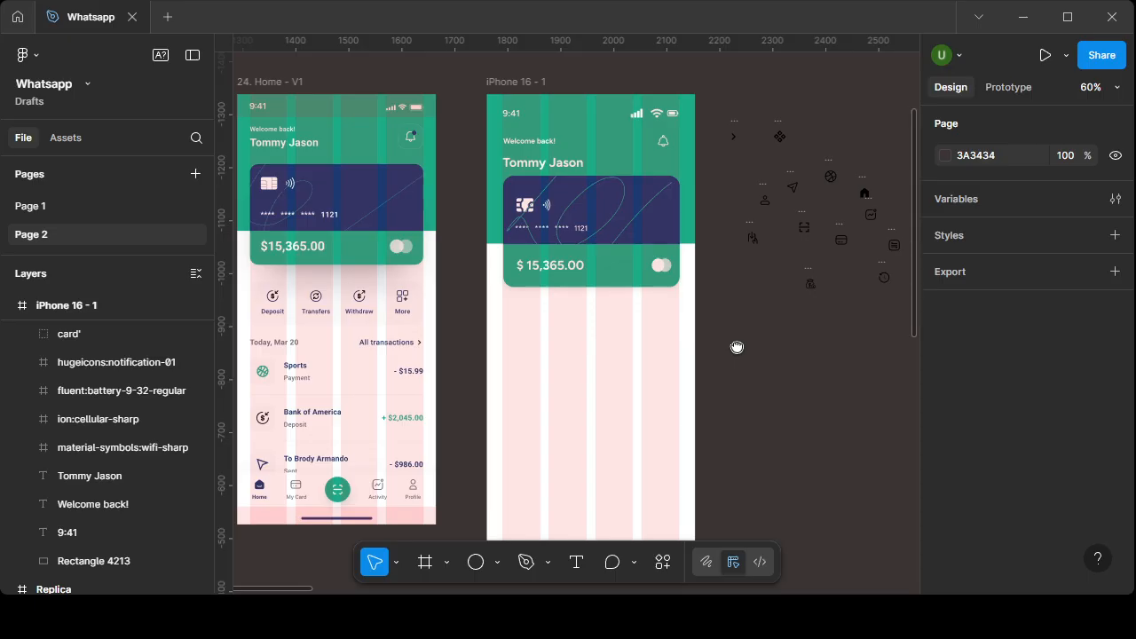
scroll(837, 299, "up", 3)
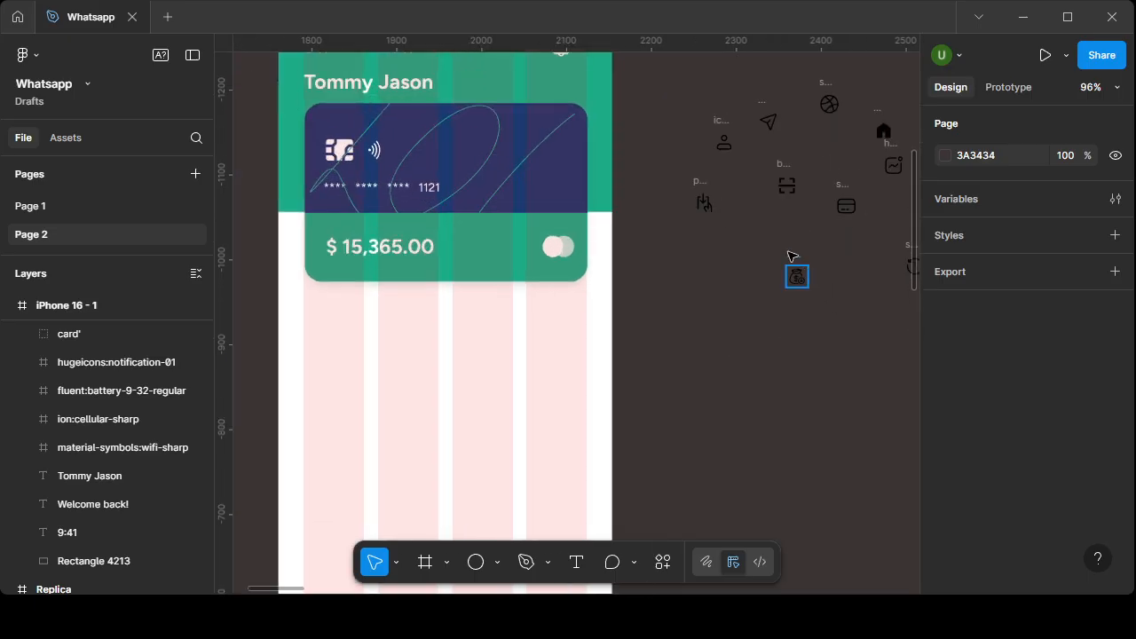
- Move the 24 × 24 money-bag icon into the phone frame below the card at X 53
scroll(793, 256, "up", 4)
scroll(792, 256, "down", 3)
left_click_drag(795, 259, 322, 345)
left_click_drag(494, 364, 724, 347)
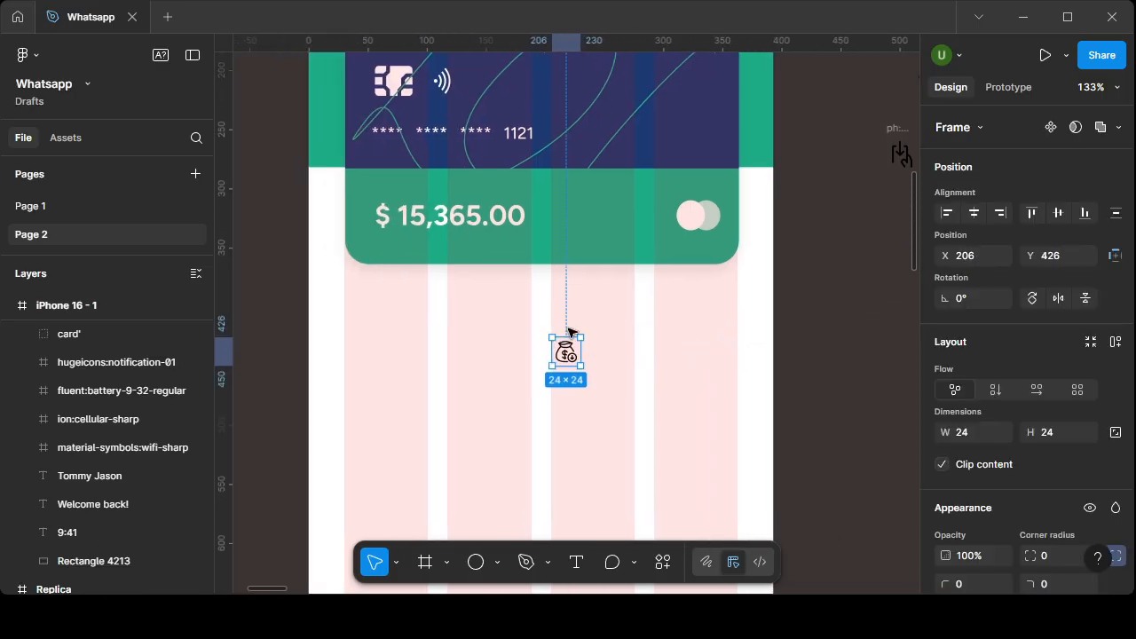
left_click(506, 329)
left_click_drag(563, 321, 351, 325)
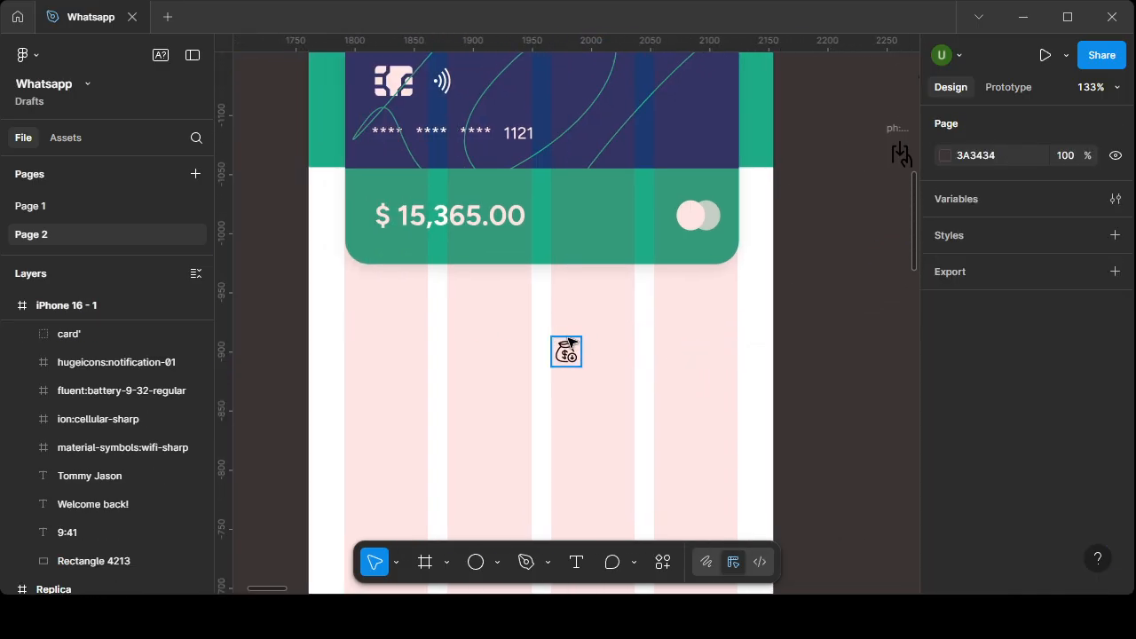
left_click(569, 343)
left_click_drag(571, 345, 391, 346)
- Zoom in on the money-bag icon and create a text layer just below it
scroll(520, 358, "down", 5)
left_click_drag(631, 360, 717, 332)
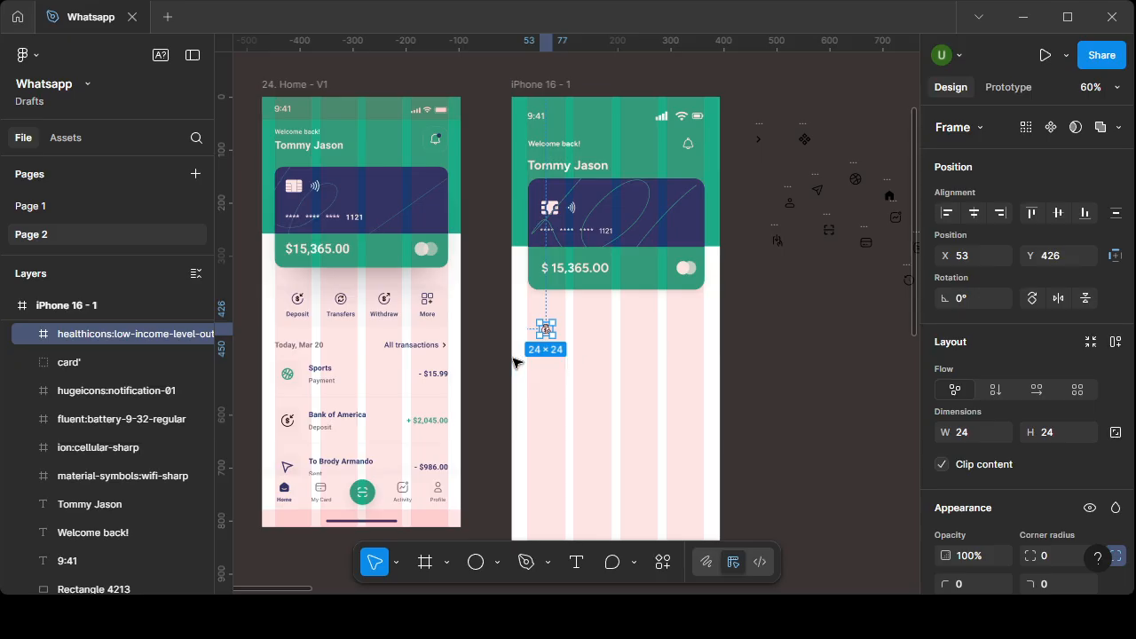
scroll(518, 364, "up", 4)
left_click_drag(601, 359, 744, 364)
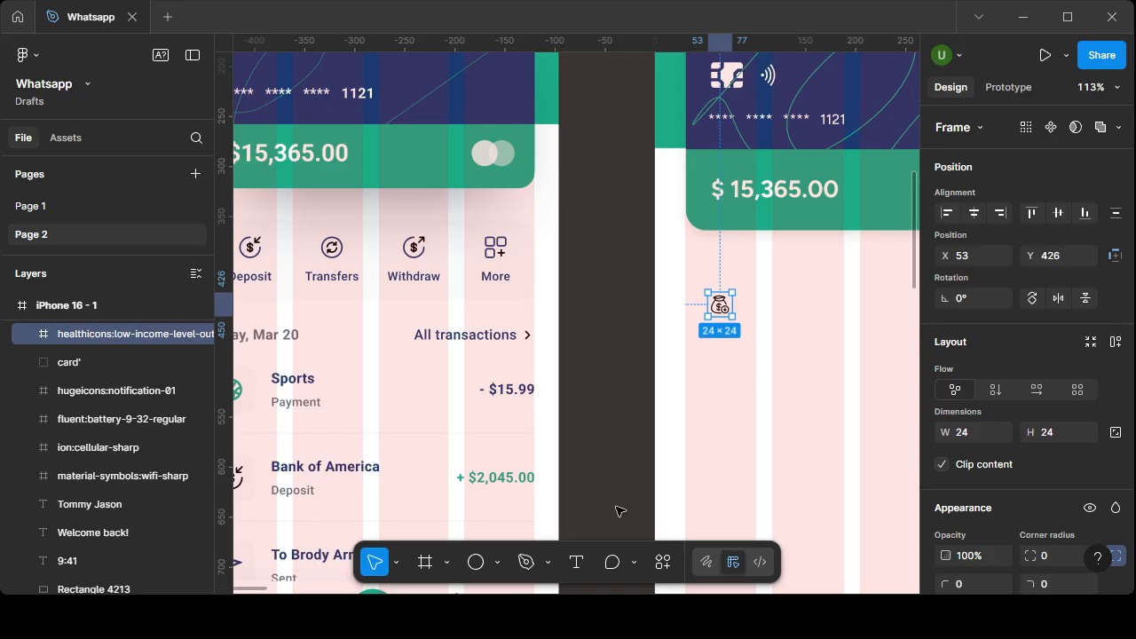
left_click(574, 564)
left_click(701, 350)
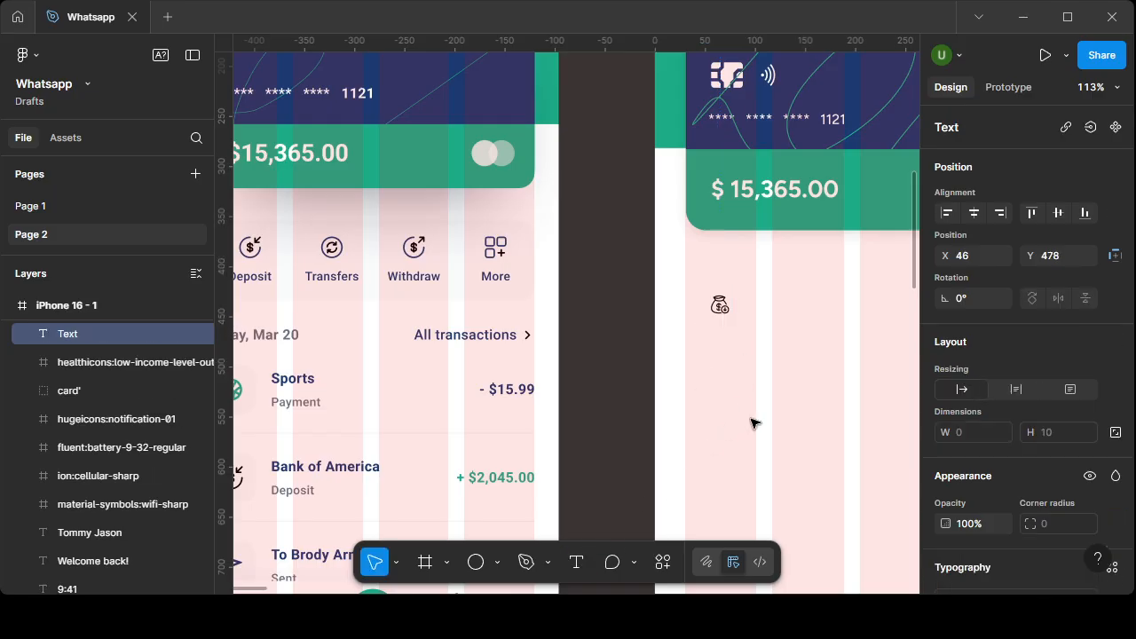
- Add a 'Deposit' text label and nudge it into place just under the money-bag icon
type("Deposit")
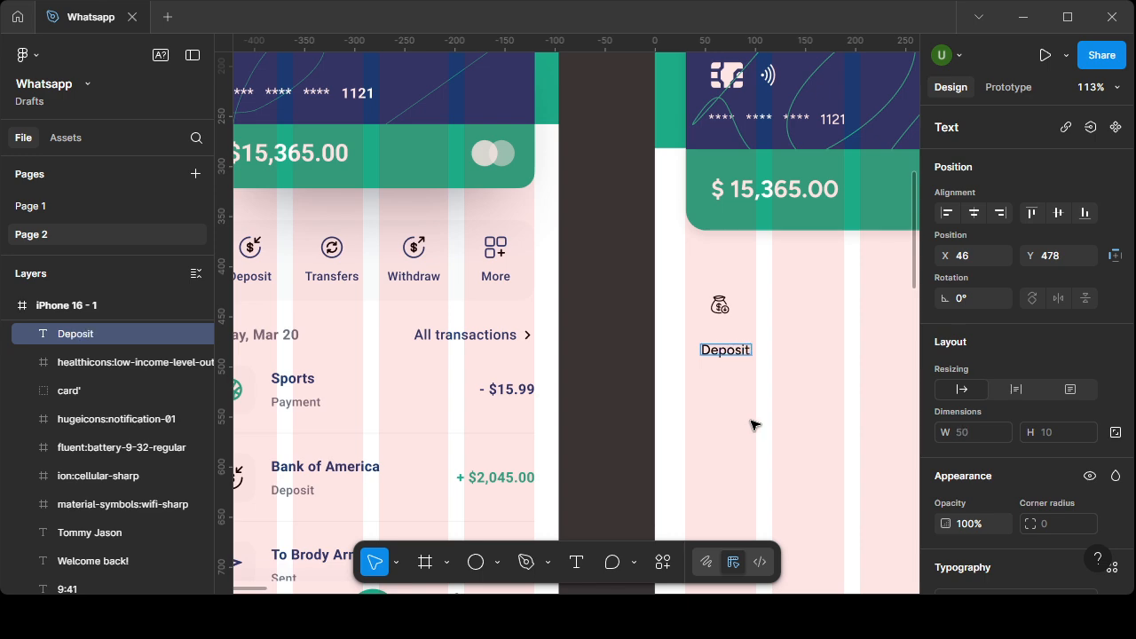
key("Escape")
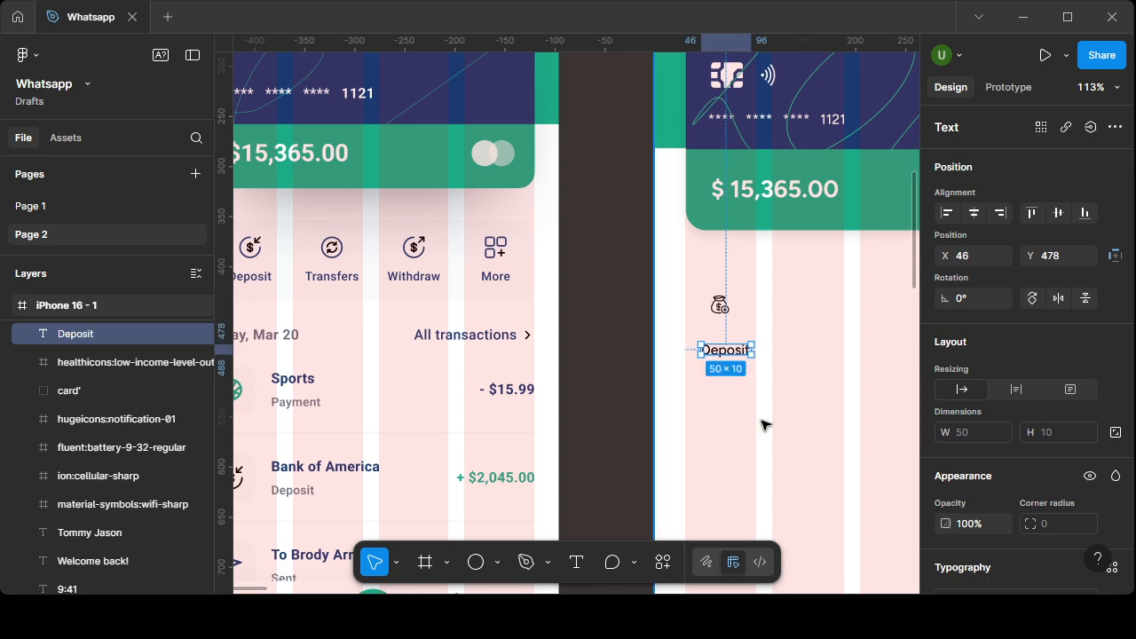
scroll(759, 425, "down", 3)
scroll(750, 390, "up", 1)
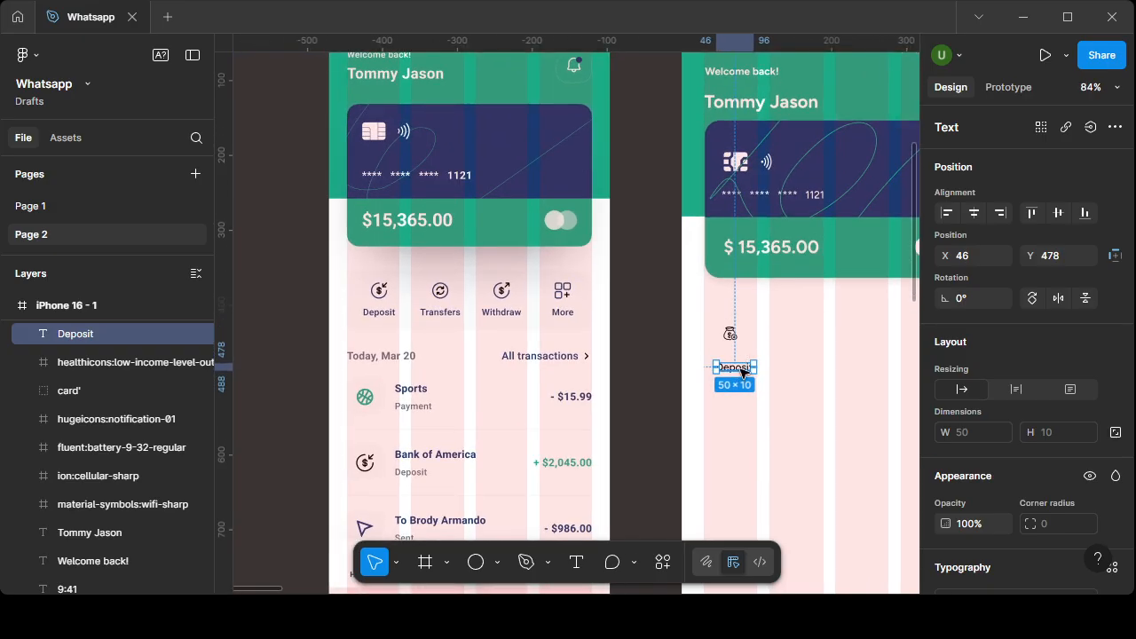
left_click_drag(742, 368, 735, 355)
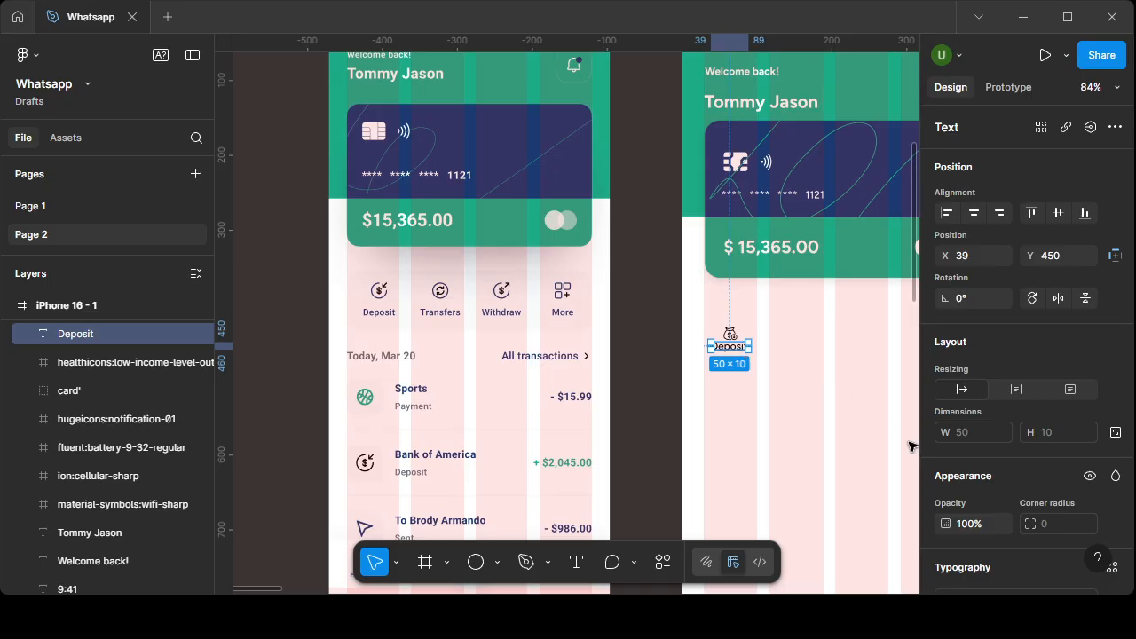
key("Down")
key("Down")
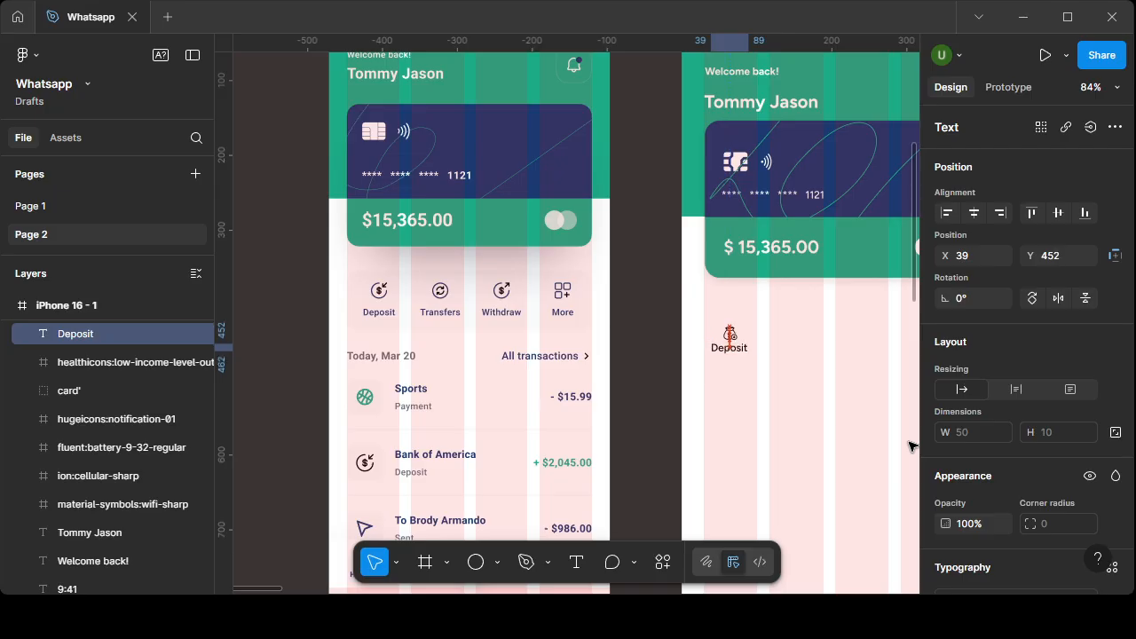
left_click(780, 377)
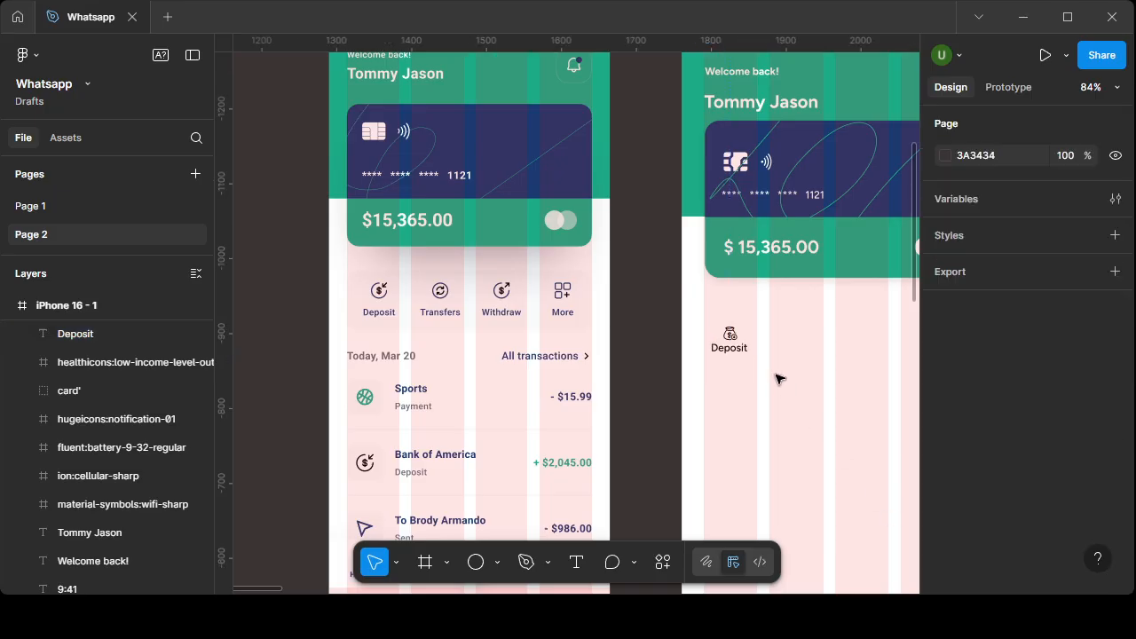
left_click(730, 353)
key("Down")
key("Down")
key("Down")
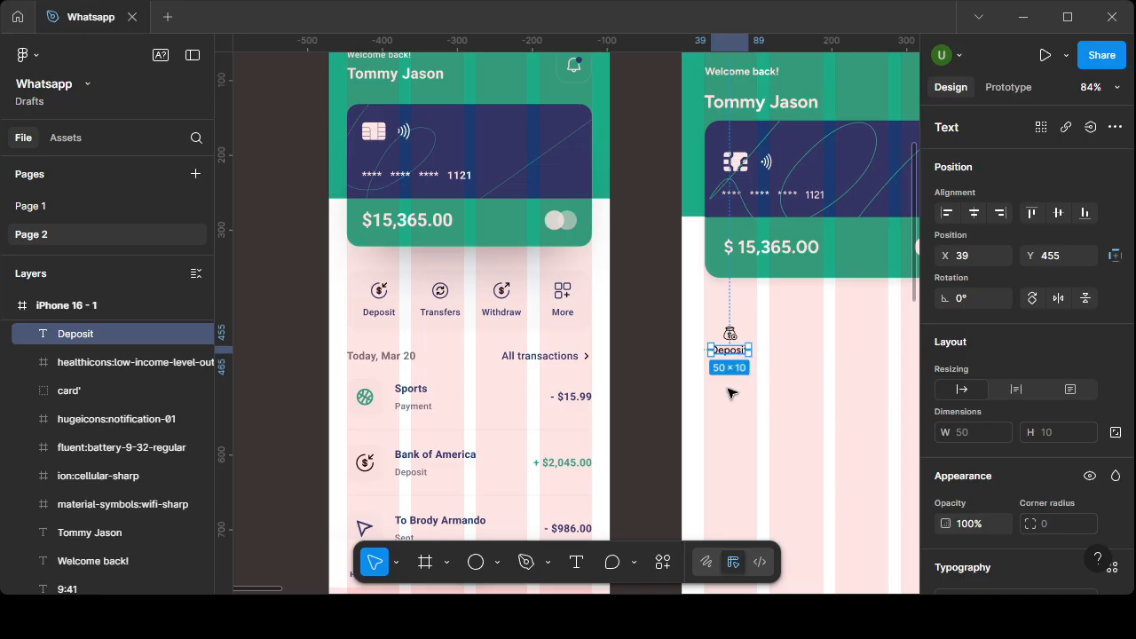
key("Up")
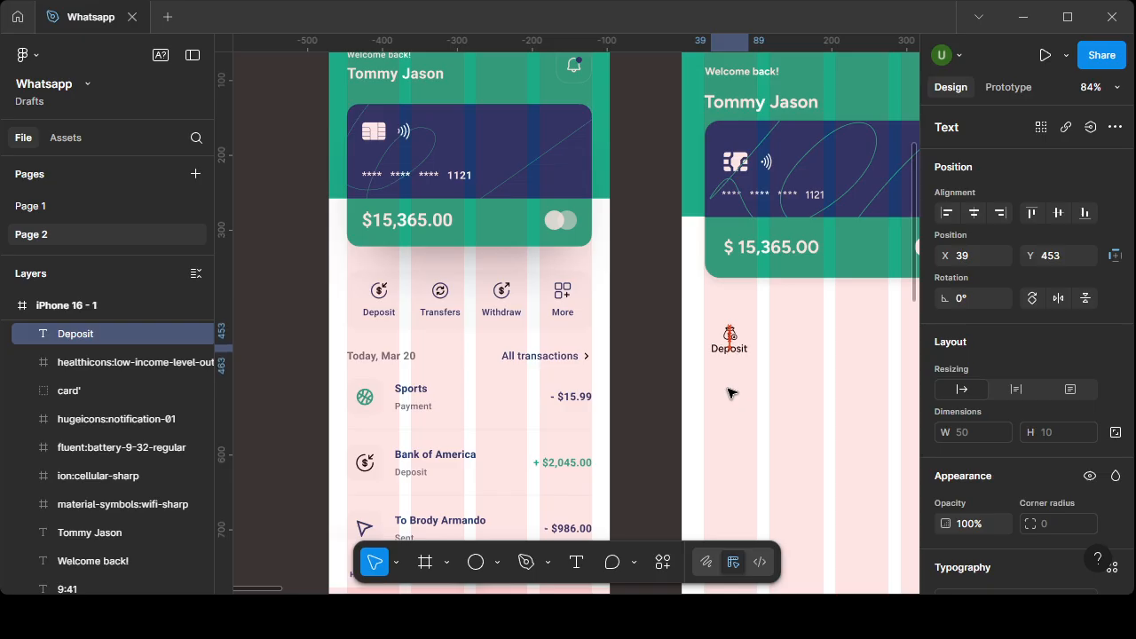
key("Down")
scroll(755, 419, "up", 3)
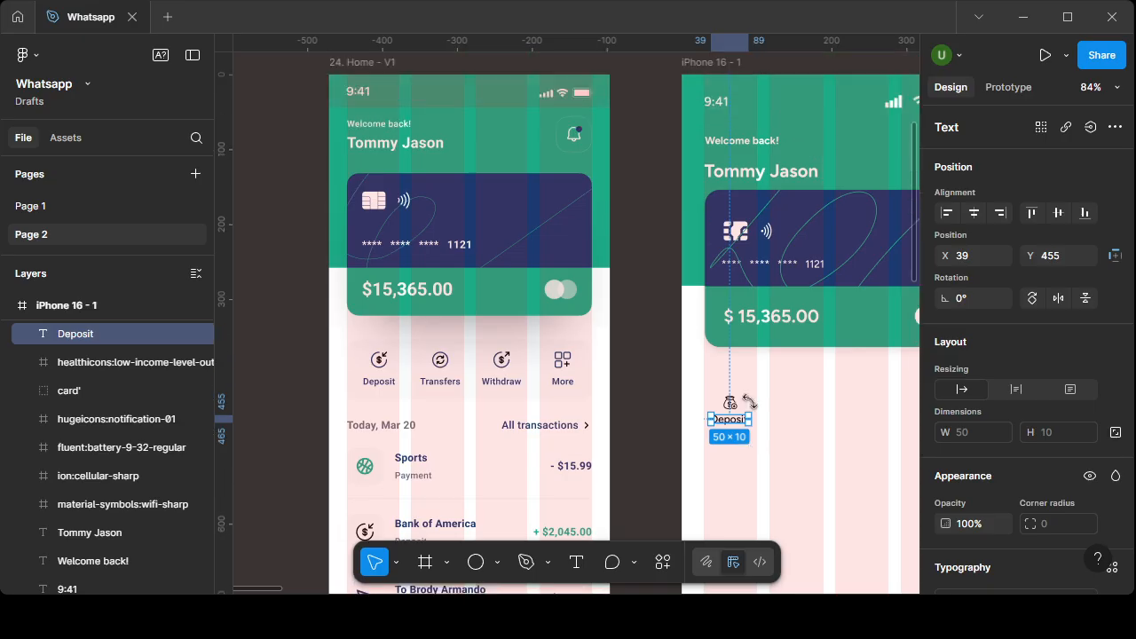
scroll(754, 404, "down", 1)
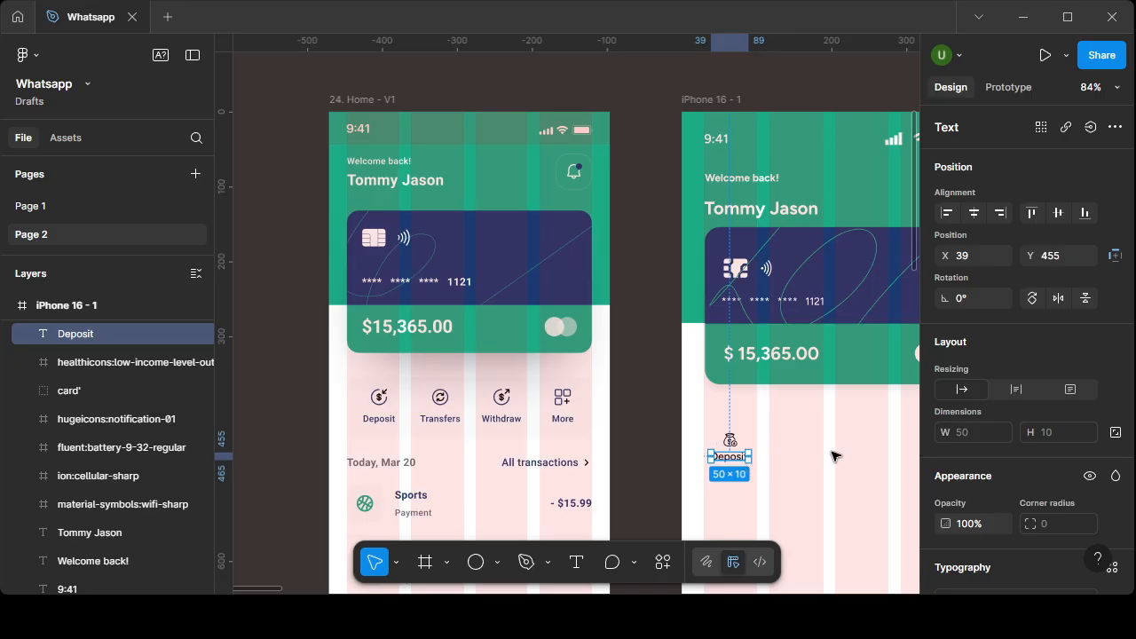
scroll(1028, 429, "down", 4)
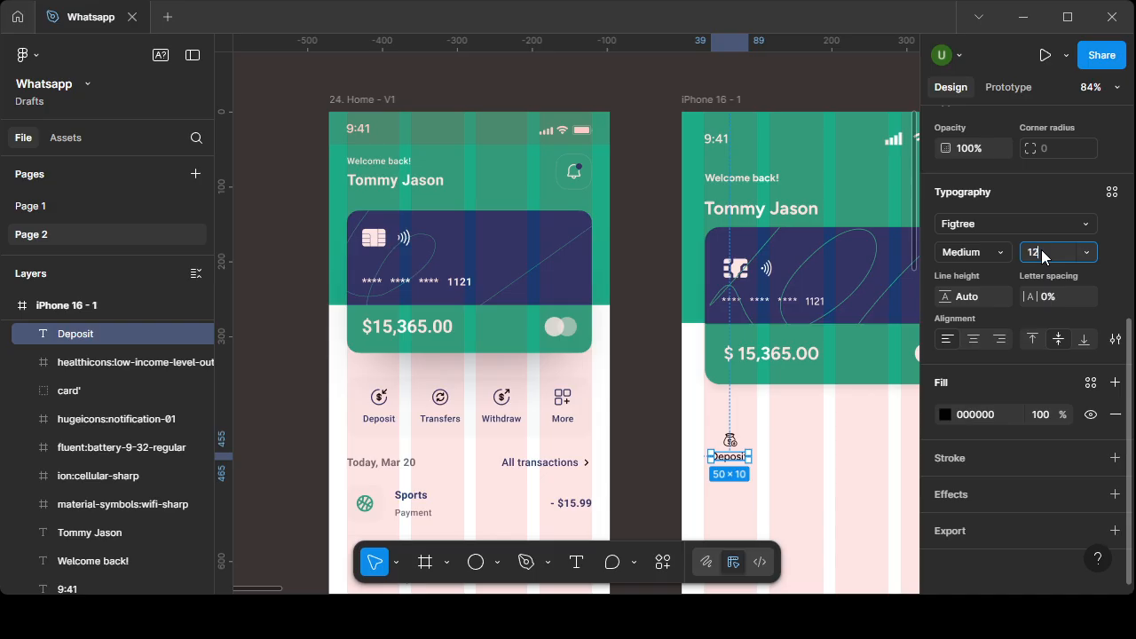
- Set the Deposit label to size 12 and colour it dark blue 1D3A6F from the reference icon
key("Return")
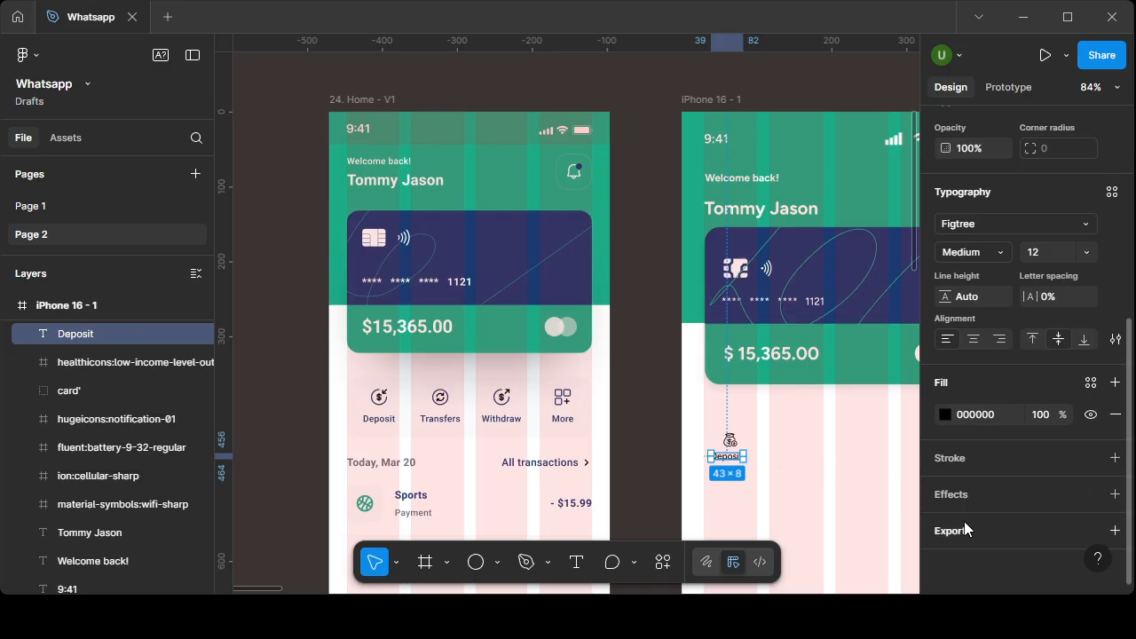
left_click(945, 414)
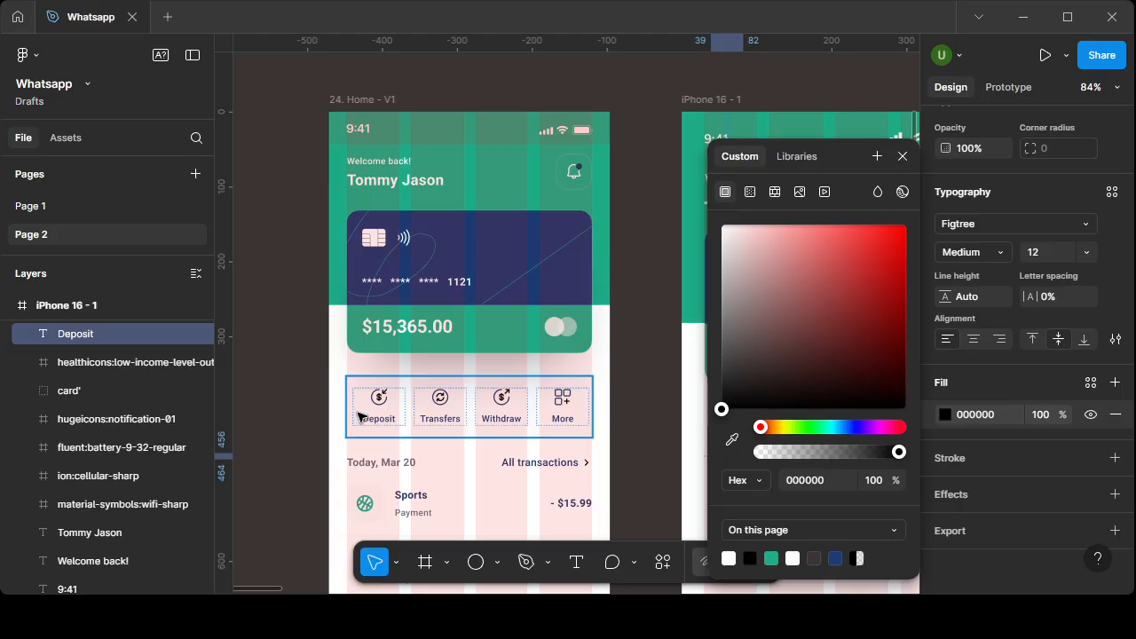
scroll(361, 421, "up", 10)
left_click(732, 439)
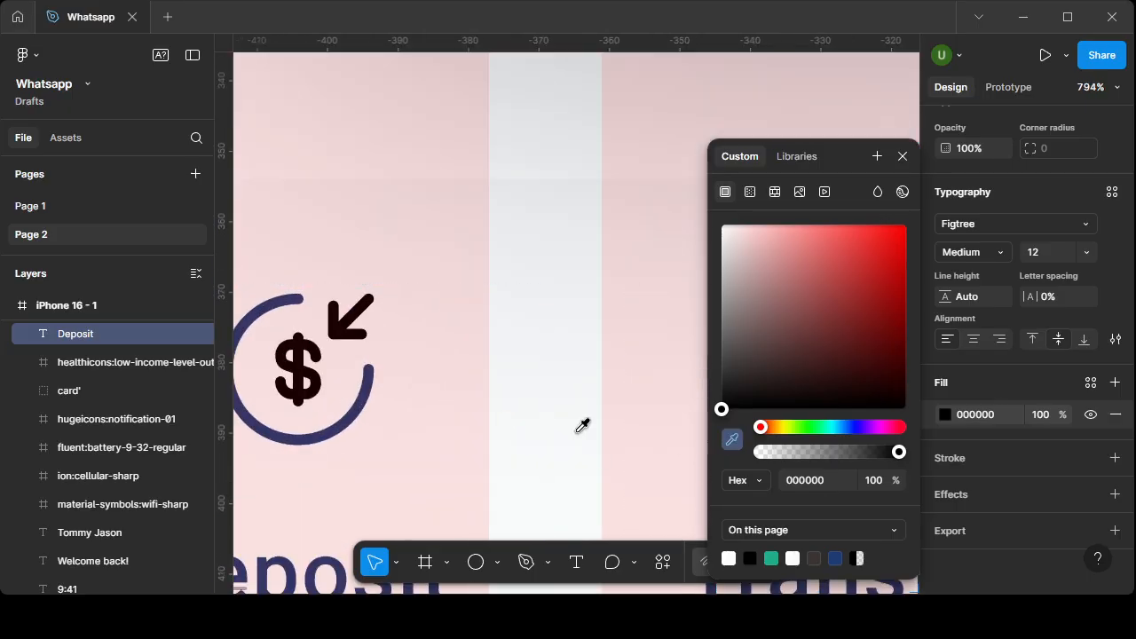
scroll(369, 389, "up", 5)
left_click(412, 372)
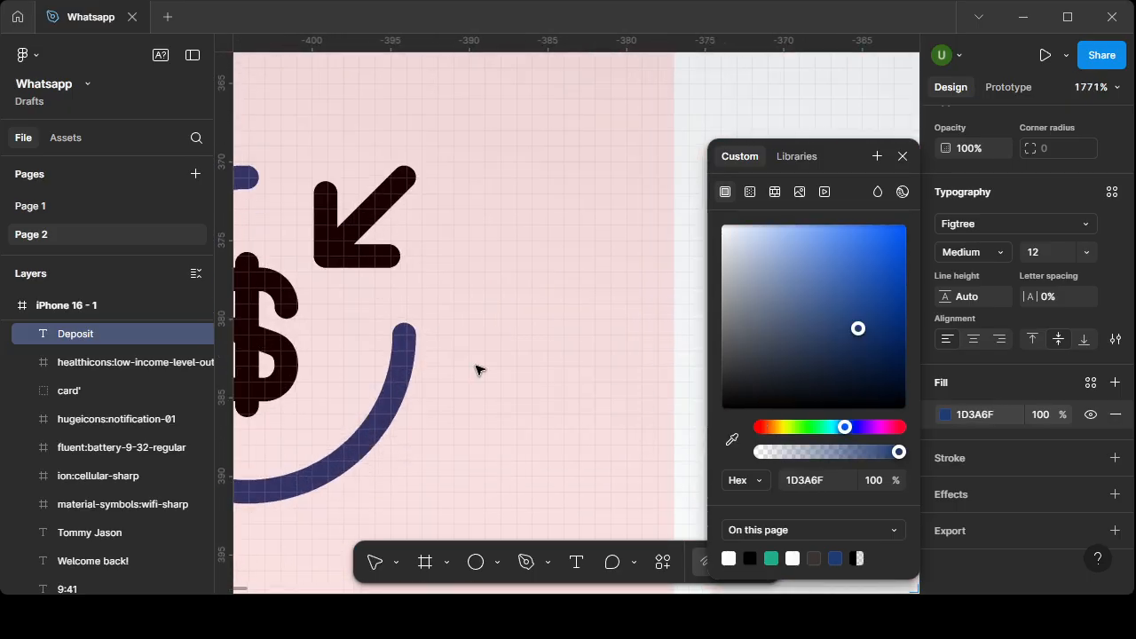
left_click(901, 157)
scroll(692, 203, "down", 12)
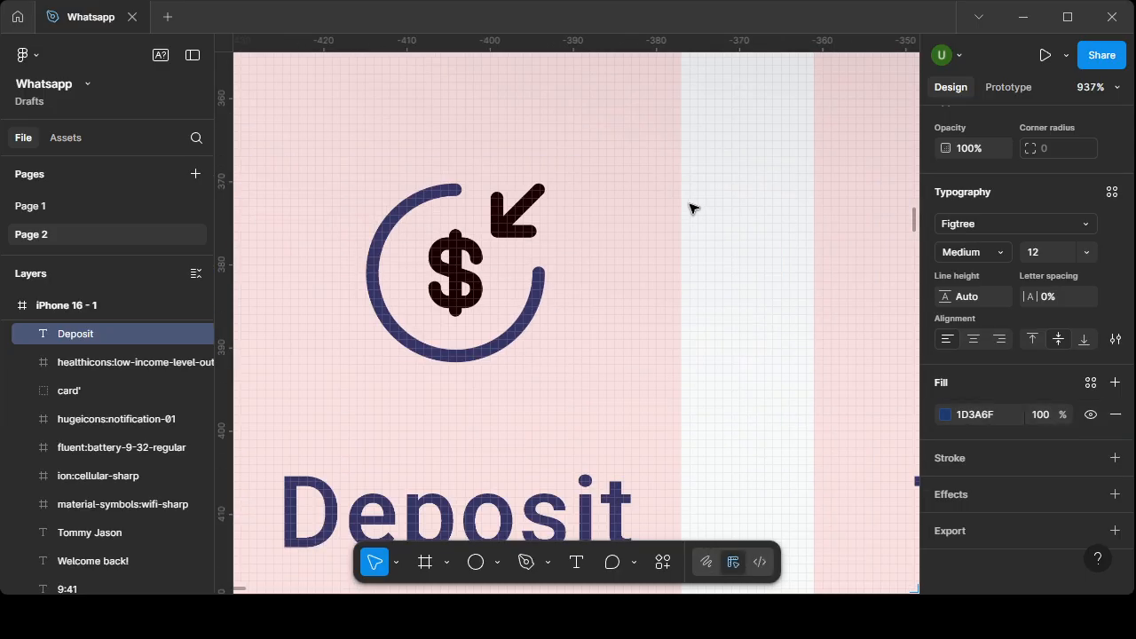
scroll(763, 321, "down", 4)
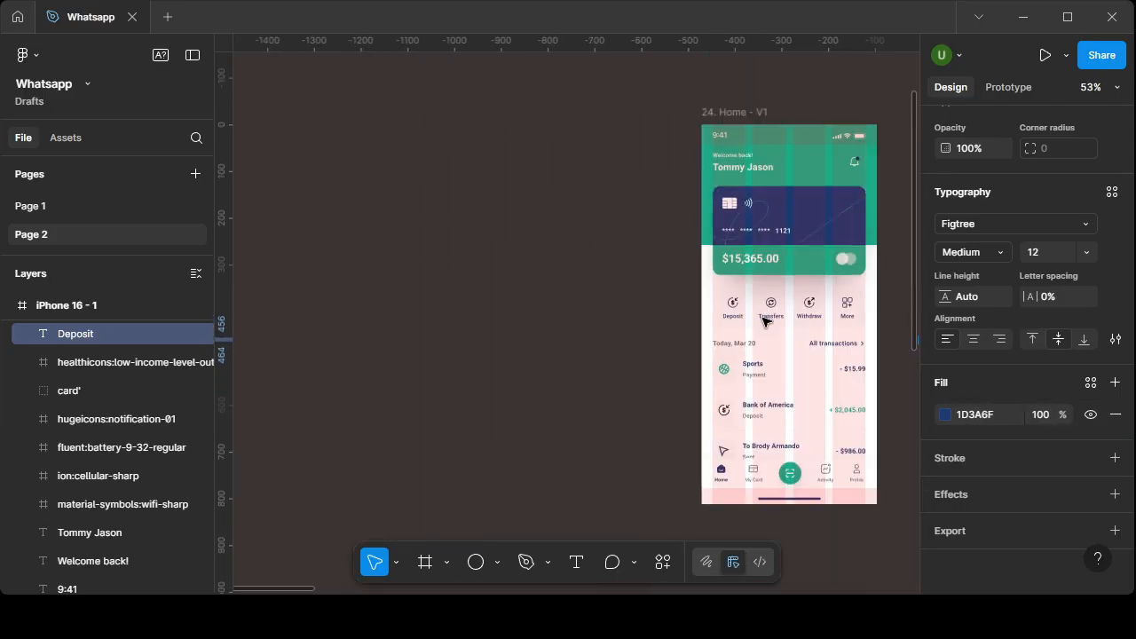
left_click(894, 355)
scroll(799, 360, "right", 5)
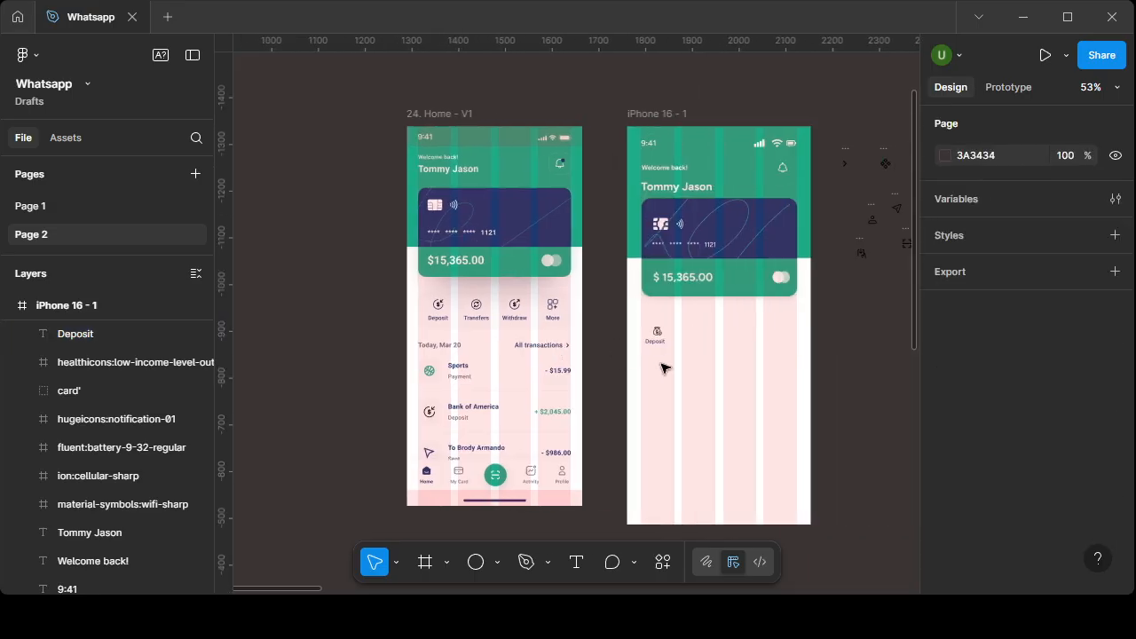
scroll(630, 359, "up", 2)
scroll(630, 359, "up", 3)
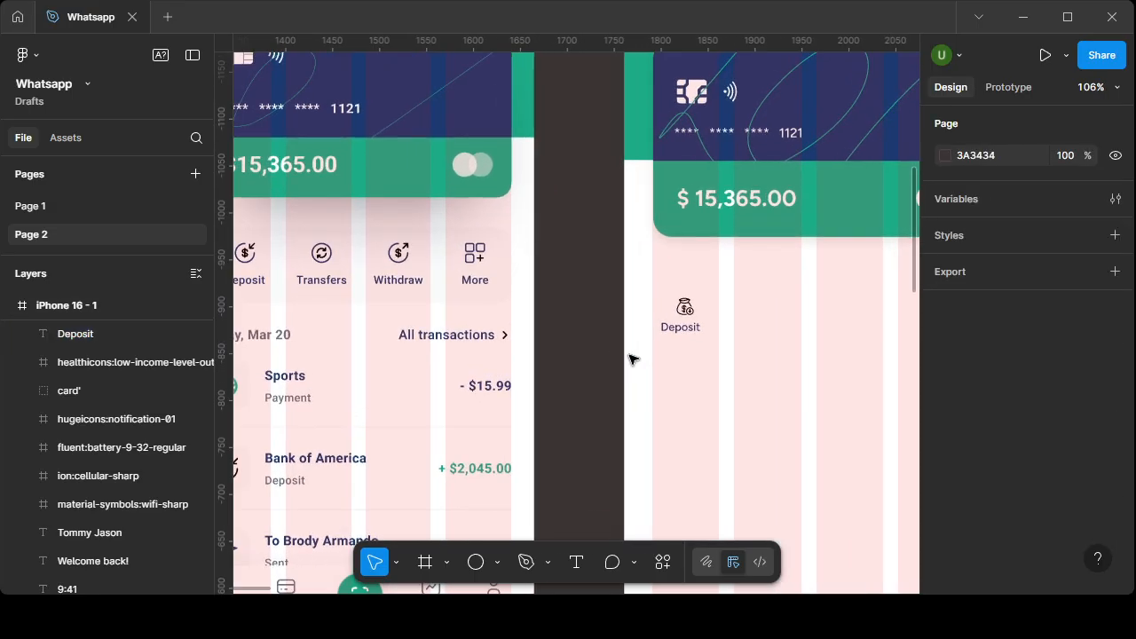
- Centre the money-bag icon over the Deposit label and group them together
left_click(683, 327)
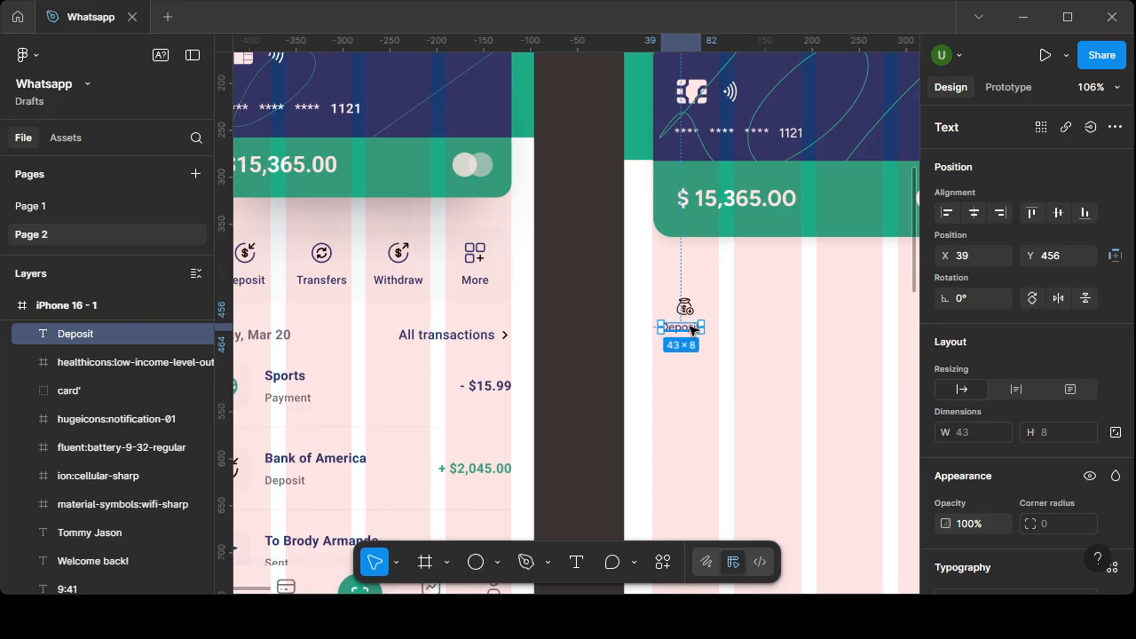
left_click_drag(692, 329, 698, 328)
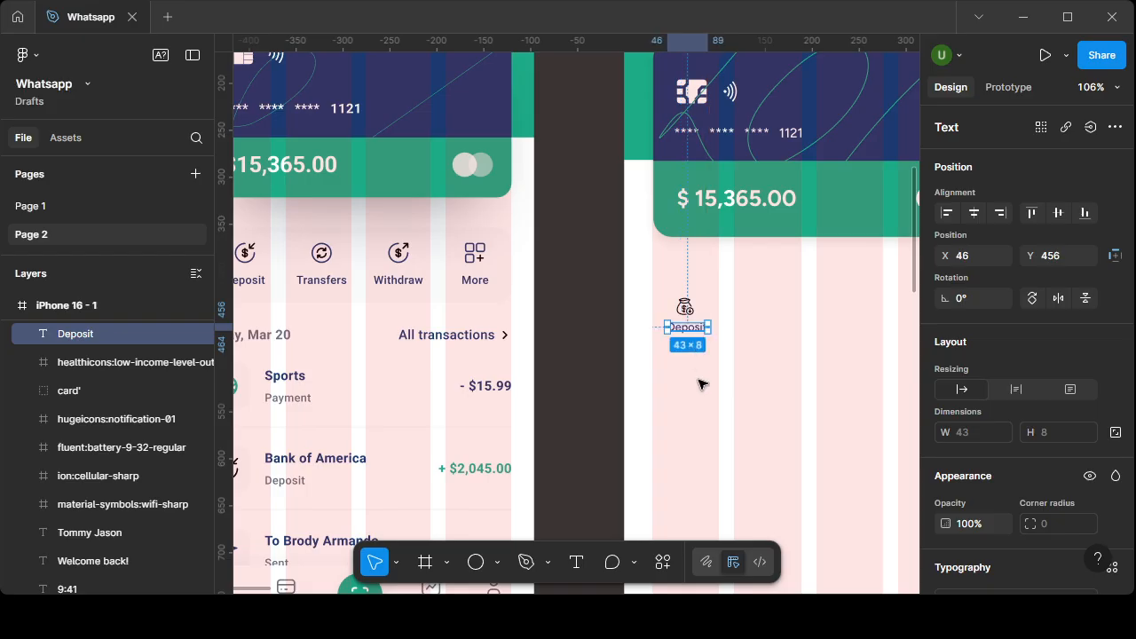
left_click(700, 380)
left_click_drag(659, 284, 717, 357)
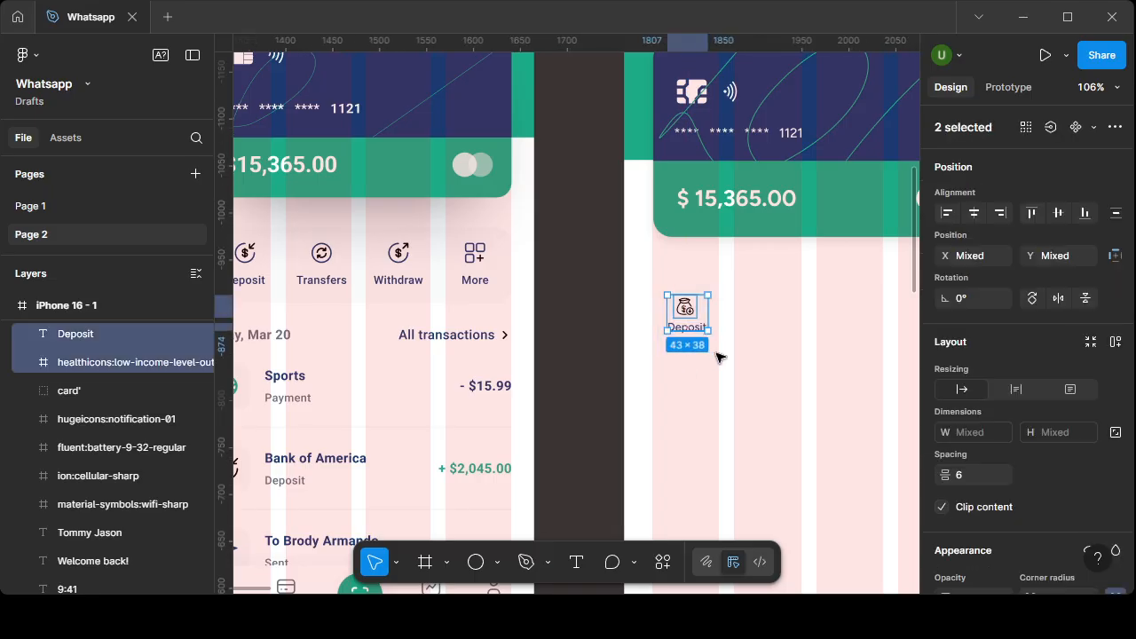
left_click(977, 215)
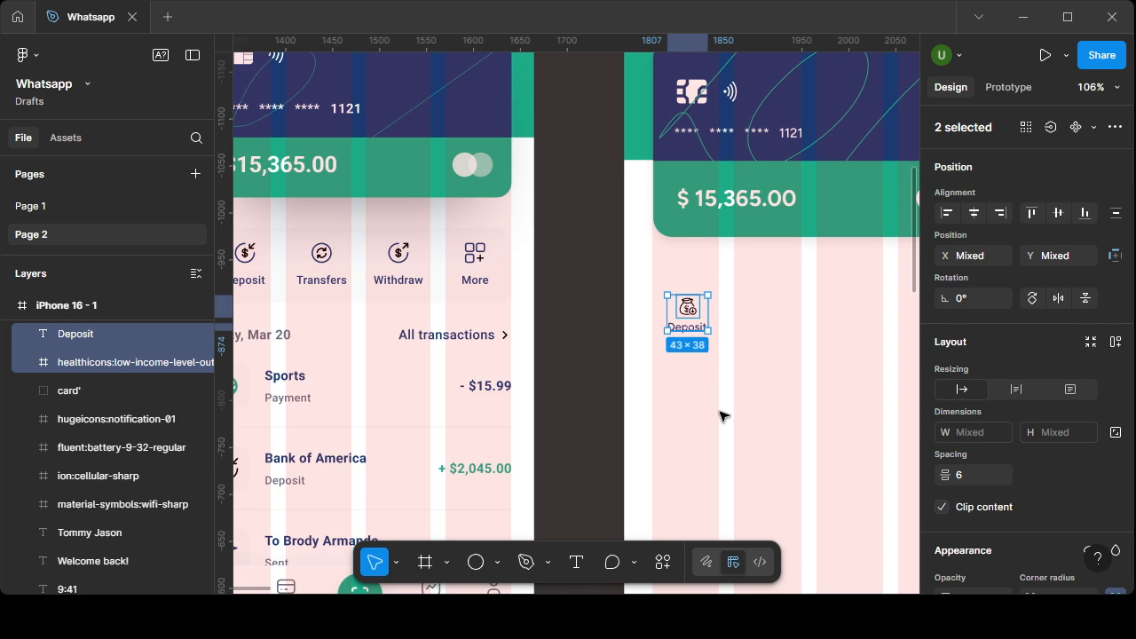
right_click(682, 319)
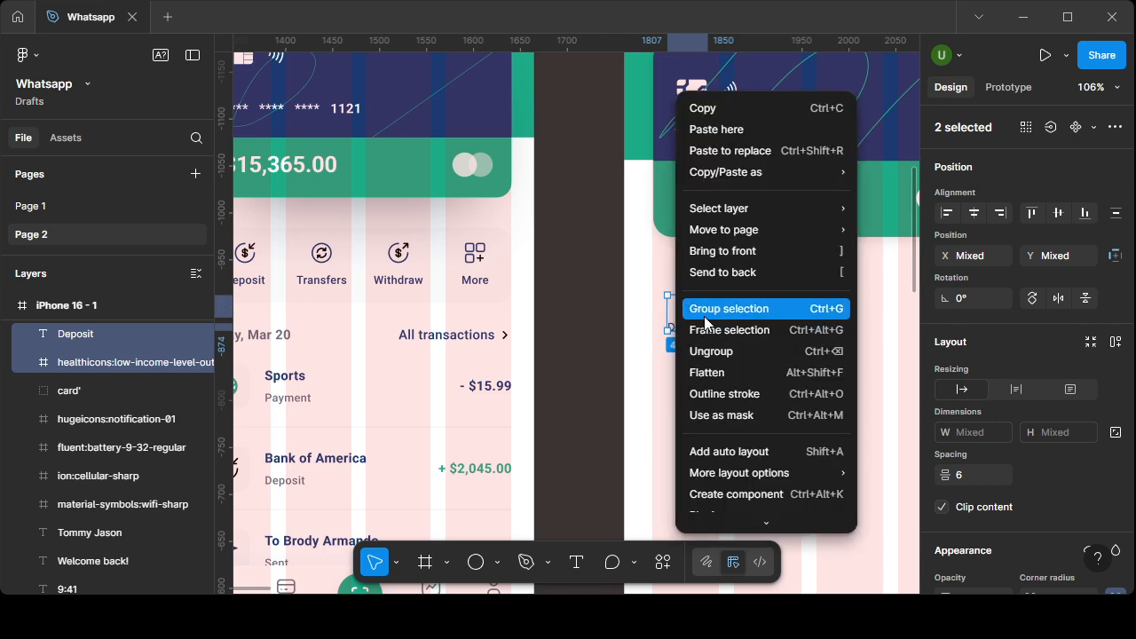
left_click(706, 309)
- Duplicate the Deposit group to the right to make the remaining quick actions
left_click(707, 424)
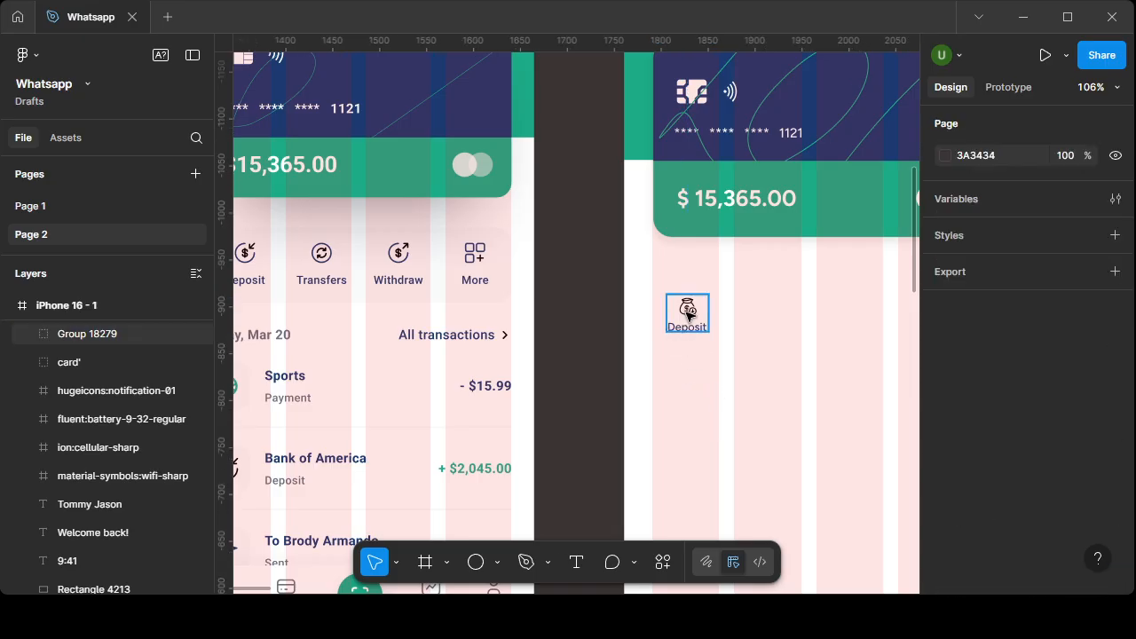
left_click(689, 312)
left_click_drag(689, 312, 757, 415)
left_click_drag(765, 351, 835, 366)
- Align the four Deposit groups, space them 44 apart, and raise the row under the card
left_click_drag(521, 322, 858, 399)
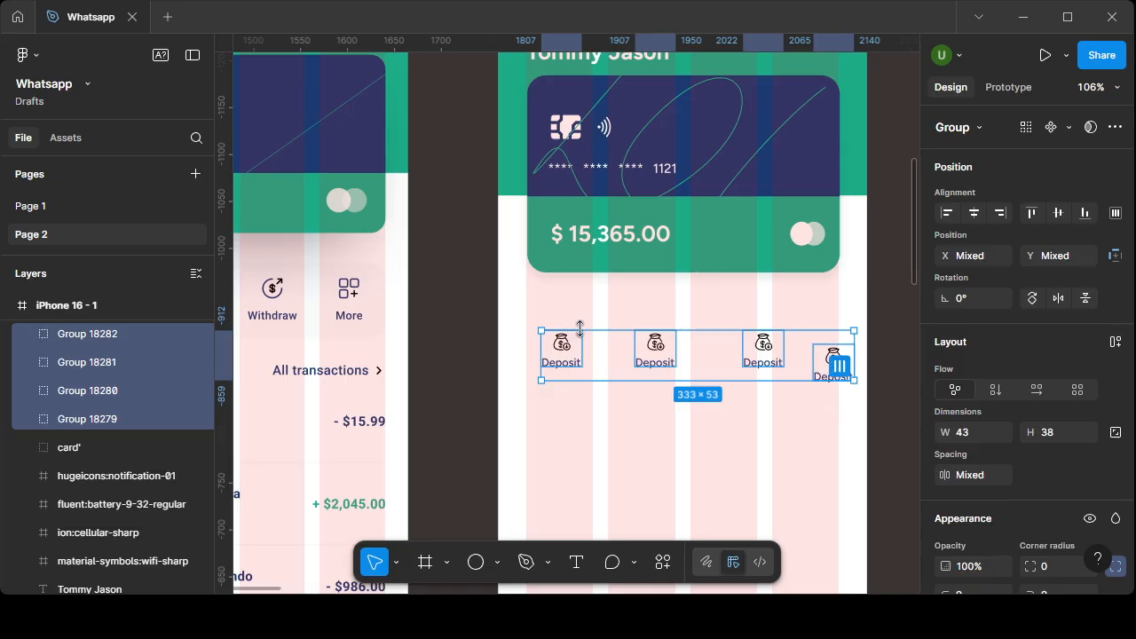
left_click(841, 366)
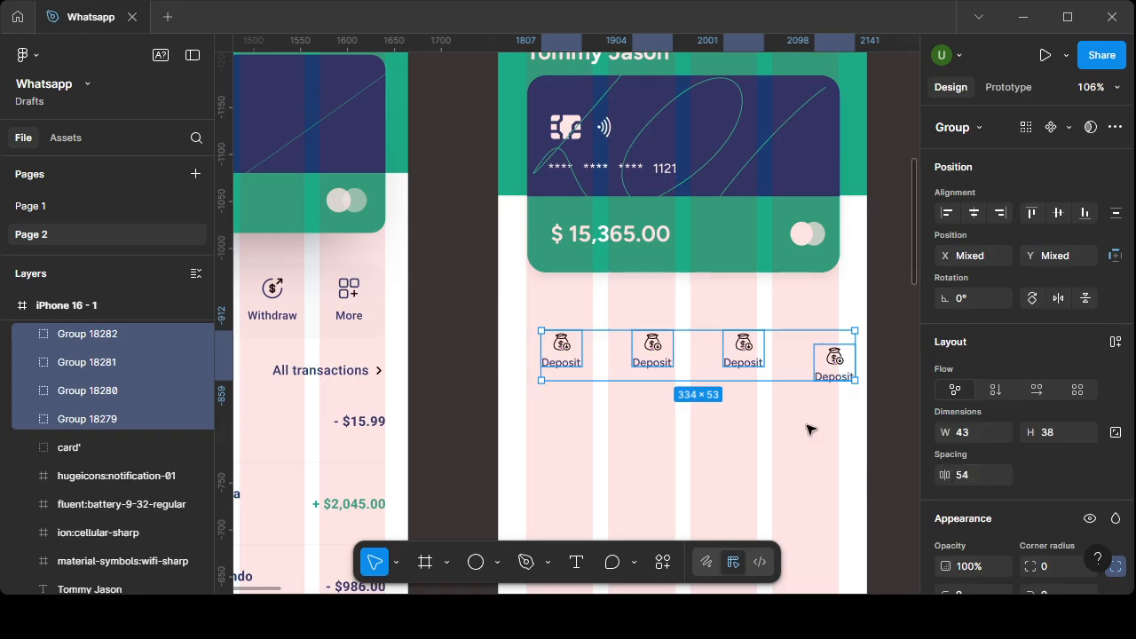
left_click(1059, 215)
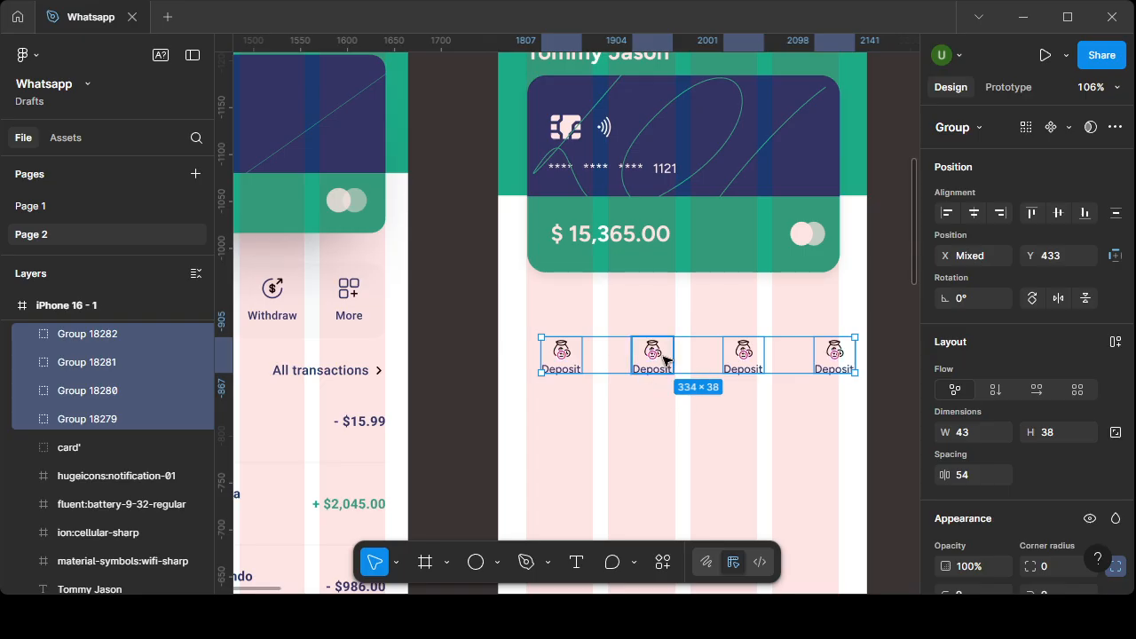
left_click_drag(664, 359, 649, 358)
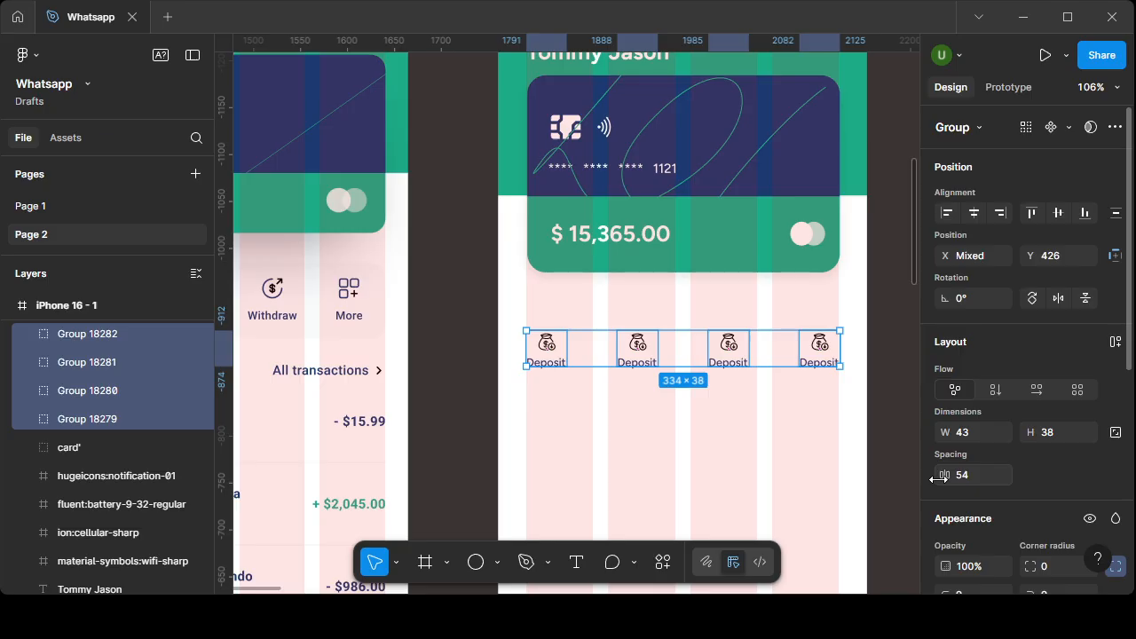
left_click_drag(940, 479, 923, 479)
left_click_drag(643, 358, 654, 355)
key("Up")
key("Up")
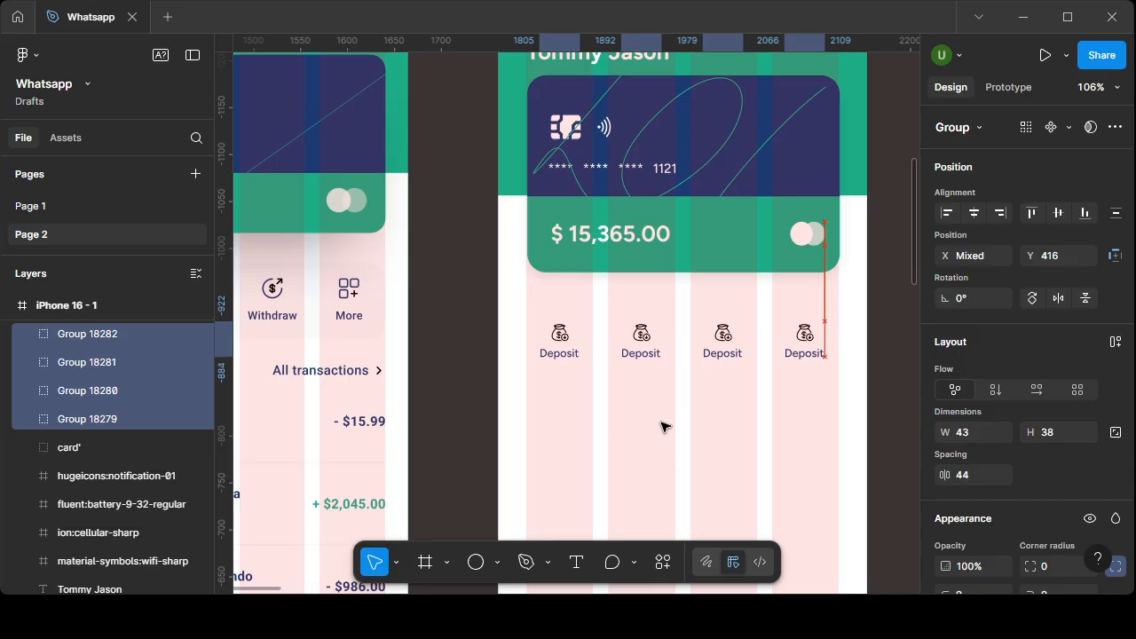
key("Up")
key("Up")
key("Up")
key("Up")
key("Up")
key("Up")
key("Up")
key("Up")
key("Up")
key("Up")
key("Up")
key("Up")
key("Up")
key("Up")
key("Up")
key("Up")
key("Up")
left_click(647, 457)
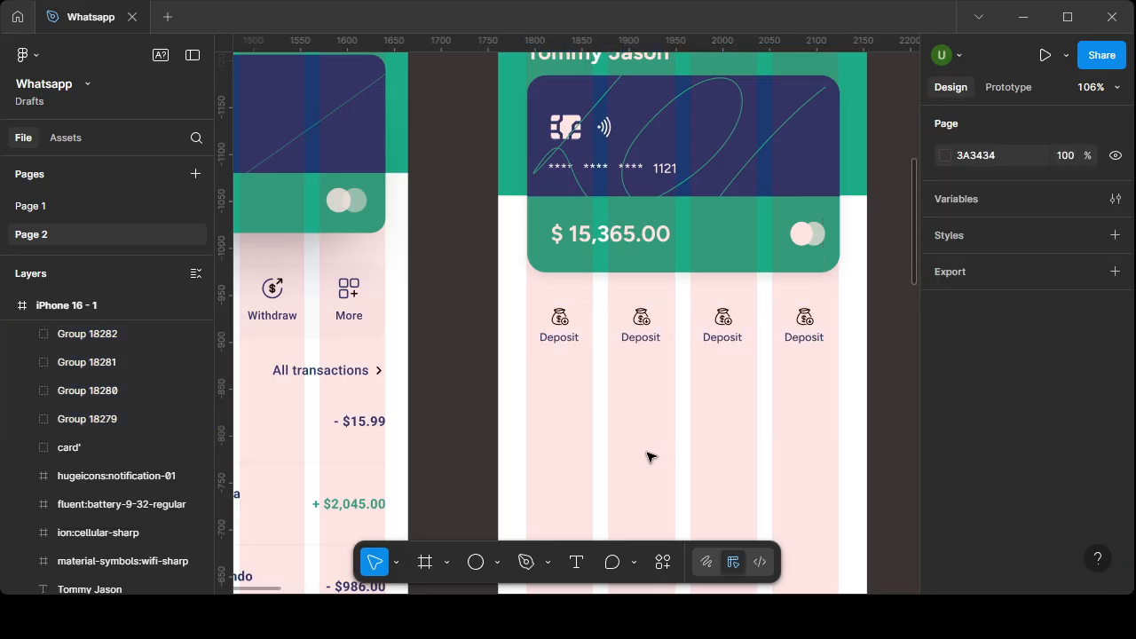
scroll(647, 457, "down", 5)
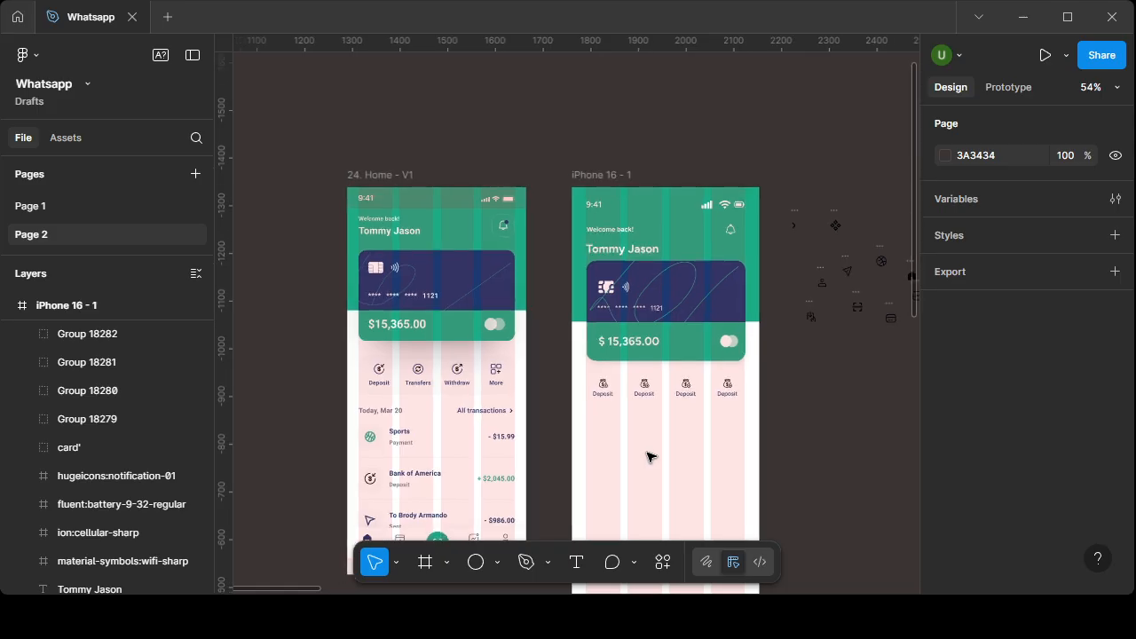
scroll(648, 457, "up", 5)
scroll(648, 449, "down", 3)
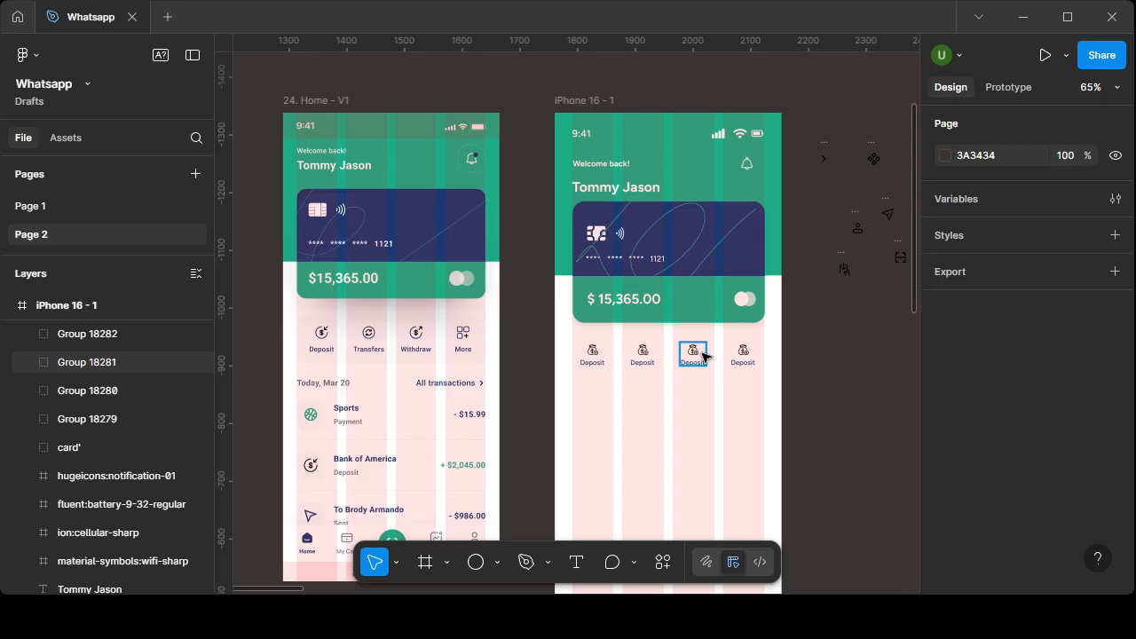
scroll(649, 372, "up", 1)
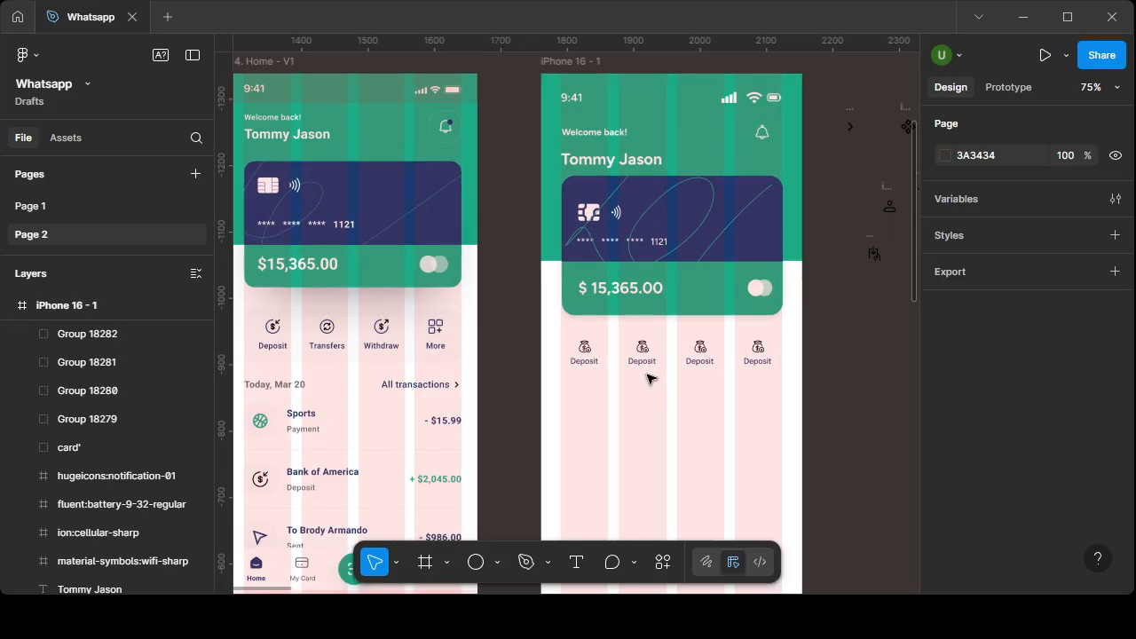
- Retype the second, third and fourth Deposit labels as Transfers, Withdraw and More
double_click(641, 362)
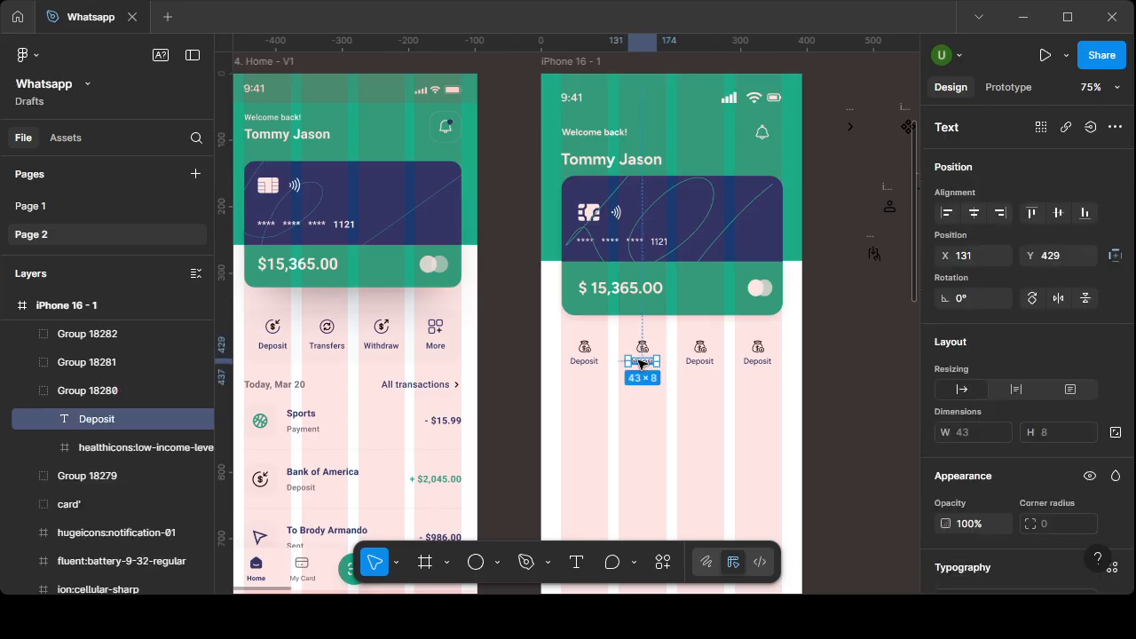
double_click(641, 362)
type("Tr")
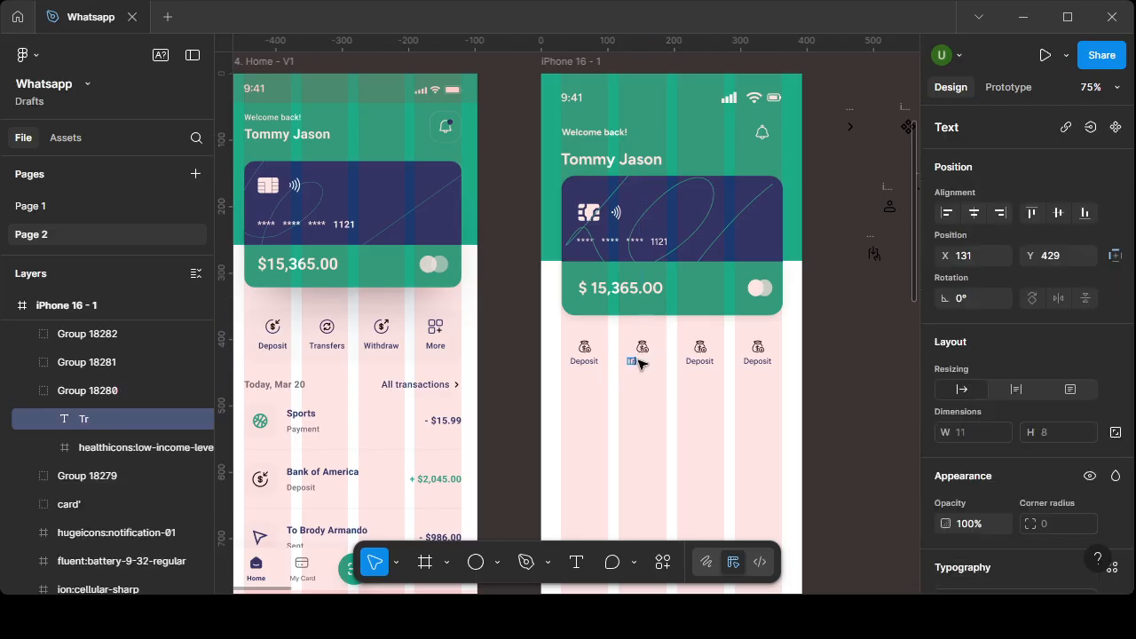
type("ansfers")
double_click(700, 361)
type("Witg")
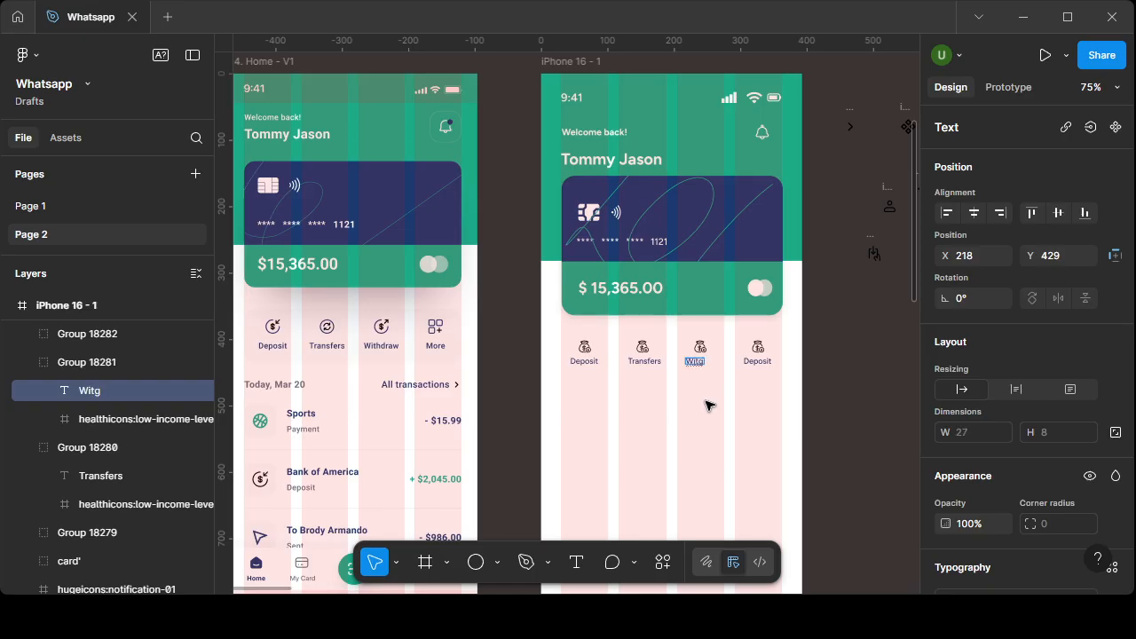
key("BackSpace")
key("BackSpace")
type("hdraw")
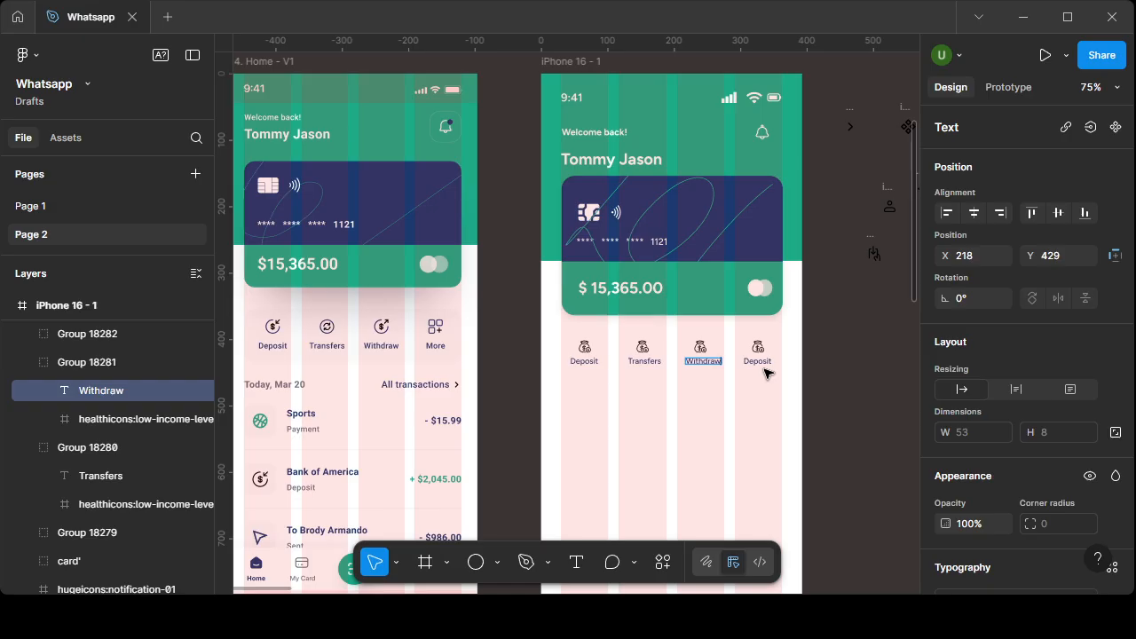
double_click(764, 364)
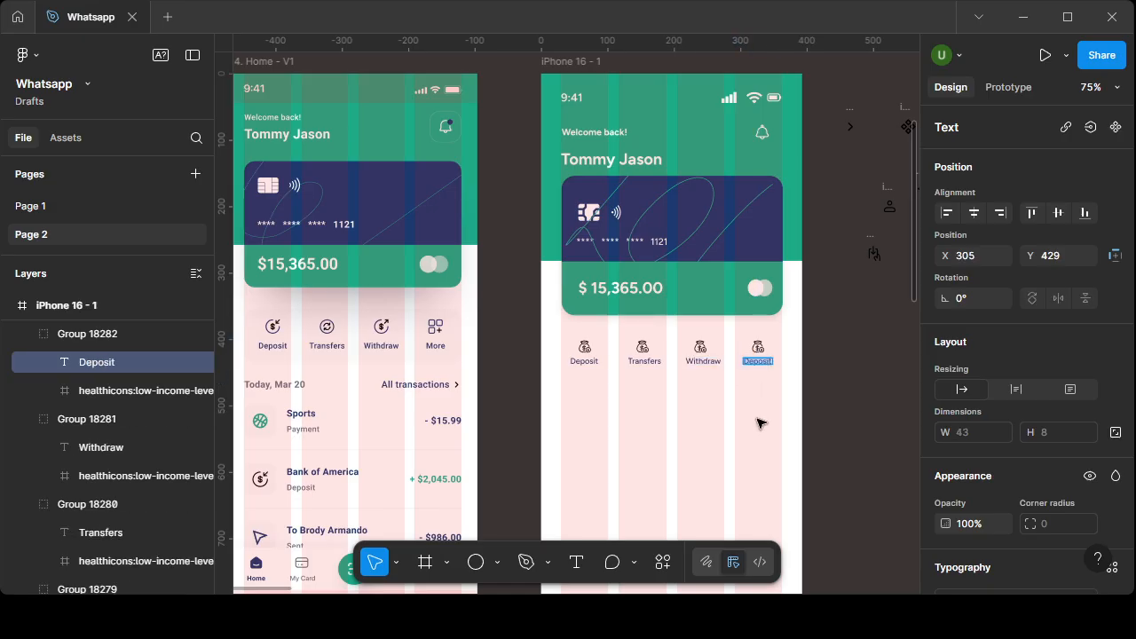
type("More")
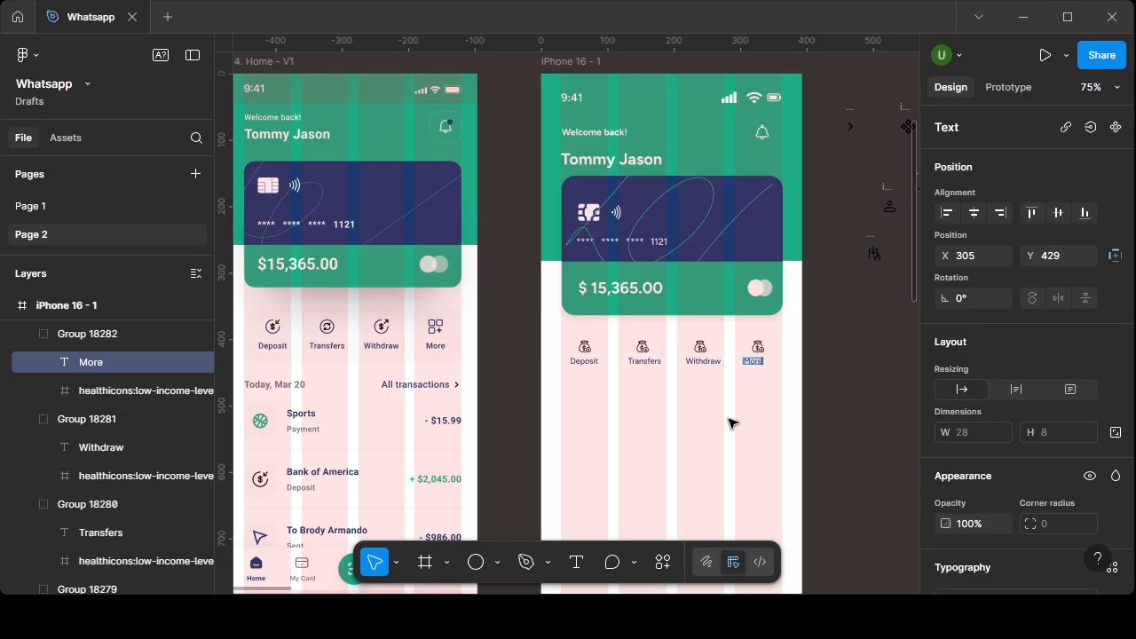
key("Escape")
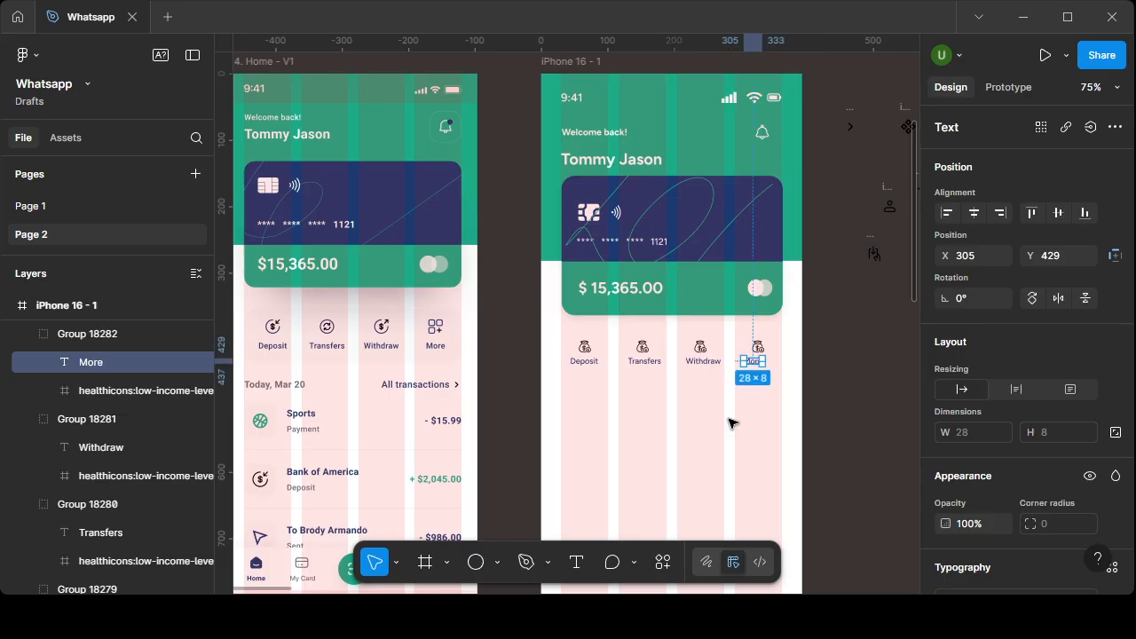
key("Escape")
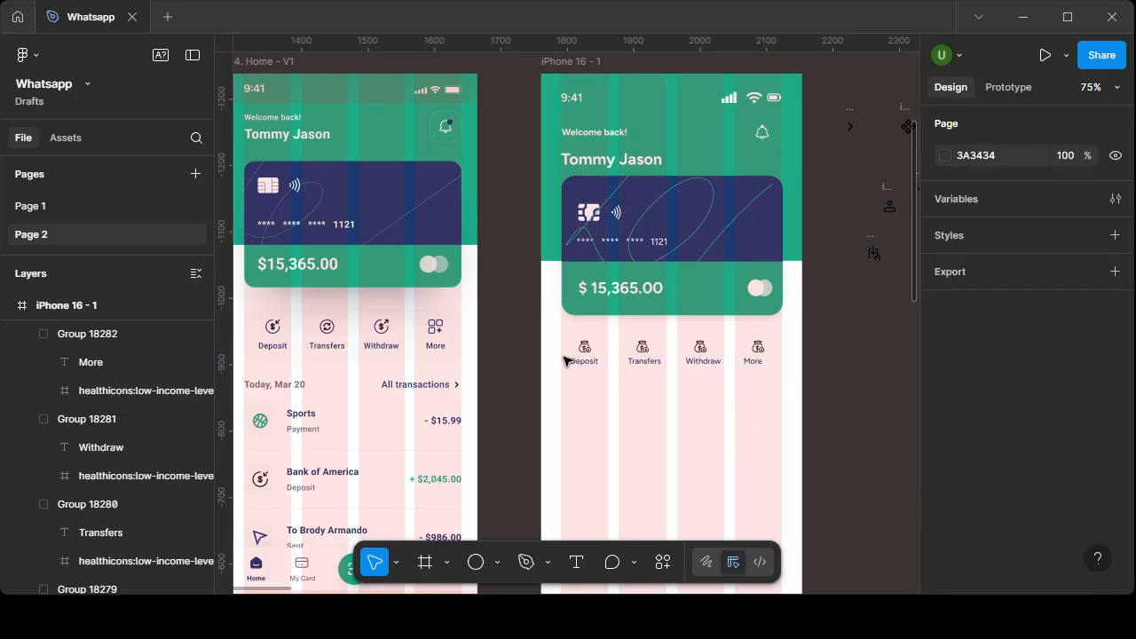
- Centre the Transfers icon horizontally over its label
left_click(644, 349)
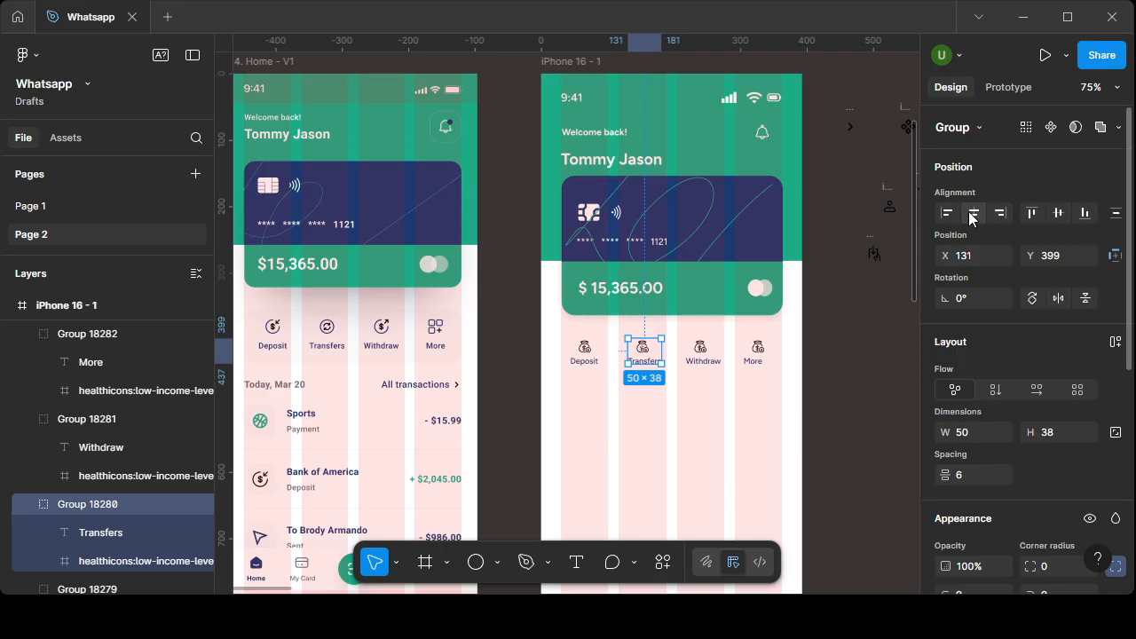
left_click(973, 213)
key("ctrl+z")
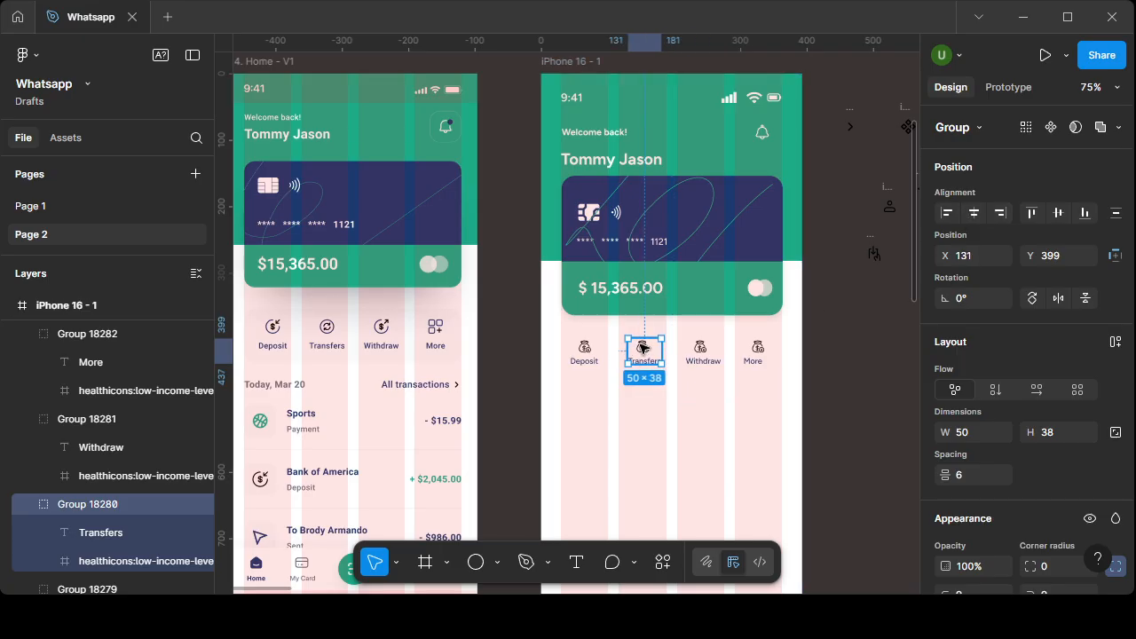
left_click(139, 559)
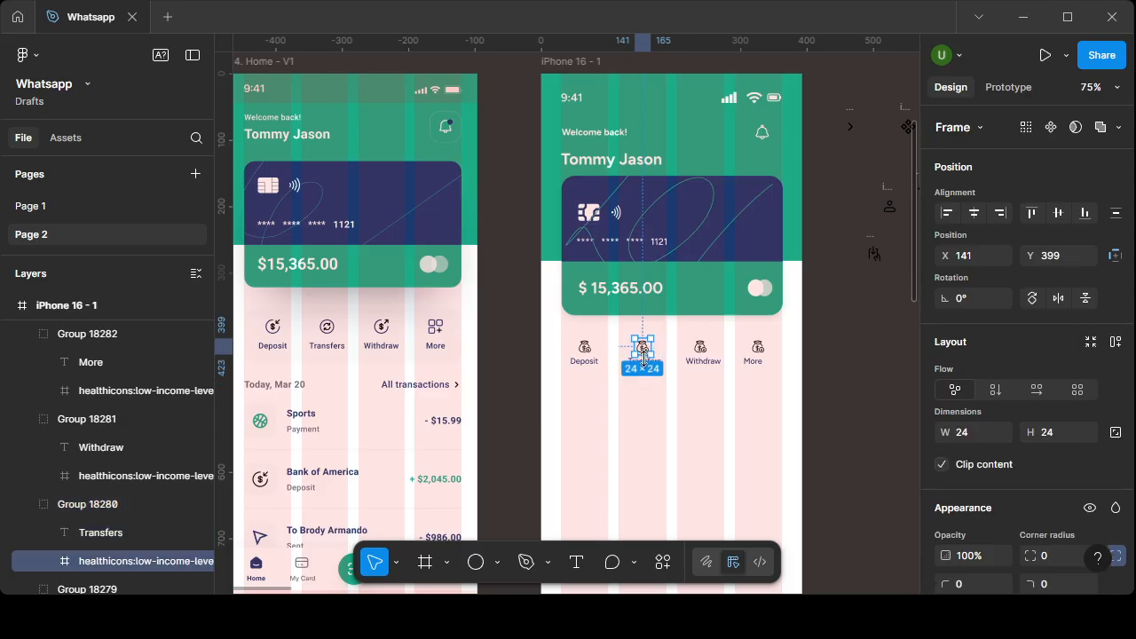
left_click(120, 511)
left_click(115, 532)
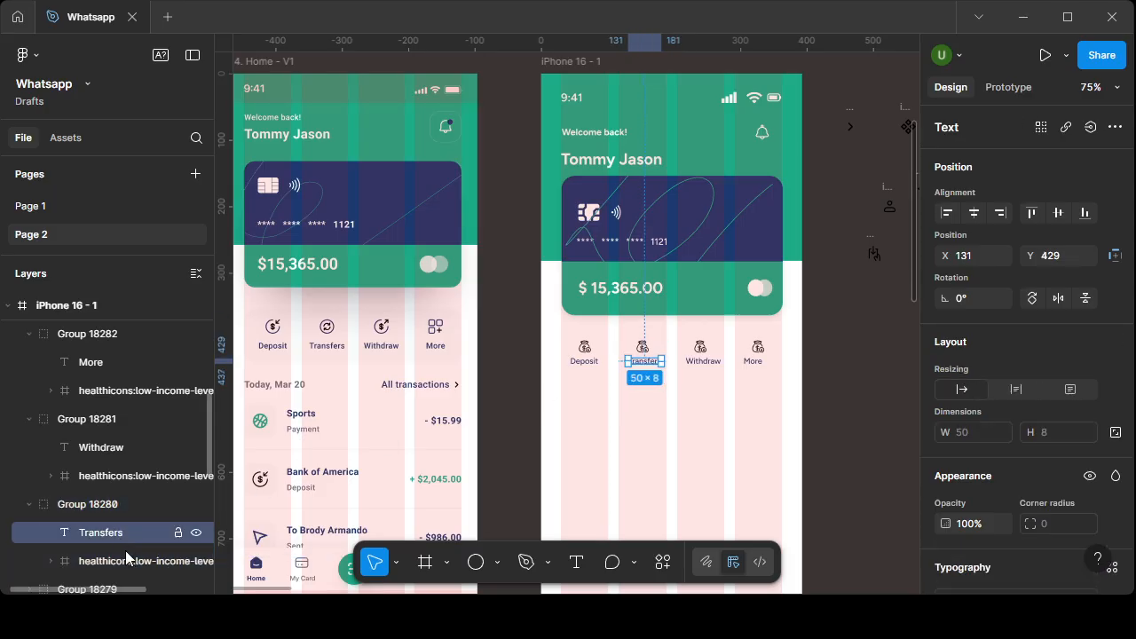
left_click(125, 555, "shift")
left_click(974, 214)
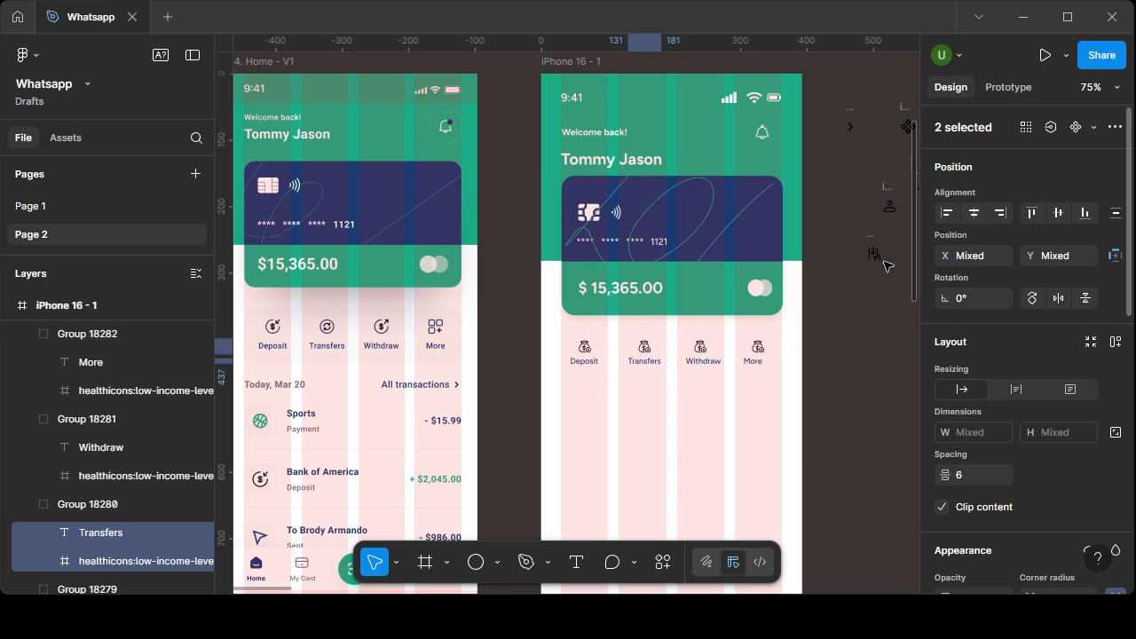
- Centre the Withdraw icon horizontally over its label
left_click(700, 347)
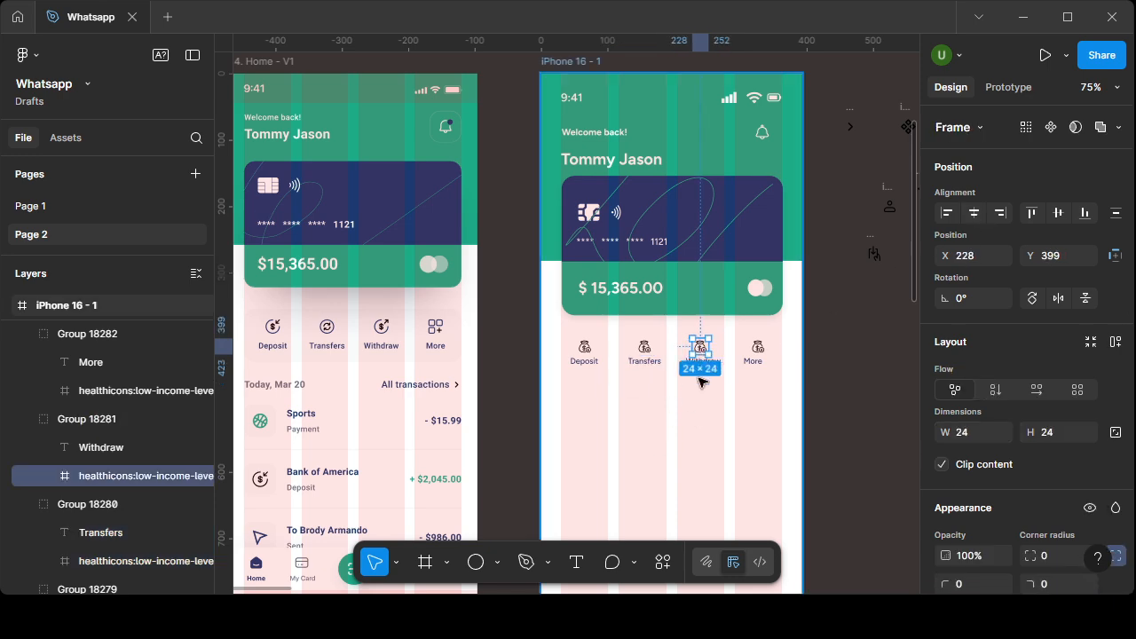
scroll(699, 348, "up", 6)
left_click(746, 318, "shift")
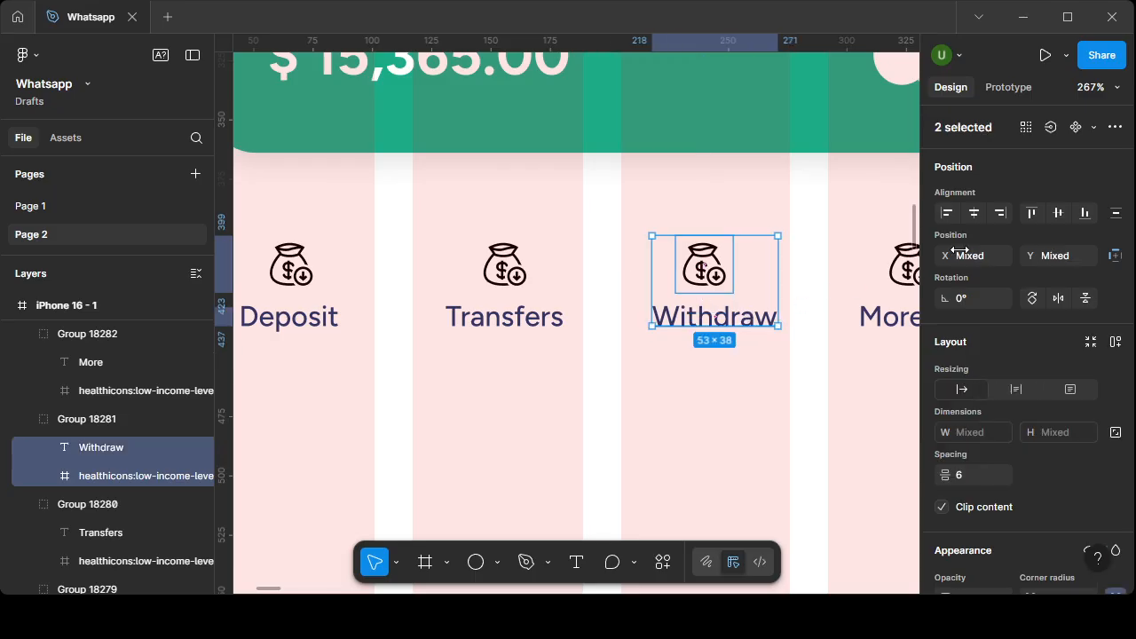
left_click(975, 213)
left_click(760, 402)
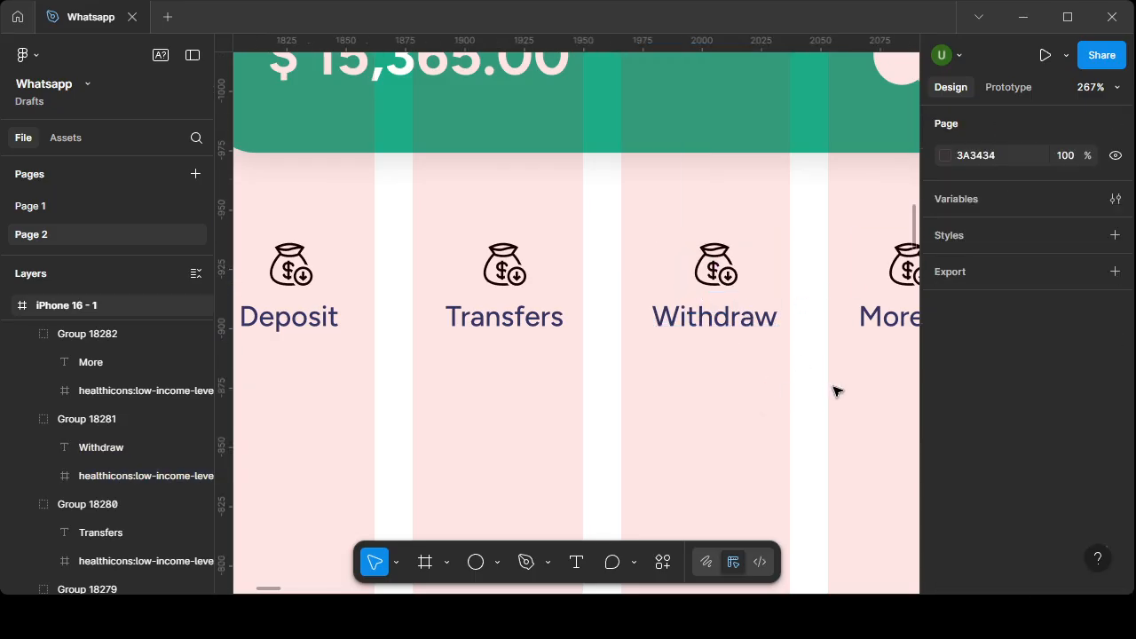
scroll(834, 391, "down", 3)
scroll(852, 397, "right", 3)
- Centre the More icon horizontally over its label
left_click(701, 351)
left_click(701, 351)
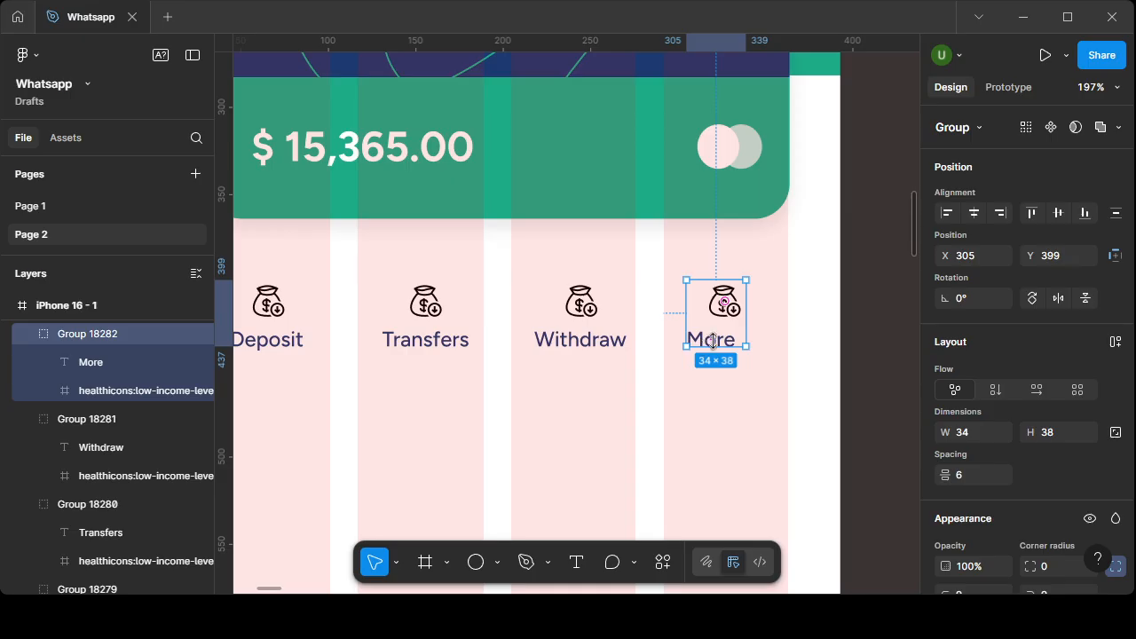
left_click(700, 344, "shift")
left_click(701, 344)
double_click(701, 344)
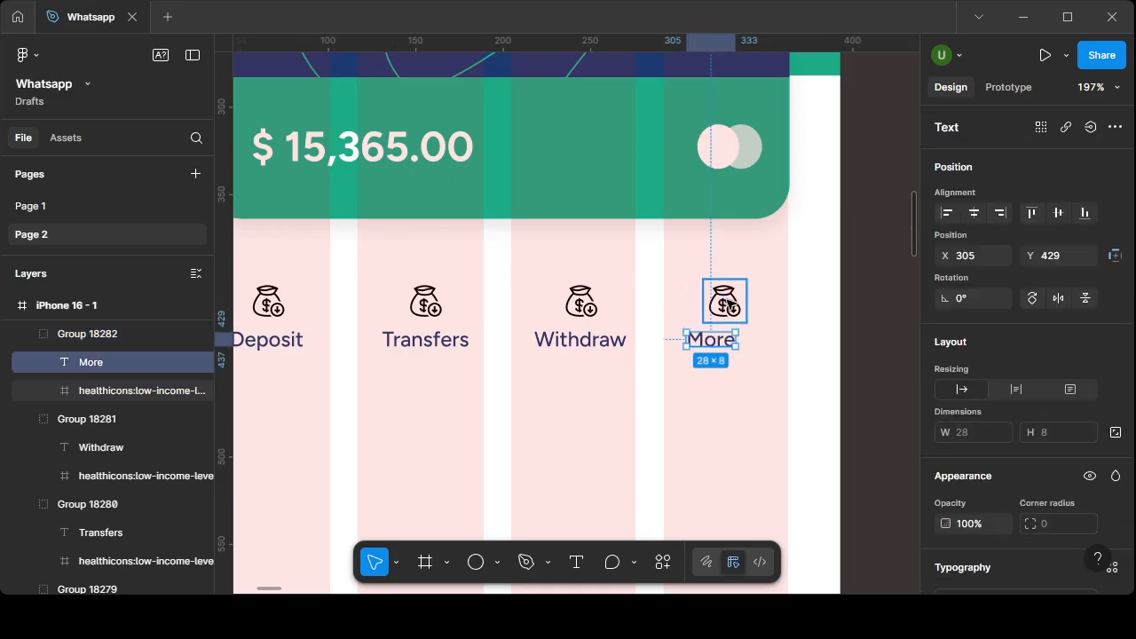
left_click(717, 300, "shift")
left_click(971, 215)
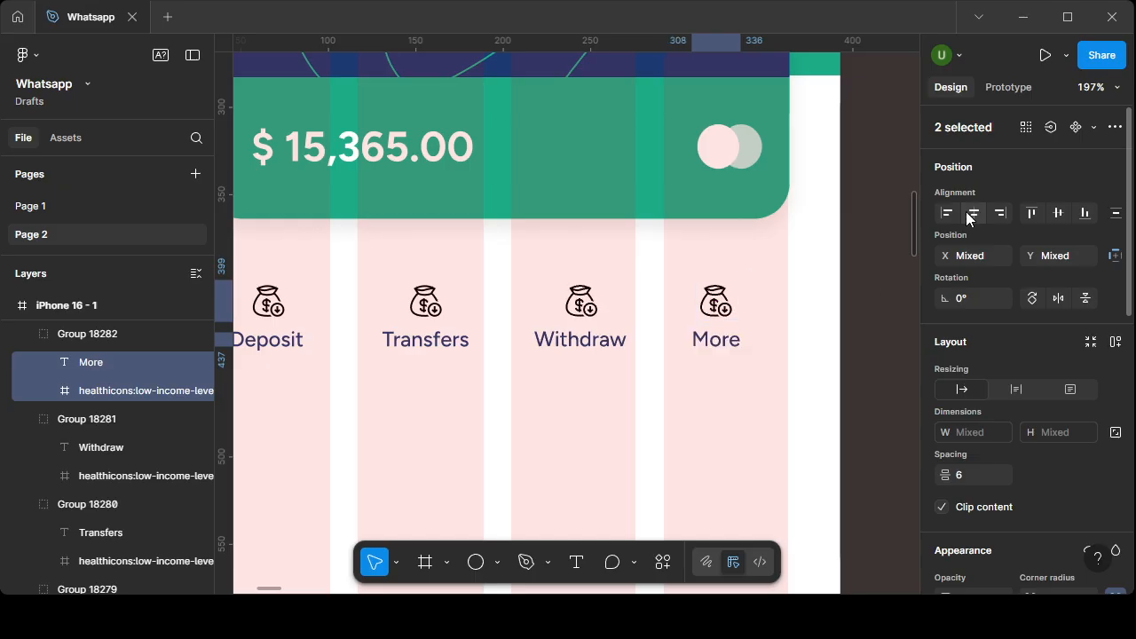
left_click(697, 391)
scroll(698, 391, "down", 10)
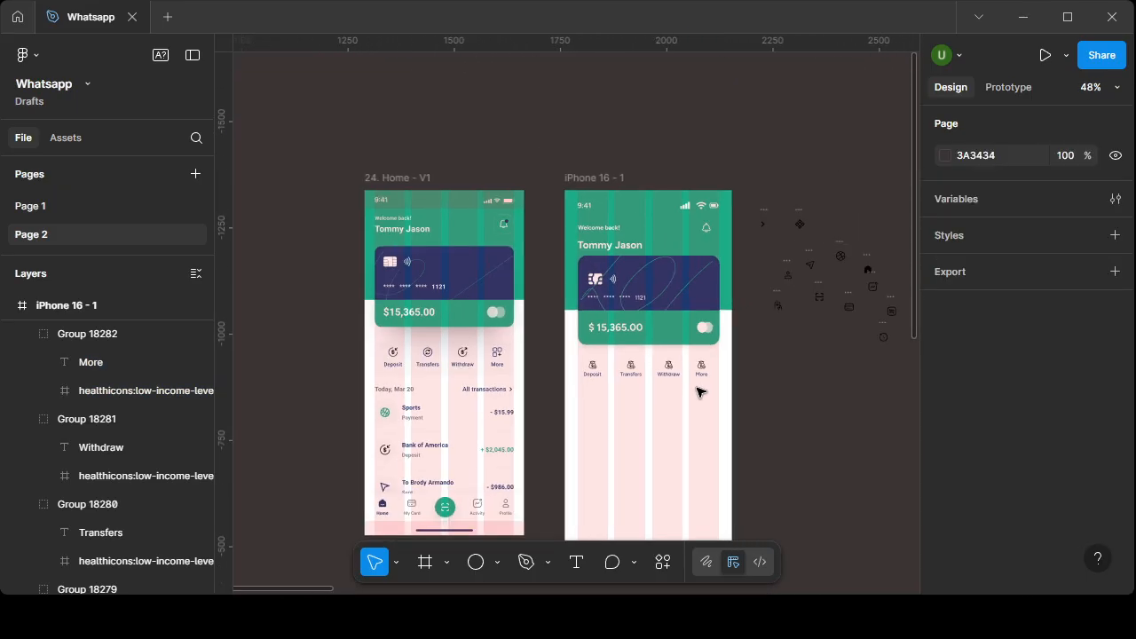
- Set 30 spacing between the four quick actions and spread them slightly wider
scroll(698, 392, "up", 2)
left_click_drag(557, 352, 746, 381)
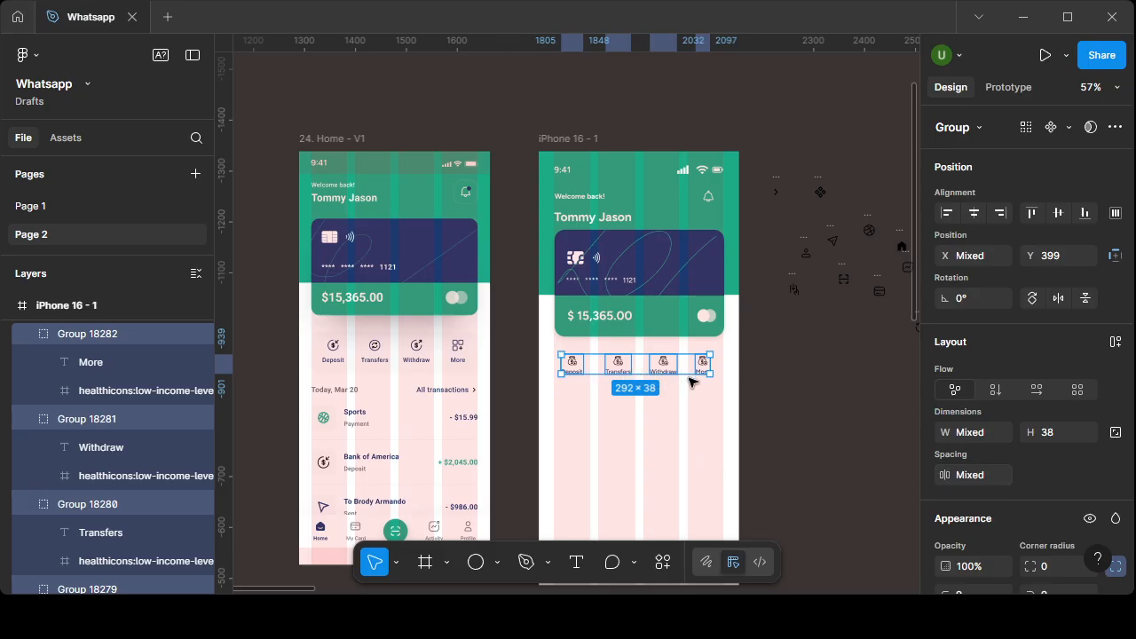
left_click(988, 482)
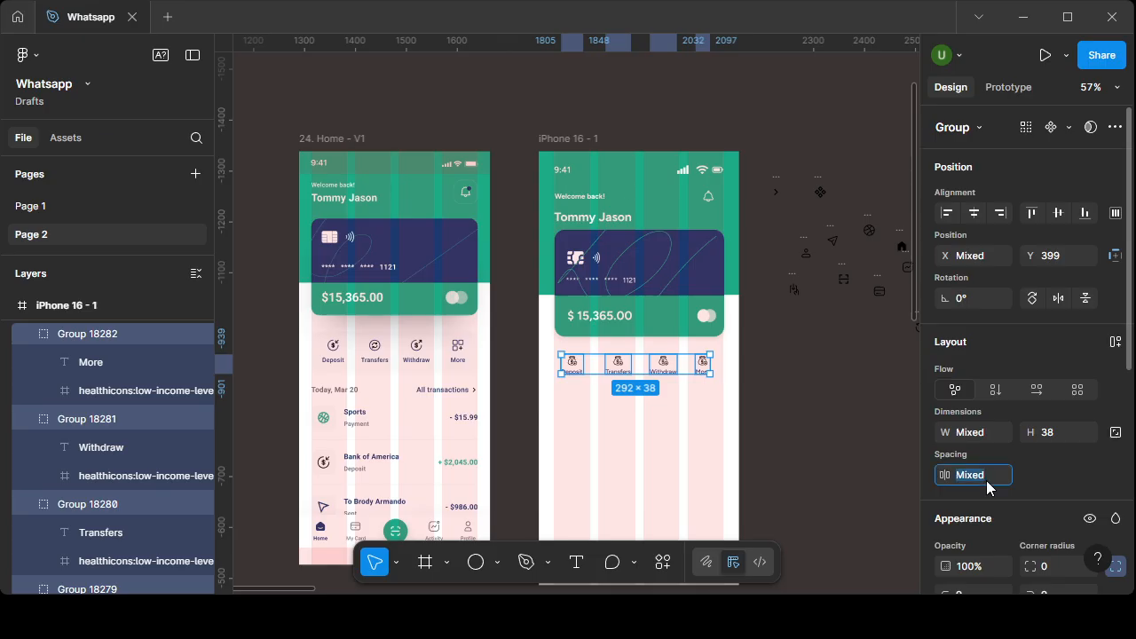
key("Return")
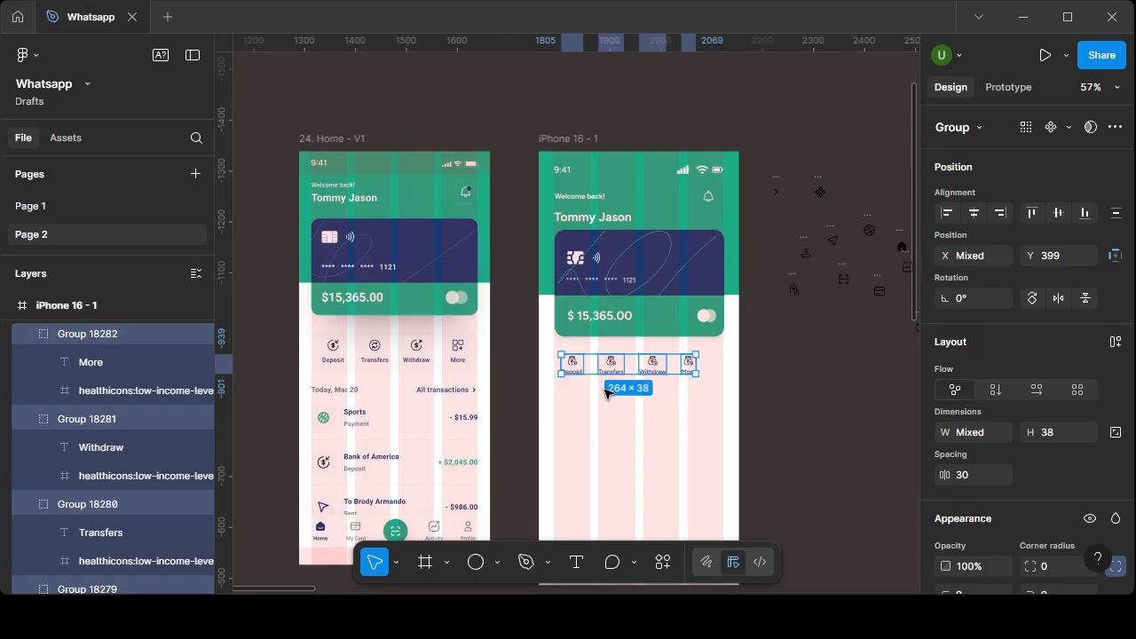
left_click_drag(620, 365, 624, 367)
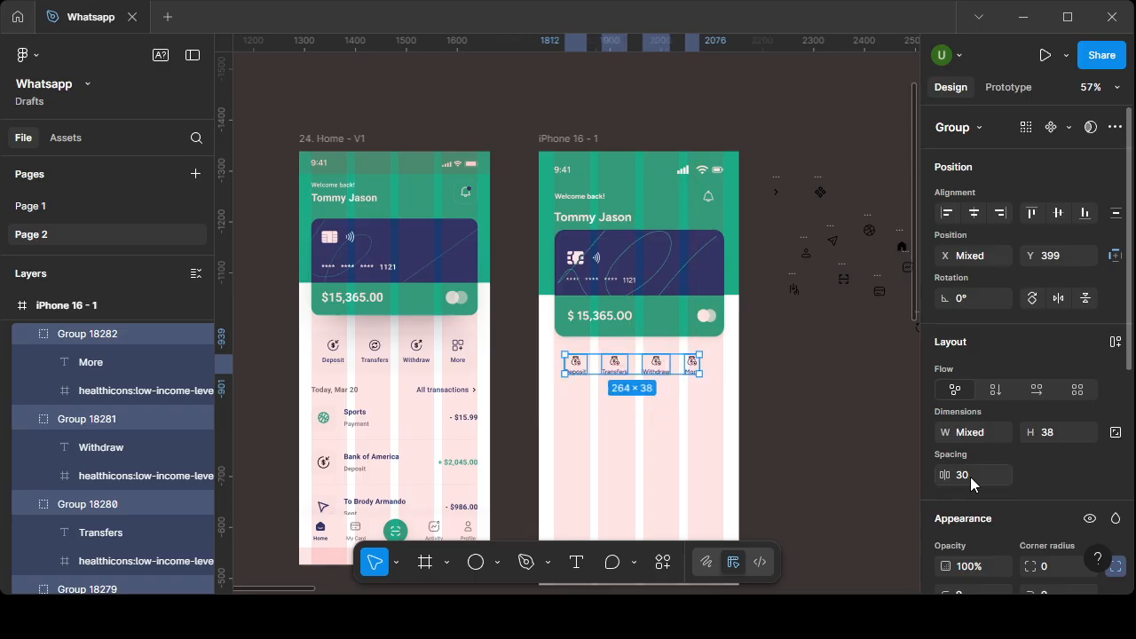
left_click_drag(944, 475, 971, 477)
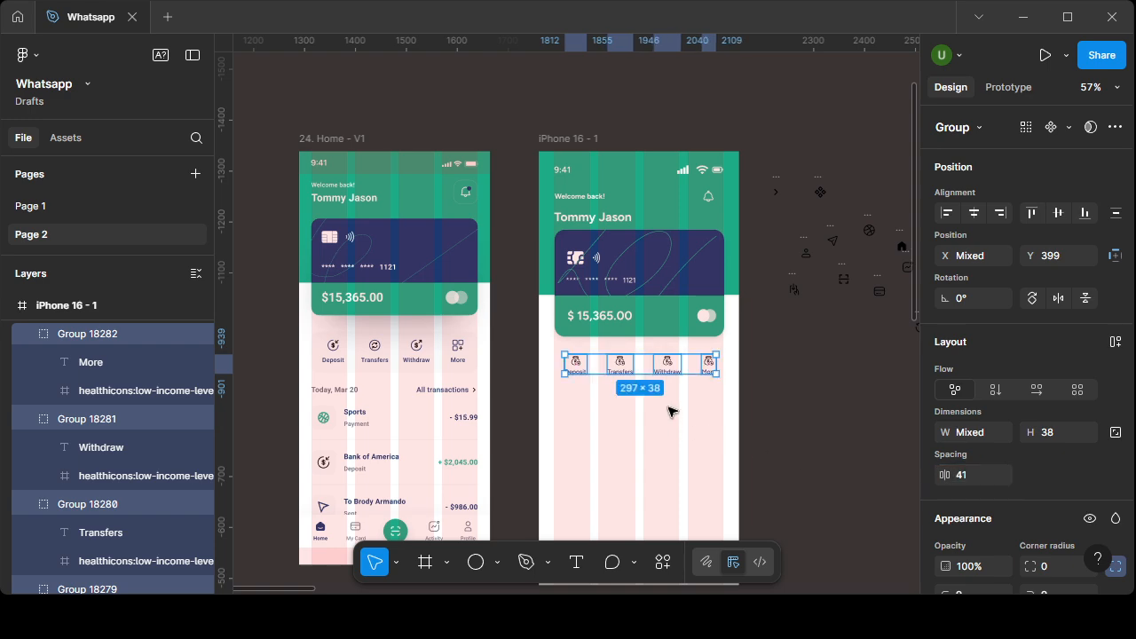
- Group the four quick actions and centre the row horizontally in the iPhone 16 frame
right_click(612, 371)
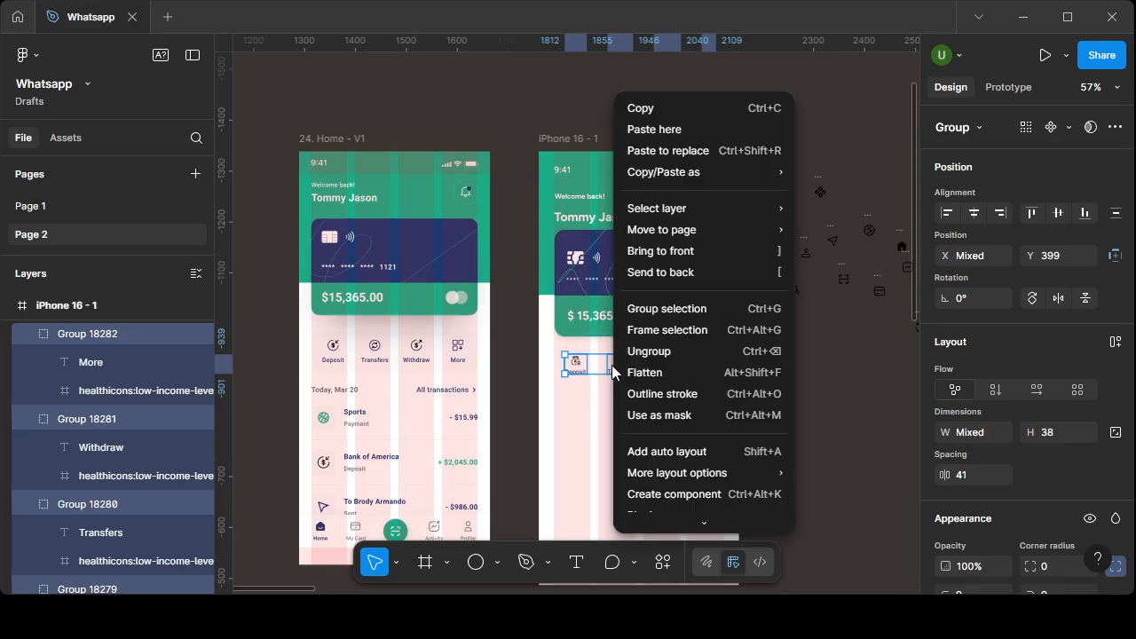
left_click(657, 311)
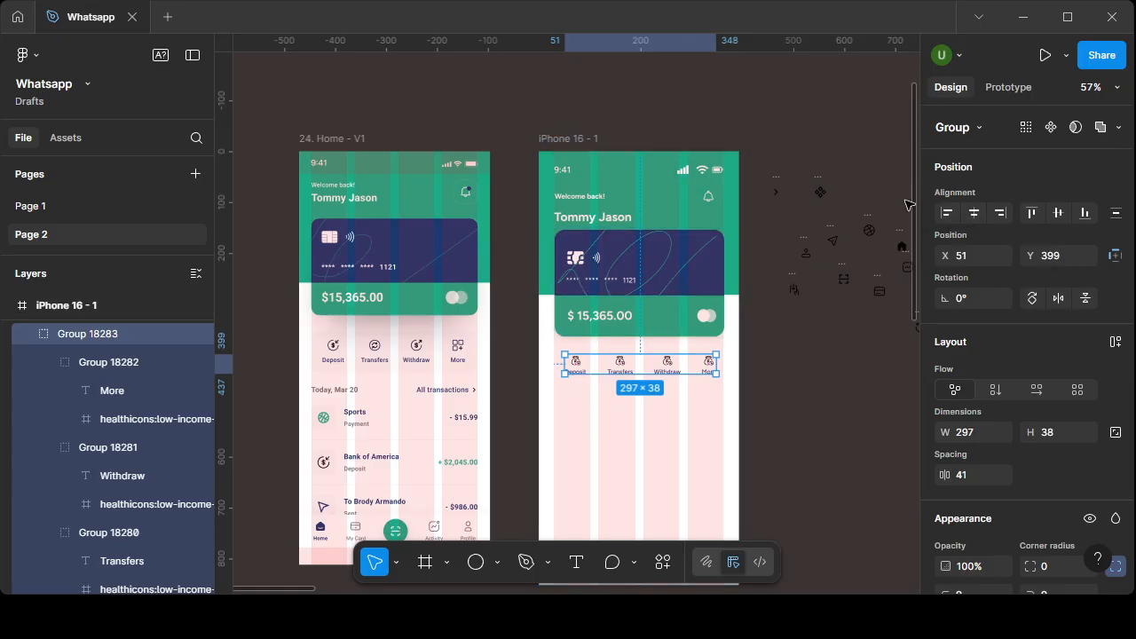
left_click(975, 218)
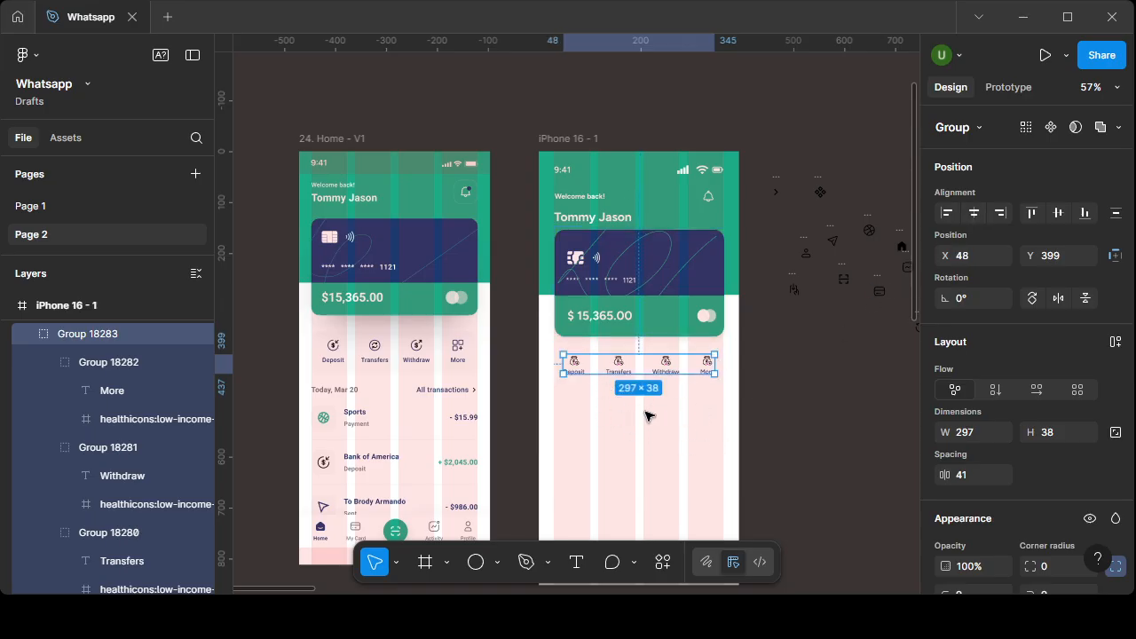
left_click(808, 381)
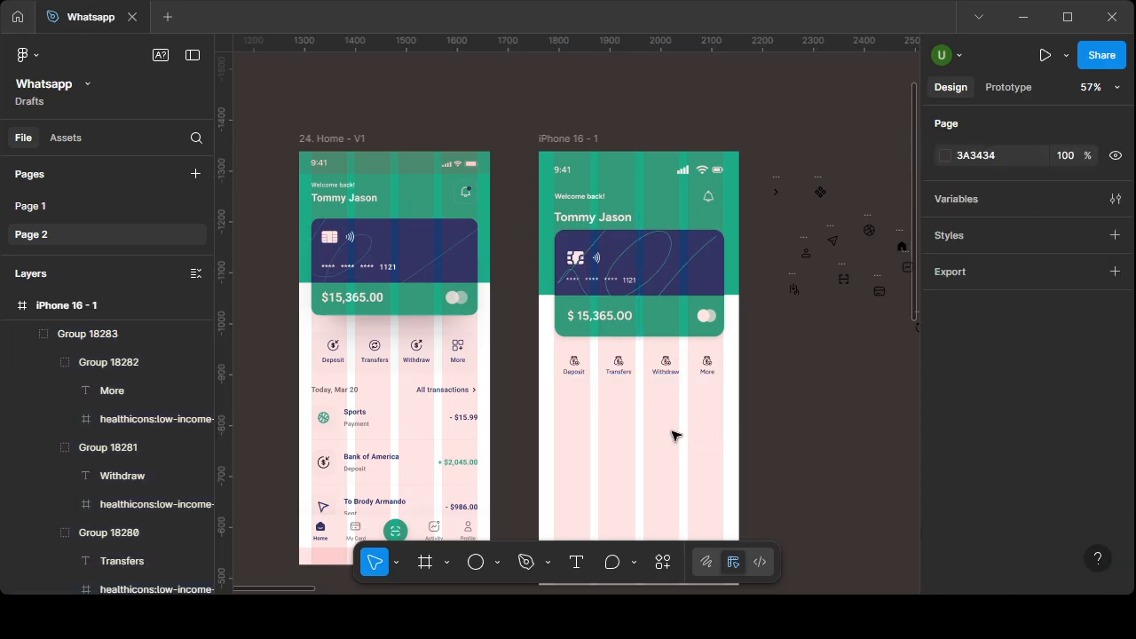
left_click(612, 365)
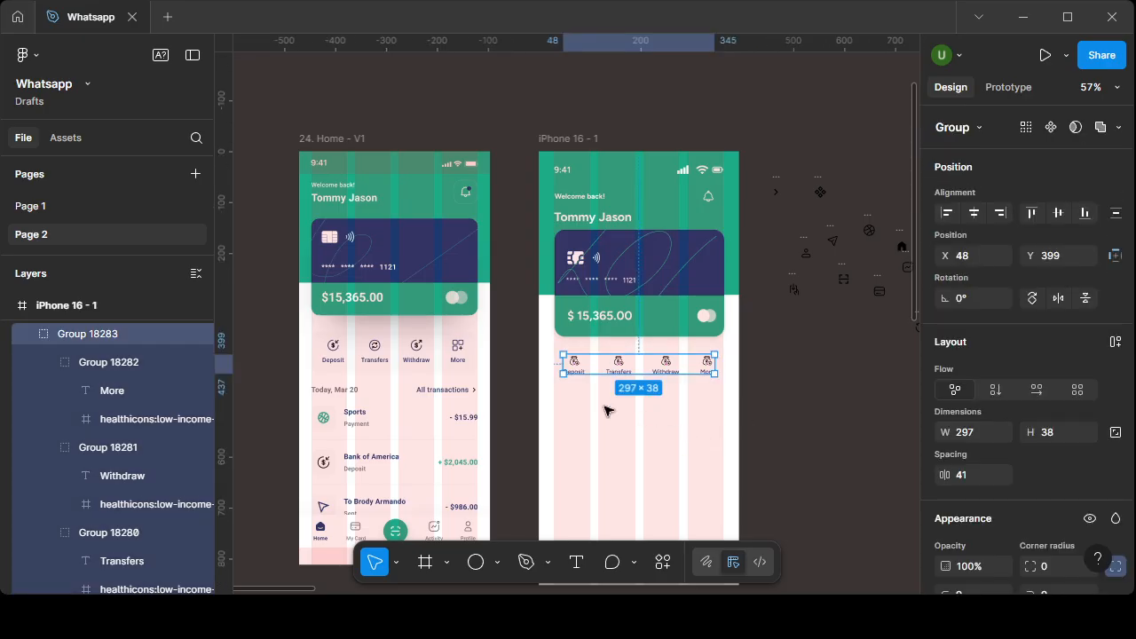
scroll(606, 410, "down", 1)
scroll(606, 410, "down", 4)
scroll(606, 410, "up", 2)
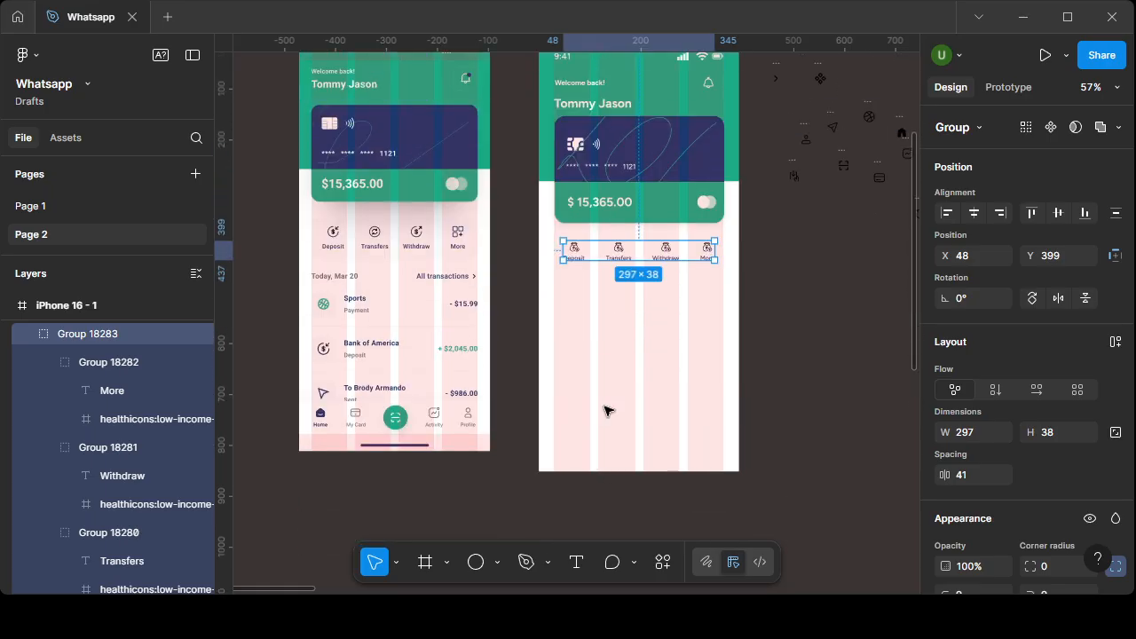
- Select the card number text inside the card group and set its font size to 18
left_click(634, 164)
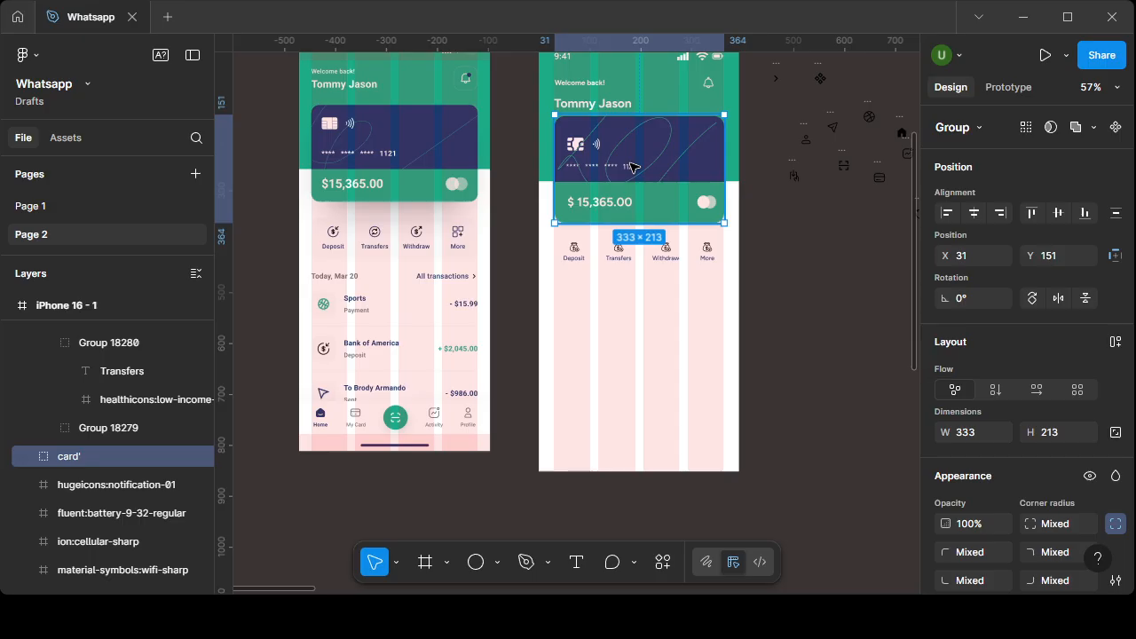
left_click(628, 169)
left_click(628, 166)
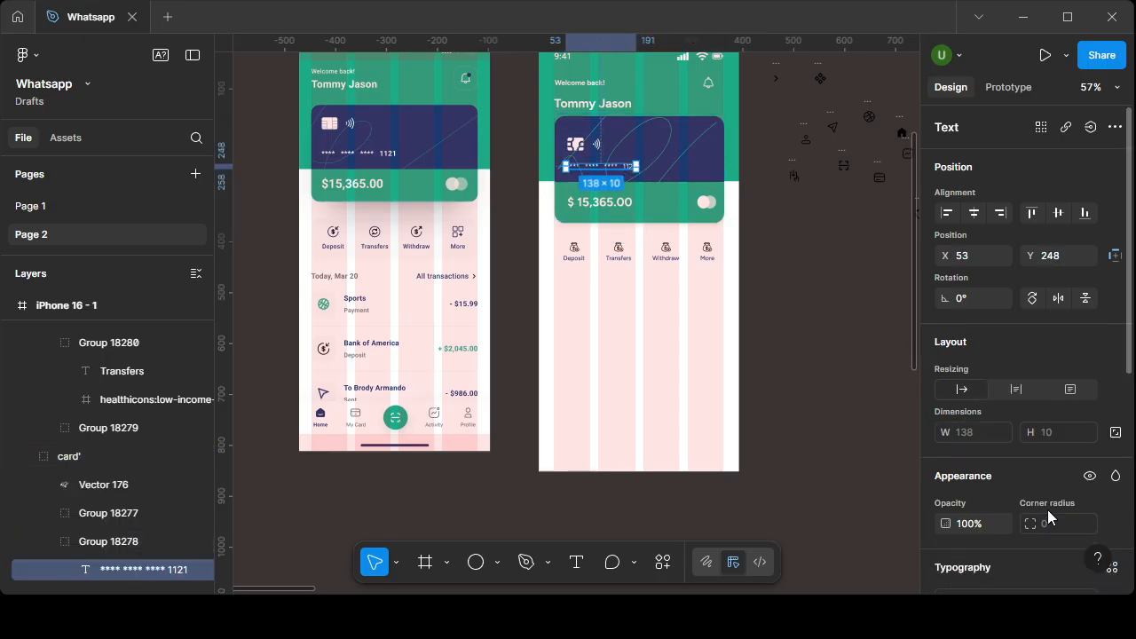
scroll(1048, 509, "down", 5)
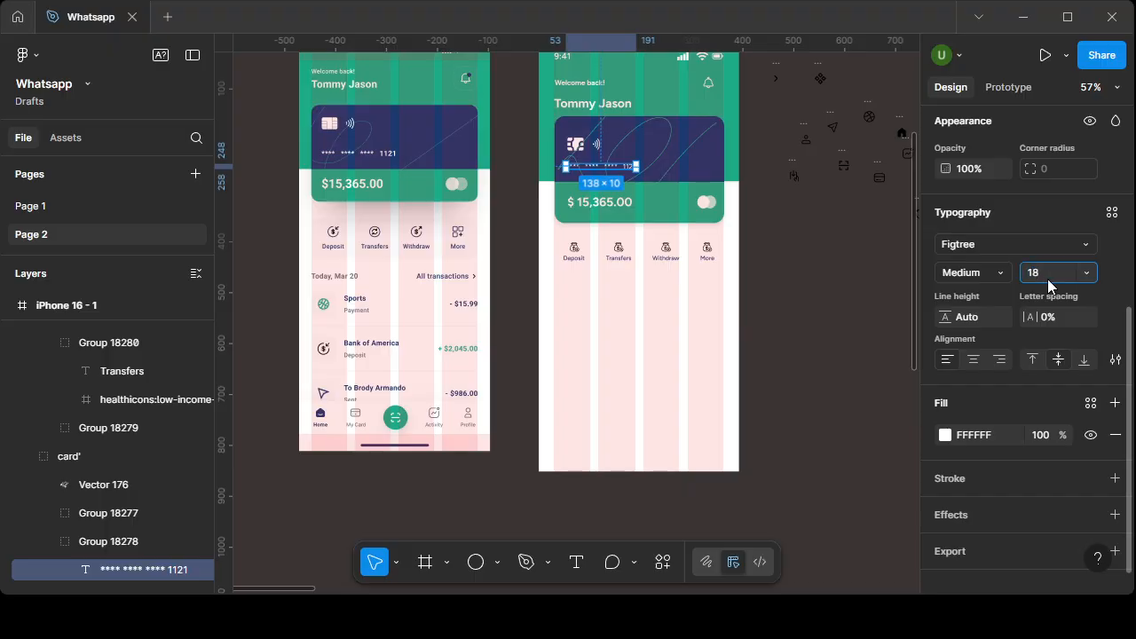
key("Return")
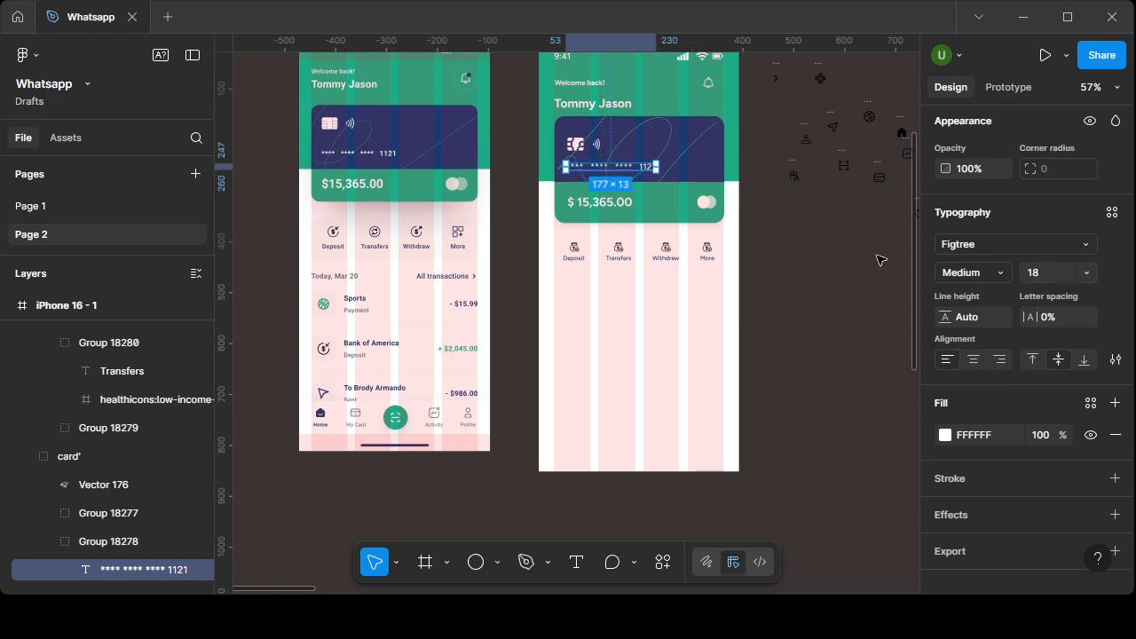
left_click(804, 301)
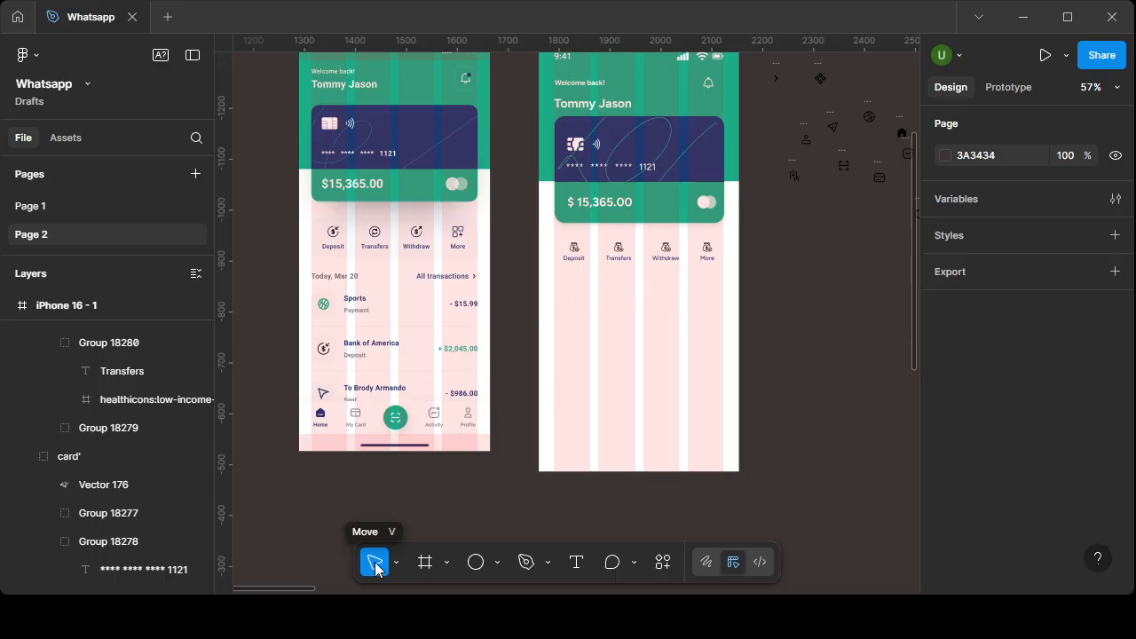
left_click(579, 260)
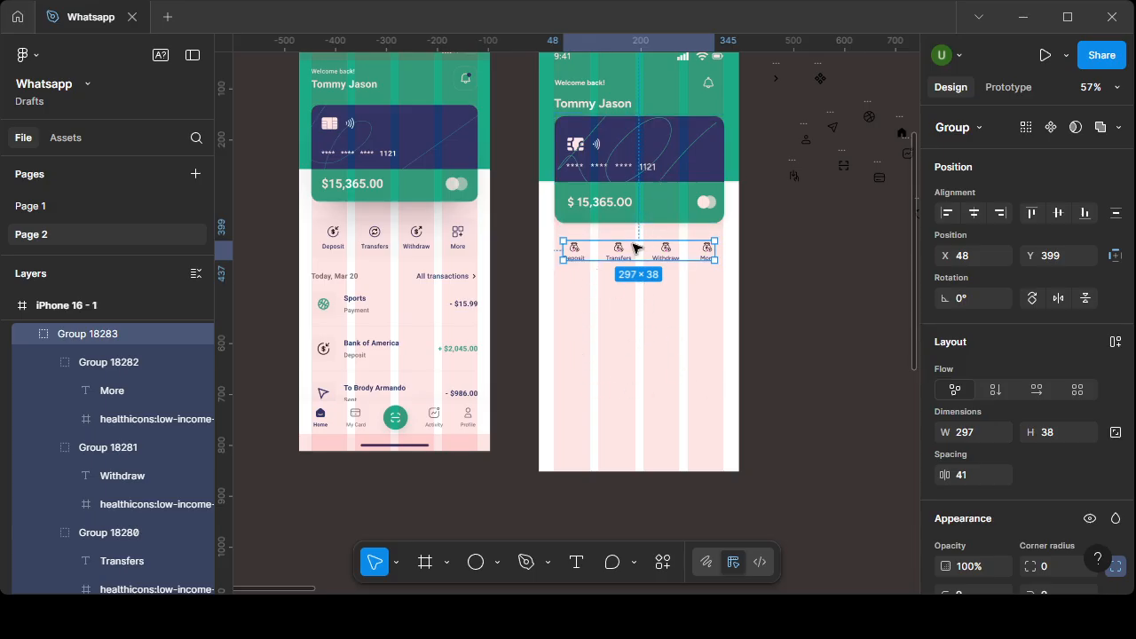
left_click_drag(618, 249, 657, 259)
left_click(973, 213)
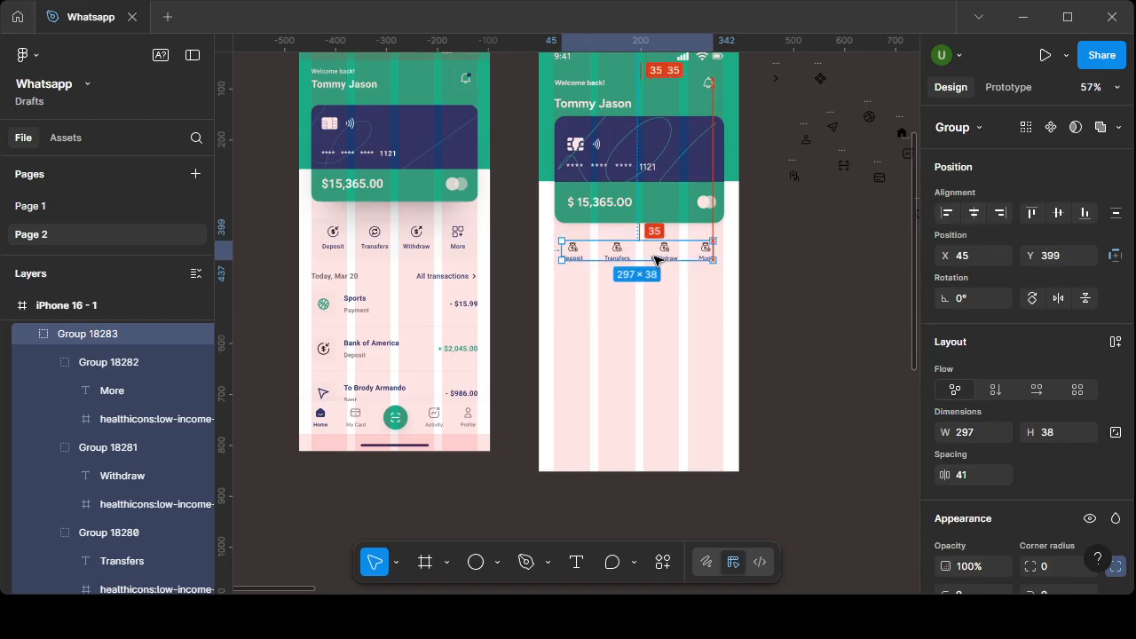
left_click(801, 311)
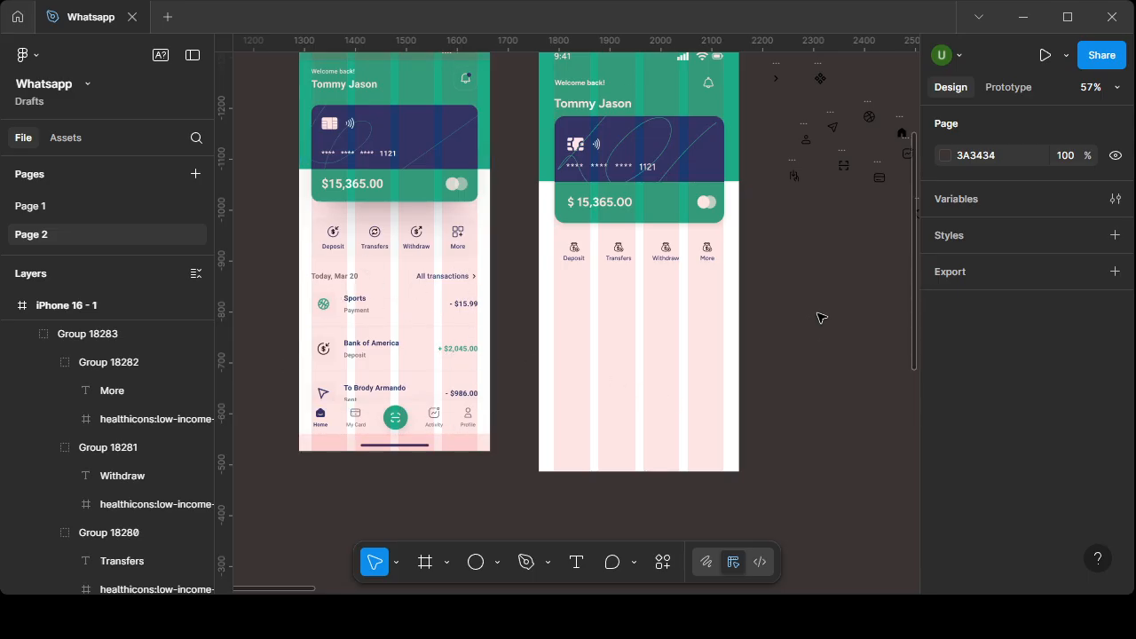
scroll(817, 320, "up", 1)
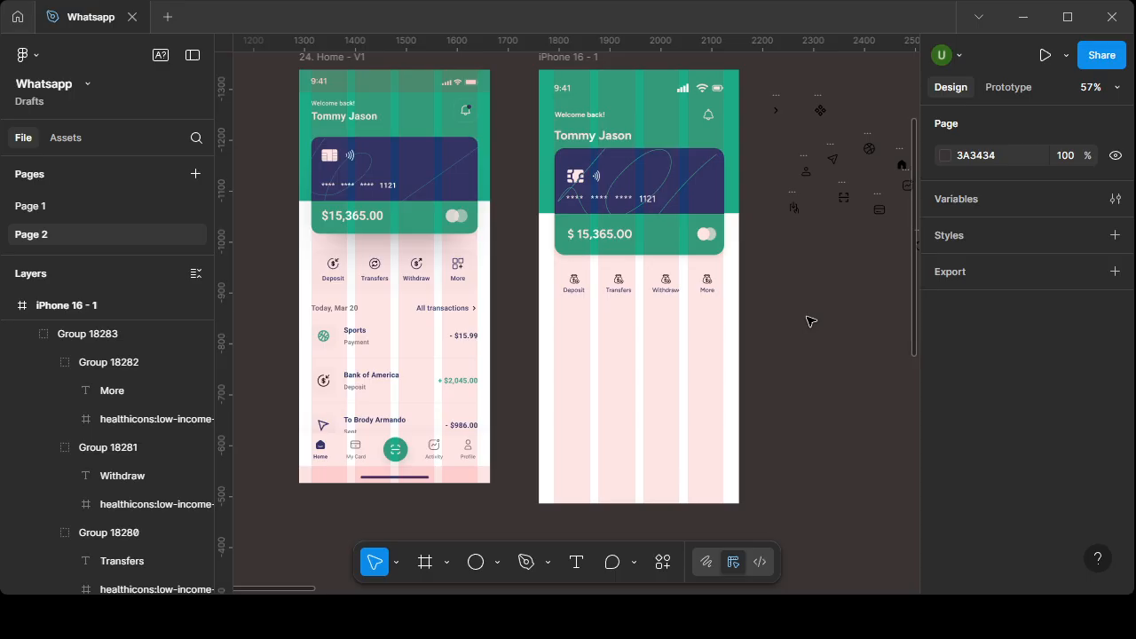
scroll(789, 371, "up", 1)
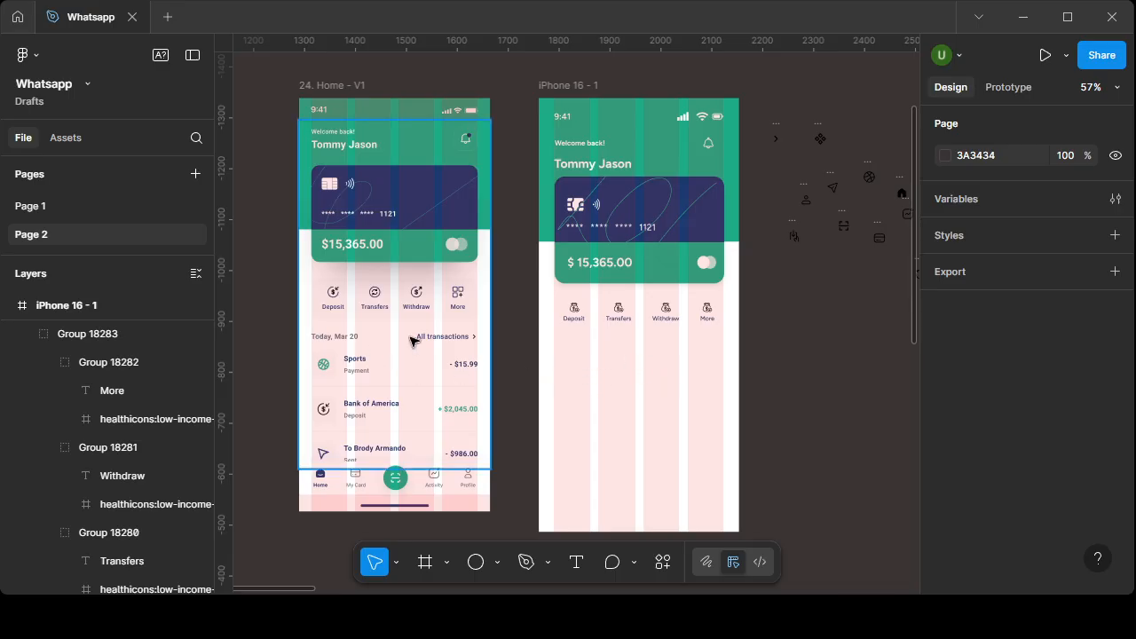
- Select the quick-action row and zoom in and out to compare with the reference's bottom navigation bar
left_click(580, 325)
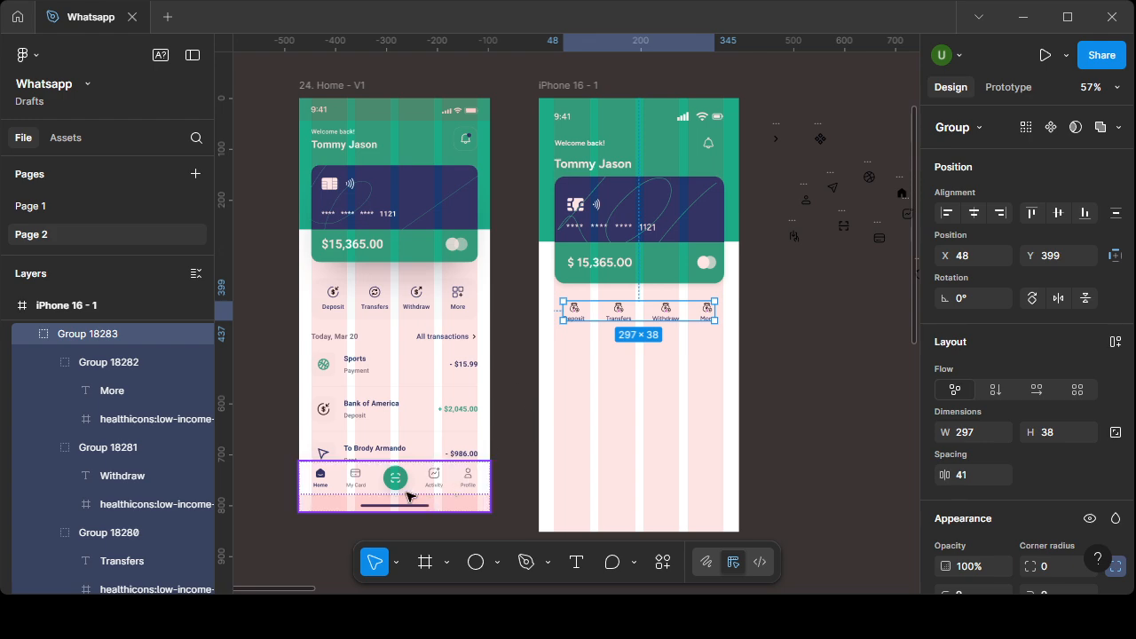
scroll(397, 490, "up", 5)
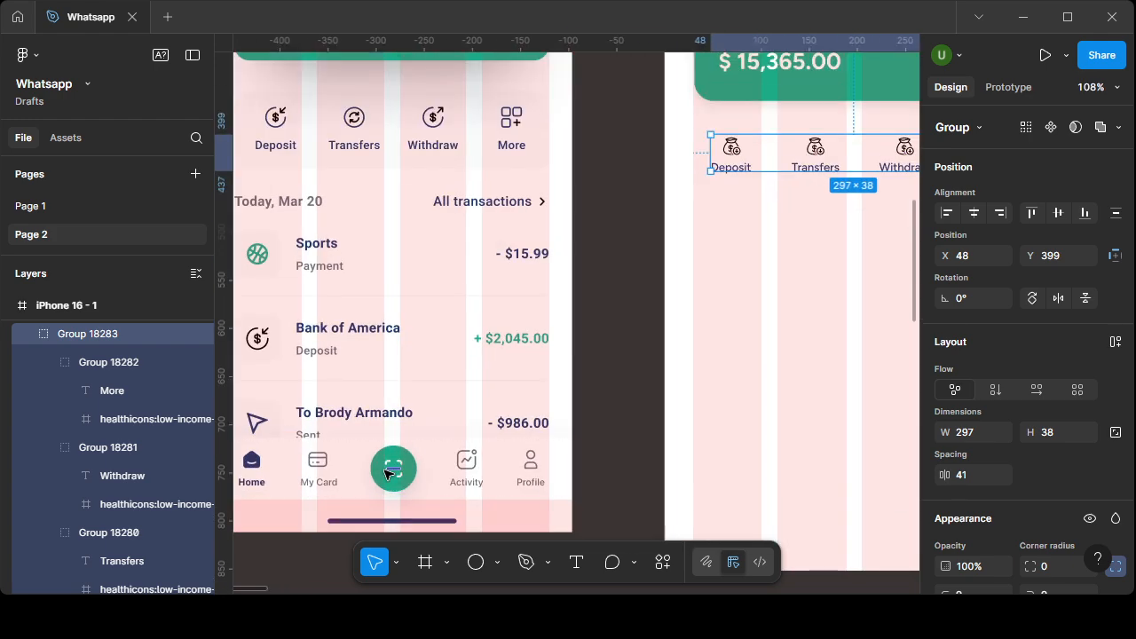
scroll(393, 470, "down", 1)
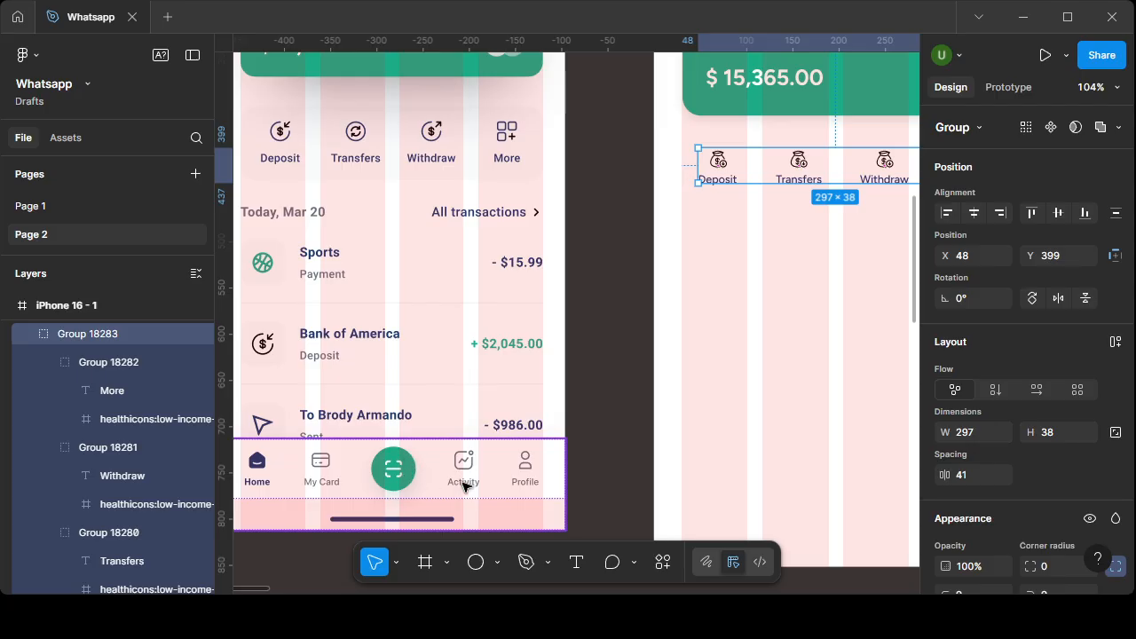
scroll(665, 497, "down", 3)
- Draw a 100×100 grey circle below the quick actions and centre the bx:scan icon on it
key("o")
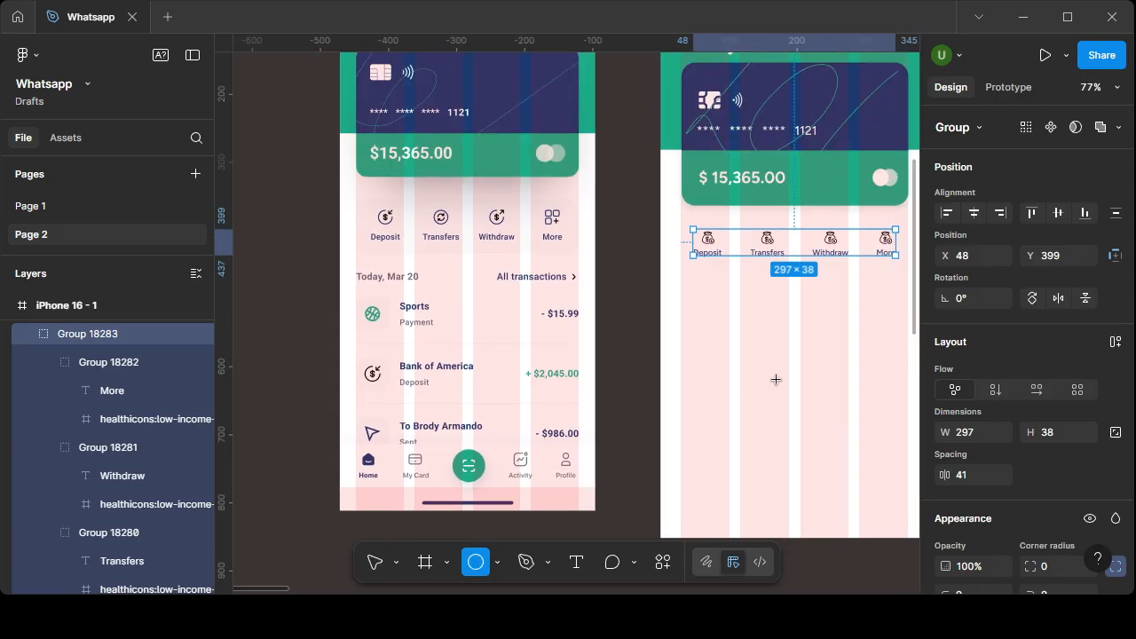
left_click(785, 334)
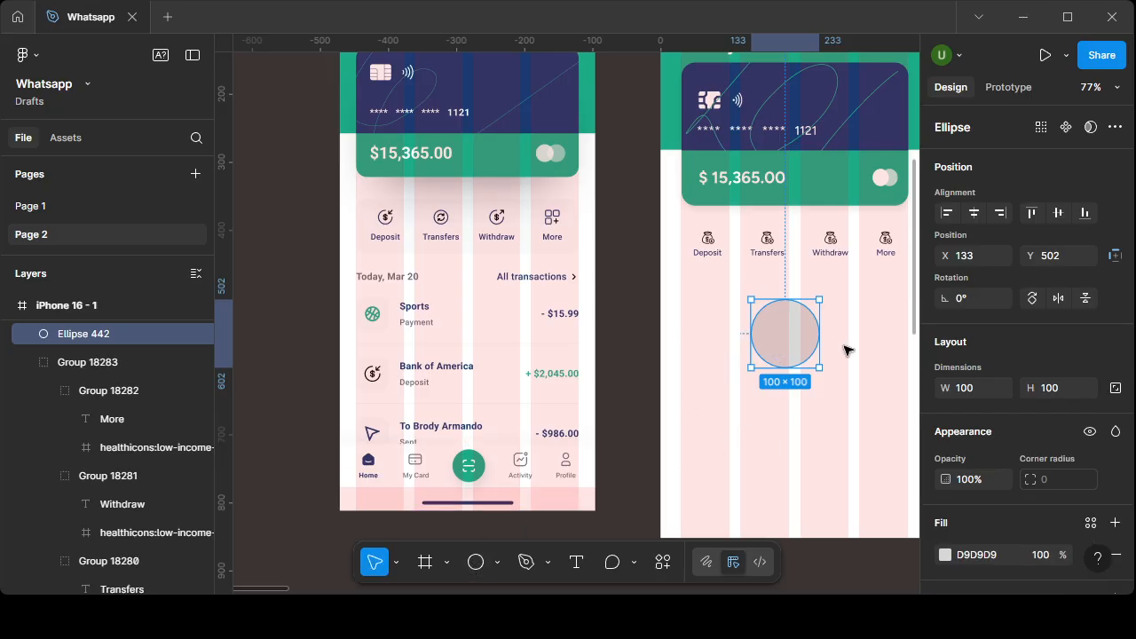
left_click_drag(479, 426, 654, 456)
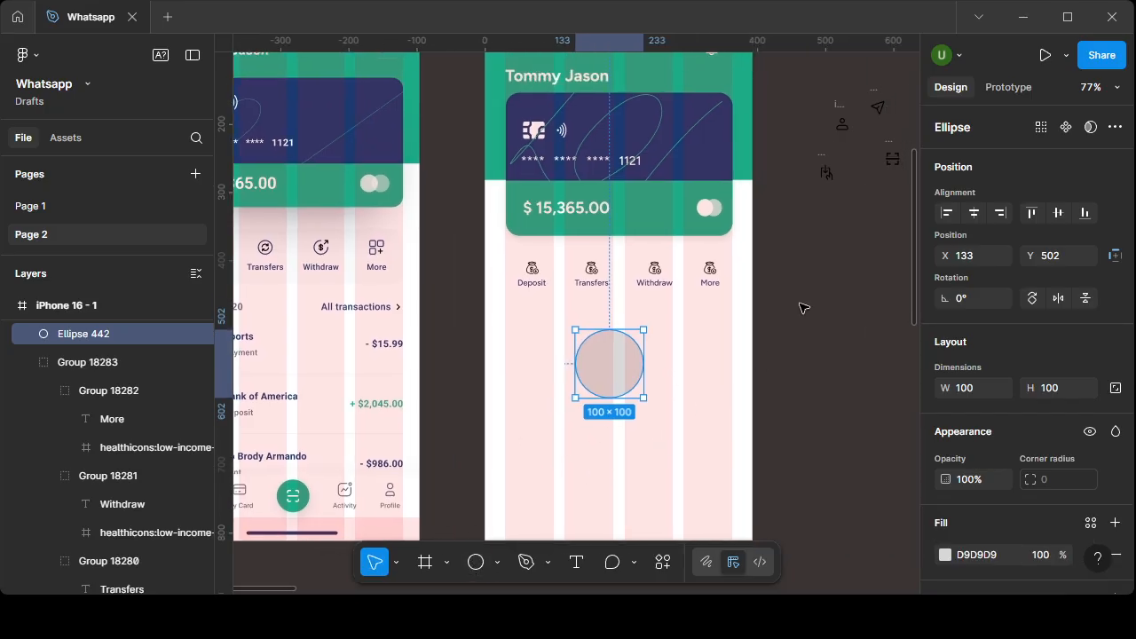
left_click_drag(893, 159, 609, 354)
key("Escape")
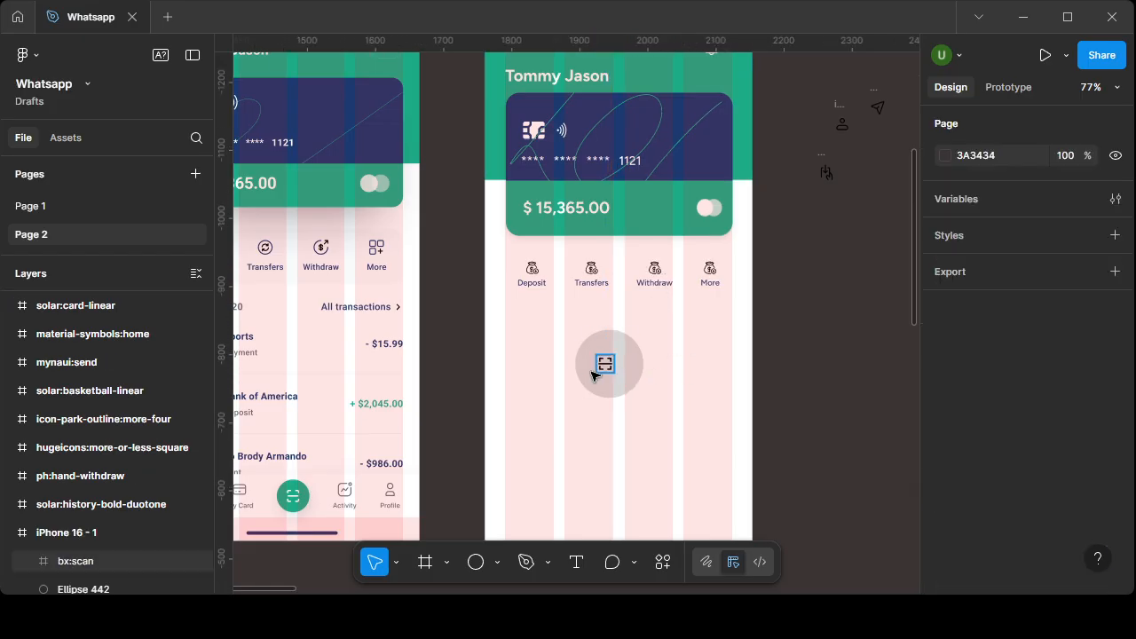
left_click_drag(523, 299, 693, 426)
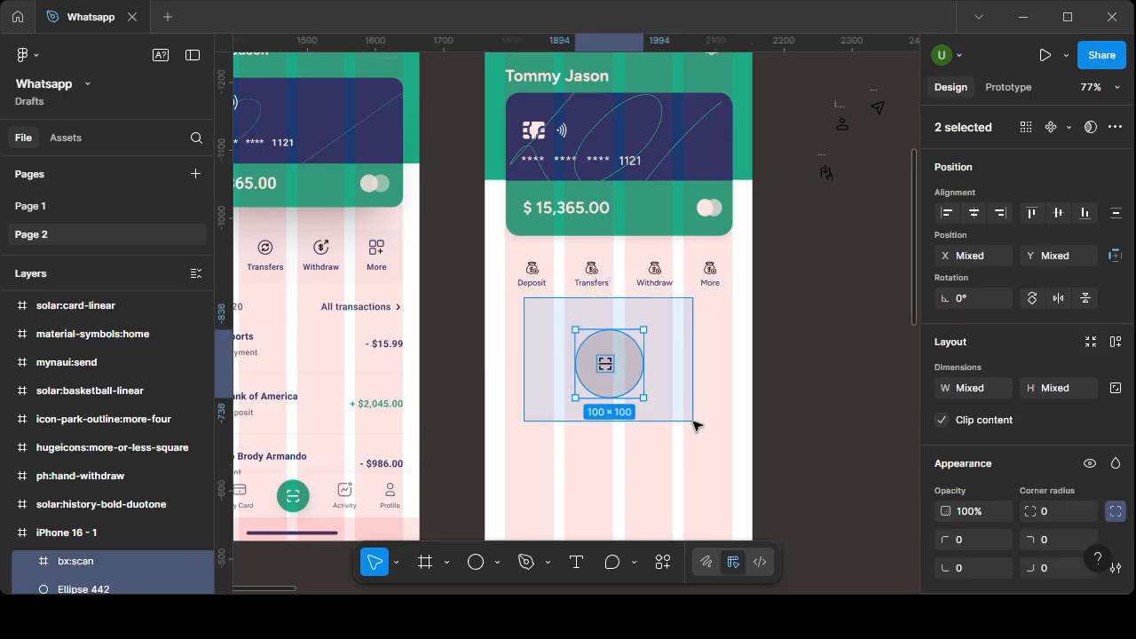
left_click(974, 213)
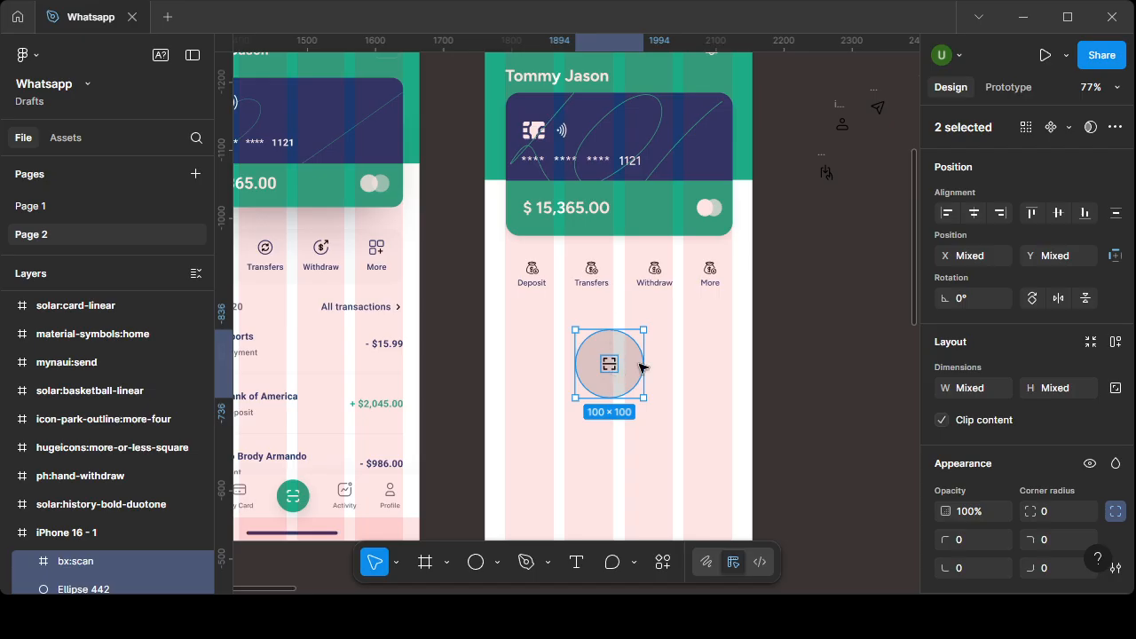
left_click(634, 400)
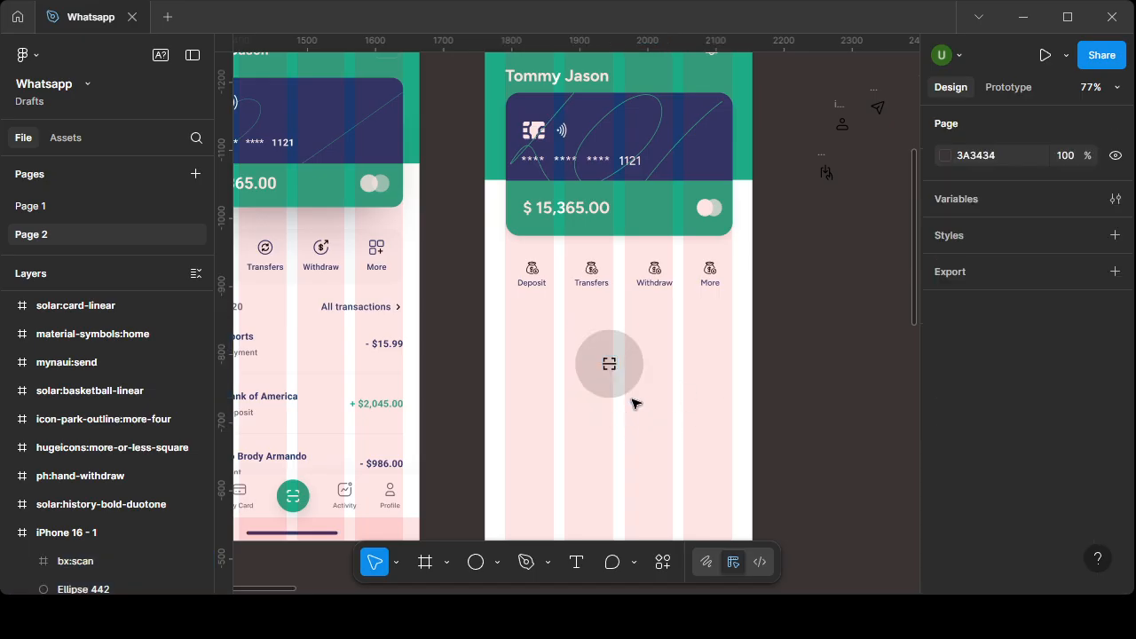
left_click(641, 375)
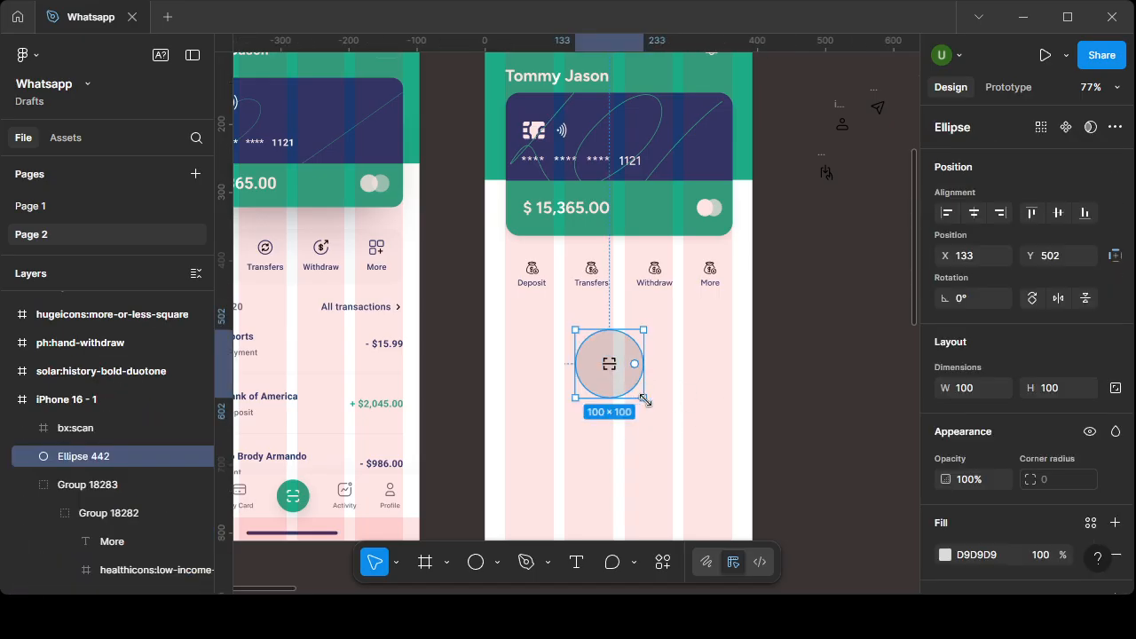
key("alt")
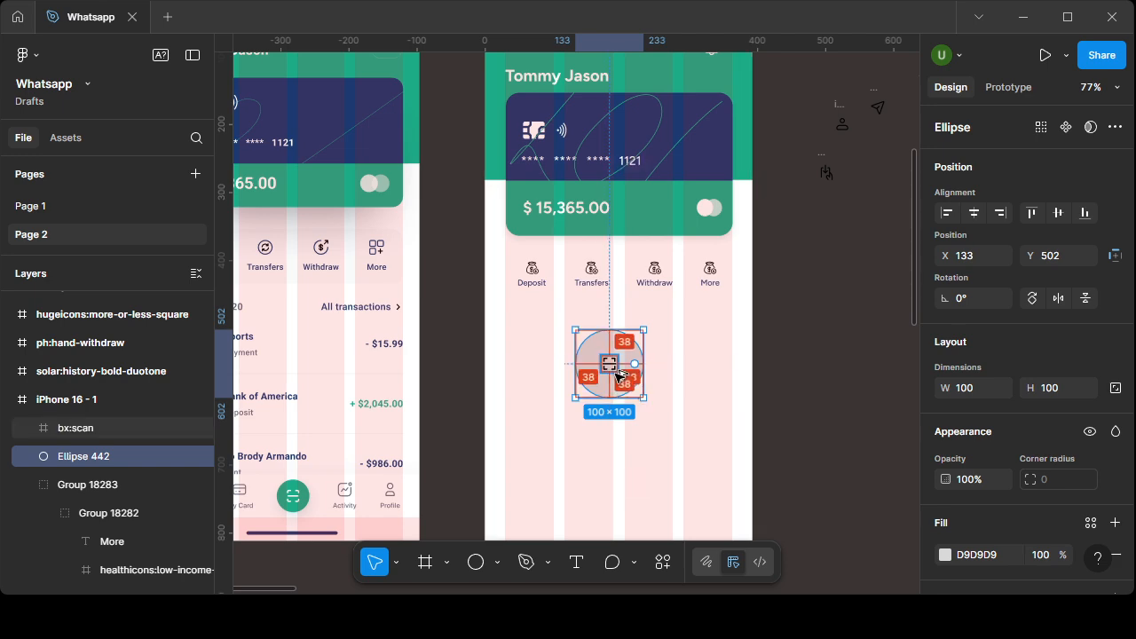
- Scale the circle and scan icon down proportionally and reposition them lower in the frame
left_click(402, 562)
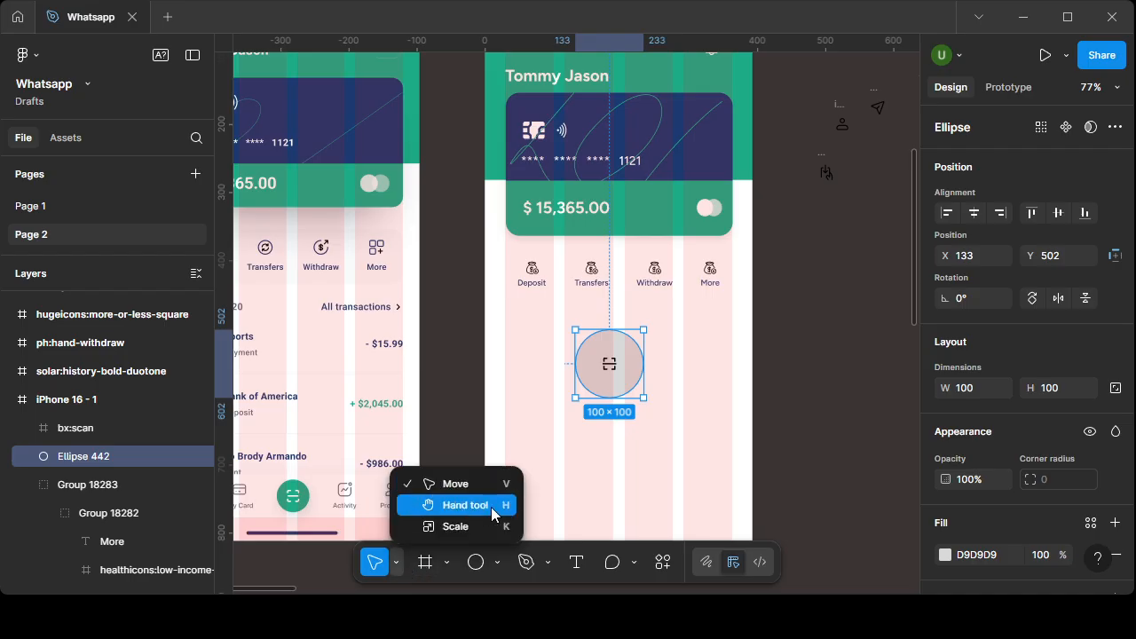
left_click(504, 528)
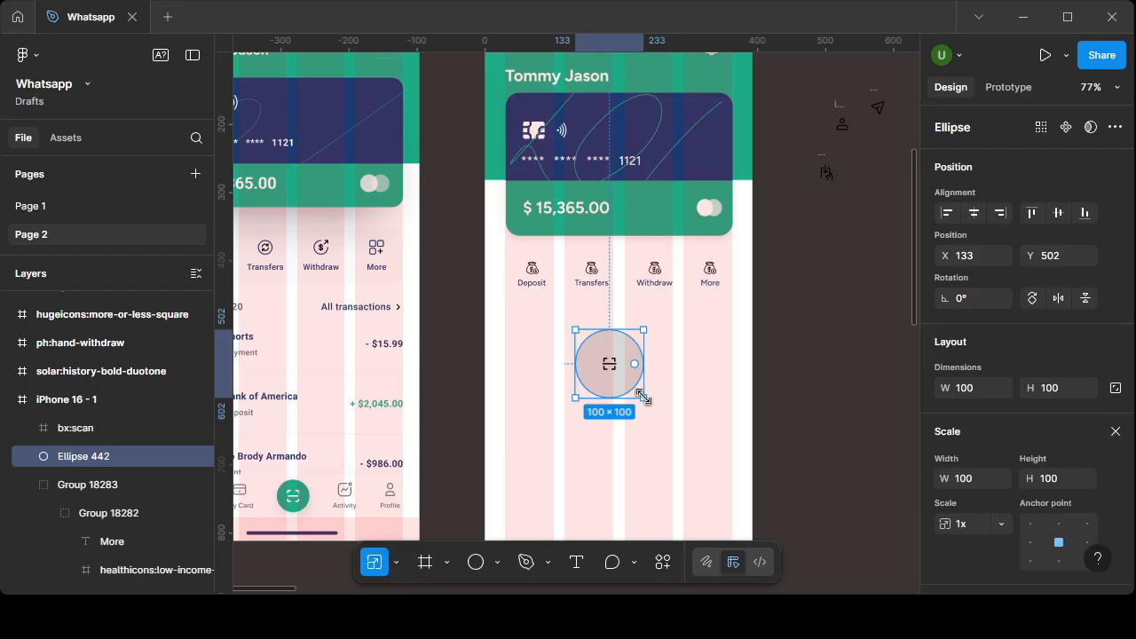
left_click_drag(643, 398, 608, 359)
left_click(651, 440)
scroll(621, 391, "up", 2)
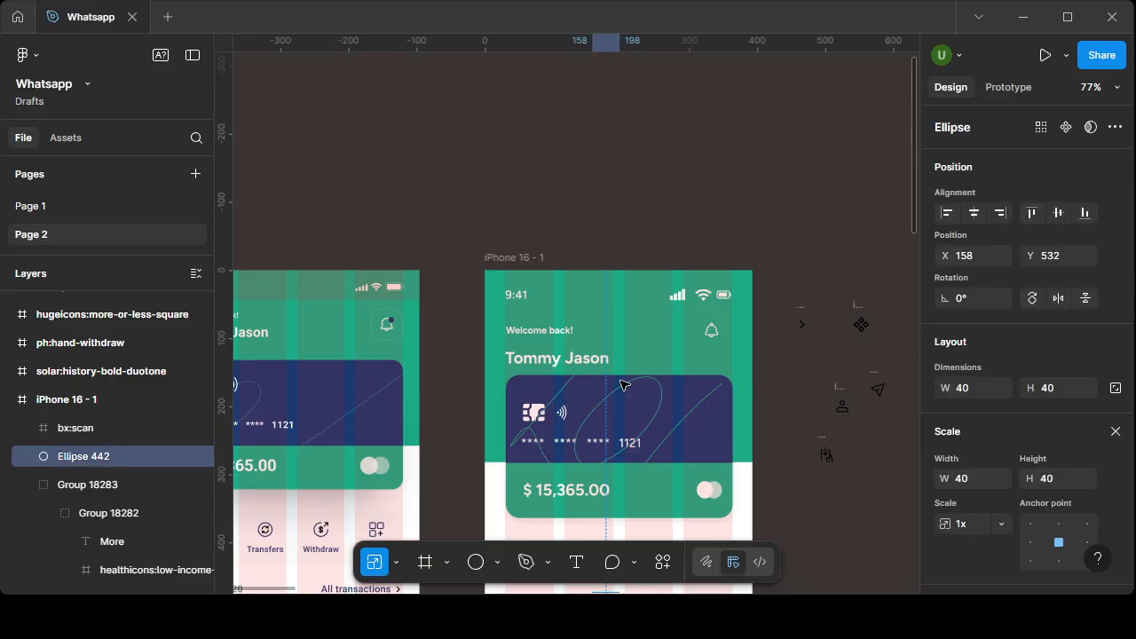
scroll(621, 431, "up", 5)
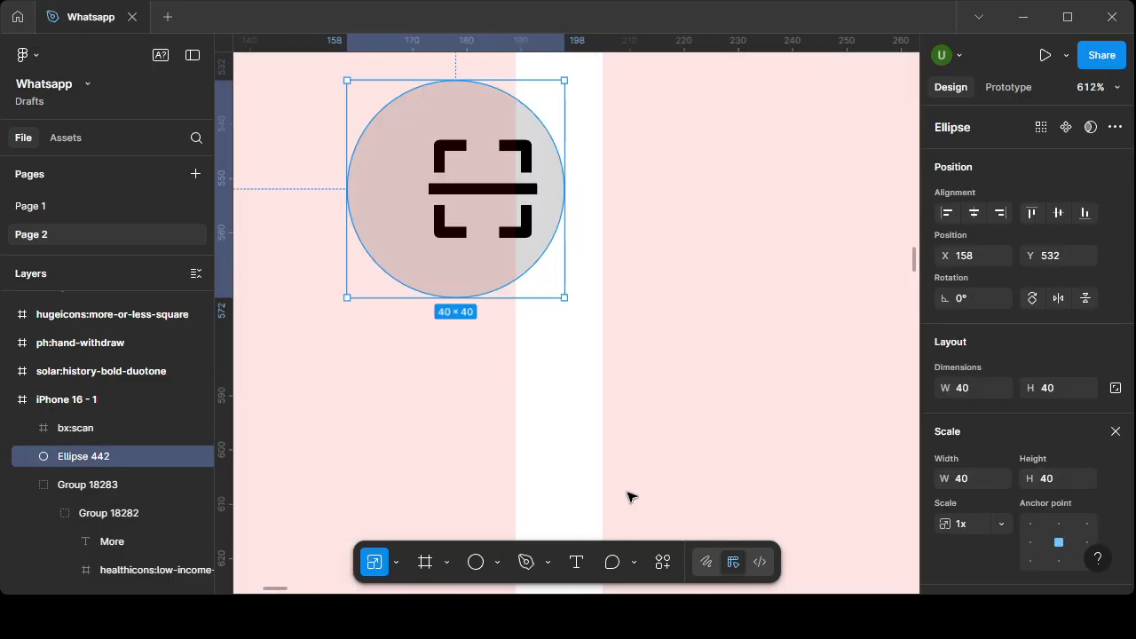
scroll(621, 399, "down", 2)
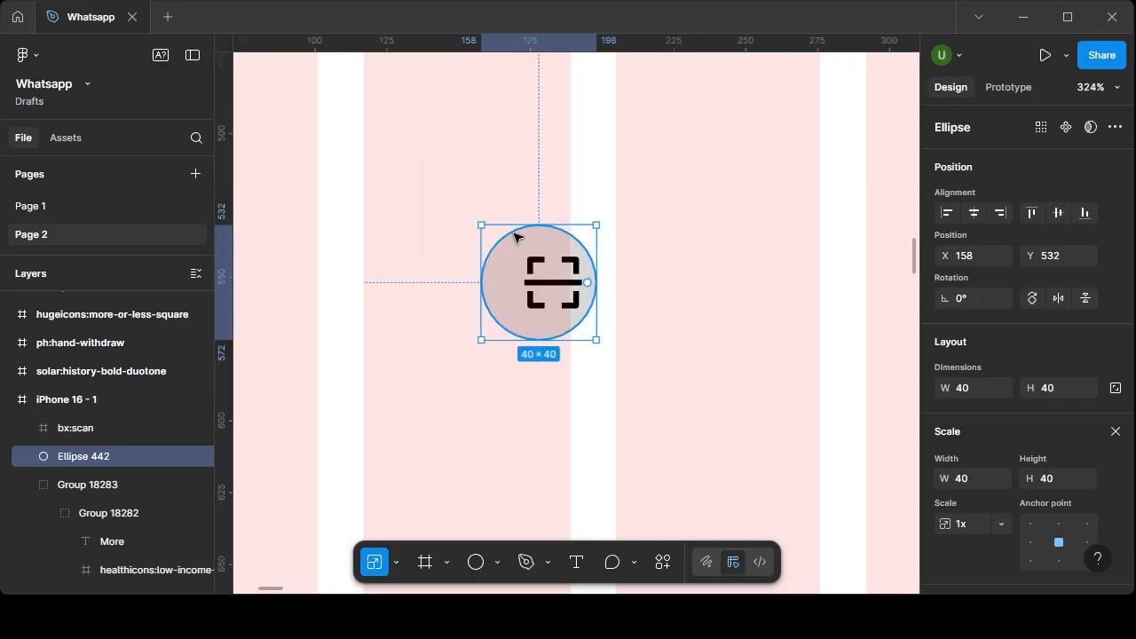
left_click_drag(517, 234, 544, 241)
left_click(628, 273)
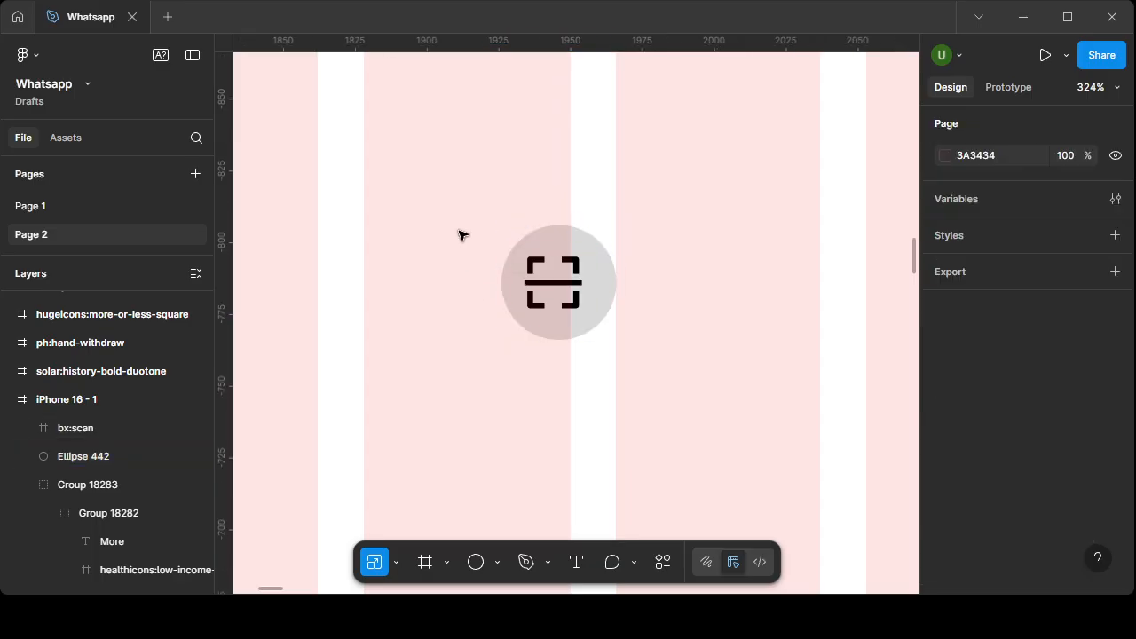
- Enlarge the circle from 40 to 48×48 and centre the scan icon horizontally on it
left_click(598, 322)
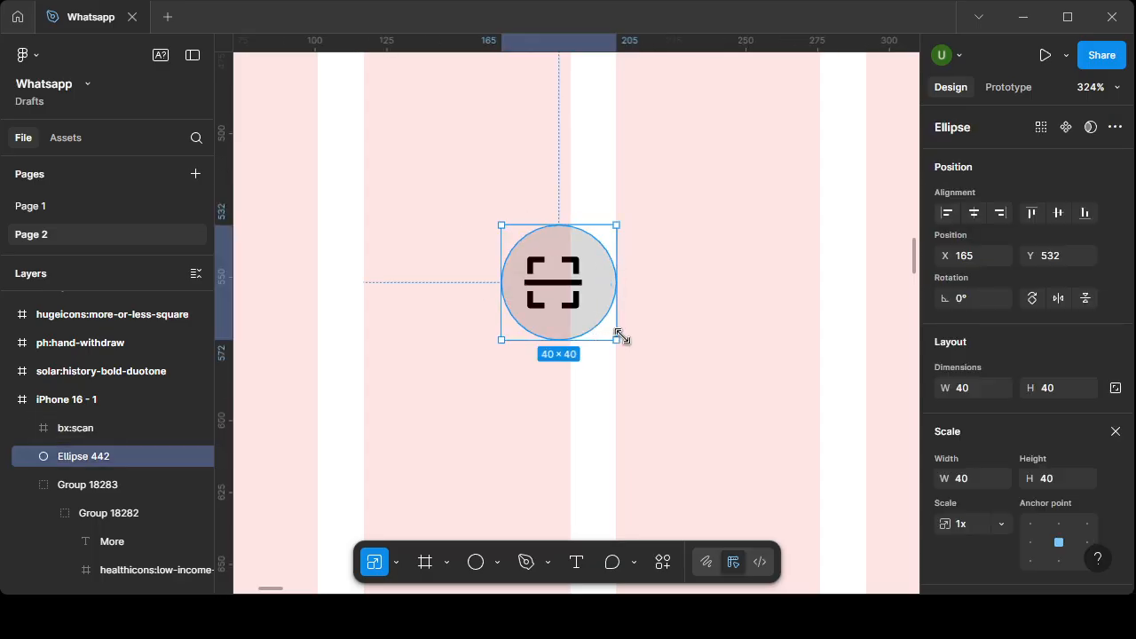
left_click_drag(618, 339, 638, 346)
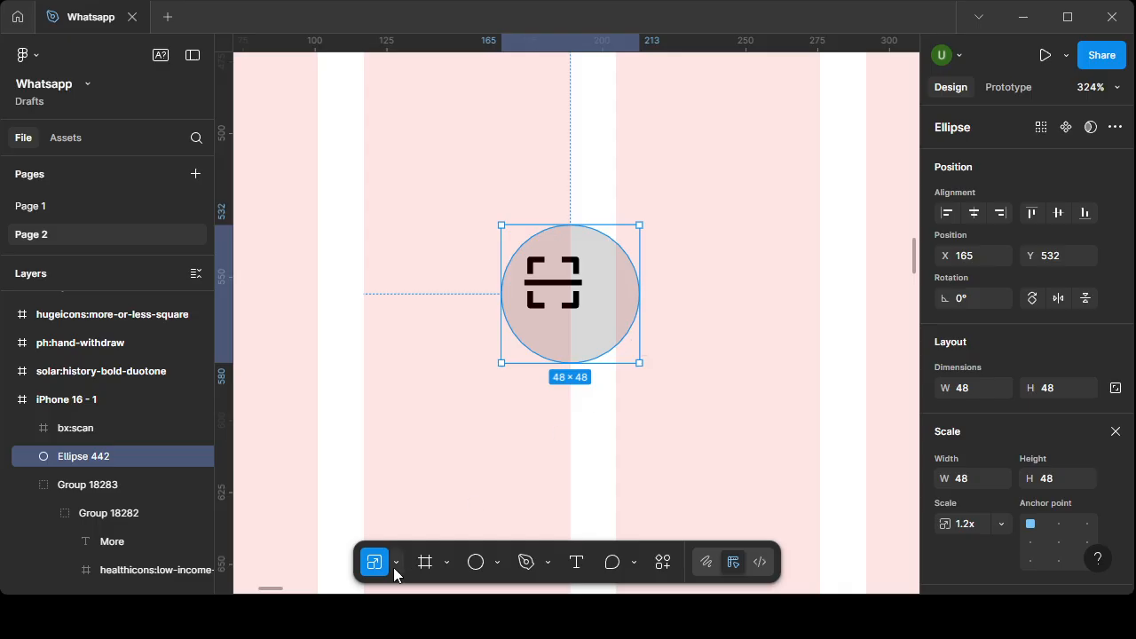
left_click(396, 563)
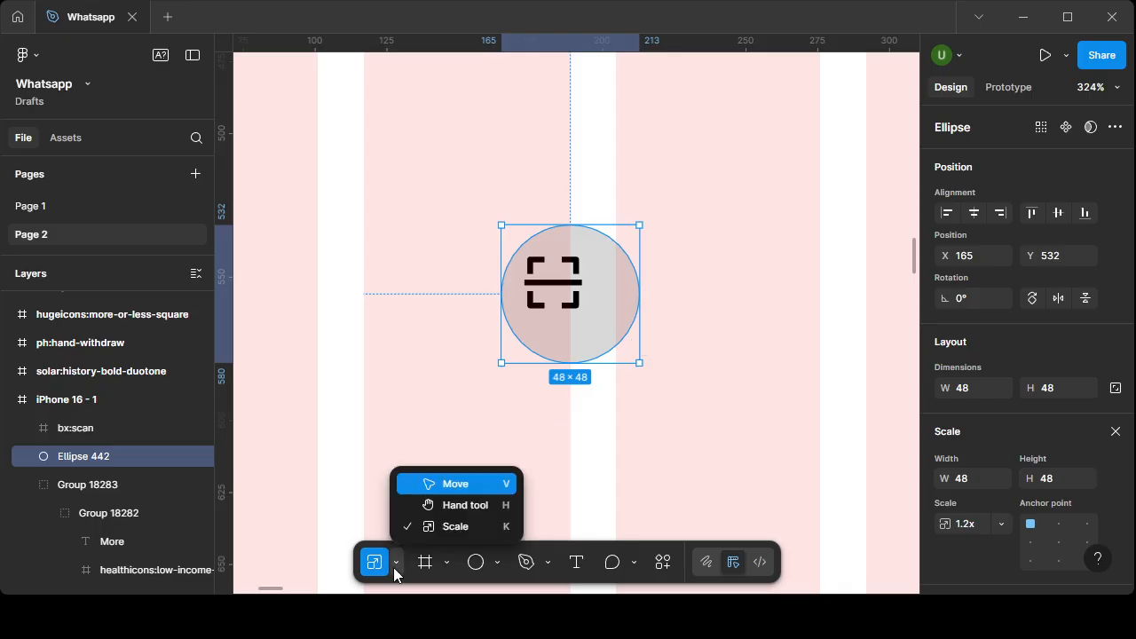
left_click(455, 485)
left_click_drag(613, 306, 589, 296)
left_click_drag(426, 191, 649, 369)
left_click(973, 215)
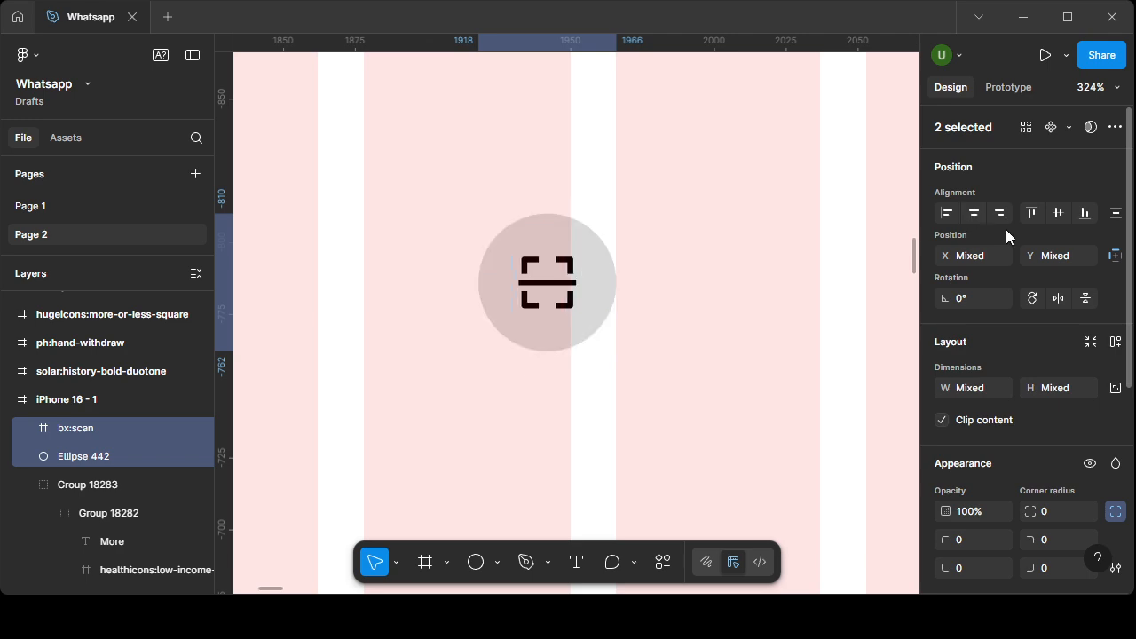
- Select the scan circle and icon, and change the grey D9D9D9 fill to the sampled green 1DAB87
left_click(644, 417)
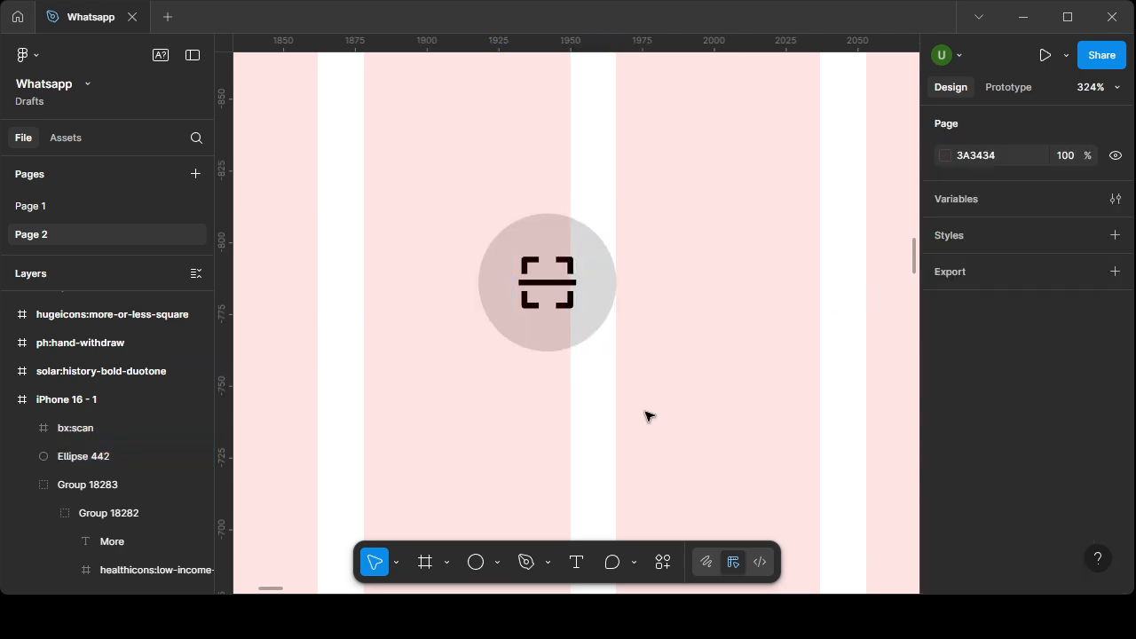
scroll(649, 416, "down", 10)
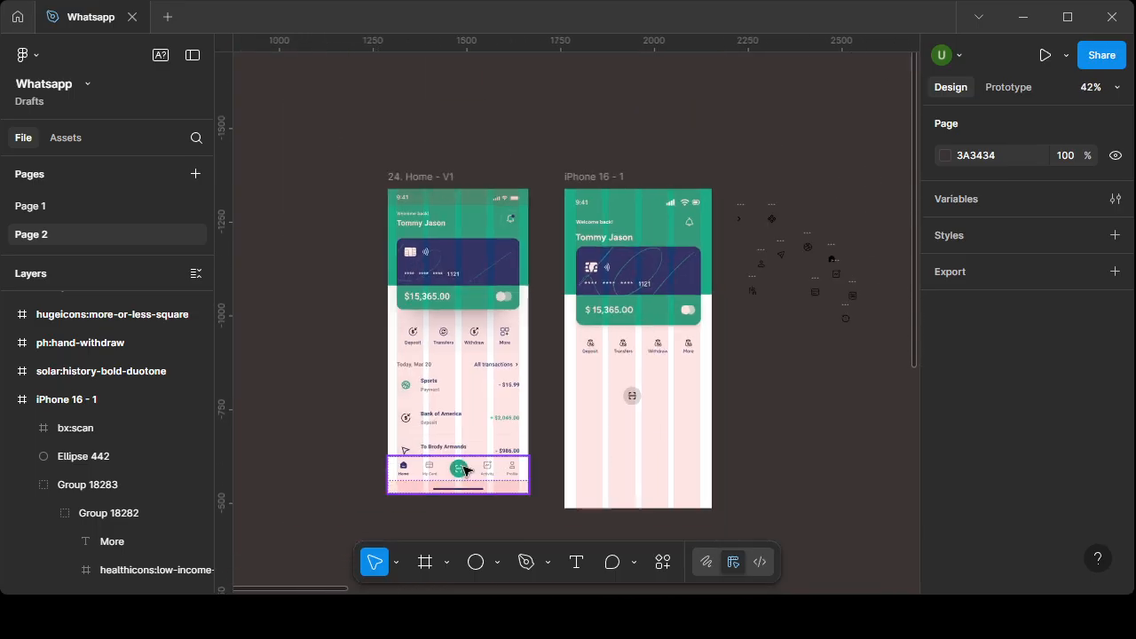
scroll(621, 382, "up", 6)
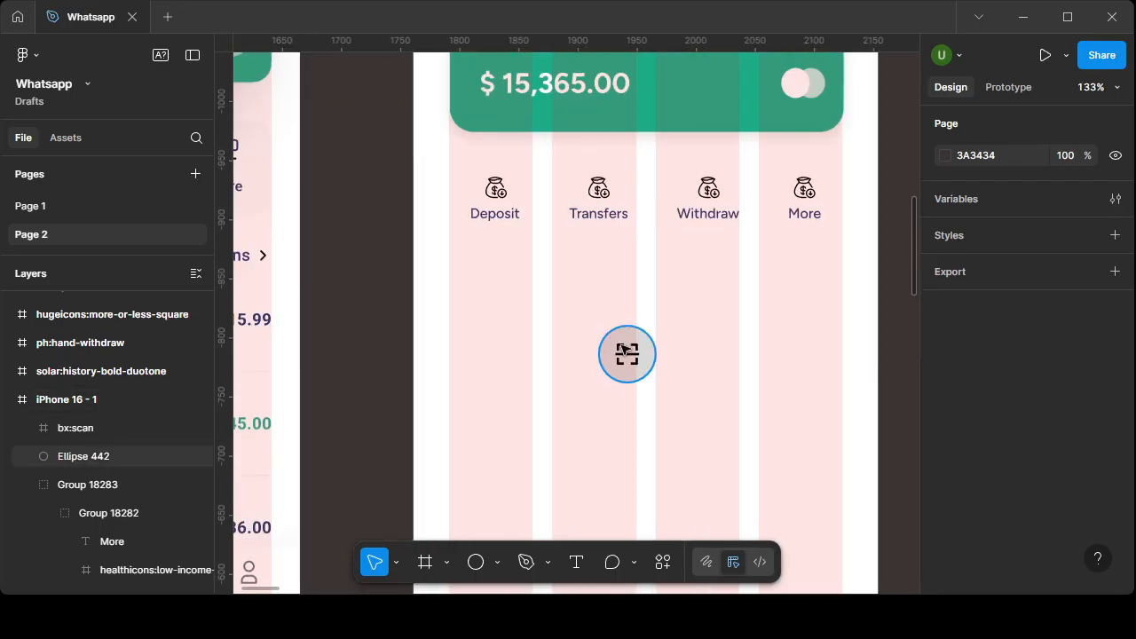
left_click_drag(575, 318, 707, 444)
scroll(931, 435, "down", 4)
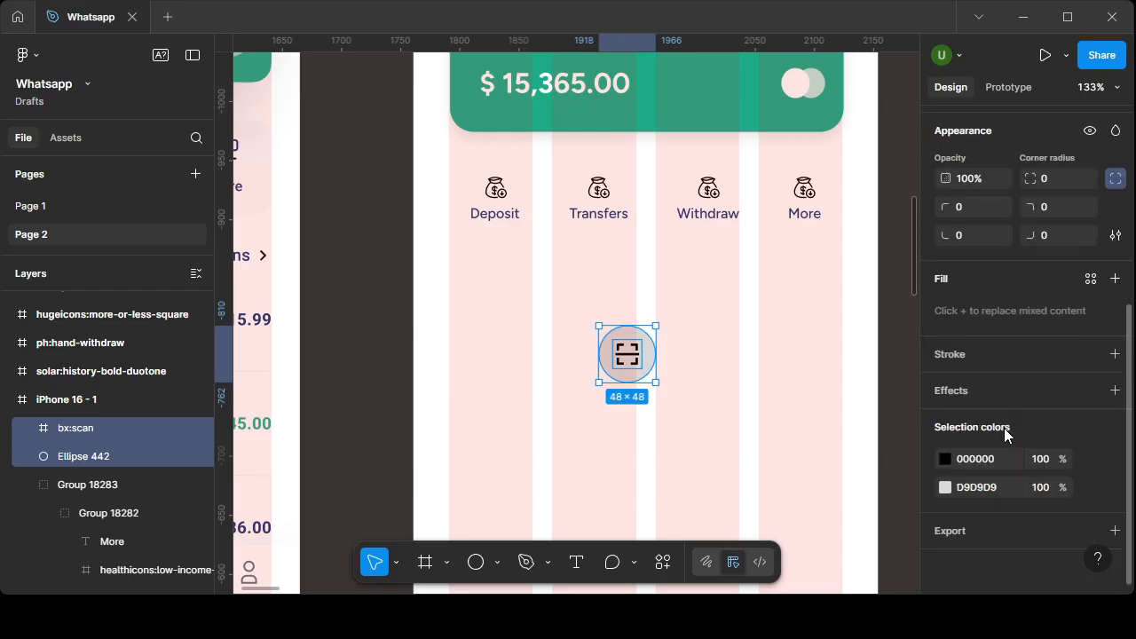
scroll(641, 422, "down", 2)
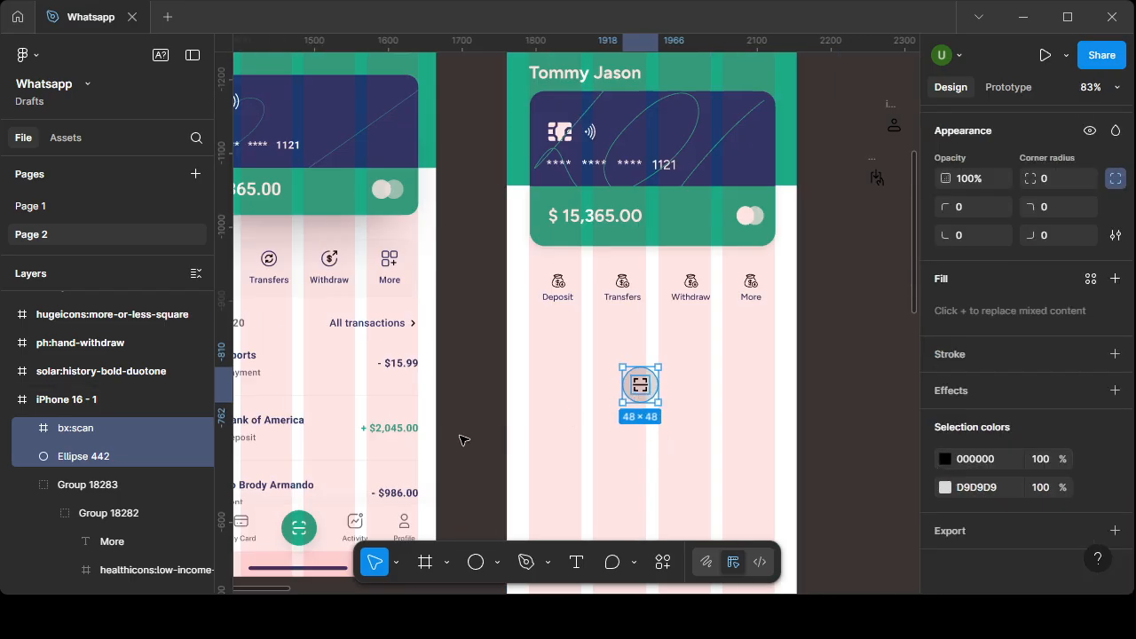
scroll(643, 407, "up", 4)
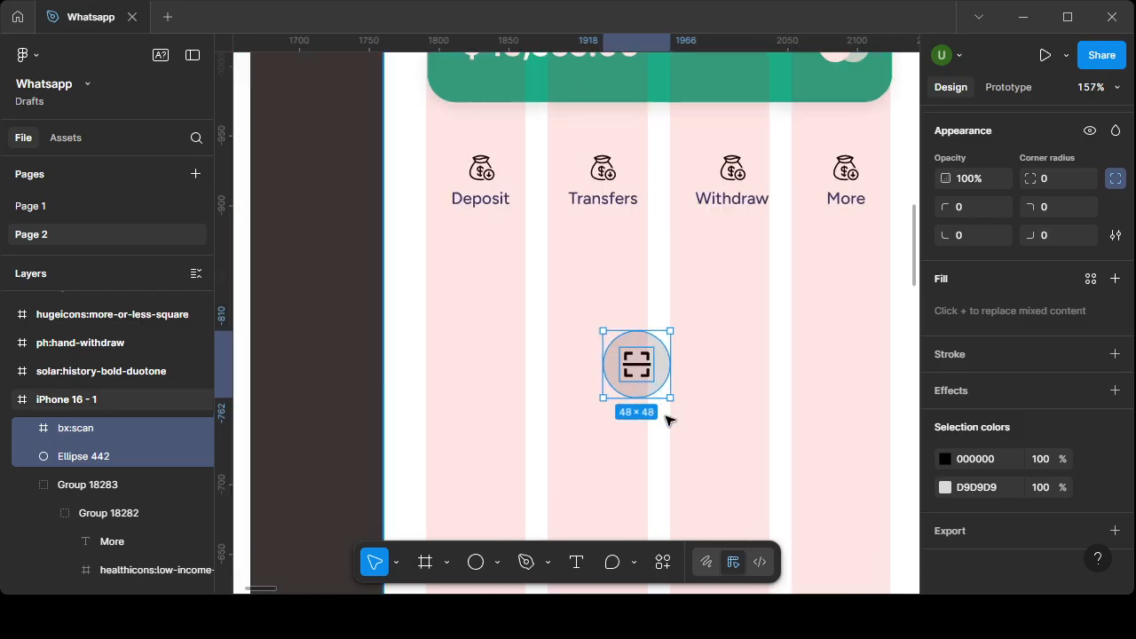
scroll(664, 362, "down", 5)
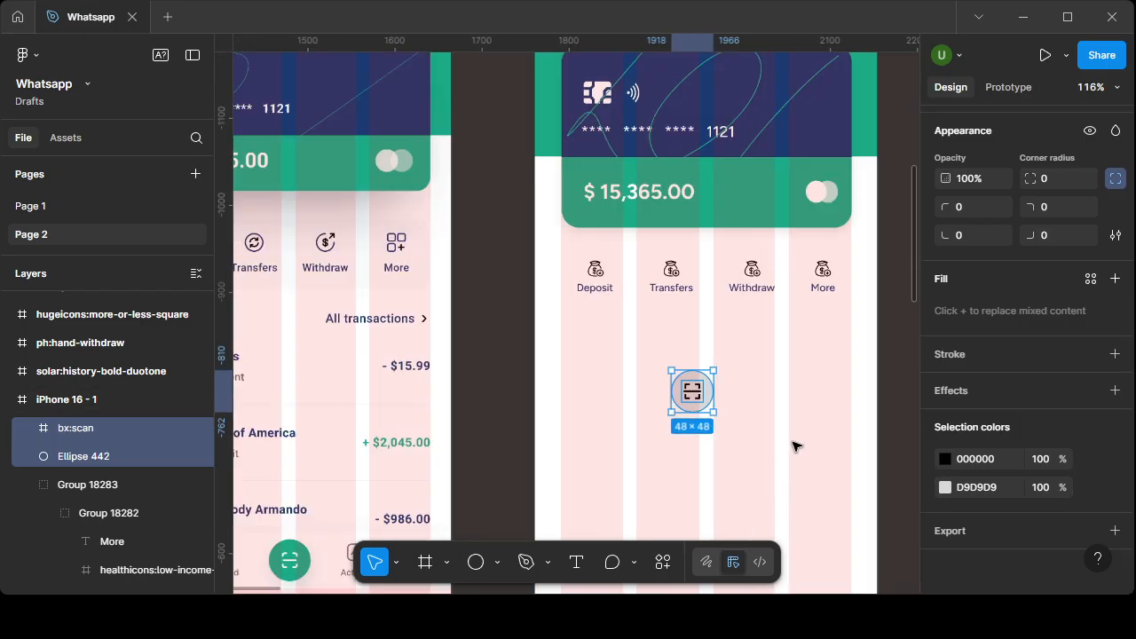
left_click(948, 489)
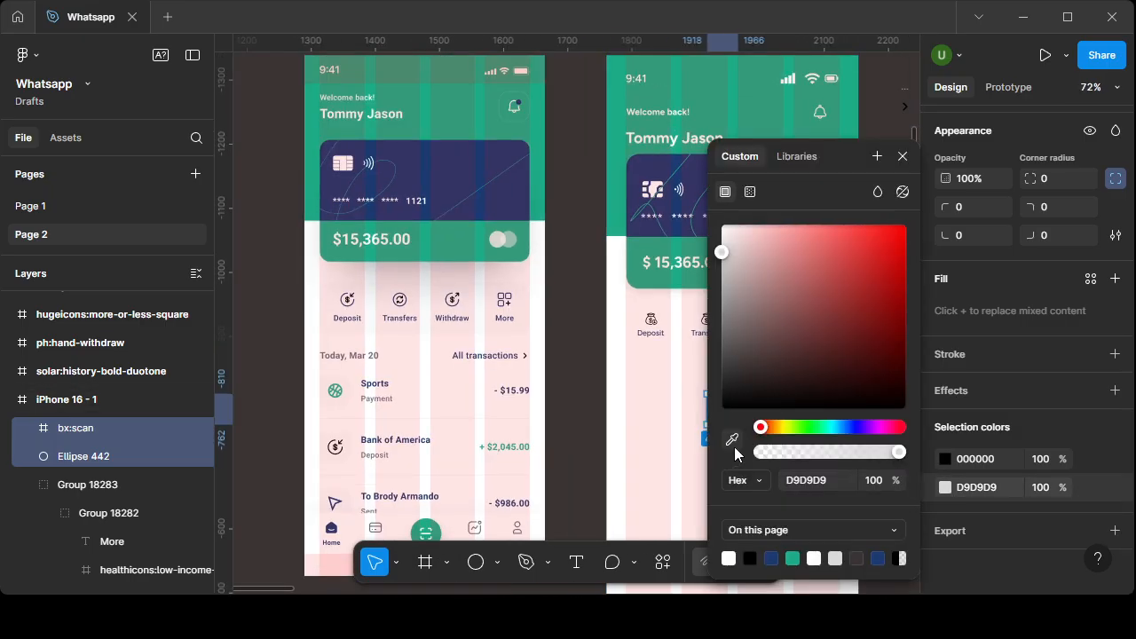
left_click(732, 439)
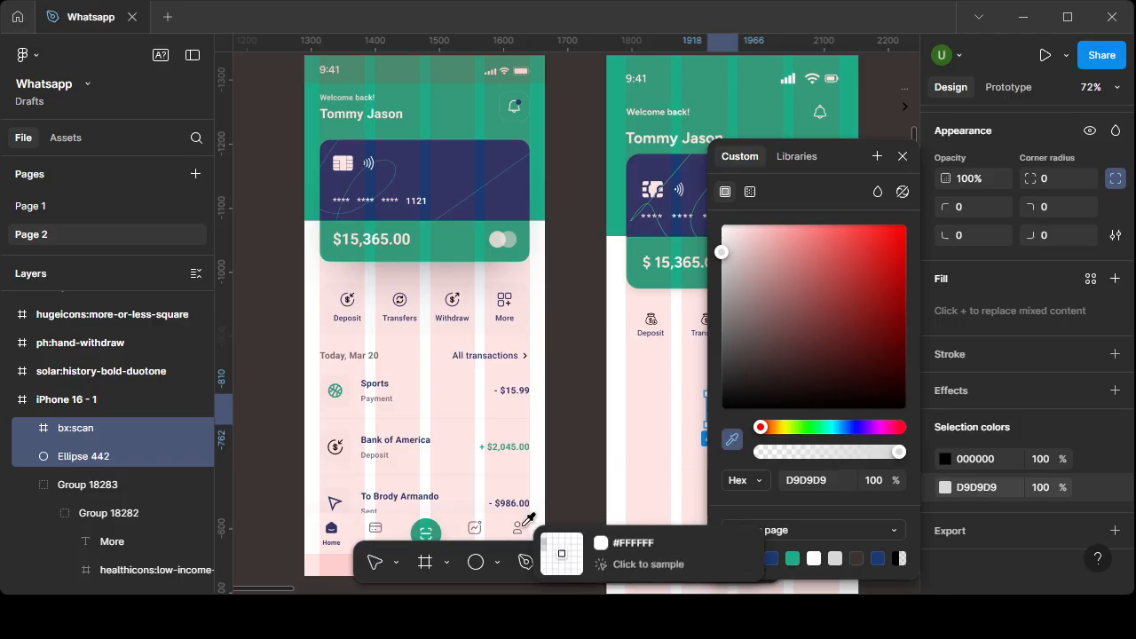
left_click(429, 522)
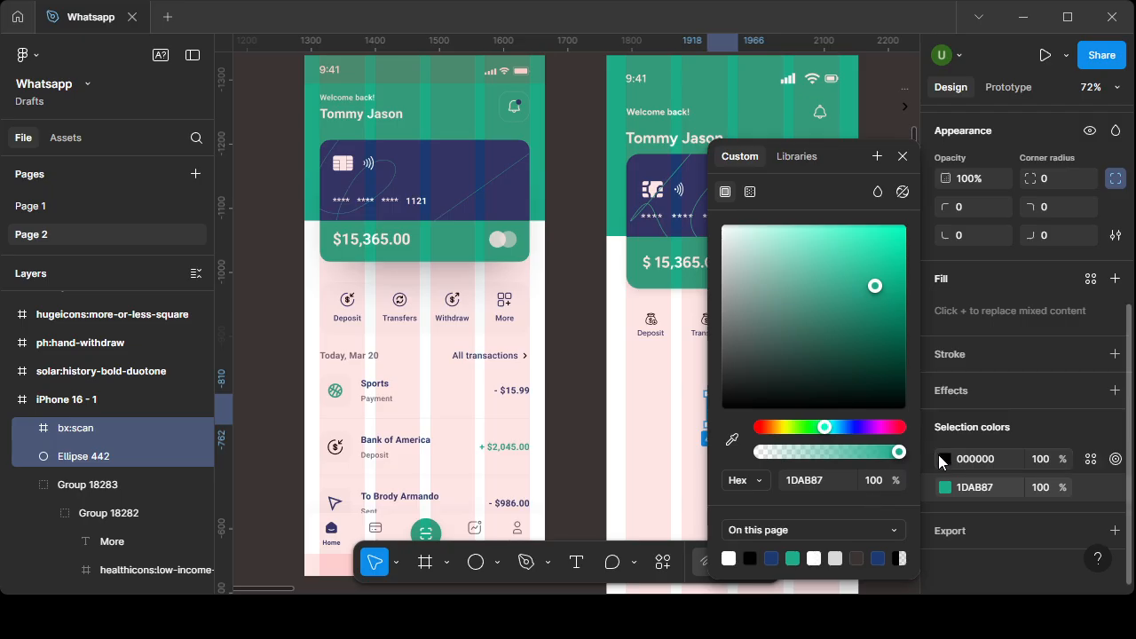
key("Escape")
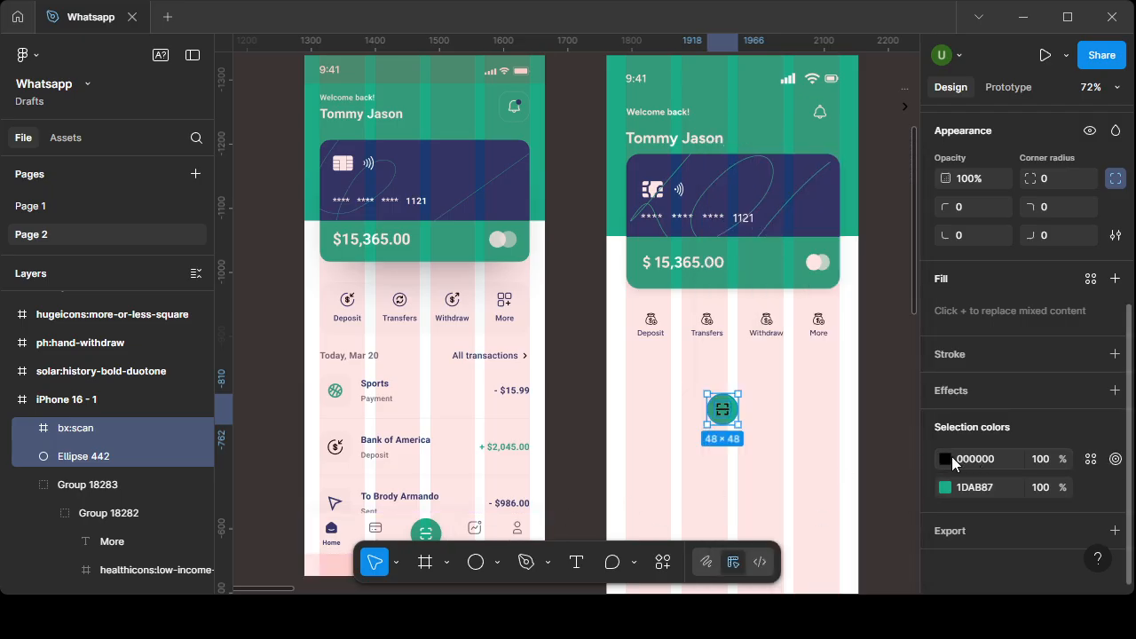
- Change the scan icon's black 000000 colour to white FFFFFF
left_click(945, 459)
left_click_drag(826, 350, 684, 216)
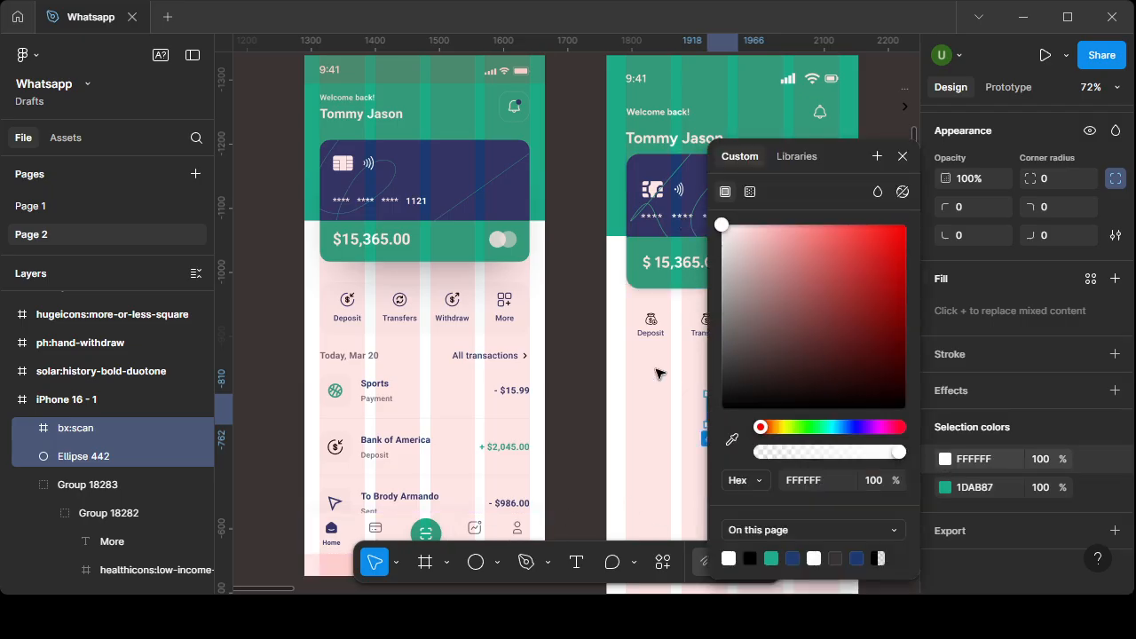
left_click(705, 497)
- Group the green circle and white icon into one layer, Group 18284
left_click_drag(700, 362, 753, 445)
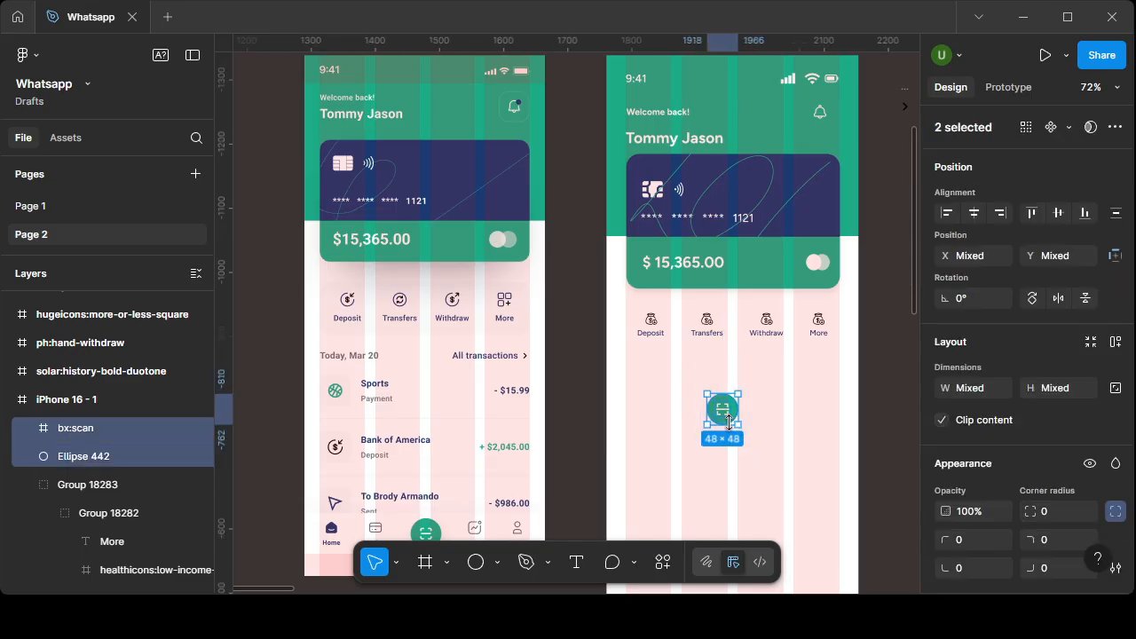
right_click(728, 419)
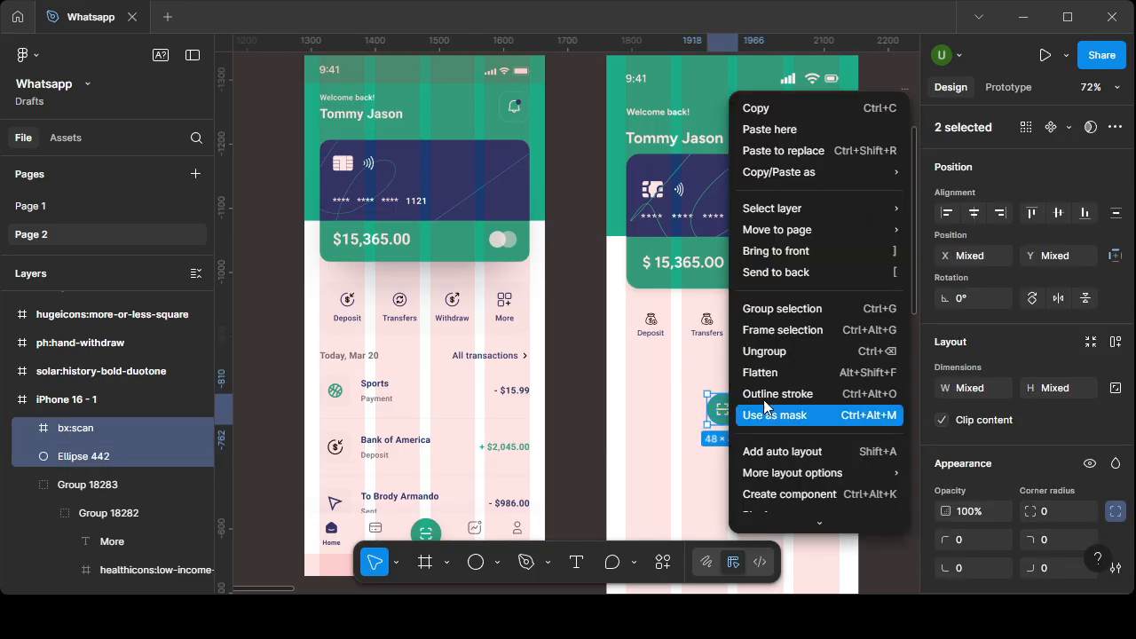
left_click(814, 311)
left_click(777, 489)
scroll(748, 405, "down", 5)
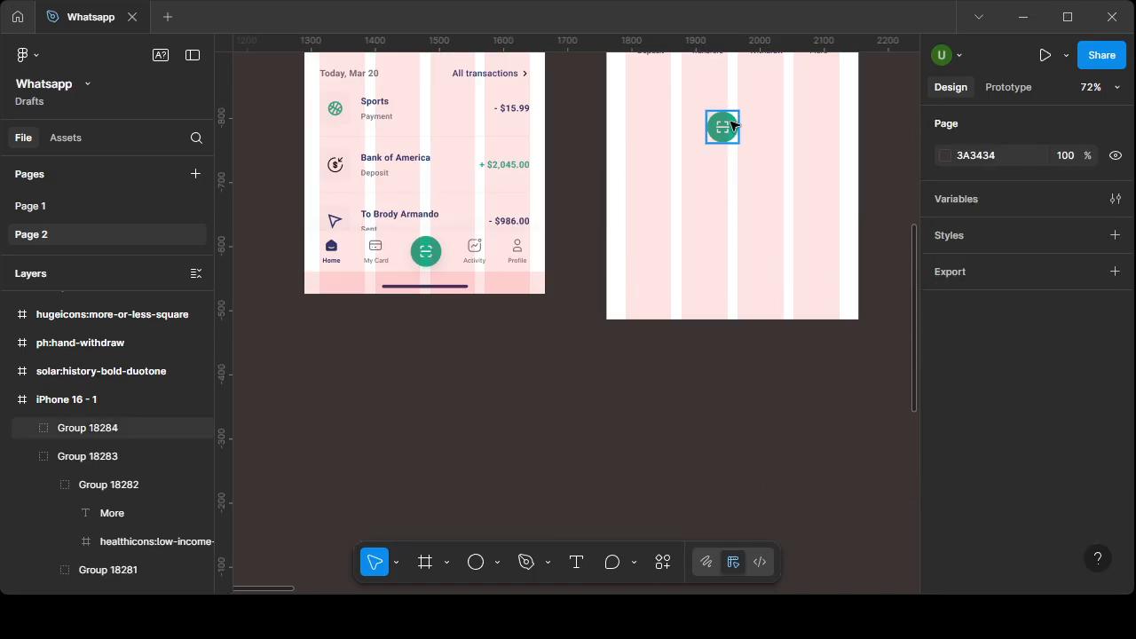
- Drag the scan button further down and select the iPhone 16 - 1 frame
left_click_drag(717, 125, 797, 202)
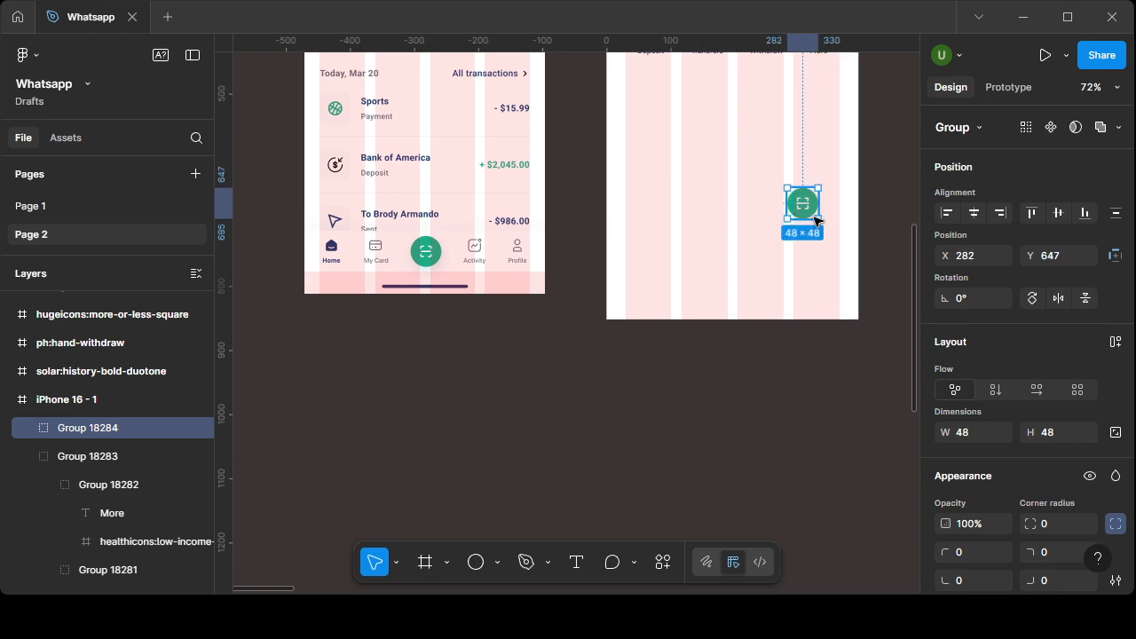
left_click(781, 409)
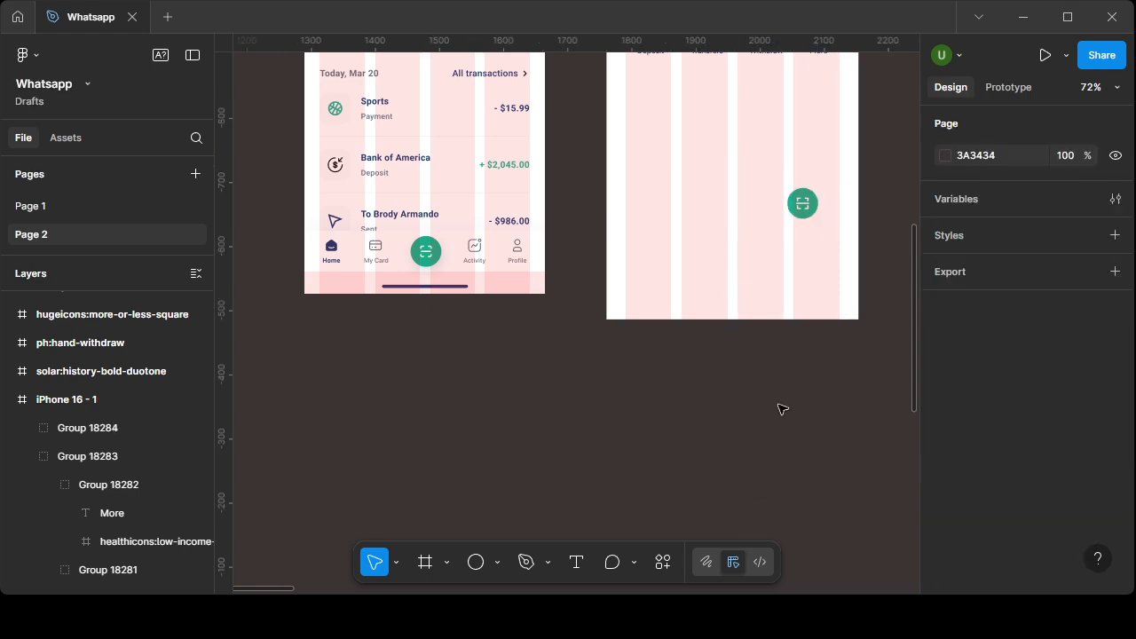
scroll(753, 374, "up", 5)
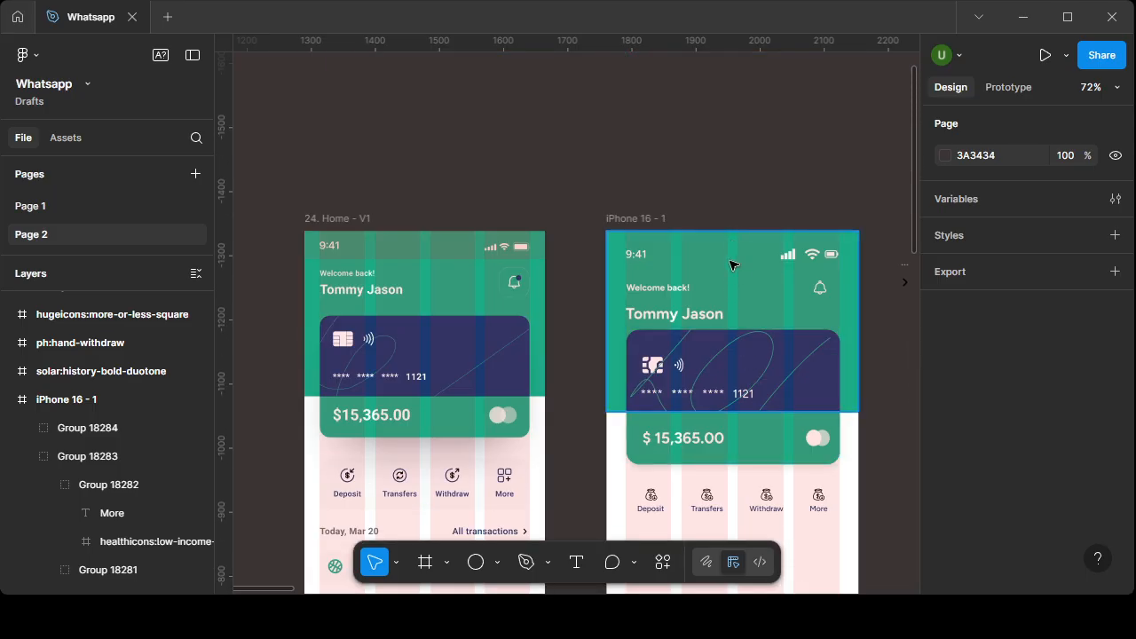
scroll(726, 388, "down", 5)
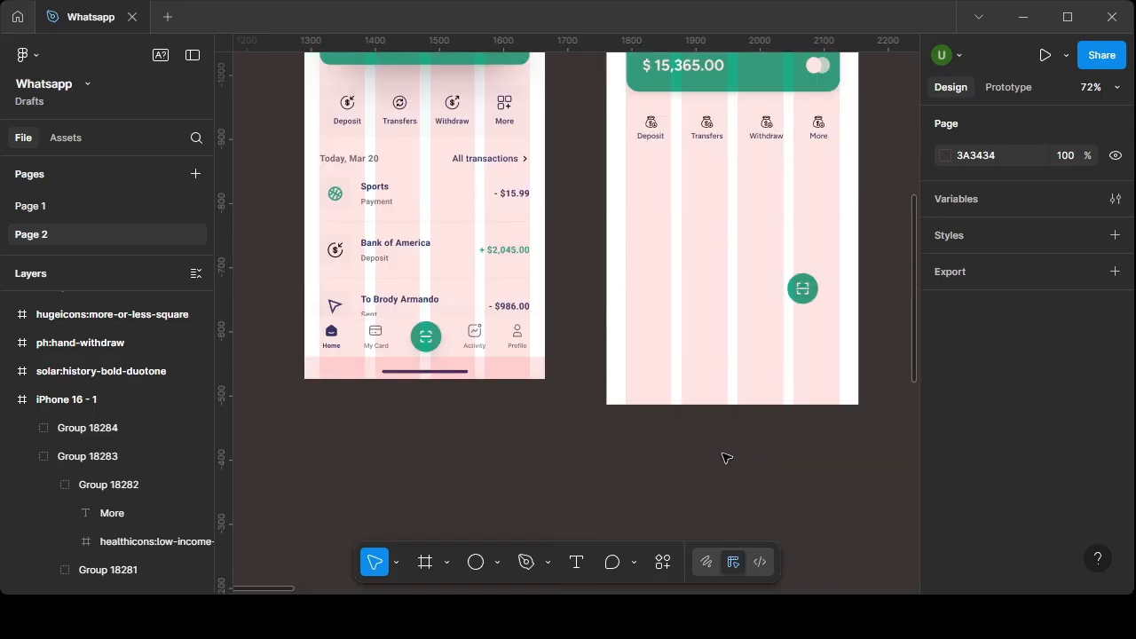
scroll(726, 458, "up", 4)
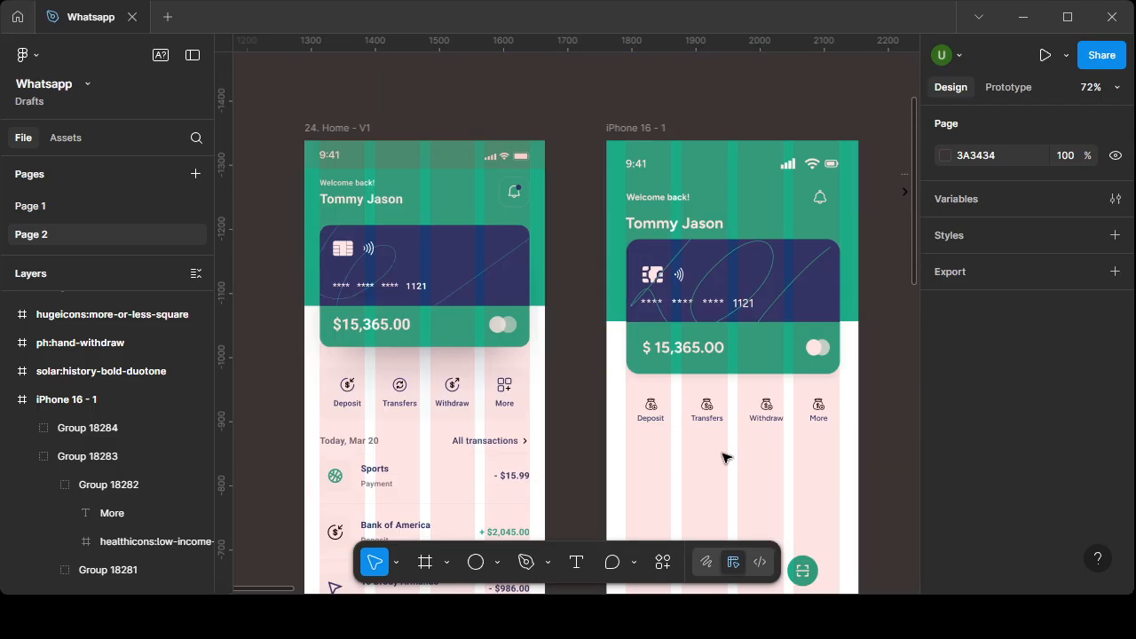
left_click(636, 131)
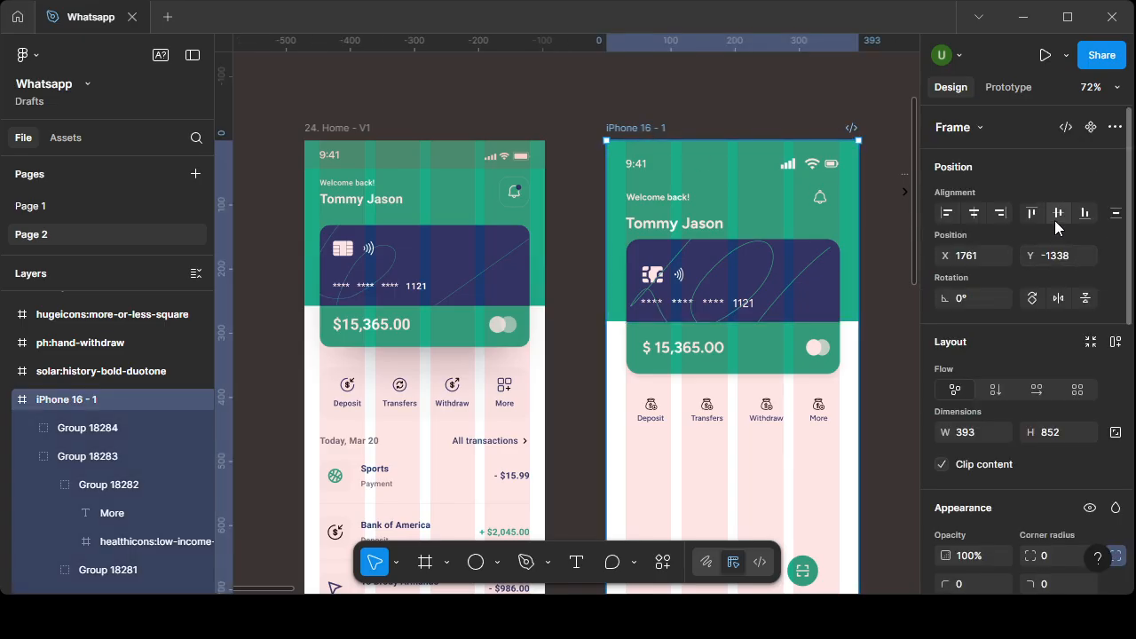
scroll(1056, 213, "down", 3)
scroll(1056, 177, "up", 3)
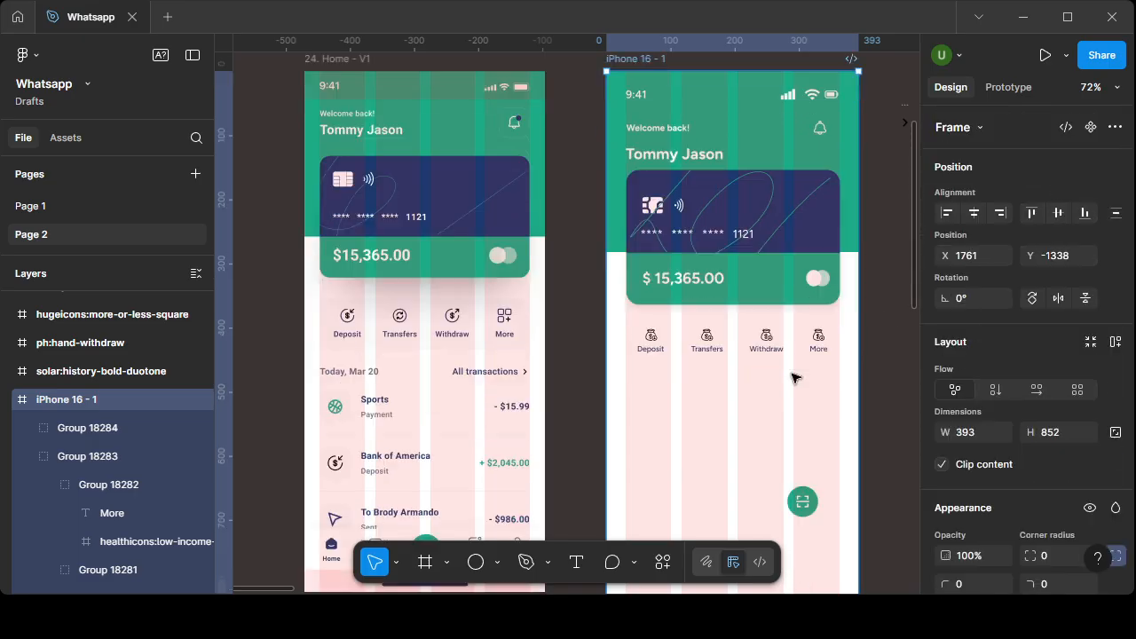
scroll(811, 275, "down", 4)
- Center the green scan button horizontally within the iPhone 16 - 1 frame
left_click(803, 288)
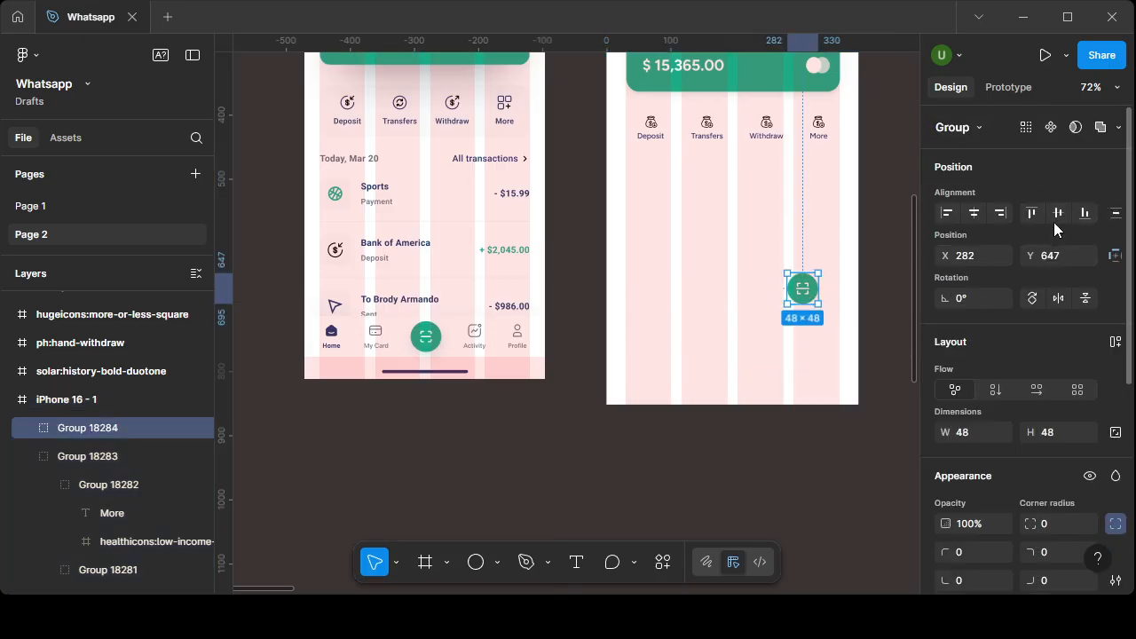
left_click(1058, 213)
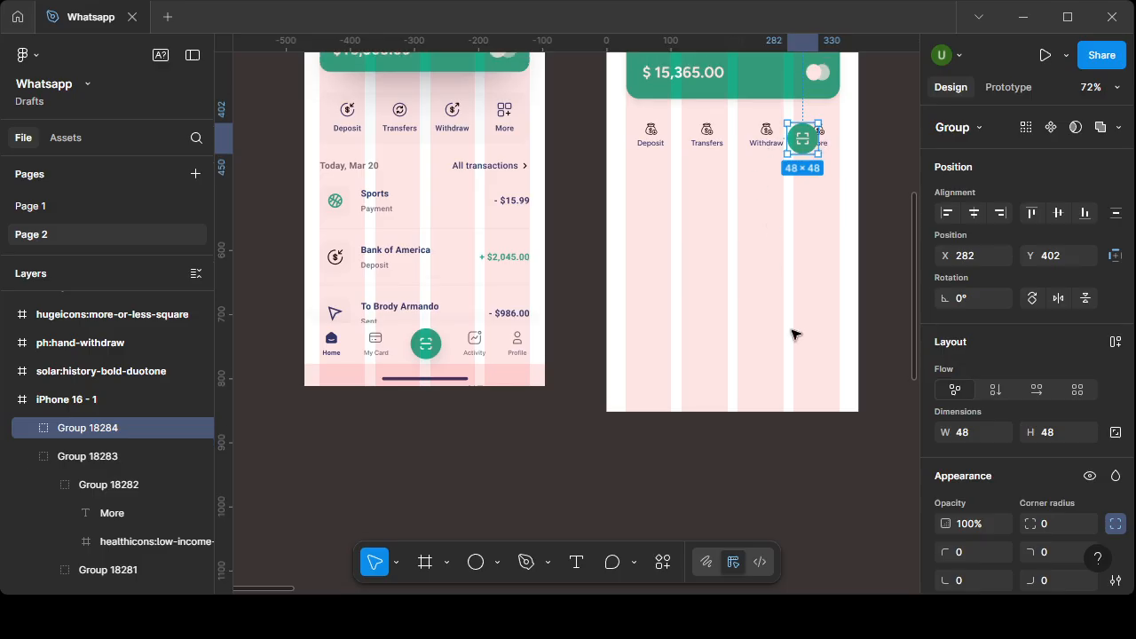
scroll(794, 331, "up", 1)
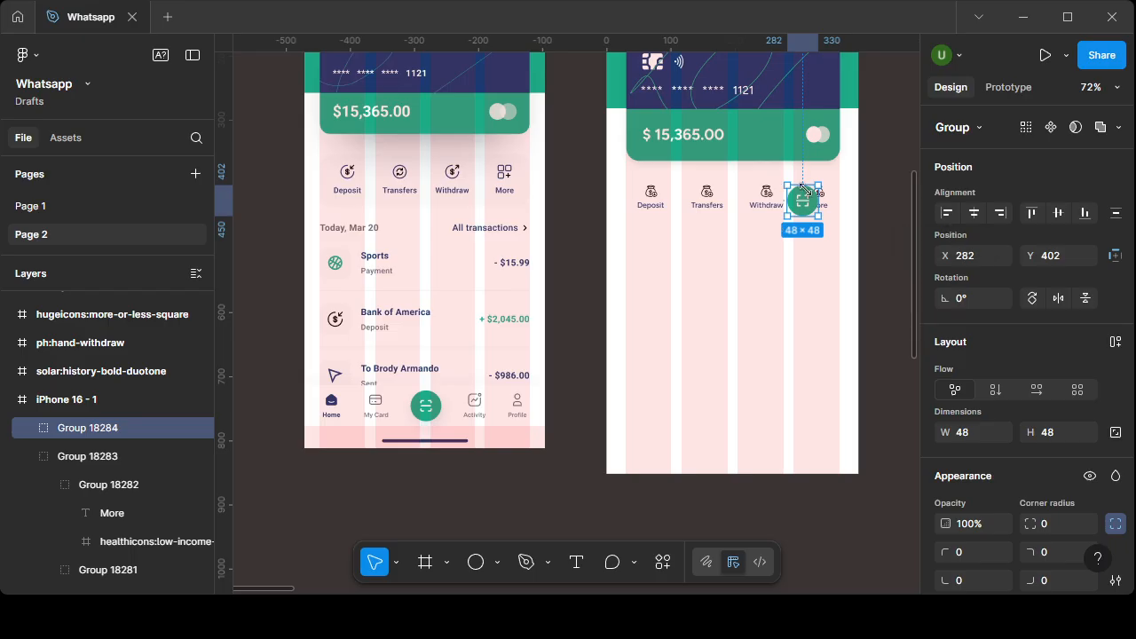
left_click(973, 213)
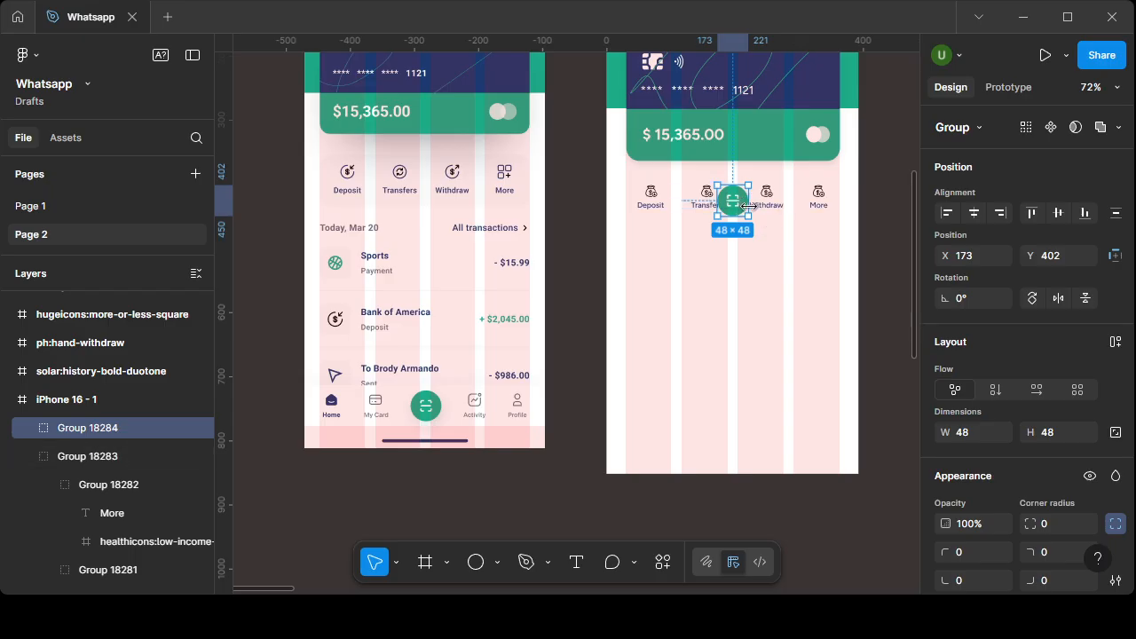
left_click_drag(735, 213, 732, 420)
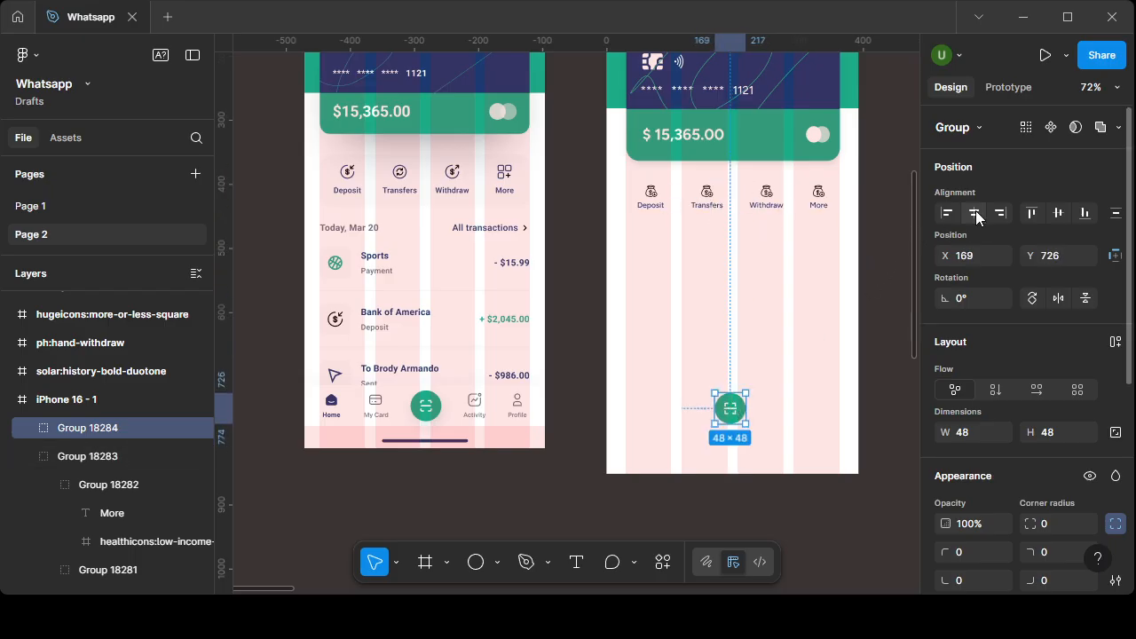
left_click(974, 213)
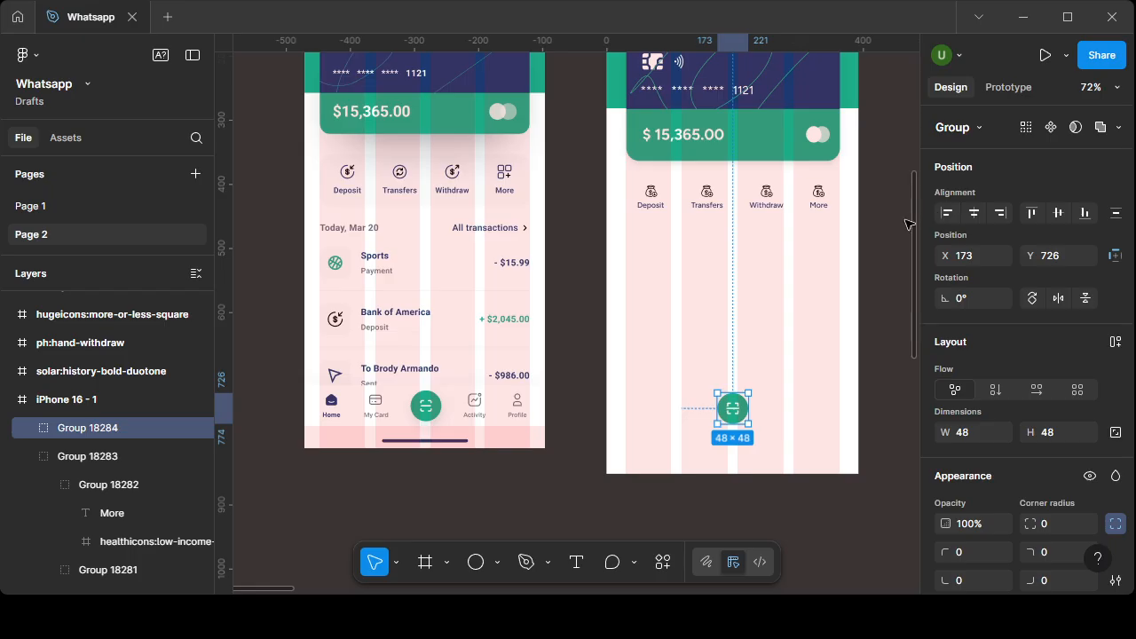
left_click(946, 213)
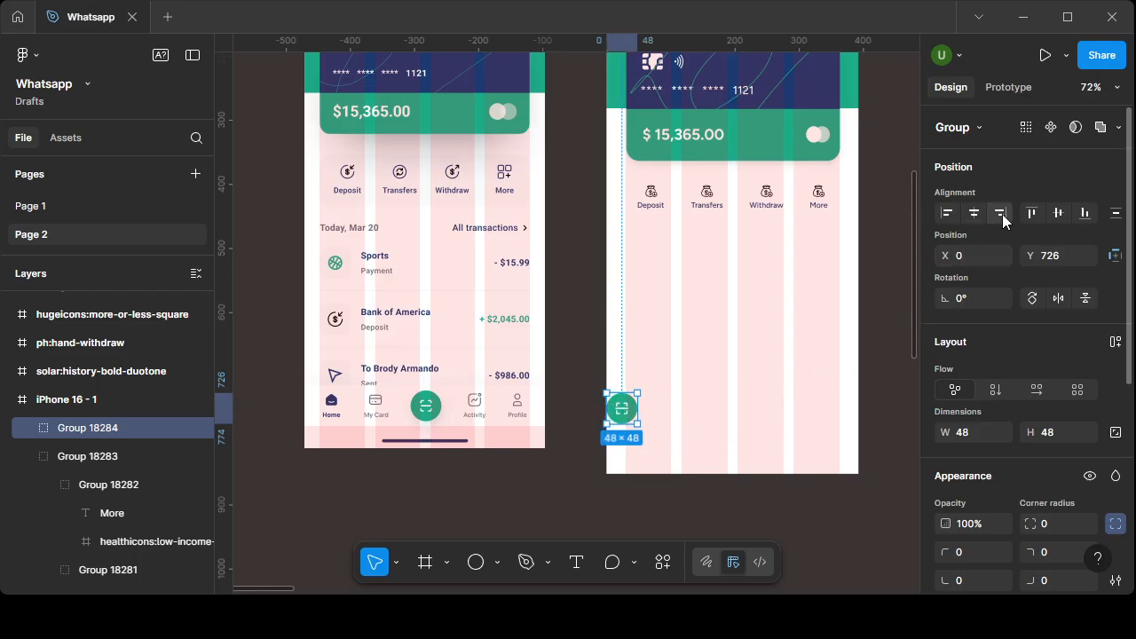
left_click(1000, 214)
left_click(972, 214)
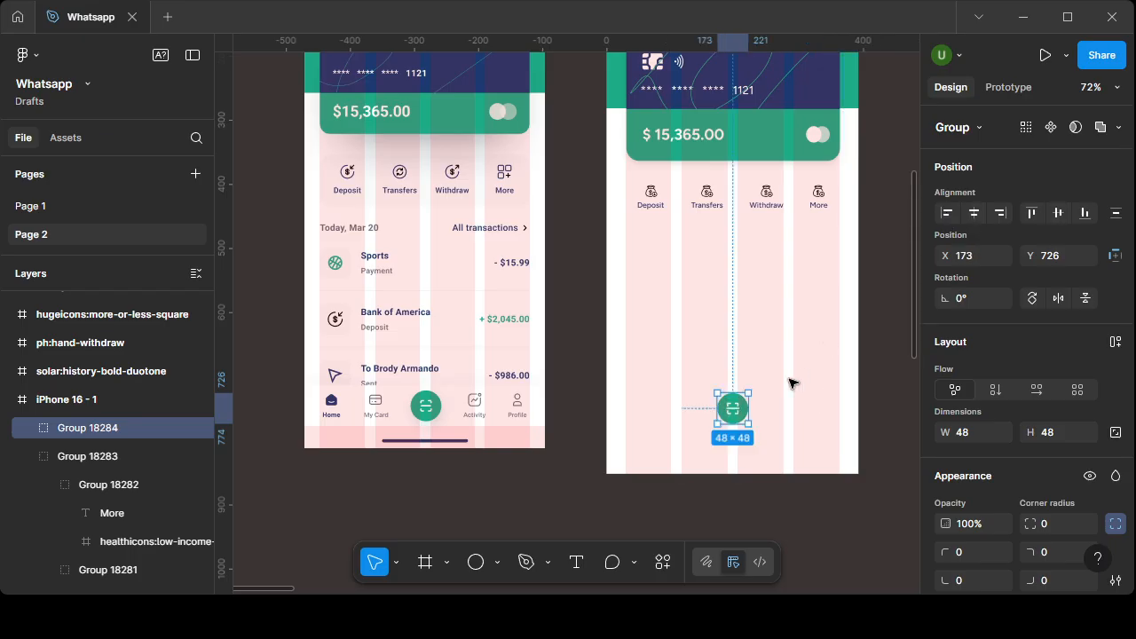
- Position the centred scan button just above the frame's bottom edge at X 173, Y 772
left_click(1059, 209)
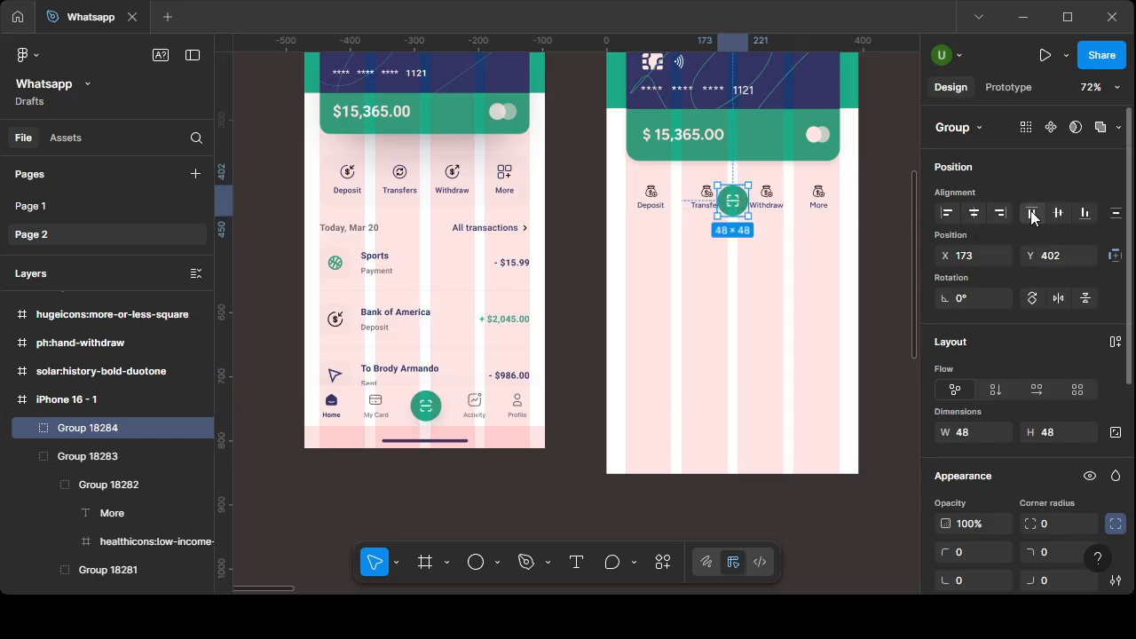
left_click(1084, 214)
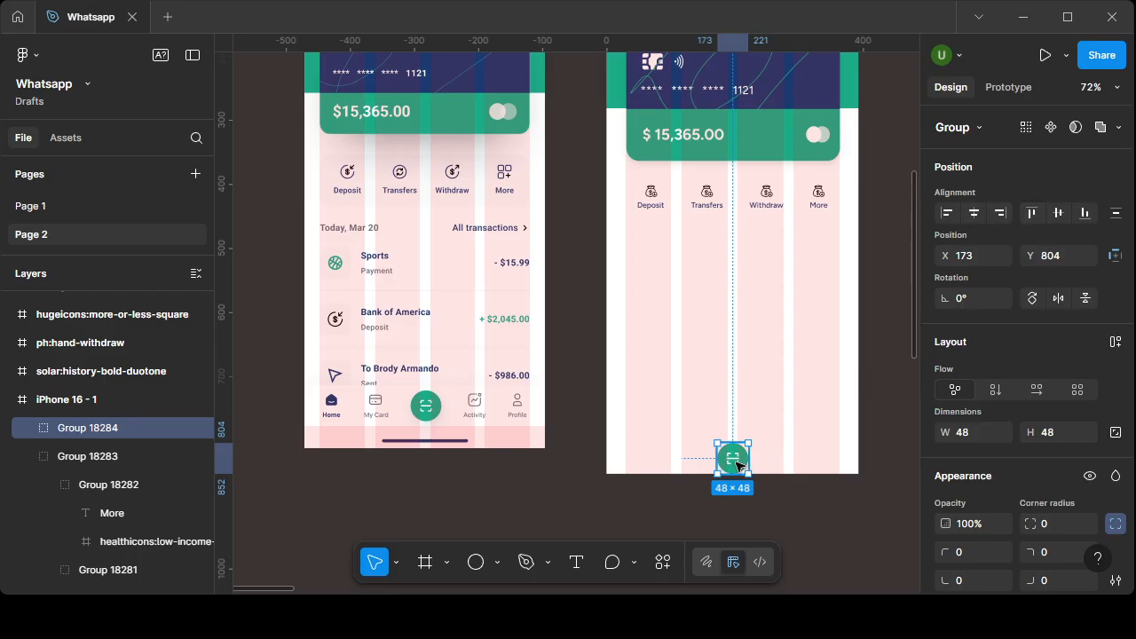
left_click_drag(736, 466, 742, 423)
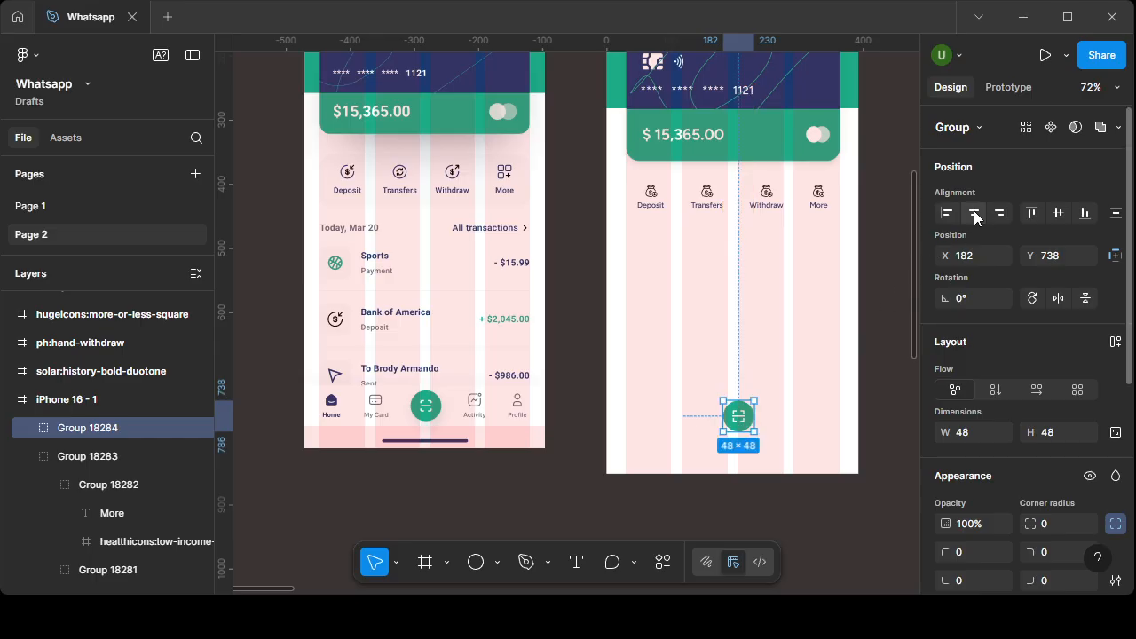
left_click(974, 213)
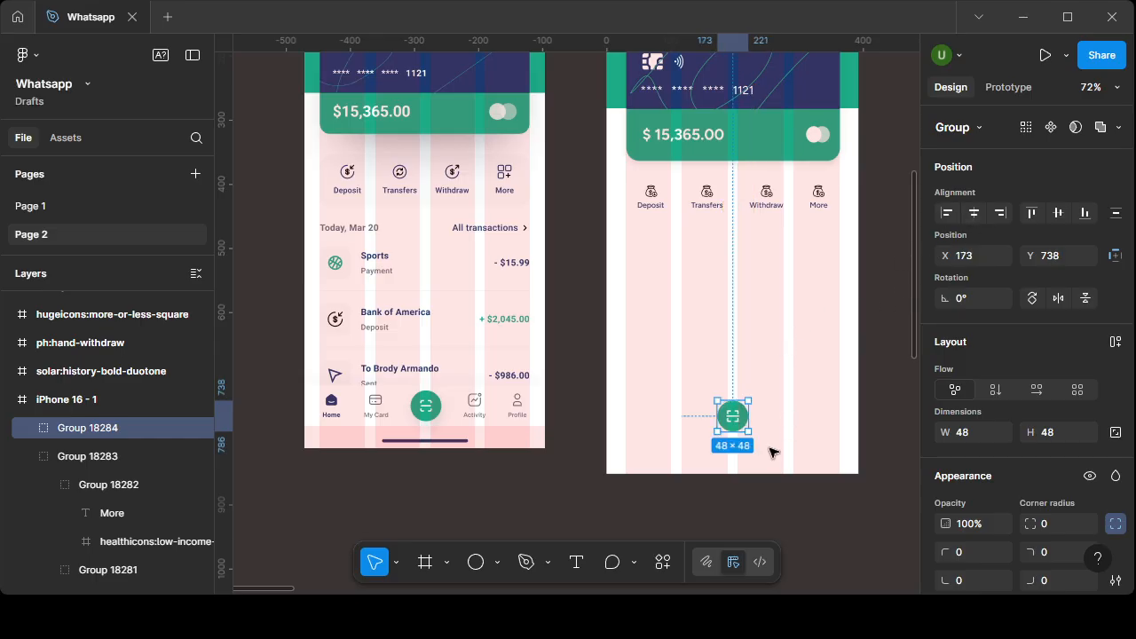
key("Down")
key("Down")
key("Down")
key("Down")
key("Down")
key("Down")
key("Down")
key("Down")
key("Down")
key("Down")
key("Down")
key("Down")
key("Down")
key("Down")
key("Down")
key("Down")
key("Down")
key("Down")
key("Down")
key("Down")
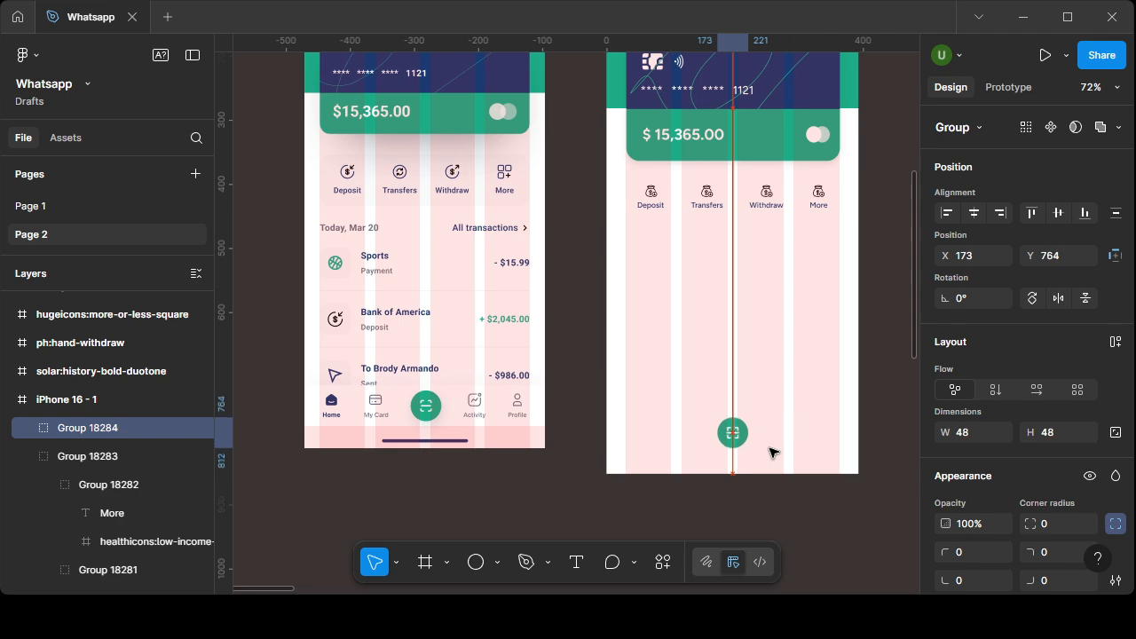
left_click(879, 333)
scroll(879, 334, "down", 5)
left_click_drag(877, 332, 688, 321)
scroll(688, 321, "up", 1)
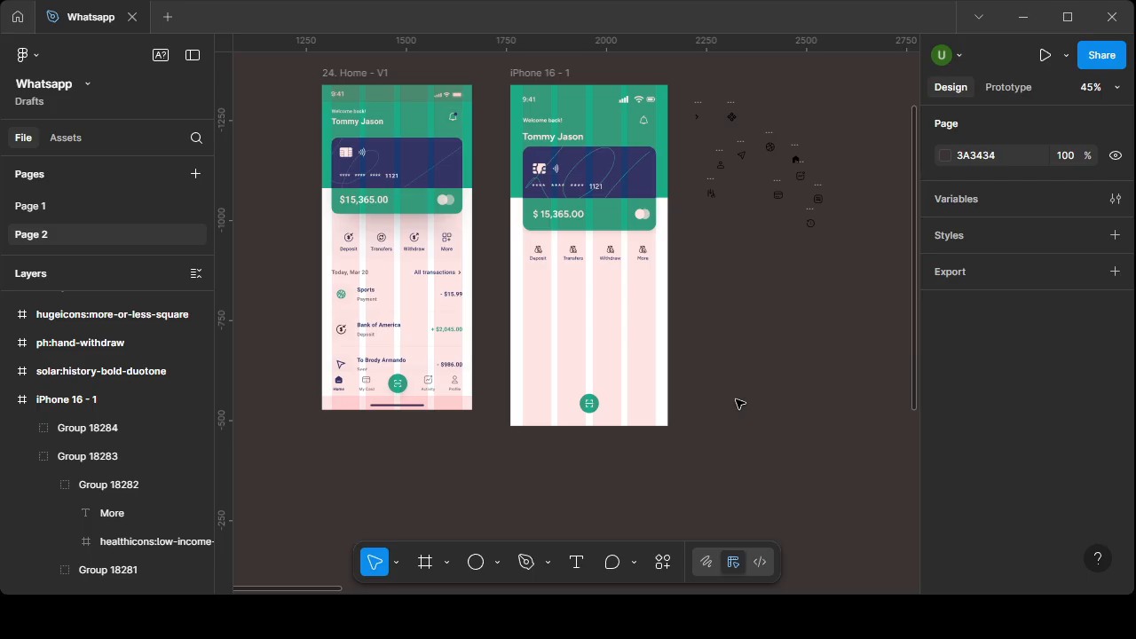
left_click(944, 55)
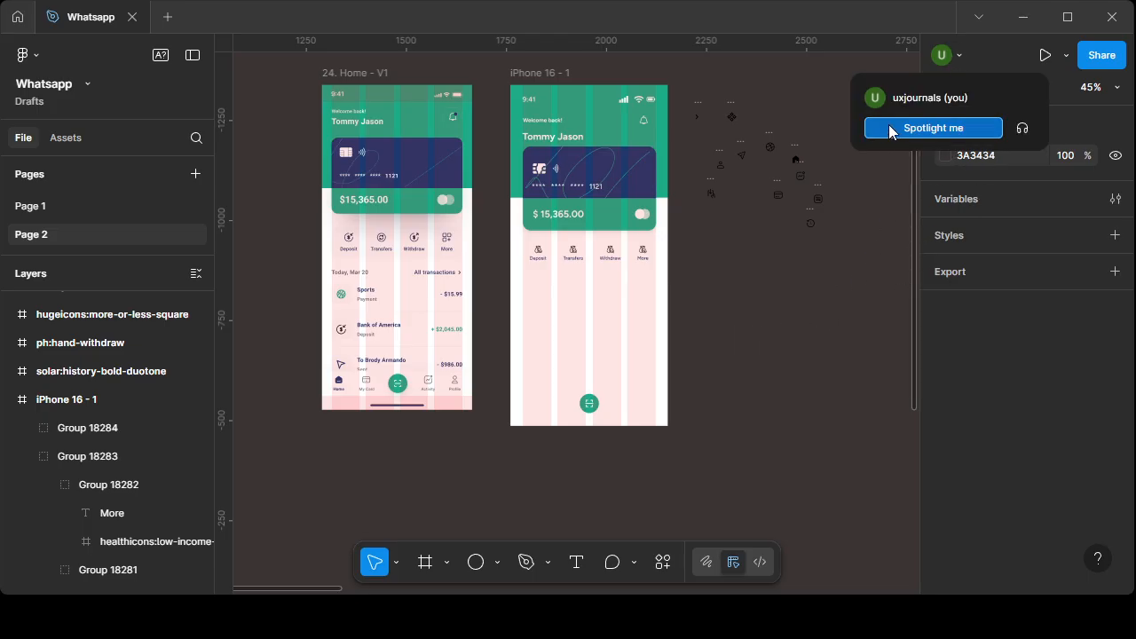
left_click(696, 402)
scroll(707, 381, "up", 1)
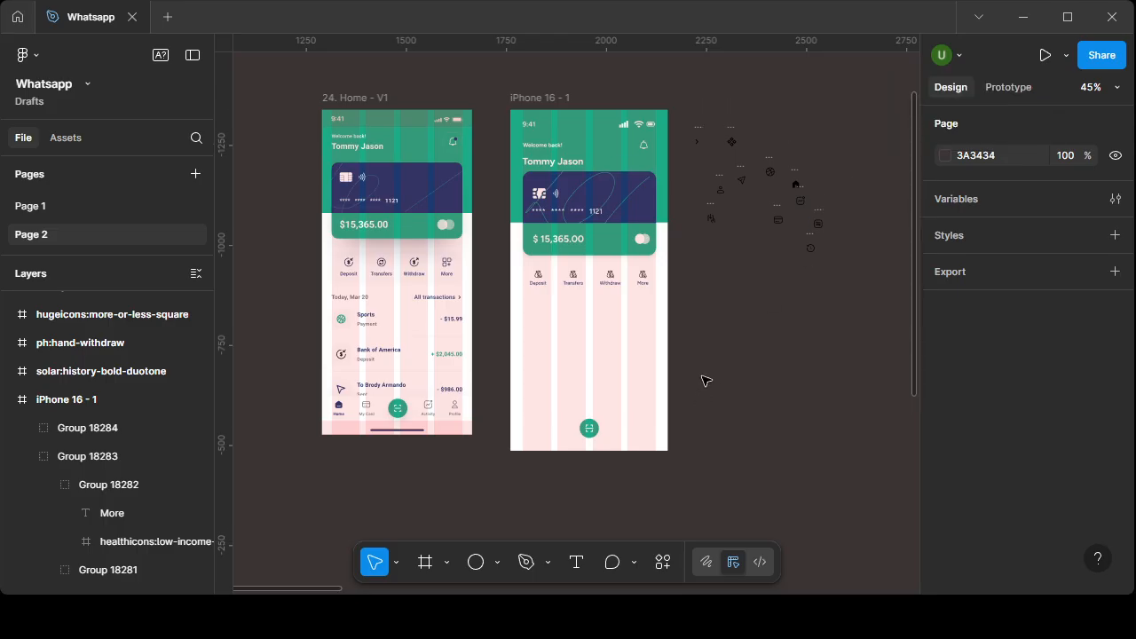
scroll(708, 381, "up", 1)
scroll(841, 350, "up", 1)
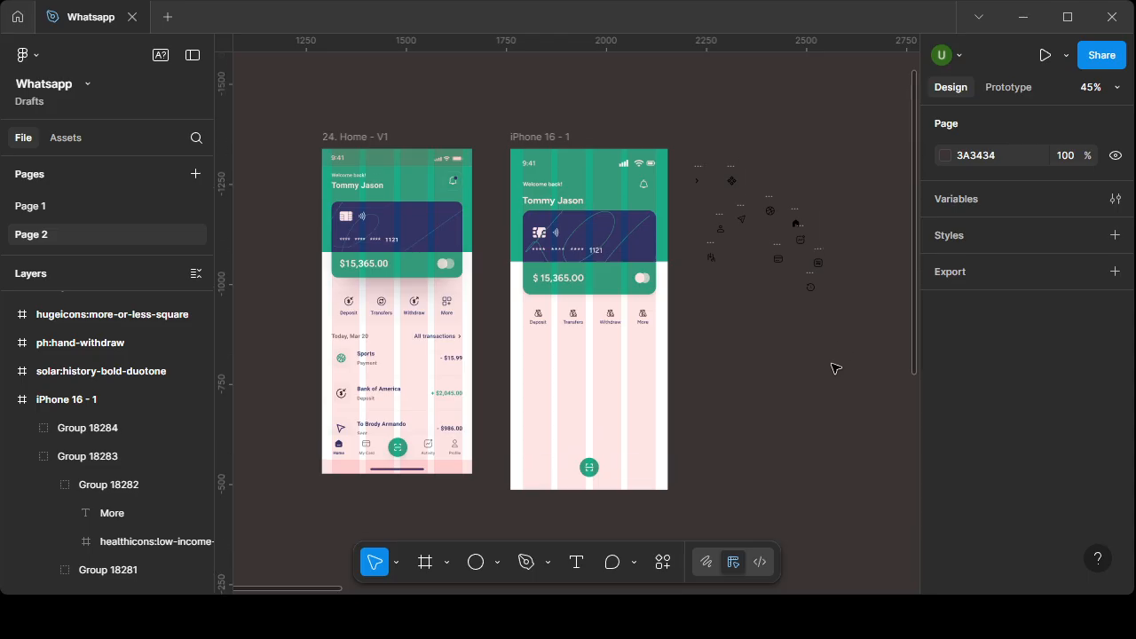
left_click_drag(843, 336, 679, 125)
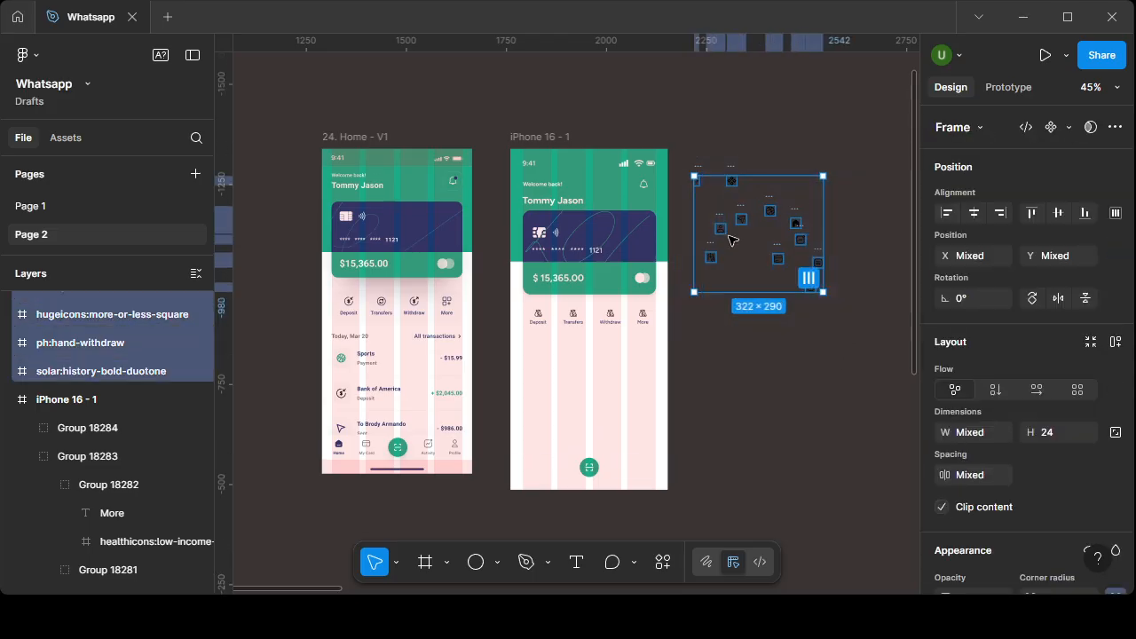
left_click(808, 278)
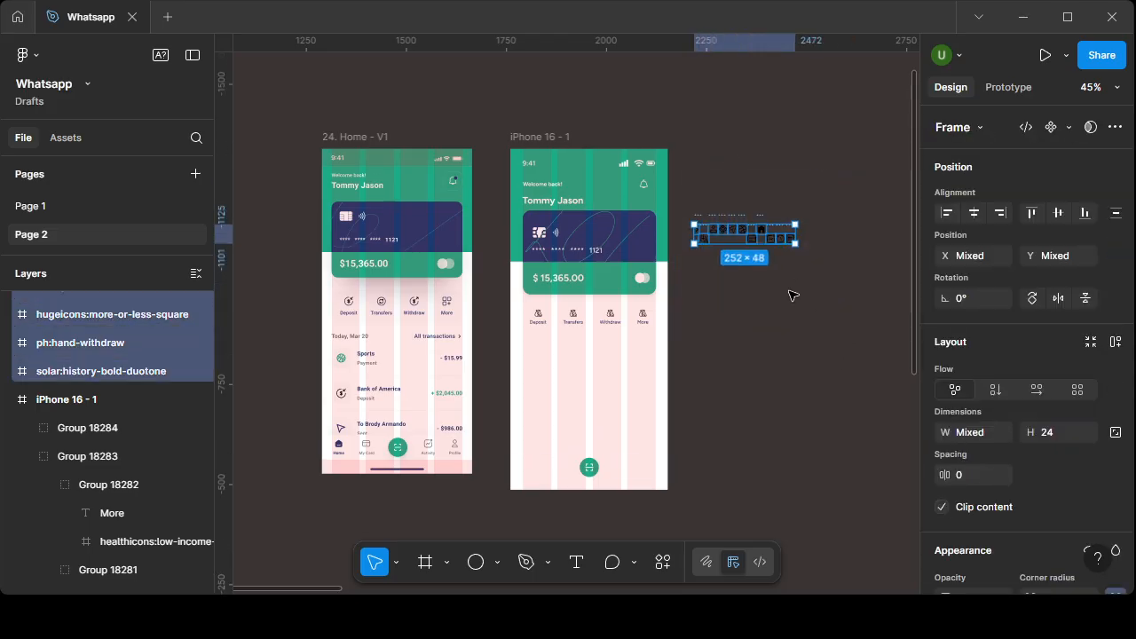
left_click(793, 296)
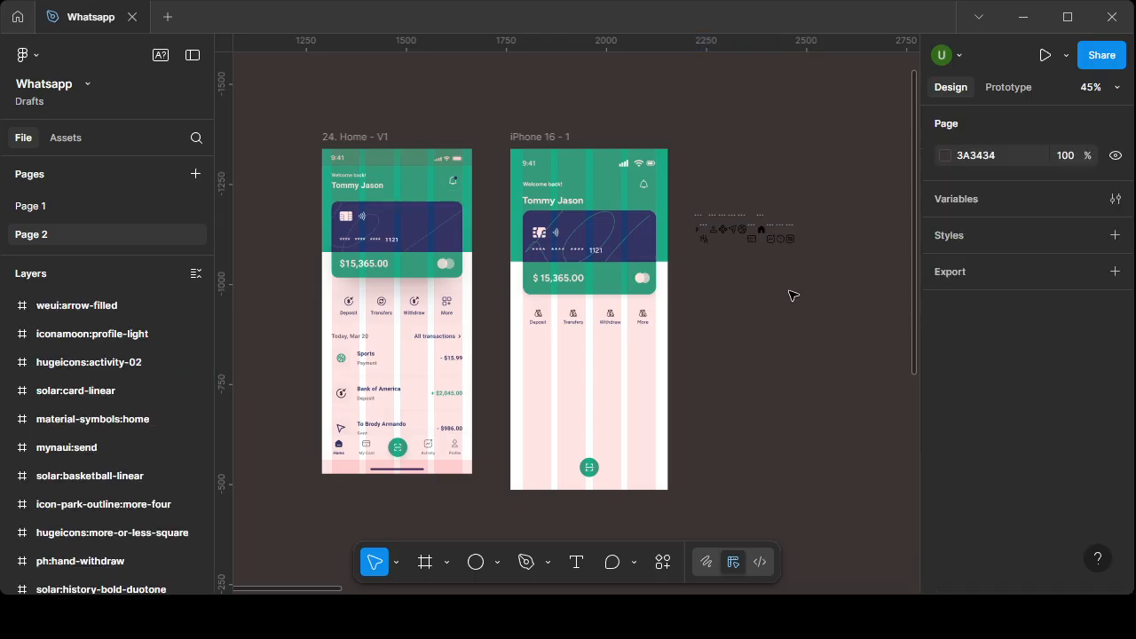
left_click(701, 220)
left_click(745, 299)
key("ctrl+z")
key("ctrl+z")
key("ctrl+z")
key("ctrl+z")
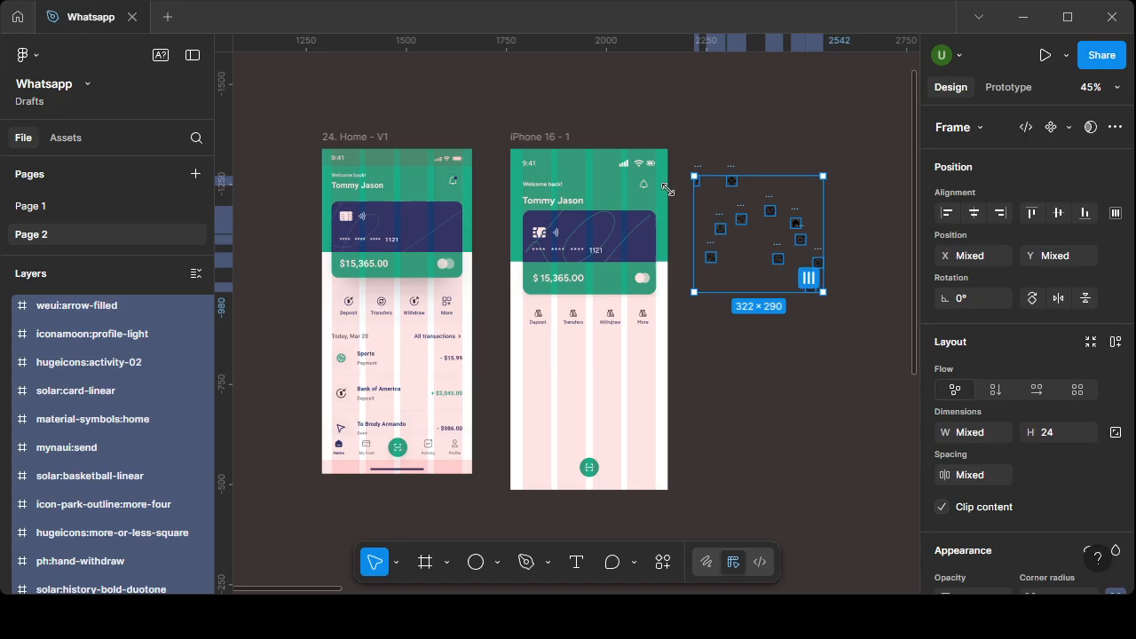
scroll(548, 239, "up", 3)
scroll(575, 332, "down", 3)
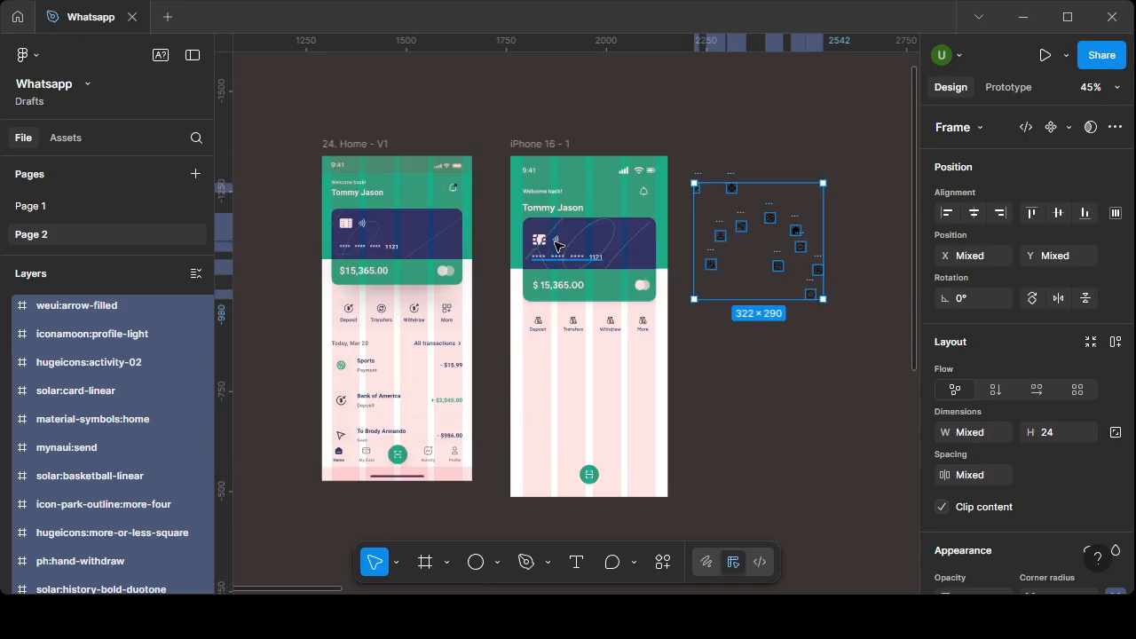
scroll(547, 247, "up", 10)
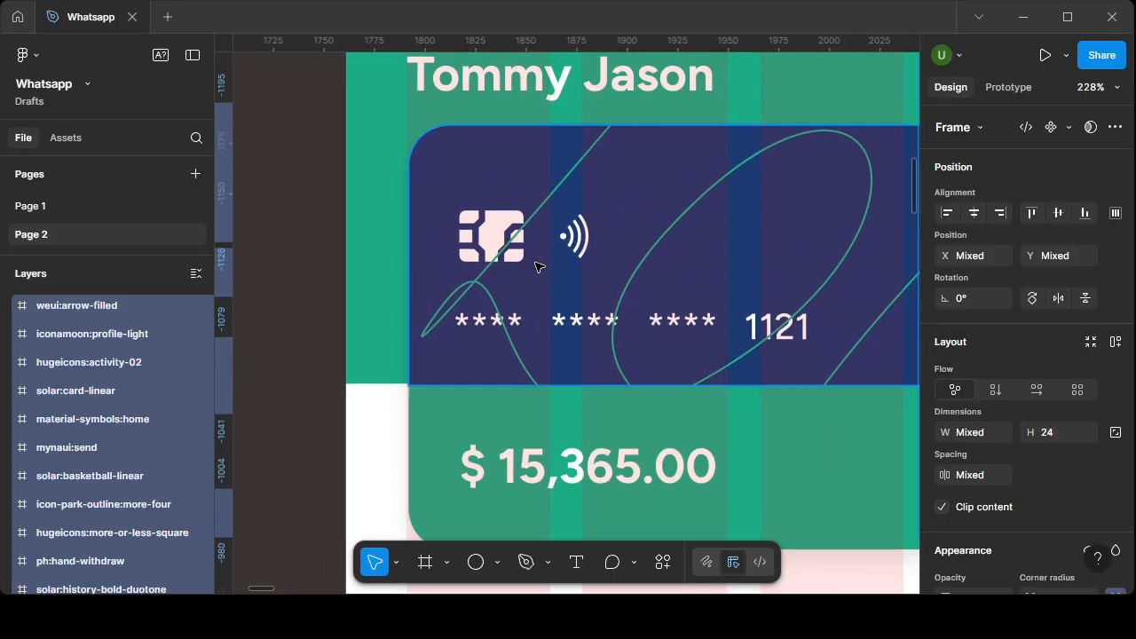
scroll(536, 266, "down", 10)
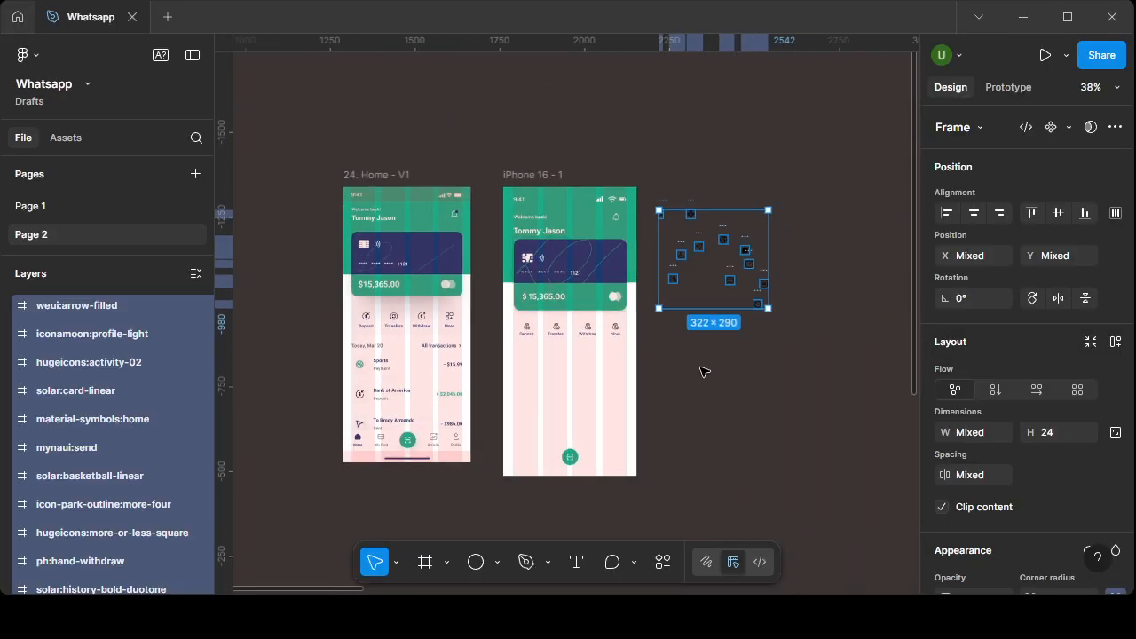
scroll(744, 450, "down", 4)
left_click(728, 434)
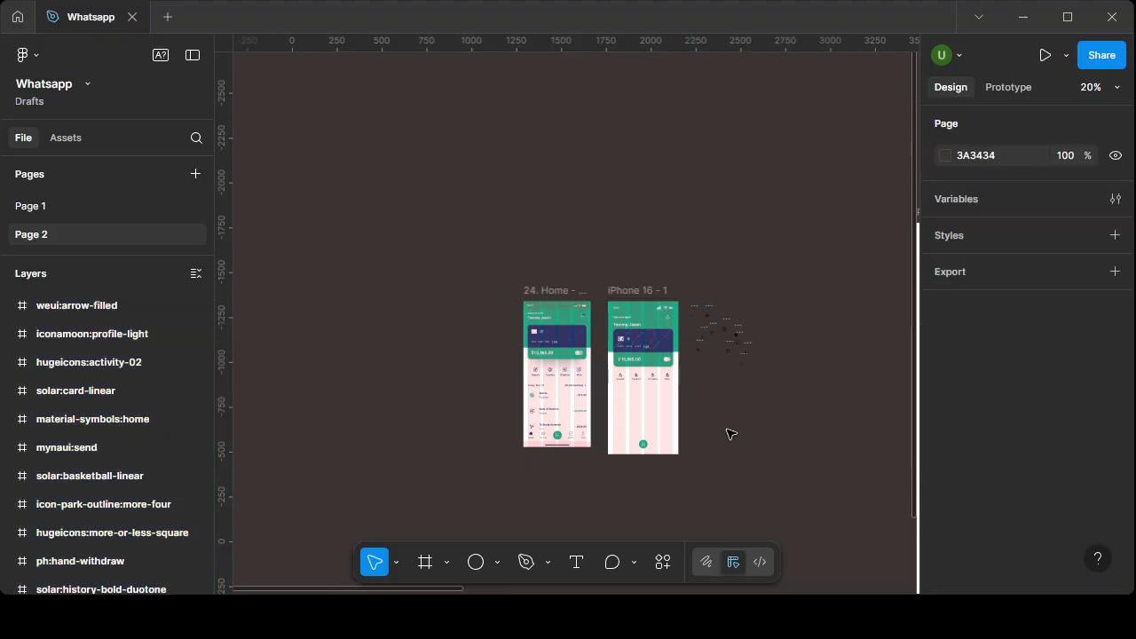
left_click_drag(809, 429, 553, 382)
left_click_drag(712, 414, 594, 372)
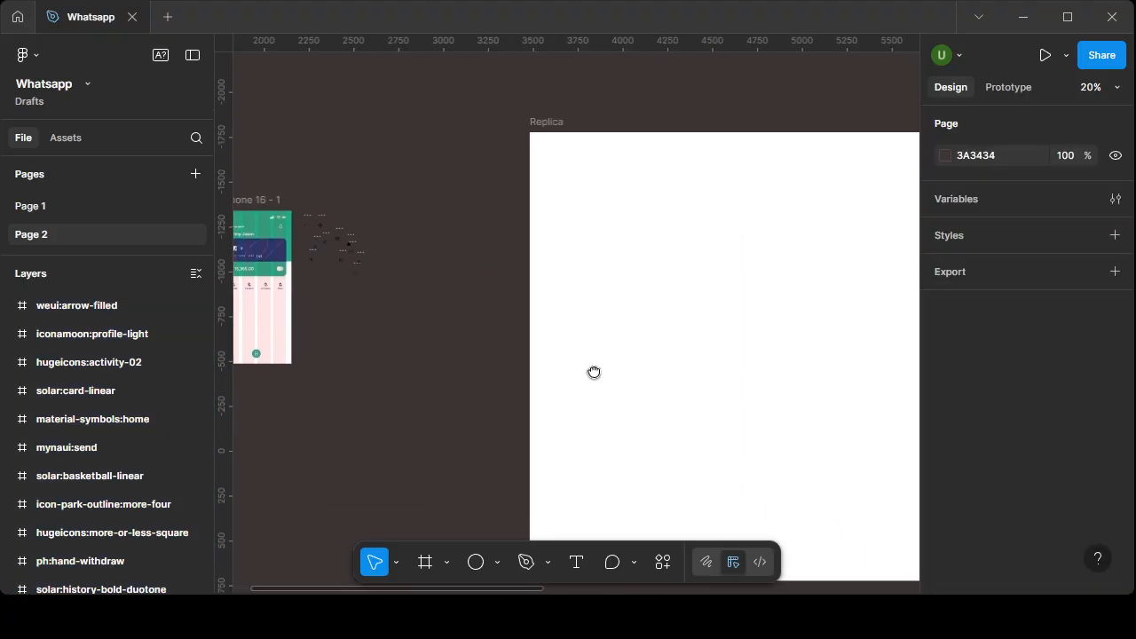
scroll(596, 370, "down", 3)
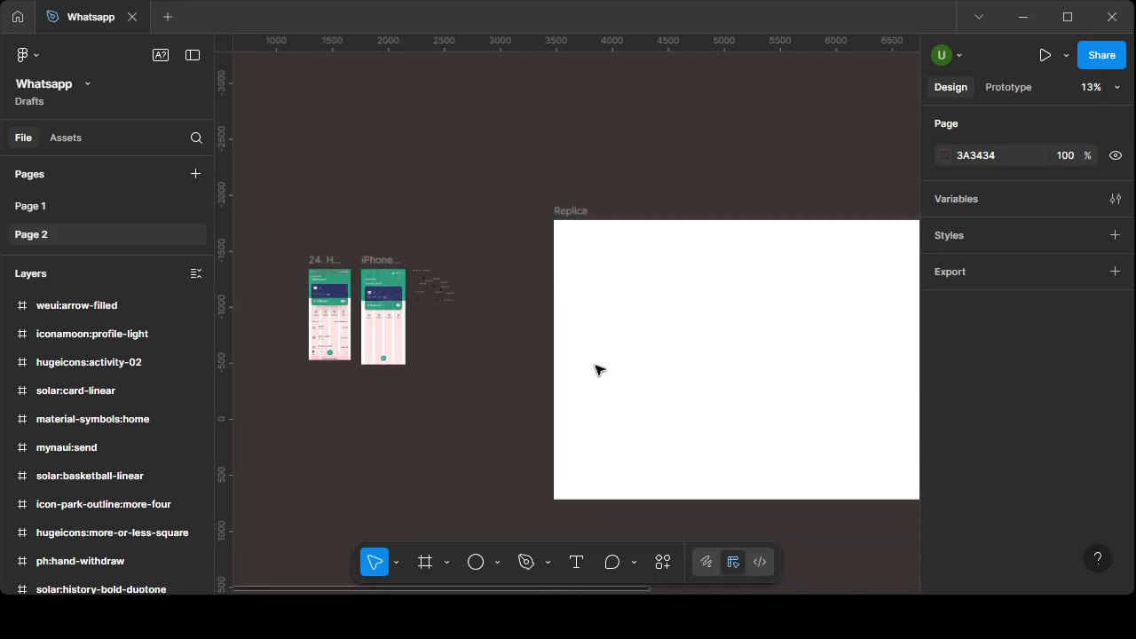
left_click_drag(586, 373, 683, 426)
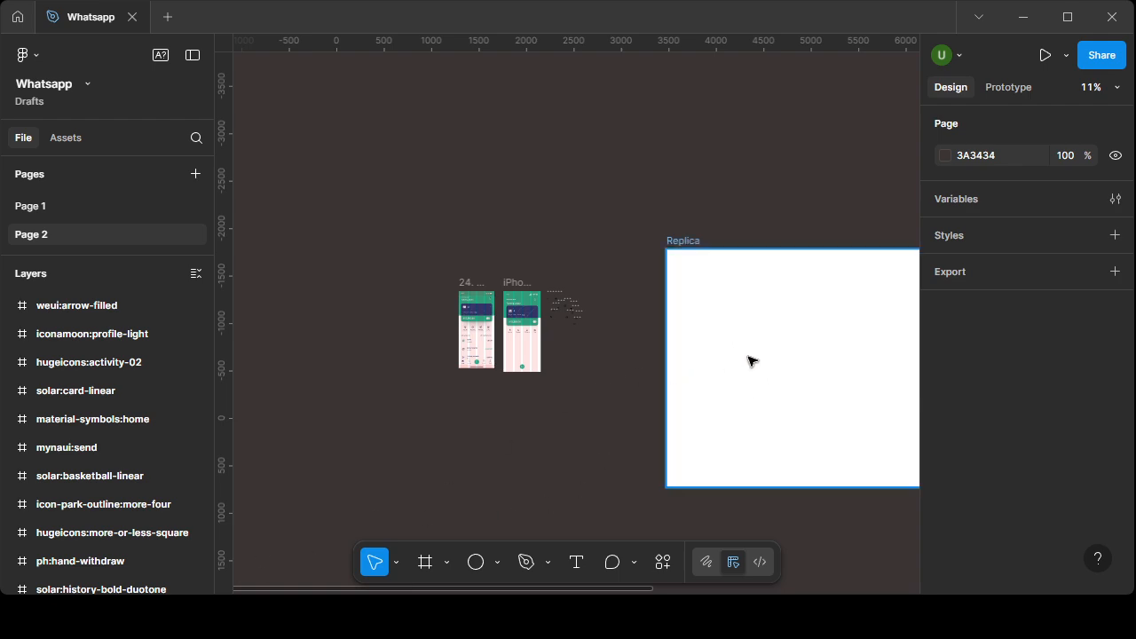
left_click_drag(804, 338, 896, 341)
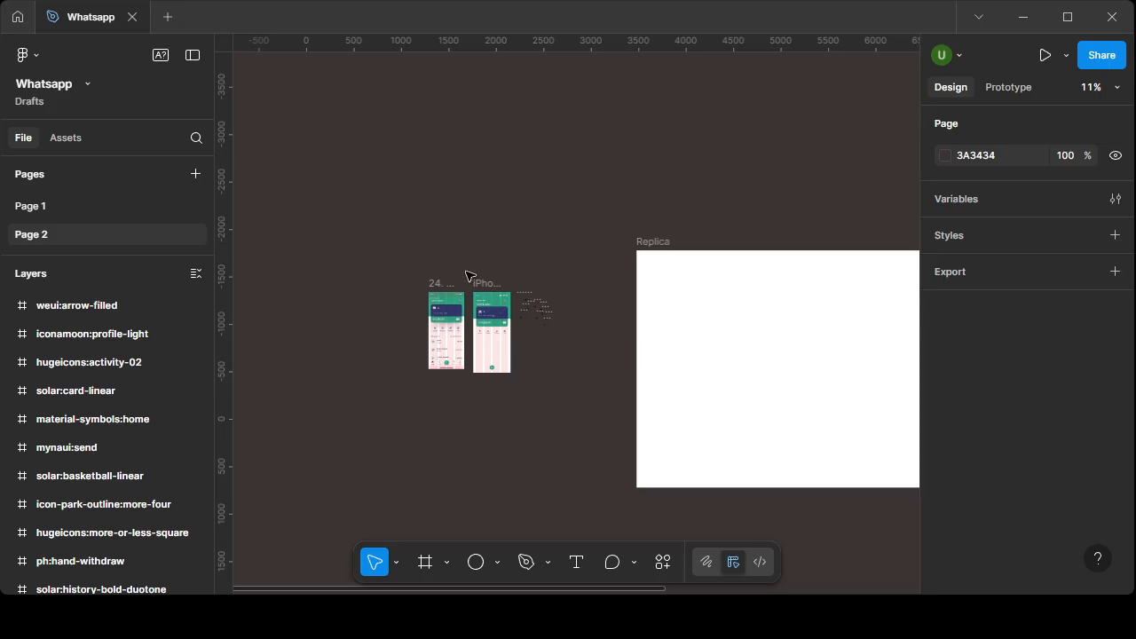
scroll(483, 302, "up", 5)
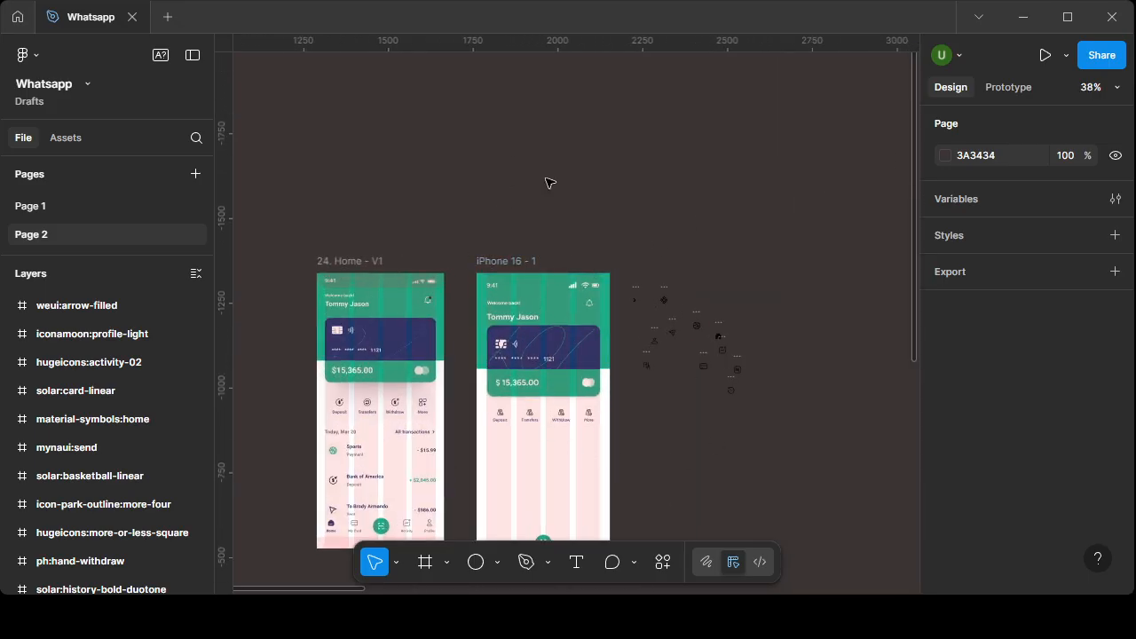
scroll(659, 246, "up", 1)
scroll(704, 228, "down", 3)
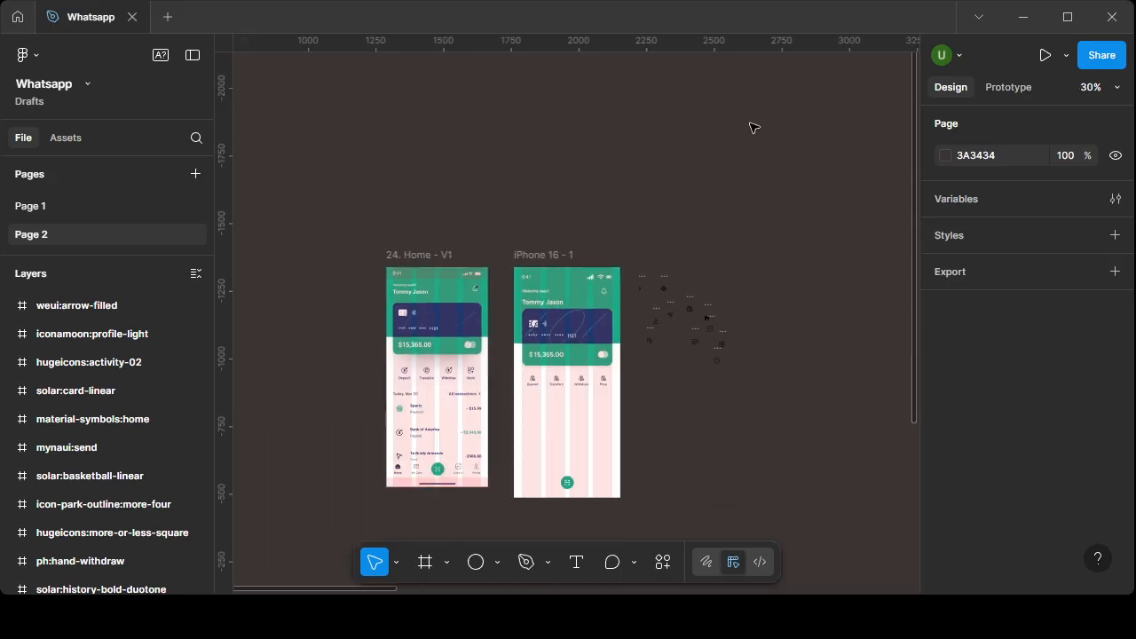
scroll(771, 261, "down", 4)
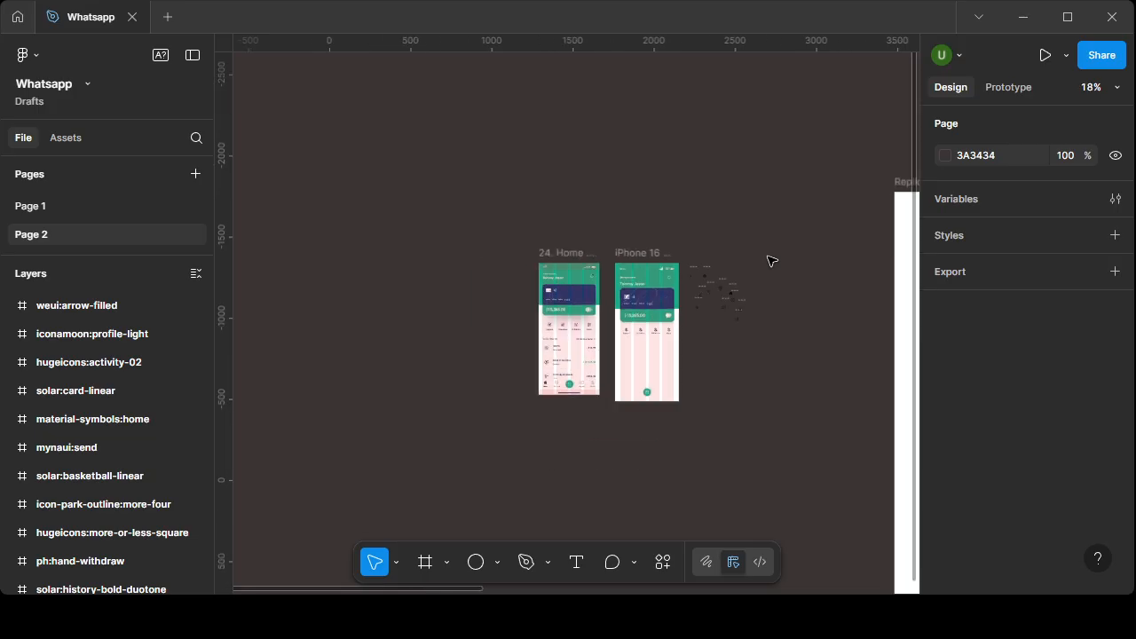
left_click_drag(827, 284, 629, 284)
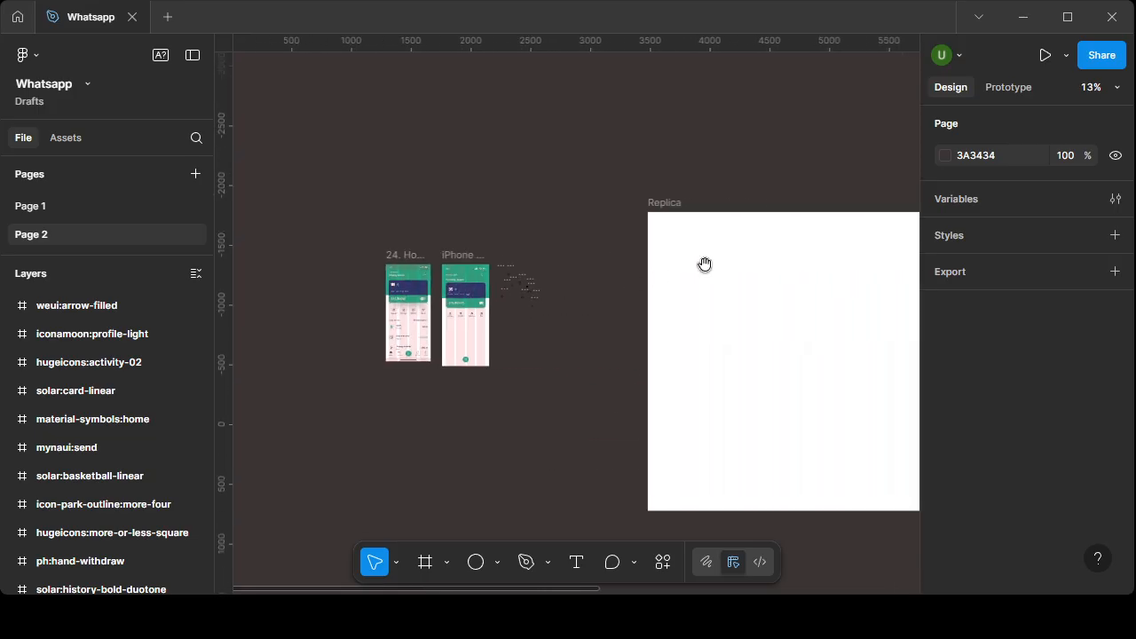